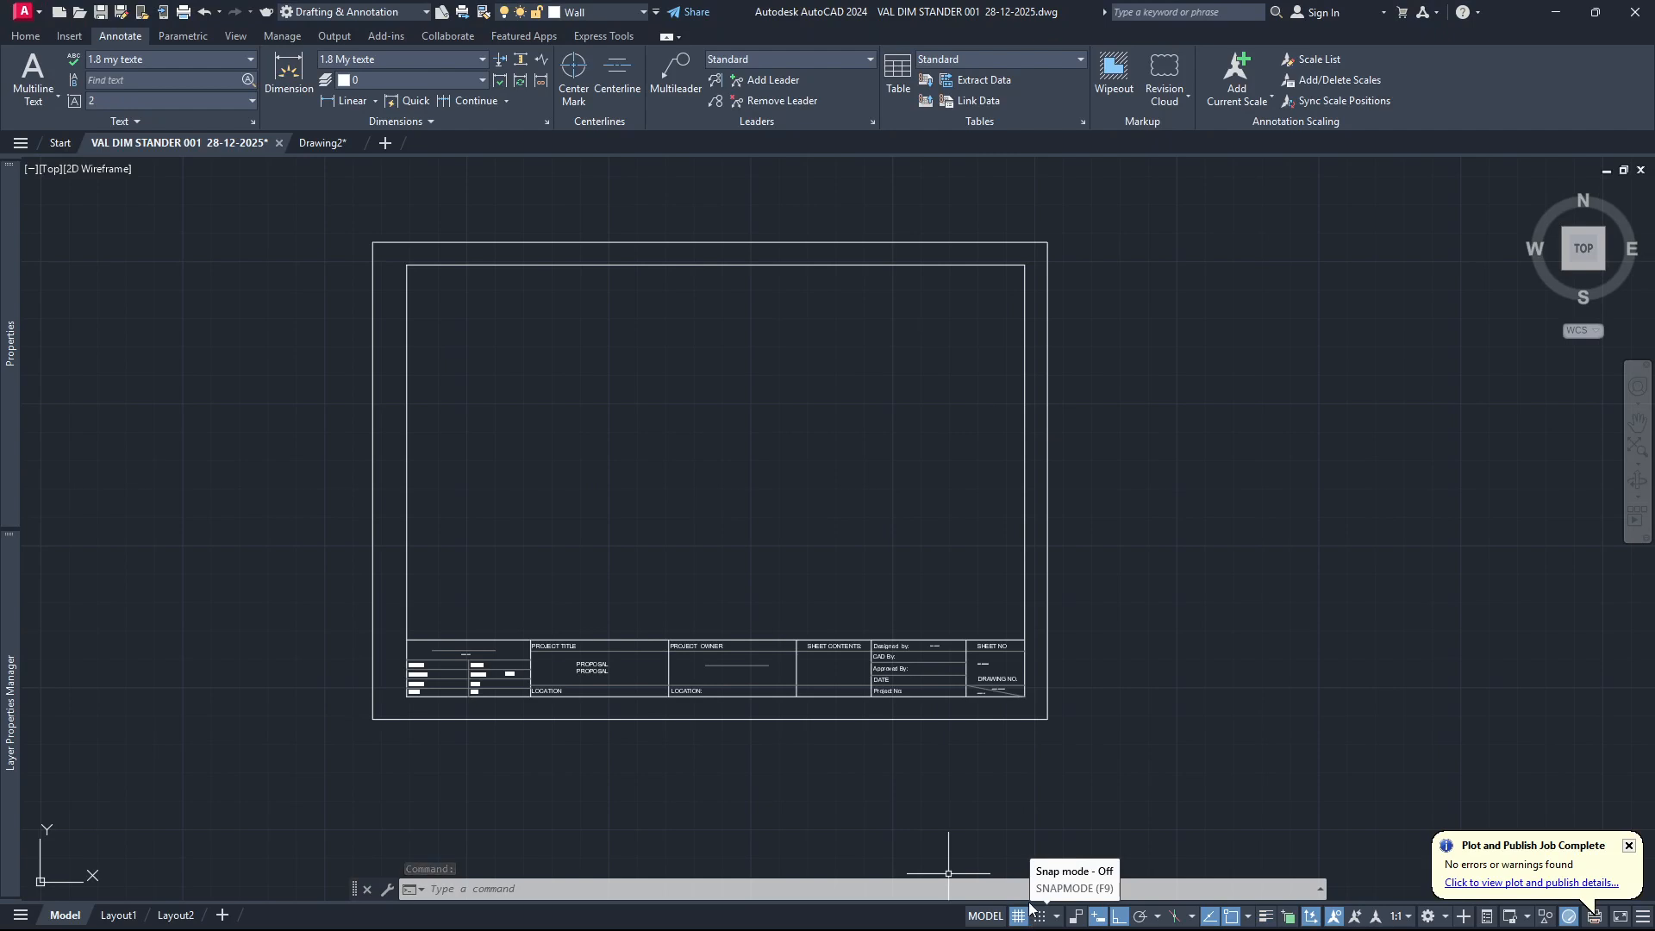
# Switch to the open Drawing2 drawing.
pyautogui.moveTo(1088, 924)
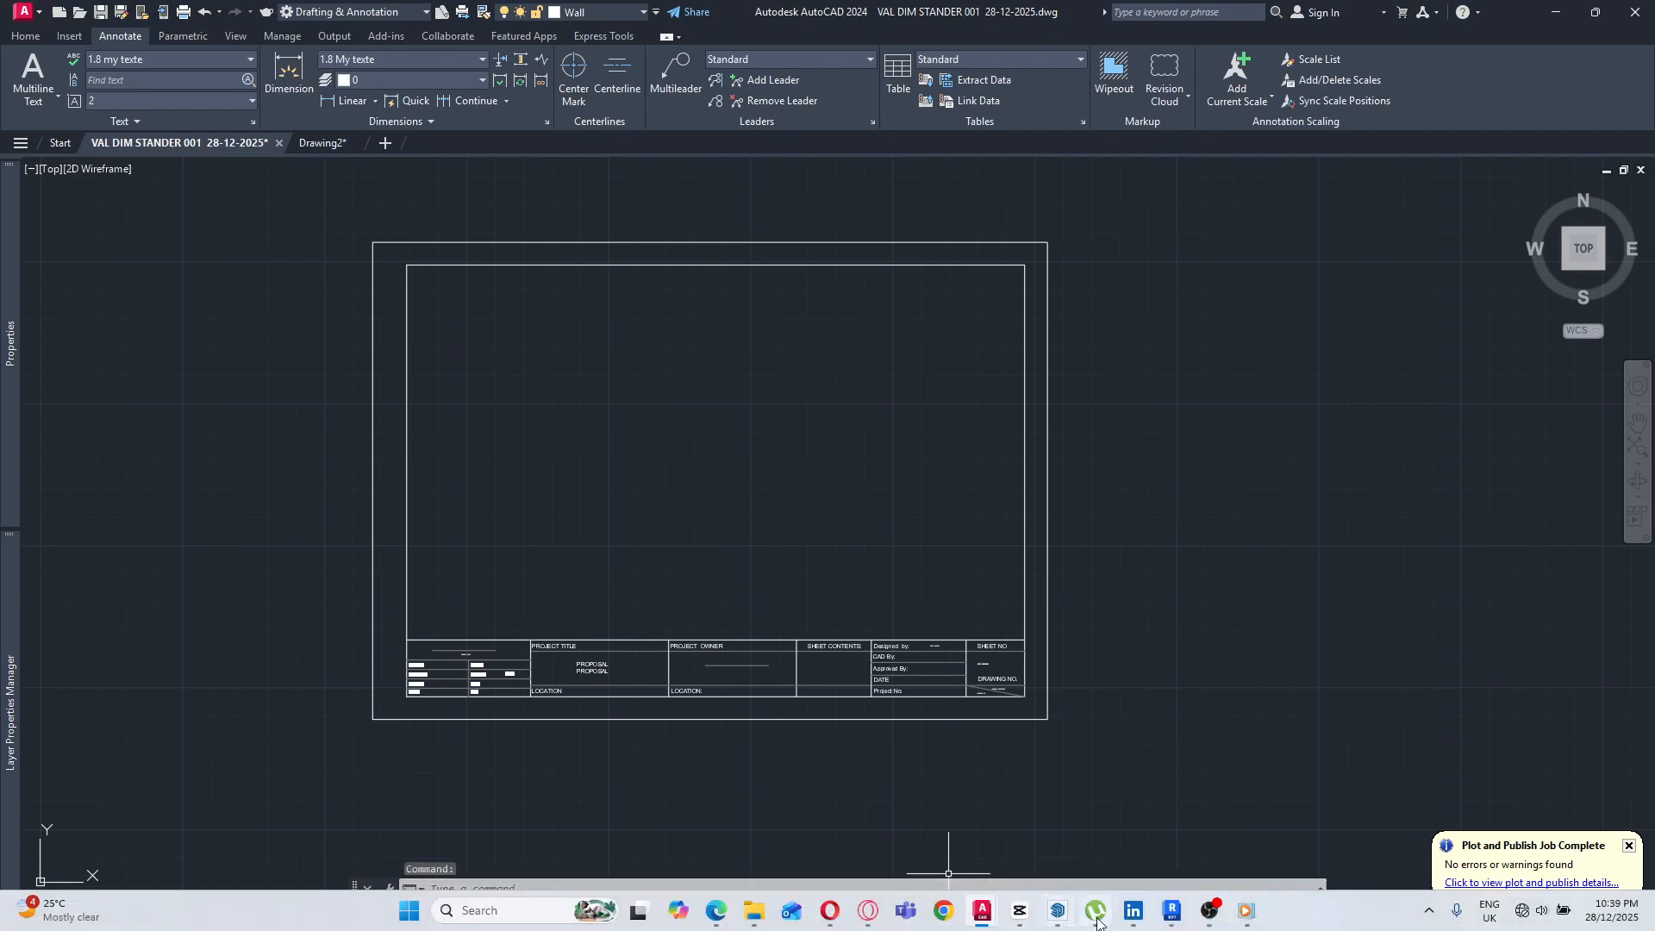
pyautogui.moveTo(990, 921)
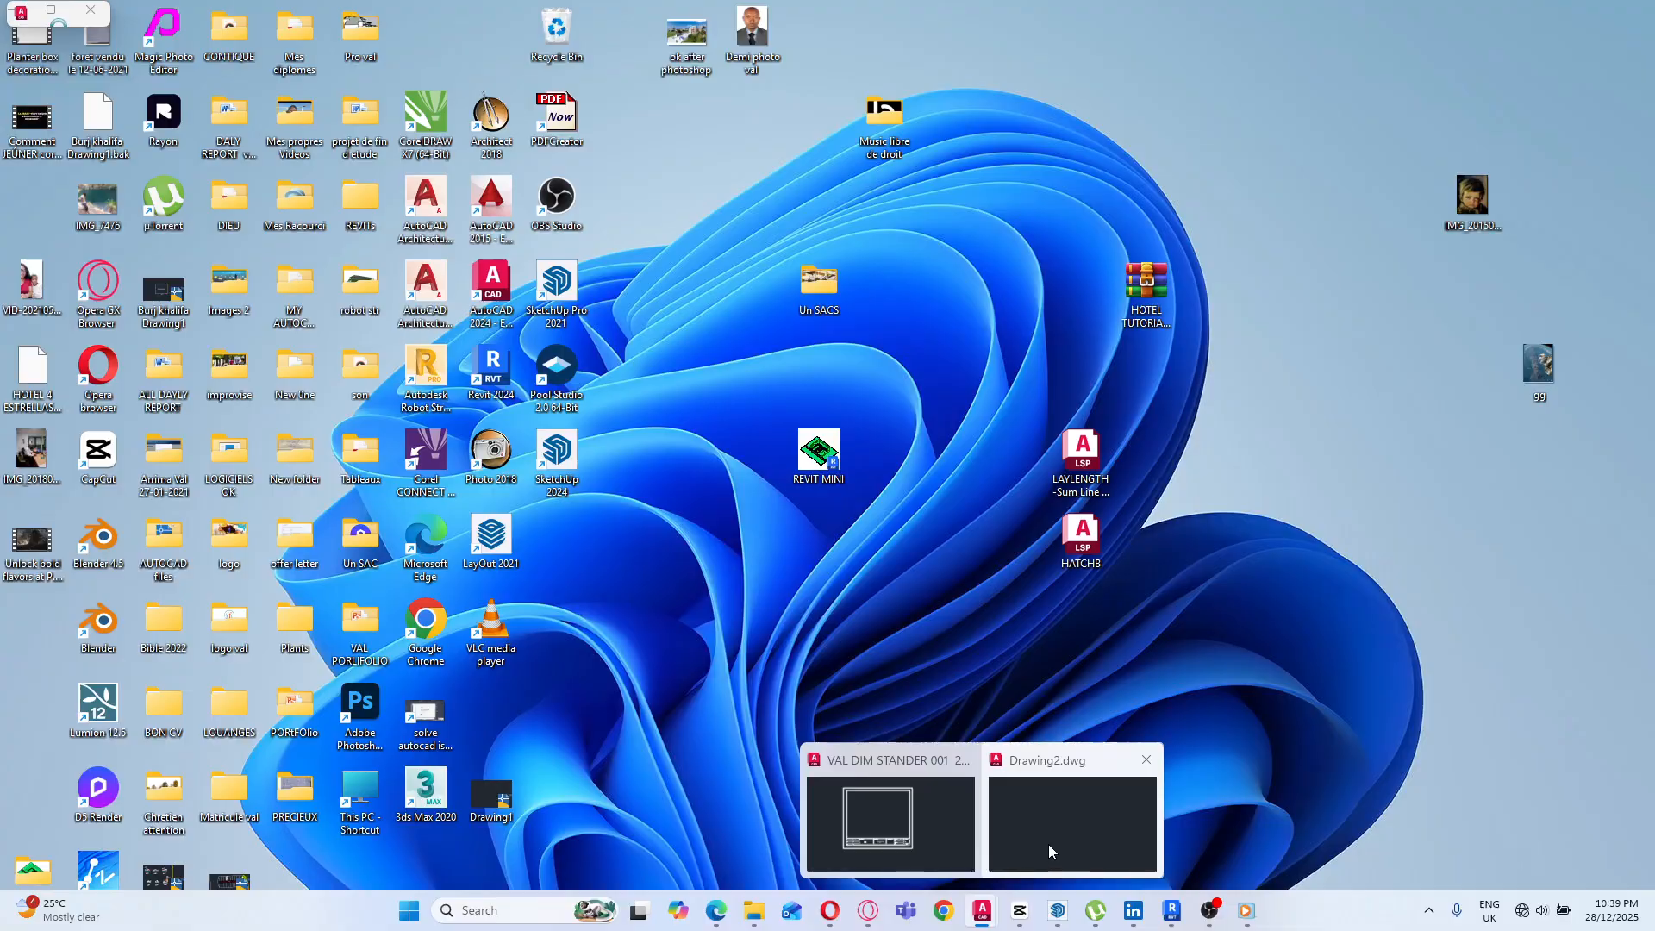
pyautogui.click(1048, 845)
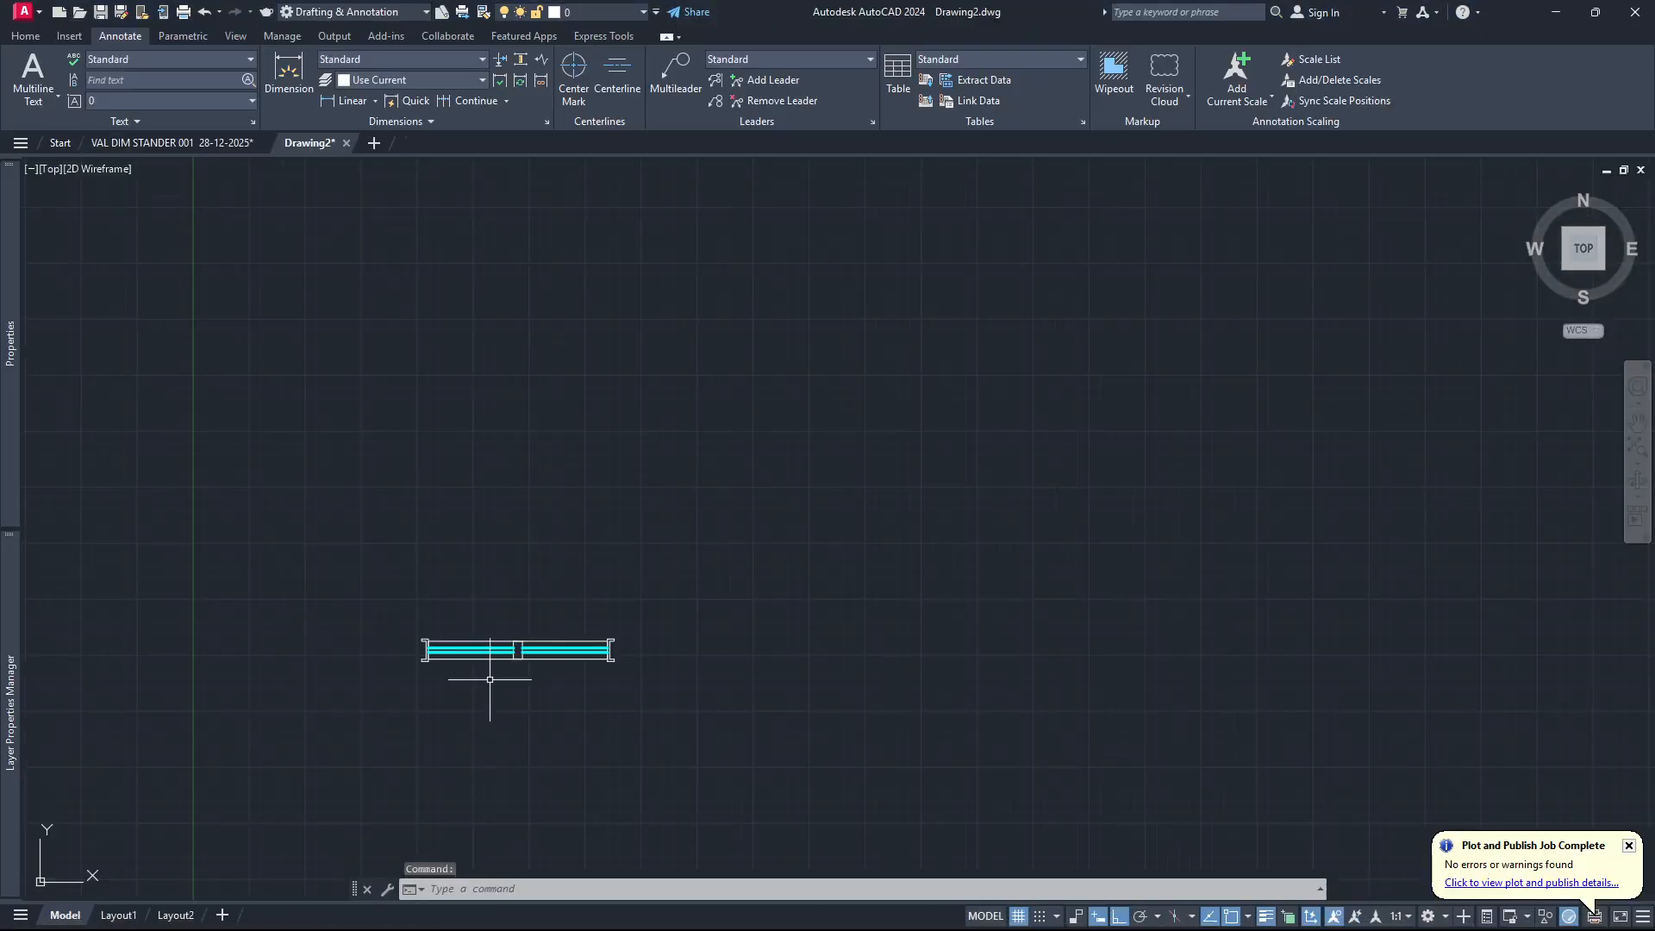
# Examine the existing plan symbol with its end frames, central block and cyan lines from different zoom levels.
pyautogui.scroll(8, 439, 693)
pyautogui.scroll(-2, 461, 671)
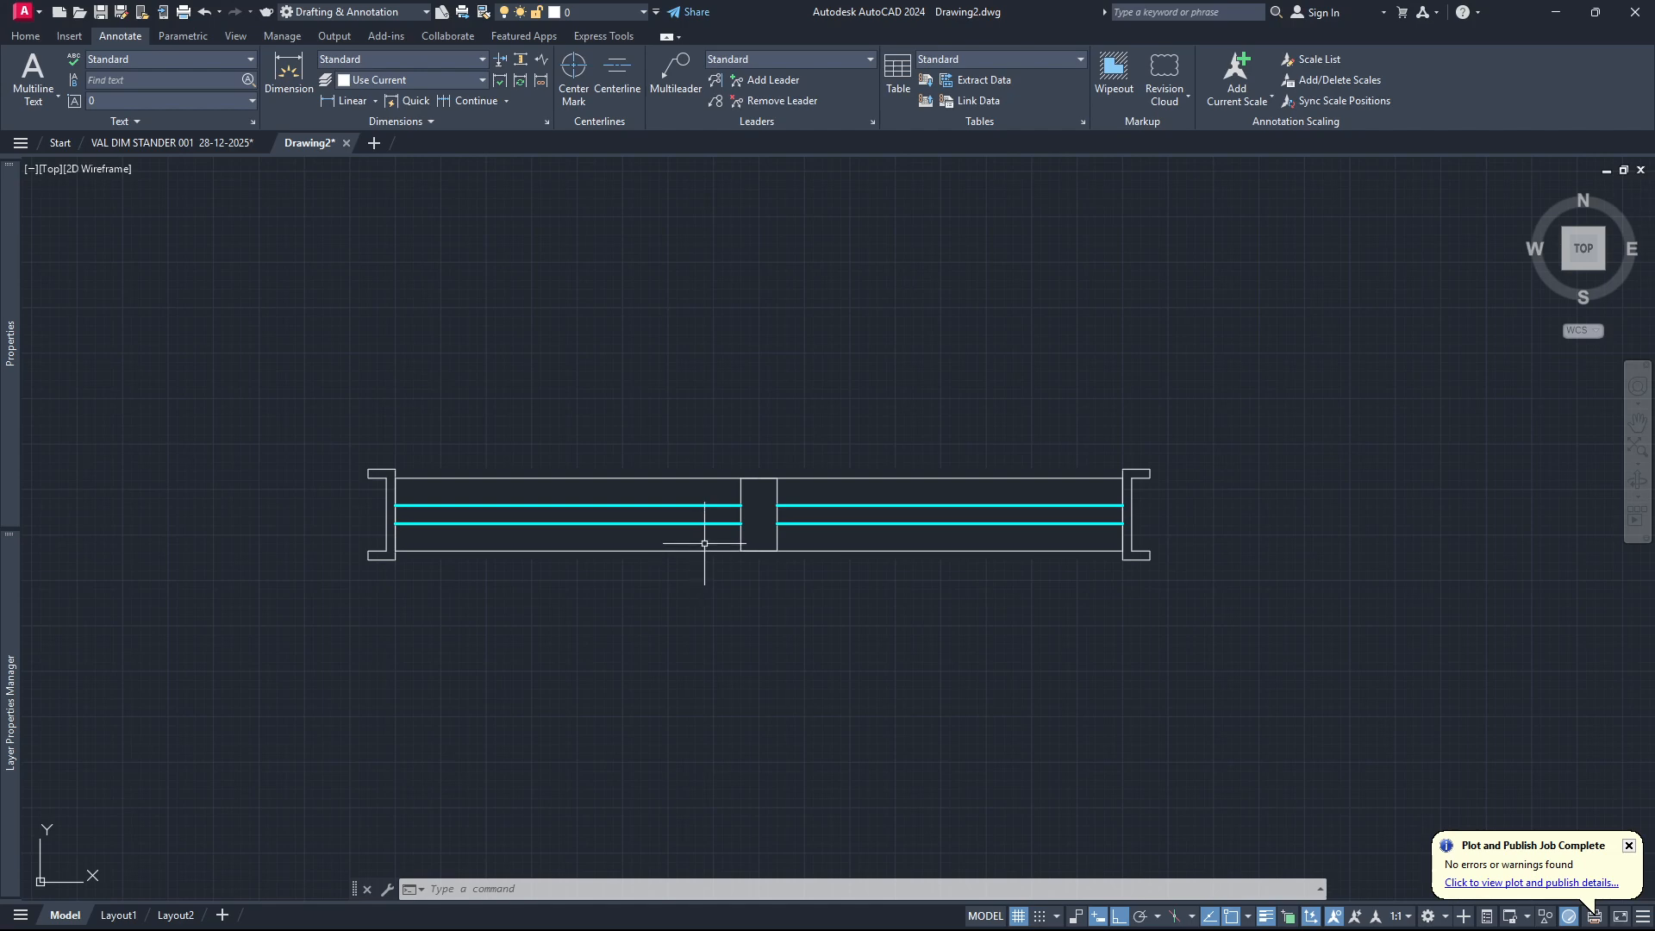
pyautogui.scroll(-10, 724, 555)
pyautogui.scroll(8, 726, 613)
pyautogui.scroll(2, 726, 612)
pyautogui.scroll(-2, 610, 543)
pyautogui.click(968, 463)
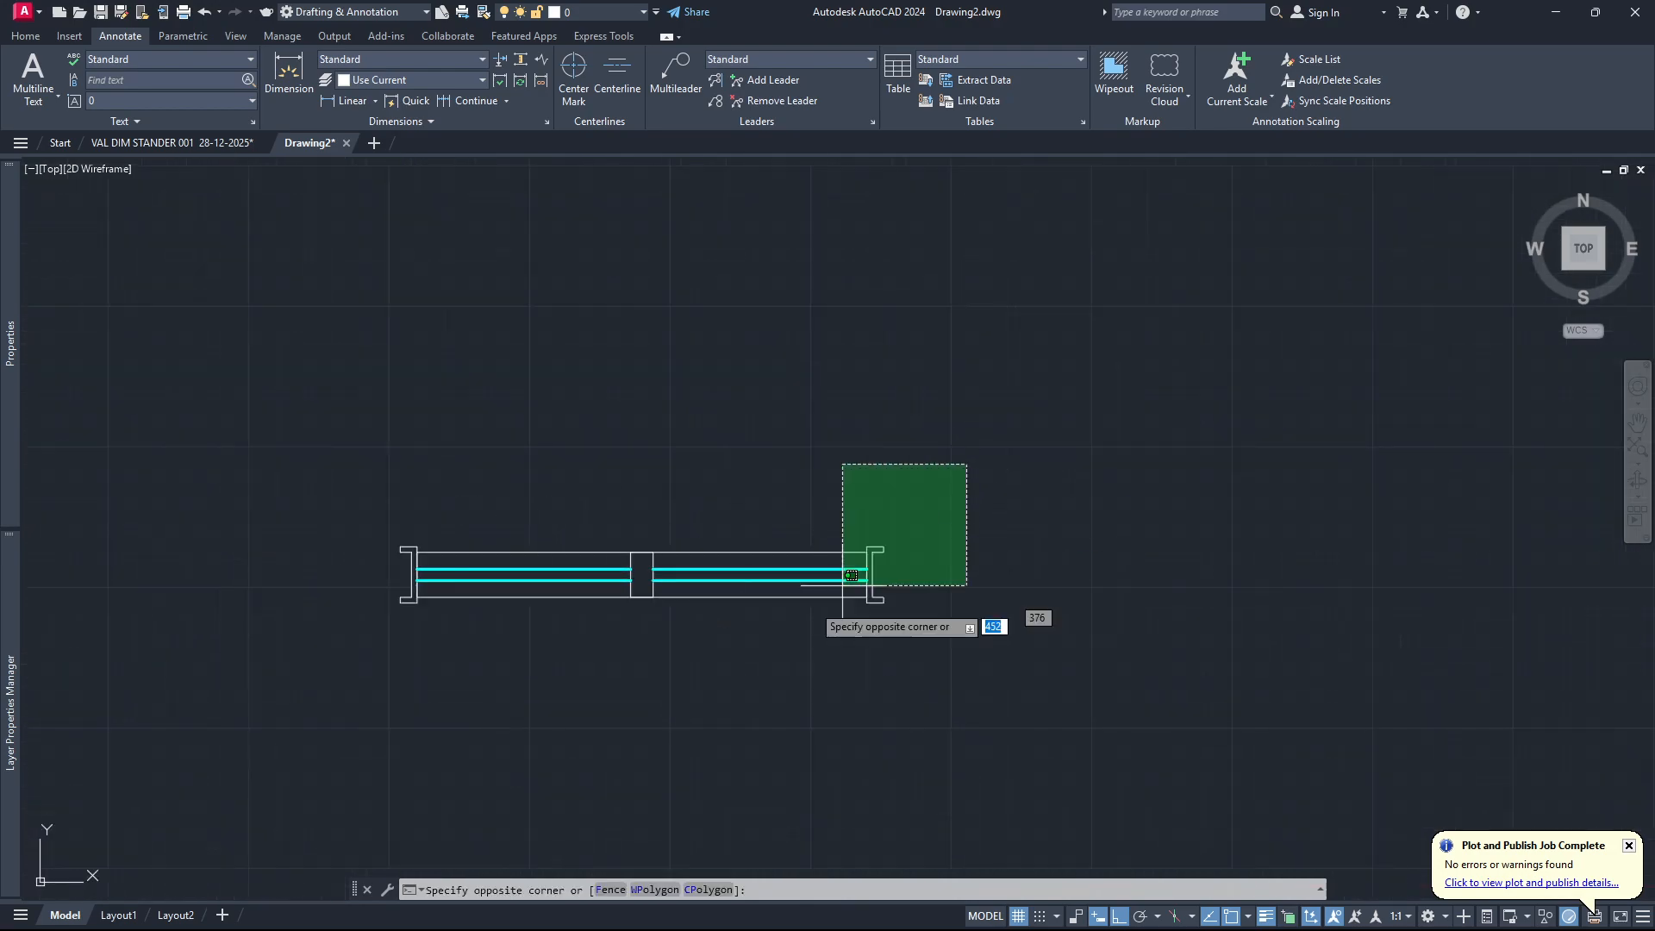
pyautogui.click(377, 677)
pyautogui.press('Escape')
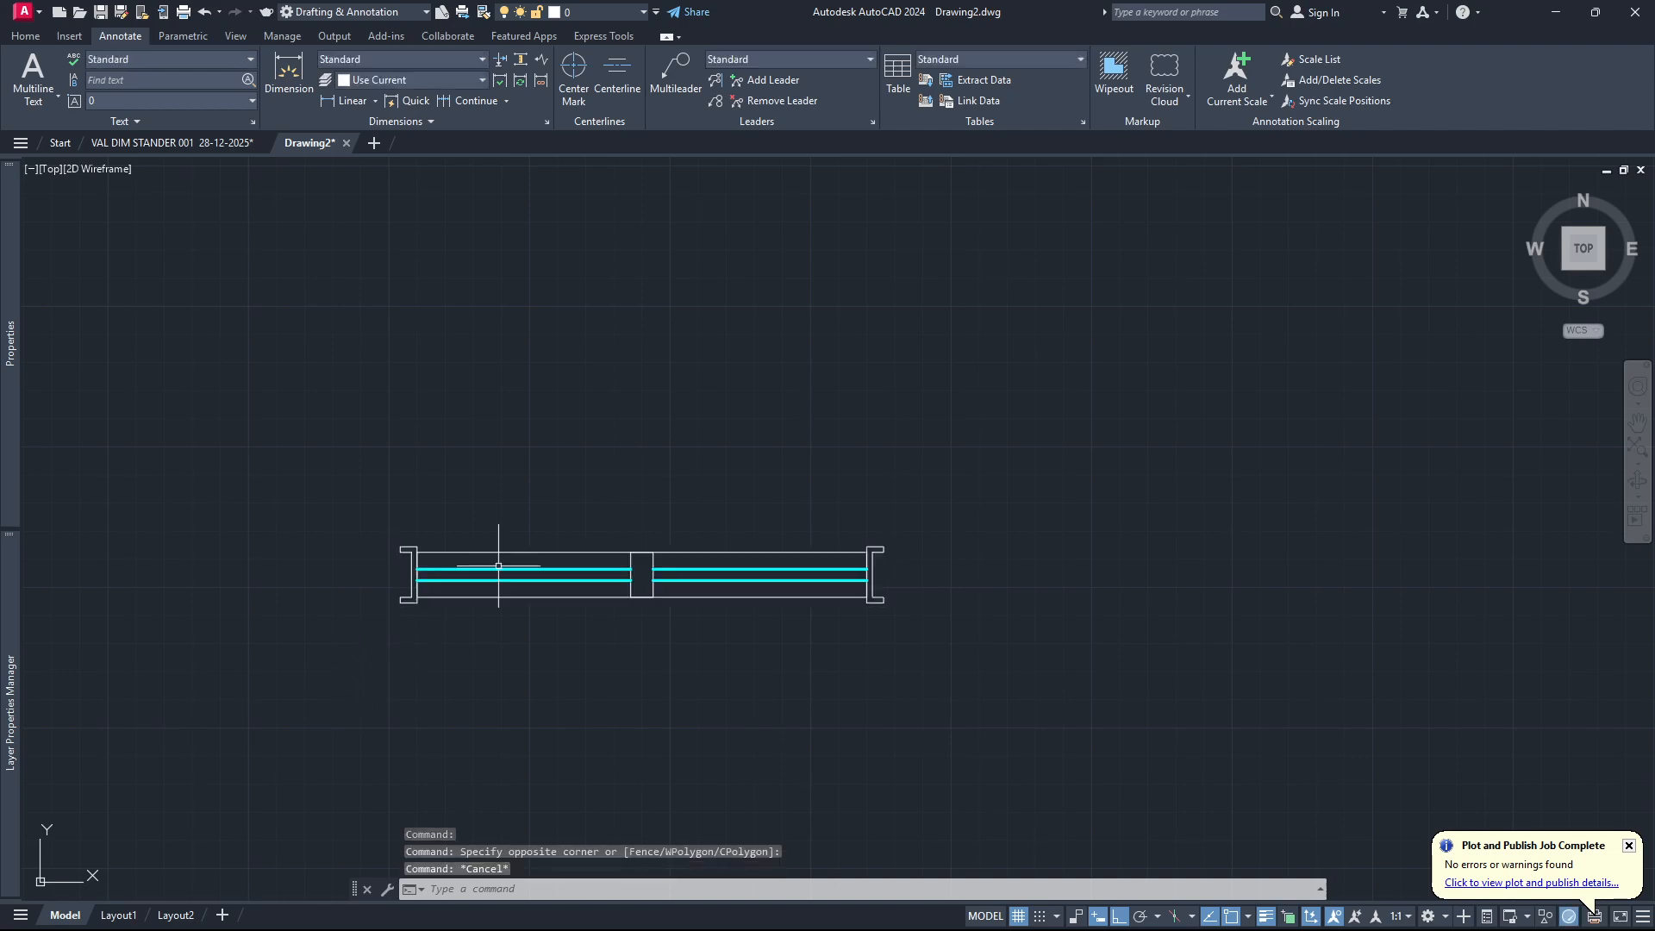
pyautogui.scroll(-6, 603, 595)
pyautogui.scroll(5, 655, 610)
pyautogui.scroll(-2, 292, 672)
pyautogui.scroll(3, 300, 643)
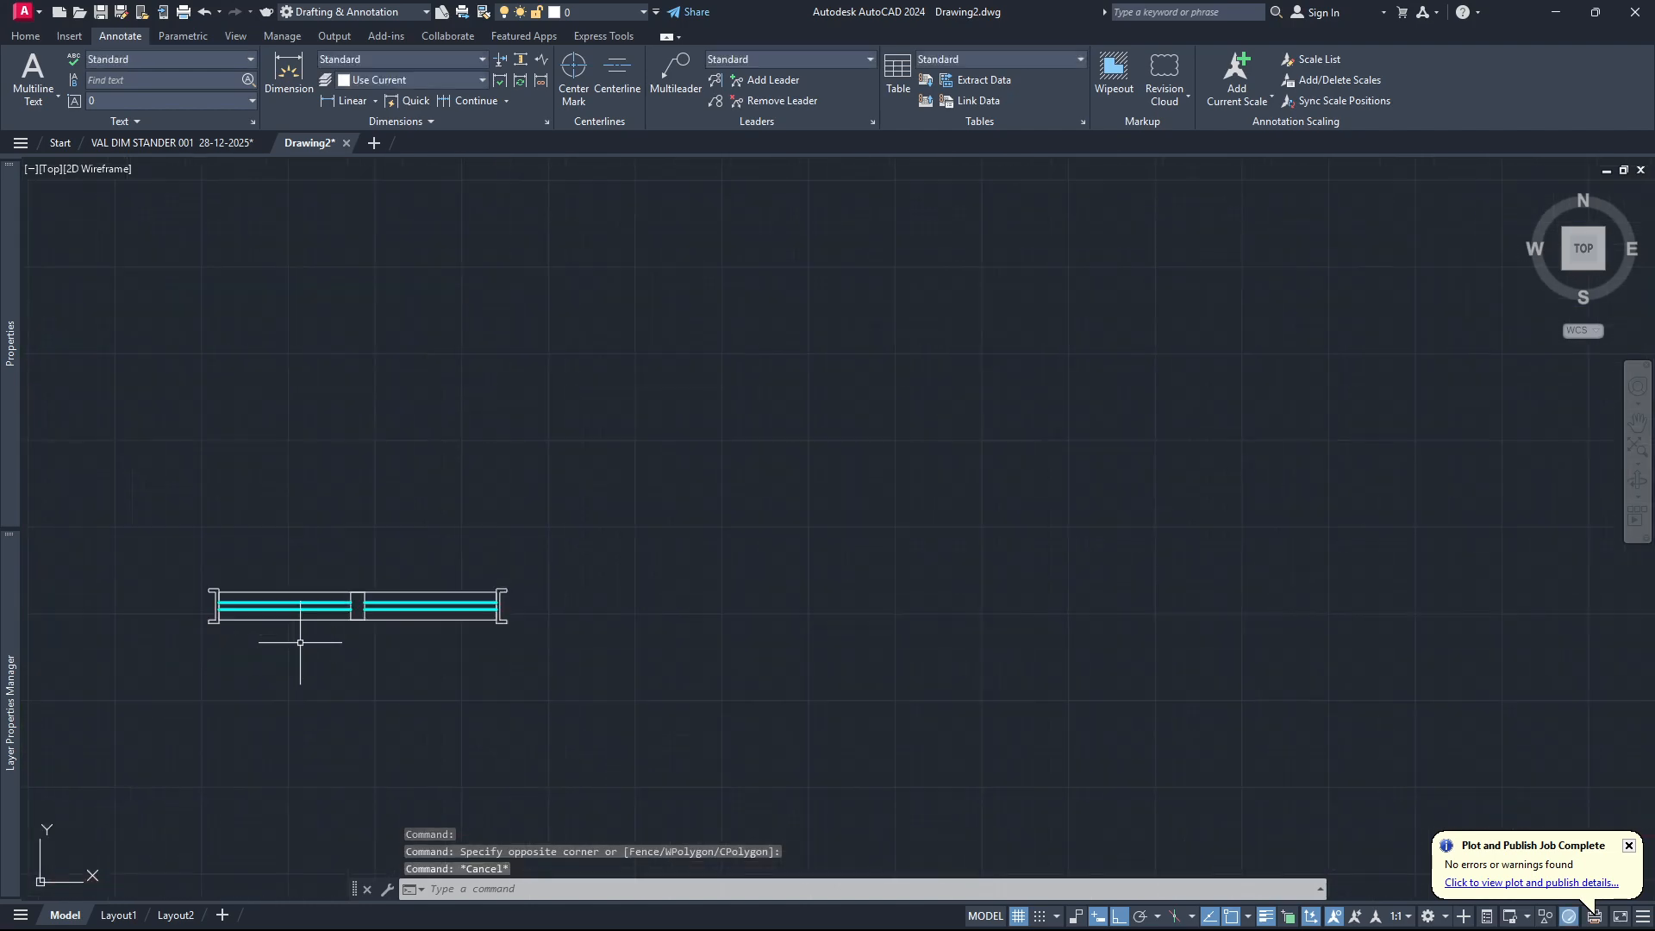
pyautogui.scroll(3, 302, 636)
pyautogui.scroll(-2, 1107, 657)
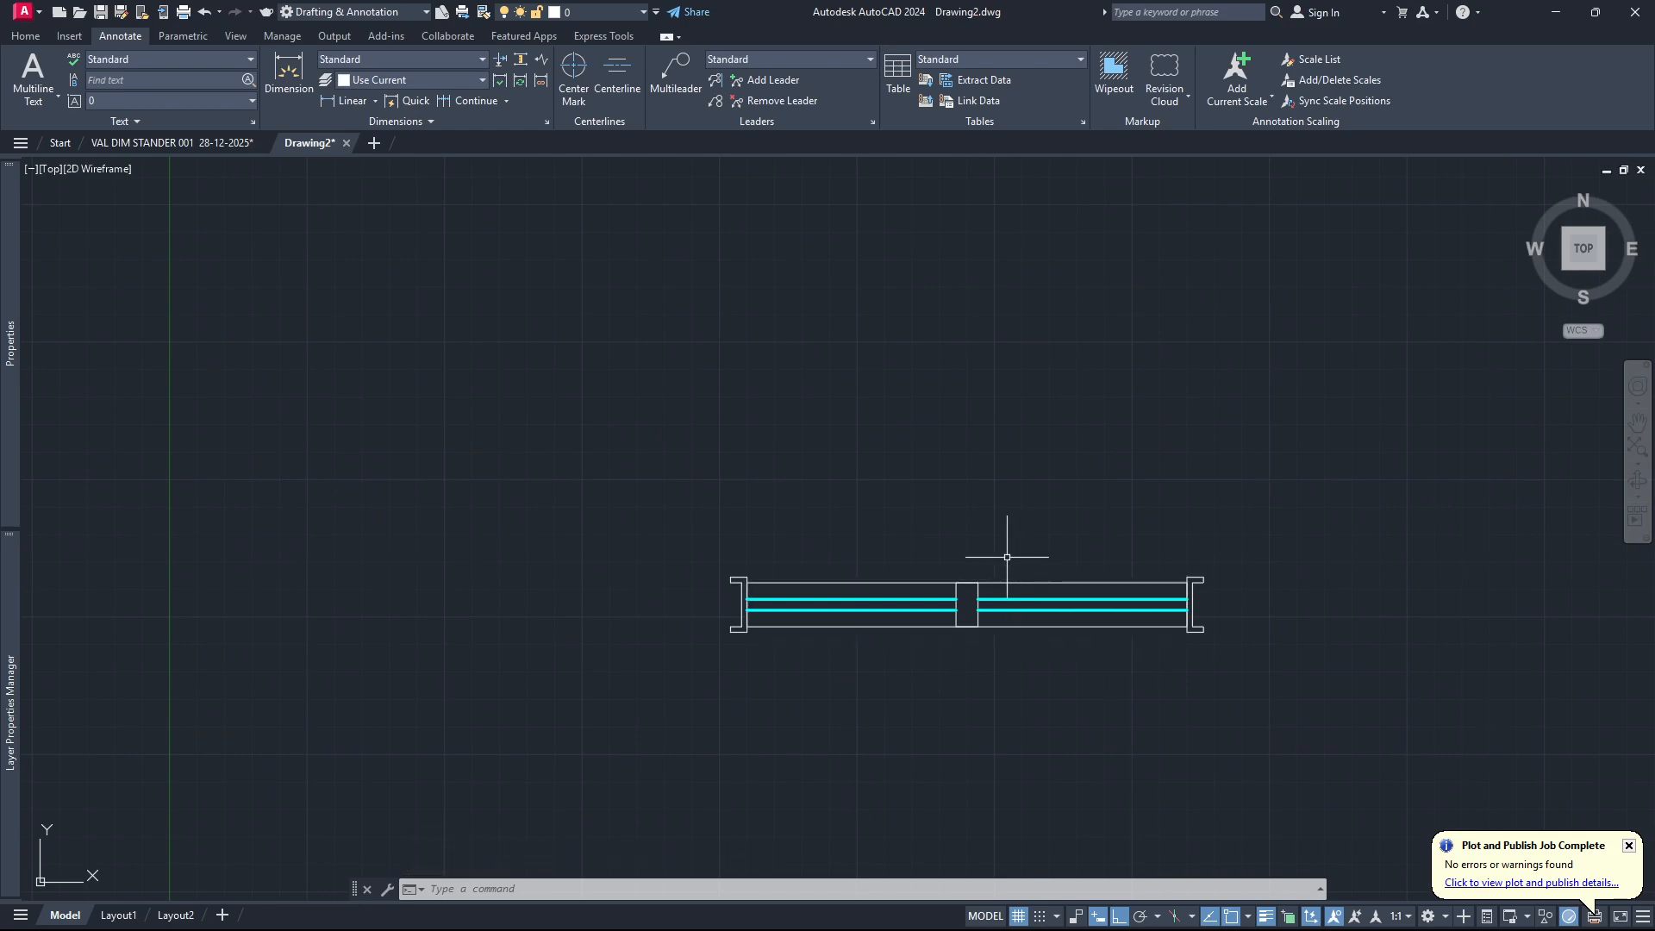
pyautogui.scroll(-5, 665, 643)
pyautogui.scroll(5, 886, 597)
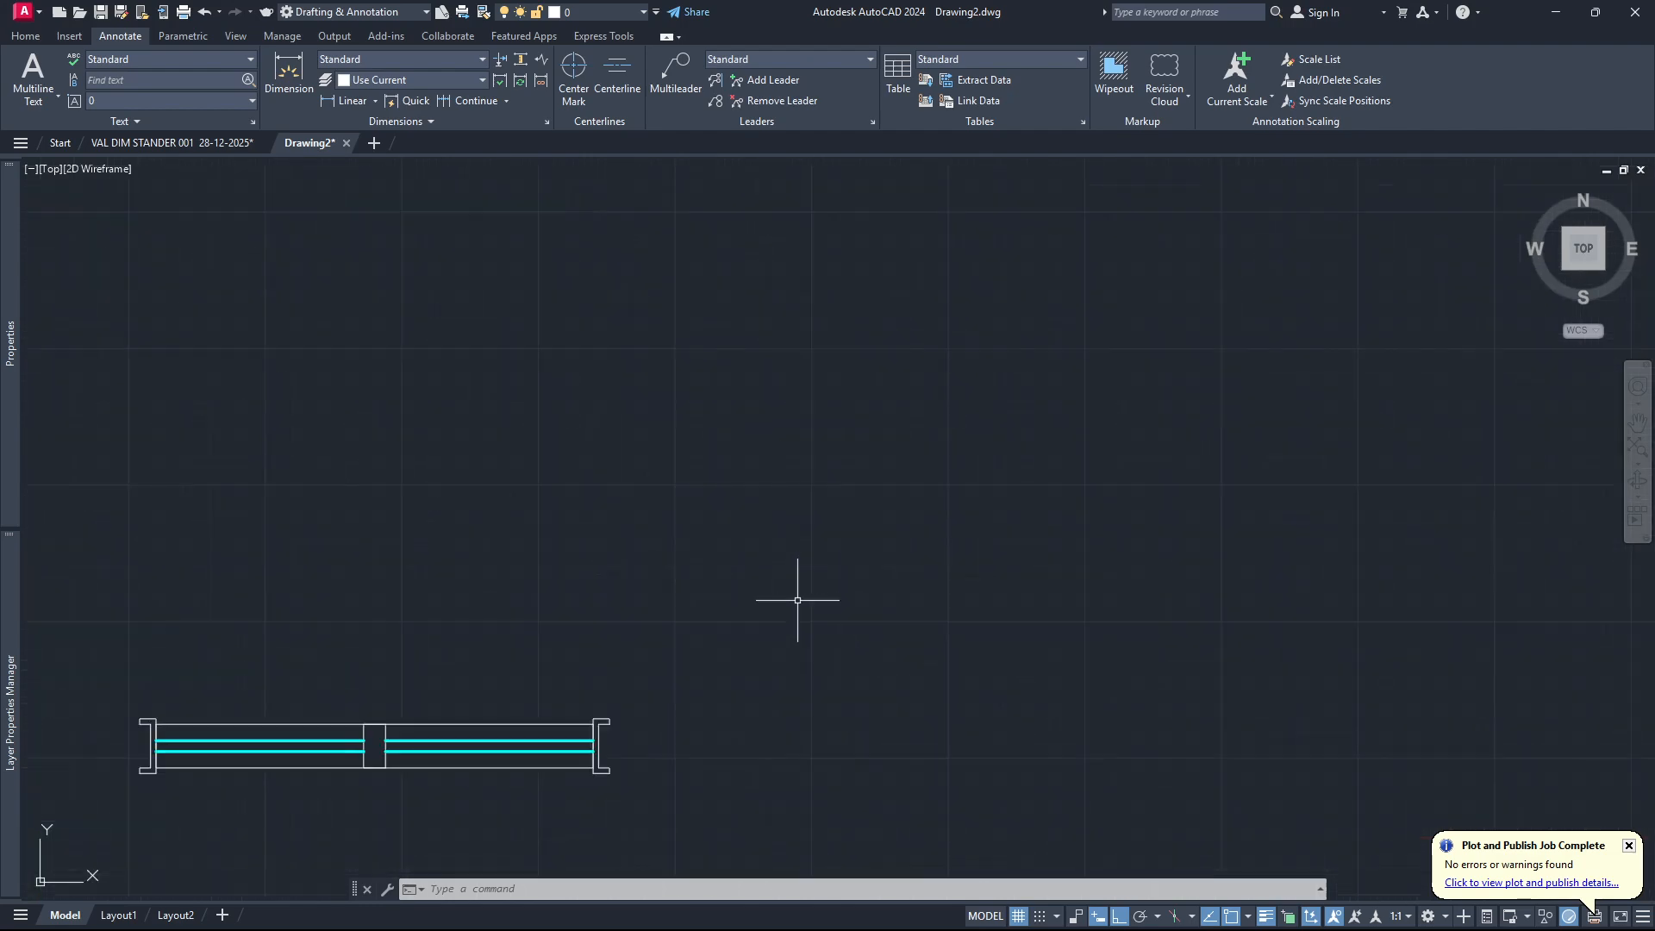
pyautogui.scroll(-3, 540, 500)
pyautogui.scroll(2, 340, 580)
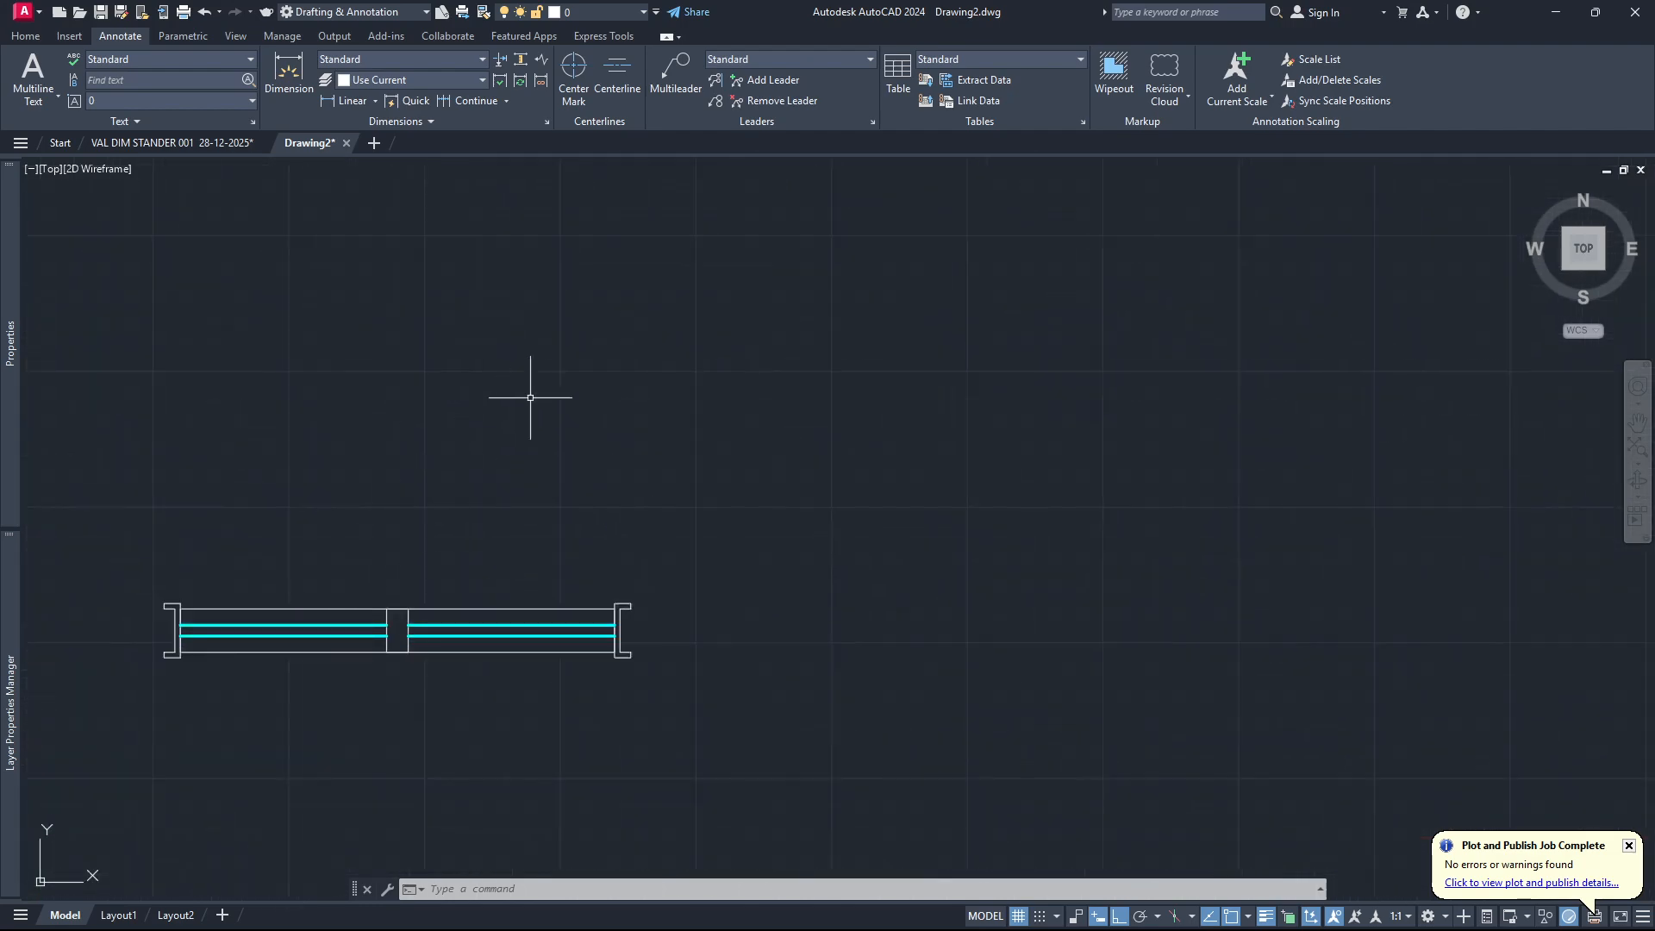
pyautogui.scroll(2, 592, 409)
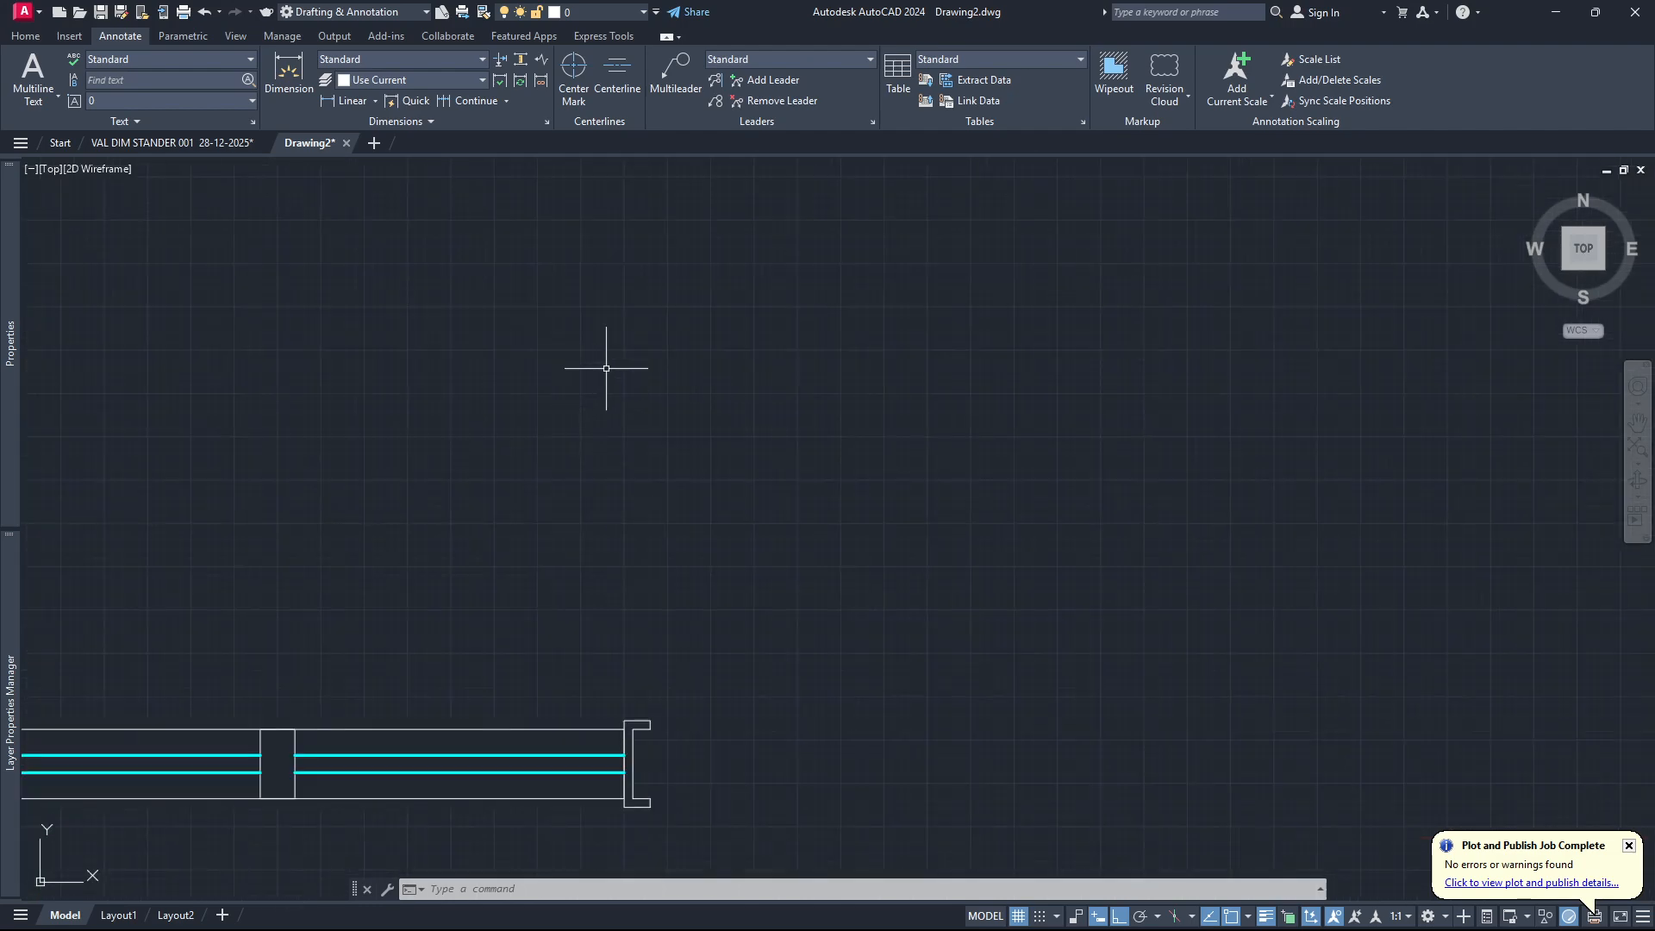
pyautogui.scroll(-5, 314, 602)
pyautogui.scroll(1, 702, 401)
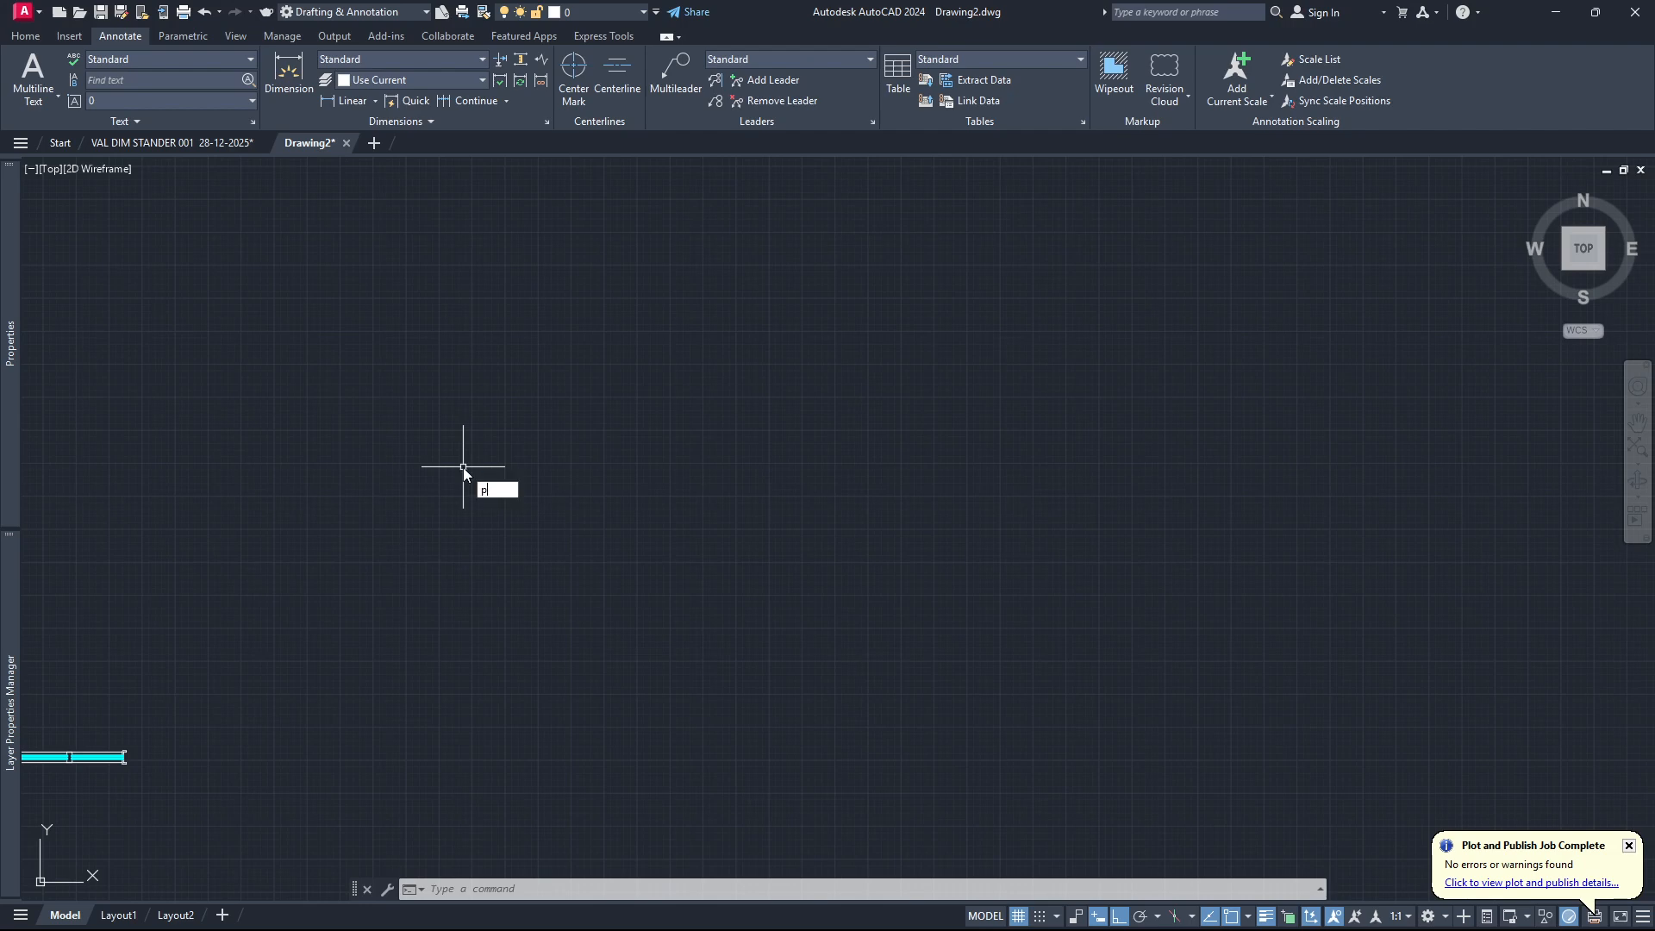
pyautogui.write('l')
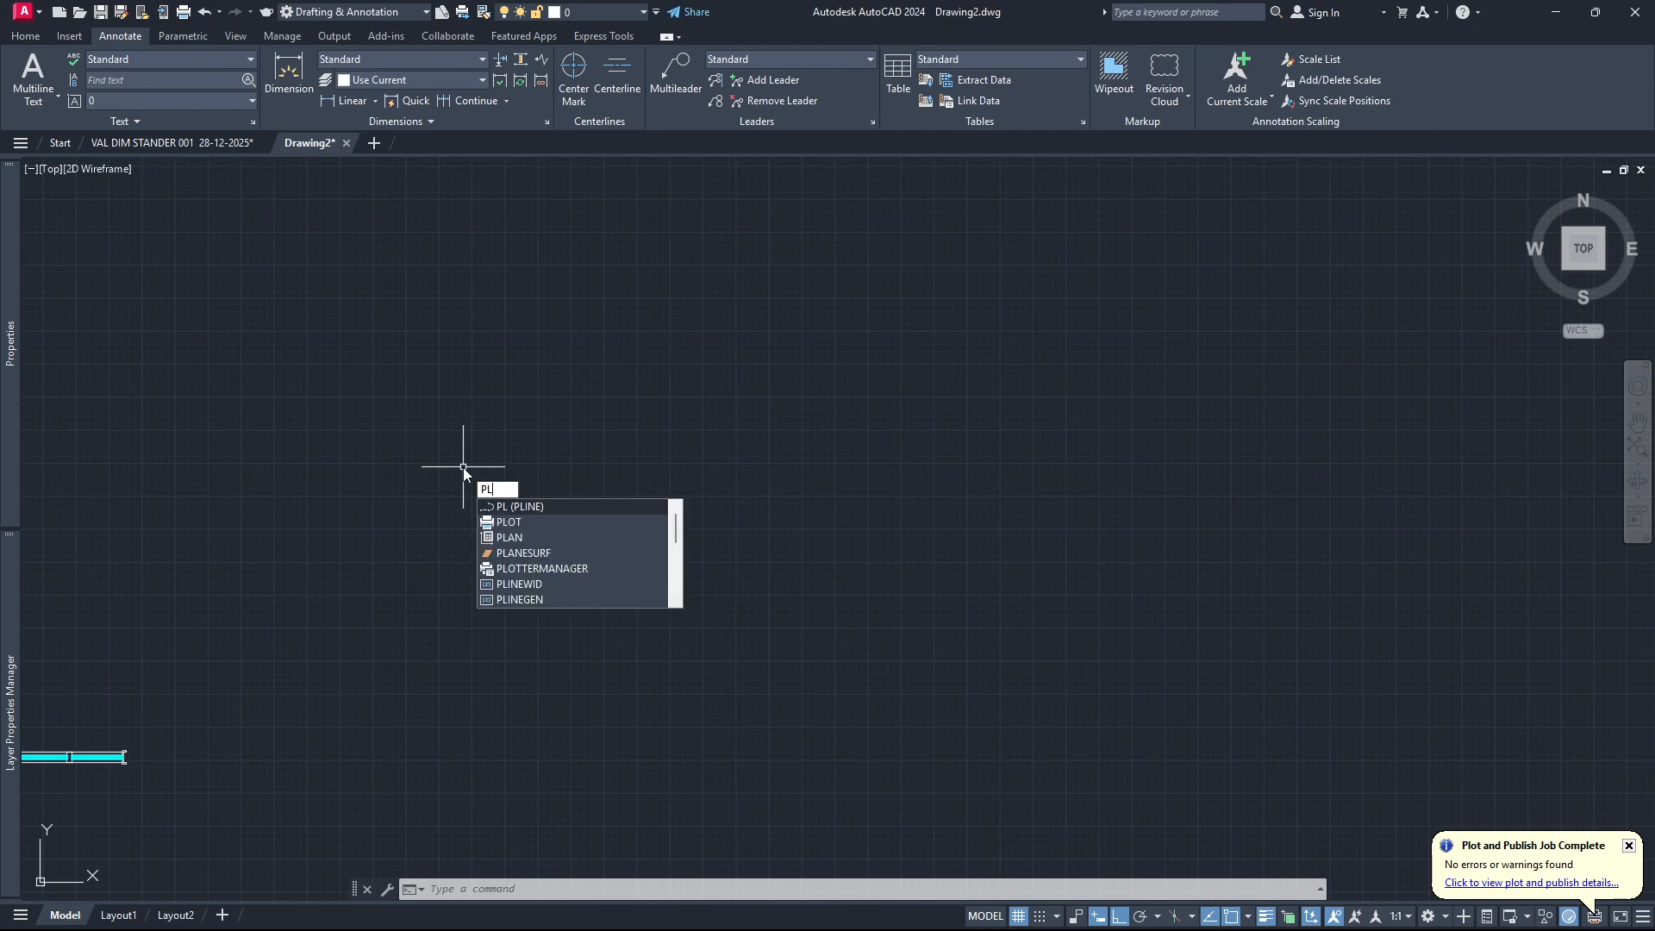
pyautogui.press('Return')
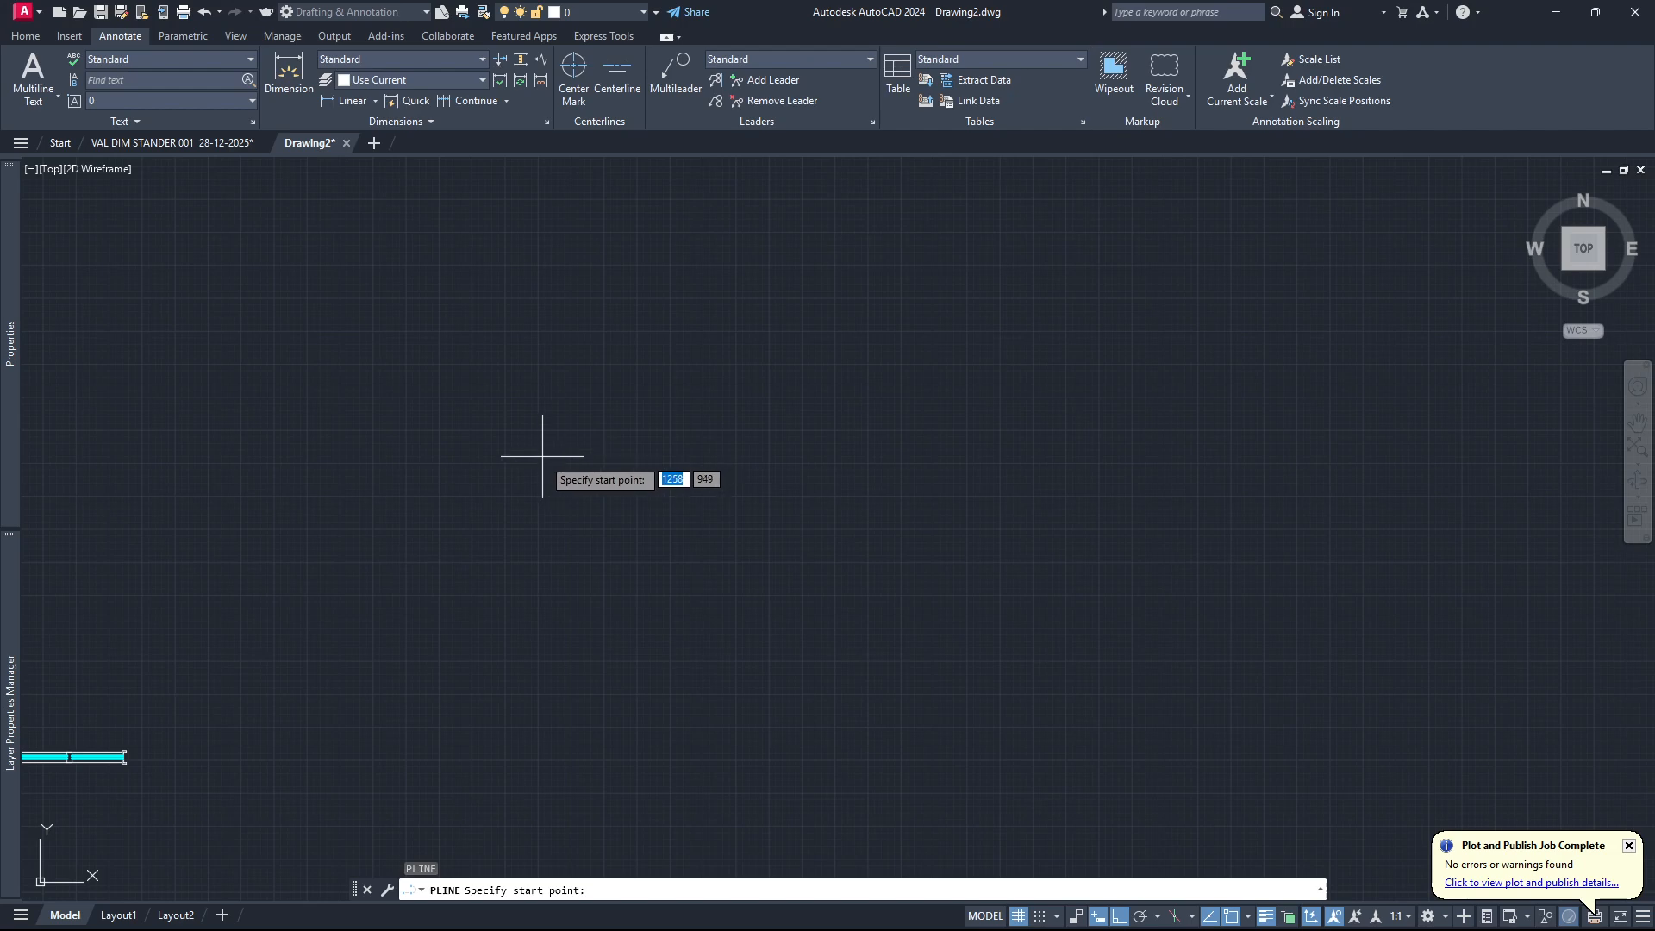
pyautogui.press('Escape')
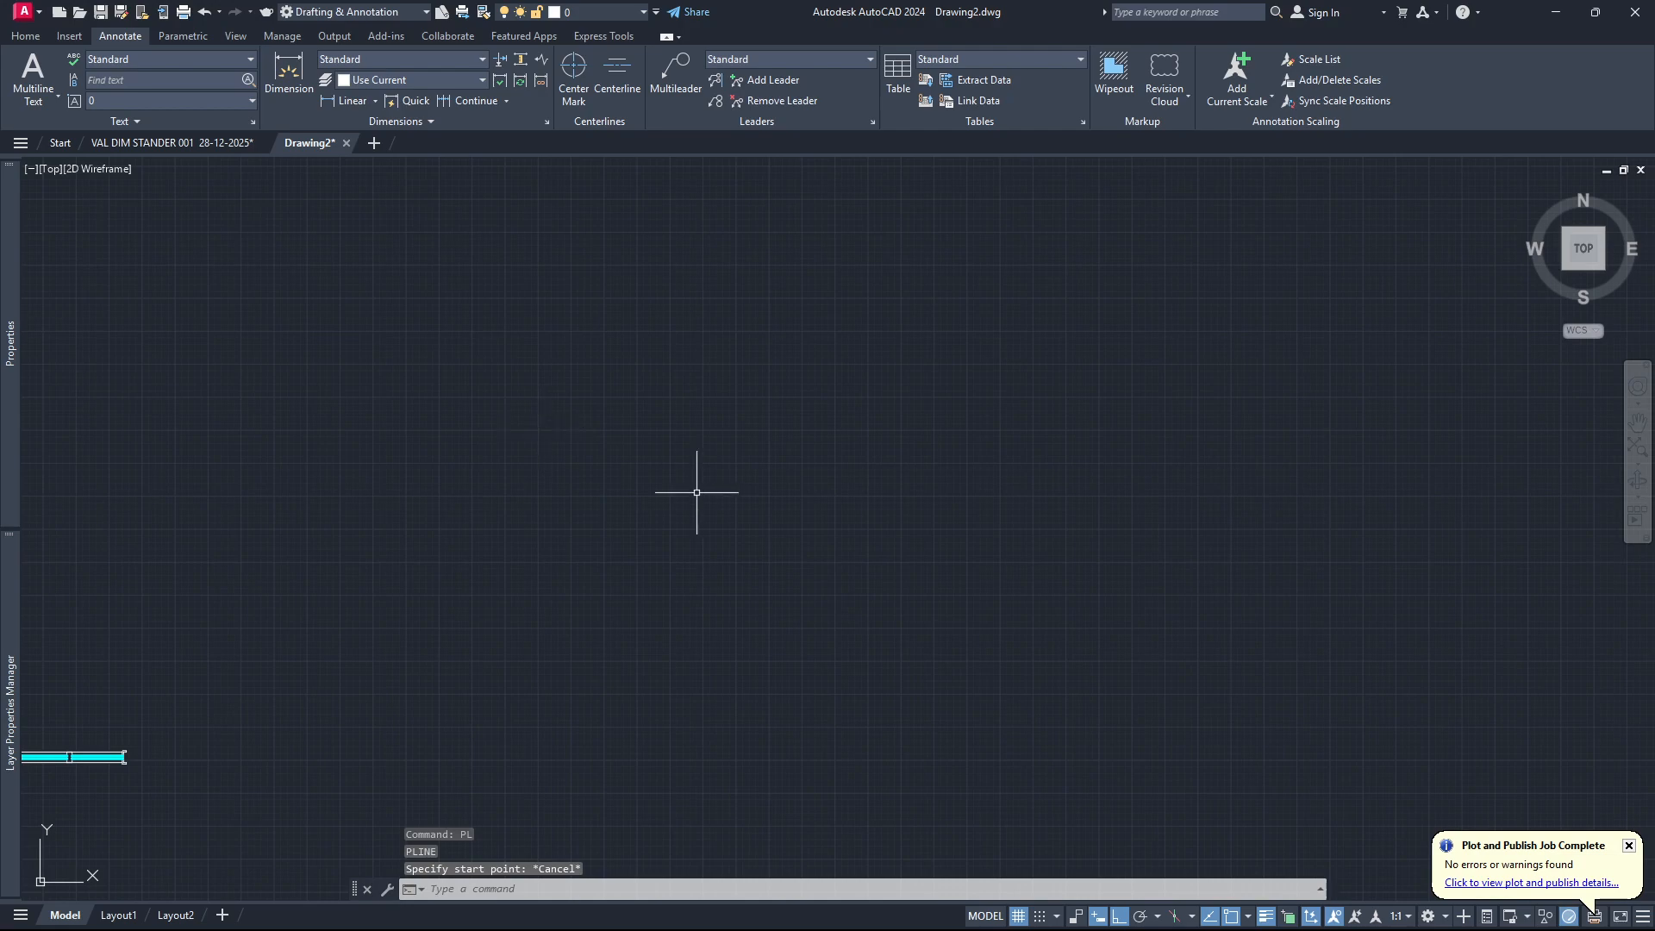
# Draw a horizontal rectangle 200 units wide and 20 units high in an empty area of the drawing.
pyautogui.scroll(-3, 466, 513)
pyautogui.scroll(-9, 259, 622)
pyautogui.scroll(5, 601, 522)
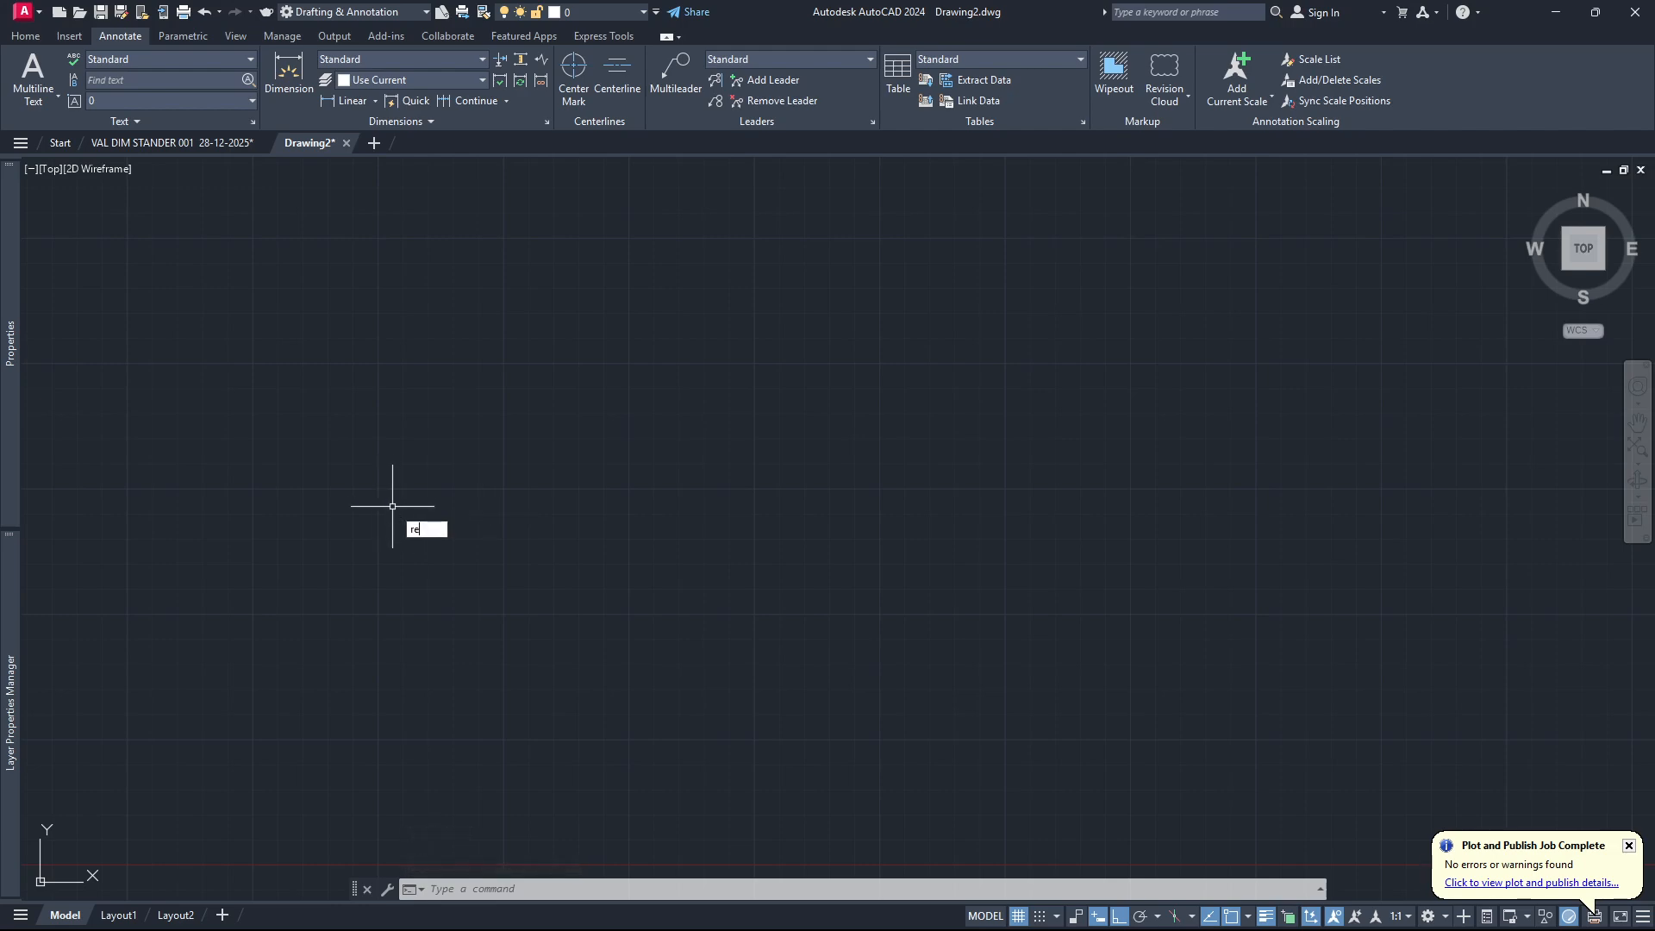
pyautogui.press('Return')
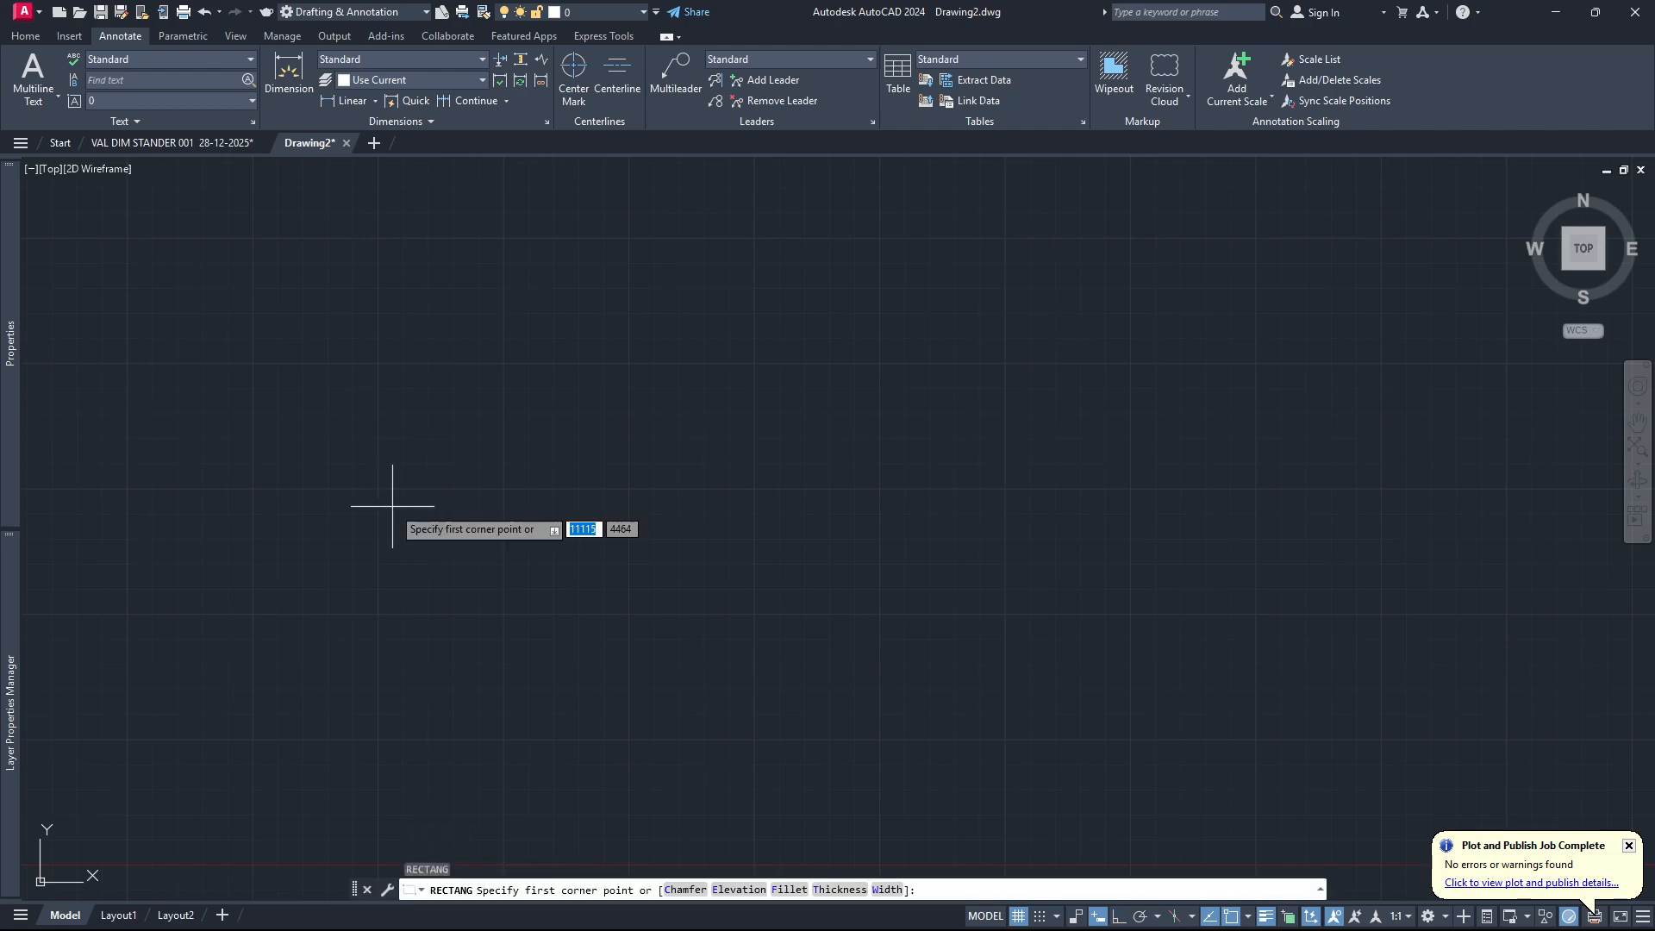
pyautogui.click(488, 493)
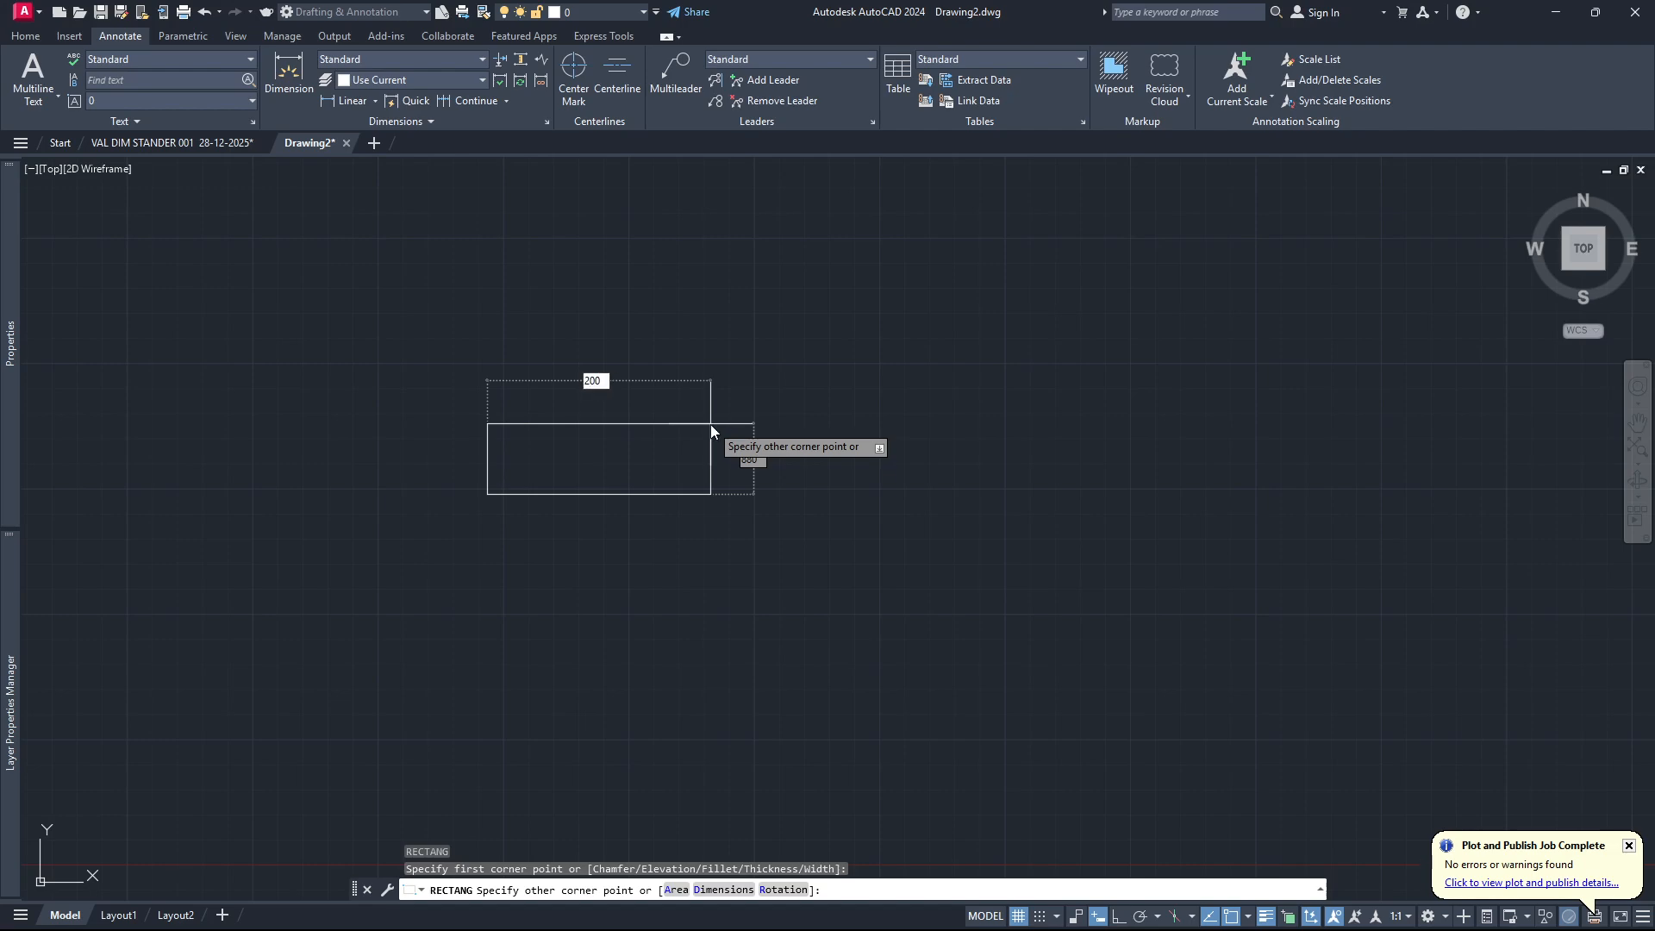
pyautogui.write('200')
pyautogui.press('Tab')
pyautogui.write('20')
pyautogui.press('Return')
# Draw a second rectangle 10 units wide and 20 units high just below the long rectangle.
pyautogui.scroll(8, 508, 498)
pyautogui.scroll(7, 370, 478)
pyautogui.scroll(-6, 991, 471)
pyautogui.scroll(4, 759, 509)
pyautogui.scroll(6, 994, 407)
pyautogui.scroll(-4, 880, 423)
pyautogui.scroll(2, 839, 416)
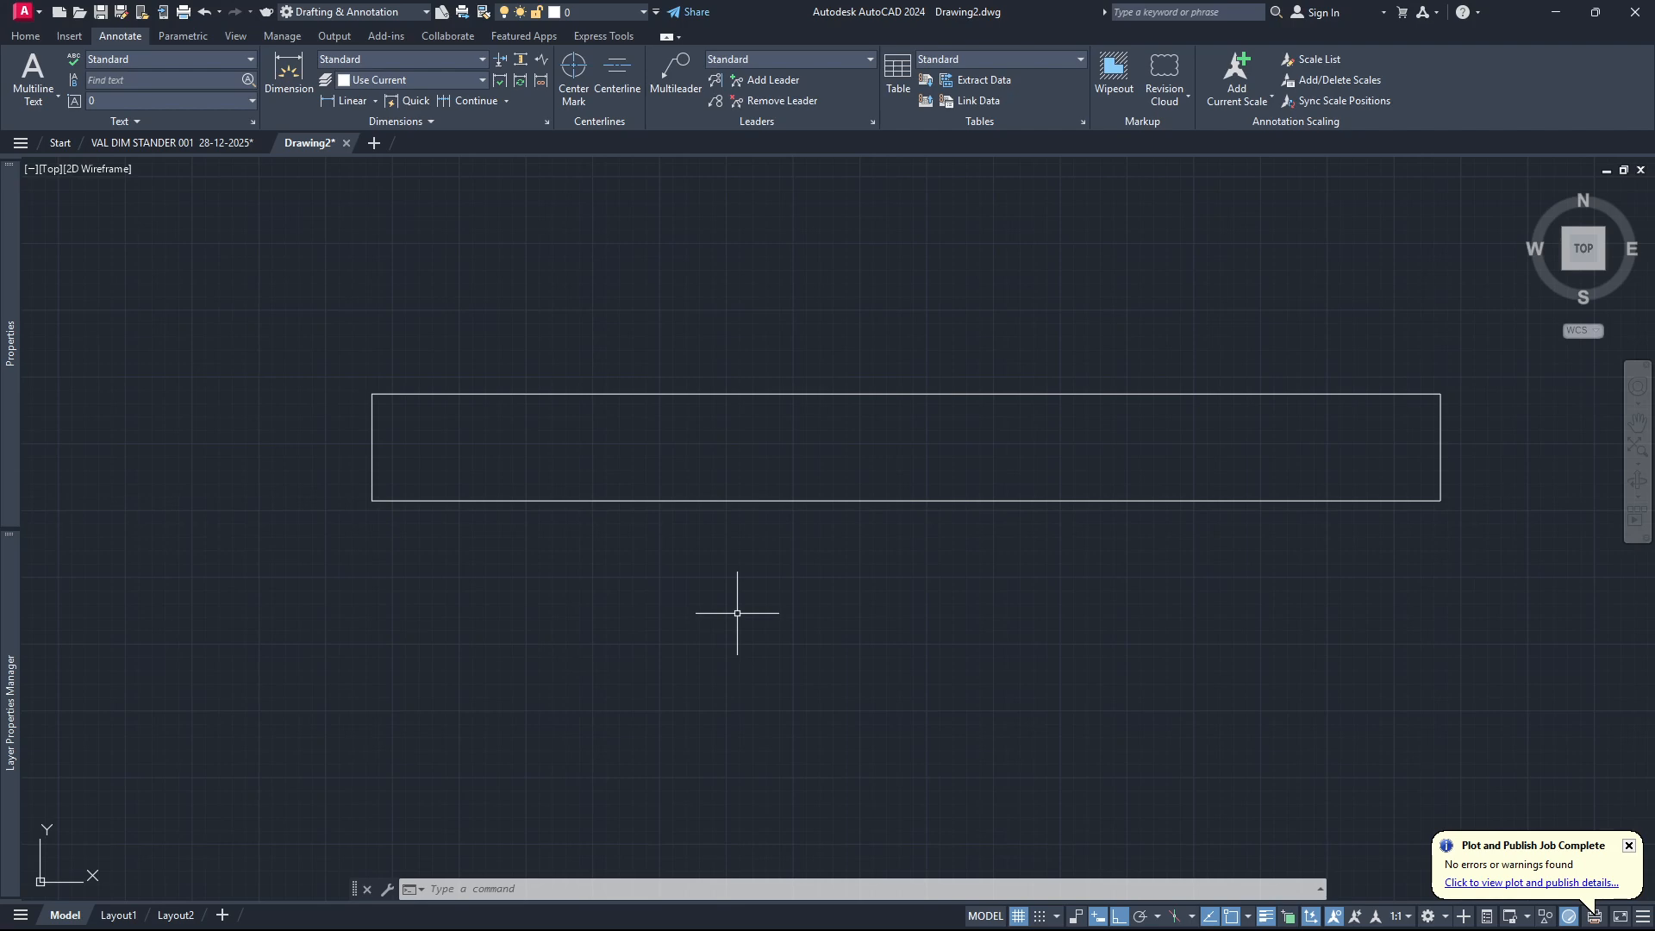
pyautogui.write('rec')
pyautogui.press('Return')
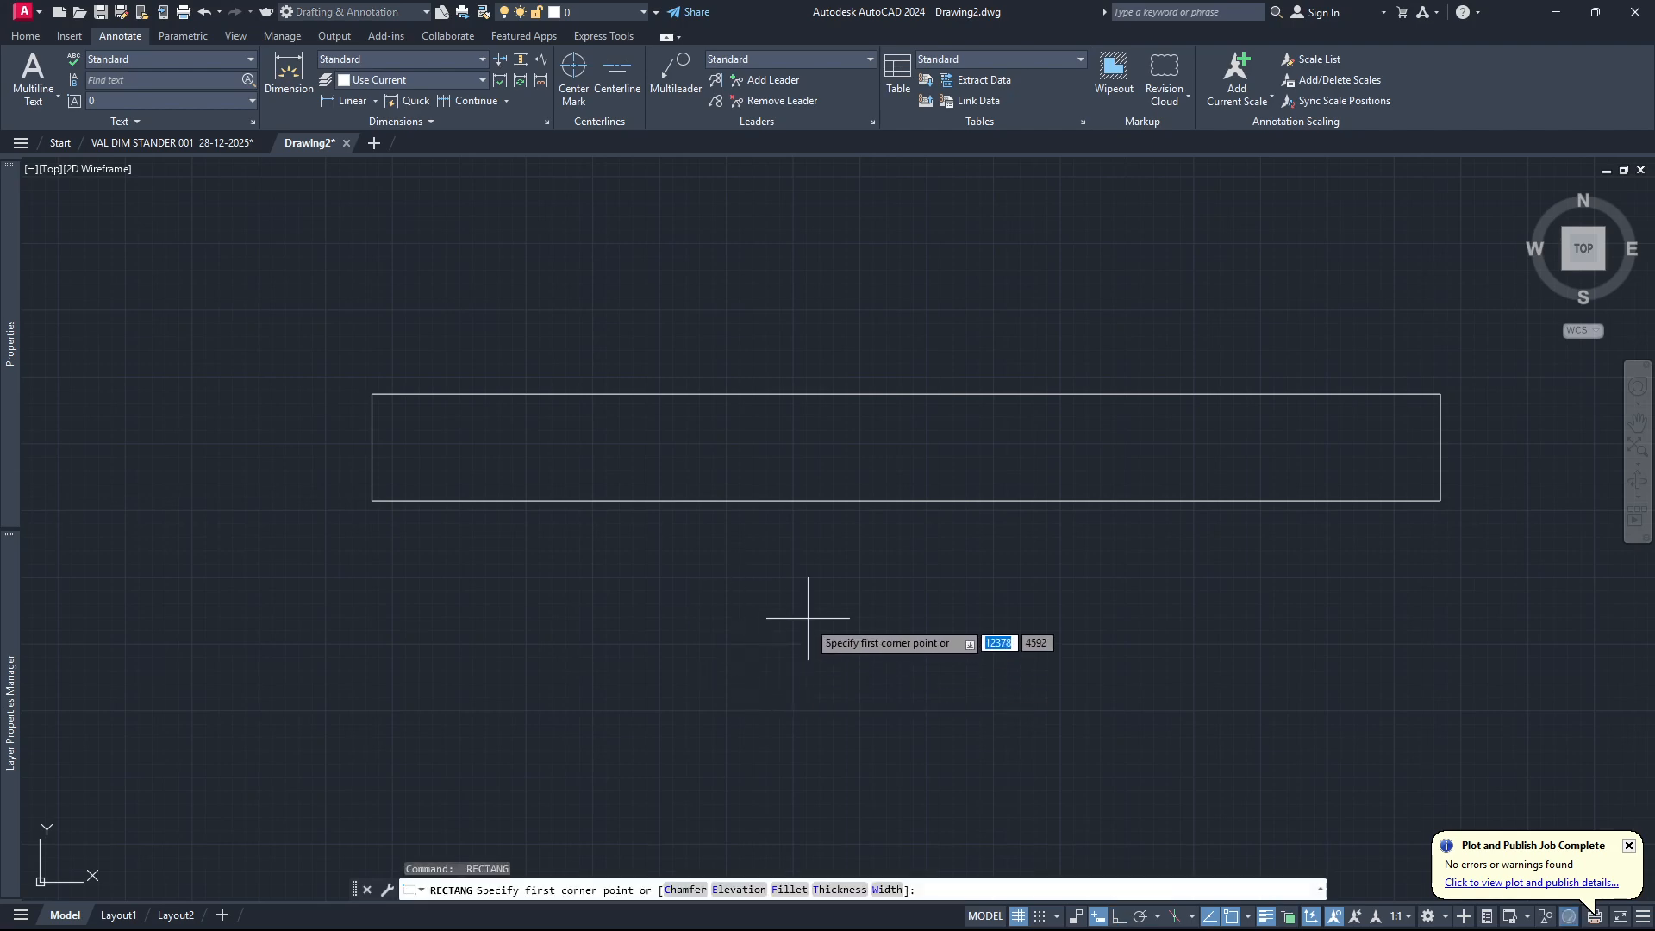
pyautogui.click(819, 676)
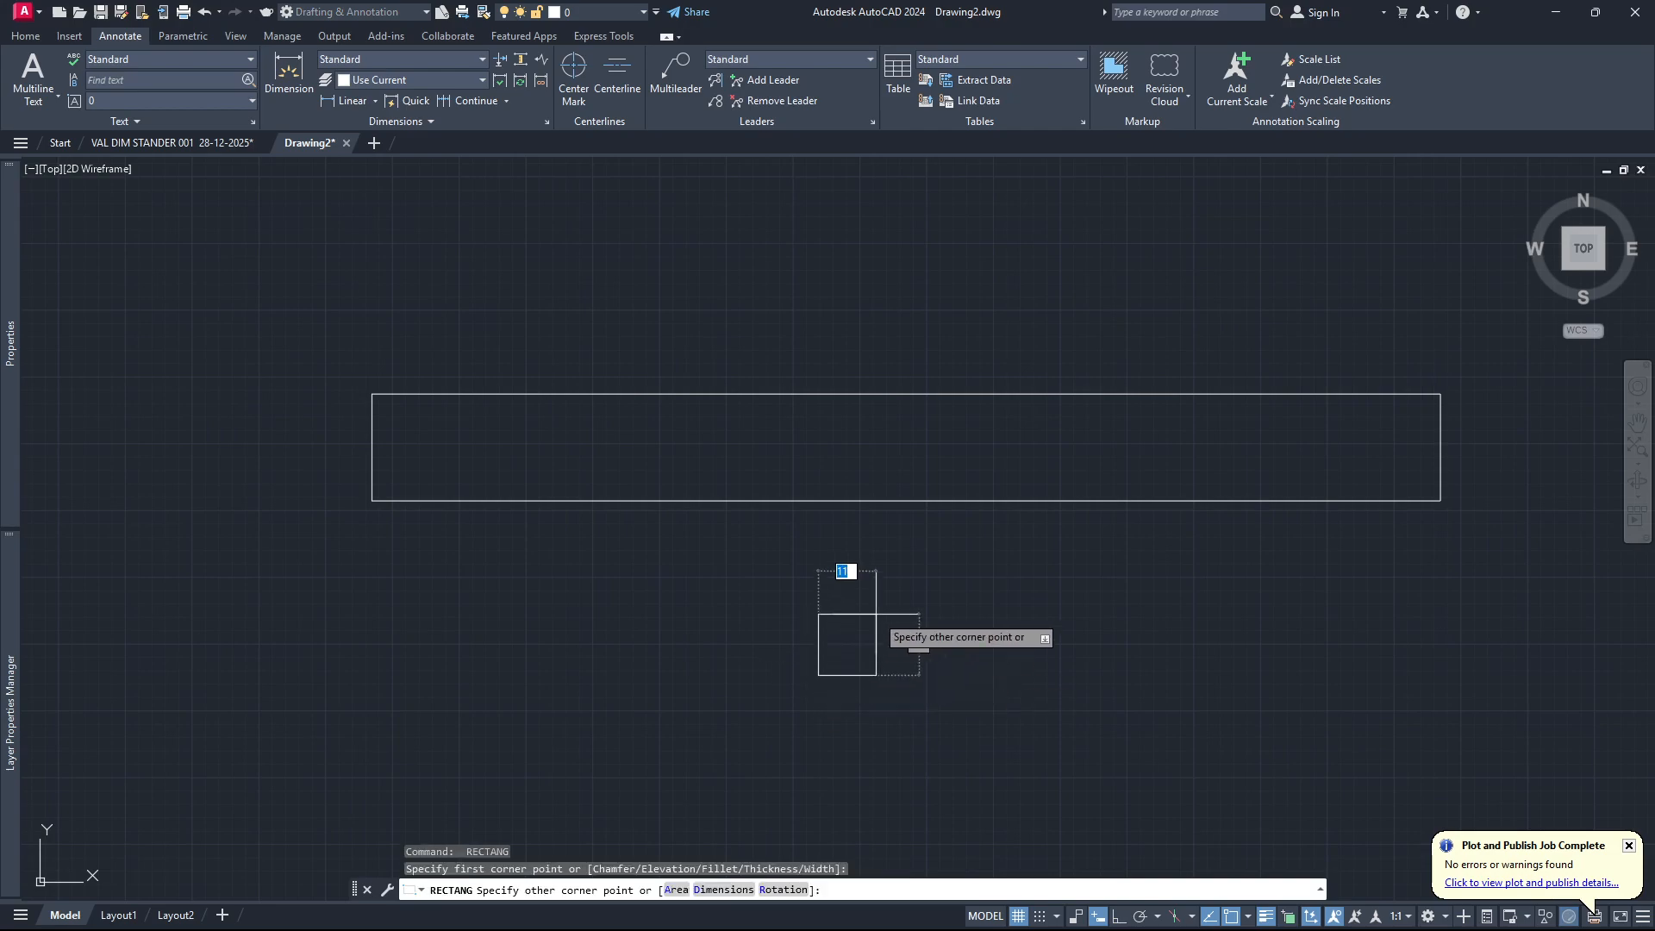
pyautogui.write('10')
pyautogui.press('Tab')
pyautogui.write('20')
pyautogui.press('Return')
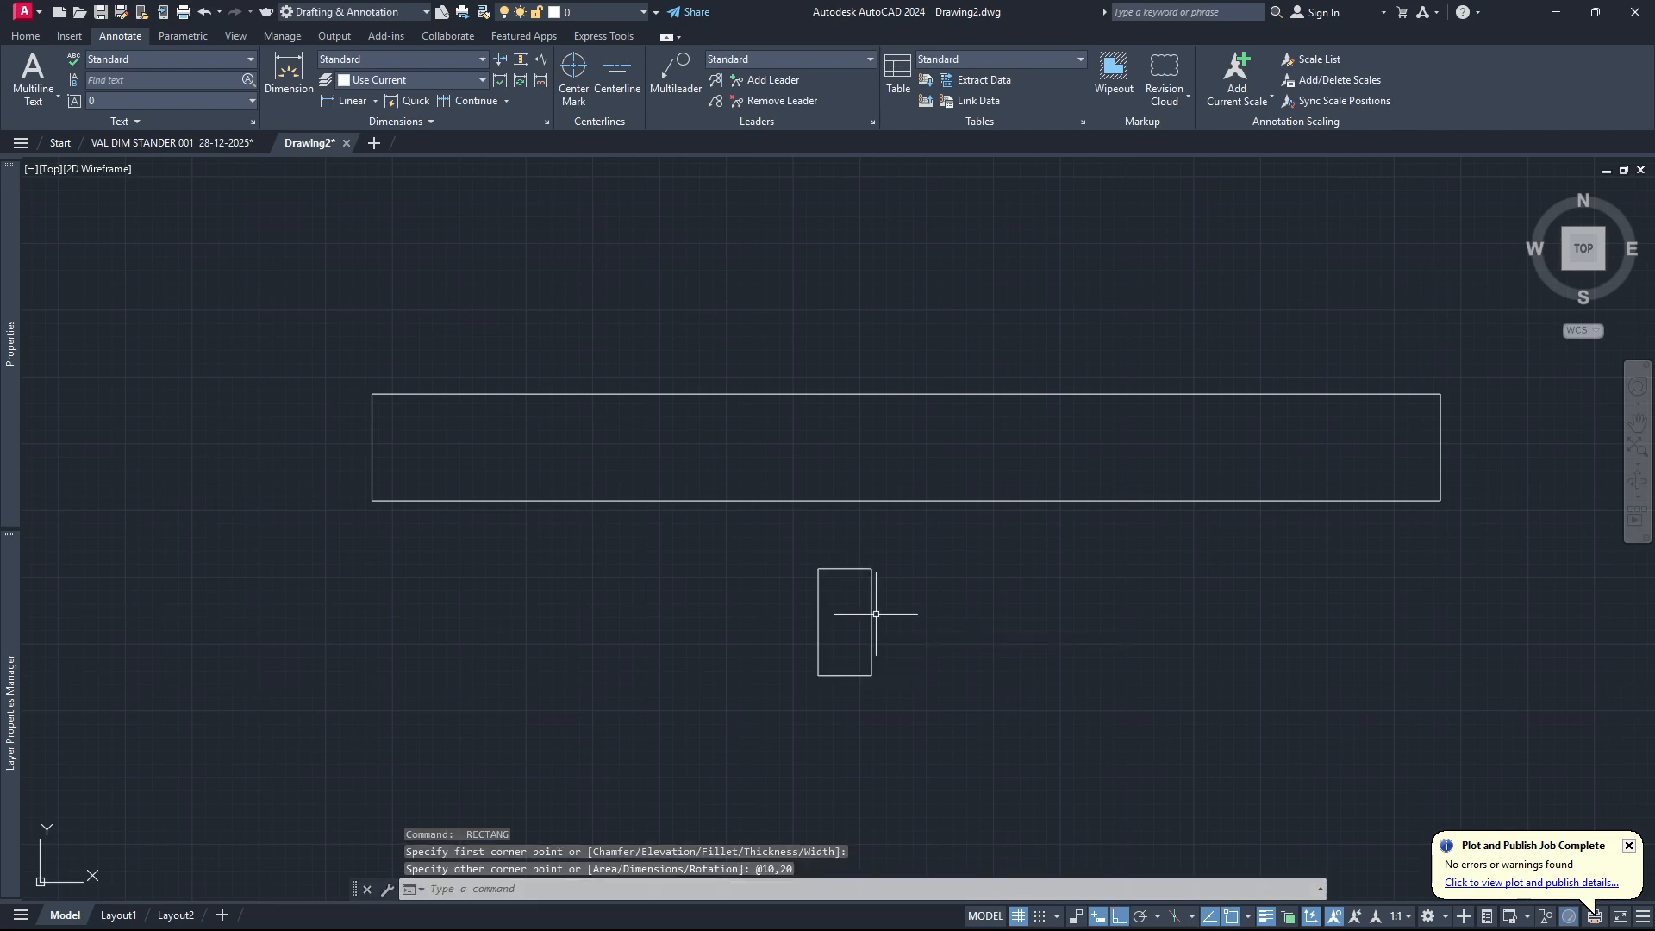
# Move the small rectangle straight up by its top midpoint so its top edge lies on the long rectangle's top edge.
pyautogui.click(901, 588)
pyautogui.click(750, 680)
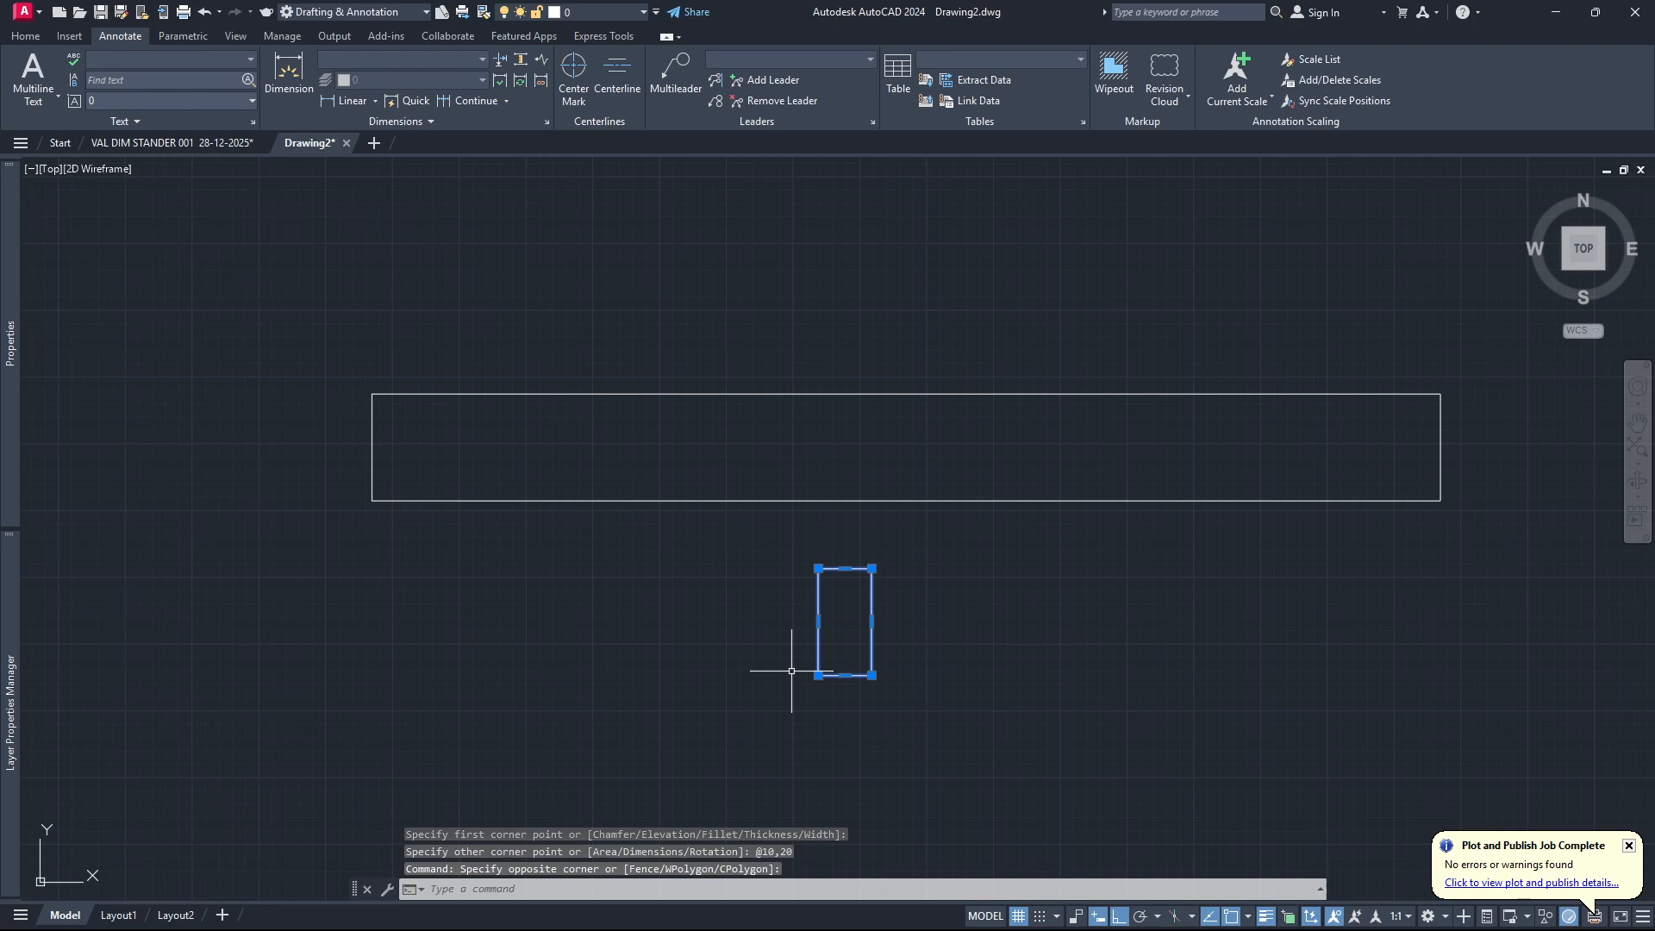
pyautogui.write('move')
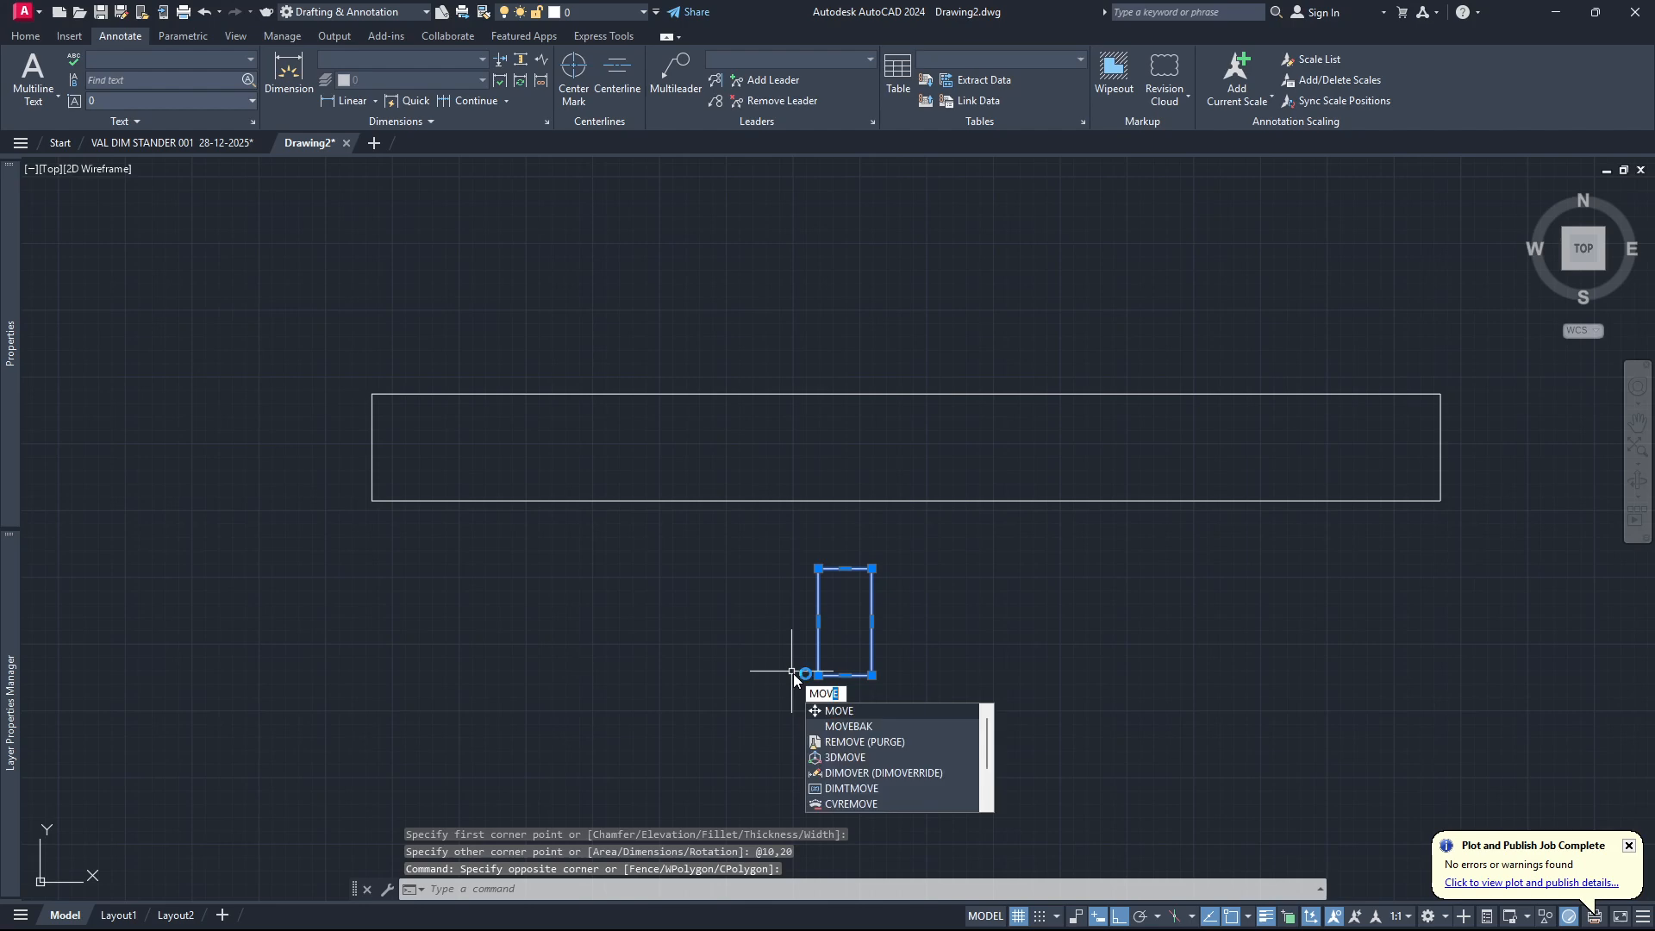
pyautogui.press('Return')
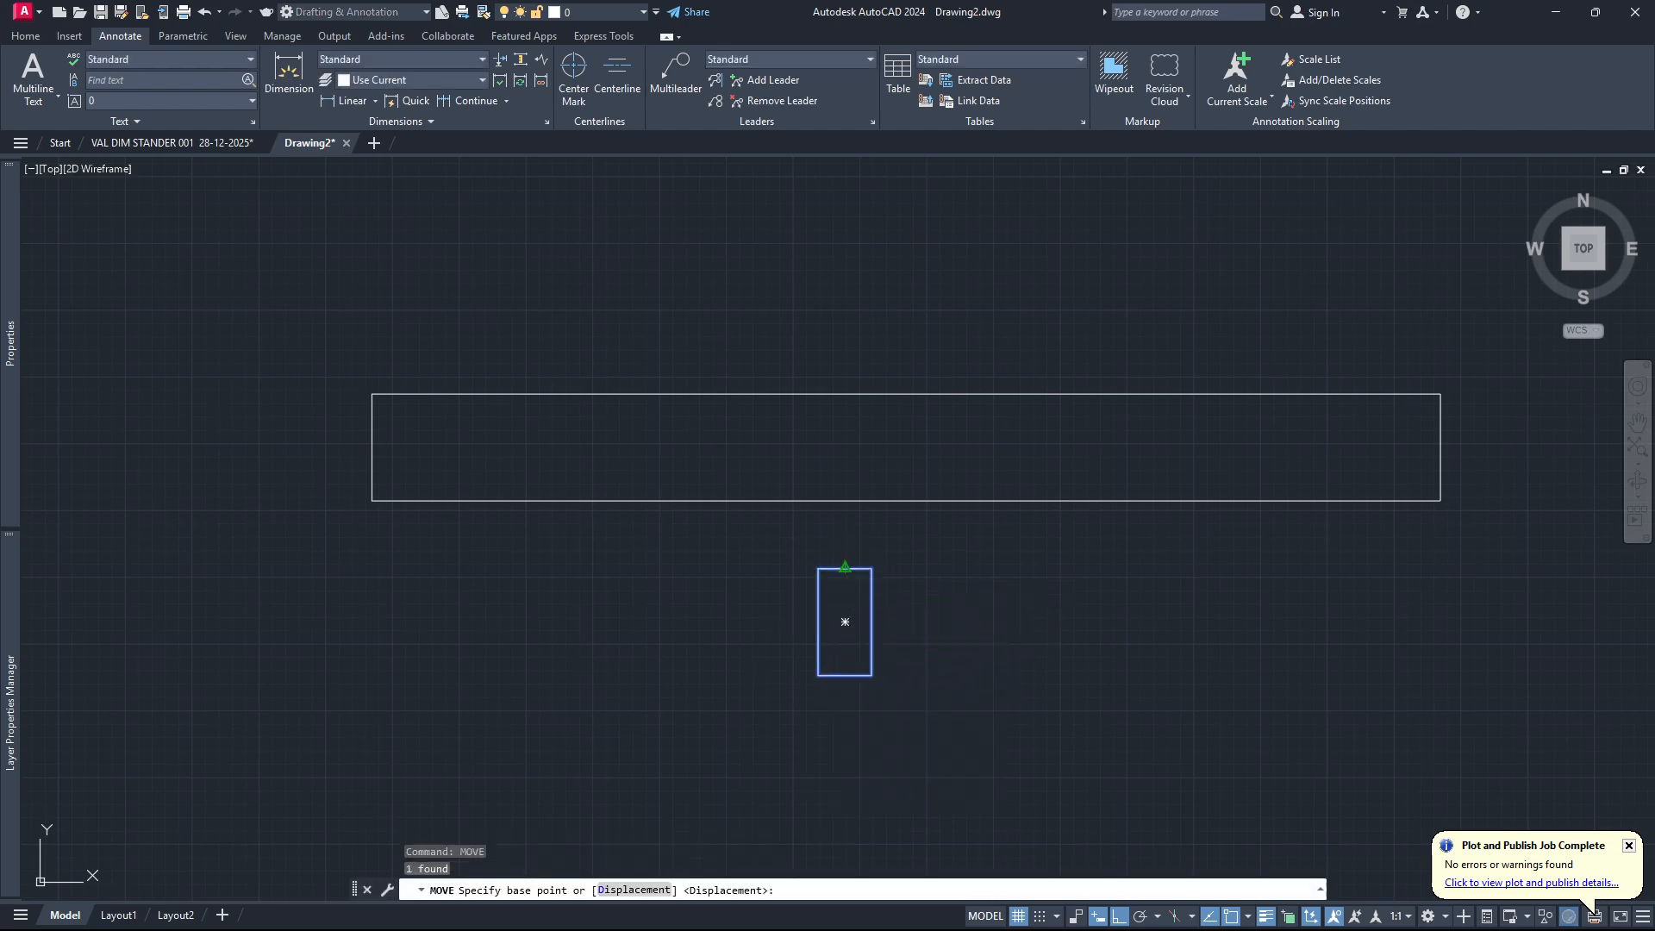
pyautogui.click(845, 569)
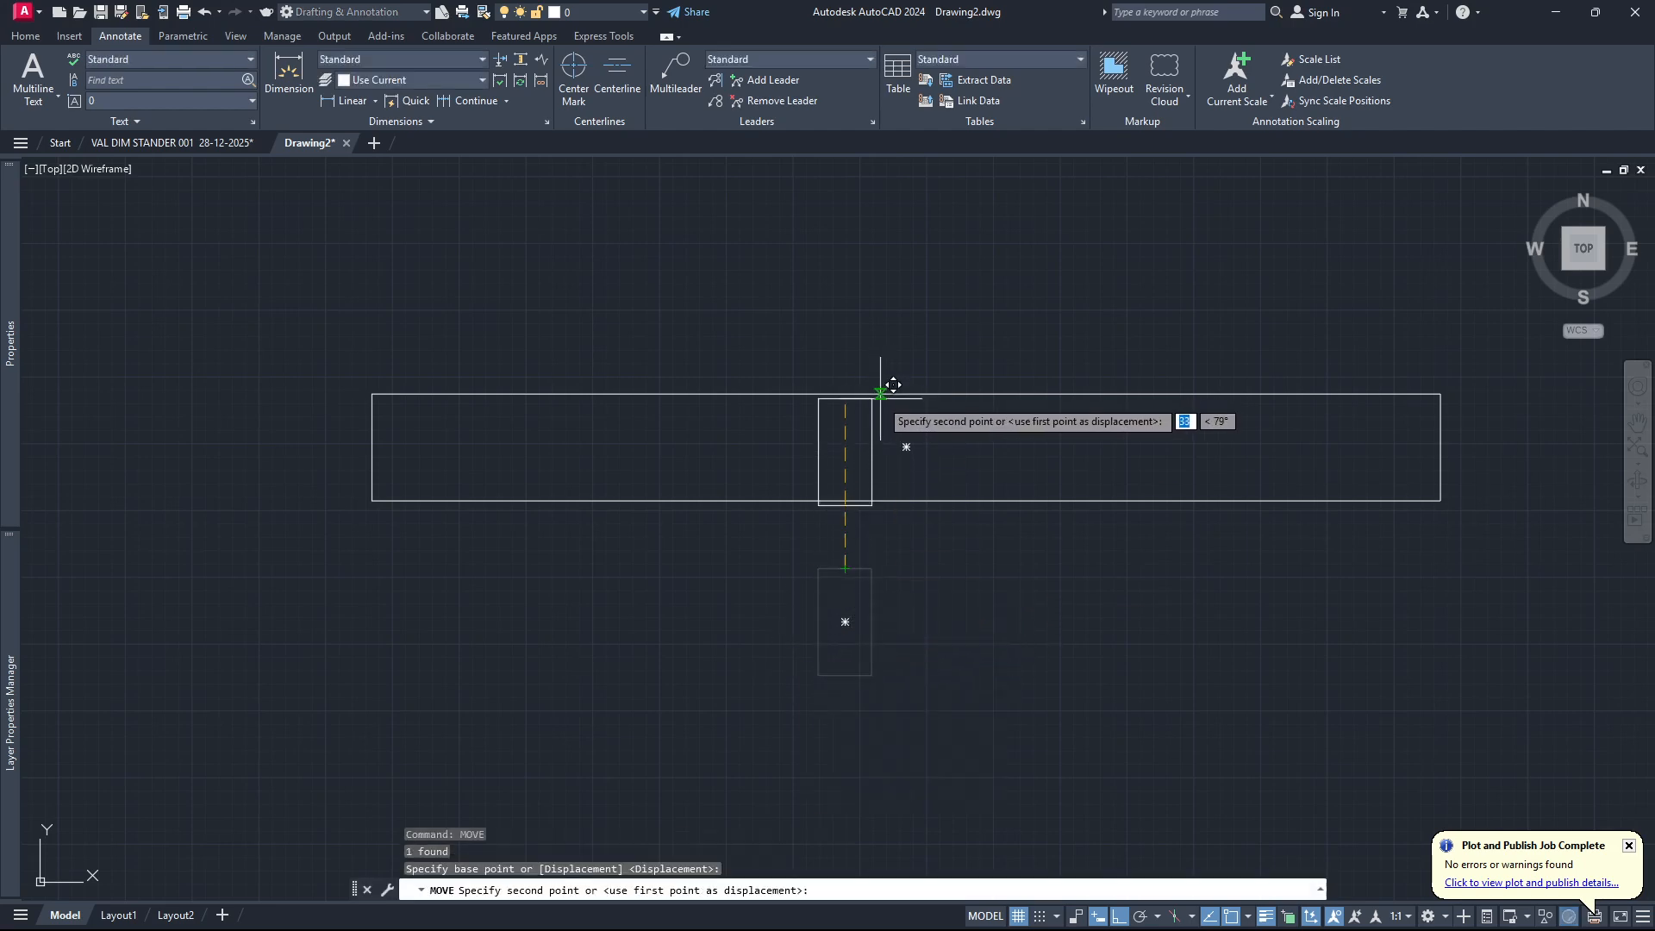
pyautogui.scroll(5, 917, 380)
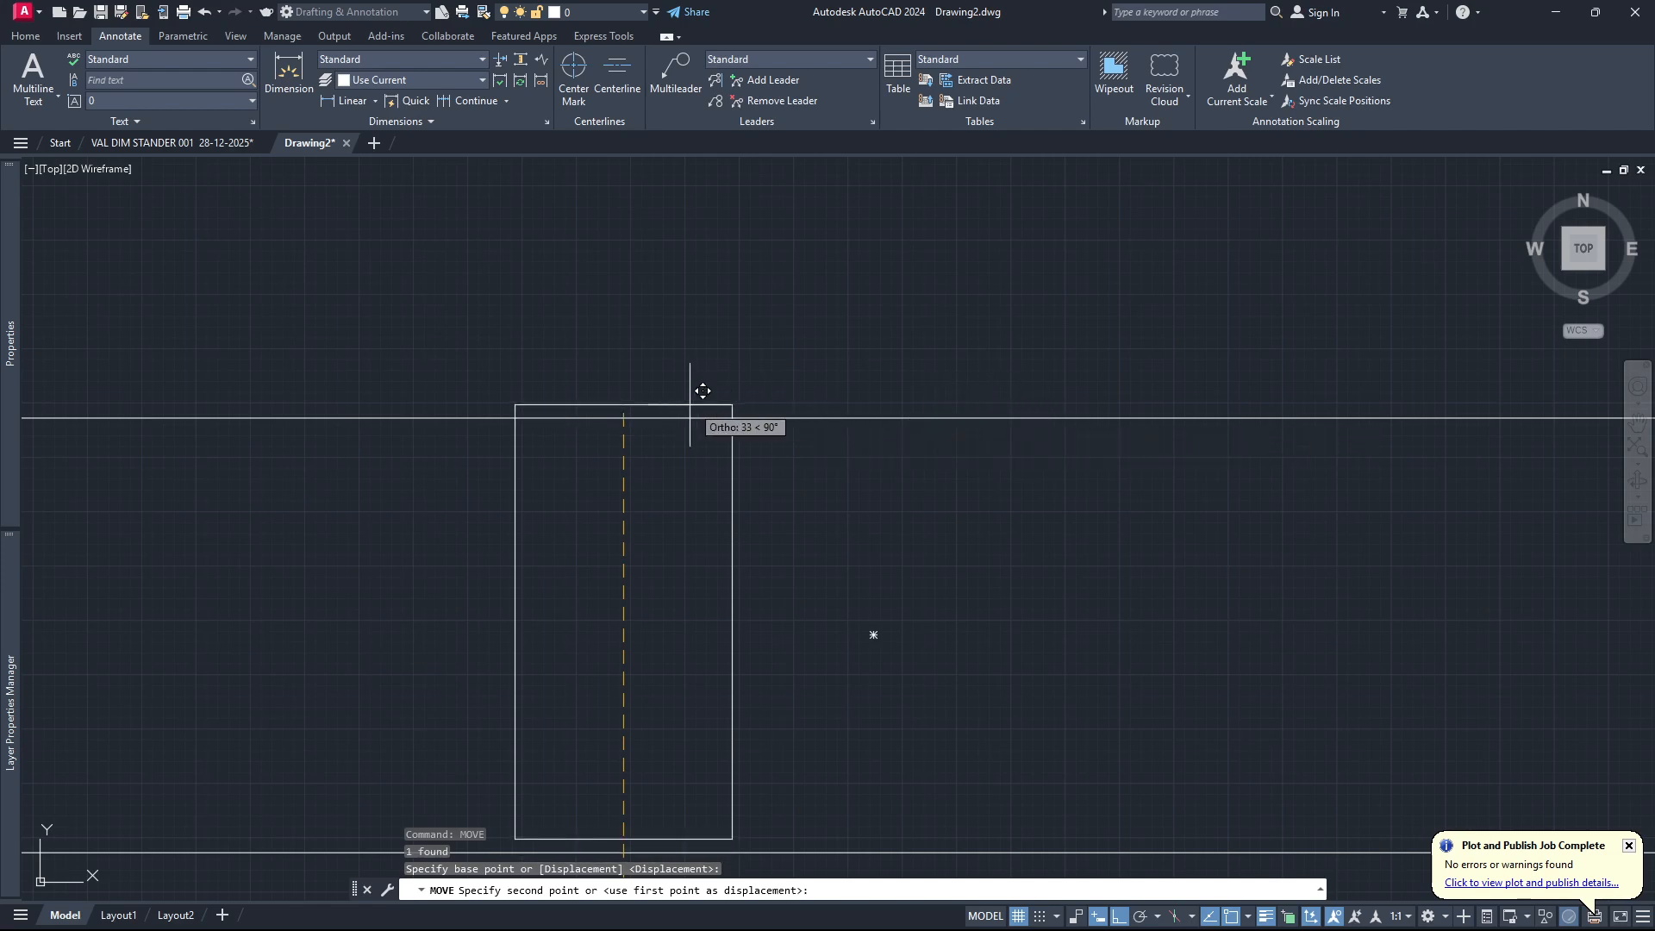
pyautogui.click(633, 396)
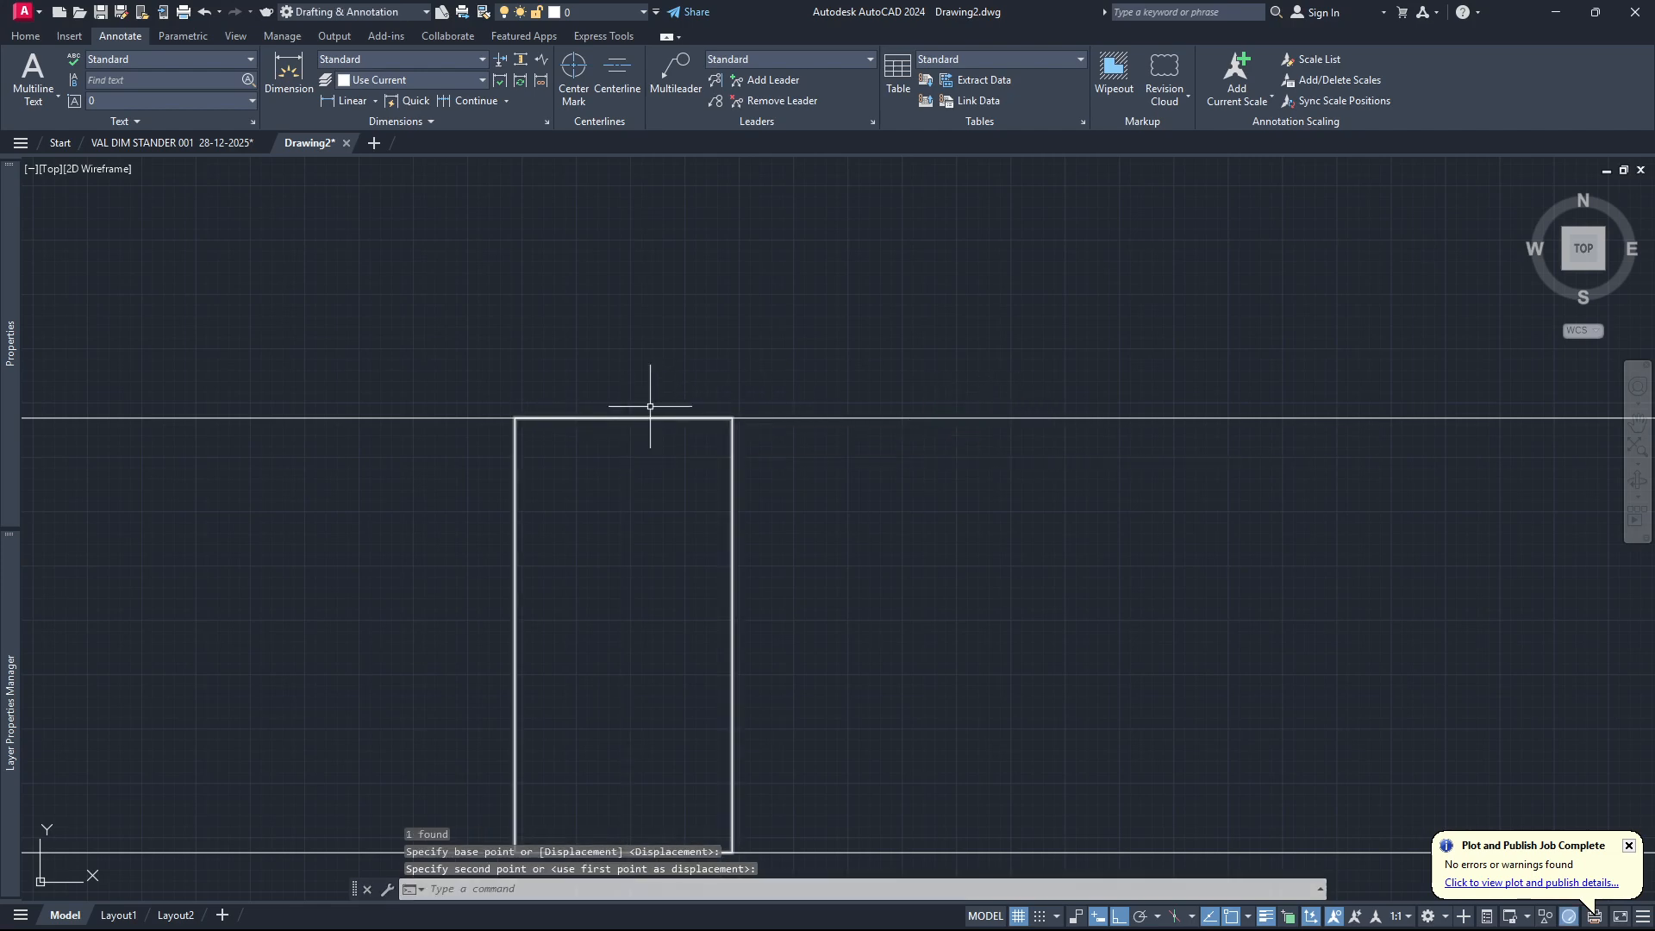
# Move the small rectangle horizontally from its top midpoint to the midpoint of the long rectangle's top edge.
pyautogui.scroll(-7, 702, 431)
pyautogui.click(708, 427)
pyautogui.click(669, 408)
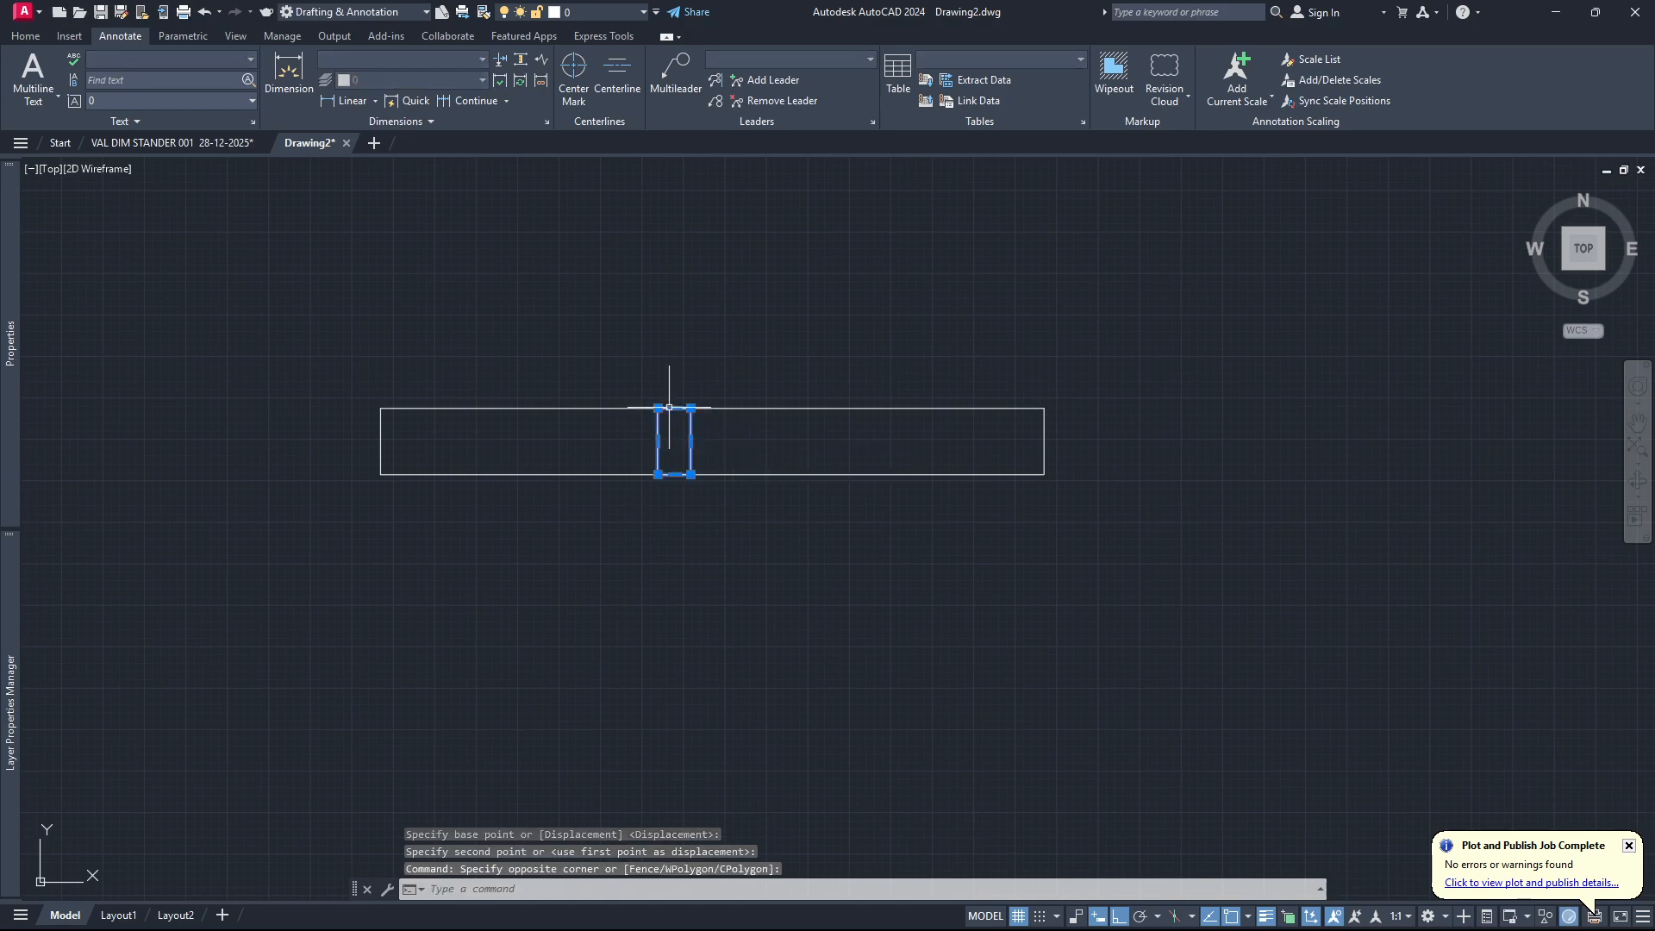
pyautogui.write('m')
pyautogui.press('Return')
pyautogui.scroll(4, 673, 404)
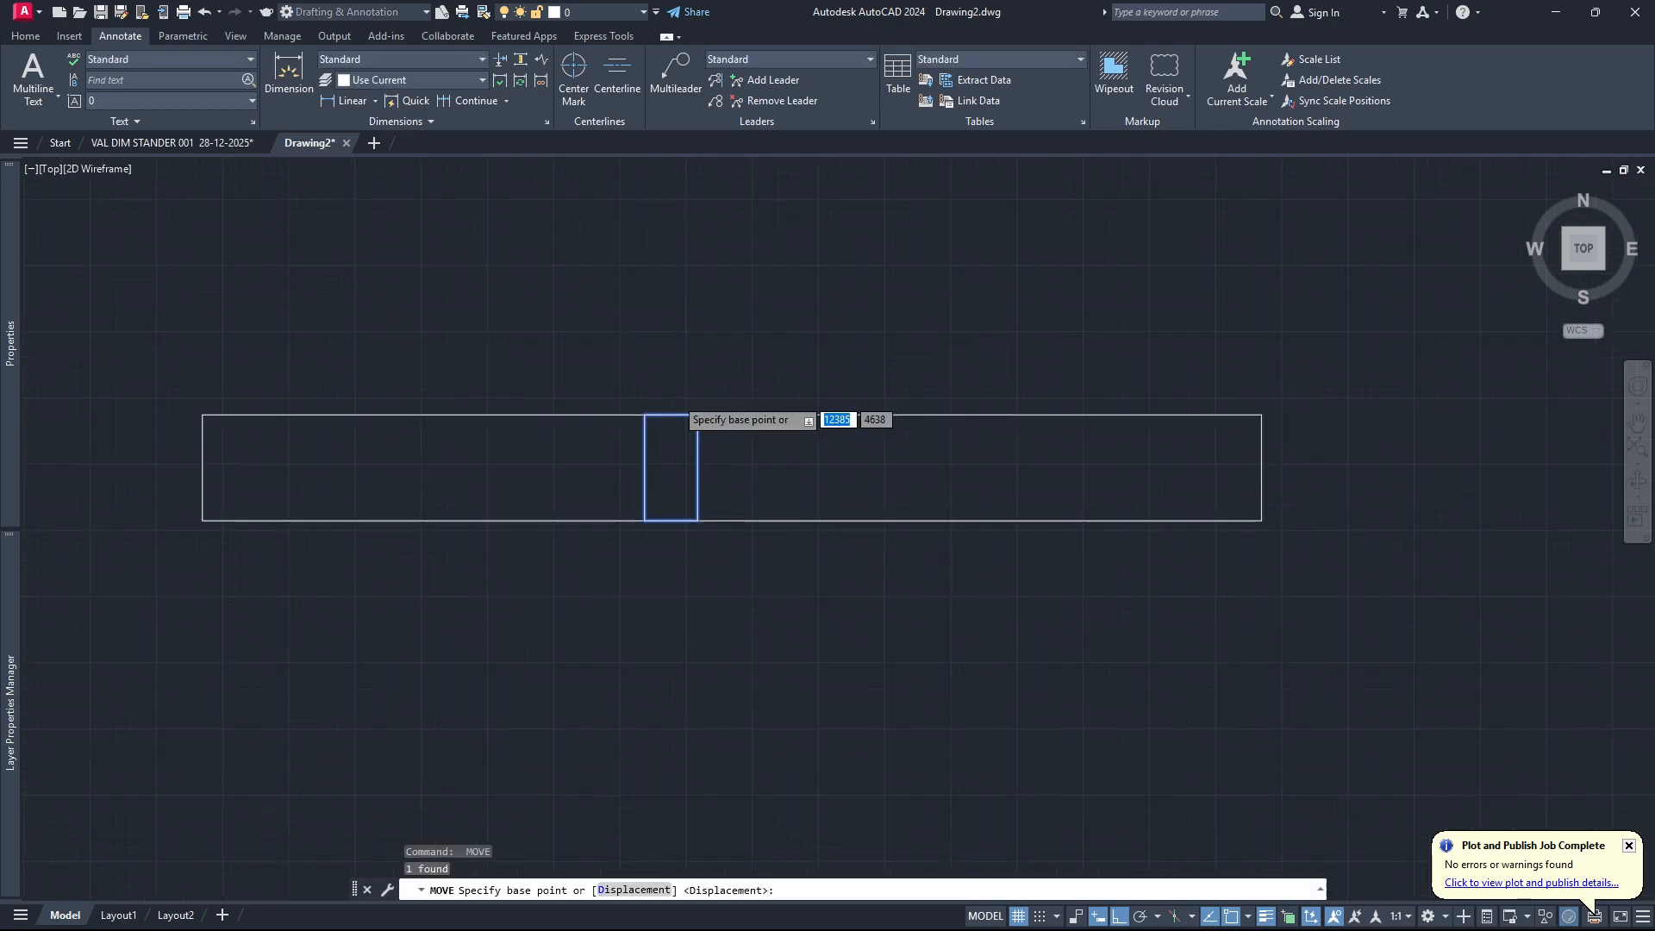
pyautogui.click(674, 408)
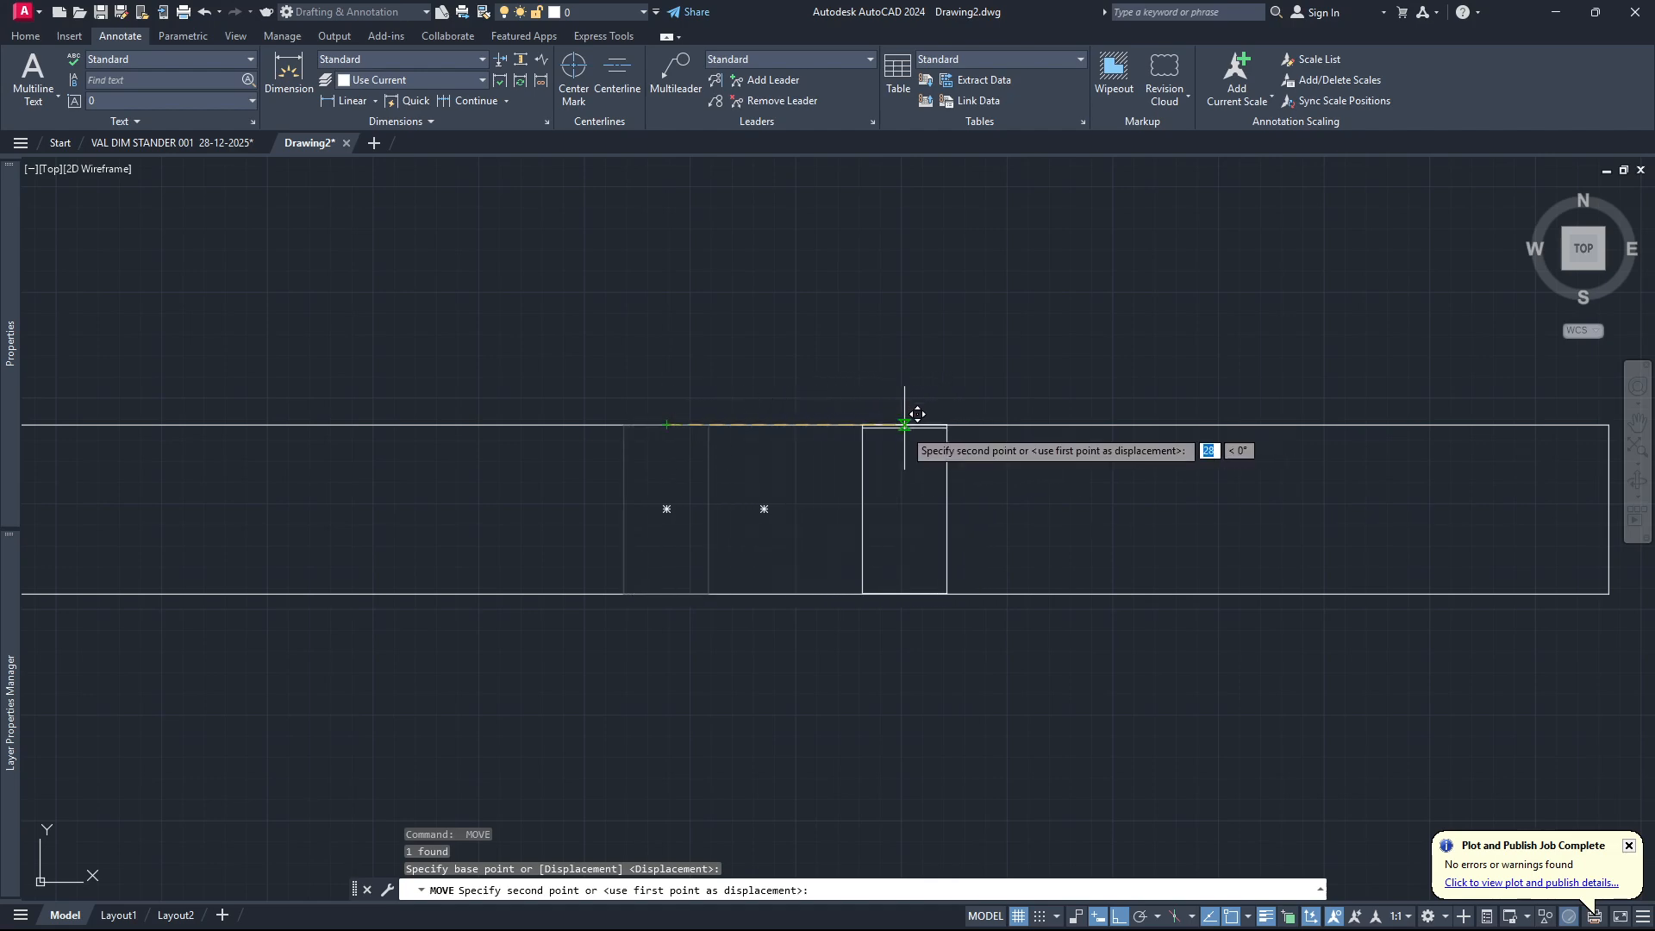
pyautogui.click(764, 424)
# Toggle Ortho mode for the drawing.
pyautogui.scroll(-8, 759, 470)
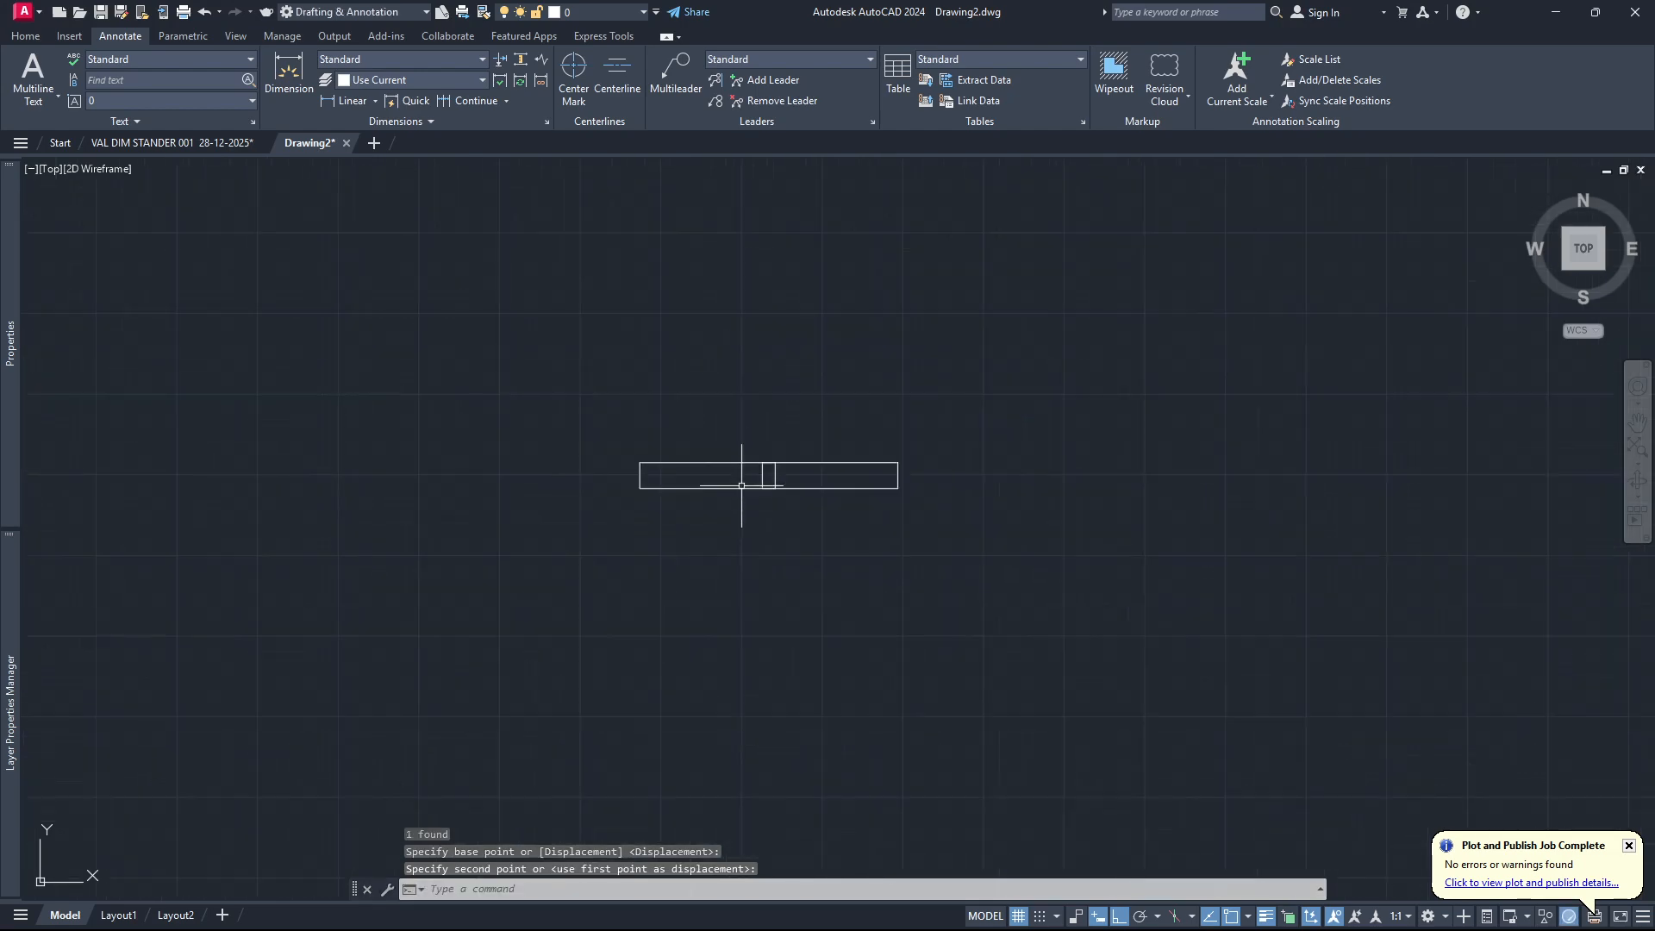
pyautogui.scroll(2, 763, 490)
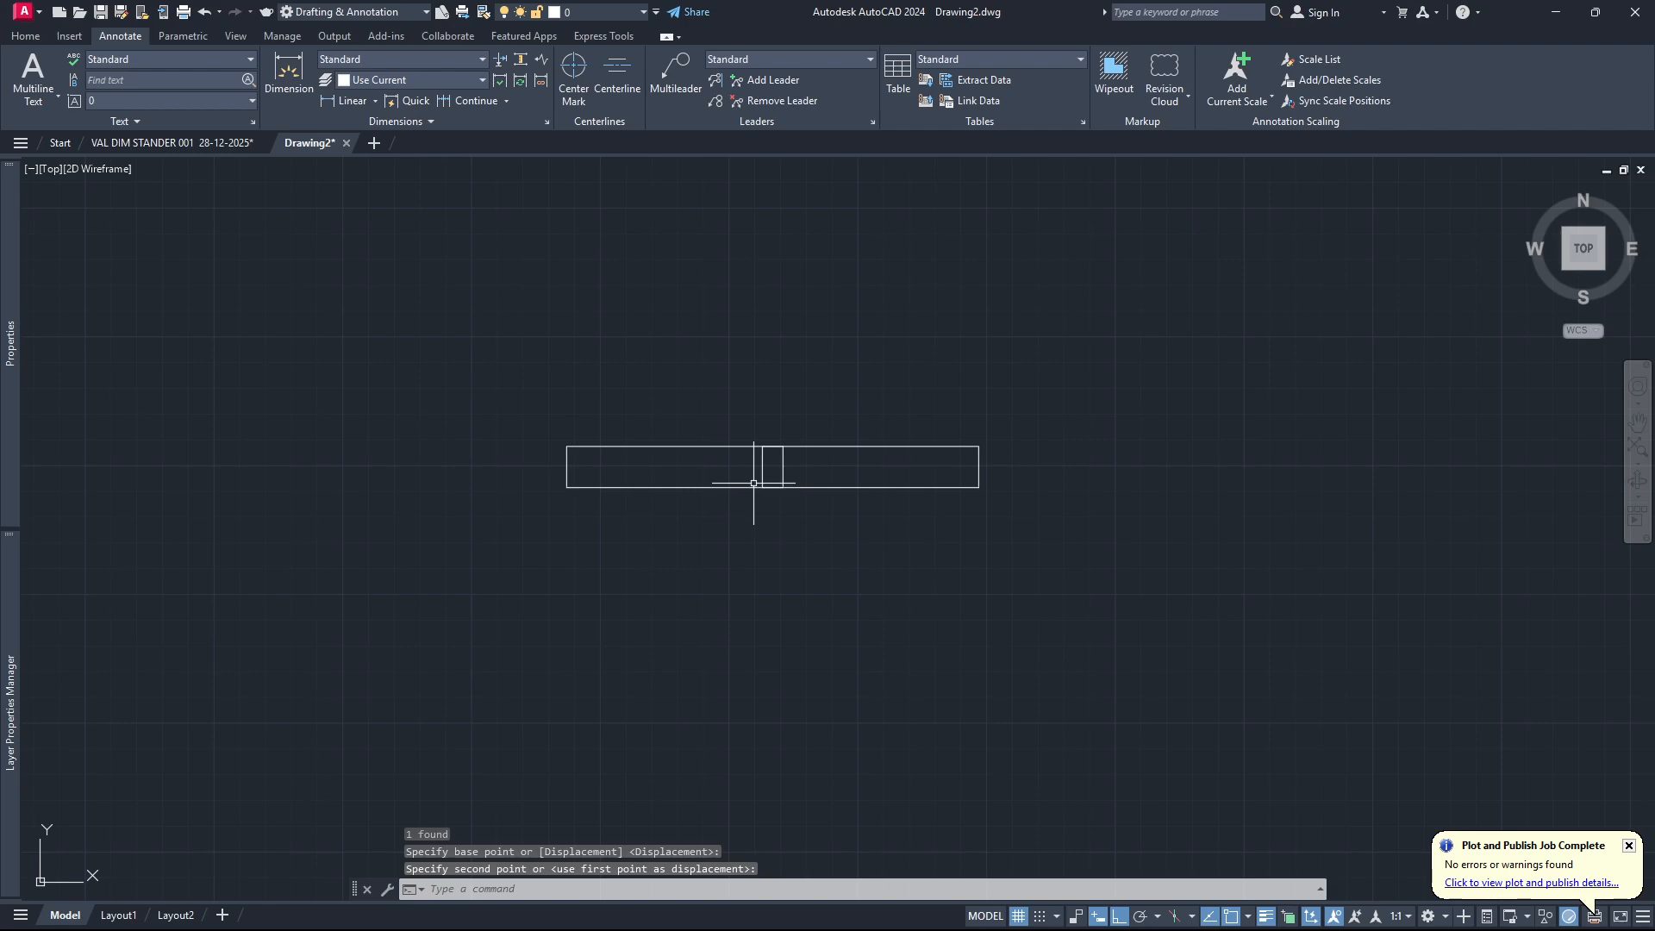
pyautogui.click(1121, 914)
pyautogui.scroll(2, 780, 483)
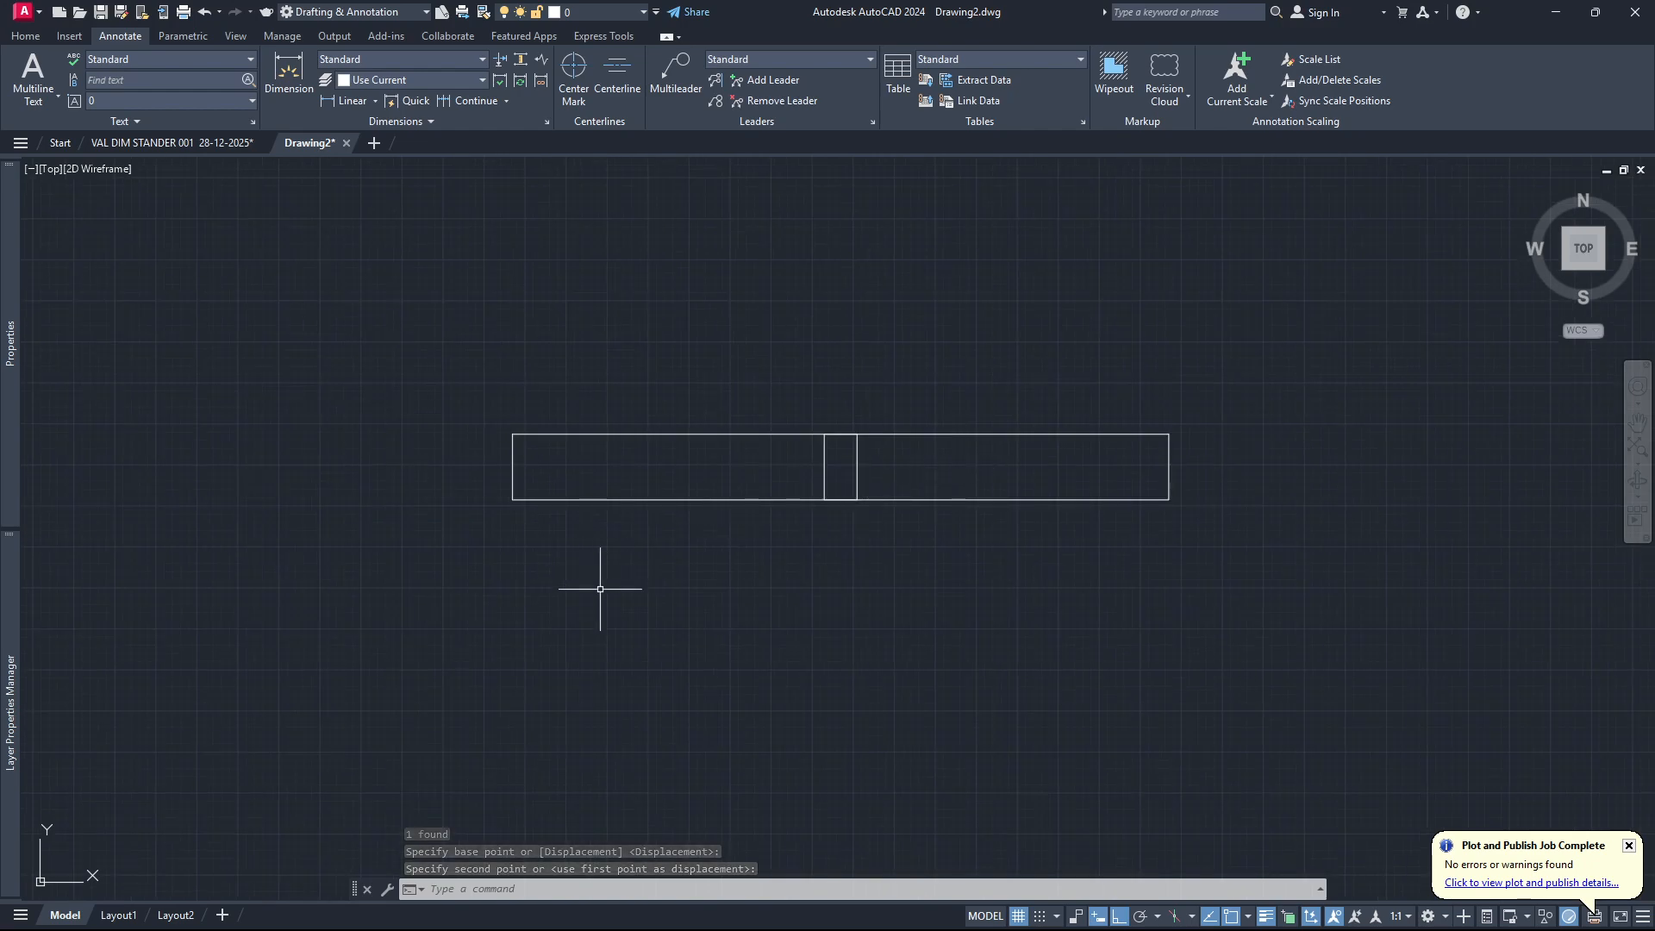
pyautogui.scroll(2, 497, 488)
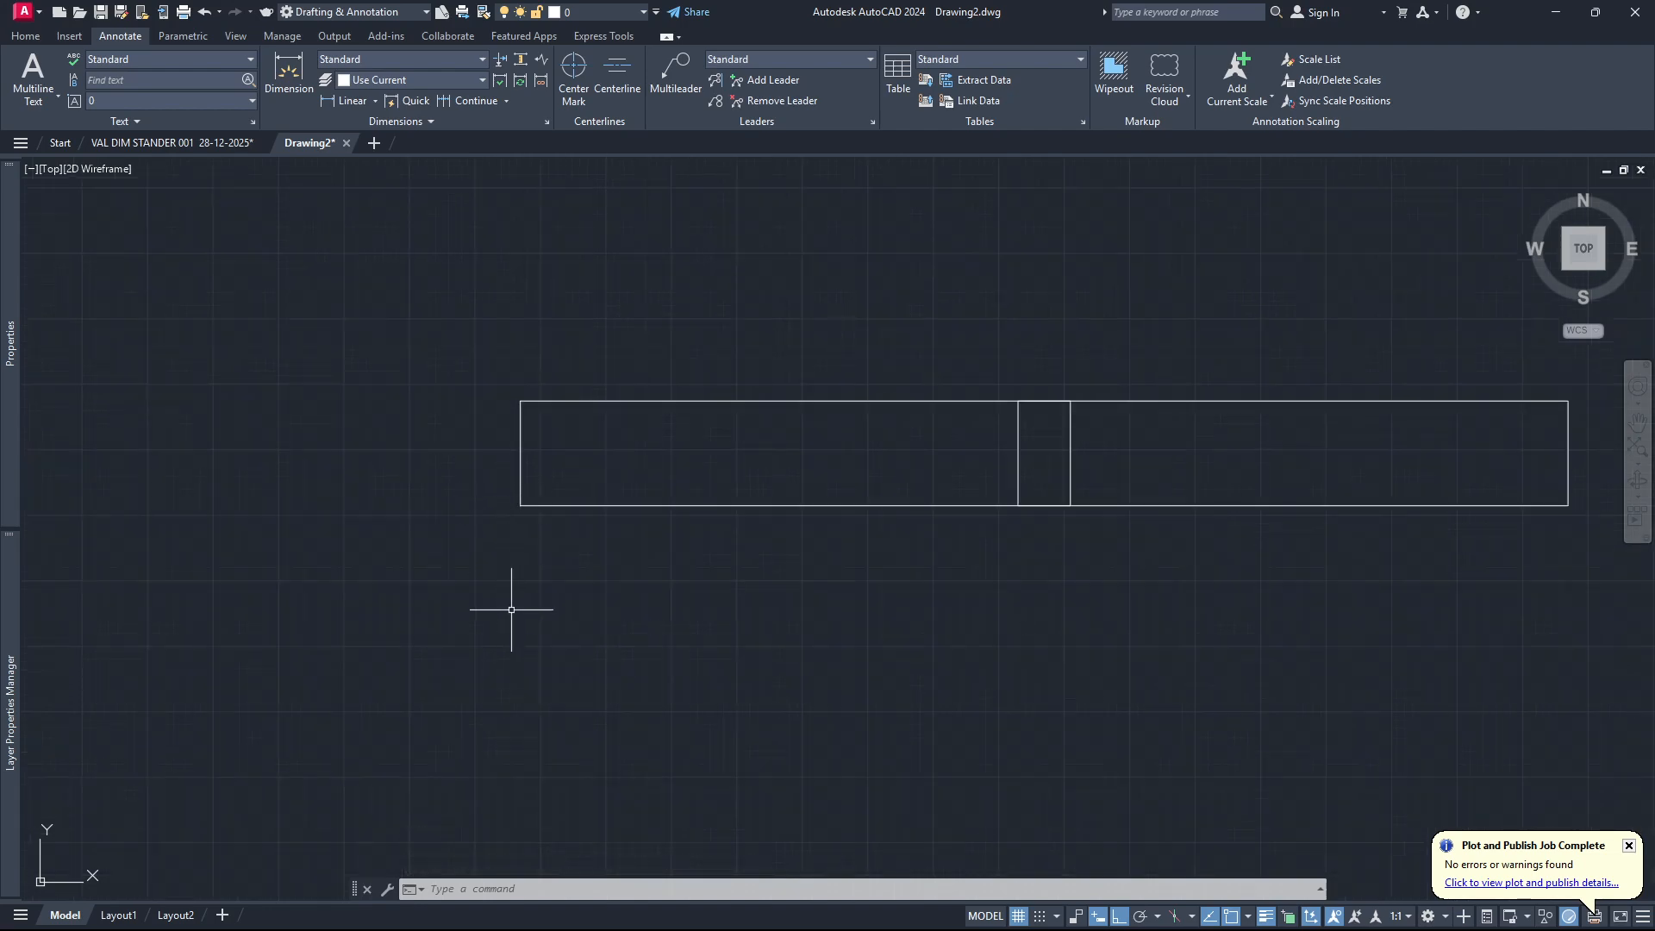
pyautogui.write('LIN')
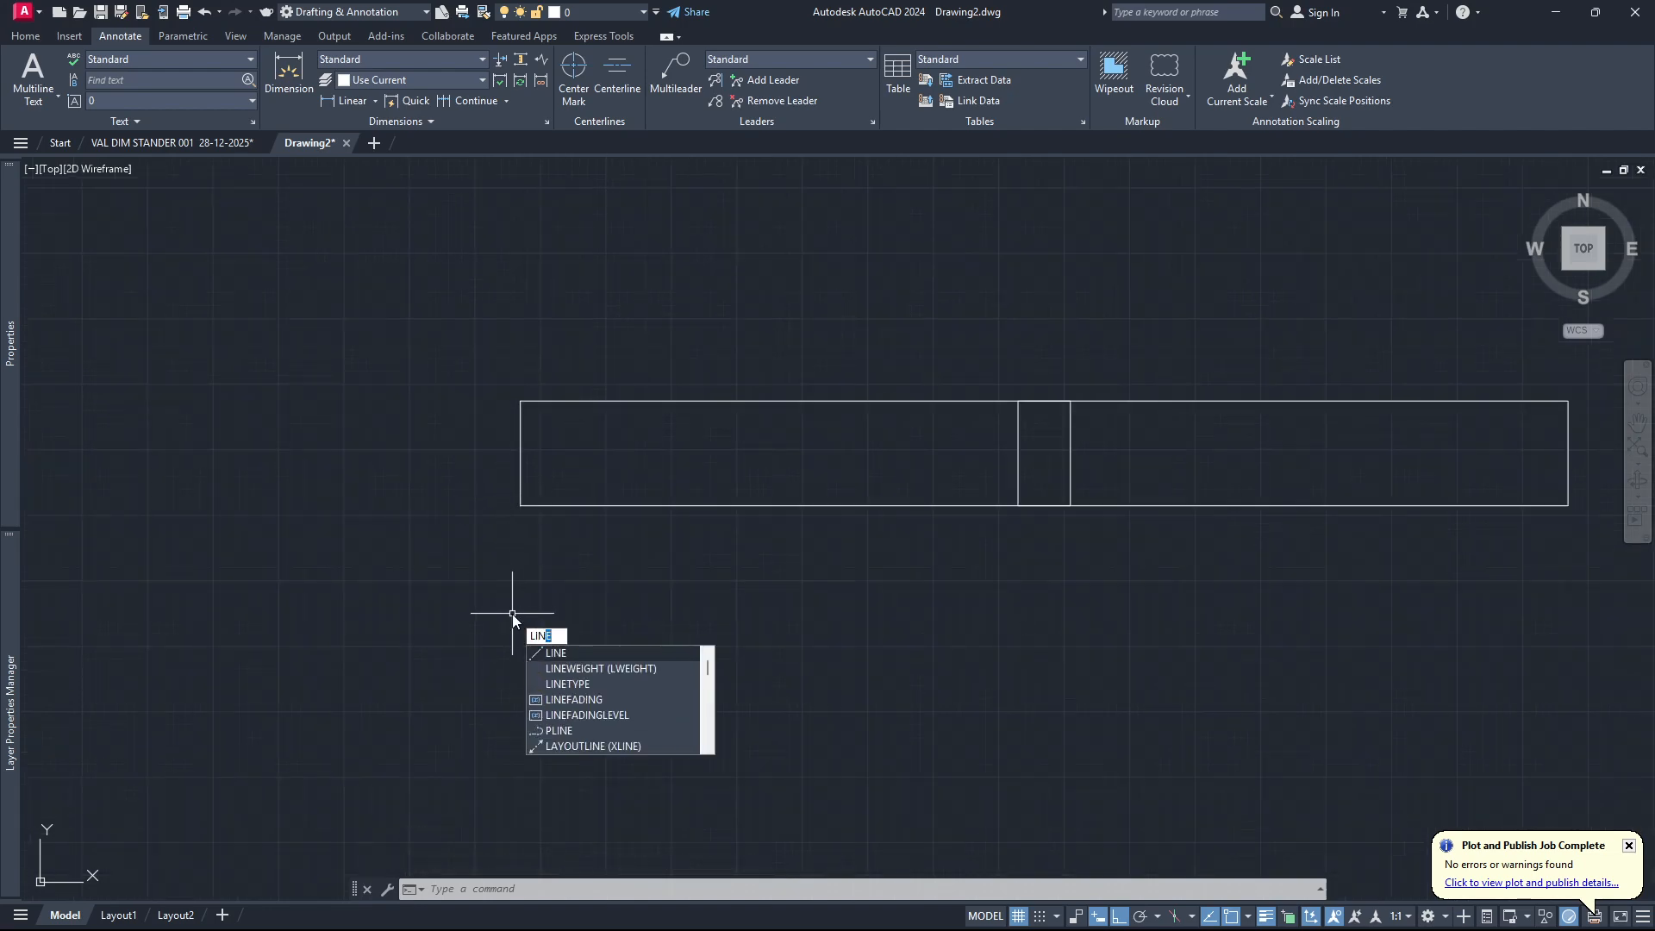
pyautogui.press('Return')
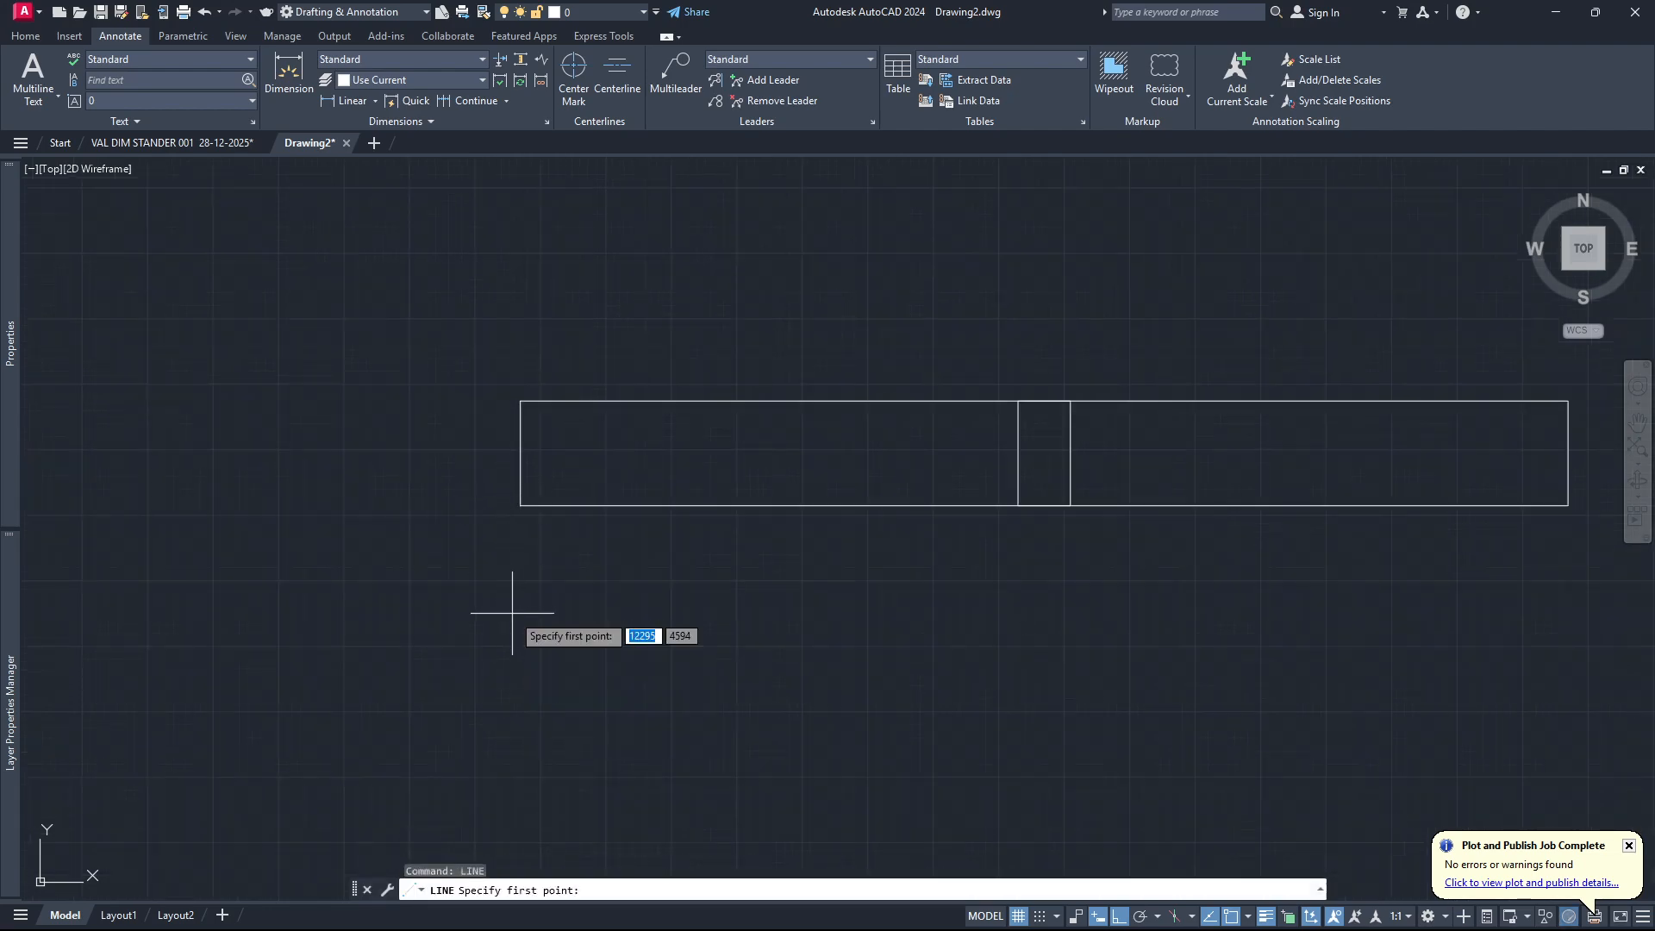
pyautogui.press('Escape')
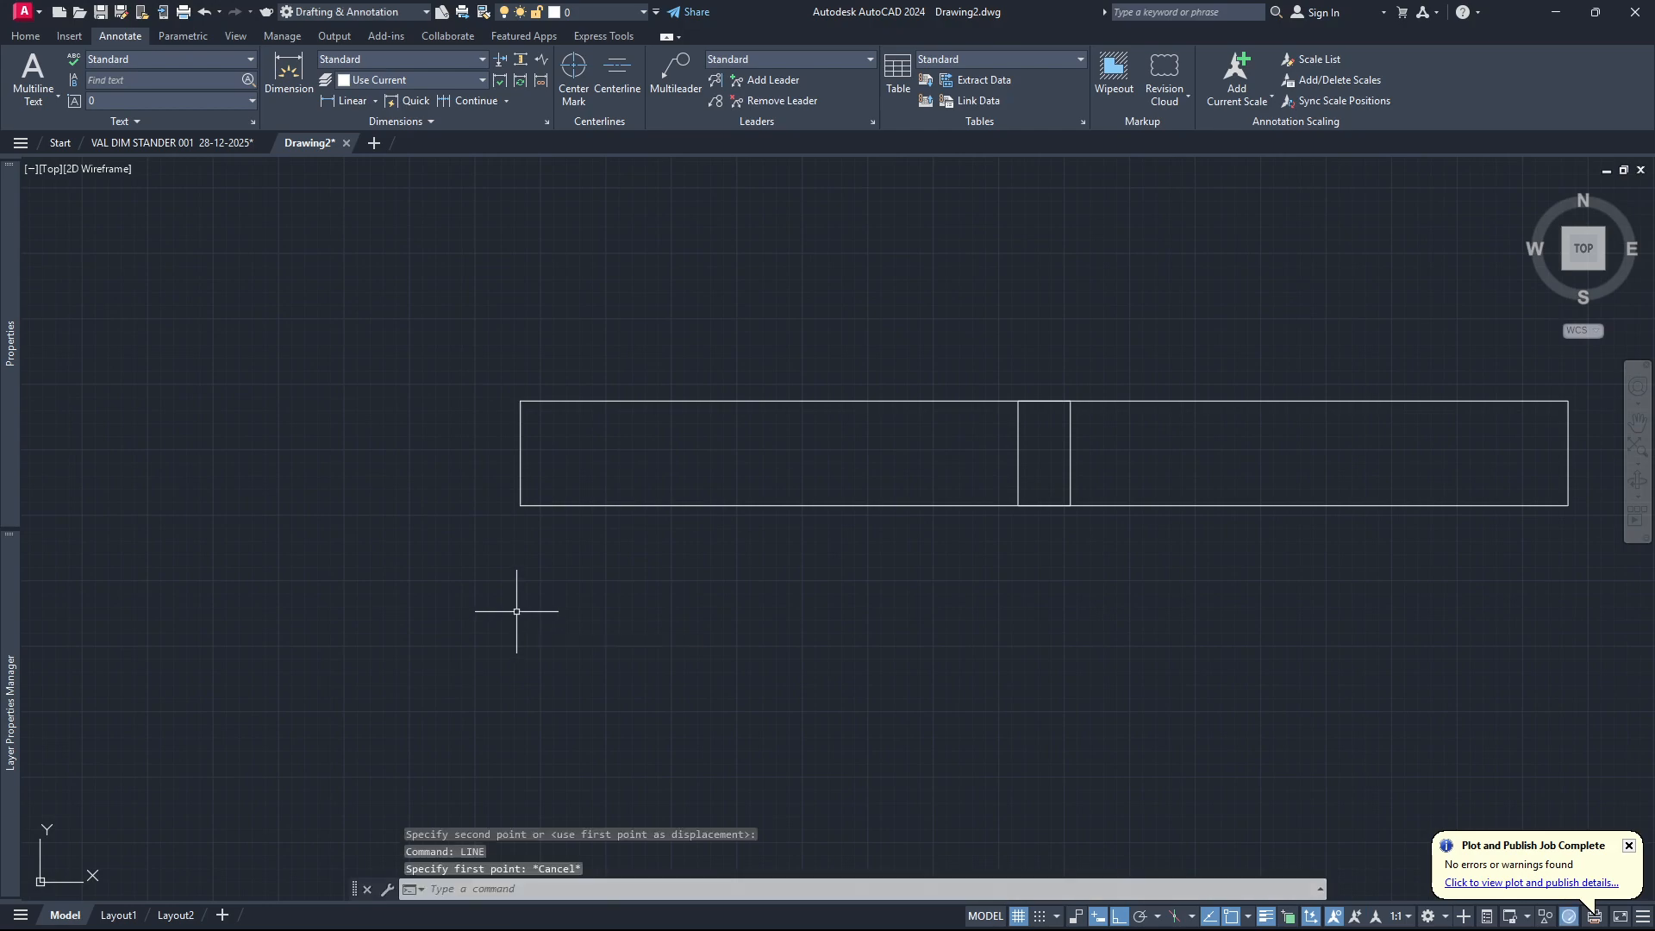
# Draw an open polyline just left of the long rectangle, running 5 units right, 20 units up and 5 units back left.
pyautogui.write('pl')
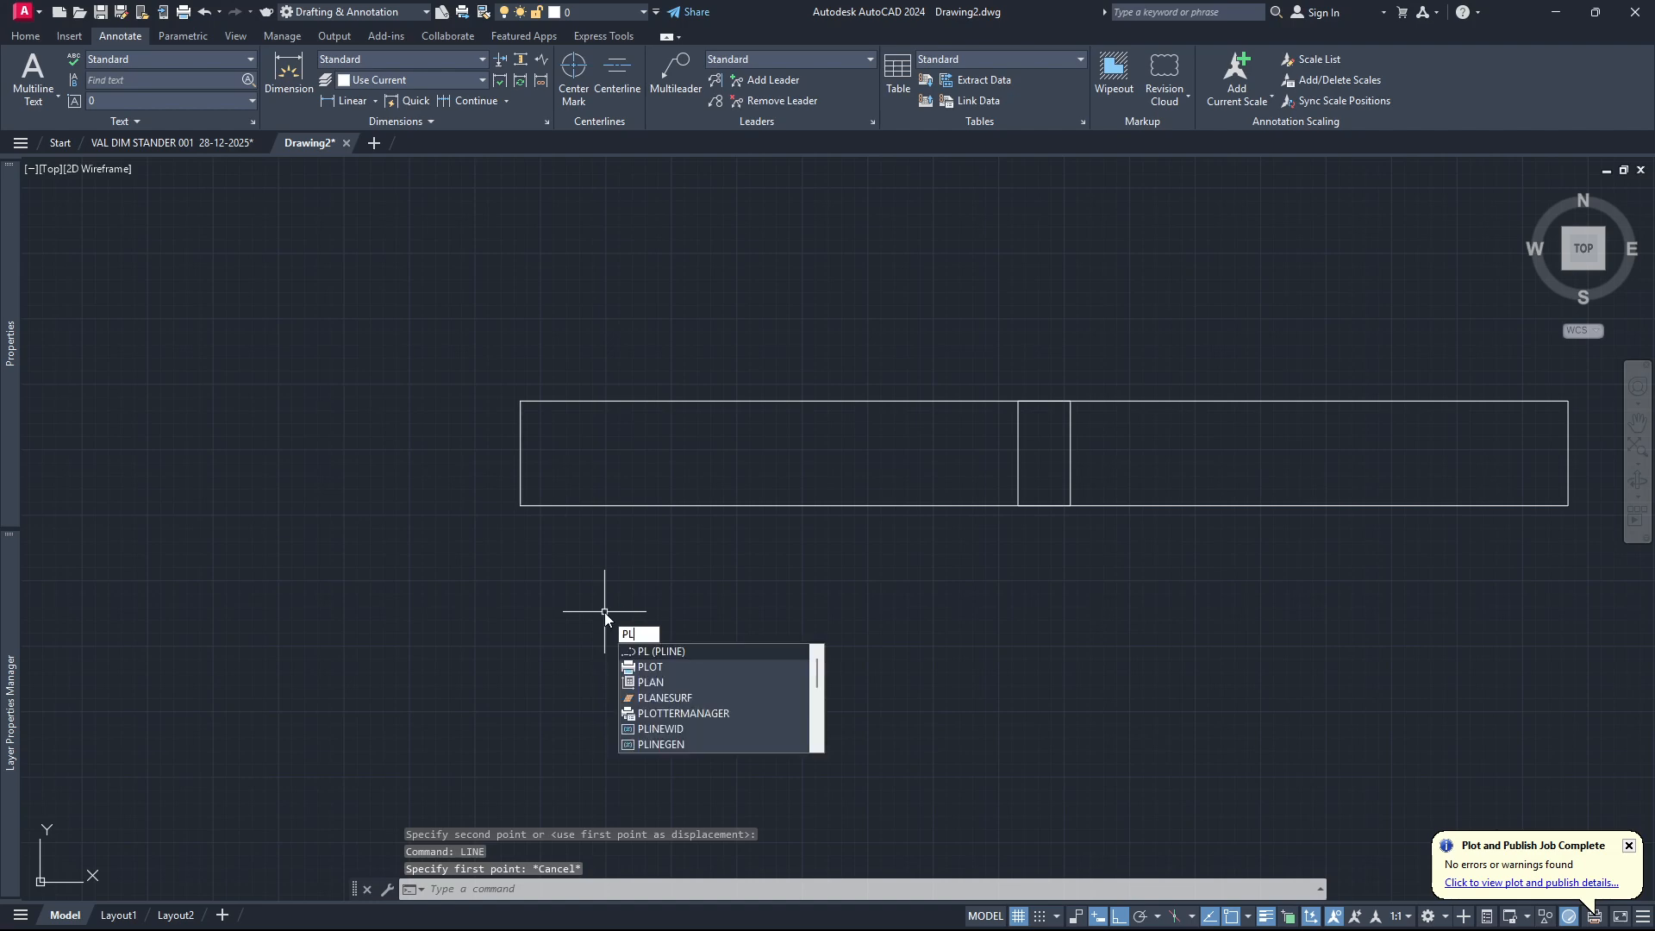
pyautogui.press('Return')
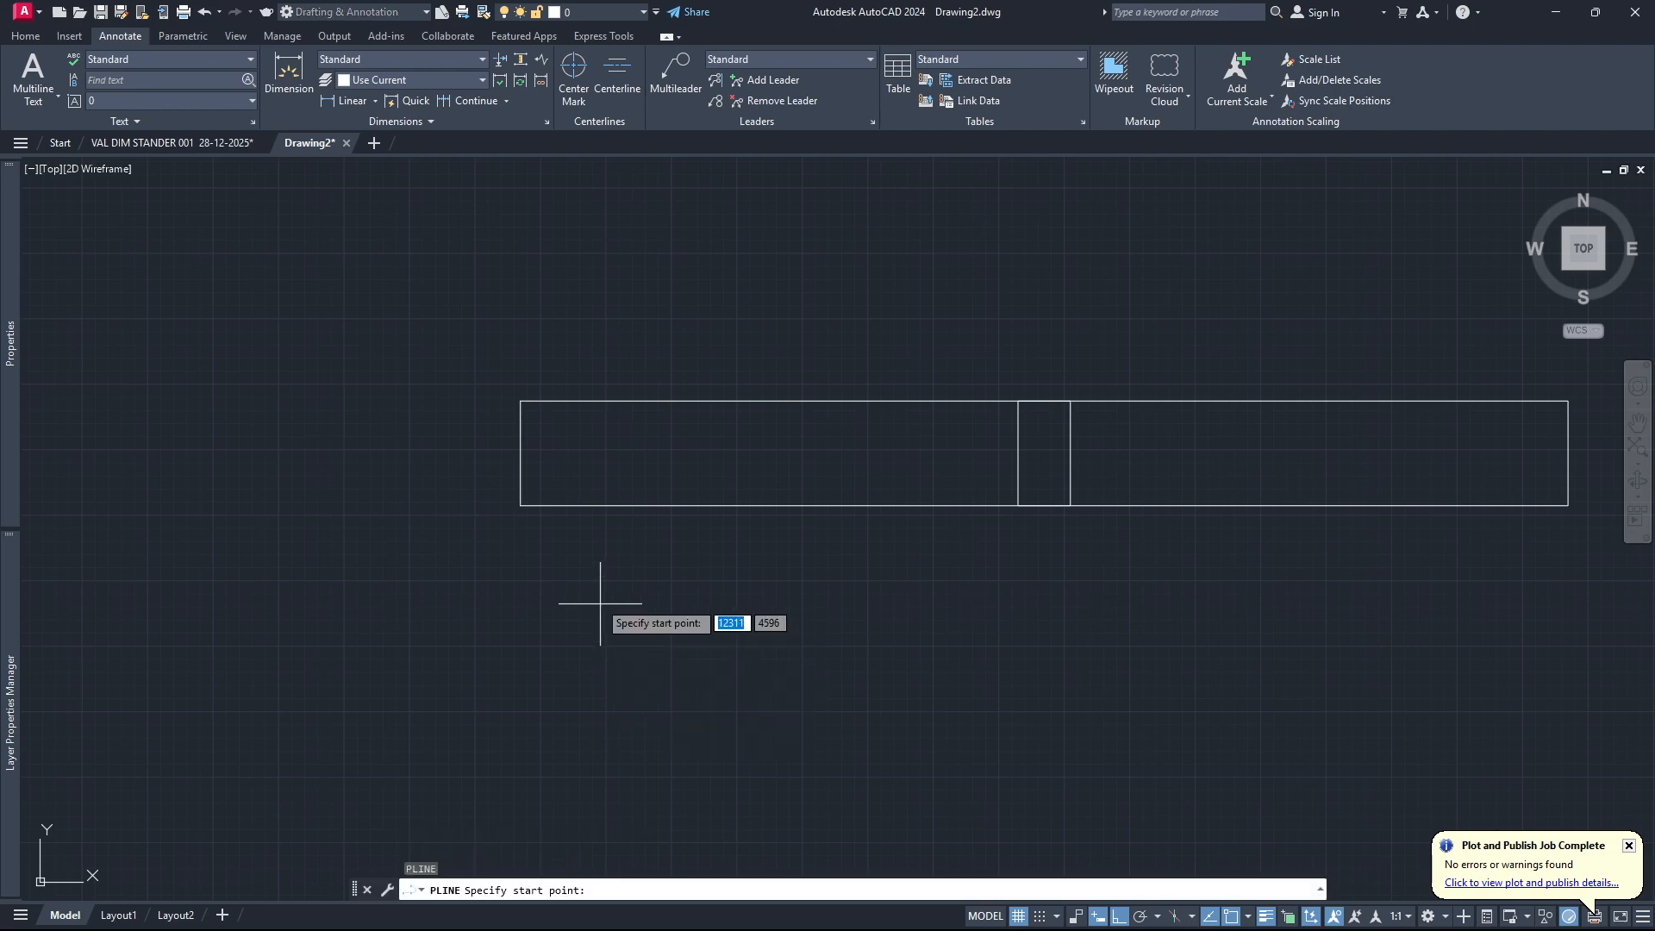
pyautogui.click(460, 505)
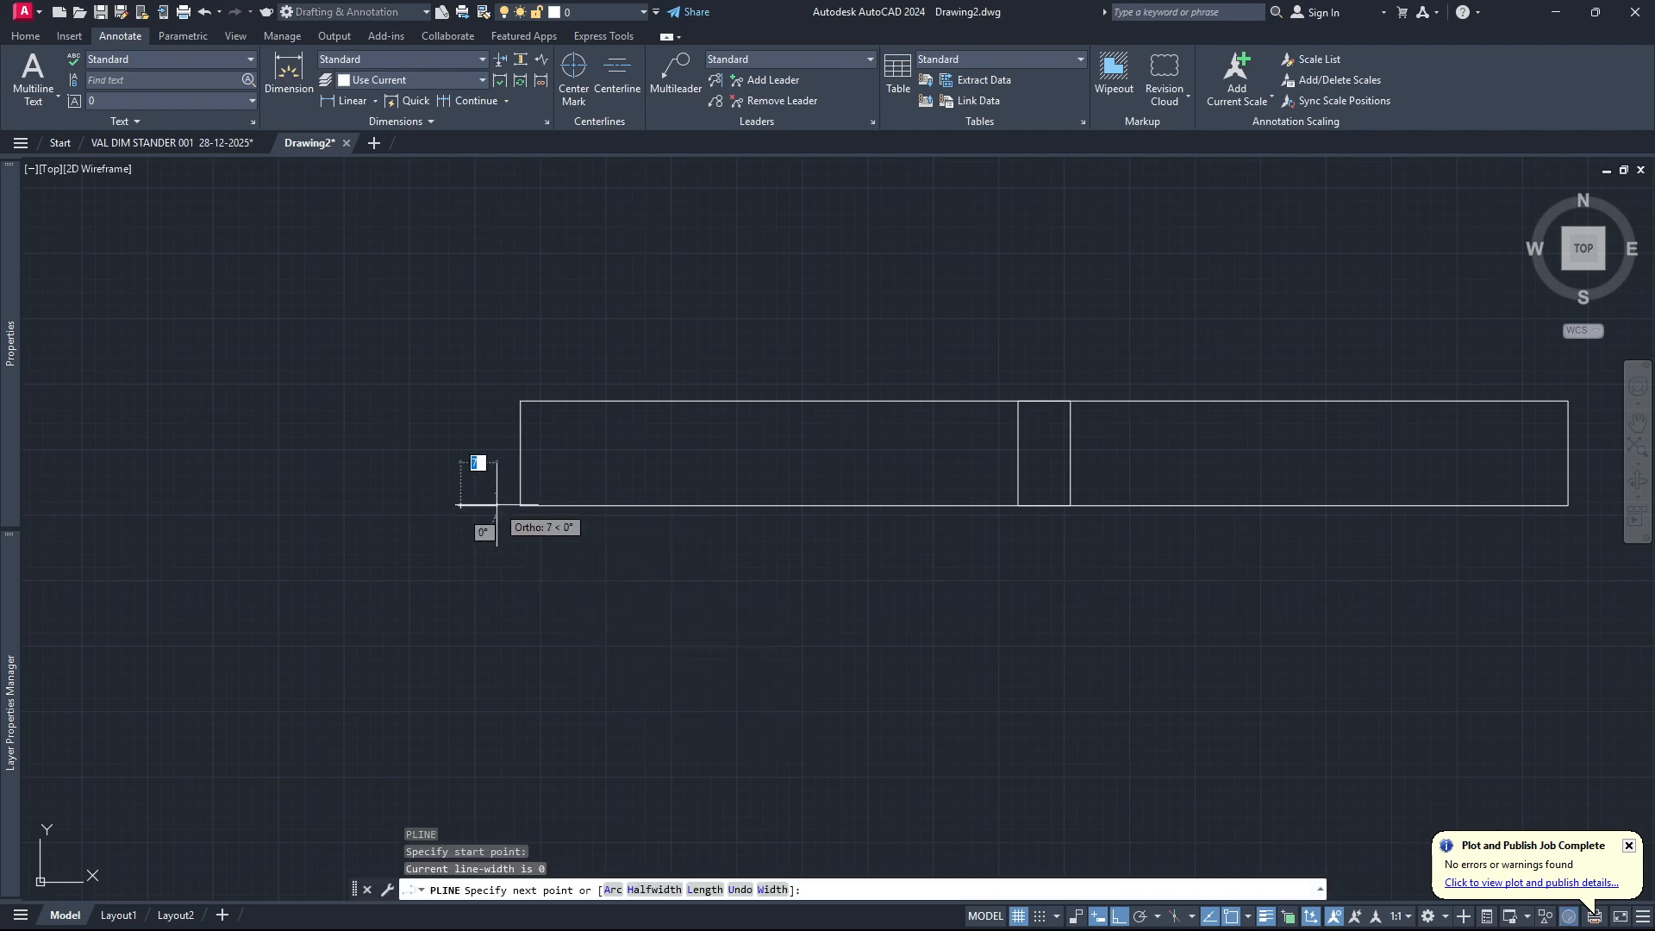
pyautogui.press('Return')
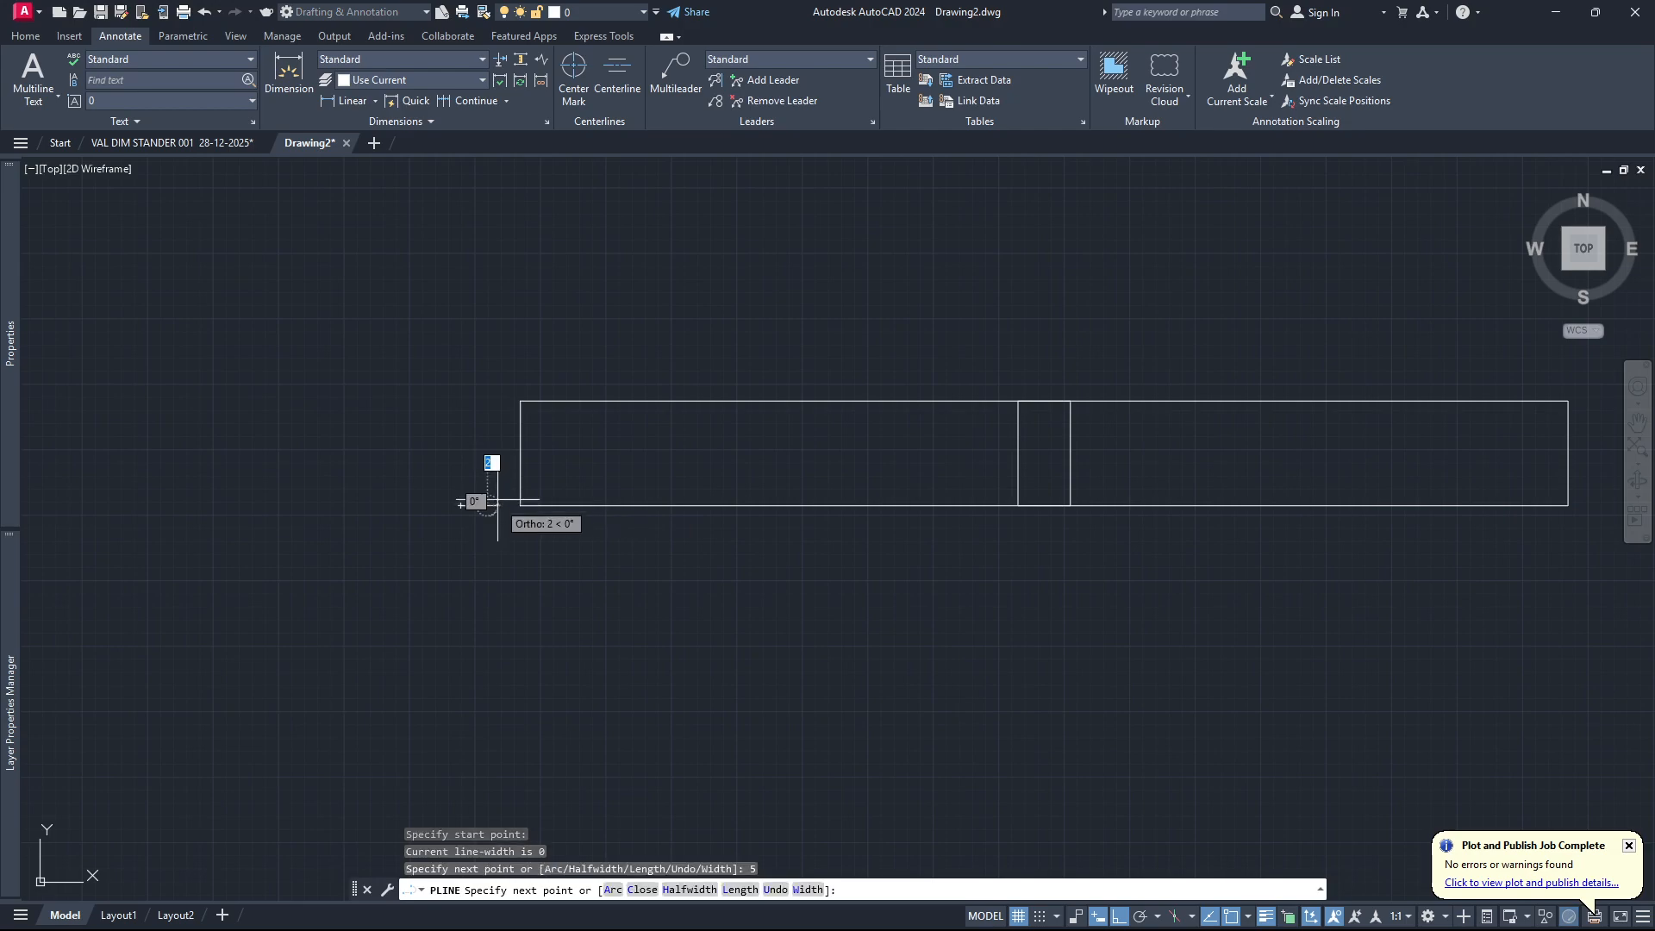
pyautogui.click(487, 401)
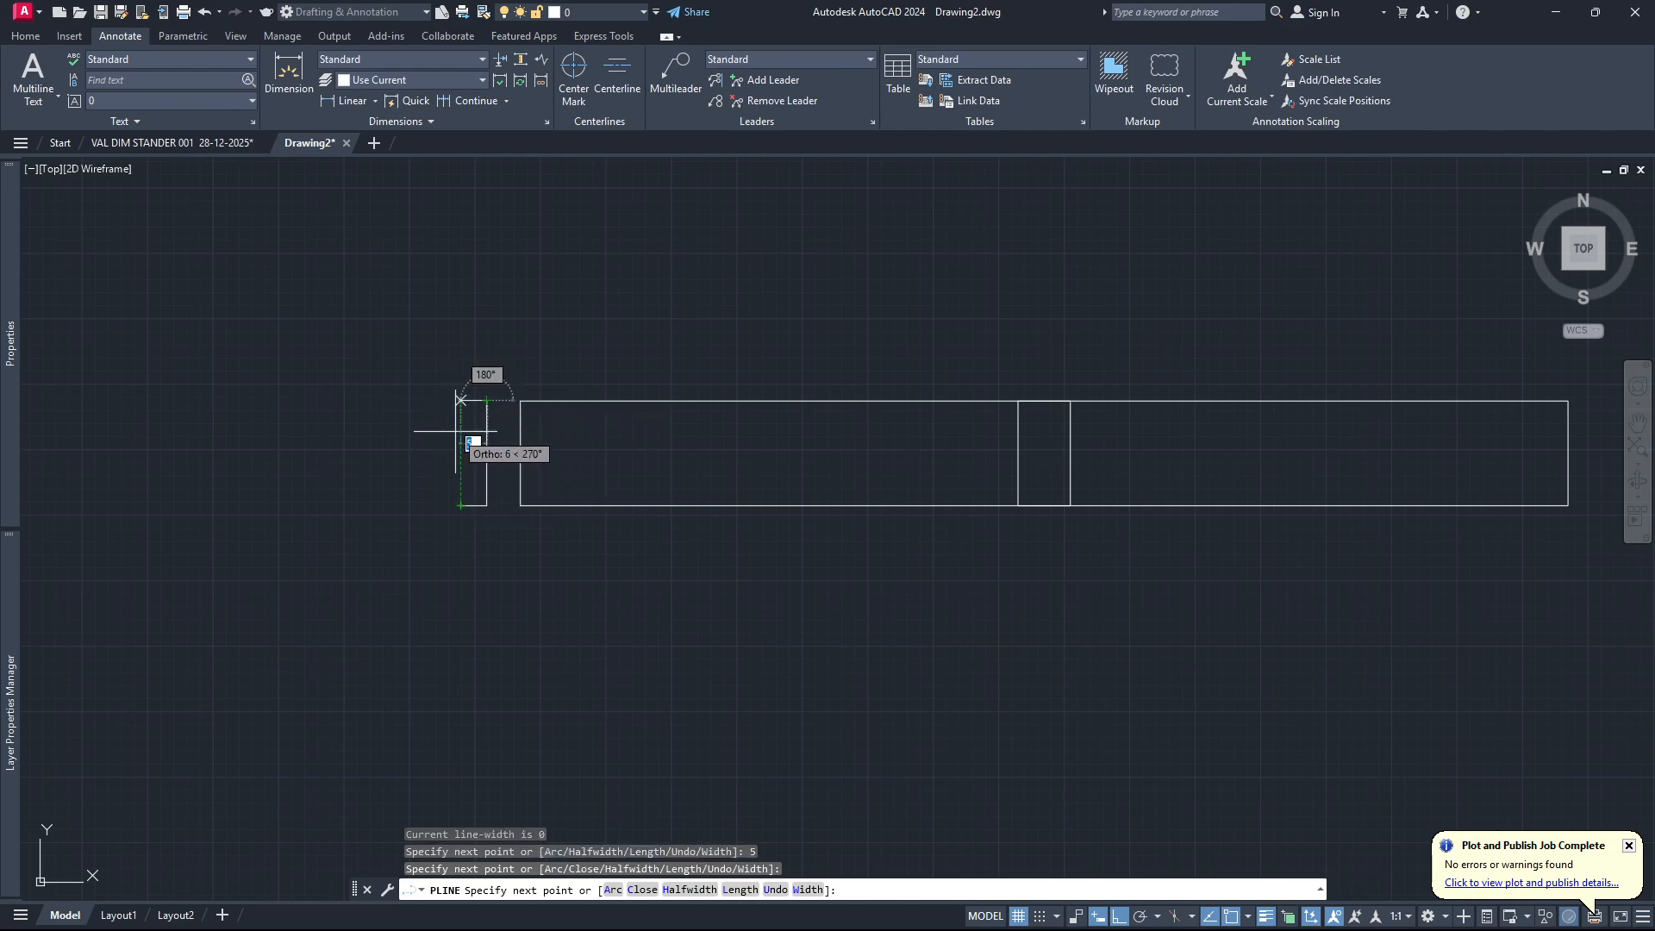
pyautogui.click(461, 401)
pyautogui.press('Escape')
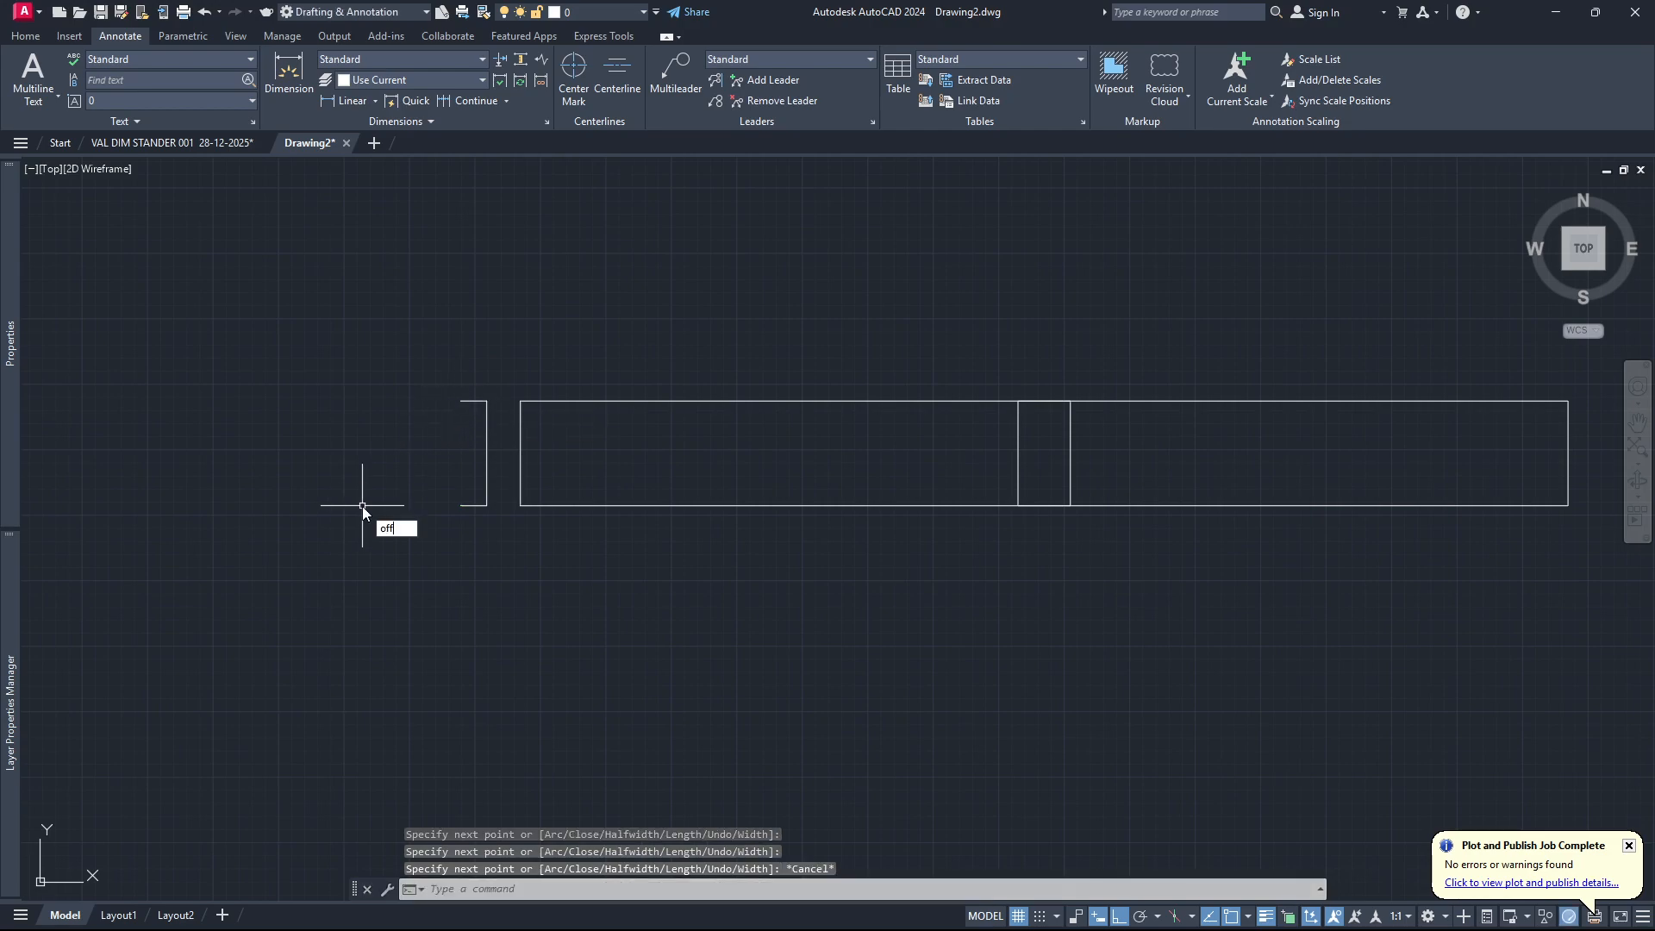
# Offset the open U-shaped polyline 2.5 units to its outer side.
pyautogui.press('Return')
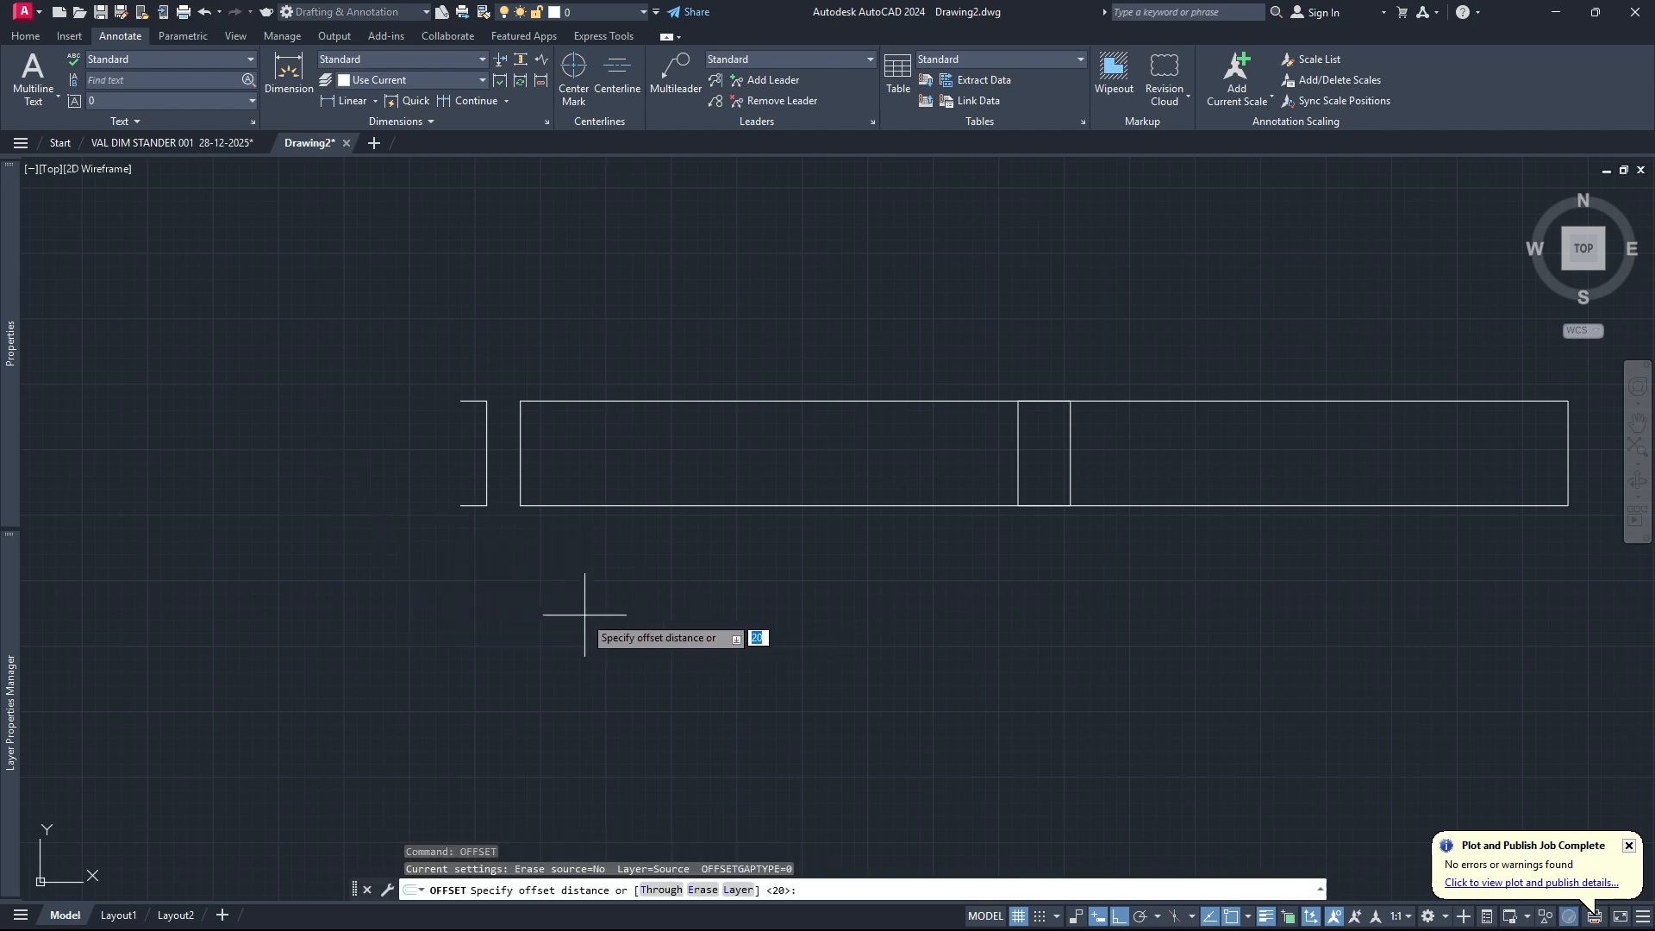
pyautogui.write('2.5')
pyautogui.press('Return')
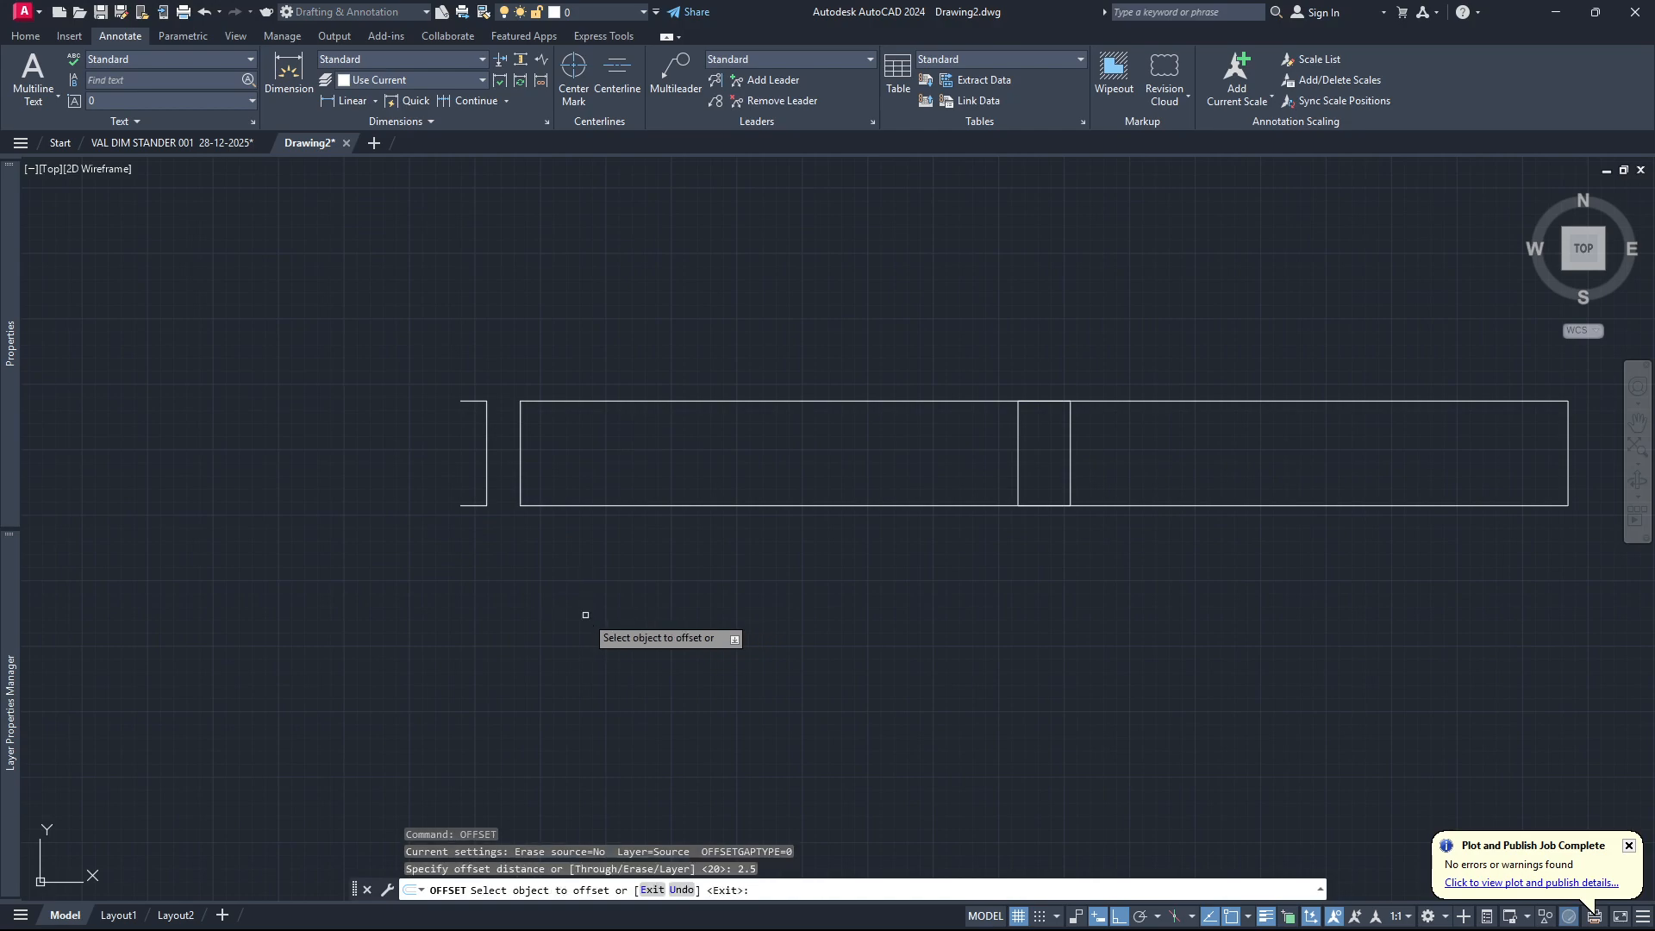
pyautogui.click(487, 459)
pyautogui.click(615, 337)
pyautogui.press('Escape')
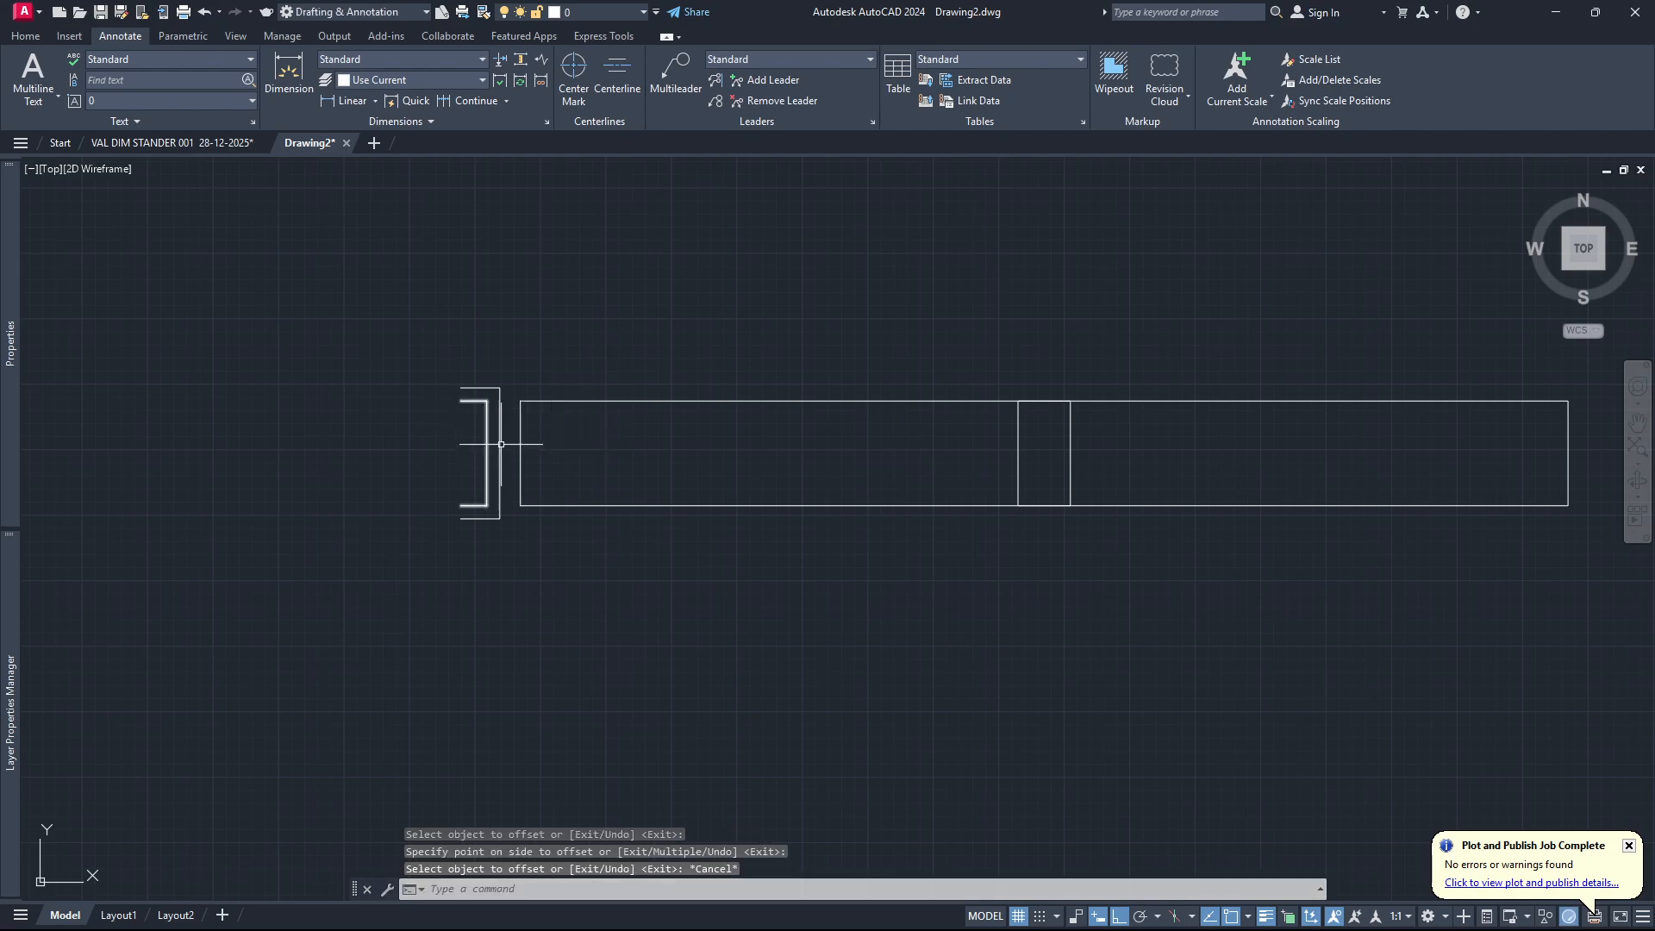
# Close the upper and lower open ends between the two U-shaped polylines with short vertical lines.
pyautogui.write('Line')
pyautogui.press('Return')
pyautogui.scroll(2, 459, 372)
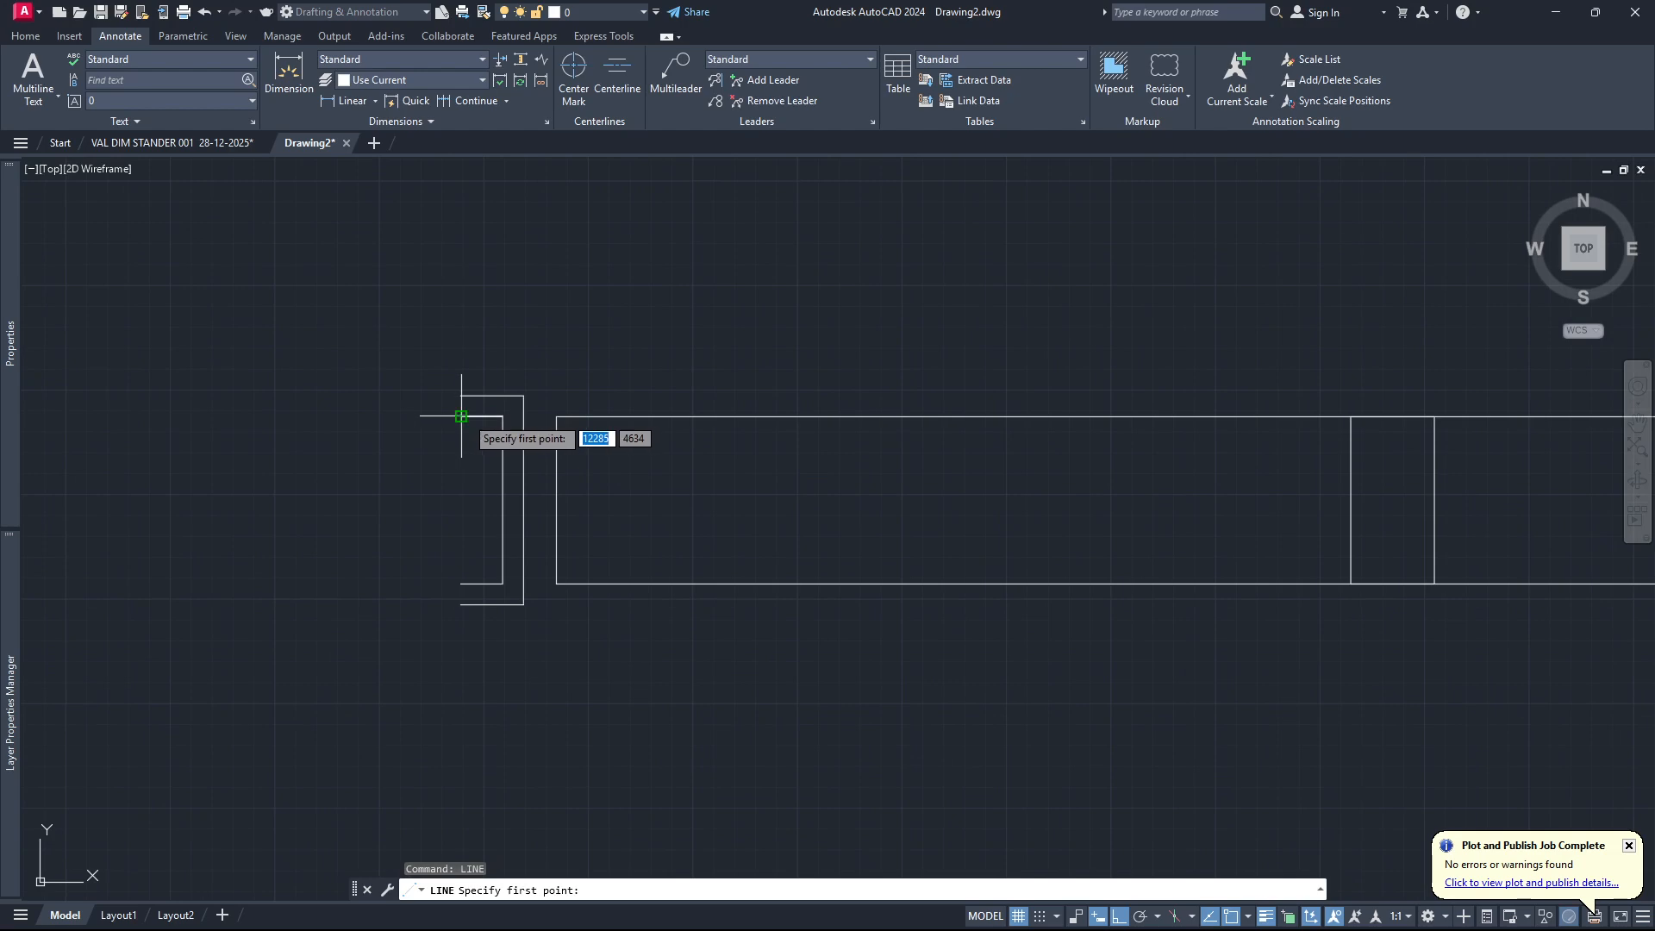
pyautogui.click(465, 396)
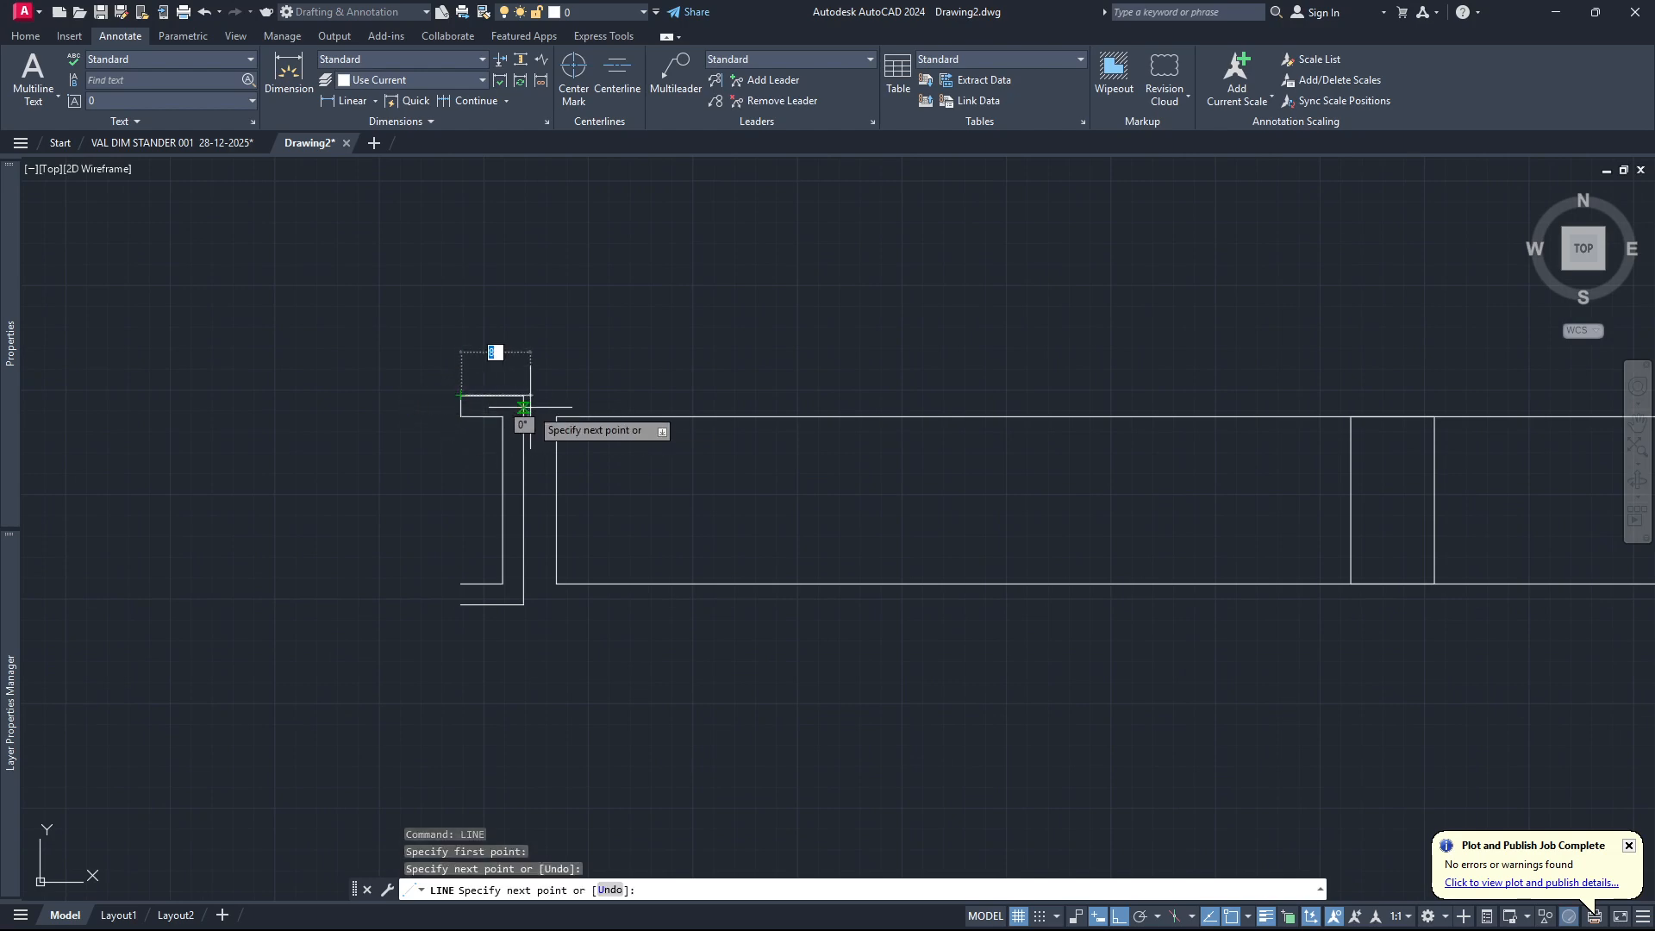
pyautogui.press('Escape')
pyautogui.press('Return')
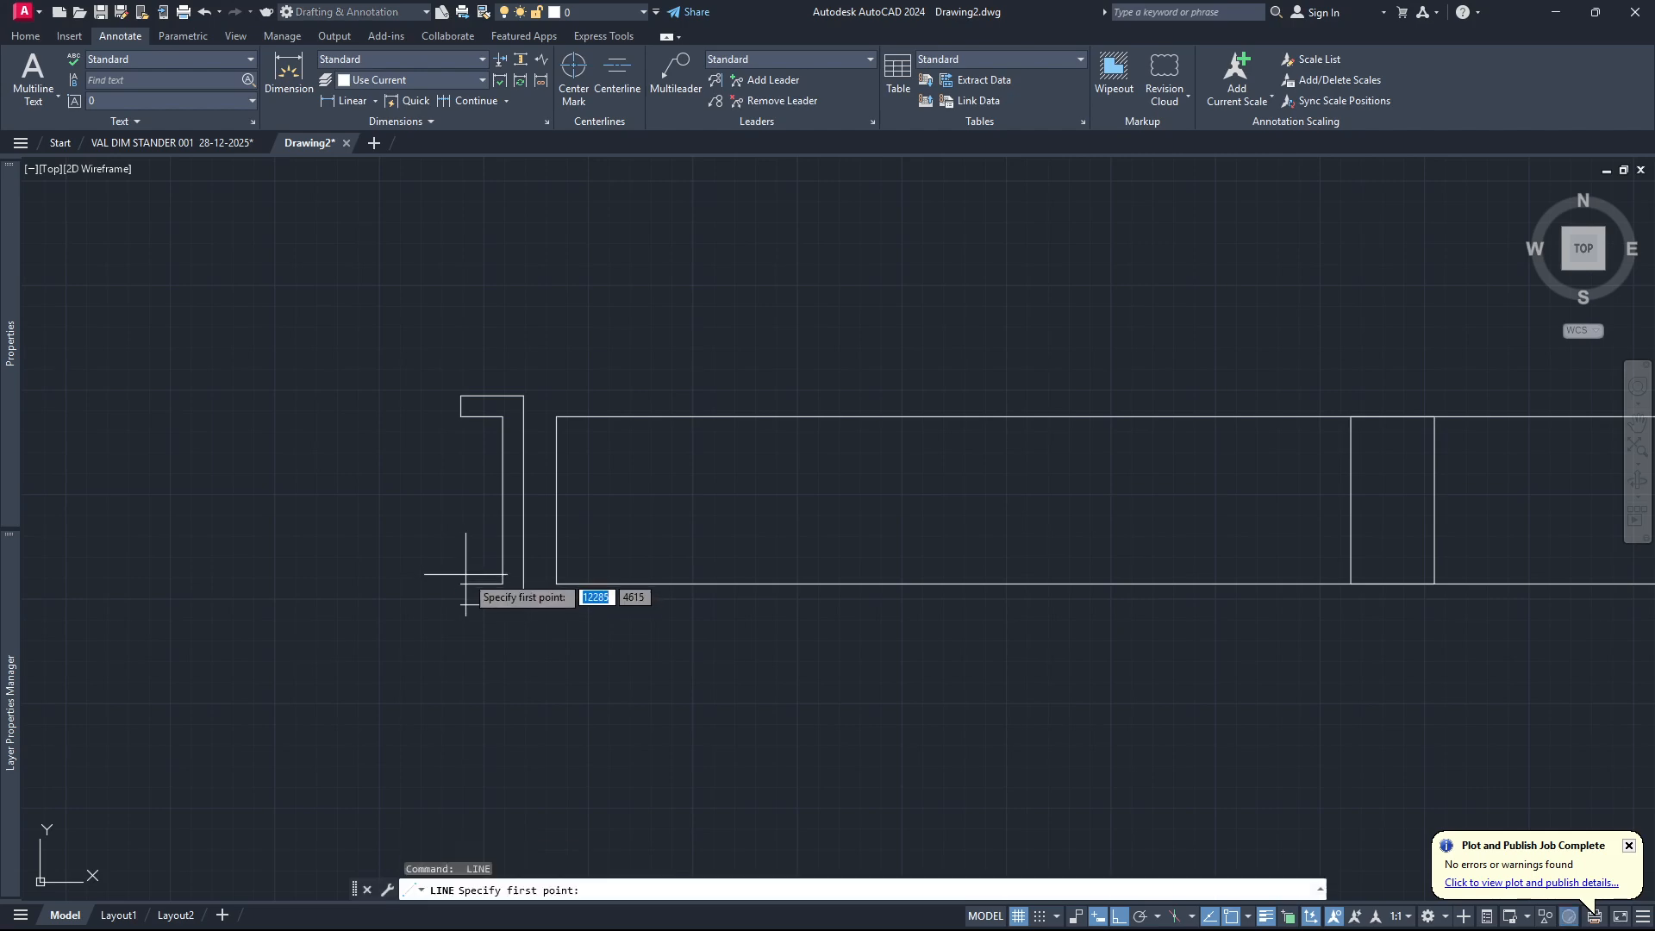
pyautogui.click(460, 584)
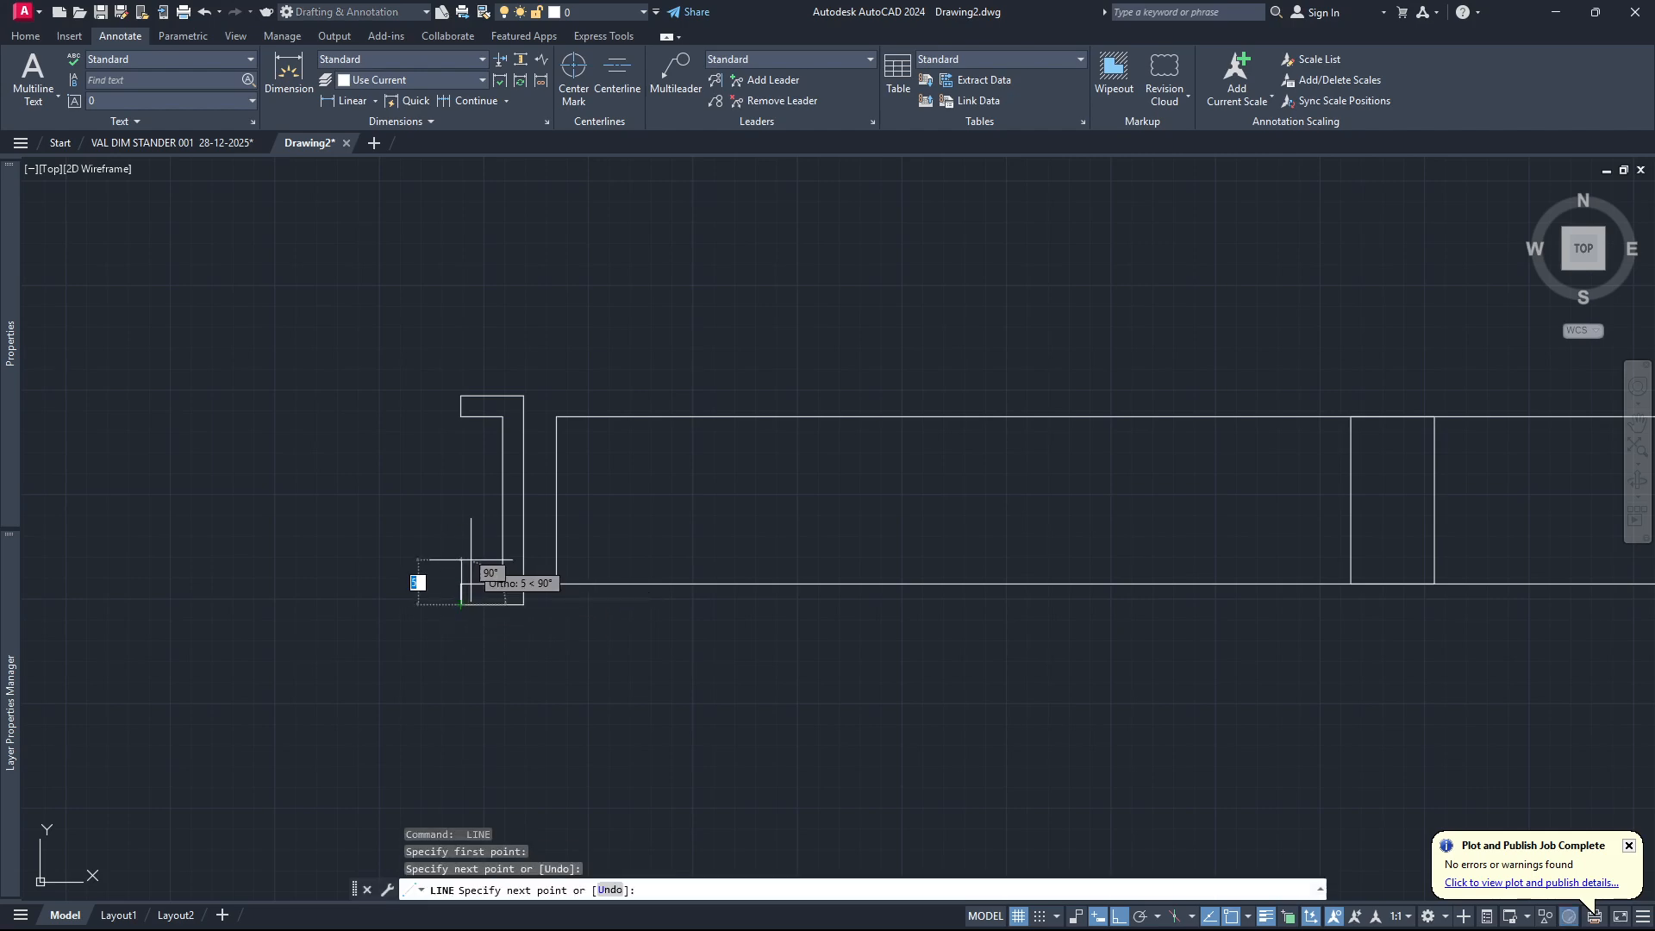
pyautogui.press('Escape')
# Join the two U-shaped polylines and their end lines into one closed polyline.
pyautogui.click(423, 679)
pyautogui.click(541, 316)
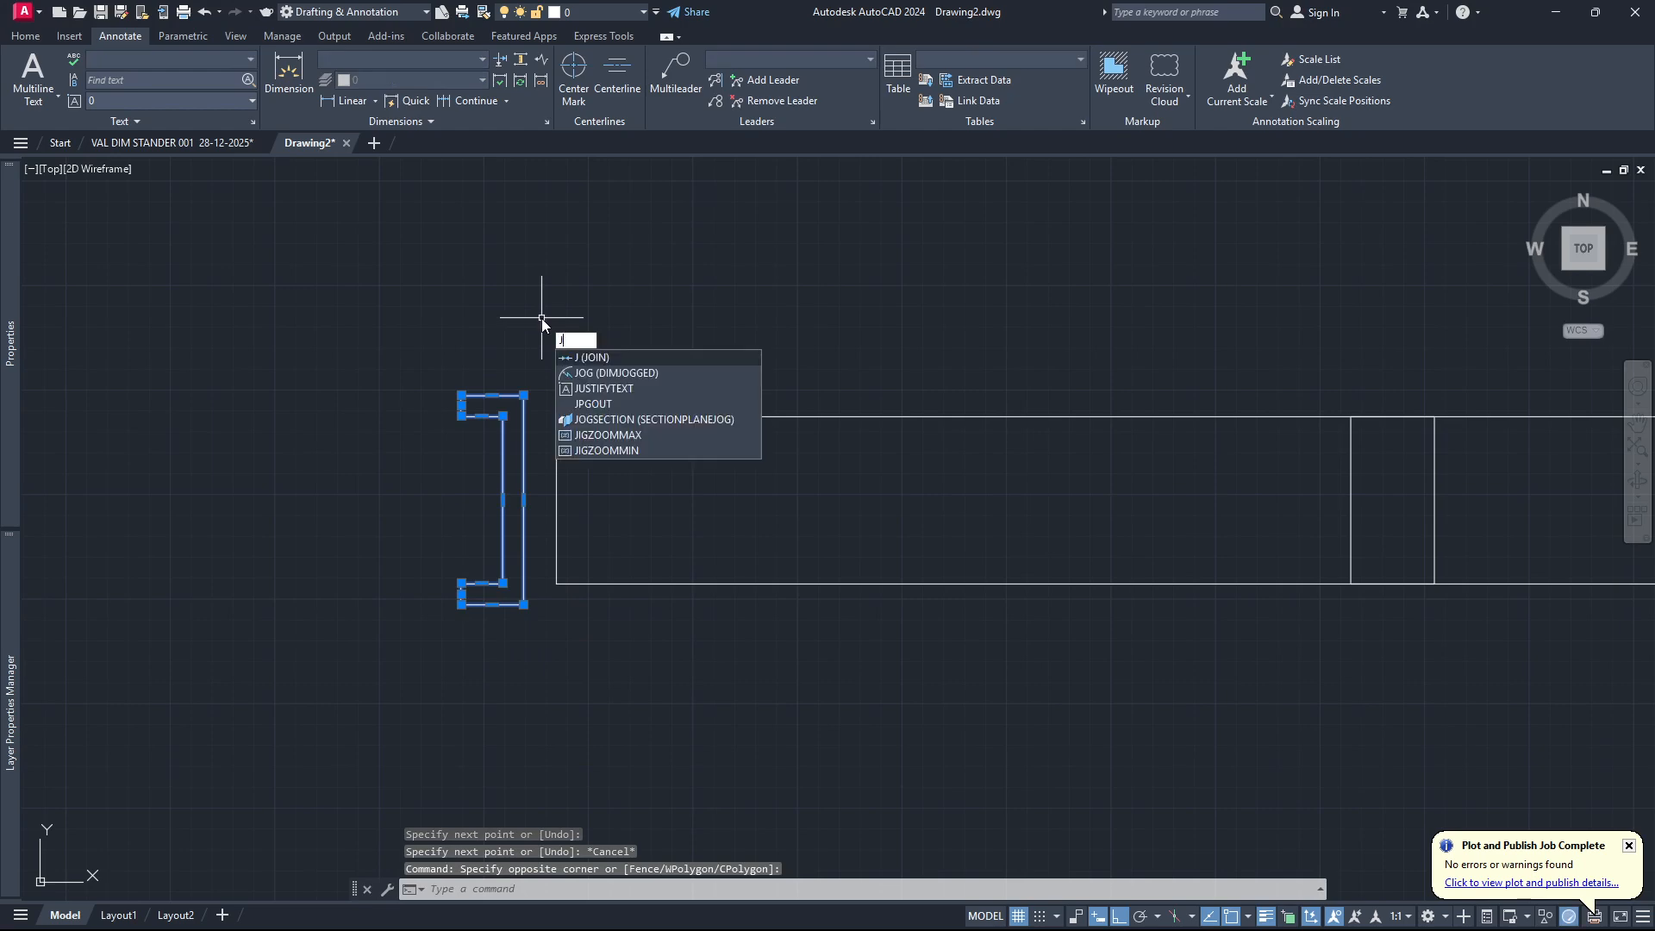
pyautogui.press('Return')
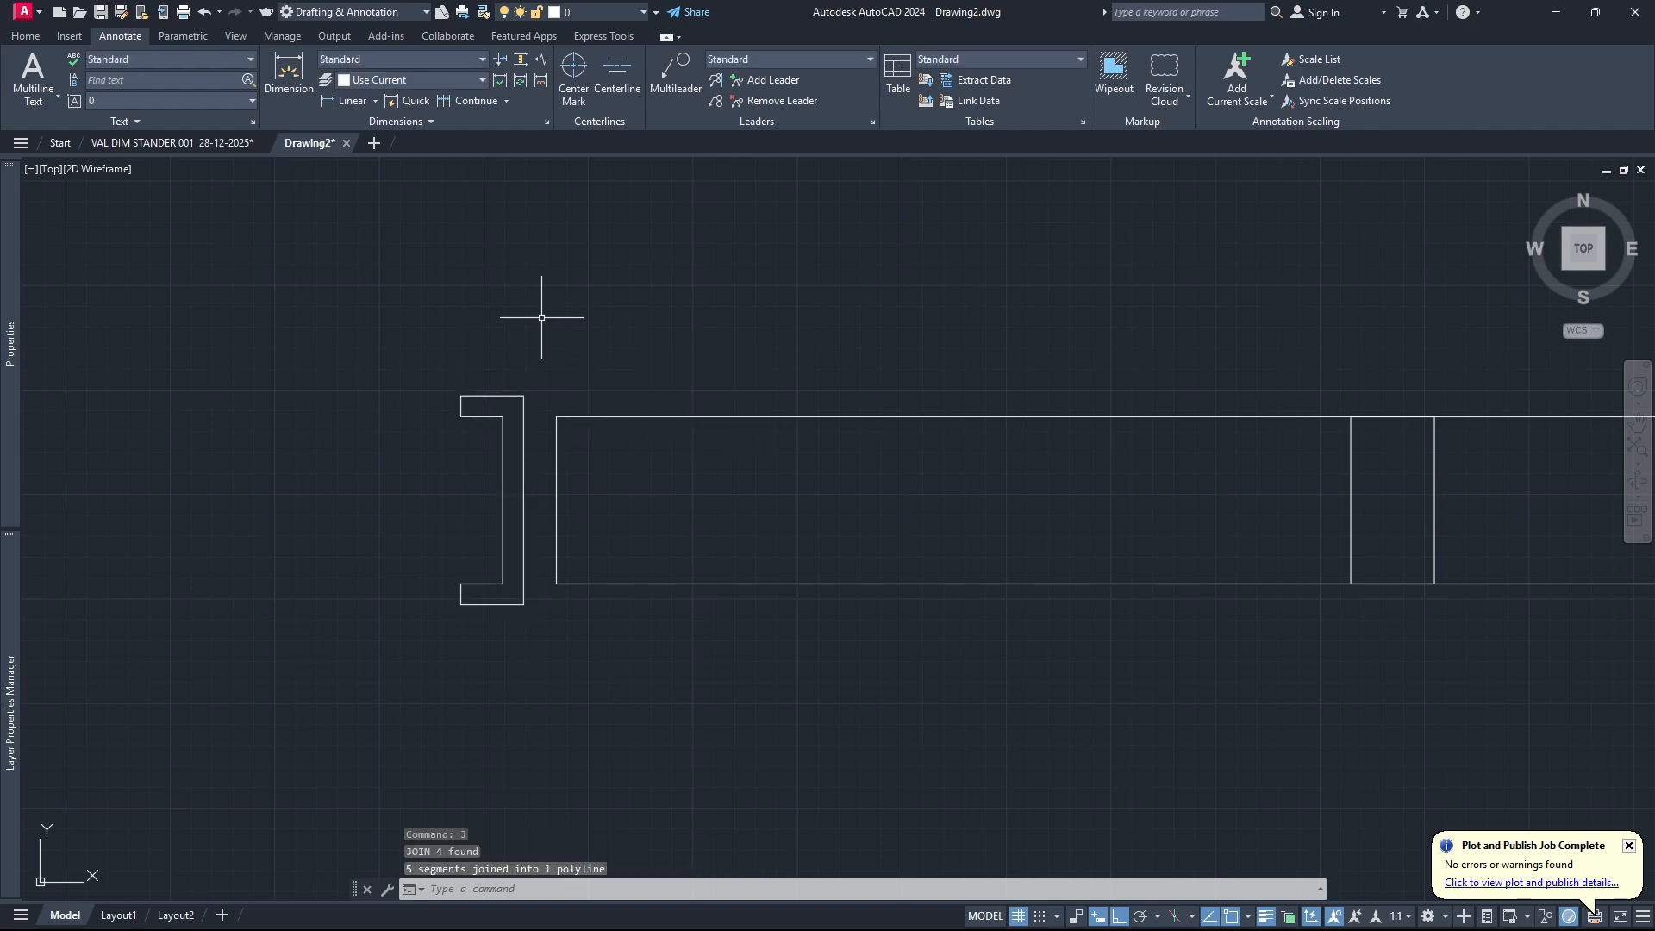
# Move the bracket profile from the midpoint of its outer vertical edge to the midpoint of the long rectangle's left edge.
pyautogui.click(524, 405)
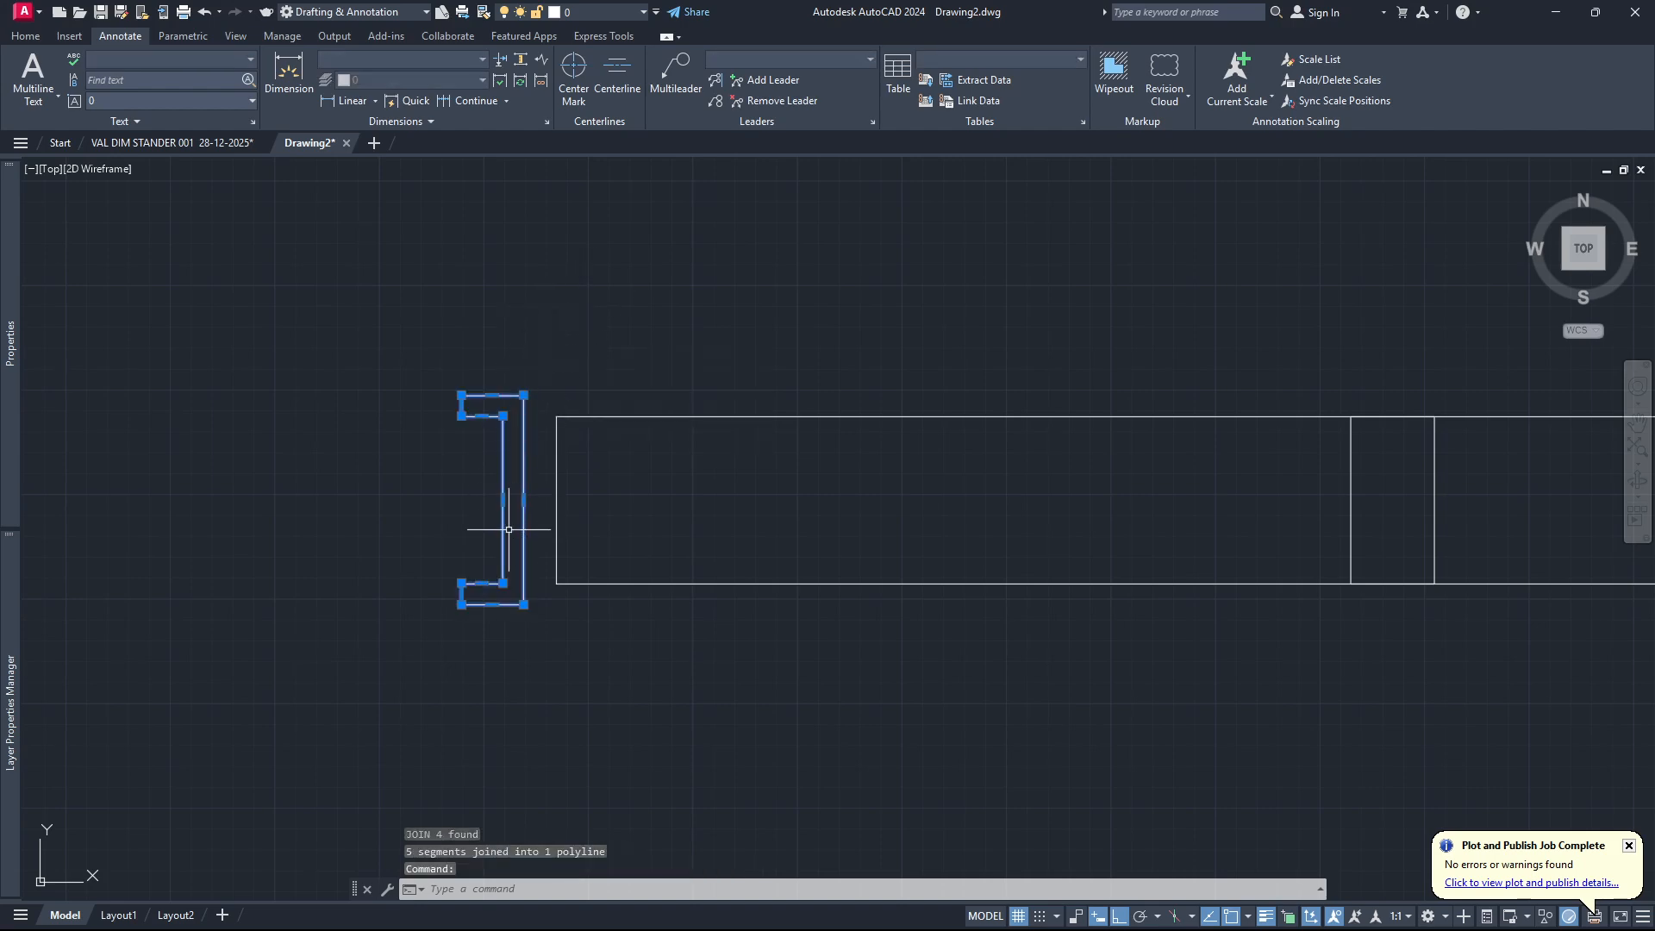
pyautogui.write('MOv')
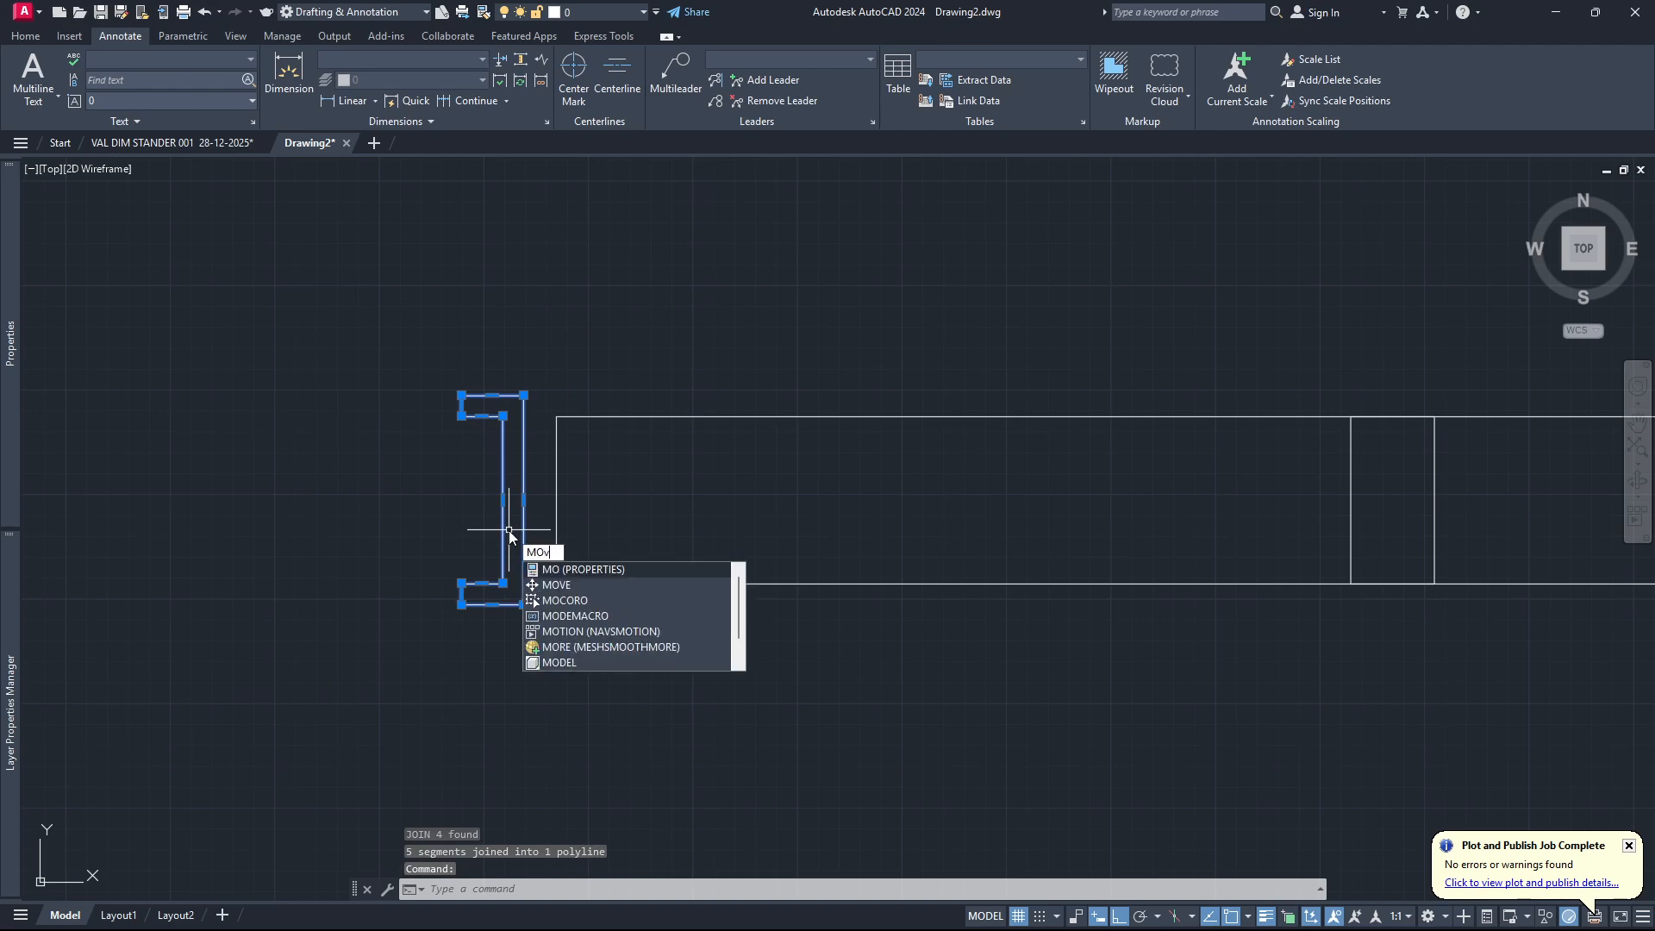
pyautogui.press('Return')
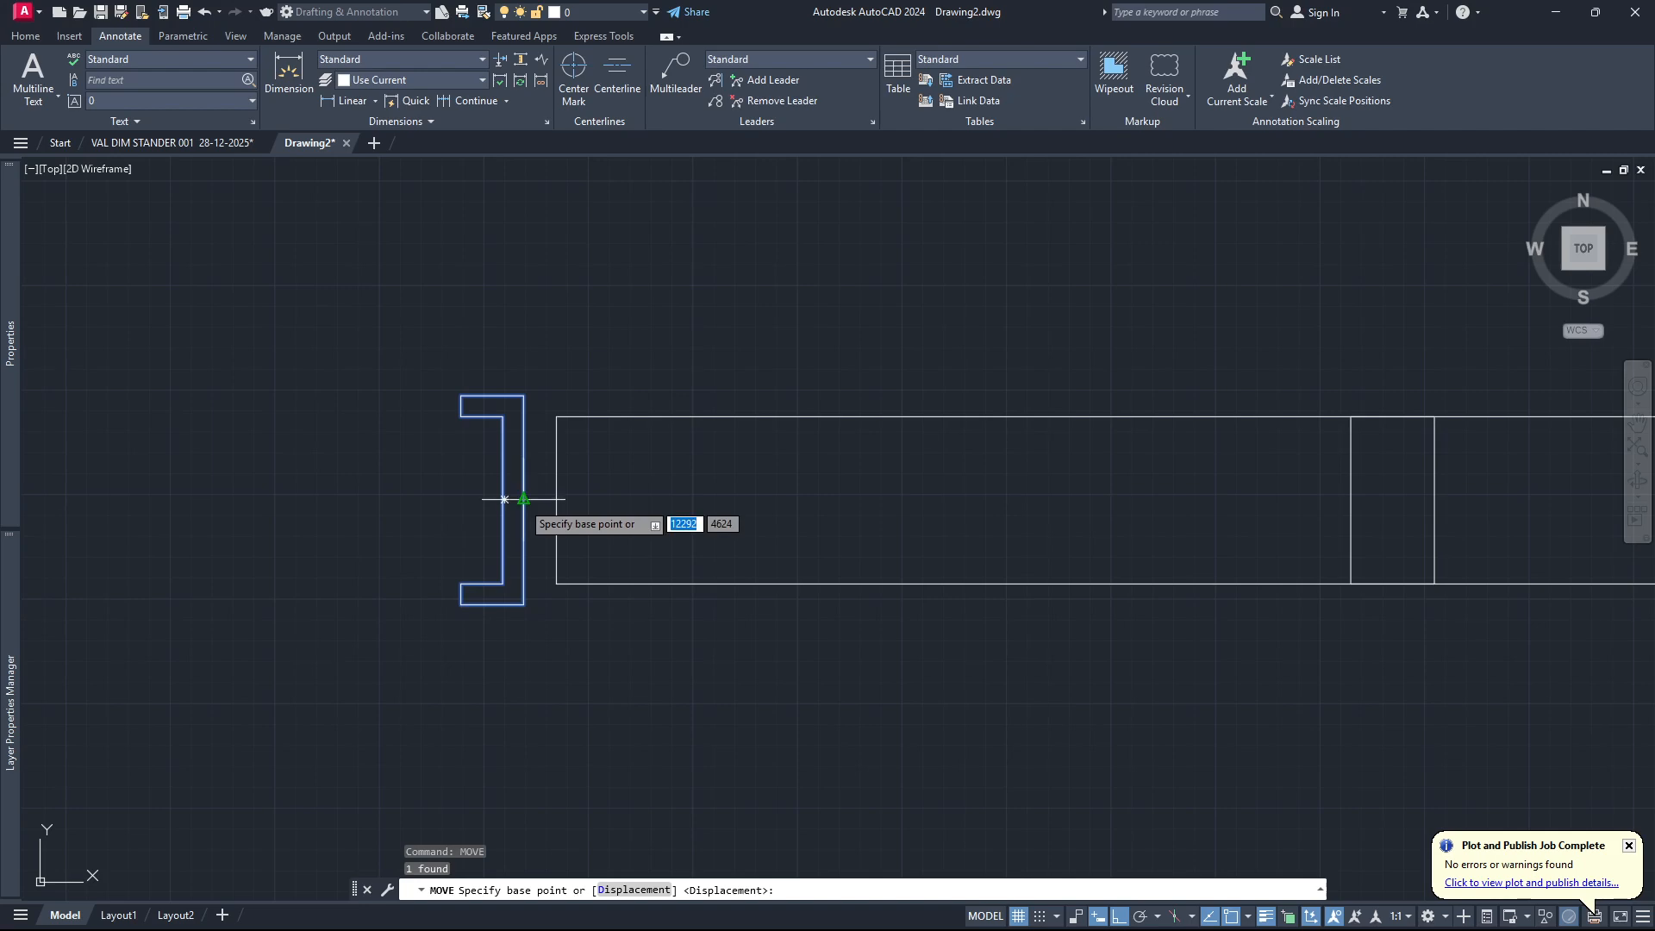
pyautogui.click(522, 499)
pyautogui.click(556, 499)
pyautogui.scroll(-1, 547, 554)
pyautogui.scroll(-1, 483, 558)
pyautogui.scroll(1, 490, 546)
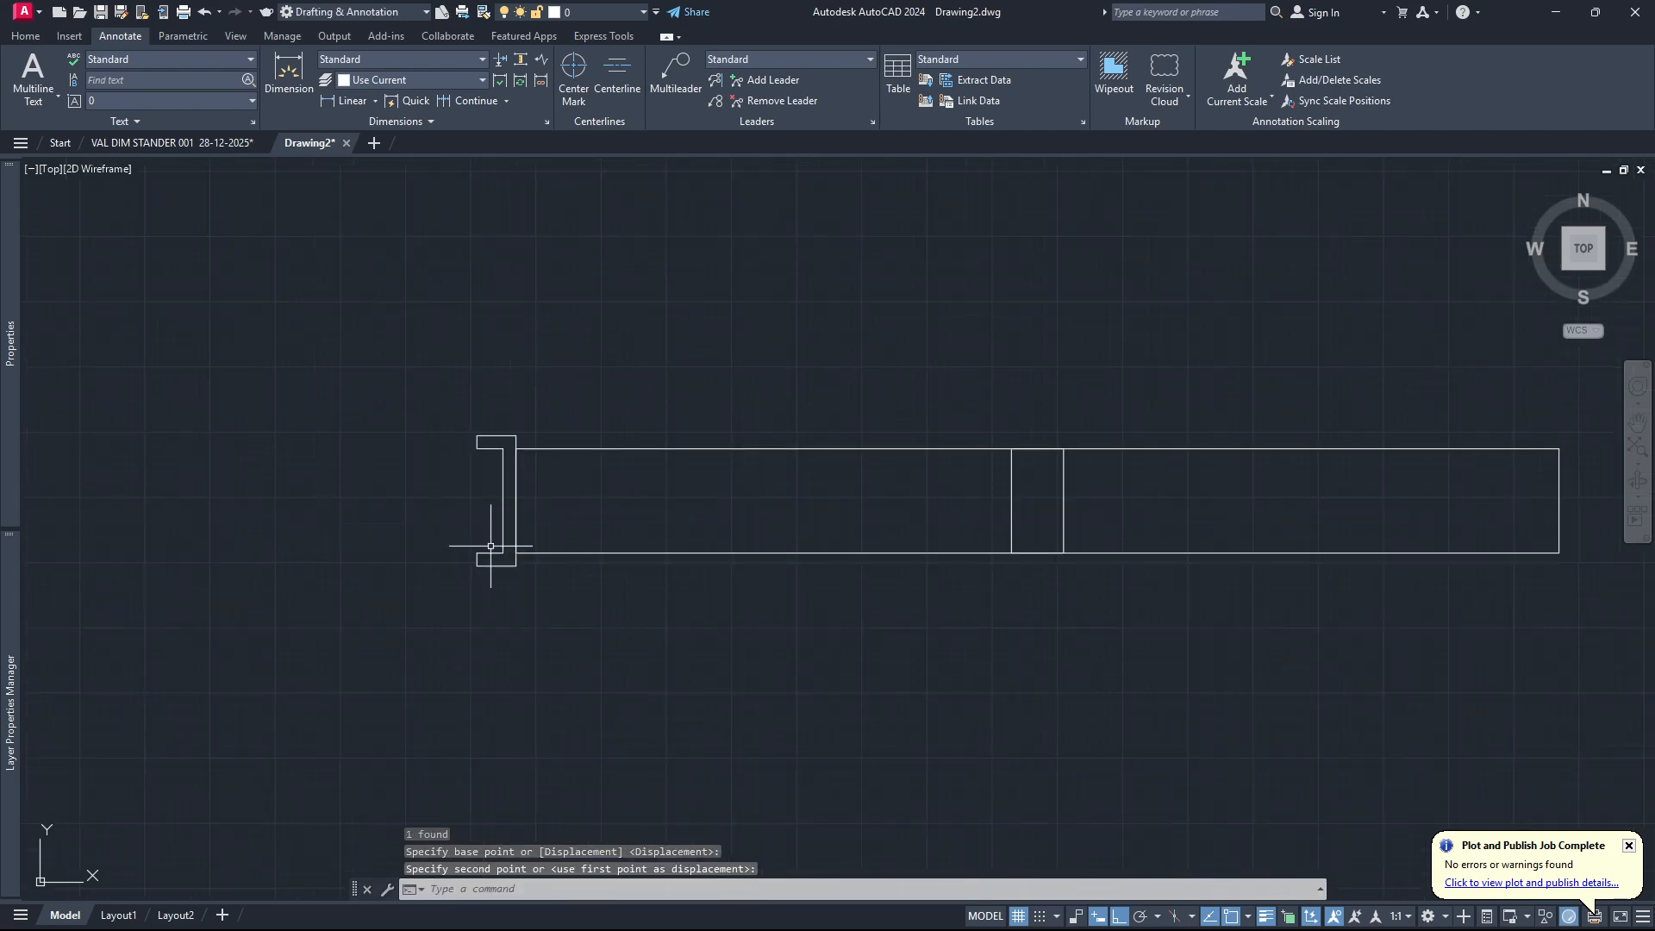
# Mirror the bracket profile about the vertical centre line of the small middle rectangle, keeping the source object.
pyautogui.click(484, 556)
pyautogui.write('mi')
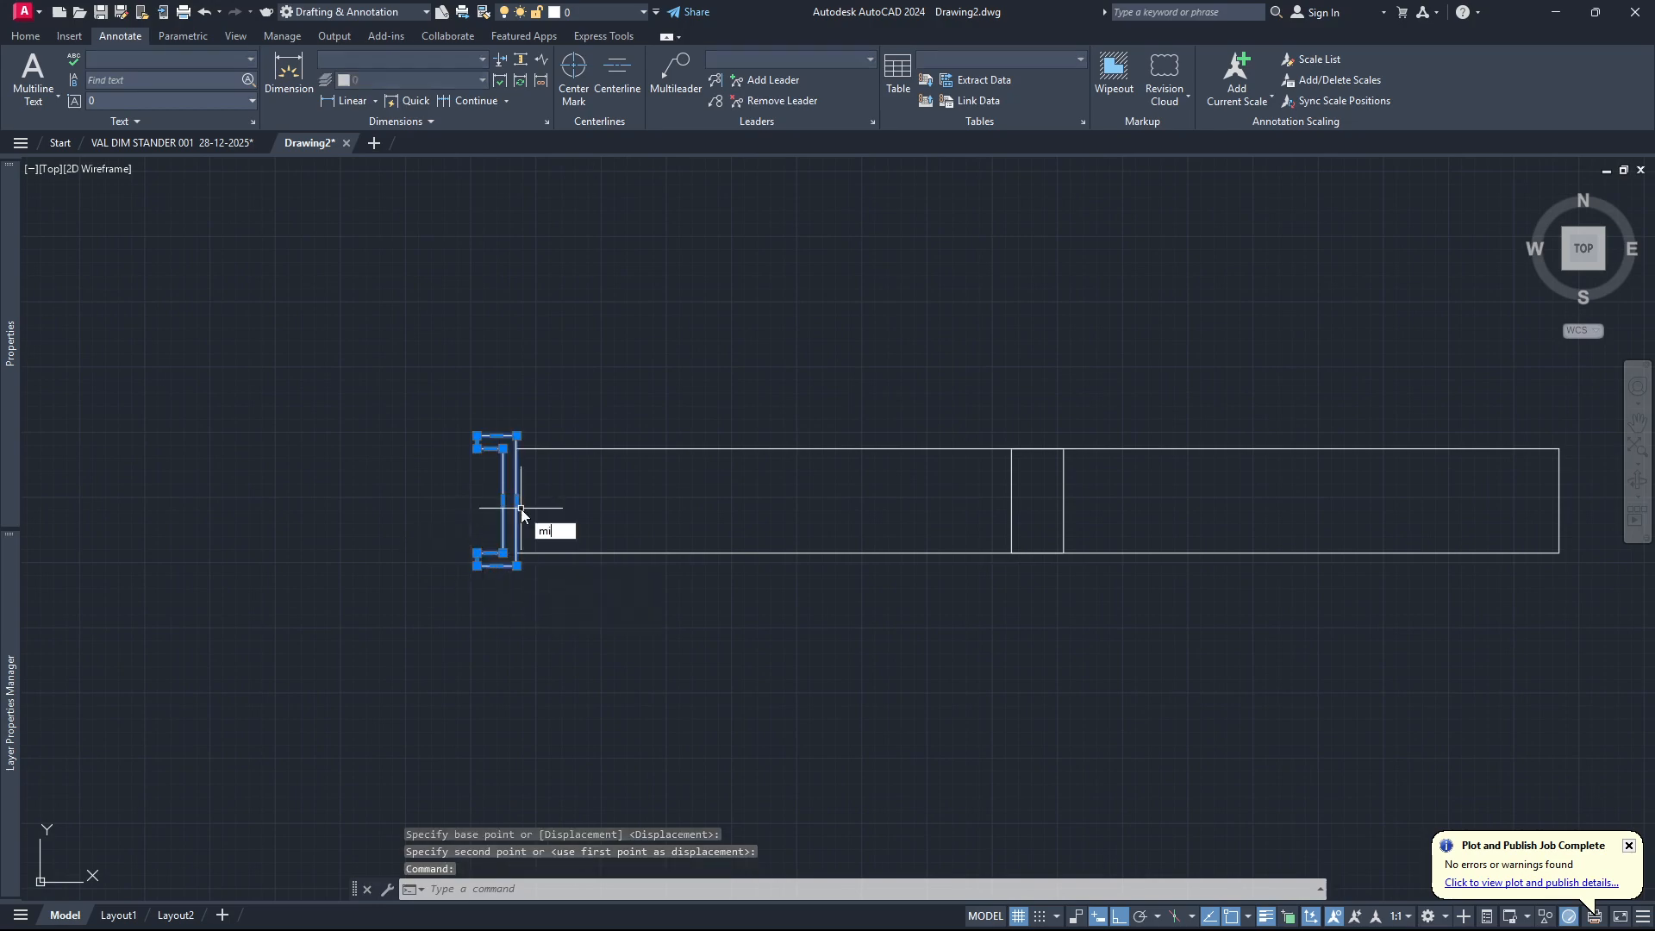
pyautogui.press('Return')
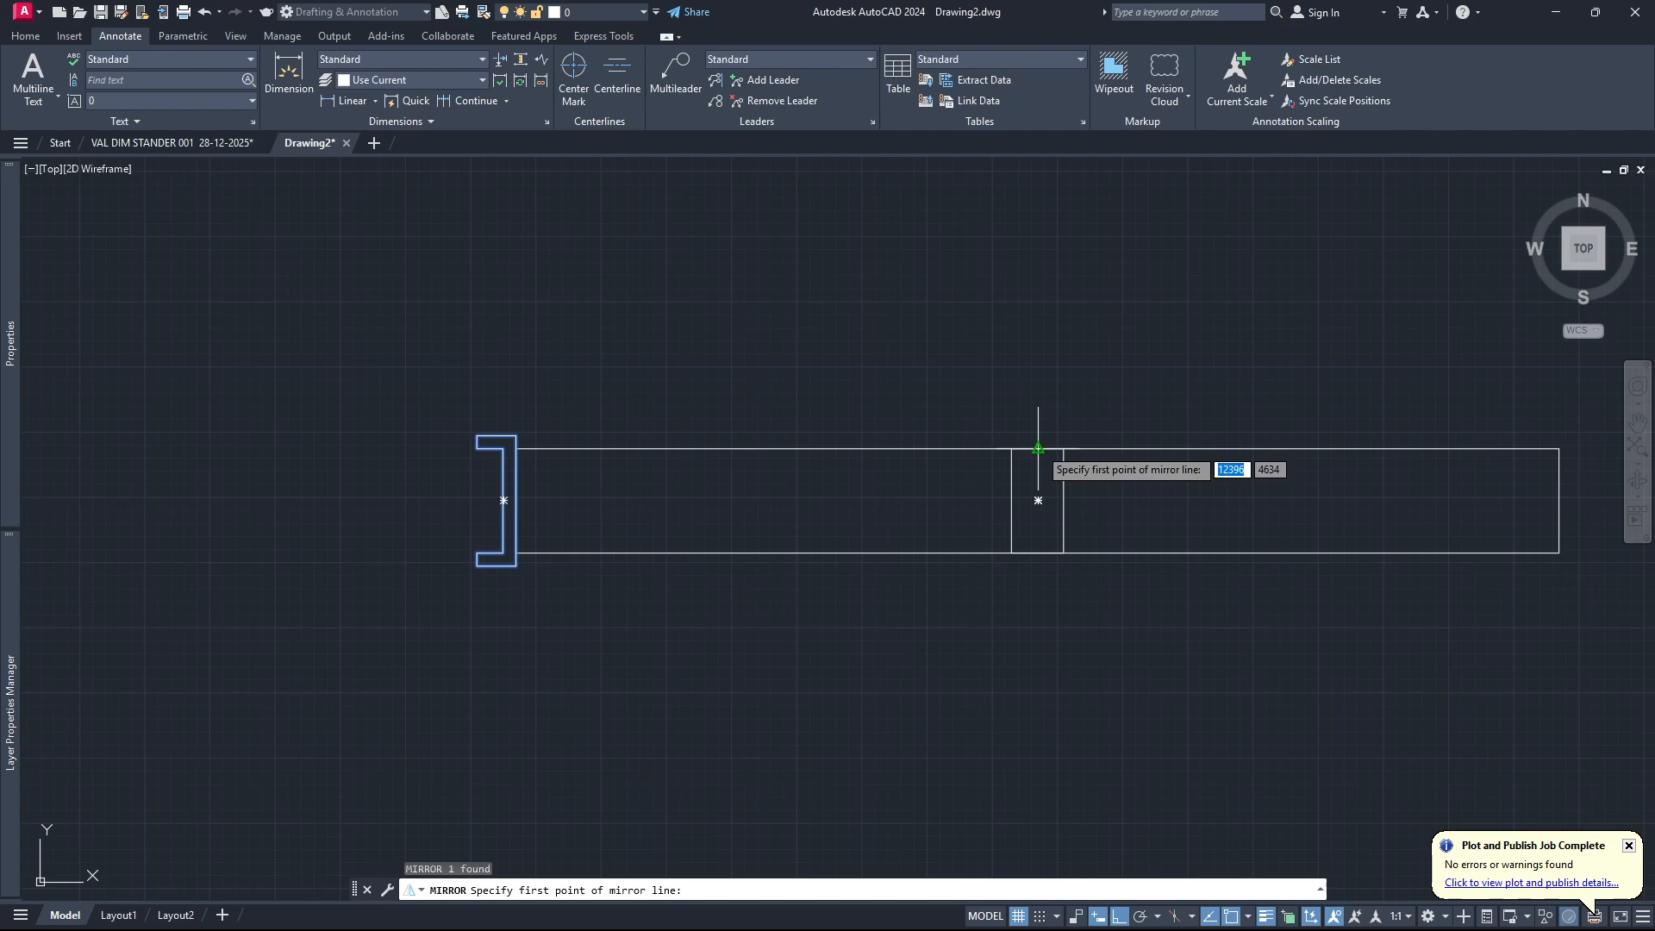
pyautogui.click(1038, 448)
pyautogui.click(1038, 500)
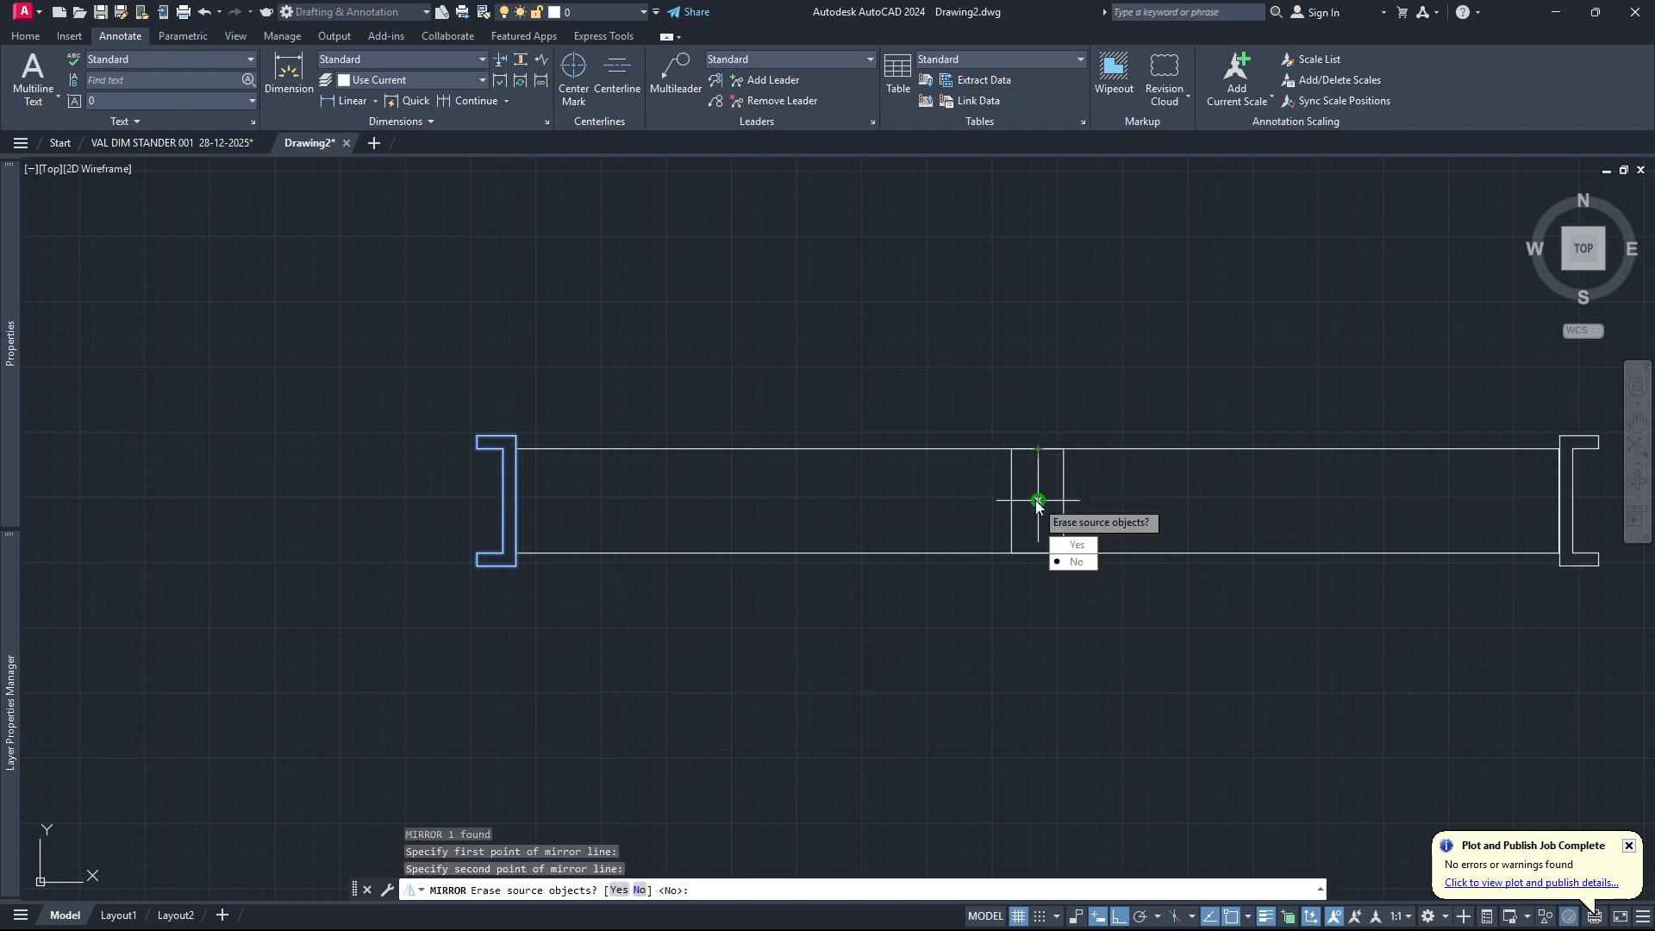
pyautogui.click(1076, 562)
pyautogui.scroll(-2, 703, 505)
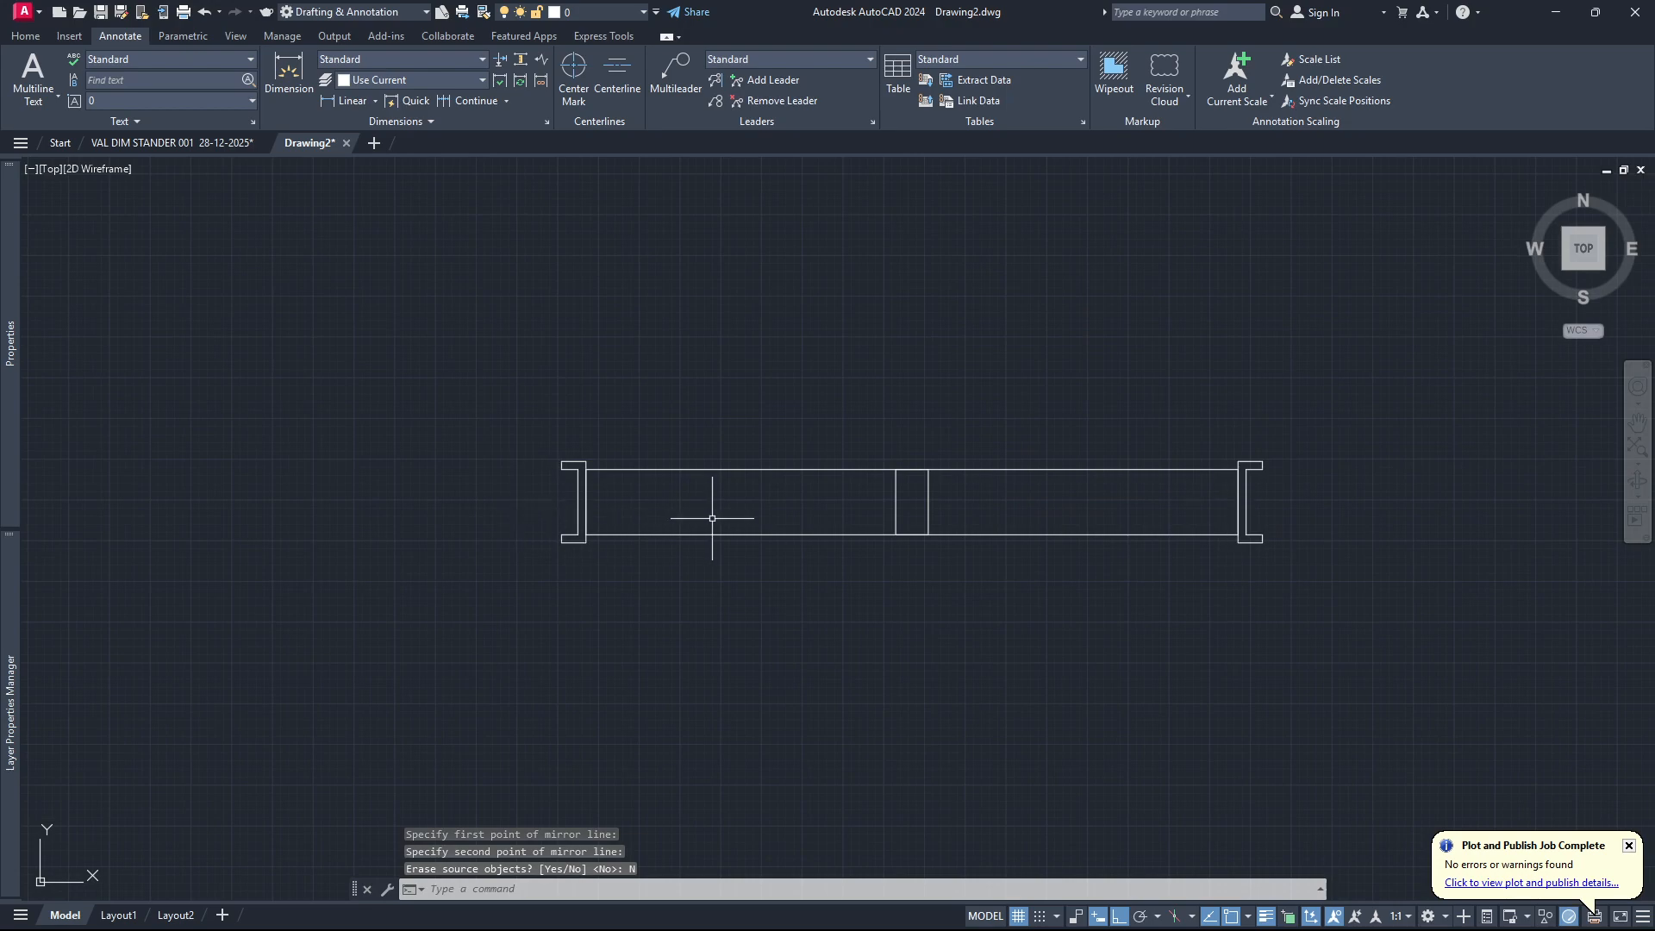
pyautogui.scroll(3, 643, 534)
pyautogui.scroll(-3, 521, 556)
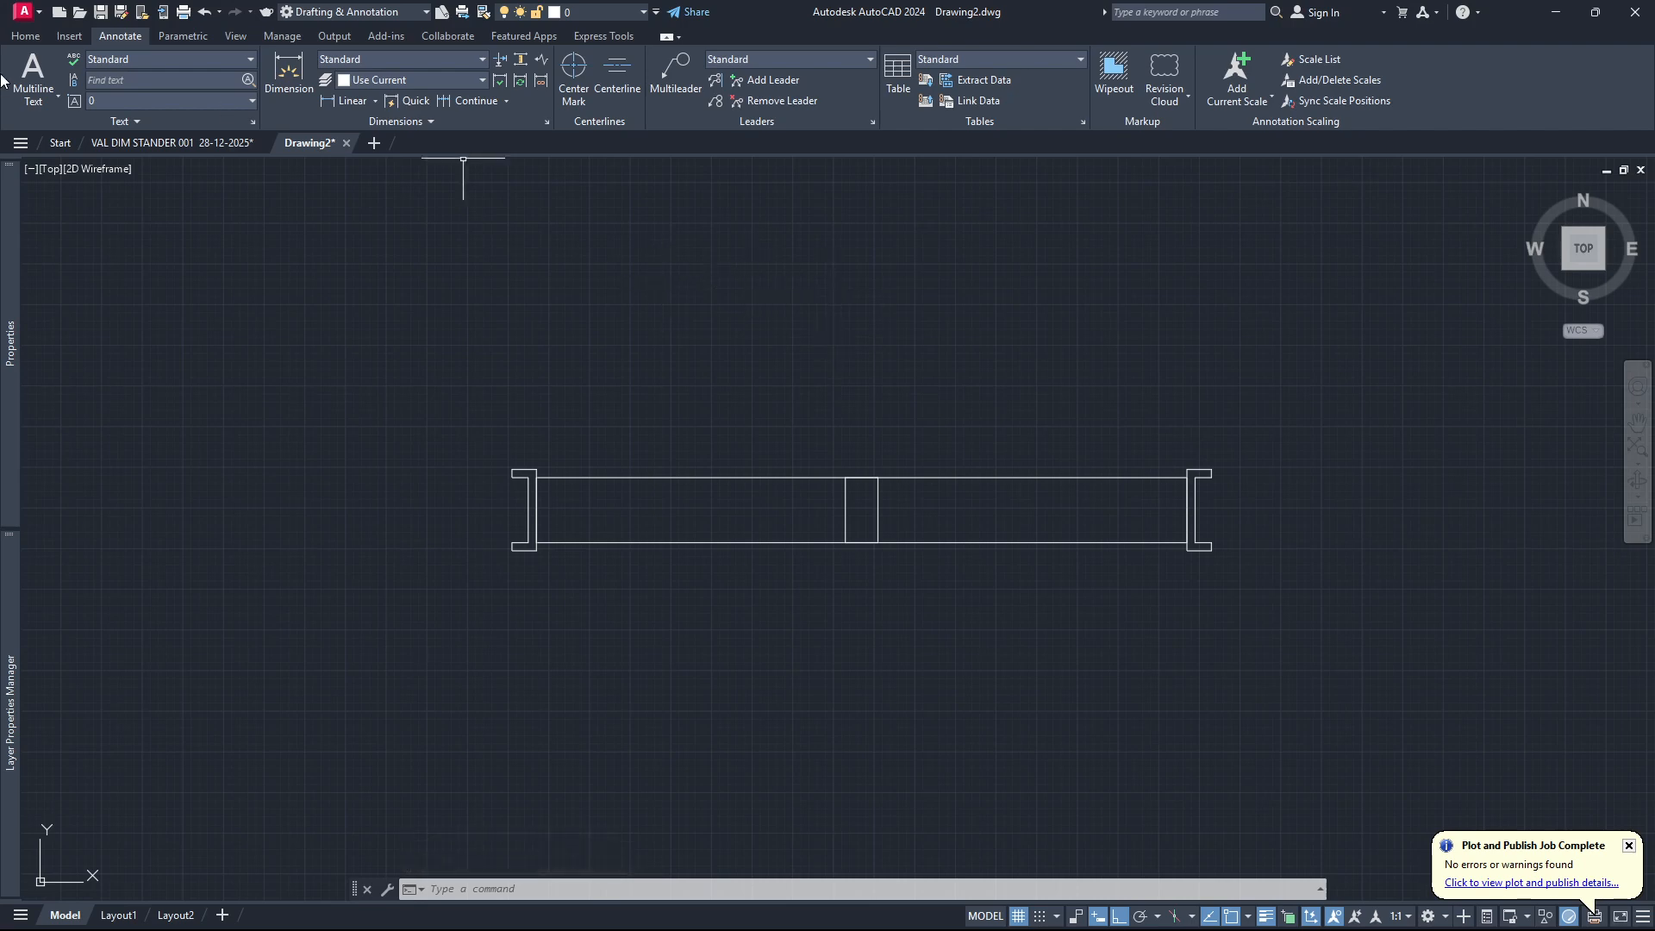
# Draw a horizontal line from the midpoint of the middle block's right edge to the midpoint of the long rectangle's right edge.
pyautogui.click(26, 36)
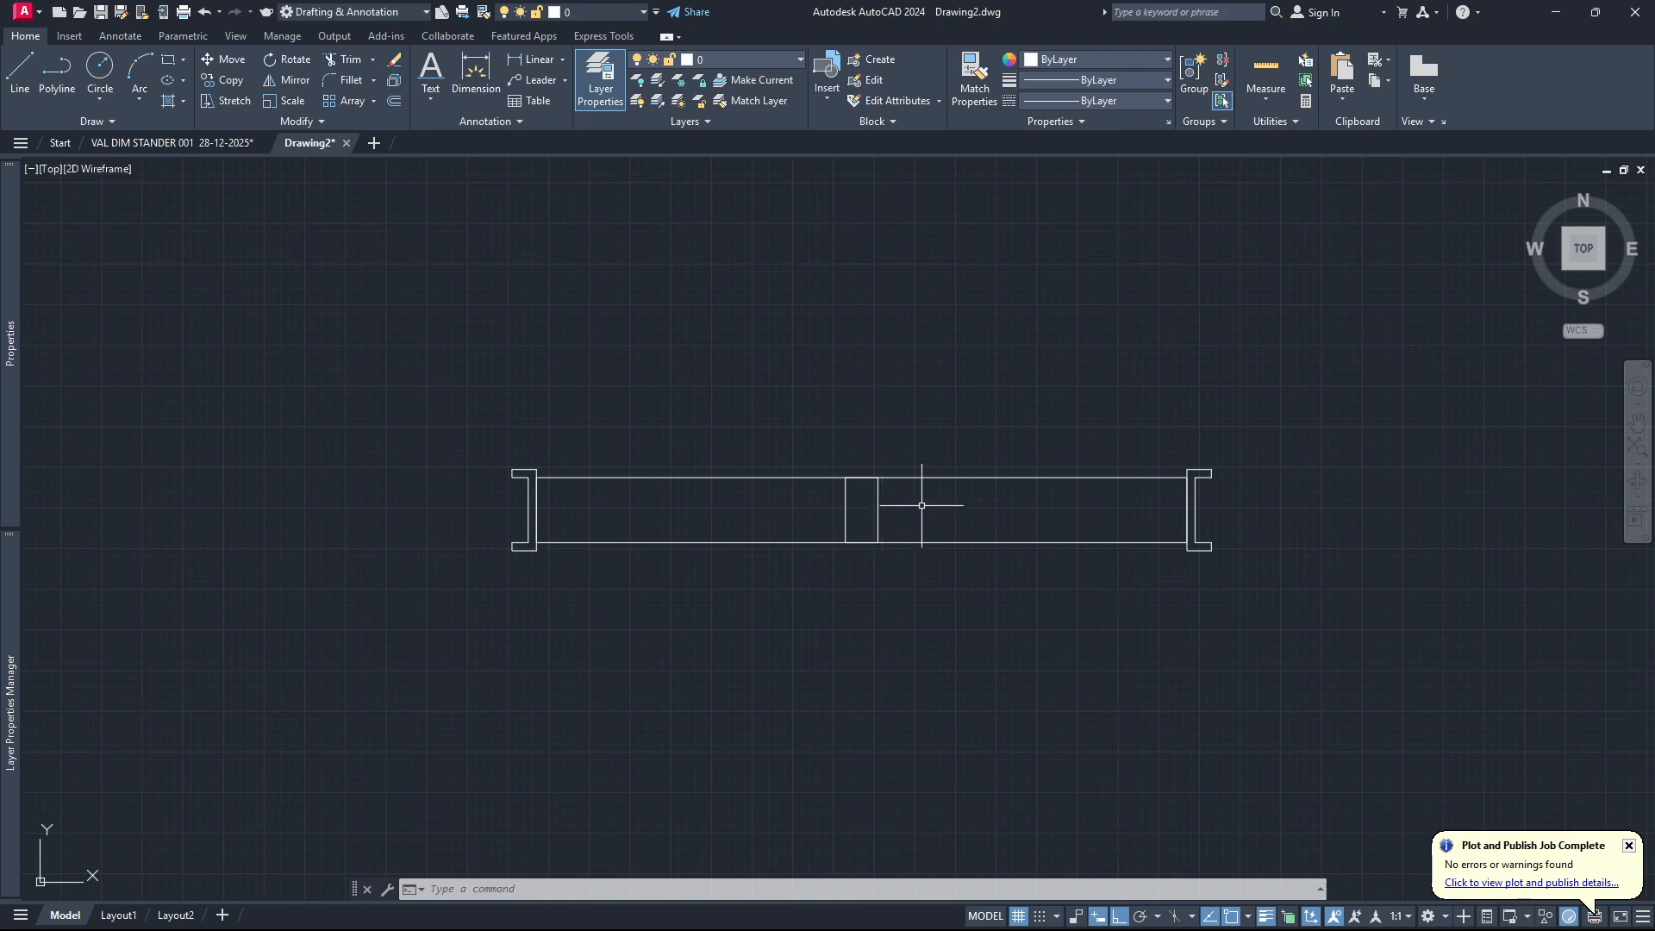
pyautogui.write('line')
pyautogui.press('Return')
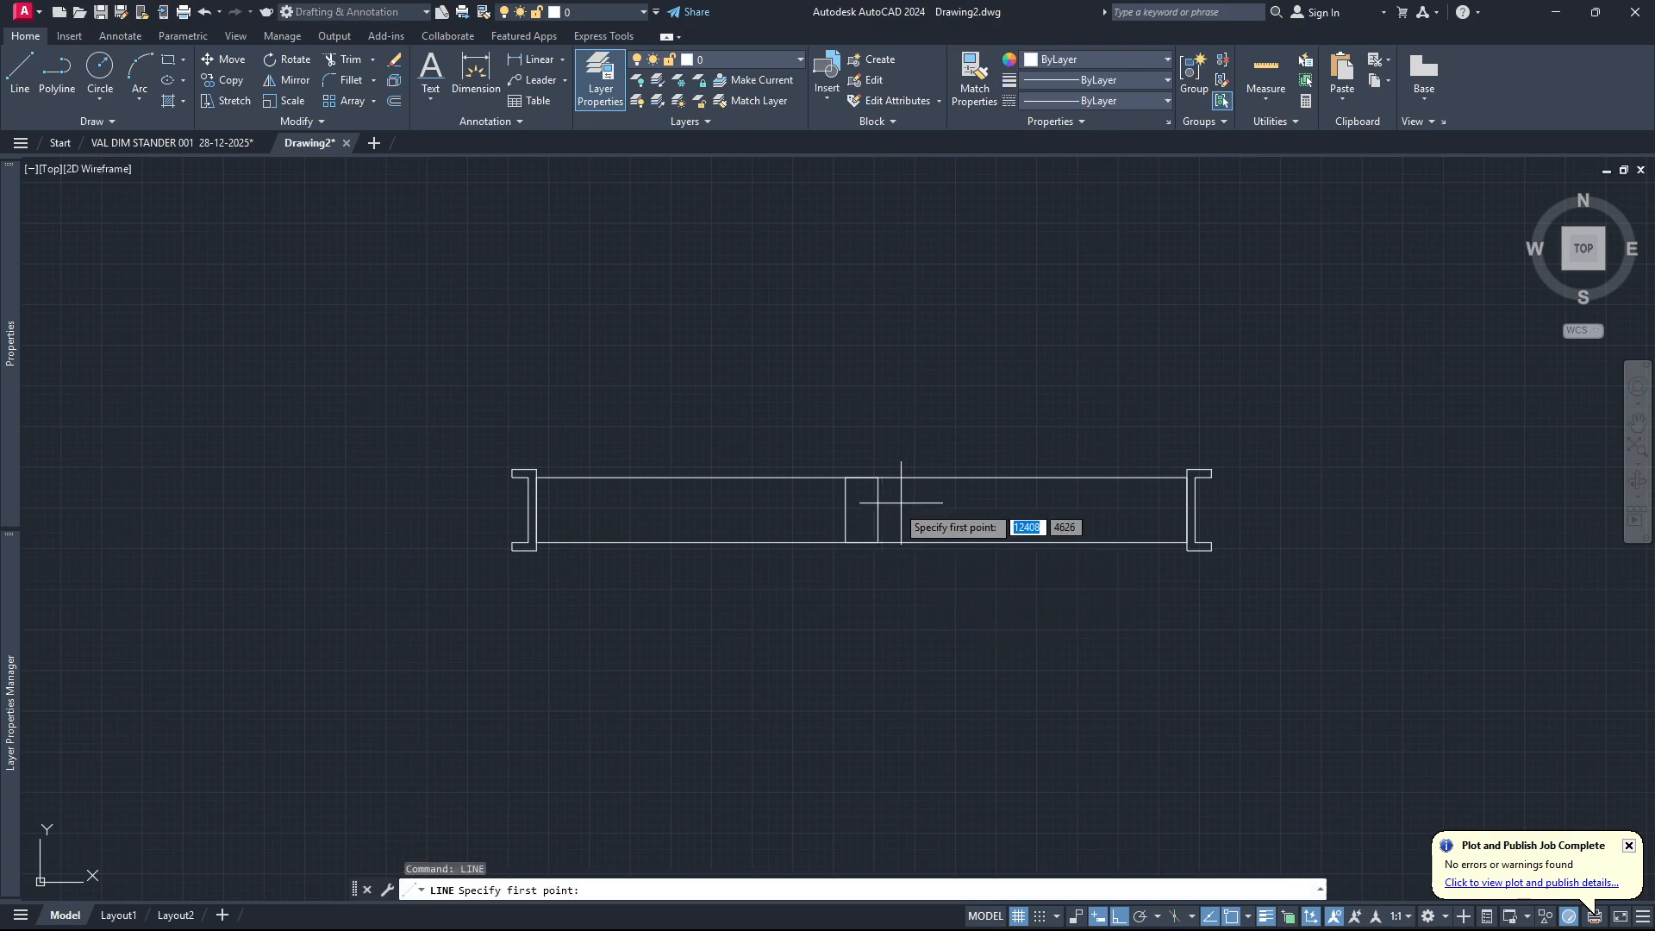
pyautogui.click(876, 510)
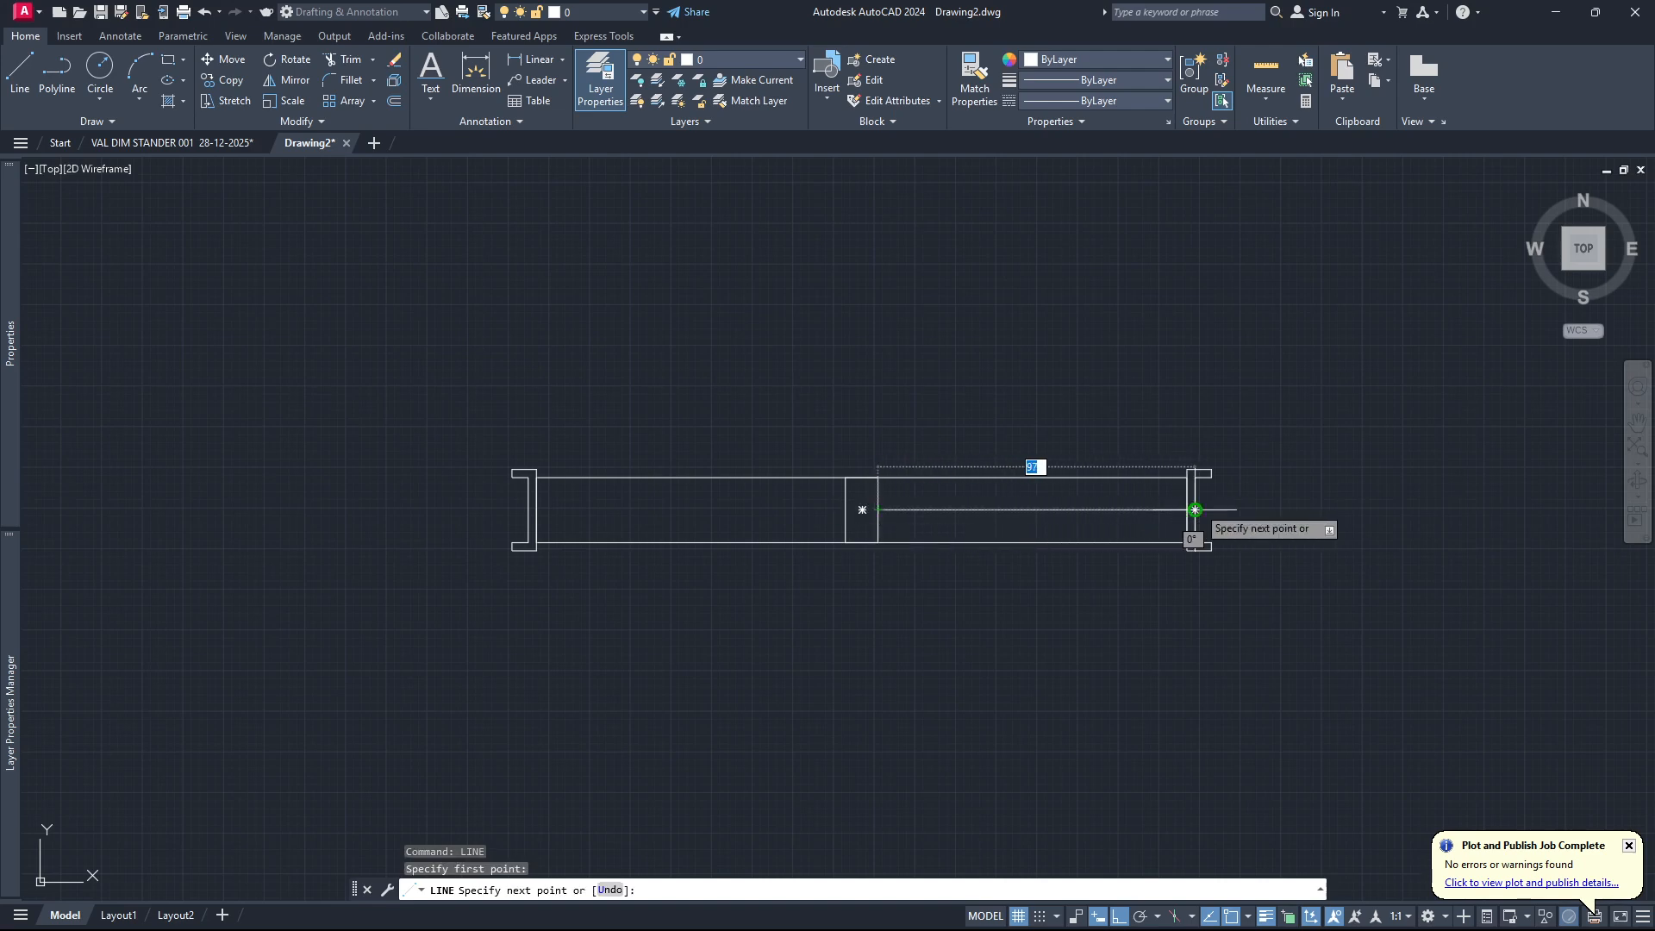
pyautogui.click(1185, 511)
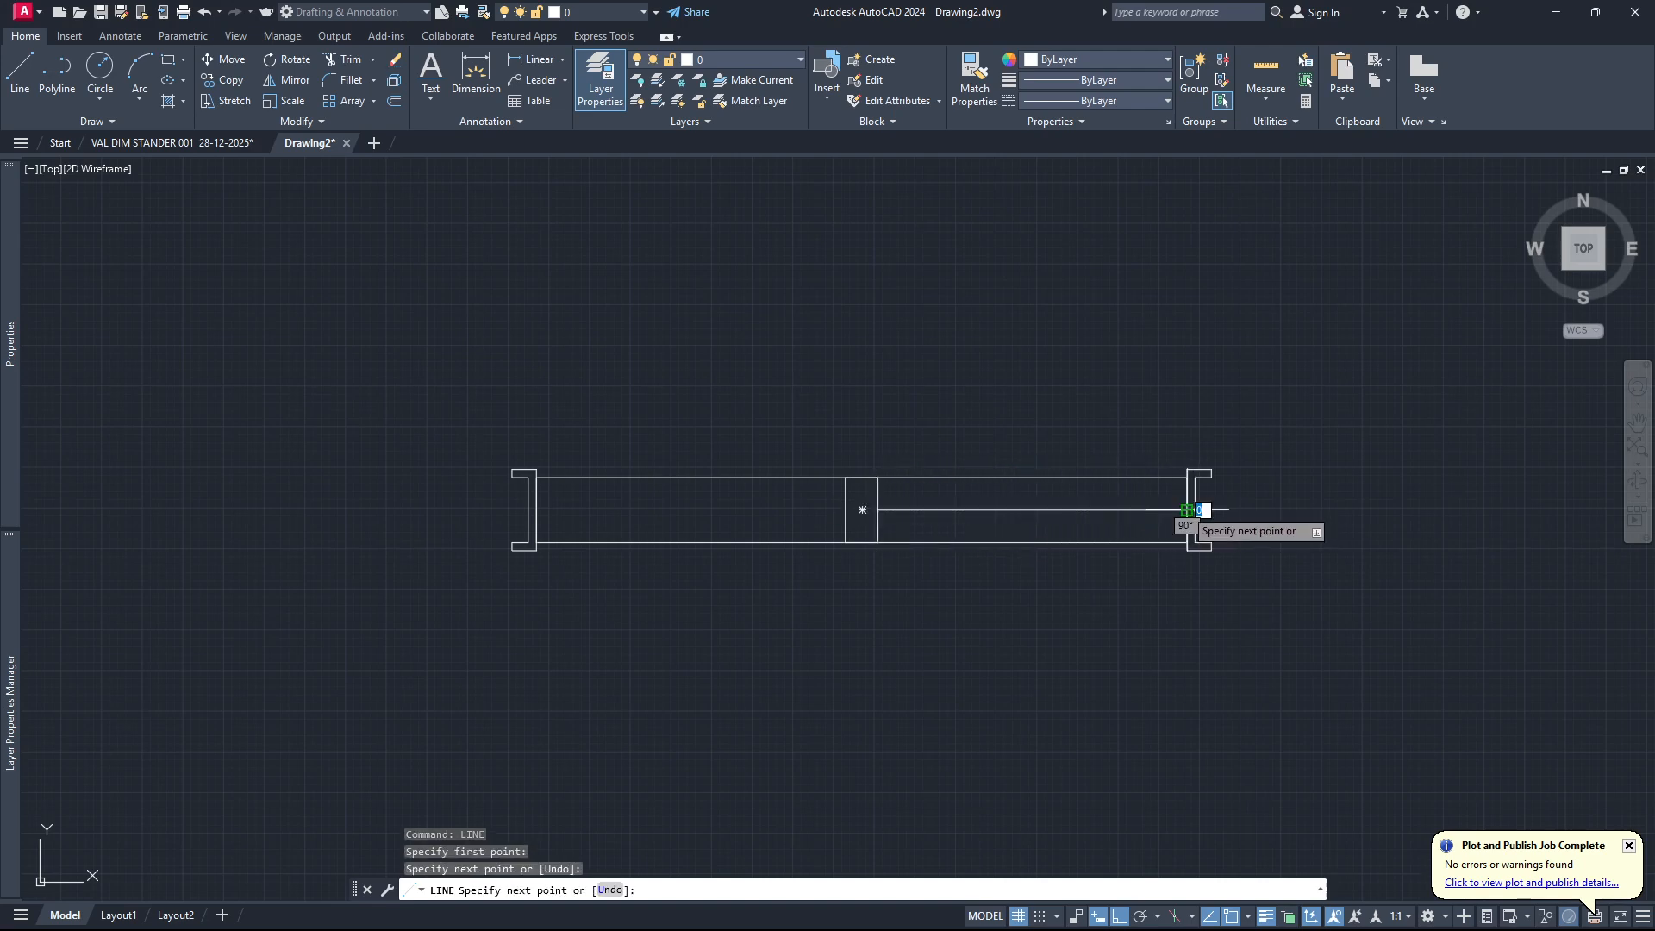
pyautogui.press('Escape')
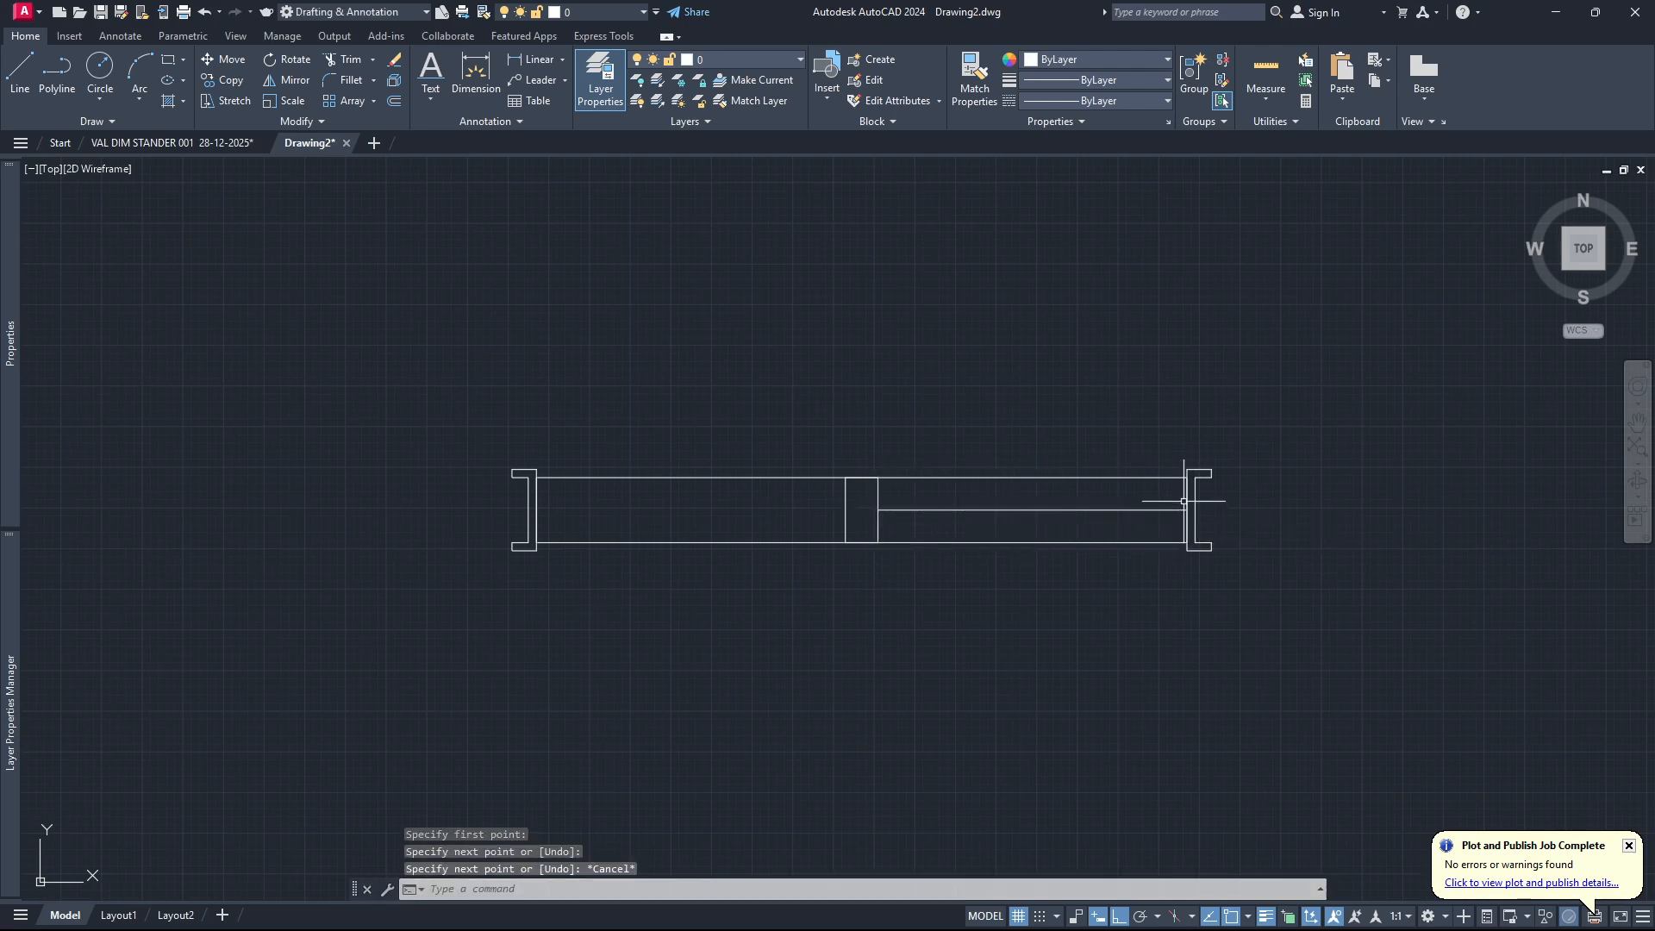
# With nothing selected, set the current lineweight to 0.30 mm and the current object colour to Cyan.
pyautogui.click(1166, 79)
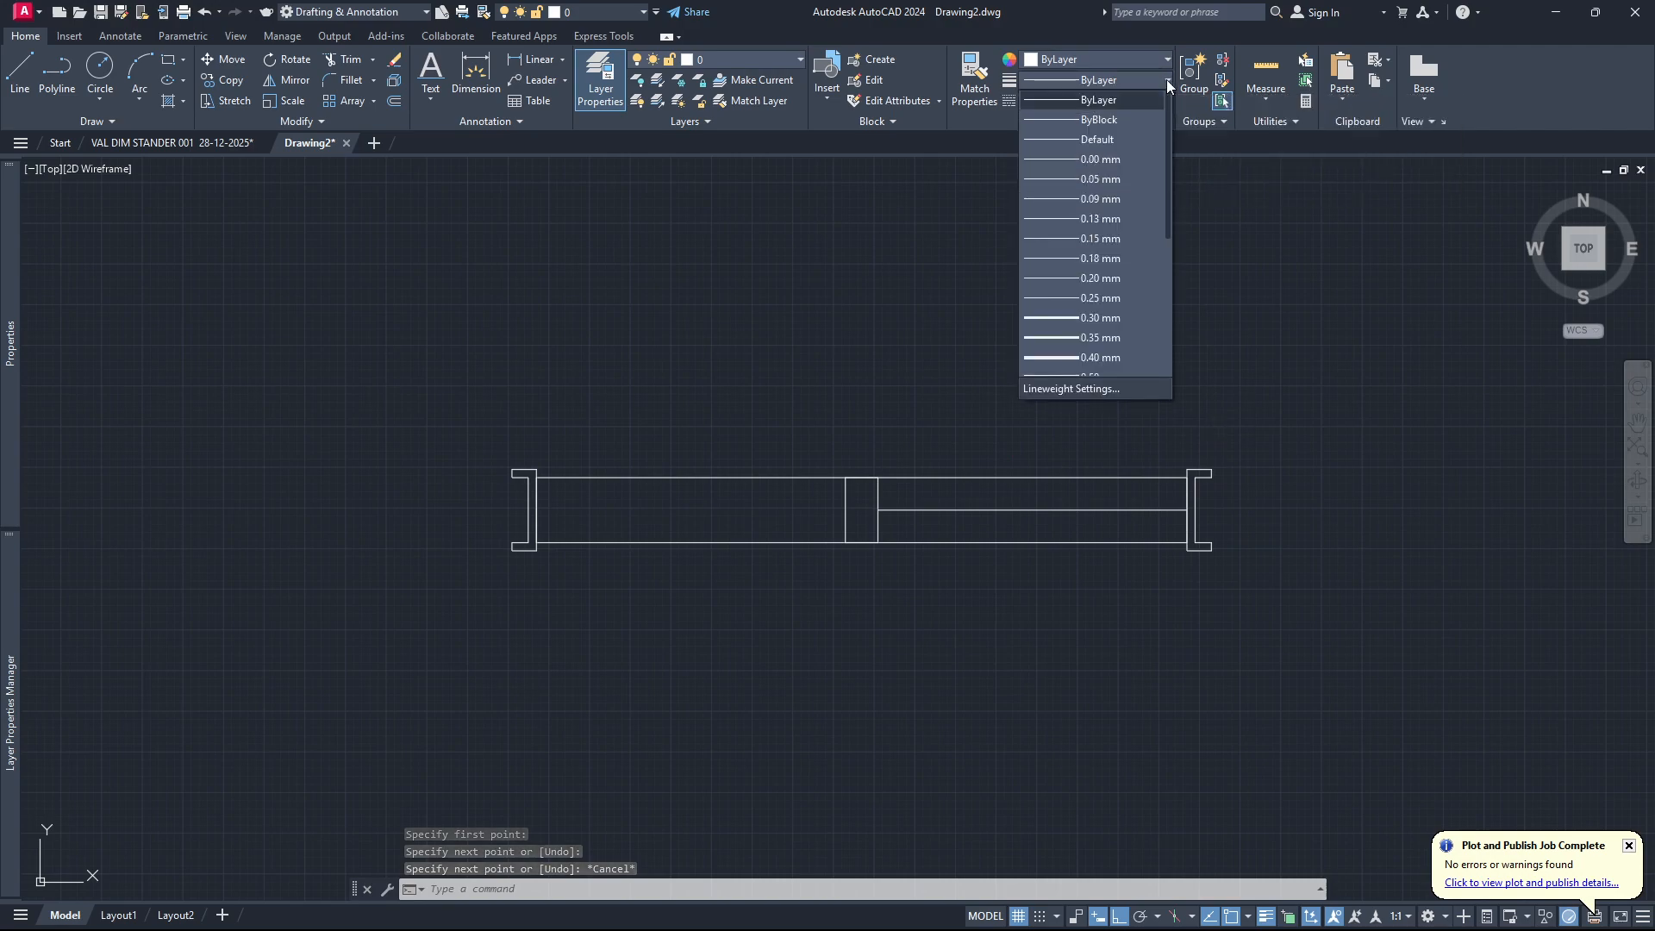
pyautogui.click(1120, 317)
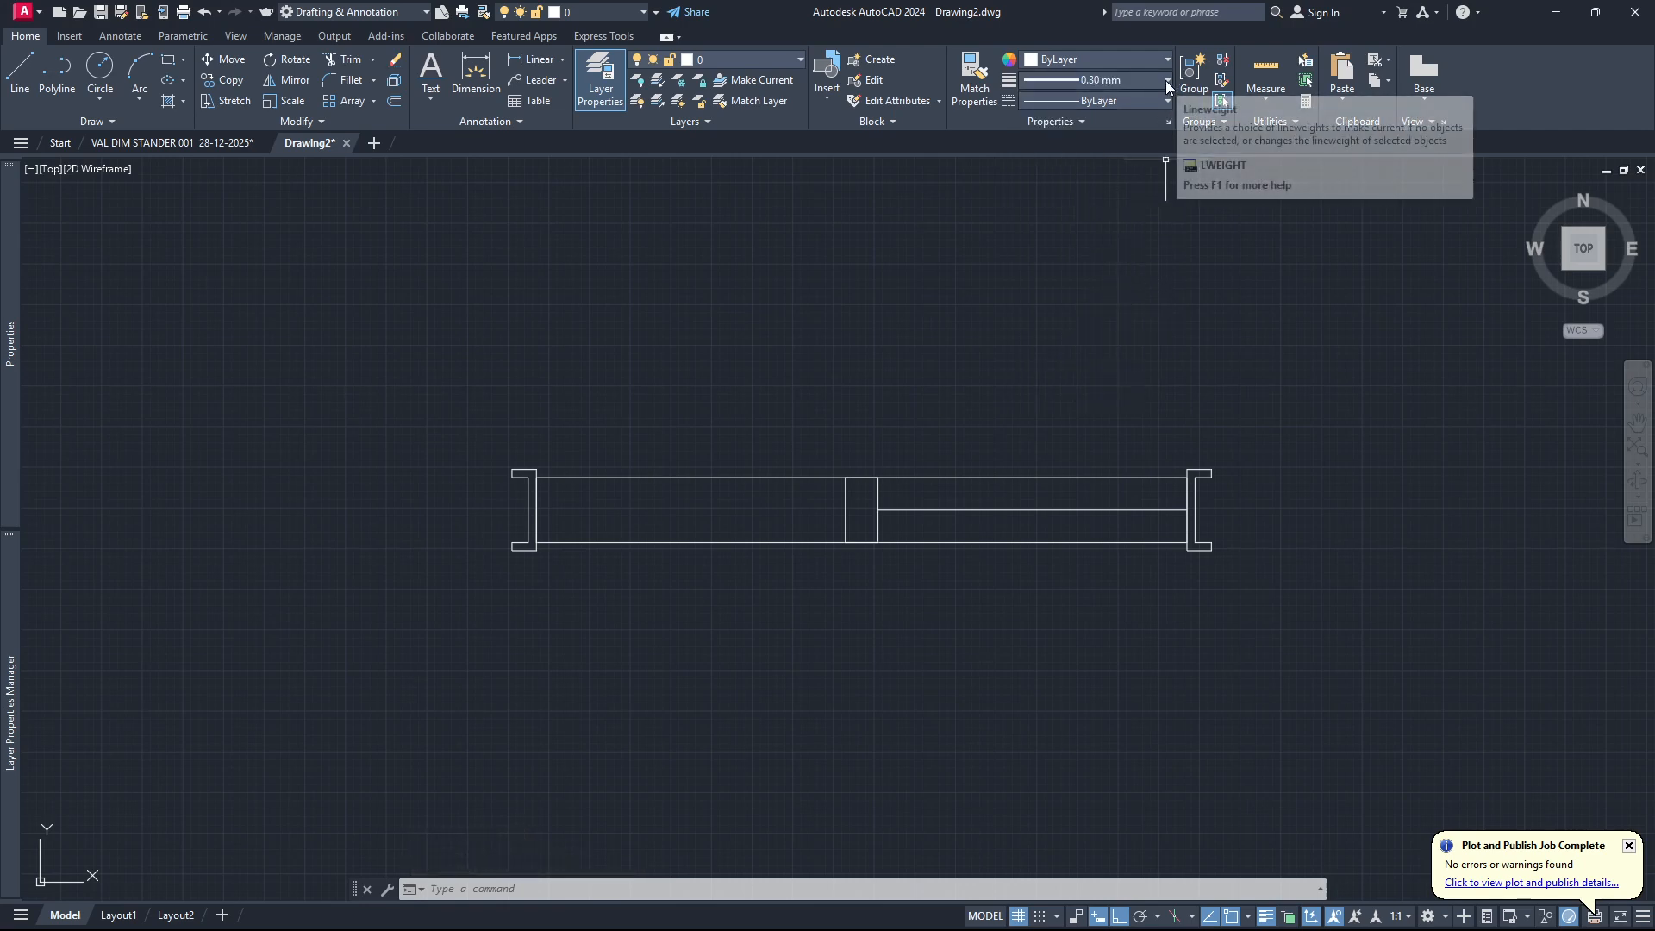
pyautogui.click(1167, 59)
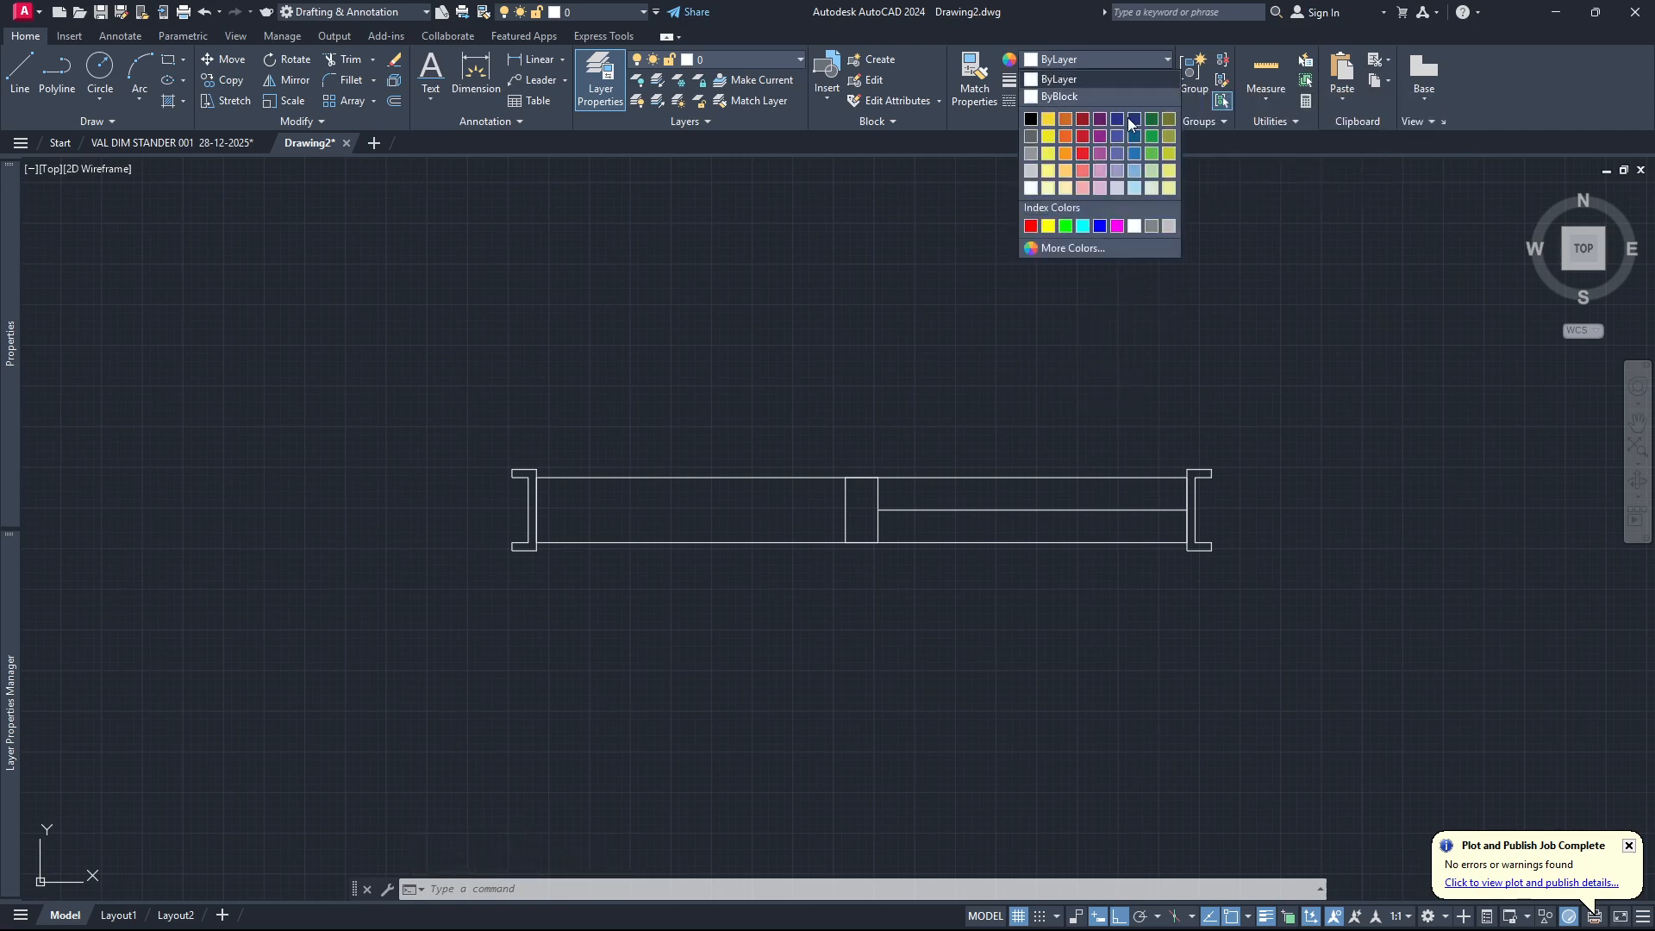
pyautogui.click(1084, 226)
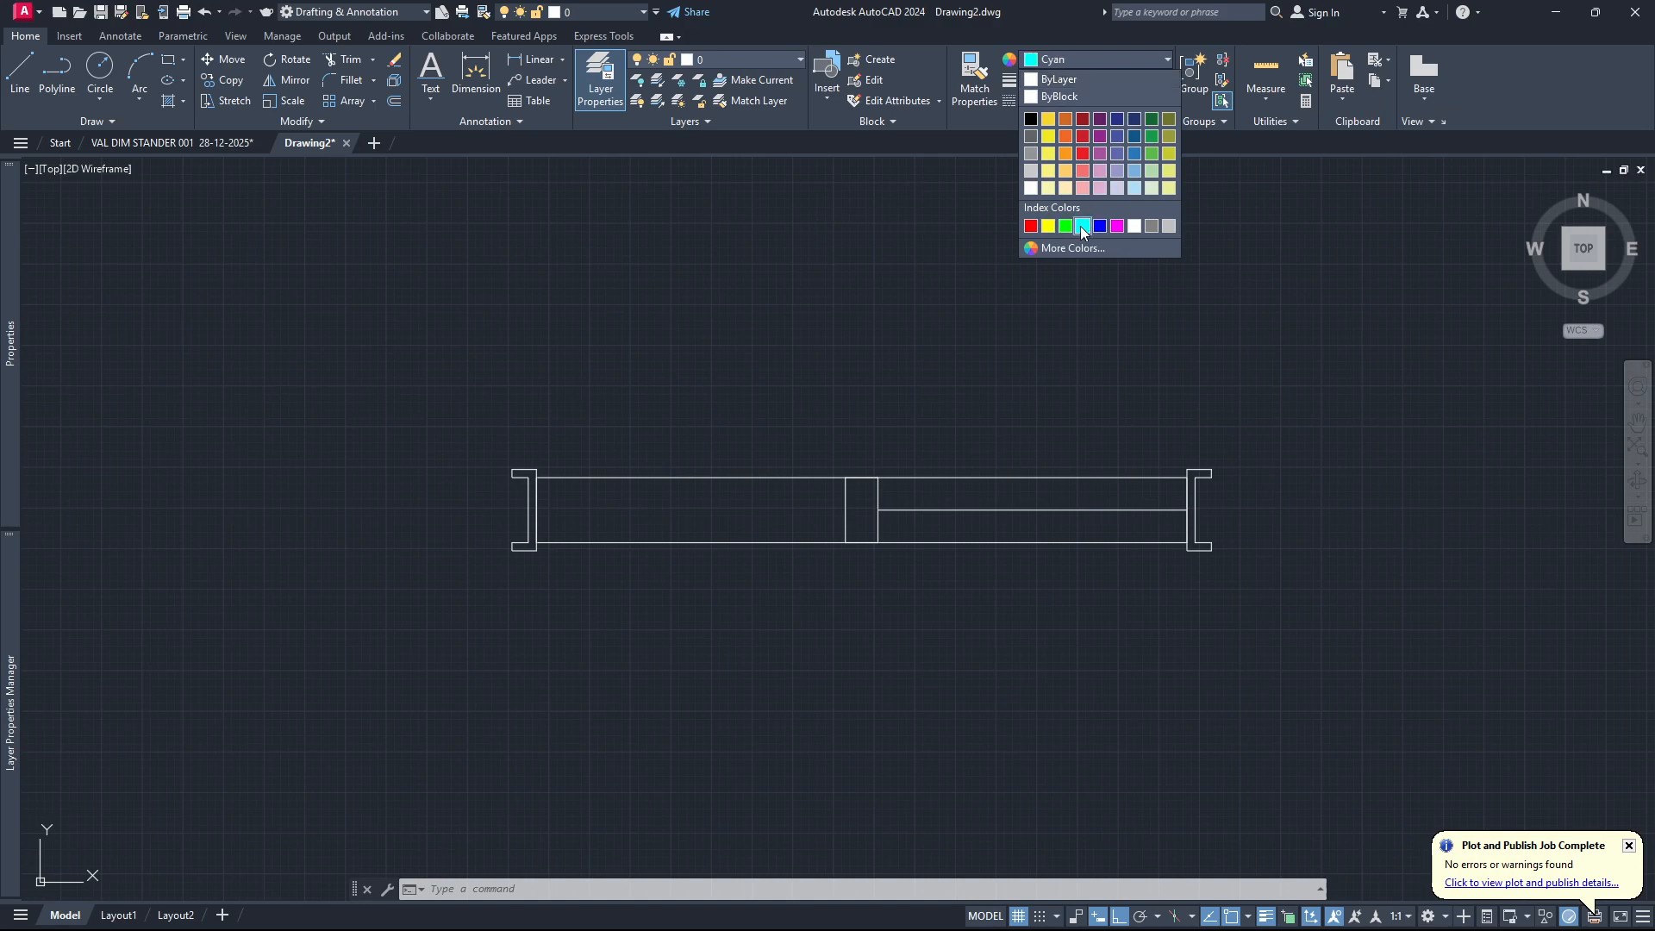
# Change the horizontal glass line beside the middle block to Cyan with a 0.30 mm lineweight.
pyautogui.click(1045, 511)
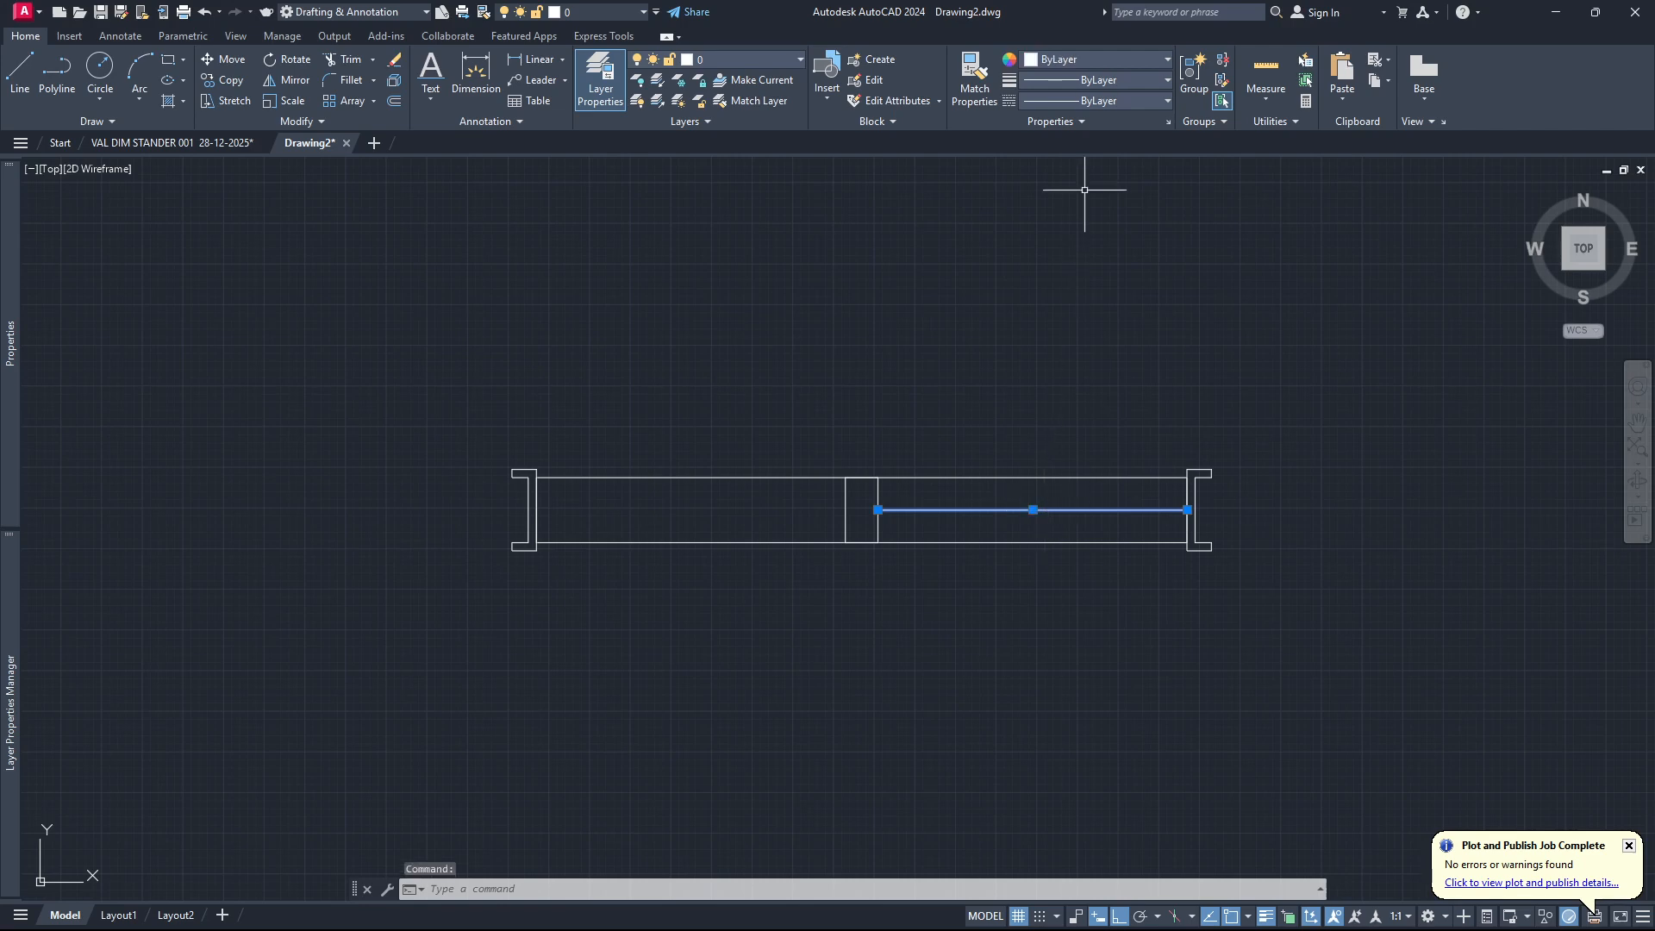
pyautogui.click(1166, 59)
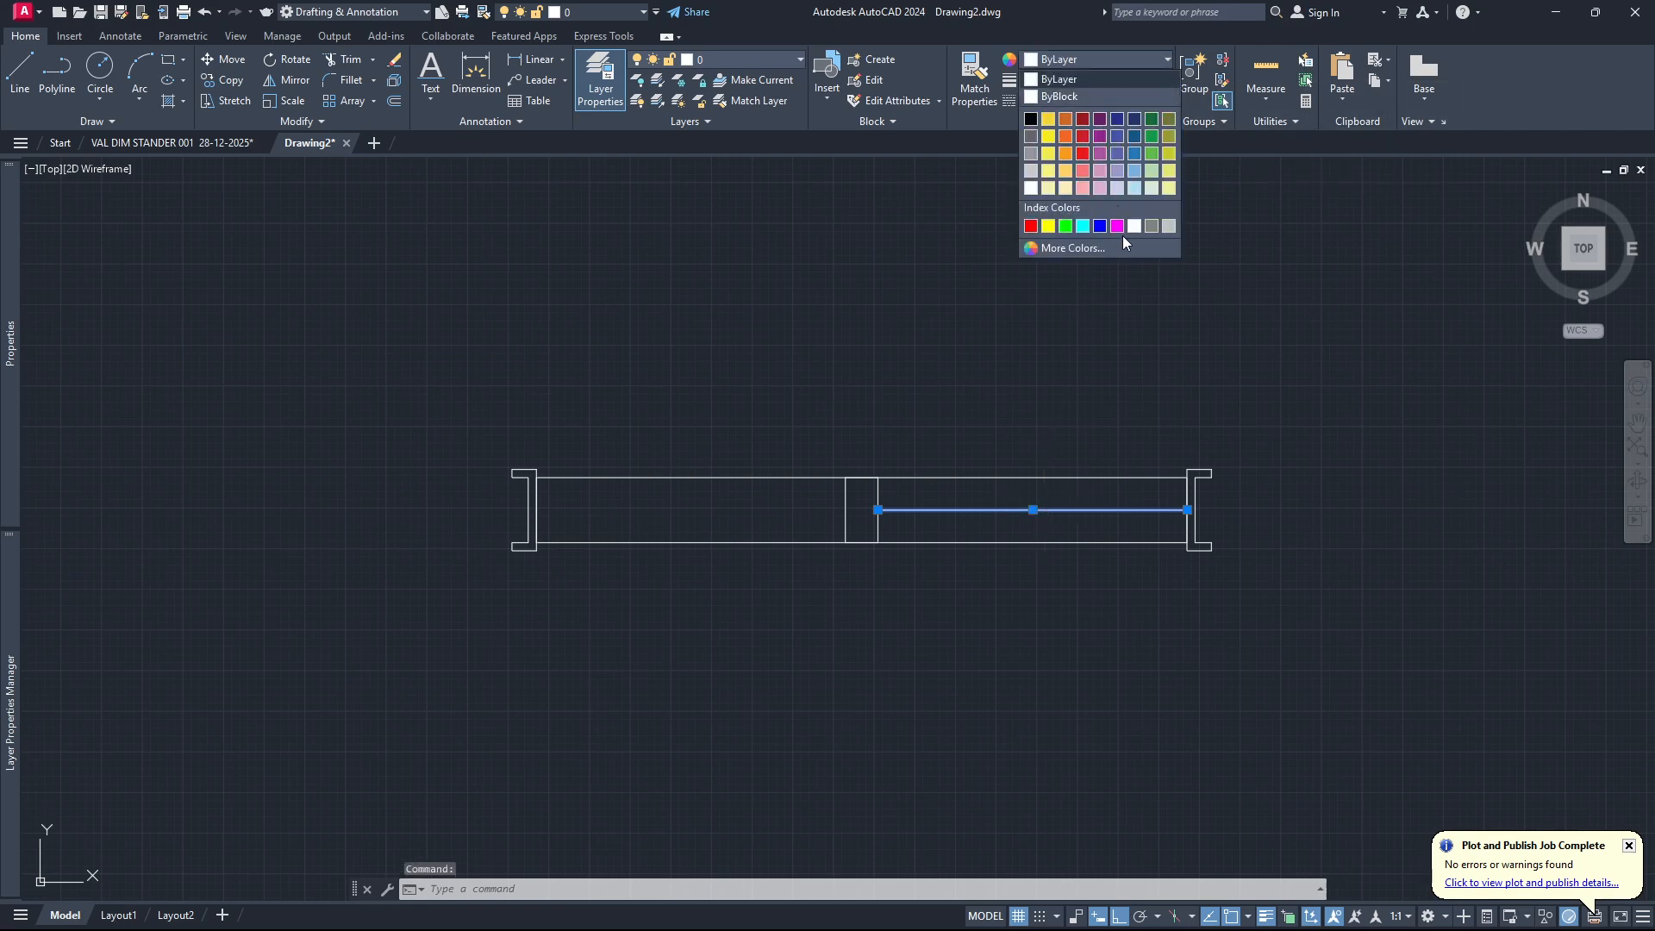
pyautogui.click(1083, 226)
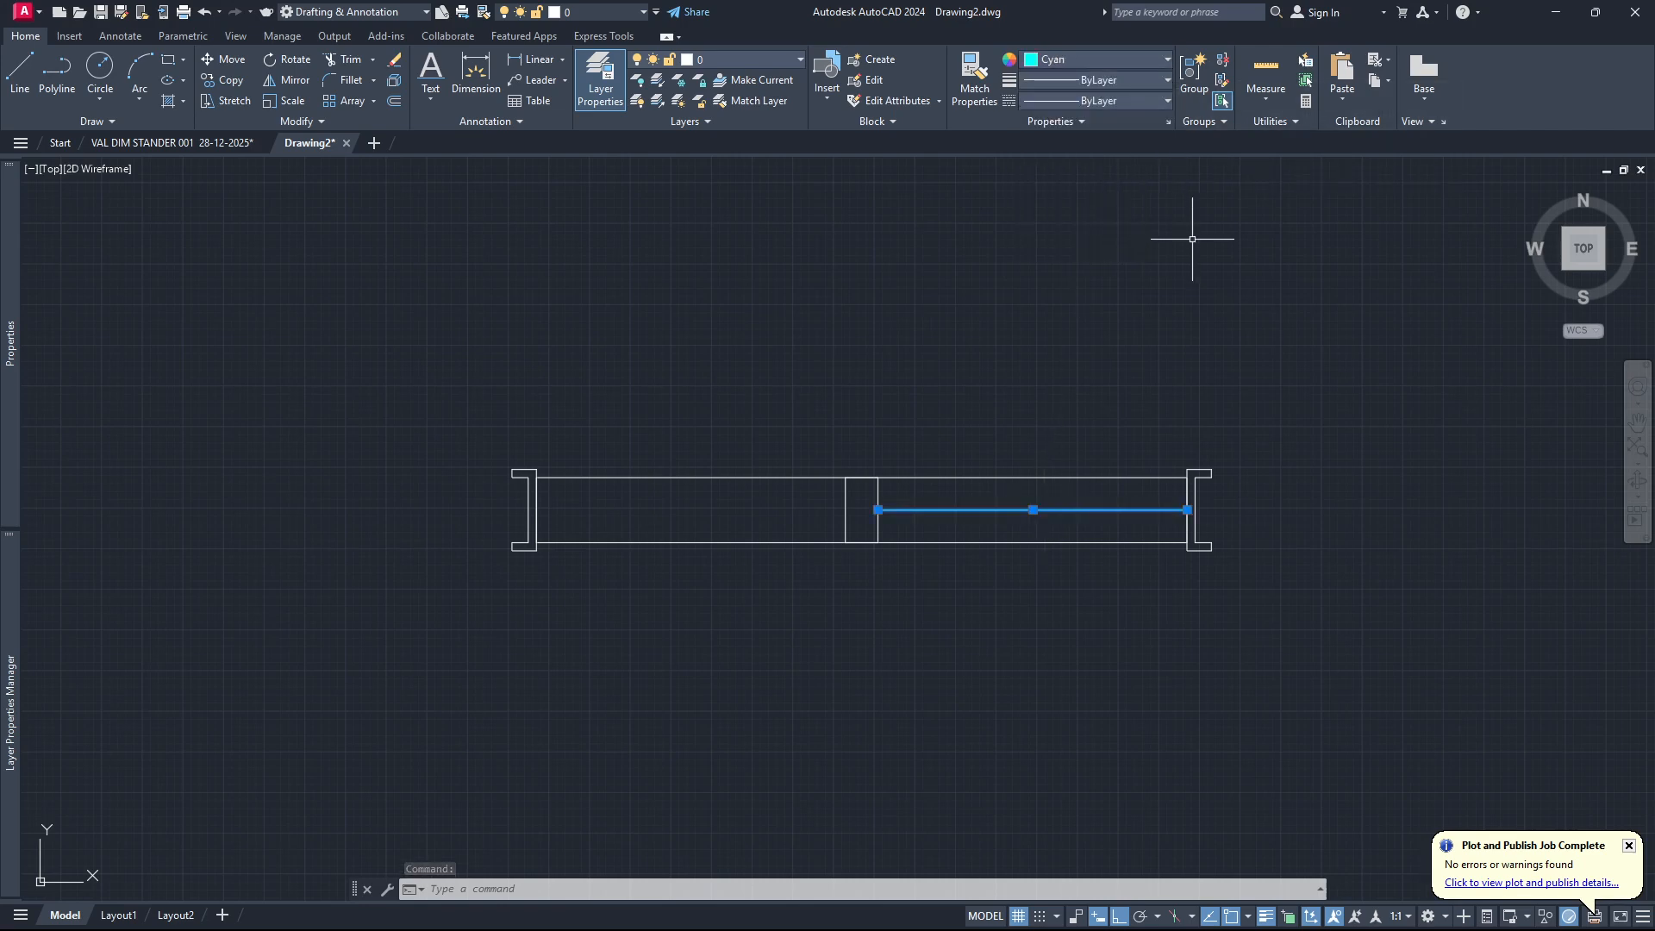
pyautogui.click(1167, 79)
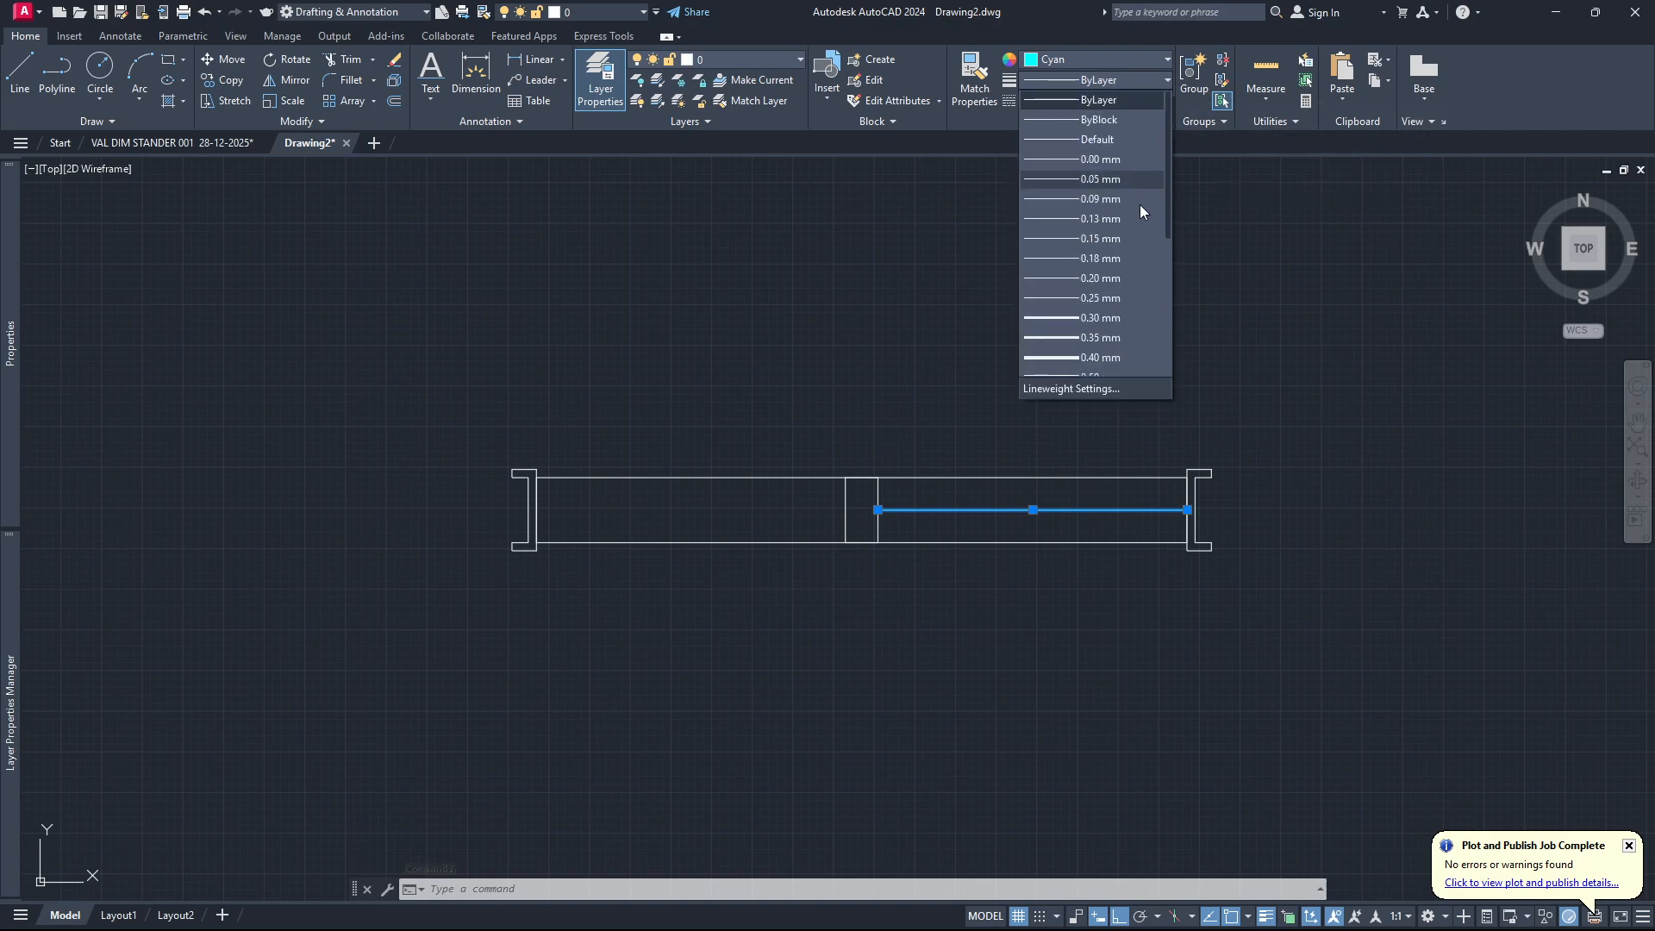
pyautogui.click(1131, 315)
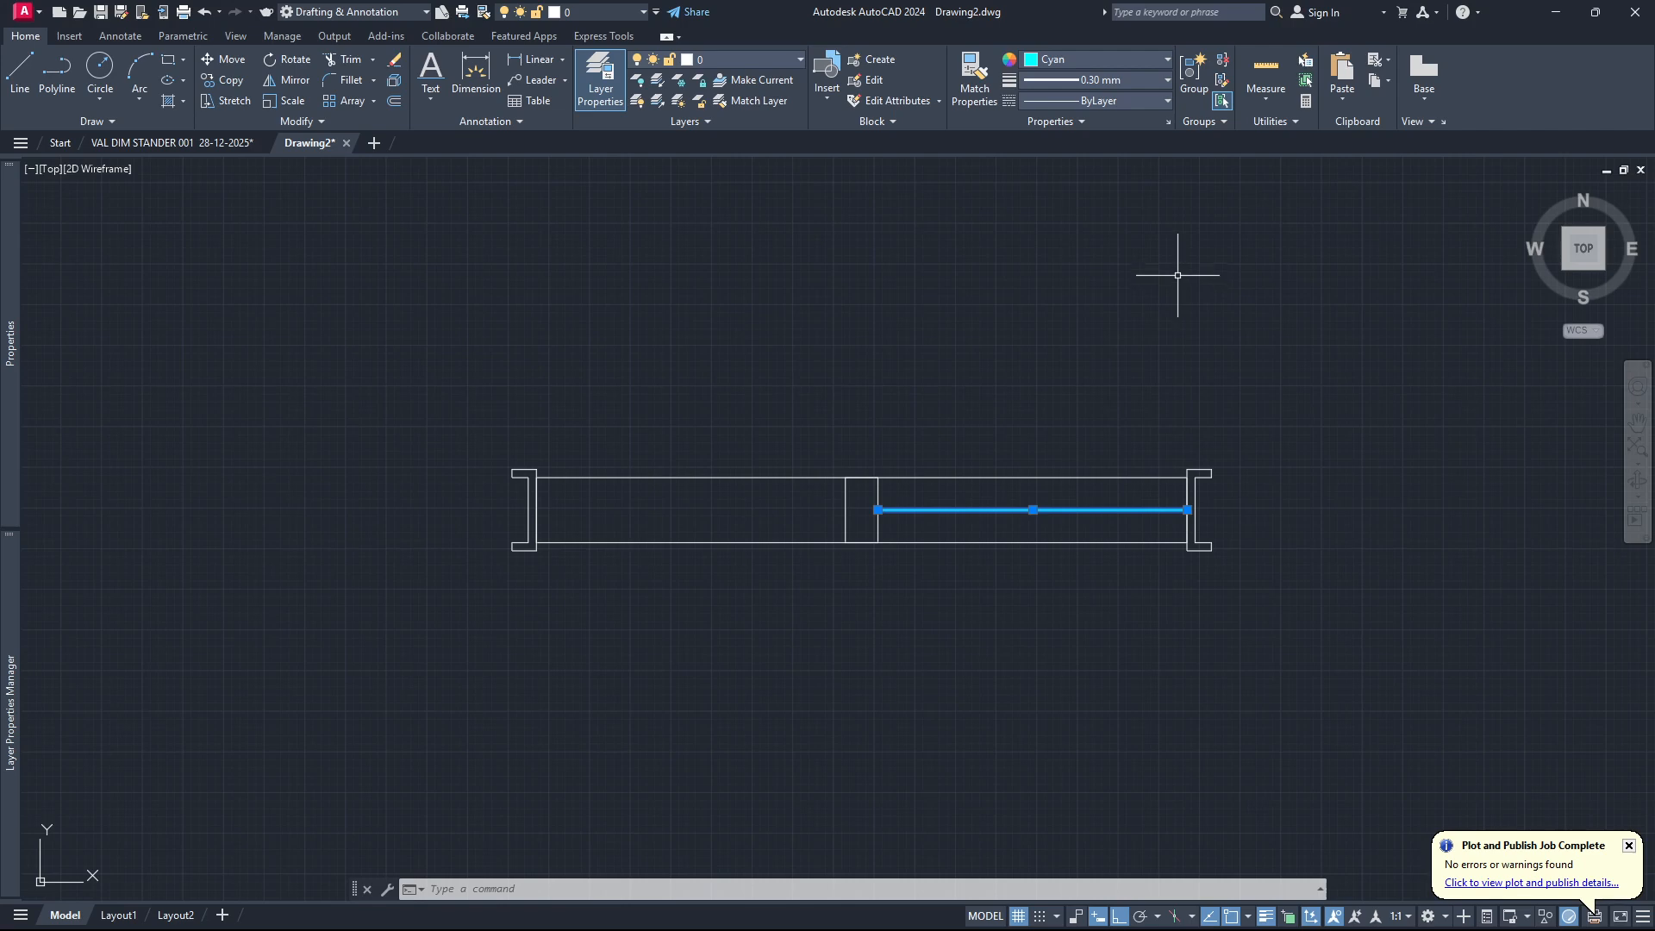
pyautogui.press('Escape')
# Offset the cyan glass line 2.5 to both sides and erase the original centre line.
pyautogui.scroll(3, 1005, 500)
pyautogui.scroll(-1, 900, 525)
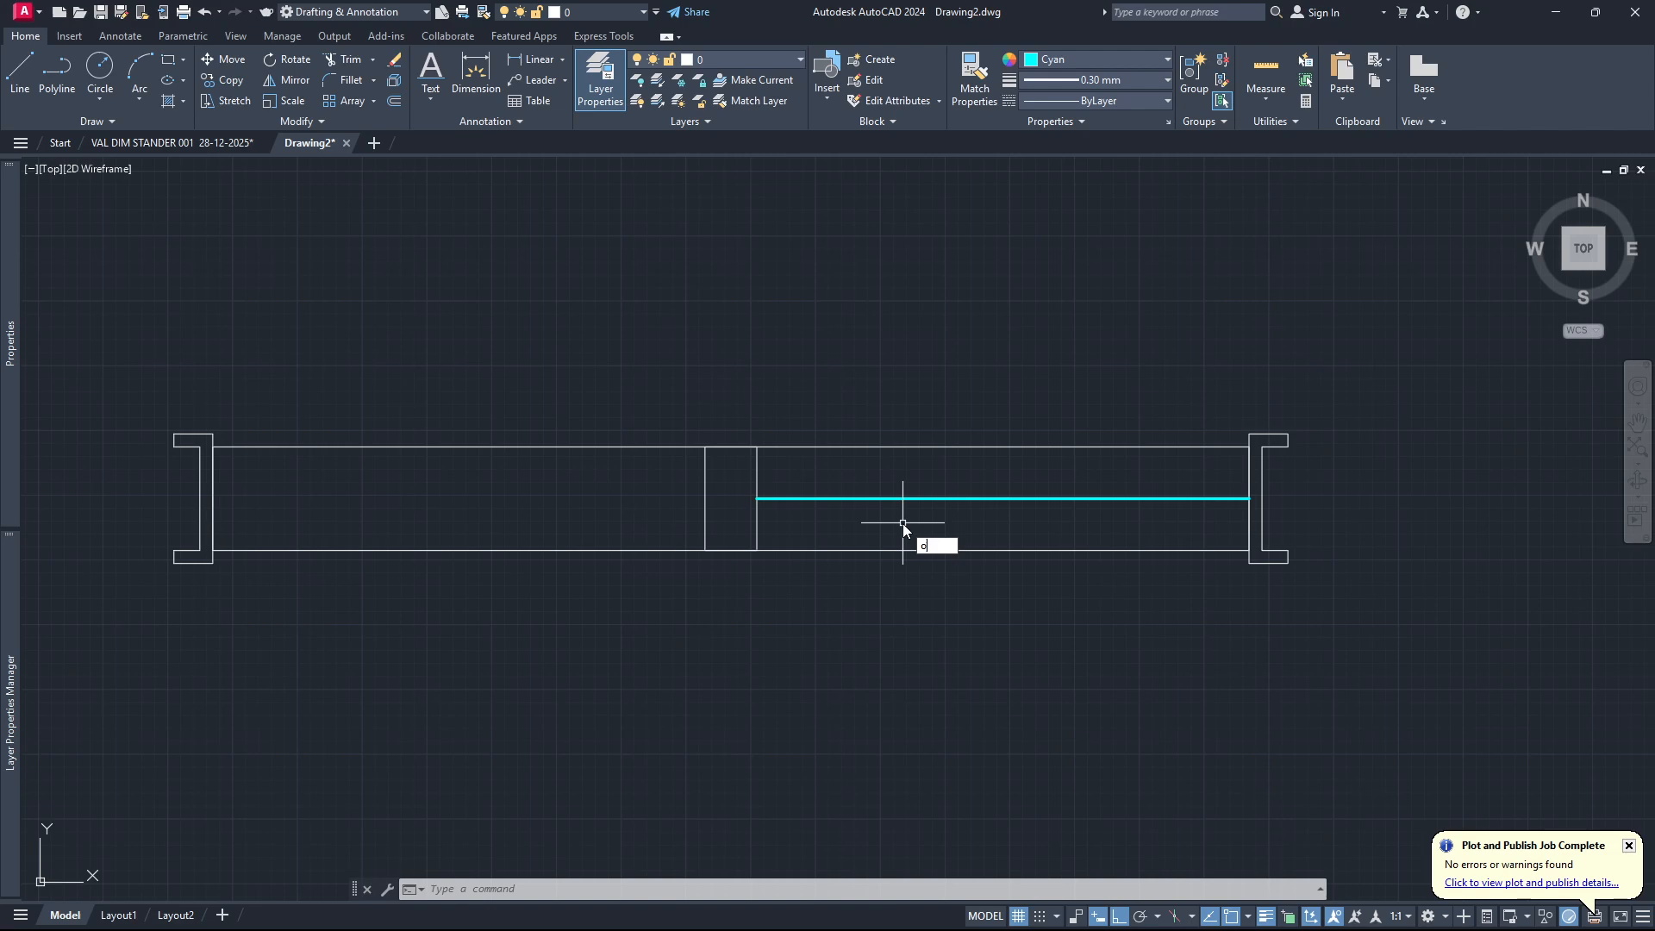
pyautogui.press('Return')
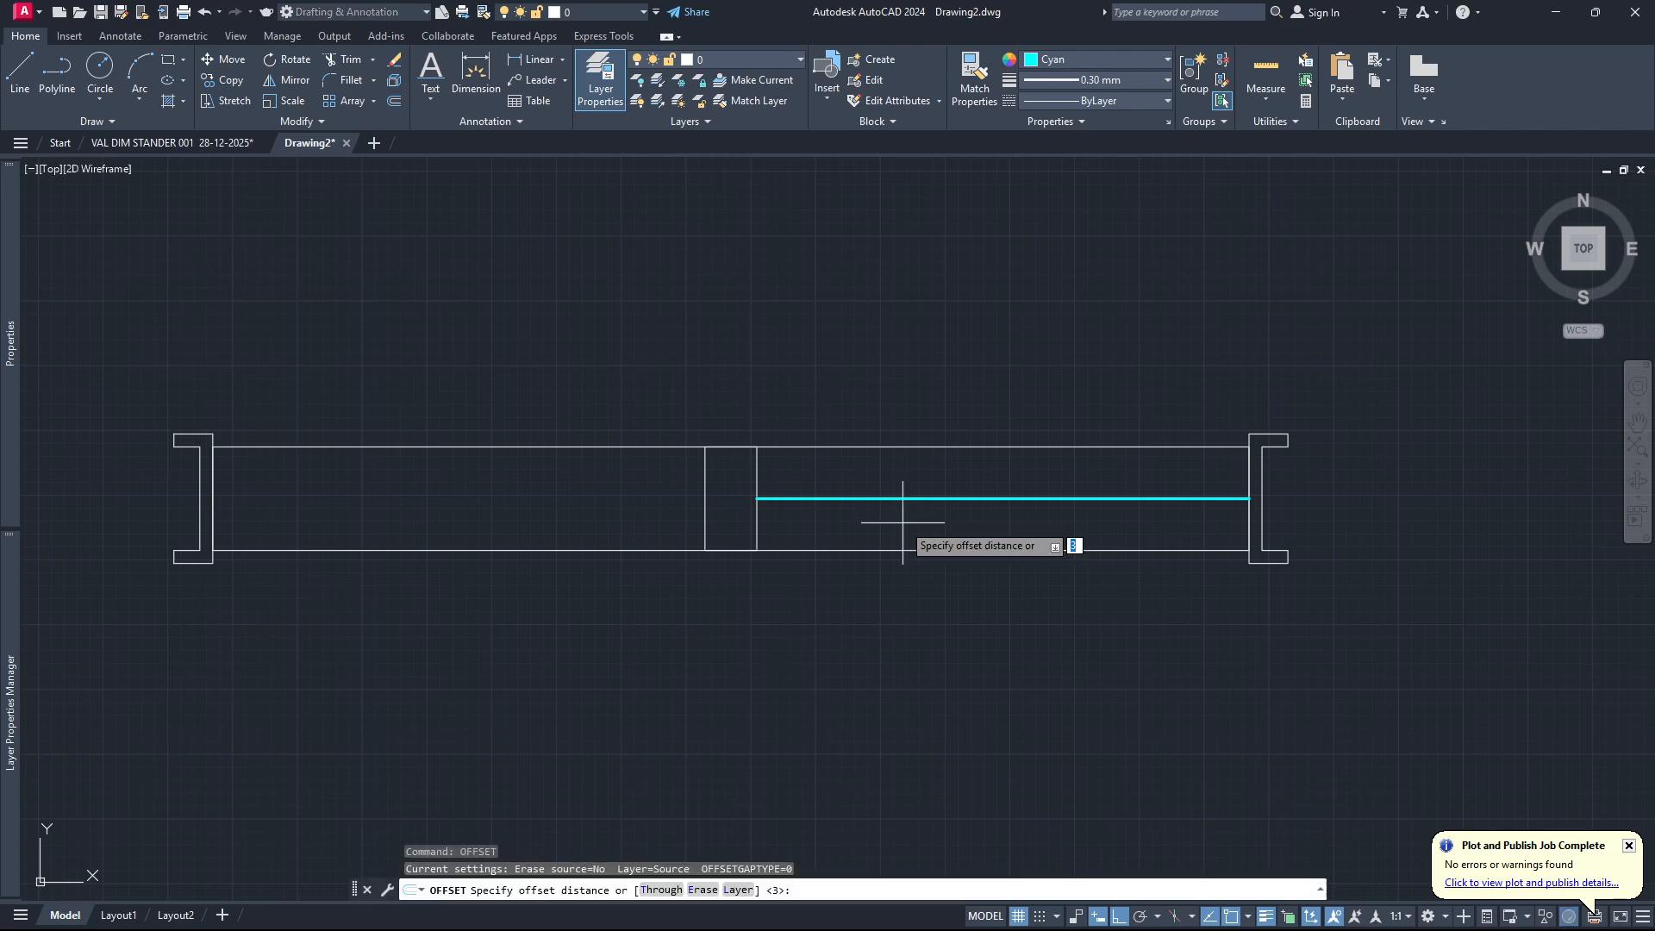
pyautogui.write('2.5')
pyautogui.press('Return')
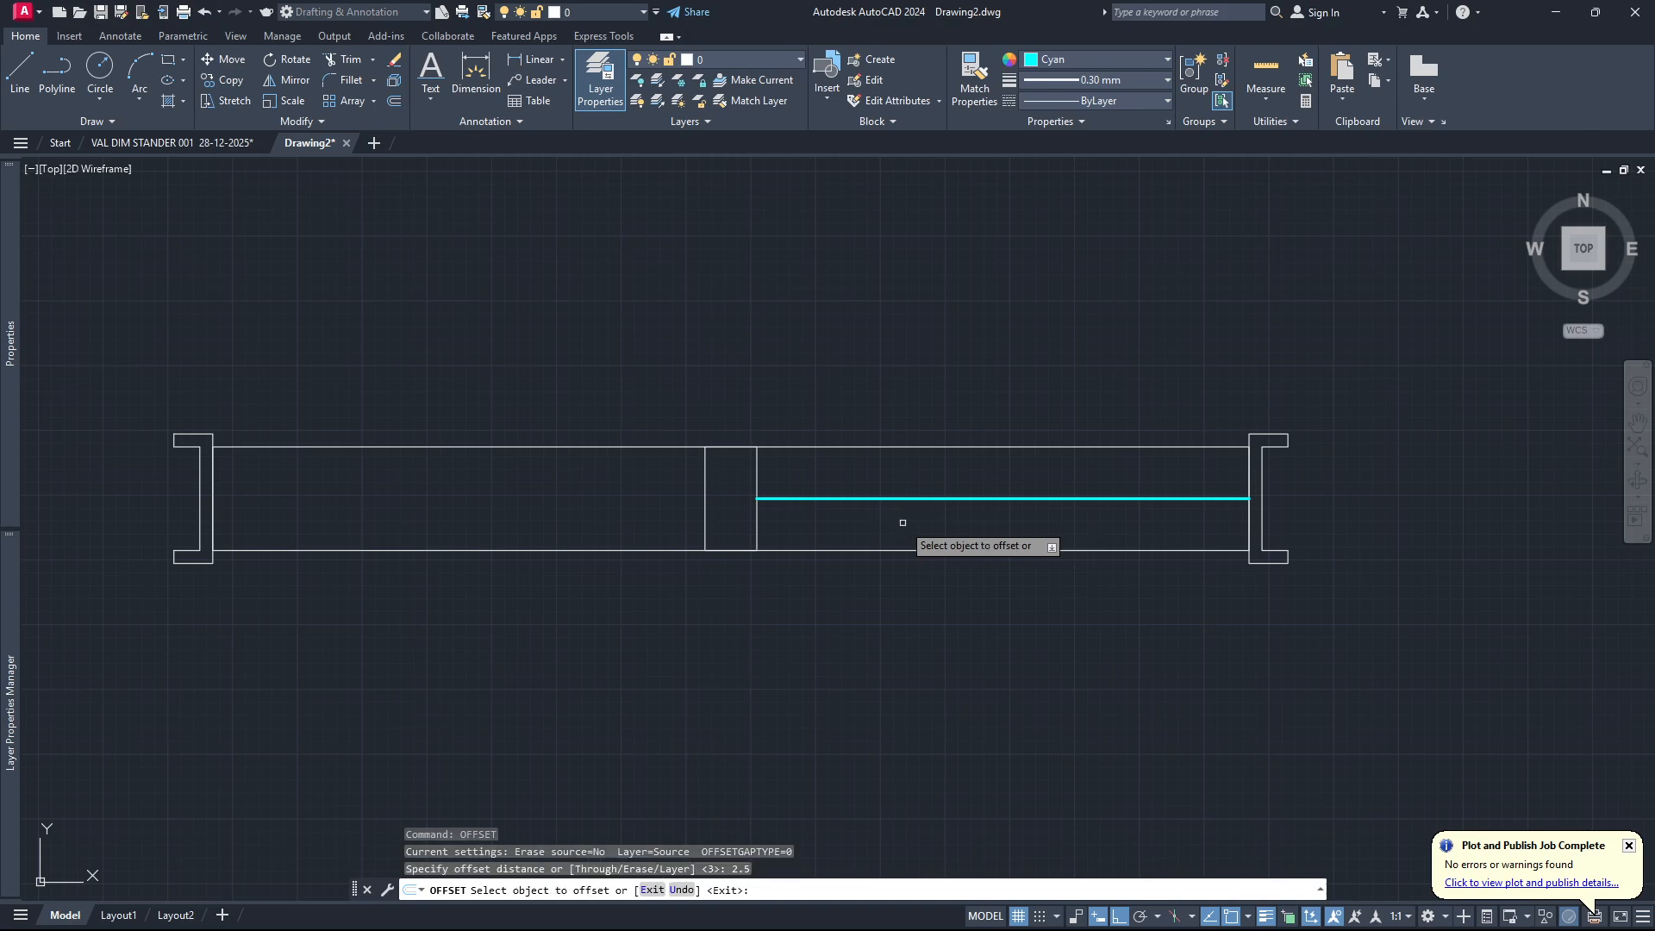
pyautogui.click(968, 498)
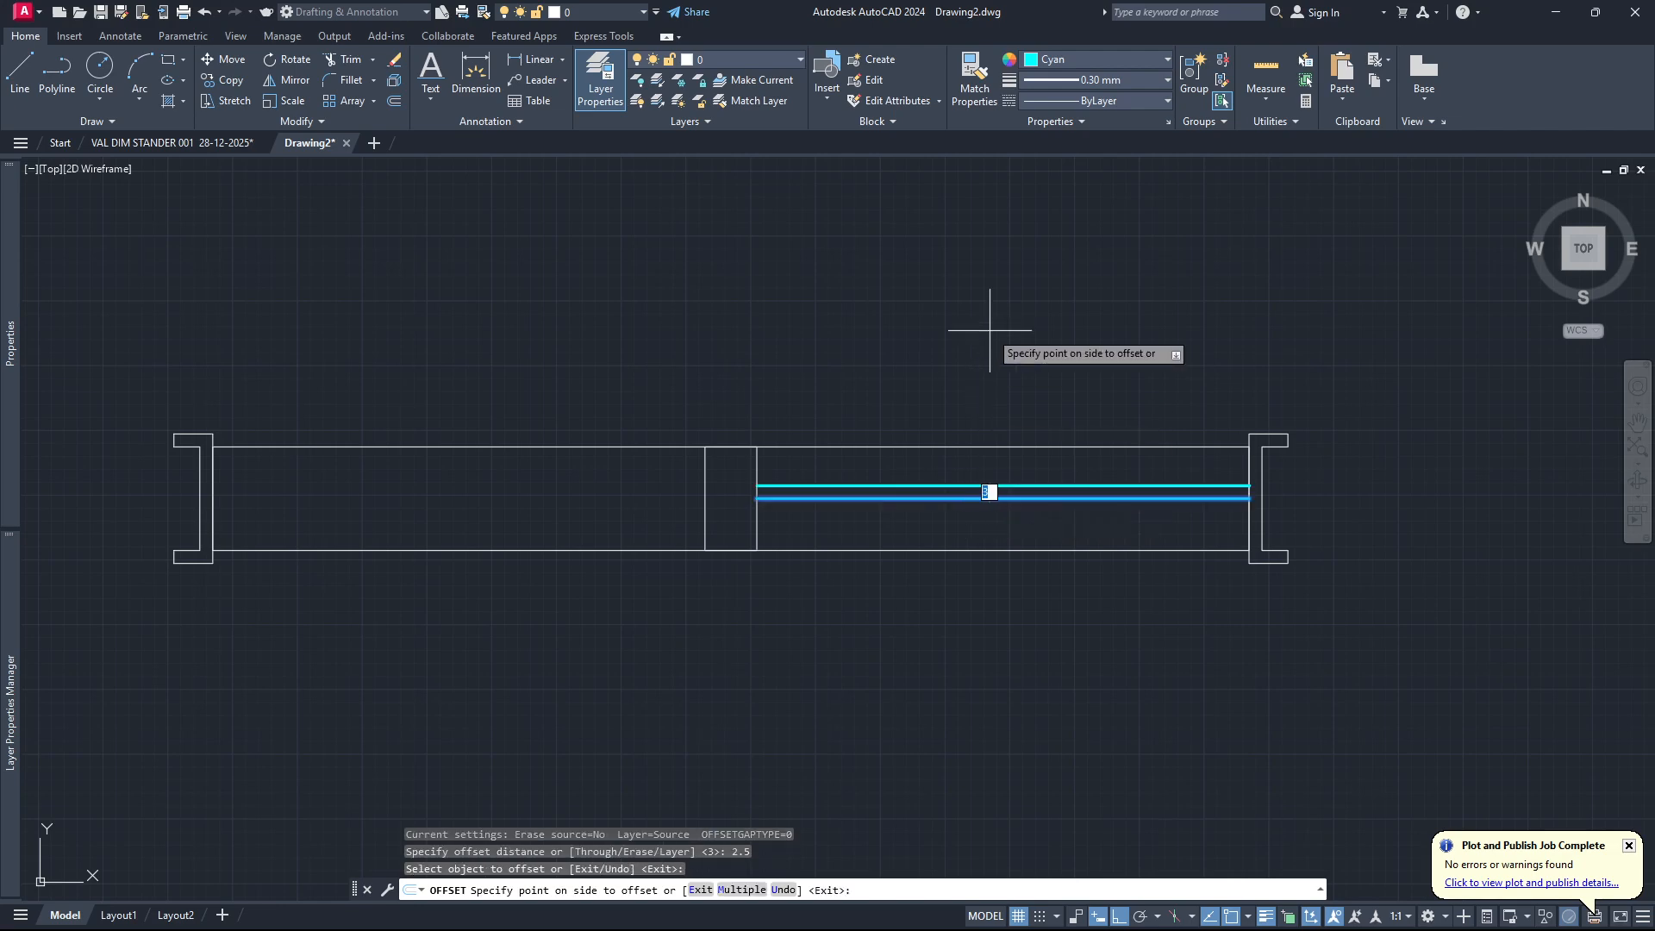
pyautogui.click(914, 522)
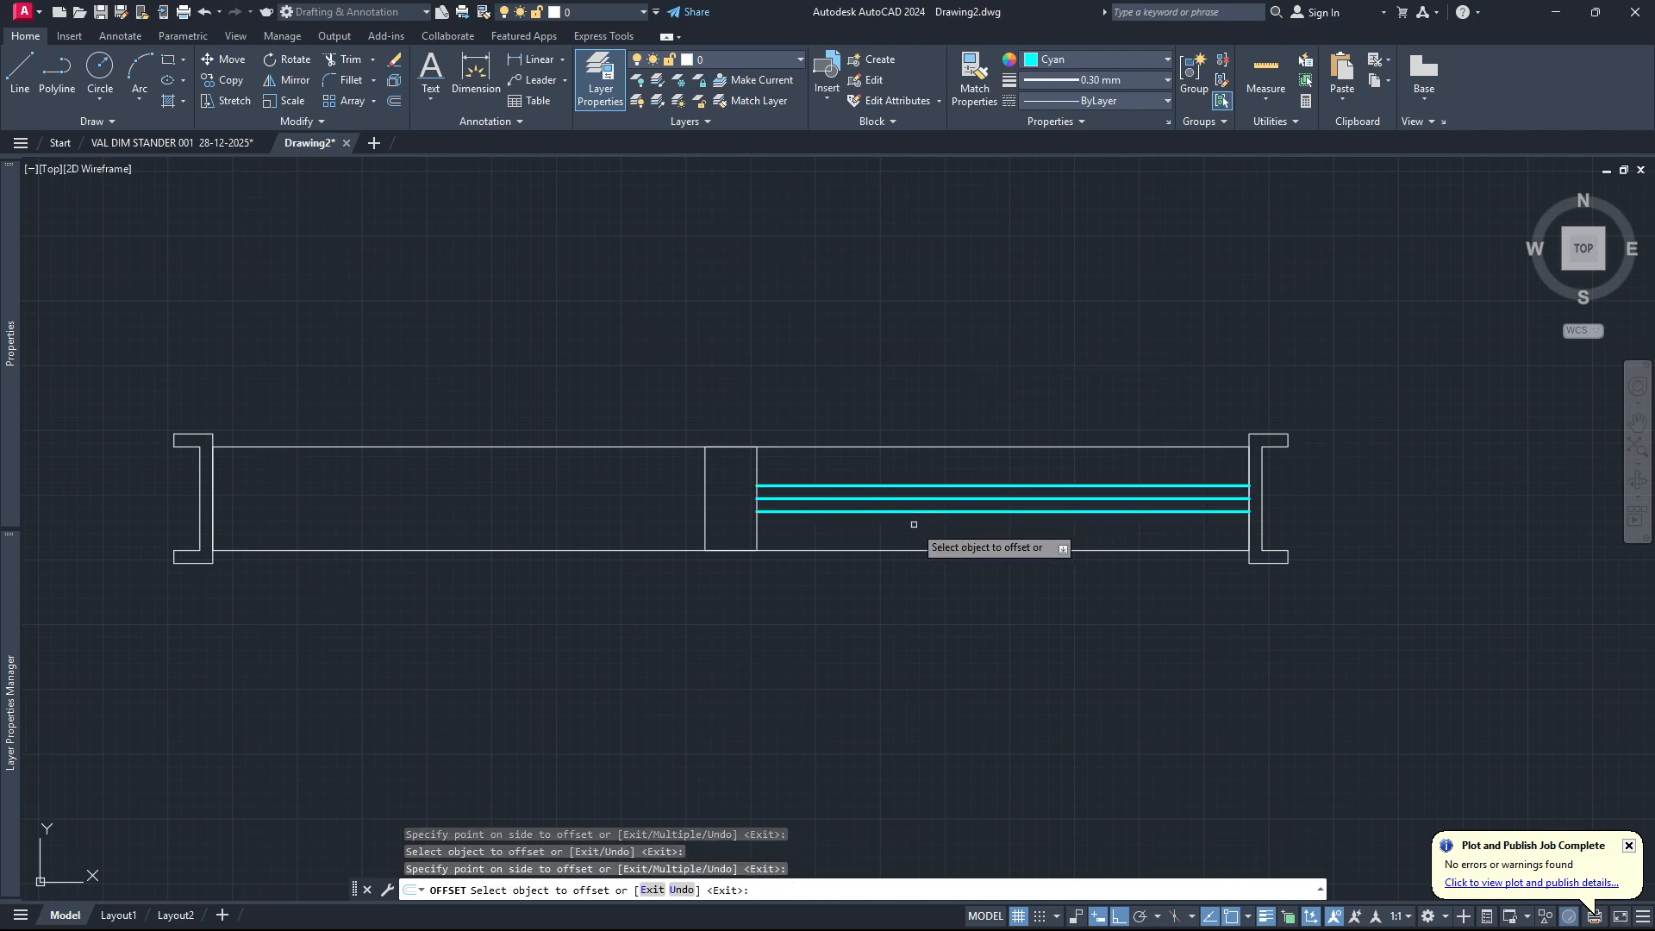
pyautogui.press('Escape')
pyautogui.click(929, 500)
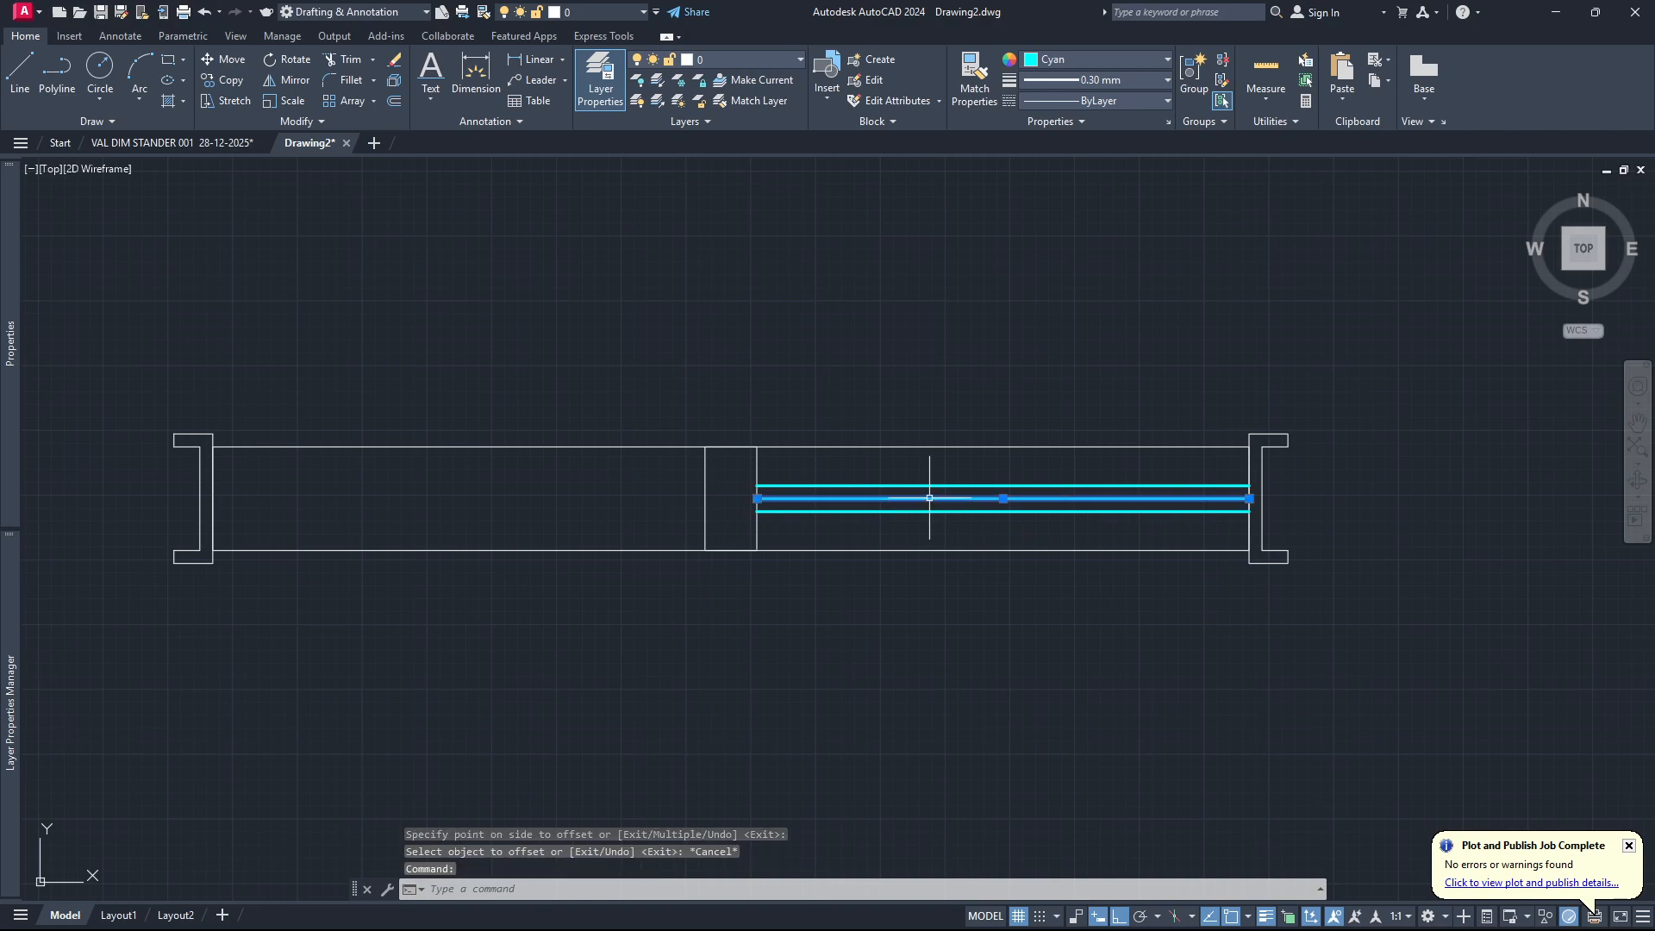
pyautogui.press('Delete')
# Mirror the two cyan glass lines about the vertical centre line of the middle block, keeping the source objects.
pyautogui.click(917, 492)
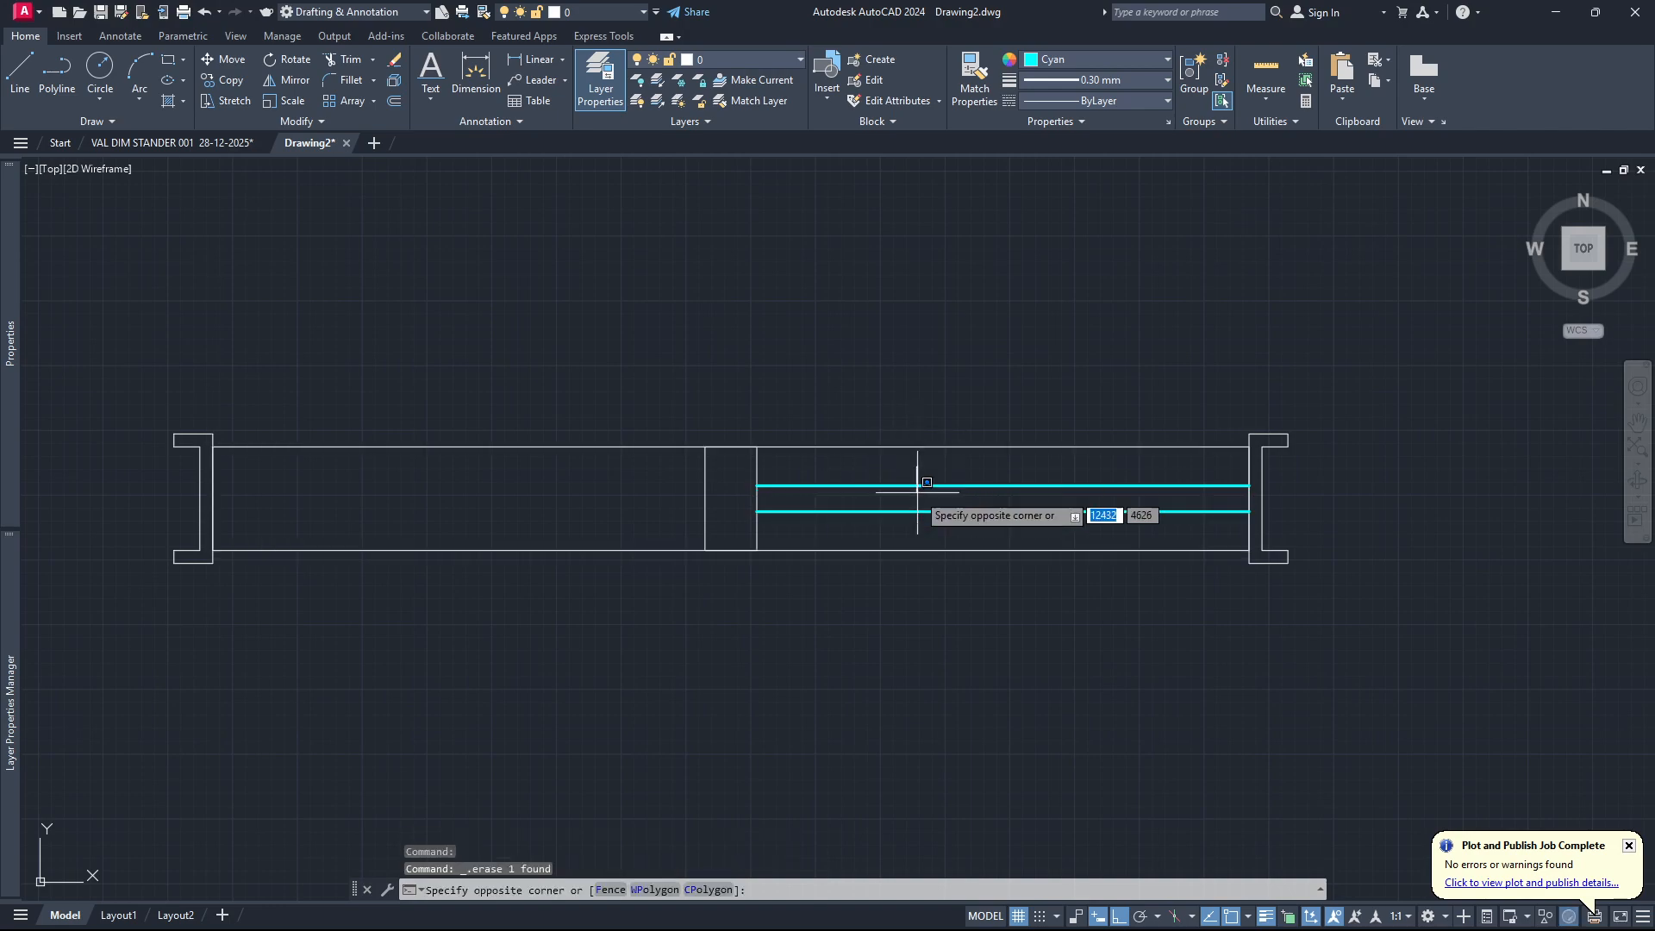
pyautogui.click(897, 517)
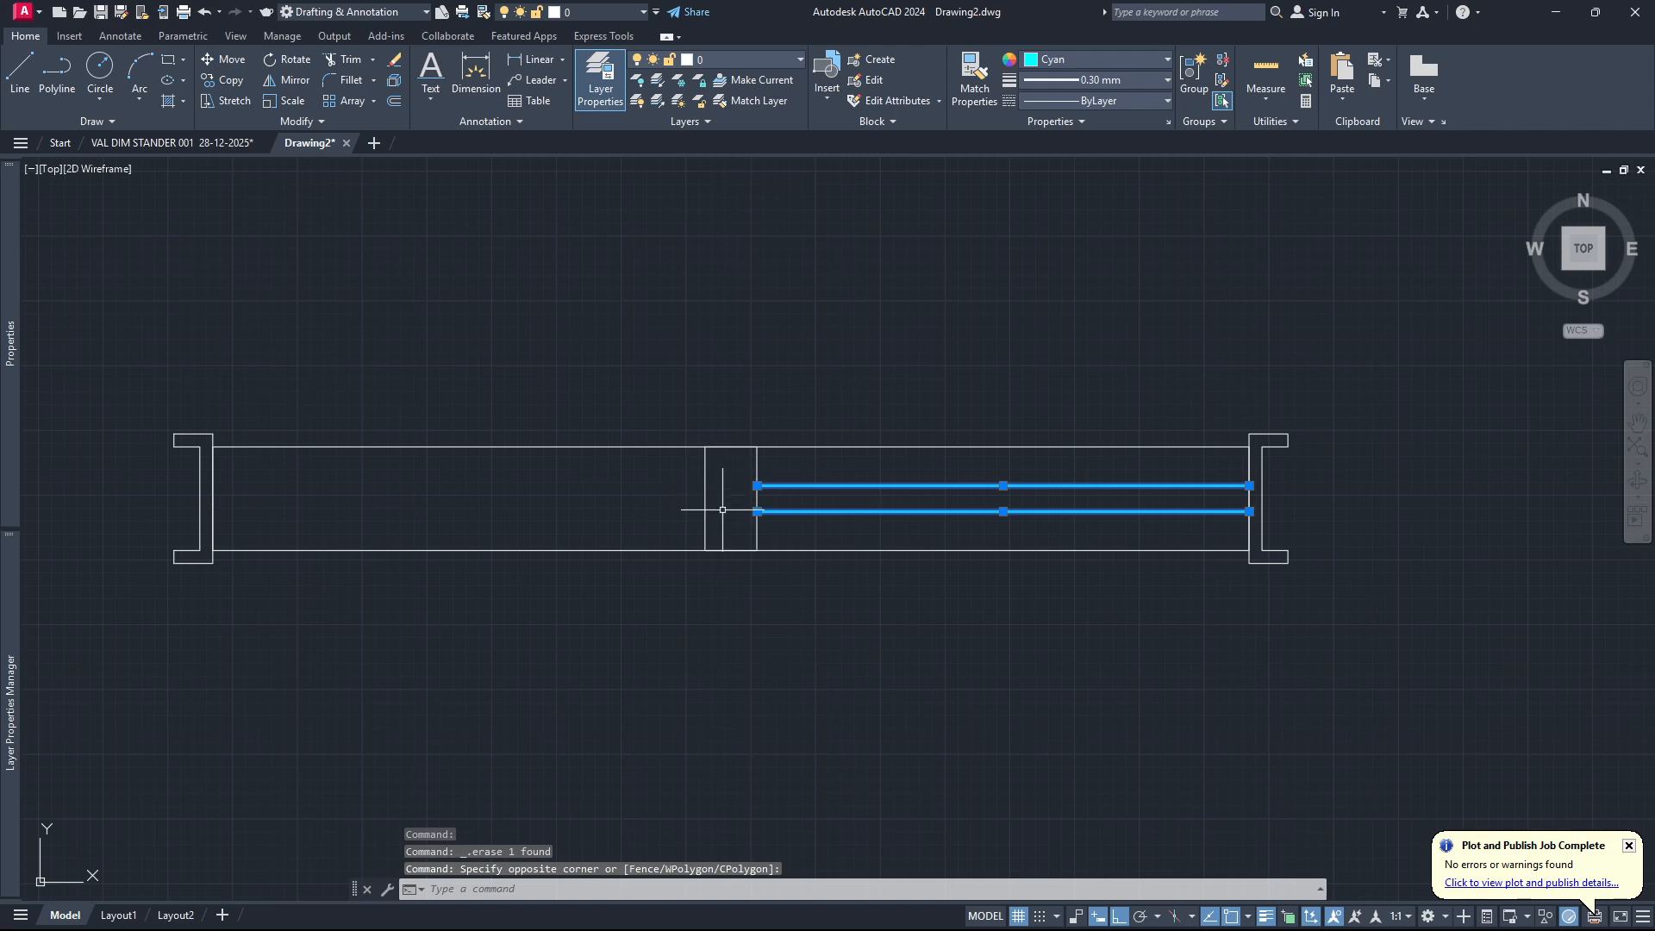
pyautogui.write('mi')
pyautogui.press('Return')
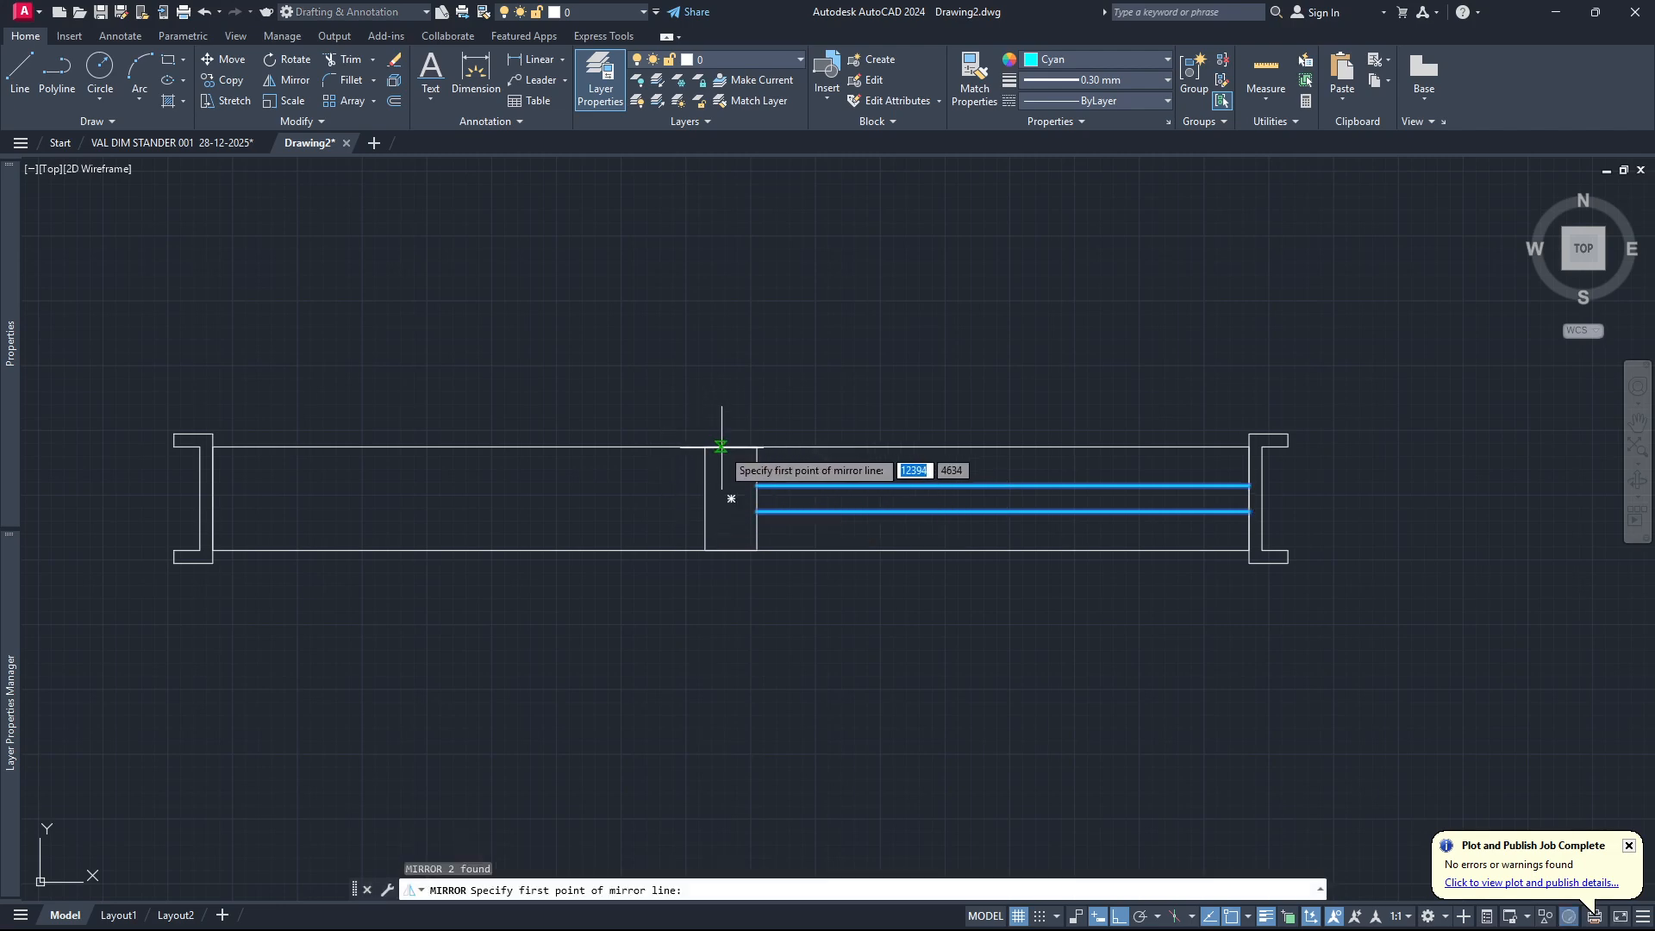
pyautogui.click(731, 499)
pyautogui.click(733, 551)
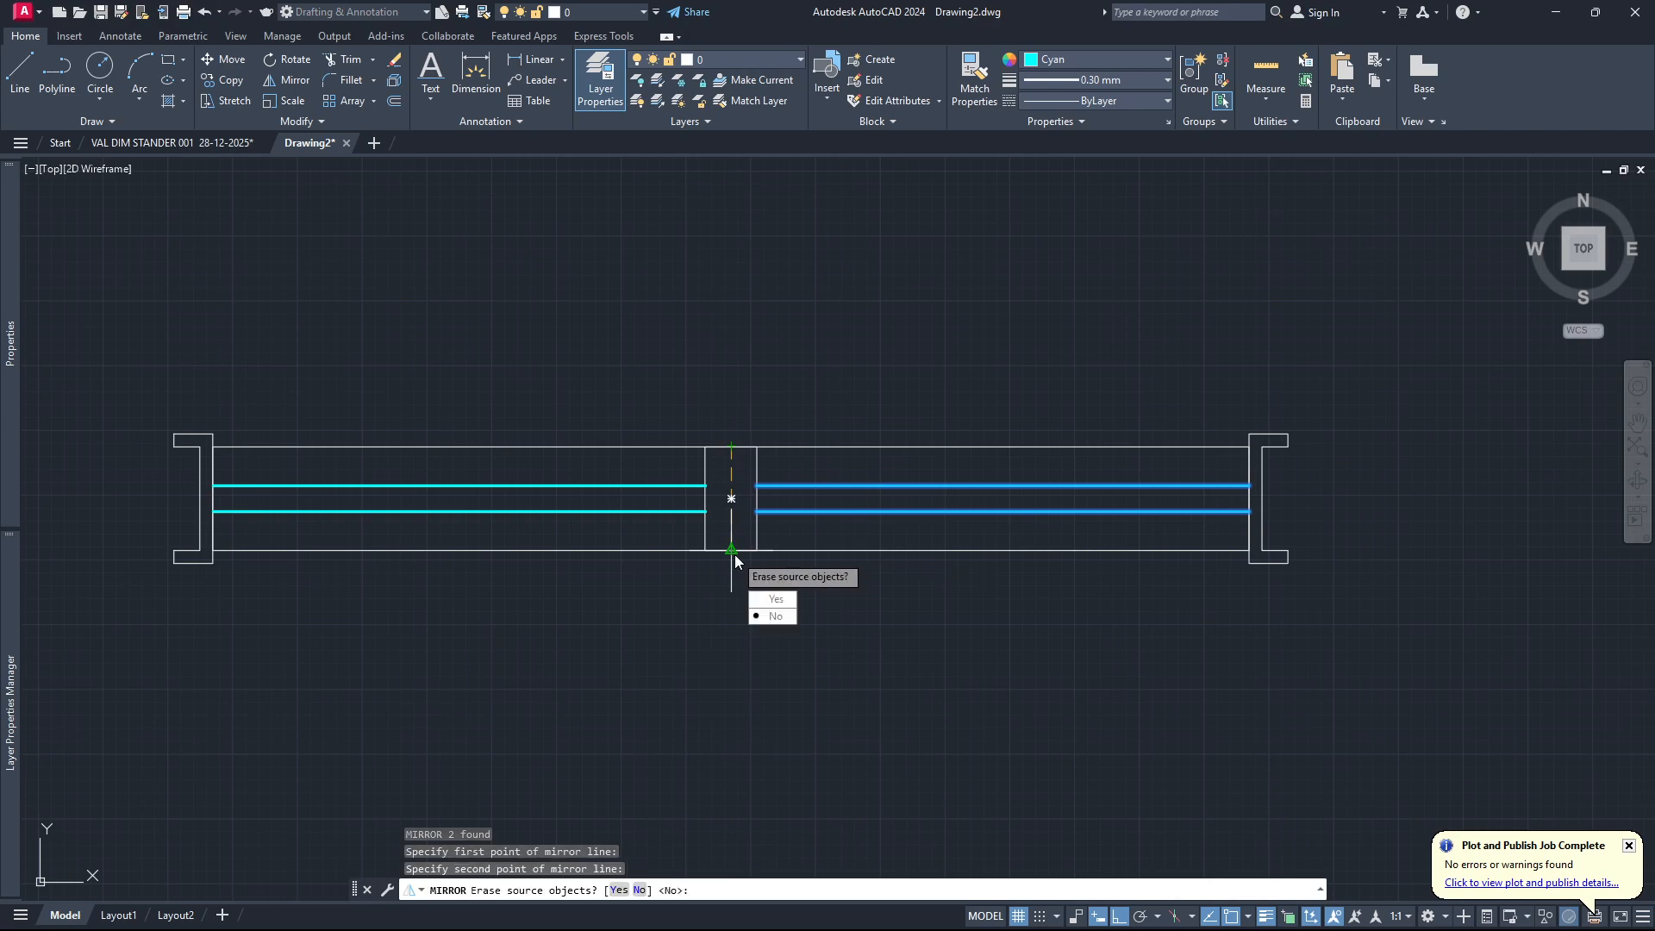
pyautogui.click(771, 617)
# Reset the current object colour to ByLayer.
pyautogui.scroll(-2, 916, 554)
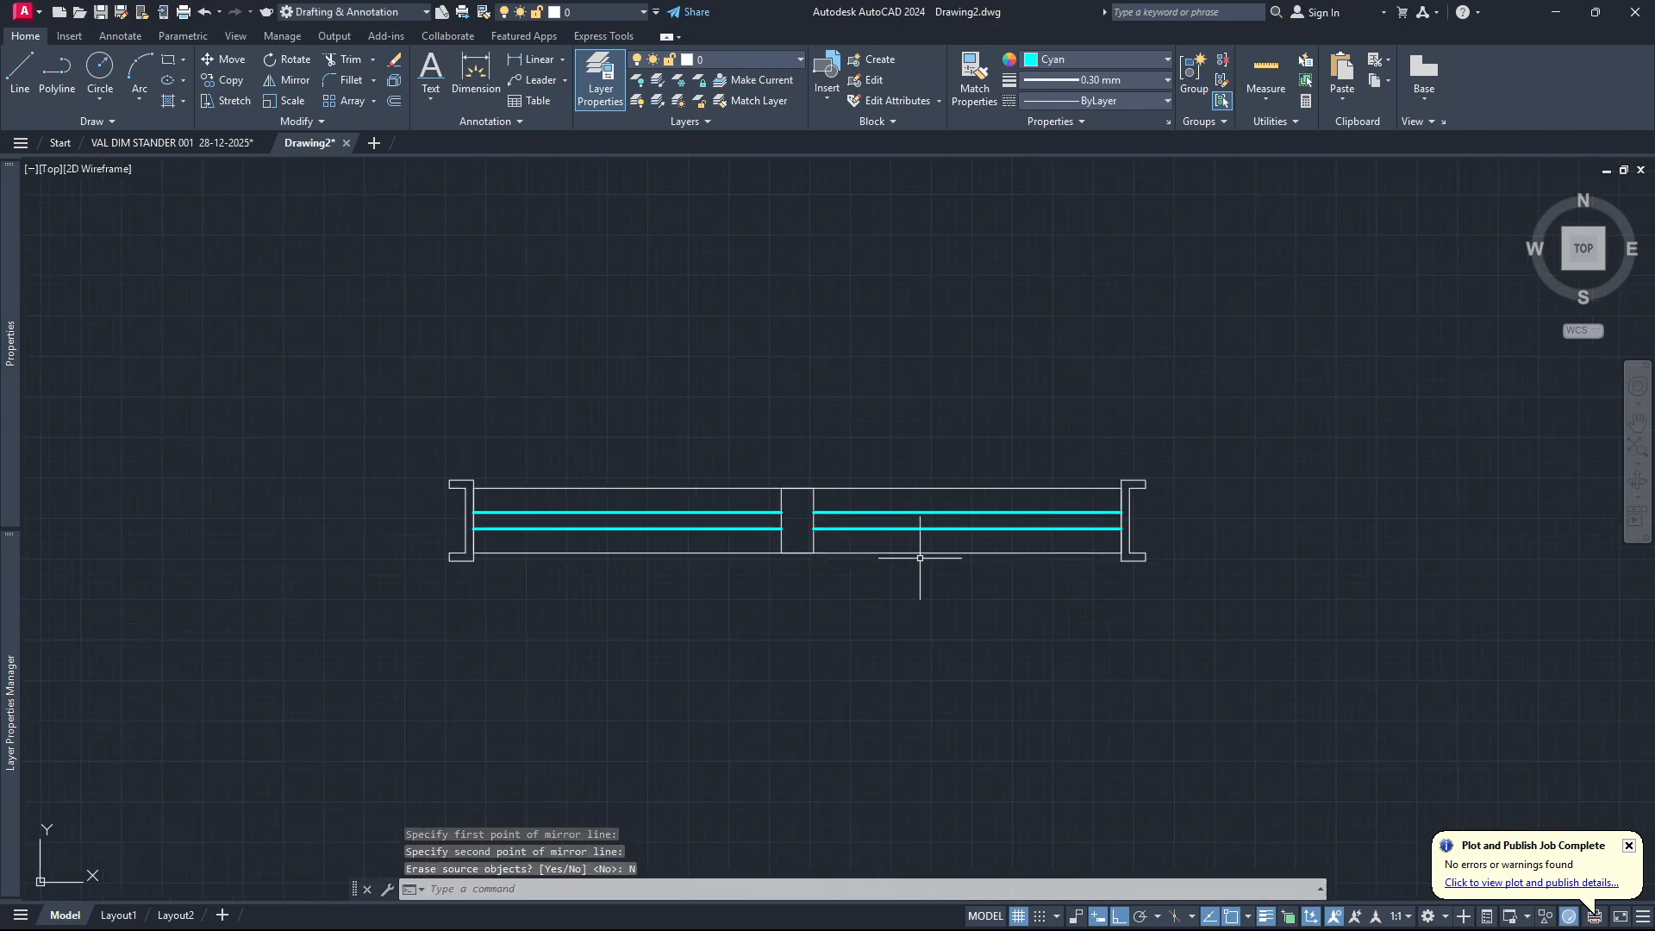
pyautogui.scroll(2, 634, 516)
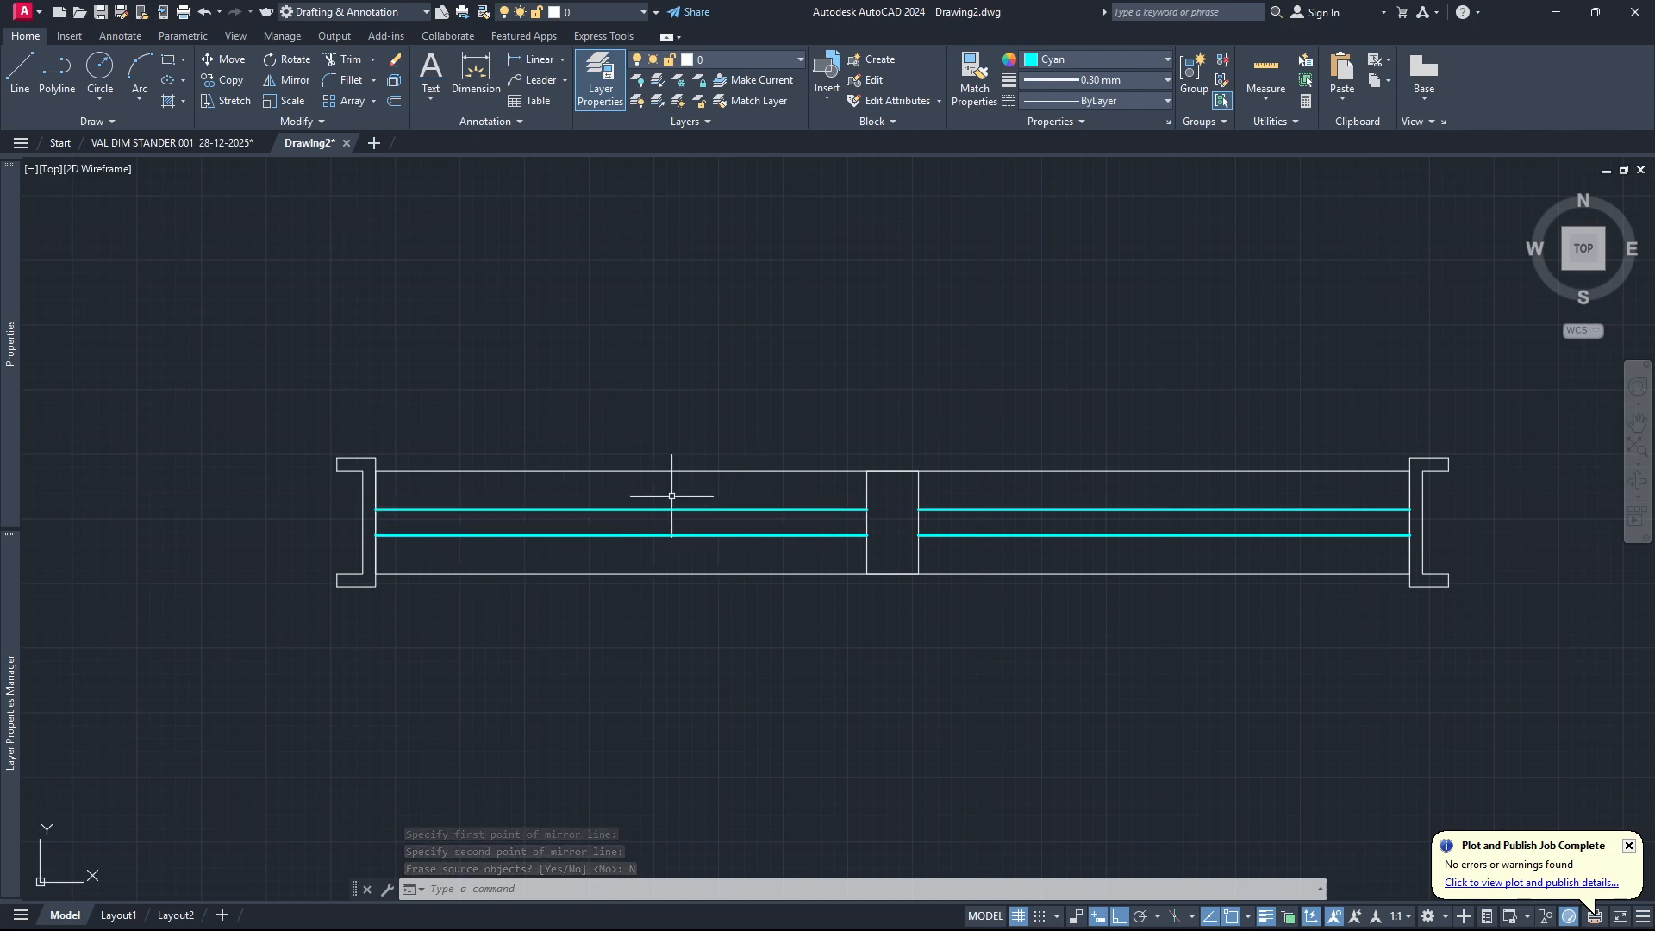
pyautogui.scroll(-2, 637, 517)
pyautogui.scroll(2, 637, 517)
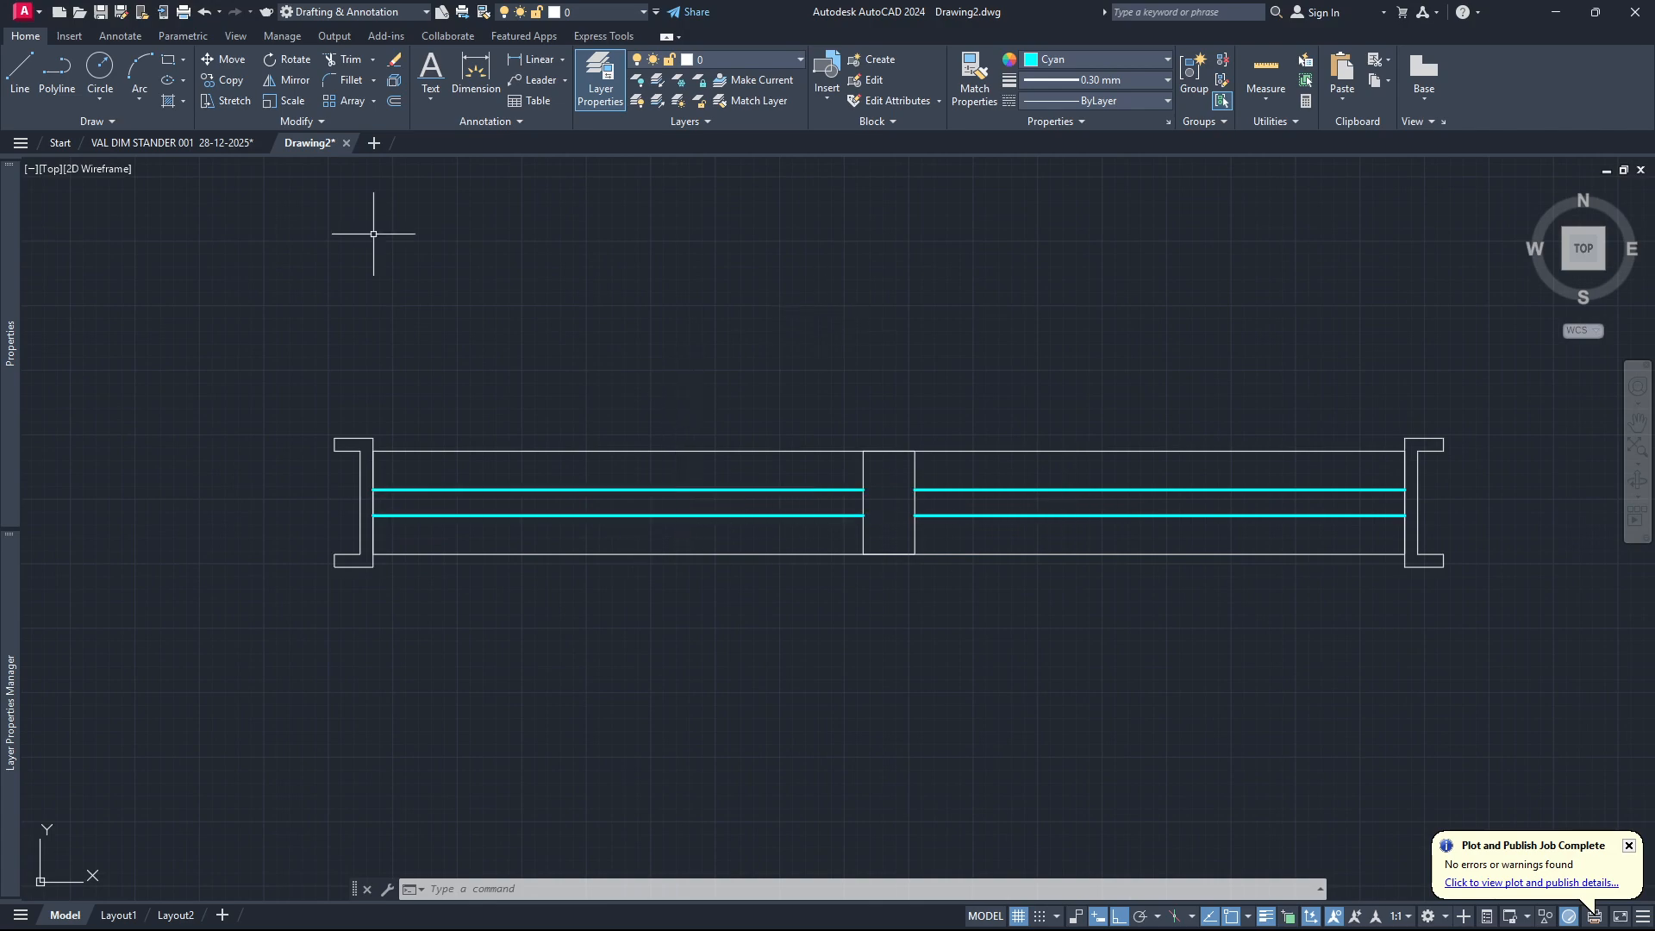
pyautogui.click(1170, 62)
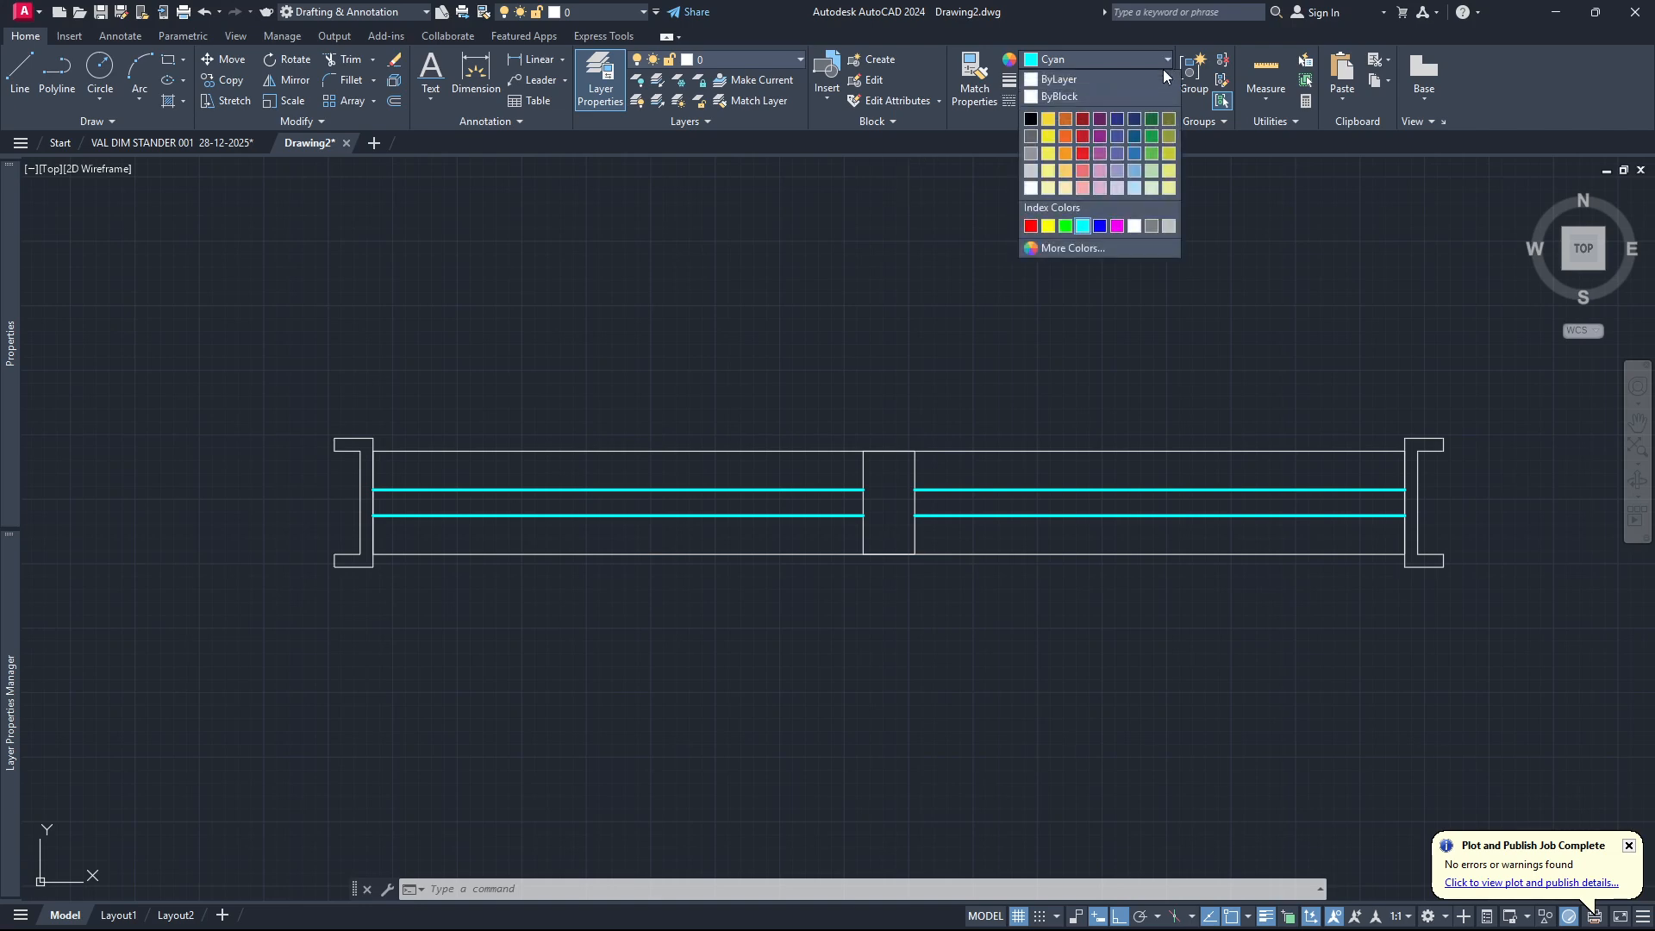
pyautogui.click(1140, 81)
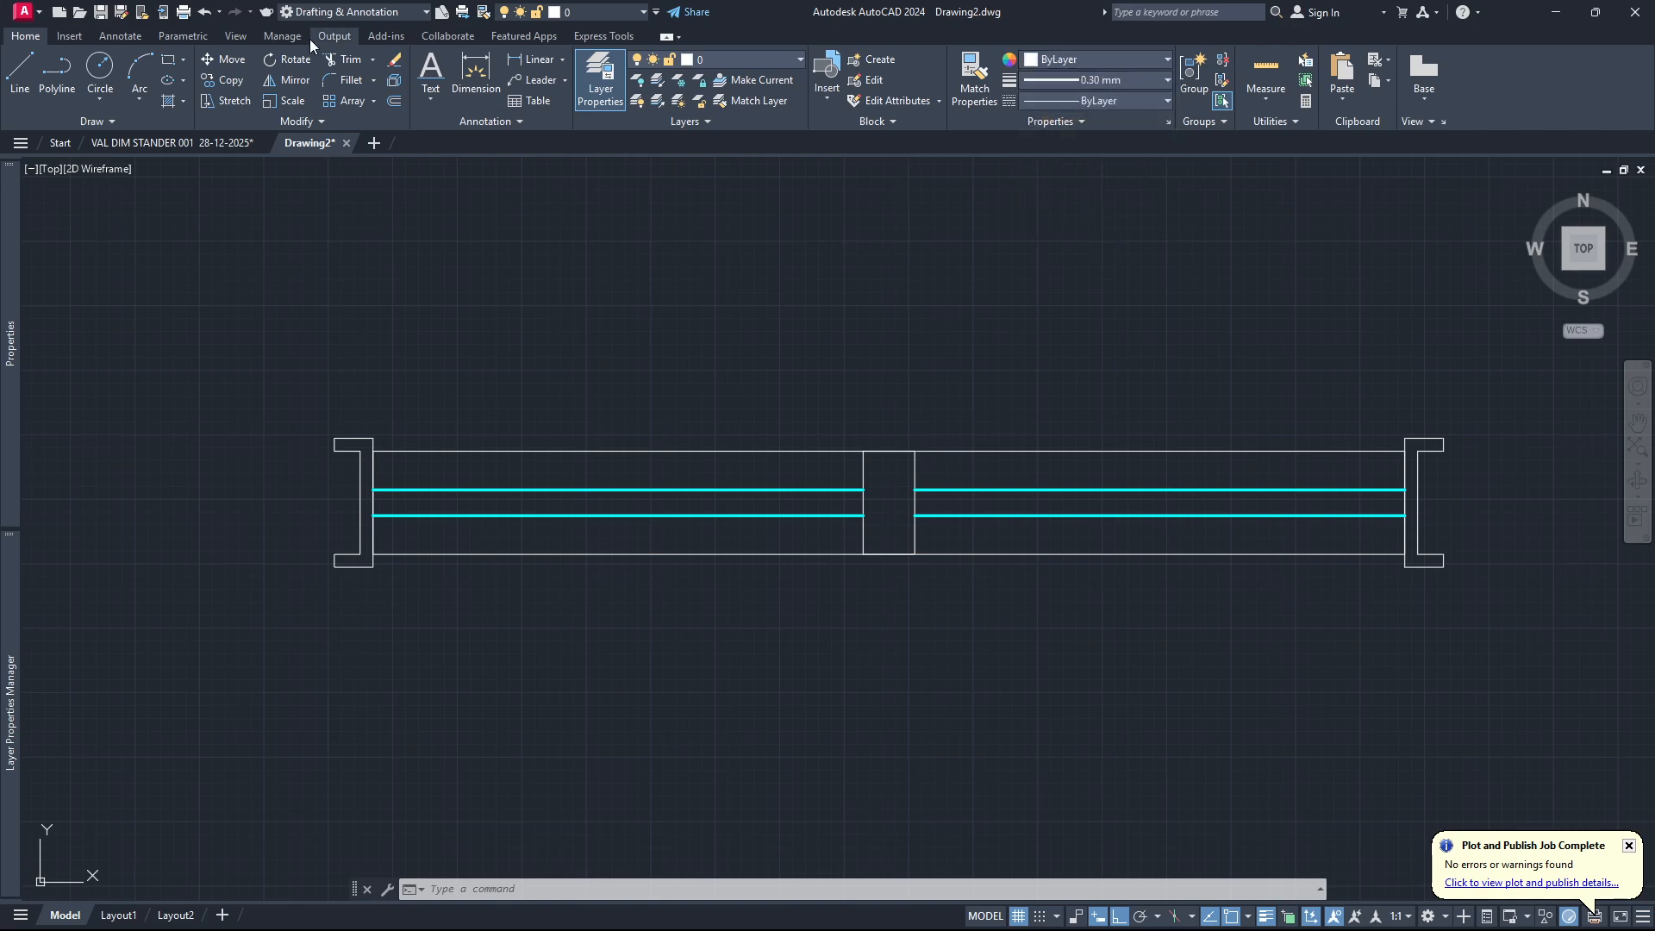
# Create a rectangular wipeout over the window, through the inner top and bottom corners of the two end frame profiles.
pyautogui.click(117, 35)
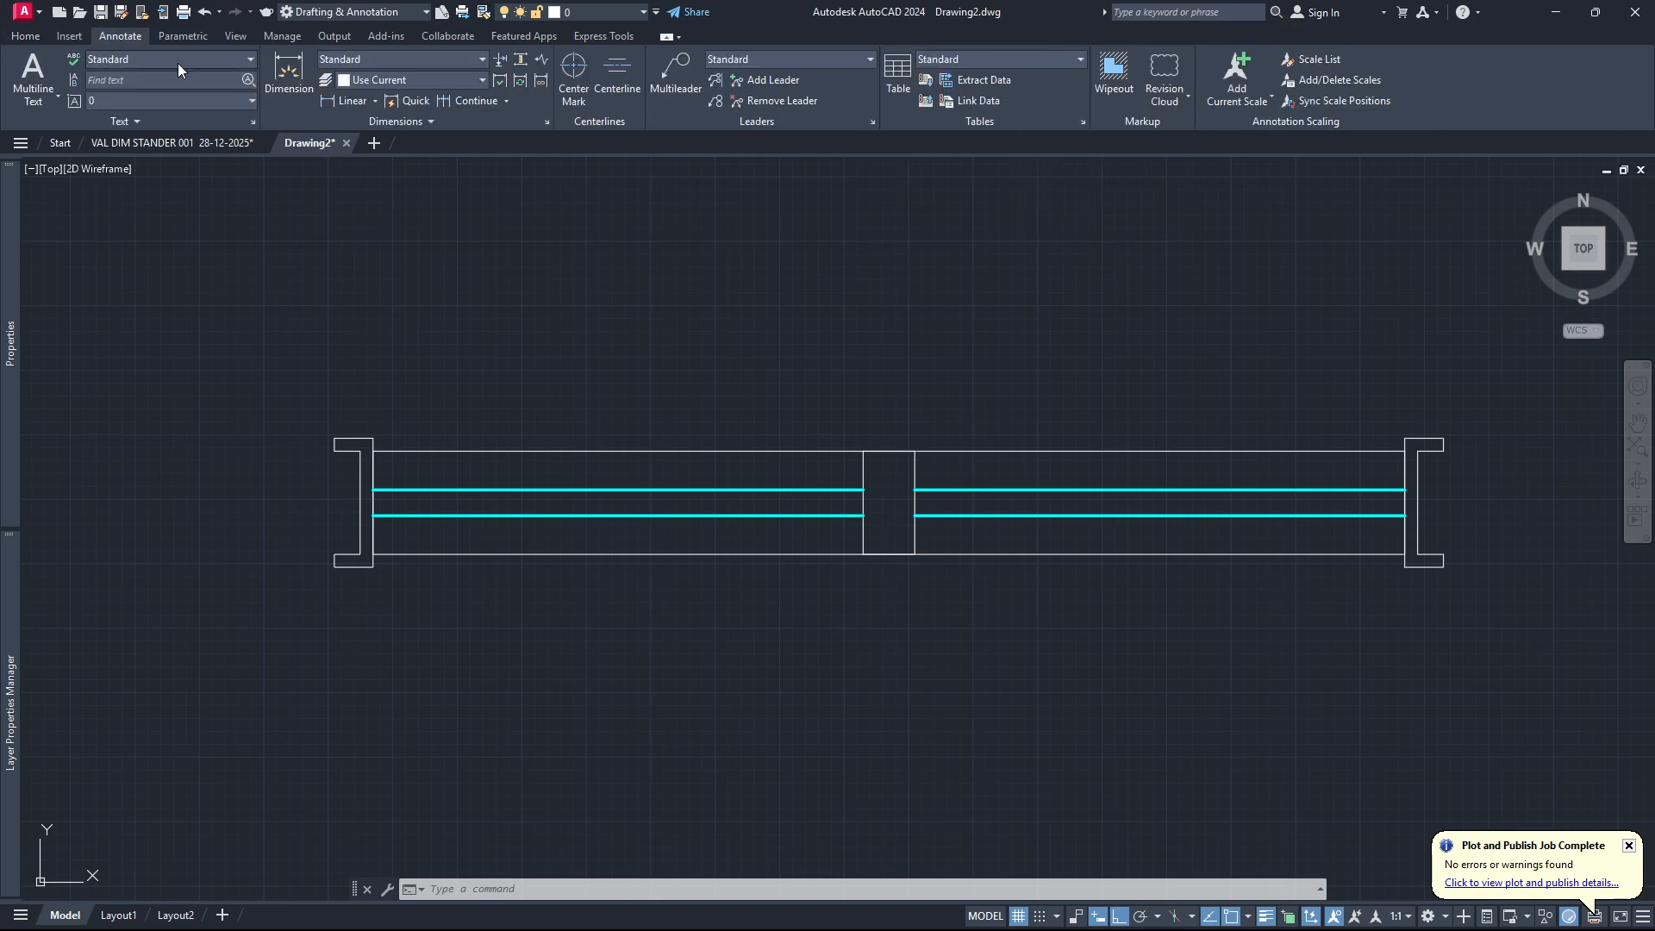
pyautogui.click(1113, 77)
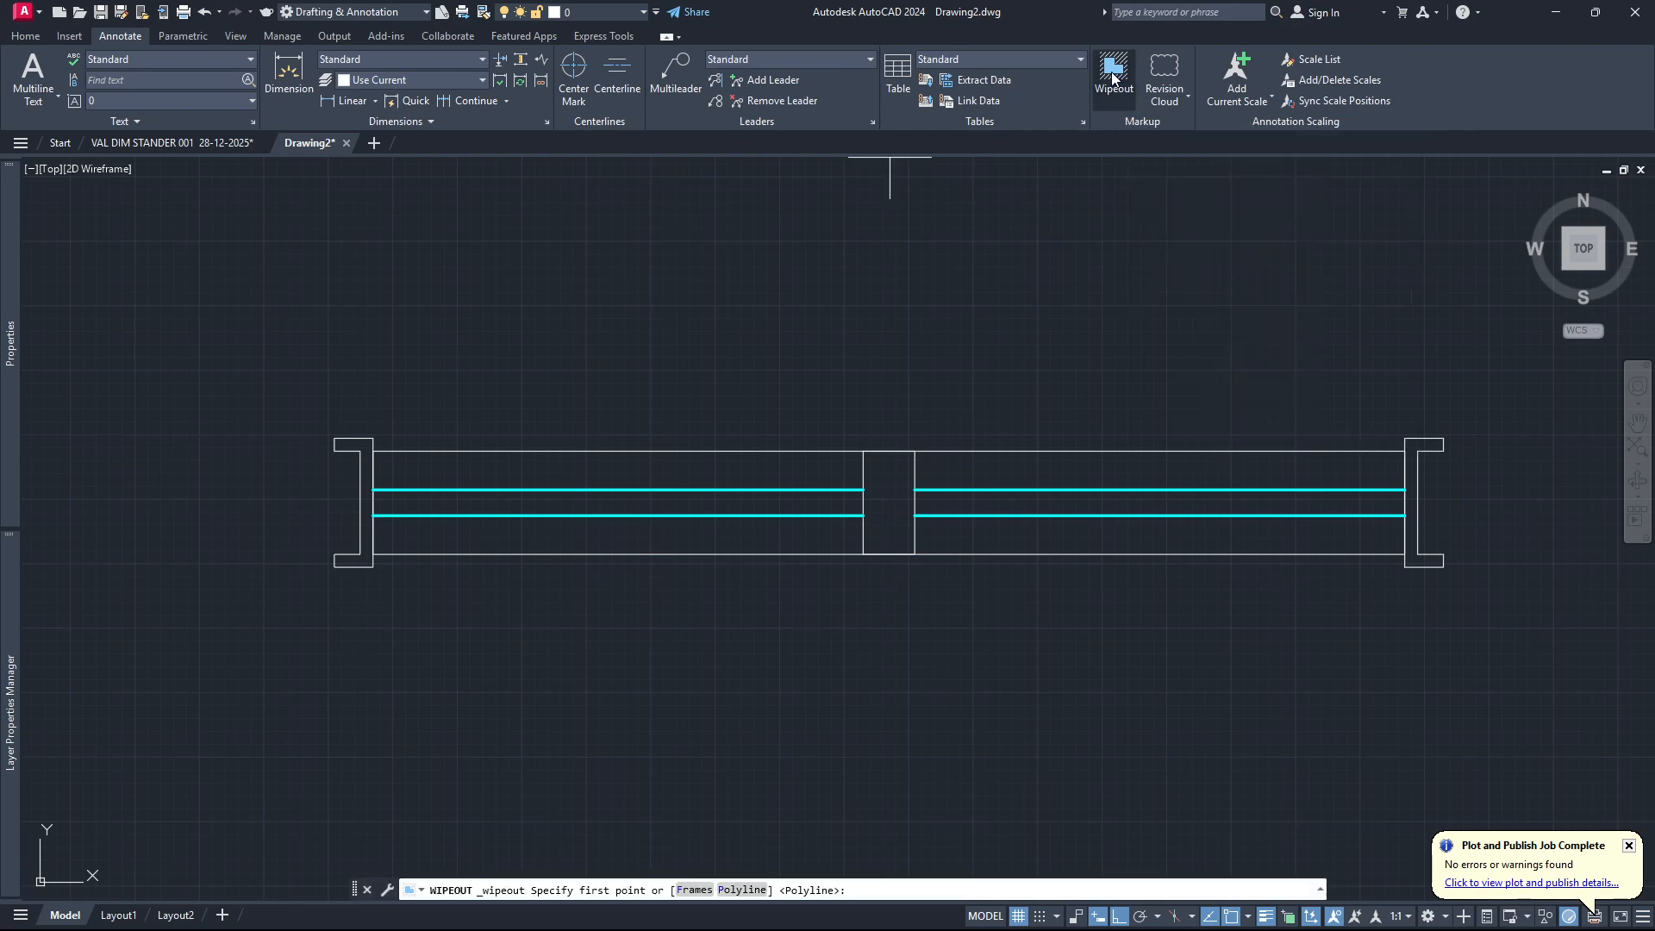
pyautogui.click(373, 566)
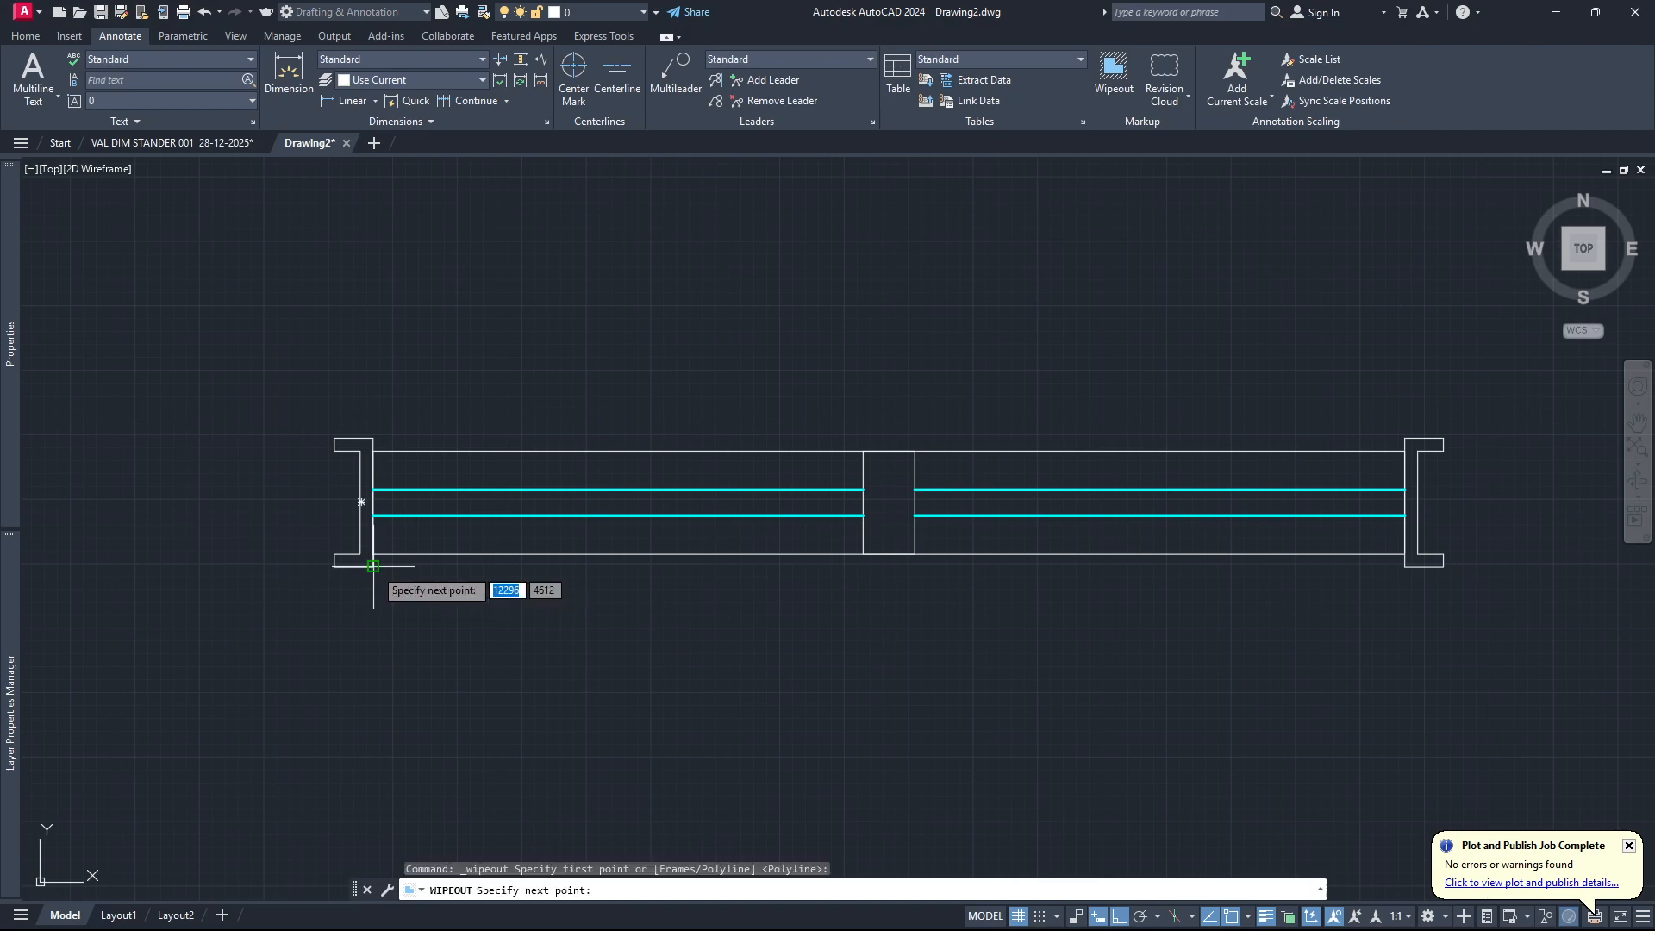
pyautogui.click(1406, 567)
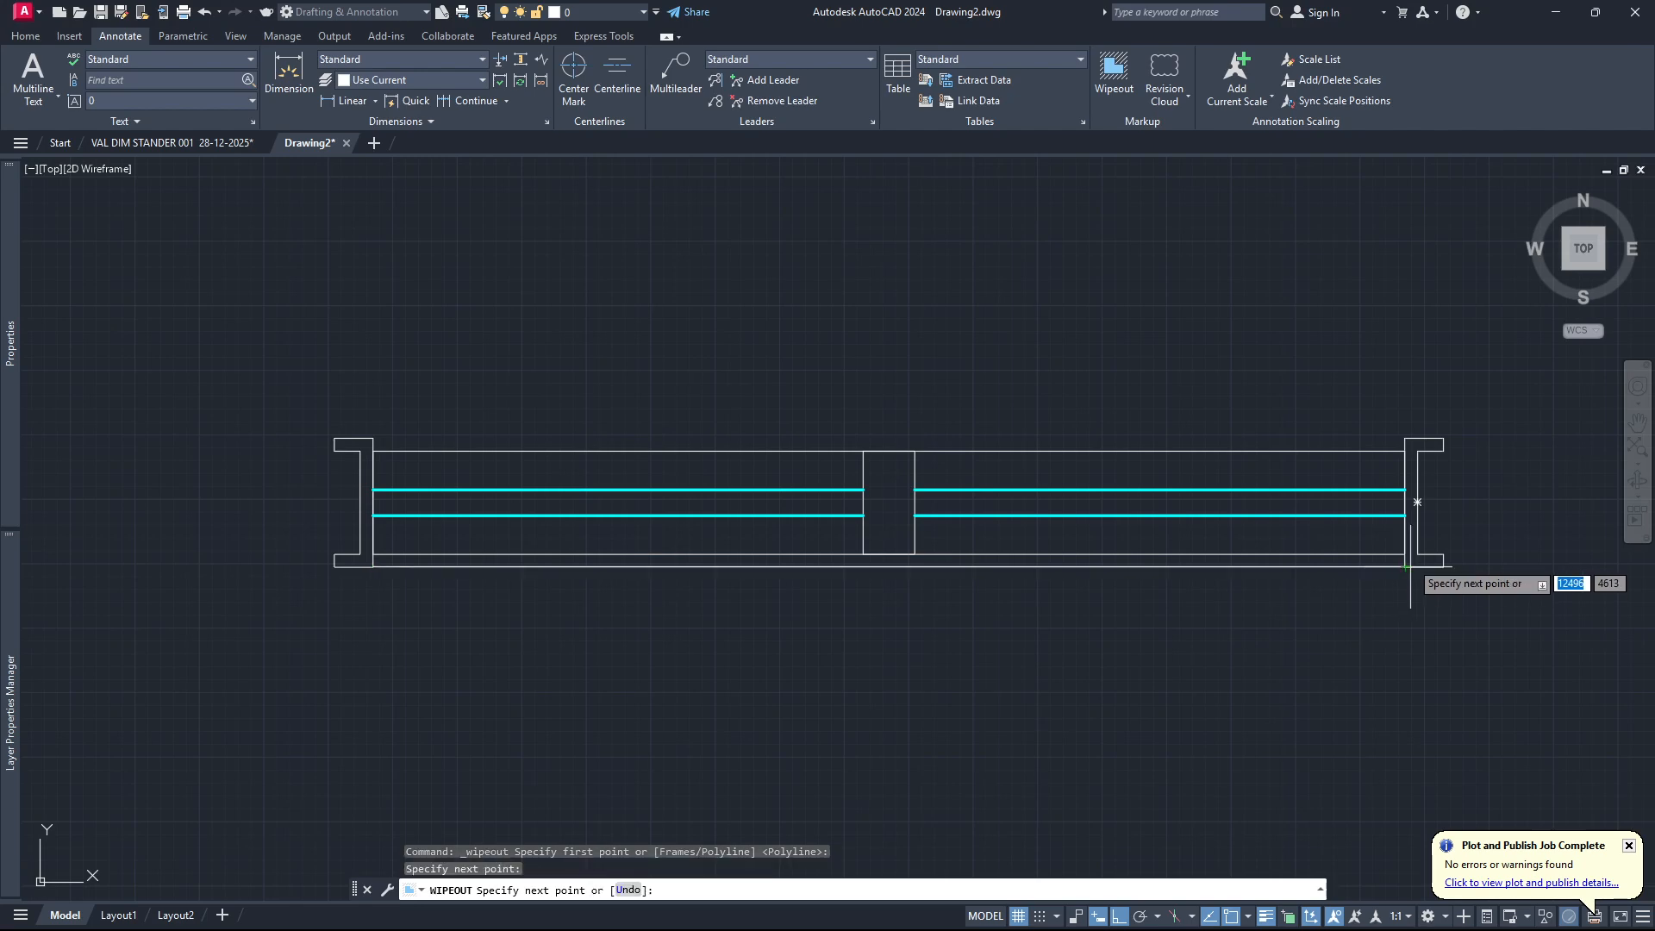
pyautogui.click(1406, 438)
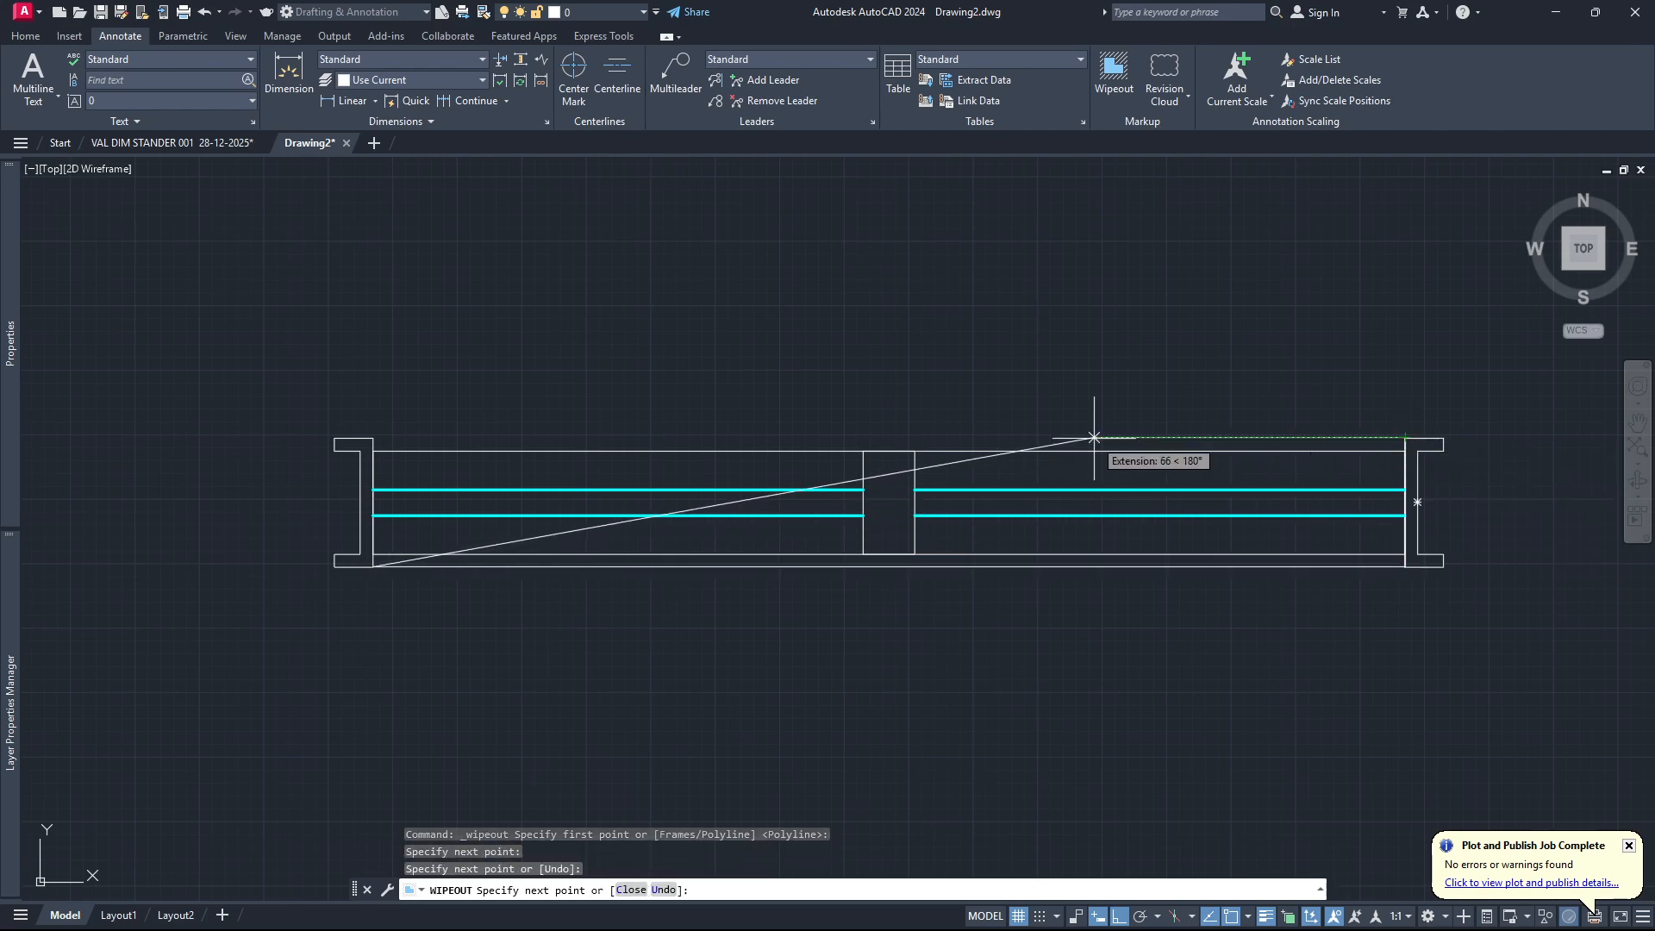
pyautogui.click(374, 438)
pyautogui.press('Return')
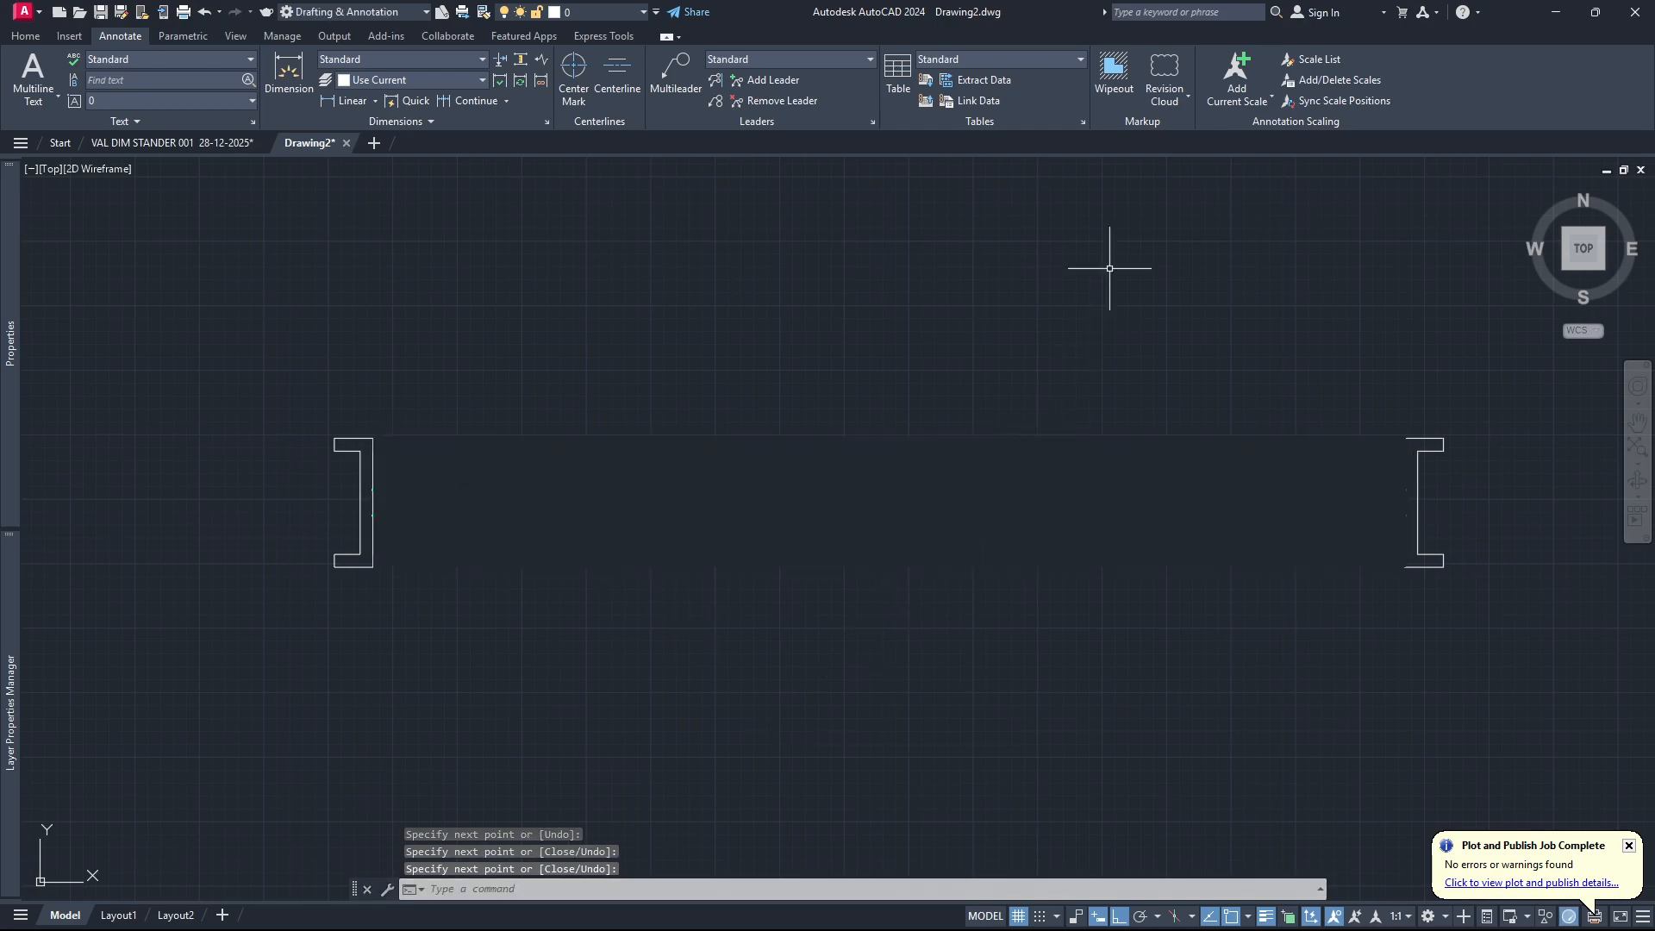
# Set the wipeout frames mode to OFF.
pyautogui.click(1113, 85)
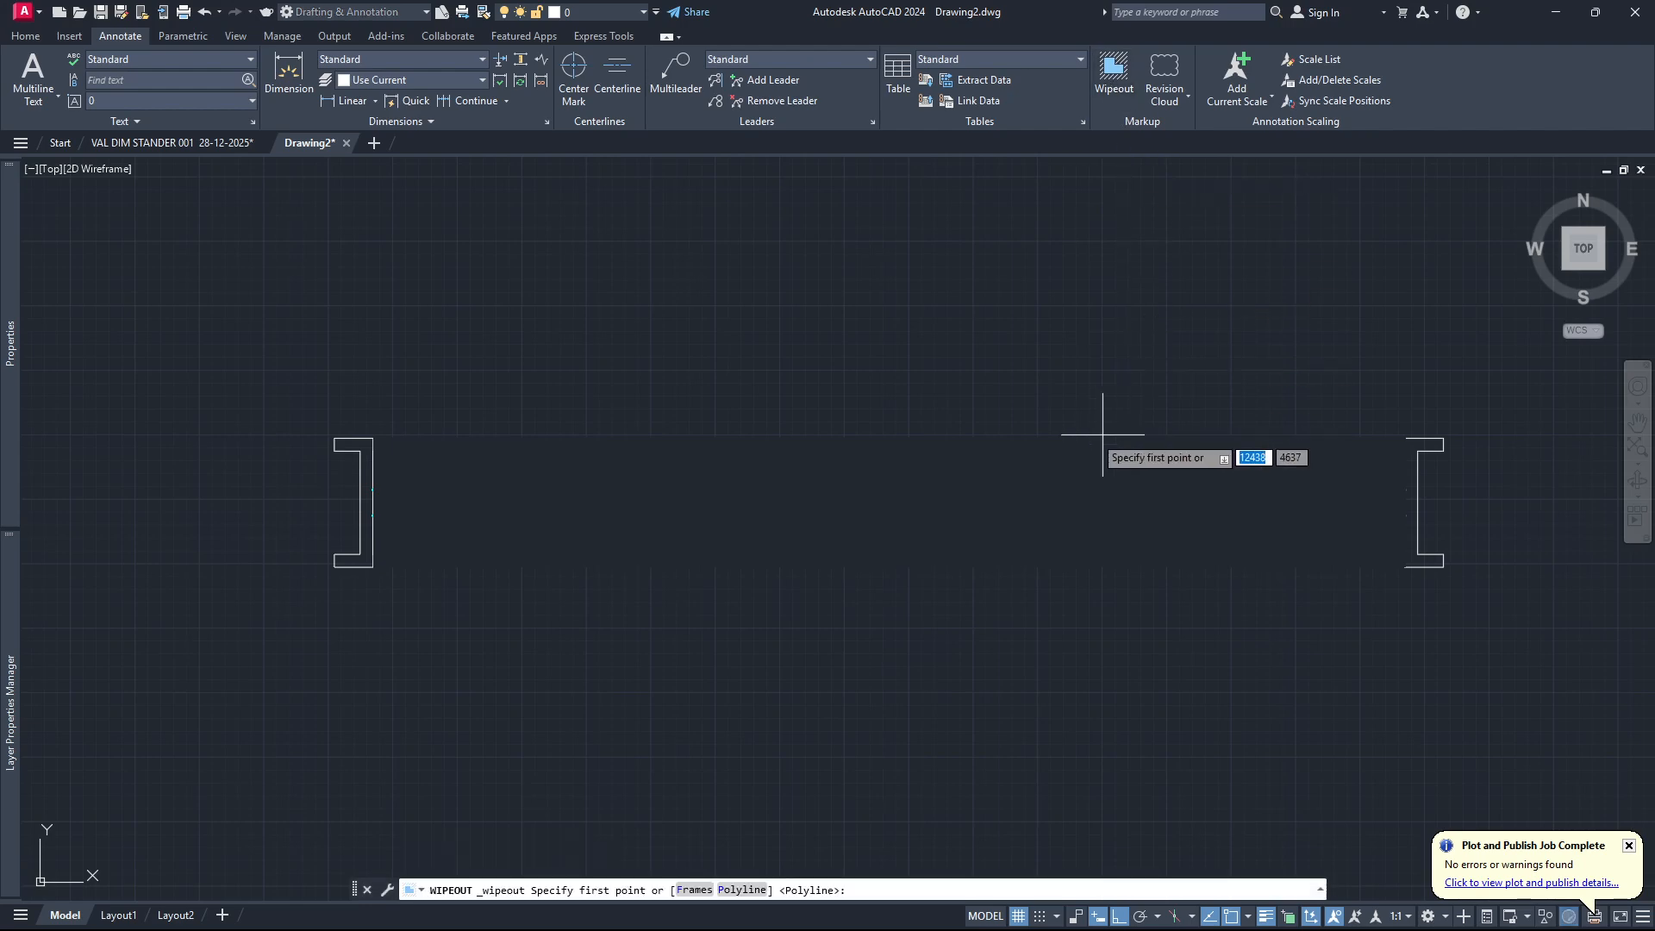
pyautogui.click(688, 893)
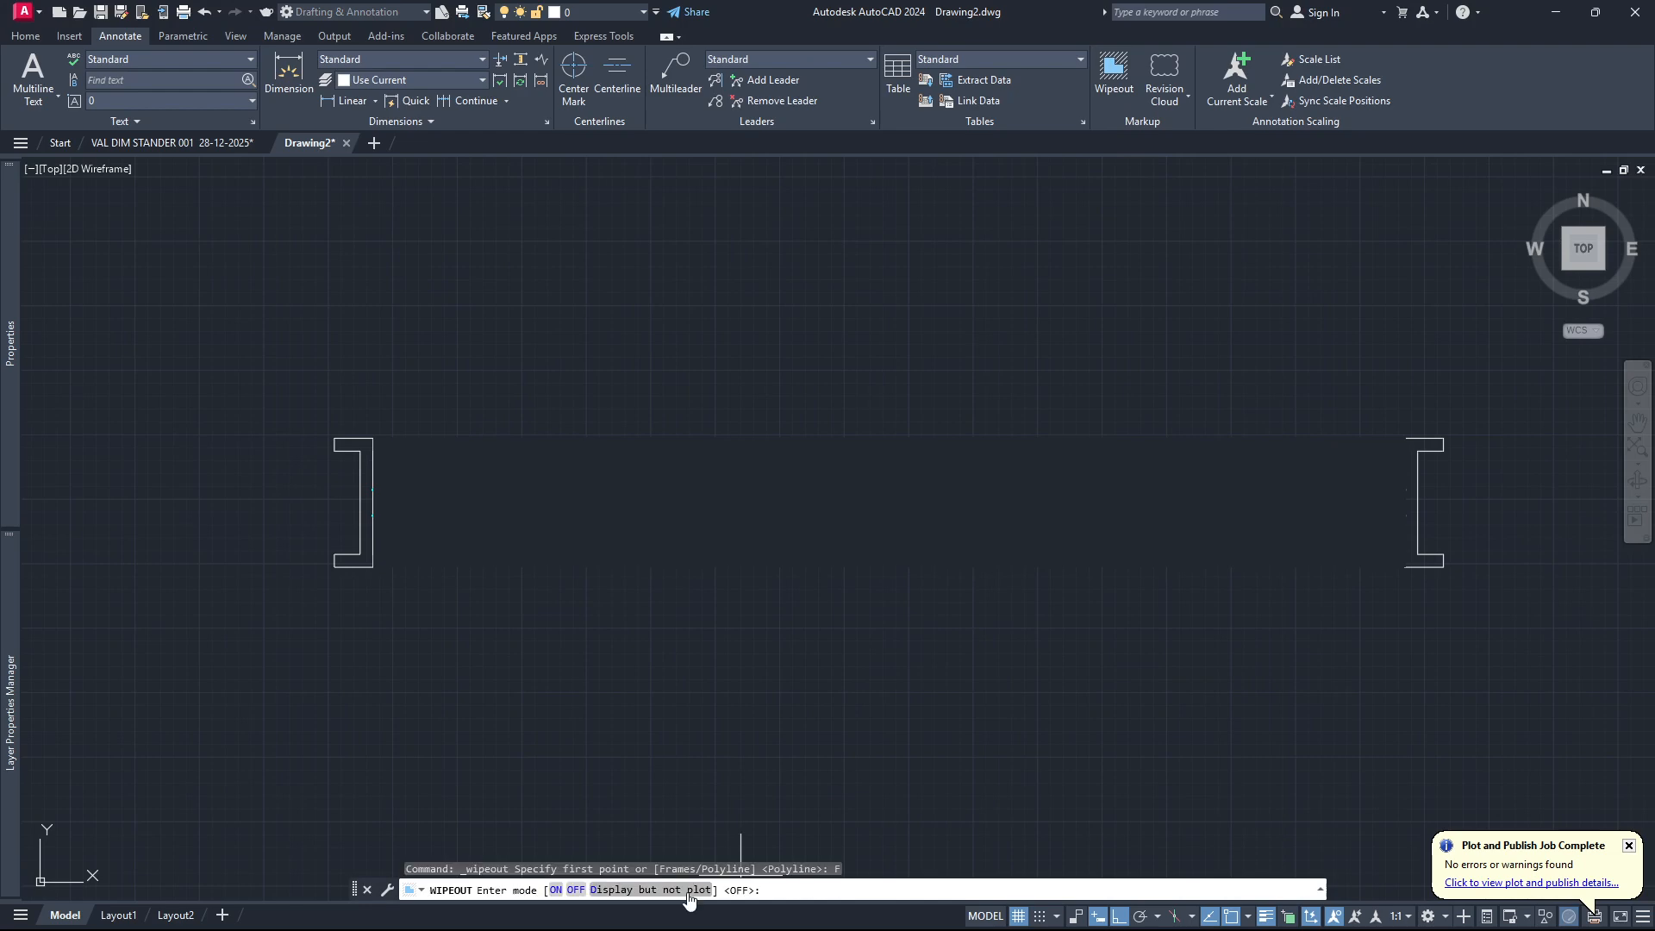
pyautogui.click(574, 892)
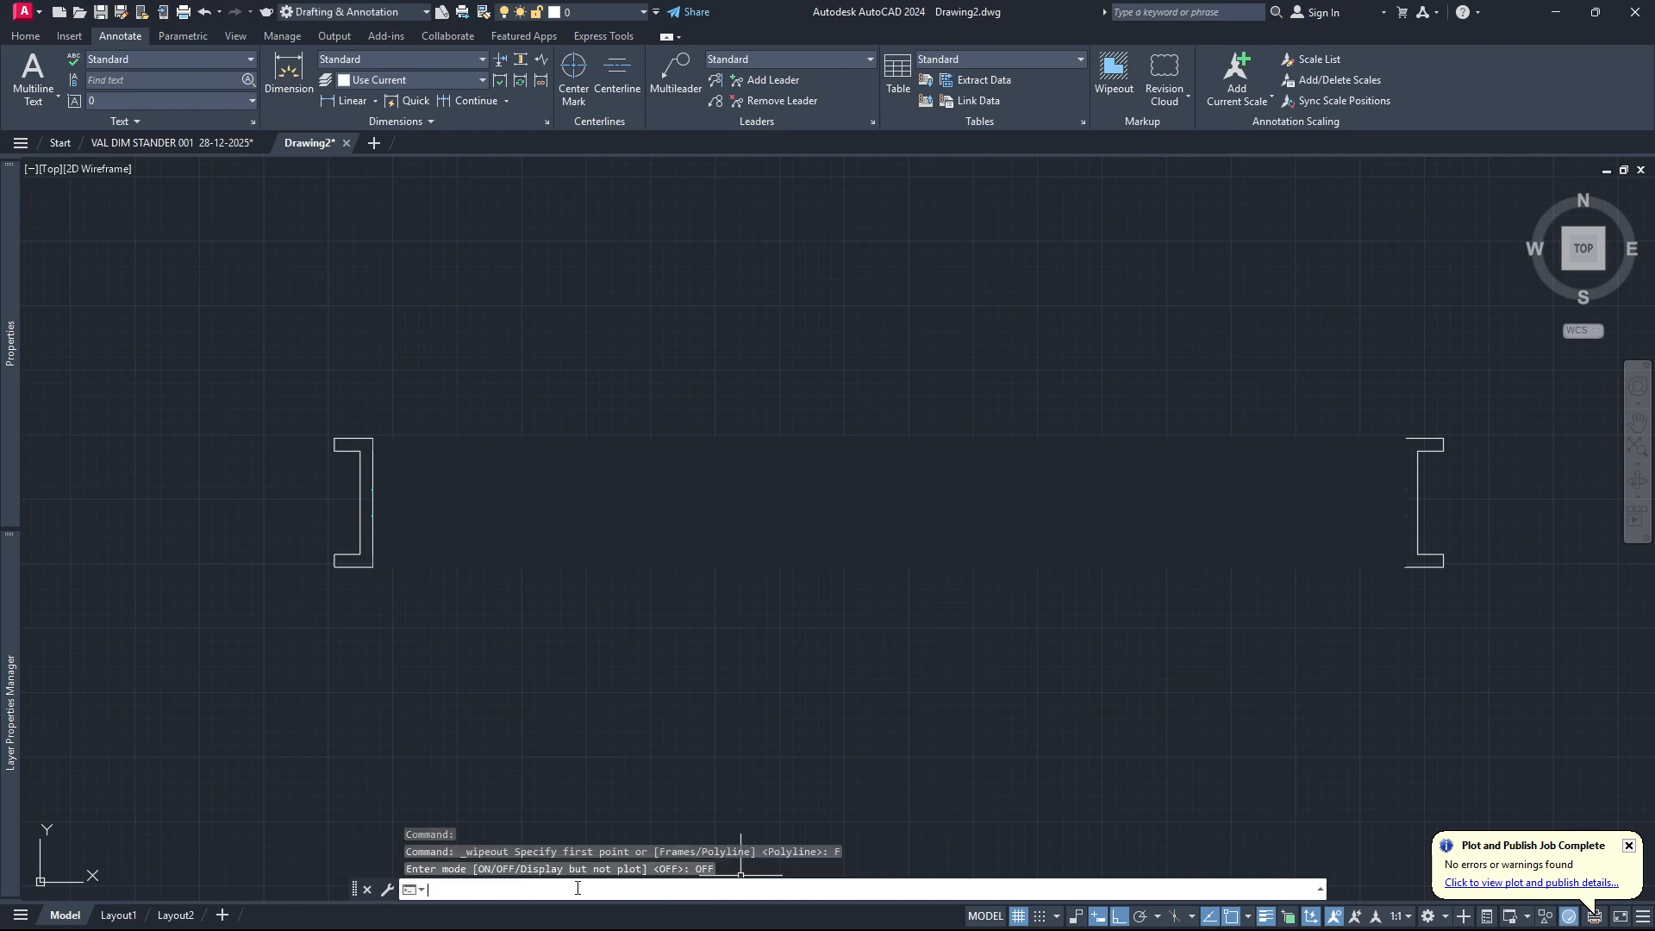
# Send the wipeout to the back of the draw order, behind the window's frame and glass lines.
pyautogui.click(1057, 438)
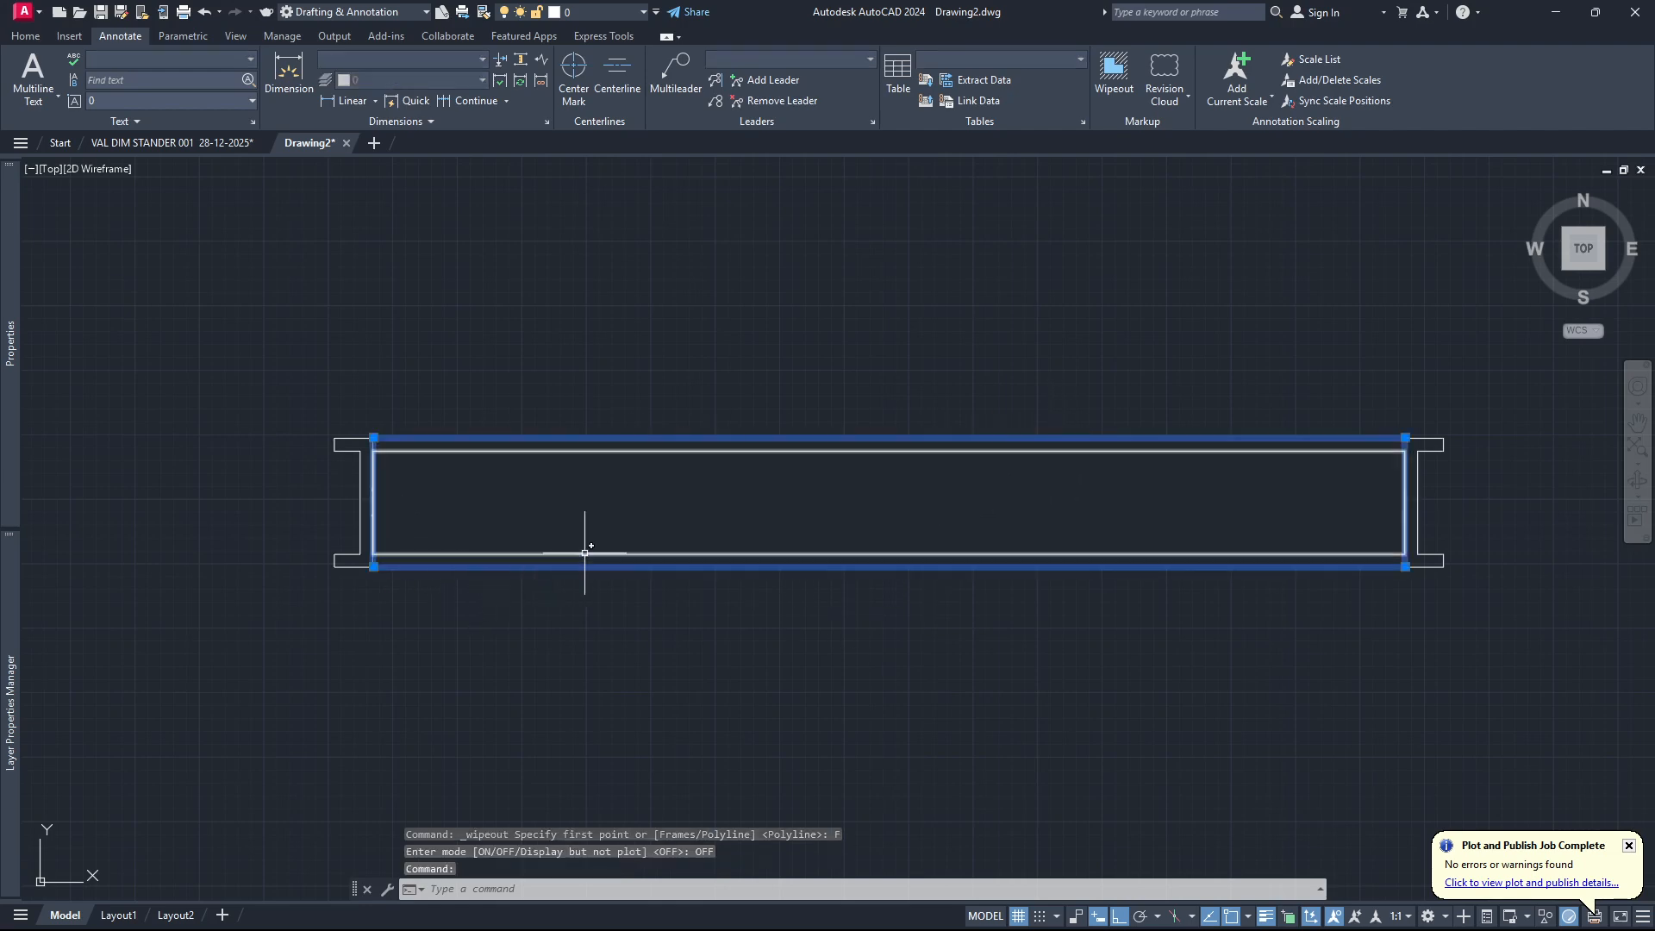
pyautogui.rightClick(944, 495)
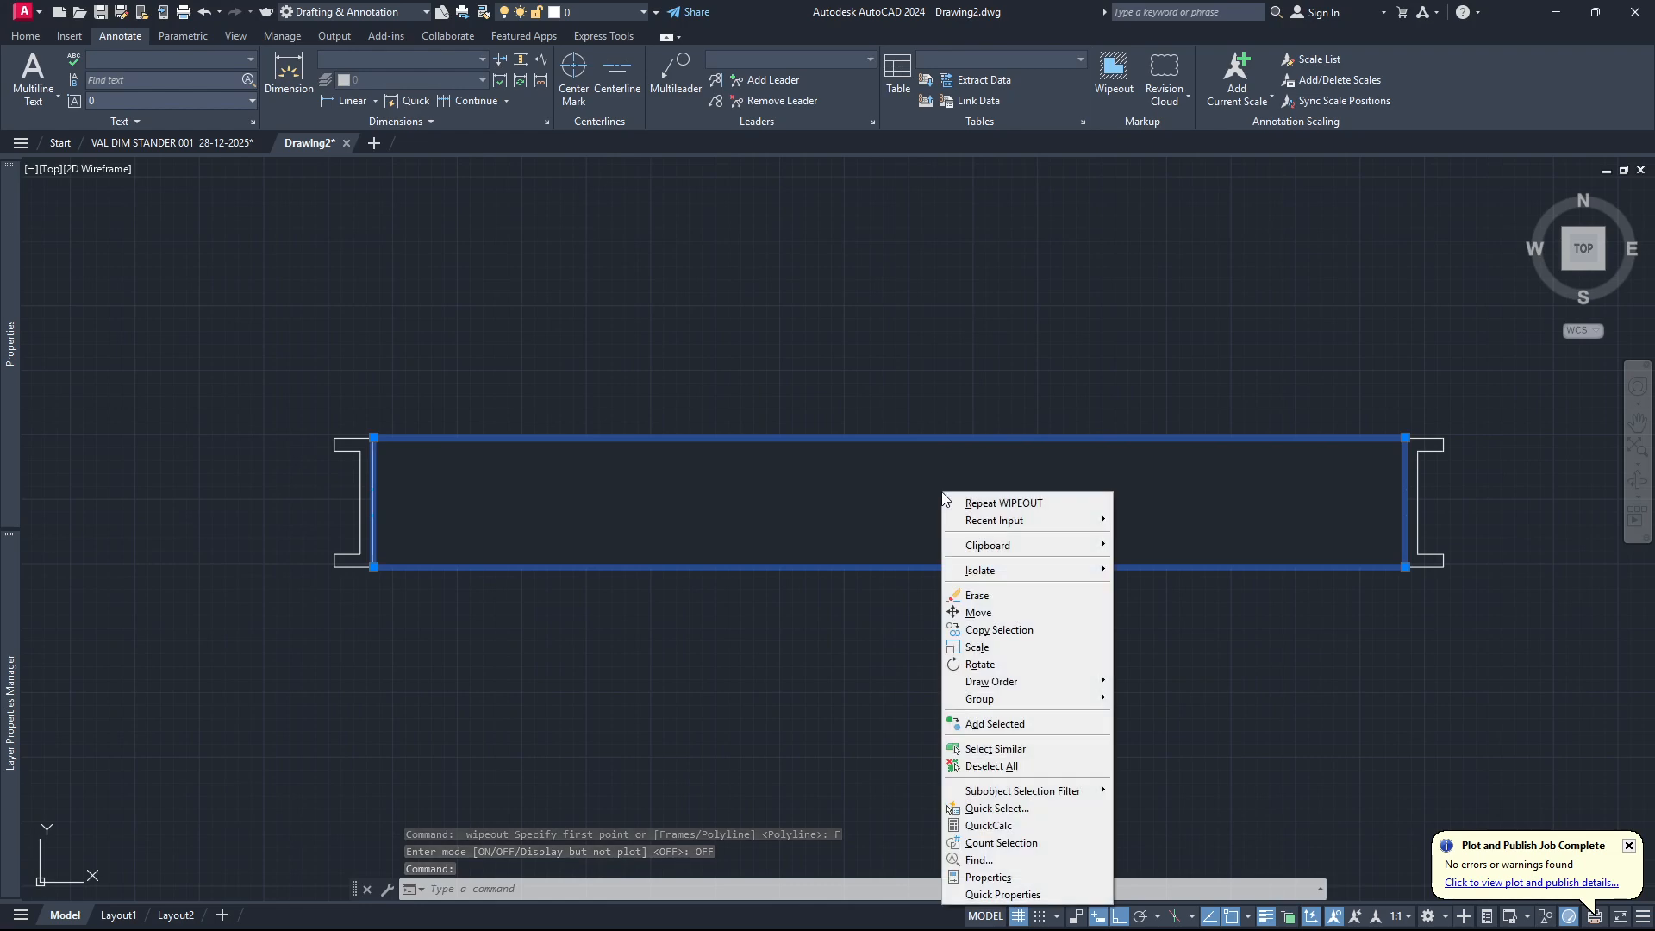
pyautogui.moveTo(1073, 688)
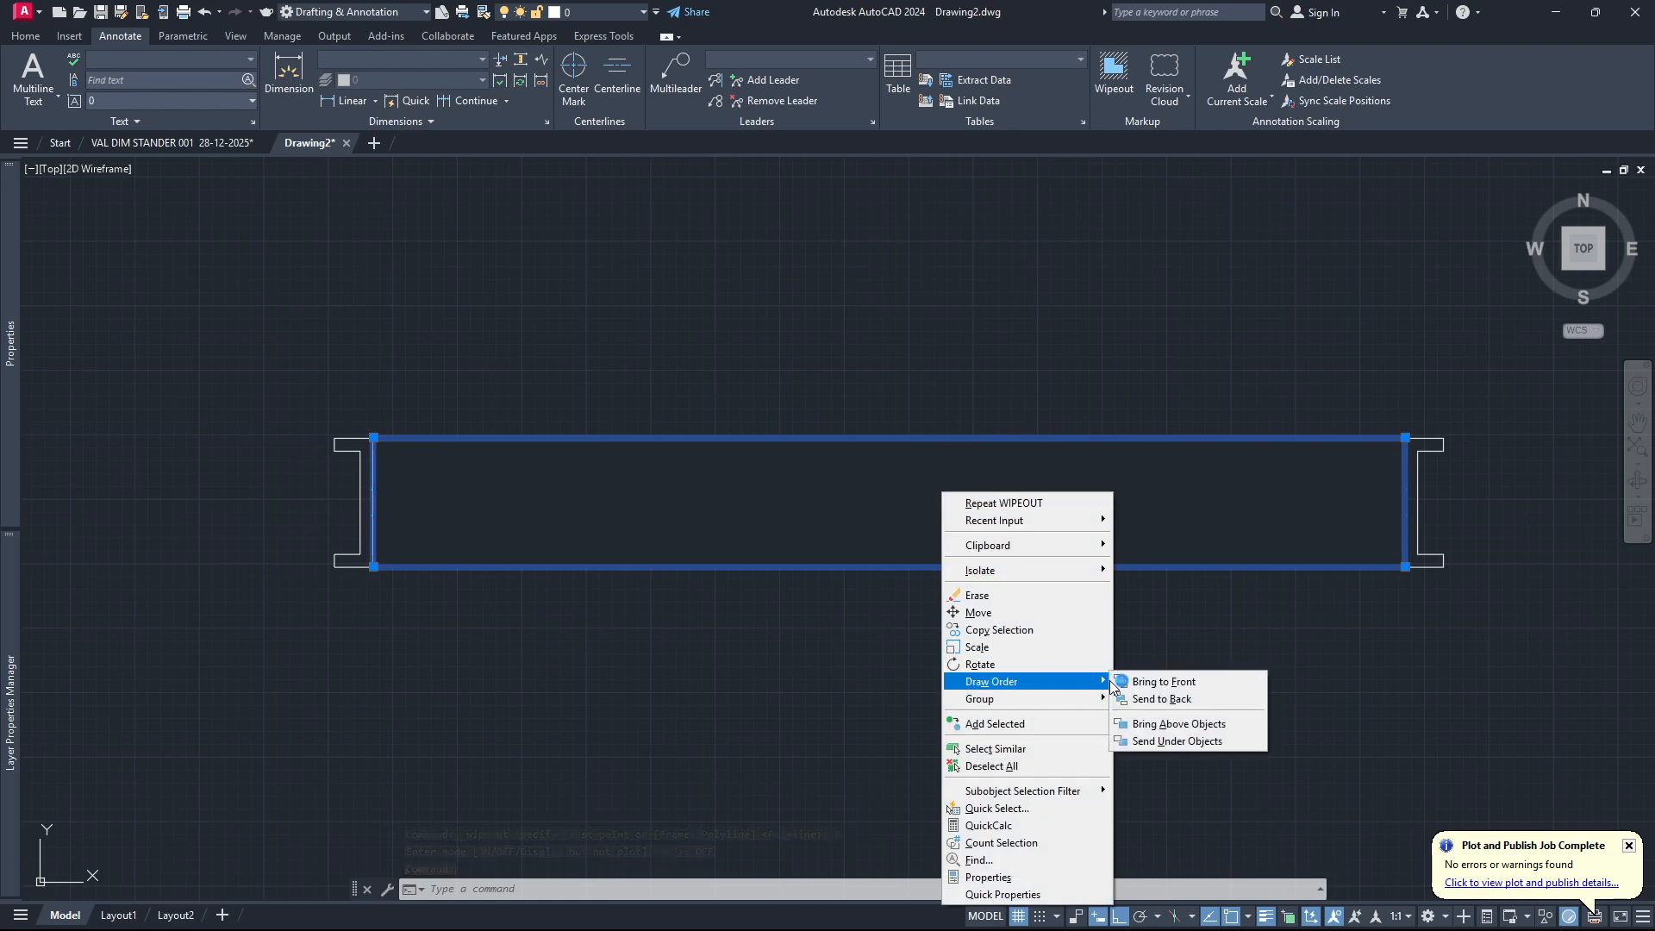
pyautogui.click(1169, 699)
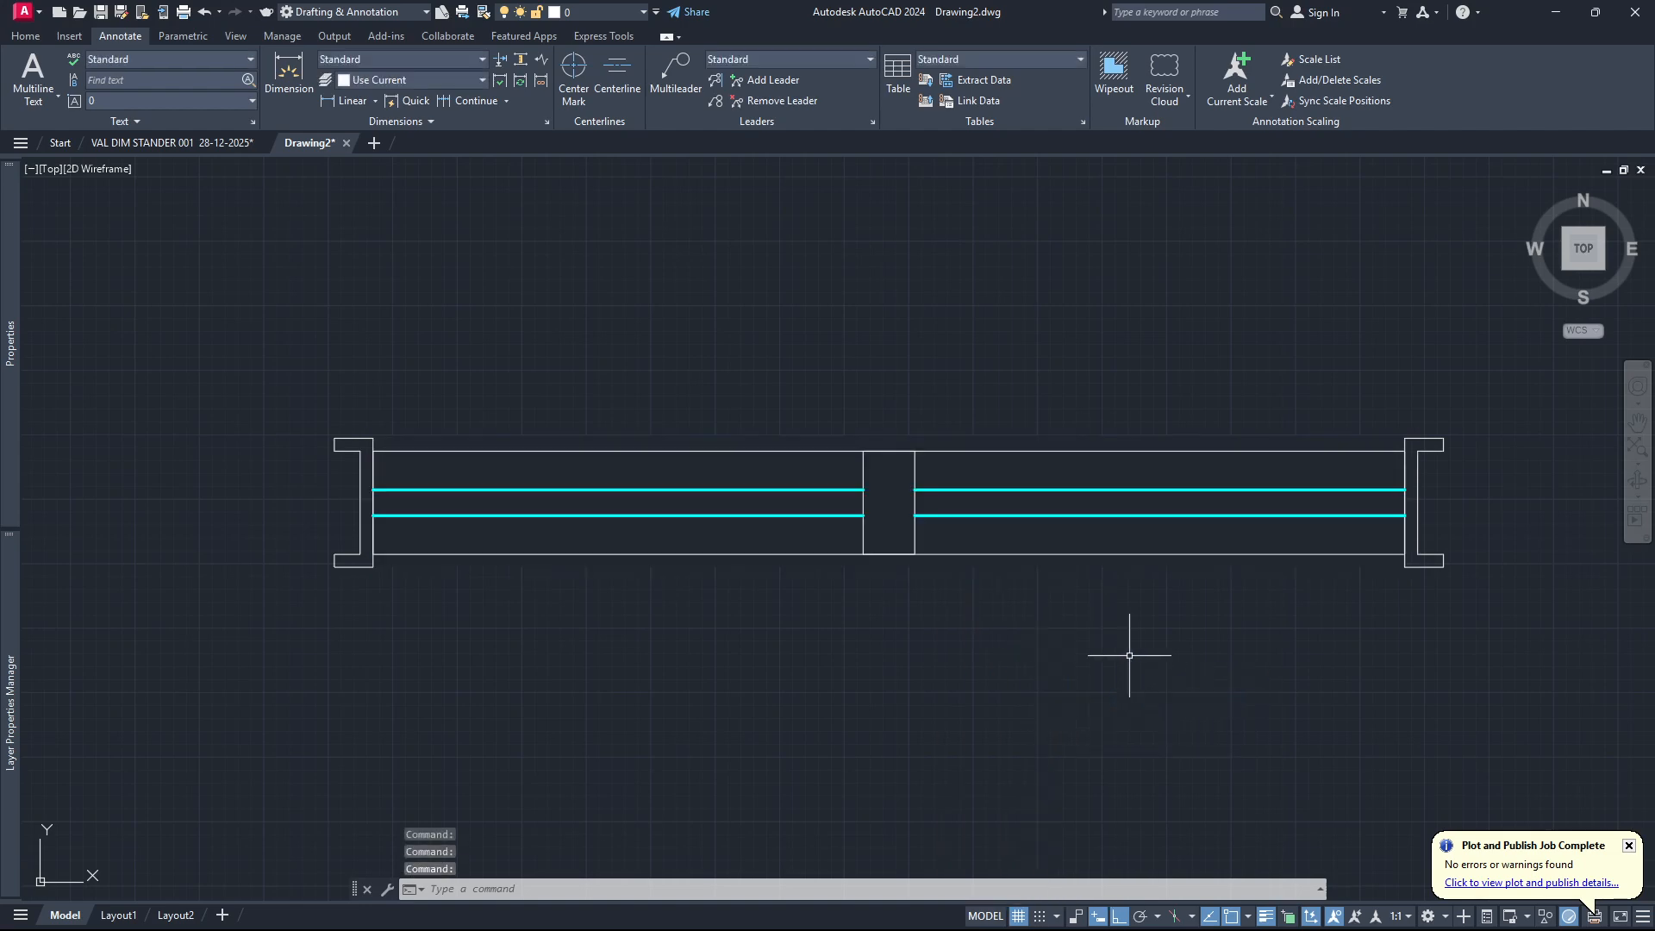
# Set the lineweight of the long rectangle between the two end frames to 0.30 mm.
pyautogui.scroll(-4, 474, 555)
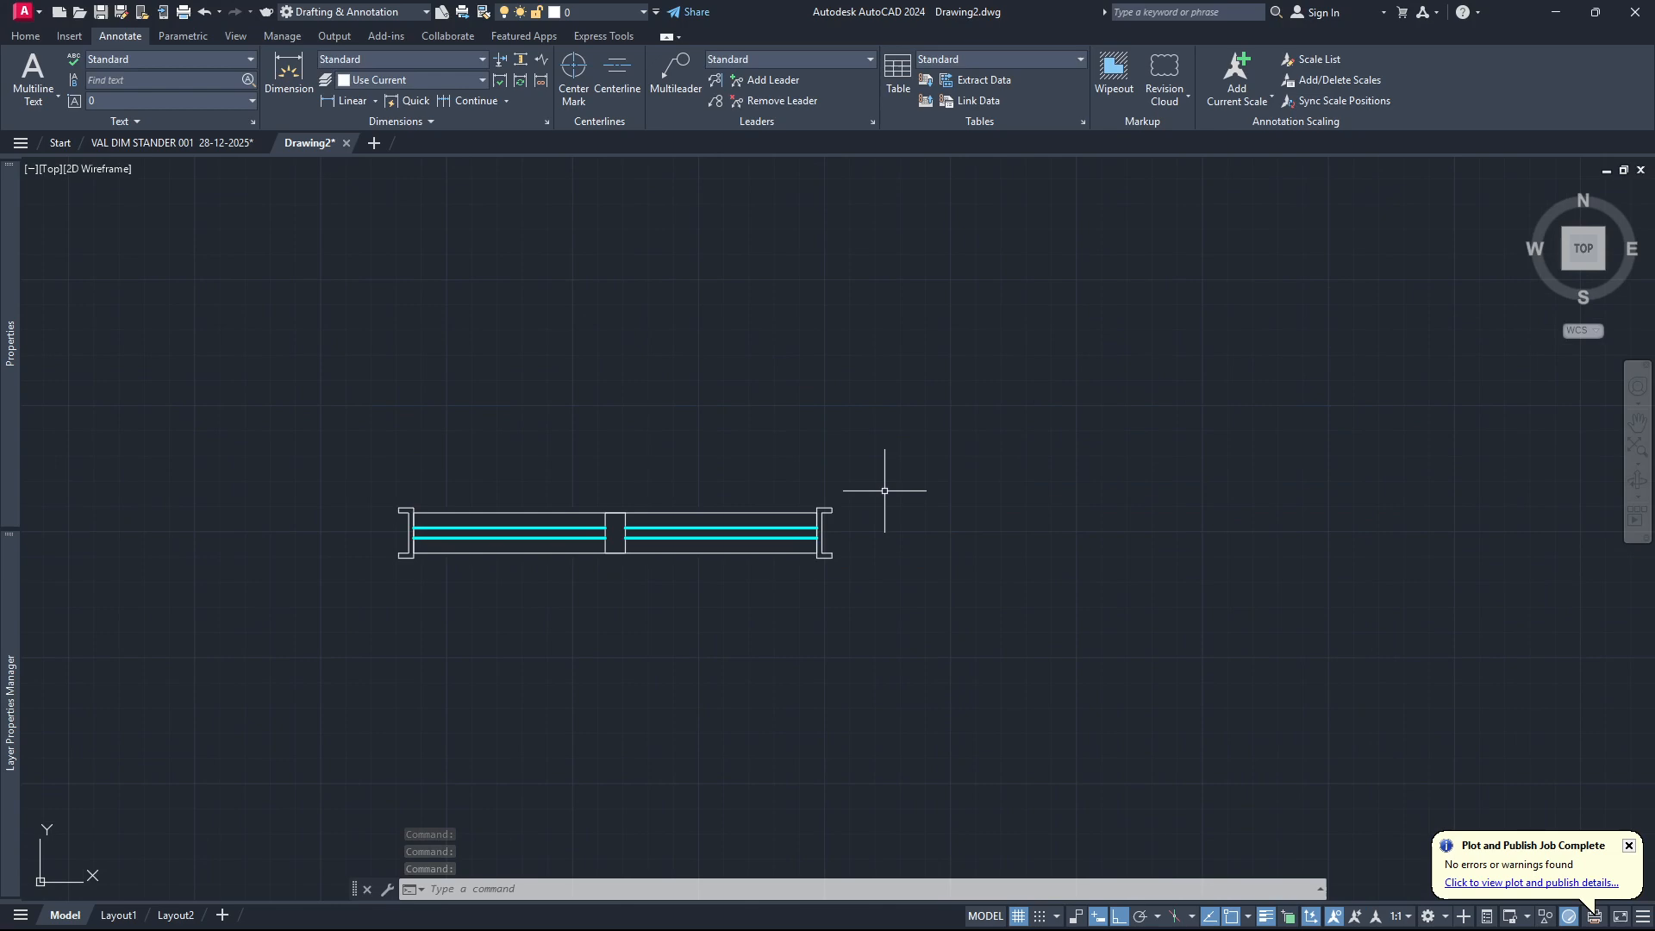
pyautogui.scroll(-4, 887, 543)
pyautogui.scroll(4, 765, 561)
pyautogui.scroll(4, 694, 529)
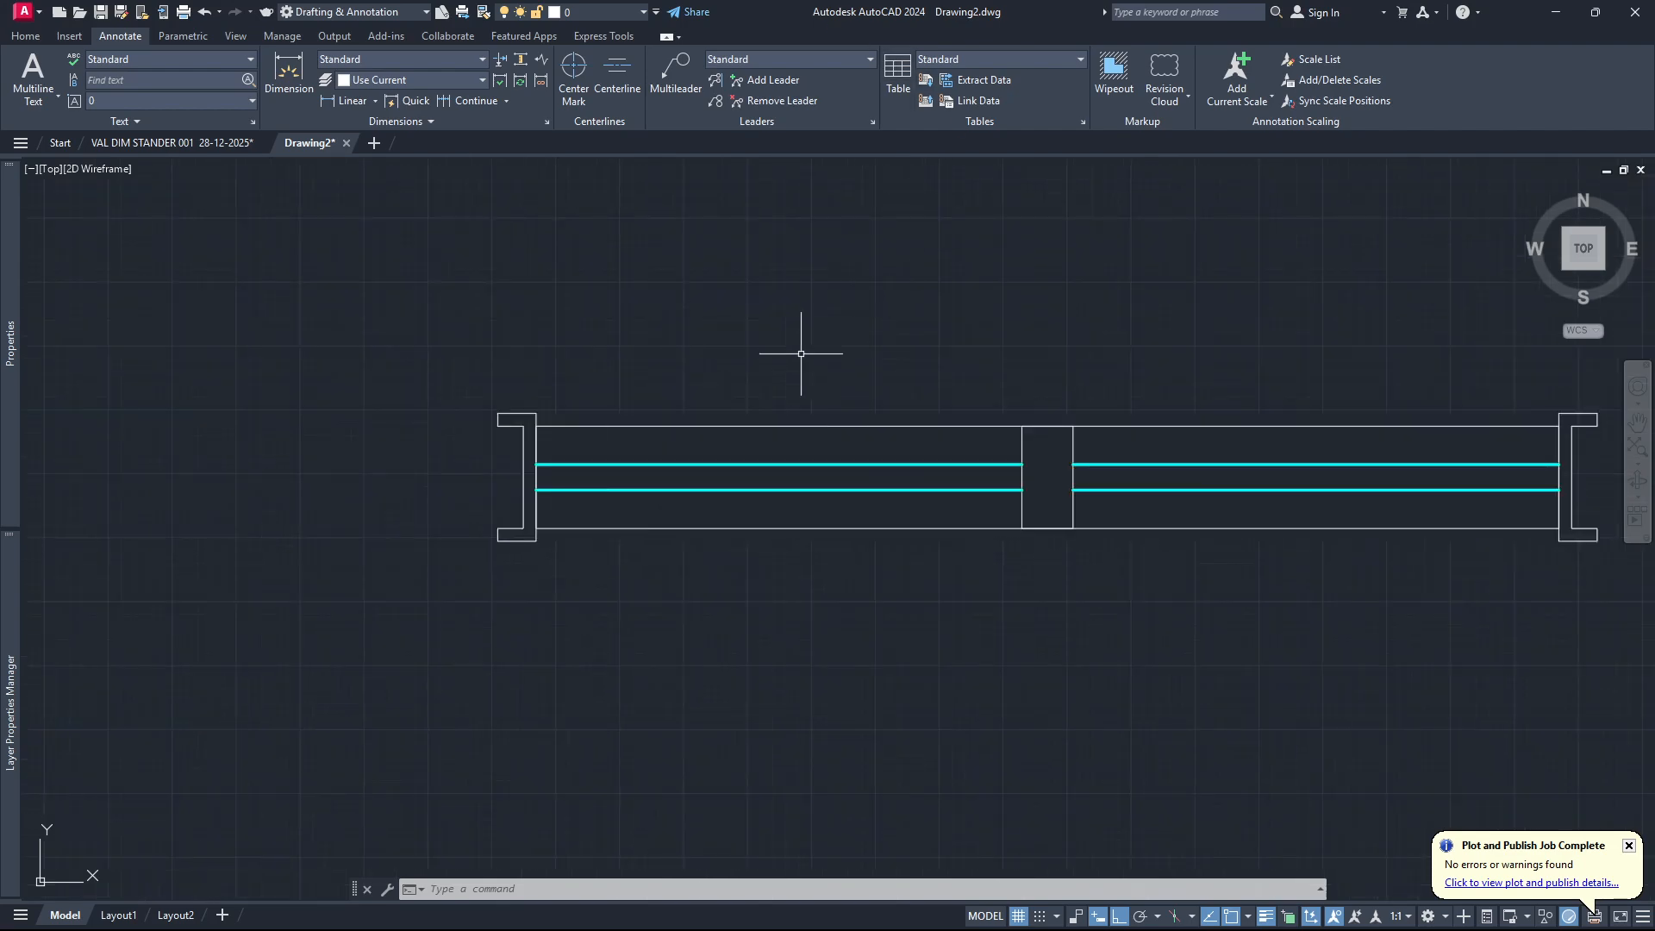
pyautogui.scroll(-4, 767, 371)
pyautogui.scroll(2, 957, 379)
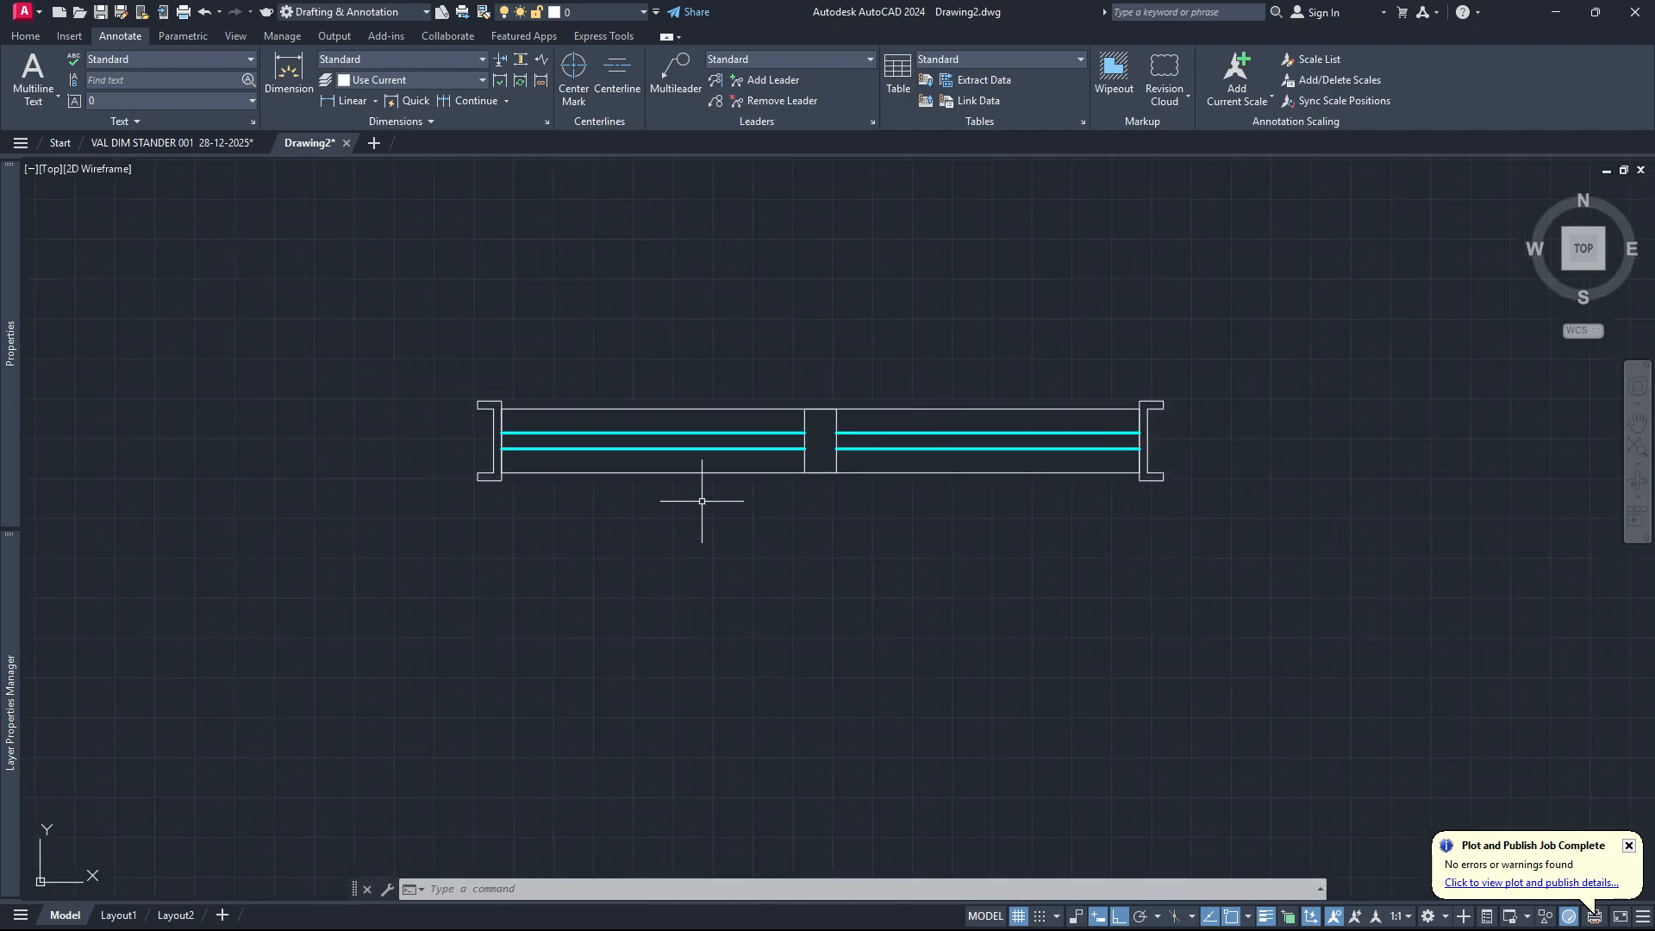
pyautogui.scroll(4, 502, 448)
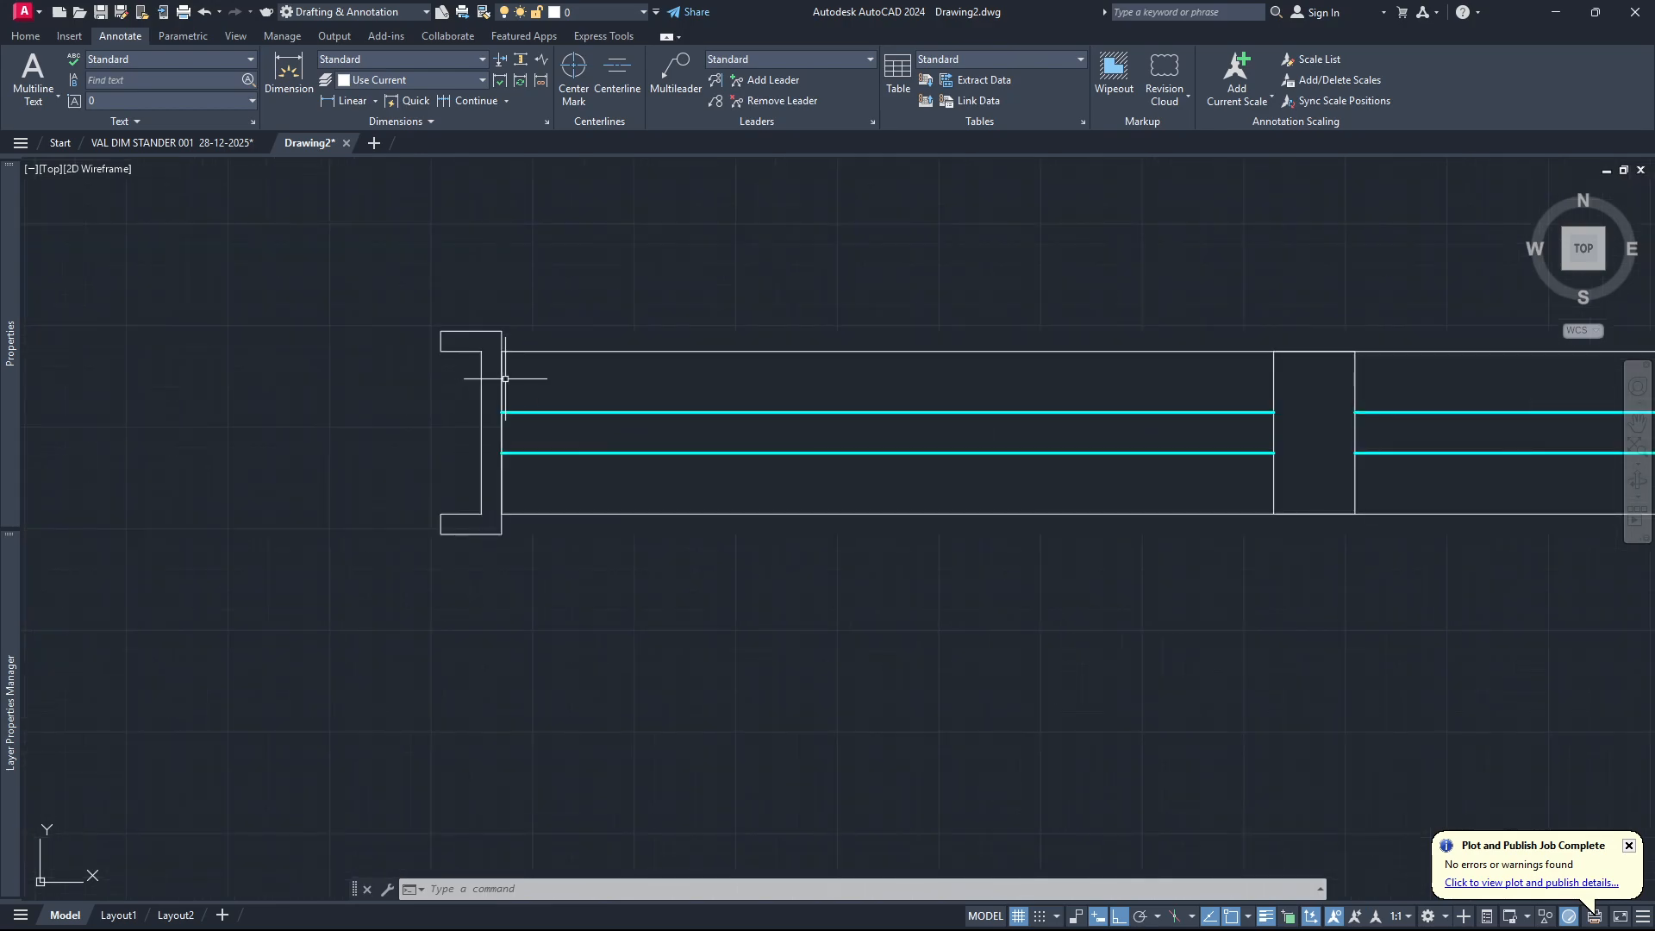
pyautogui.click(538, 351)
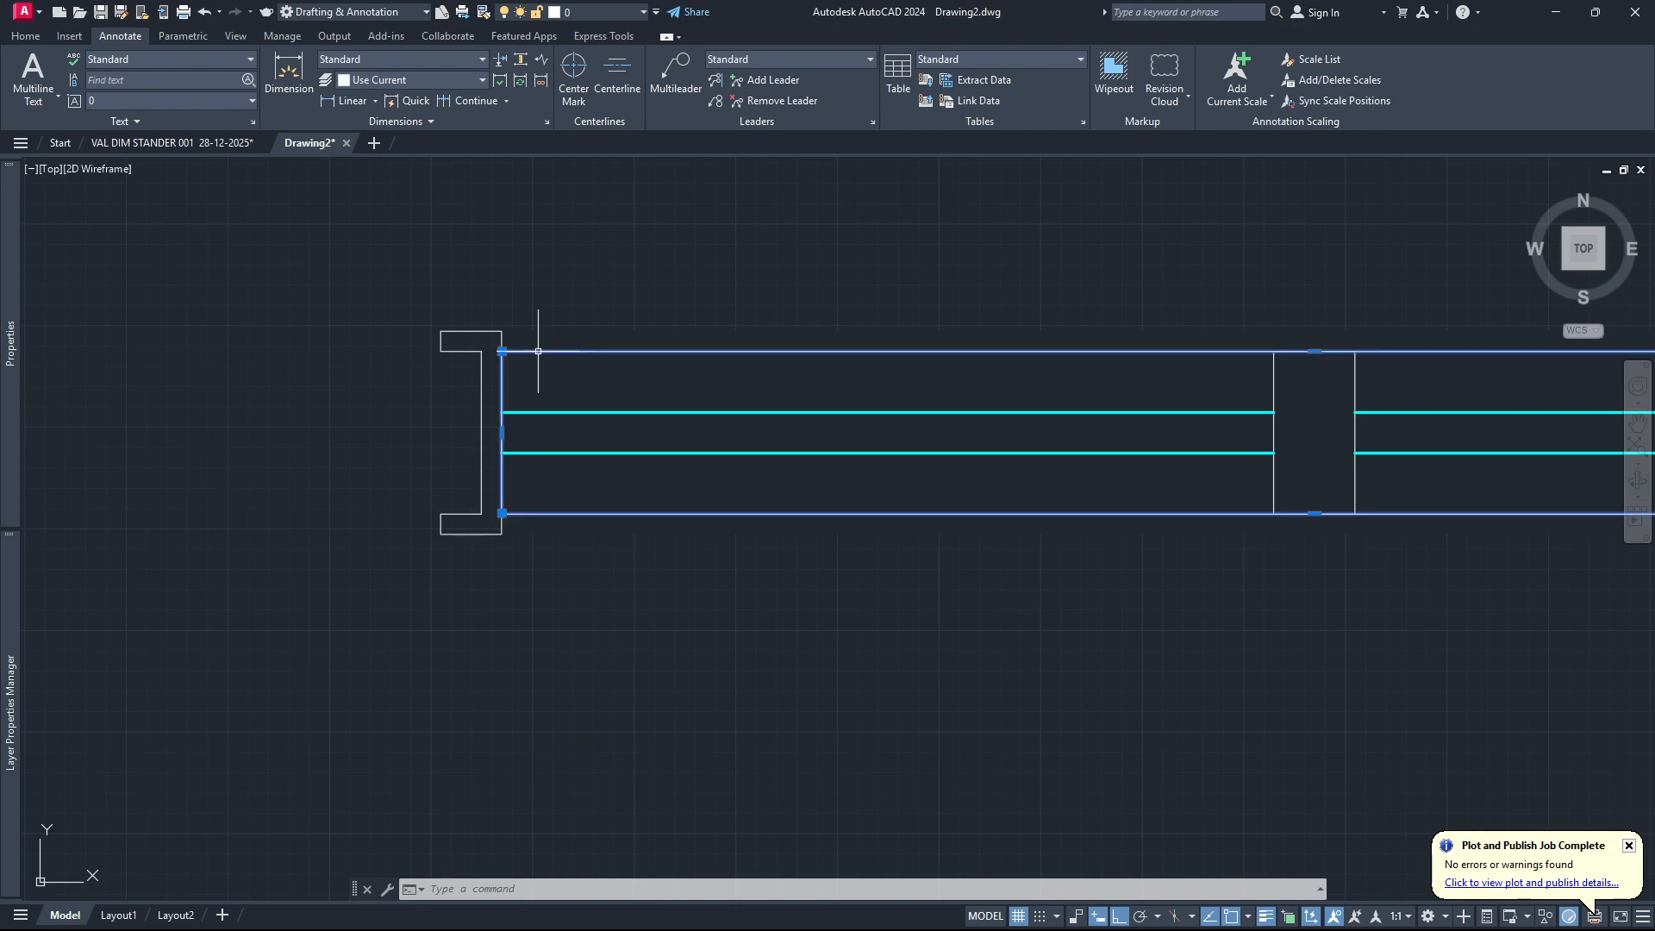
pyautogui.click(25, 36)
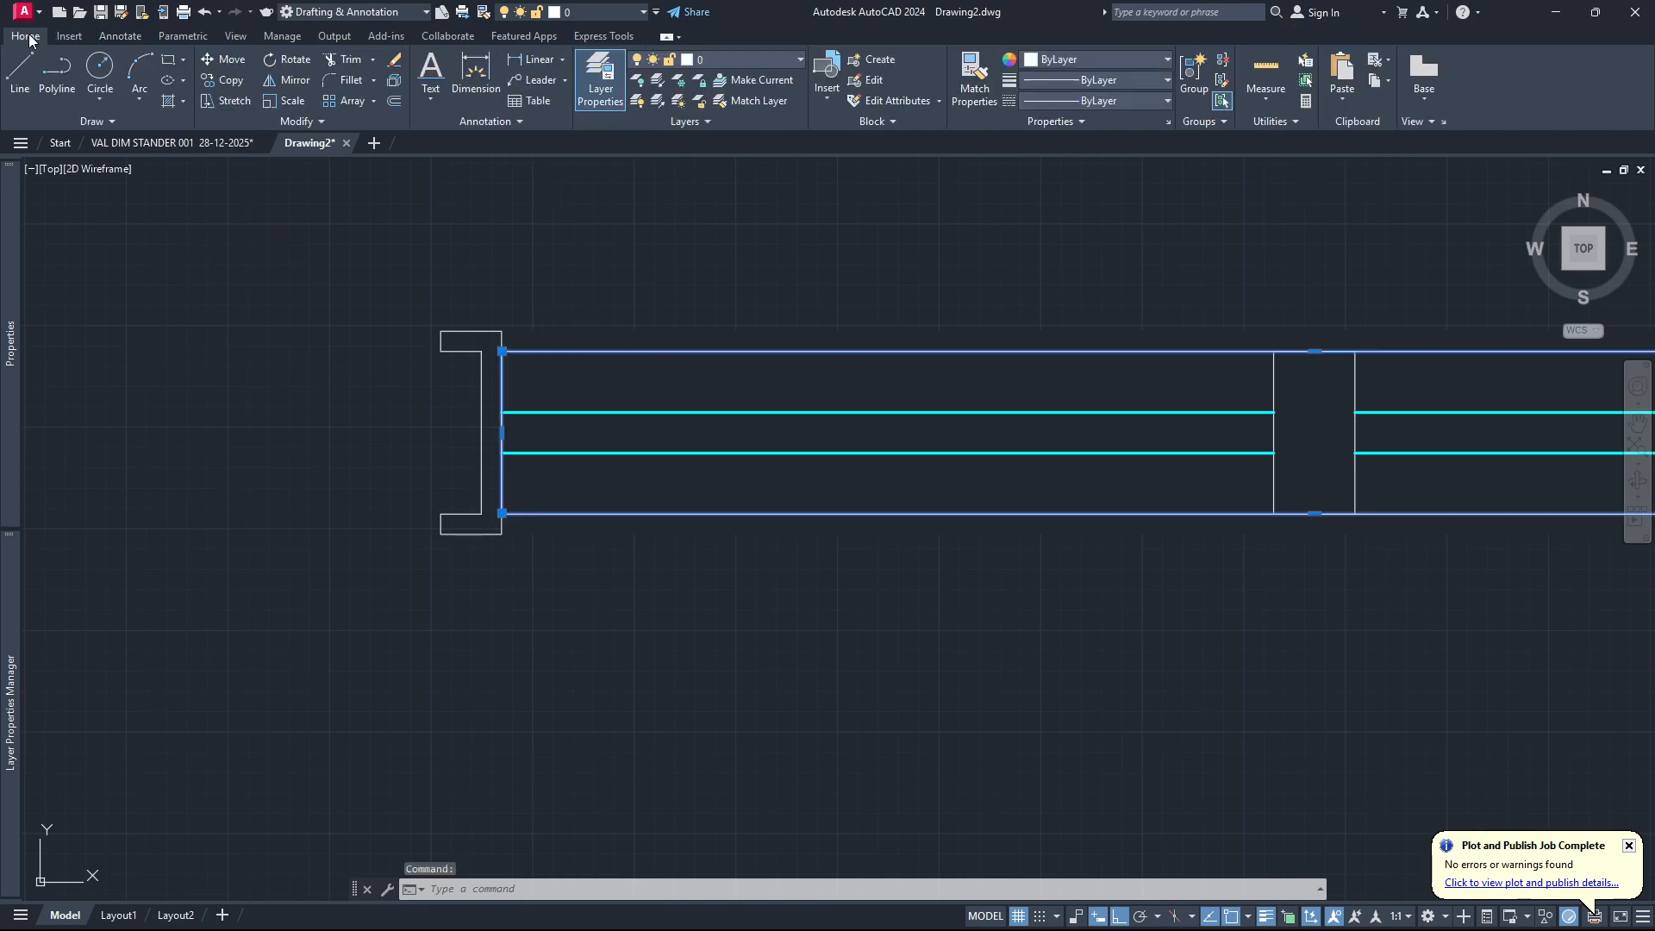
pyautogui.click(1167, 80)
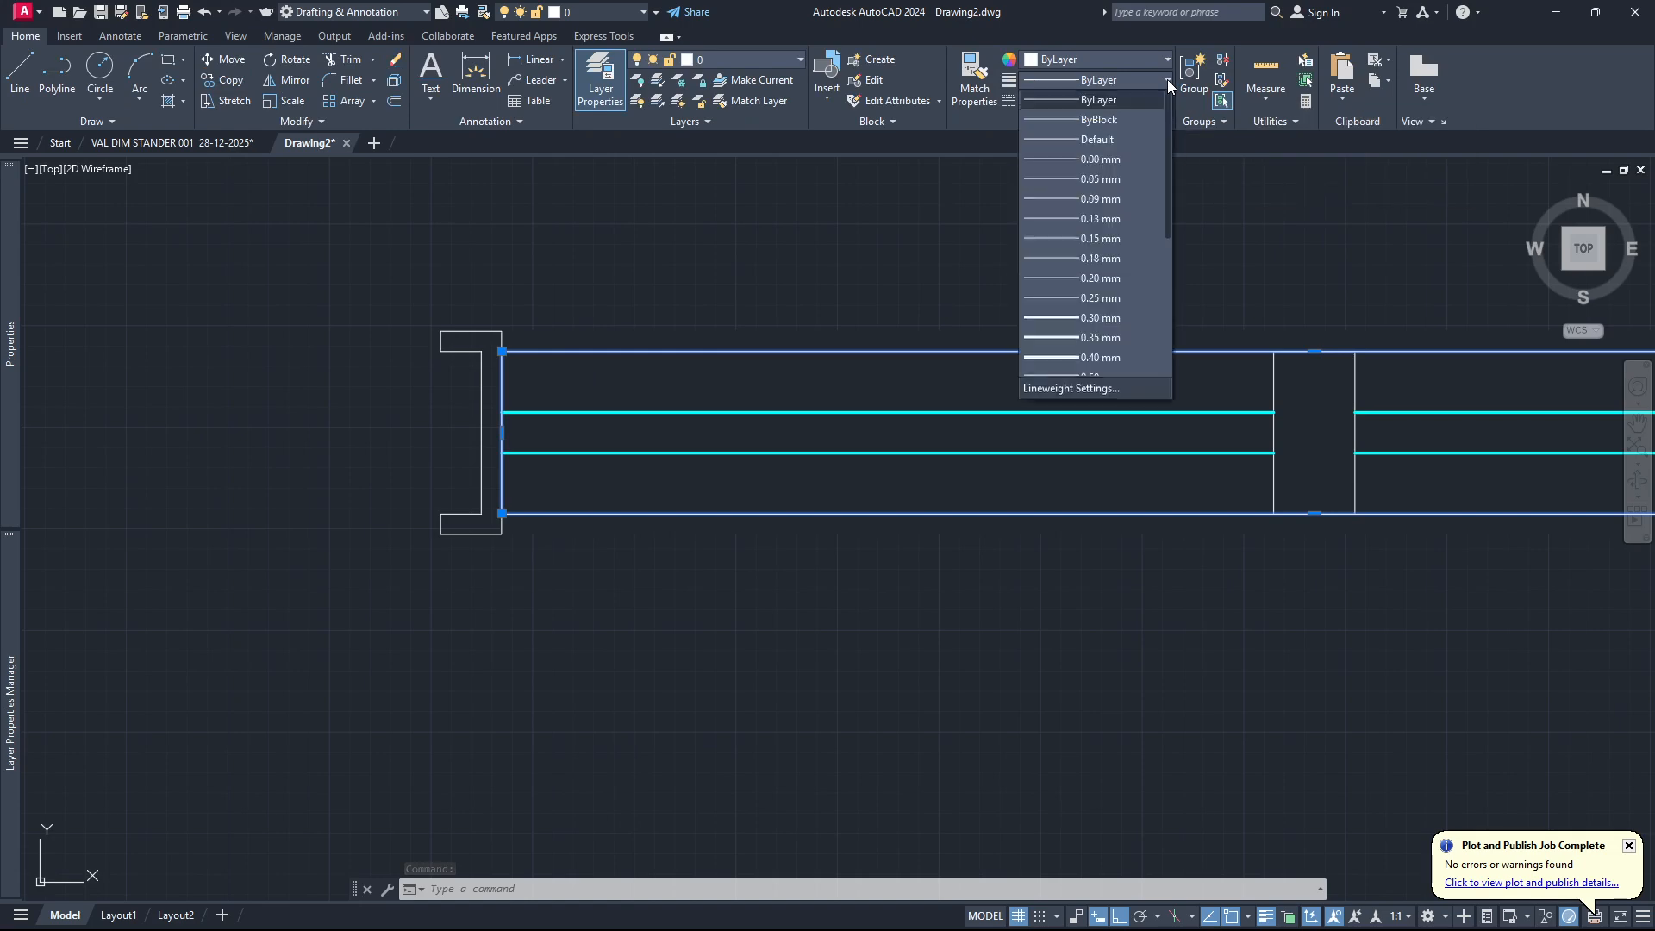
pyautogui.click(1129, 317)
pyautogui.press('Escape')
# Start a block definition named "W Dynamique Val 001" with its base point at the lower inner corner of the left end frame.
pyautogui.scroll(-6, 517, 465)
pyautogui.scroll(2, 681, 465)
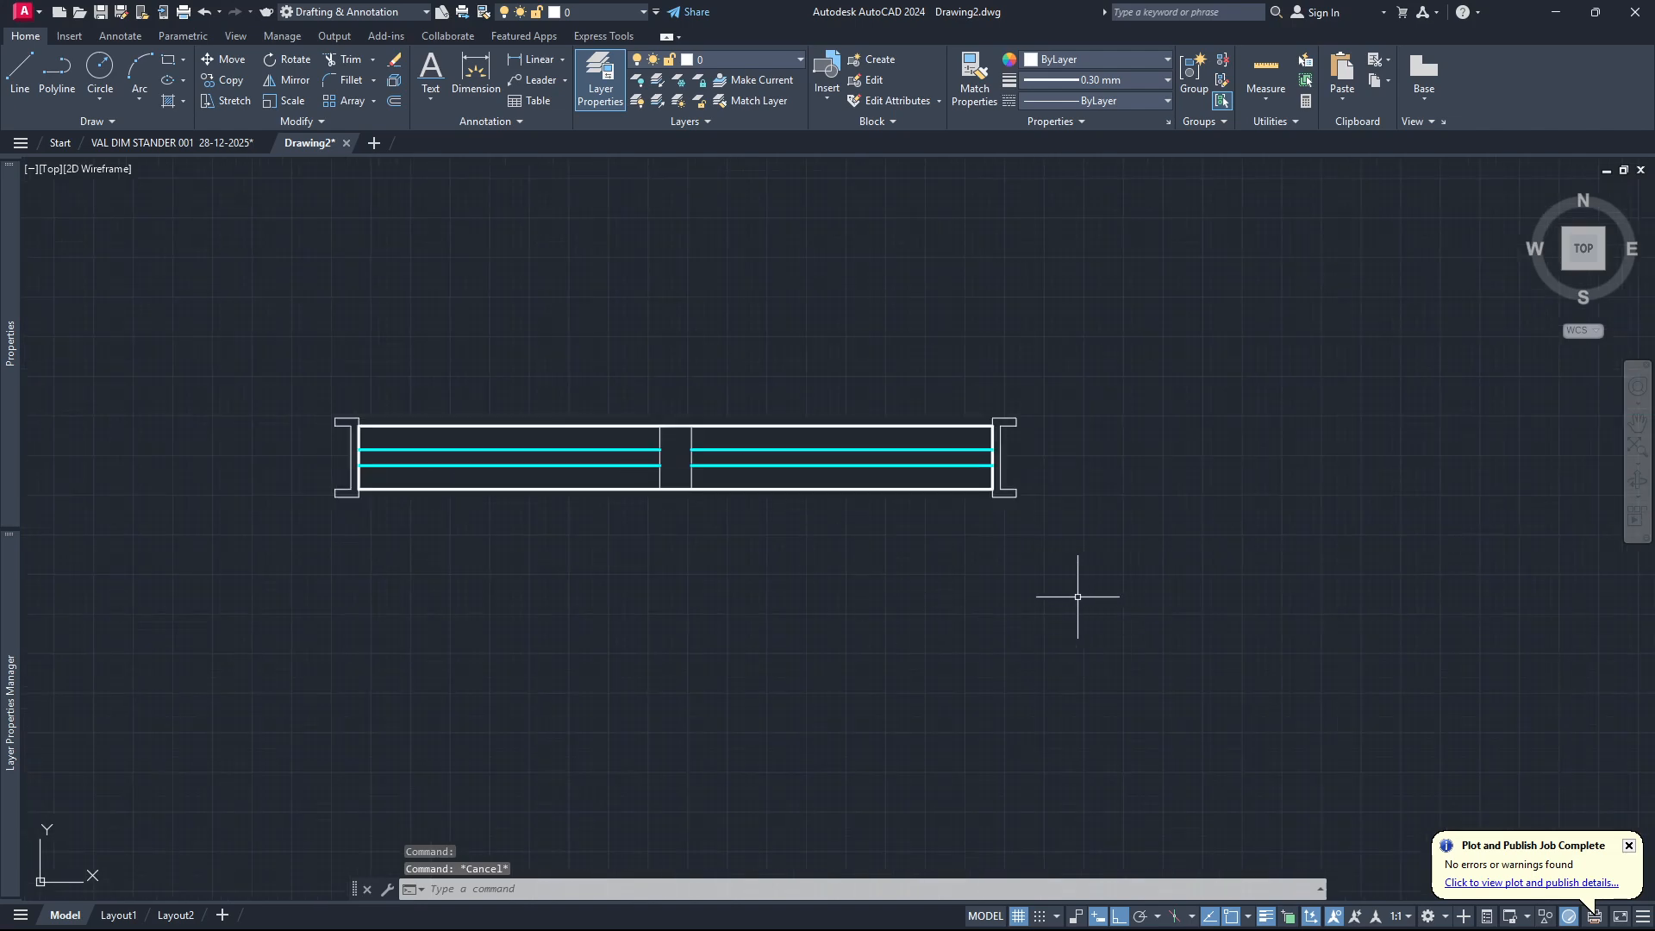
pyautogui.scroll(4, 397, 484)
pyautogui.scroll(-3, 397, 484)
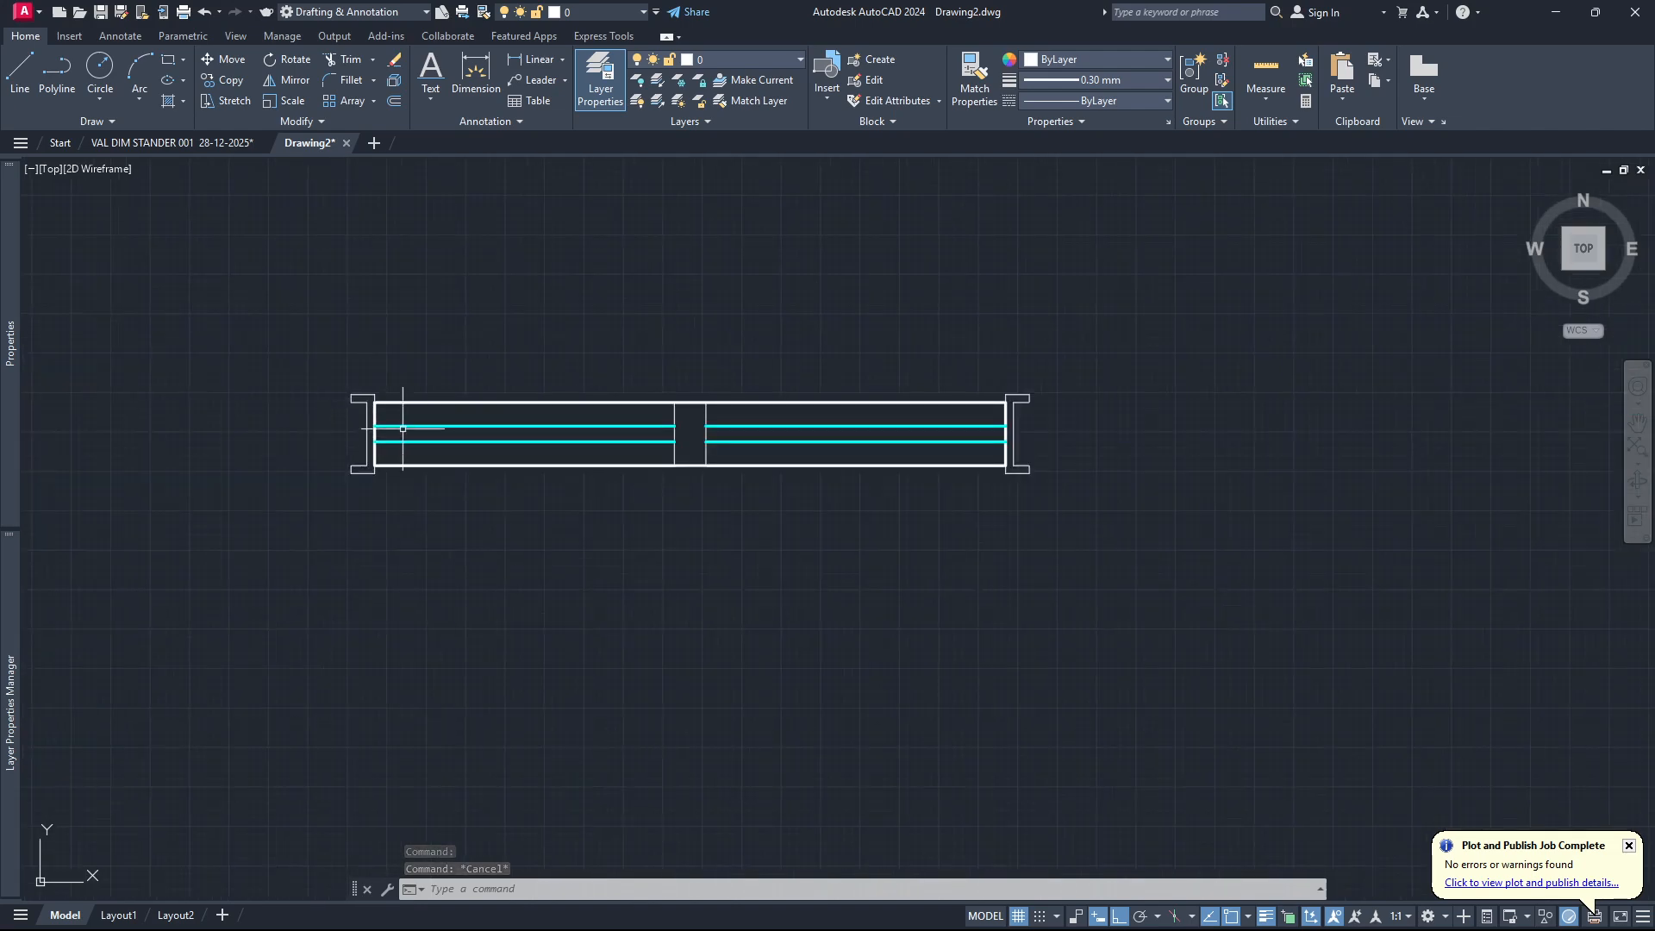
pyautogui.scroll(2, 759, 531)
pyautogui.scroll(-2, 1048, 568)
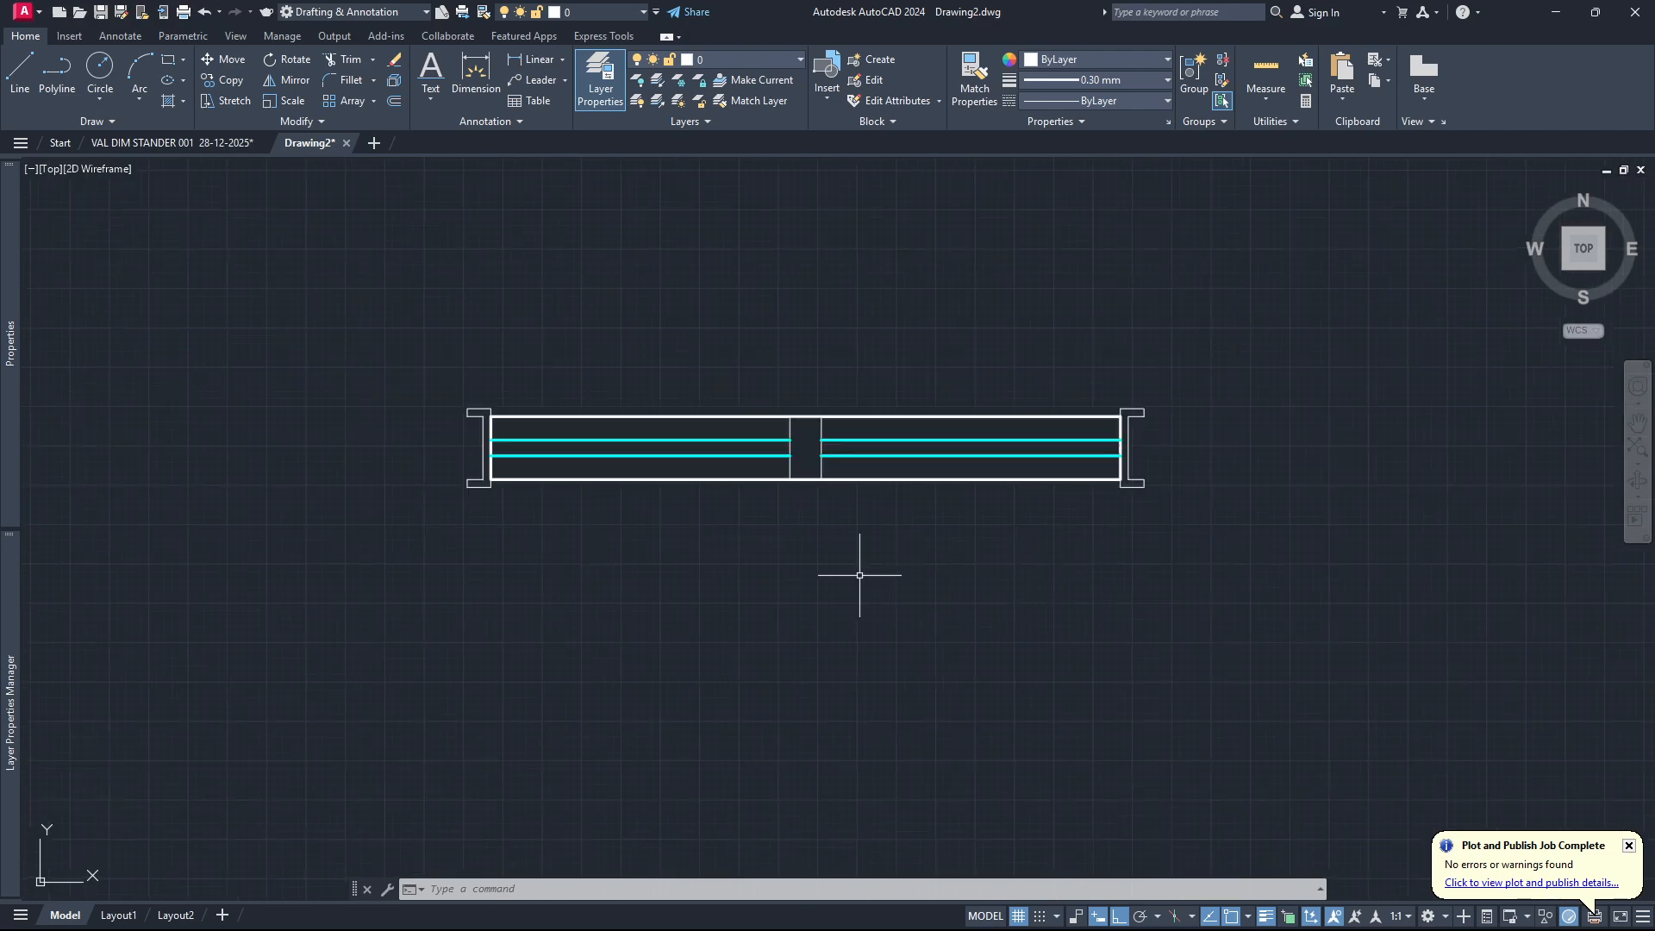
pyautogui.write('BL')
pyautogui.press('Return')
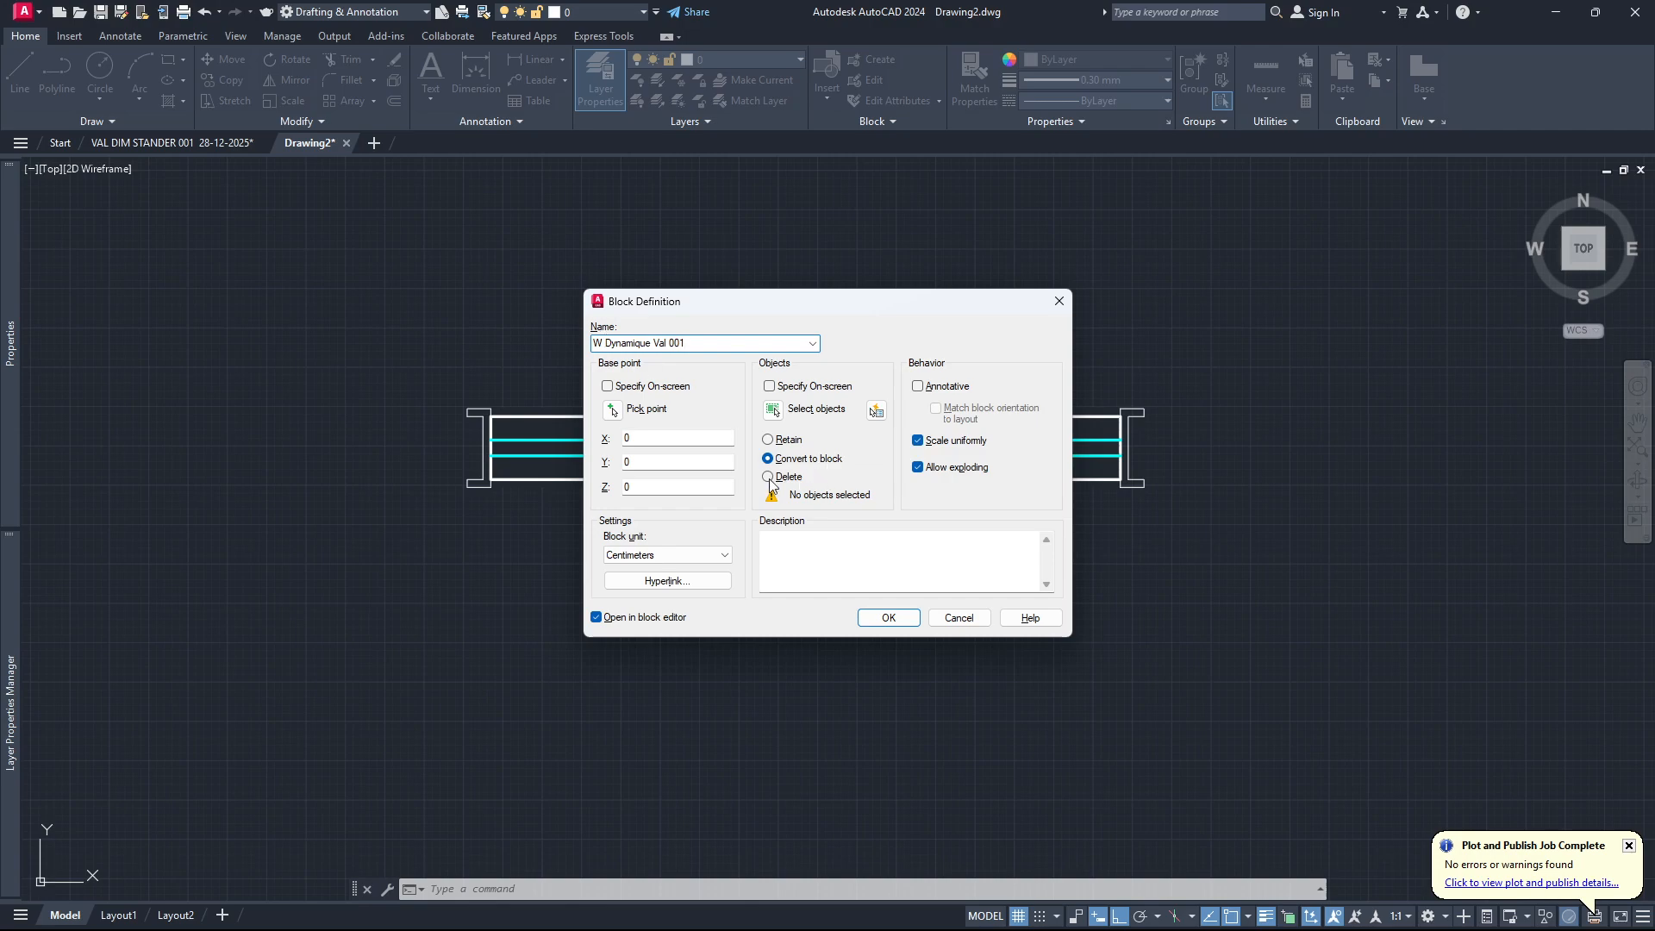
pyautogui.click(612, 410)
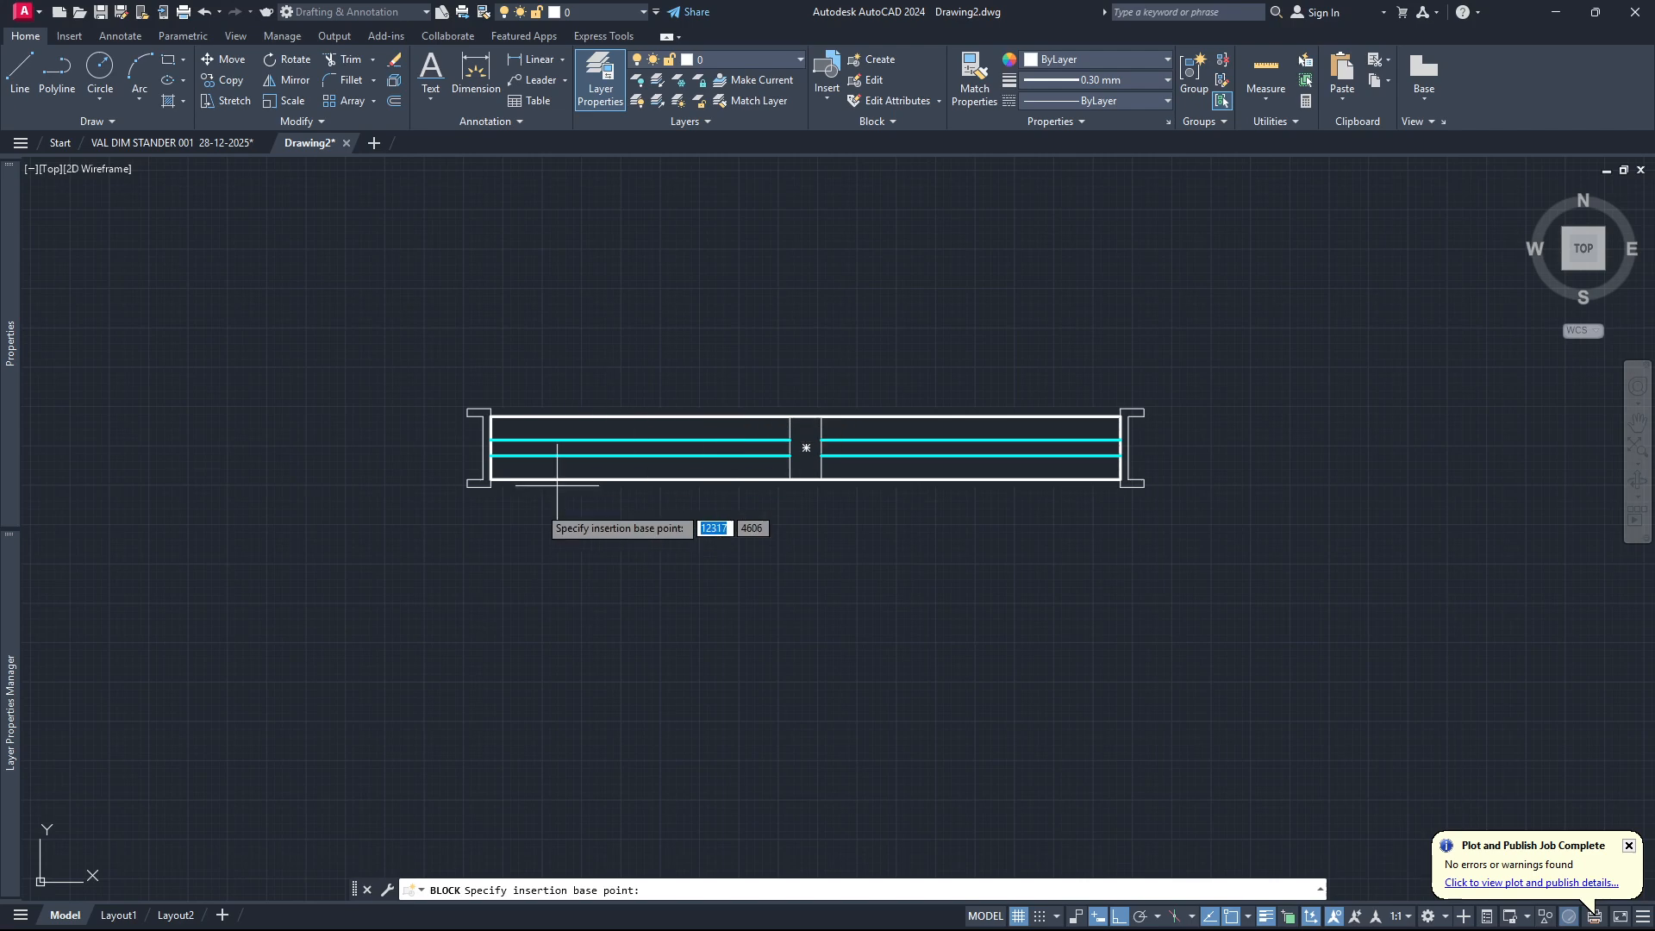
pyautogui.scroll(4, 470, 511)
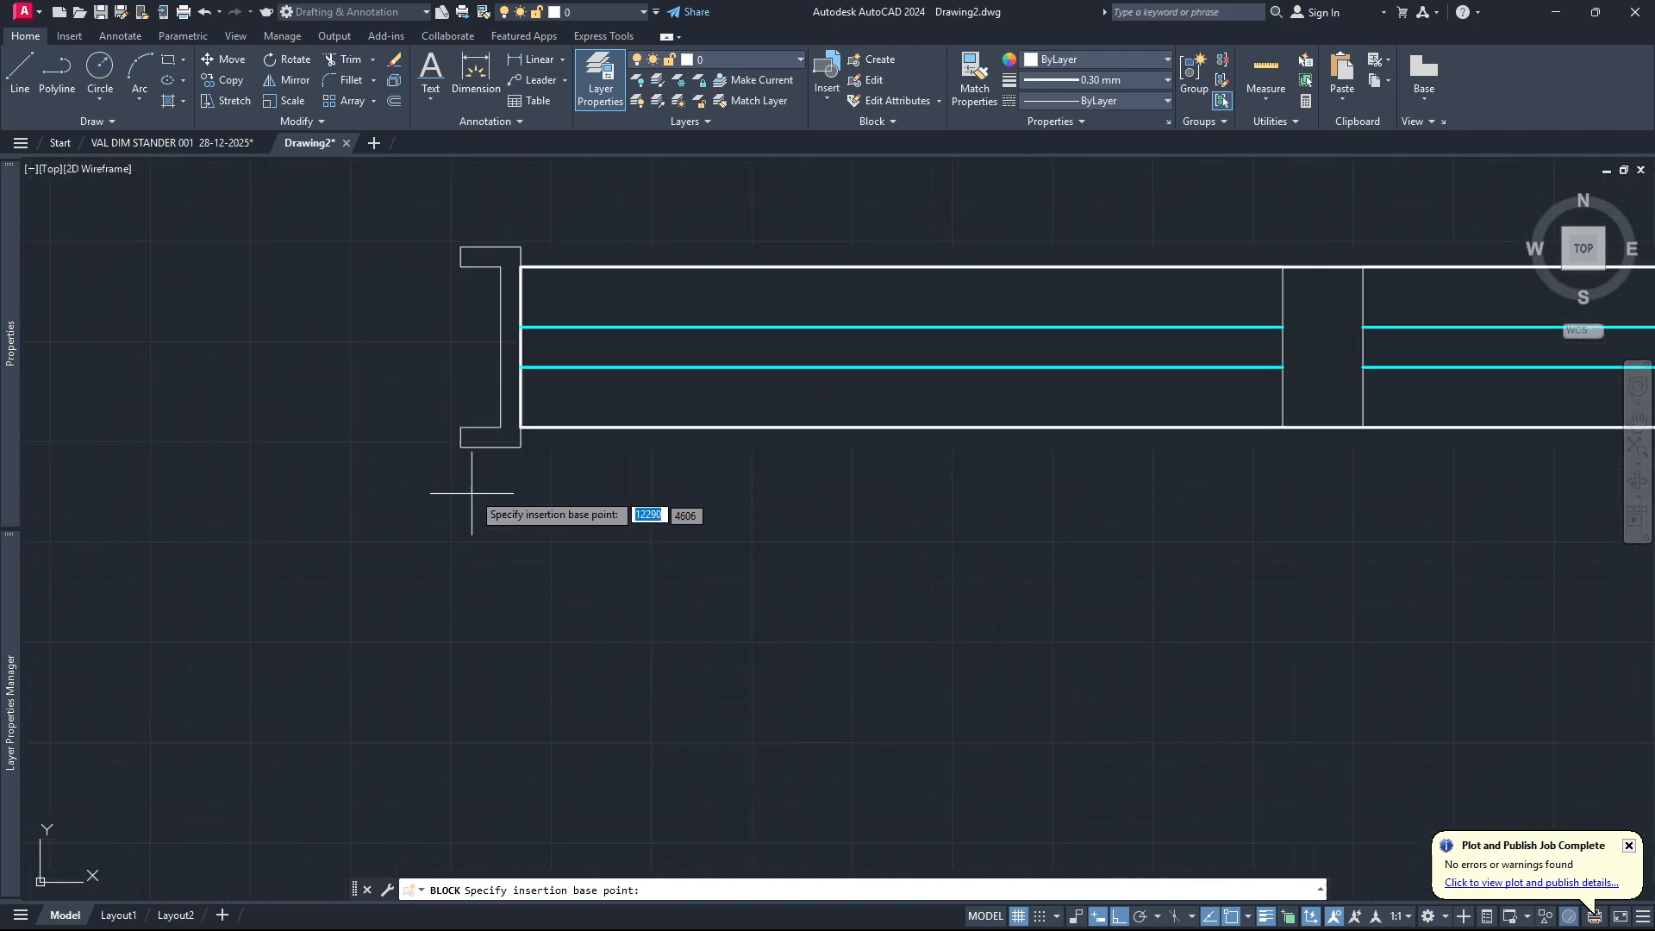
pyautogui.scroll(4, 522, 447)
pyautogui.click(515, 447)
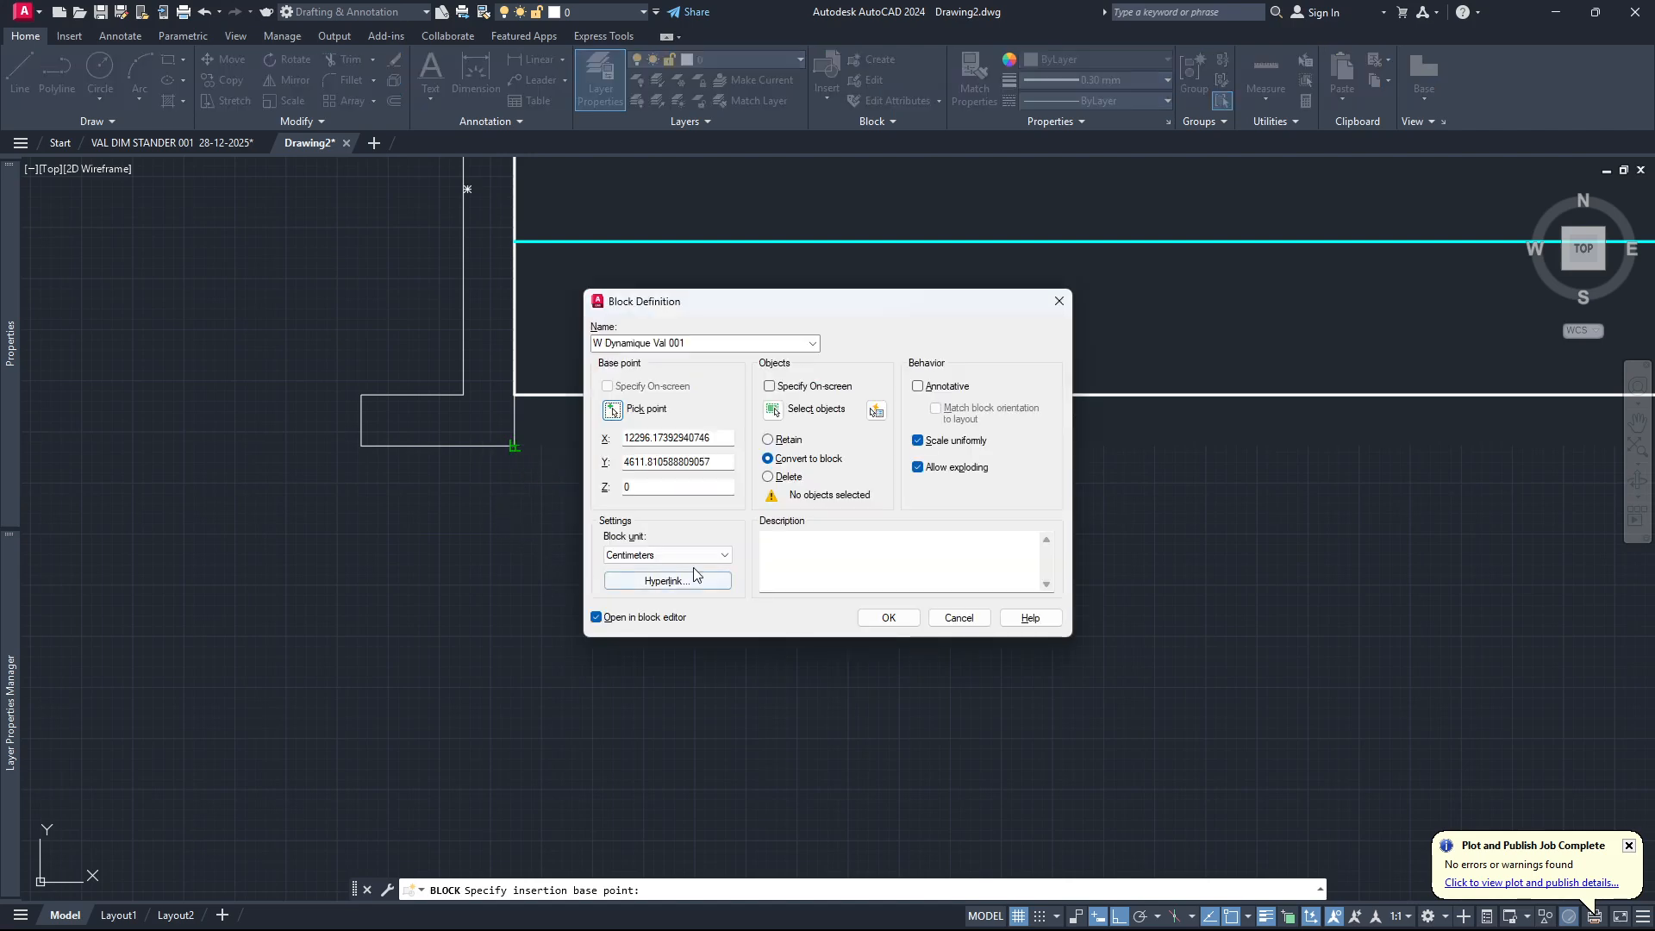
# Select the whole window symbol, including the wipeout, as the objects of the block definition.
pyautogui.click(776, 410)
pyautogui.scroll(-5, 621, 509)
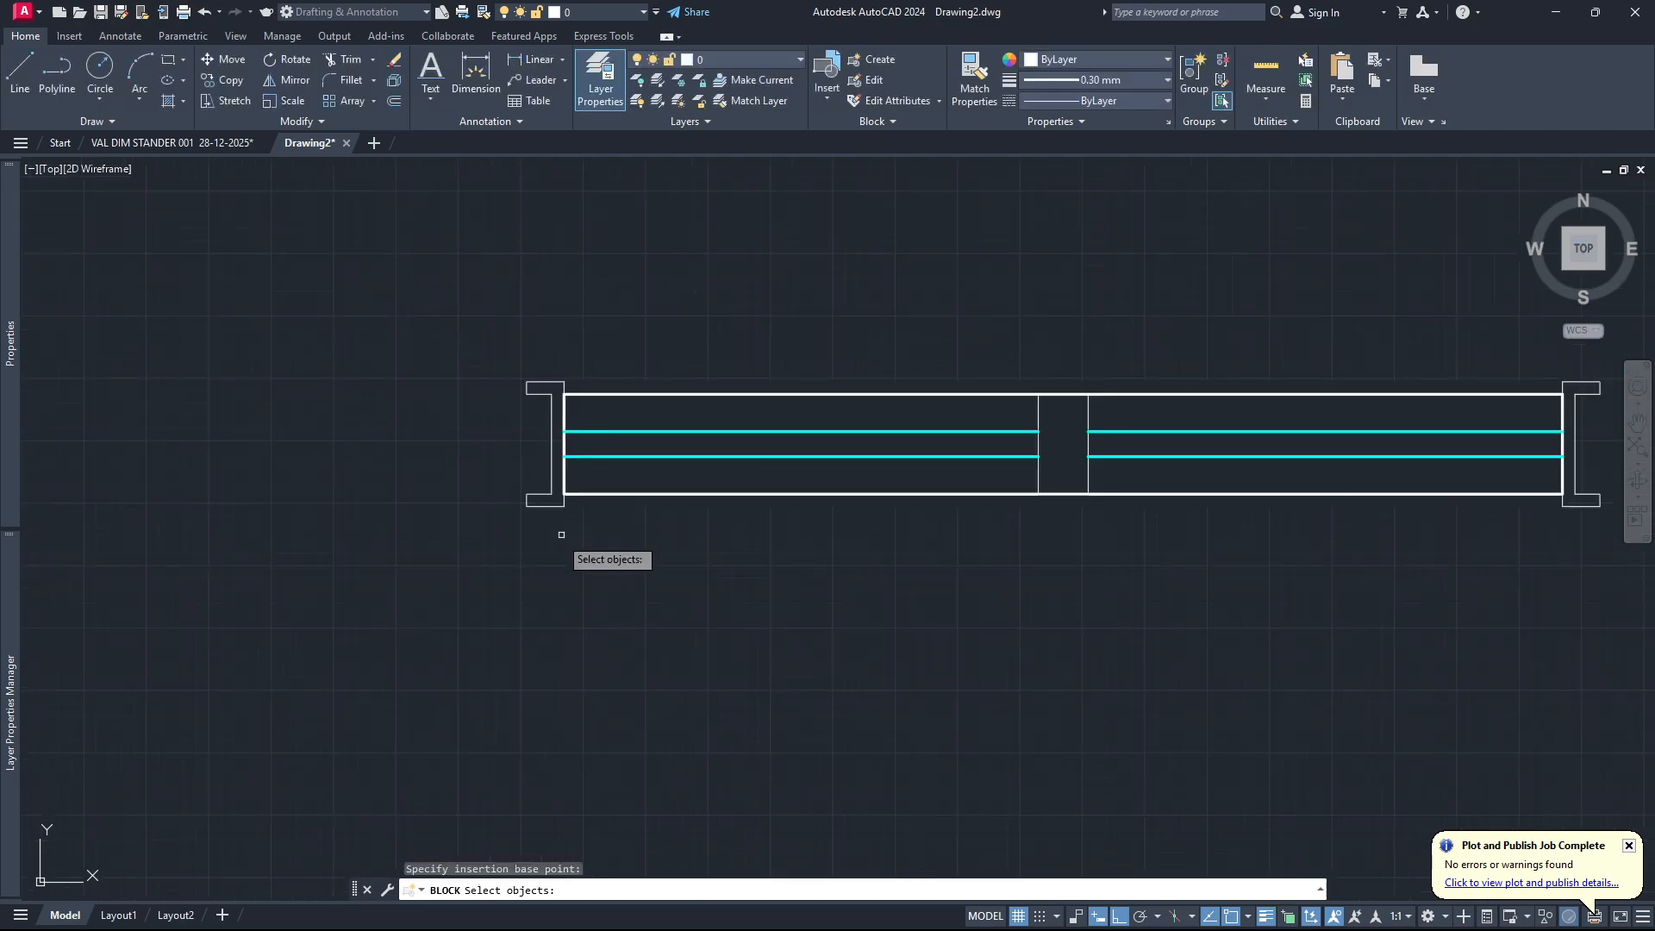
pyautogui.scroll(-2, 440, 578)
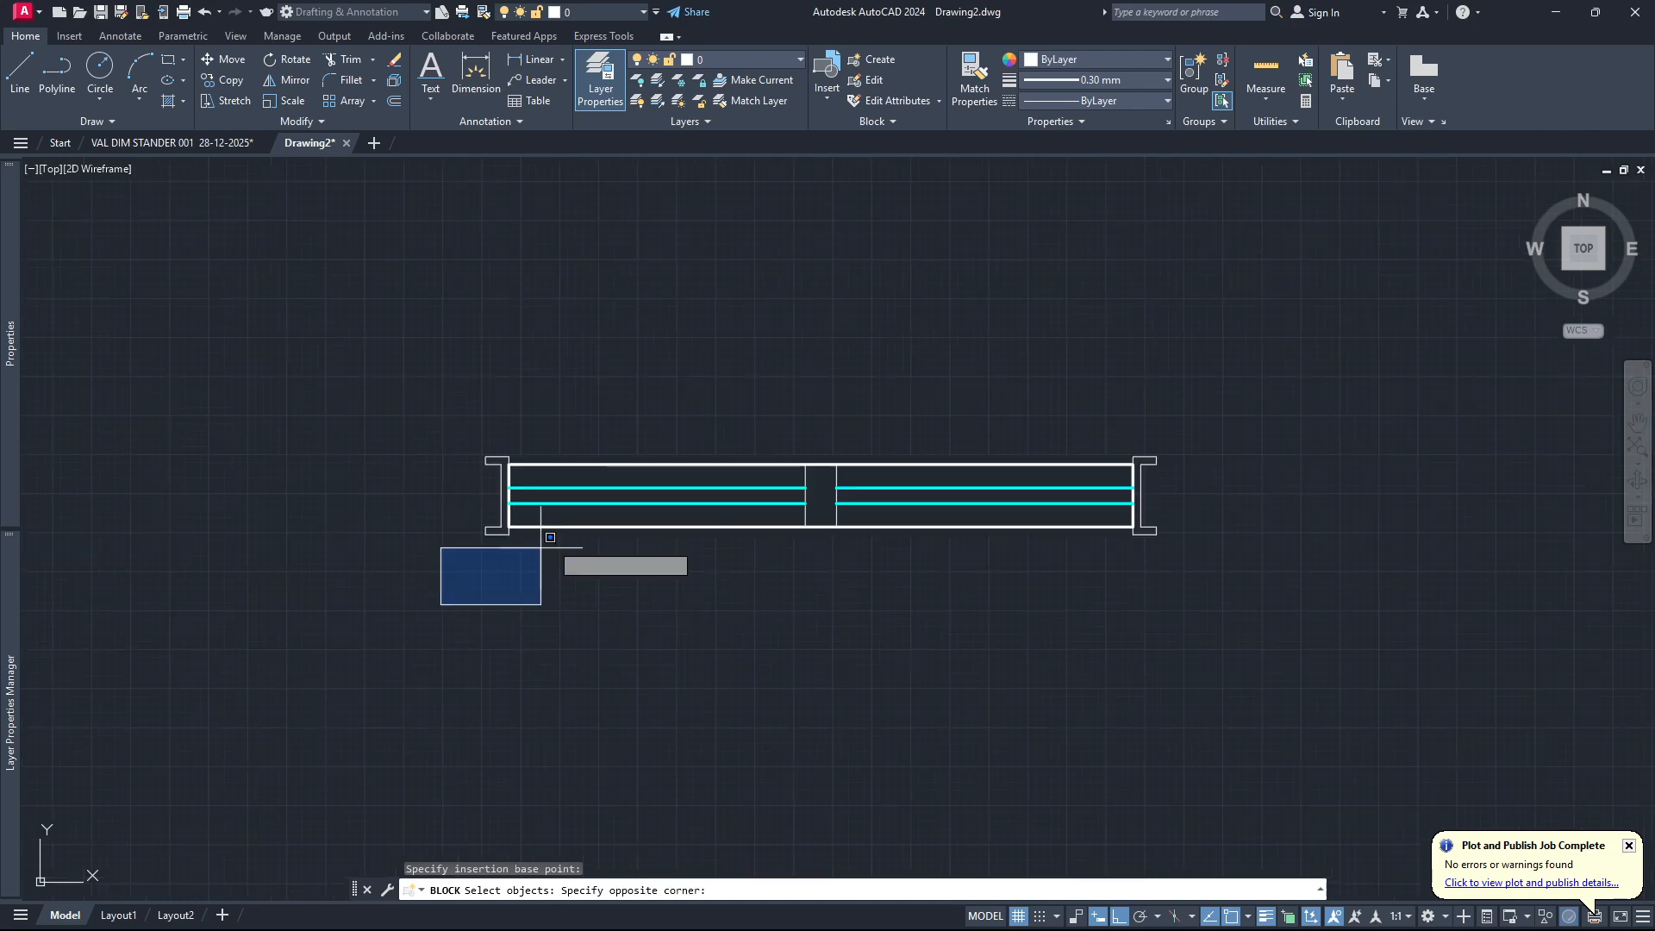
pyautogui.click(441, 606)
pyautogui.click(1272, 374)
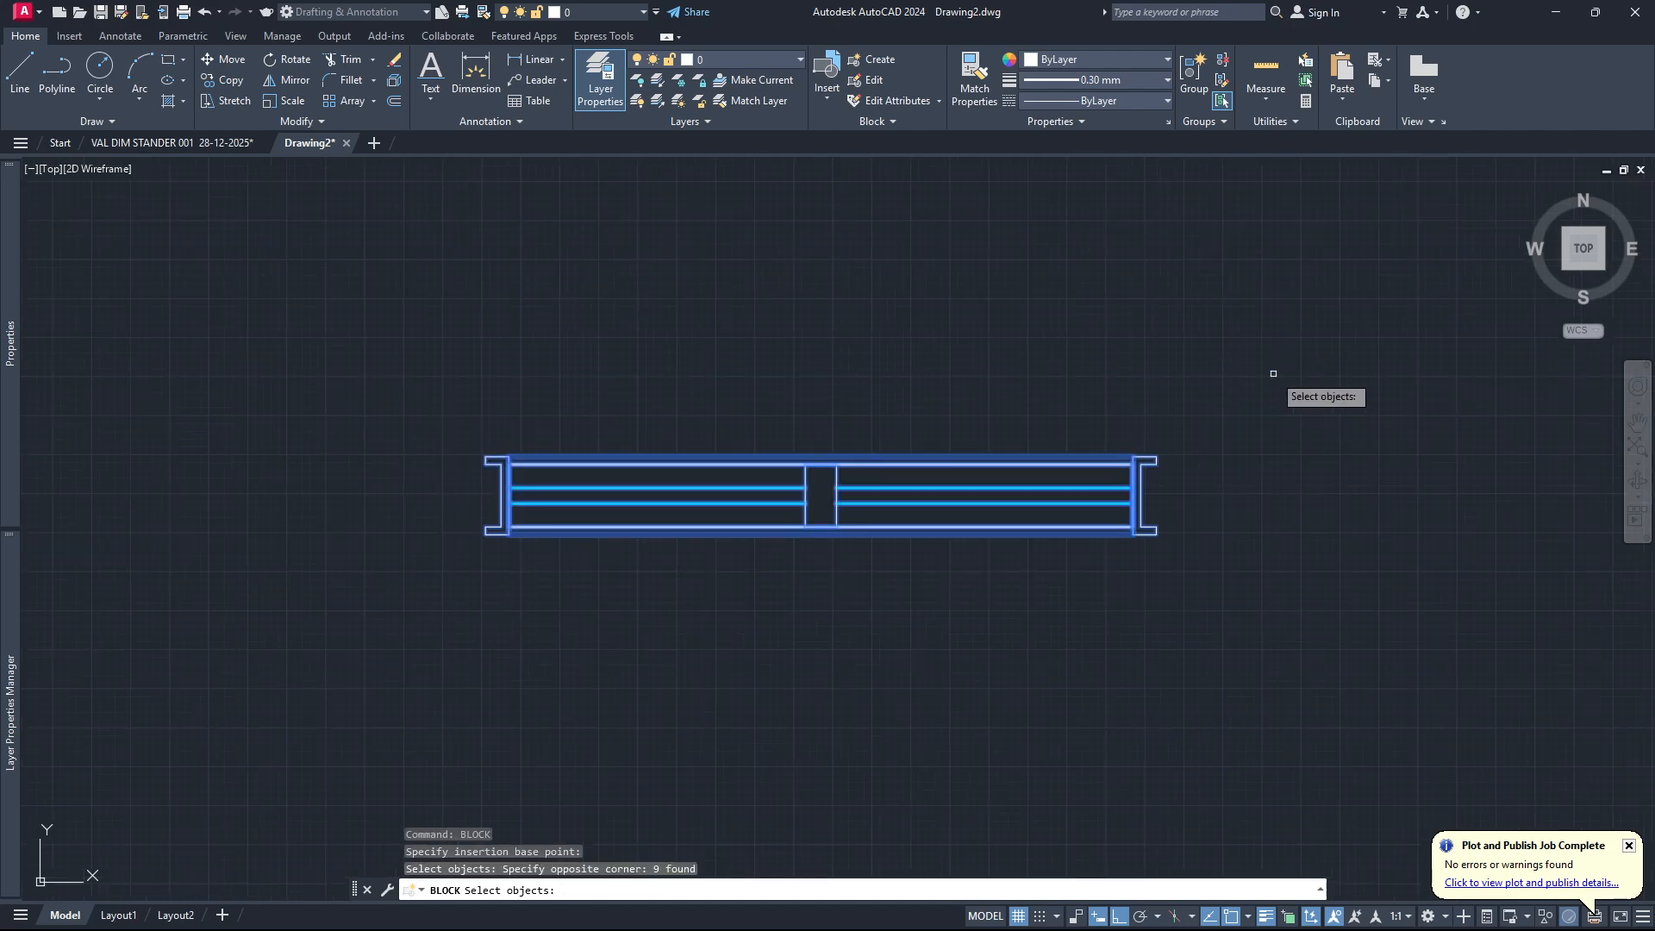
pyautogui.press('Return')
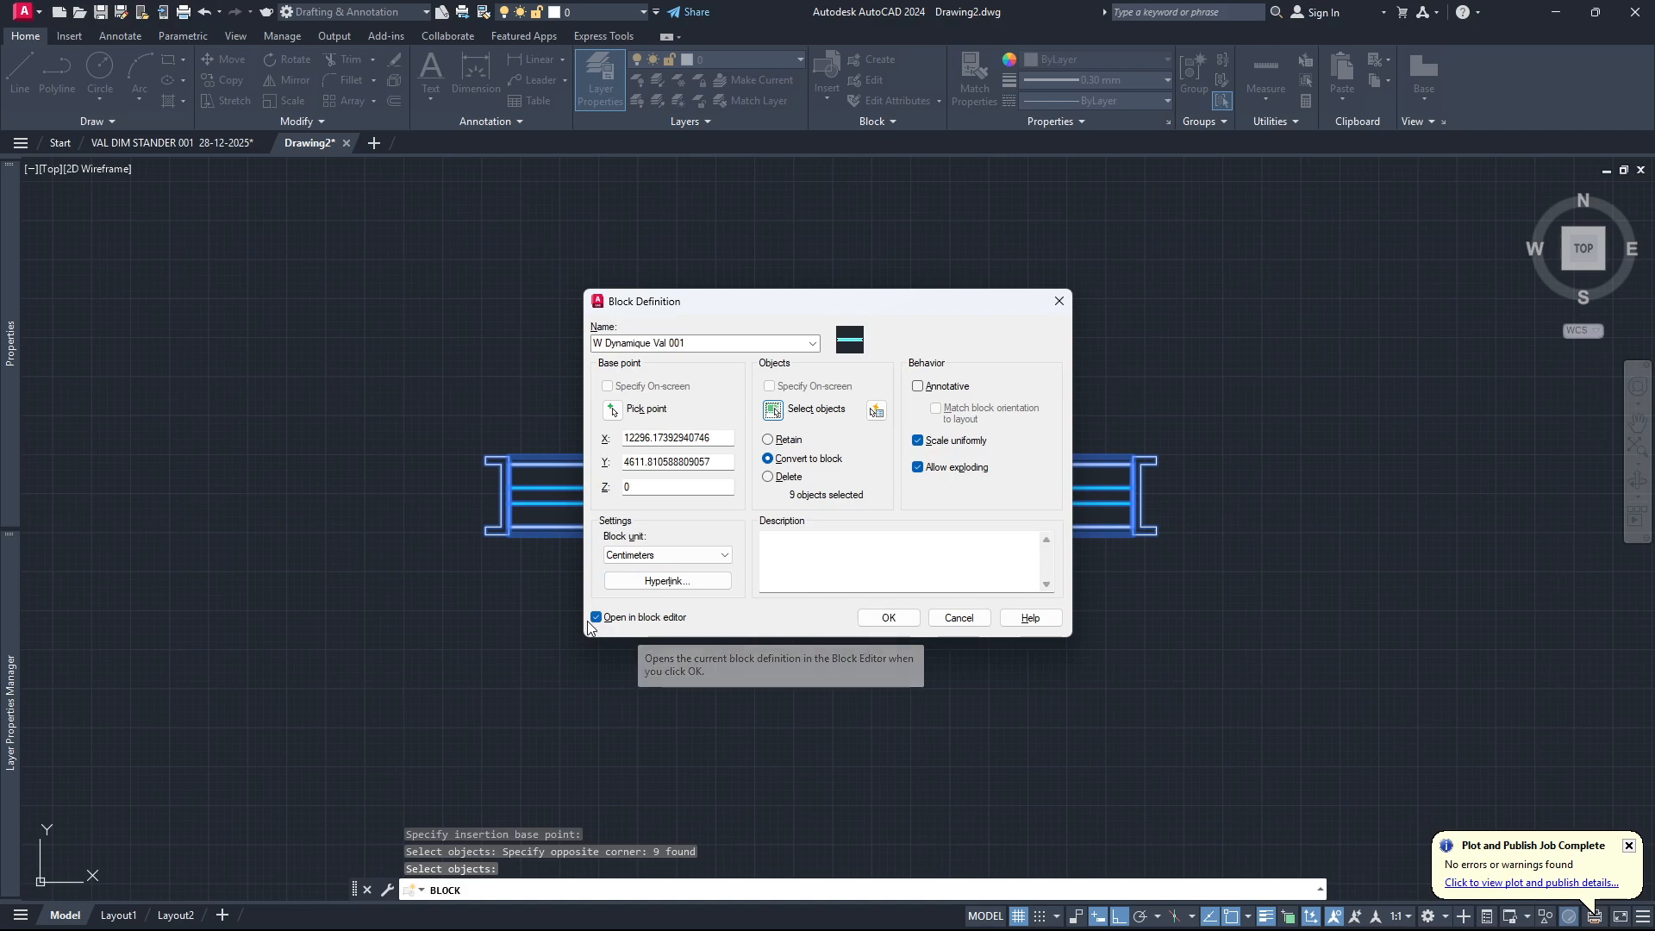
# Switch to Windows Media Player, start playing the current list, and return to the block definition in AutoCAD.
pyautogui.moveTo(1207, 930)
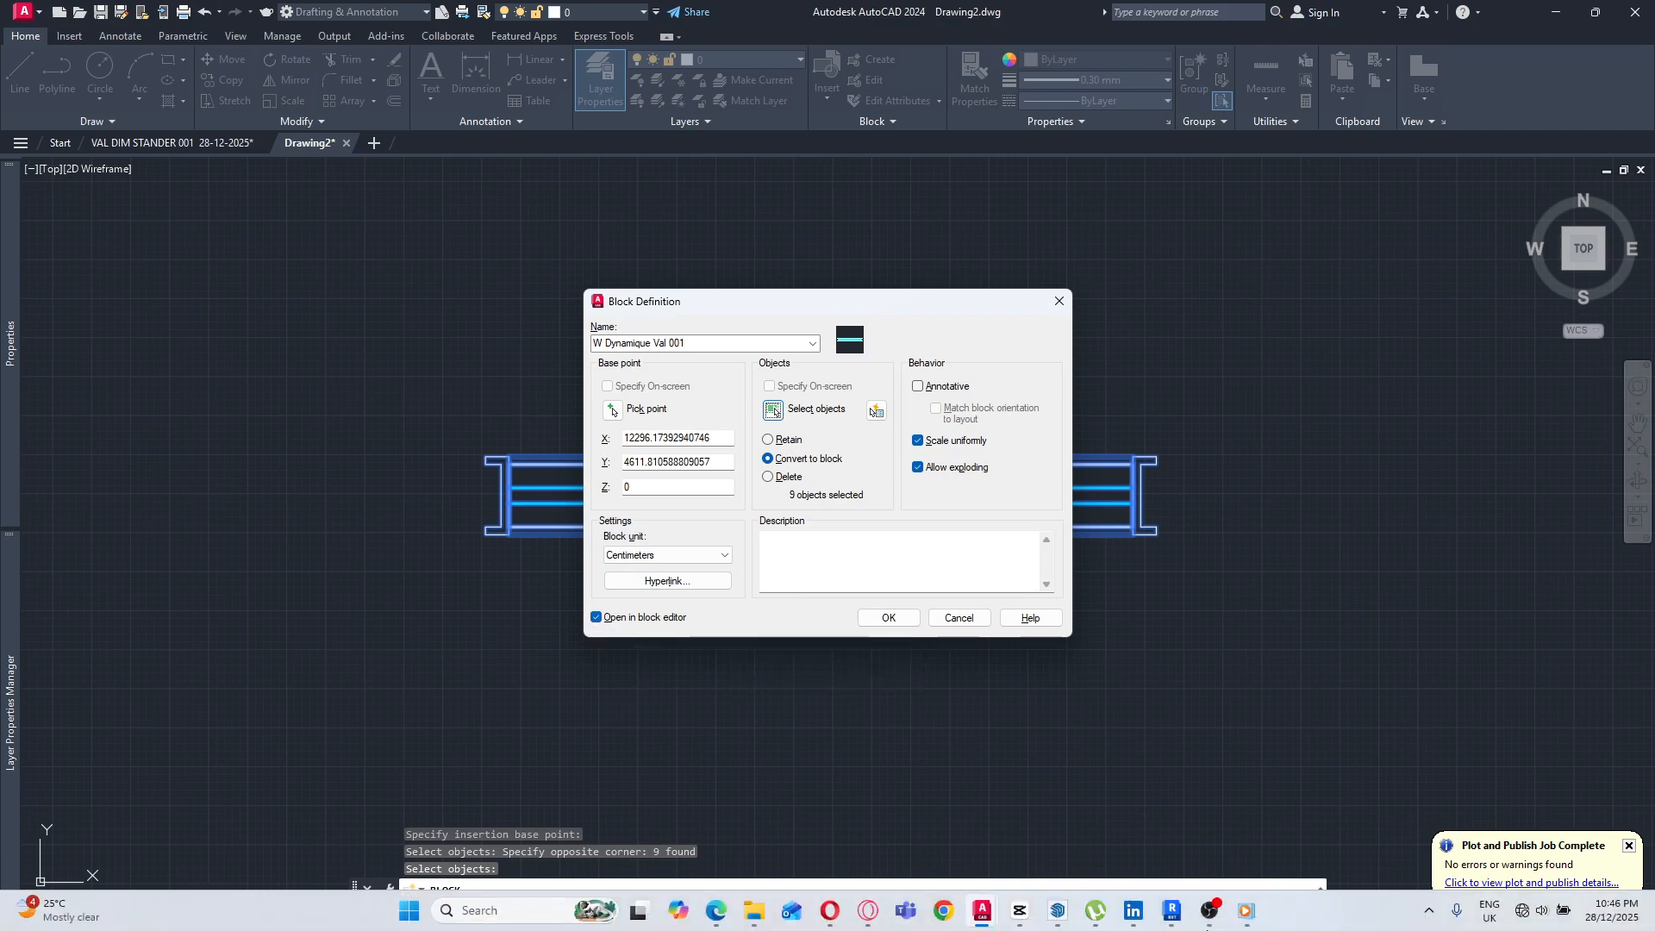
pyautogui.click(1247, 912)
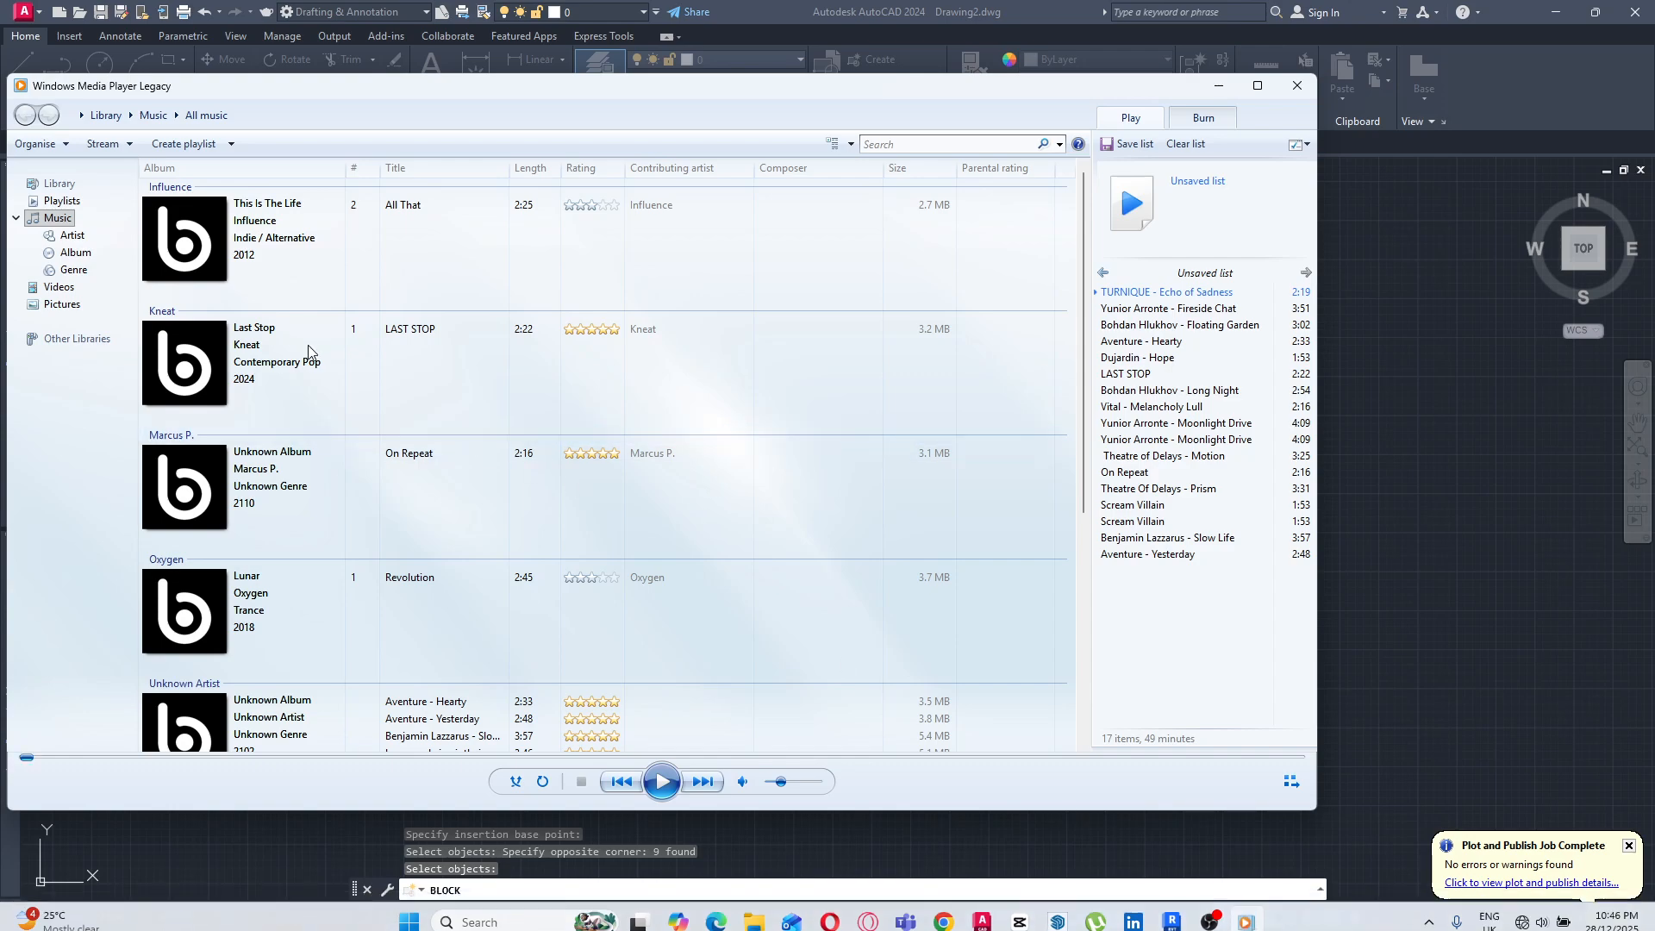
pyautogui.click(662, 781)
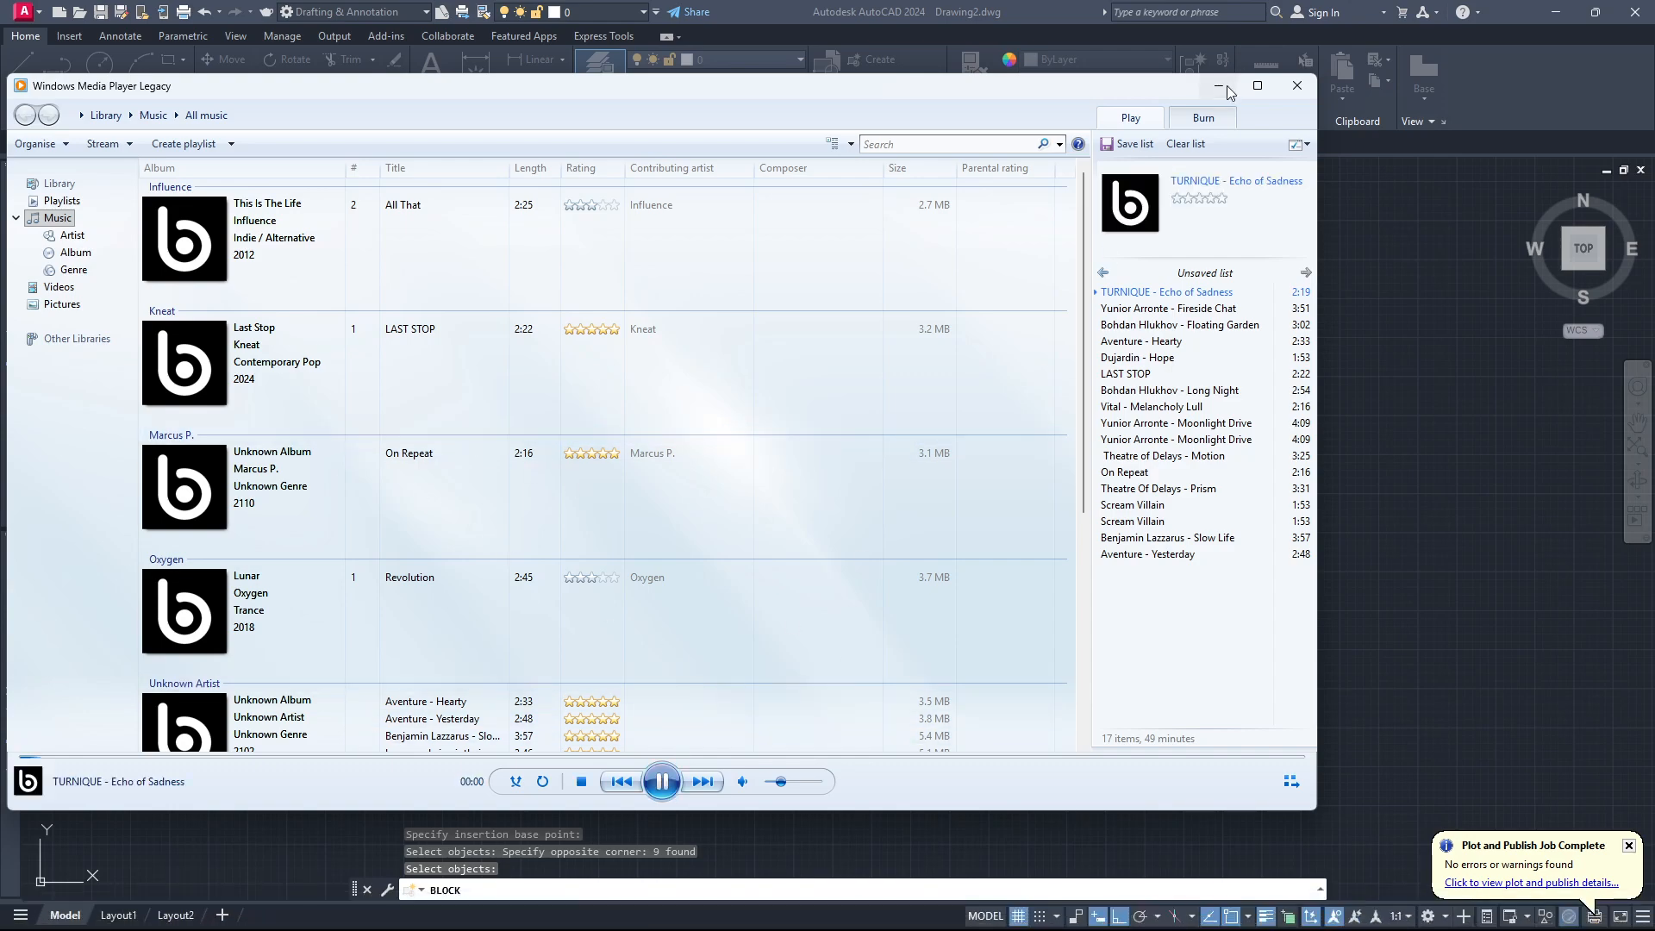
pyautogui.click(1219, 87)
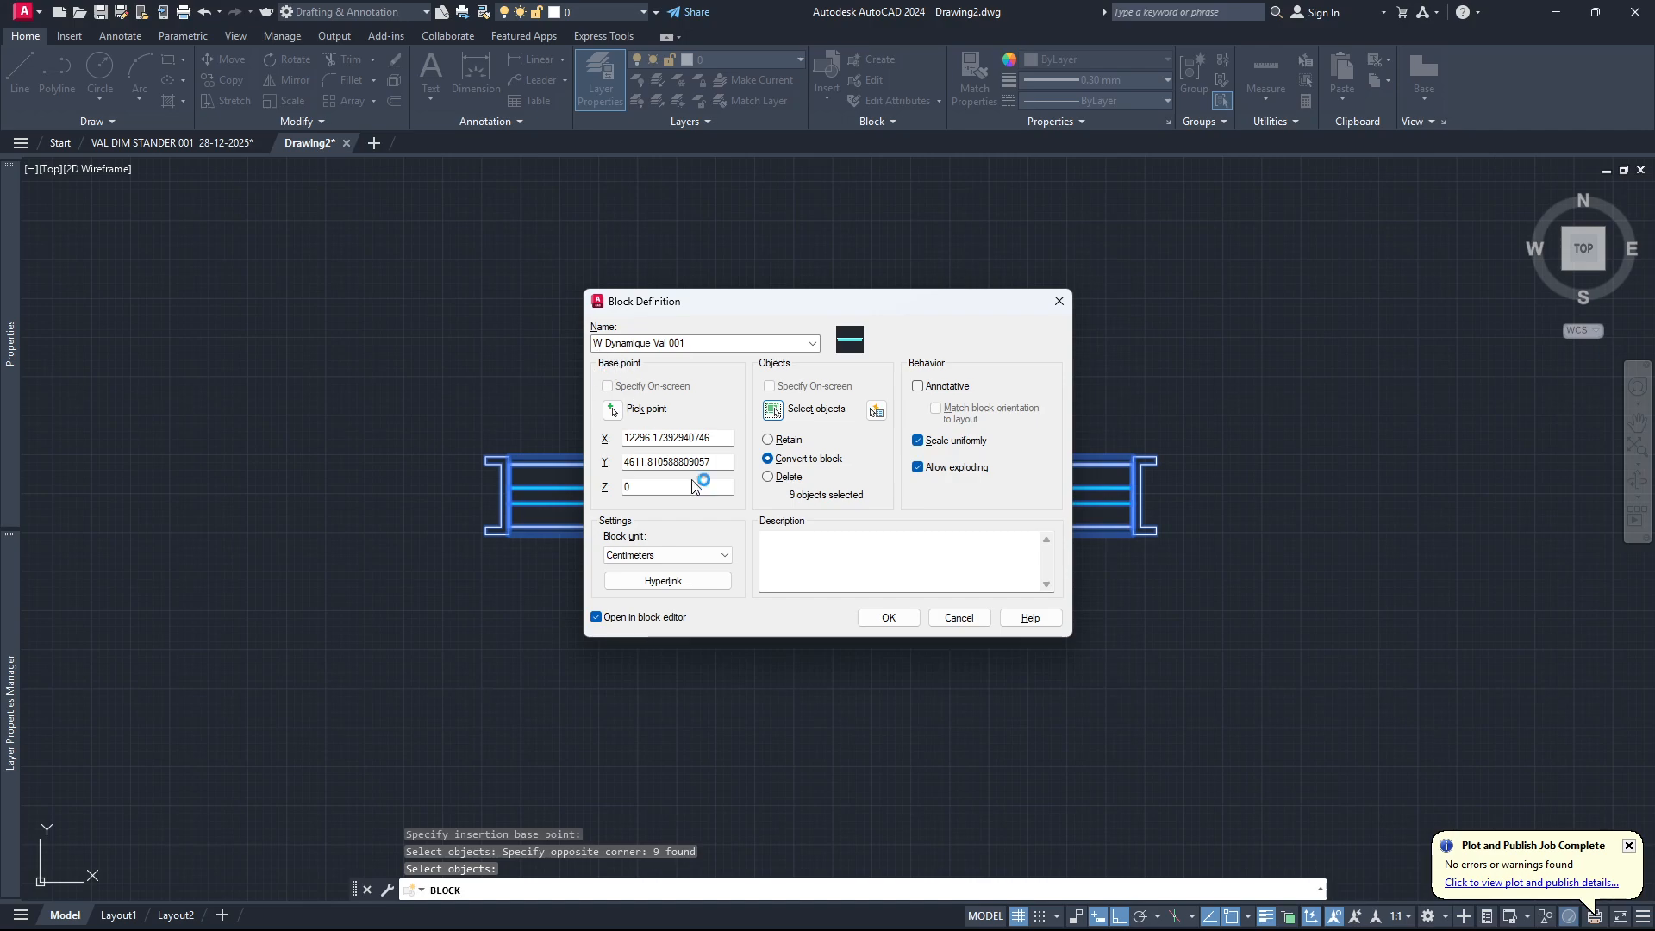
# Create the block with the selected objects converted to it, and open its definition in the Block Editor.
pyautogui.click(889, 617)
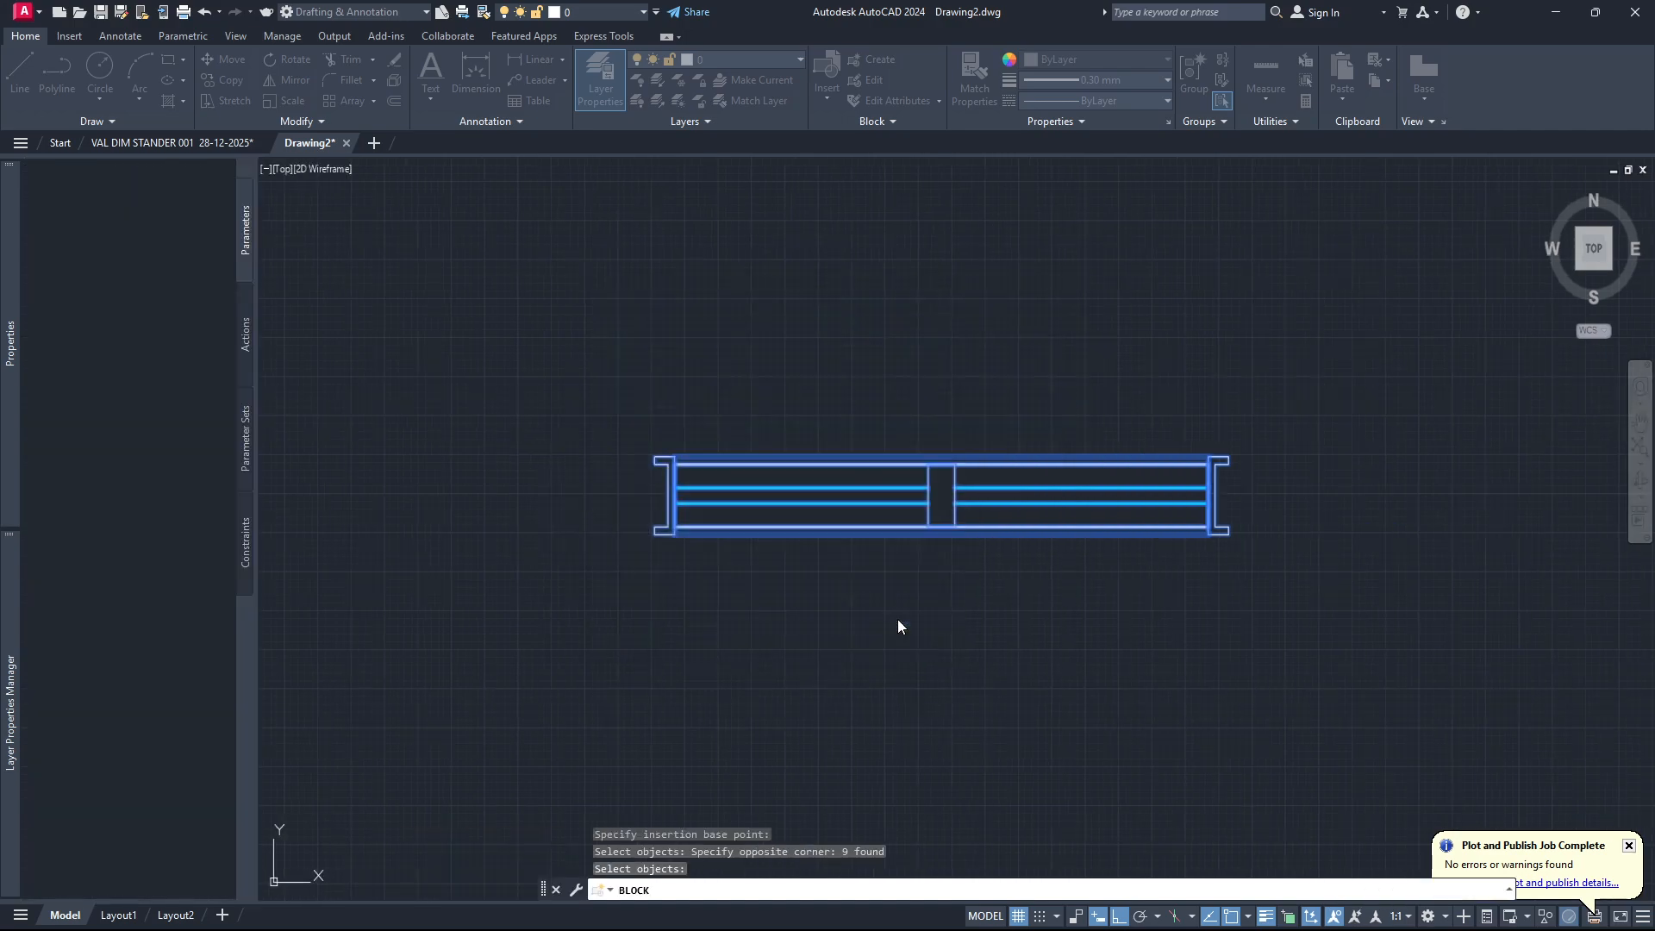
pyautogui.scroll(4, 604, 484)
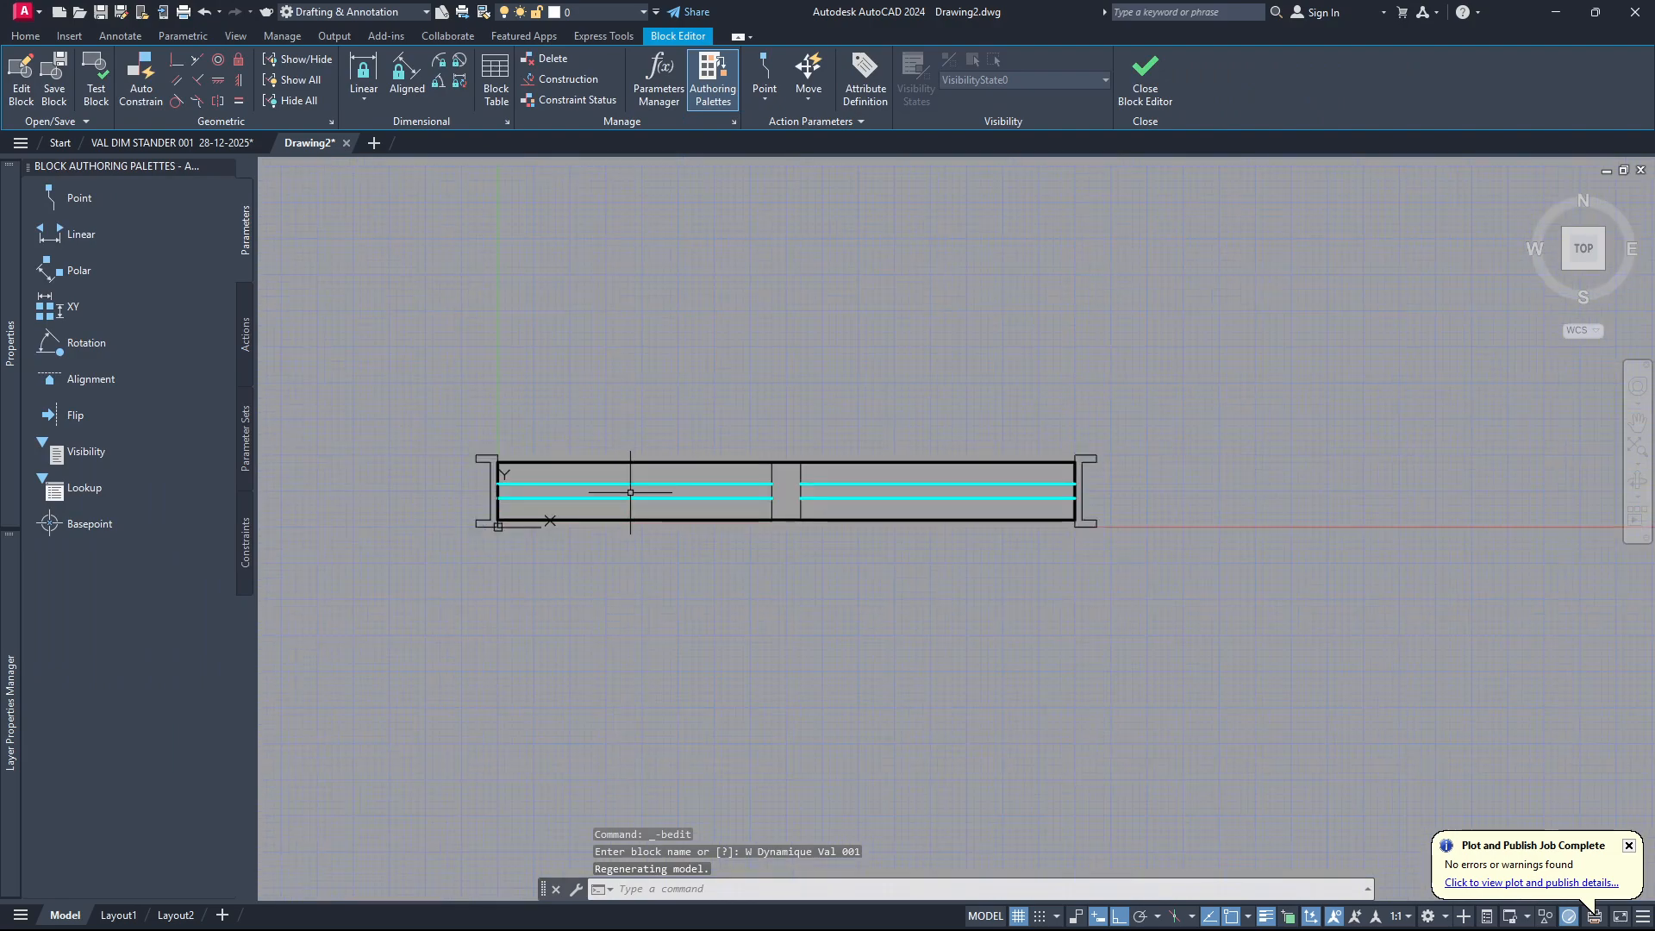
pyautogui.scroll(3, 871, 526)
pyautogui.scroll(-4, 895, 503)
pyautogui.scroll(4, 672, 485)
pyautogui.scroll(-4, 629, 536)
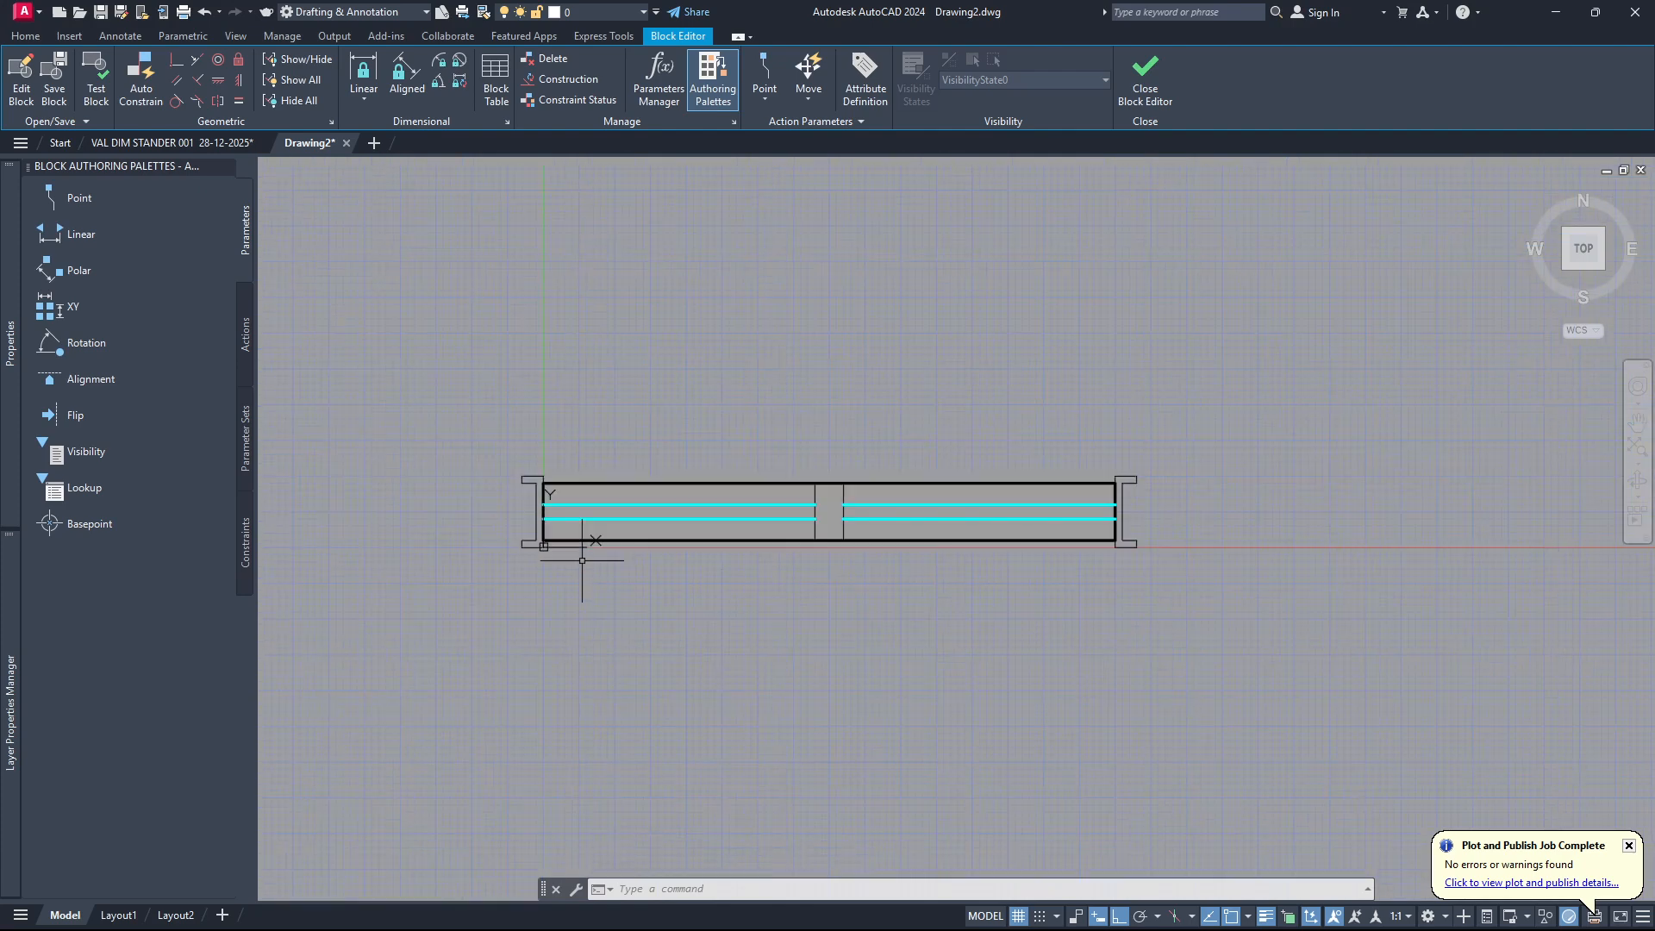
pyautogui.scroll(-4, 828, 523)
pyautogui.scroll(2, 910, 561)
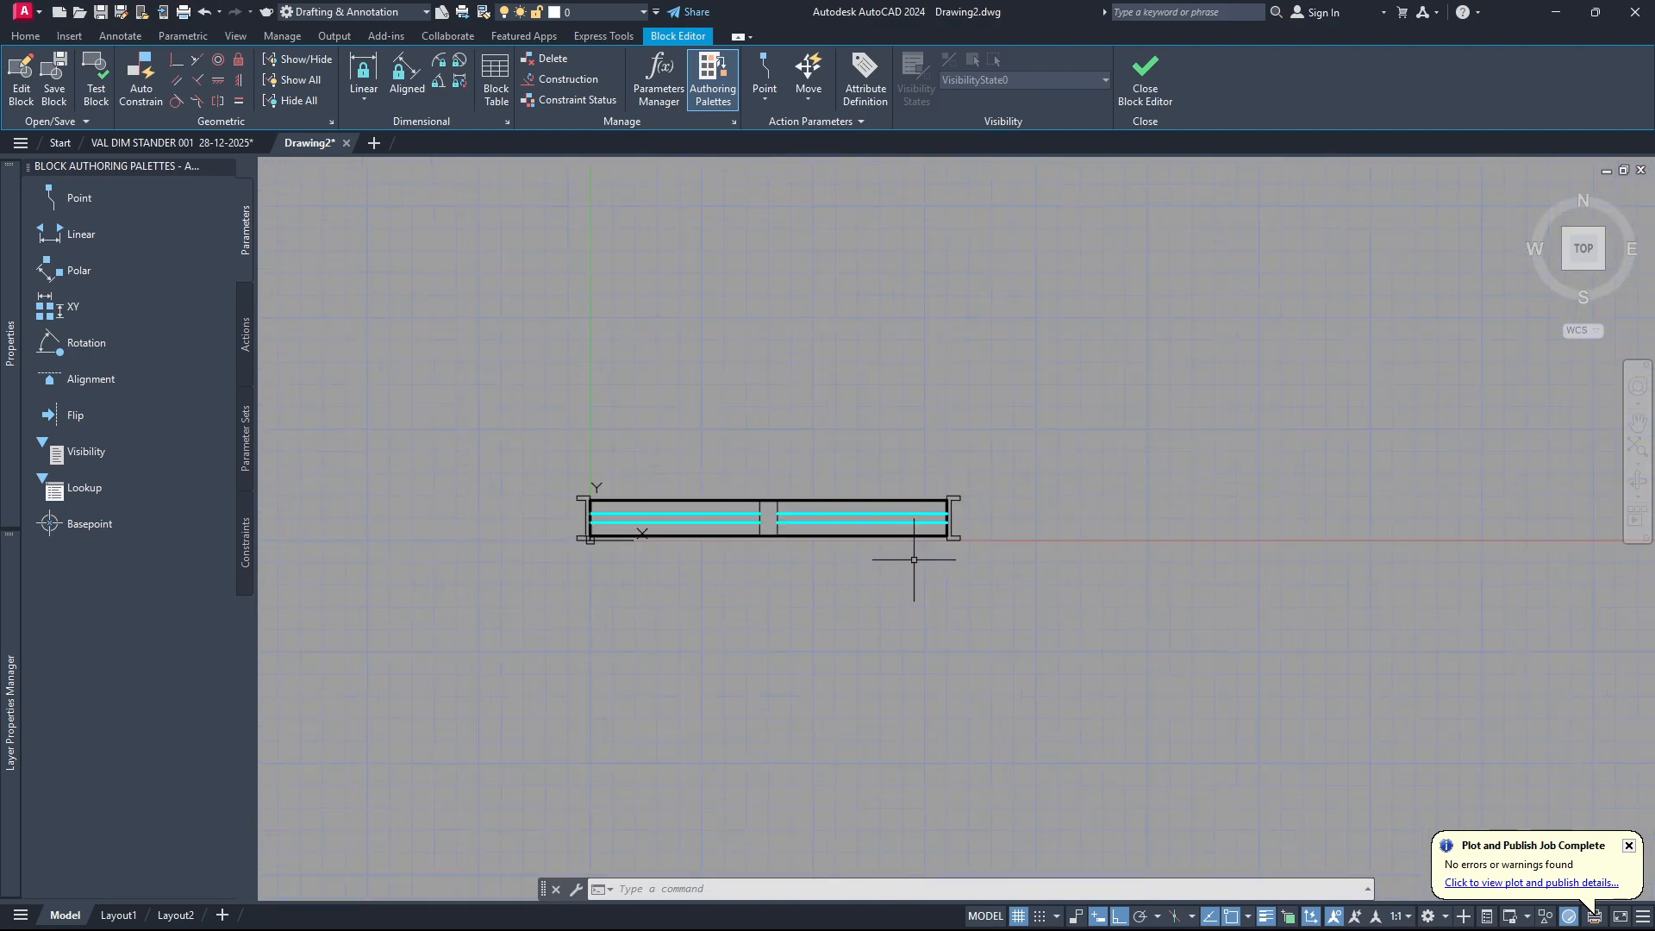
# Add a base point parameter at the lower-left corner of the thick window rectangle.
pyautogui.click(767, 105)
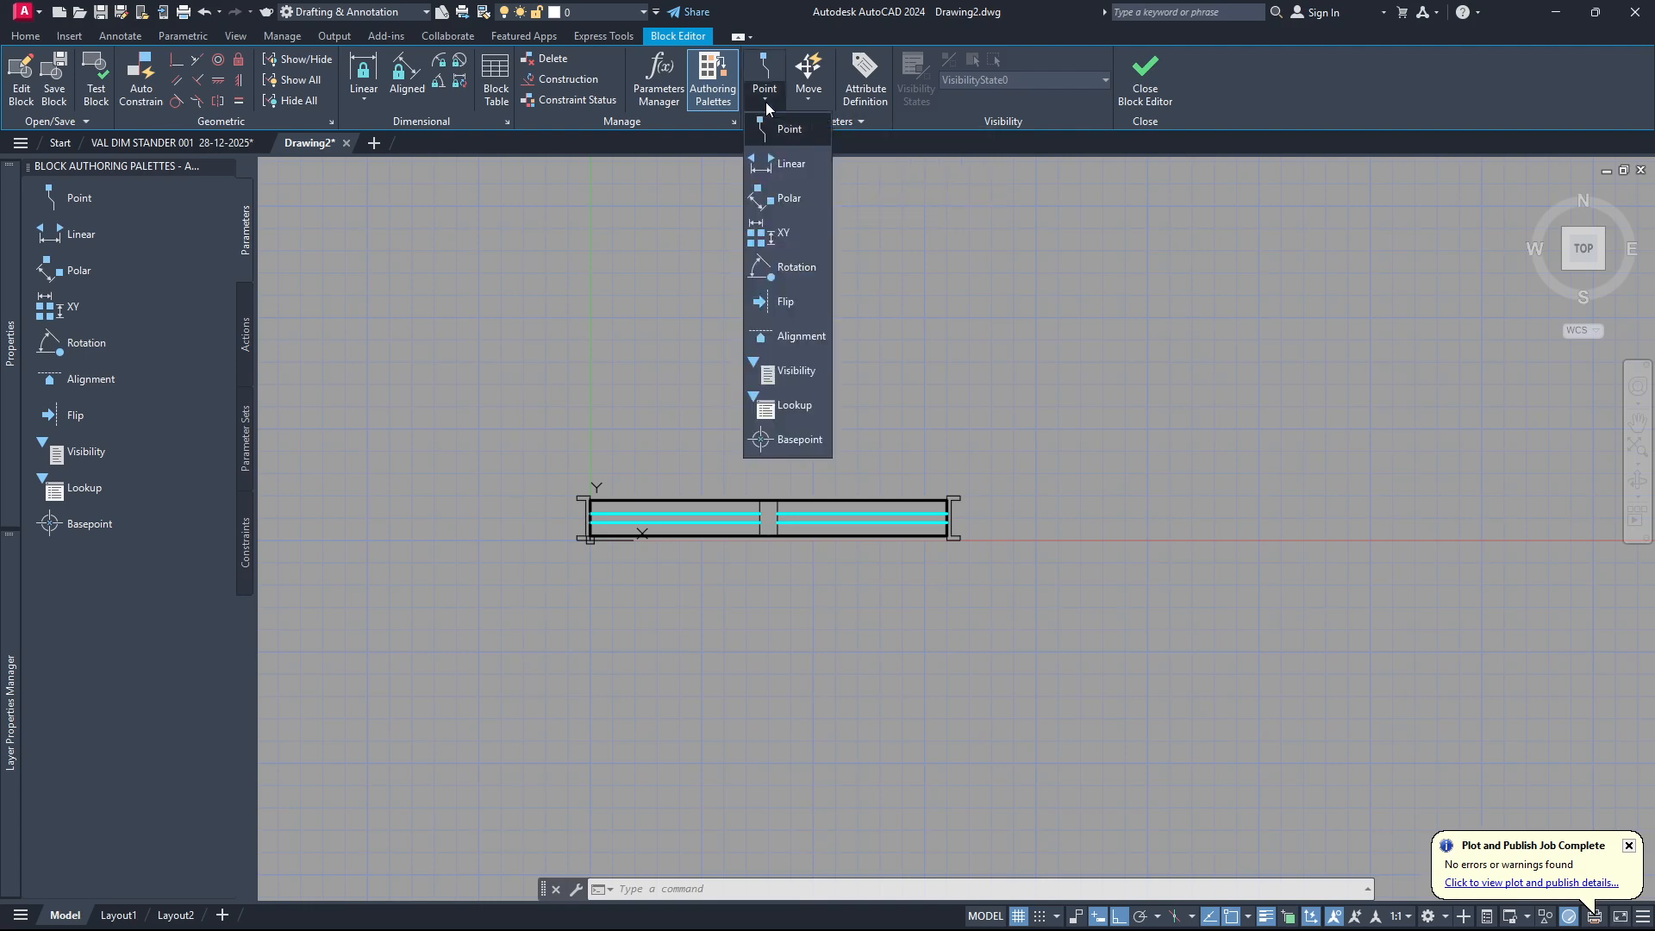
pyautogui.click(762, 441)
pyautogui.scroll(6, 603, 526)
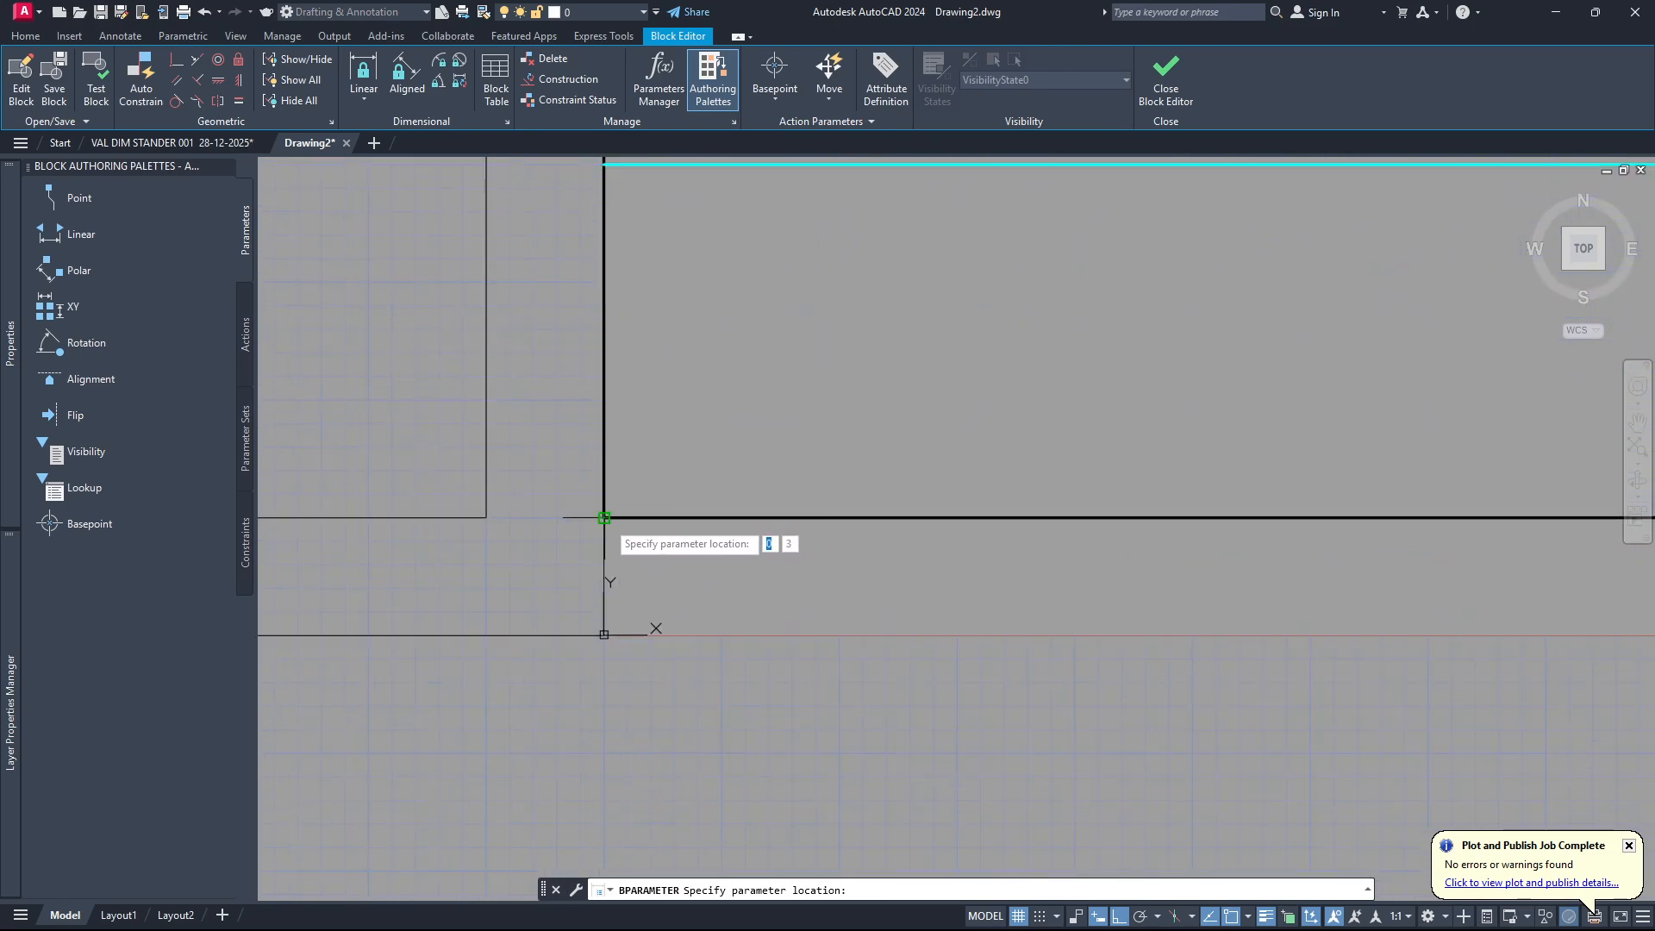
pyautogui.click(603, 517)
# Define a linear parameter from the lower-left to the lower-right corner of the thick window rectangle.
pyautogui.scroll(-3, 630, 525)
pyautogui.scroll(-3, 630, 525)
pyautogui.click(776, 101)
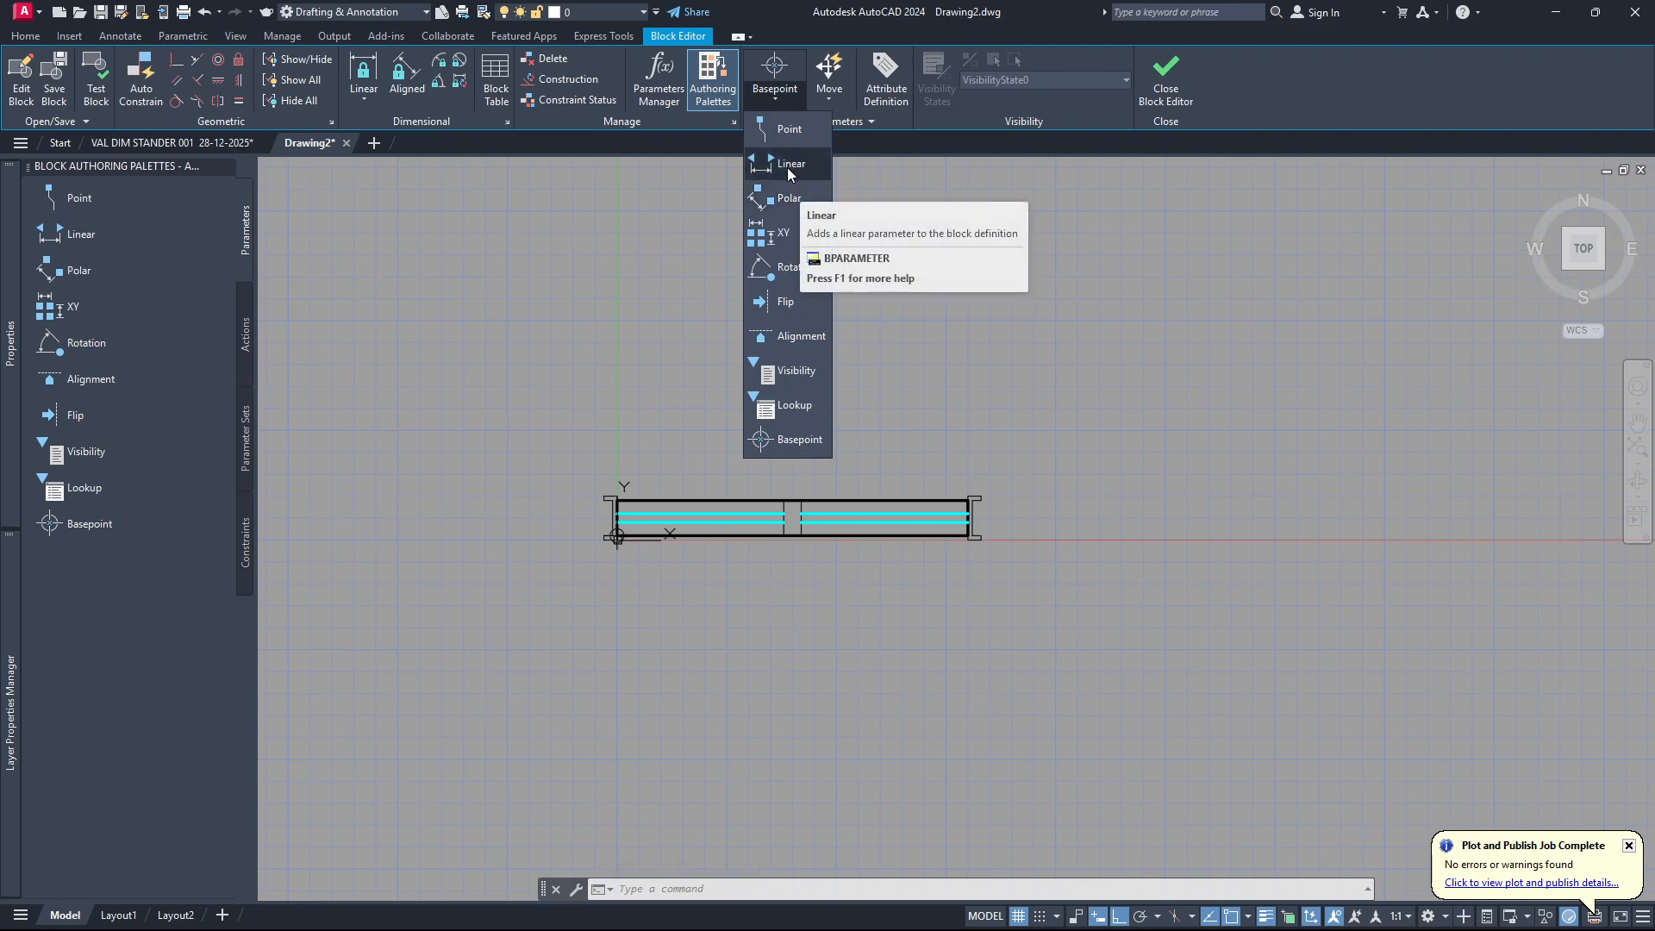
pyautogui.click(786, 164)
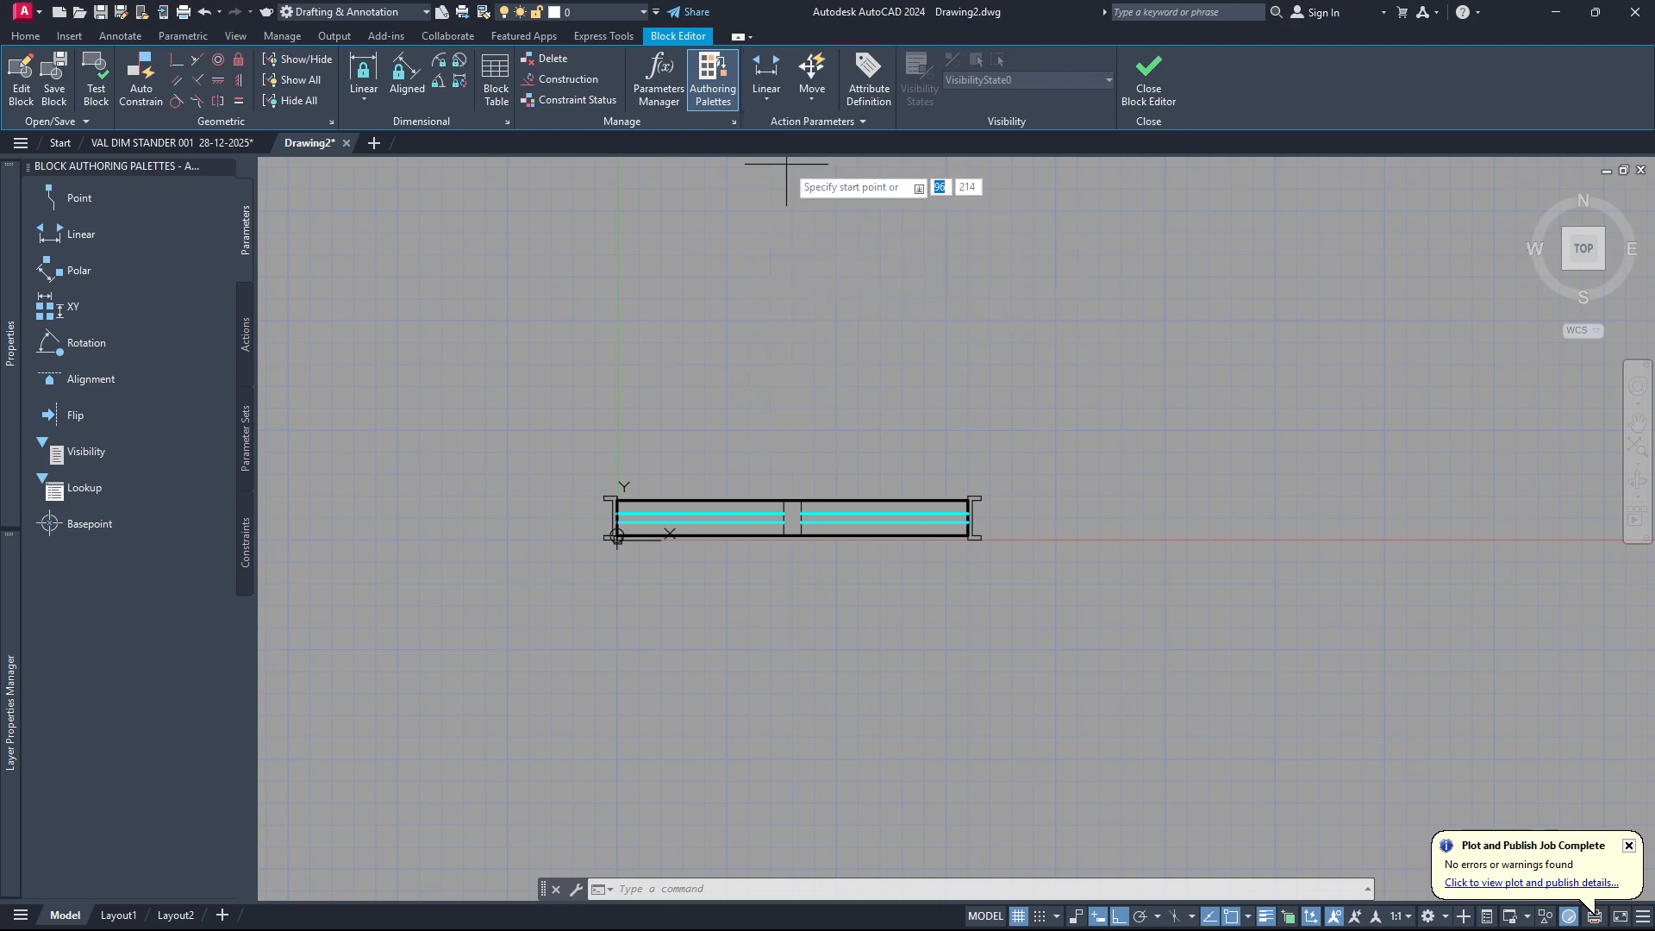
pyautogui.scroll(8, 562, 527)
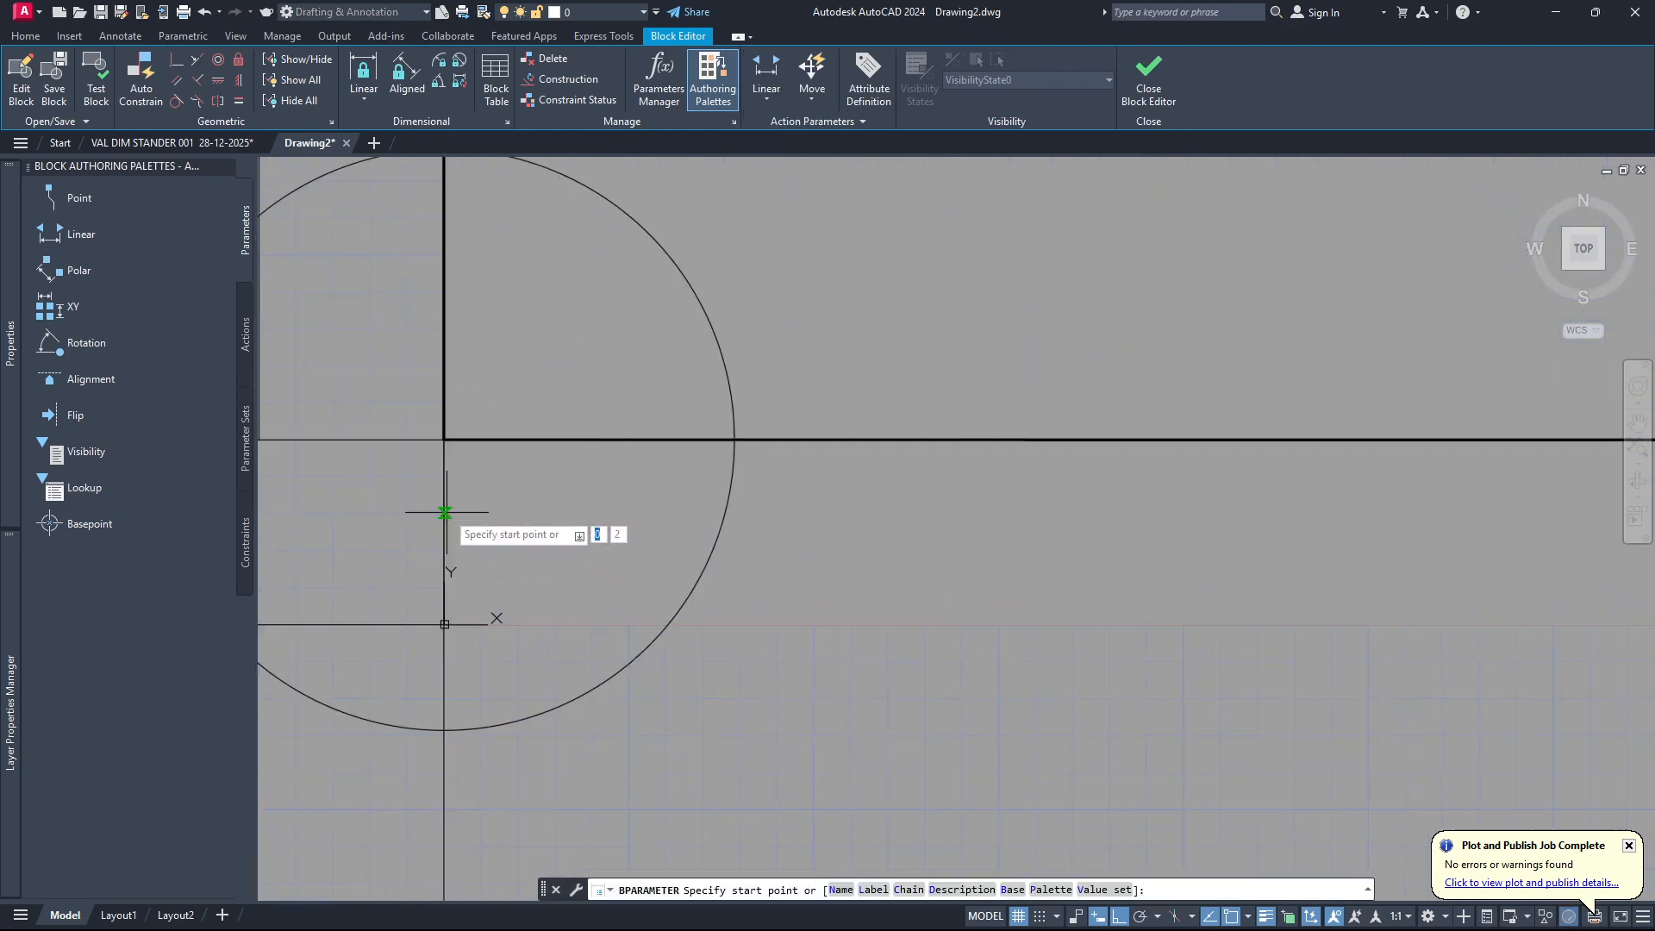
pyautogui.click(445, 440)
pyautogui.scroll(-5, 445, 440)
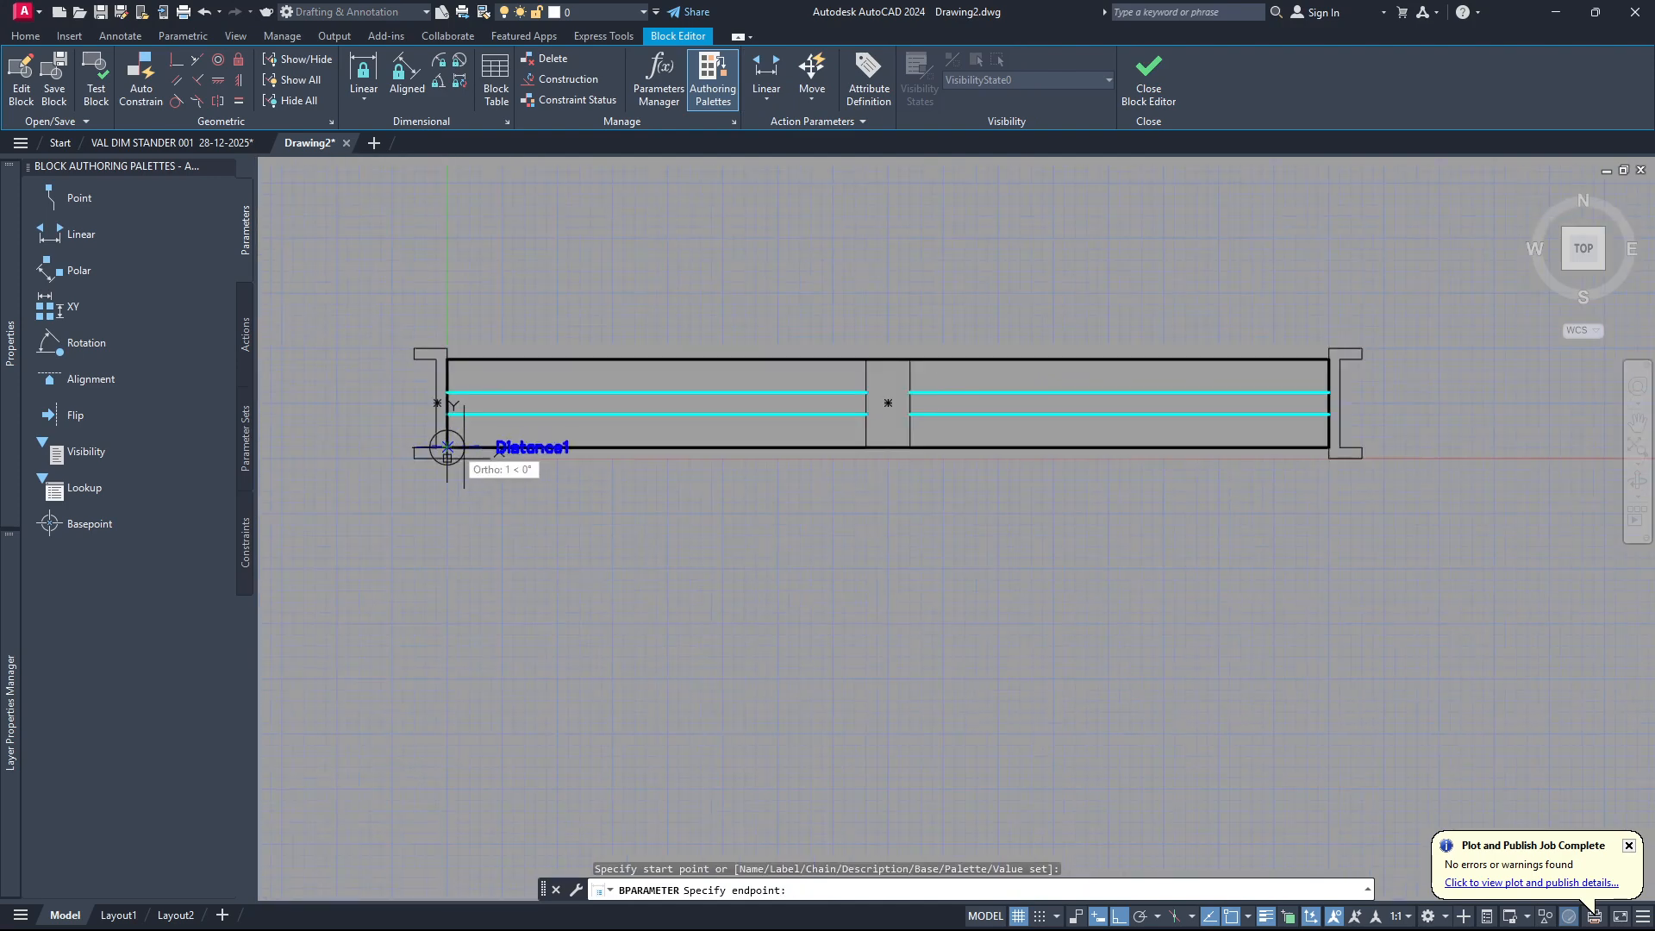
pyautogui.scroll(4, 1362, 457)
pyautogui.scroll(3, 983, 431)
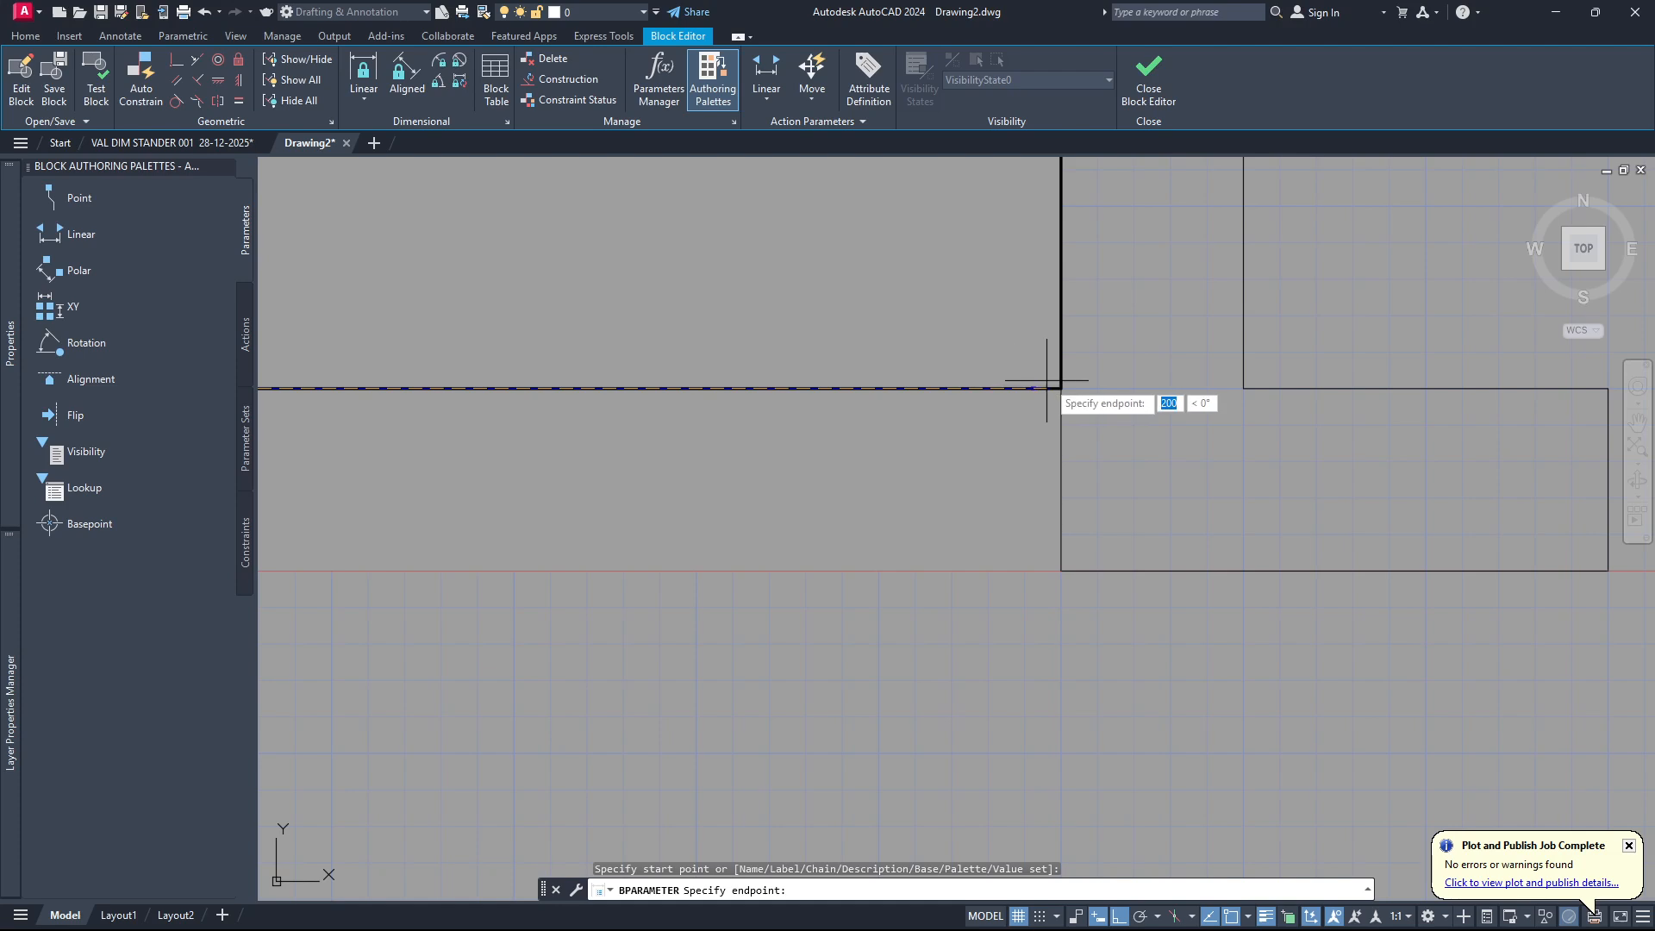
pyautogui.click(1061, 389)
# Place the linear parameter's label about 49 units below the window and give the parameter 1 grip.
pyautogui.scroll(-4, 1061, 389)
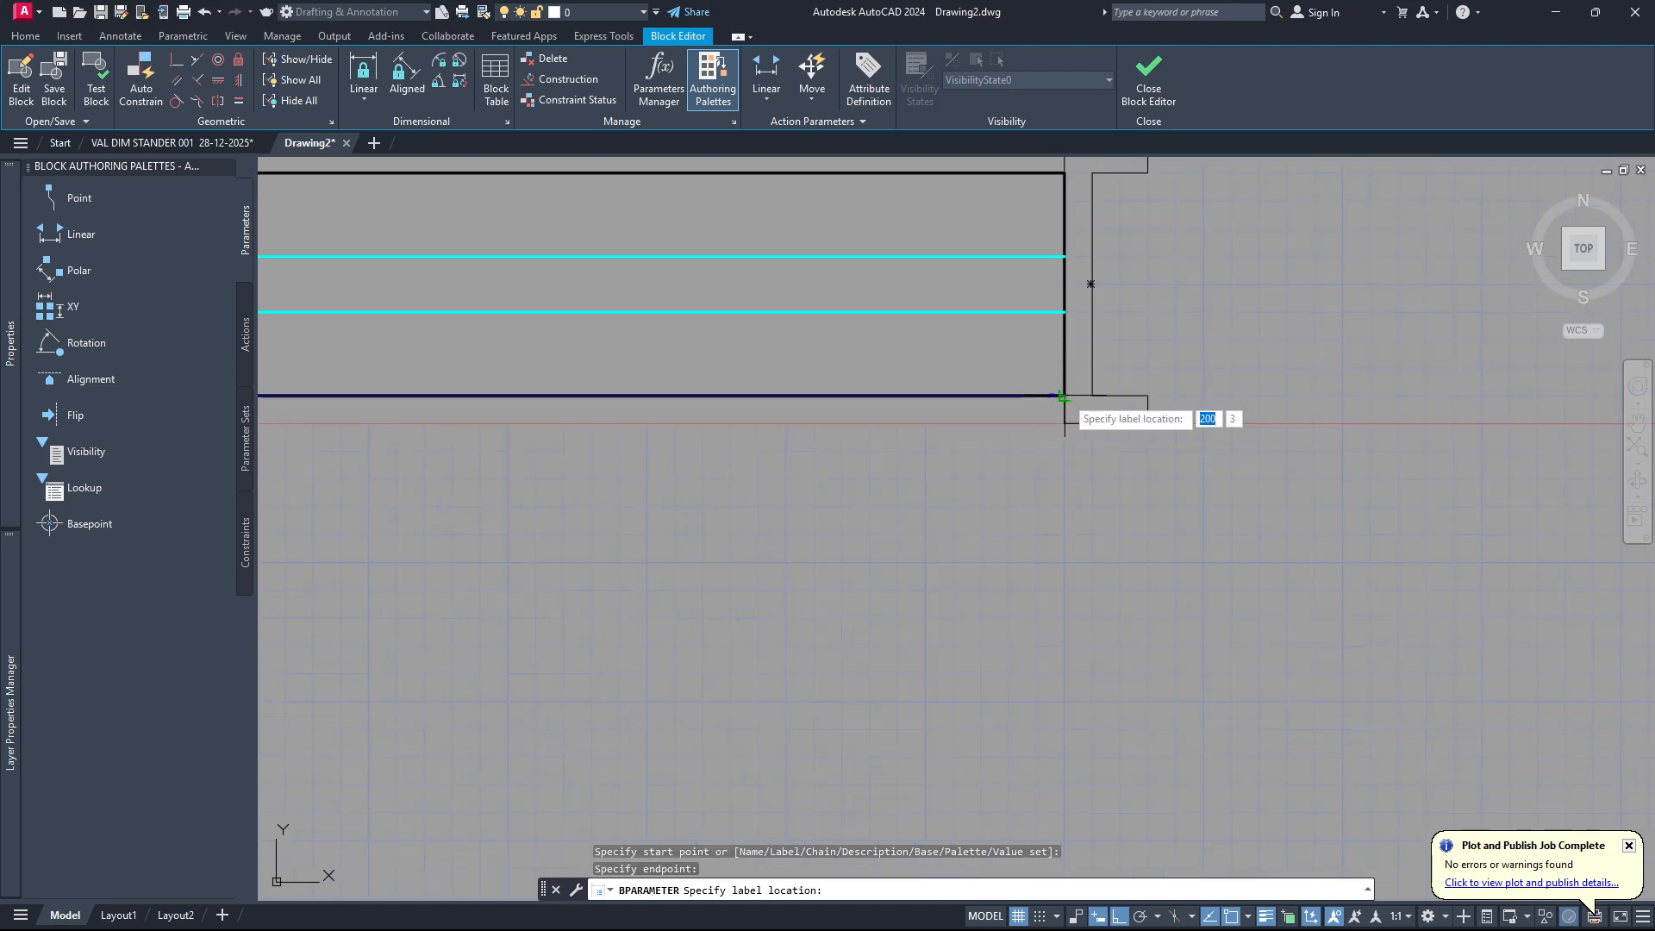
pyautogui.click(1123, 531)
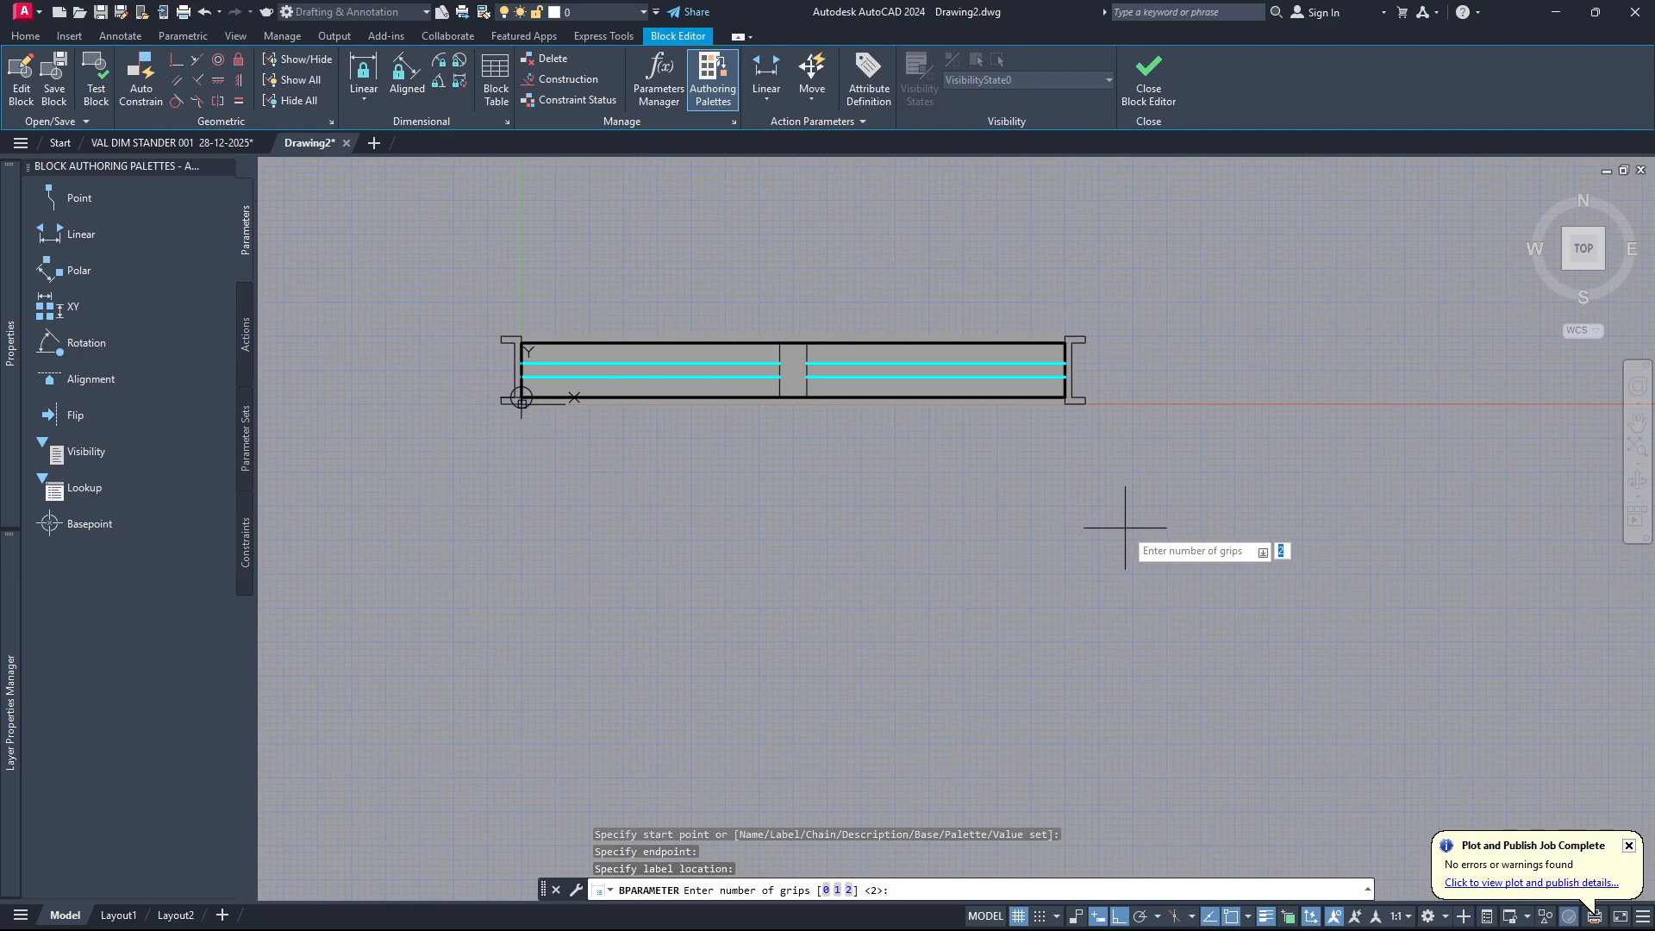
pyautogui.write('1')
pyautogui.press('Return')
pyautogui.scroll(6, 787, 535)
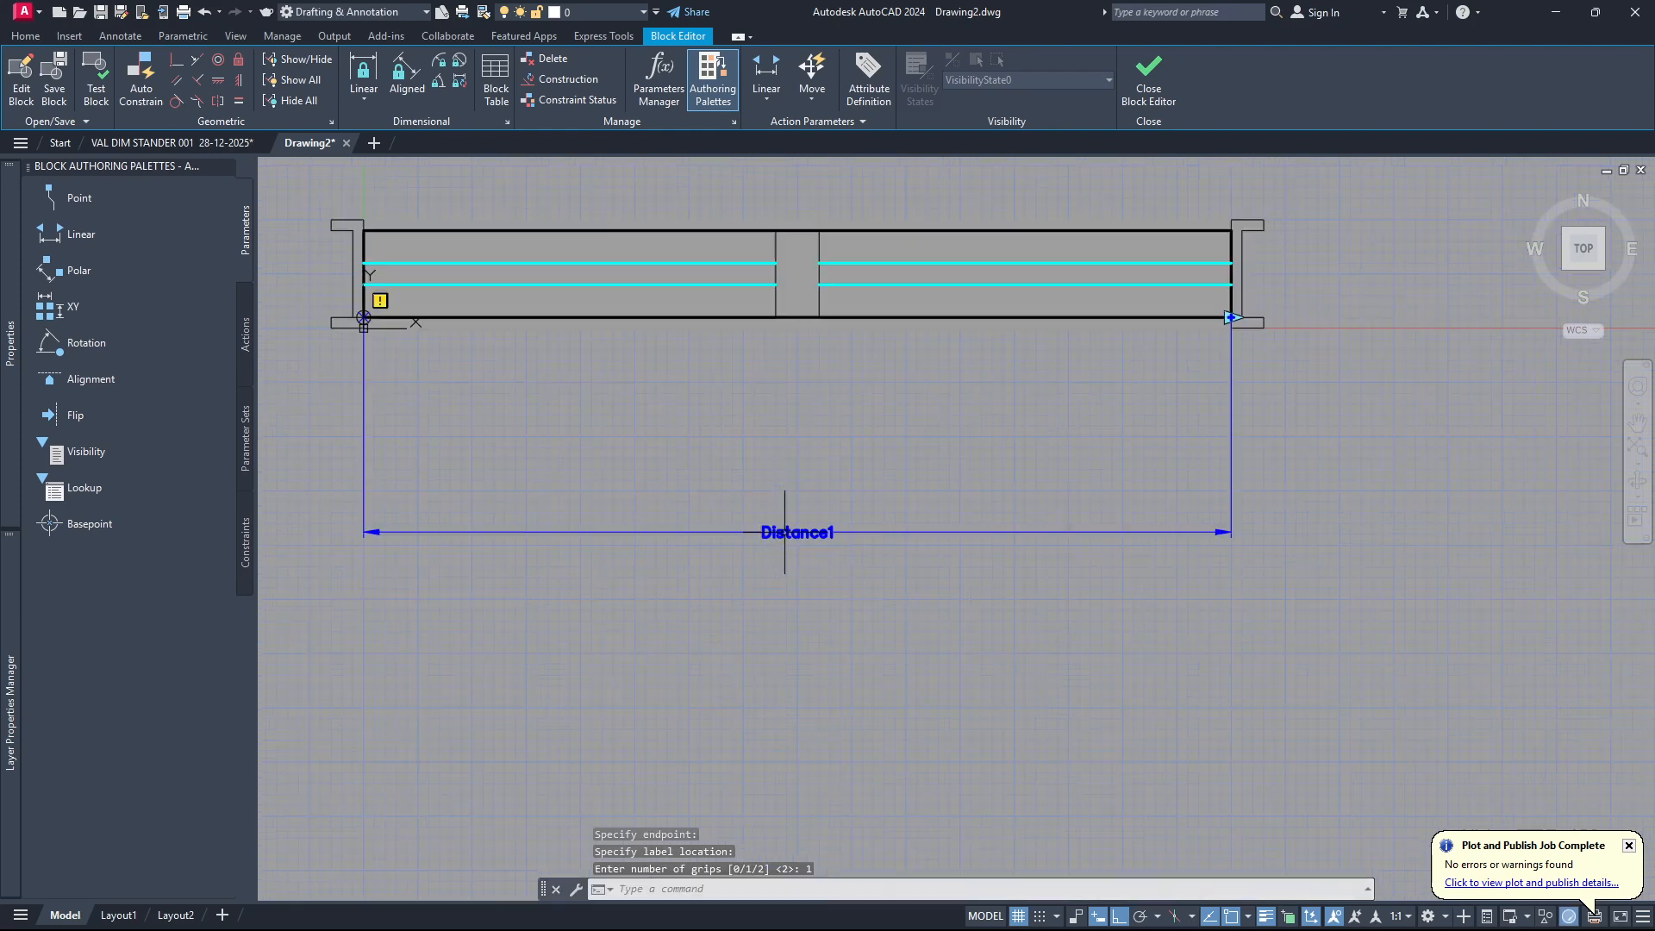
pyautogui.scroll(-4, 868, 545)
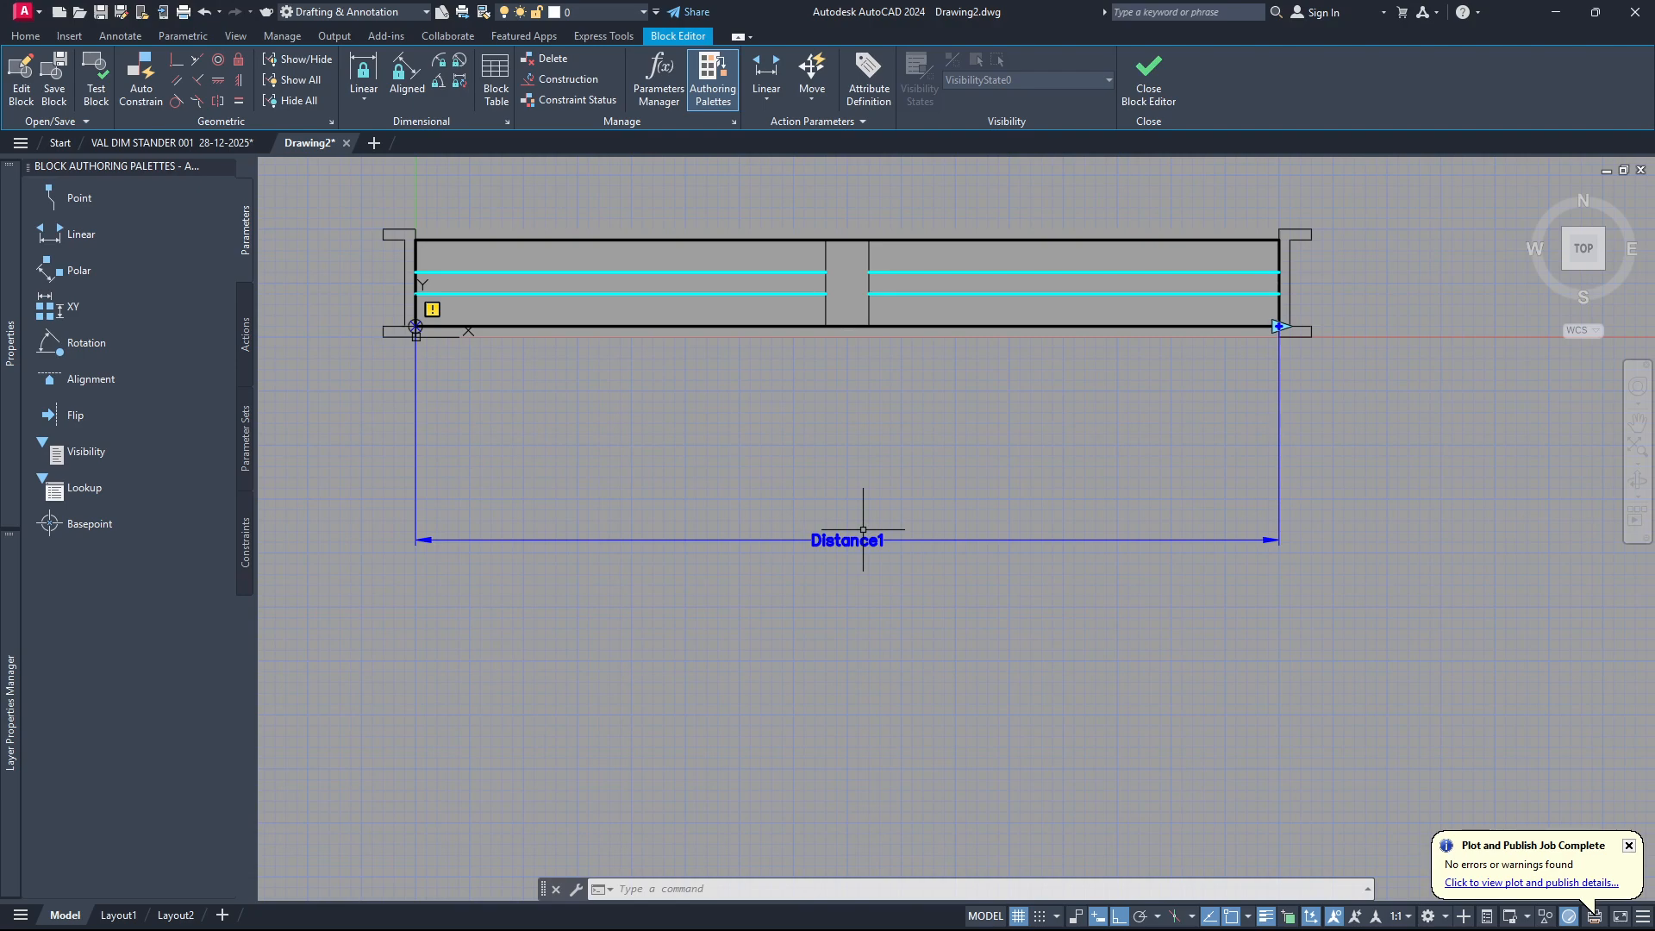
# Rename the linear parameter's distance name as Longuer F in its properties.
pyautogui.scroll(-5, 776, 535)
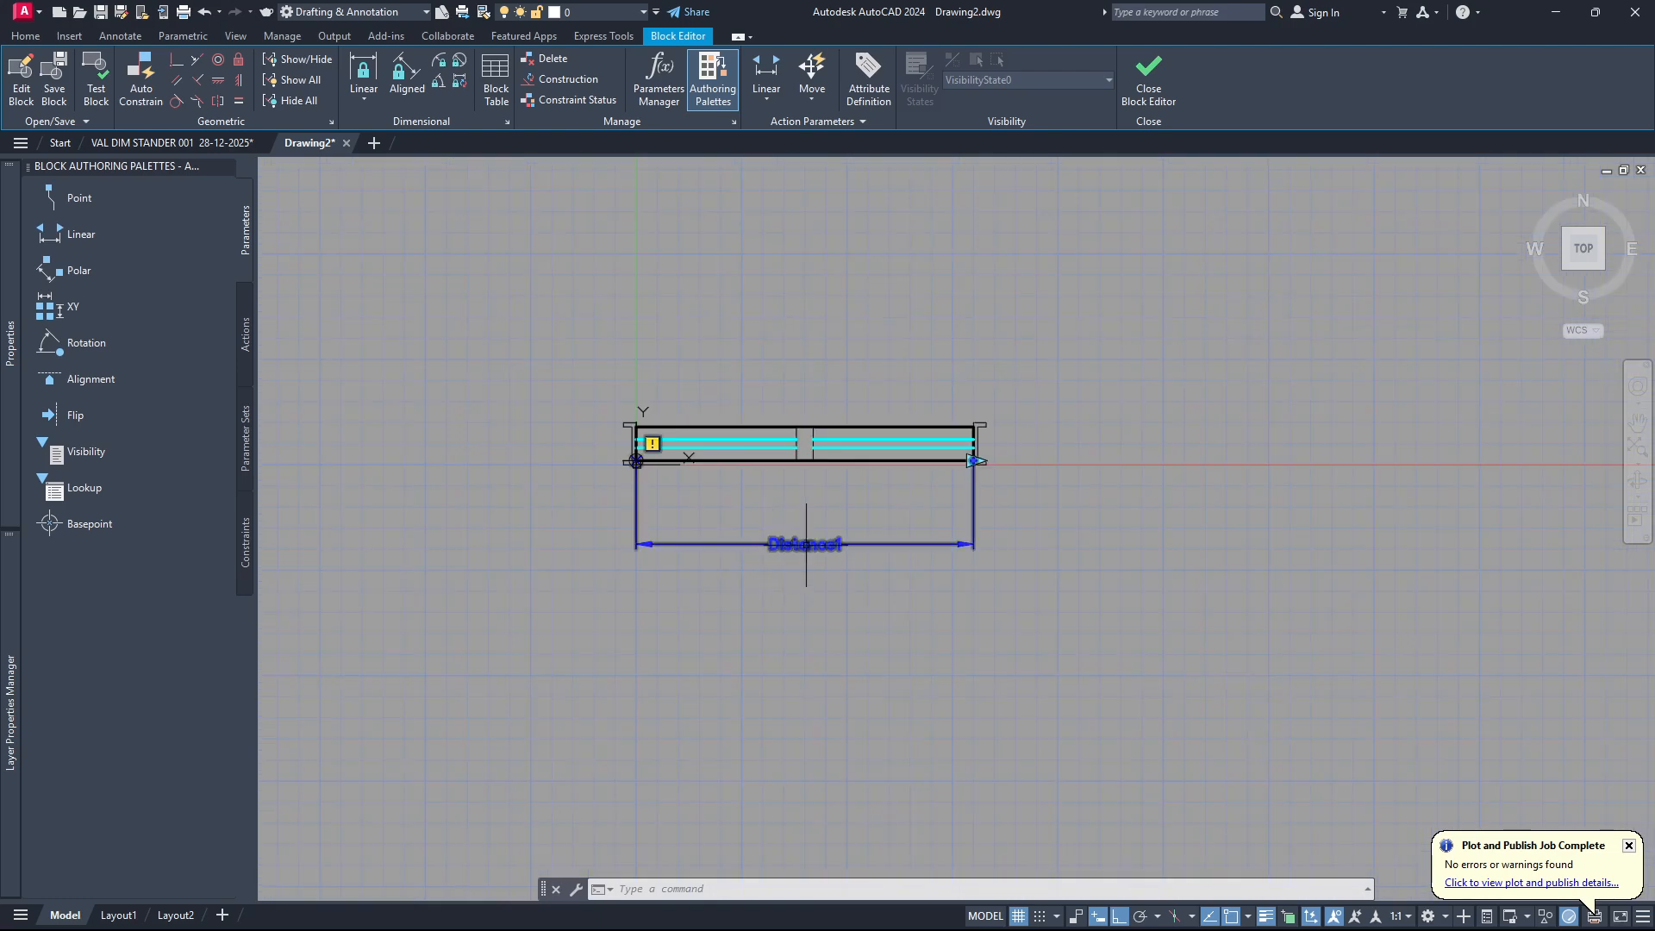
pyautogui.rightClick(799, 547)
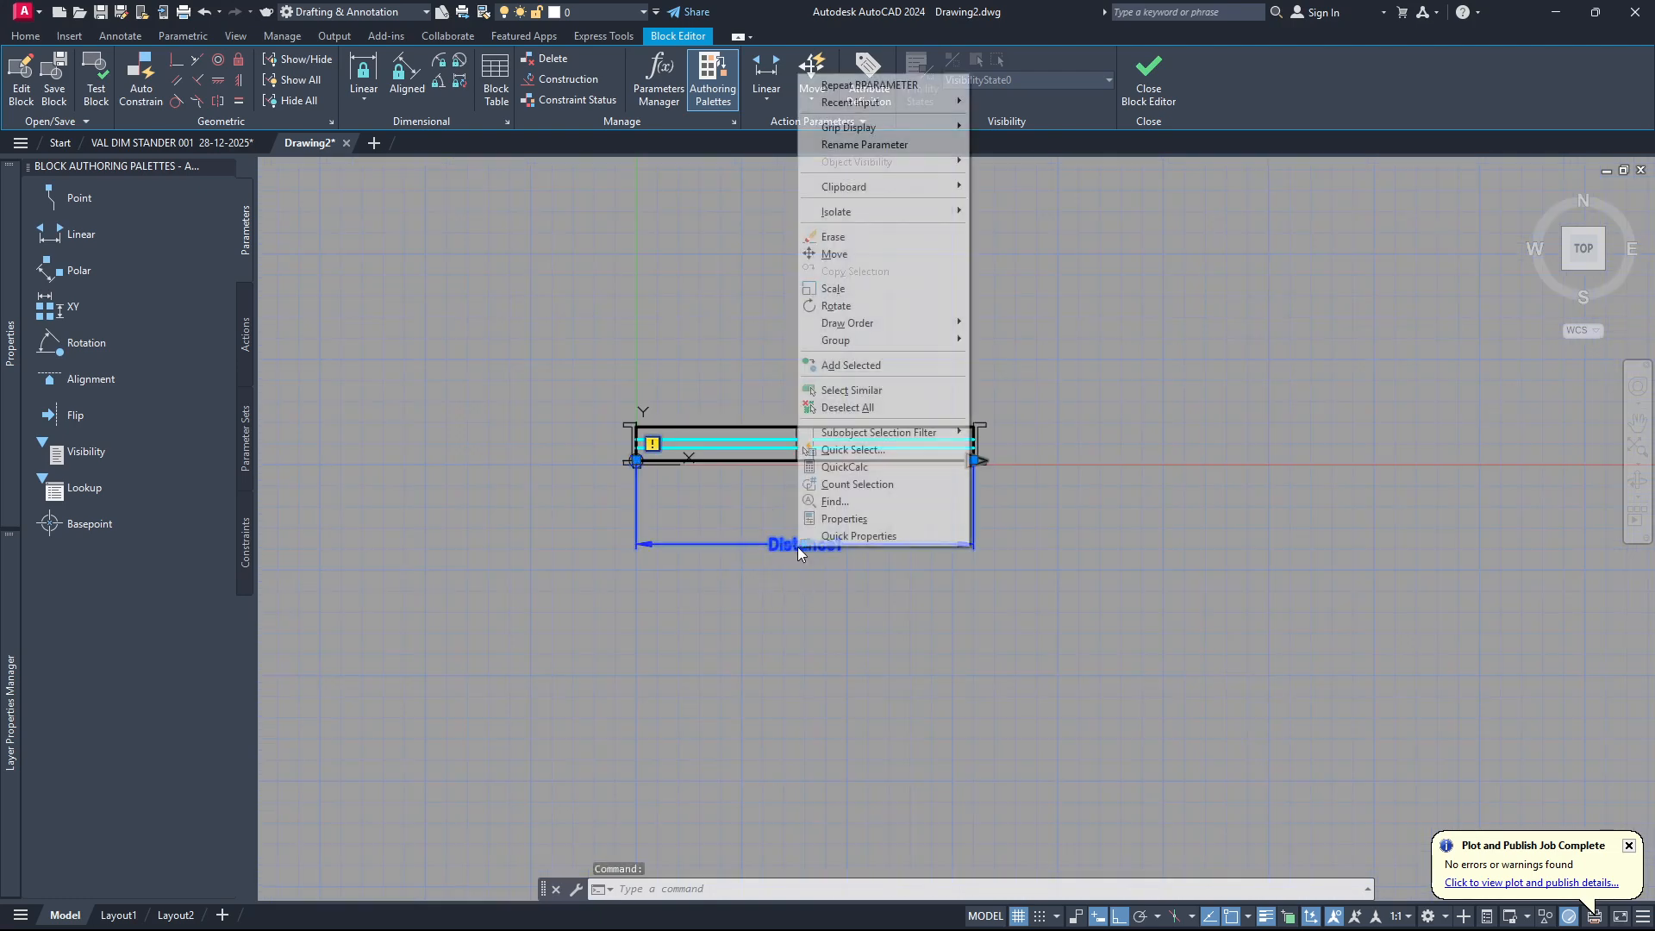
pyautogui.click(854, 520)
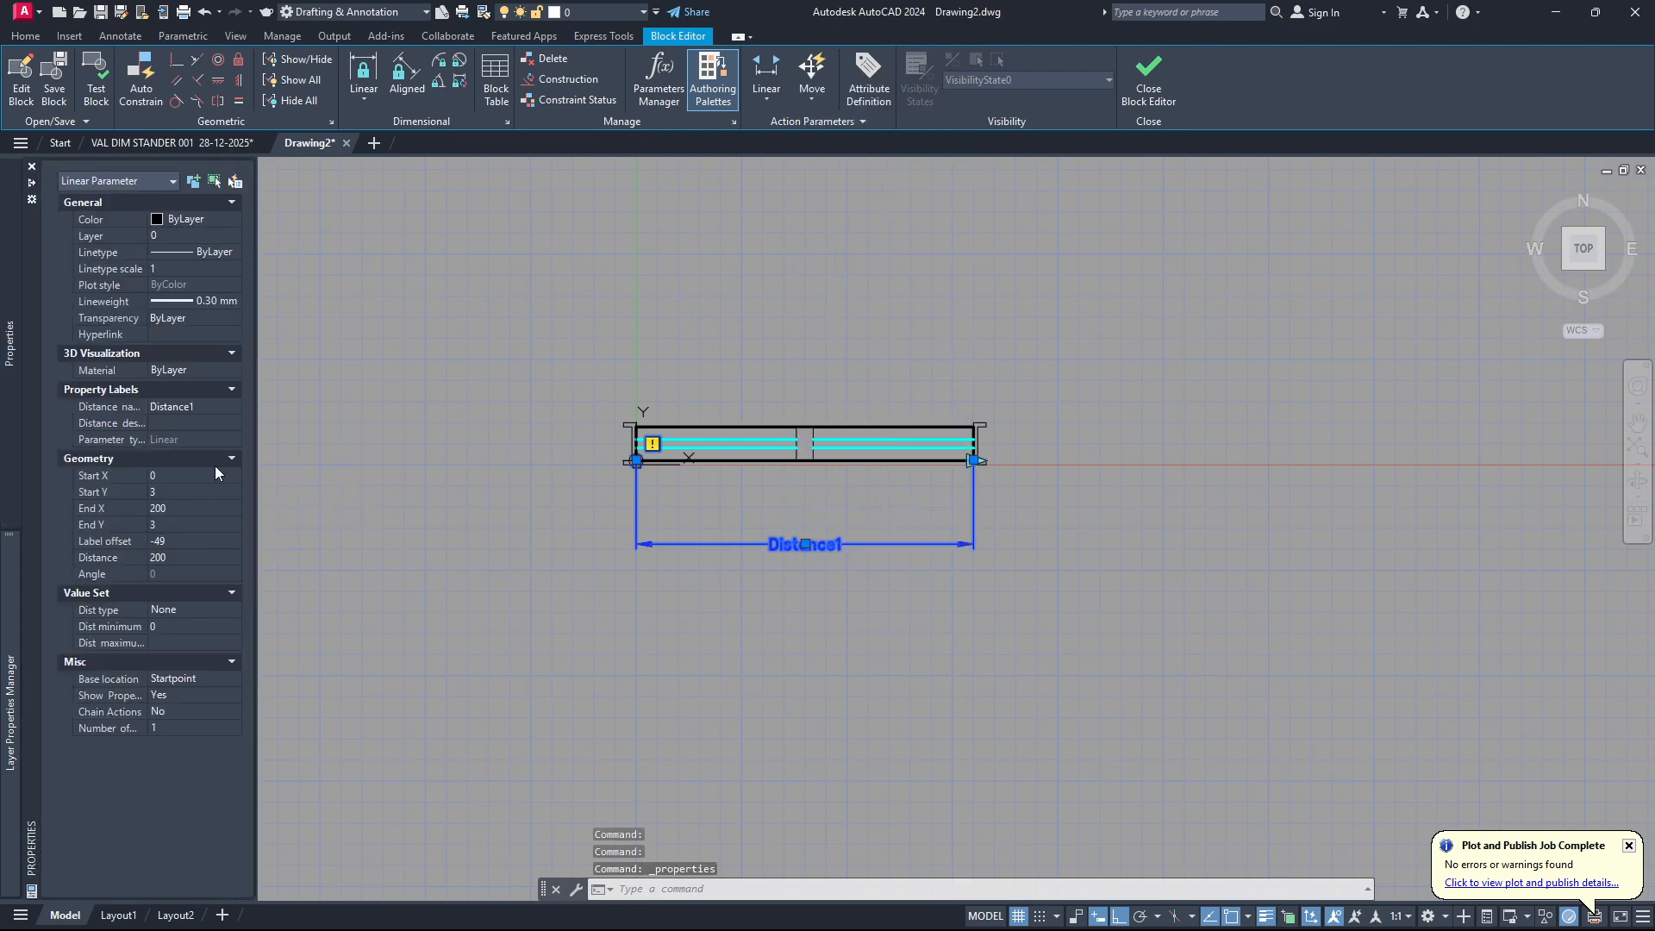
pyautogui.click(204, 404)
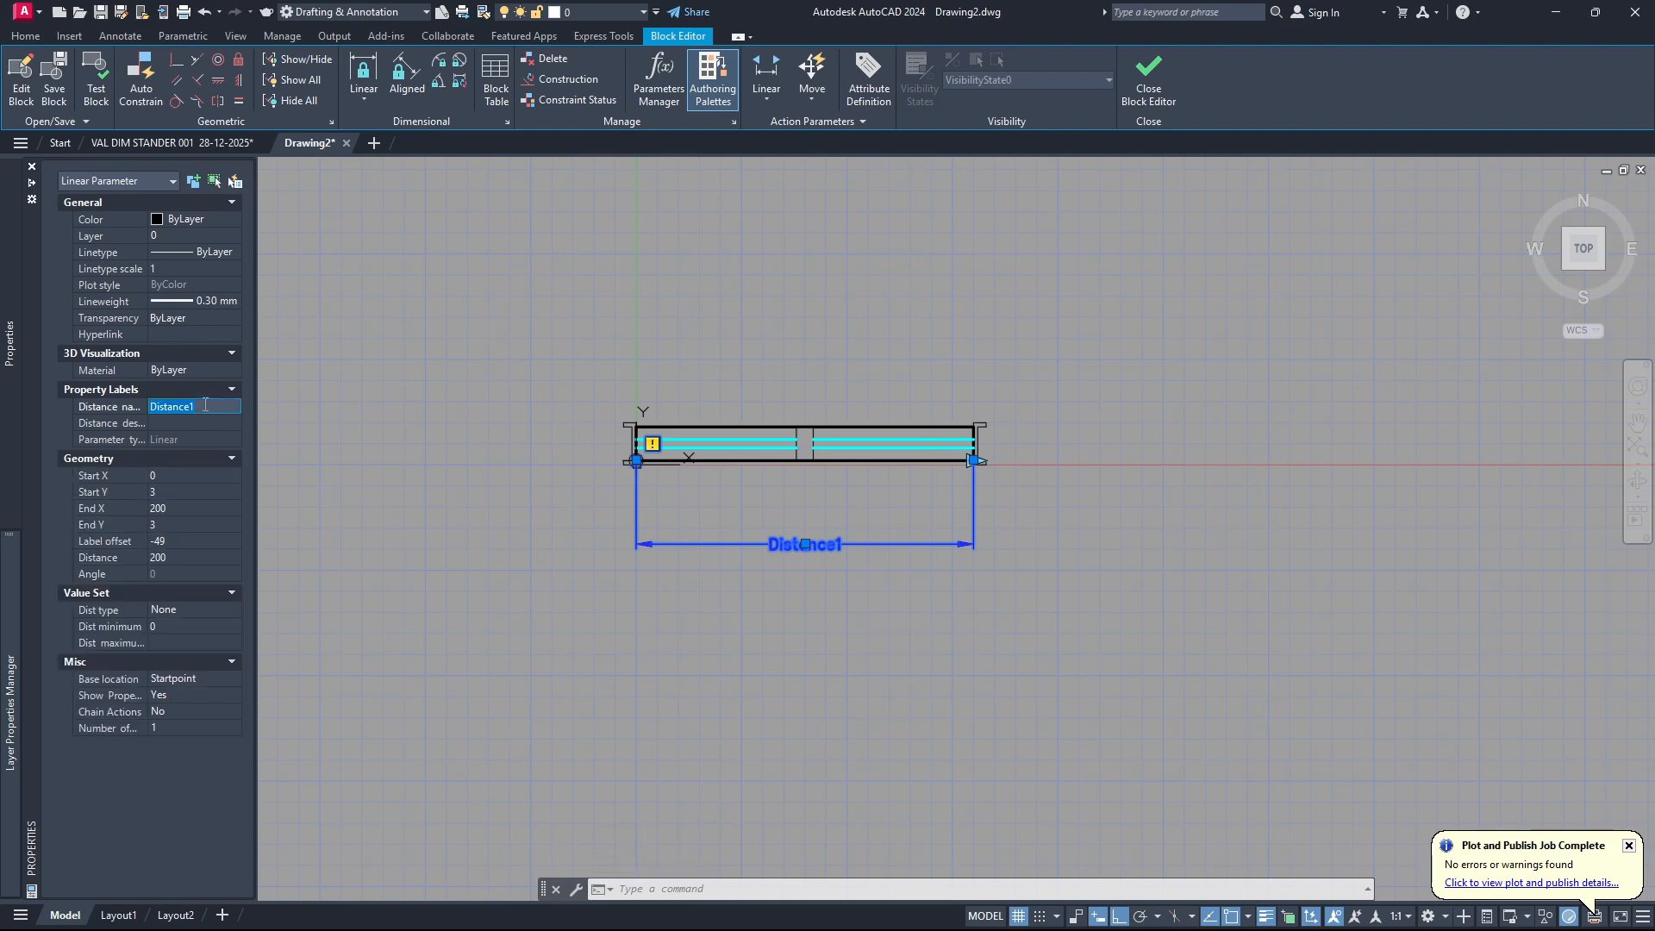
pyautogui.write('Lo')
pyautogui.write('re')
pyautogui.click(205, 404)
pyautogui.press('Tab')
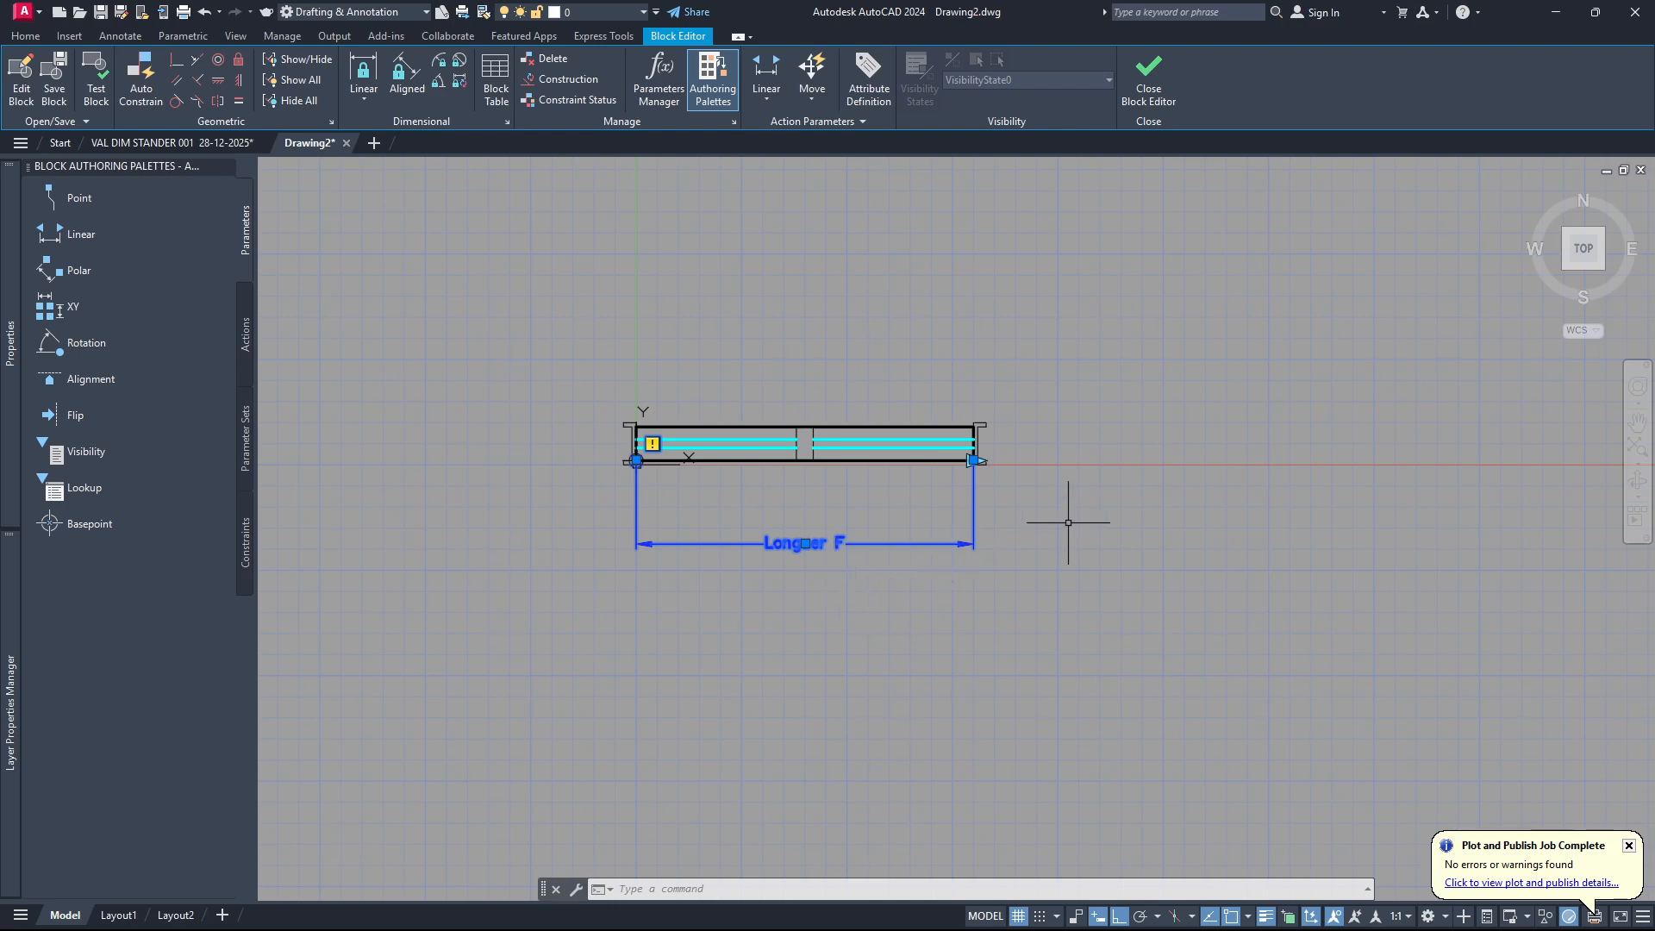
pyautogui.press('Escape')
# Start a stretch action on the Longuer F parameter and associate it with the parameter's right end point.
pyautogui.scroll(2, 952, 470)
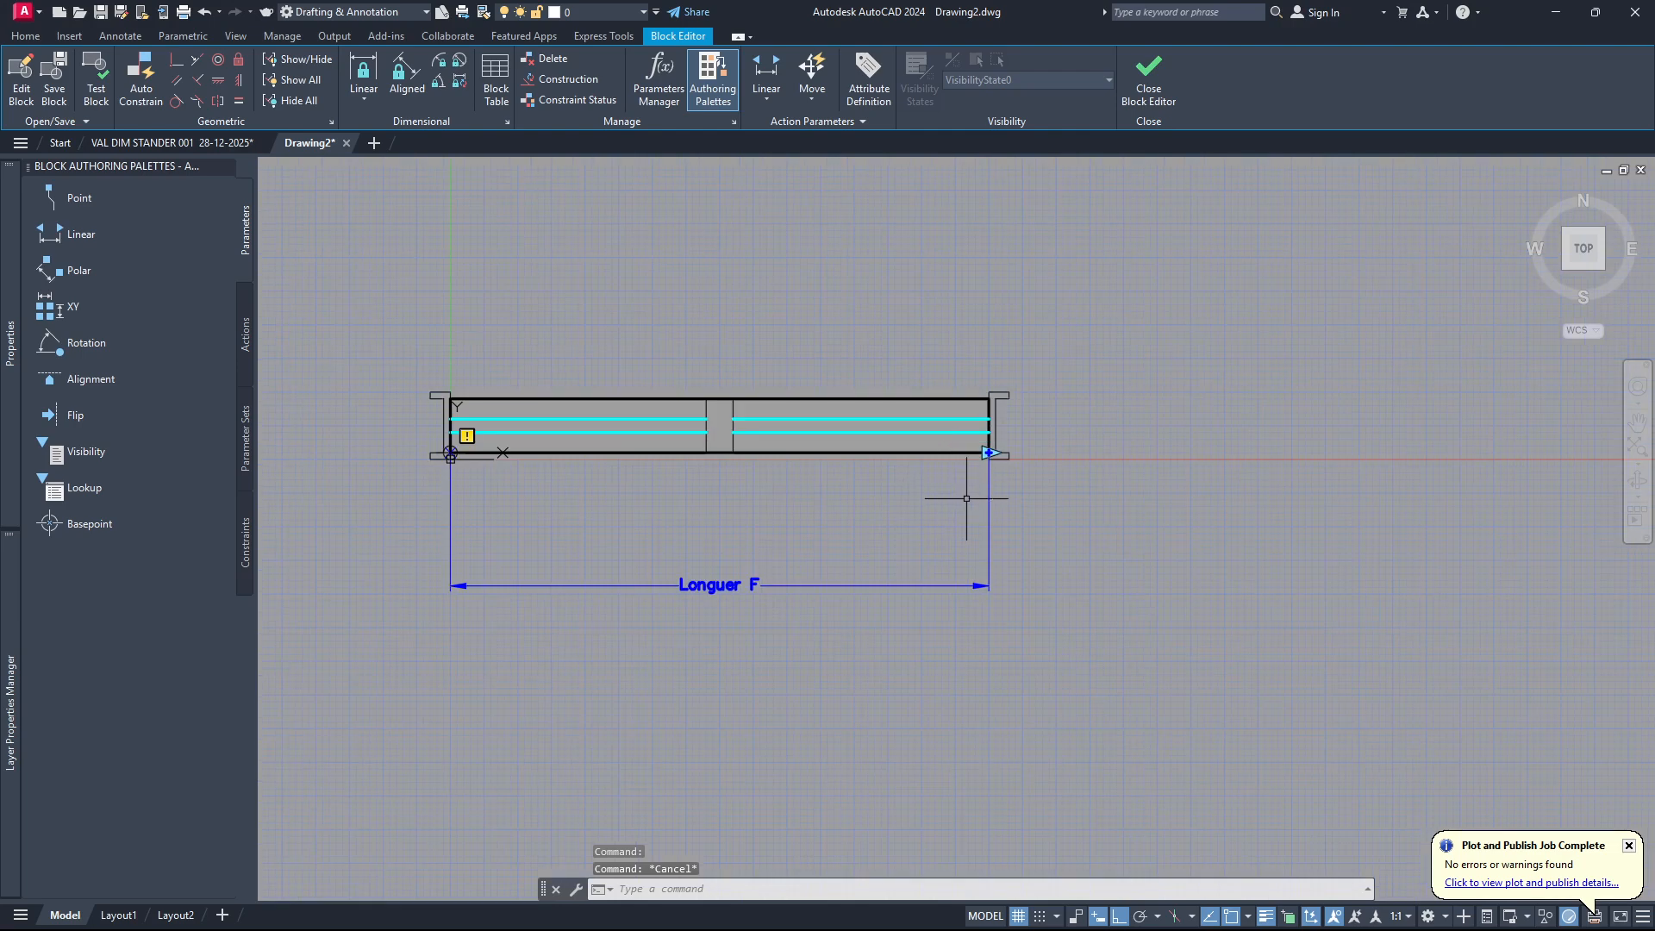
pyautogui.click(813, 102)
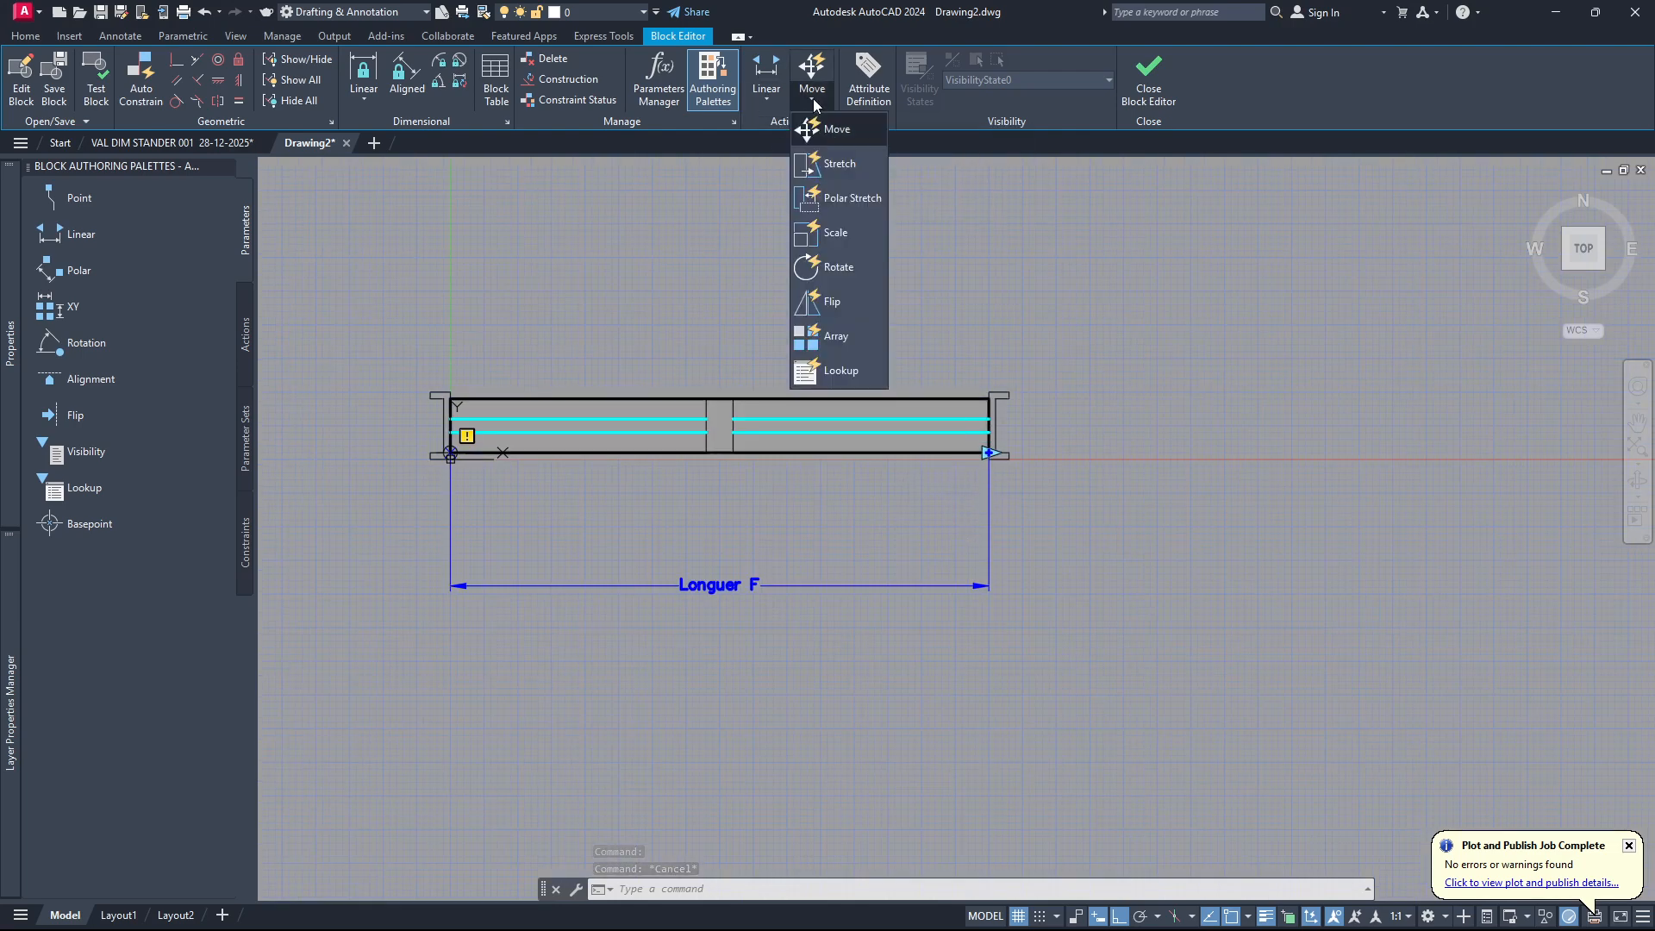
pyautogui.click(835, 169)
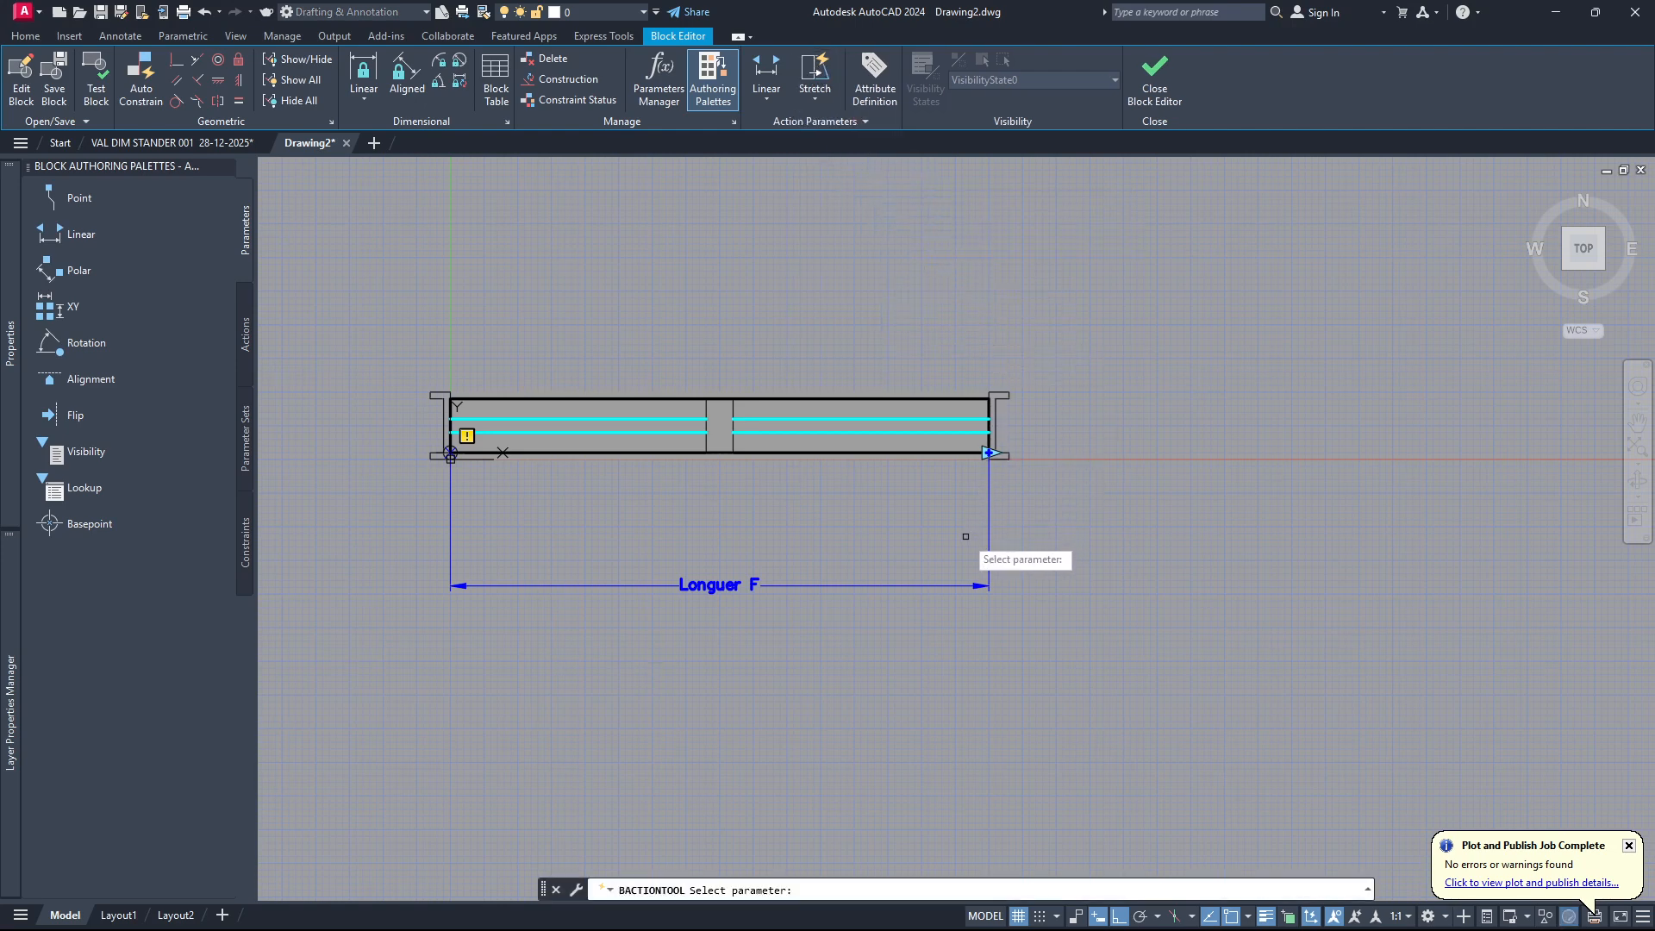
pyautogui.click(790, 584)
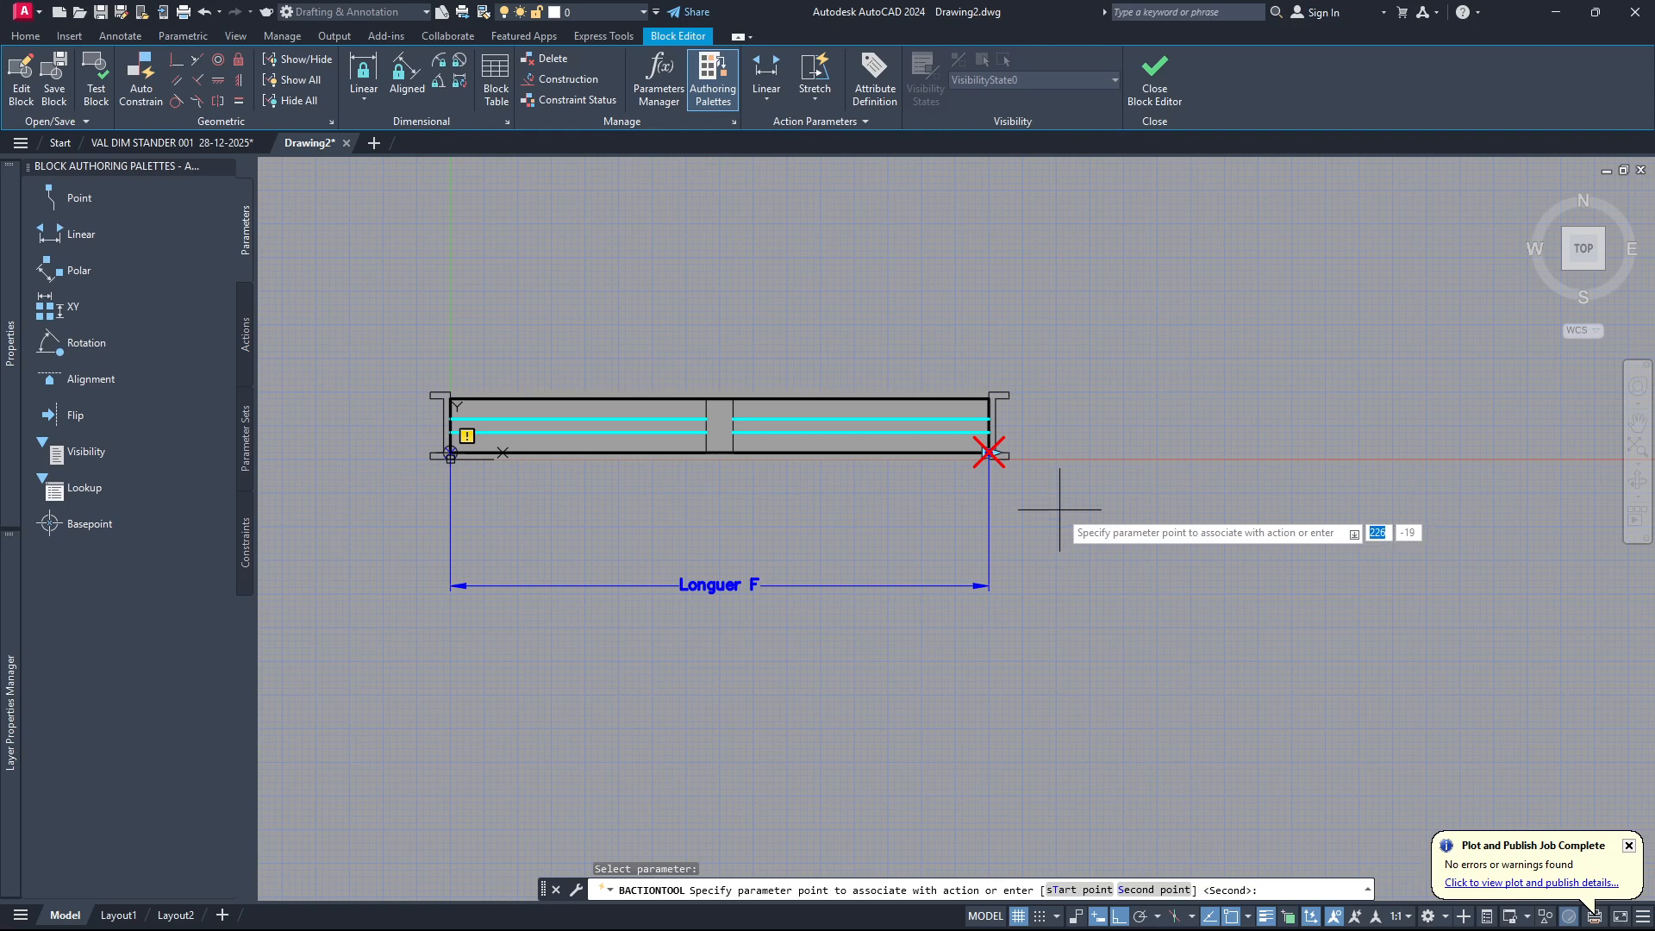
pyautogui.scroll(5, 1000, 457)
pyautogui.scroll(4, 997, 445)
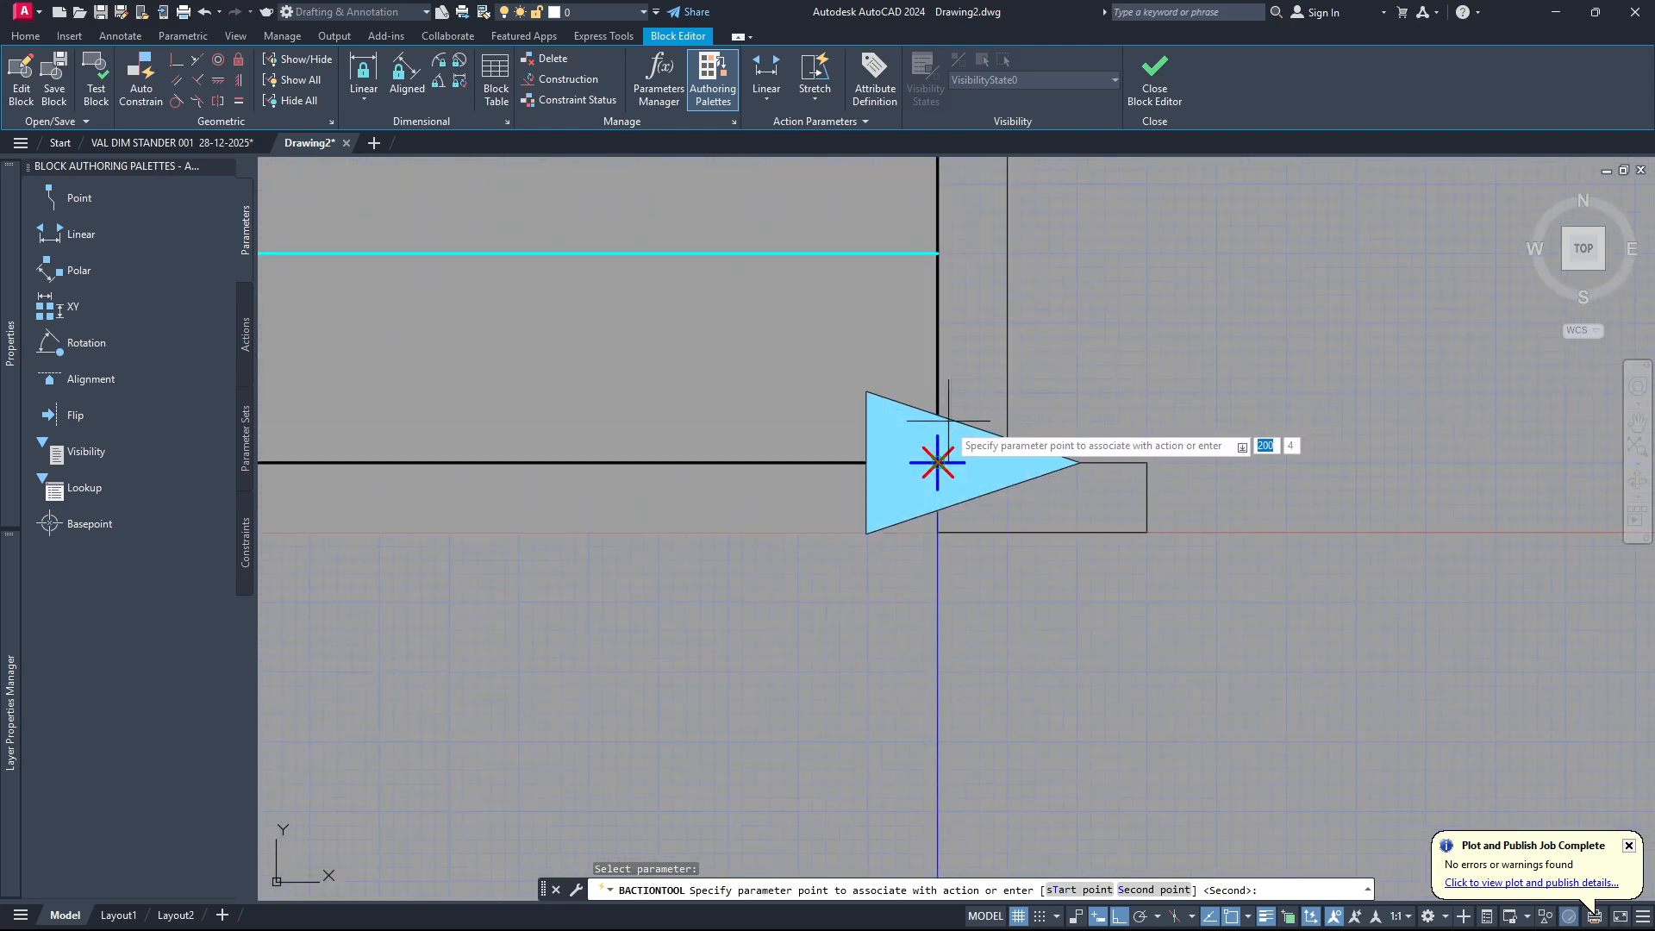
pyautogui.click(937, 463)
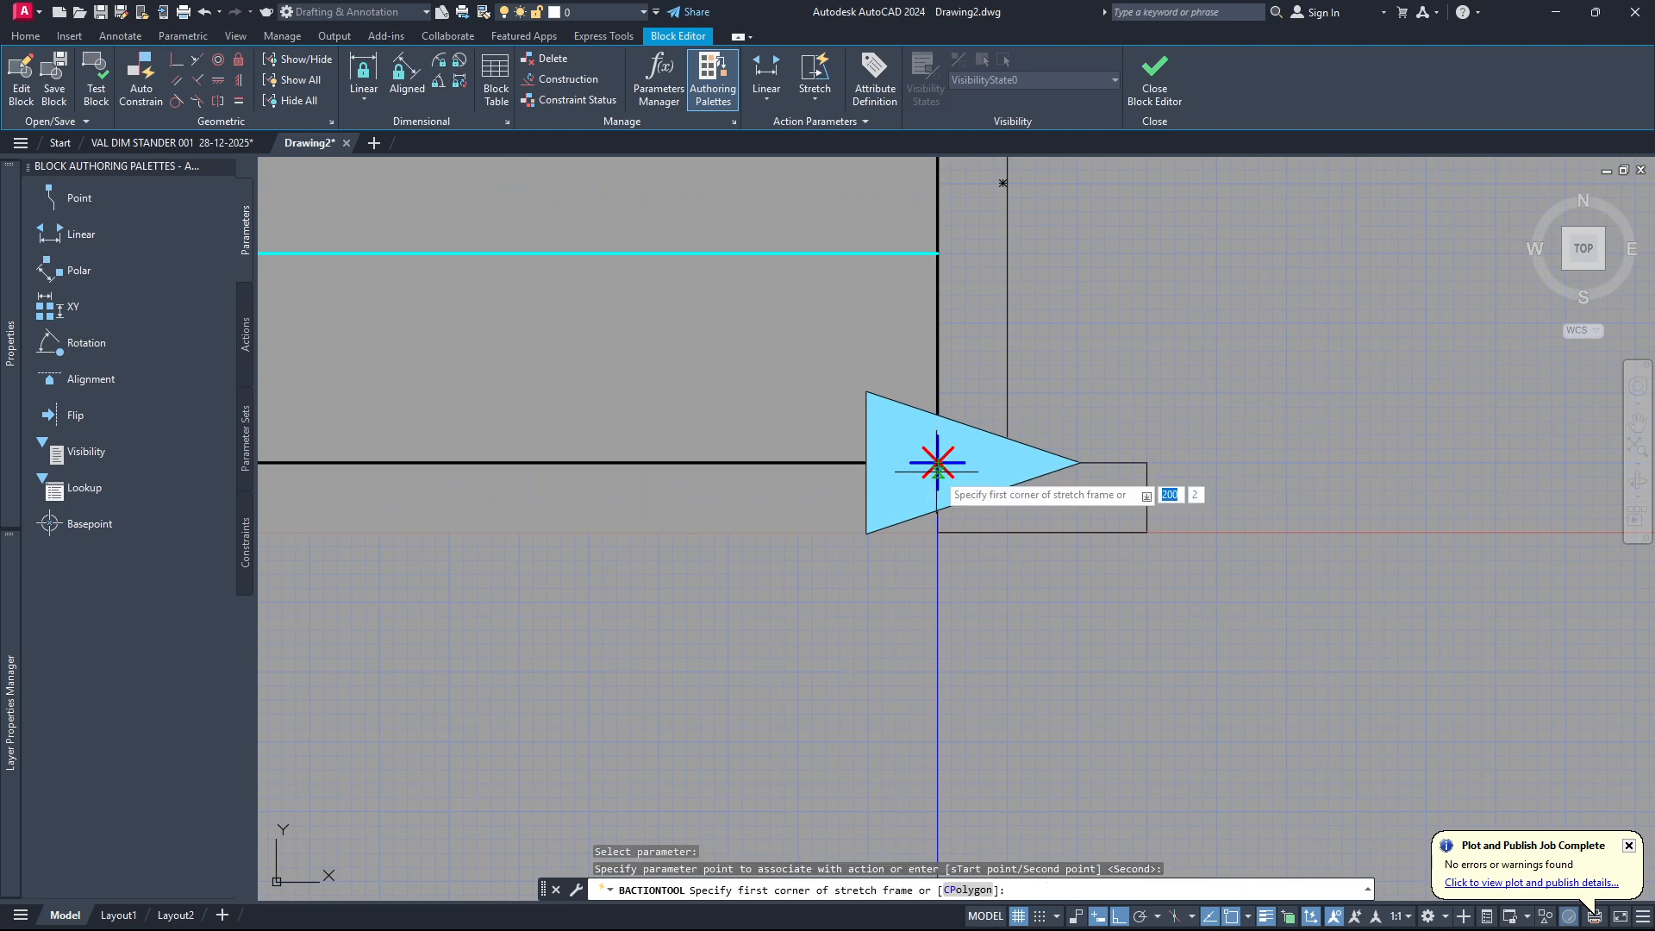
# Frame the window's right end for the stretch action and select the objects crossing that end, including the right frame.
pyautogui.scroll(-2, 929, 483)
pyautogui.scroll(-4, 929, 491)
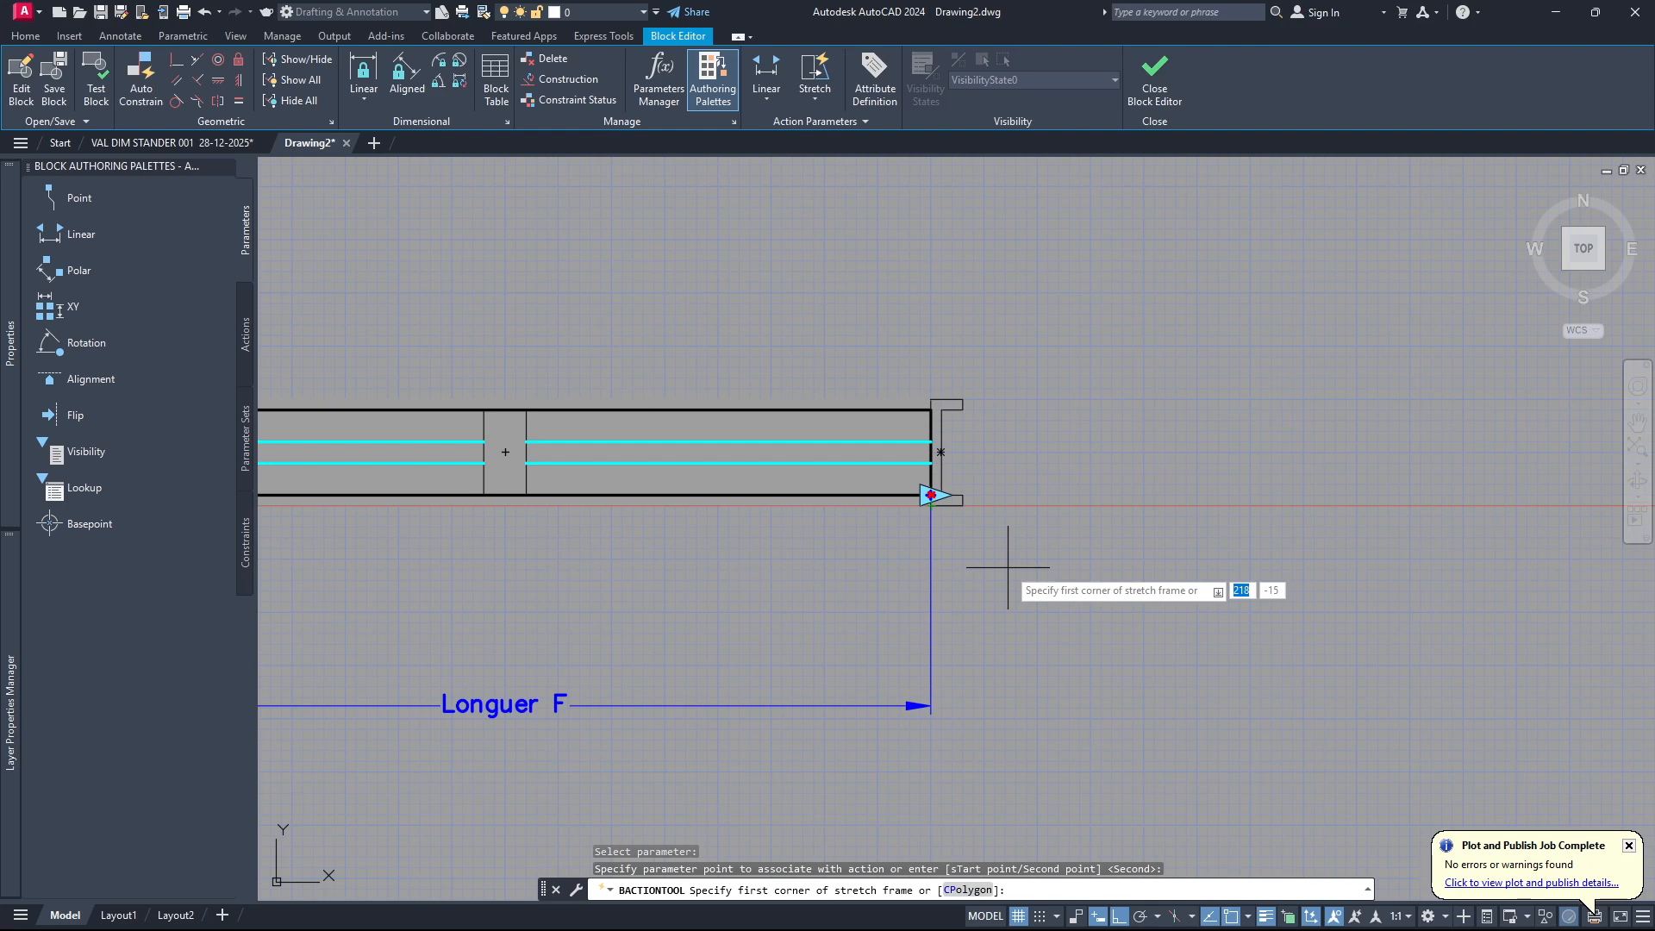
pyautogui.click(1041, 332)
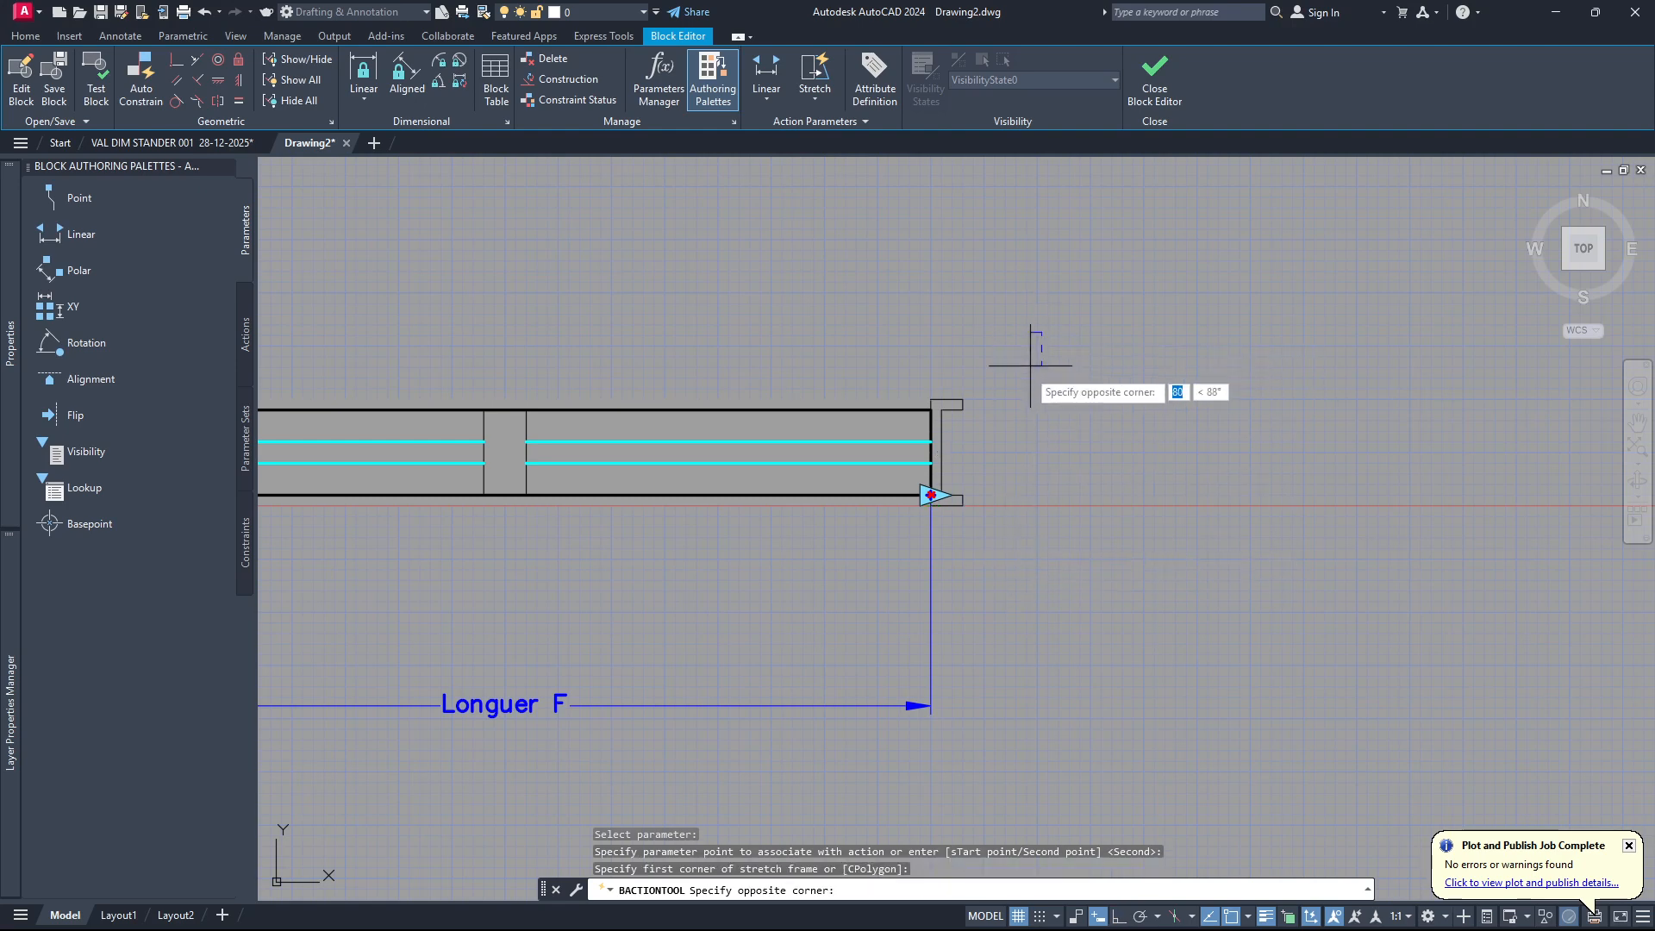
pyautogui.click(805, 569)
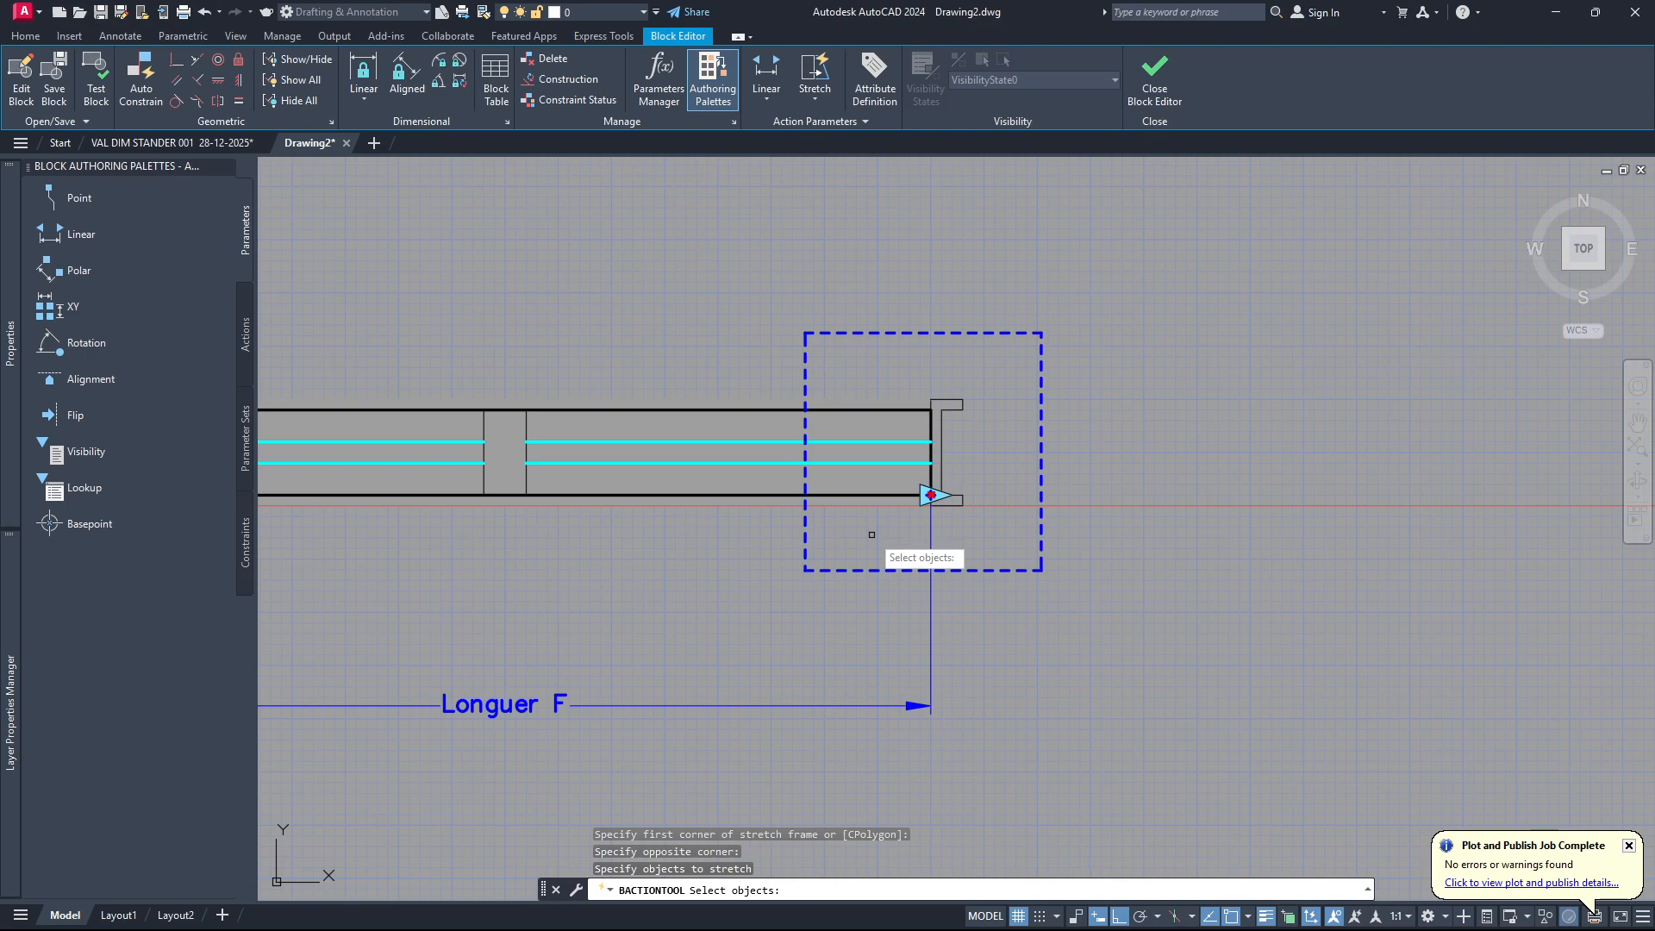
pyautogui.click(1030, 561)
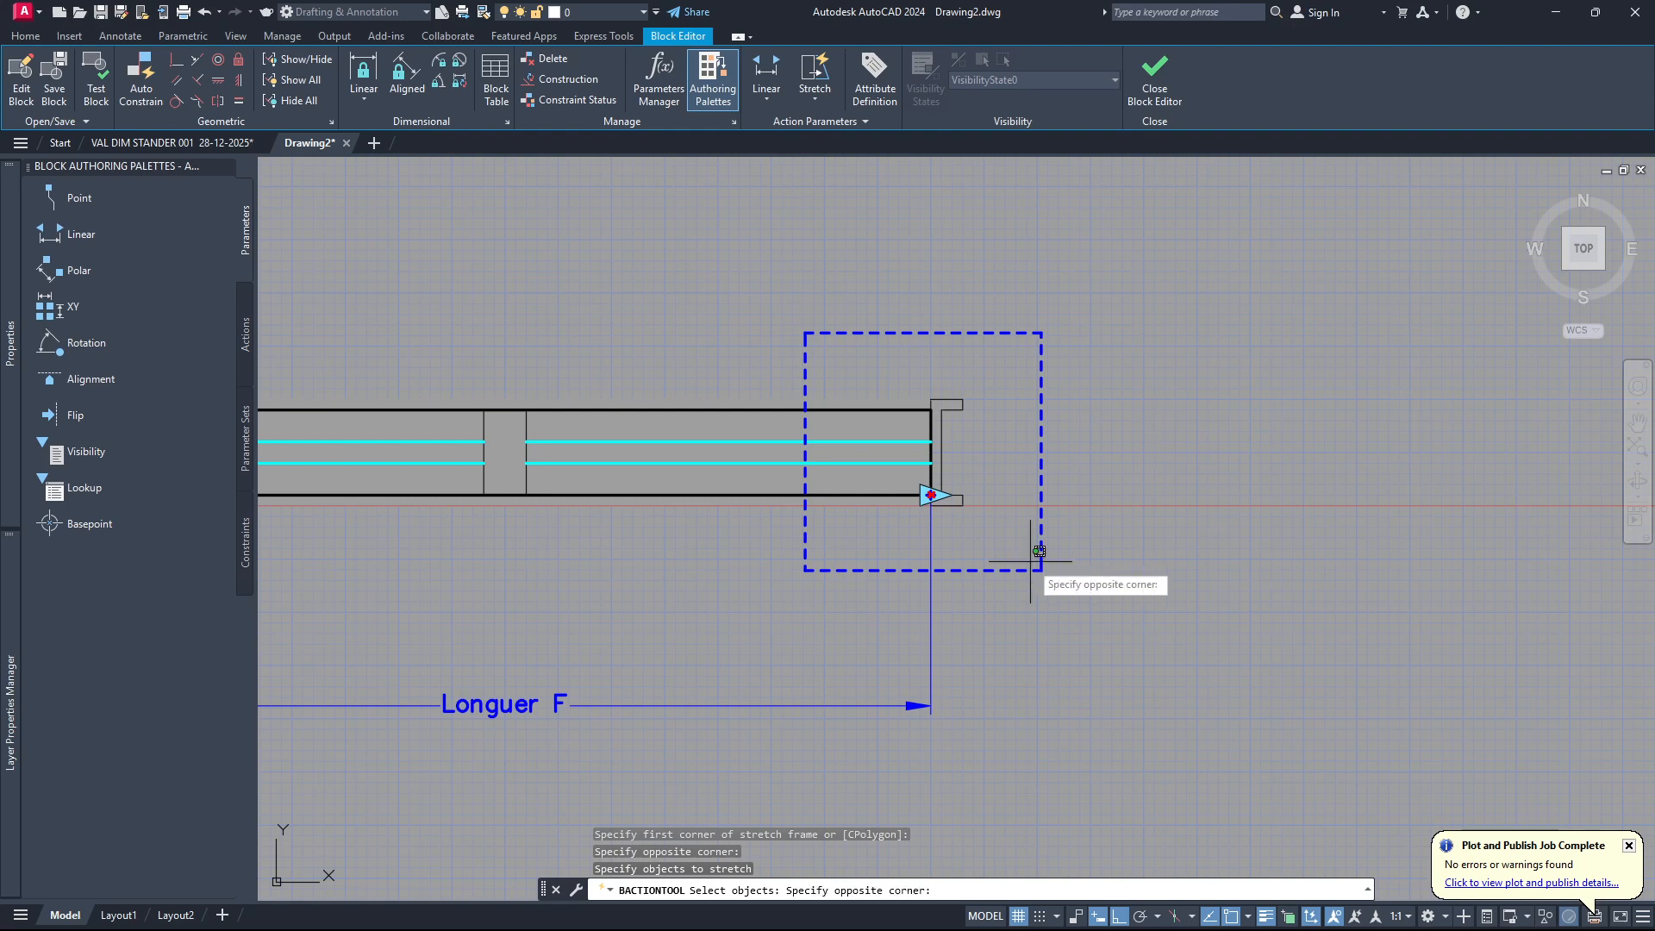
pyautogui.click(843, 355)
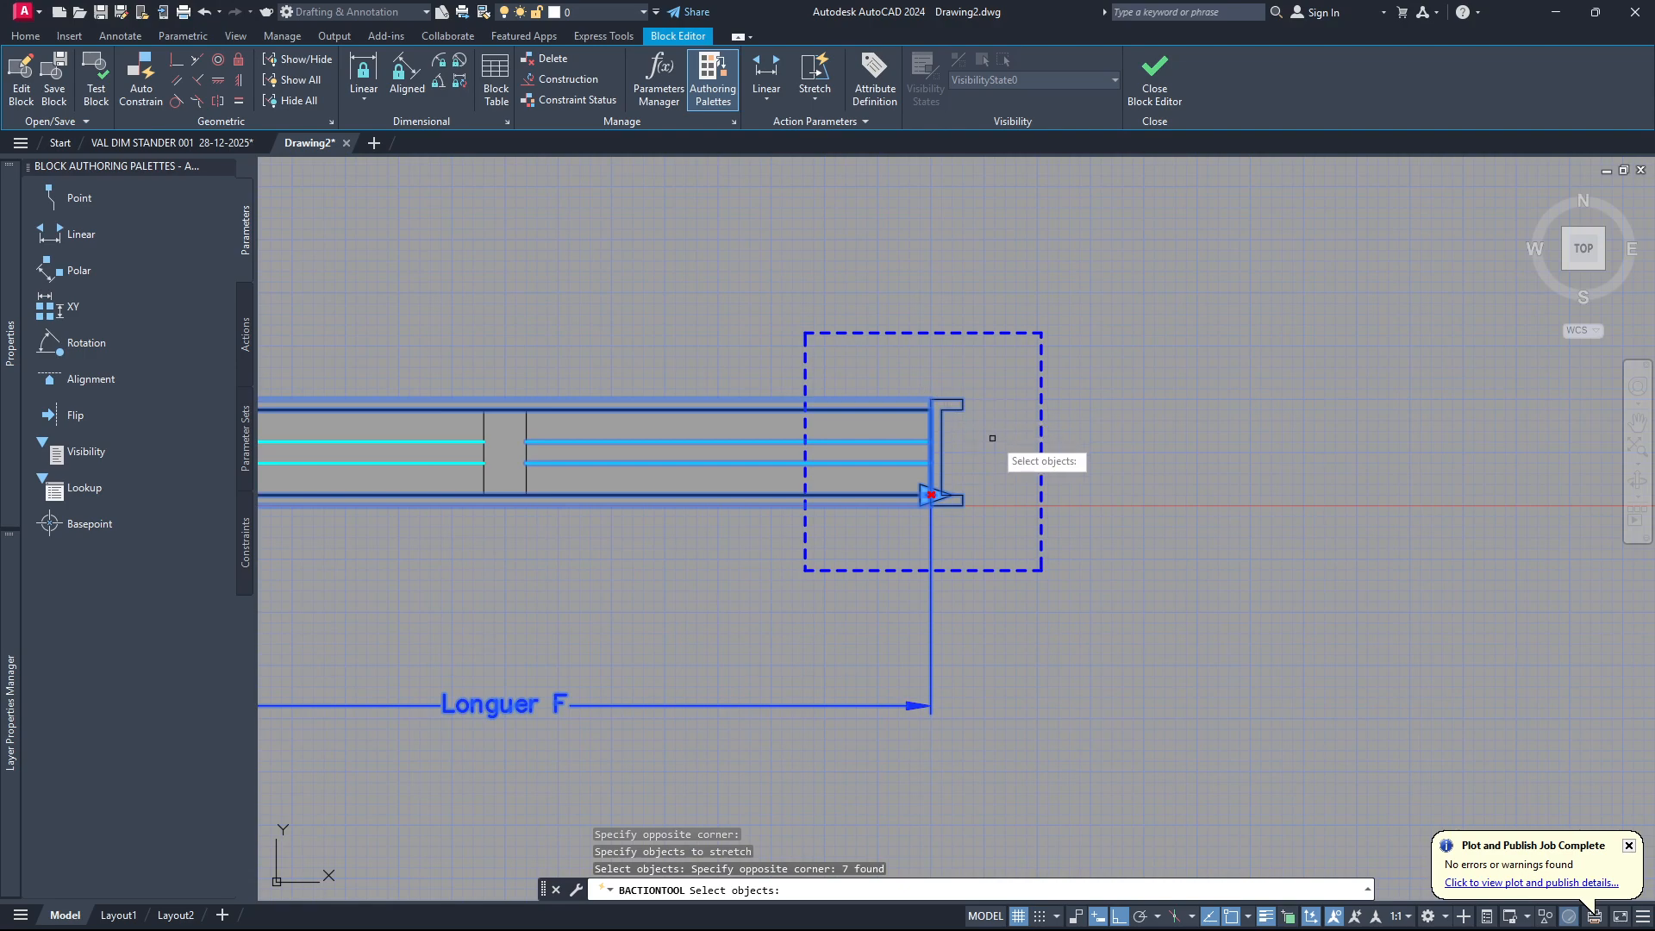
pyautogui.scroll(-4, 990, 436)
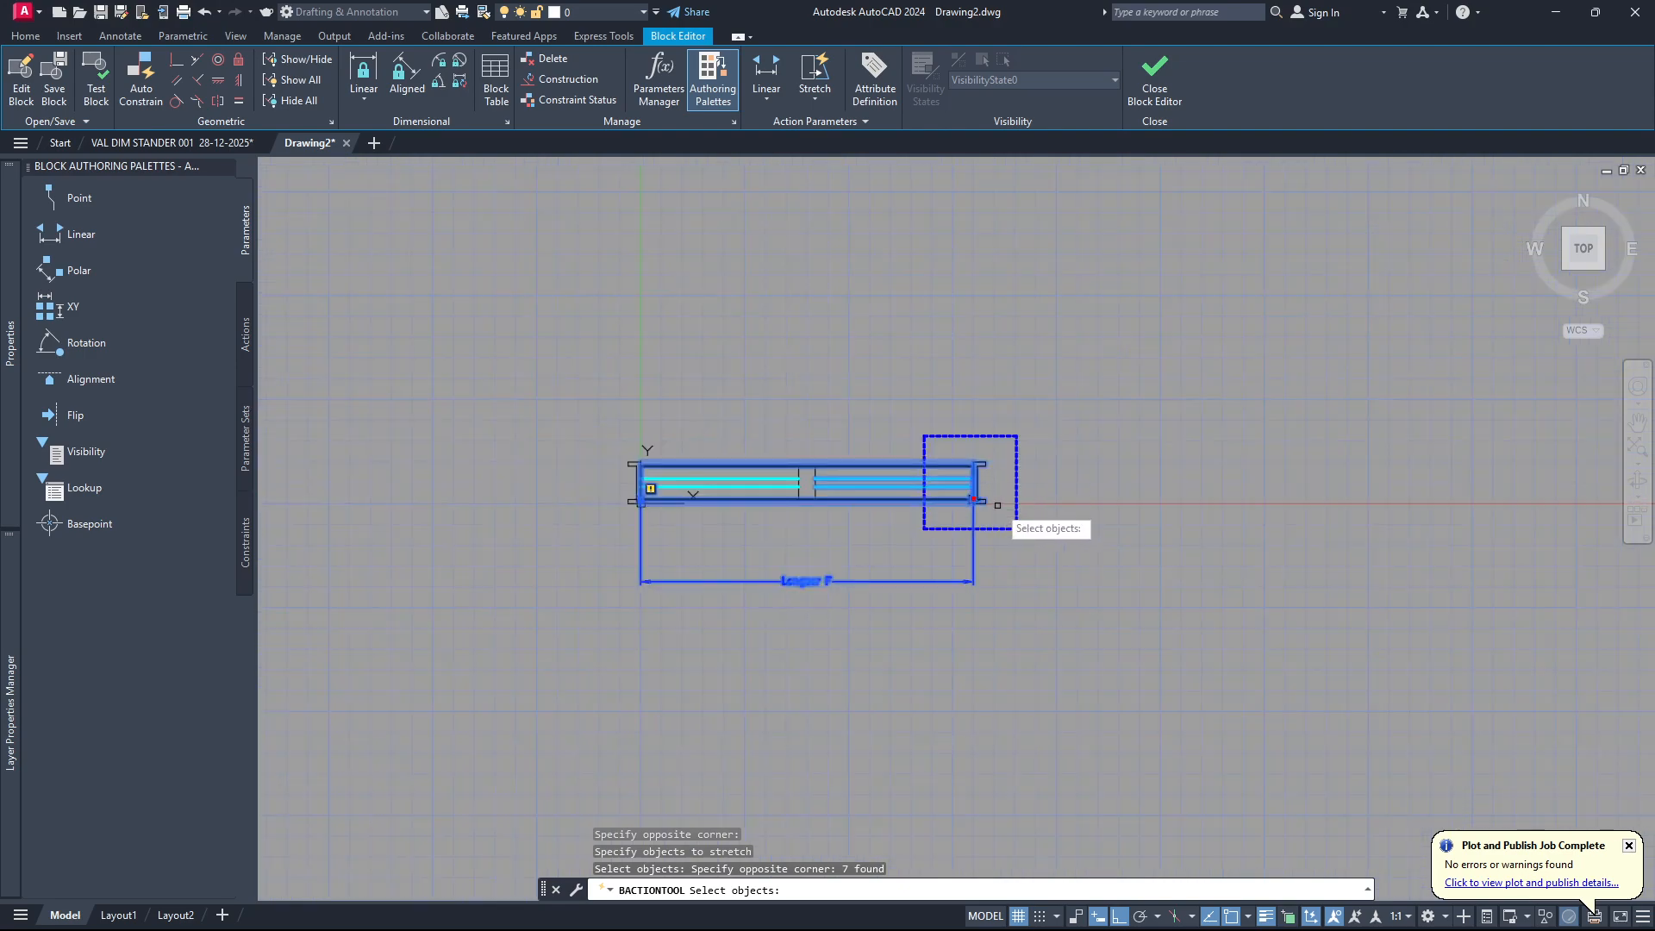
pyautogui.press('Return')
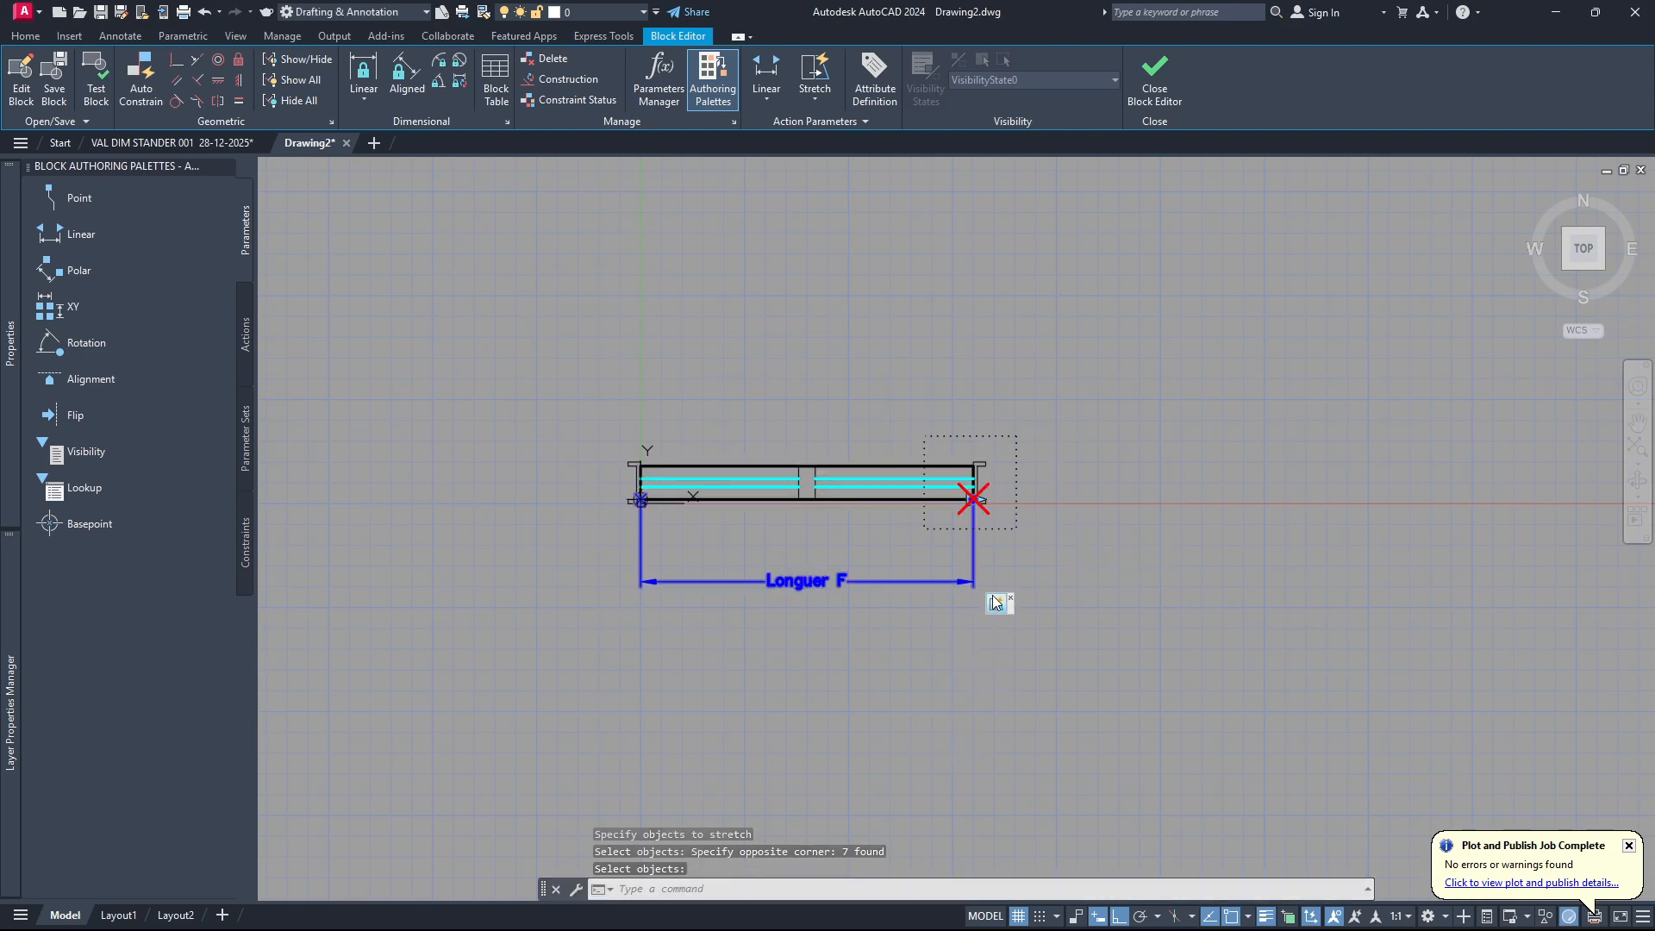
# Test the block by stretching its right end outward twice with the length grip, and undo both stretches.
pyautogui.scroll(3, 1000, 605)
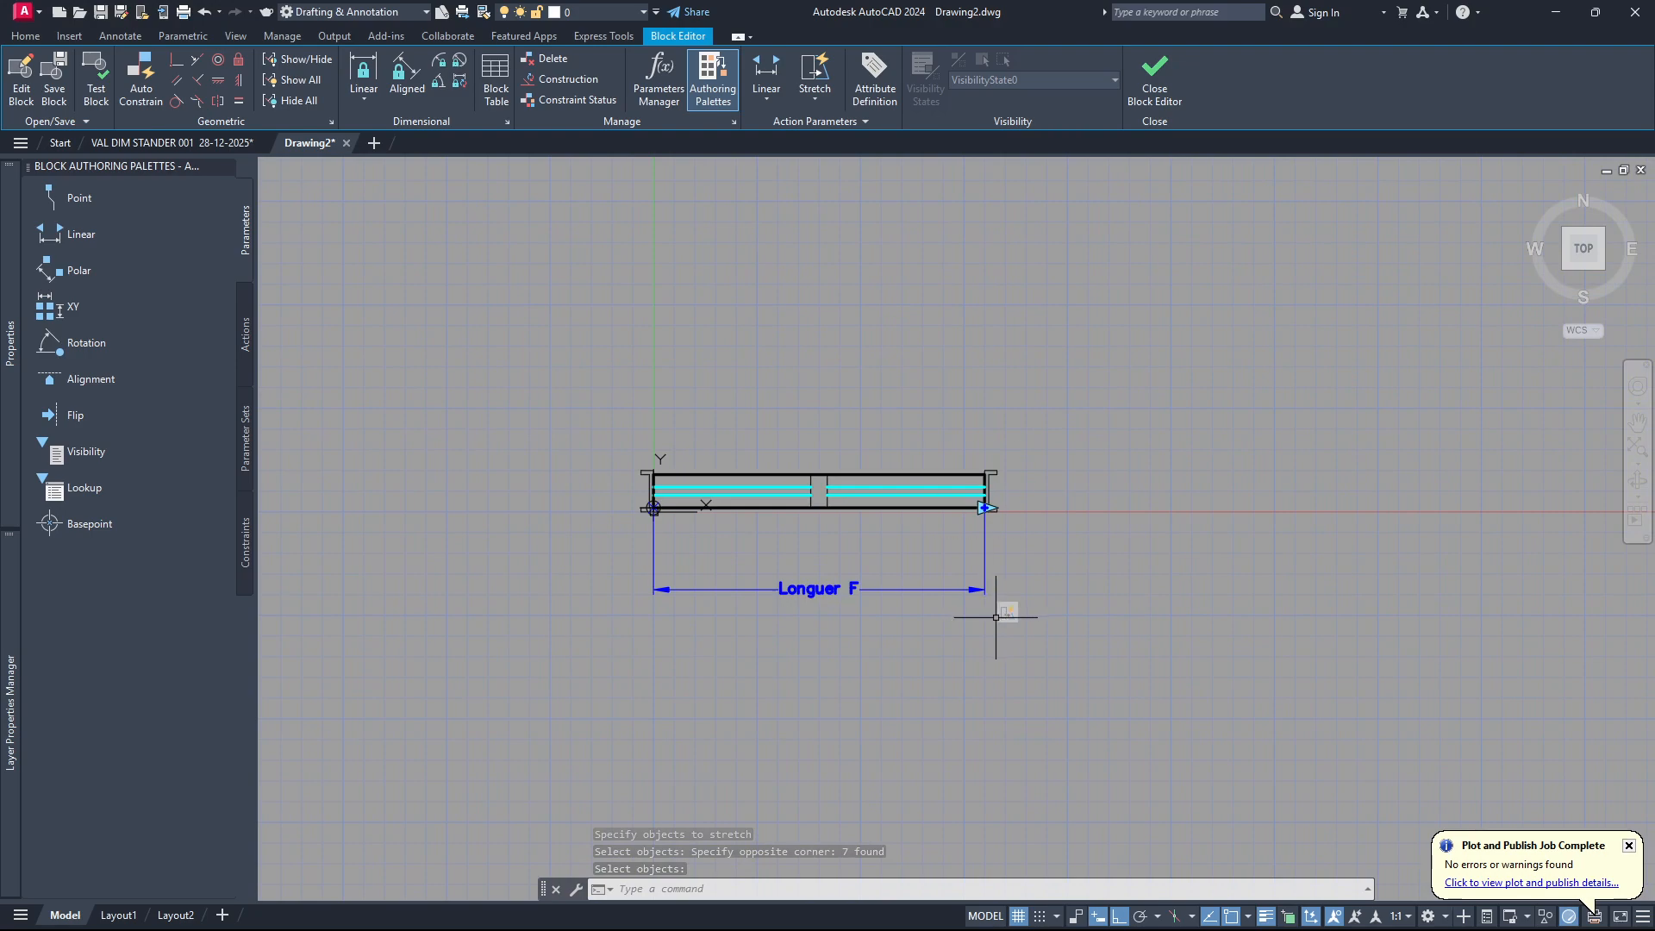
pyautogui.scroll(-2, 1006, 608)
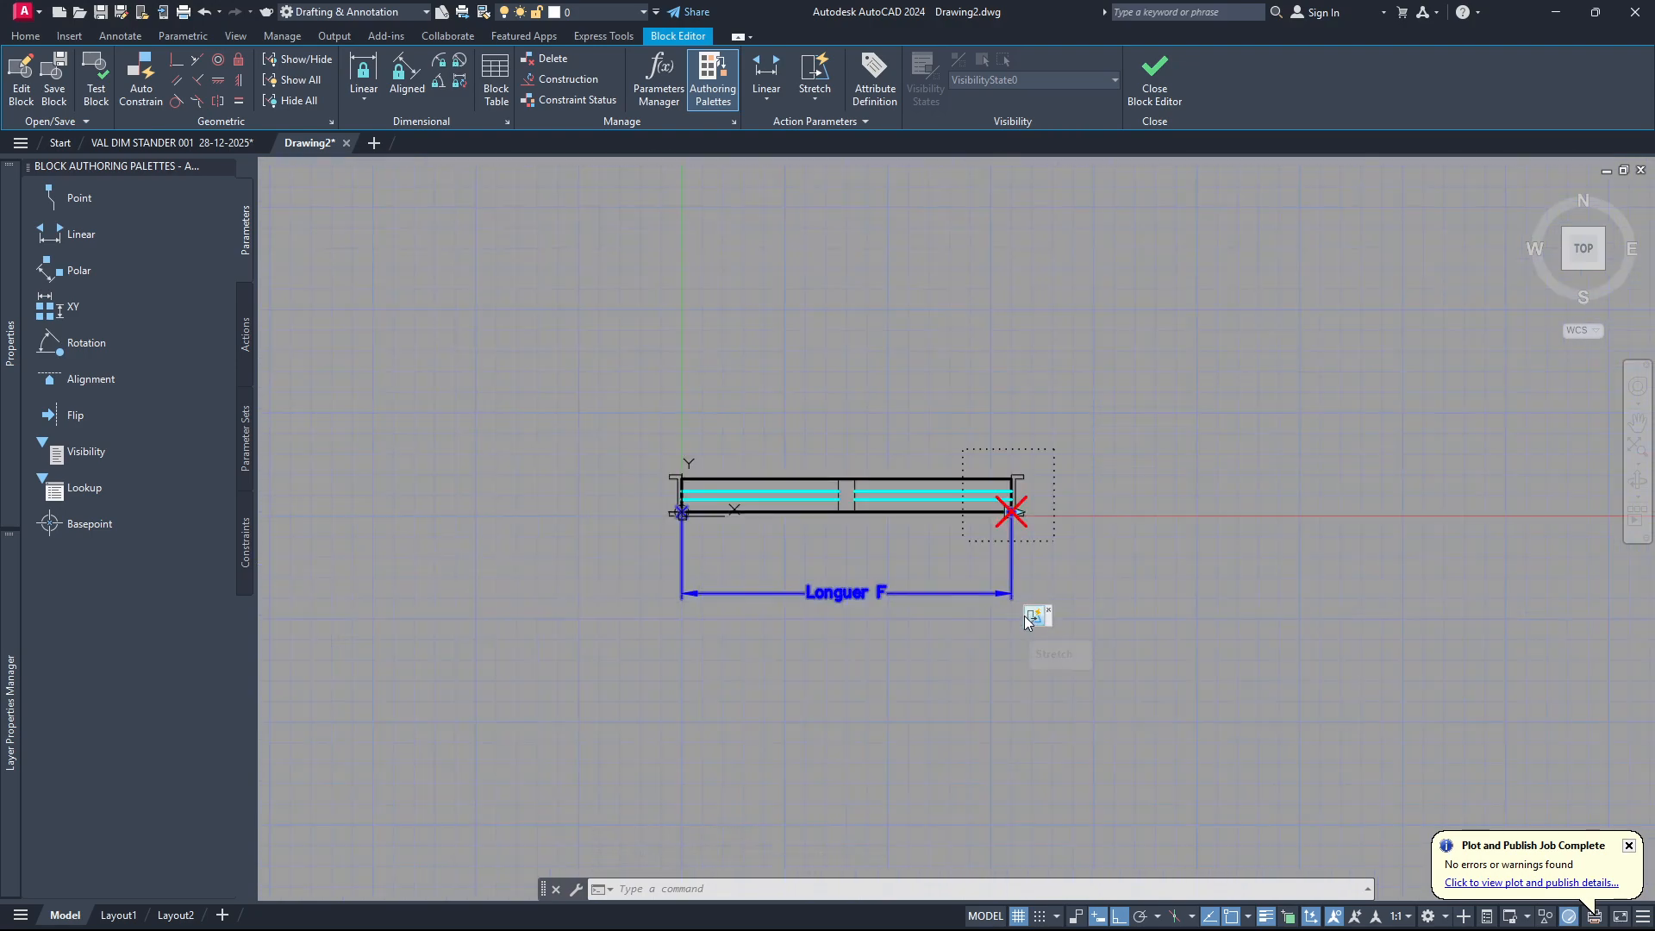
pyautogui.click(97, 82)
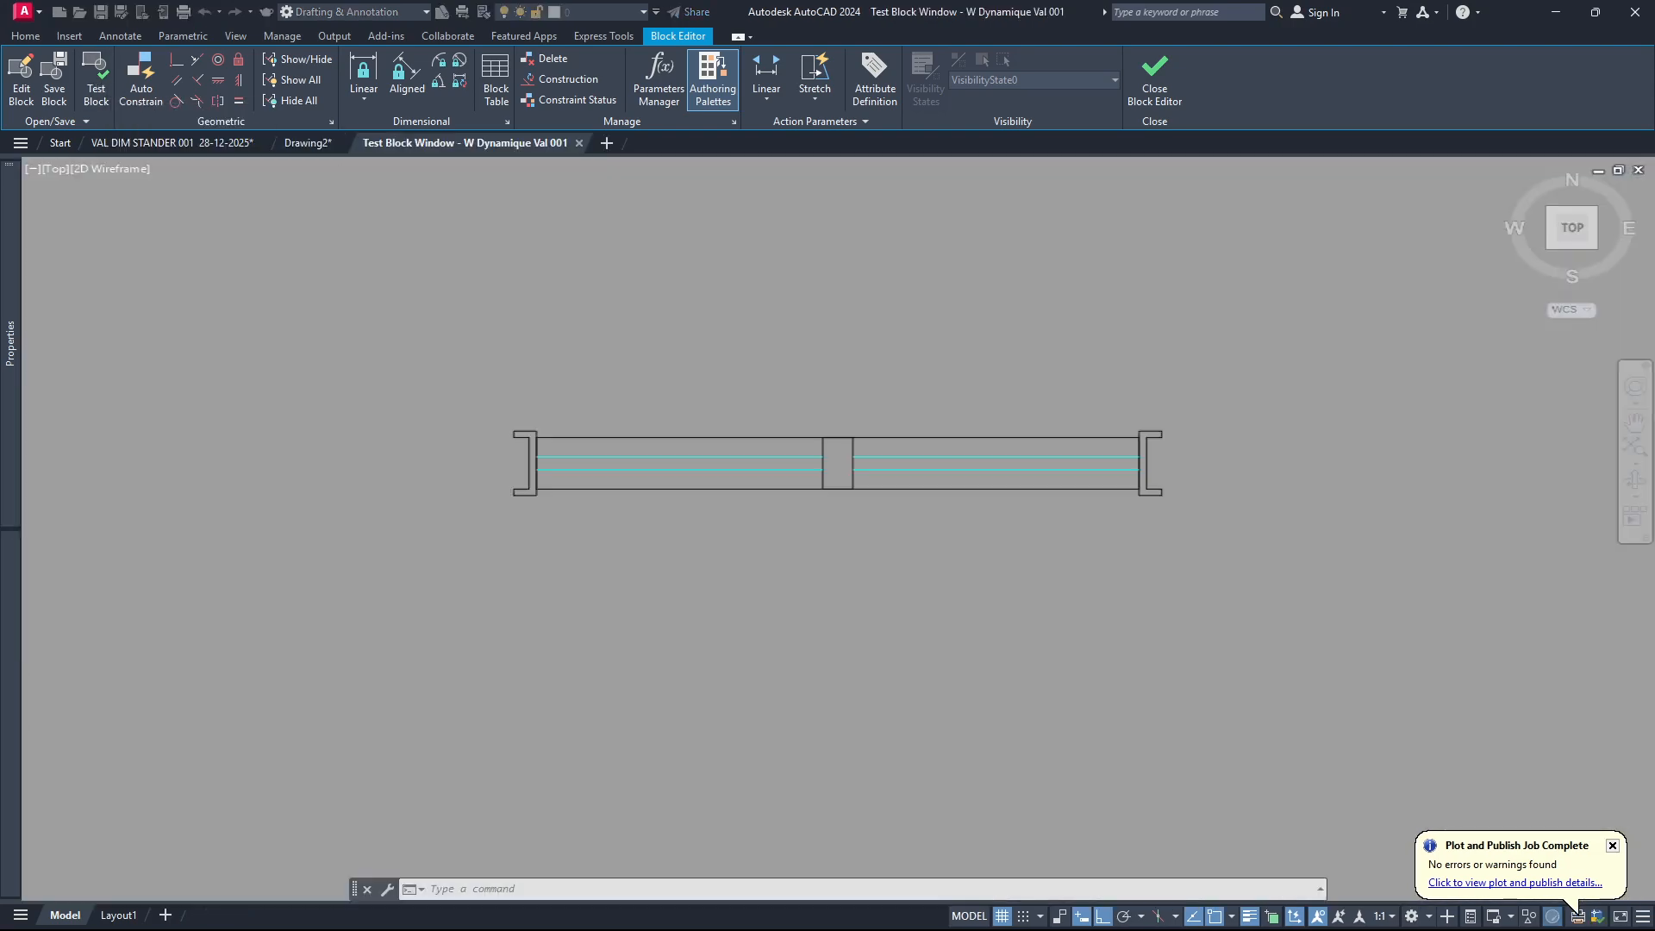
pyautogui.click(788, 434)
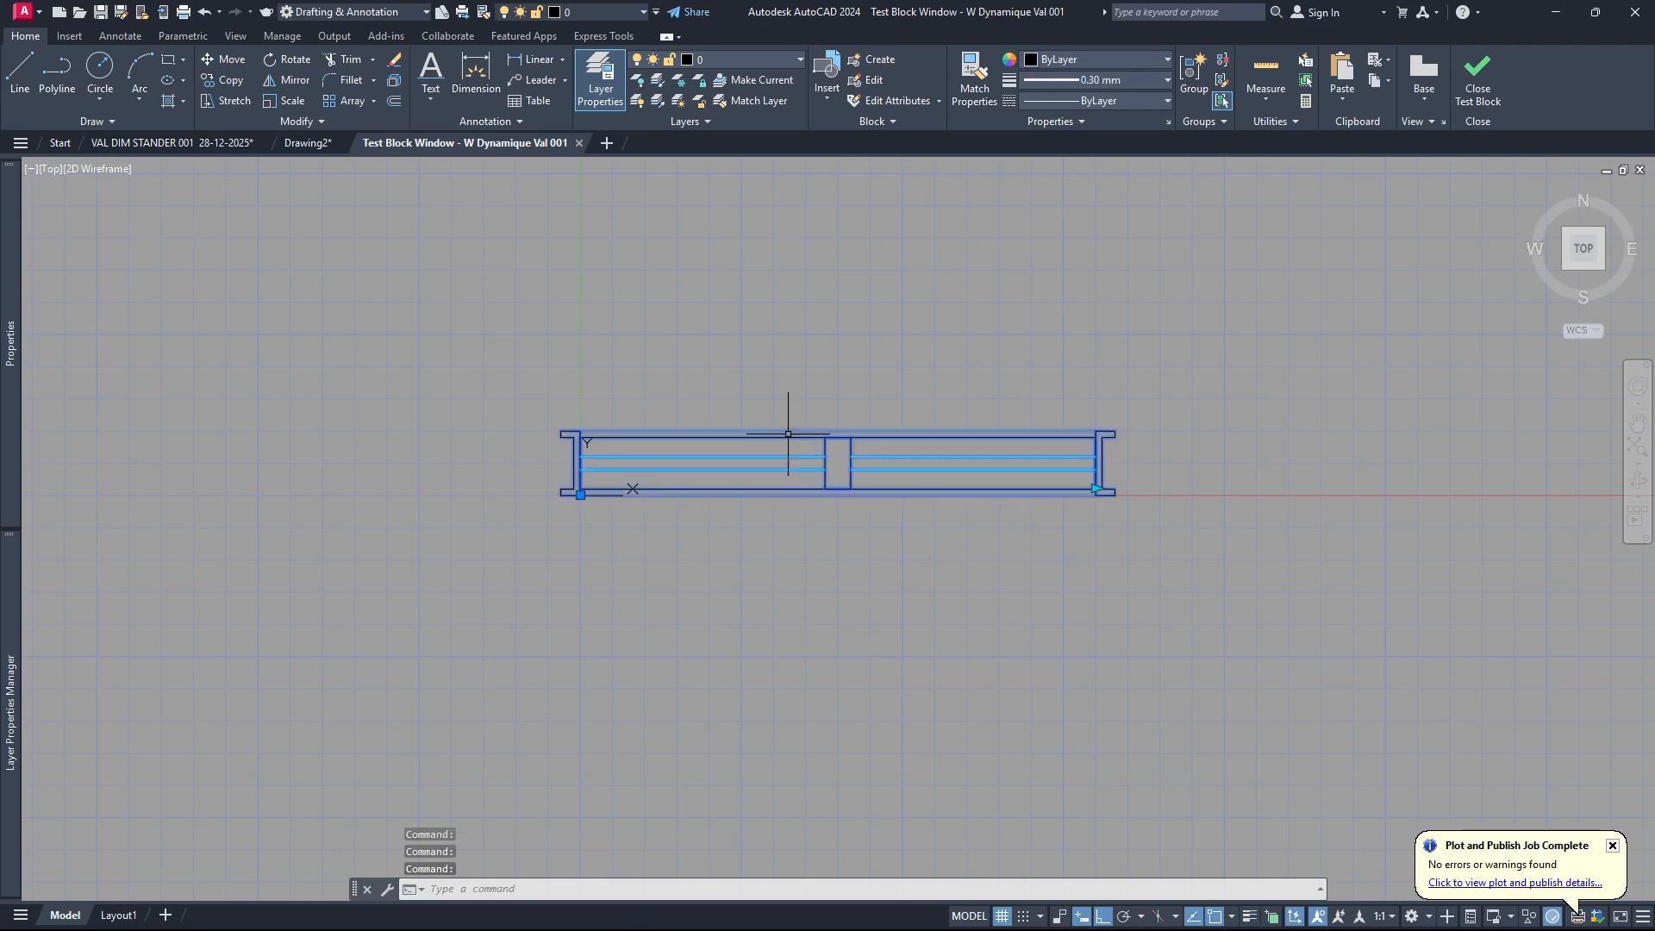
pyautogui.click(1096, 489)
pyautogui.click(1313, 521)
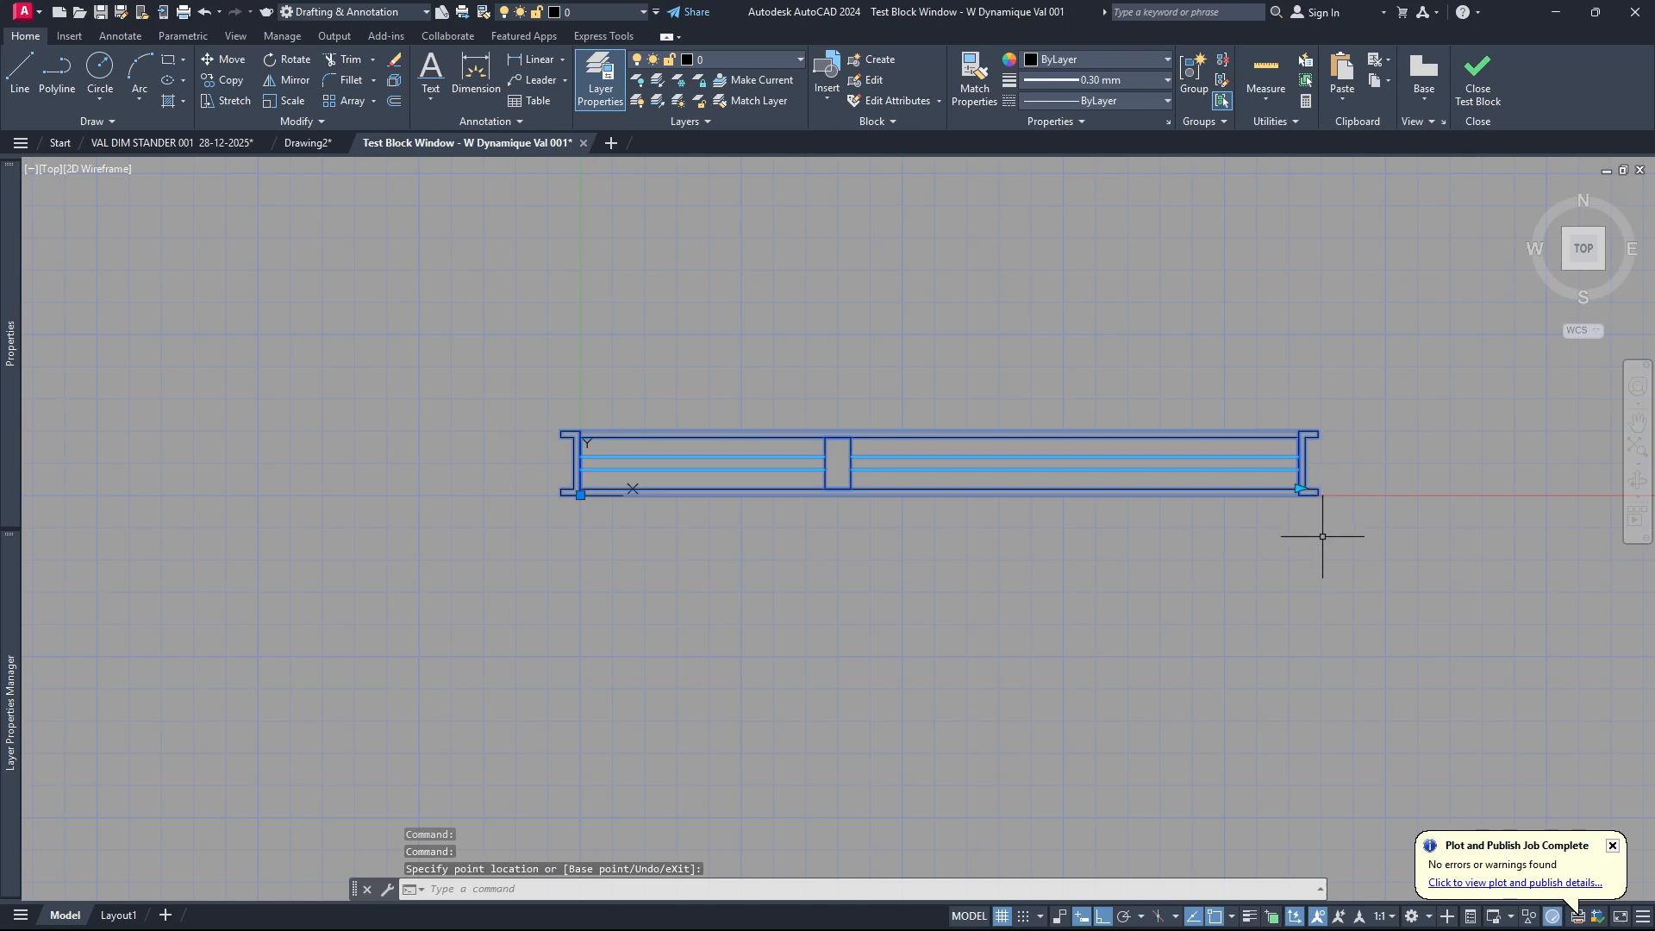
pyautogui.click(1299, 489)
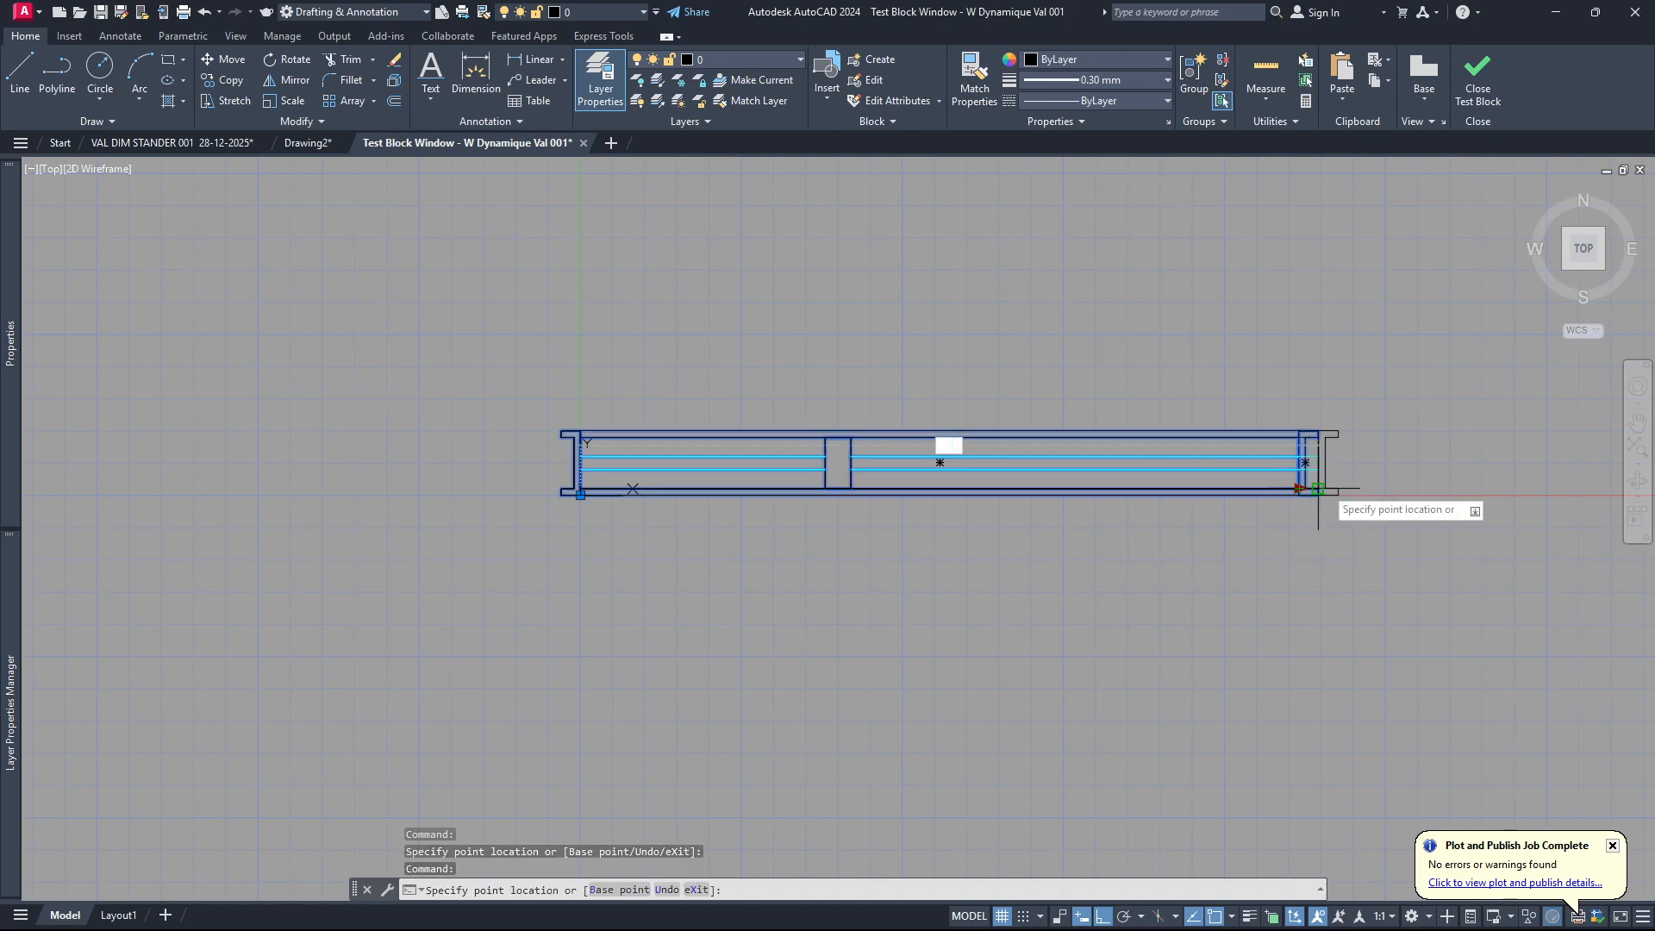
pyautogui.click(1381, 489)
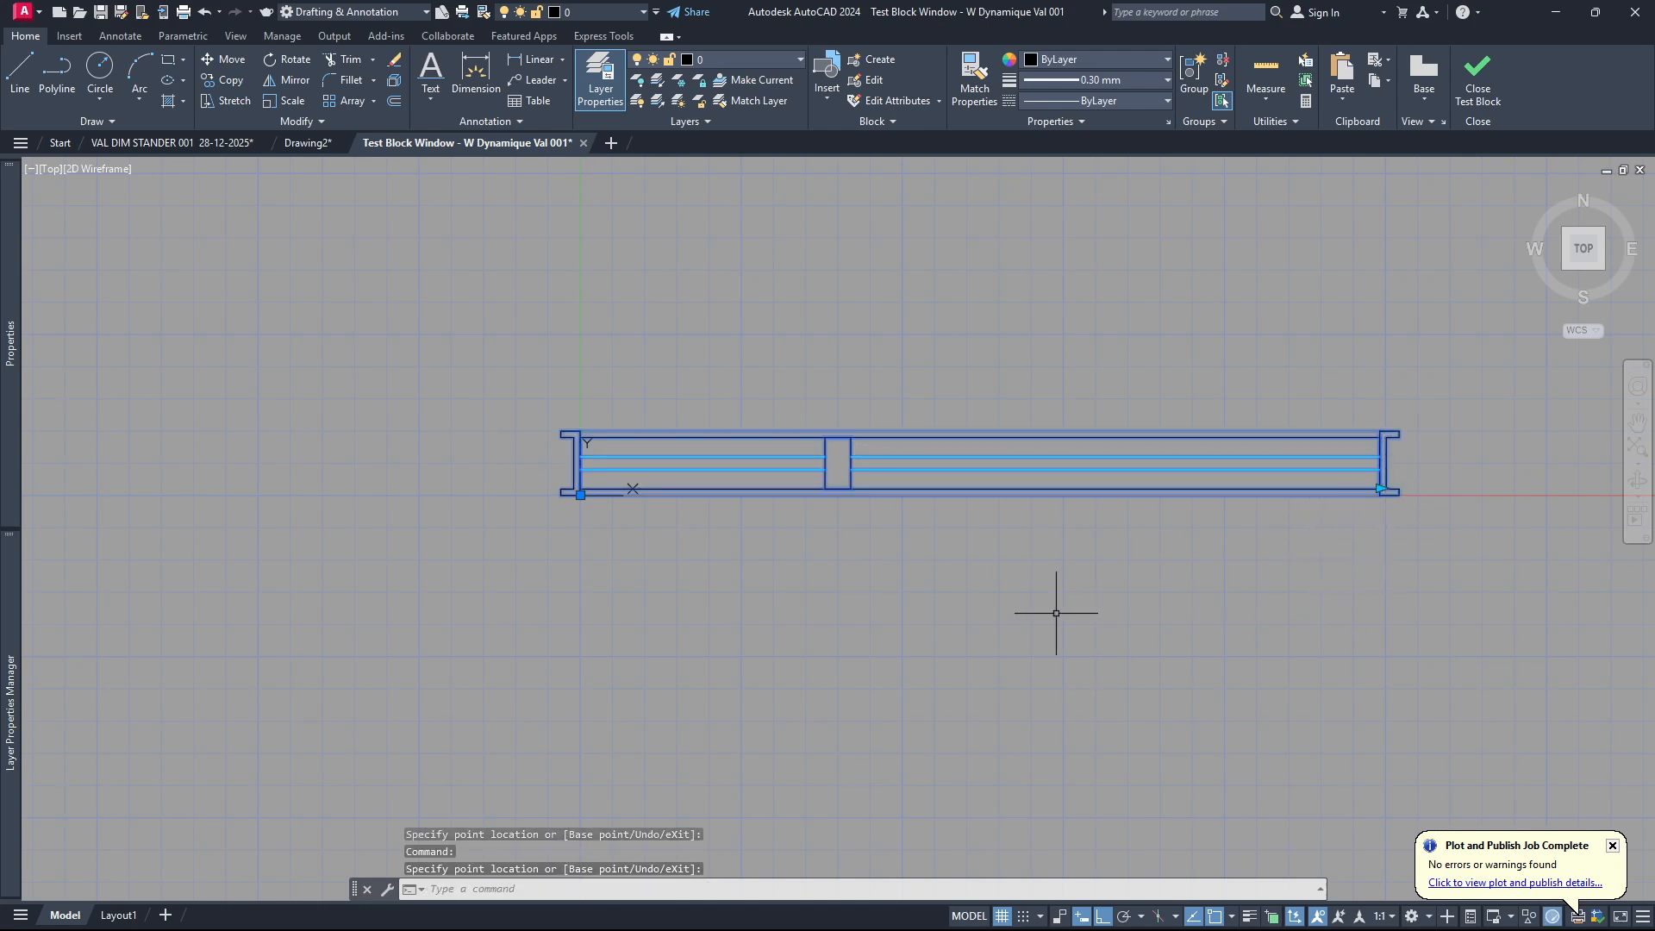
pyautogui.hotkey('ctrl', 'z')
pyautogui.hotkey('ctrl', 'z')
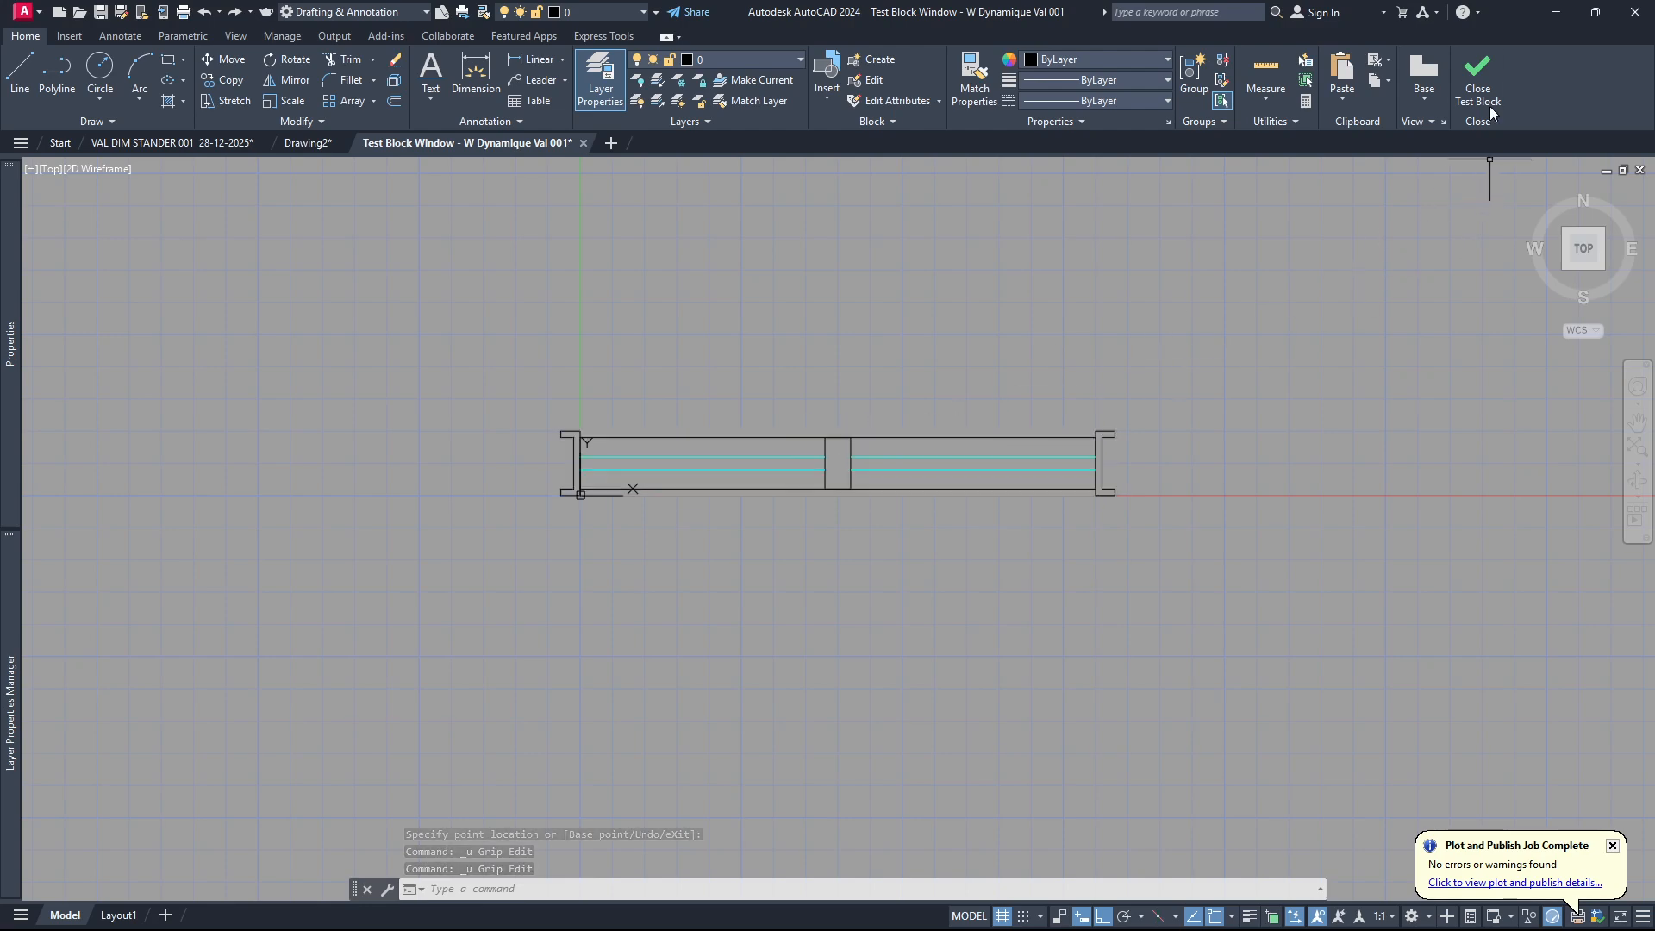
# Close the block test and start a second stretch action on the Longuer F parameter, associated with its right end point.
pyautogui.click(1478, 78)
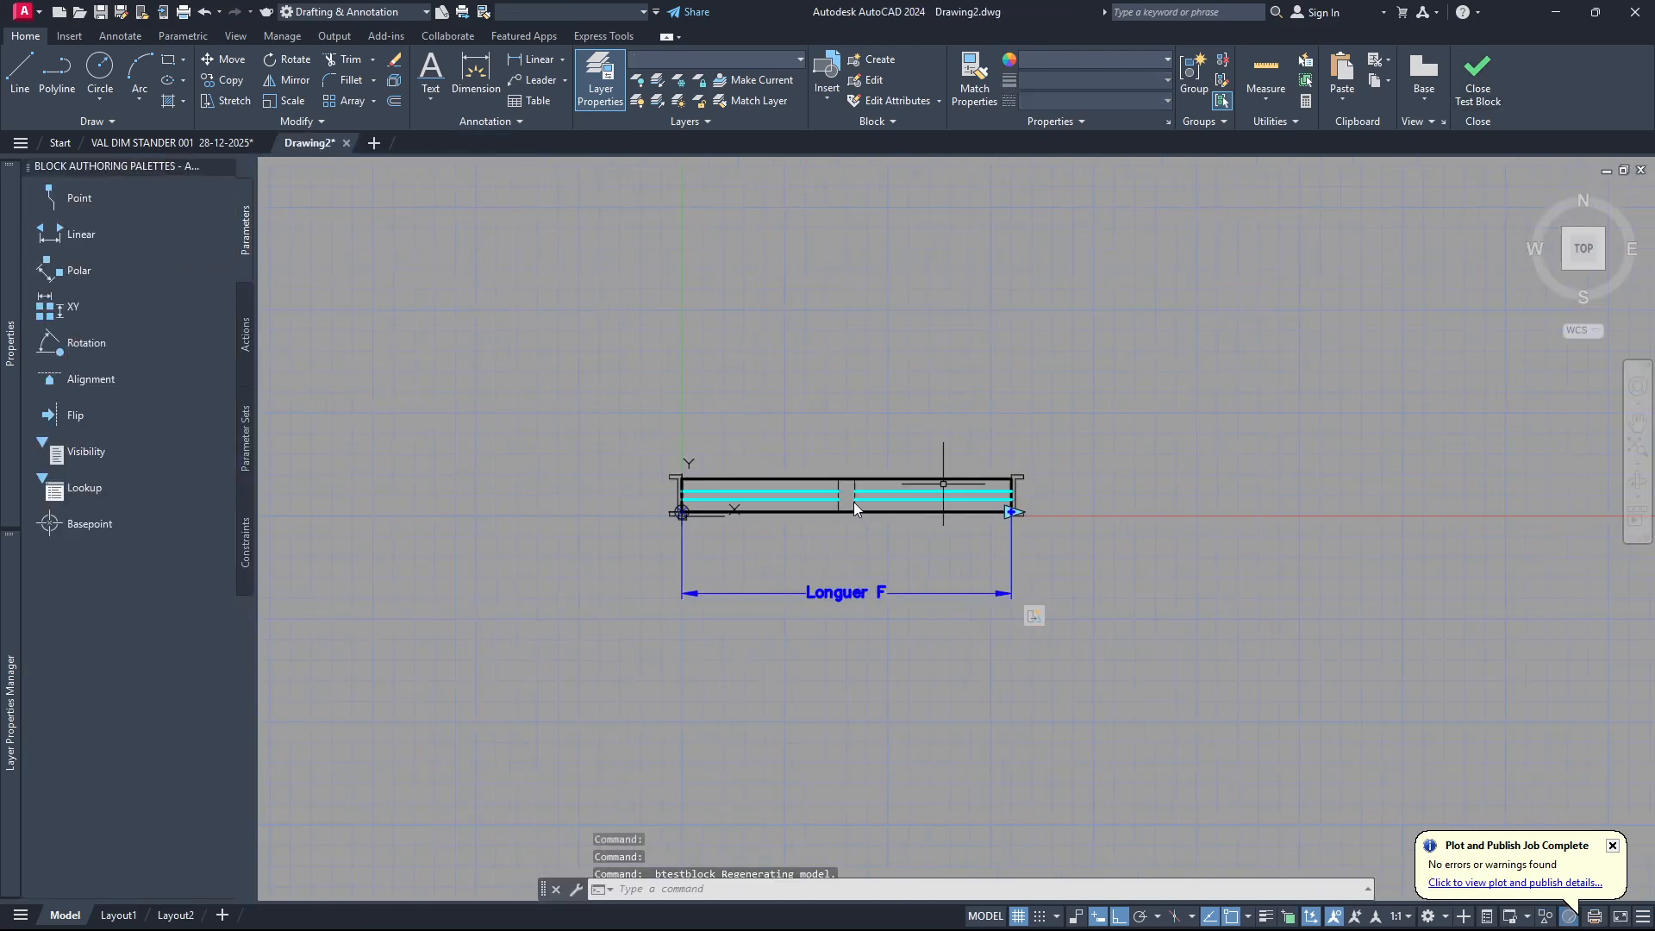
pyautogui.scroll(4, 846, 493)
pyautogui.scroll(-2, 826, 519)
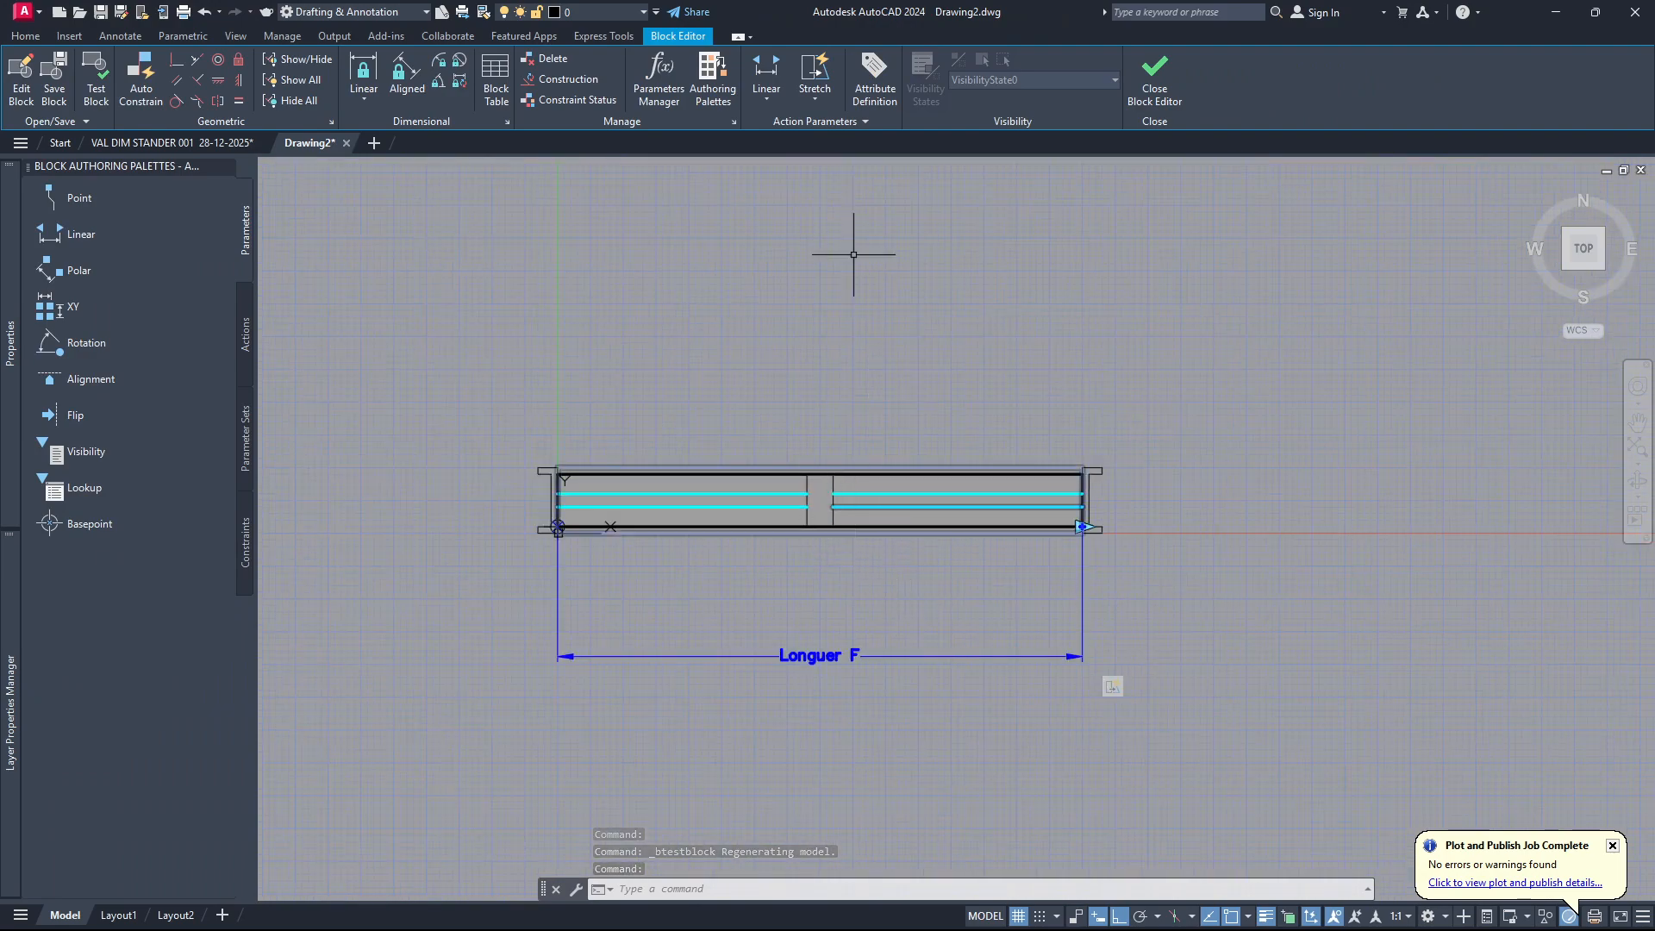
pyautogui.click(813, 76)
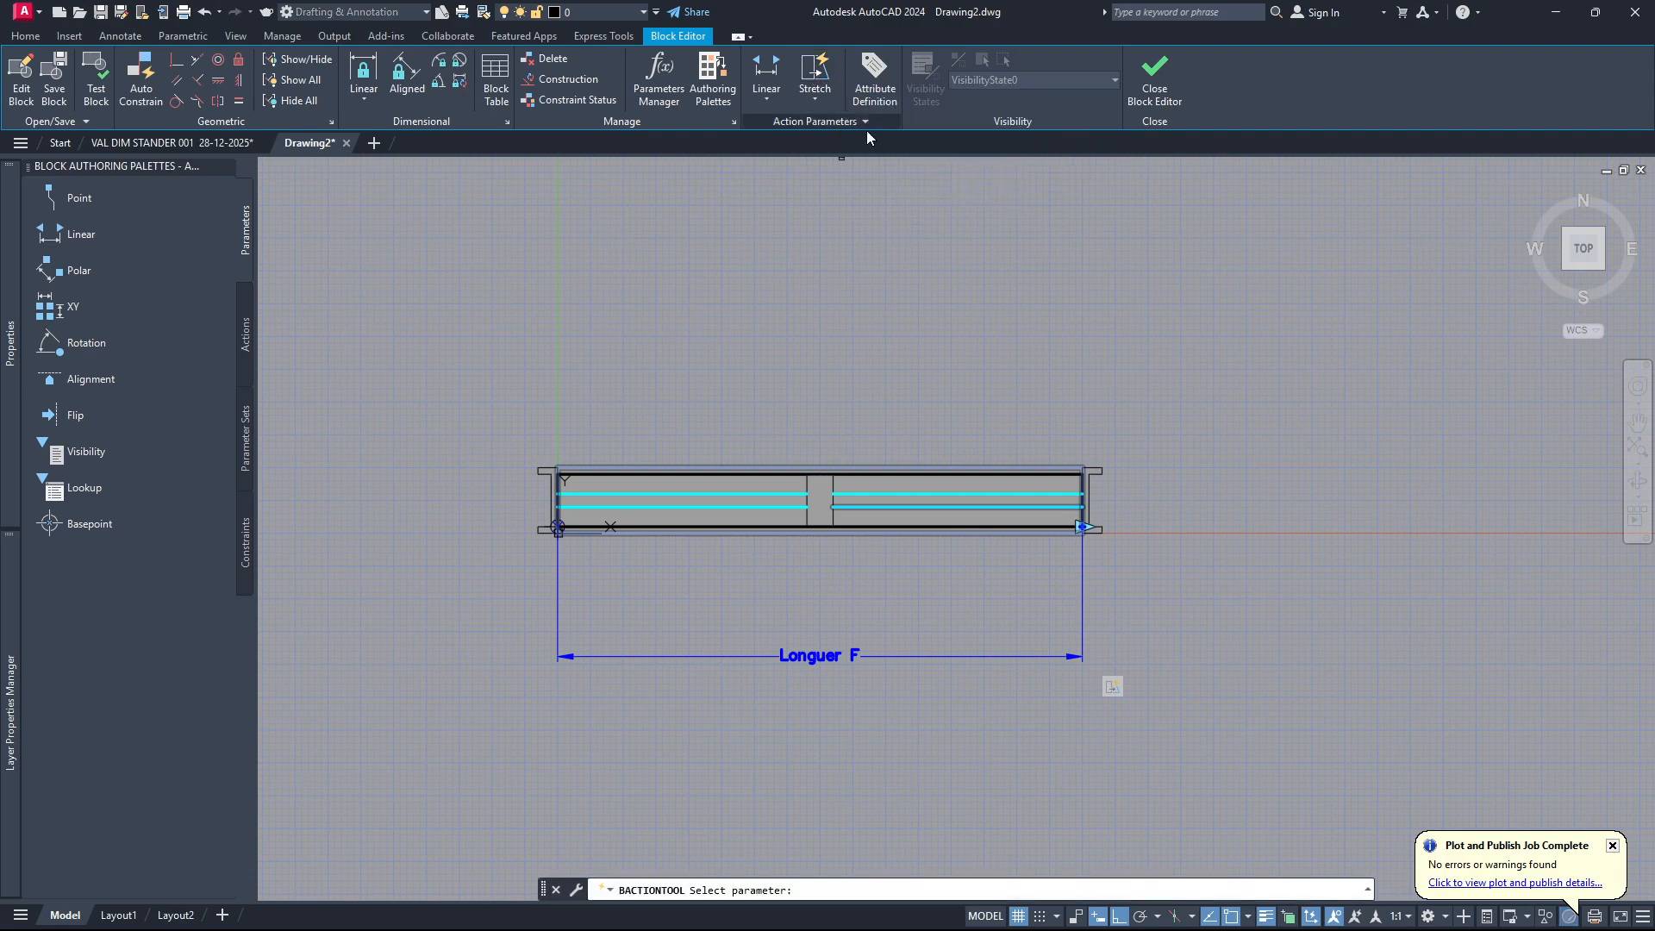
pyautogui.click(940, 656)
pyautogui.scroll(3, 1079, 528)
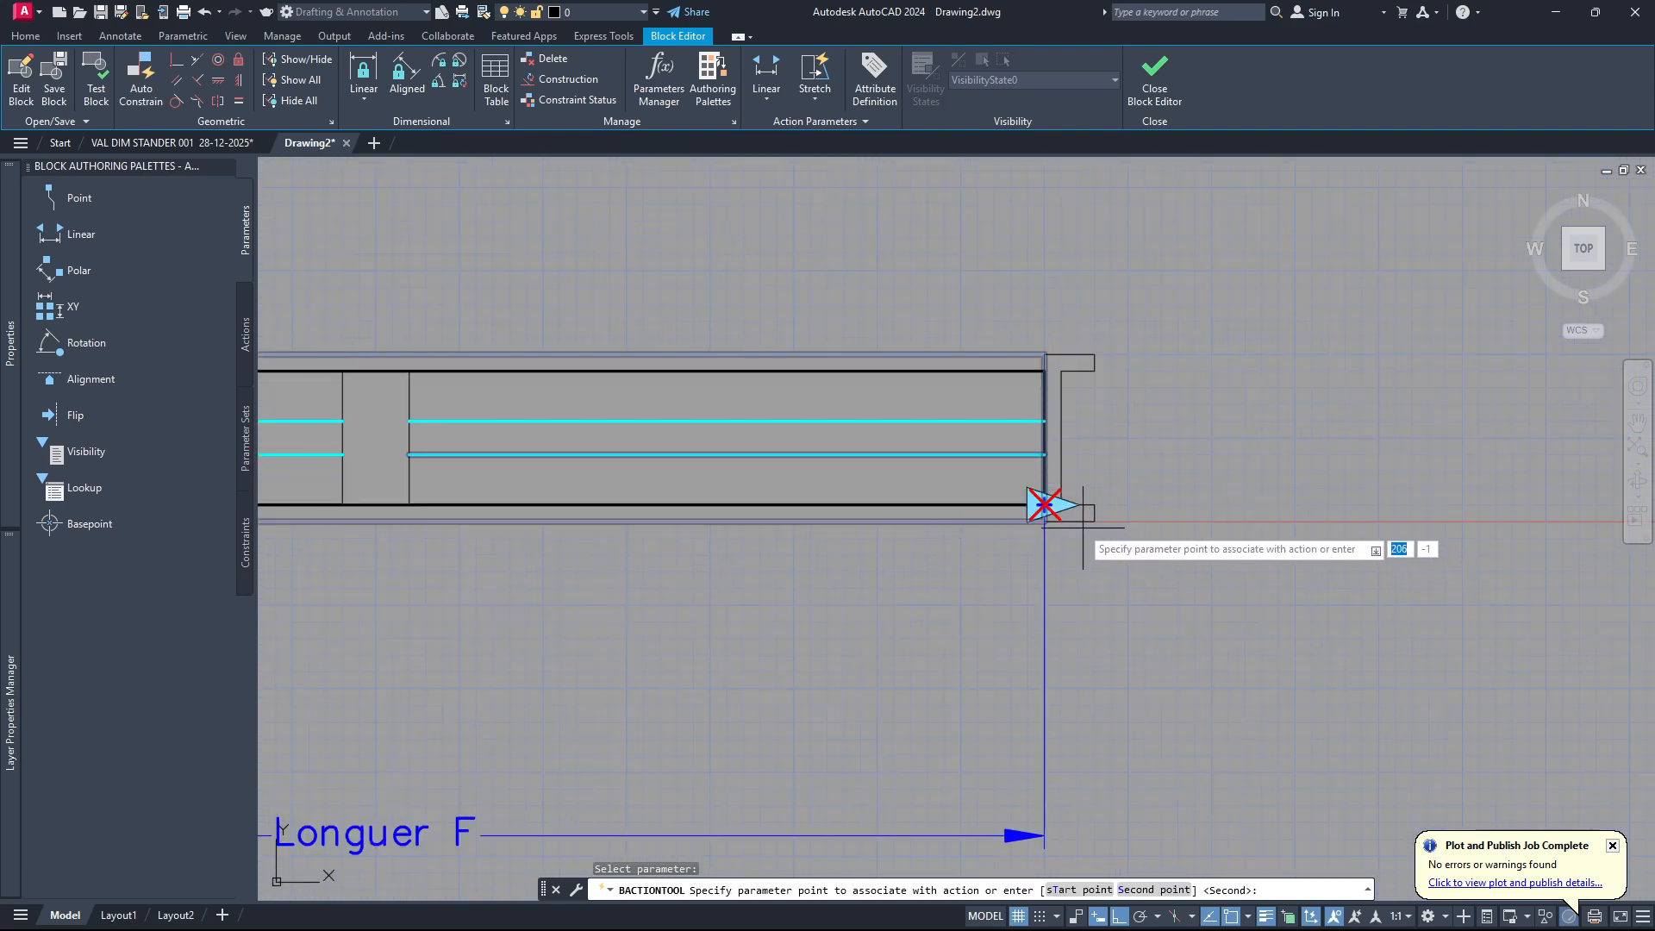
pyautogui.click(1045, 505)
pyautogui.scroll(-2, 1056, 515)
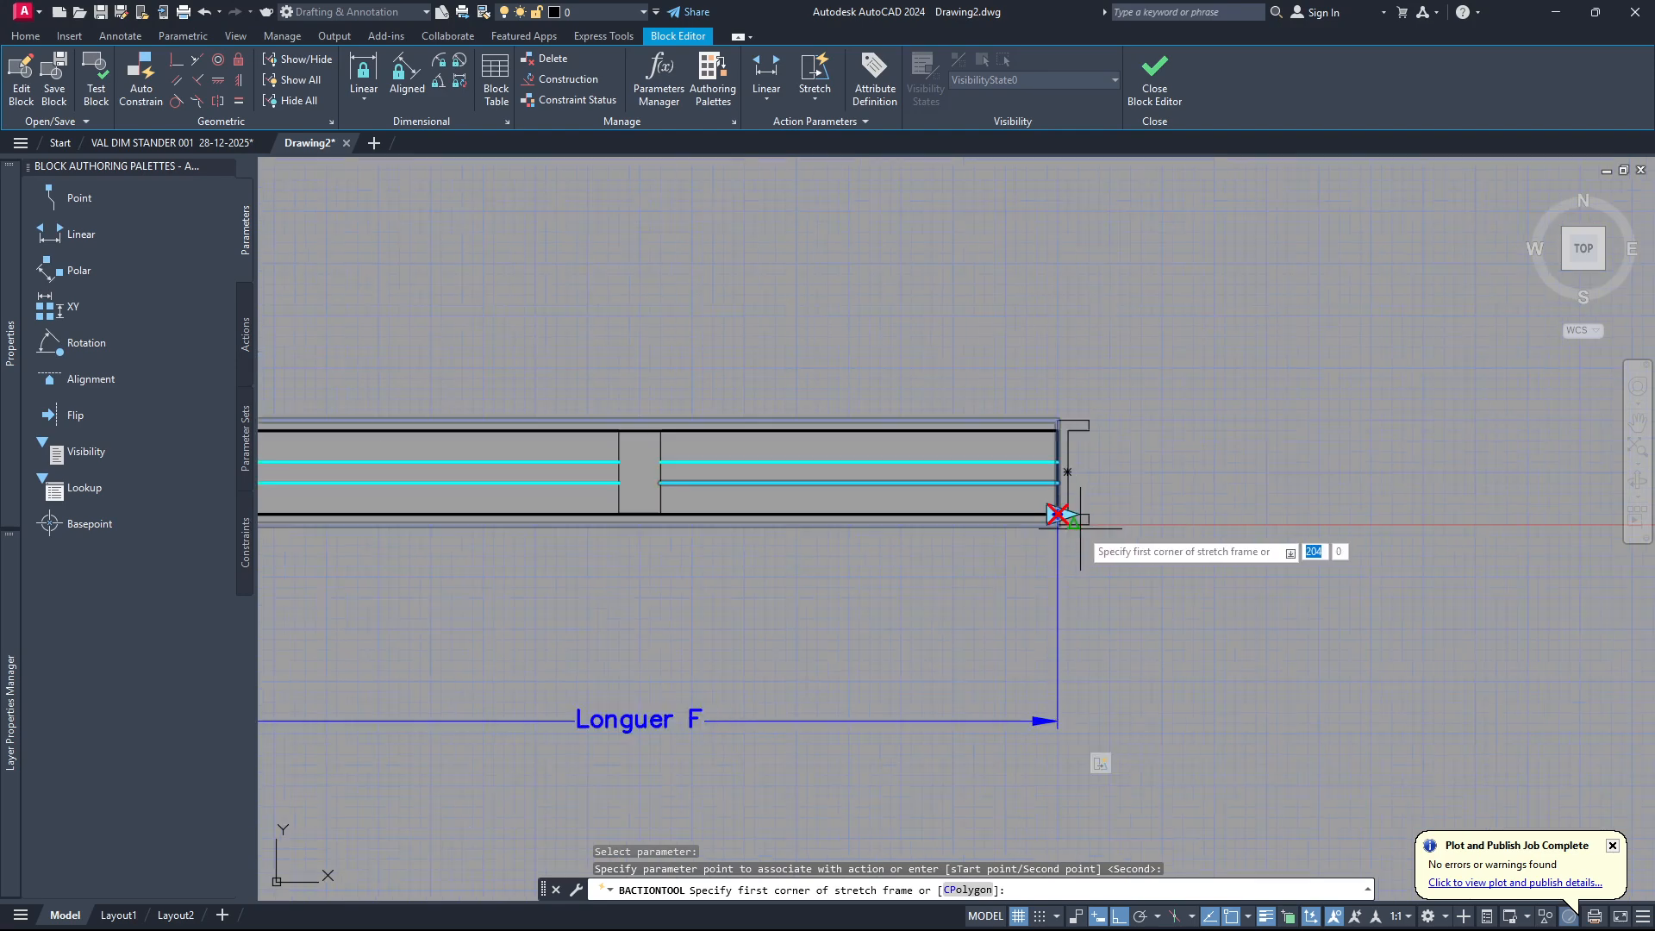
# Frame the window's middle post for the stretch action and select all objects crossing that frame.
pyautogui.click(536, 630)
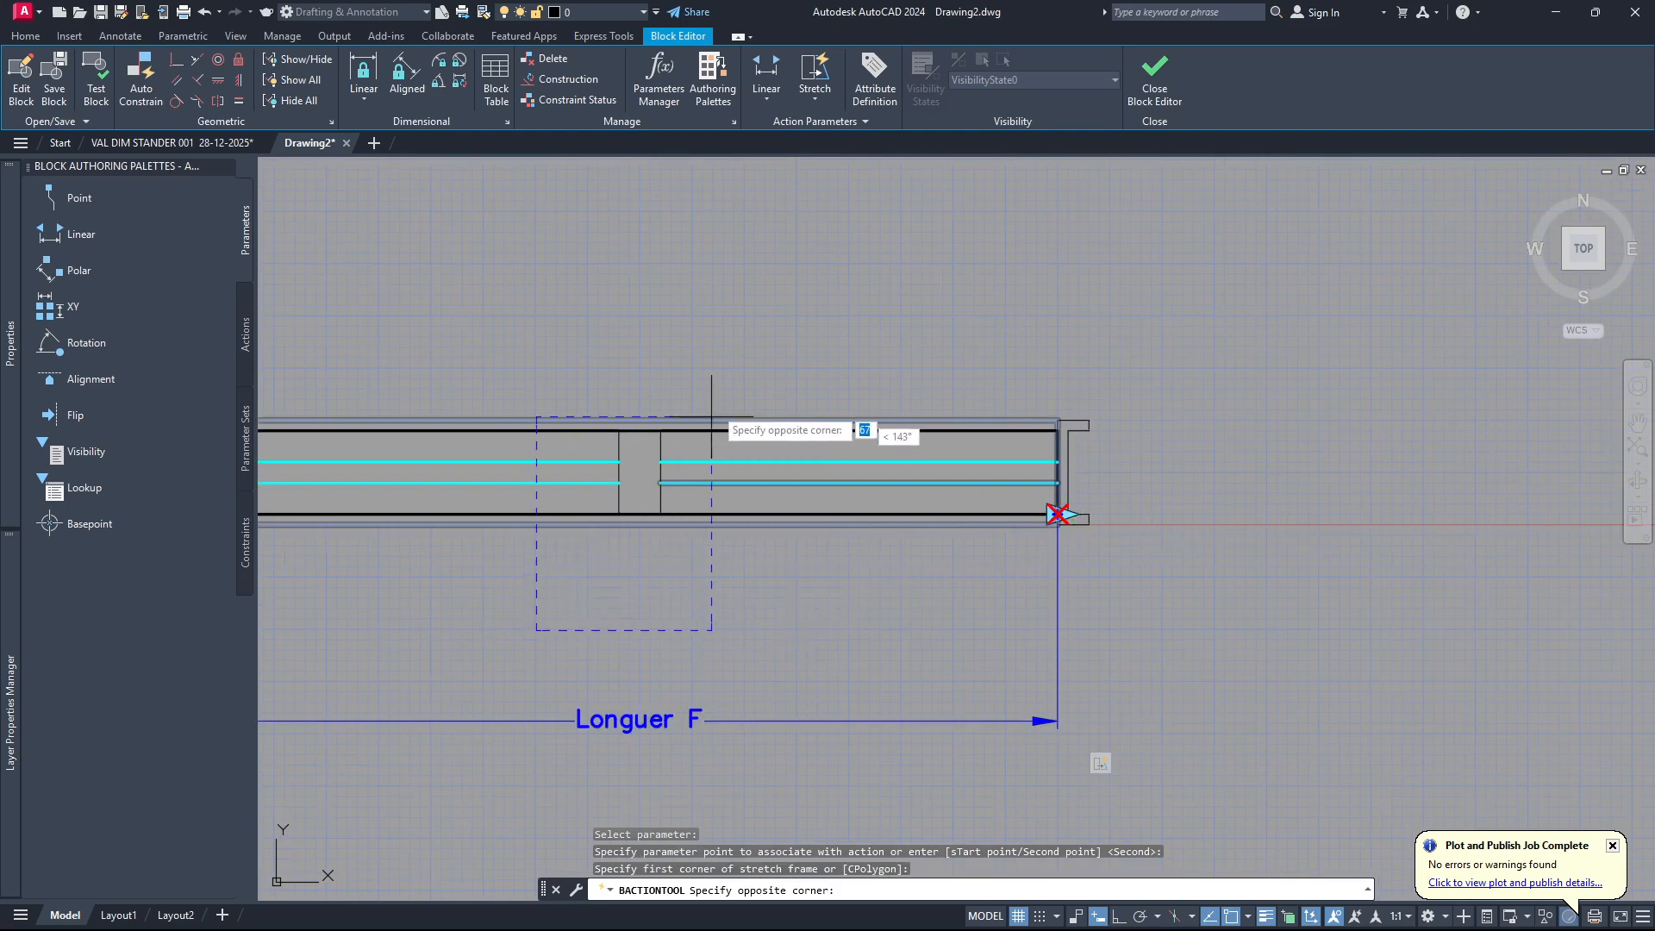
pyautogui.click(749, 311)
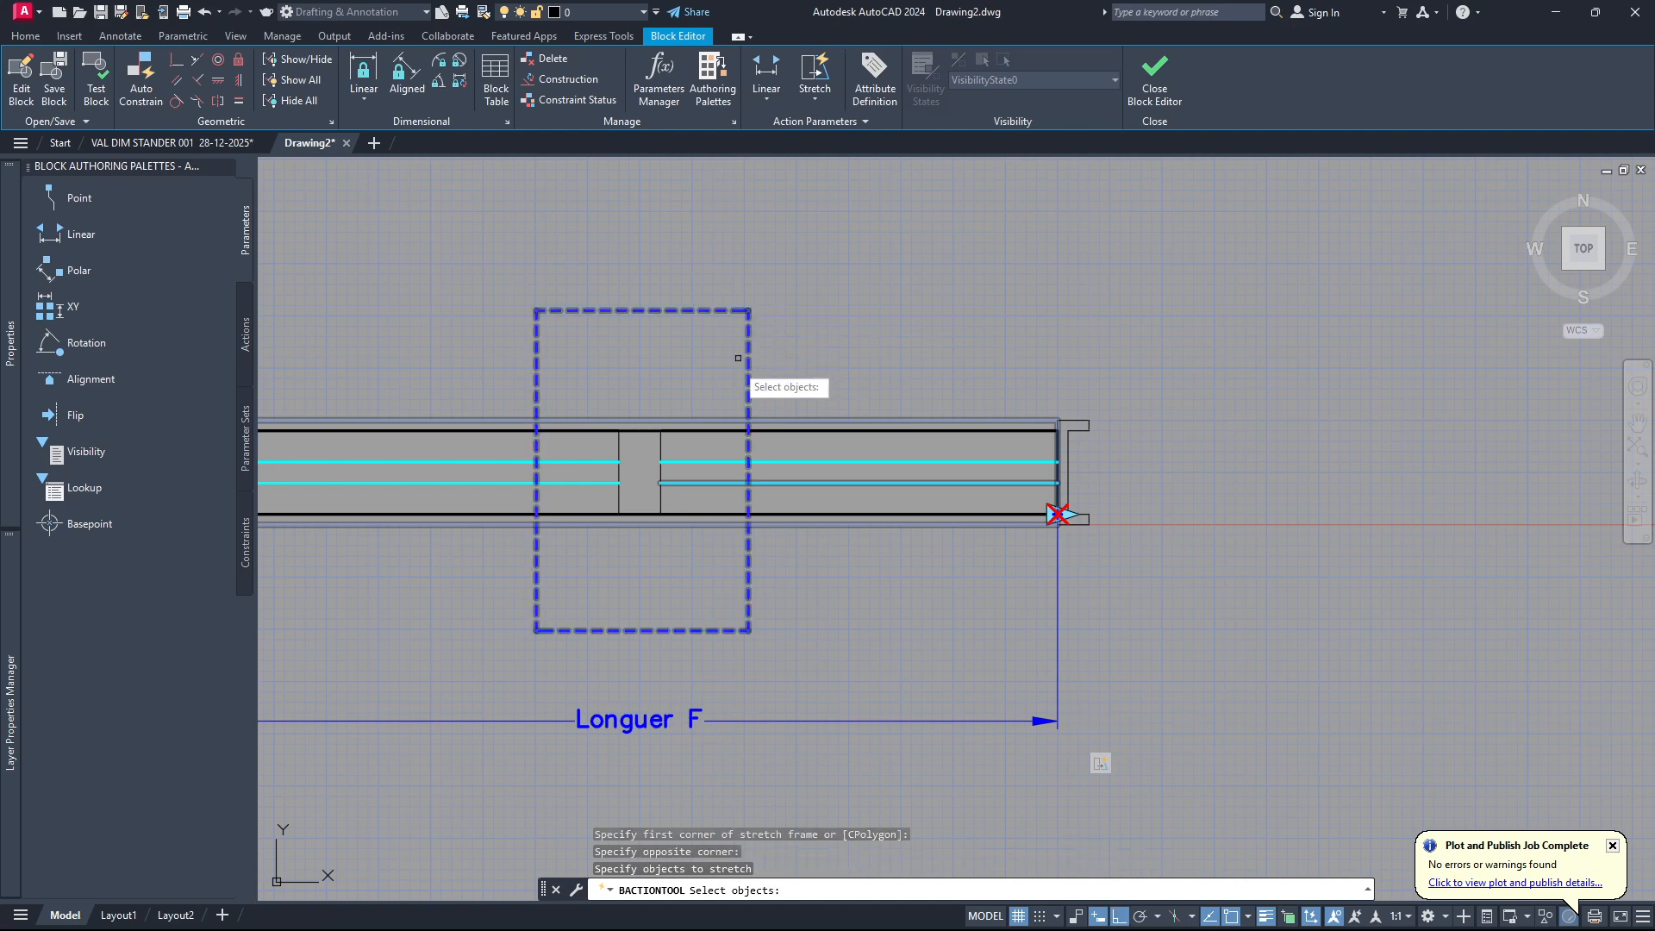
pyautogui.click(723, 367)
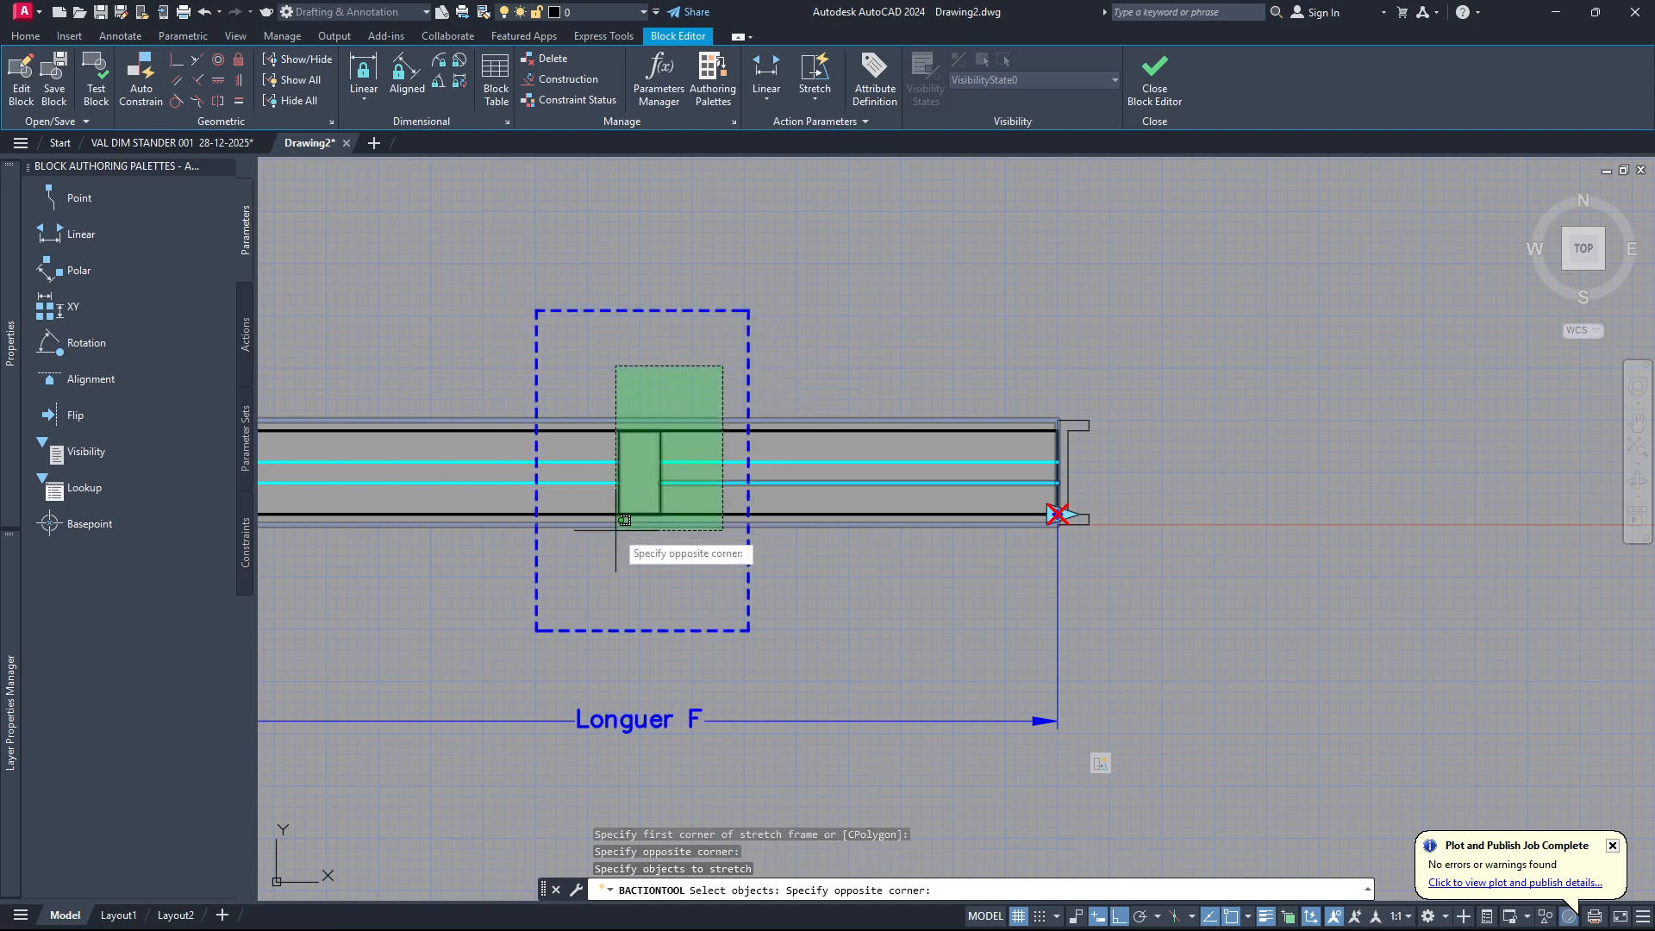
pyautogui.click(558, 587)
pyautogui.scroll(-2, 616, 531)
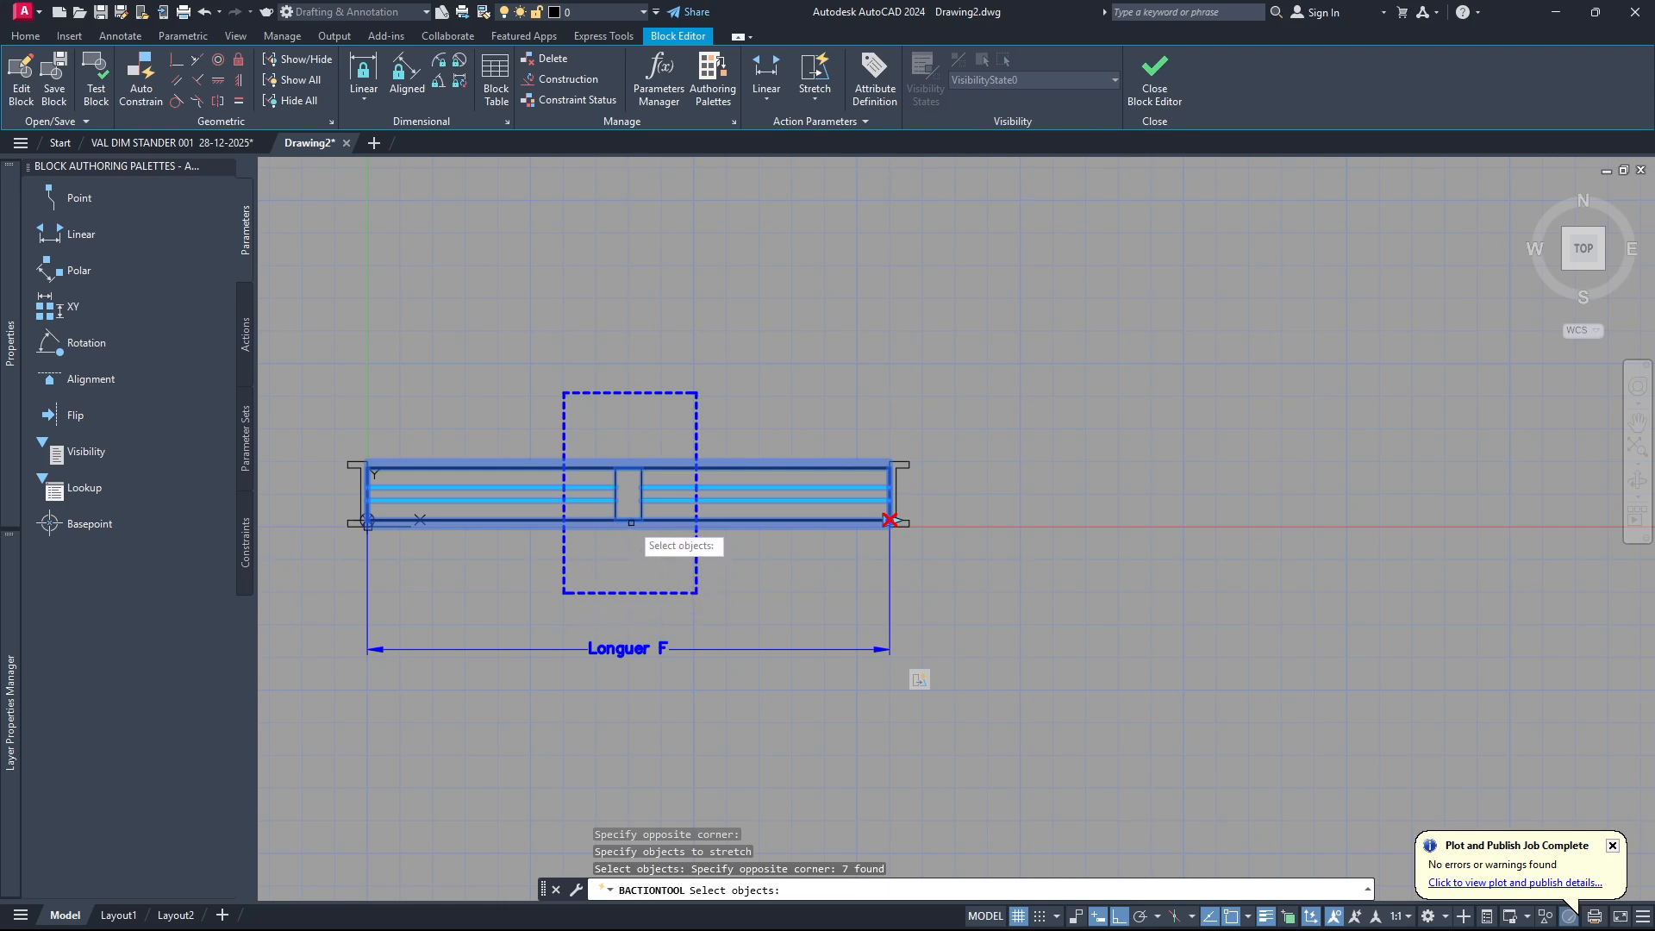
pyautogui.press('Return')
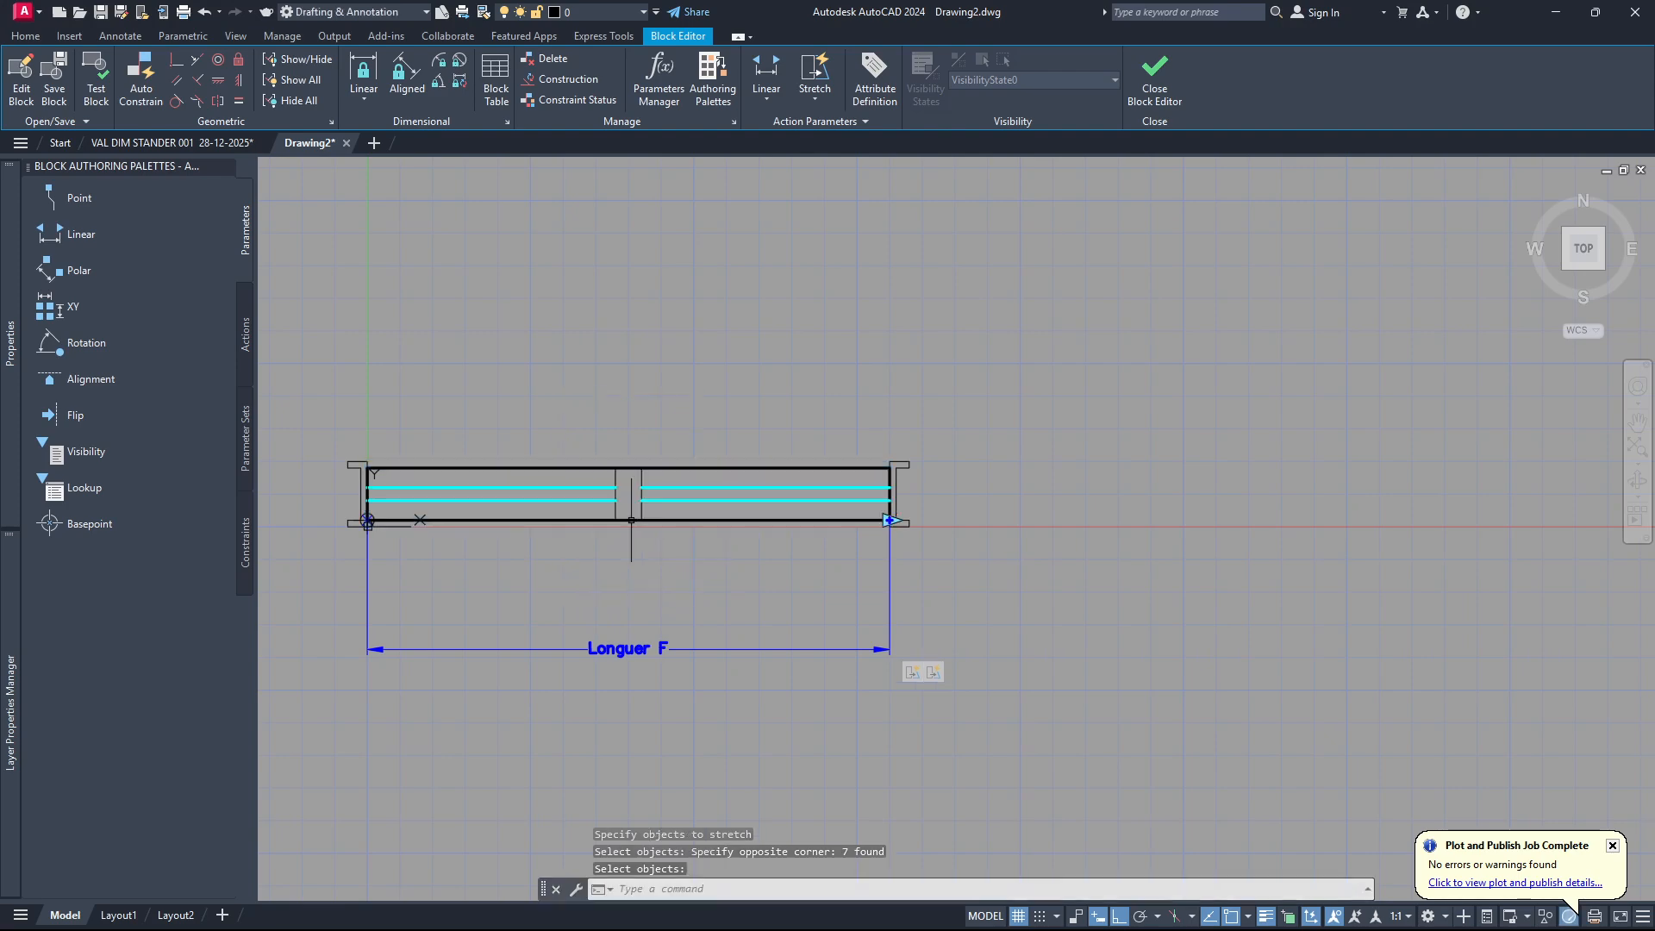
pyautogui.click(687, 413)
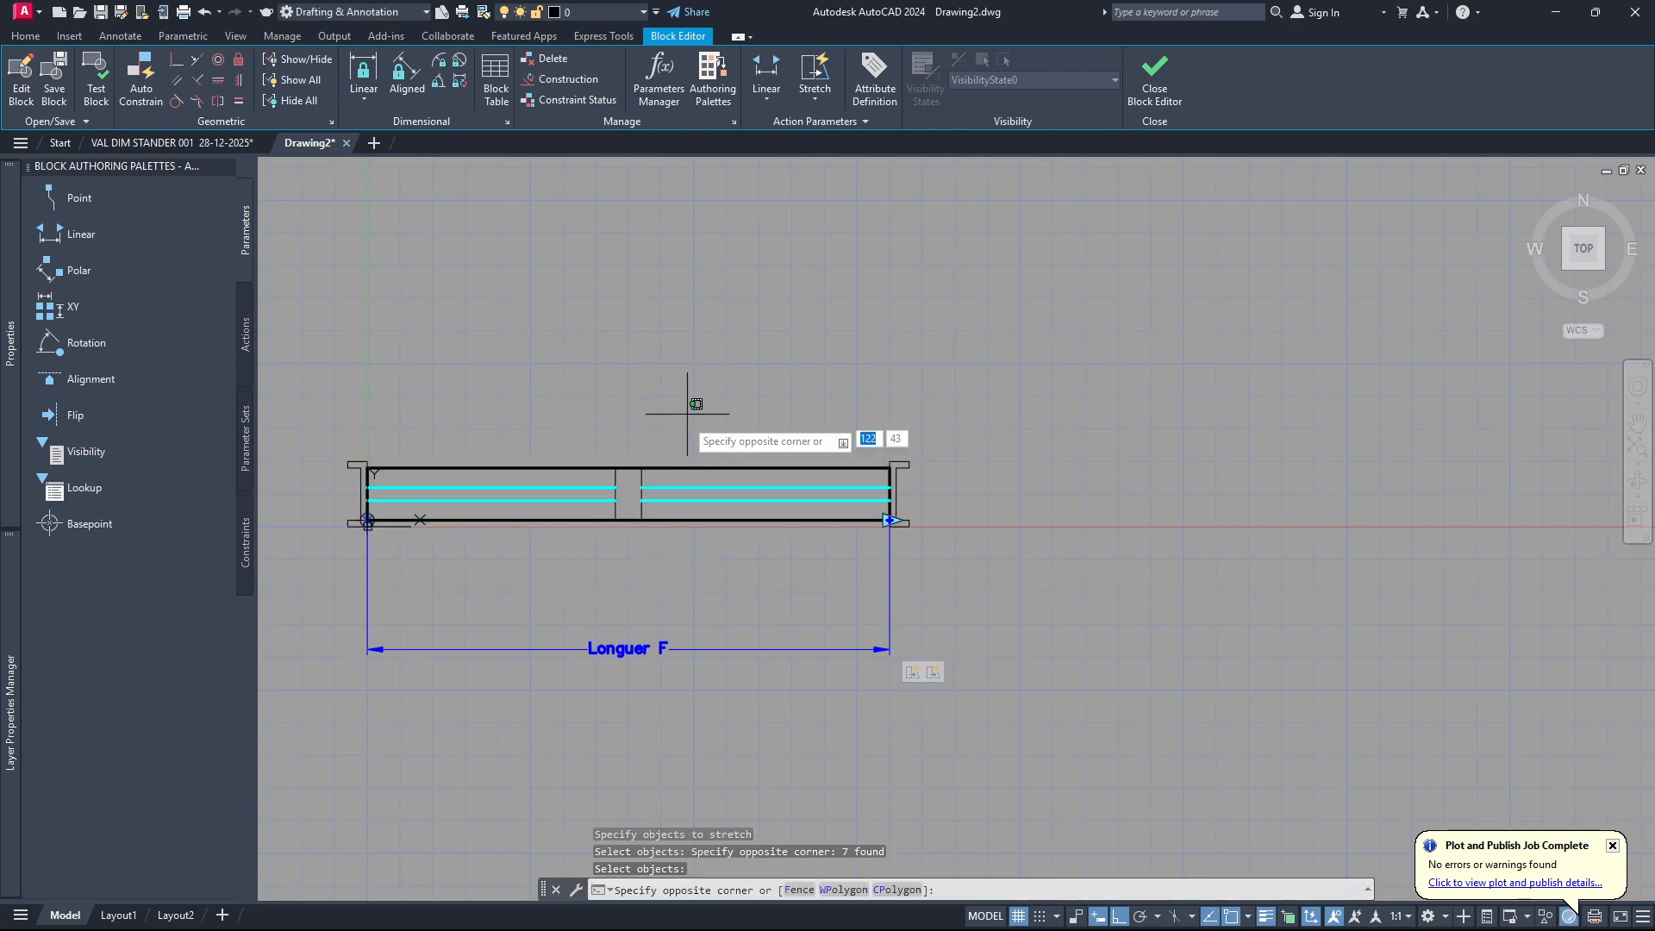
pyautogui.click(573, 583)
pyautogui.press('Escape')
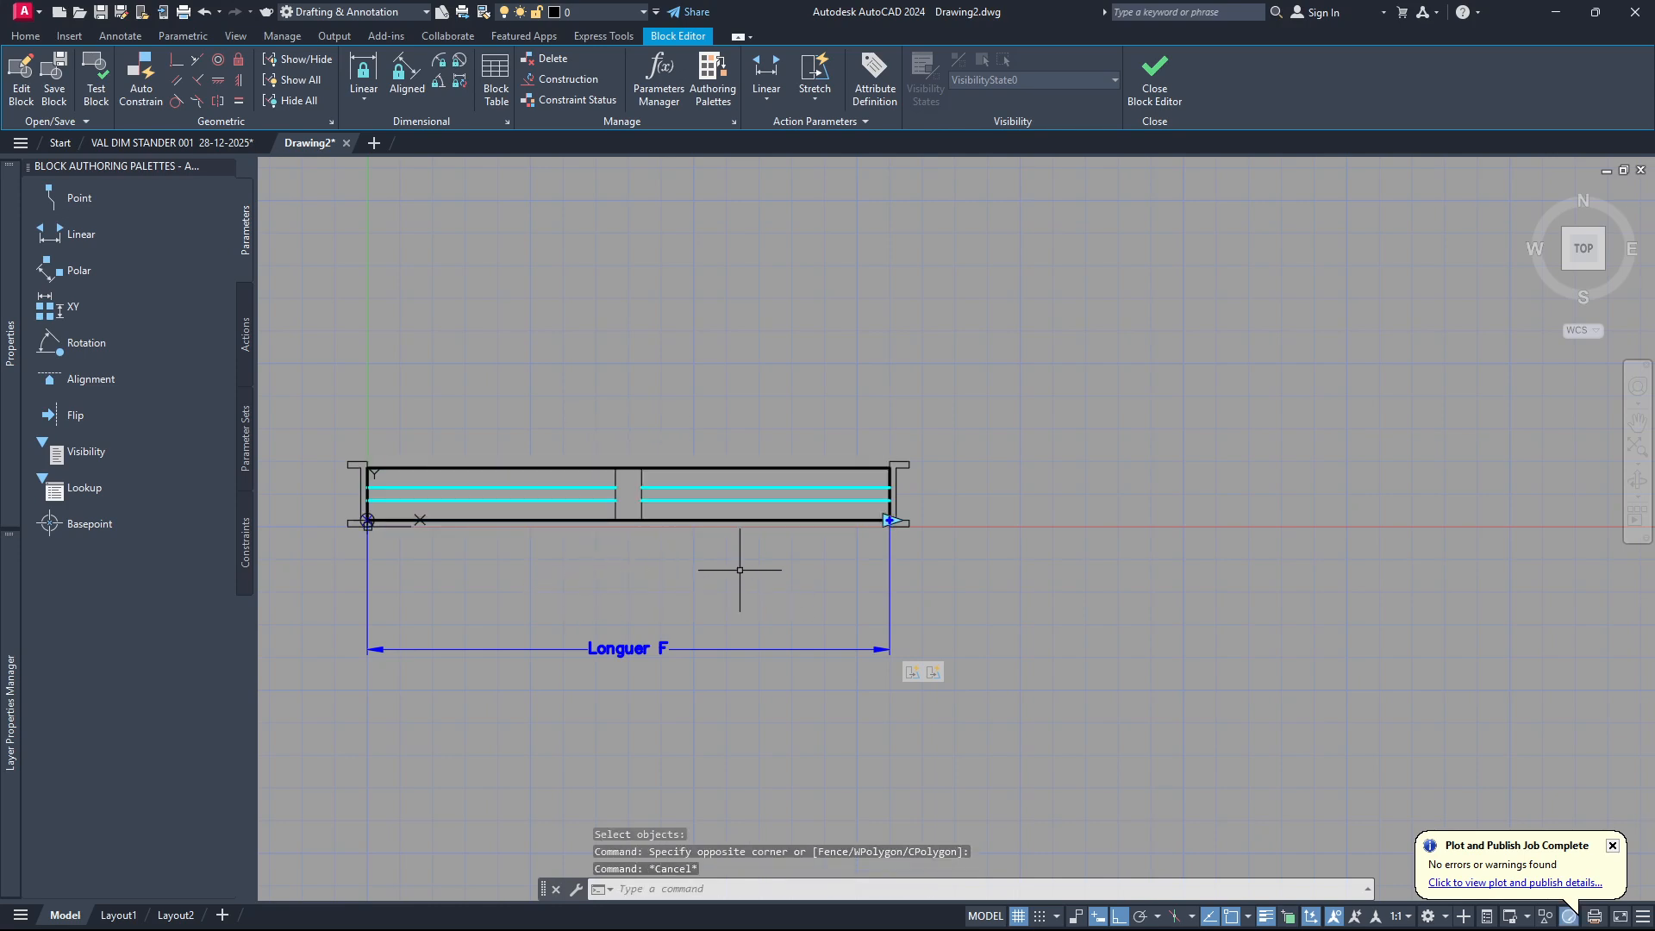
pyautogui.click(936, 674)
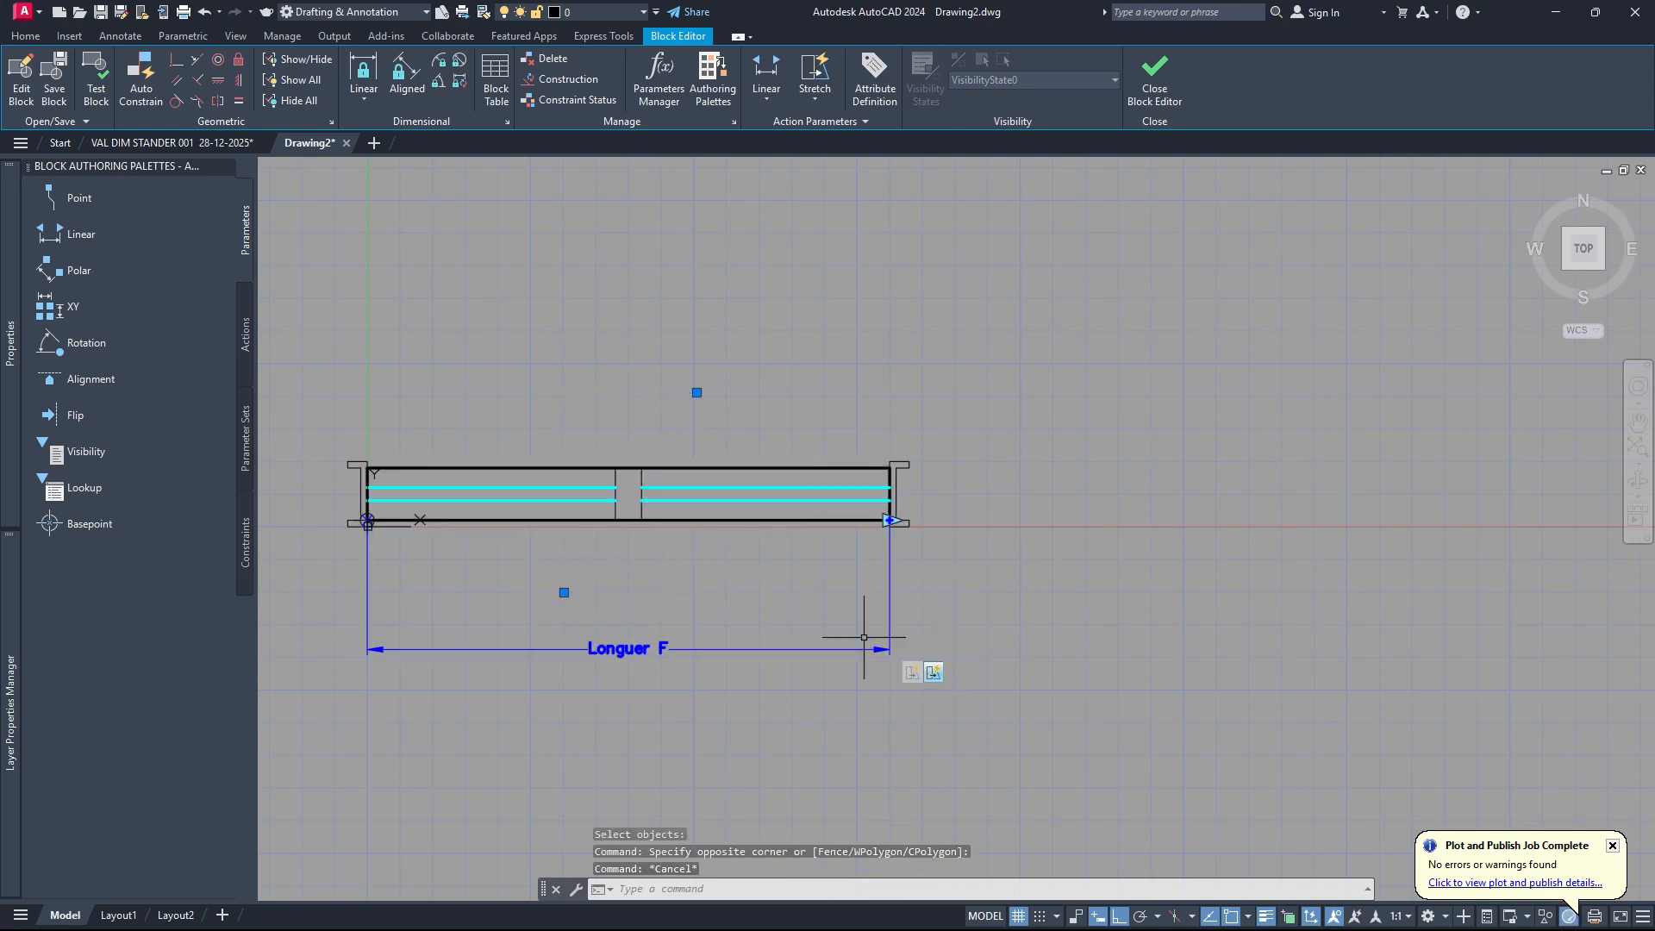
pyautogui.rightClick(935, 676)
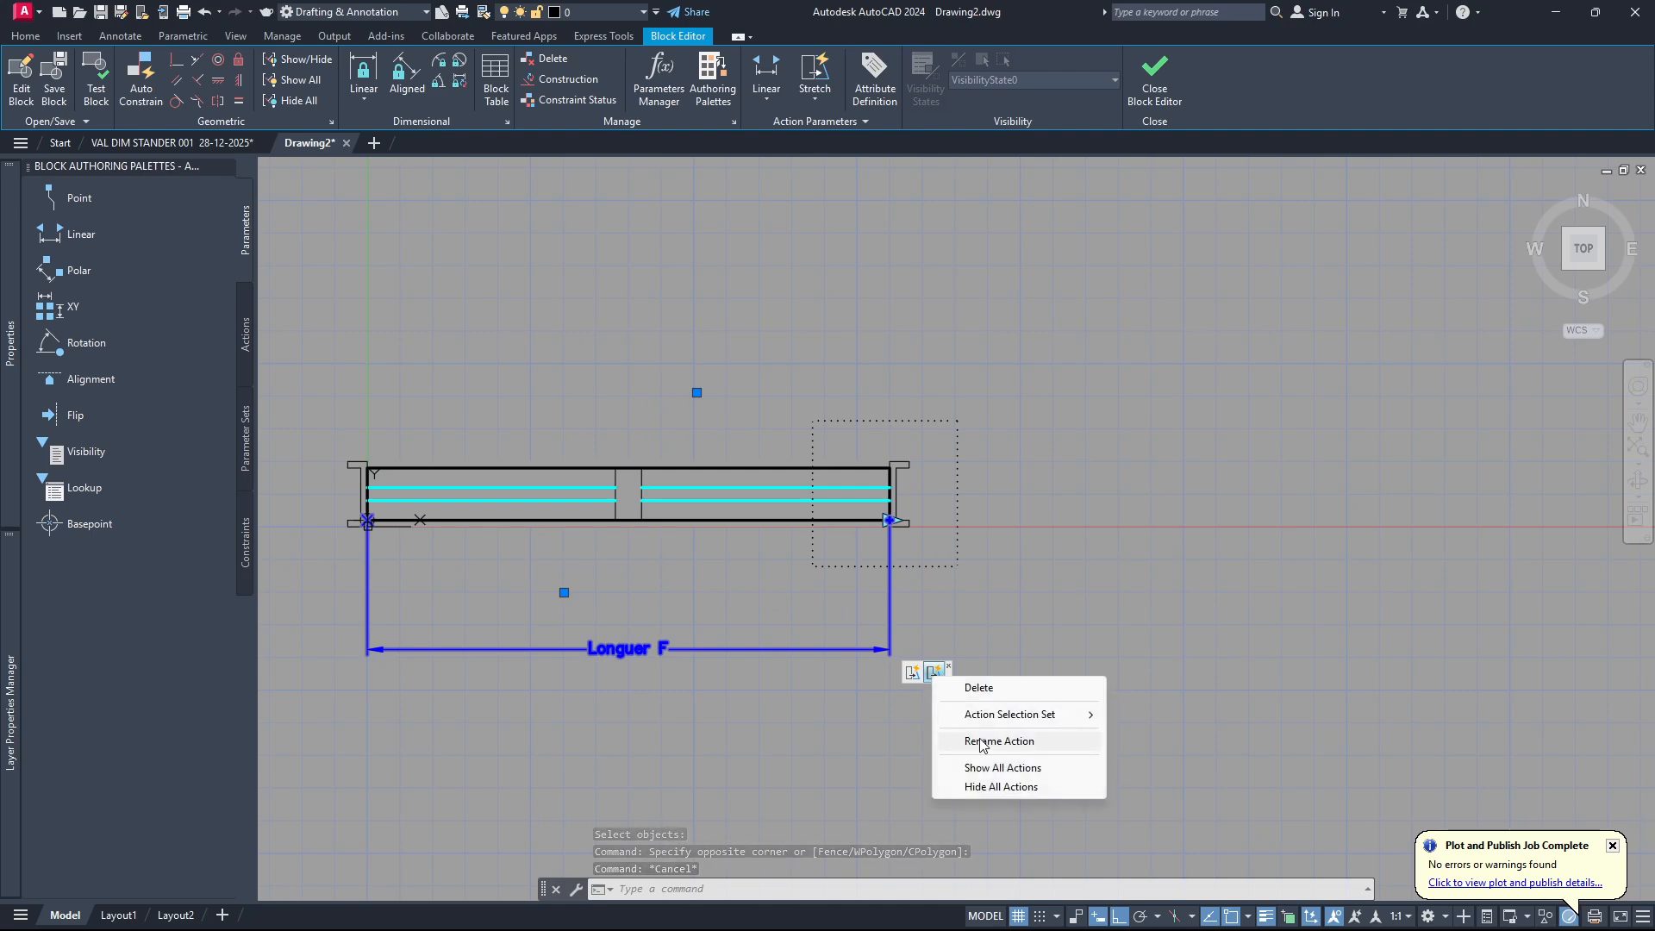
pyautogui.click(929, 669)
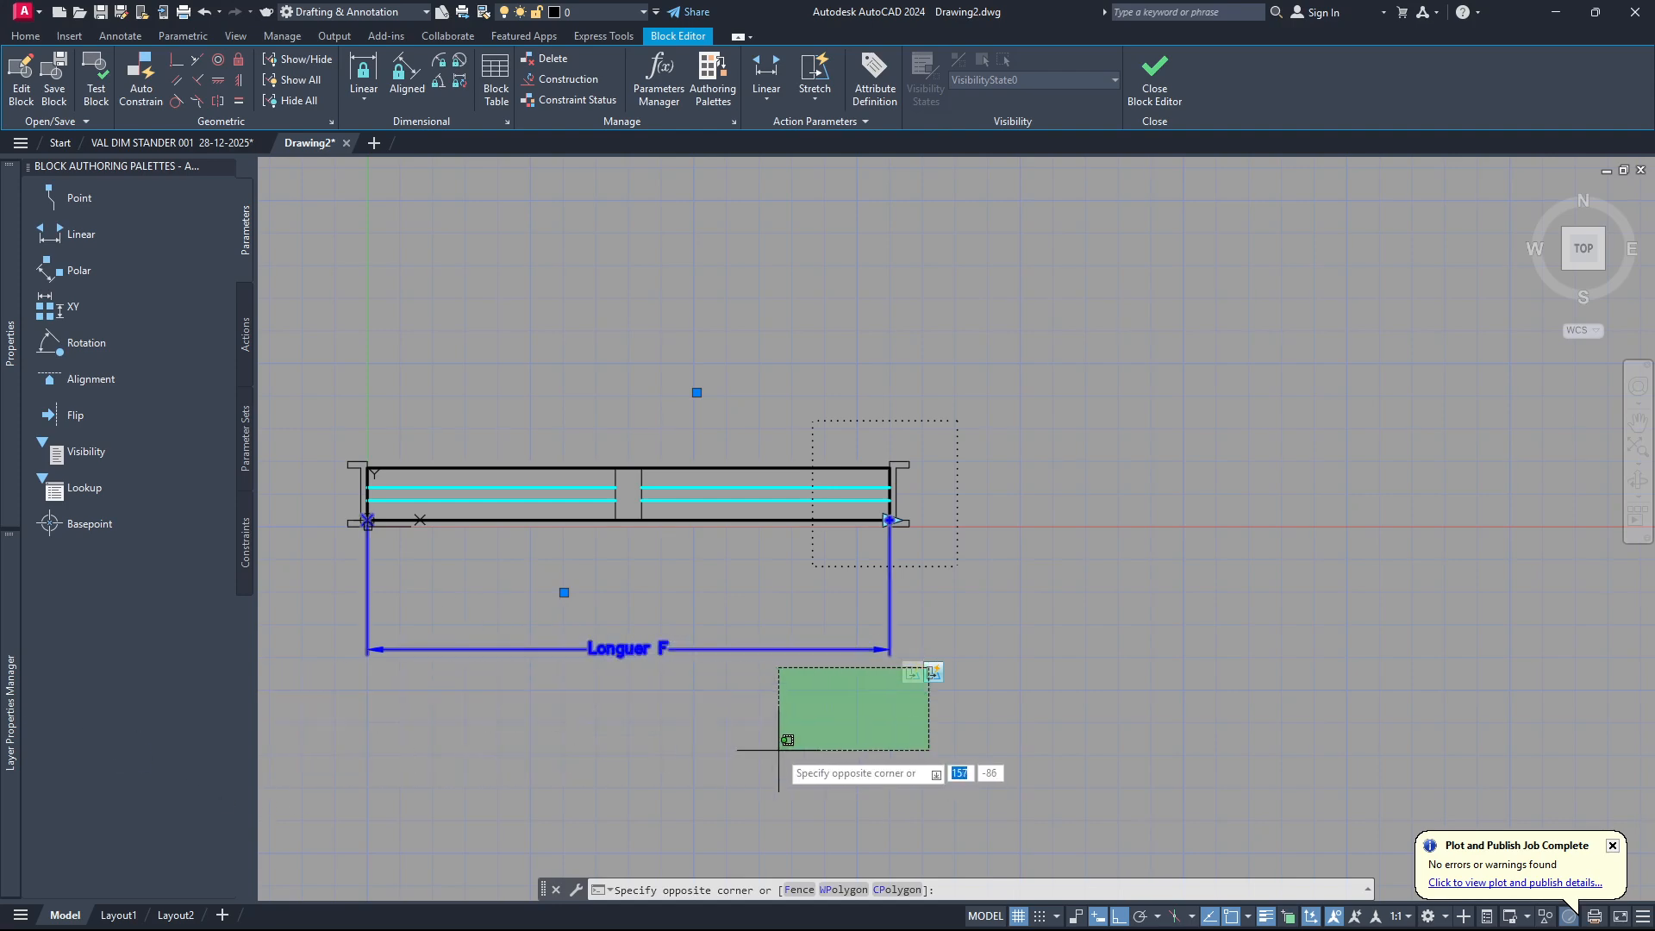
pyautogui.click(933, 676)
pyautogui.press('Escape')
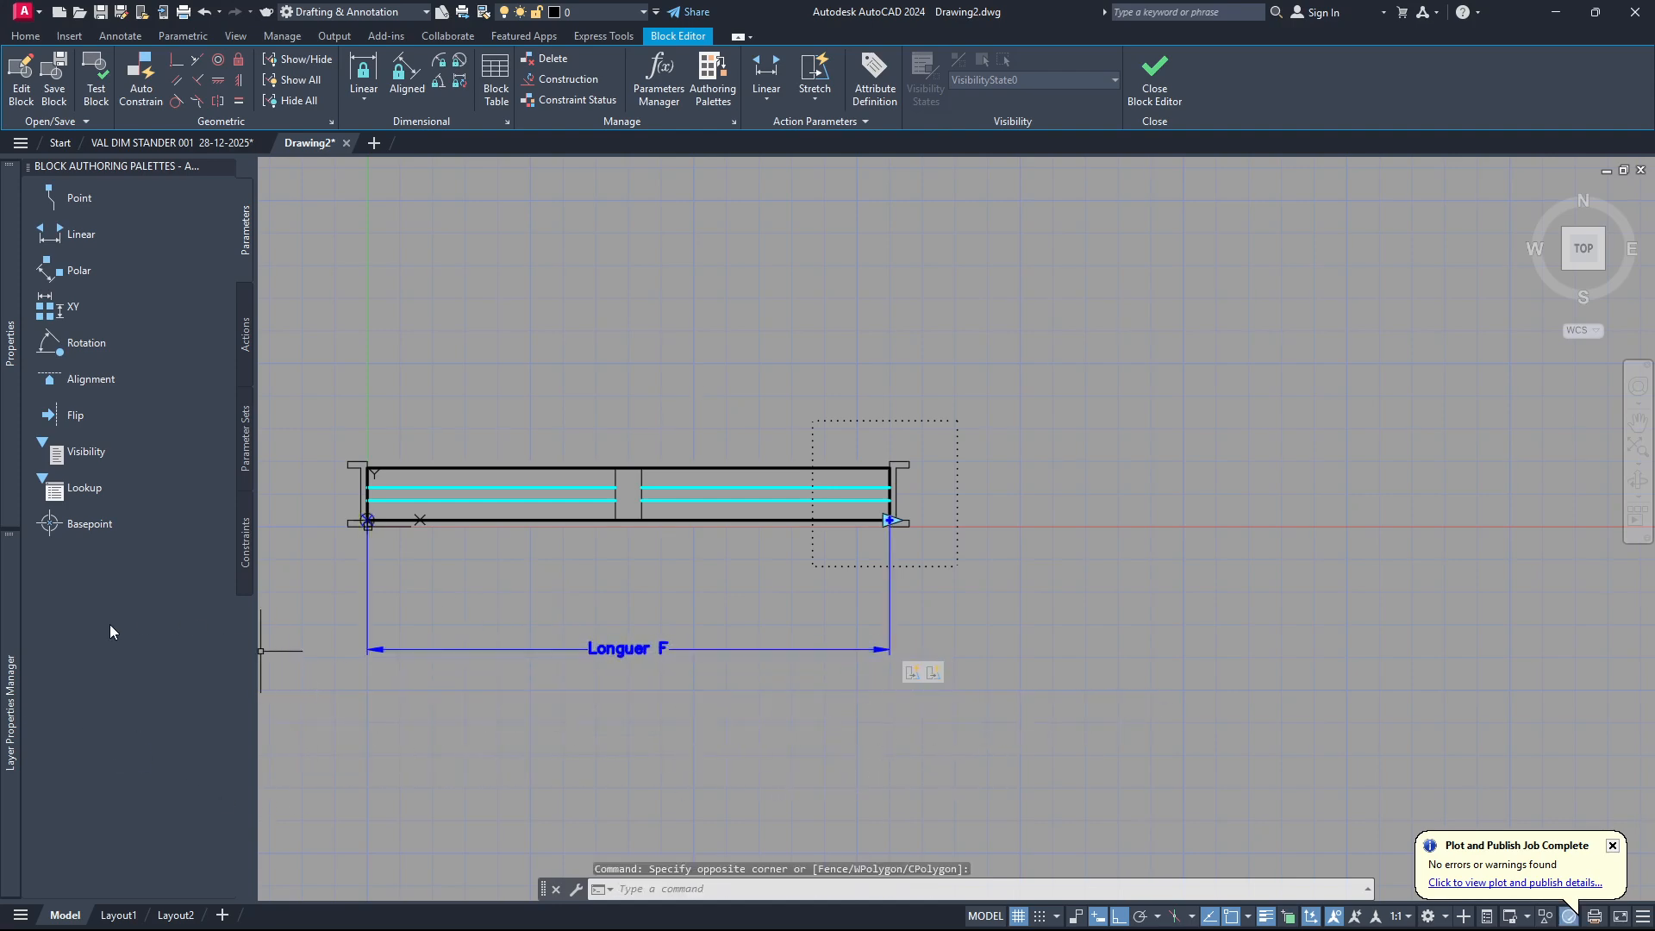
# Set the distance multiplier of the middle post's stretch action to 0.5 in its properties.
pyautogui.moveTo(13, 728)
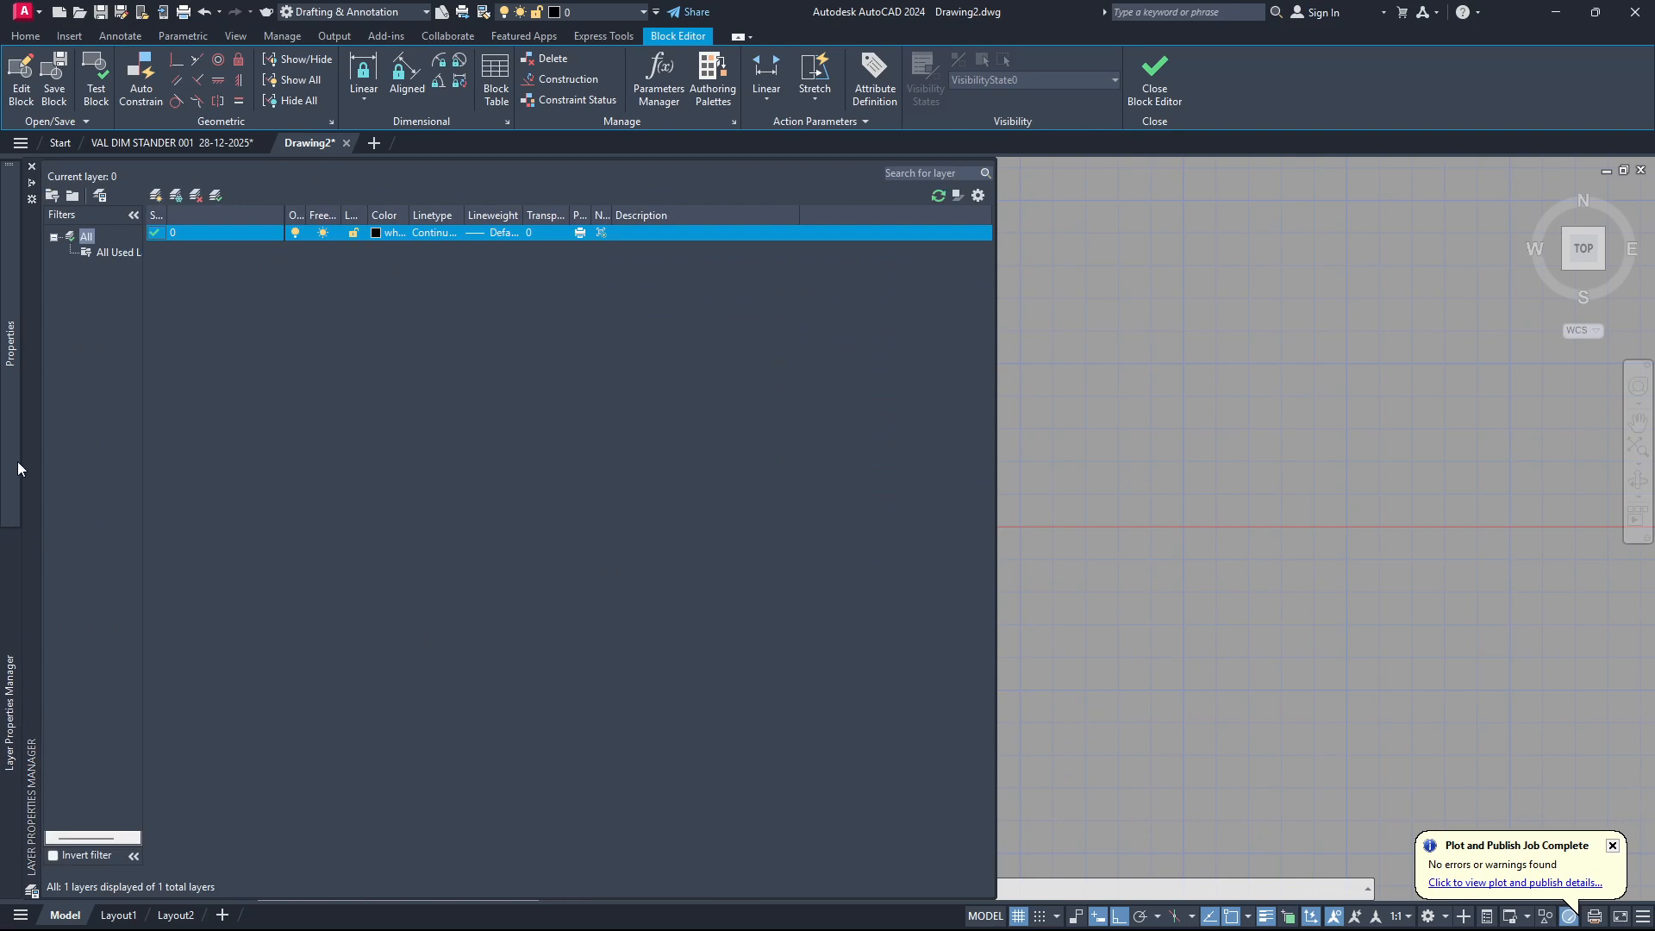
pyautogui.moveTo(7, 360)
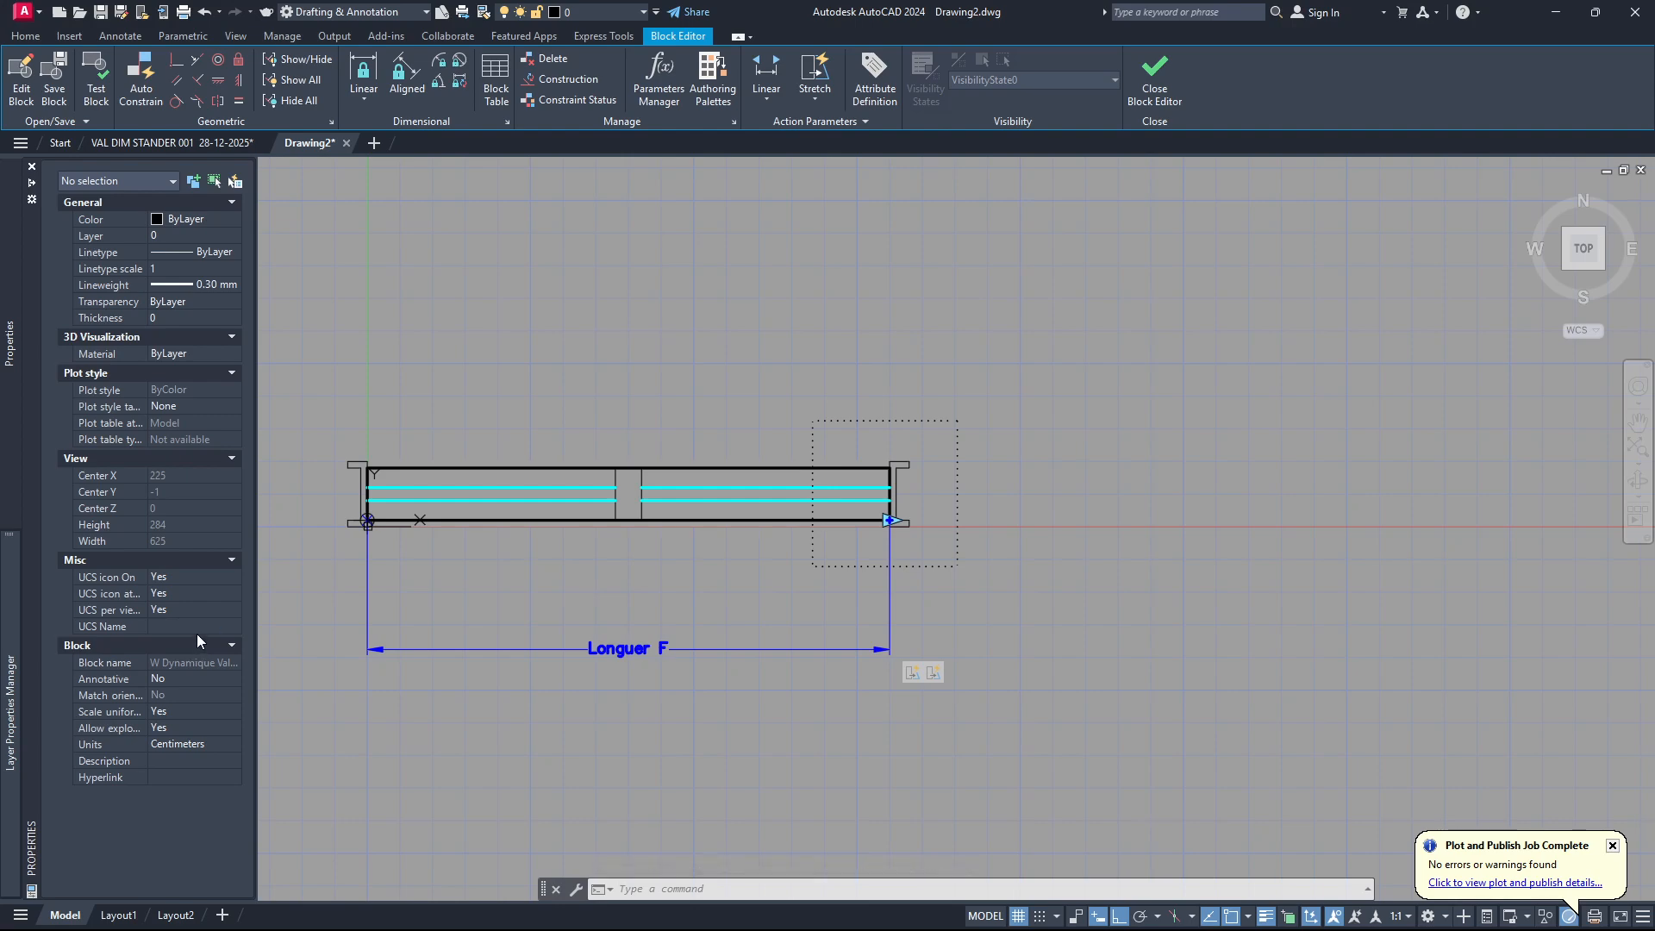
pyautogui.click(934, 673)
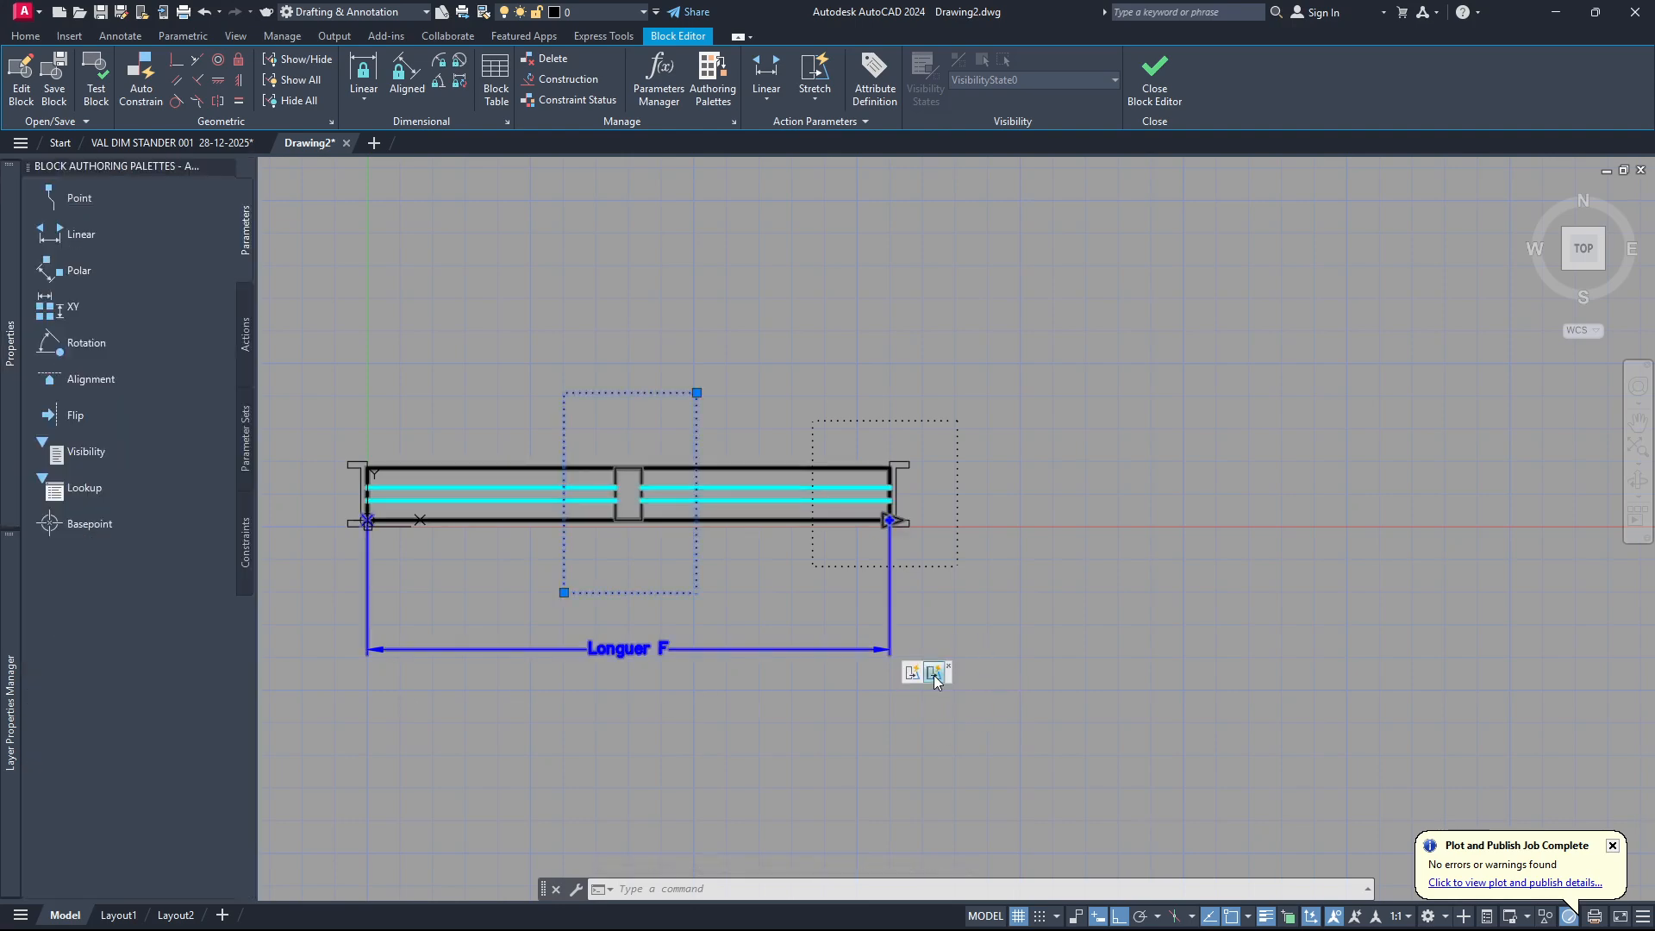
pyautogui.moveTo(17, 342)
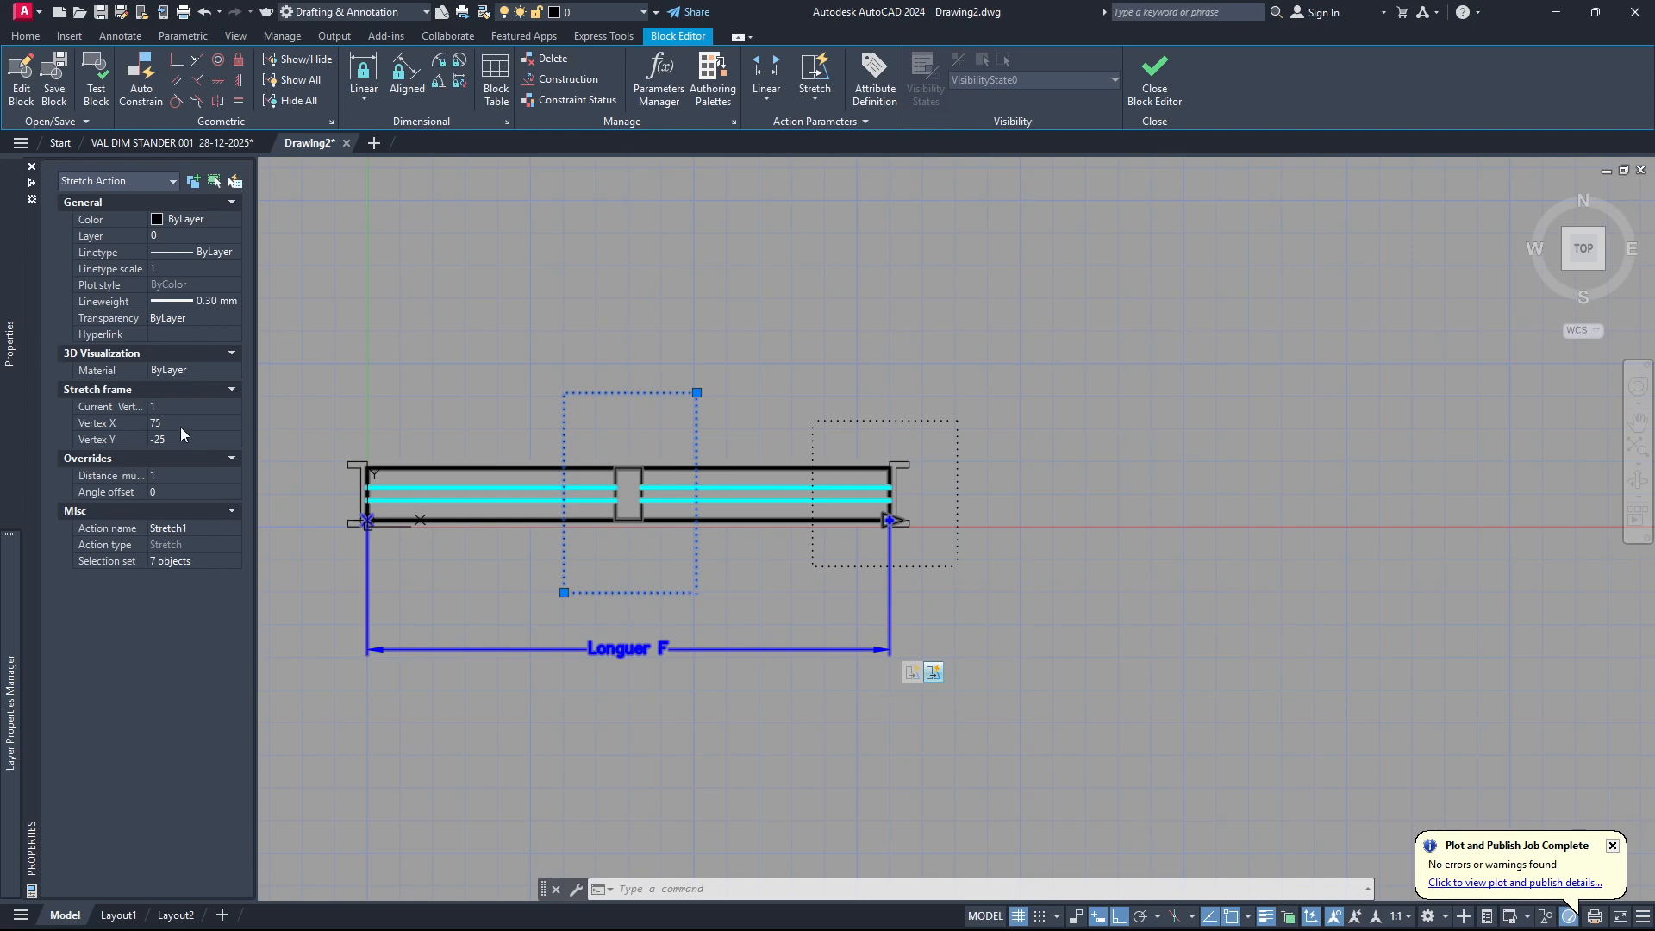
pyautogui.click(175, 476)
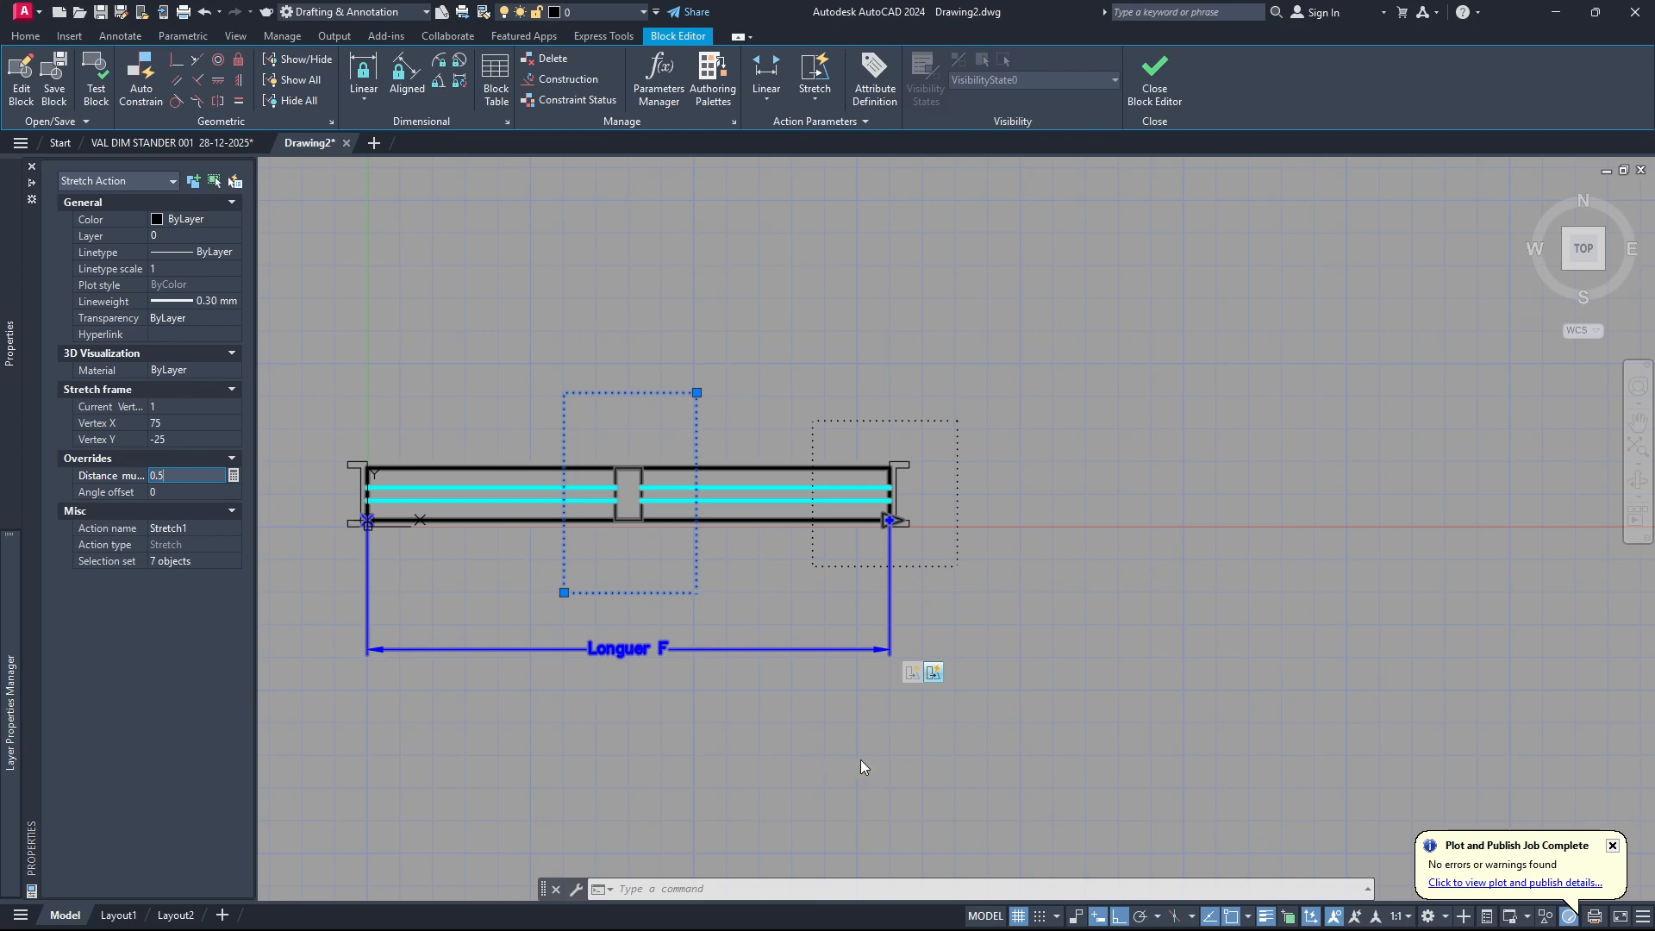
pyautogui.press('Return')
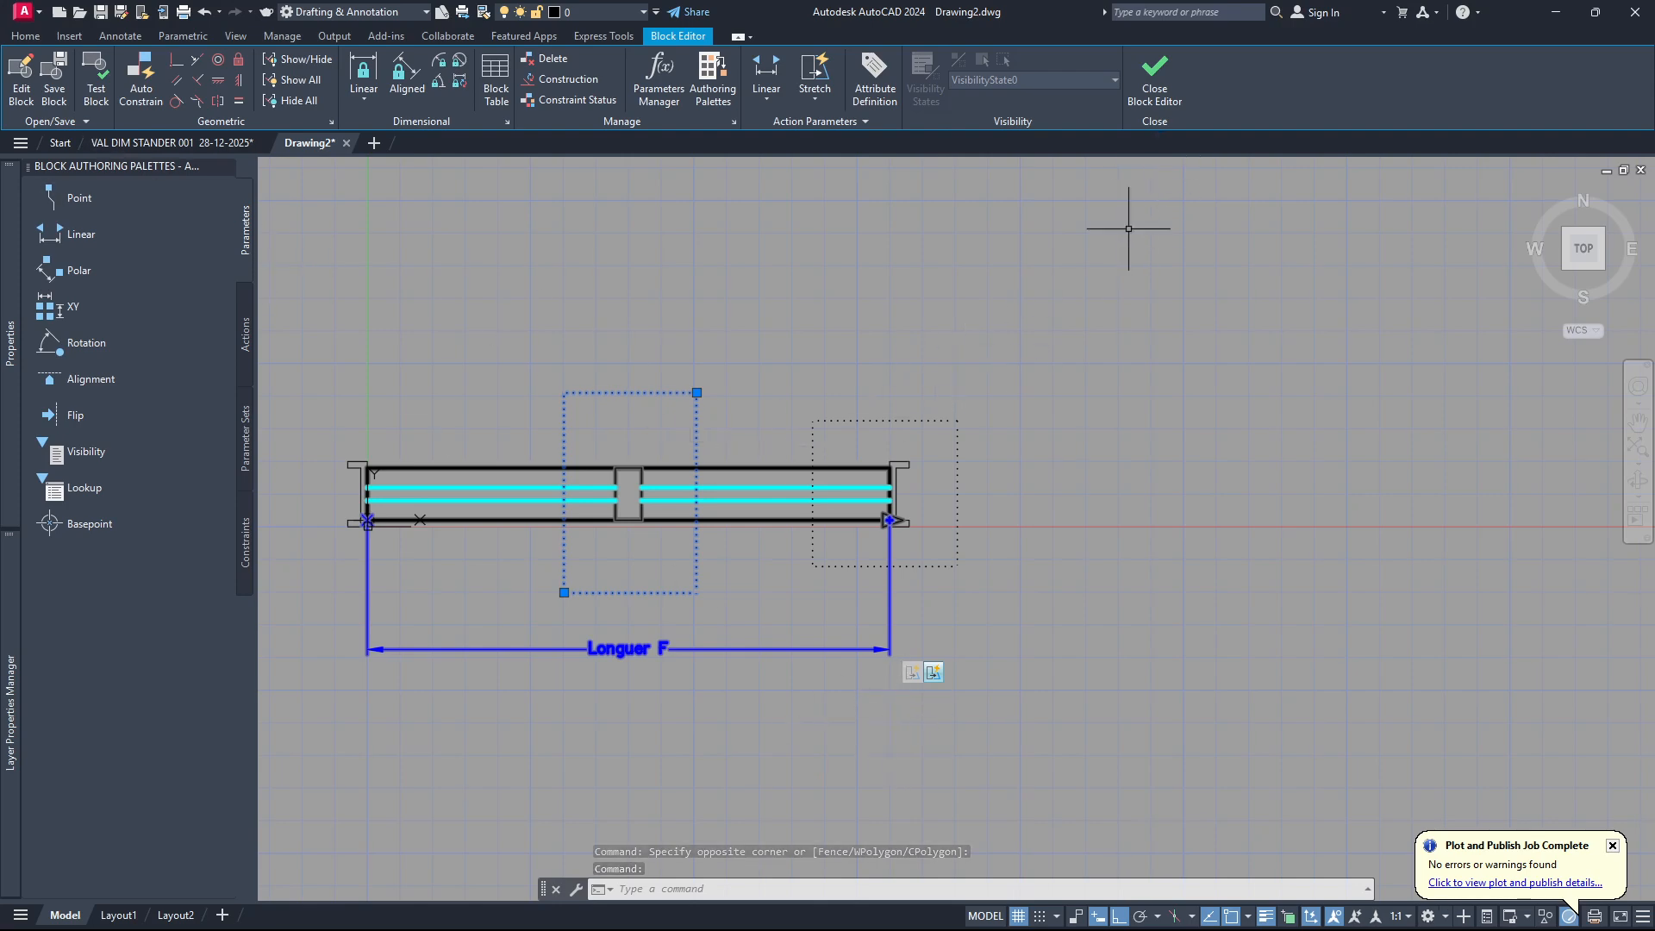
pyautogui.press('Return')
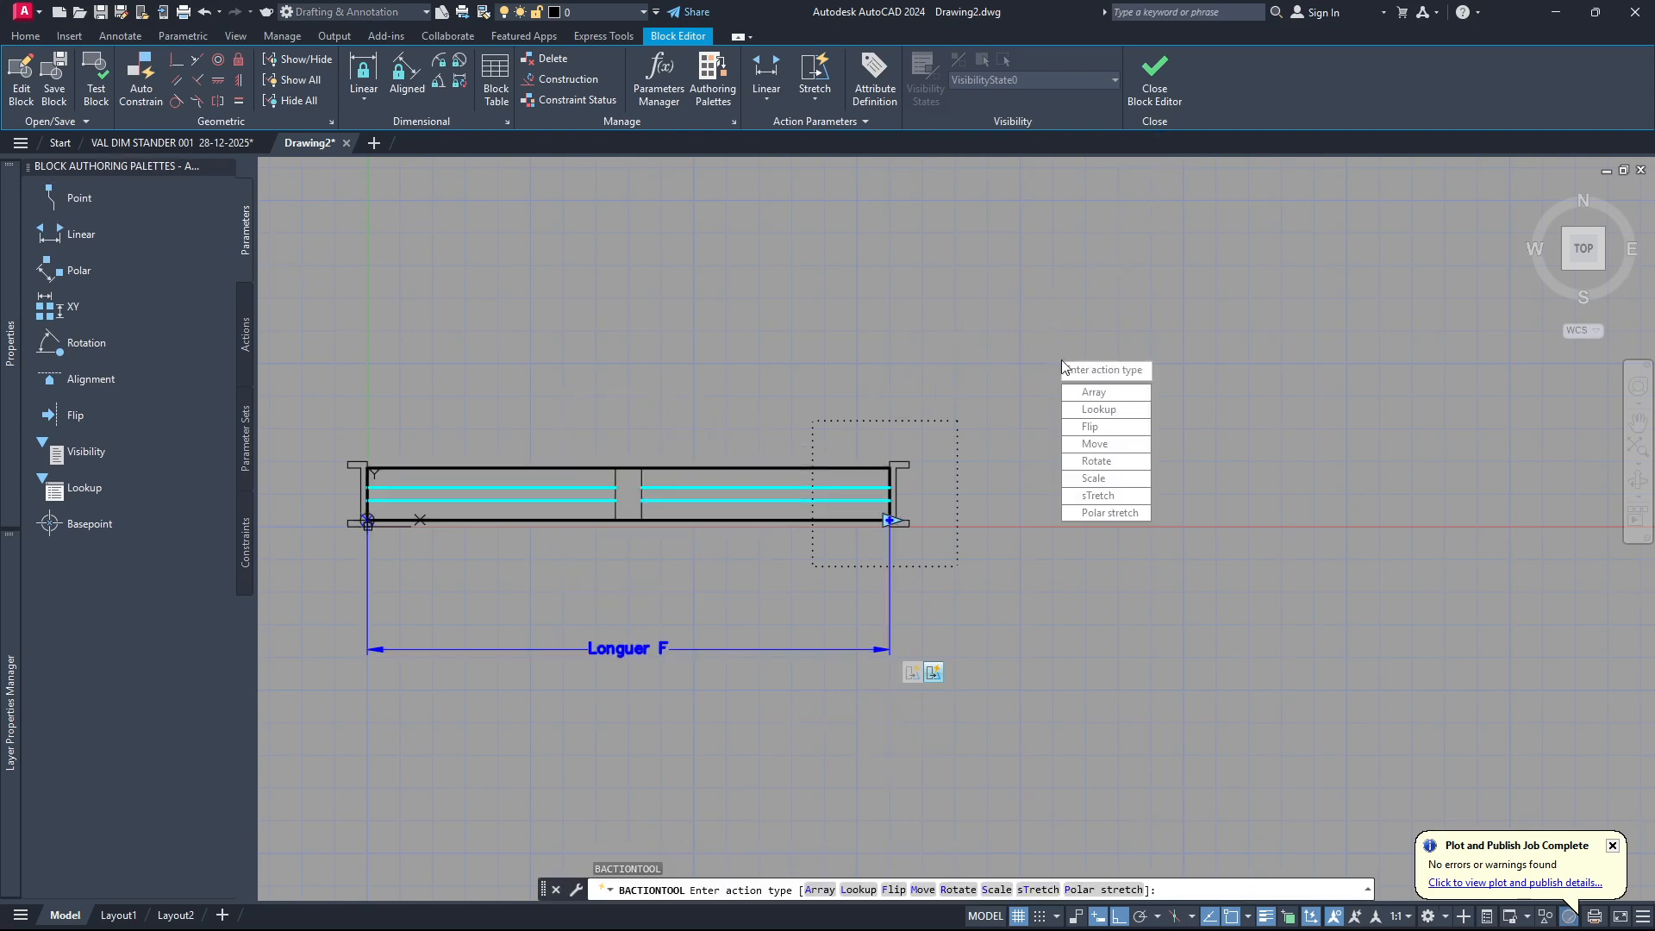
pyautogui.press('Escape')
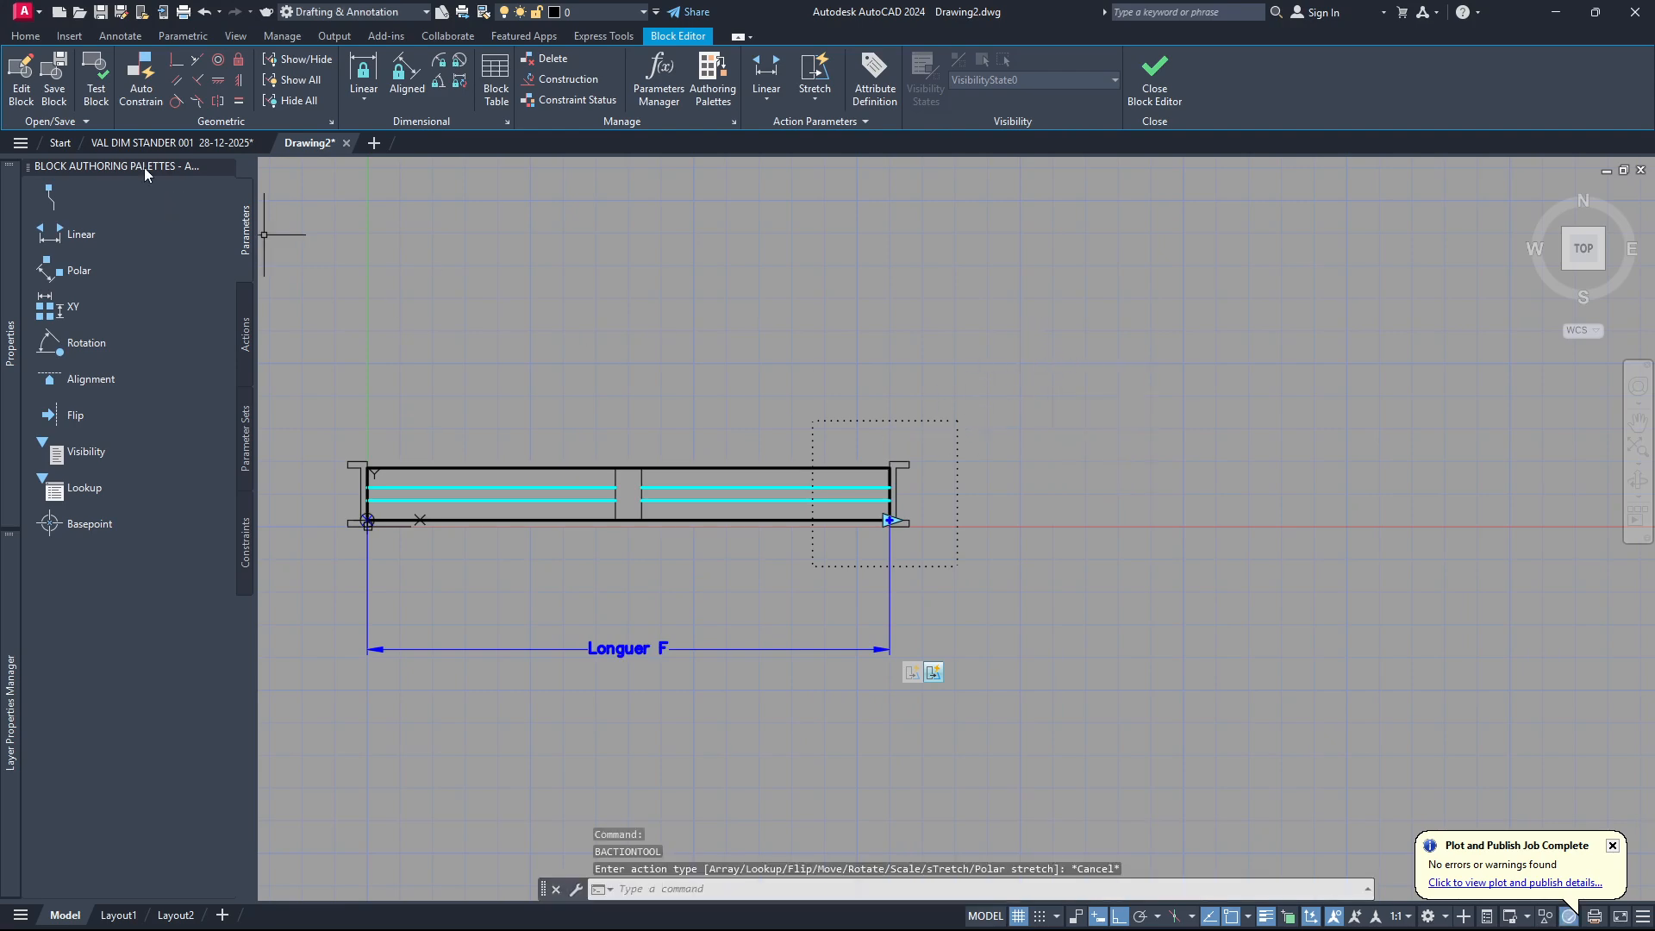
# Test the block by stretching its right end outward about 42 with the length grip, undo the stretch and close the test.
pyautogui.click(97, 89)
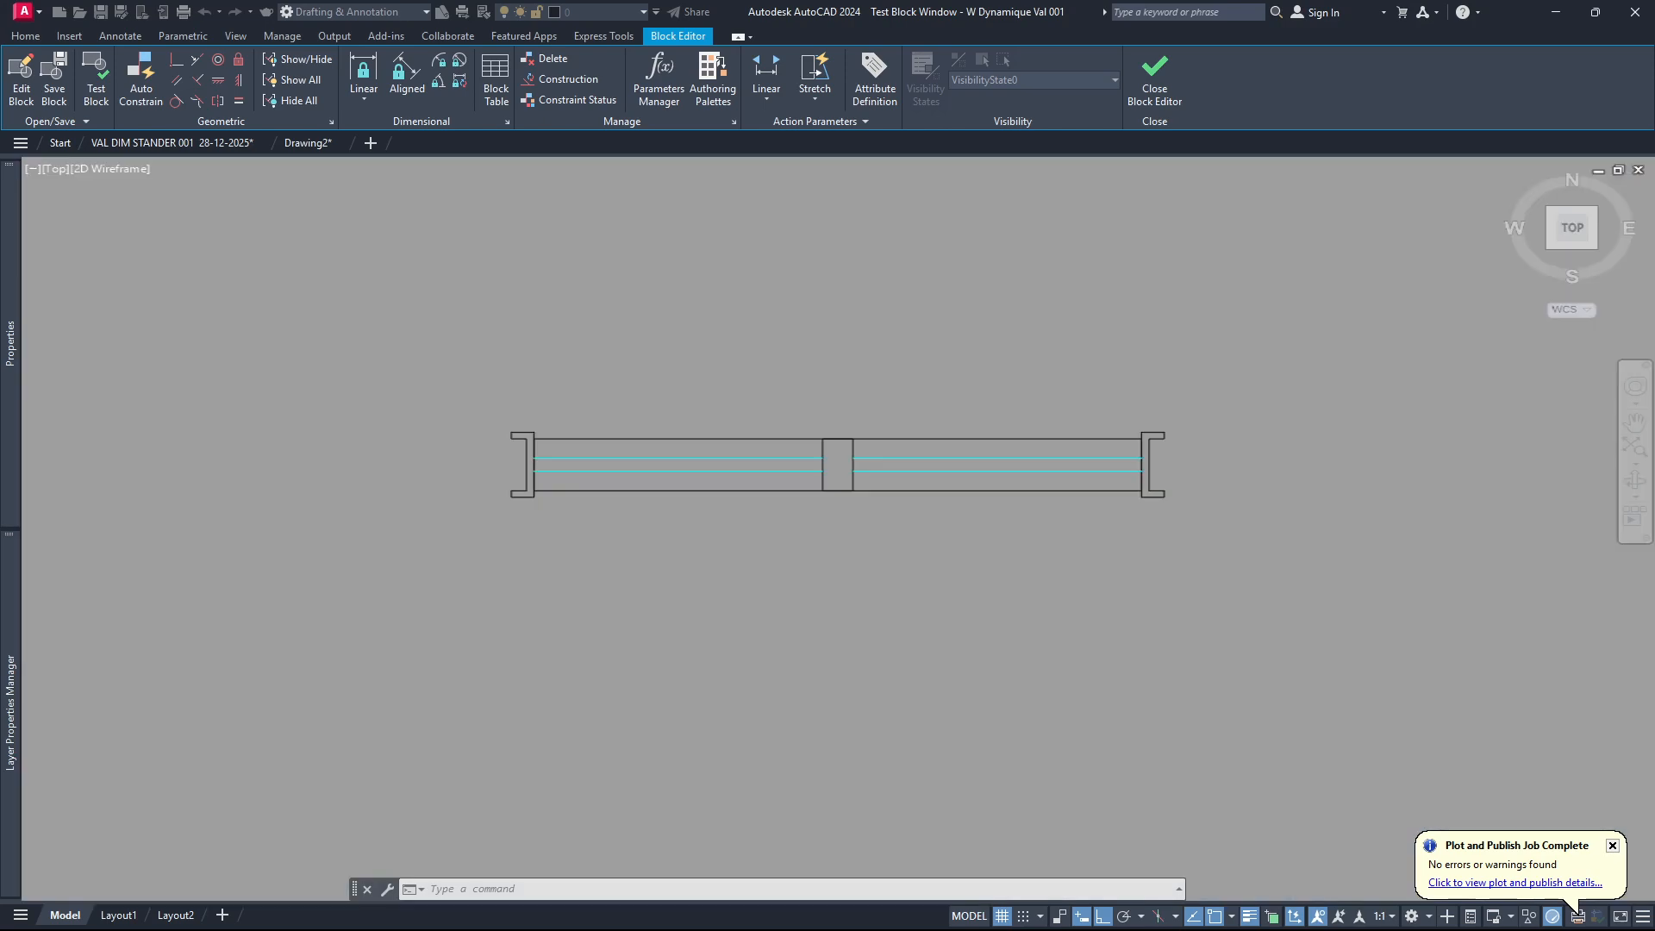
pyautogui.click(862, 448)
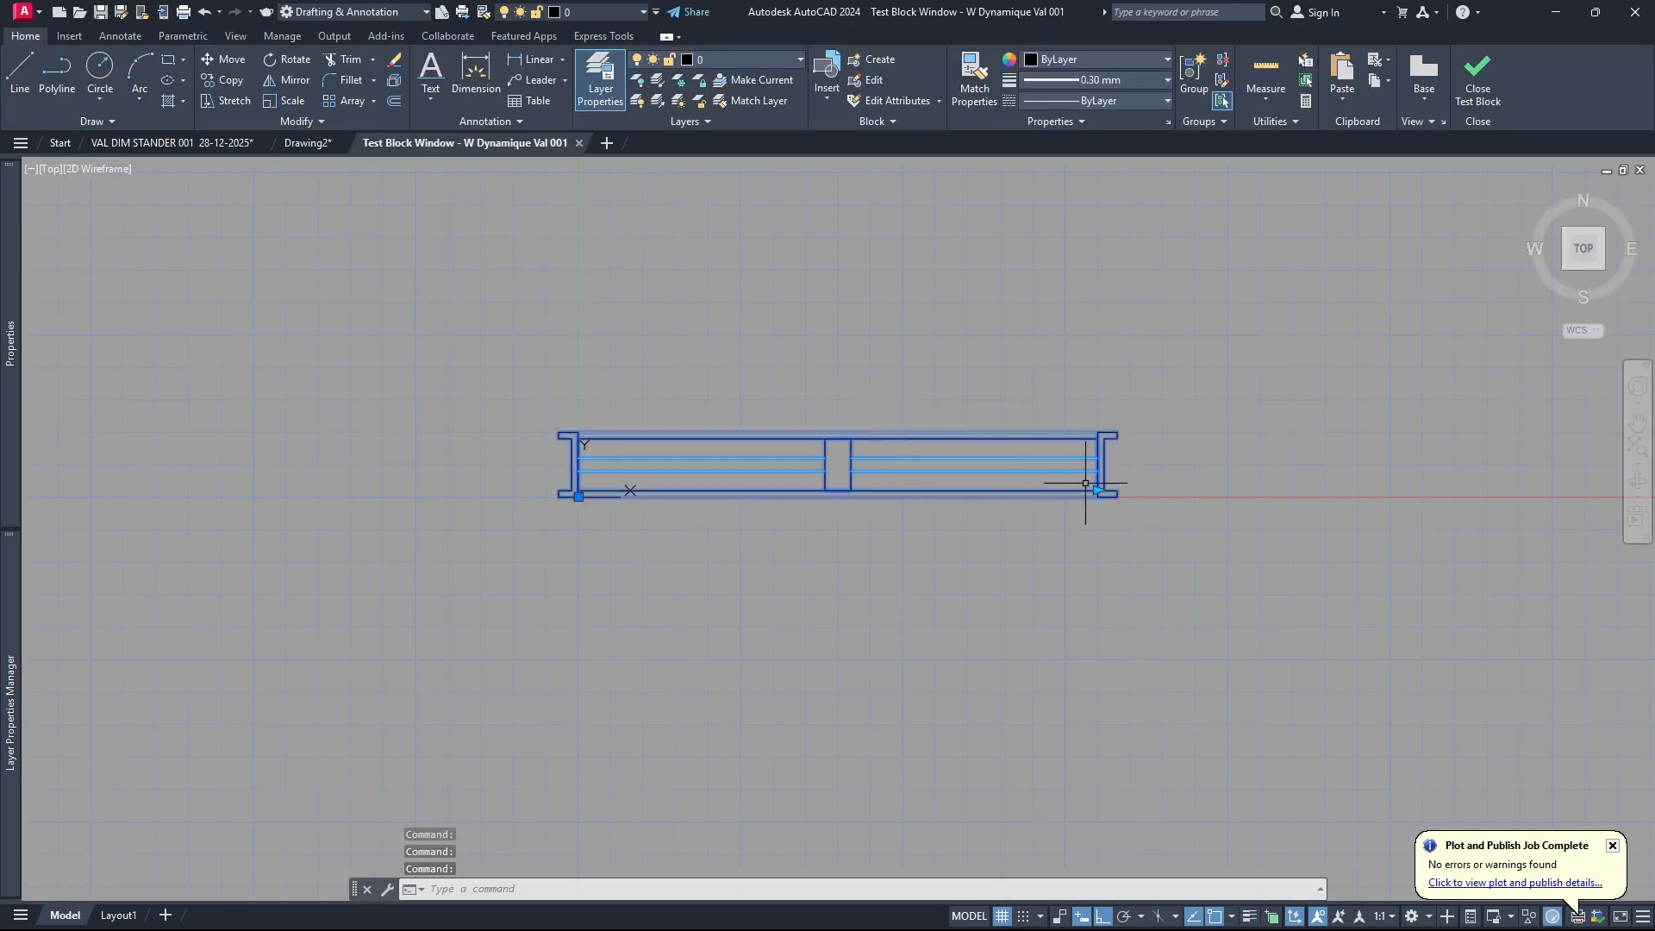
pyautogui.click(1098, 490)
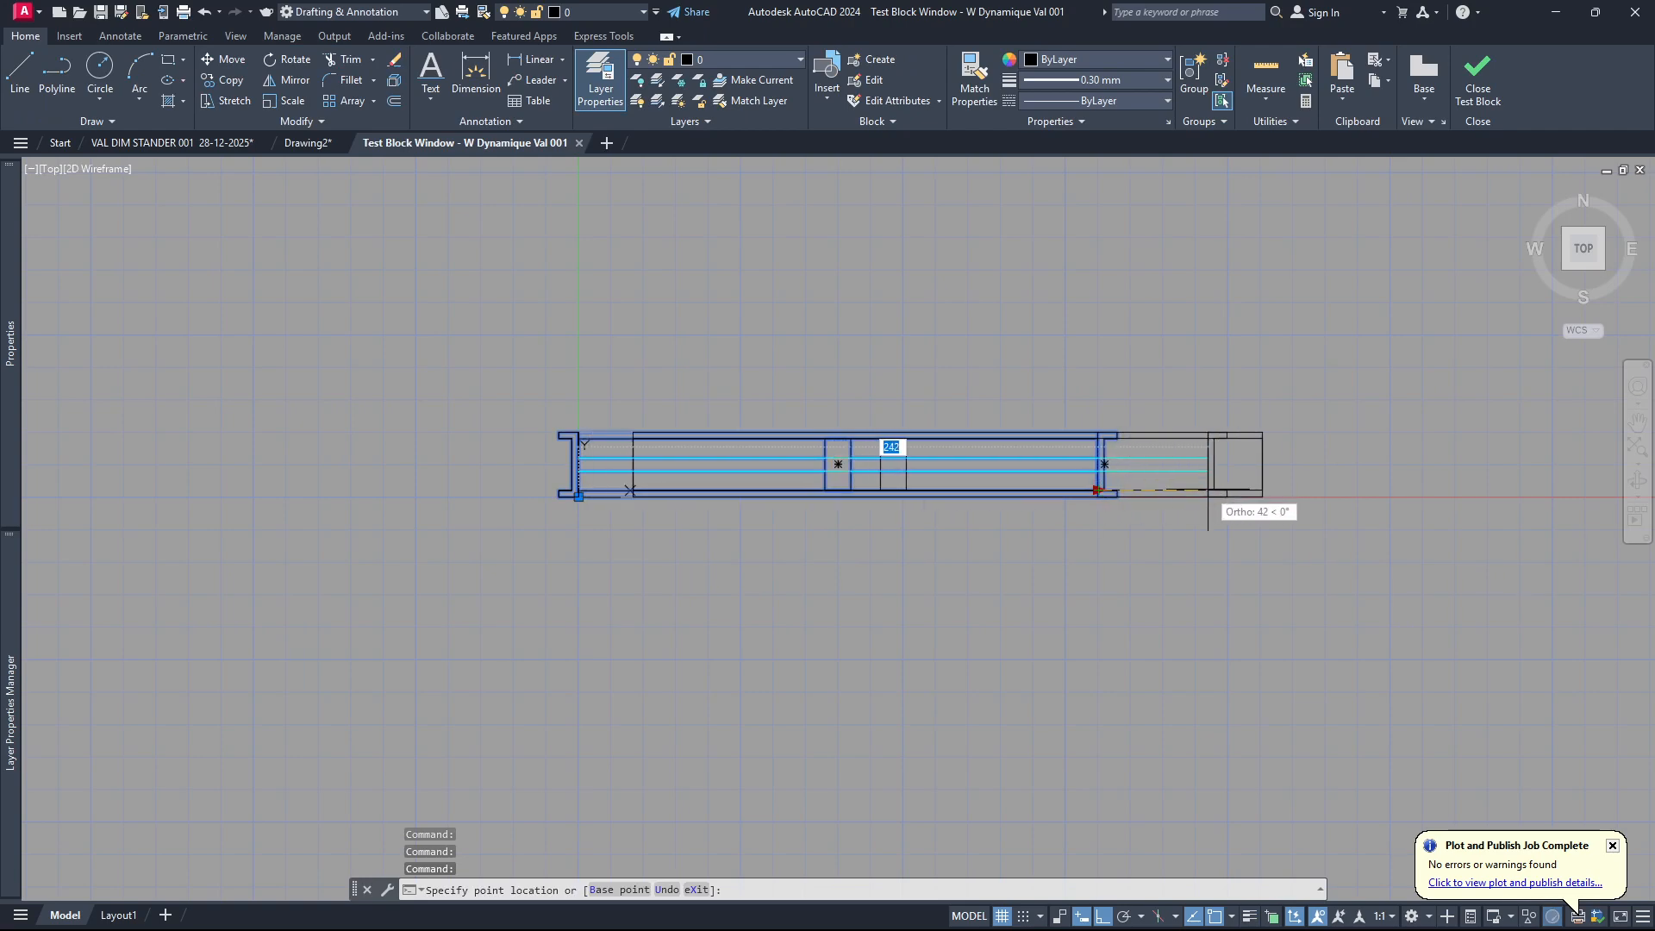
pyautogui.click(1208, 491)
pyautogui.scroll(2, 707, 500)
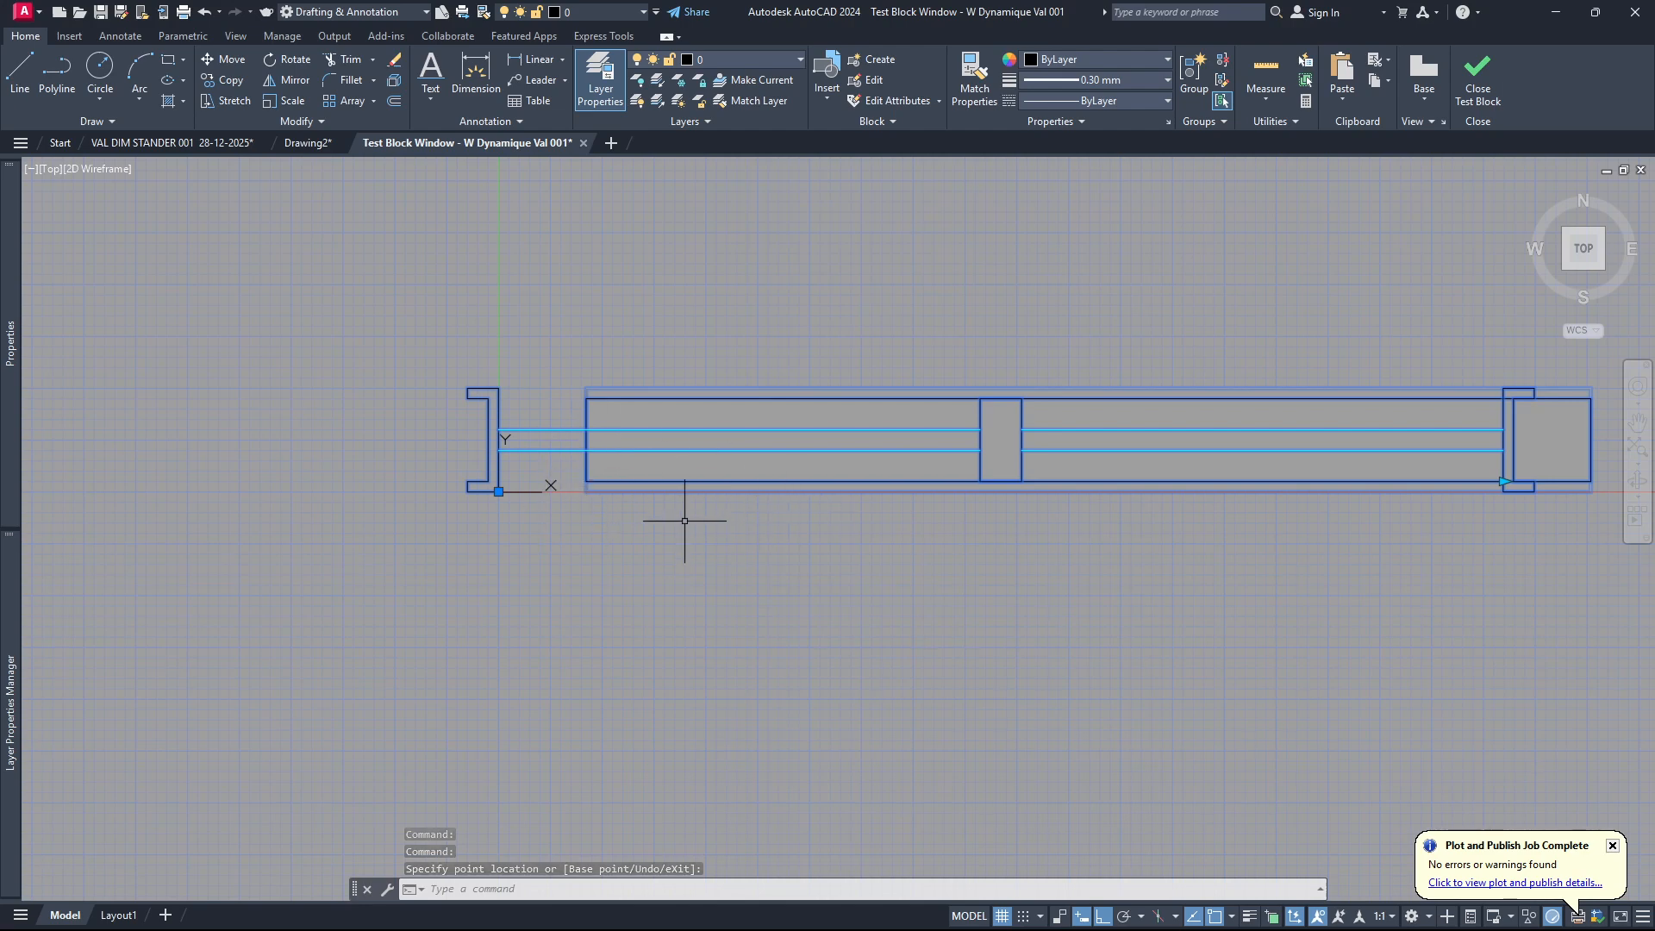
pyautogui.scroll(-2, 676, 527)
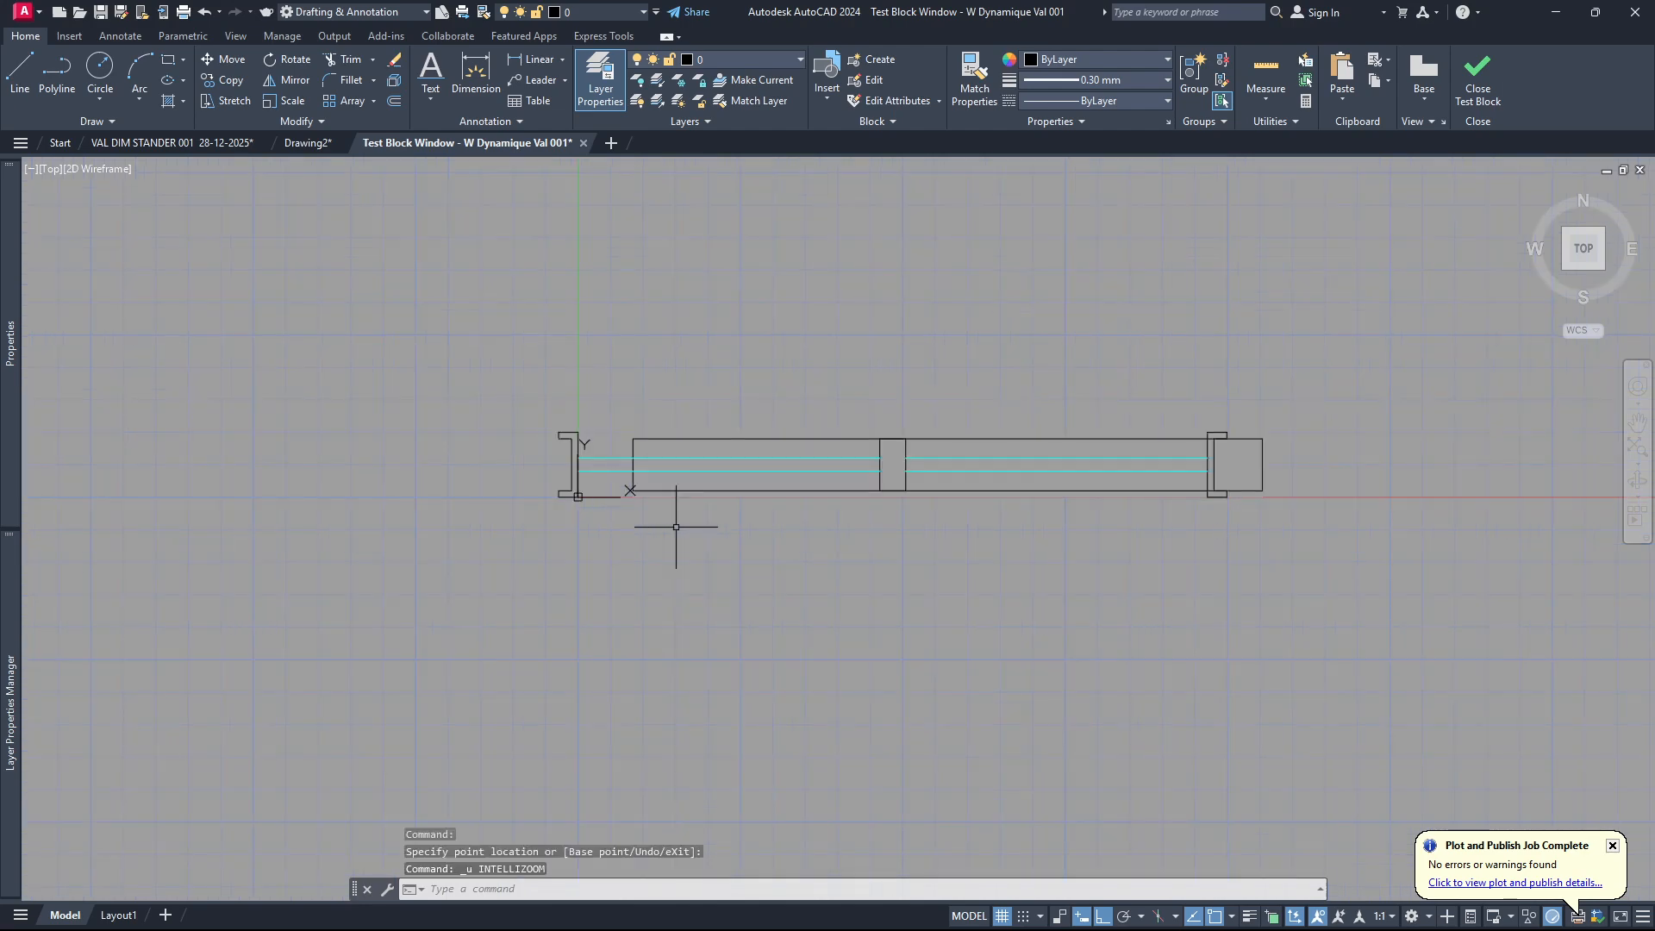
pyautogui.hotkey('ctrl', 'z')
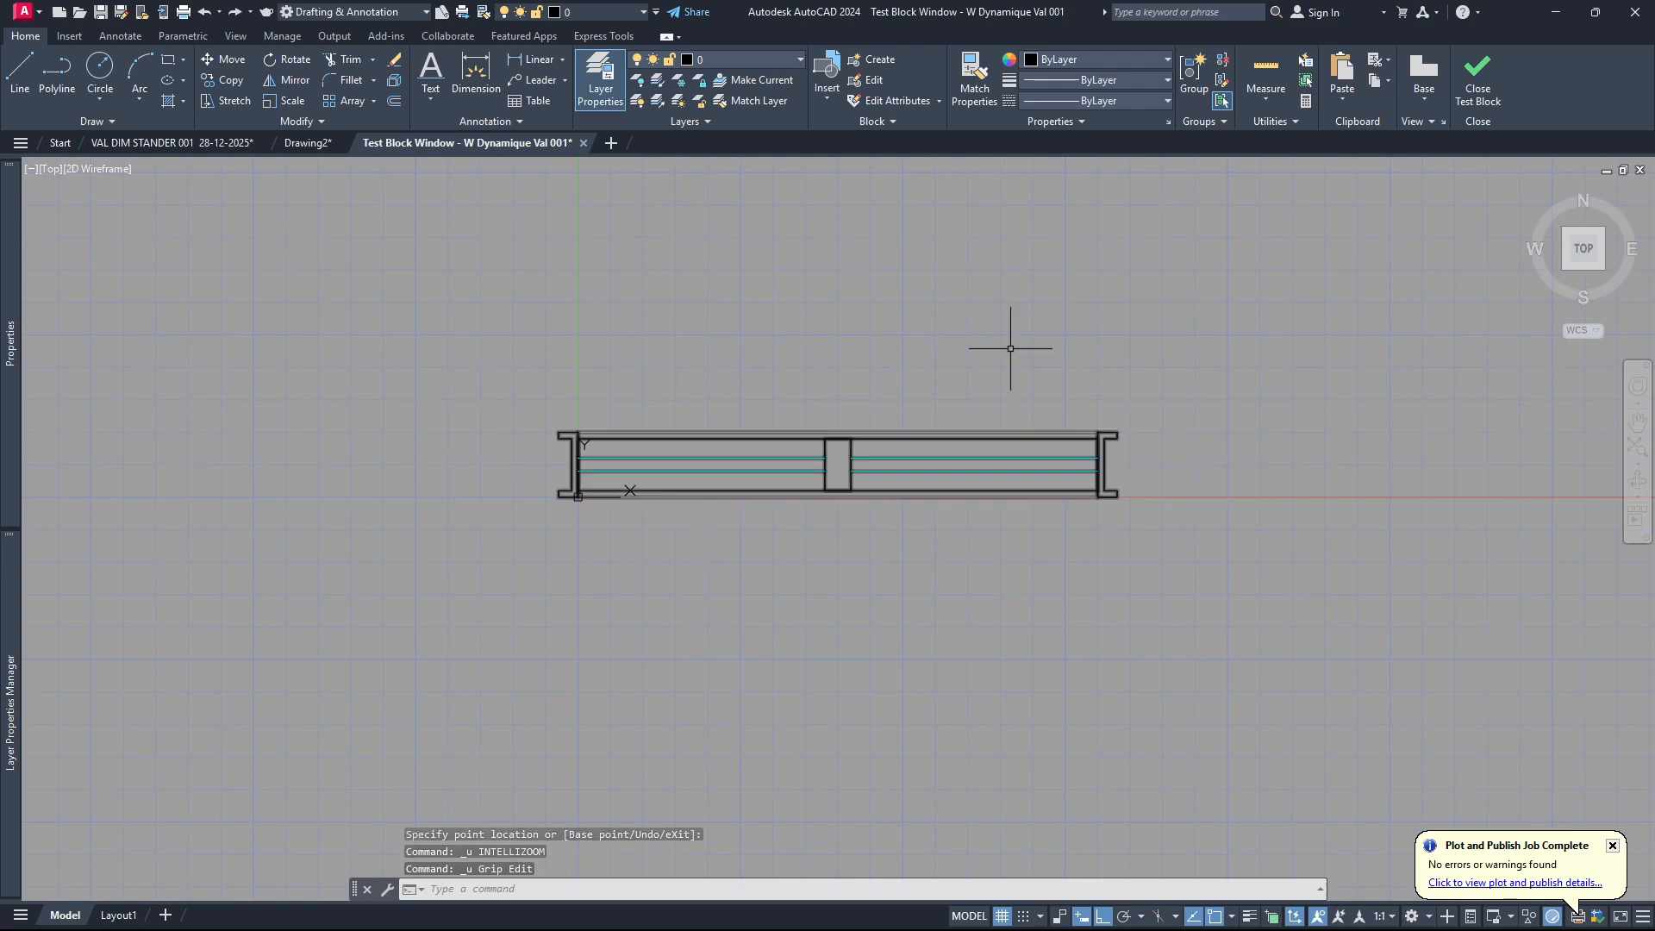
pyautogui.click(1466, 81)
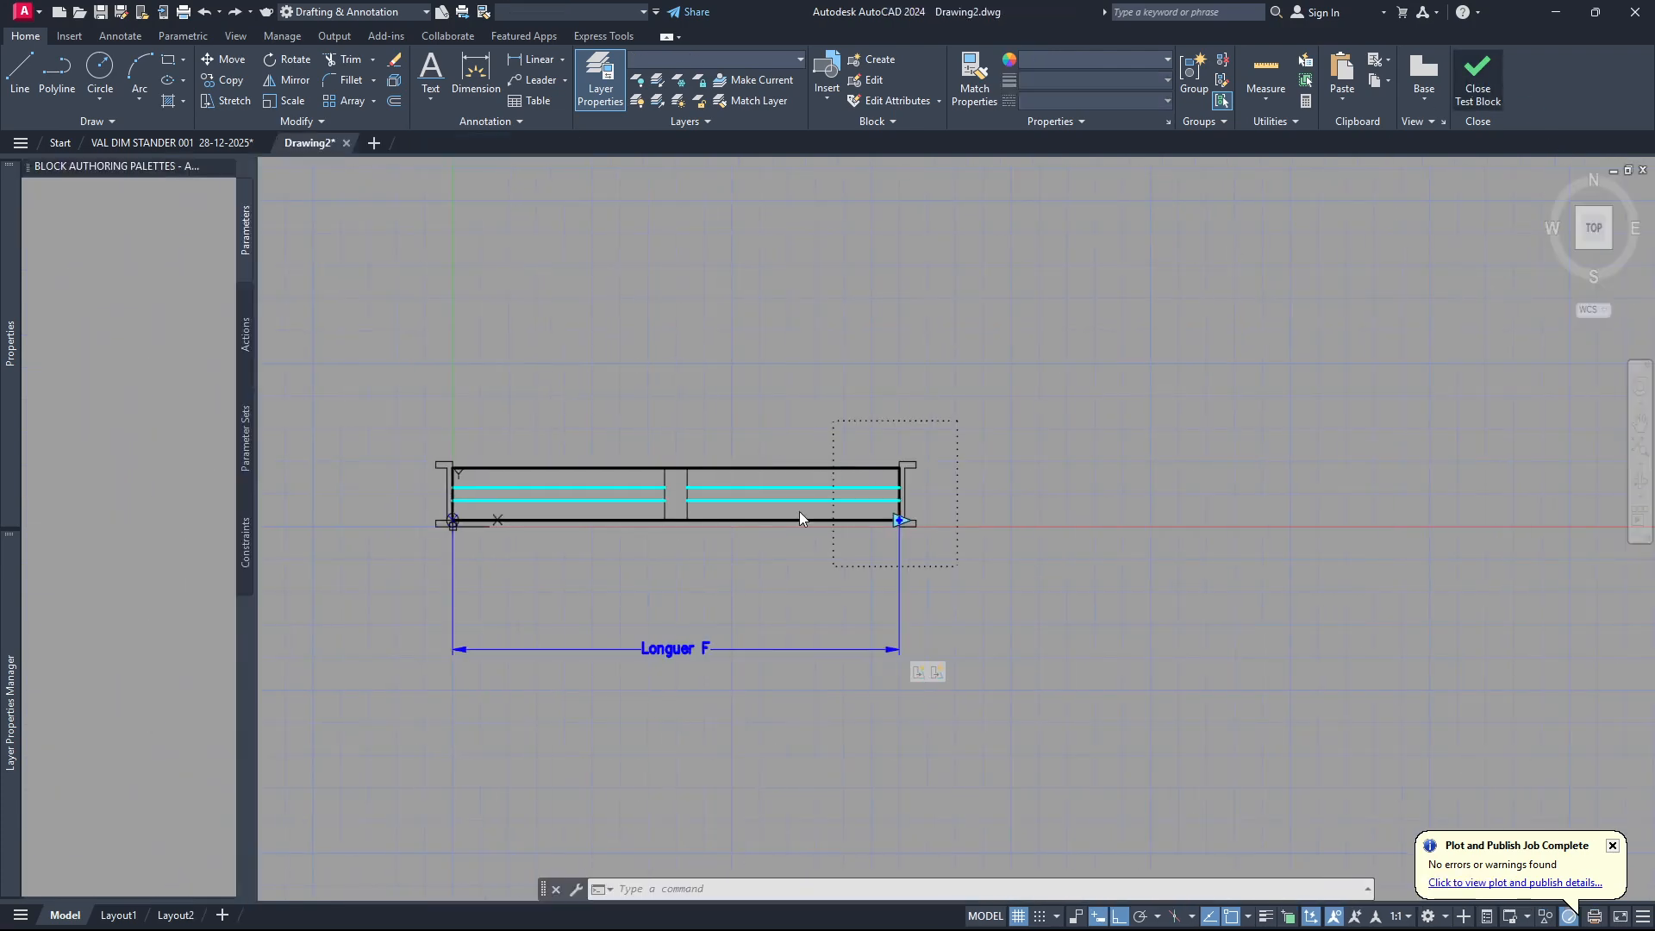
# Examine the middle stretch action's frame and the middle post it covers, and clear the selection.
pyautogui.click(934, 671)
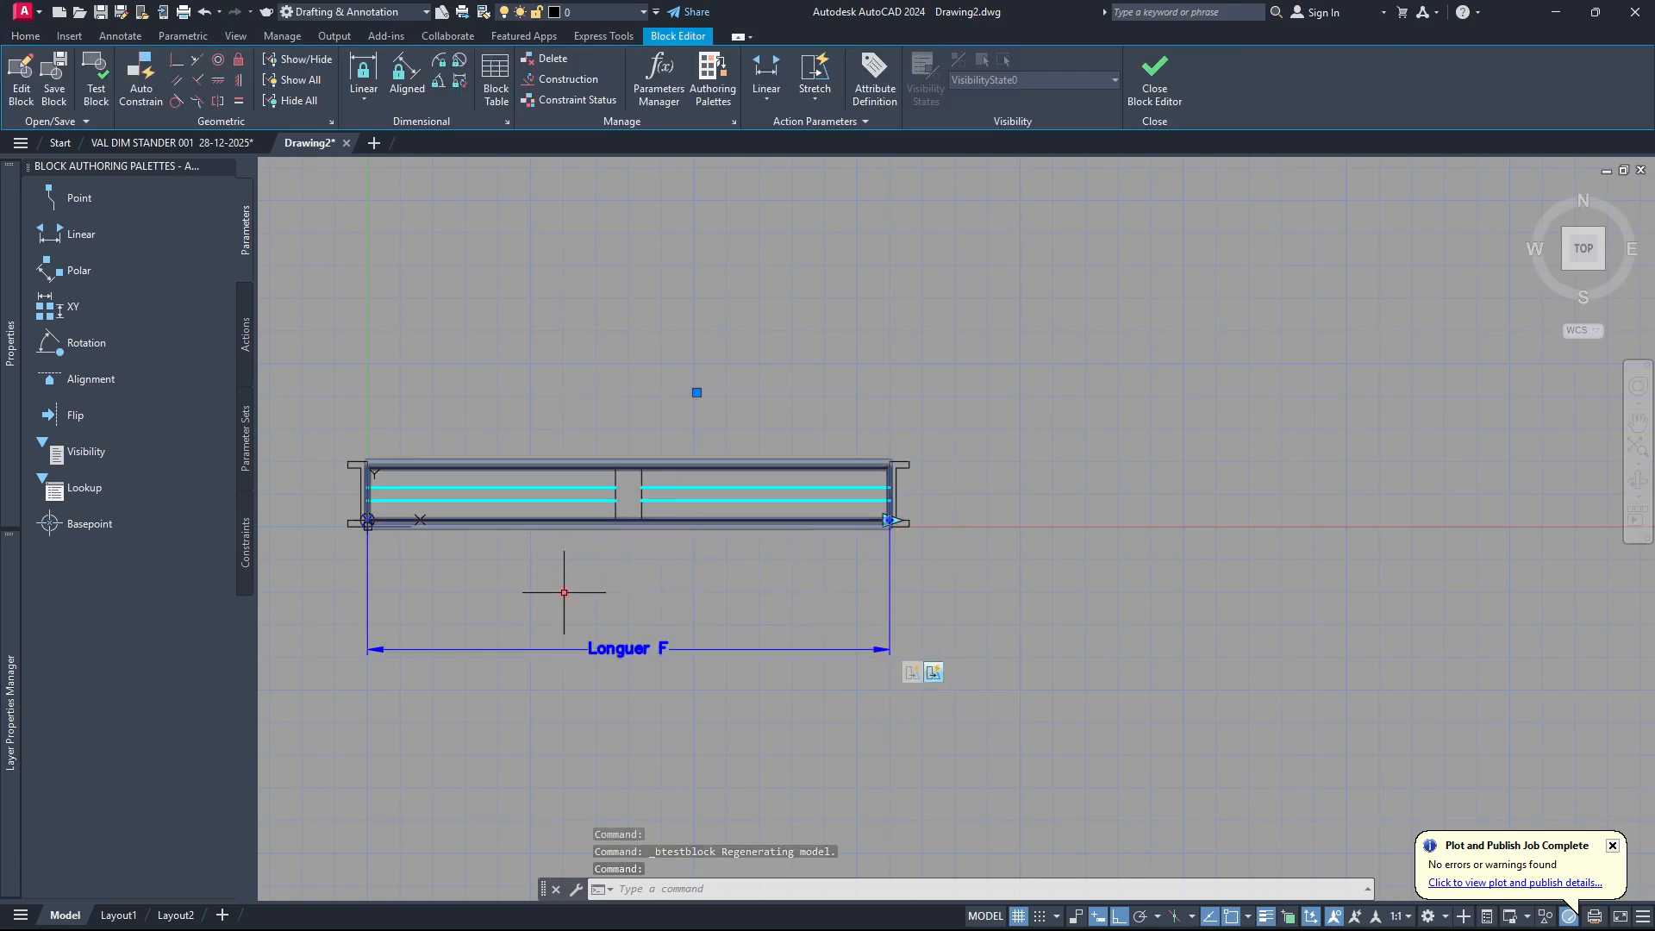
pyautogui.click(643, 499)
pyautogui.scroll(6, 648, 493)
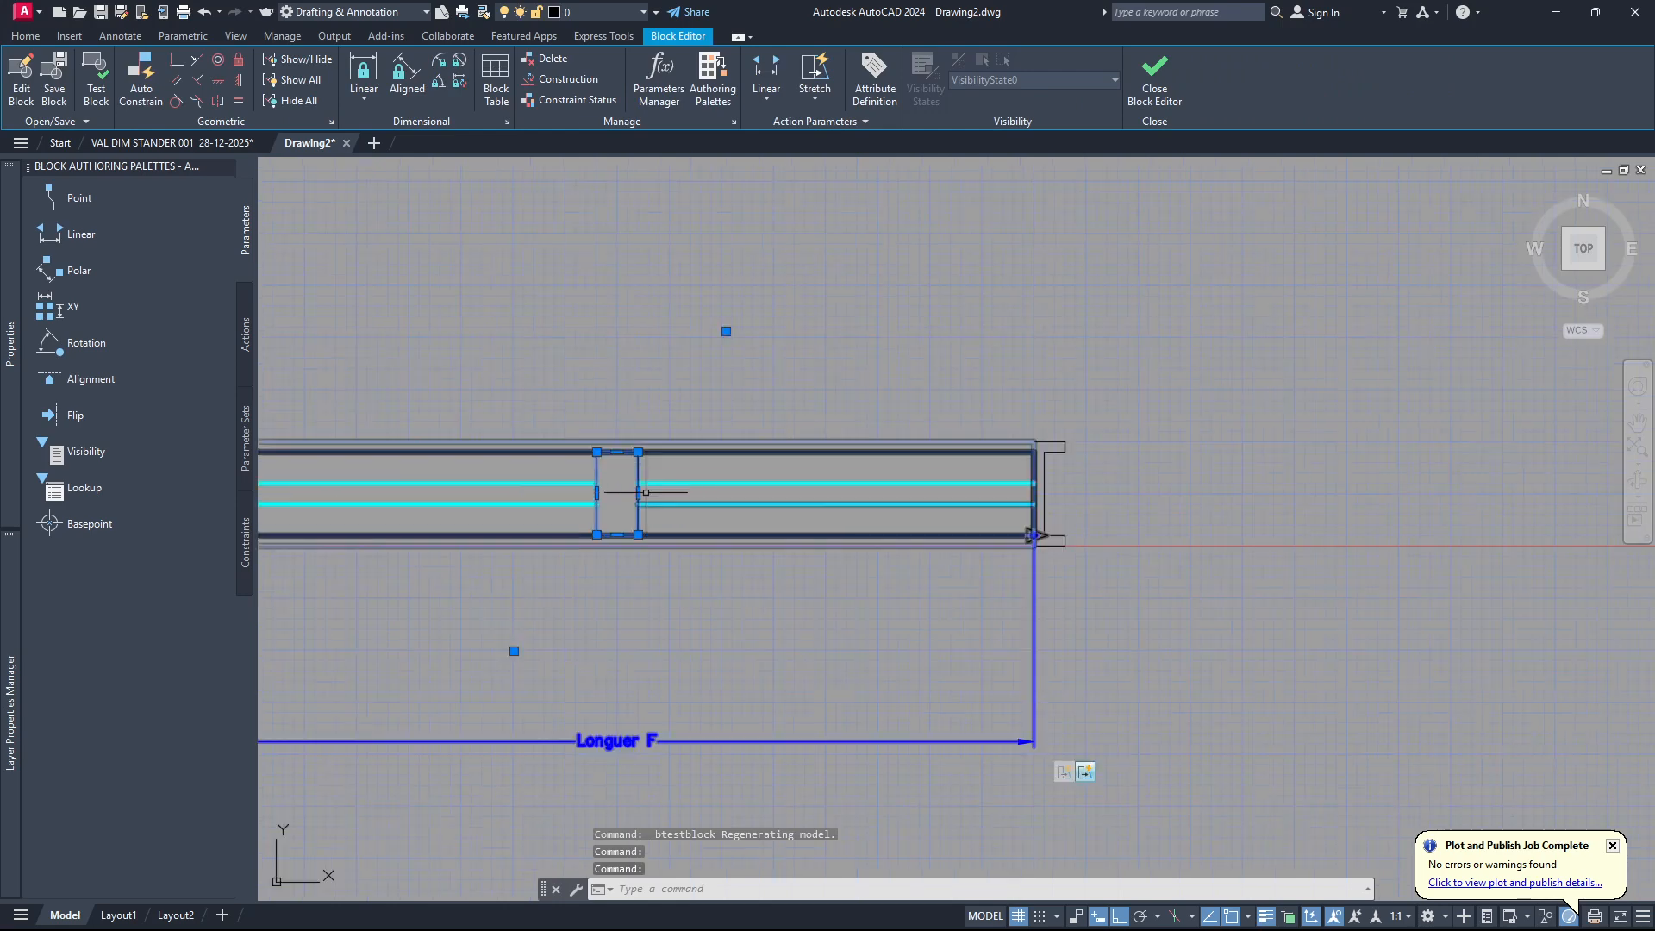
pyautogui.scroll(-4, 699, 479)
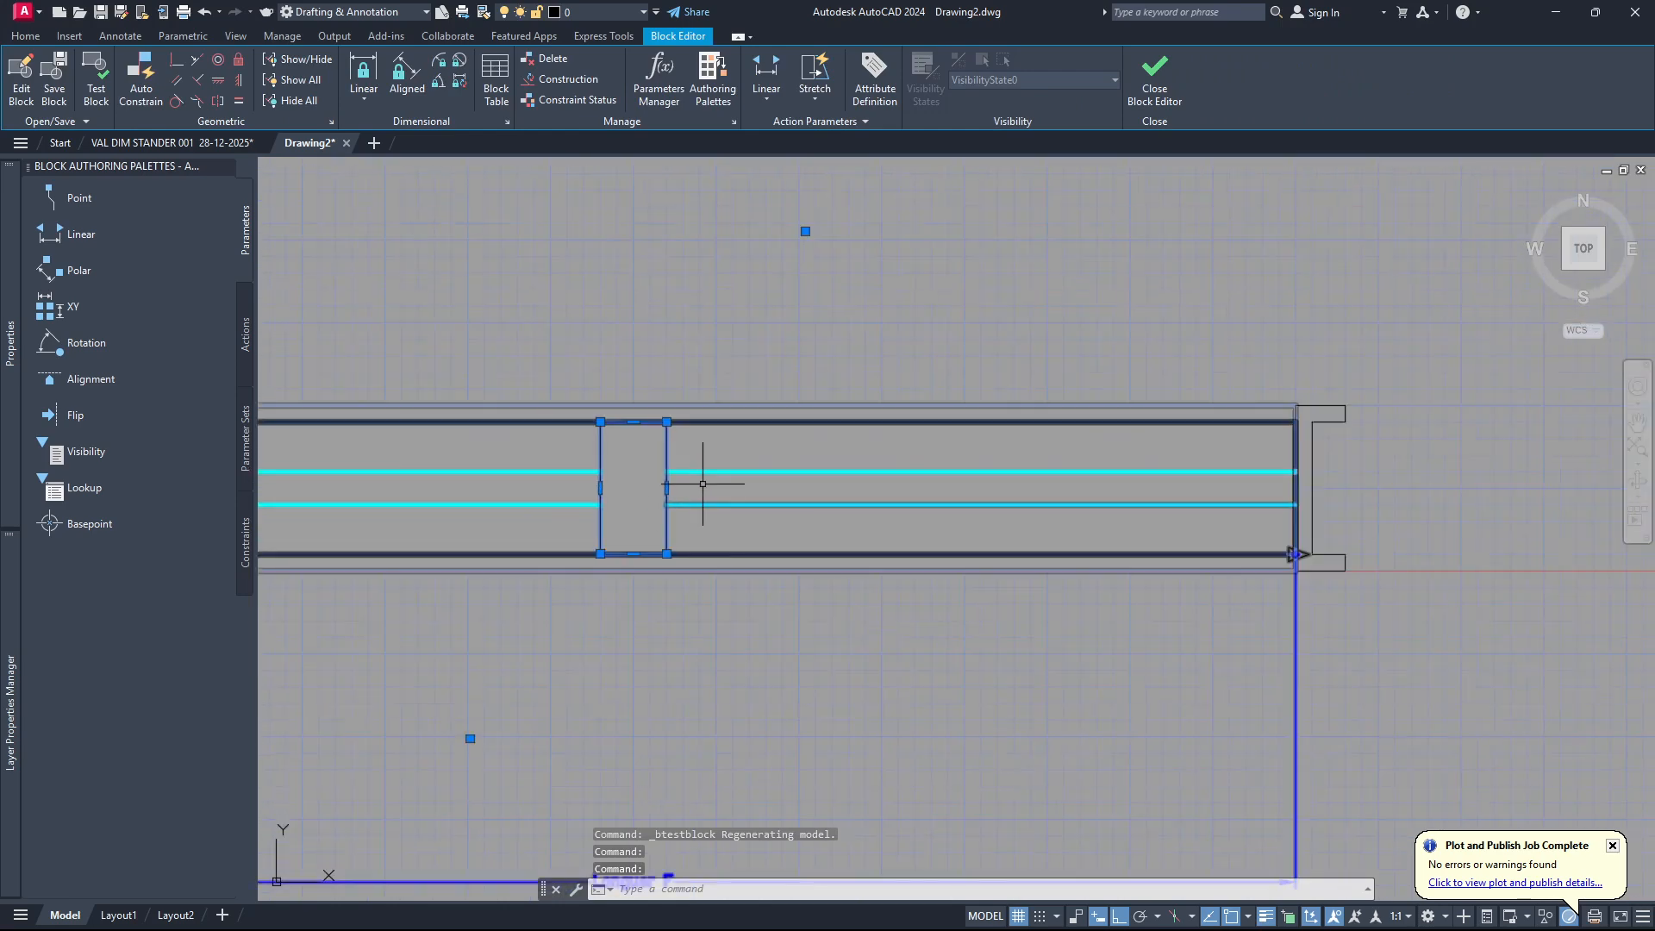
pyautogui.press('Escape')
pyautogui.scroll(-5, 703, 484)
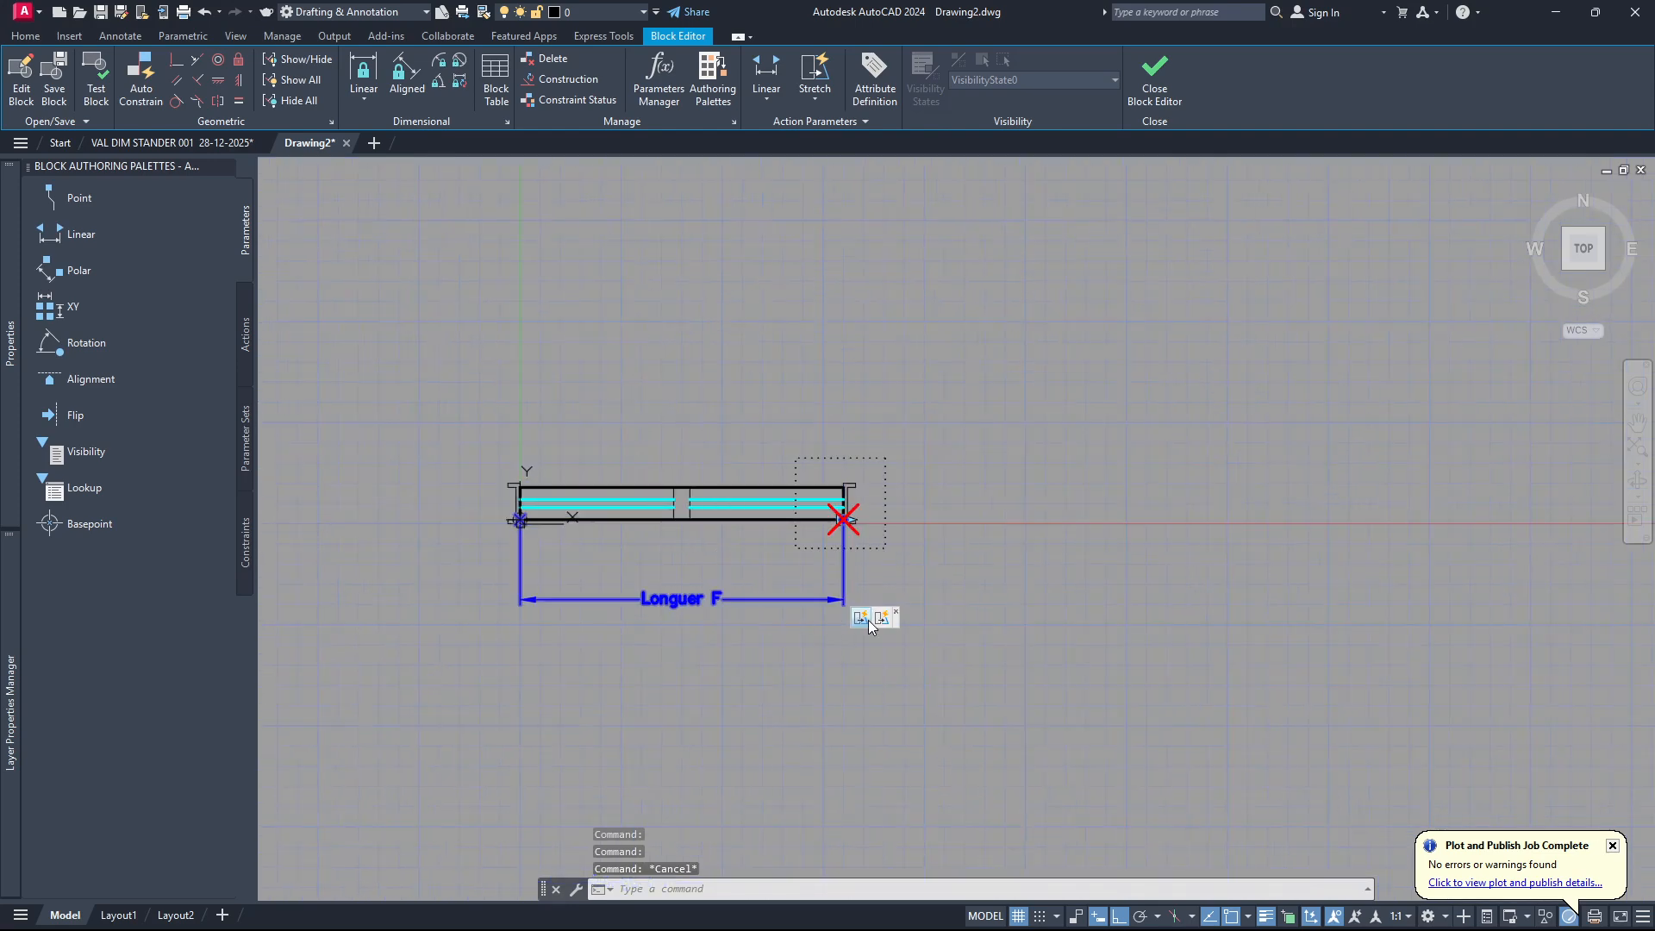
# Undo the recent block edits back through the stretch actions of the middle post and the window's right end.
pyautogui.hotkey('ctrl', 'z')
pyautogui.hotkey('ctrl', 'z')
pyautogui.hotkey('ctrl', 'z')
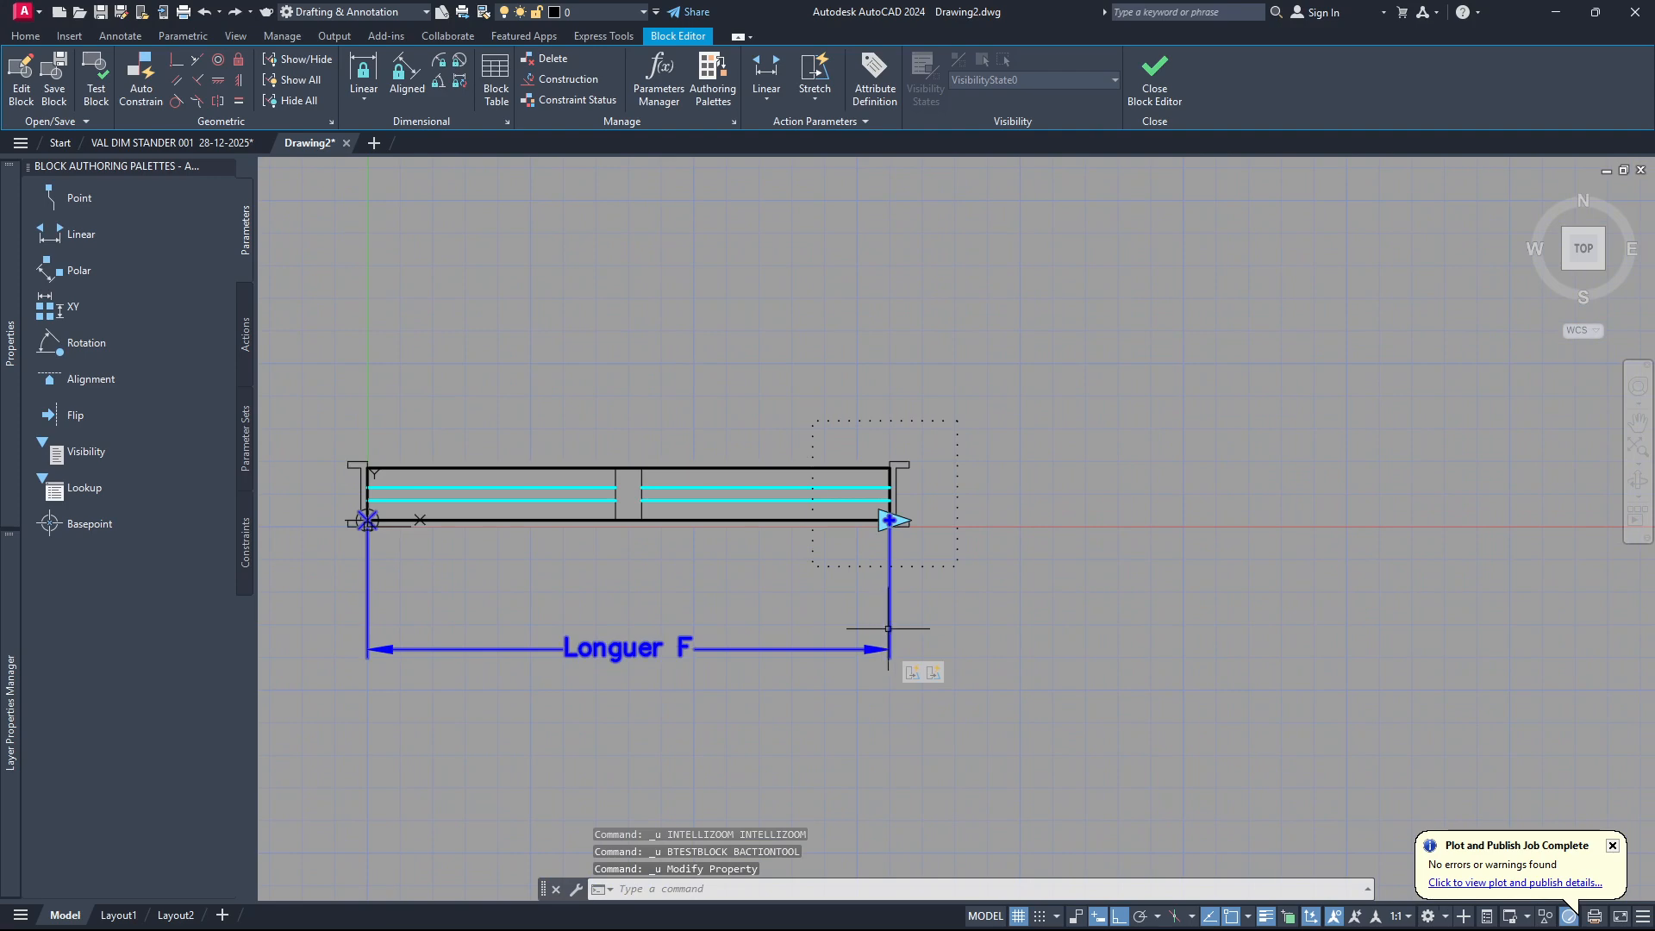
pyautogui.hotkey('ctrl', 'z')
pyautogui.hotkey('ctrl', 'z')
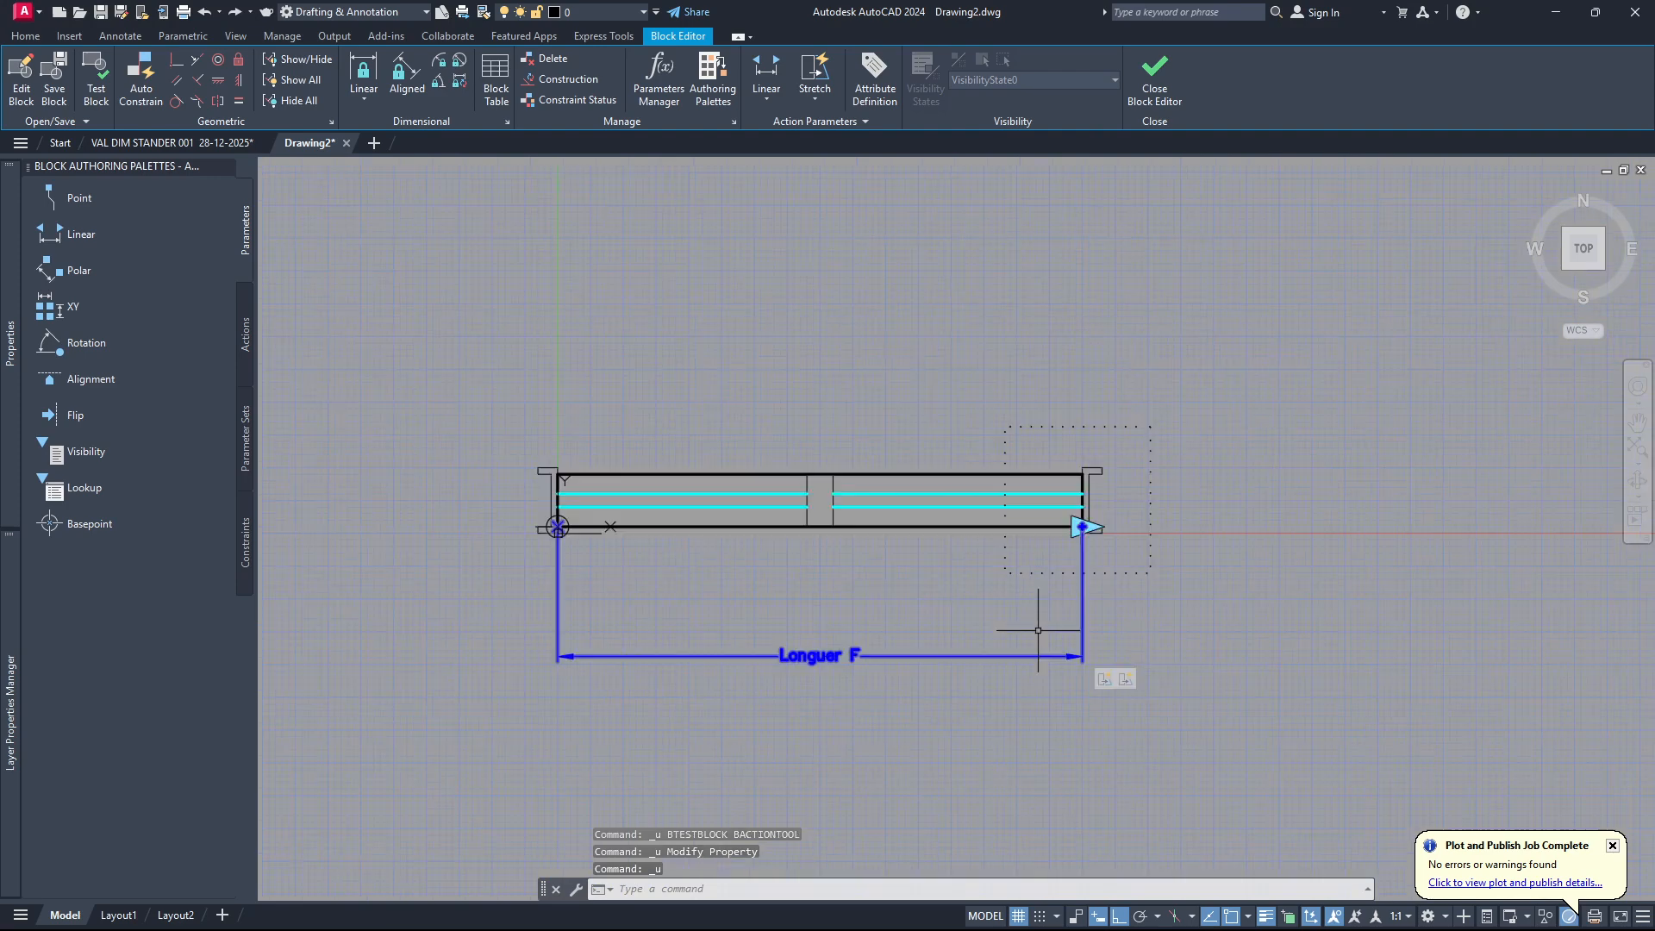
pyautogui.hotkey('ctrl', 'z')
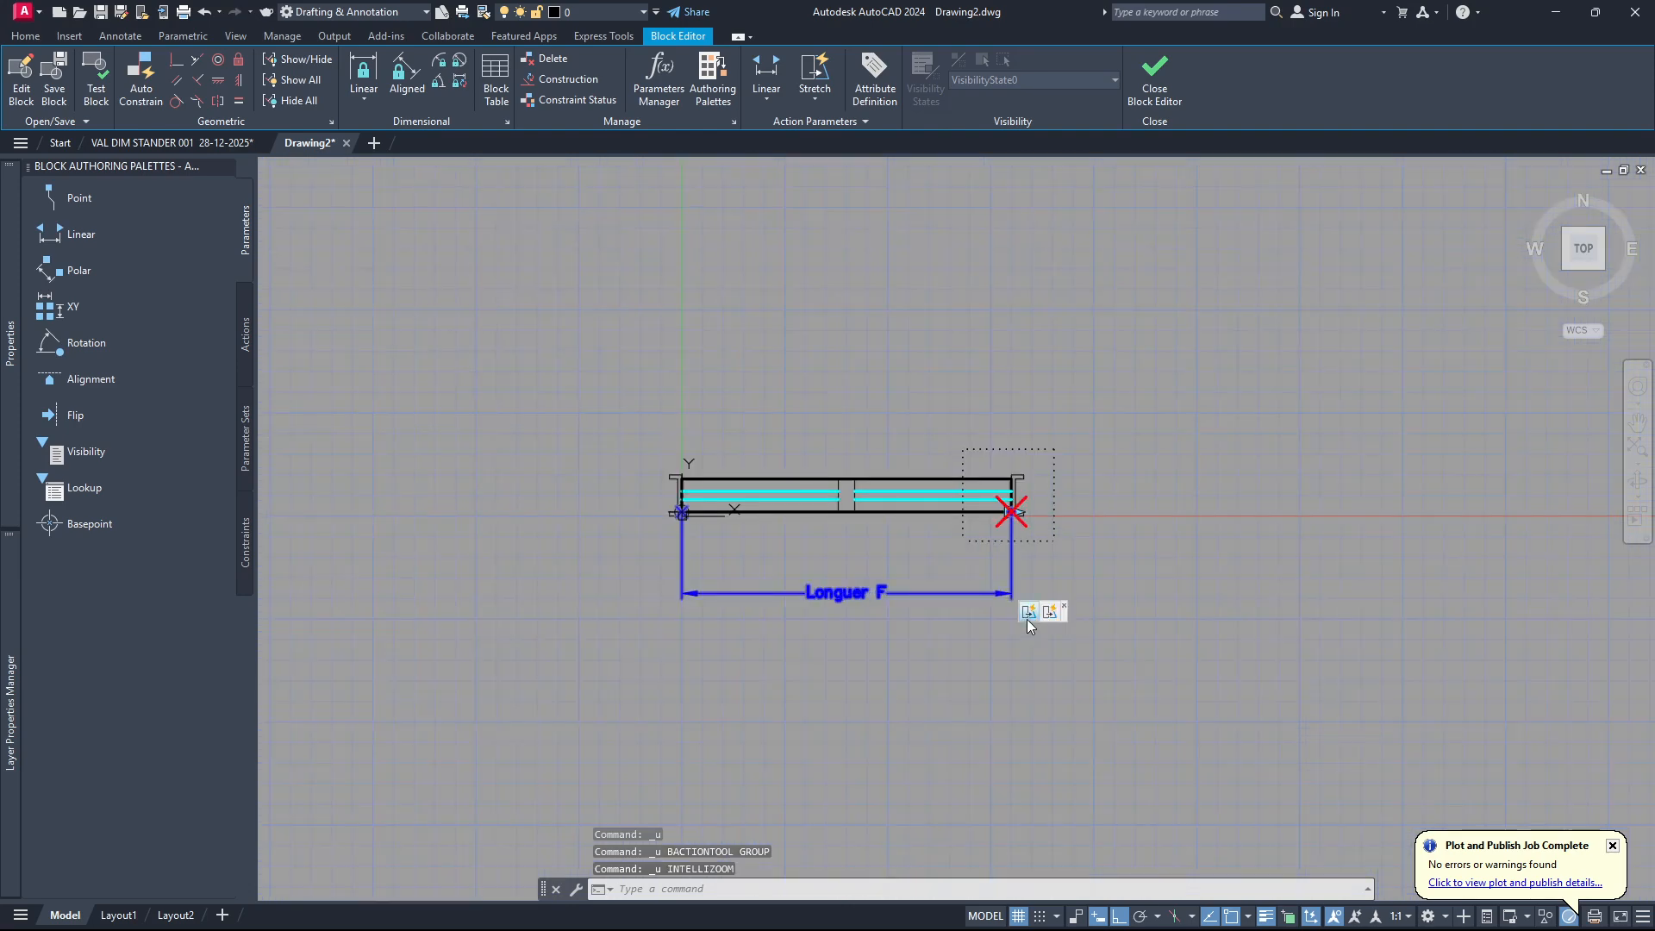
pyautogui.hotkey('ctrl', 'z')
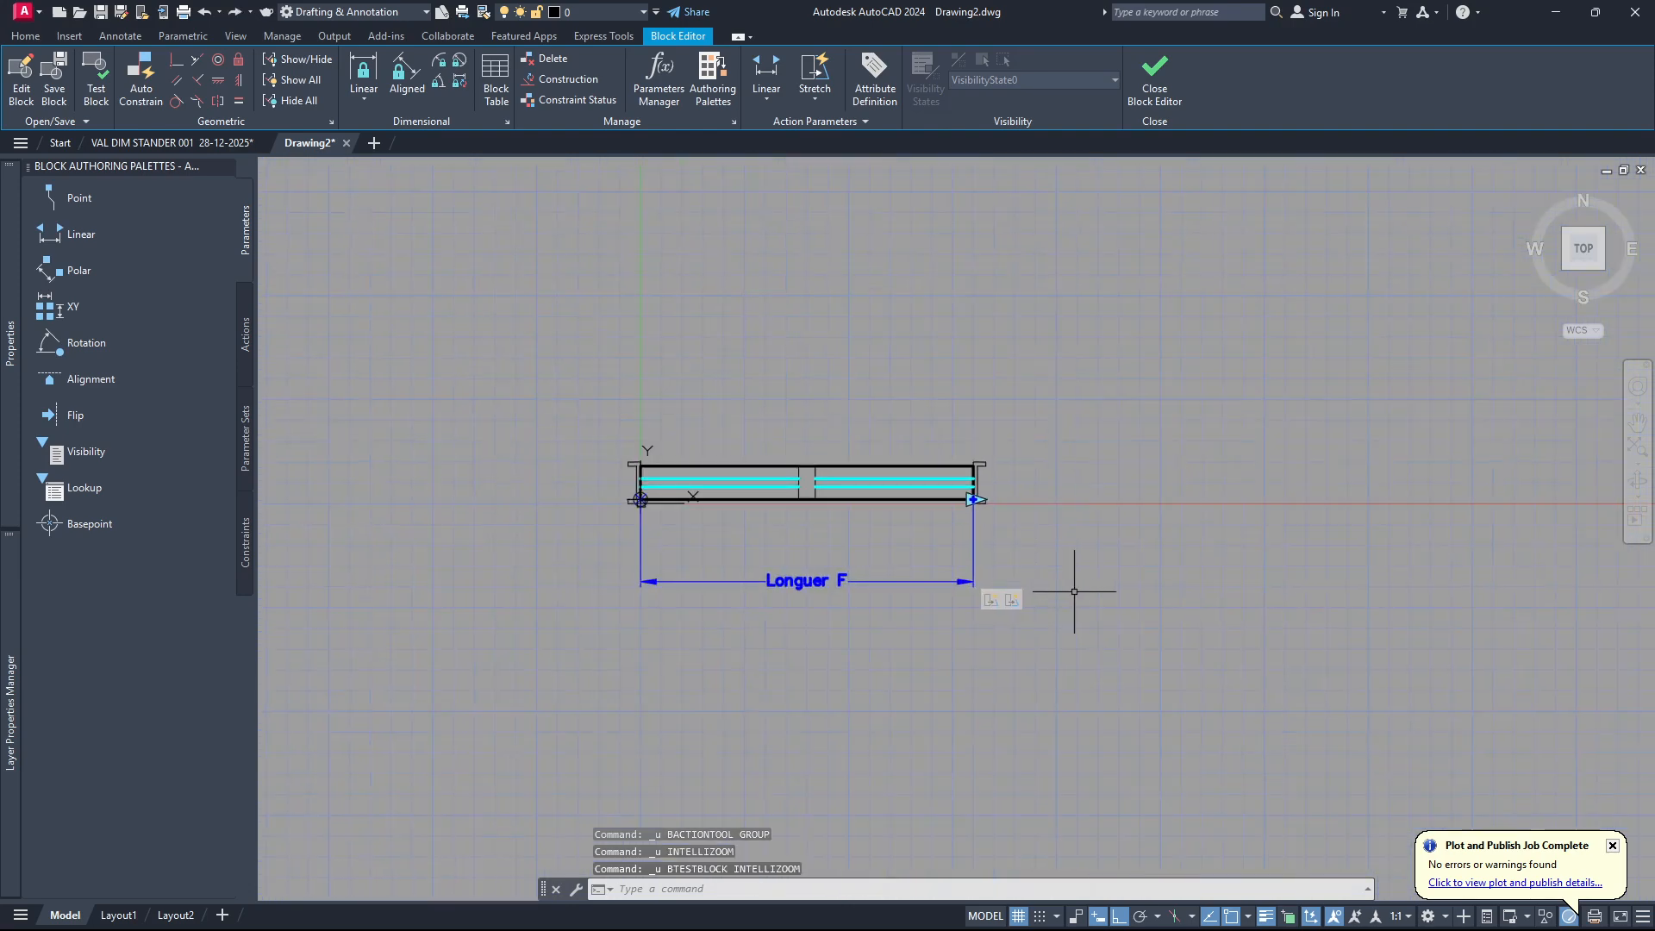
pyautogui.hotkey('ctrl', 'z')
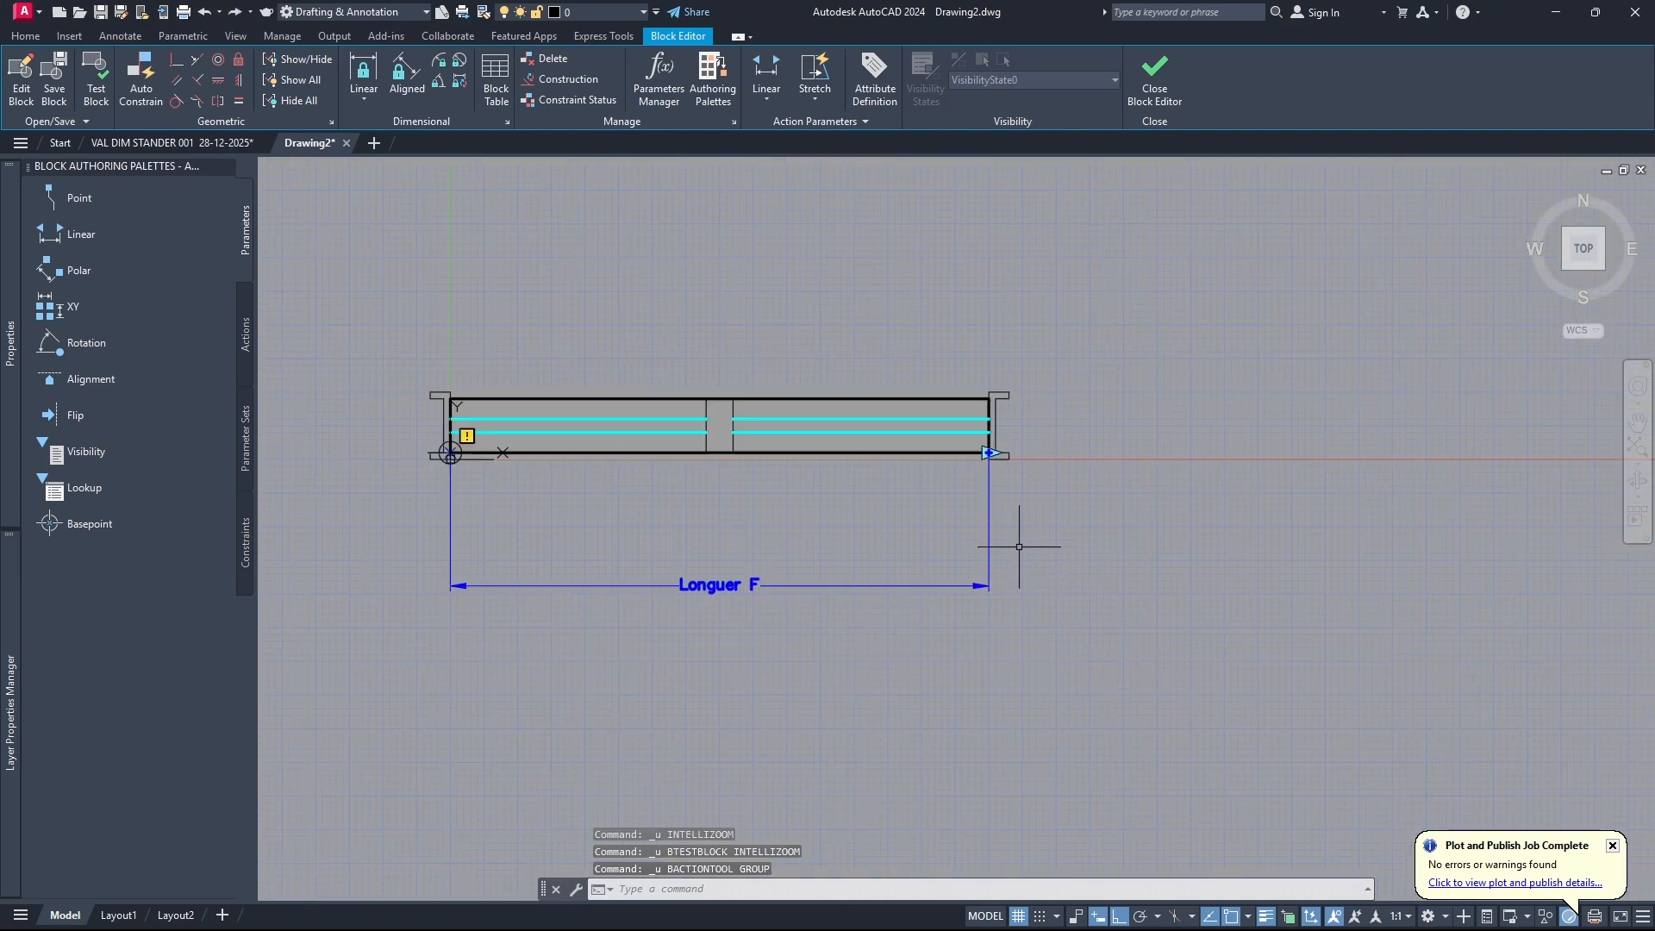
# Attach a new stretch action to the Longuer F parameter, associated with the parameter's right end point.
pyautogui.scroll(-3, 798, 580)
pyautogui.scroll(4, 798, 580)
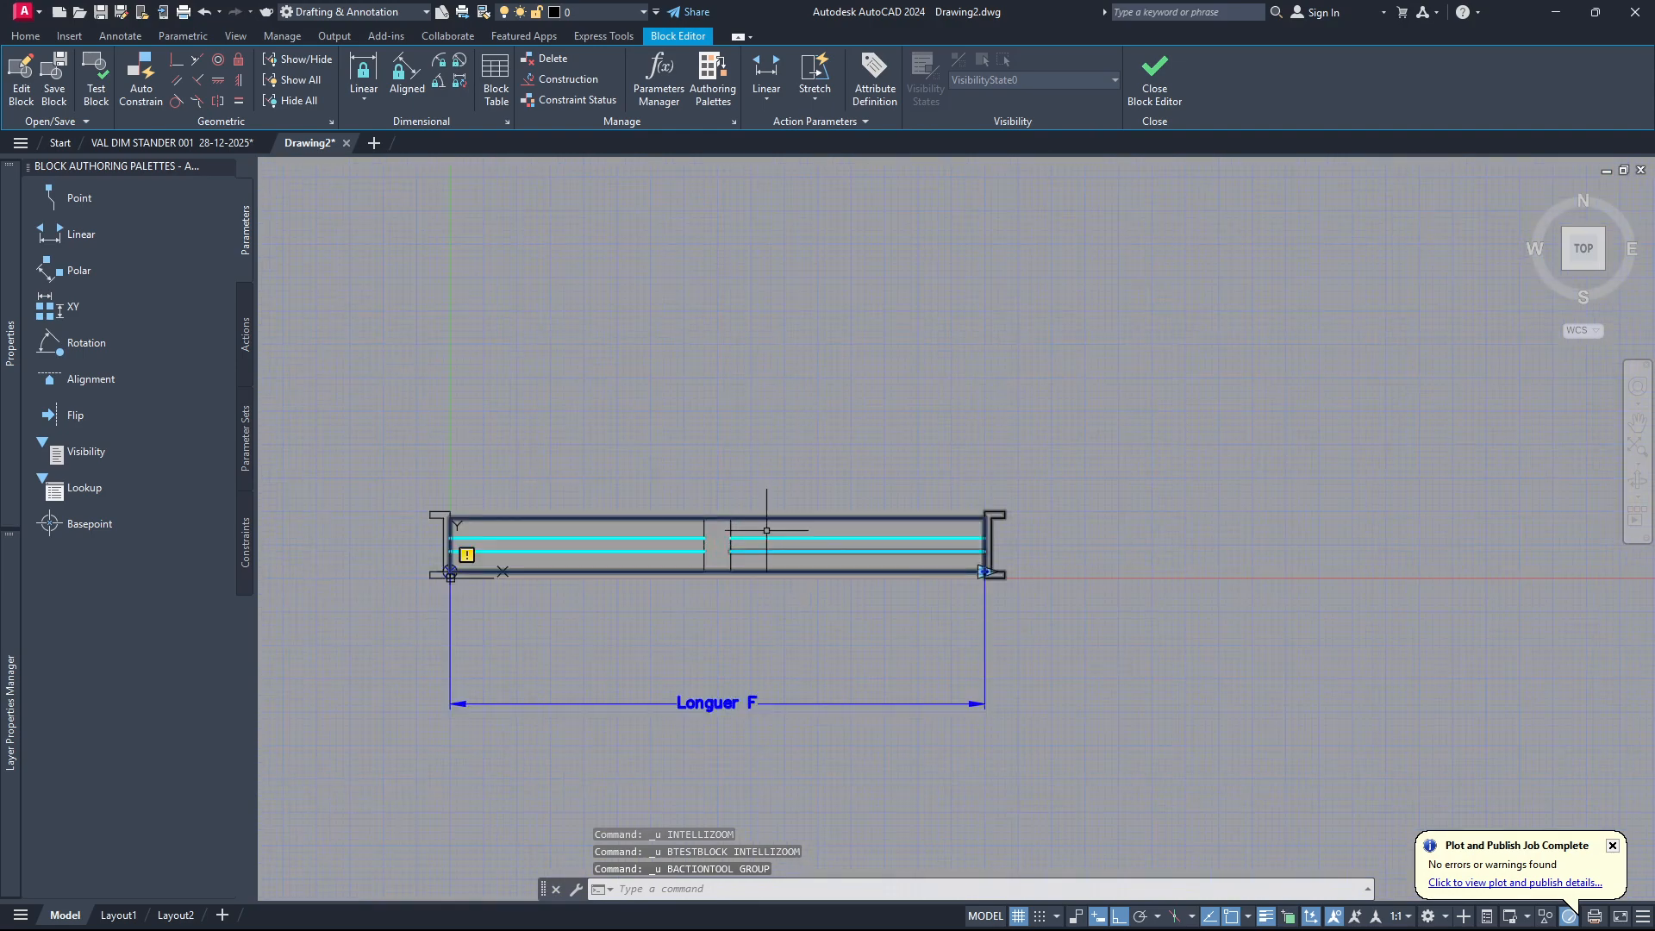
pyautogui.click(815, 76)
pyautogui.click(884, 703)
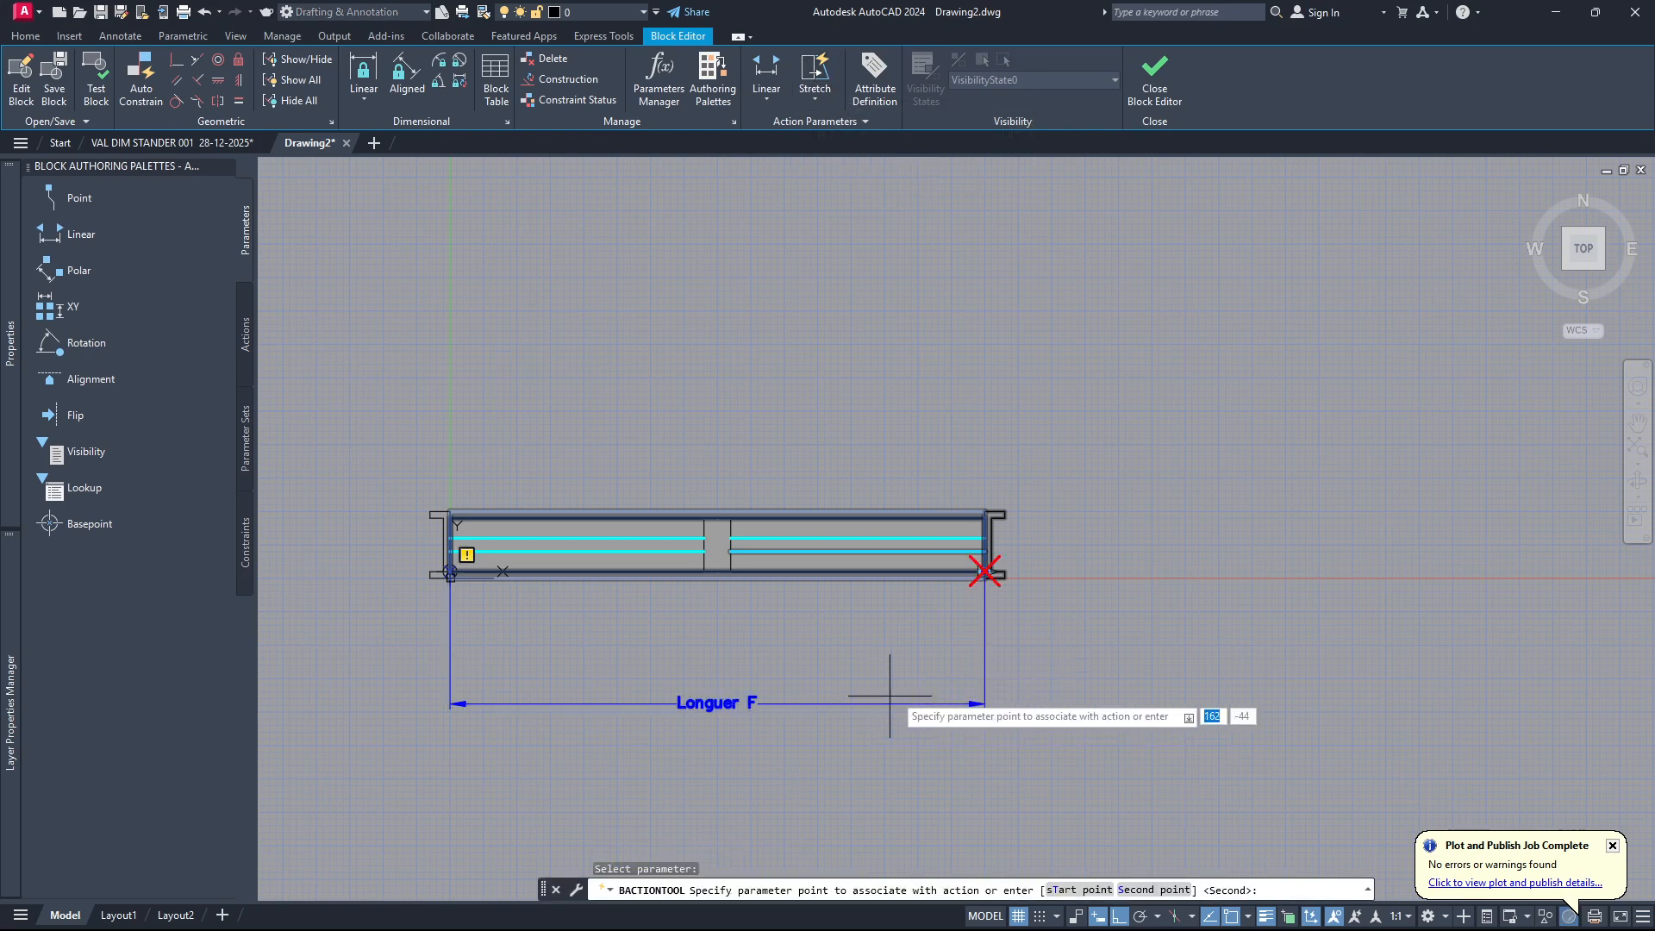
pyautogui.scroll(8, 979, 561)
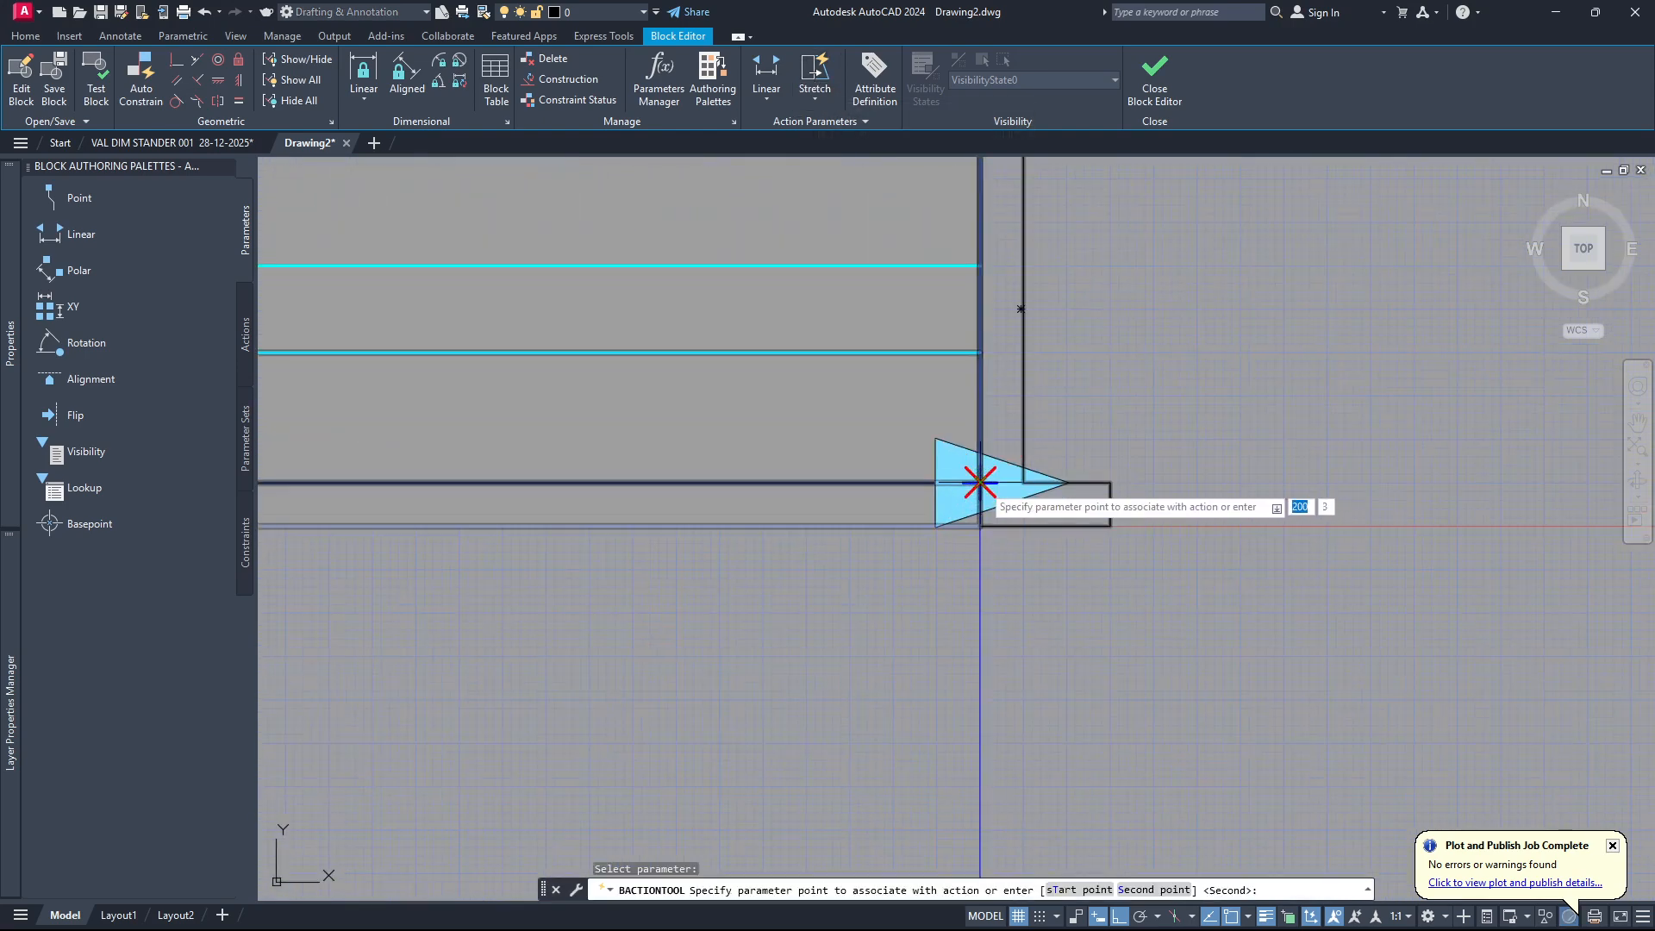
pyautogui.click(979, 483)
pyautogui.scroll(-7, 980, 481)
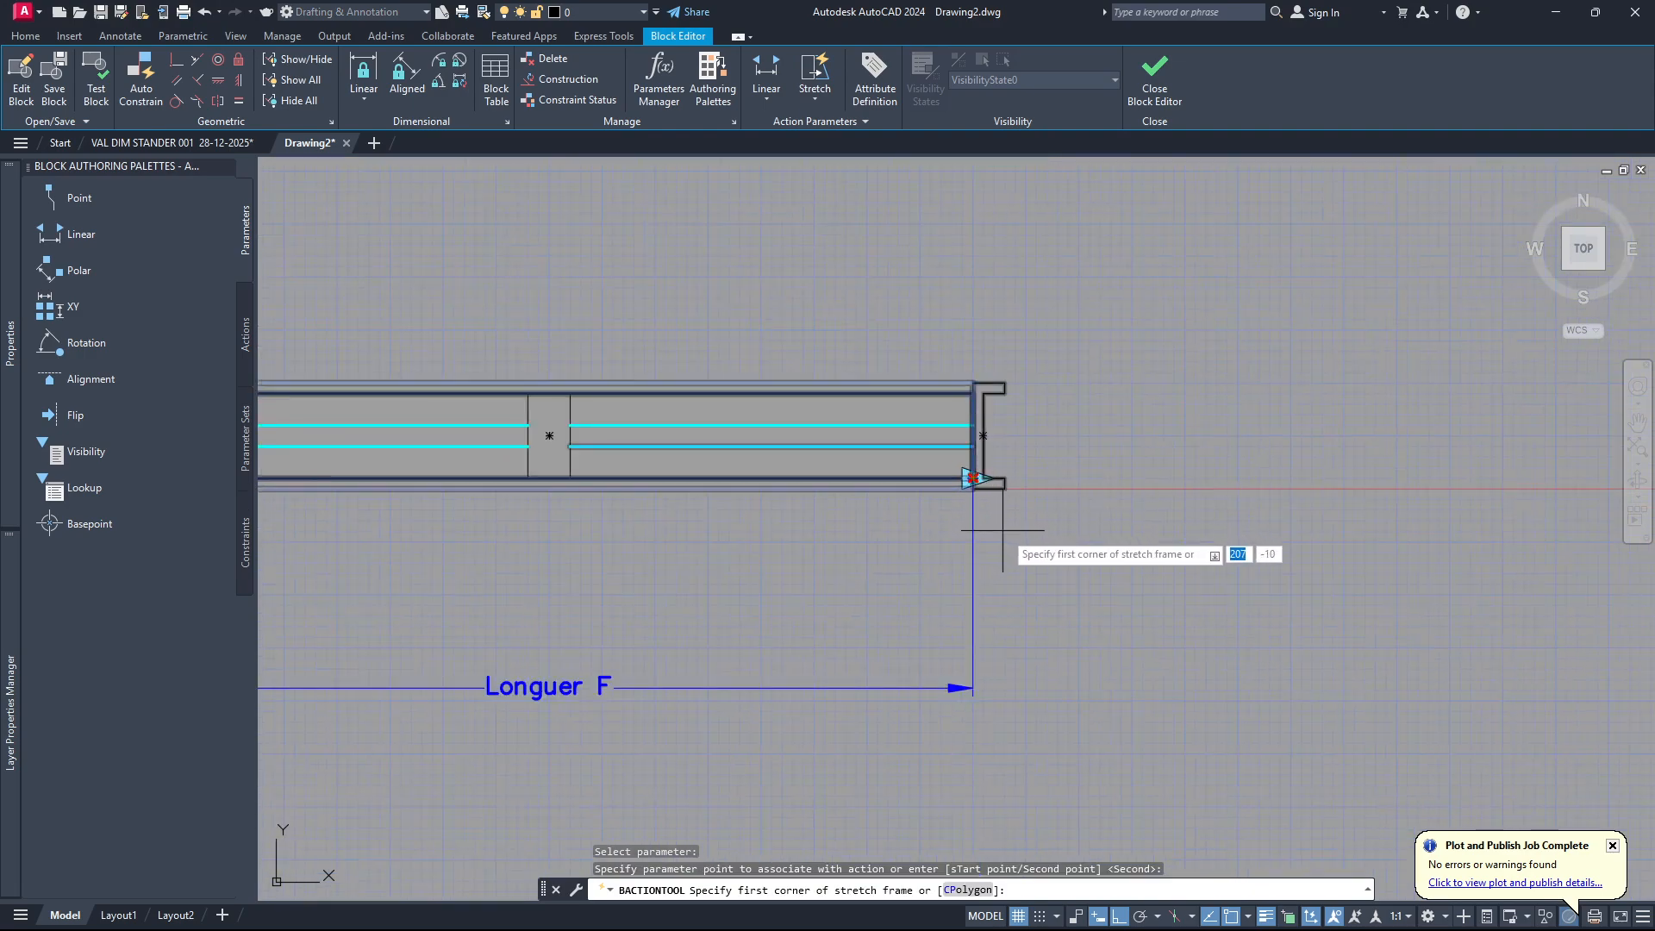
# Frame the window's right end for the stretch action and select all objects crossing that frame.
pyautogui.scroll(-4, 1030, 555)
pyautogui.click(1058, 425)
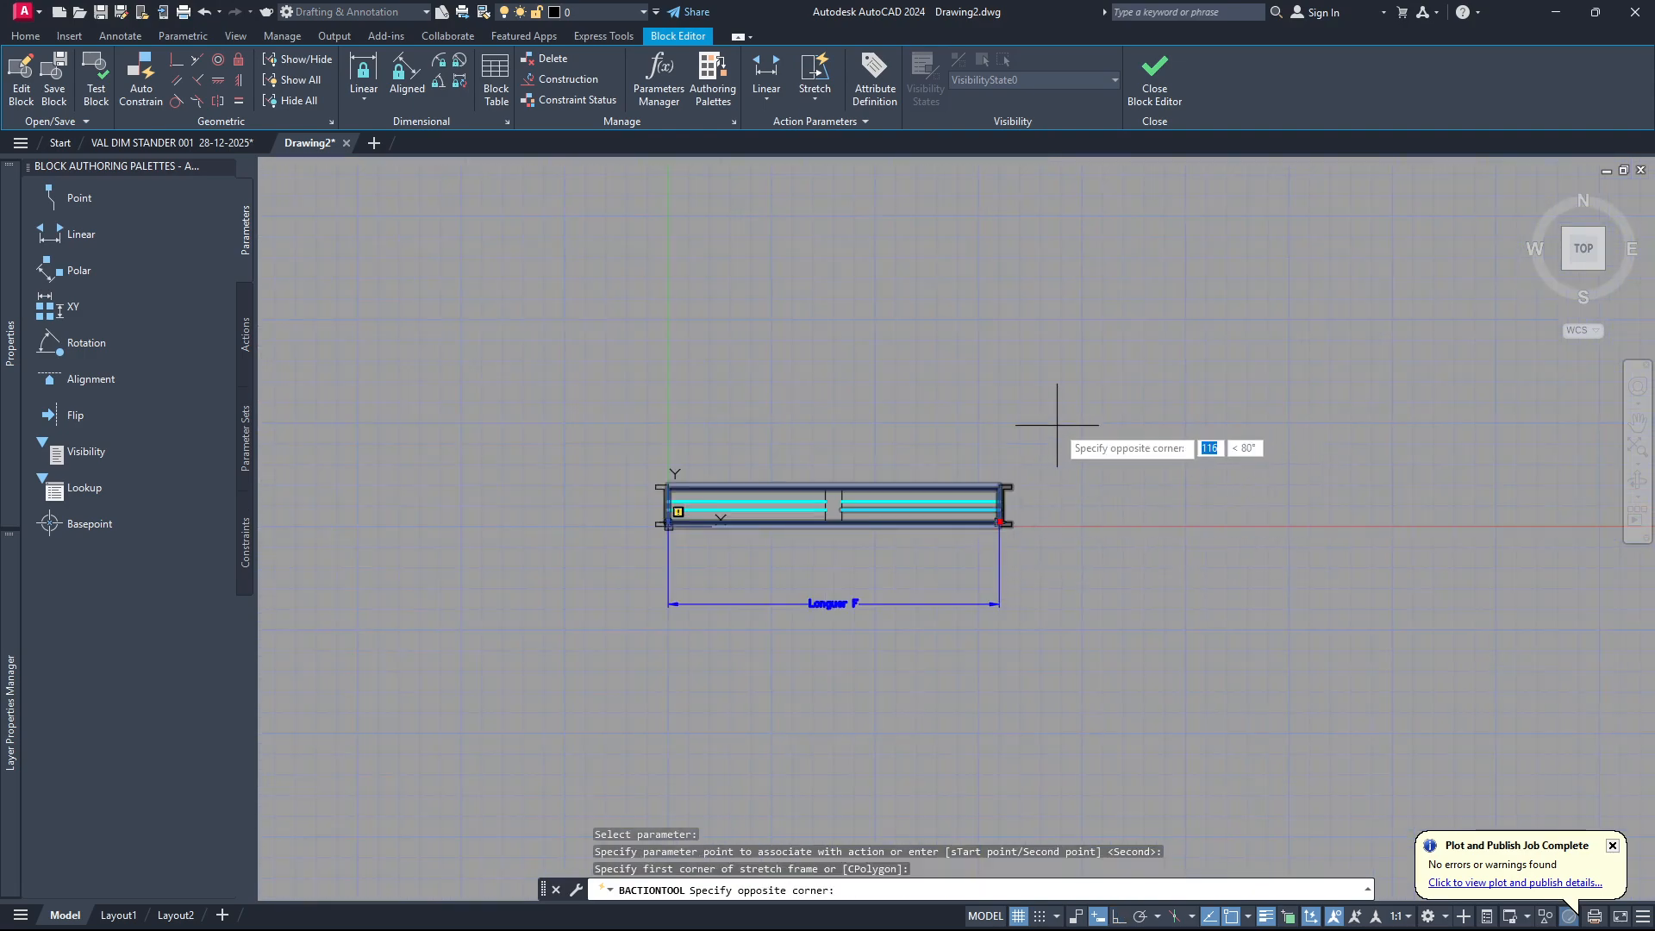
pyautogui.click(938, 575)
pyautogui.click(952, 562)
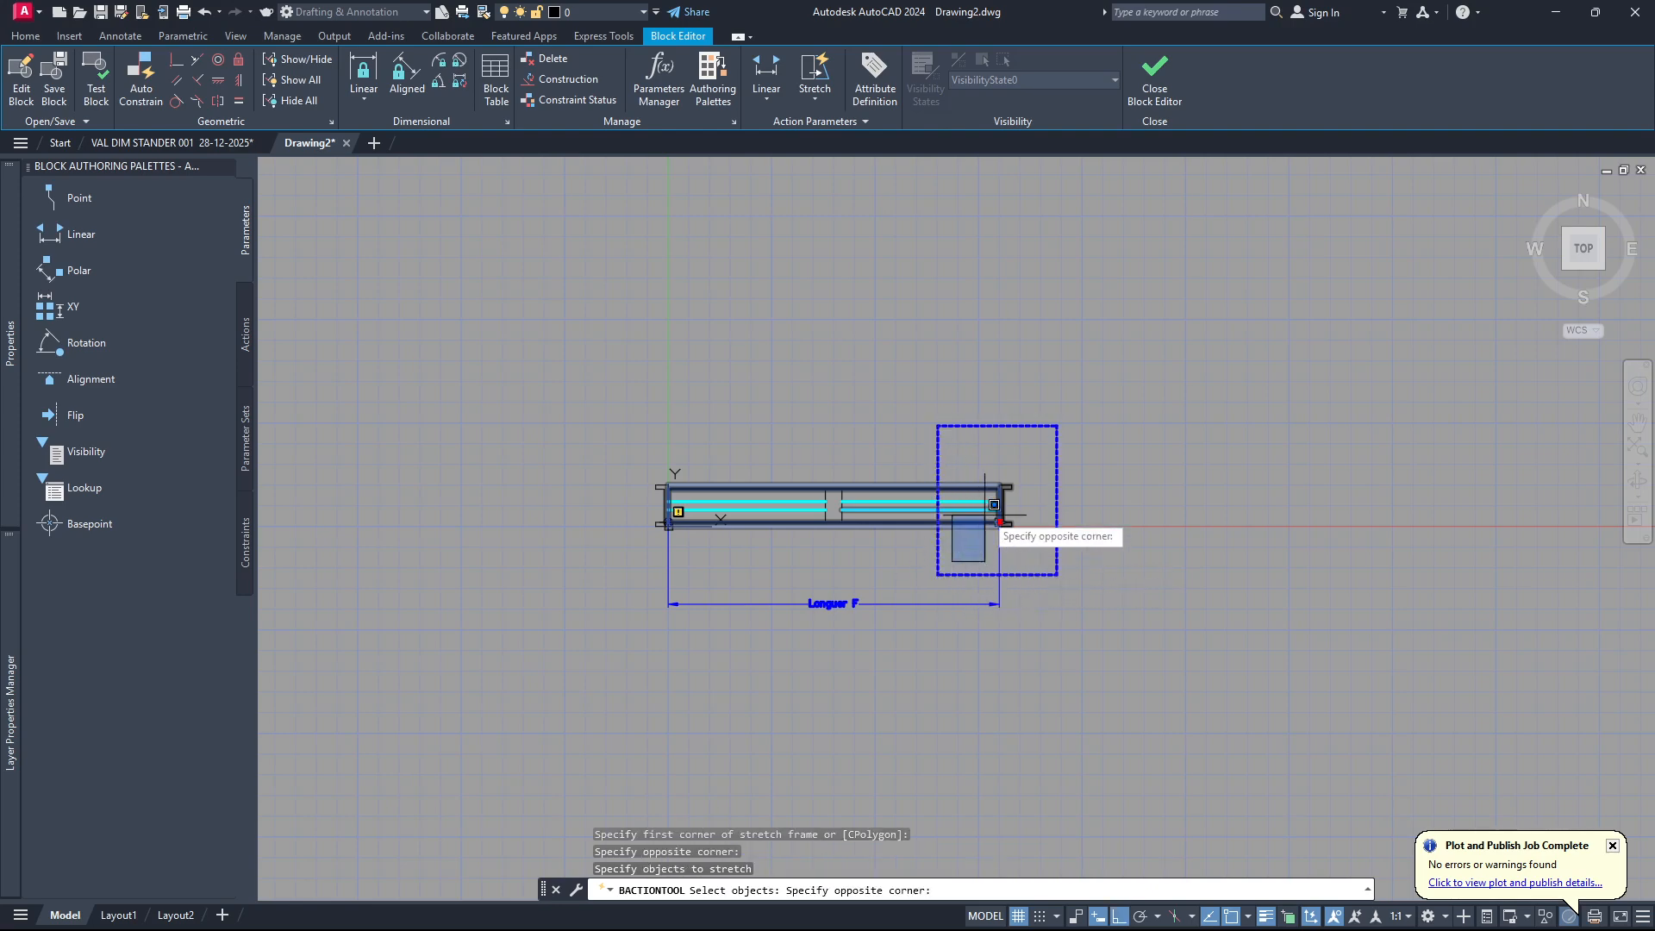
pyautogui.click(978, 539)
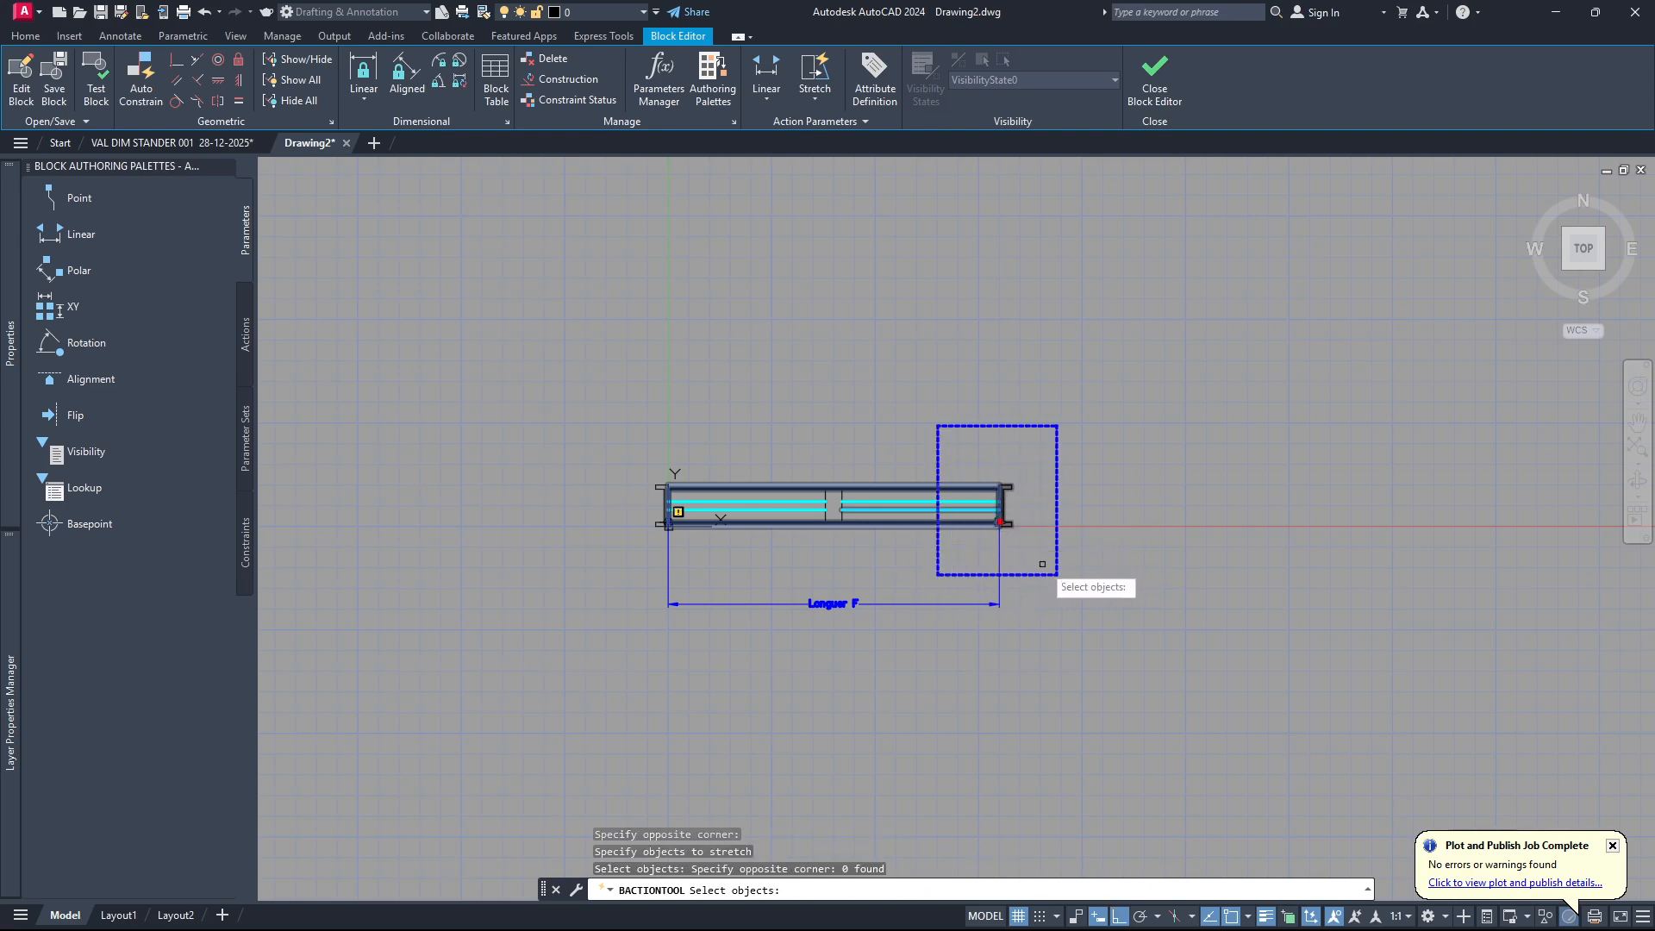
pyautogui.click(1015, 571)
pyautogui.click(957, 453)
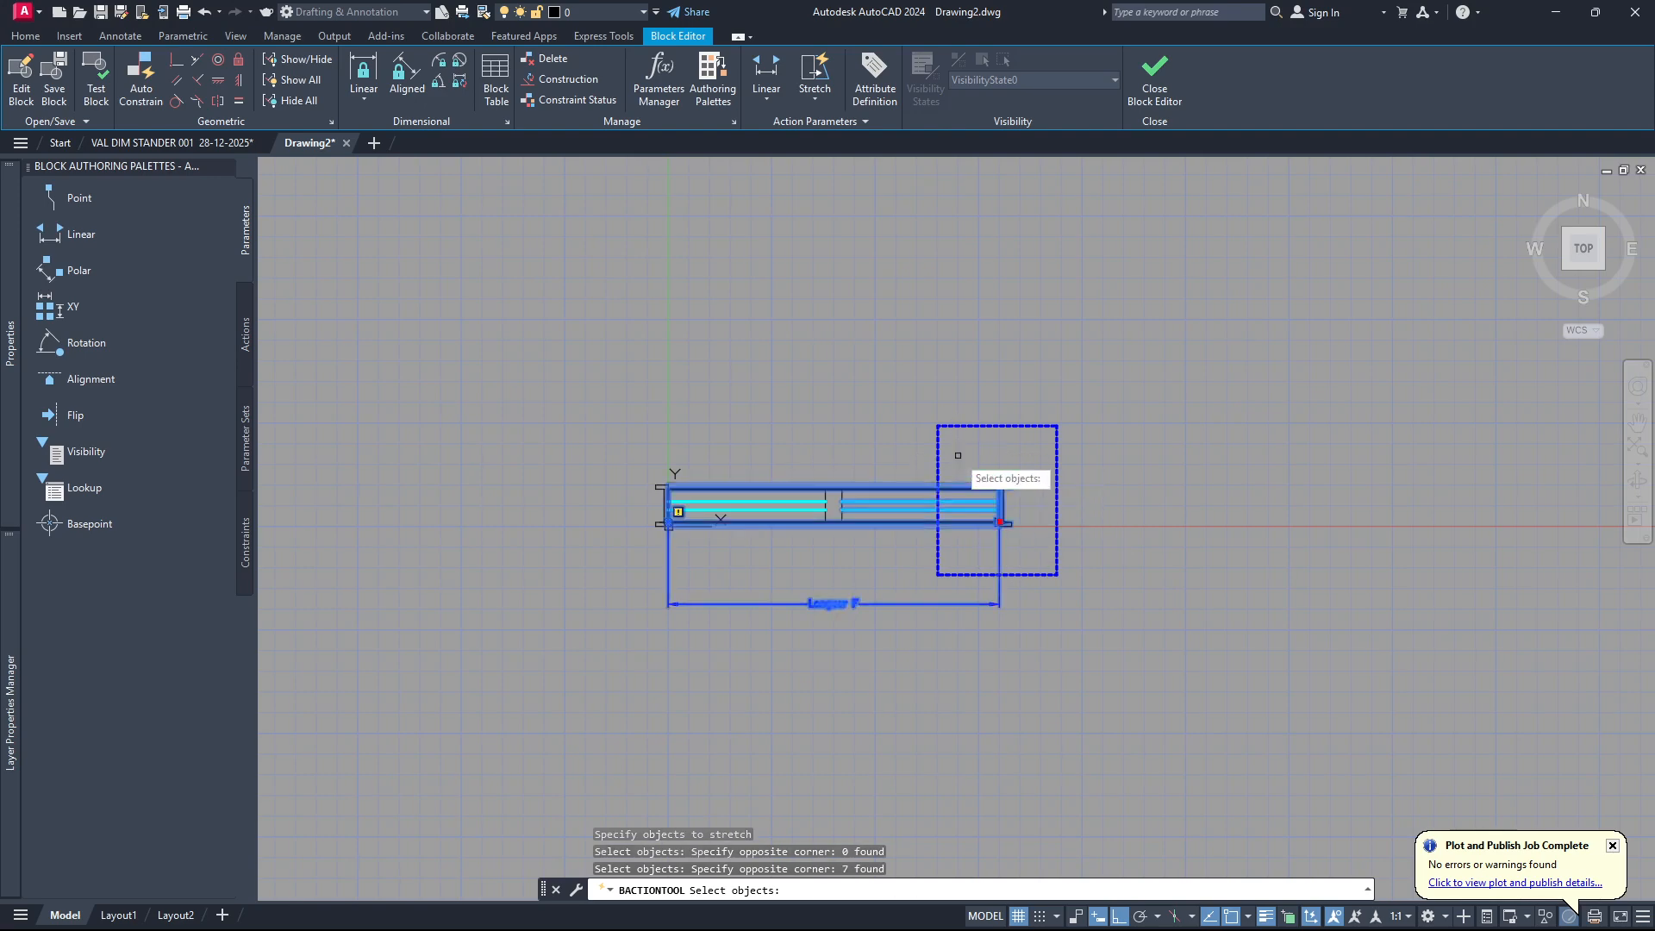
pyautogui.press('Return')
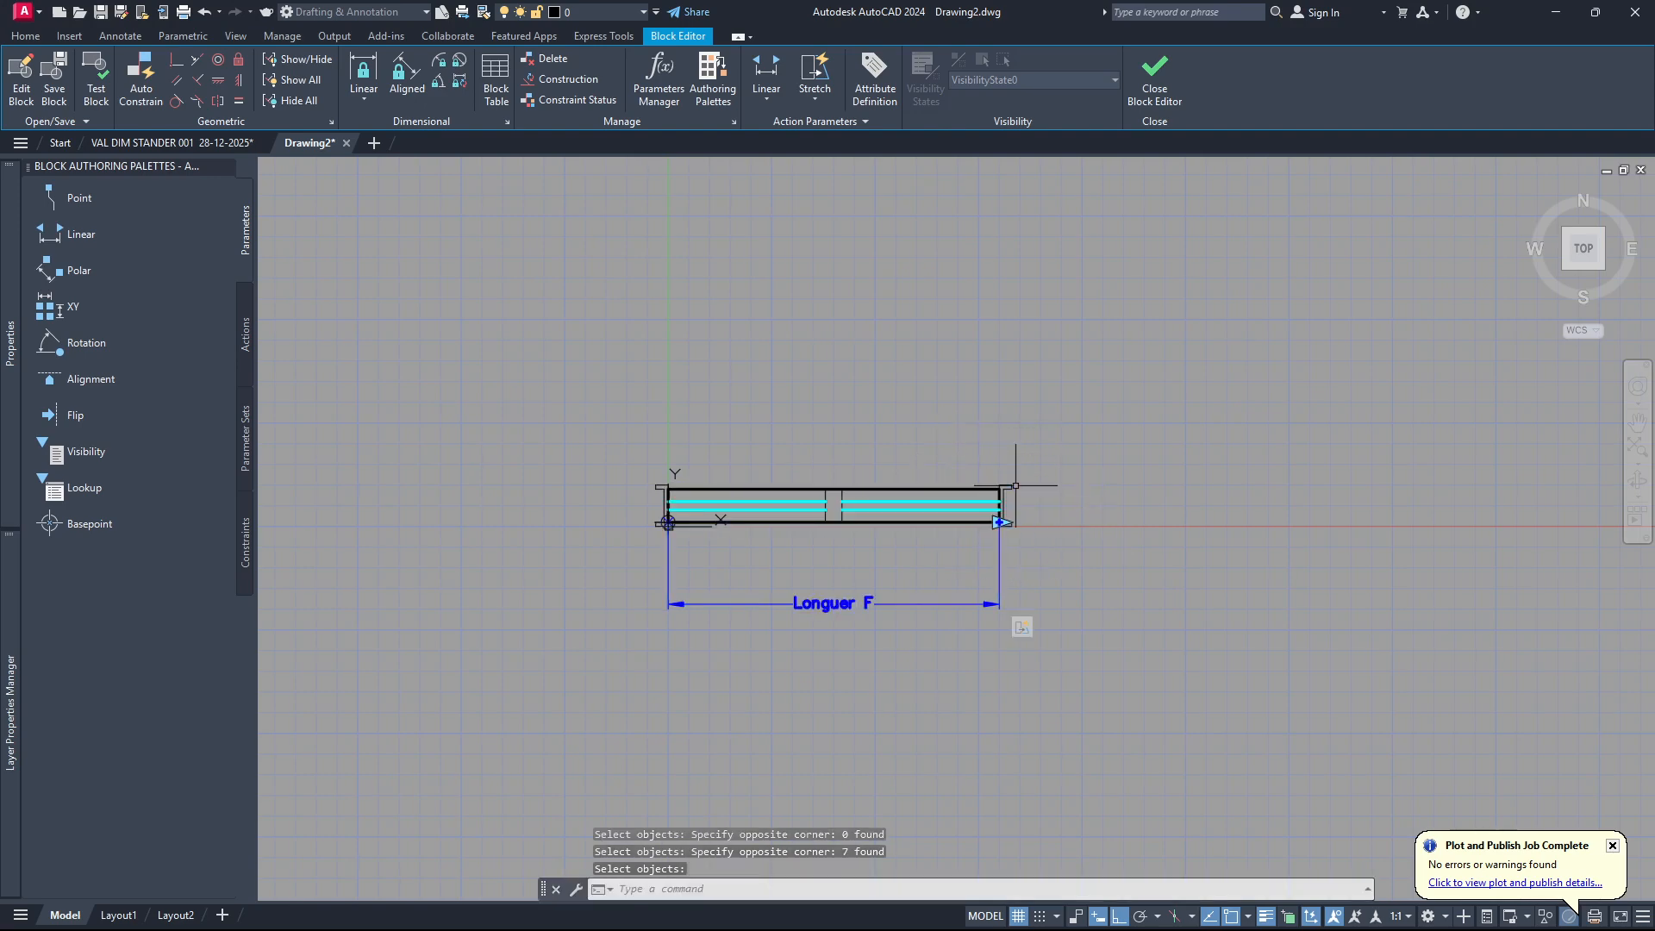
# Examine the right end's stretch action frame and the objects it covers, and clear the selection.
pyautogui.click(1021, 629)
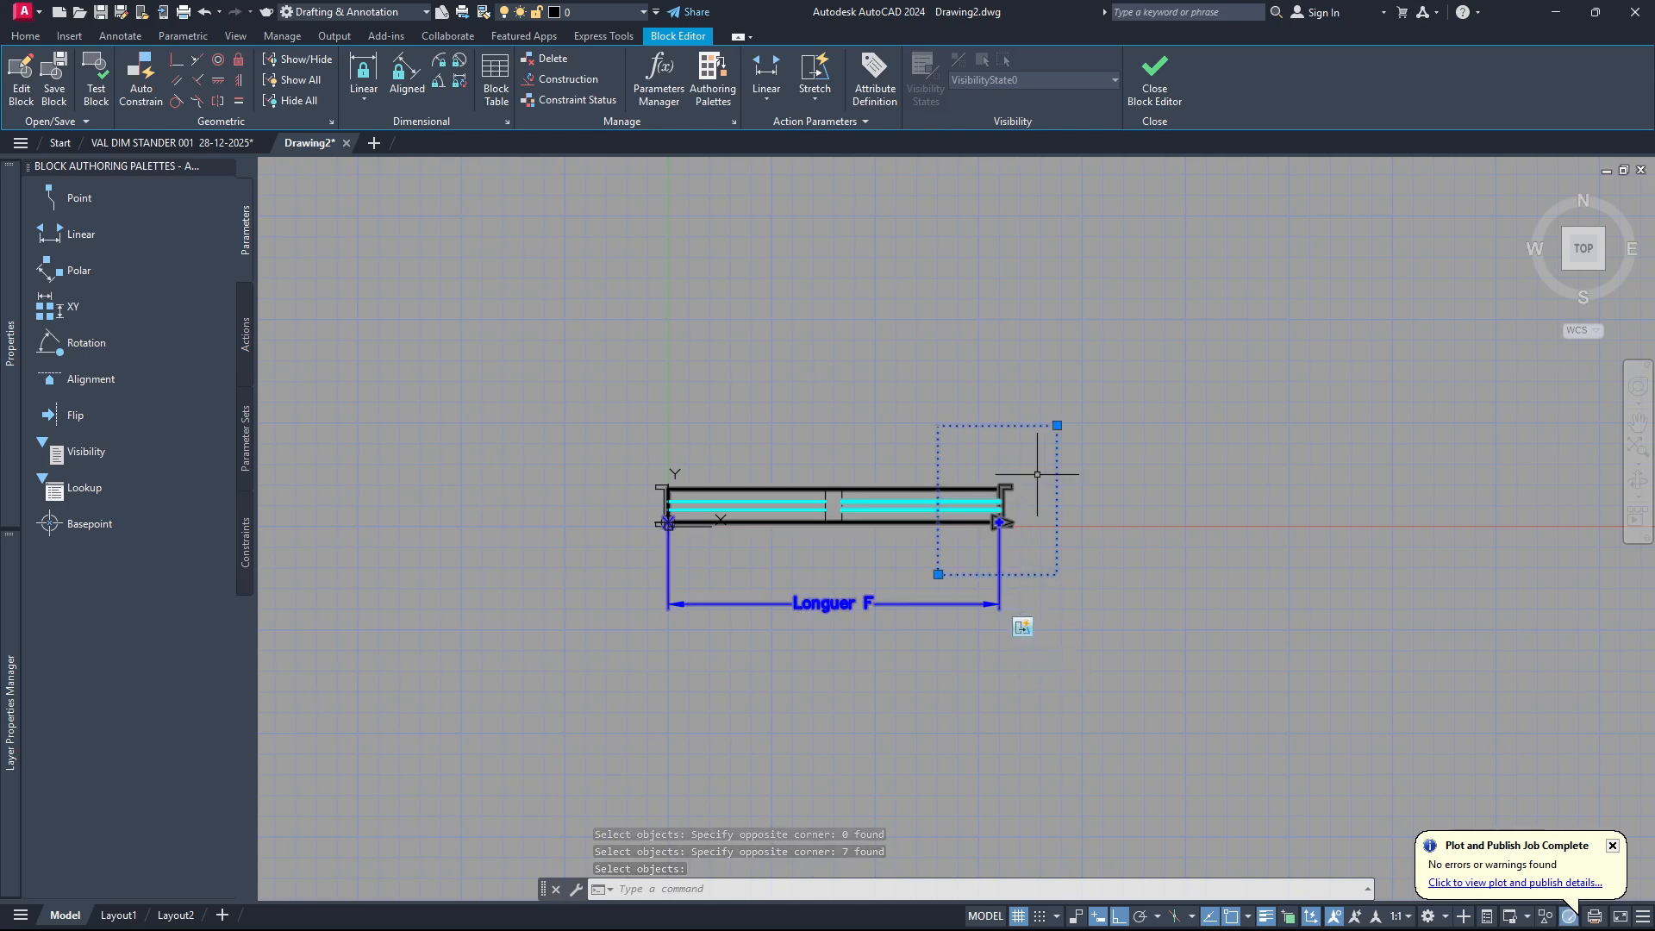
pyautogui.press('Escape')
pyautogui.scroll(4, 851, 499)
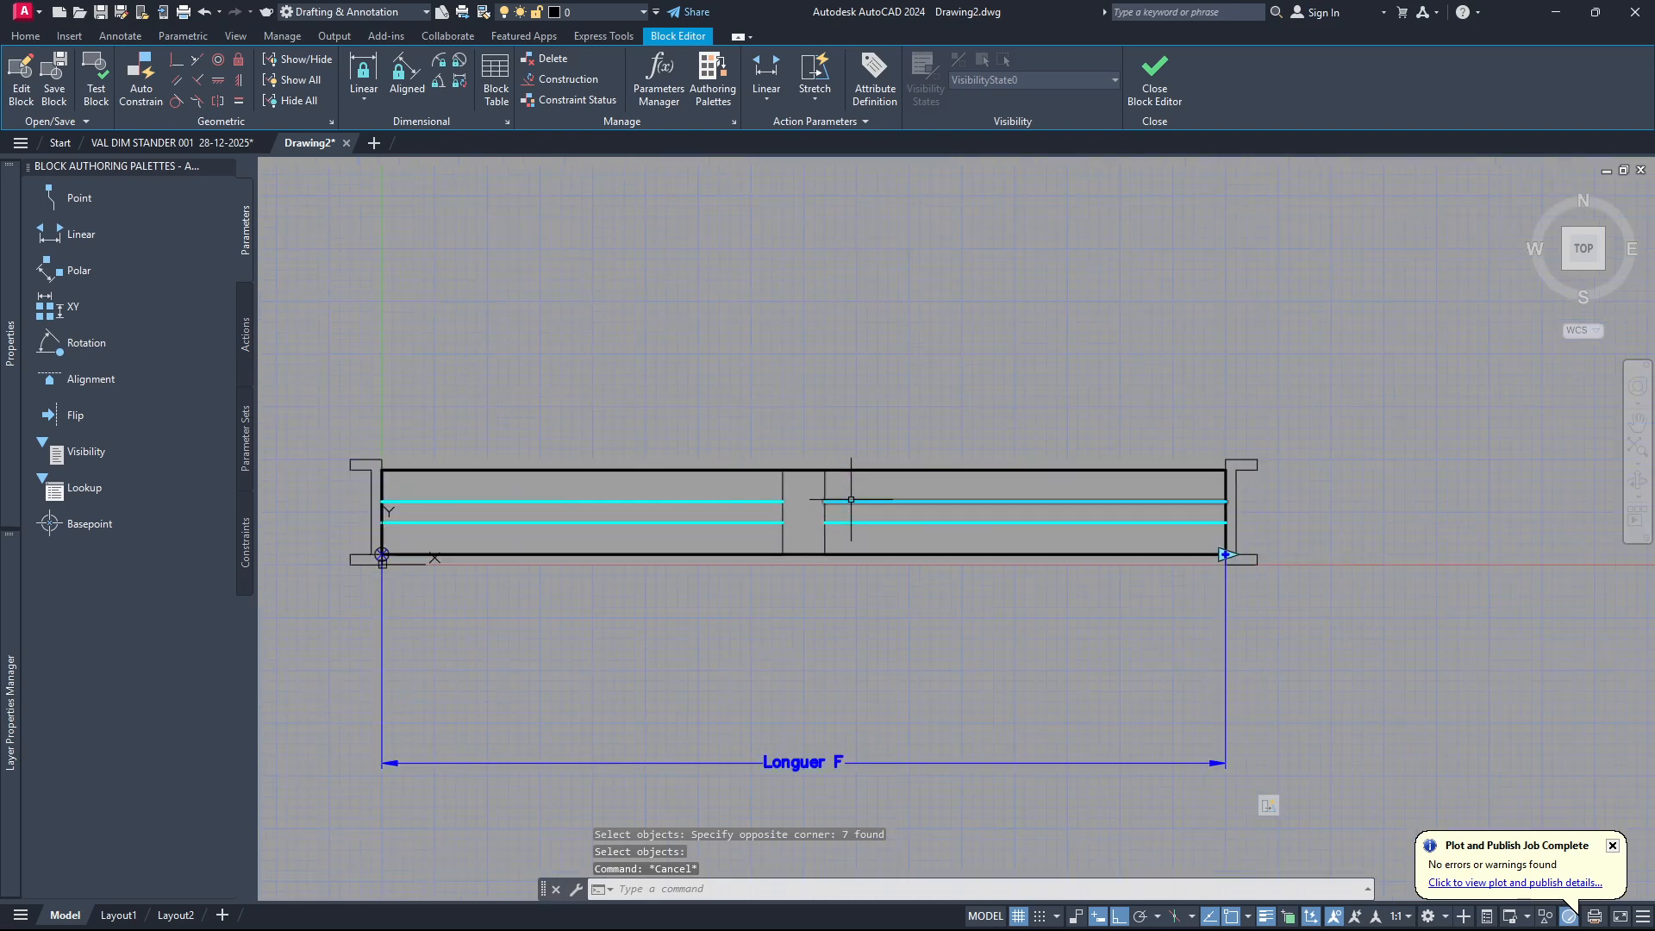
# Test the block by stretching its right end outward with the length grip, undo the stretch and close the test.
pyautogui.scroll(-2, 828, 511)
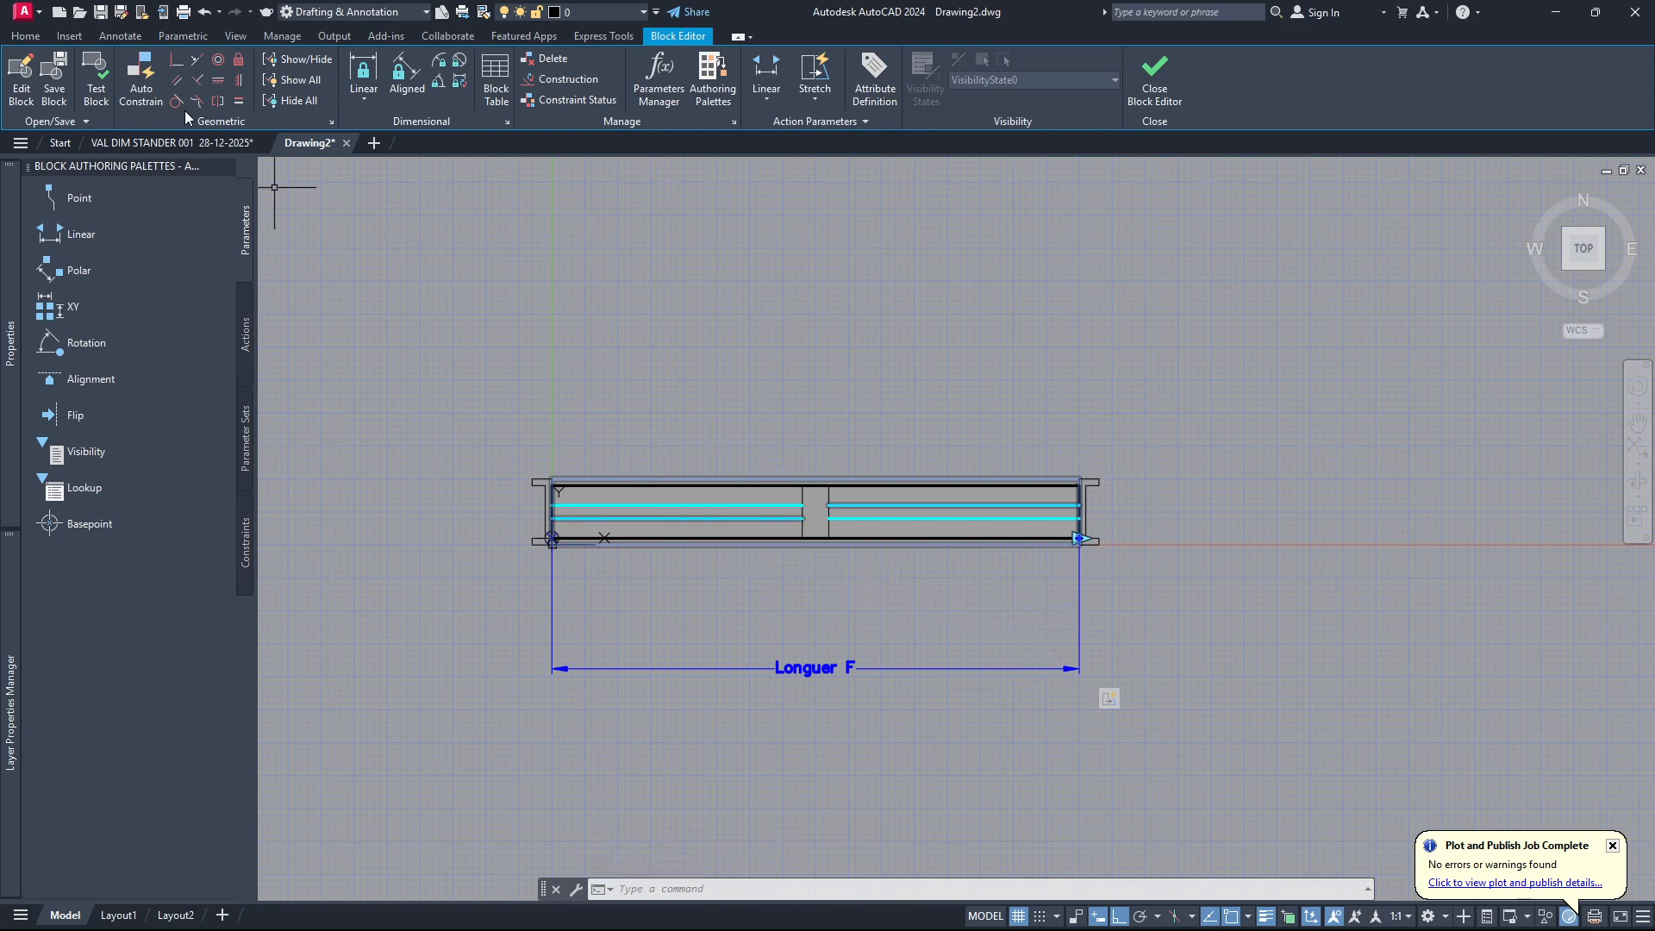
pyautogui.click(96, 79)
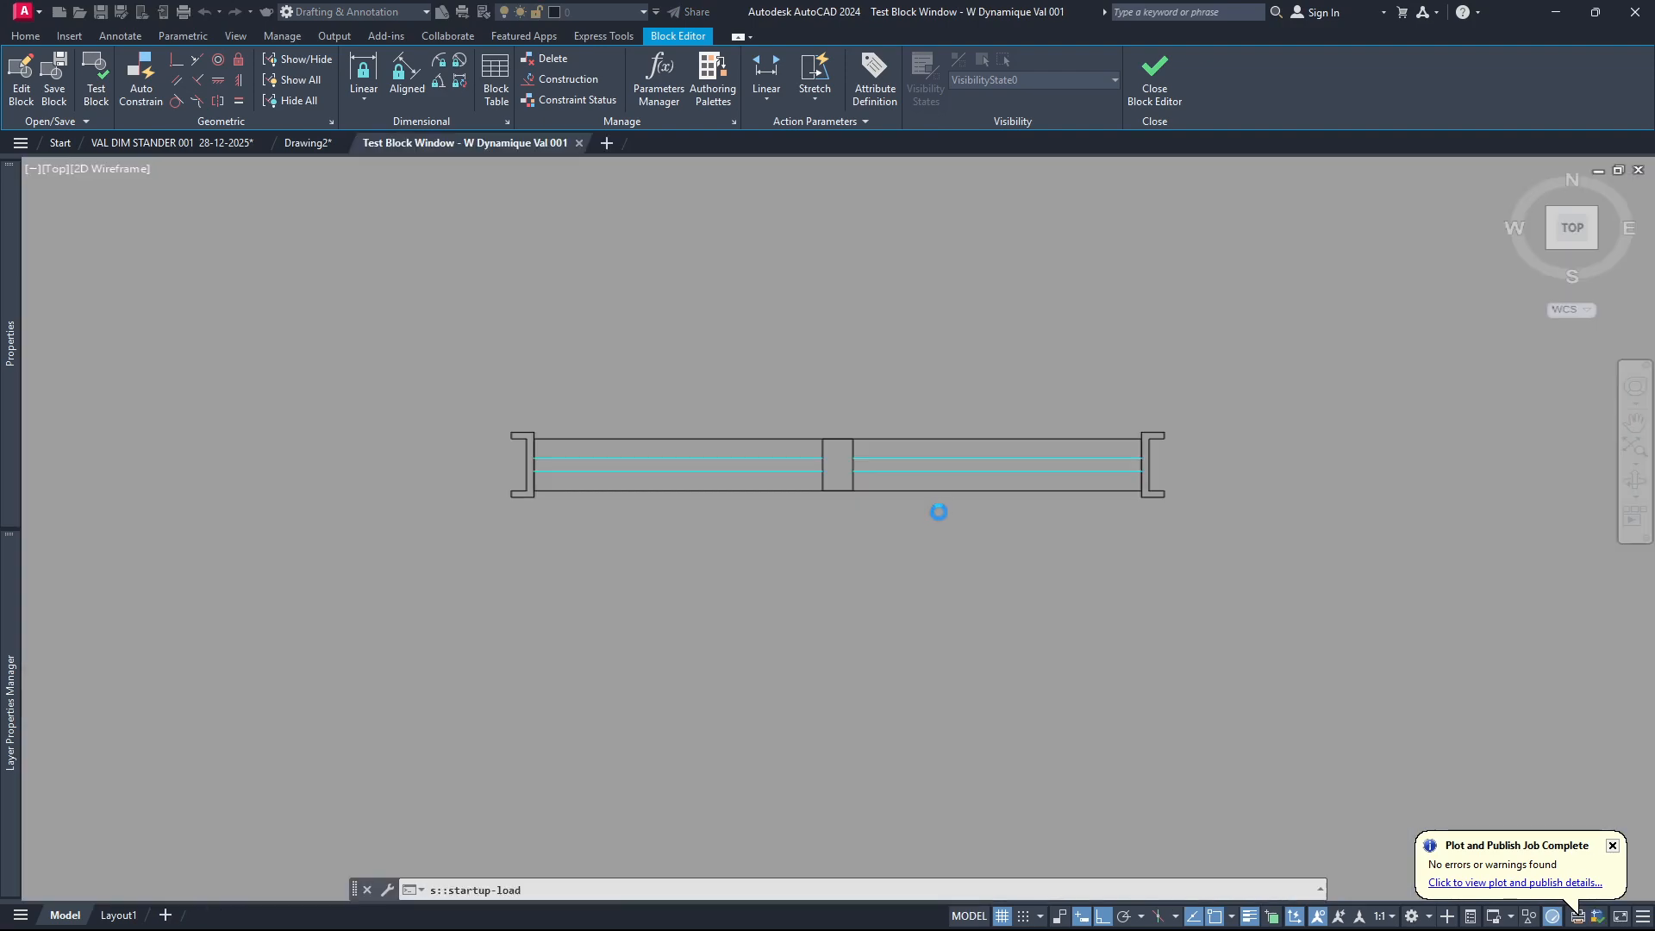
pyautogui.click(1055, 490)
pyautogui.click(1098, 491)
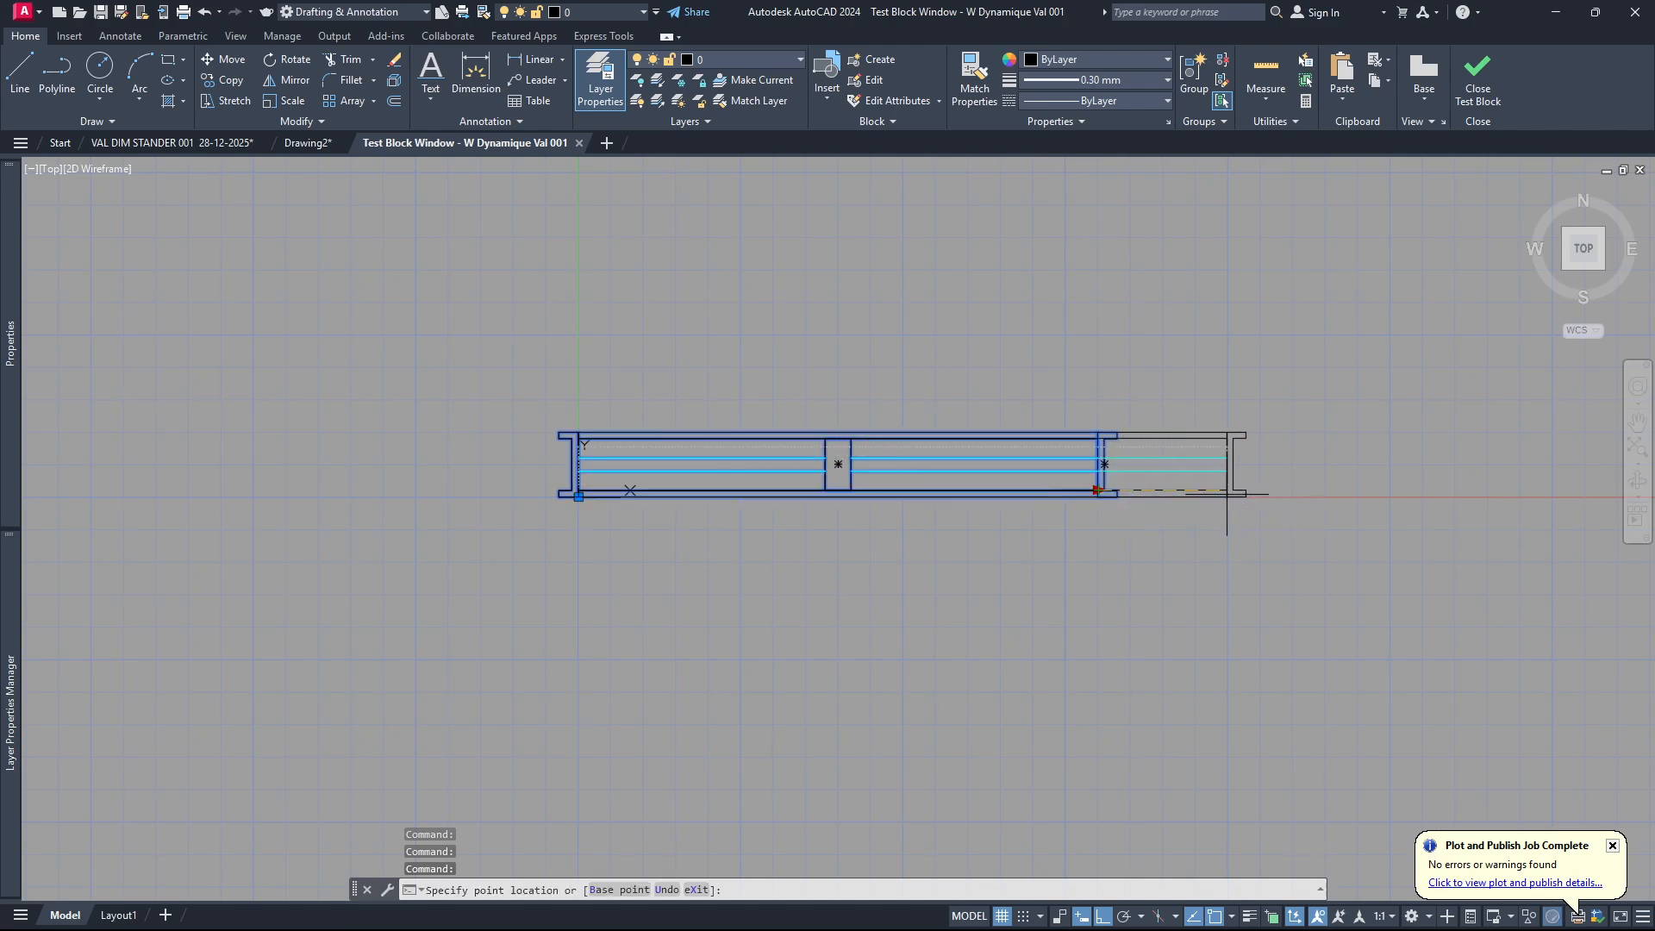
pyautogui.click(1281, 535)
pyautogui.hotkey('ctrl', 'z')
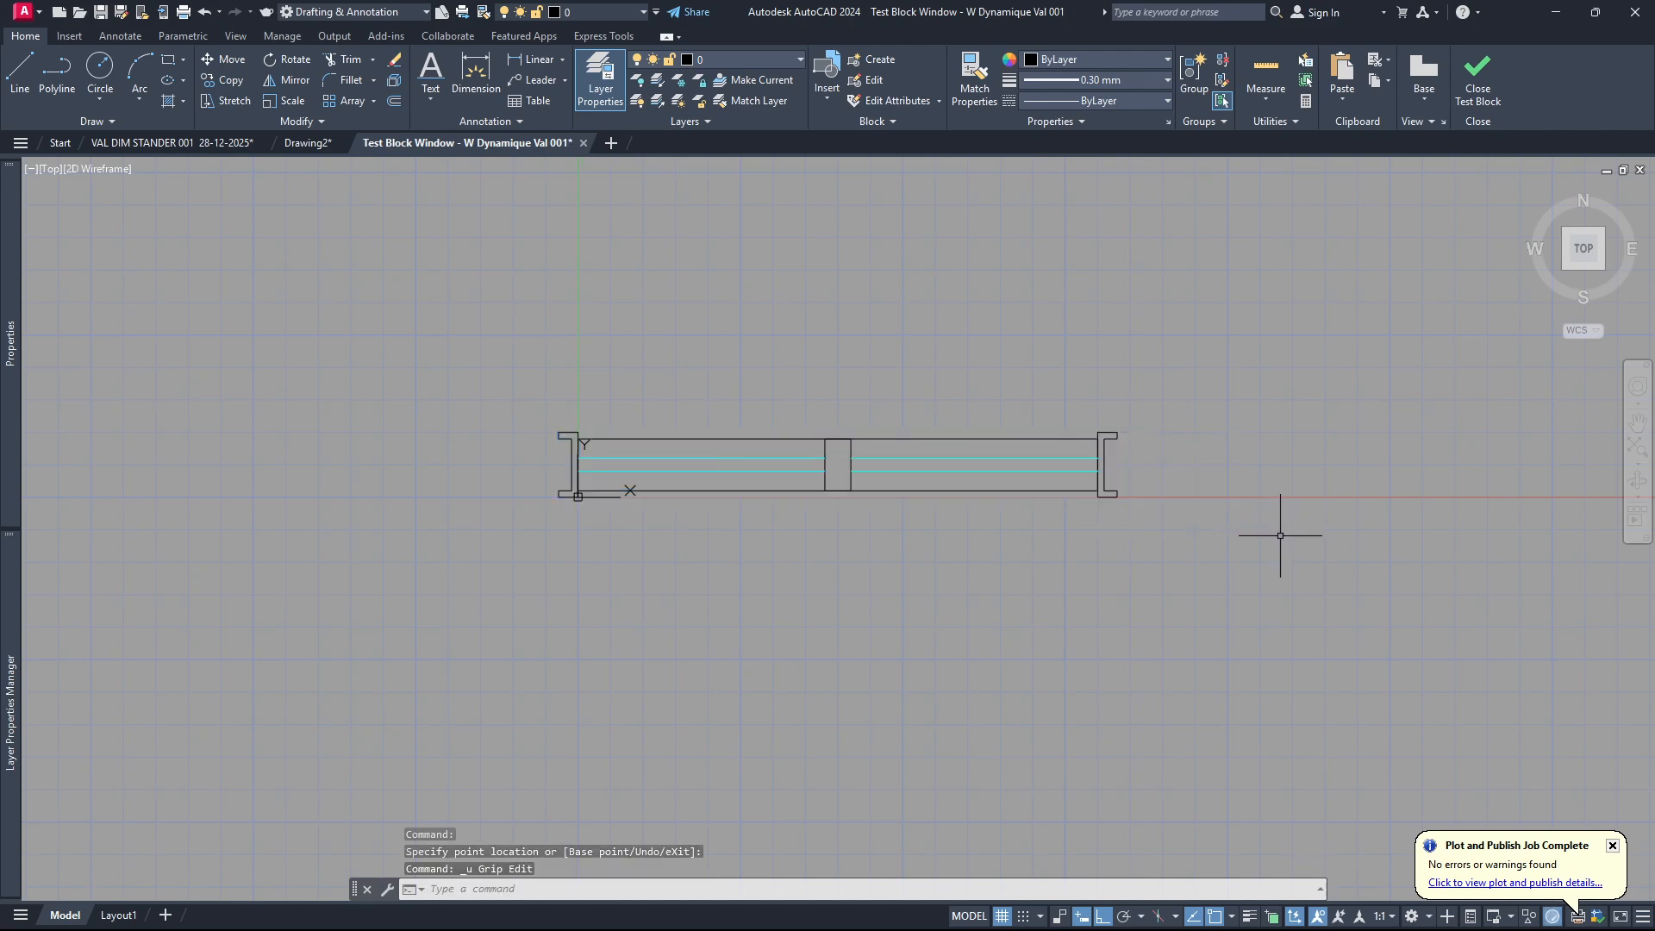
pyautogui.click(1476, 91)
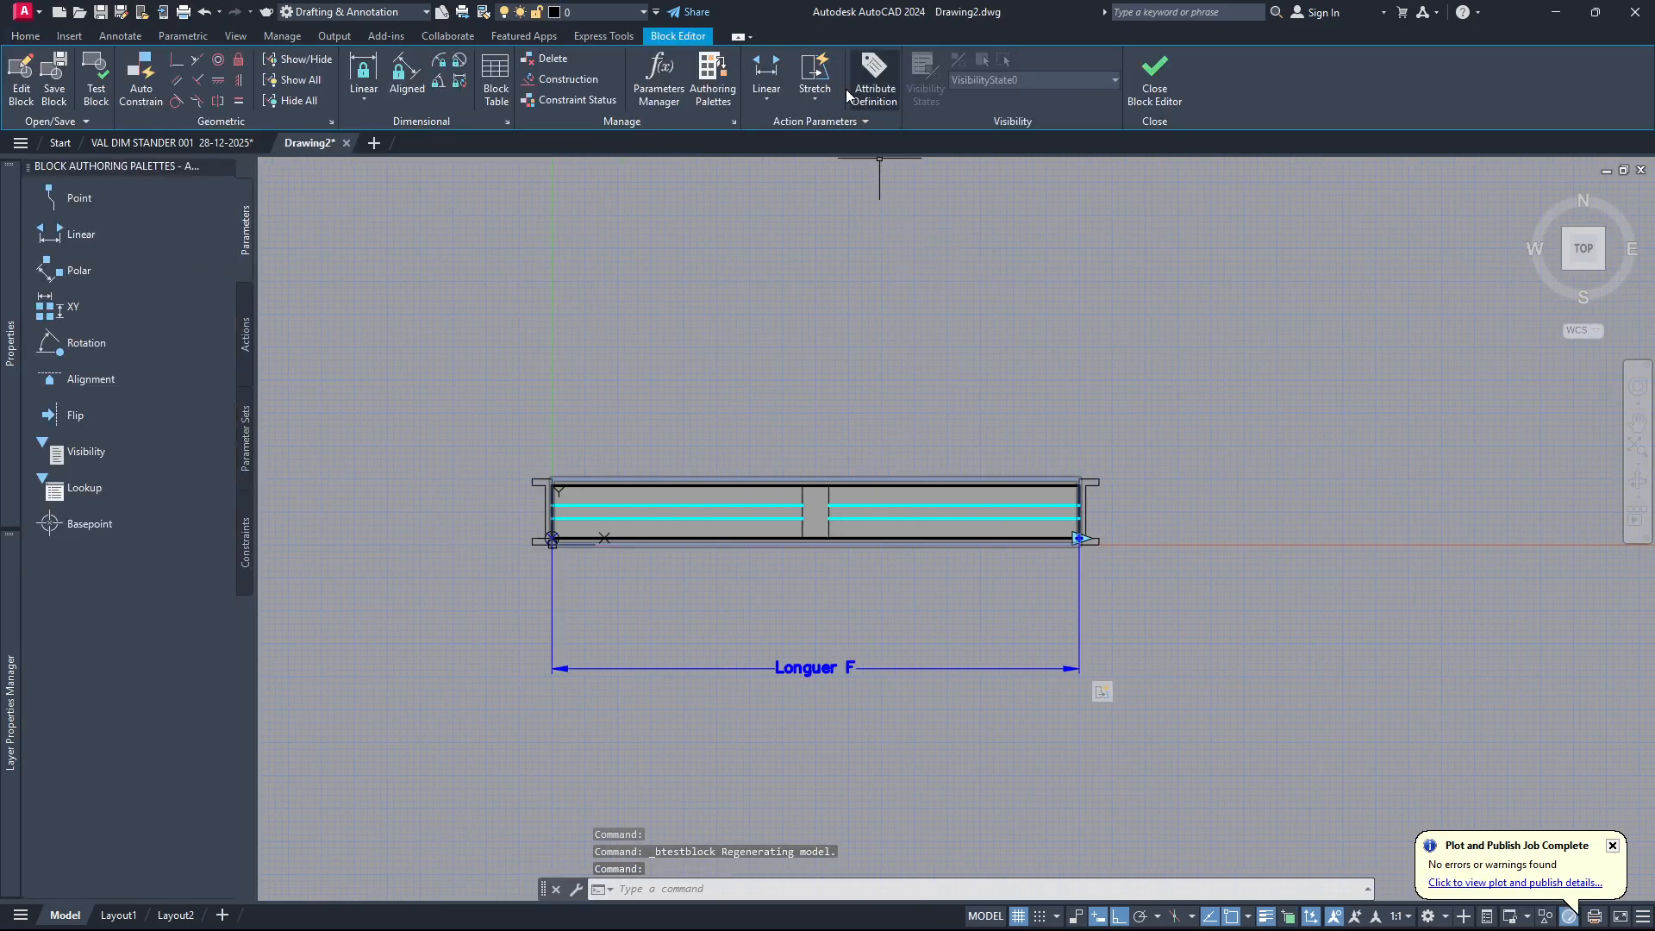
# Attach a second stretch action to the Longuer F parameter, again associated with its right end point.
pyautogui.click(814, 73)
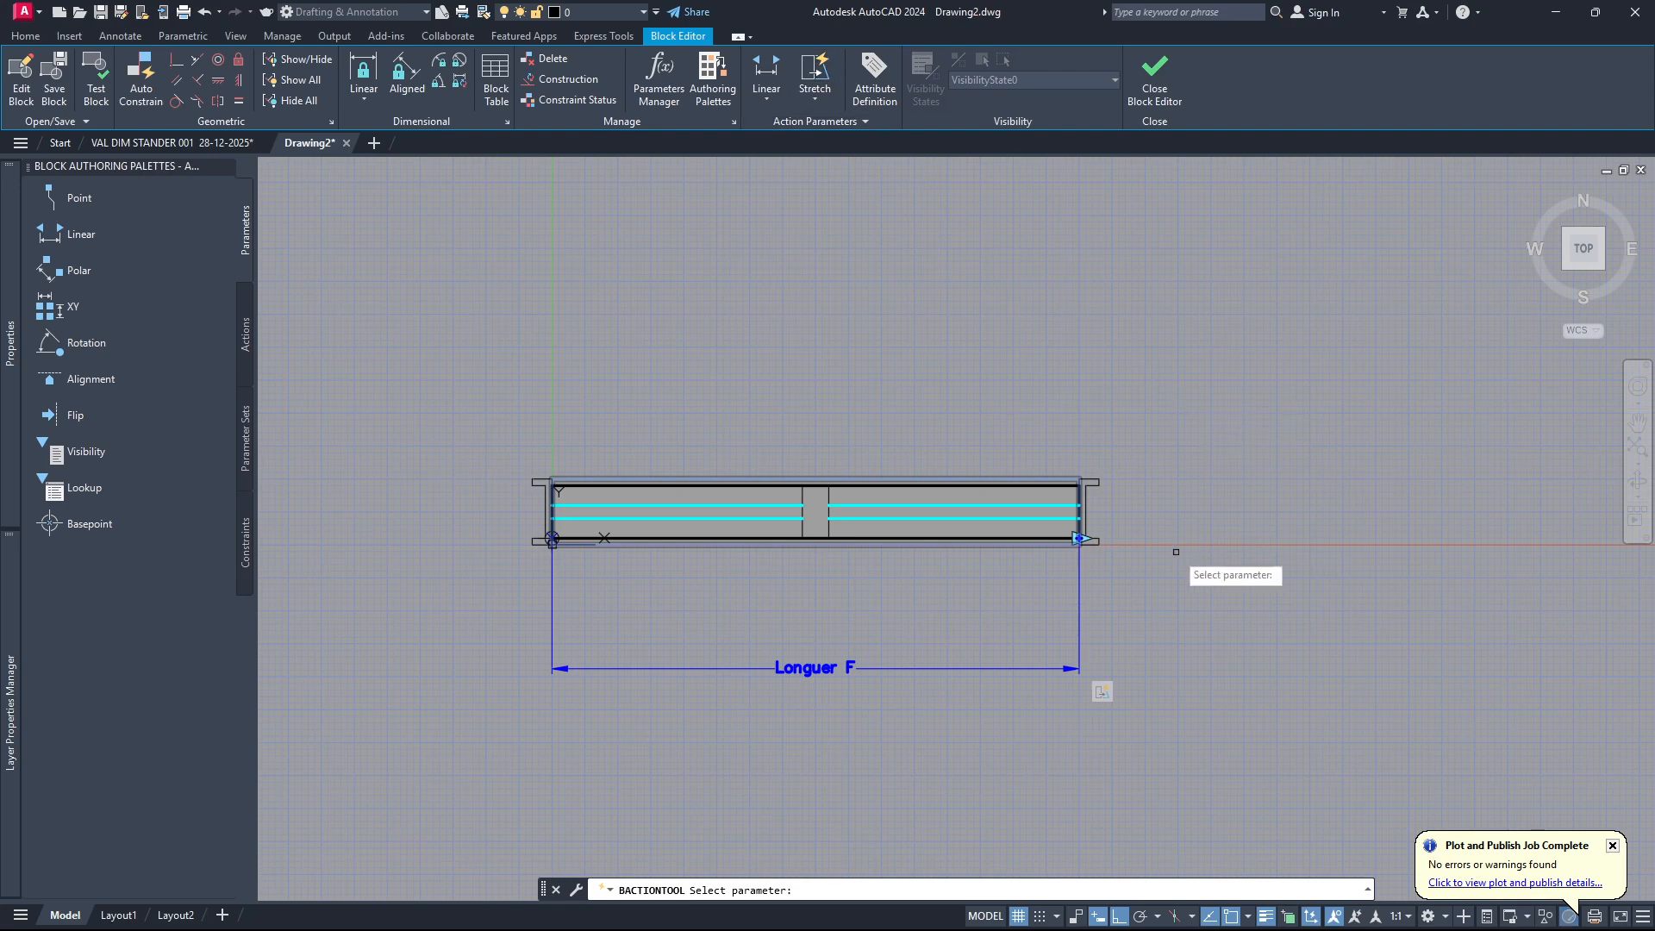
pyautogui.click(1026, 668)
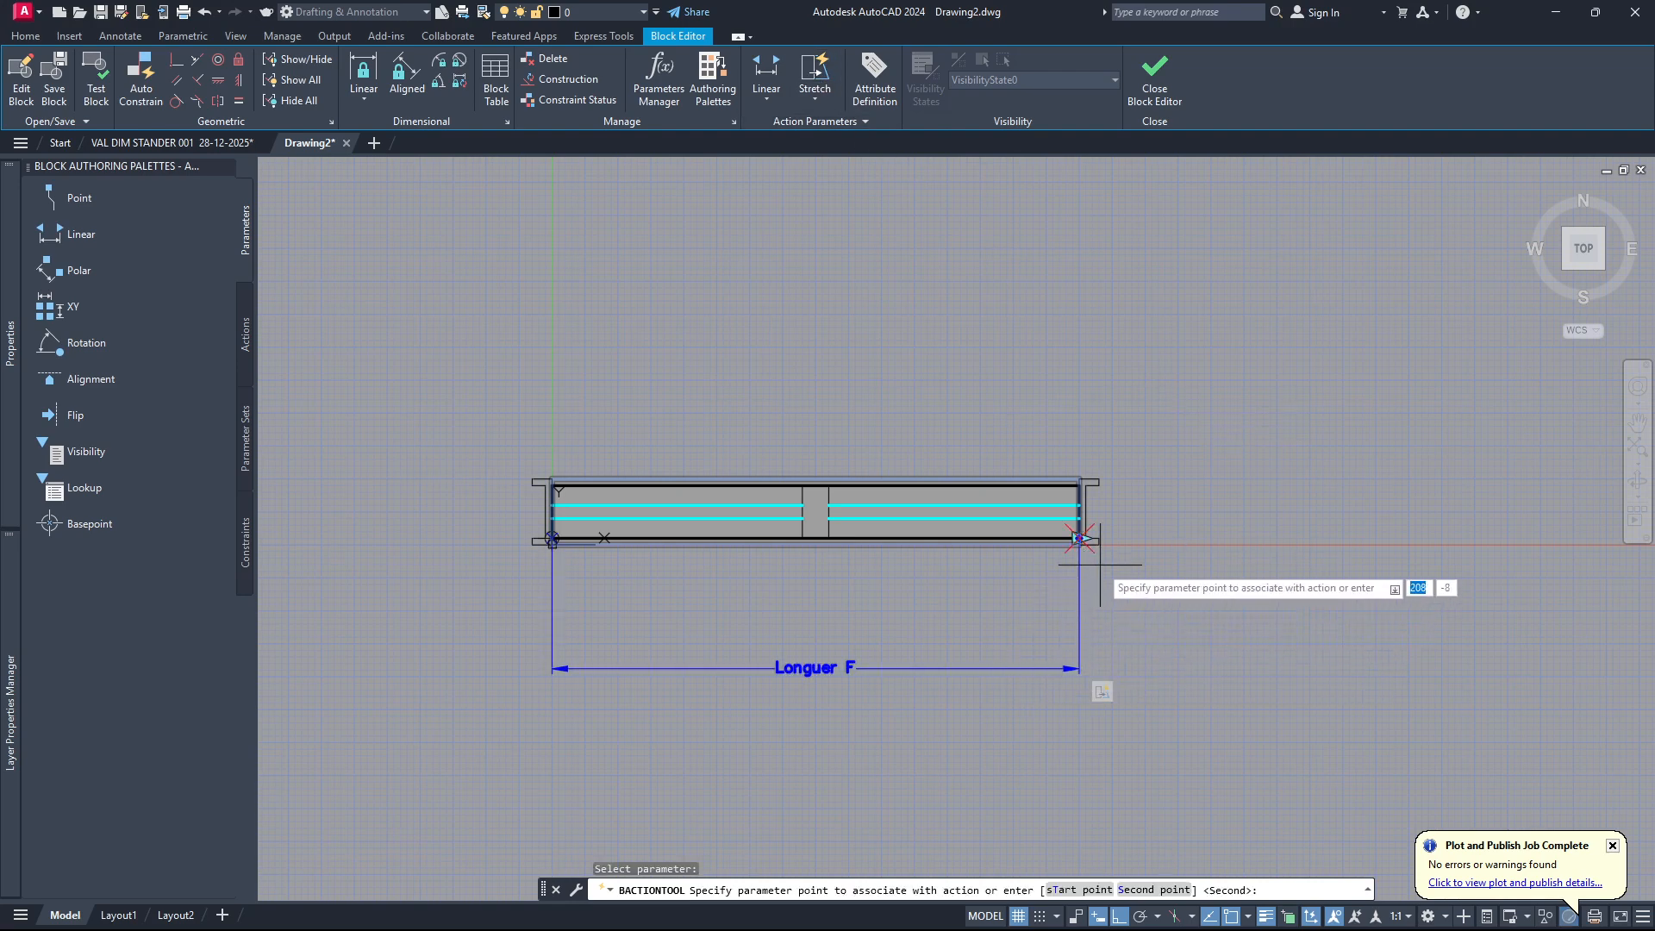
pyautogui.scroll(3, 1101, 566)
pyautogui.click(1047, 499)
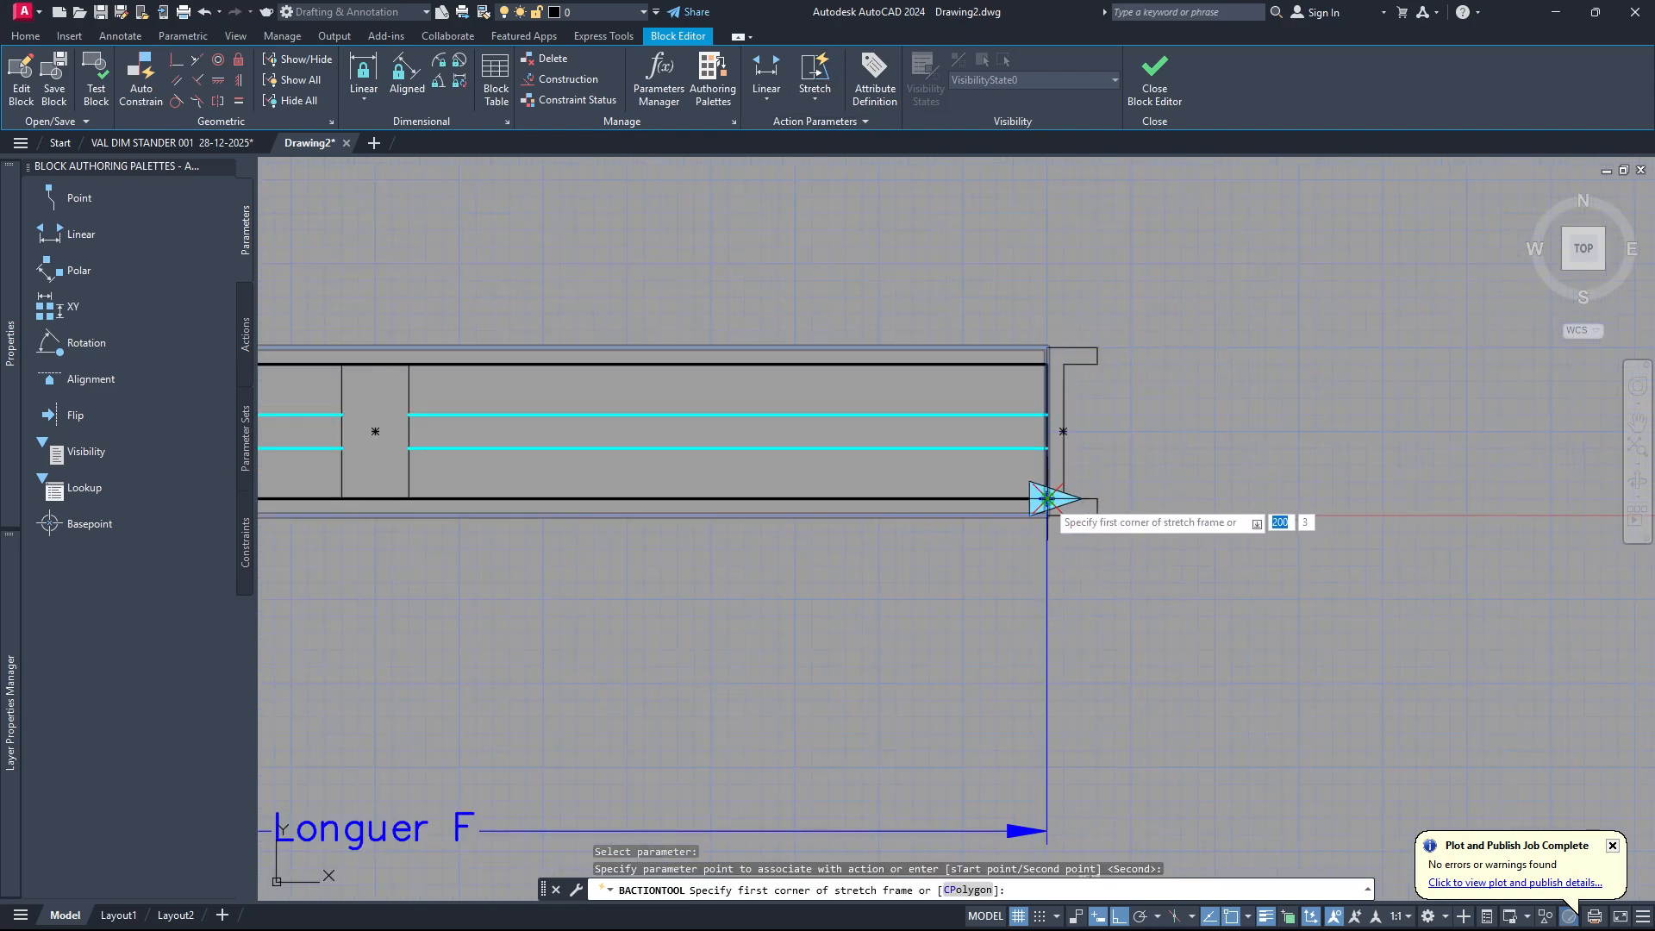
# Frame the middle post for the second stretch action and select the post and the four glass lines meeting it.
pyautogui.scroll(-2, 1140, 495)
pyautogui.scroll(-3, 1134, 494)
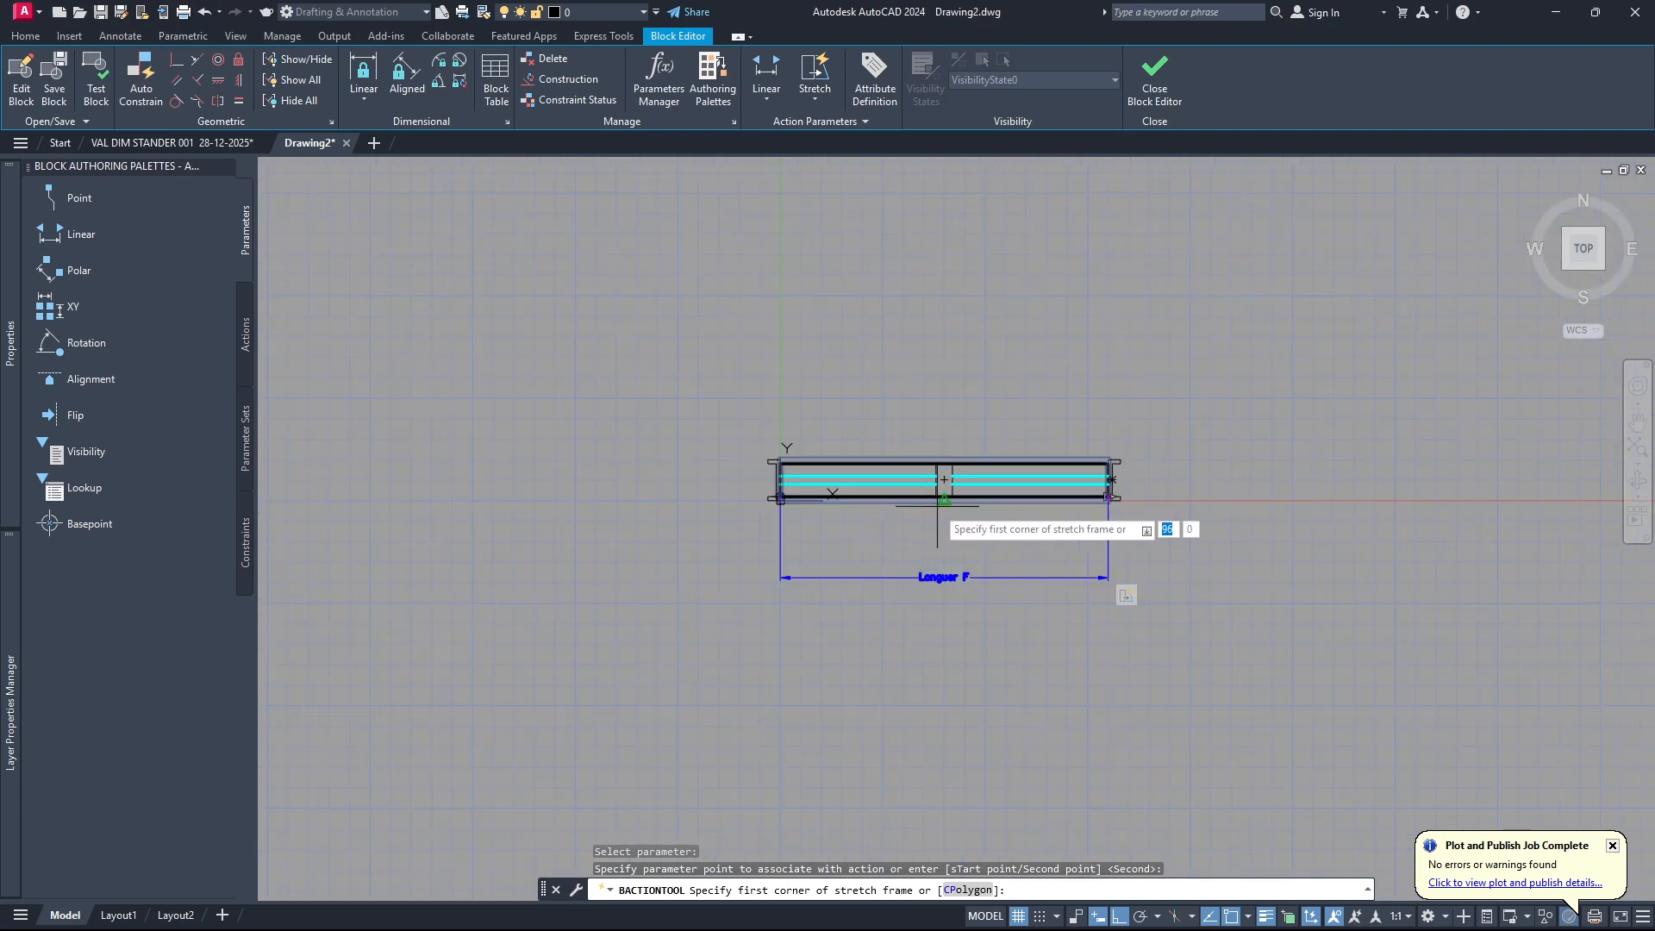
pyautogui.scroll(3, 948, 513)
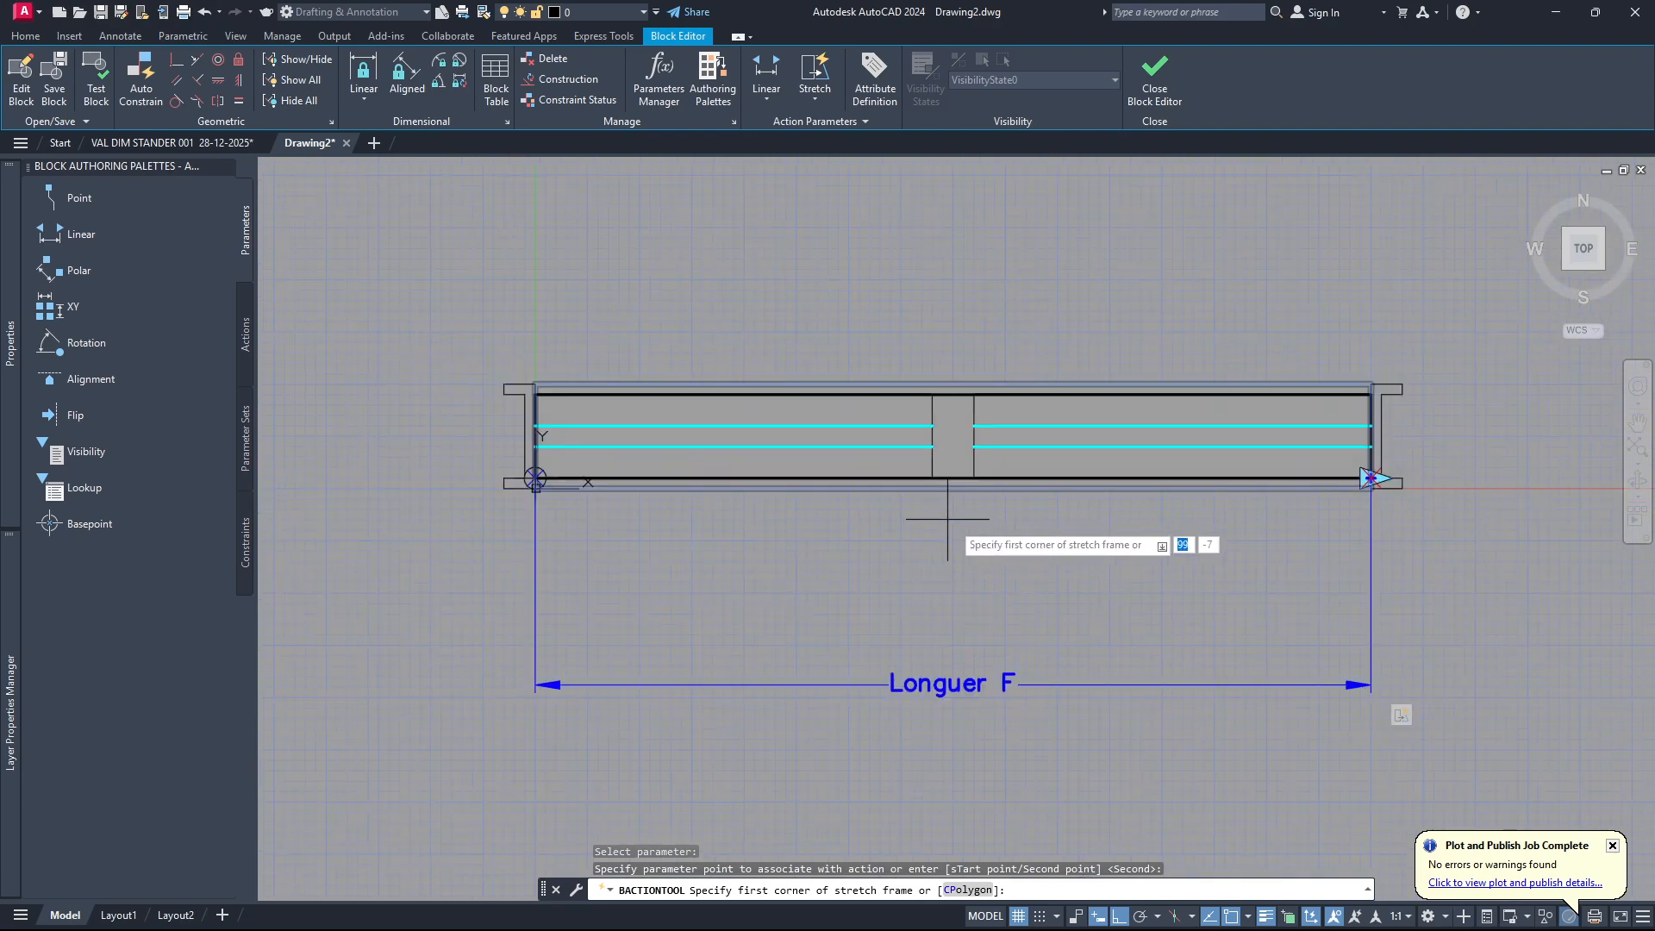
pyautogui.click(1047, 561)
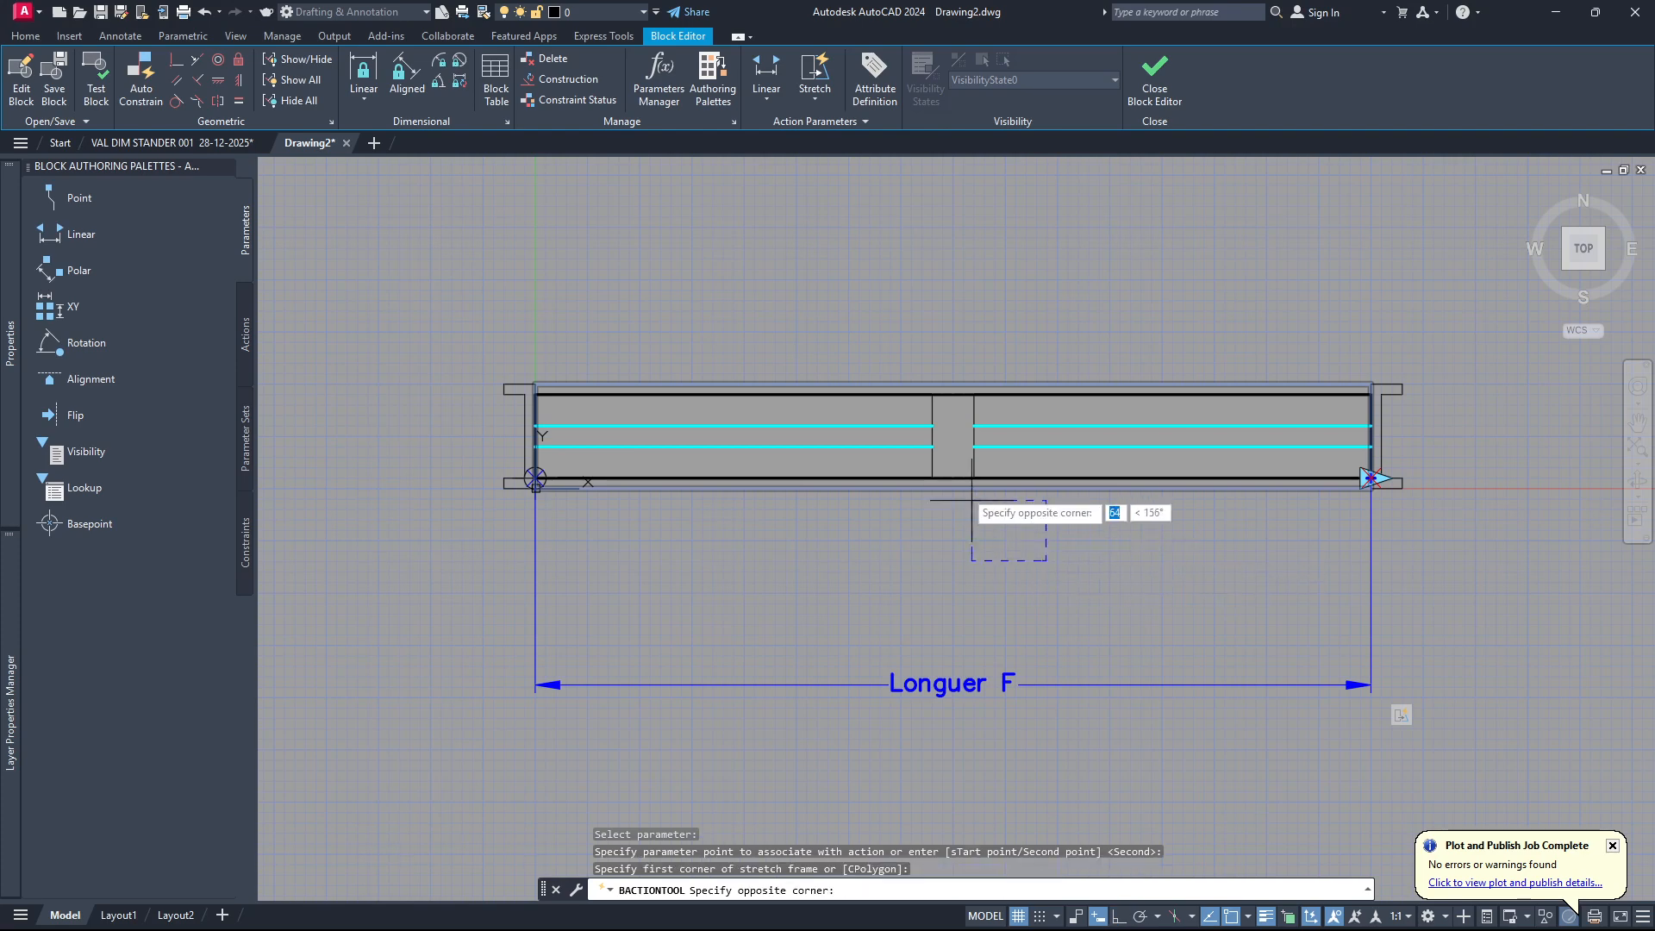
pyautogui.click(851, 326)
pyautogui.scroll(4, 961, 432)
pyautogui.click(1066, 376)
pyautogui.click(828, 543)
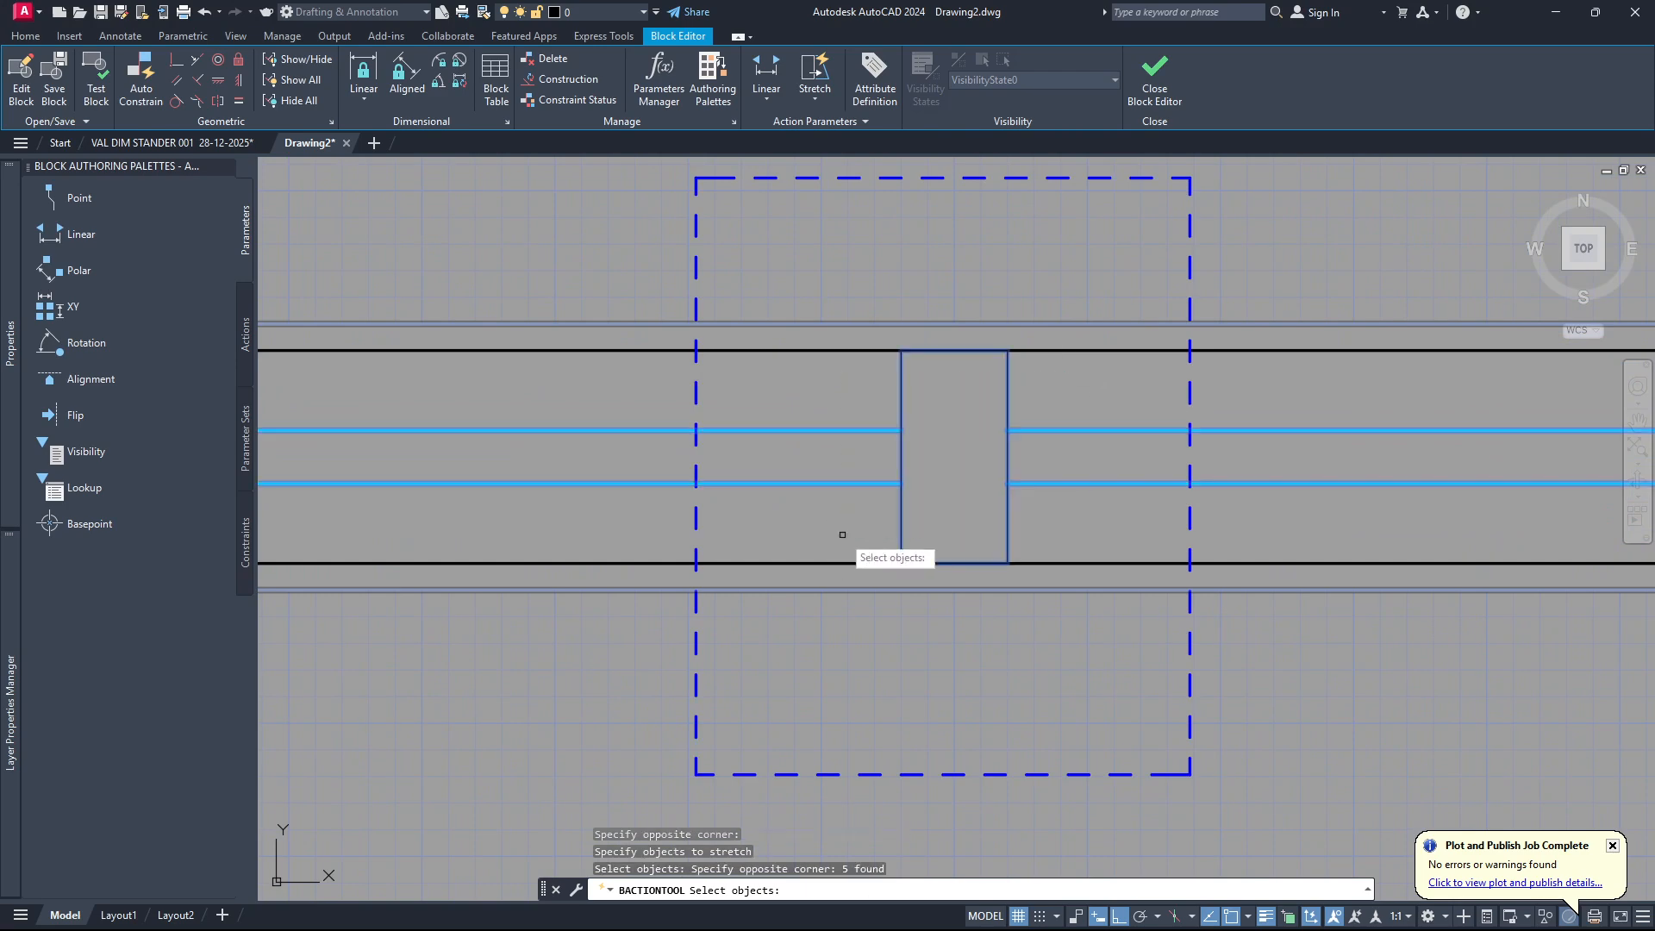
pyautogui.scroll(-4, 919, 502)
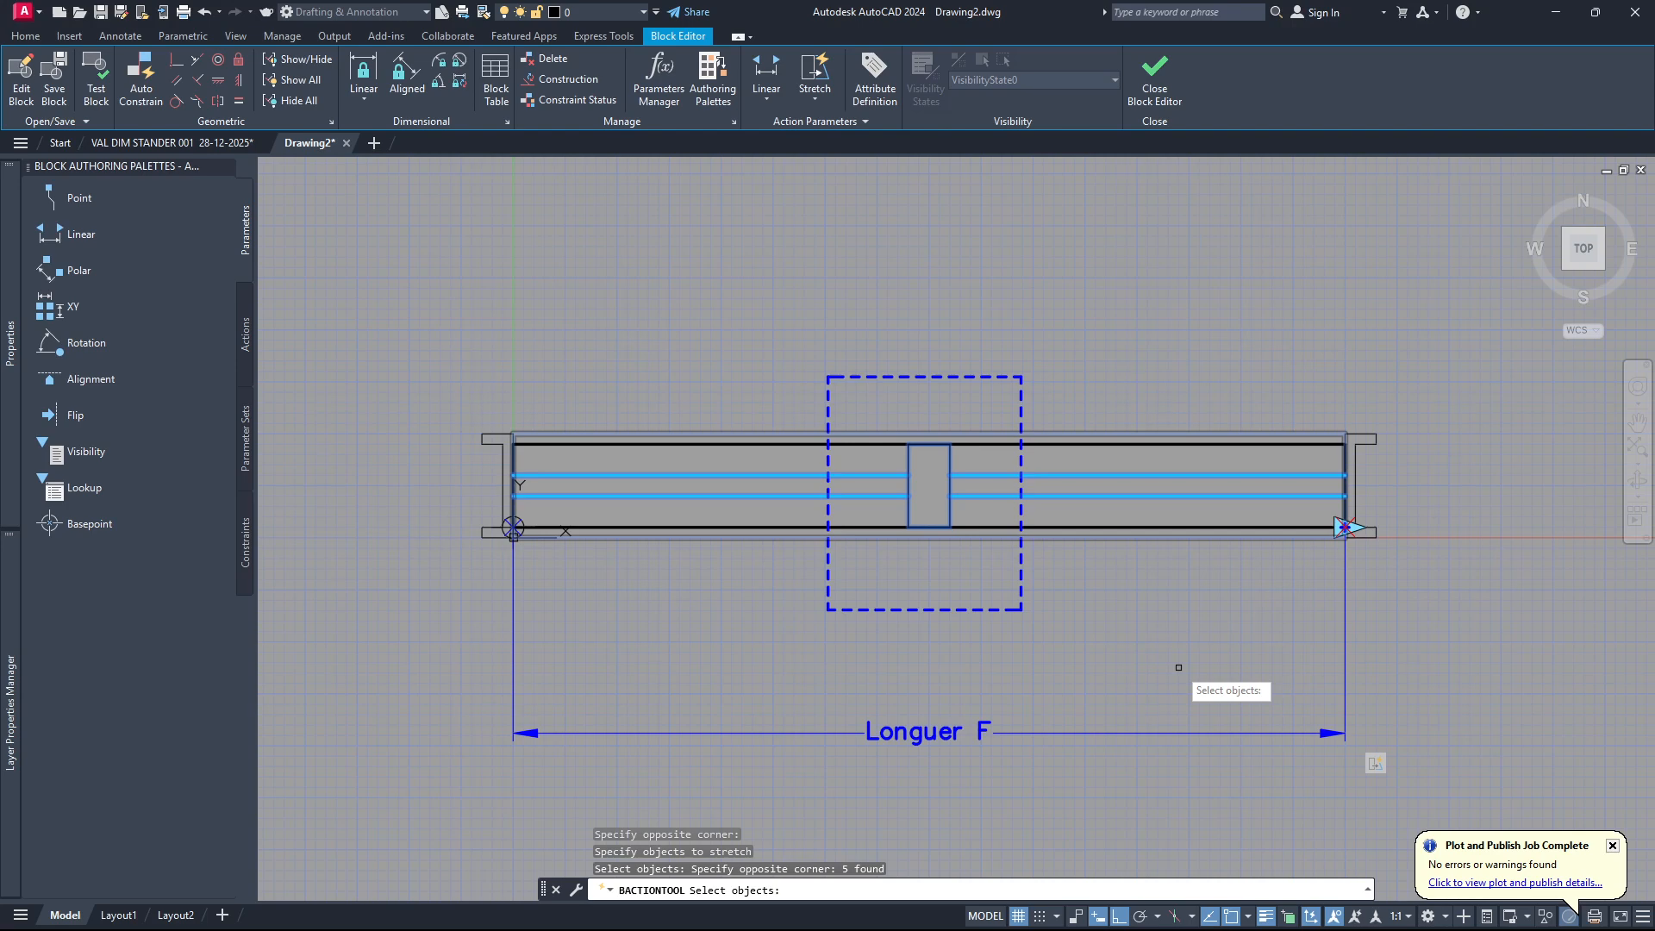
pyautogui.press('Return')
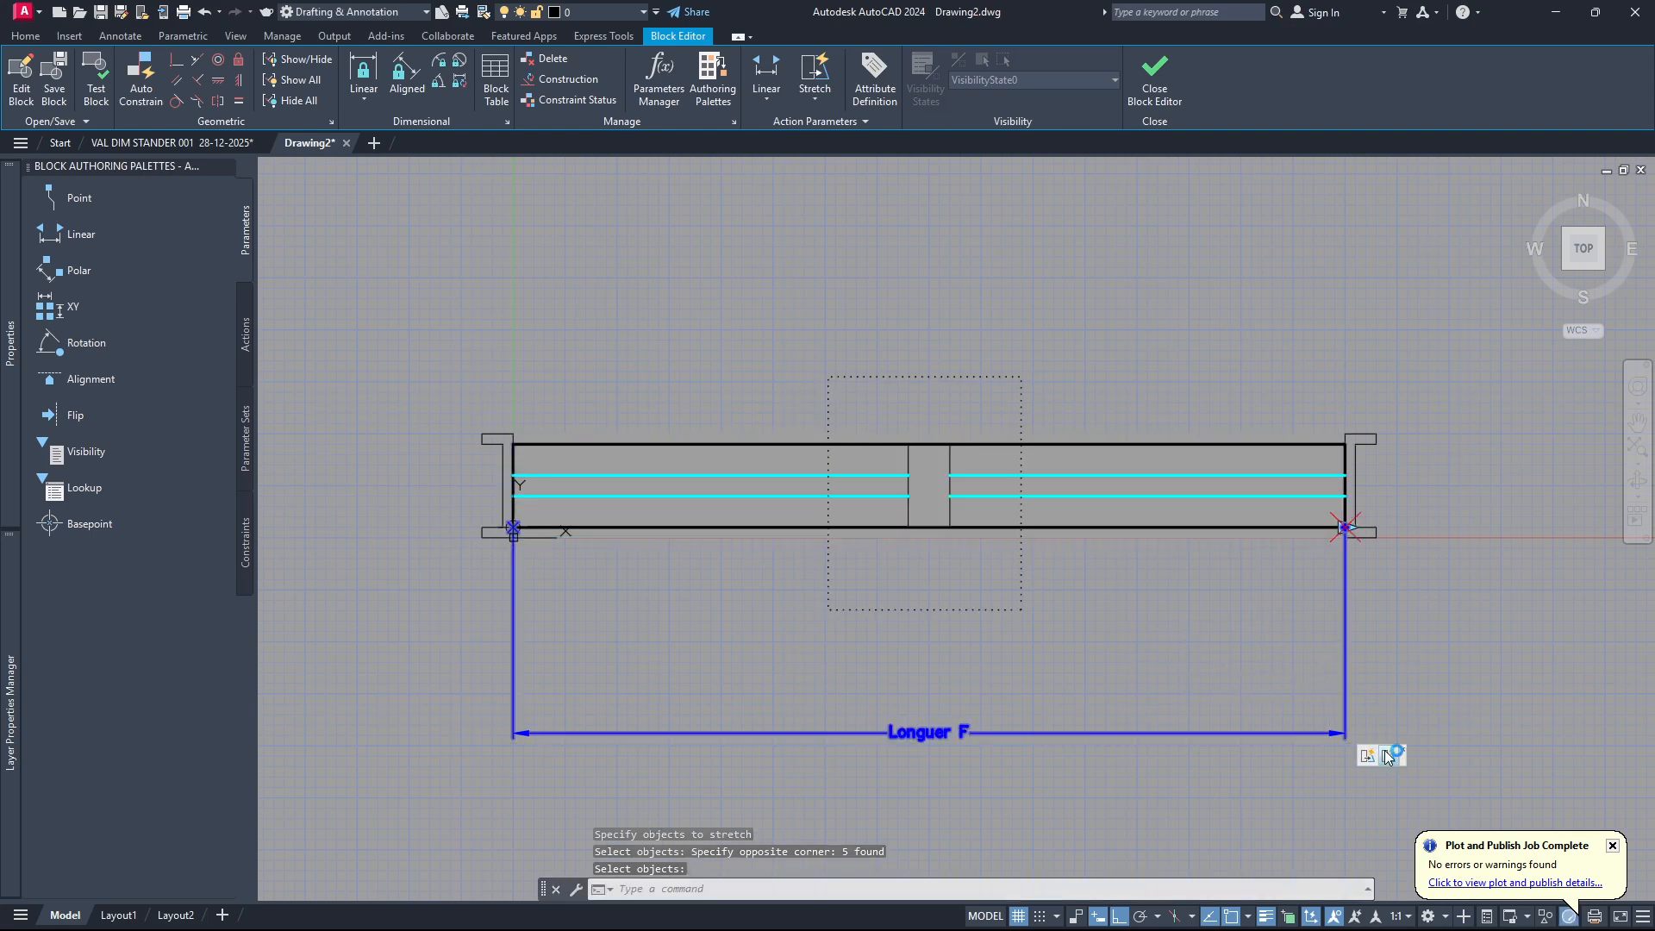
# Set the distance multiplier of the middle post's stretch action to 0.5 and clear the selection.
pyautogui.click(1388, 757)
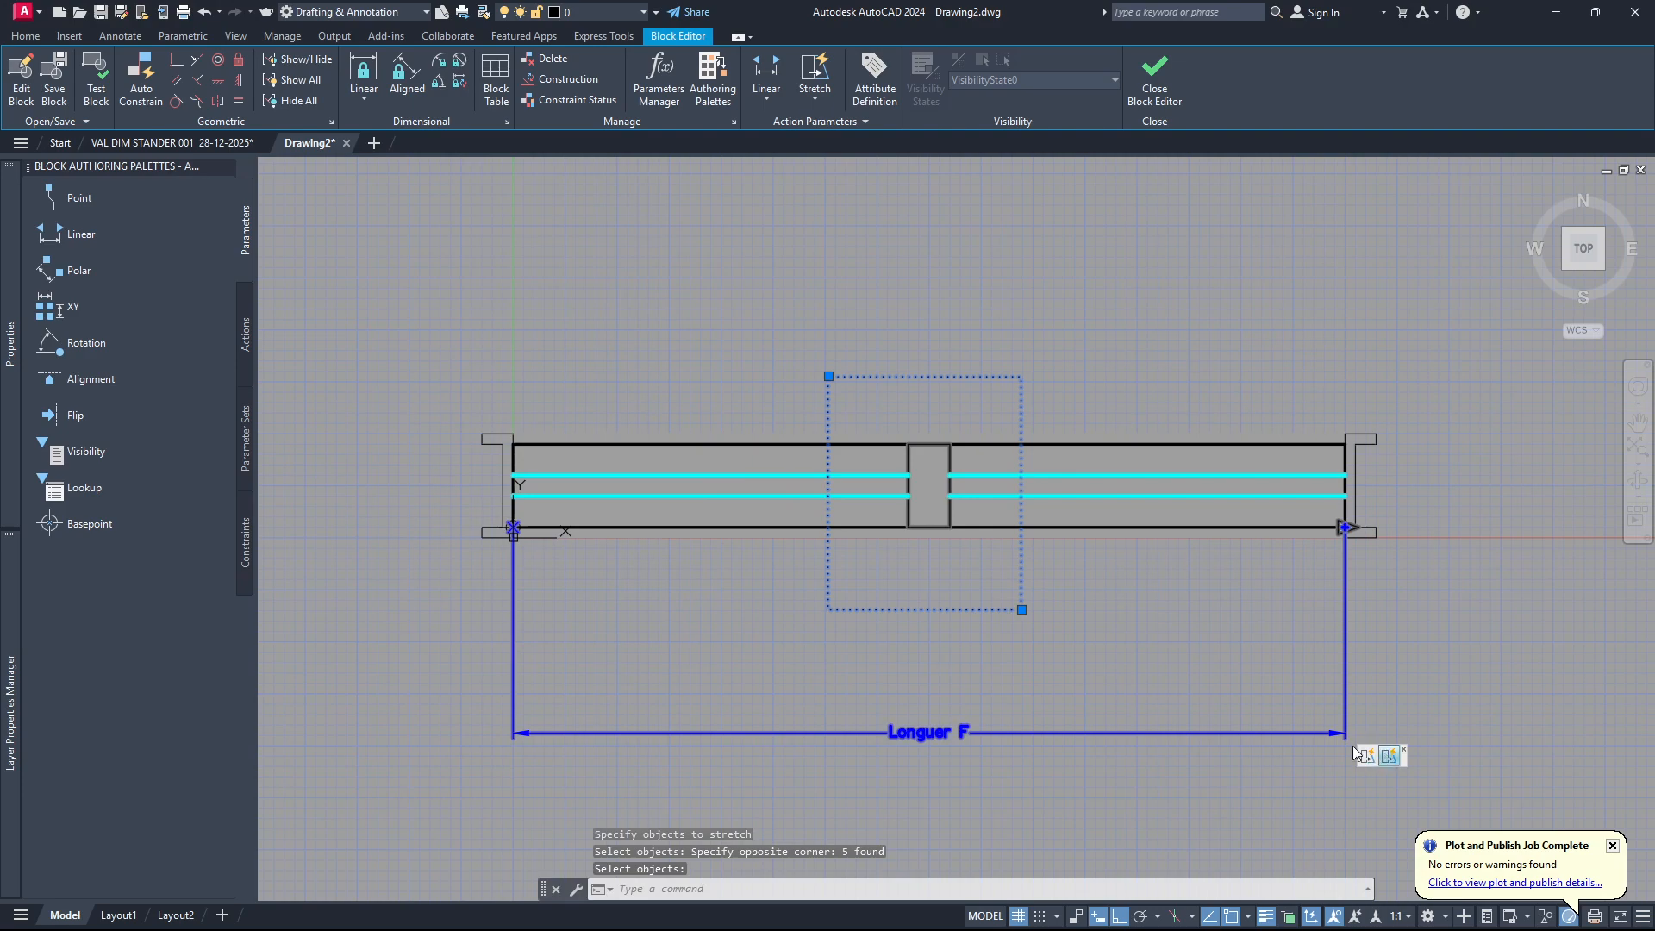
pyautogui.moveTo(10, 350)
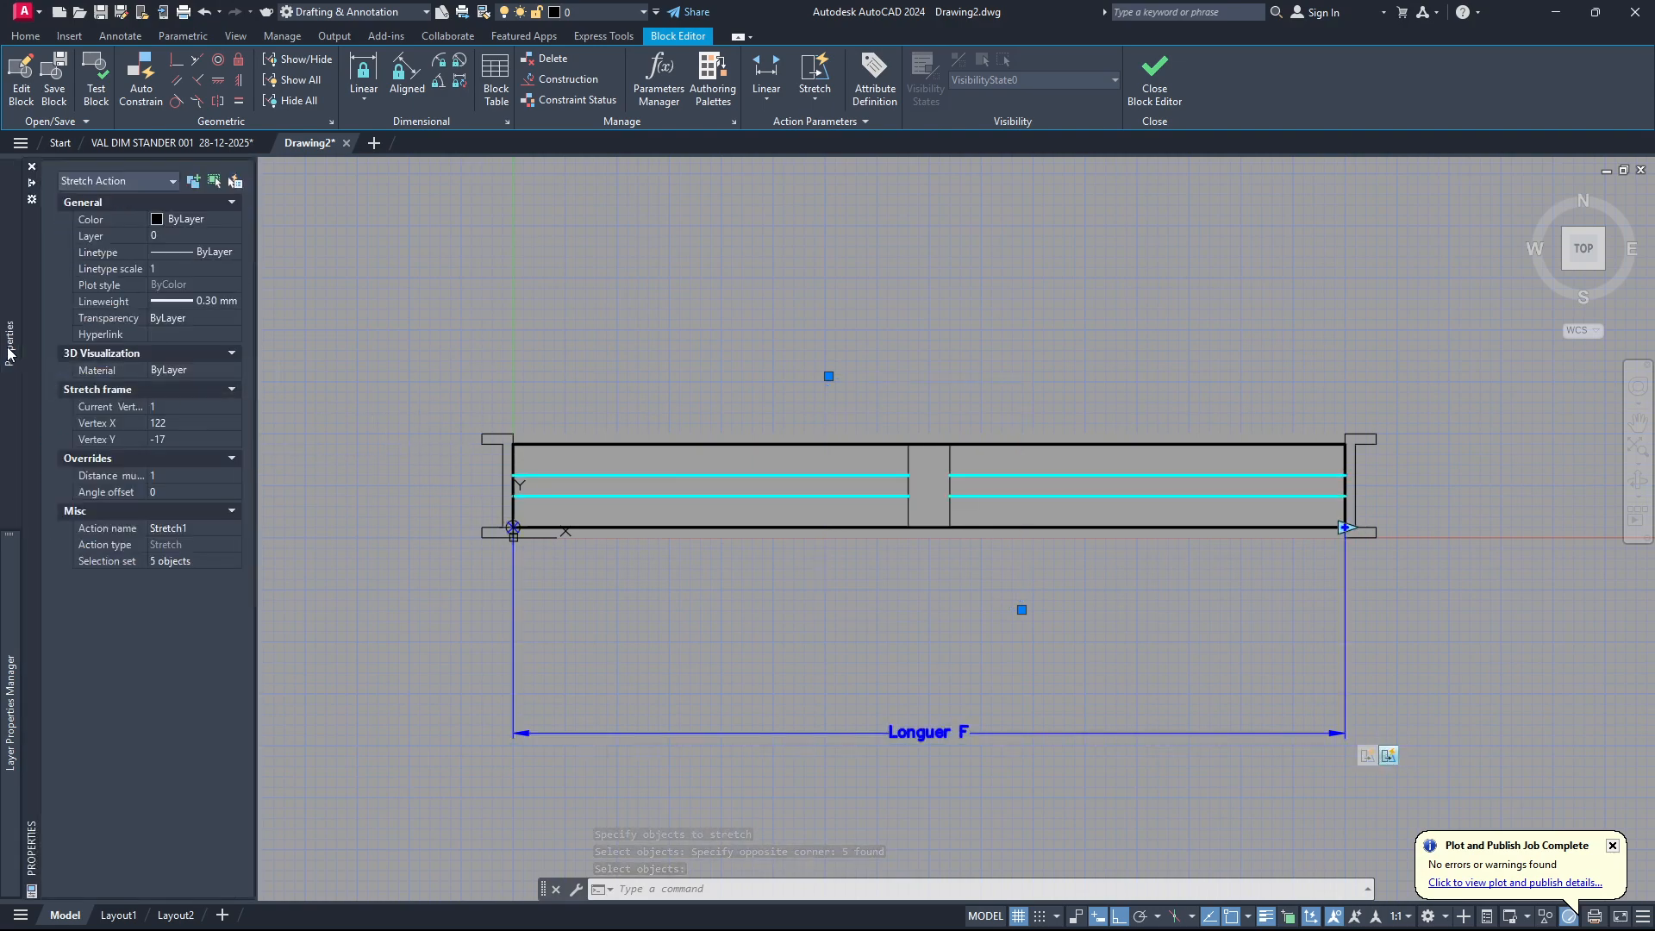
pyautogui.click(164, 478)
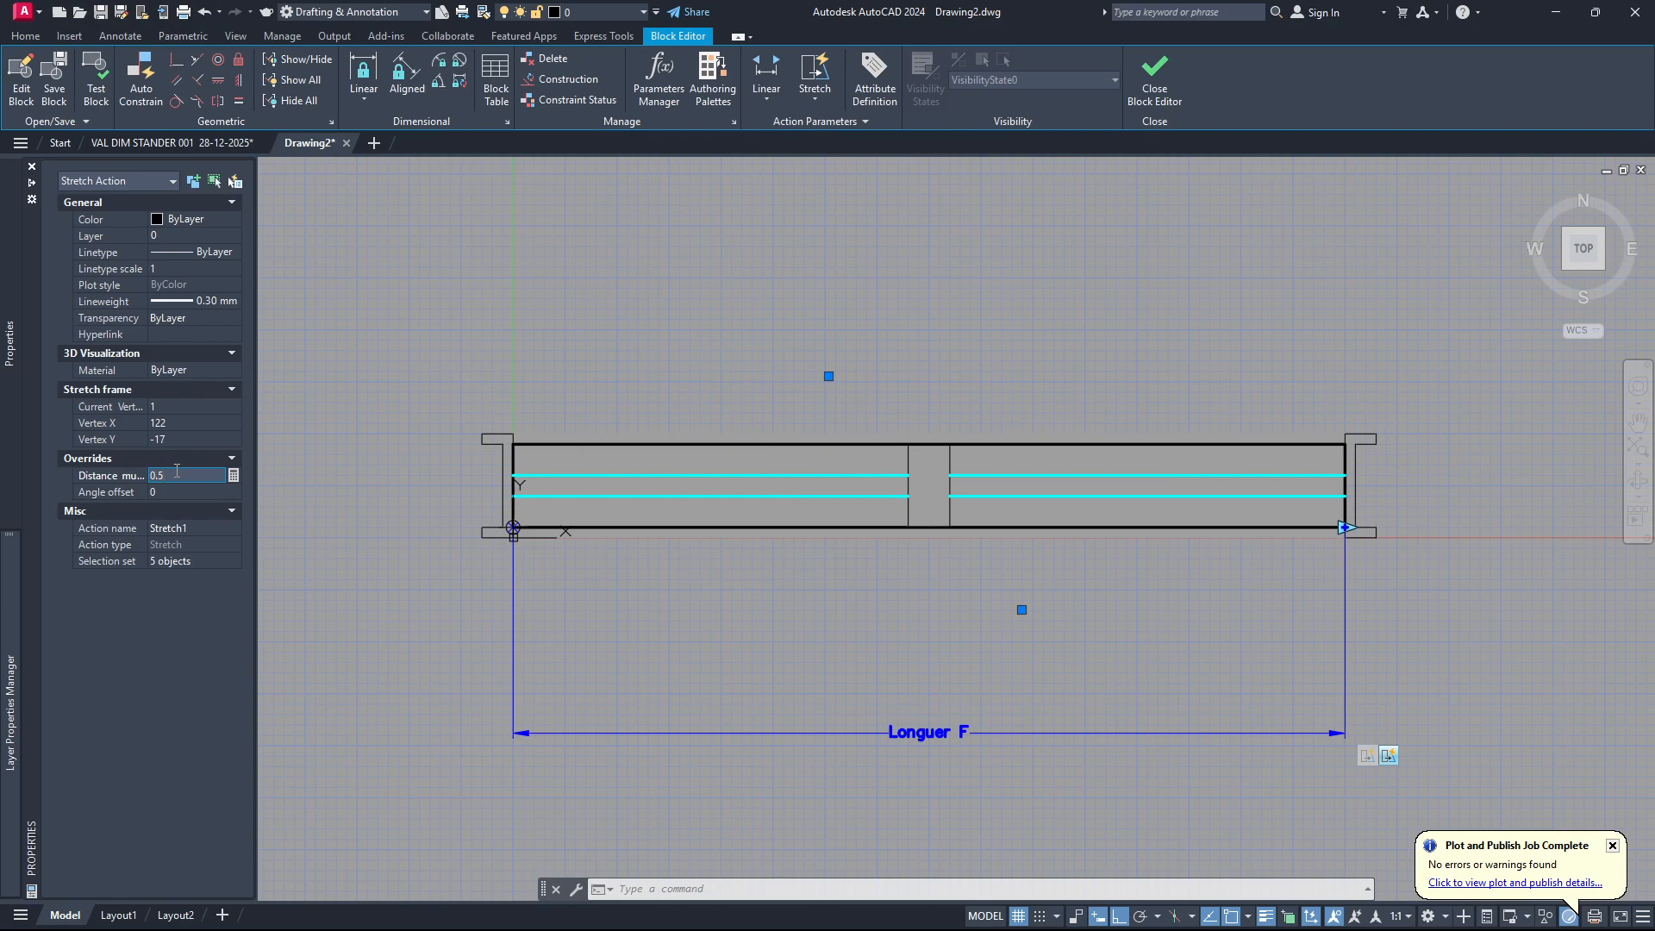
pyautogui.press('Tab')
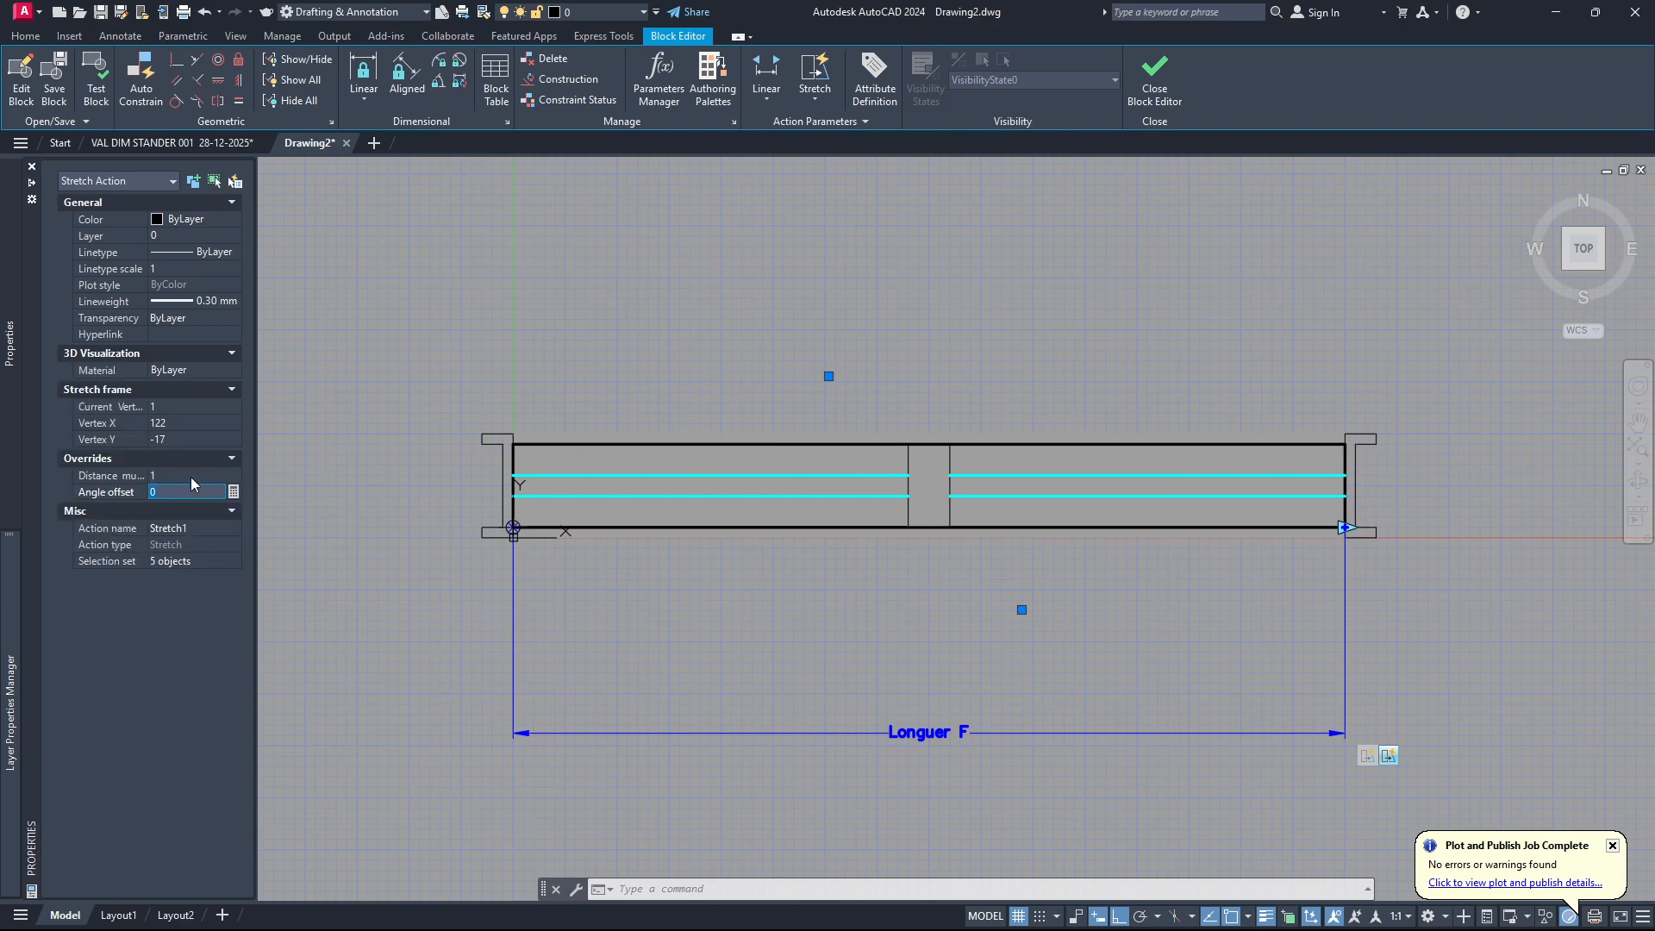
pyautogui.click(1387, 759)
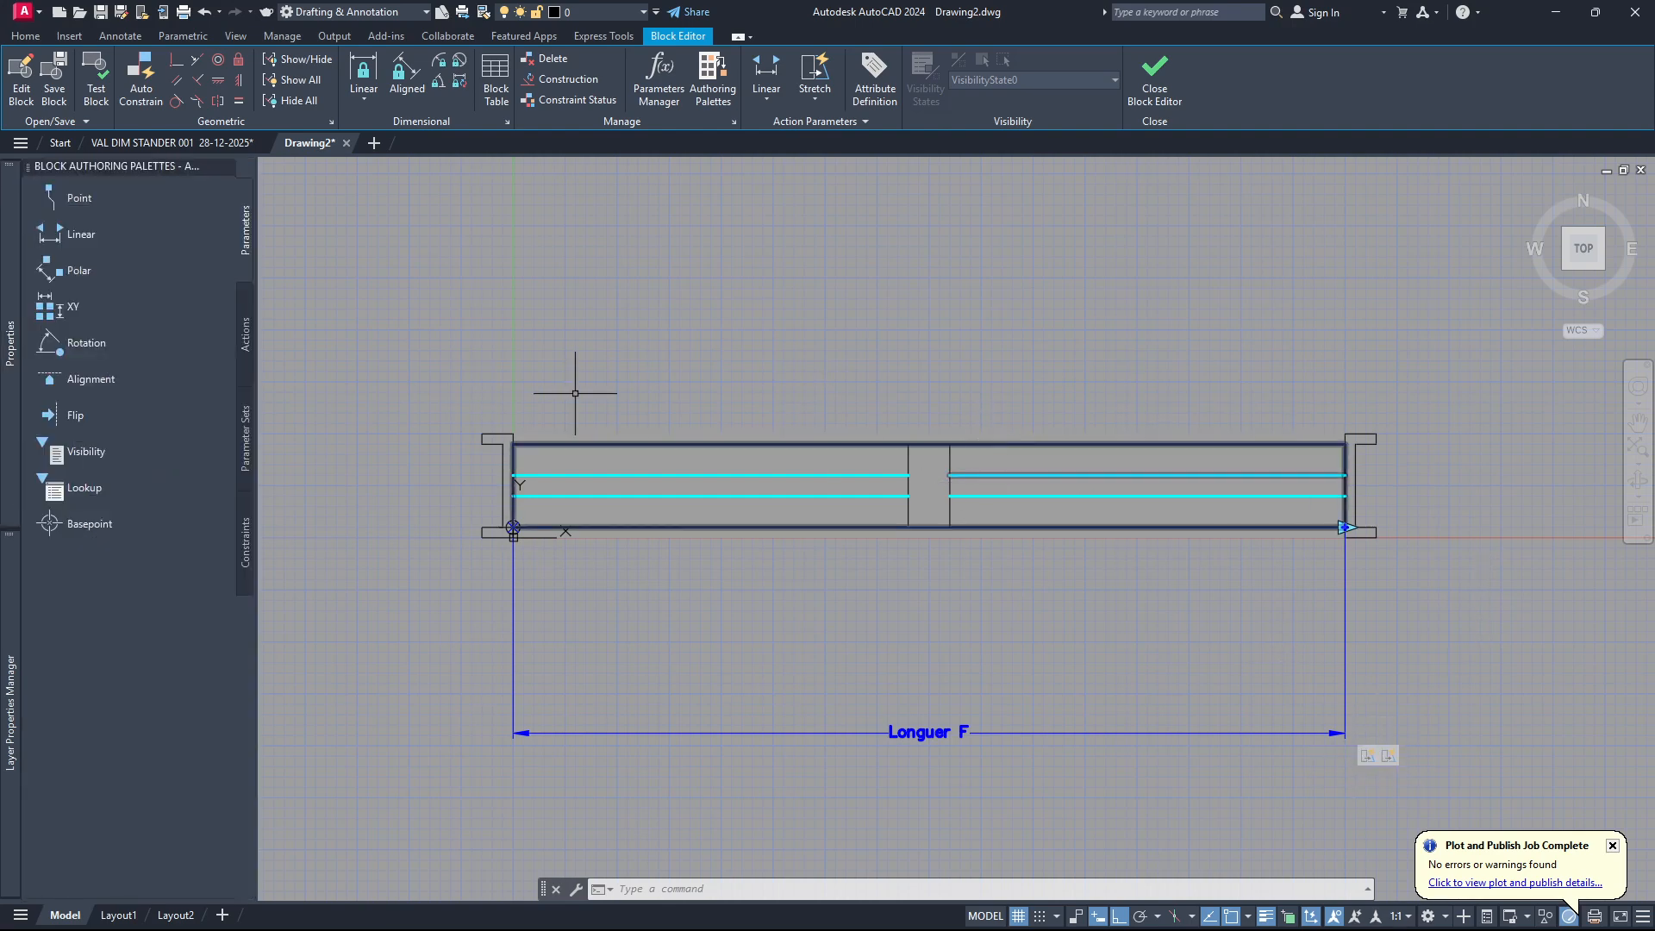
# Test the block by stretching its right end outward twice with the length grip, undo both stretches and close the test.
pyautogui.click(94, 76)
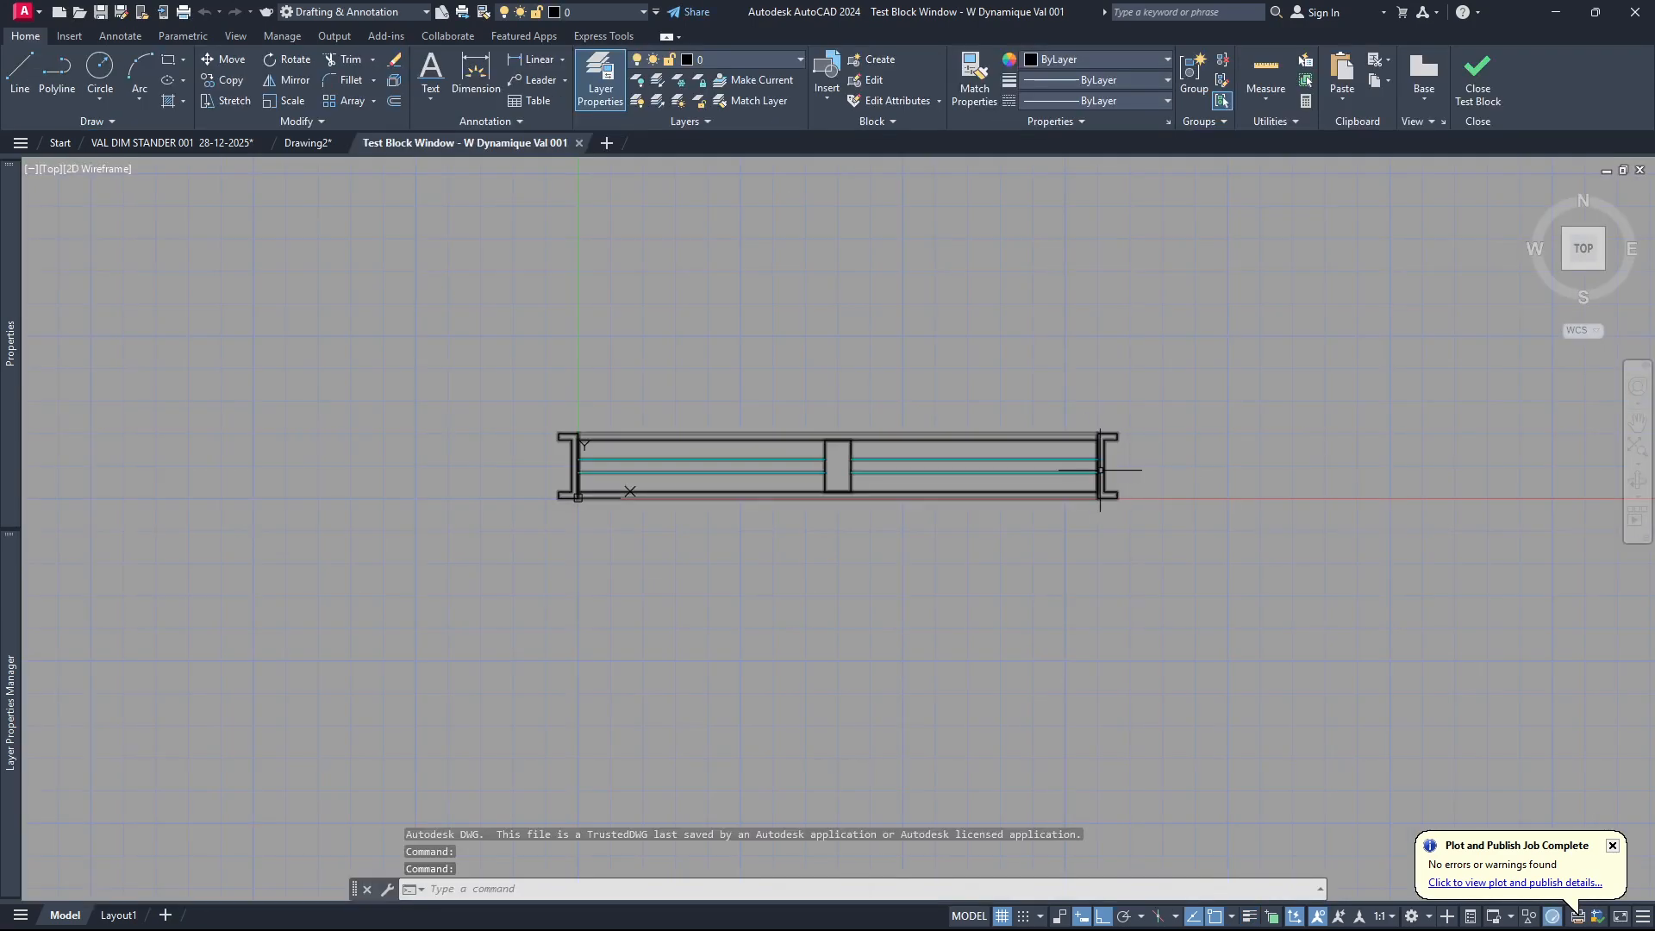
pyautogui.click(1100, 470)
pyautogui.click(1099, 492)
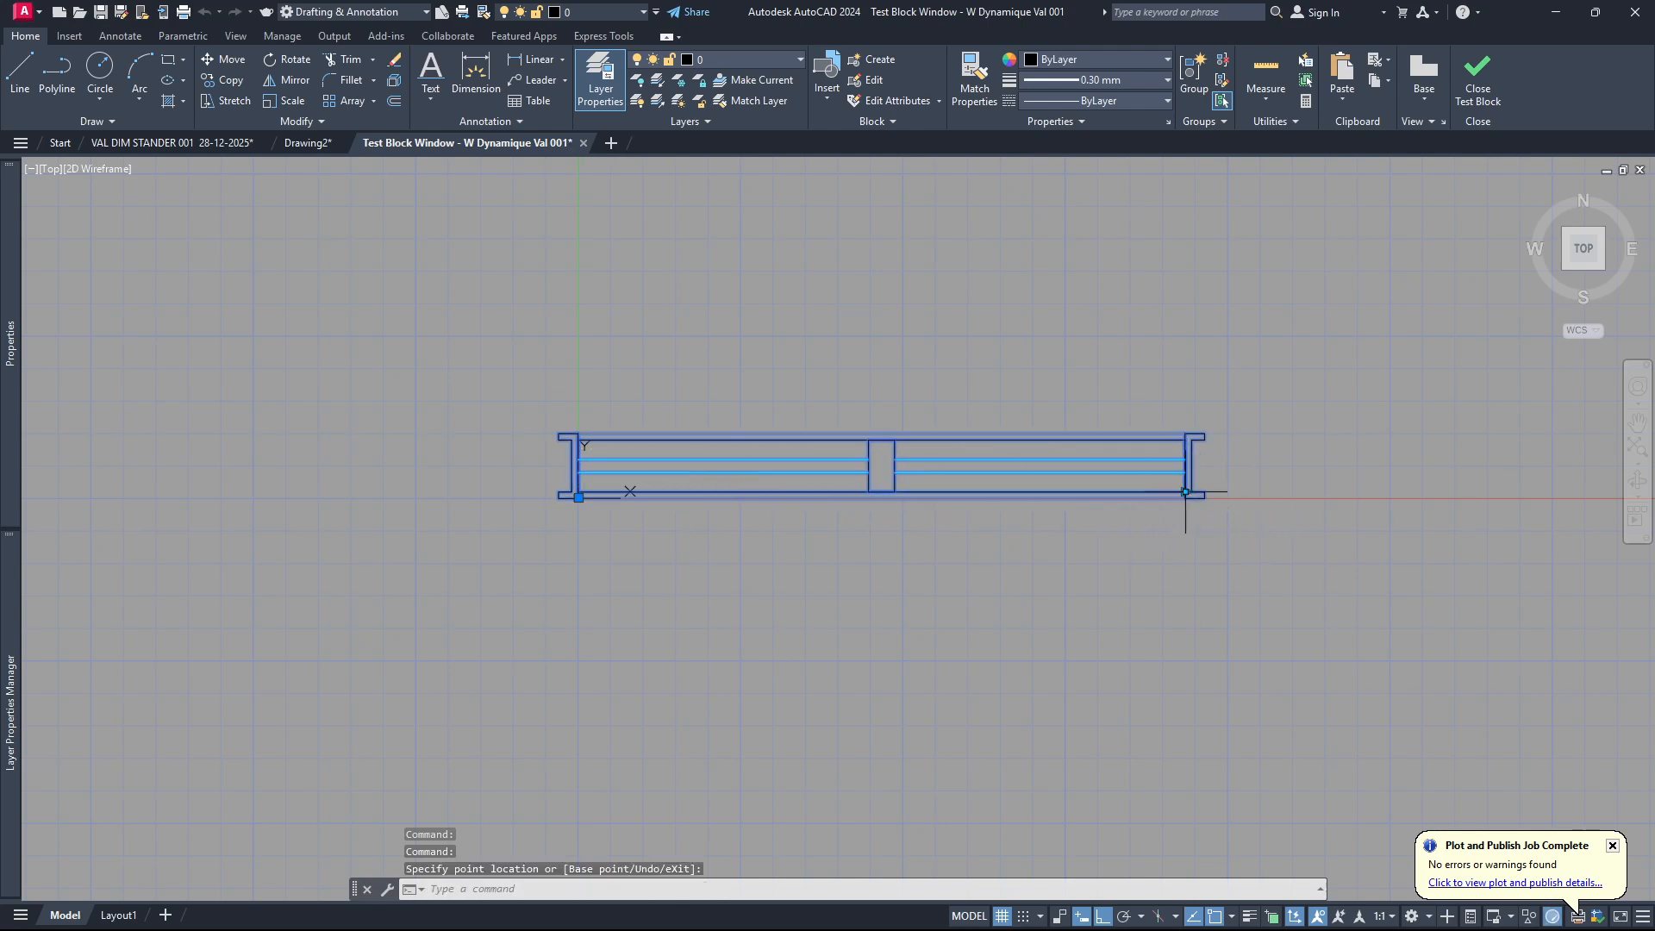
pyautogui.click(1291, 493)
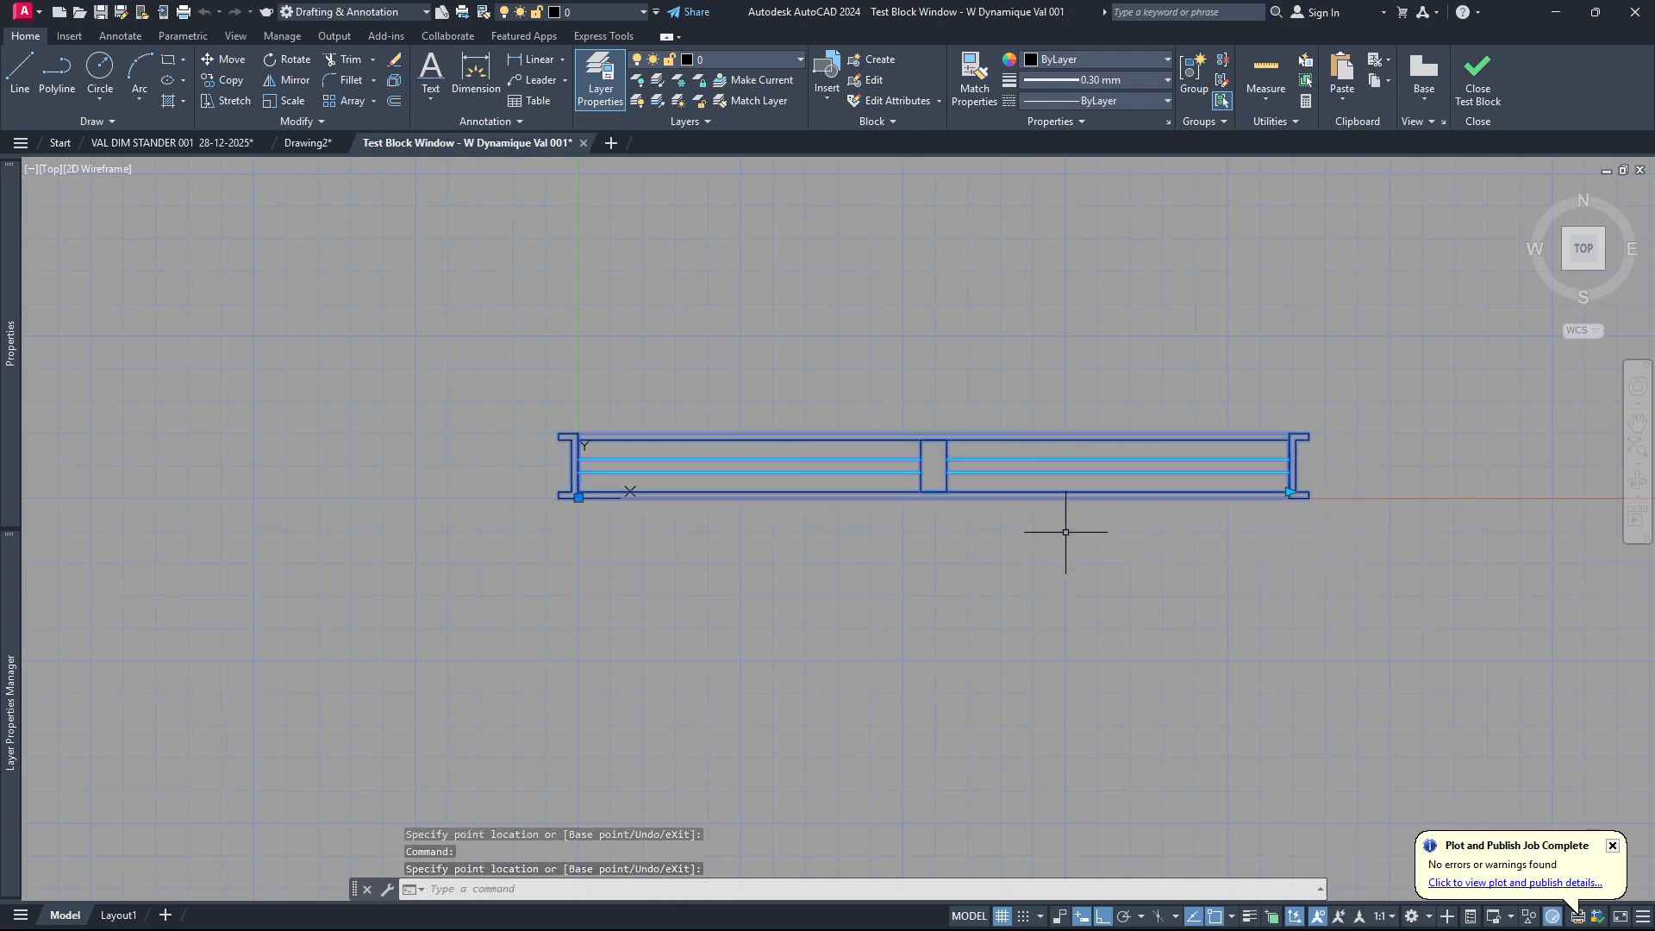
pyautogui.hotkey('ctrl', 'z')
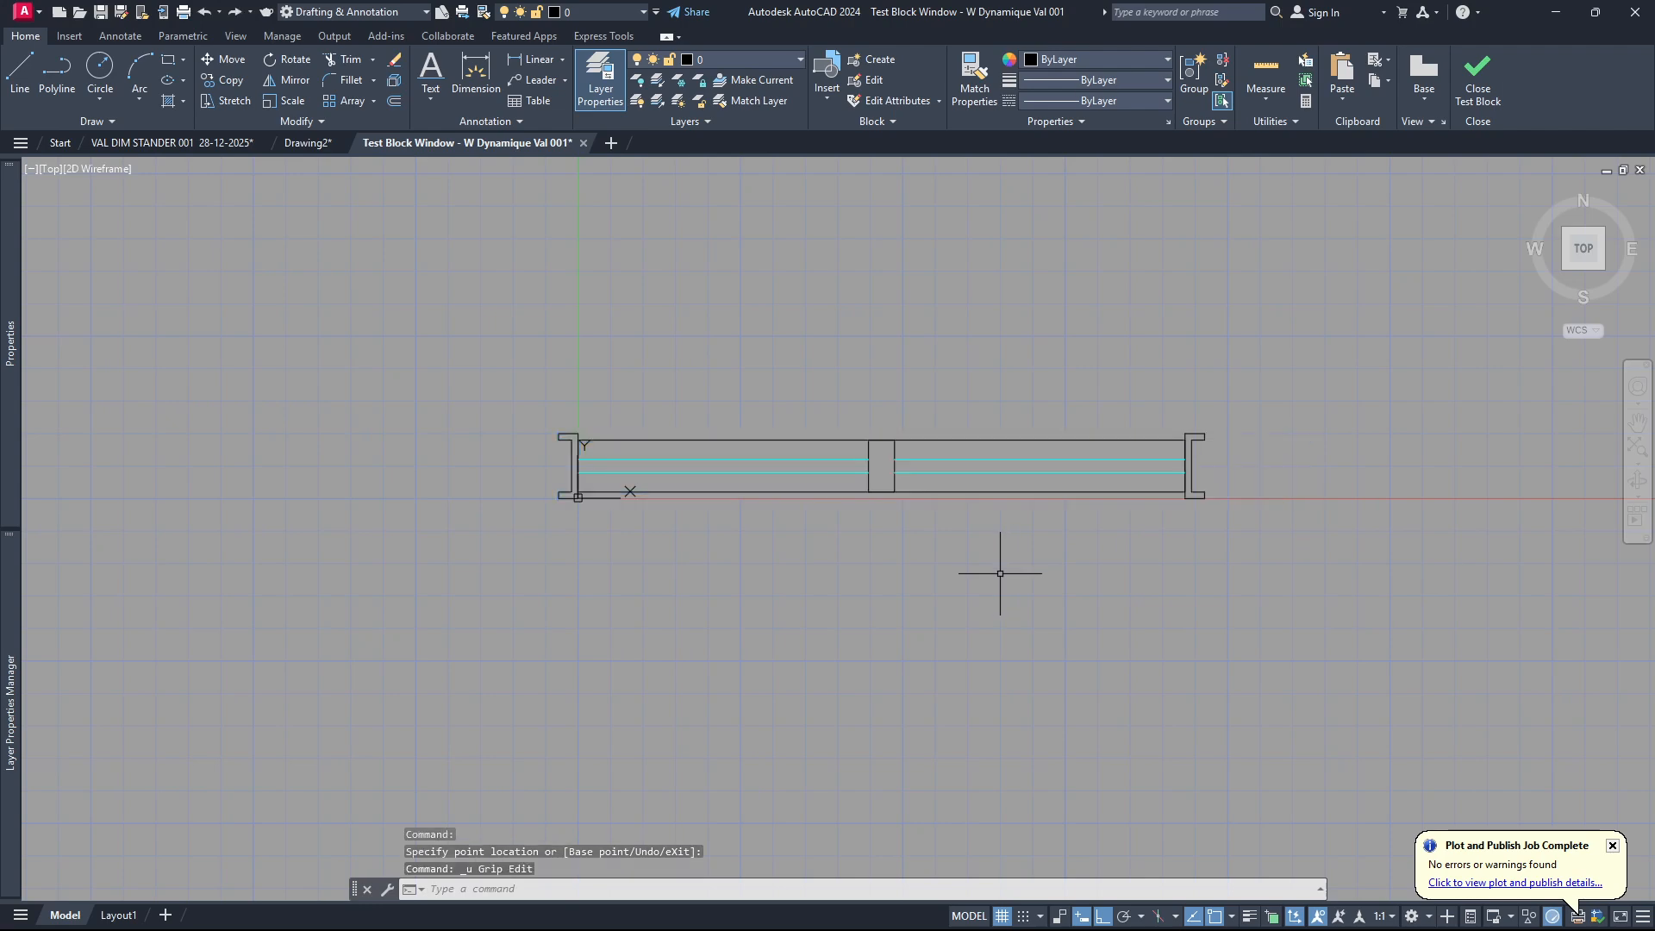
pyautogui.hotkey('ctrl', 'z')
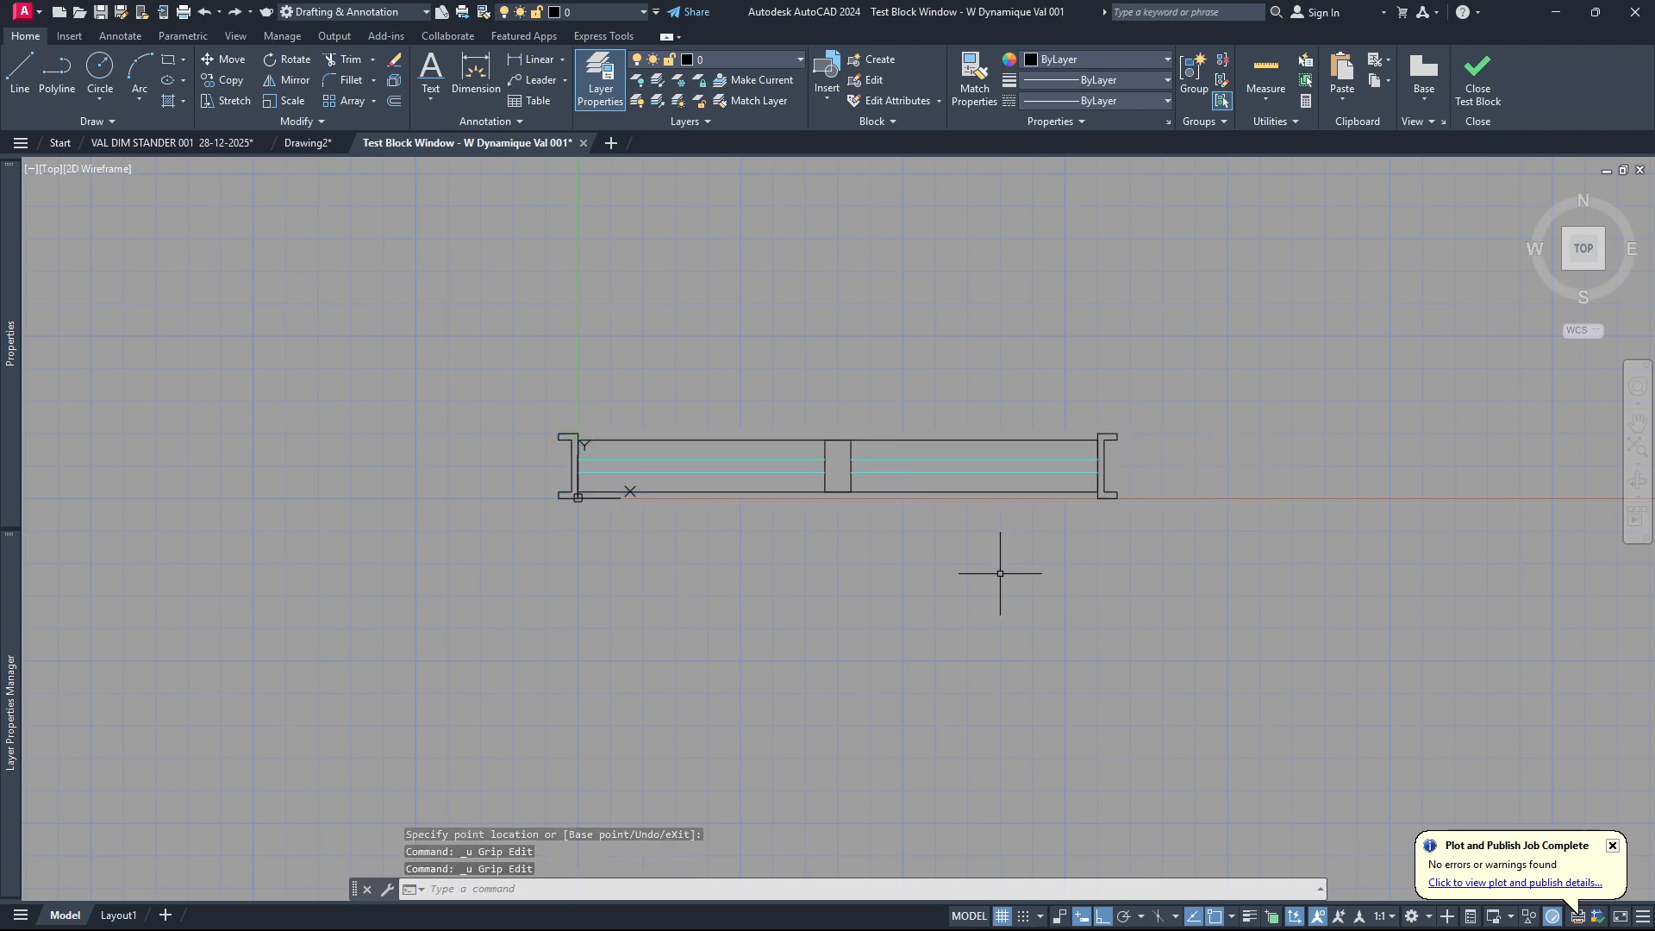
pyautogui.click(1477, 78)
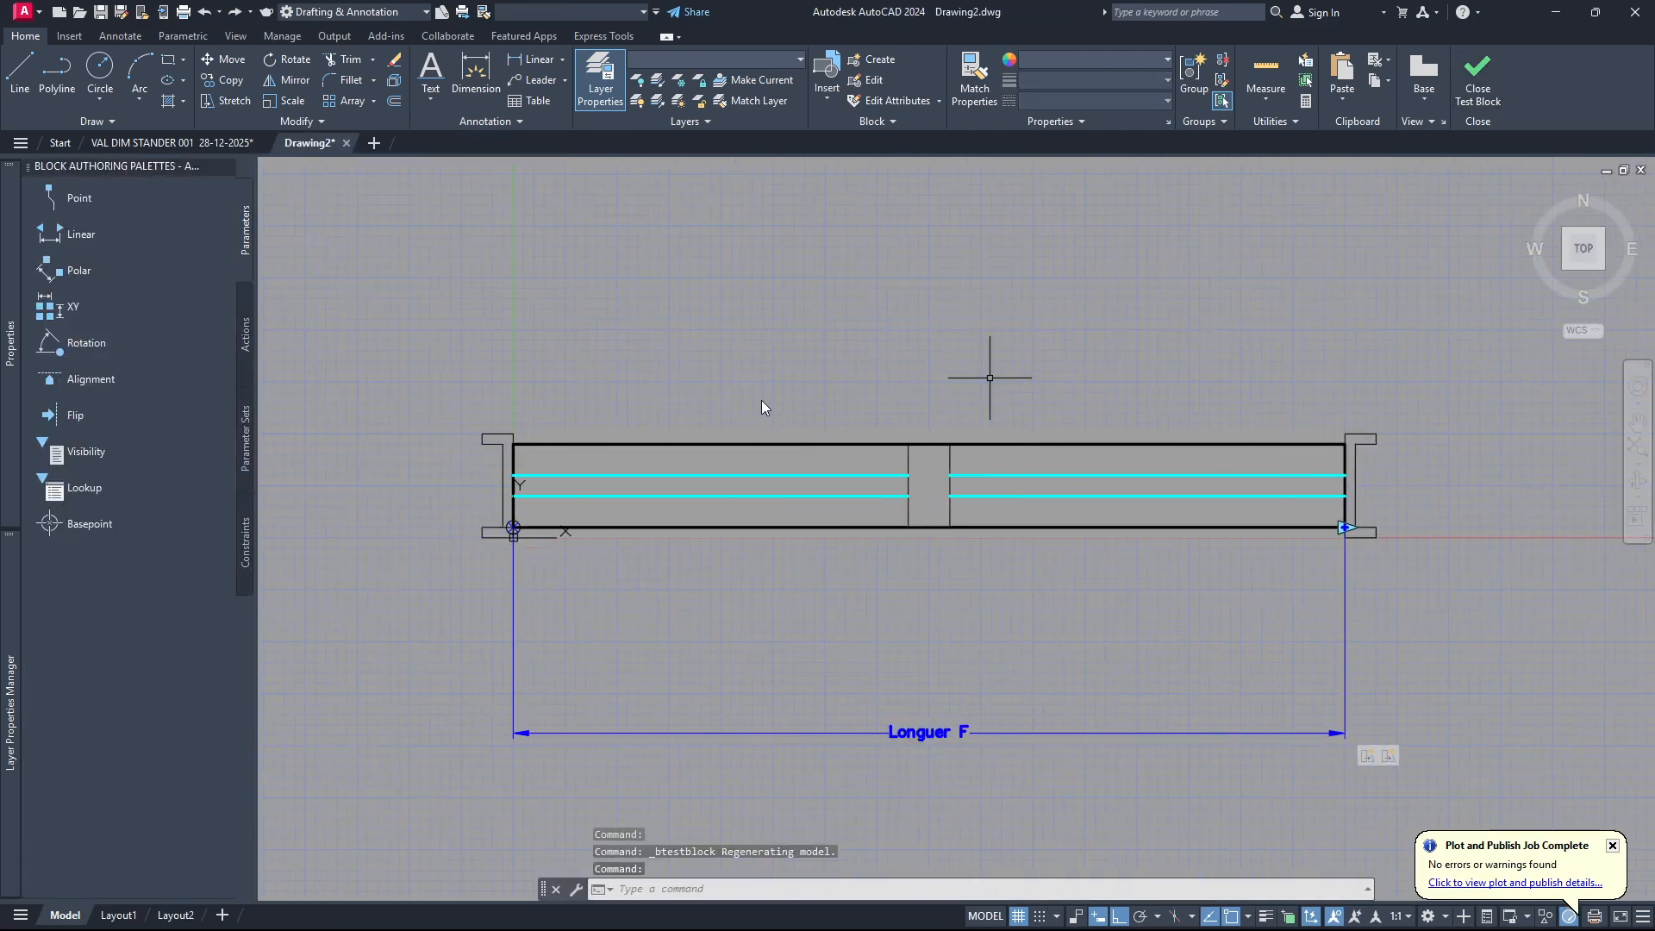
pyautogui.scroll(-3, 759, 402)
pyautogui.scroll(2, 892, 400)
pyautogui.scroll(-2, 842, 369)
pyautogui.scroll(2, 923, 436)
pyautogui.scroll(4, 683, 443)
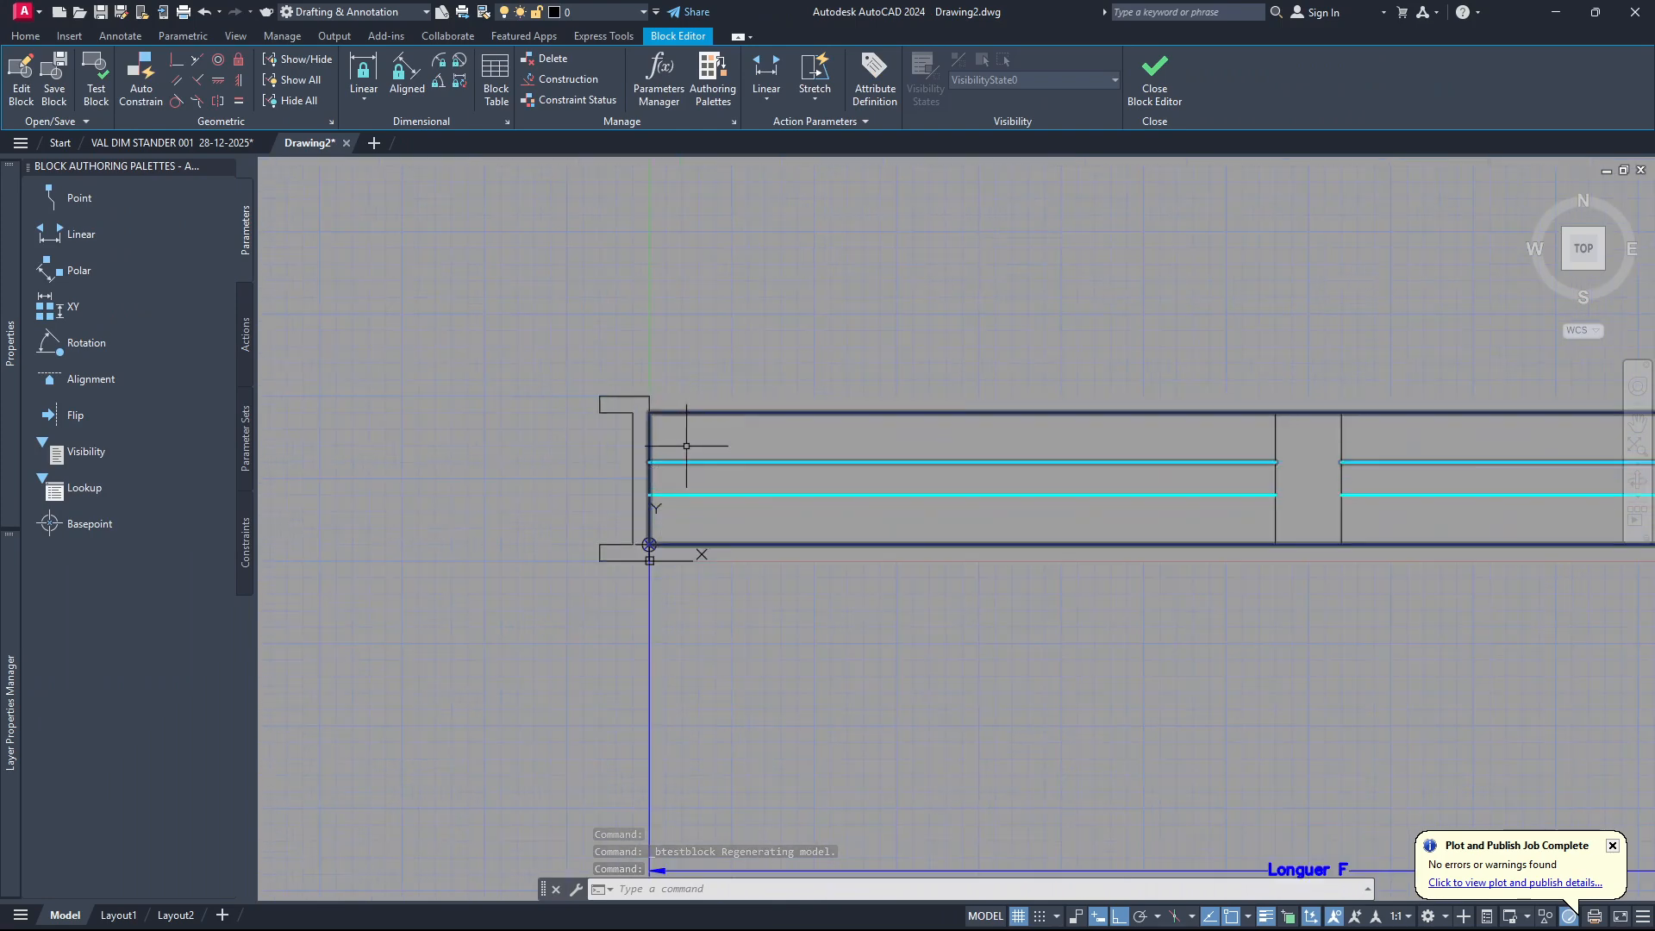
pyautogui.scroll(-2, 608, 473)
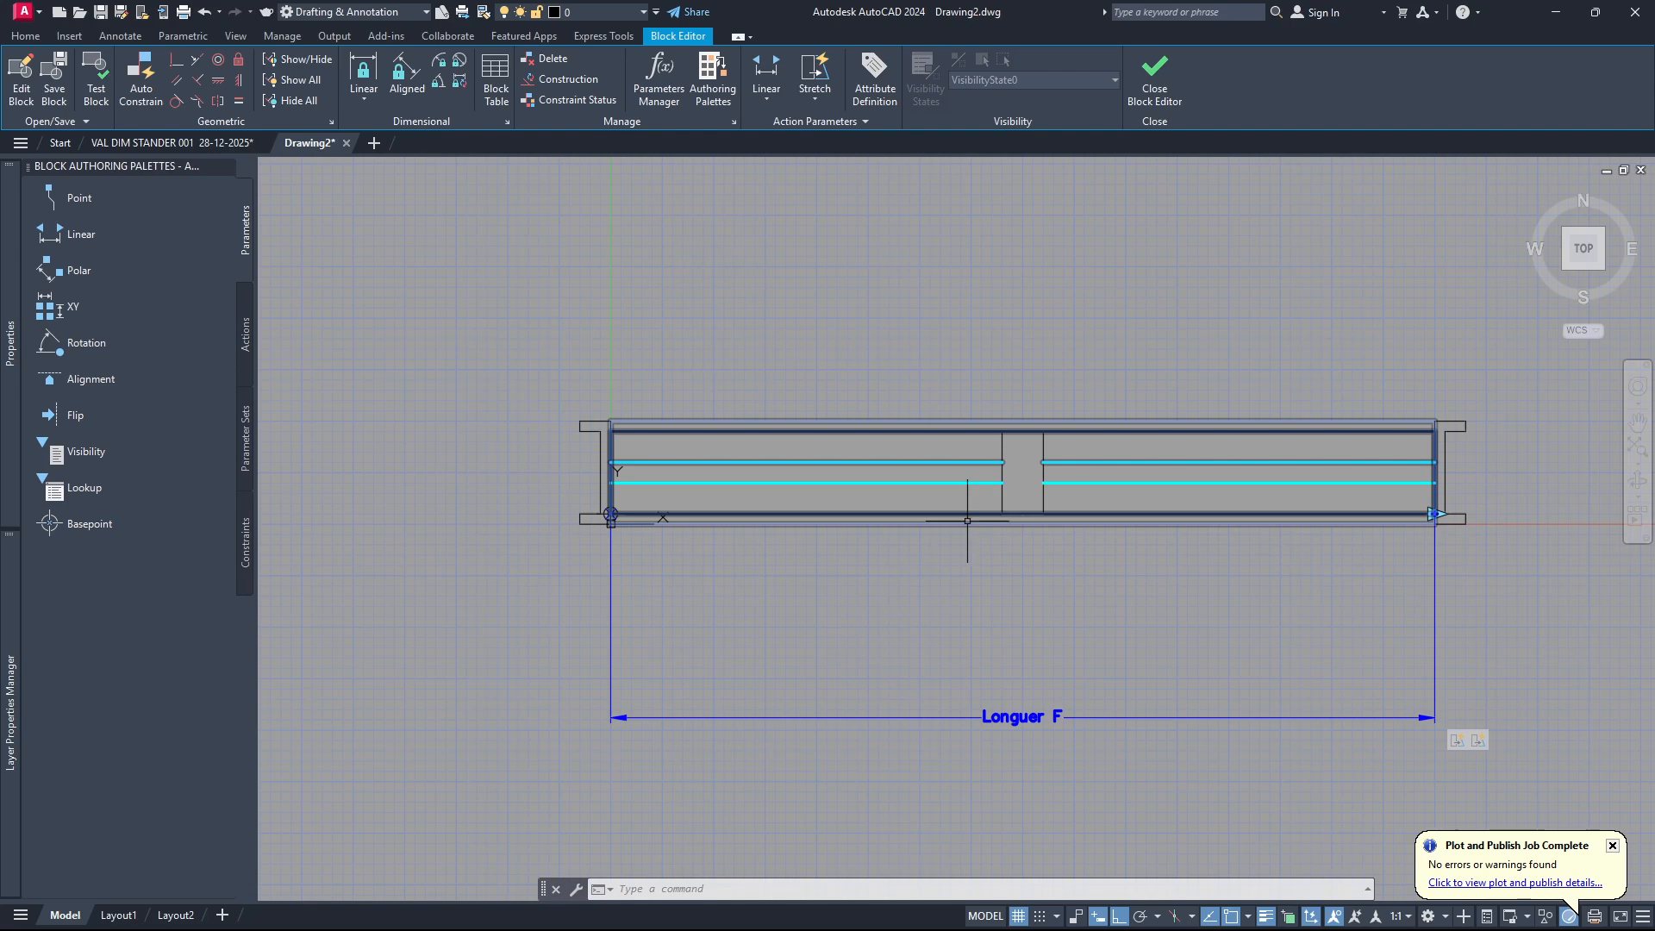
pyautogui.scroll(-1, 730, 423)
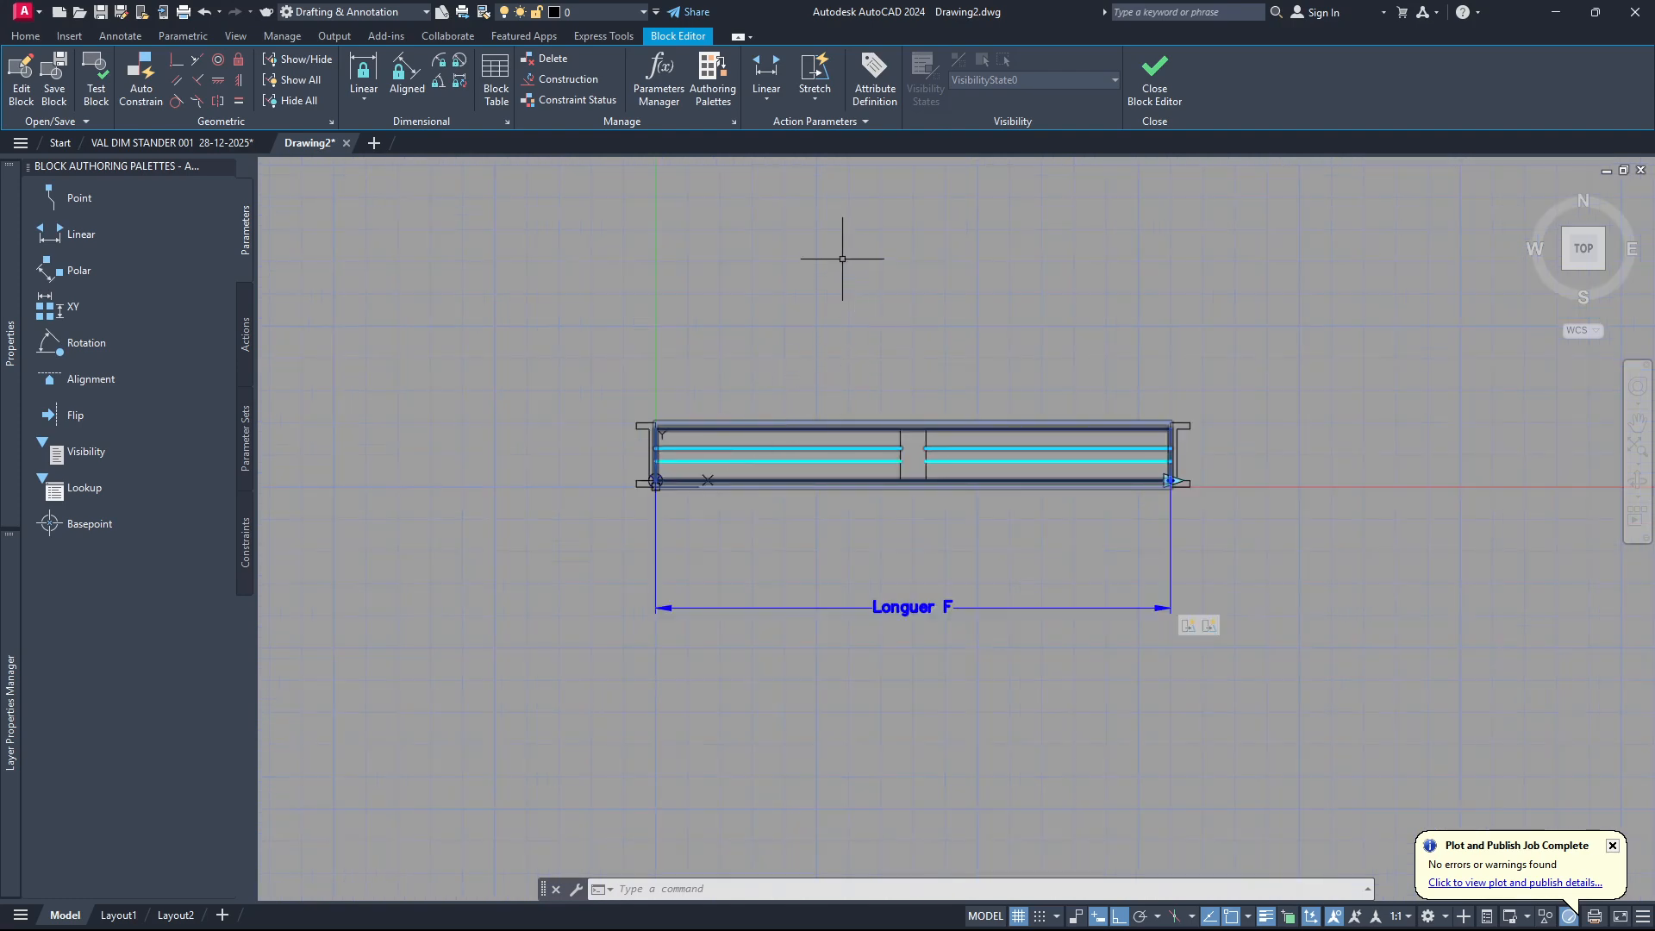
# Add a vertical linear parameter from the lower to the upper outer corner of the left jamb, label offset about 10 outward, with 1 grip.
pyautogui.click(767, 99)
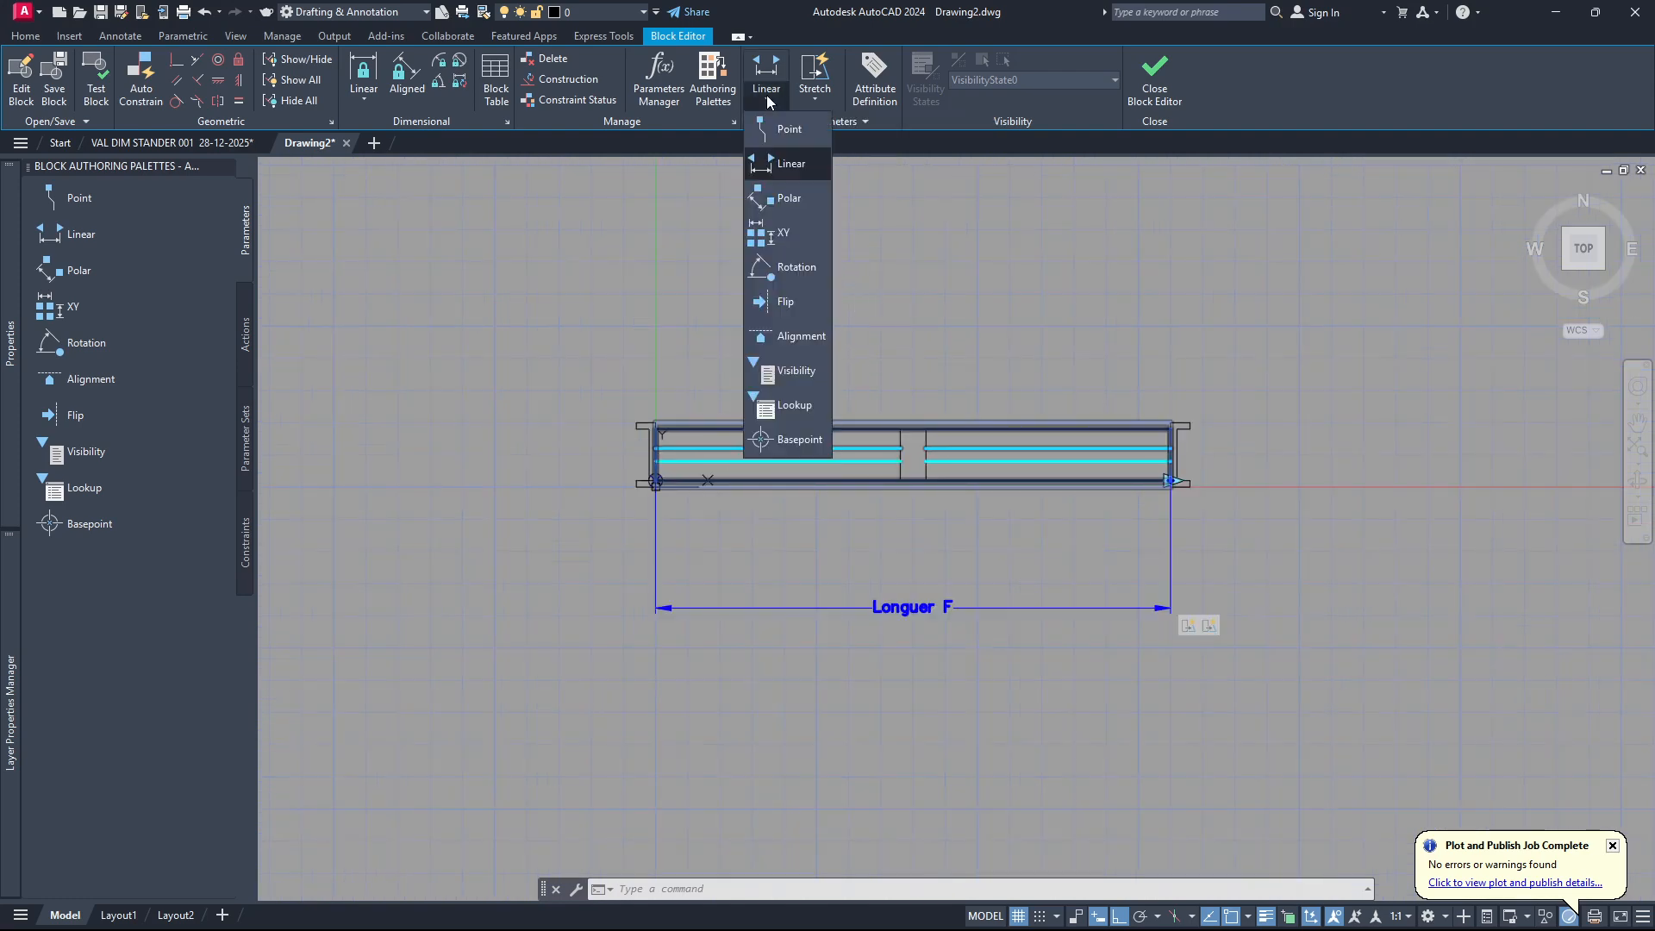
pyautogui.click(776, 166)
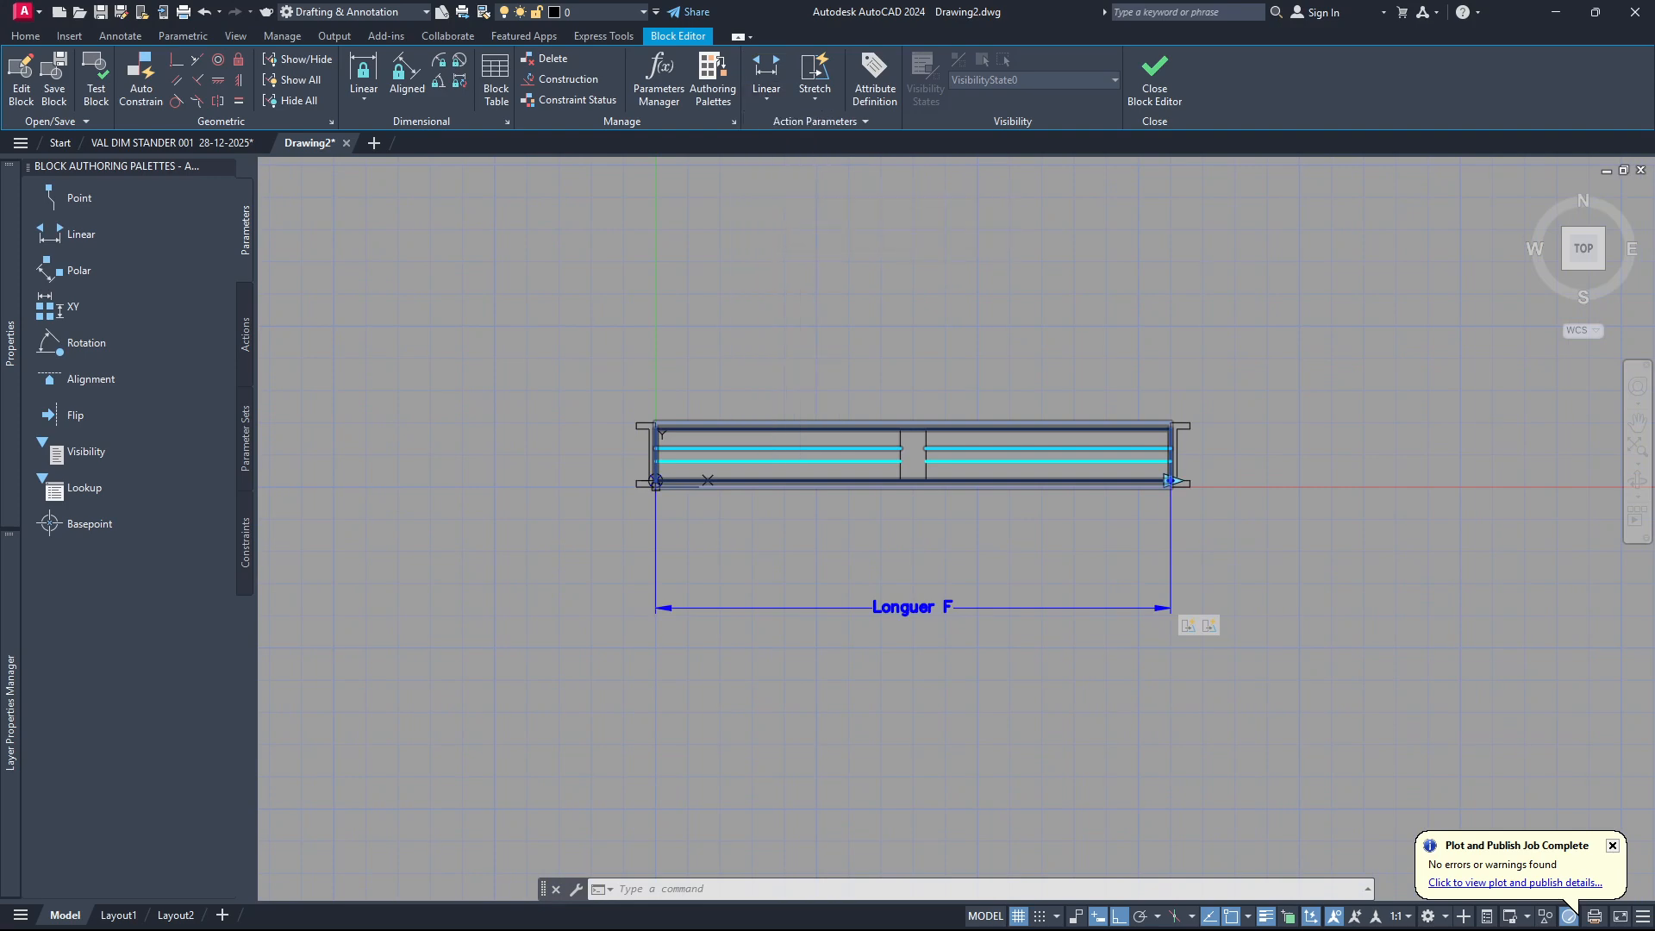
pyautogui.scroll(4, 603, 472)
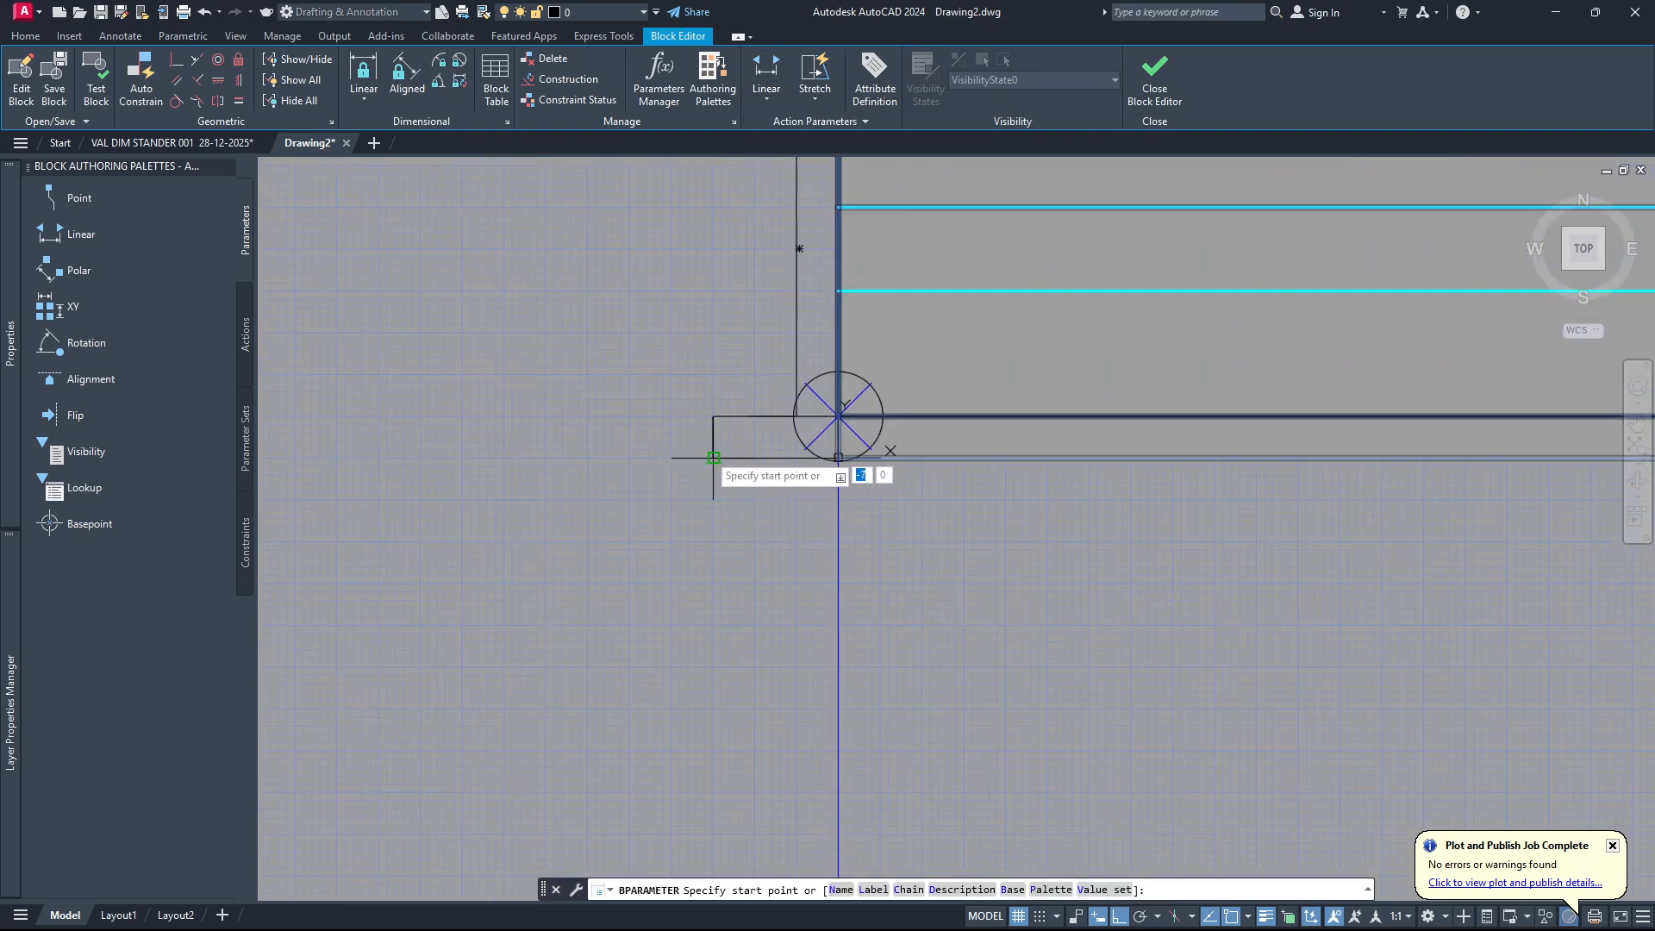
pyautogui.click(714, 458)
pyautogui.scroll(-3, 714, 448)
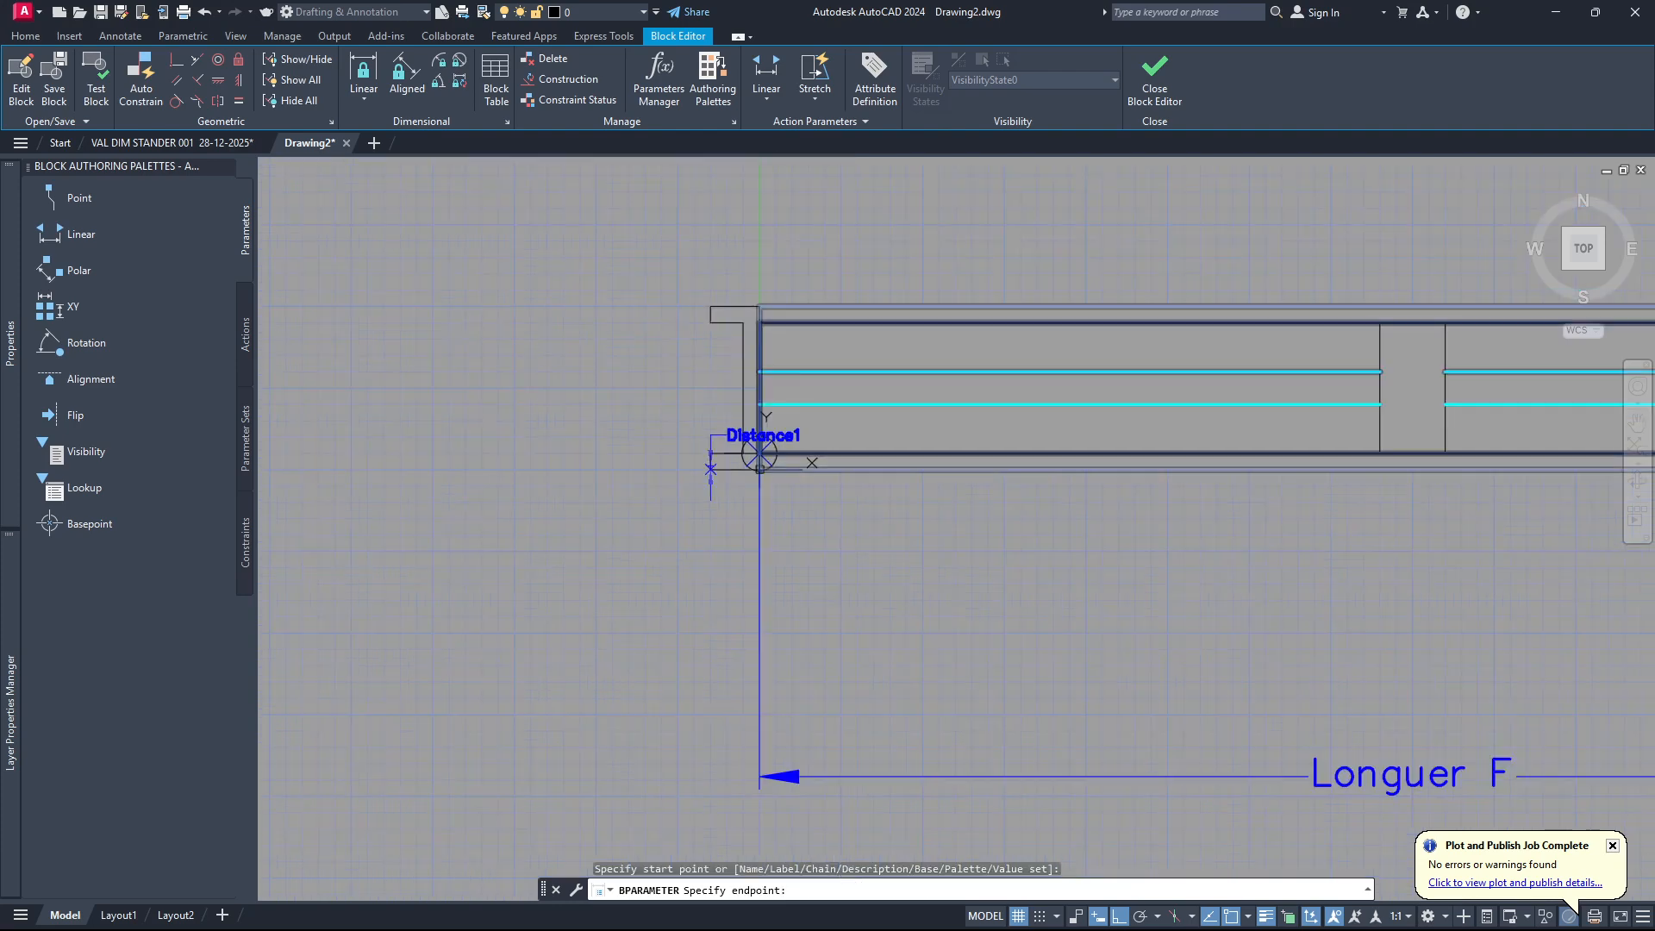
pyautogui.scroll(2, 708, 377)
pyautogui.scroll(3, 709, 377)
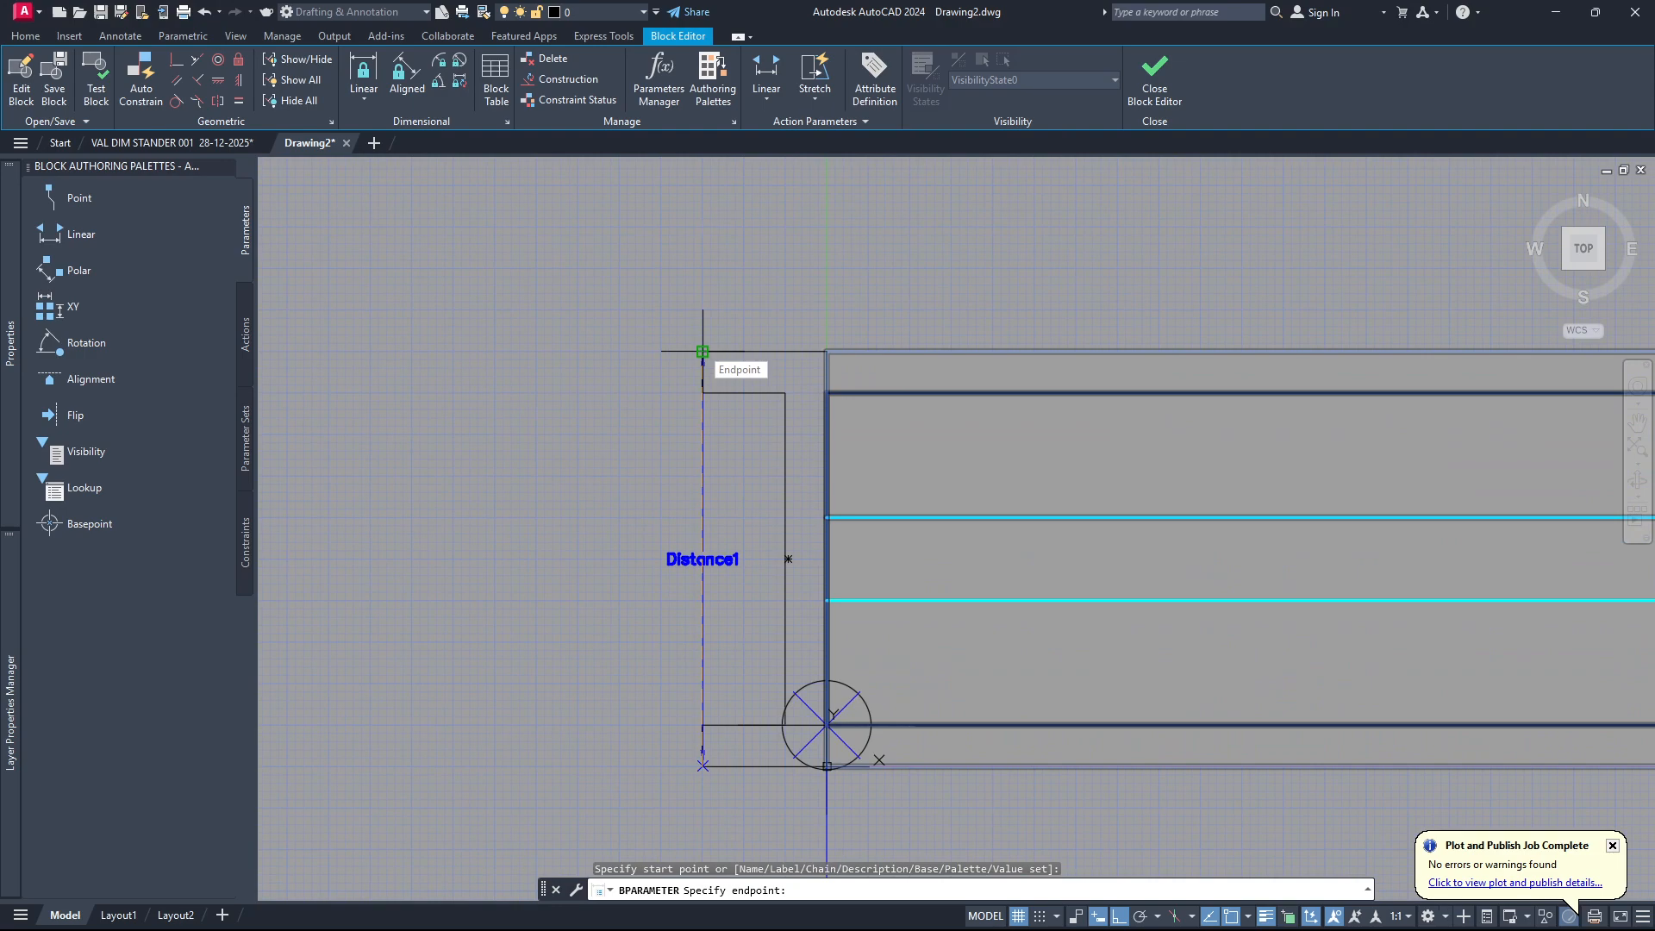
pyautogui.click(703, 352)
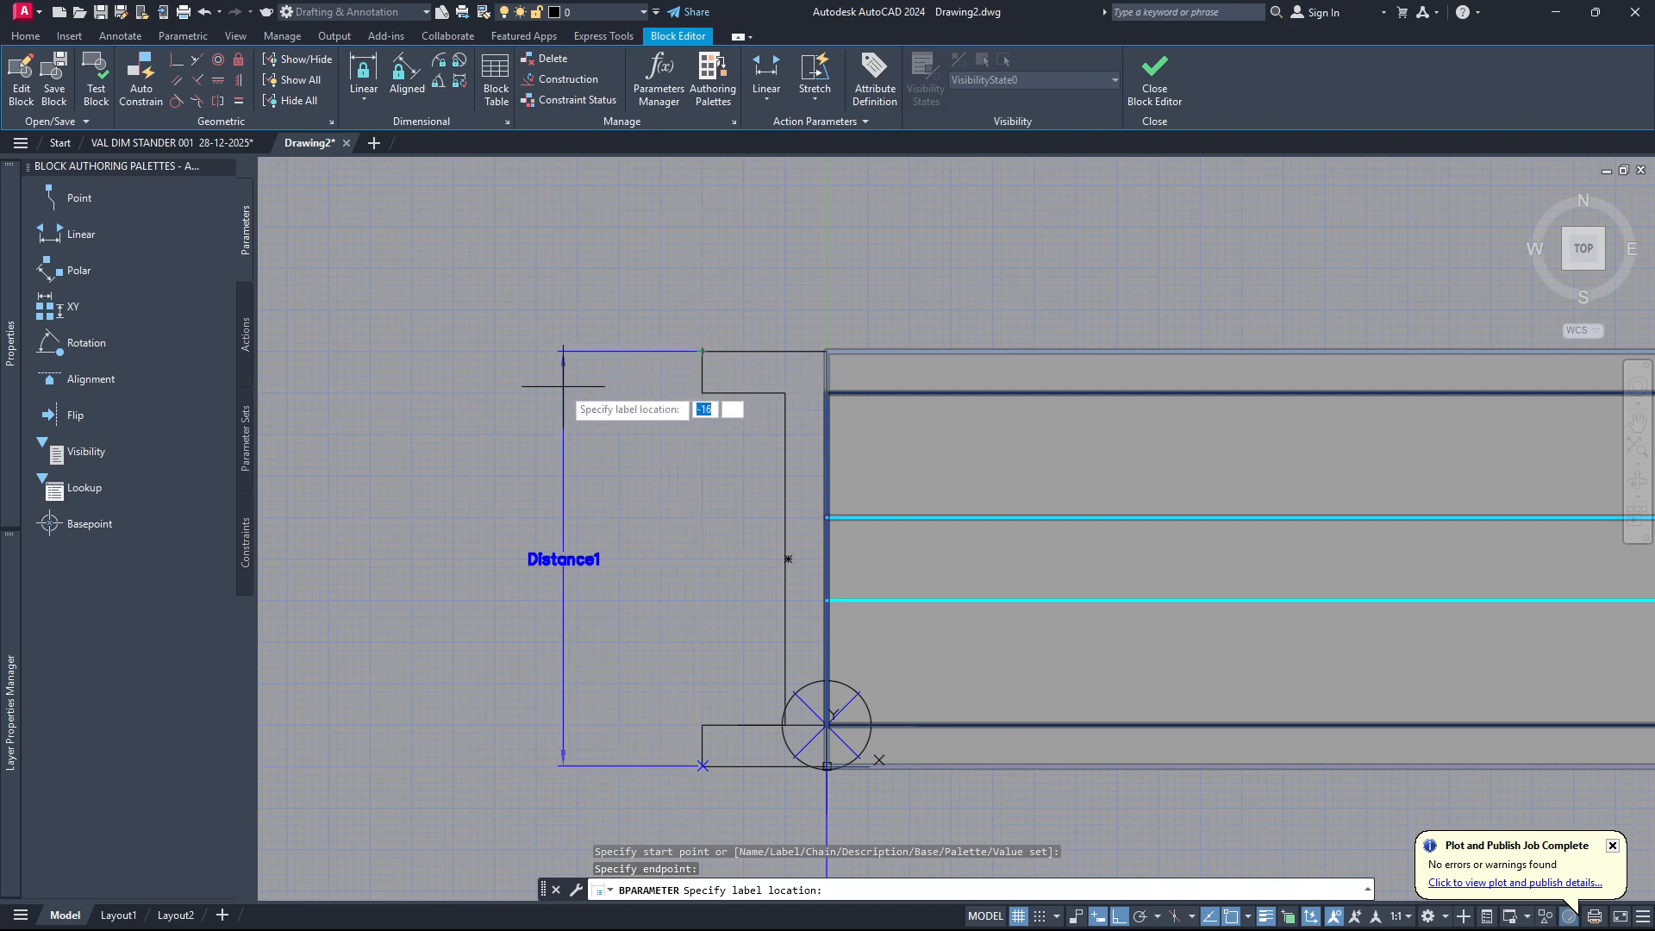
pyautogui.click(537, 400)
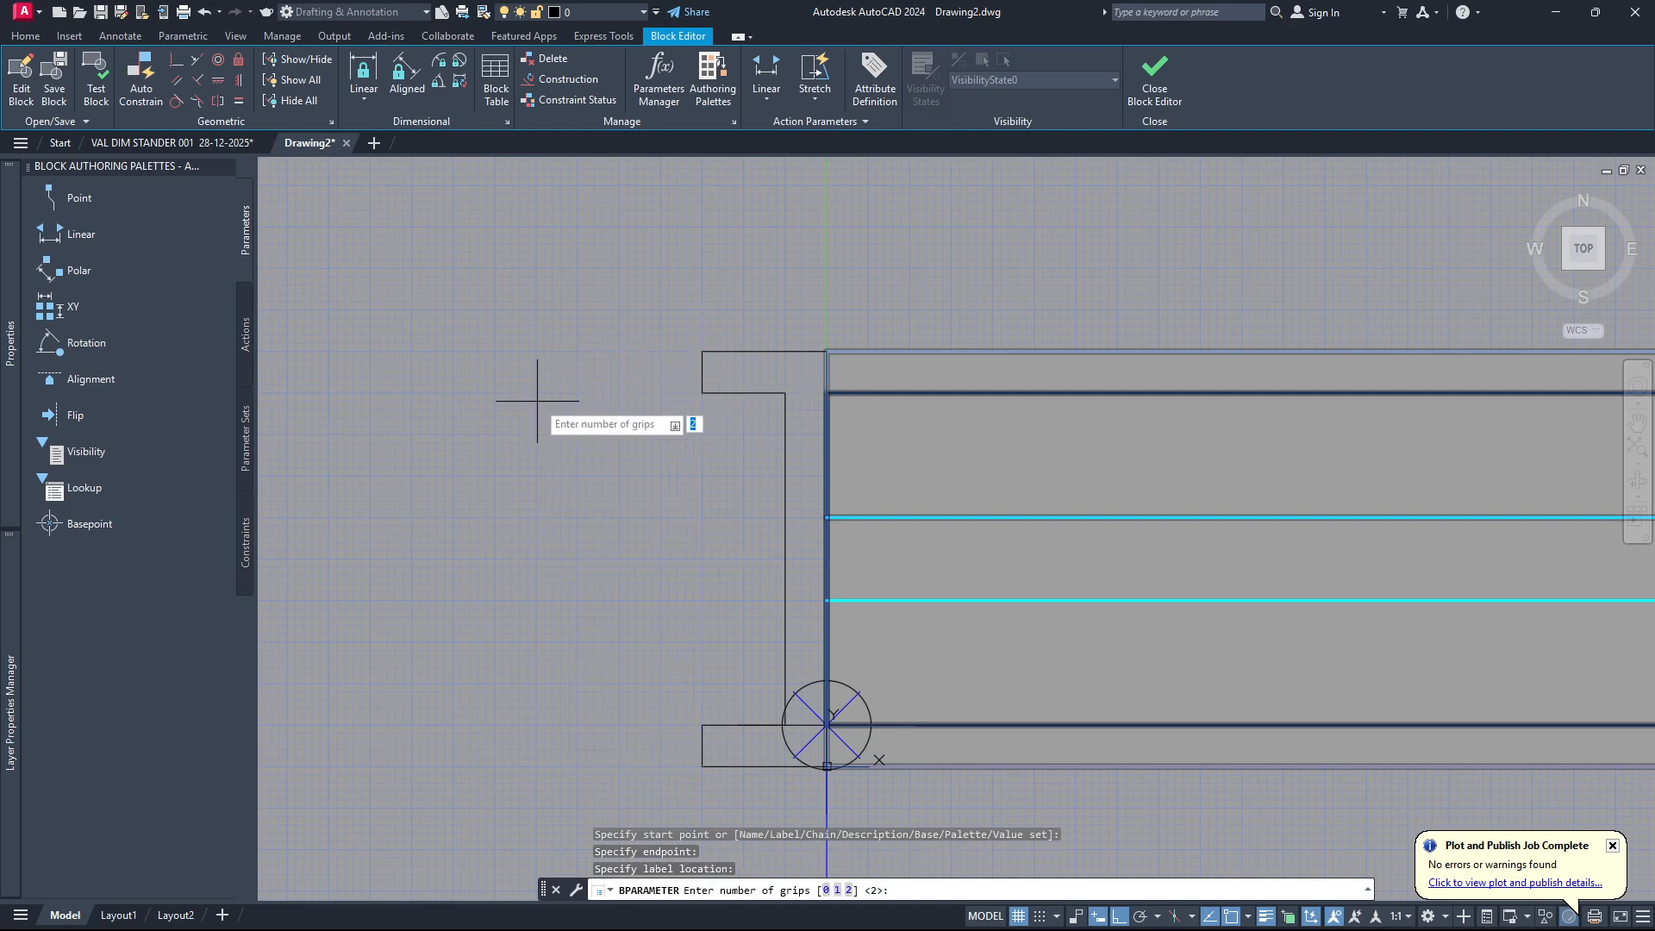
pyautogui.press('Return')
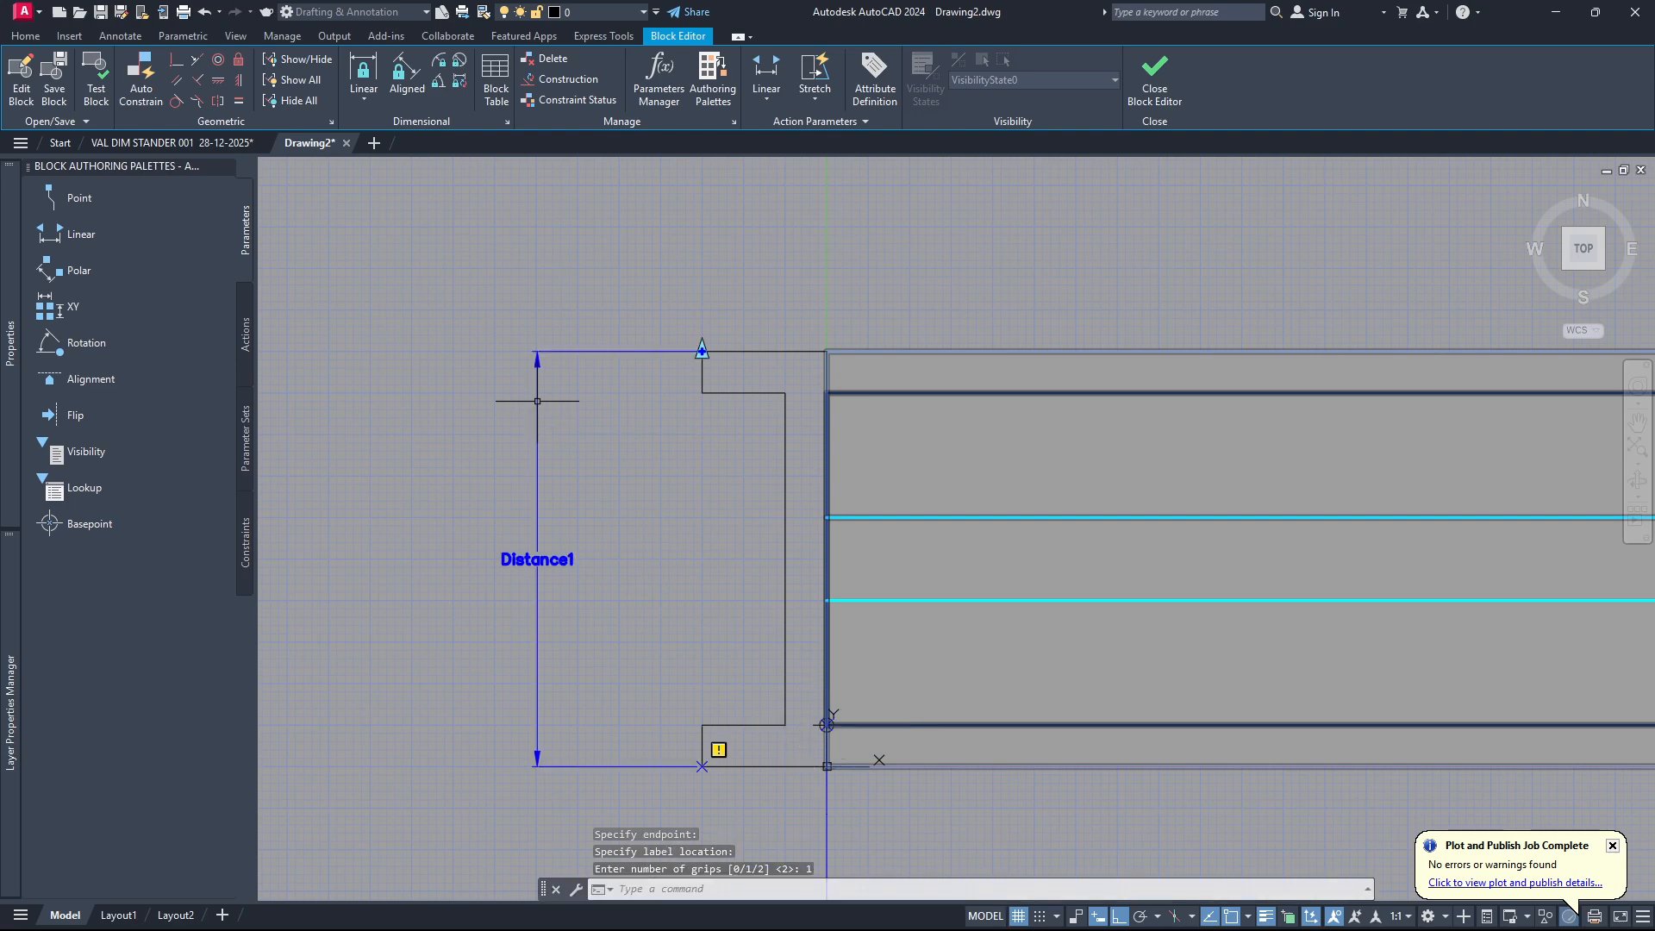
# Select the left jamb's vertical linear parameter and open its distance name for editing.
pyautogui.scroll(-4, 665, 479)
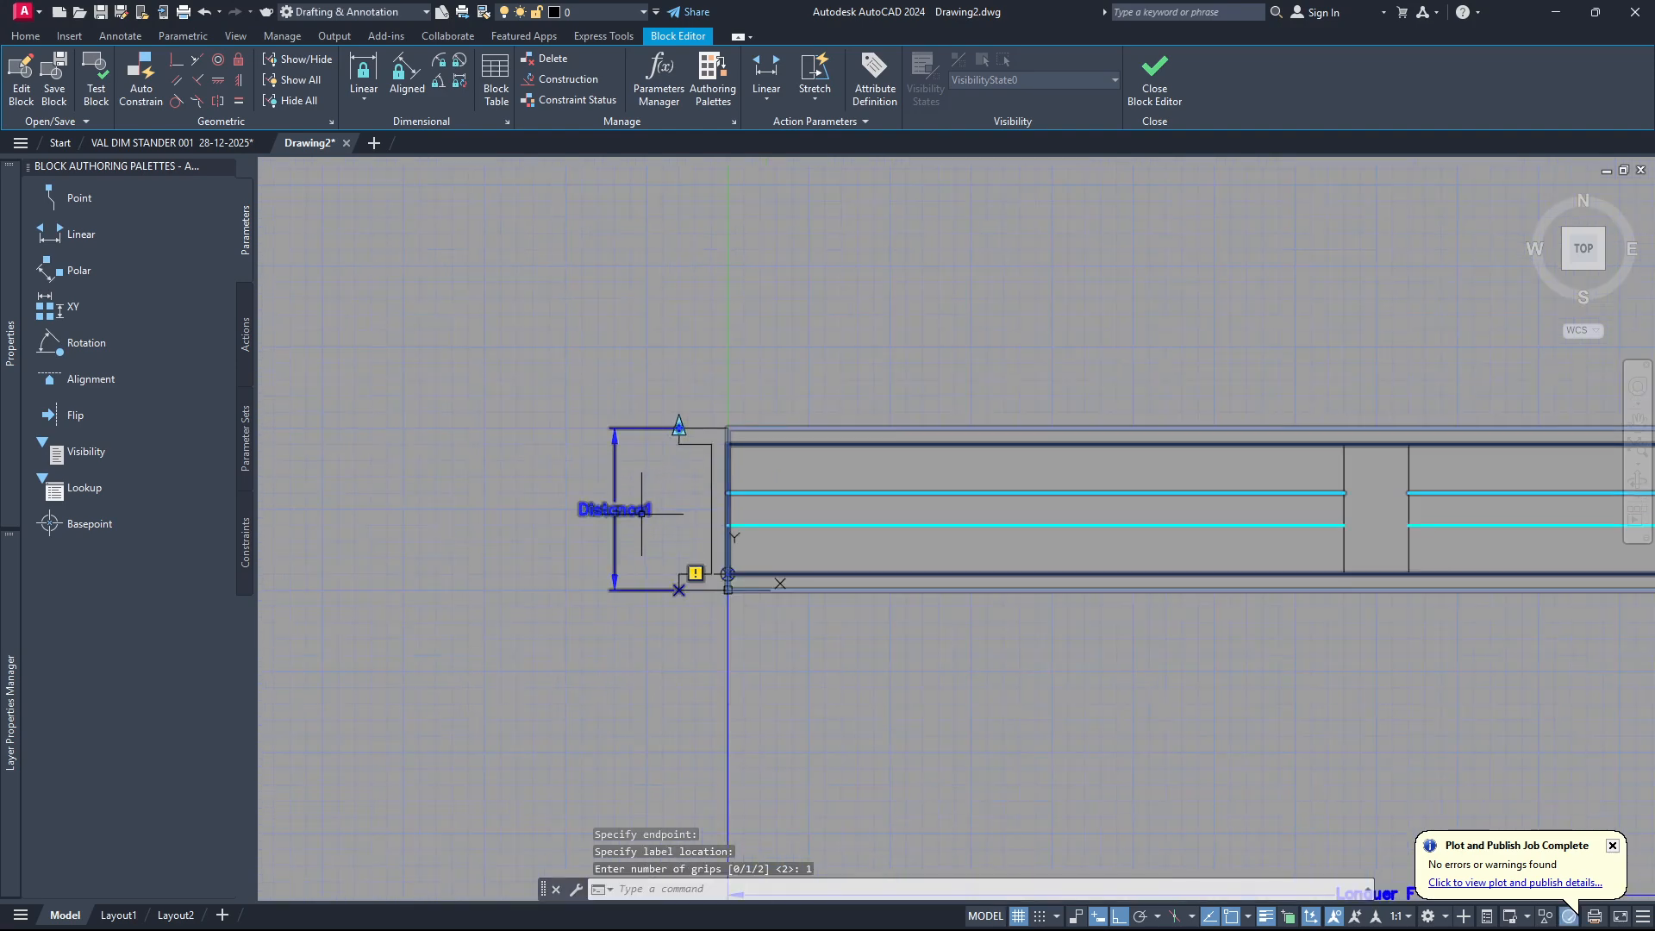
pyautogui.scroll(2, 644, 514)
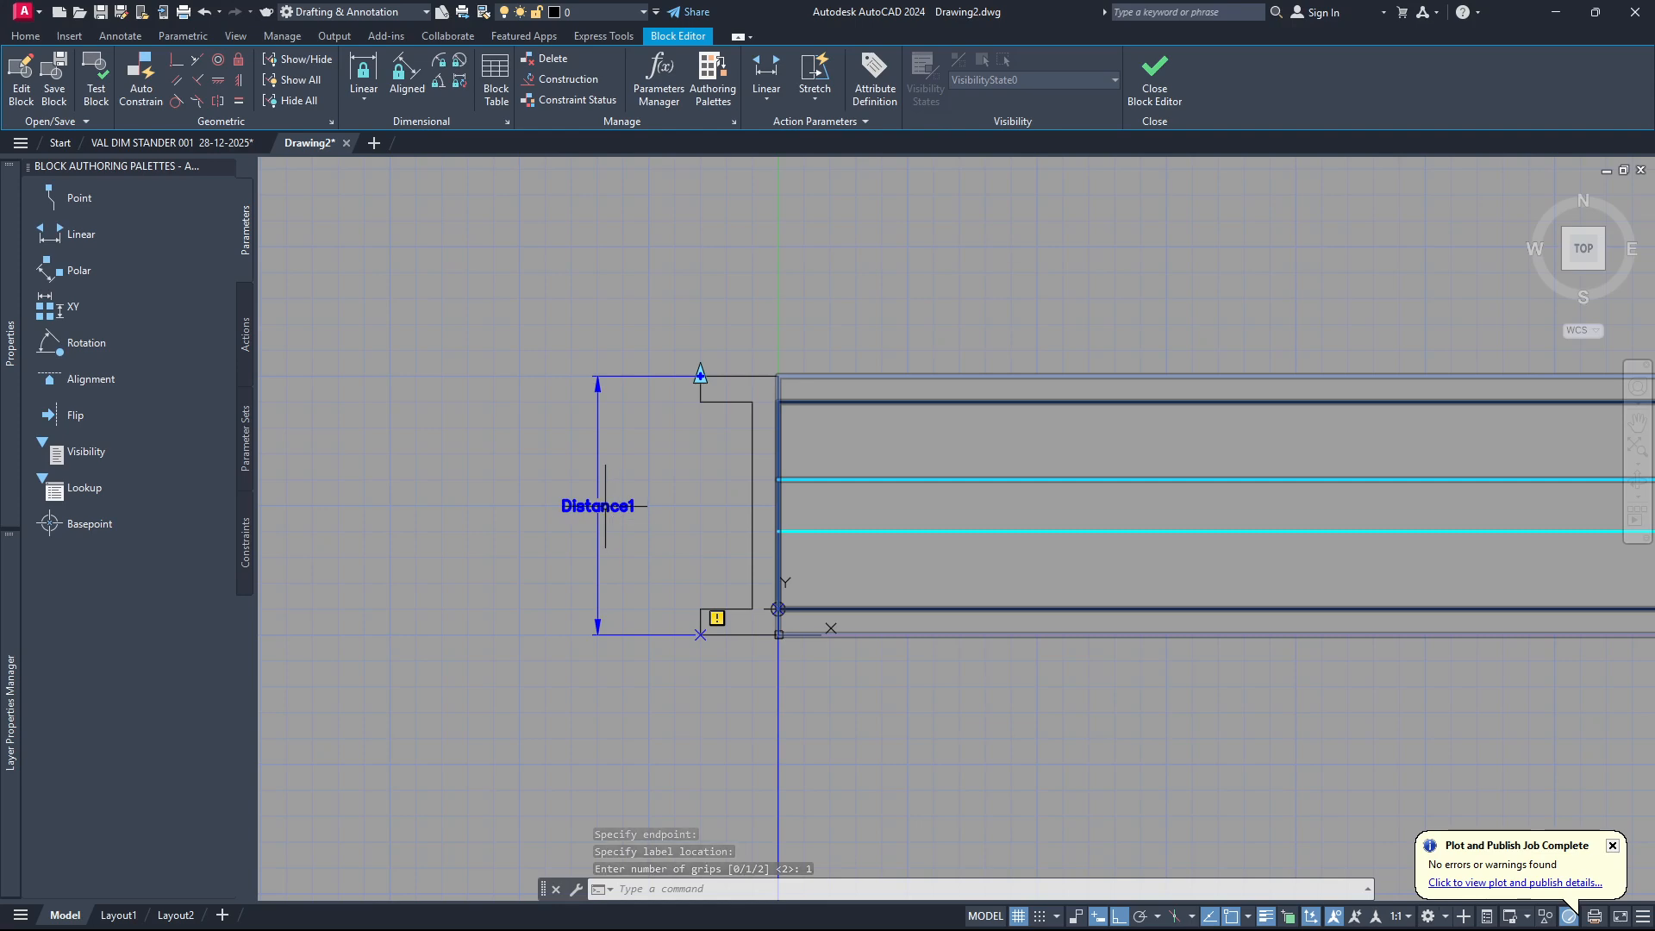
pyautogui.click(606, 506)
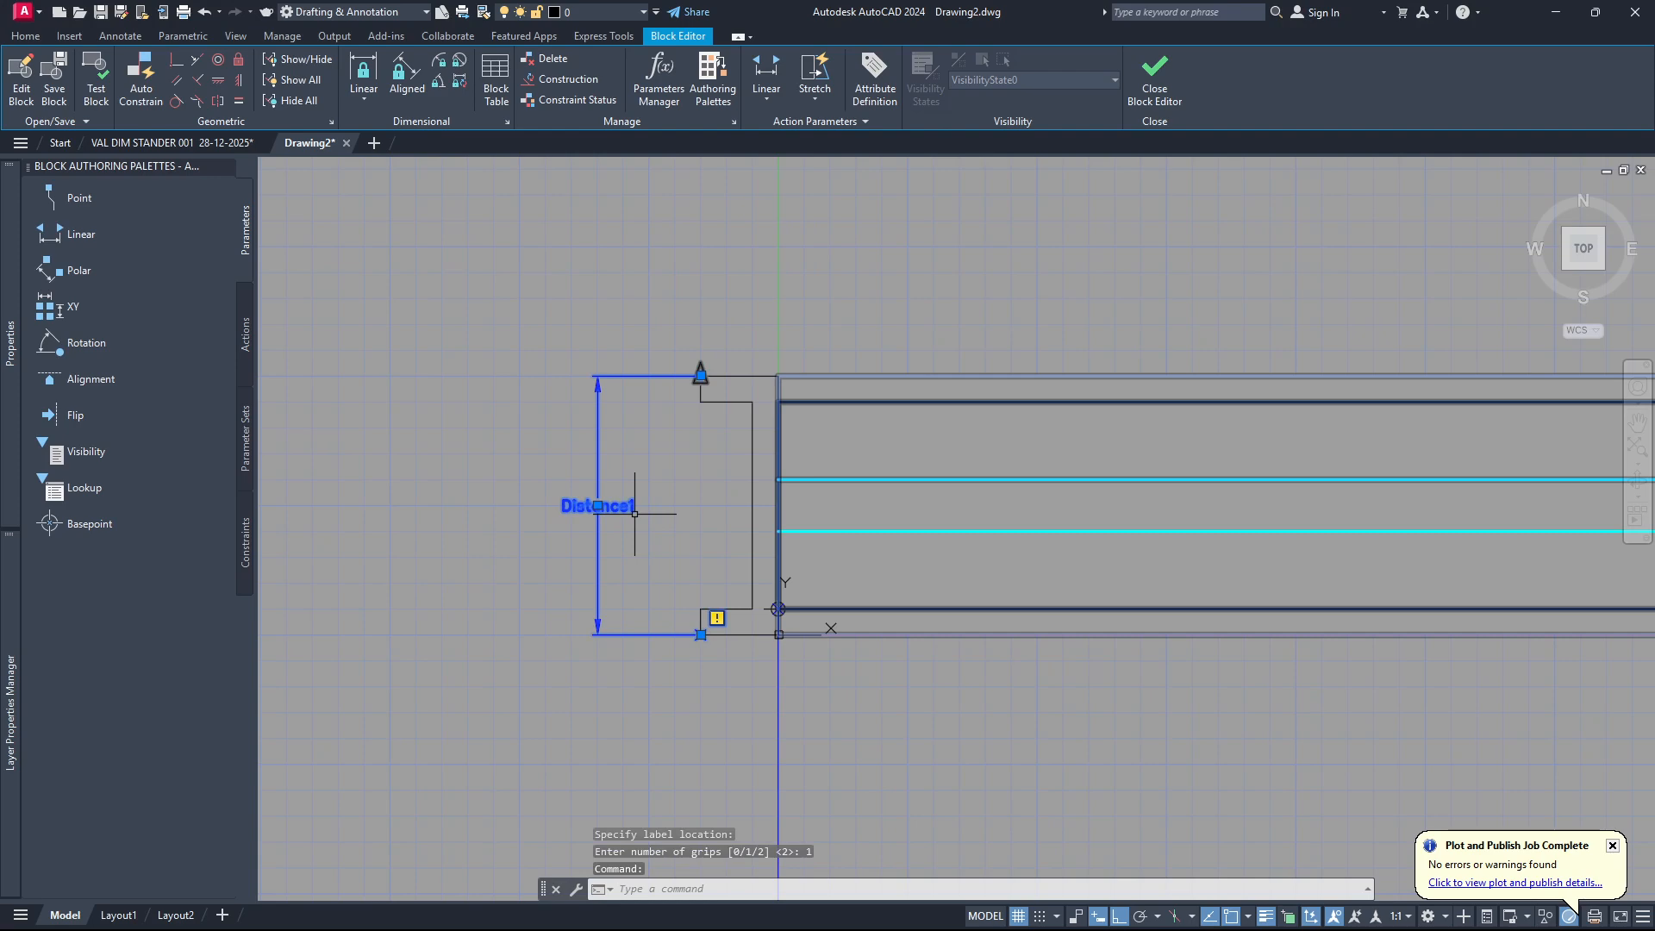
pyautogui.moveTo(10, 373)
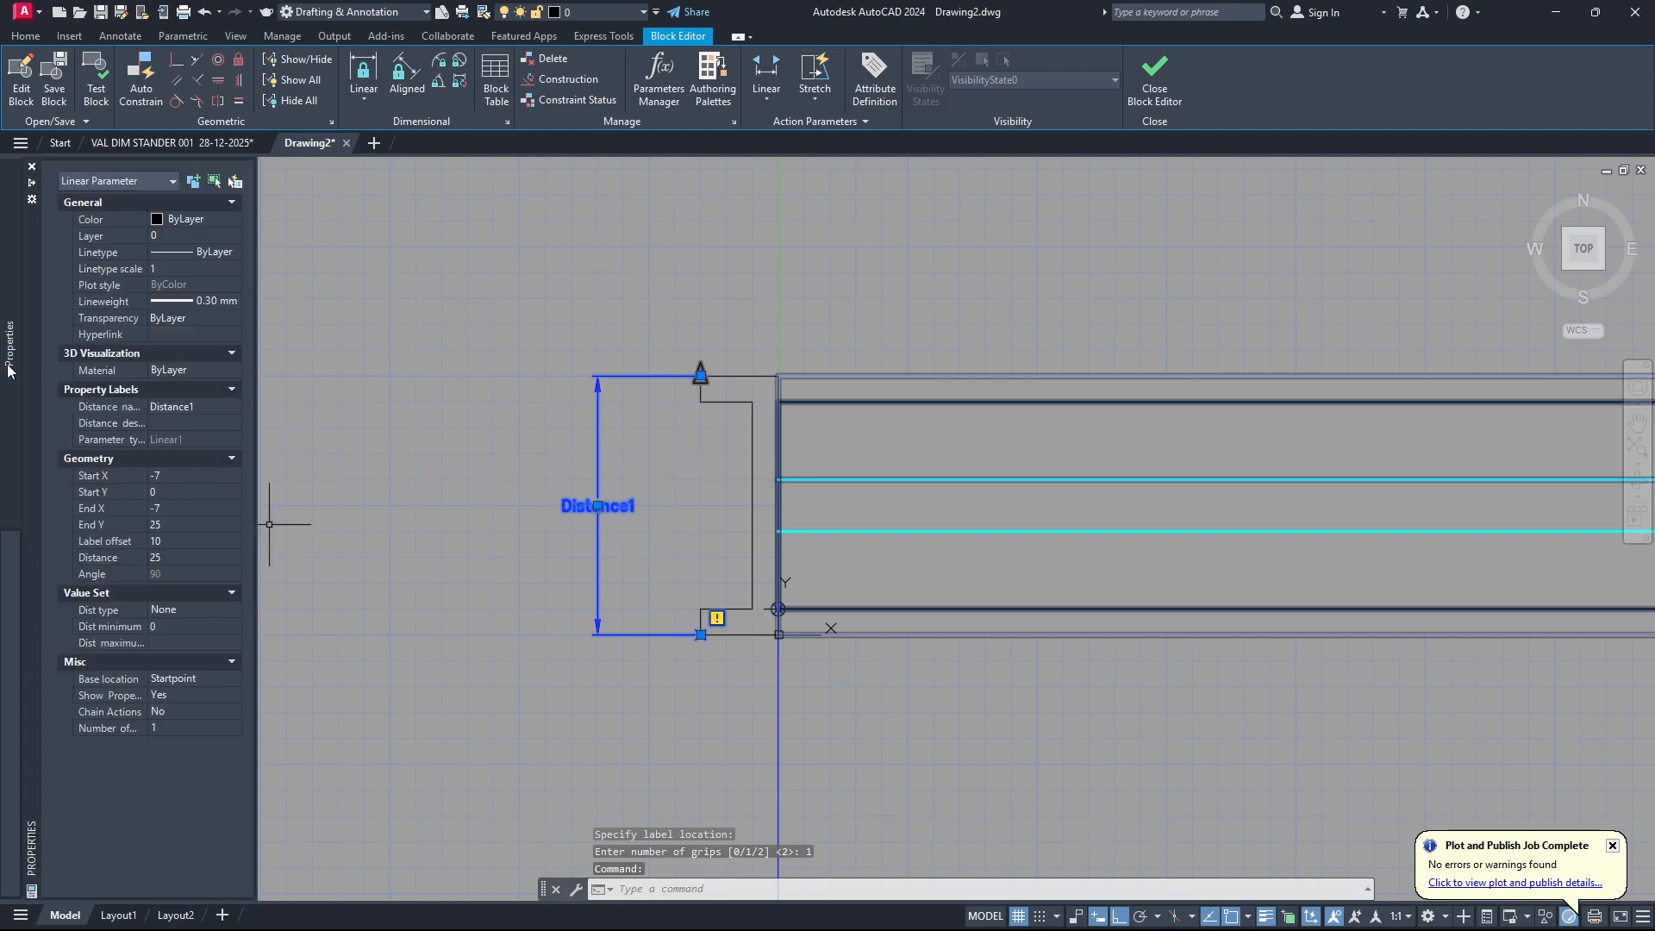
pyautogui.click(211, 406)
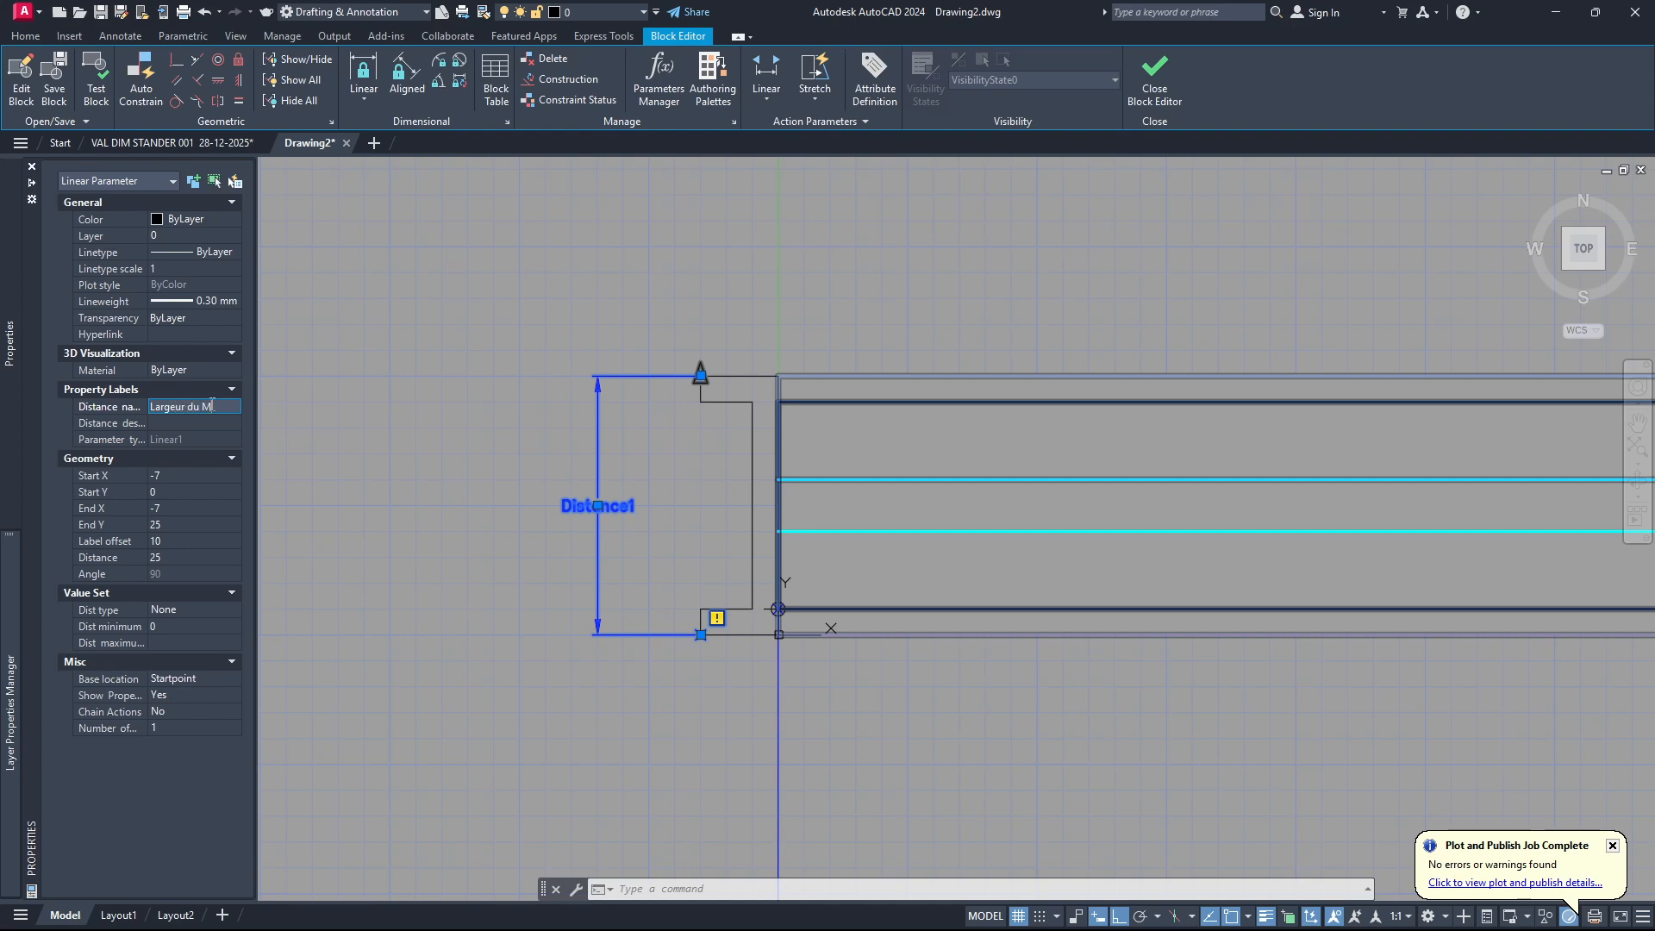
# Name the left jamb's vertical linear parameter Largeur du Mur and clear the selection.
pyautogui.press('Tab')
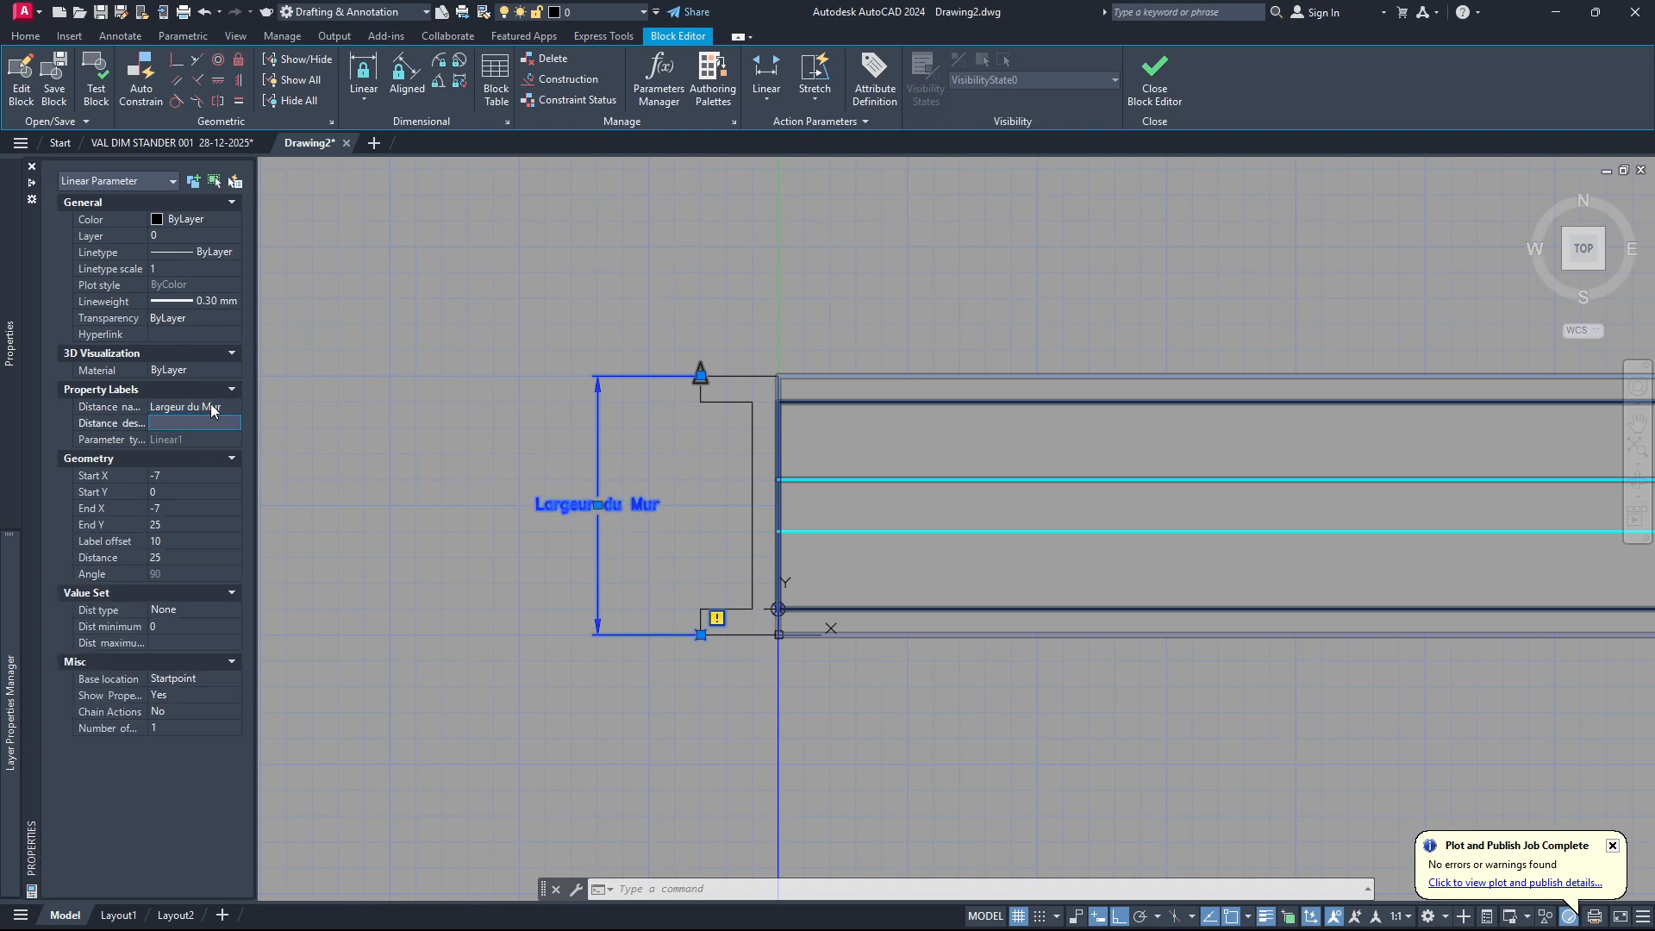
pyautogui.press('Escape')
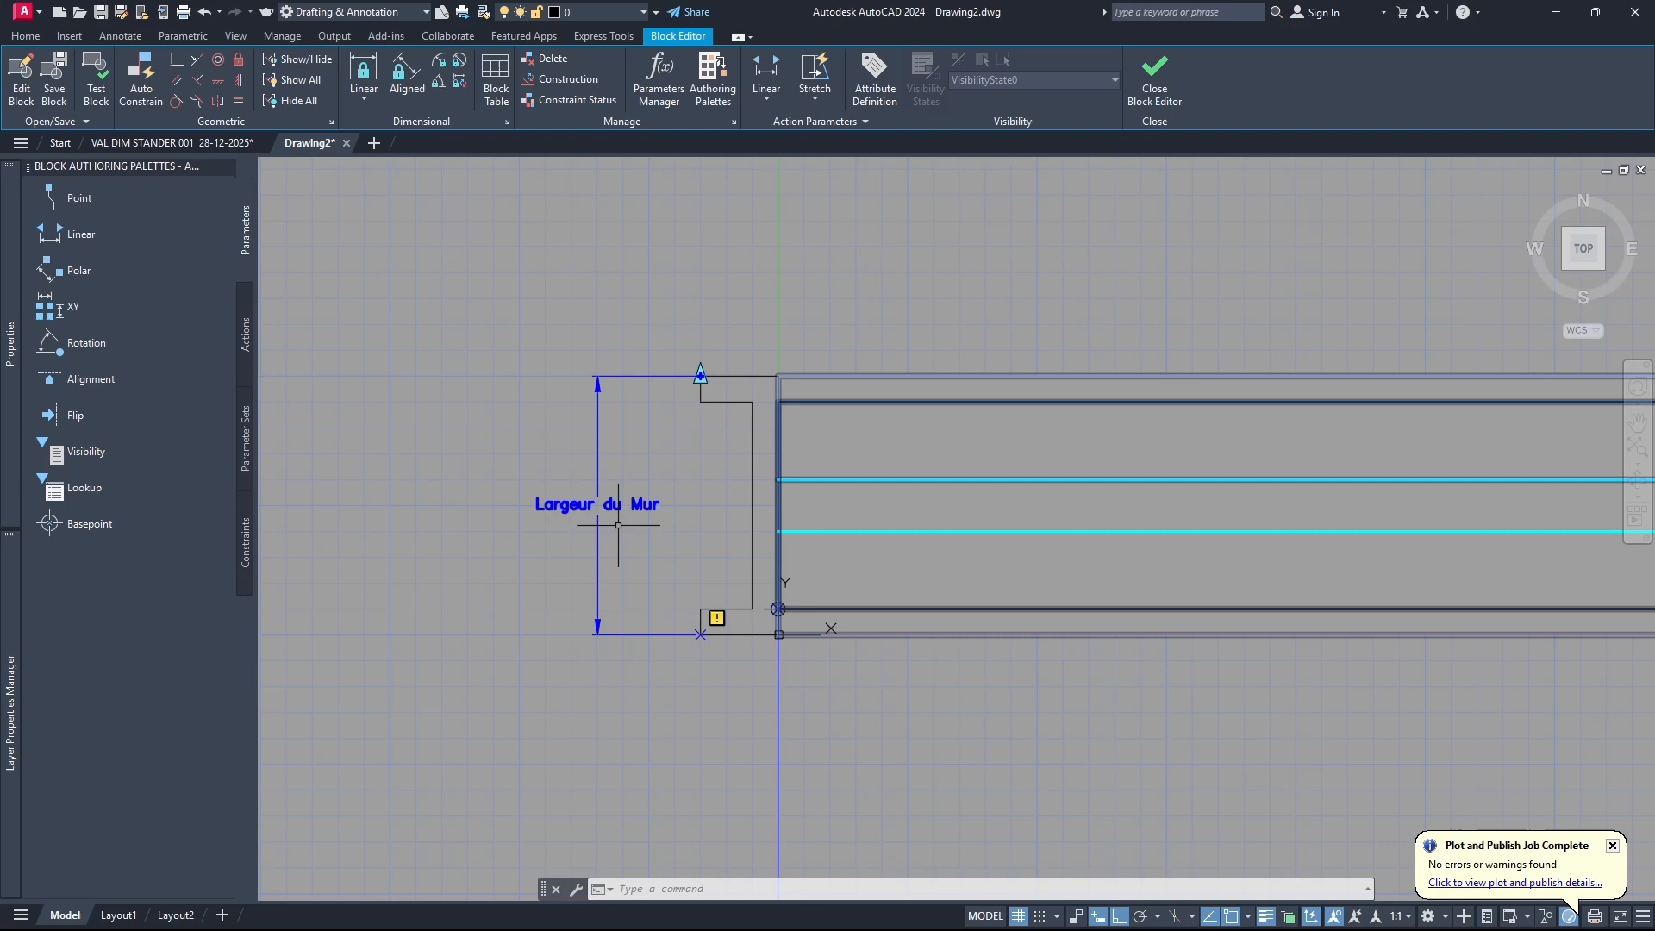
pyautogui.scroll(-6, 595, 561)
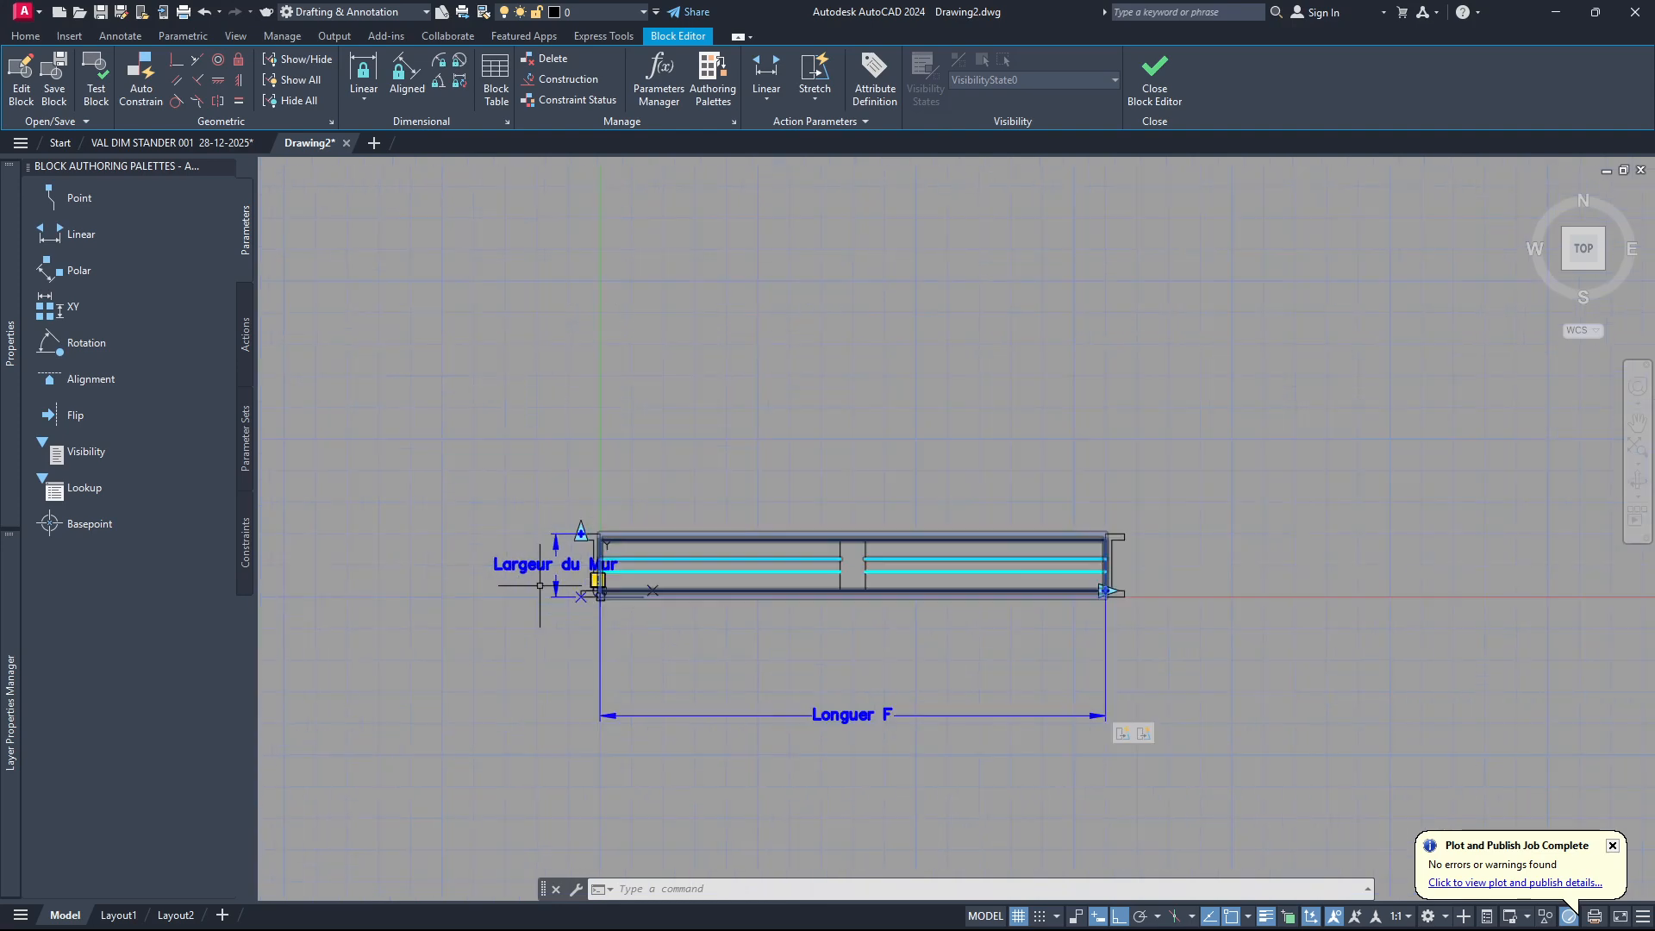
pyautogui.scroll(4, 599, 590)
pyautogui.scroll(-2, 600, 590)
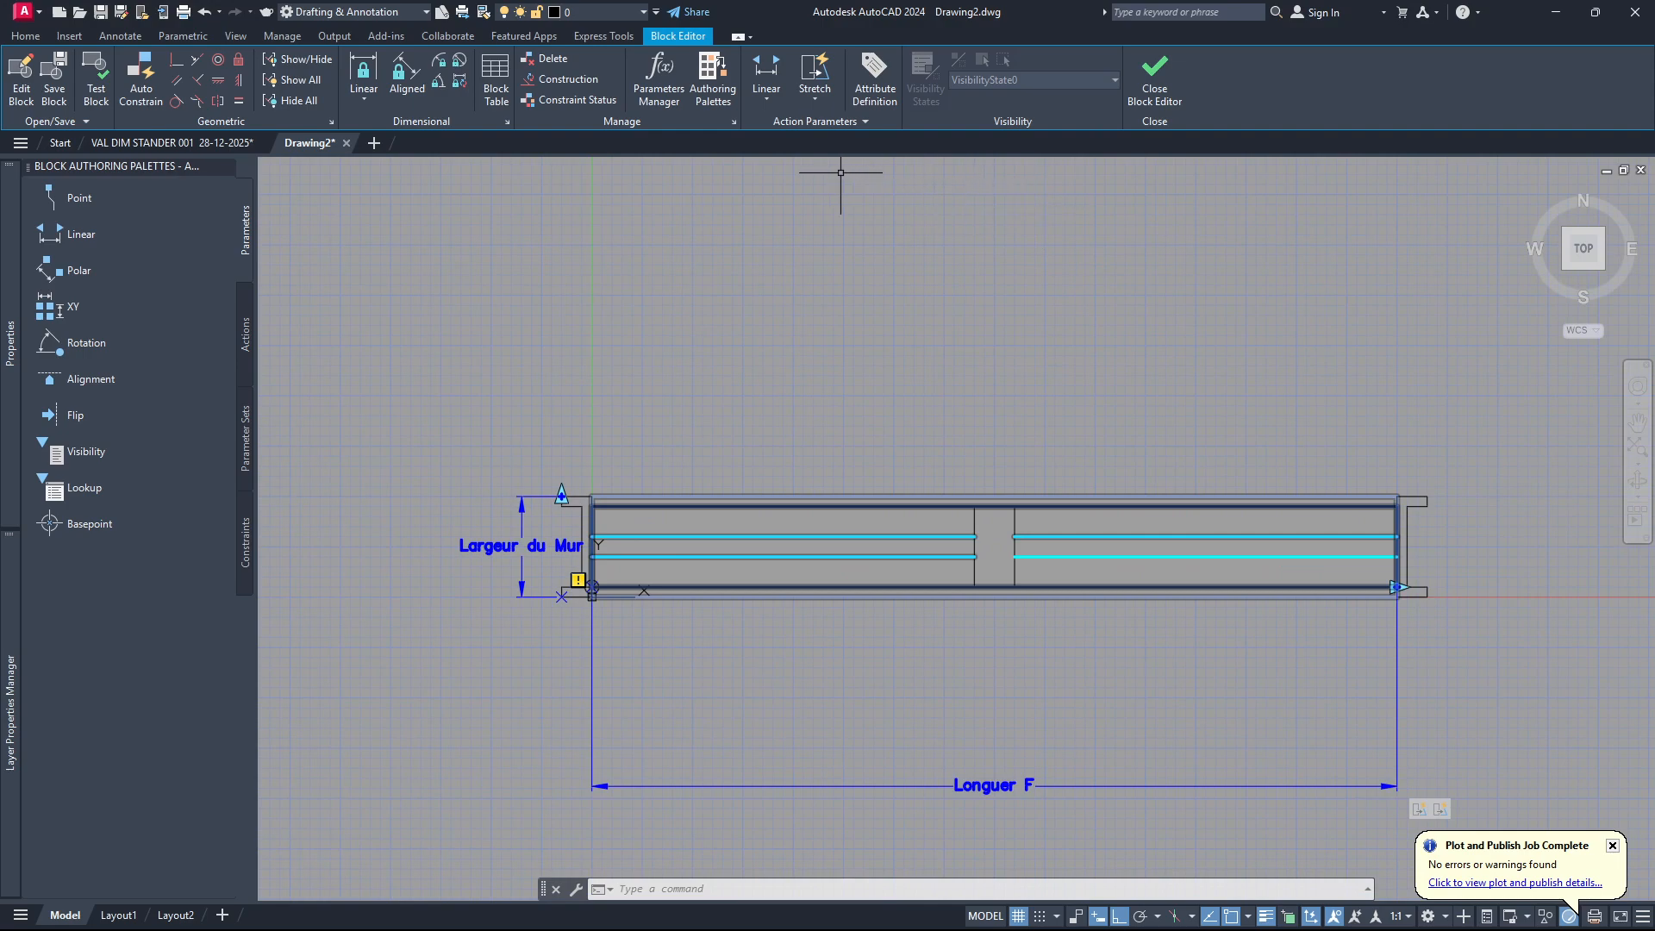
# Start a stretch action on the Largeur du Mur parameter and associate it with the parameter's upper point.
pyautogui.click(818, 82)
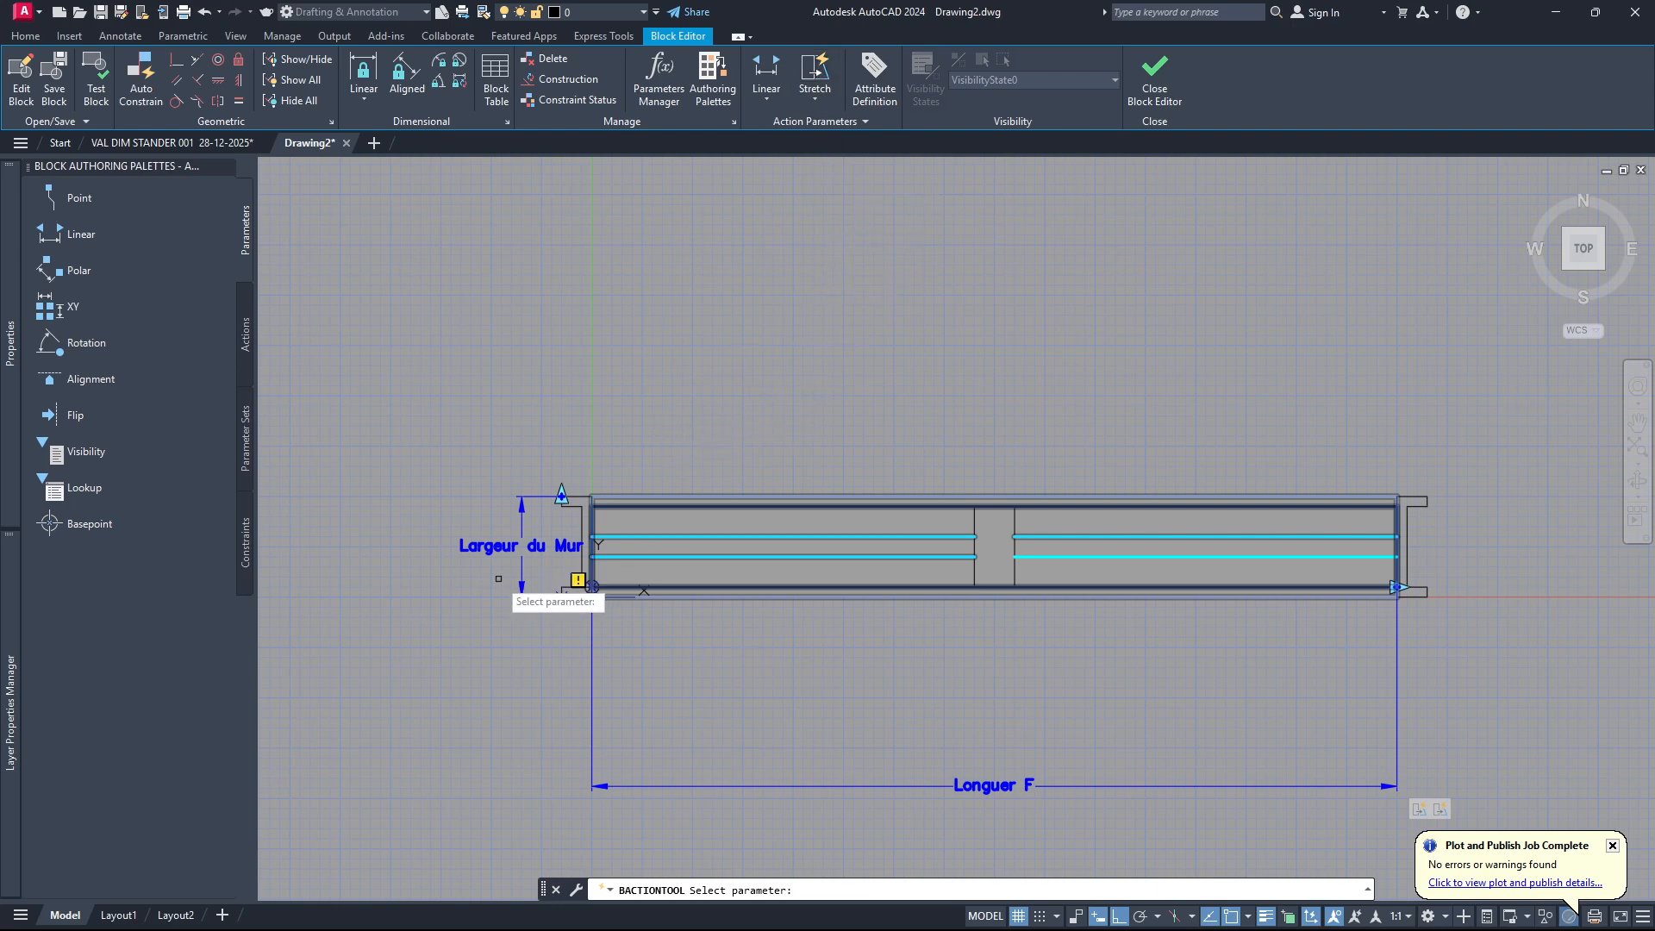
pyautogui.scroll(5, 498, 579)
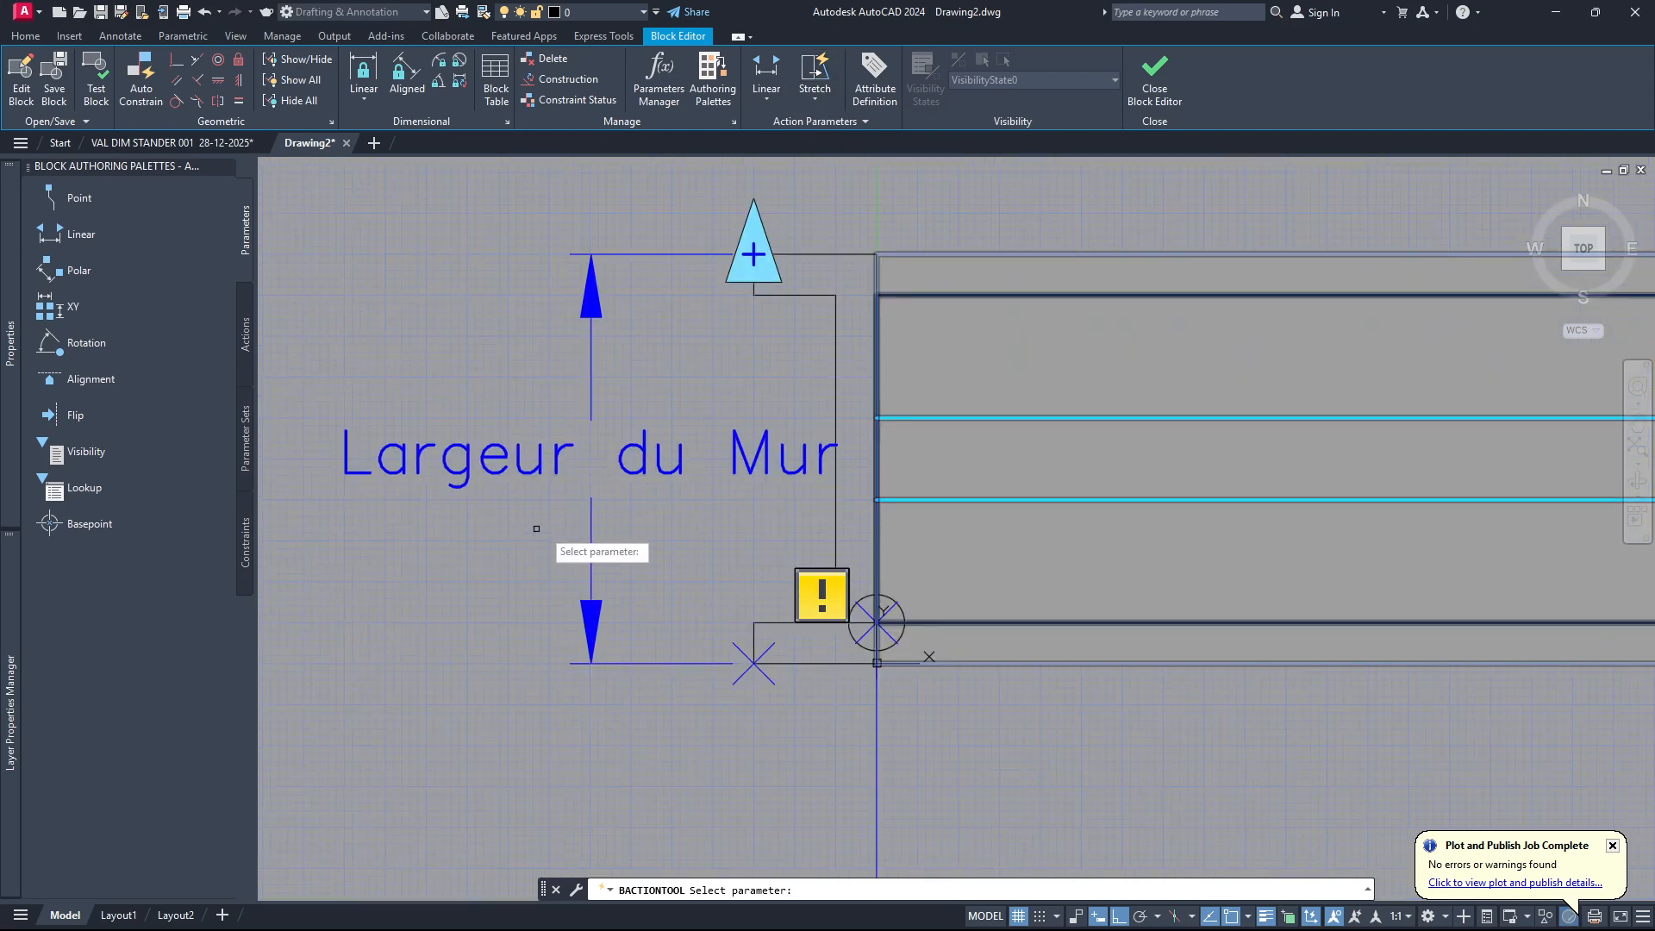
pyautogui.click(591, 516)
pyautogui.scroll(-4, 595, 534)
pyautogui.scroll(4, 622, 439)
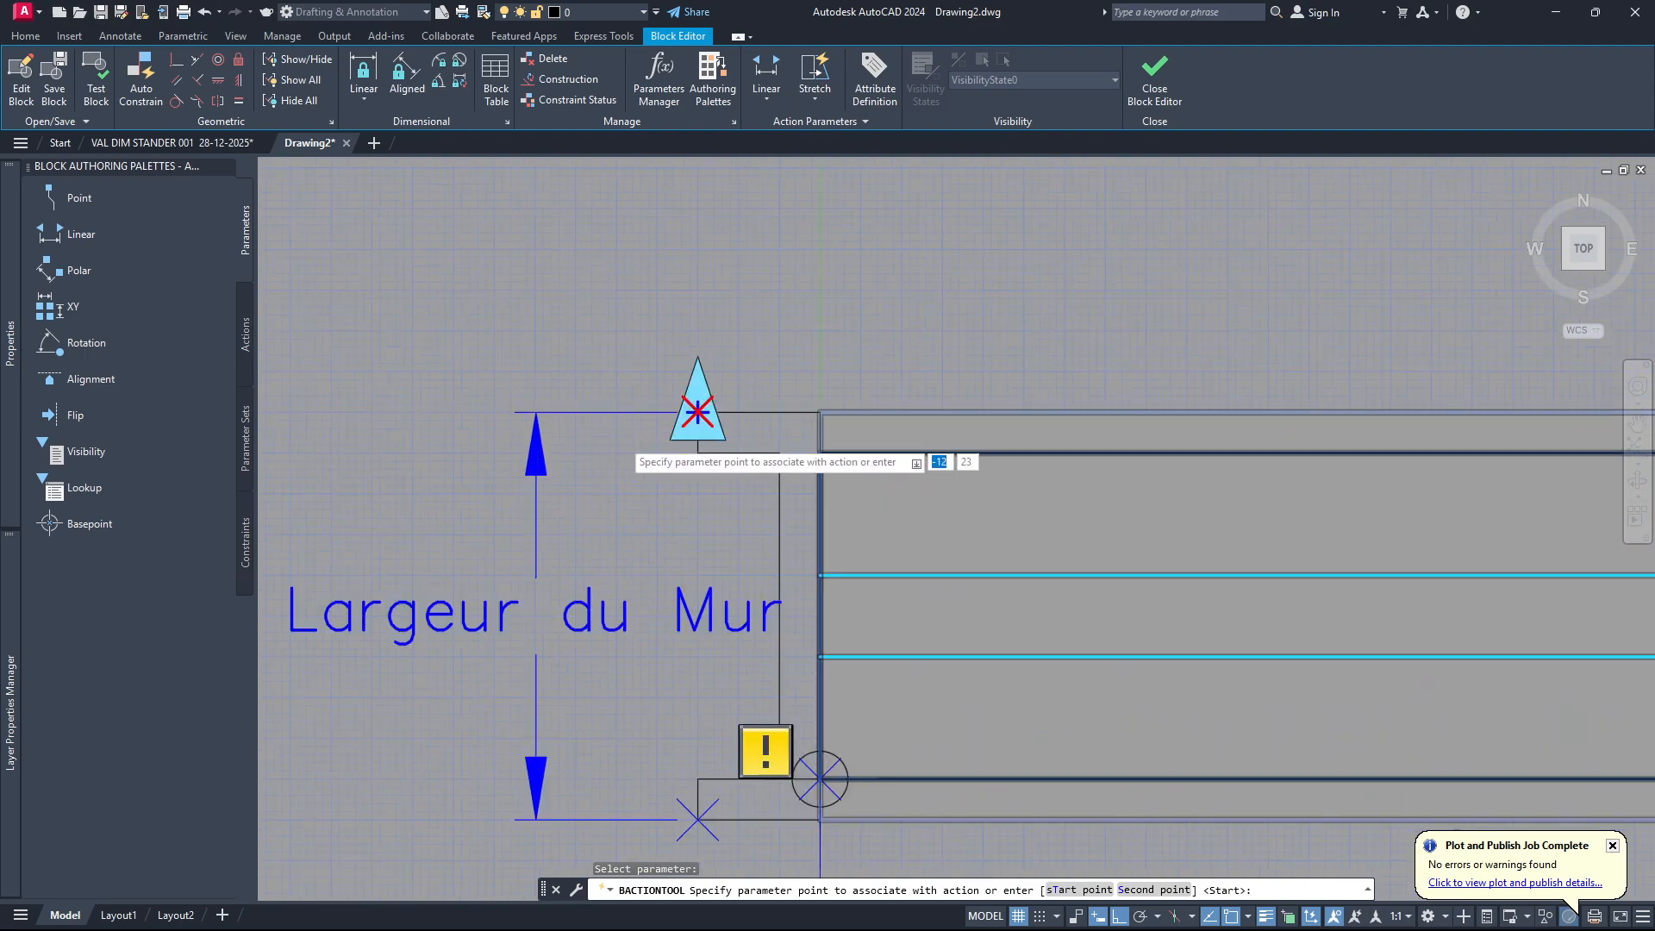
pyautogui.scroll(2, 622, 439)
pyautogui.click(743, 395)
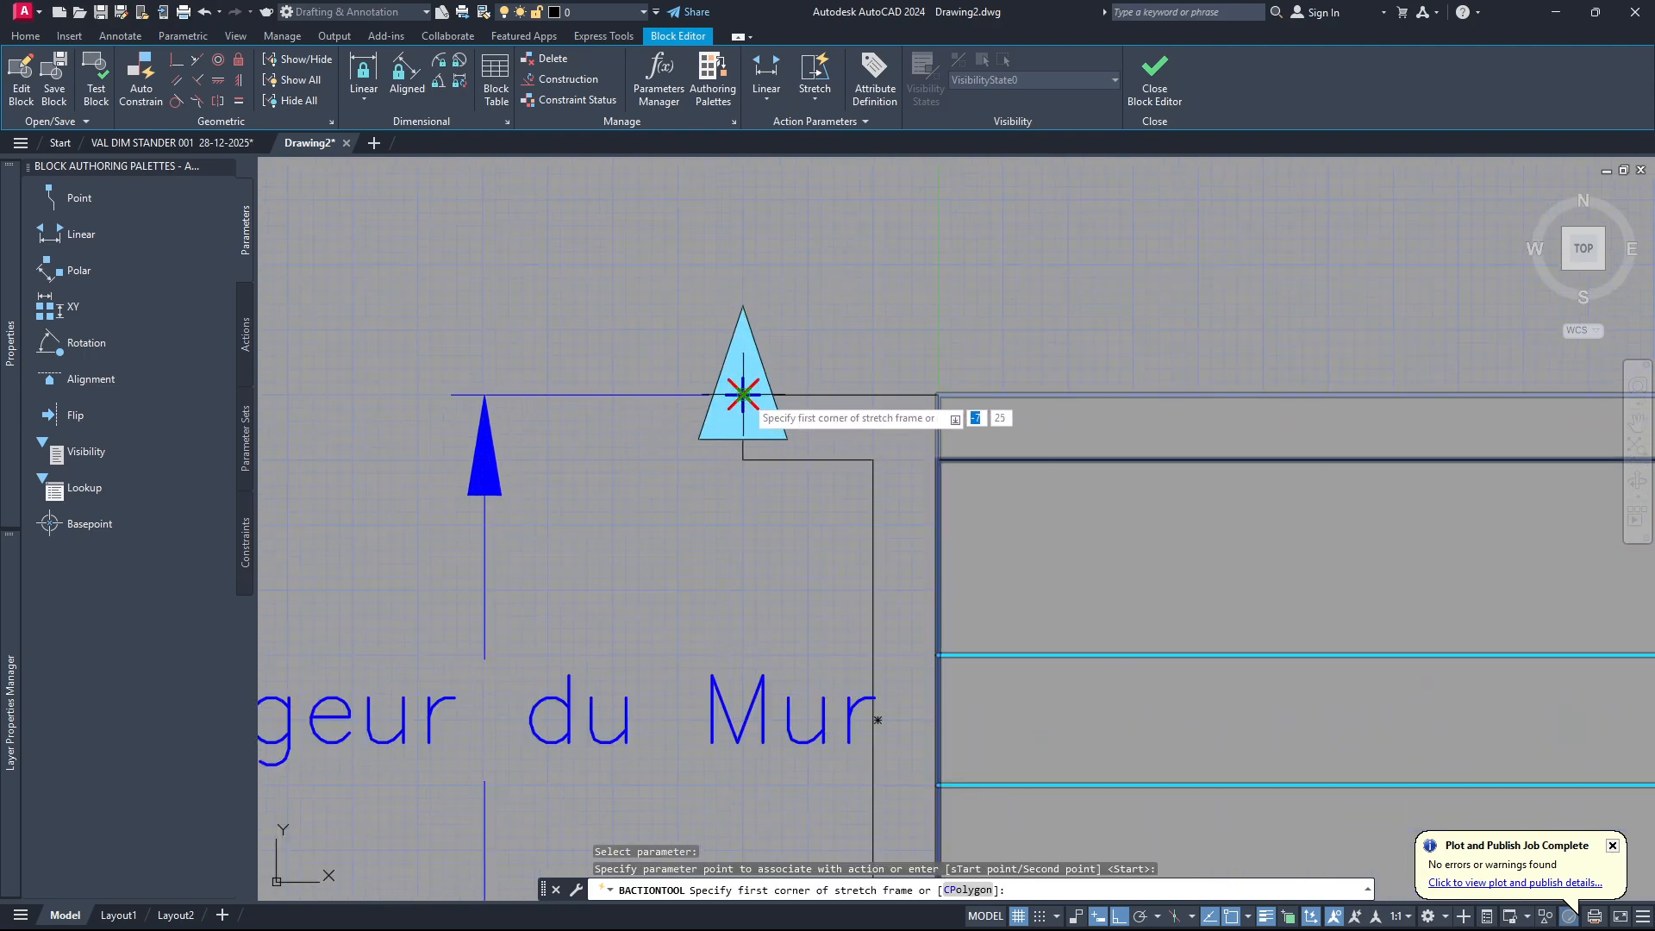
# Frame the window's upper part across its full length, from about 218,6 to above the left jamb, and select the crossed objects for stretching.
pyautogui.scroll(-6, 743, 395)
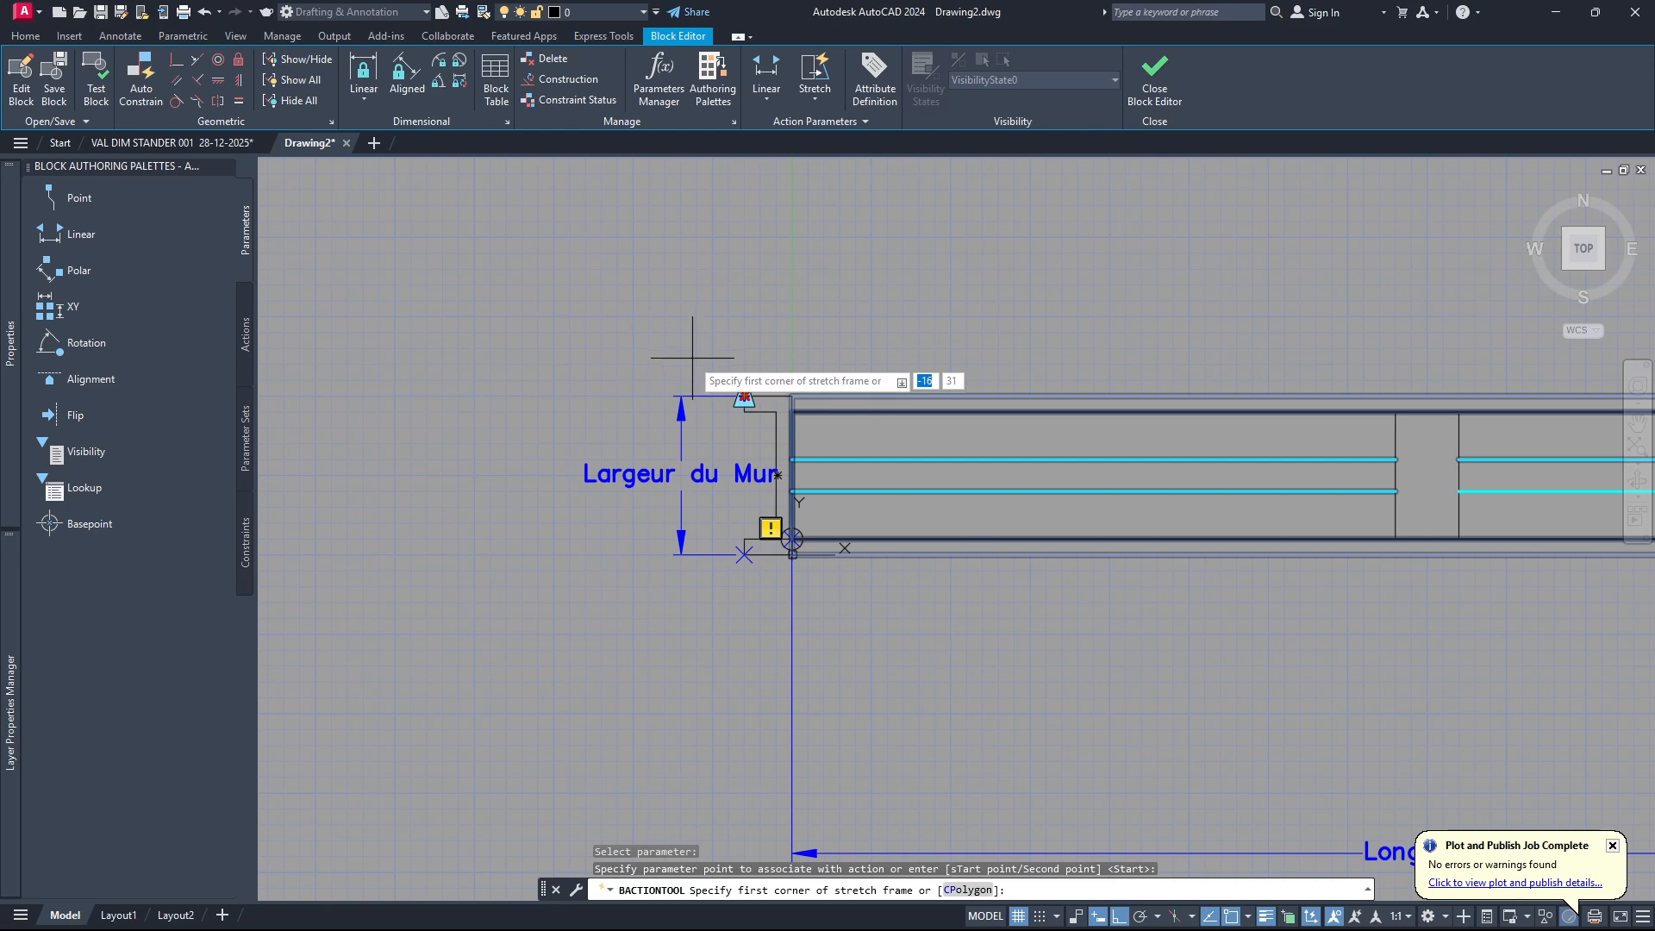
pyautogui.scroll(-4, 665, 370)
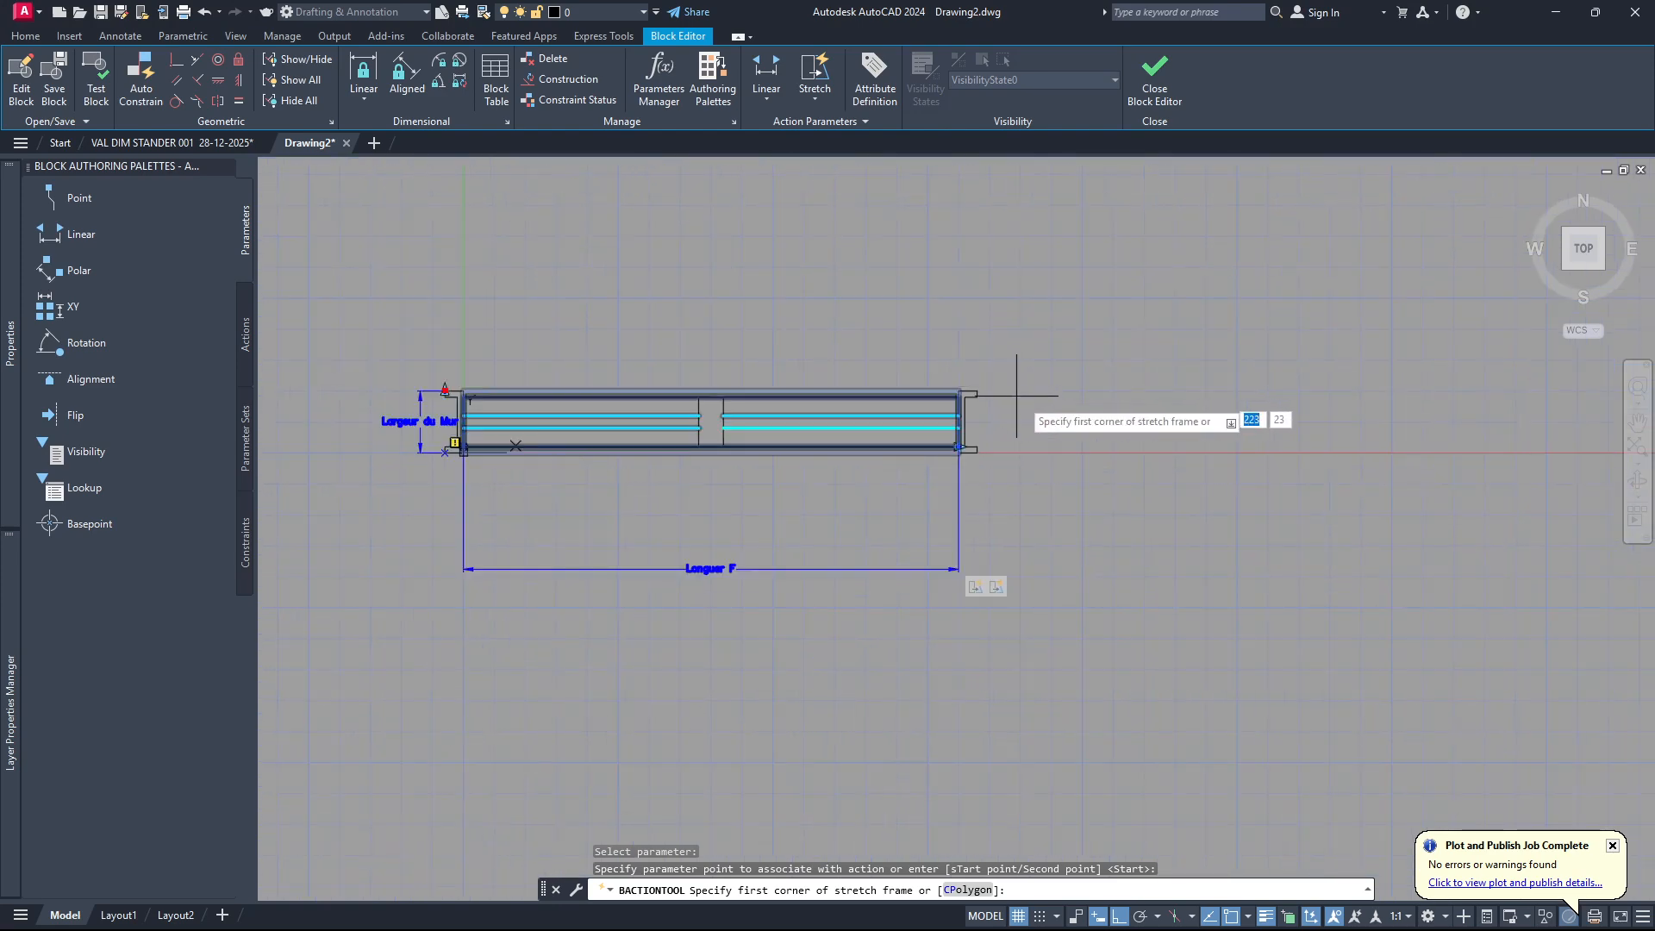
pyautogui.click(1003, 437)
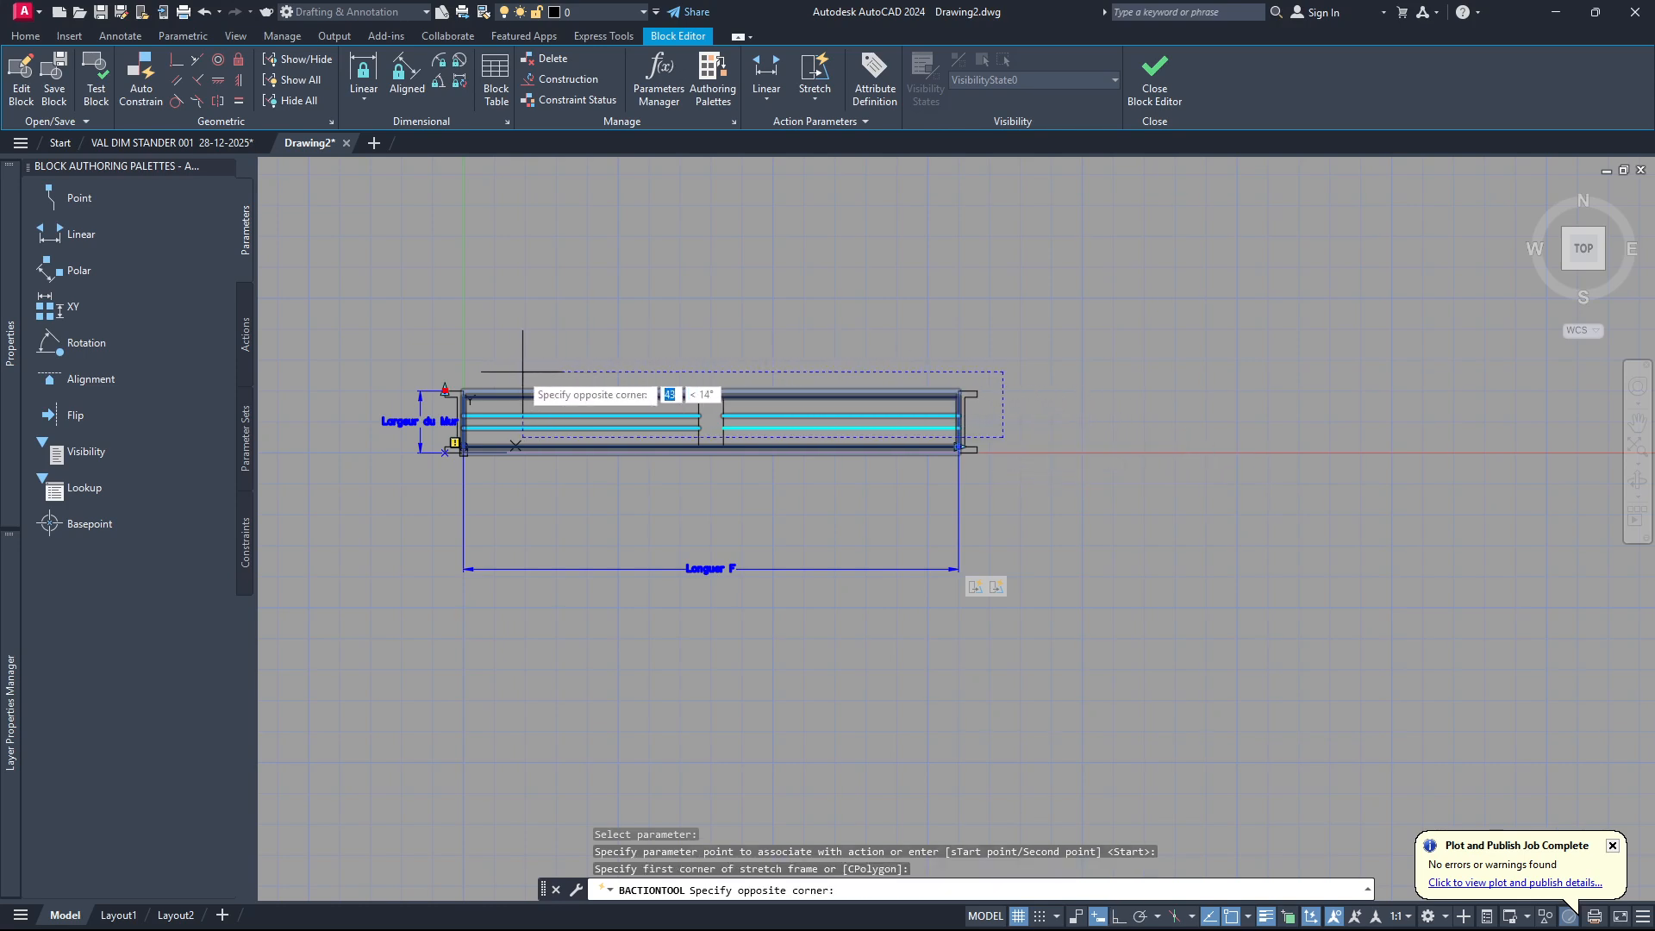
pyautogui.click(403, 349)
pyautogui.scroll(4, 427, 383)
pyautogui.scroll(-2, 431, 375)
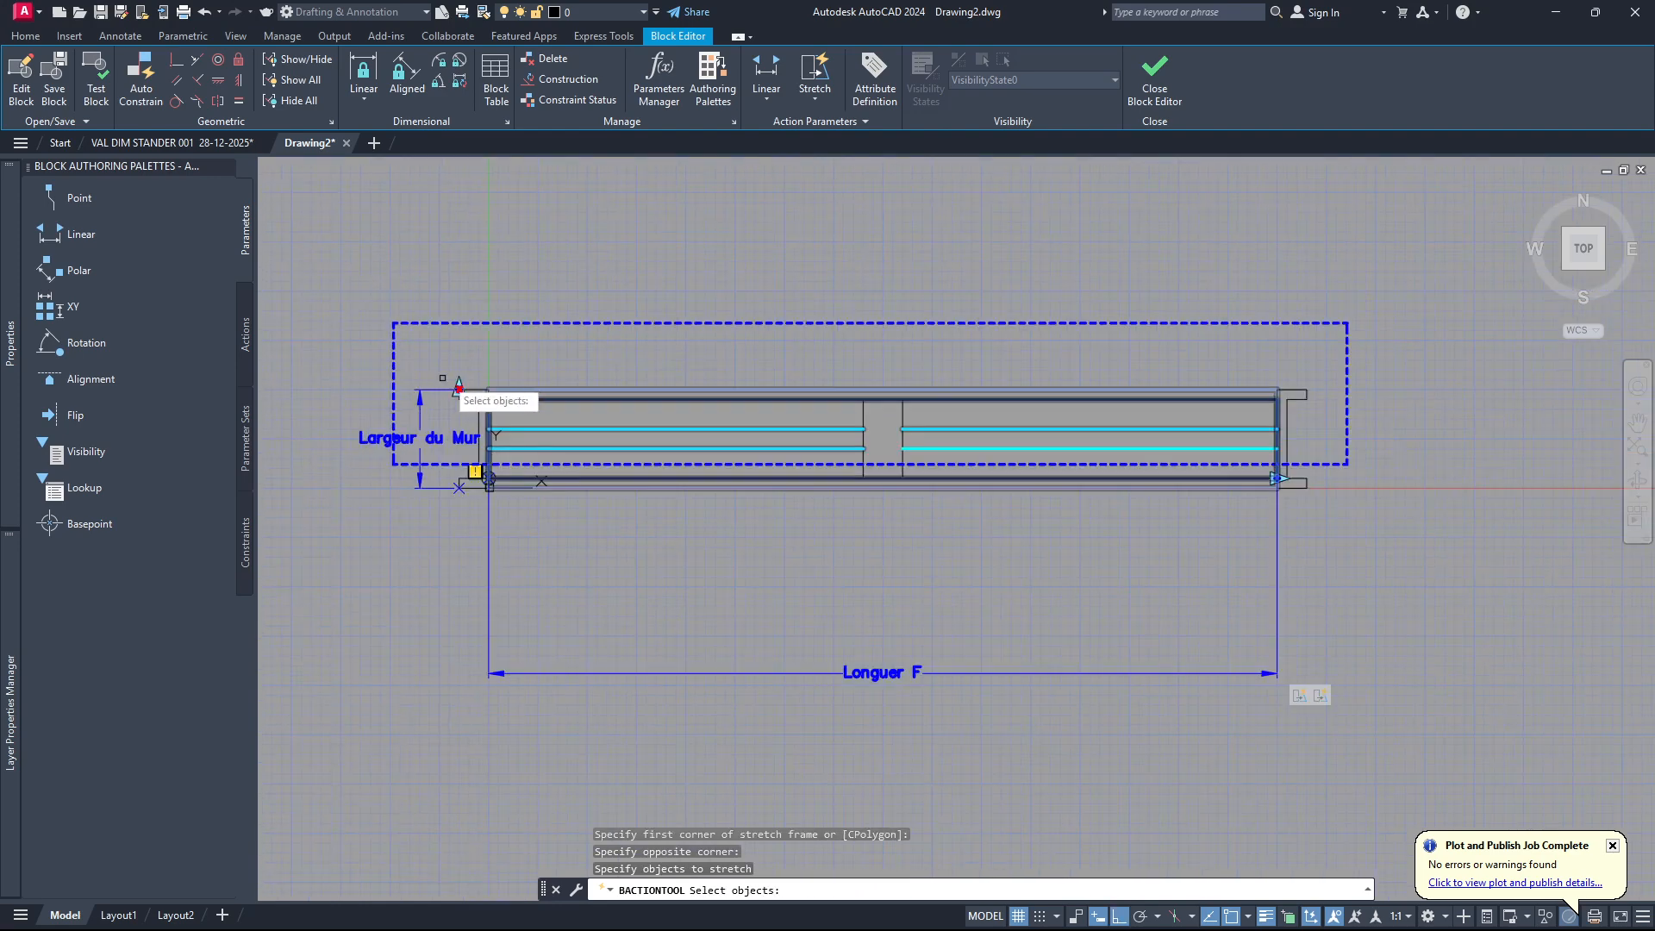
pyautogui.click(1317, 455)
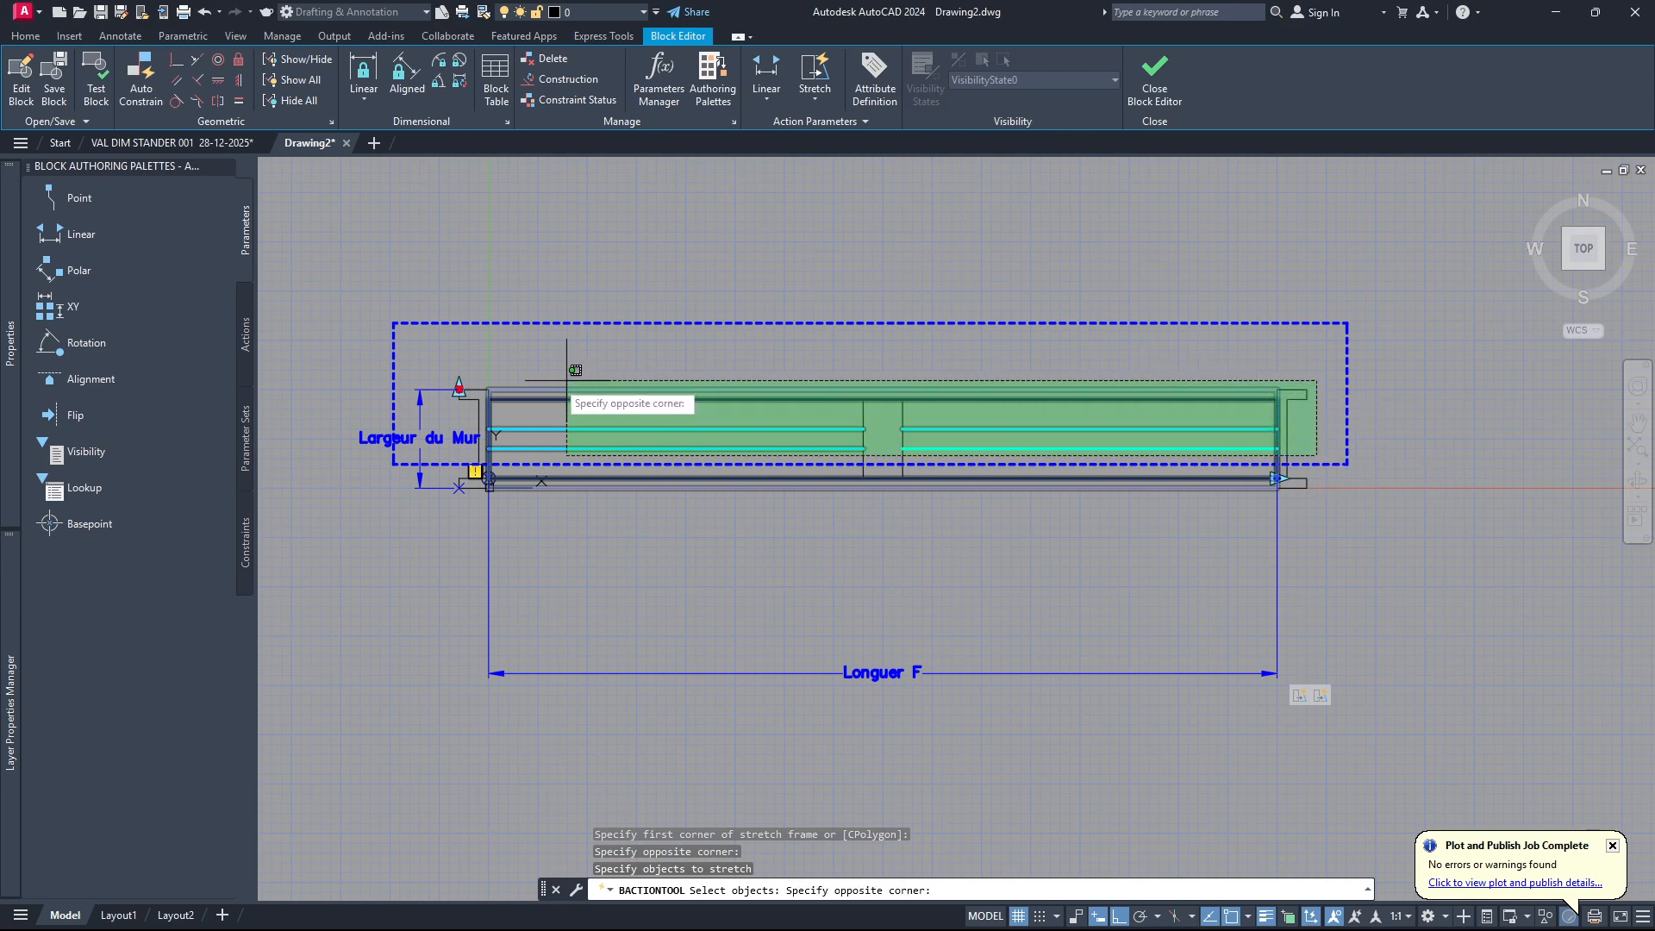
pyautogui.click(422, 364)
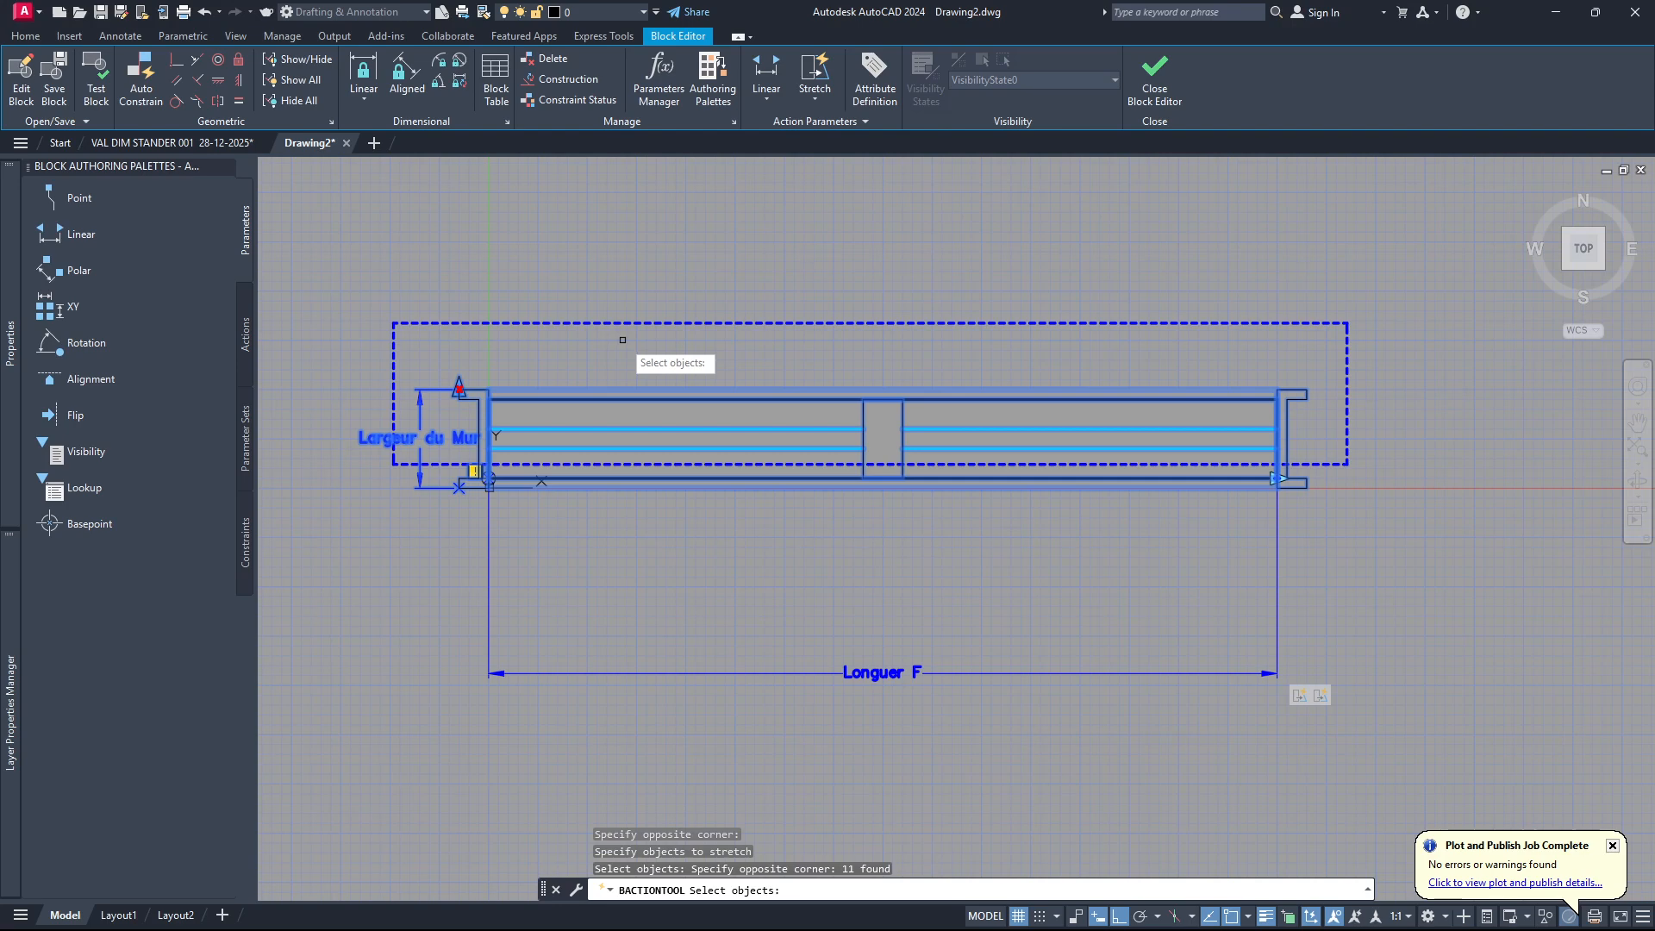
pyautogui.press('Return')
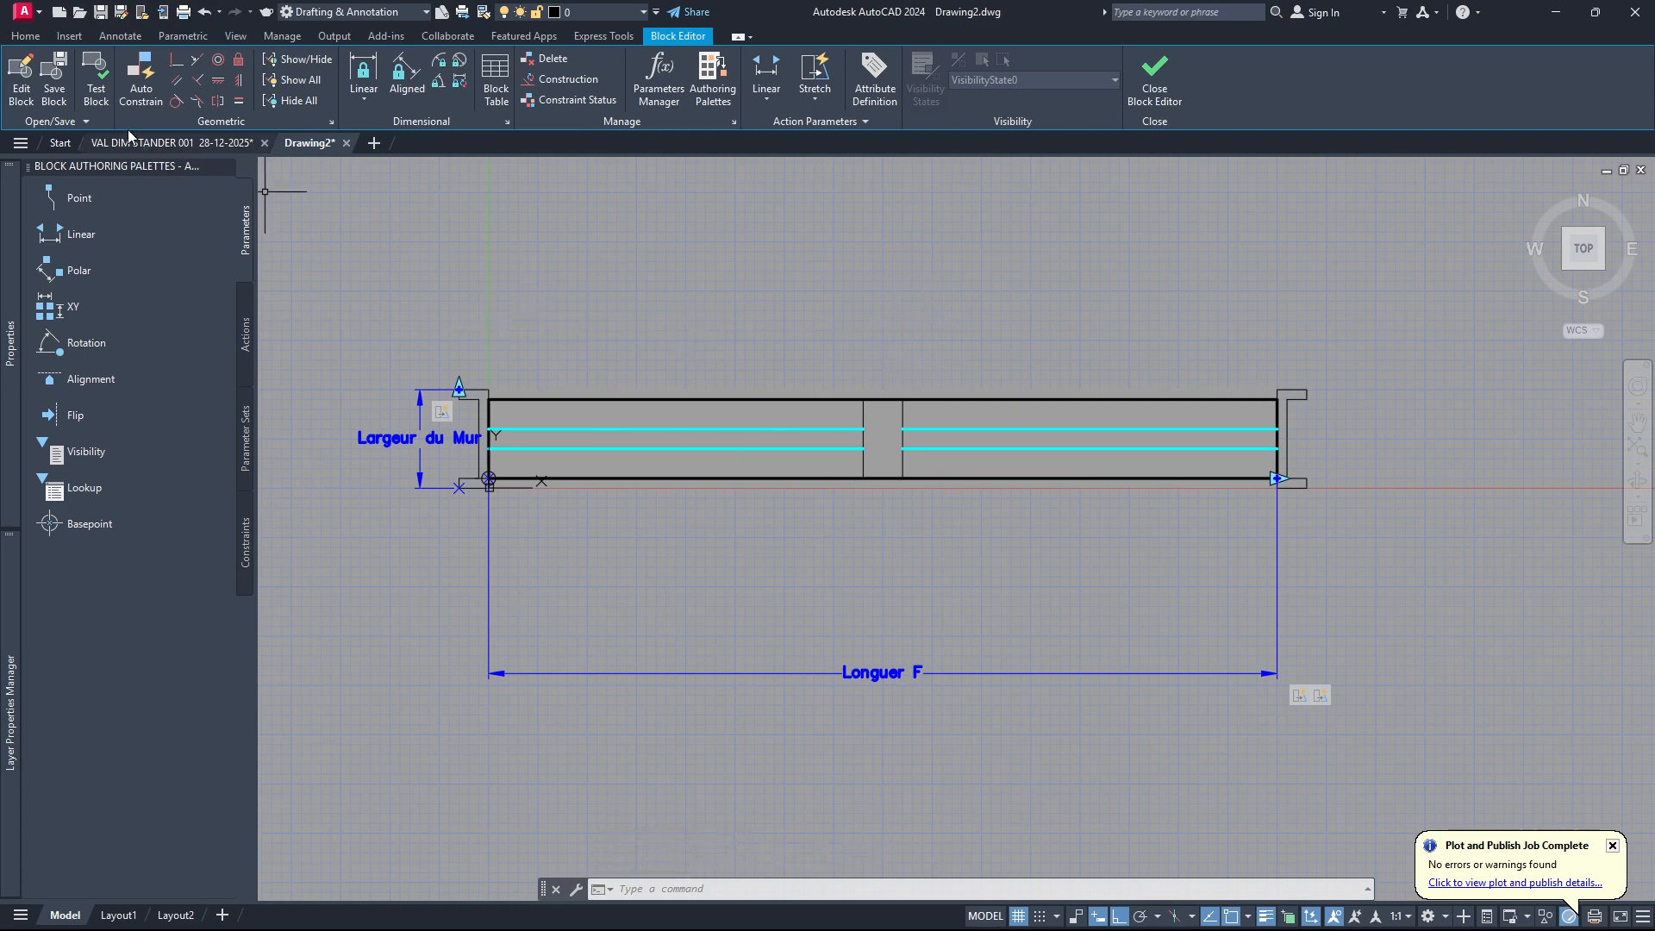
# Test the block by stretching its width upward with the upper-left grip, undo the stretch and close the test.
pyautogui.click(97, 86)
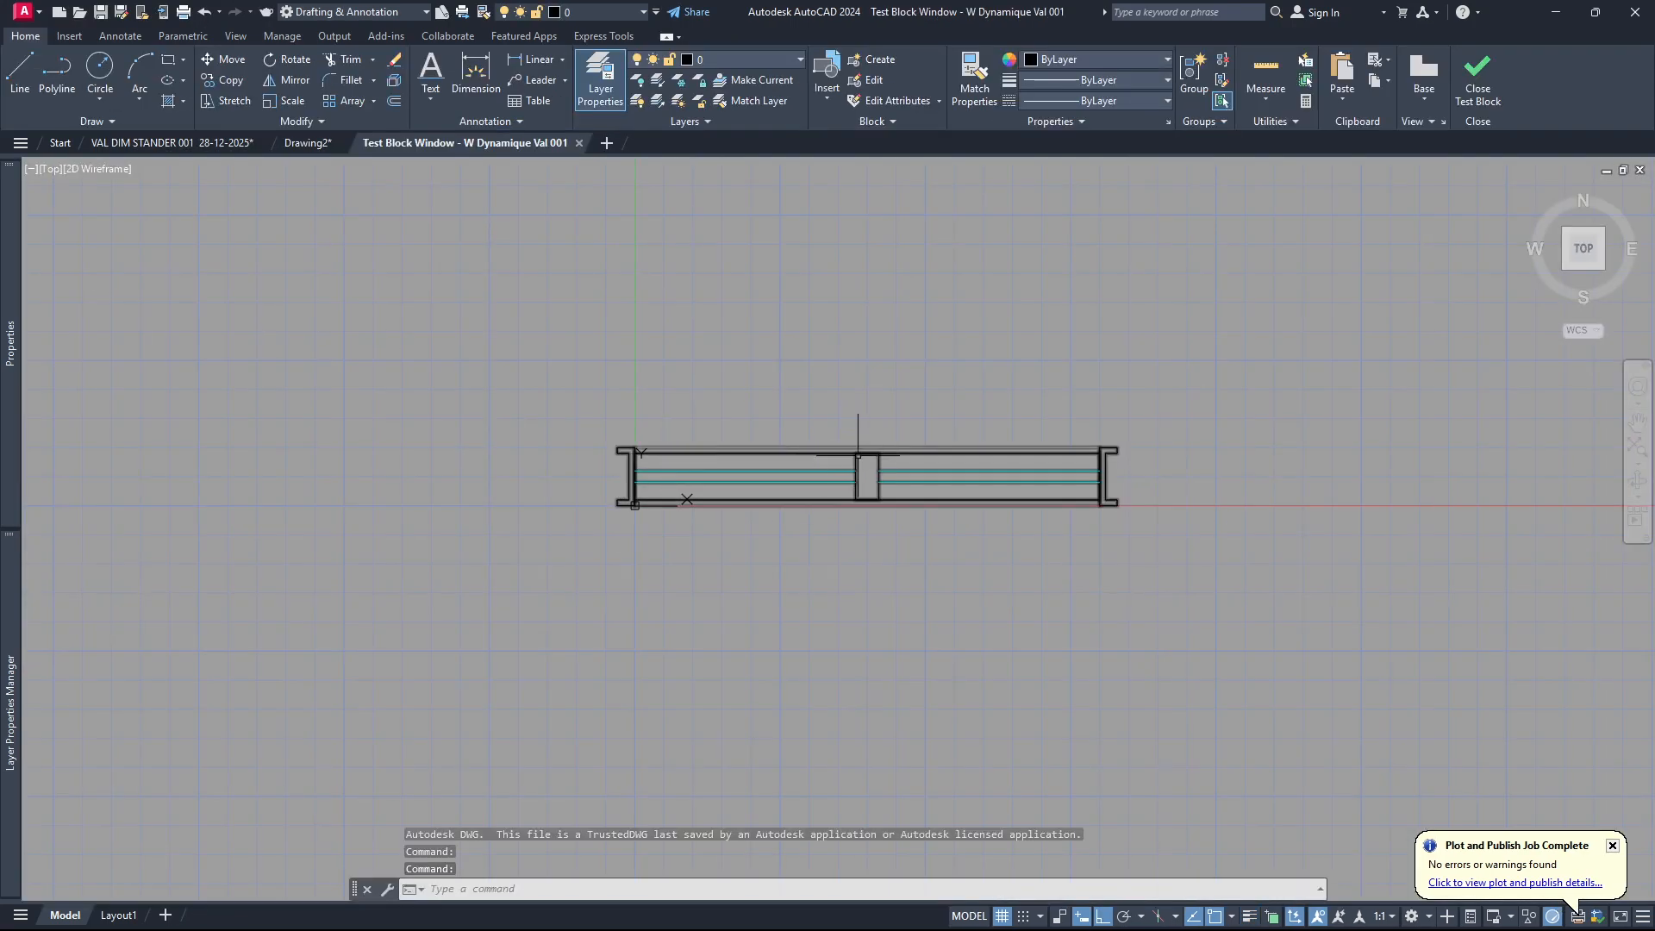
pyautogui.click(862, 451)
pyautogui.click(618, 447)
pyautogui.click(617, 417)
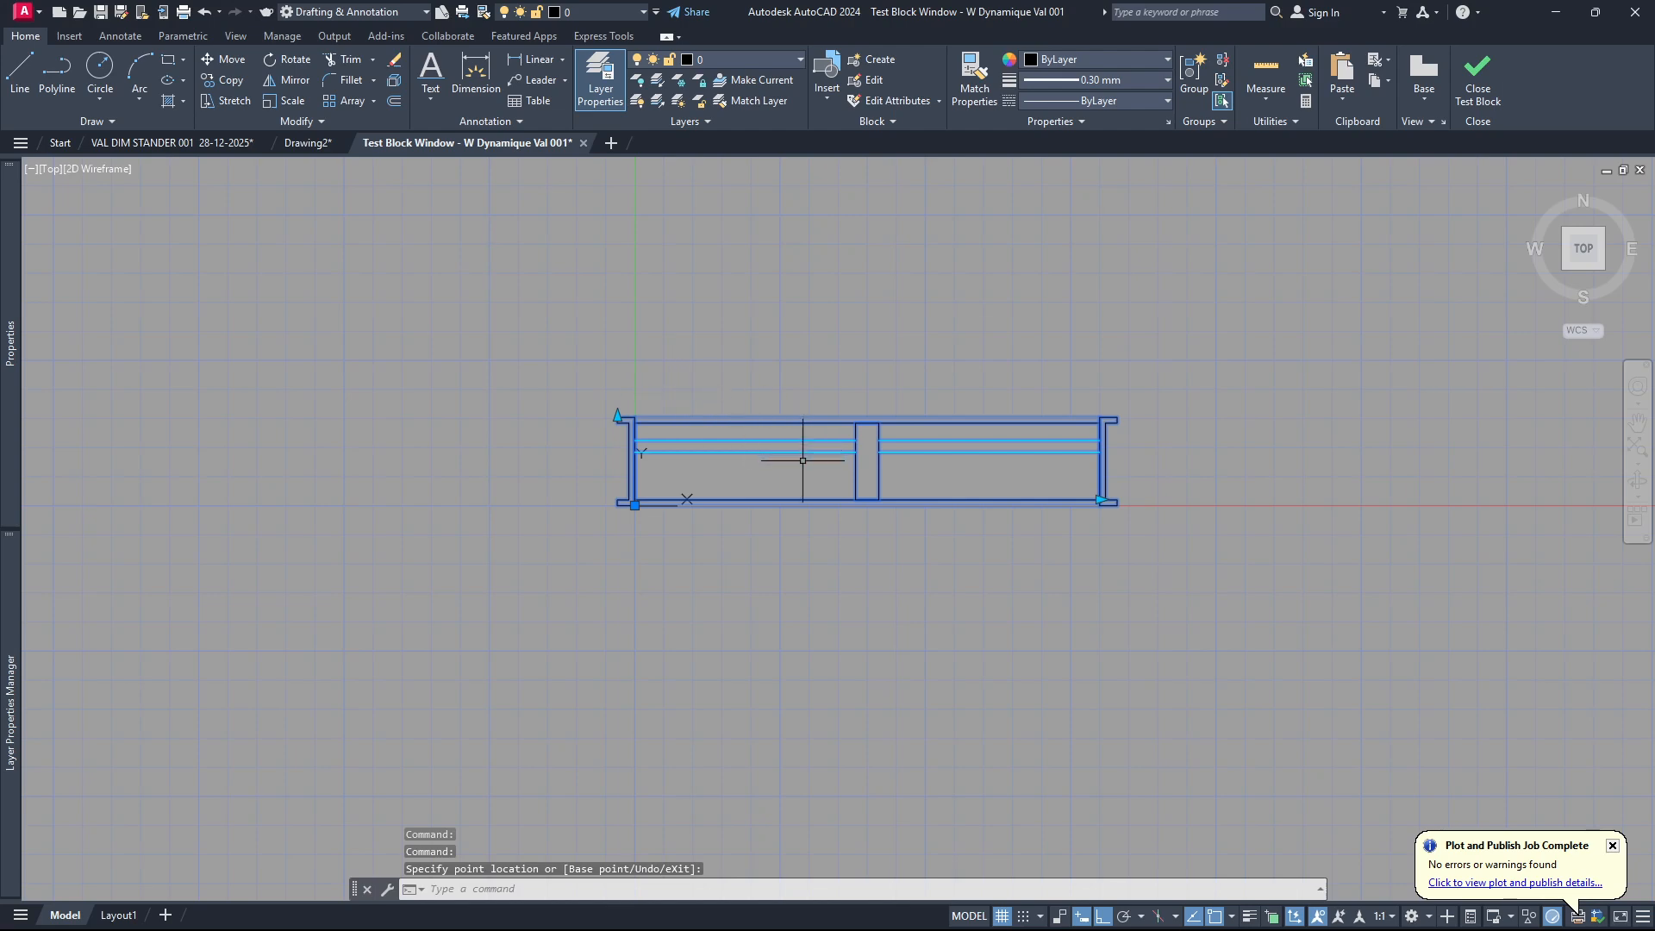
pyautogui.hotkey('ctrl', 'z')
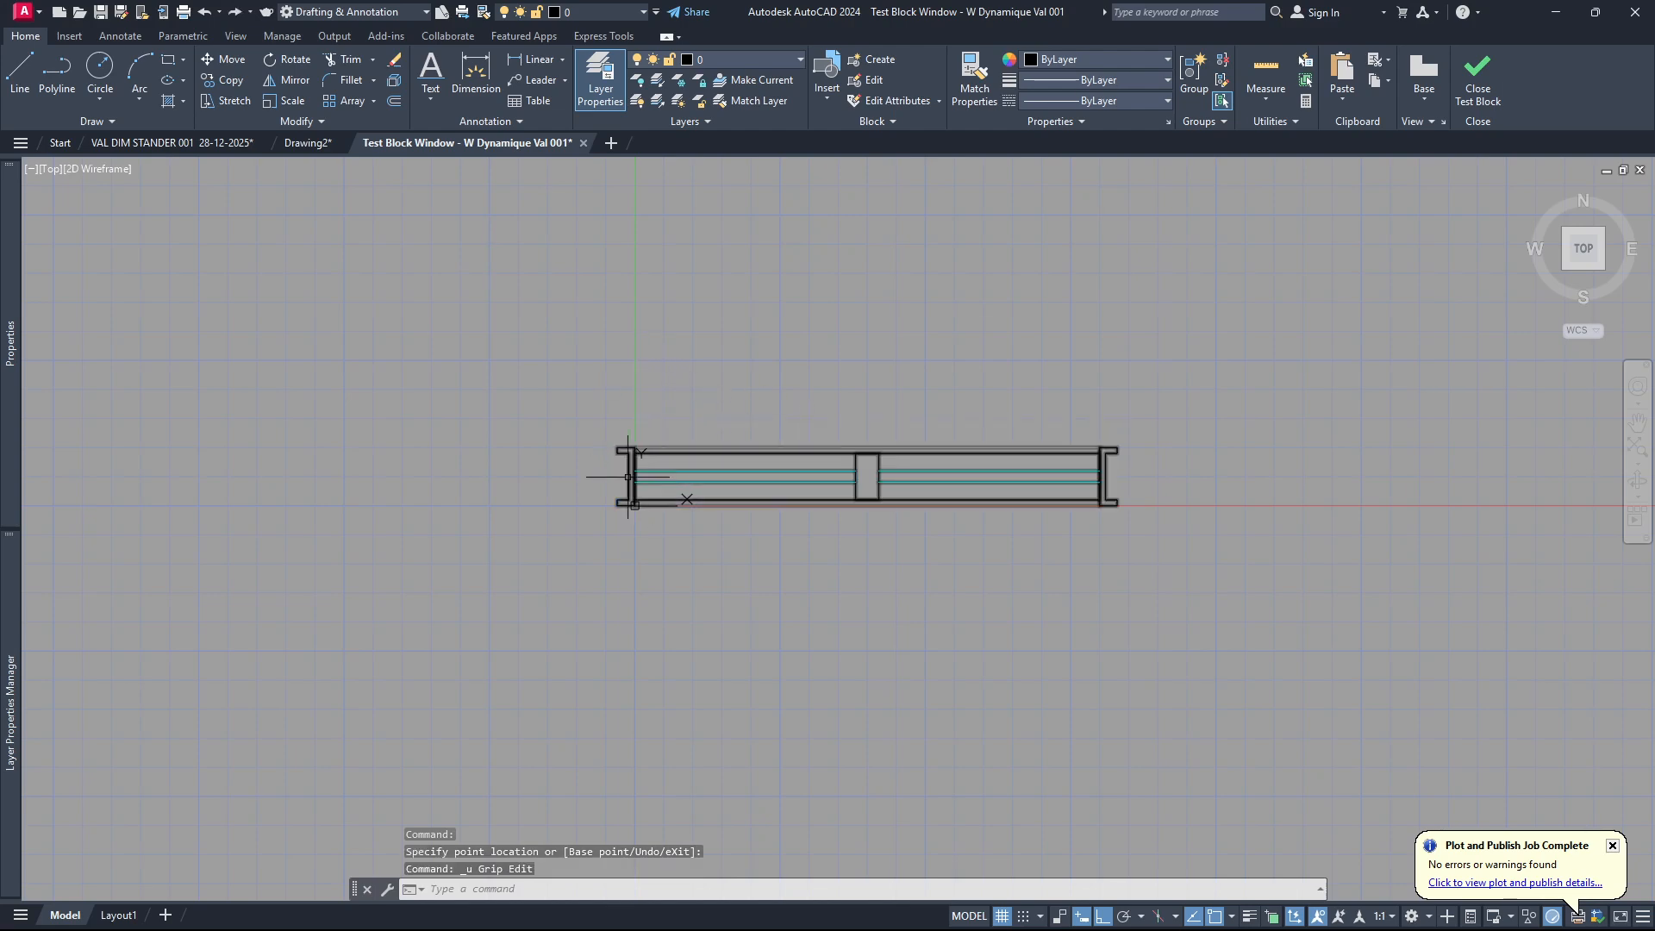
pyautogui.scroll(-4, 862, 474)
pyautogui.scroll(6, 906, 470)
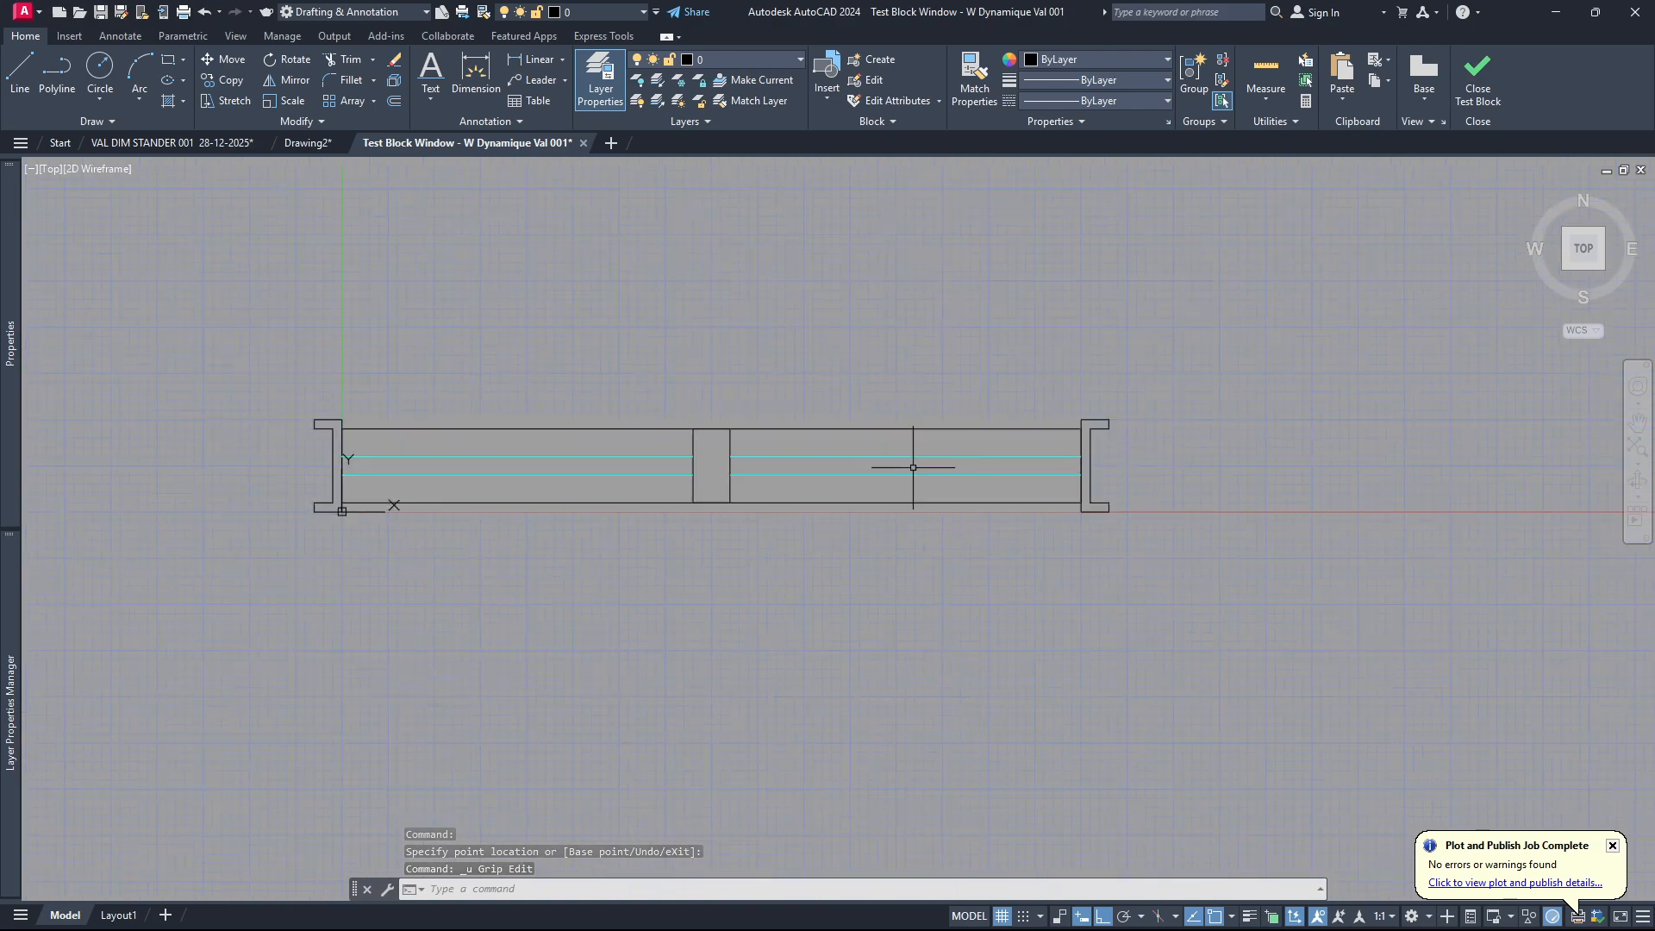
pyautogui.scroll(-2, 913, 468)
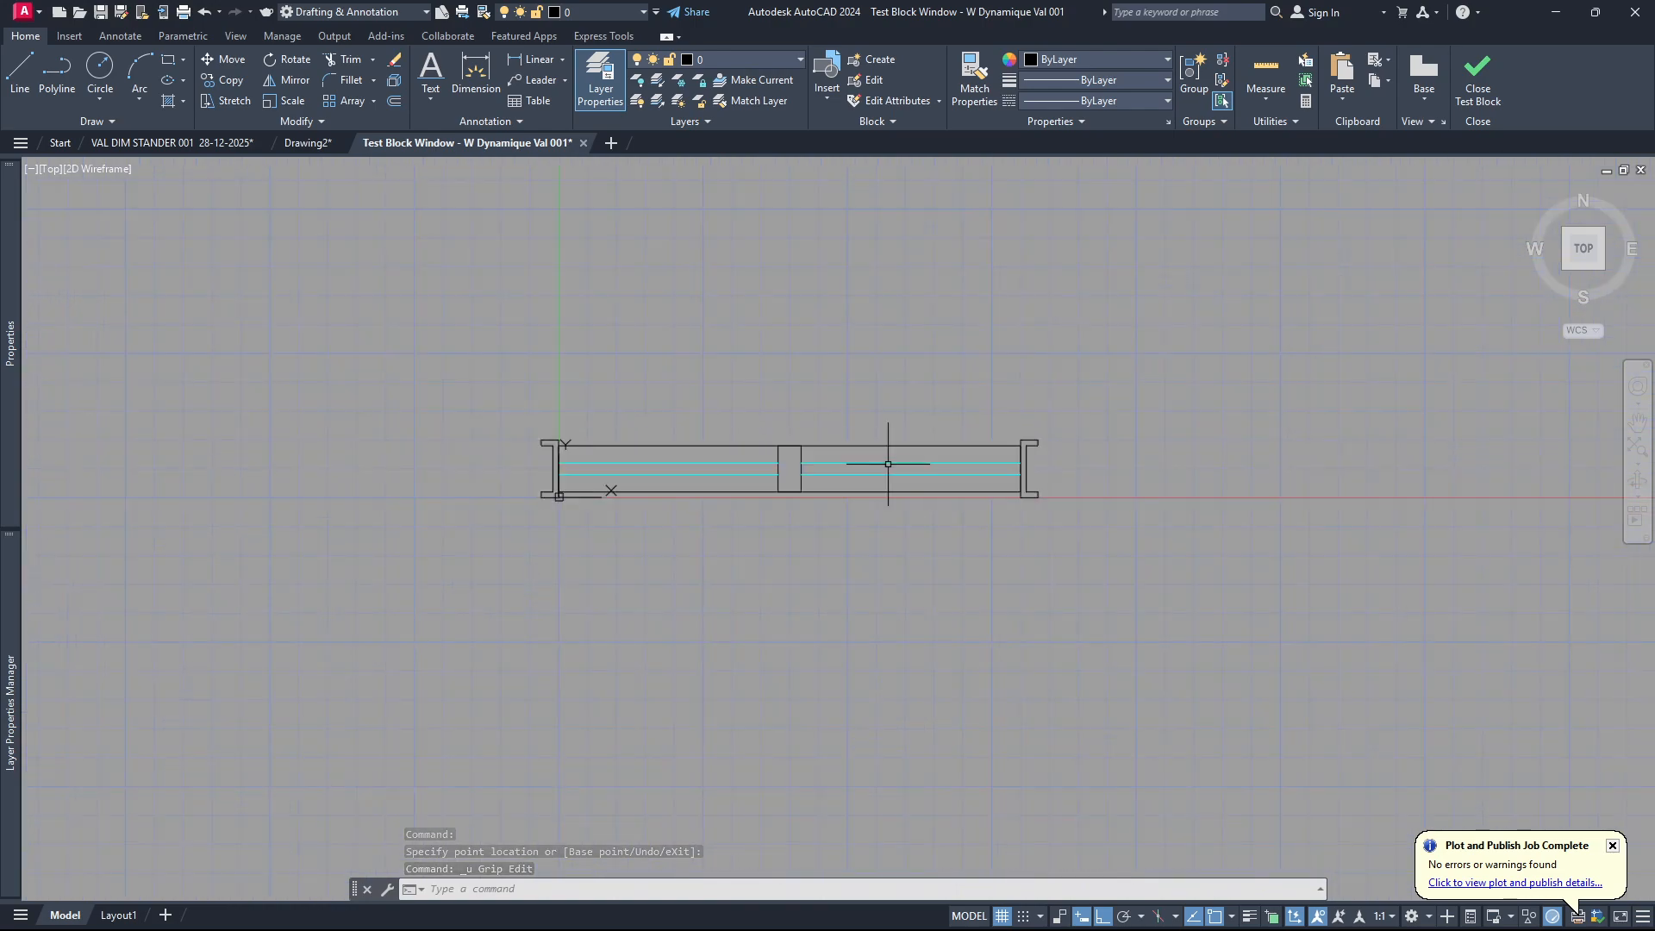
pyautogui.click(1476, 86)
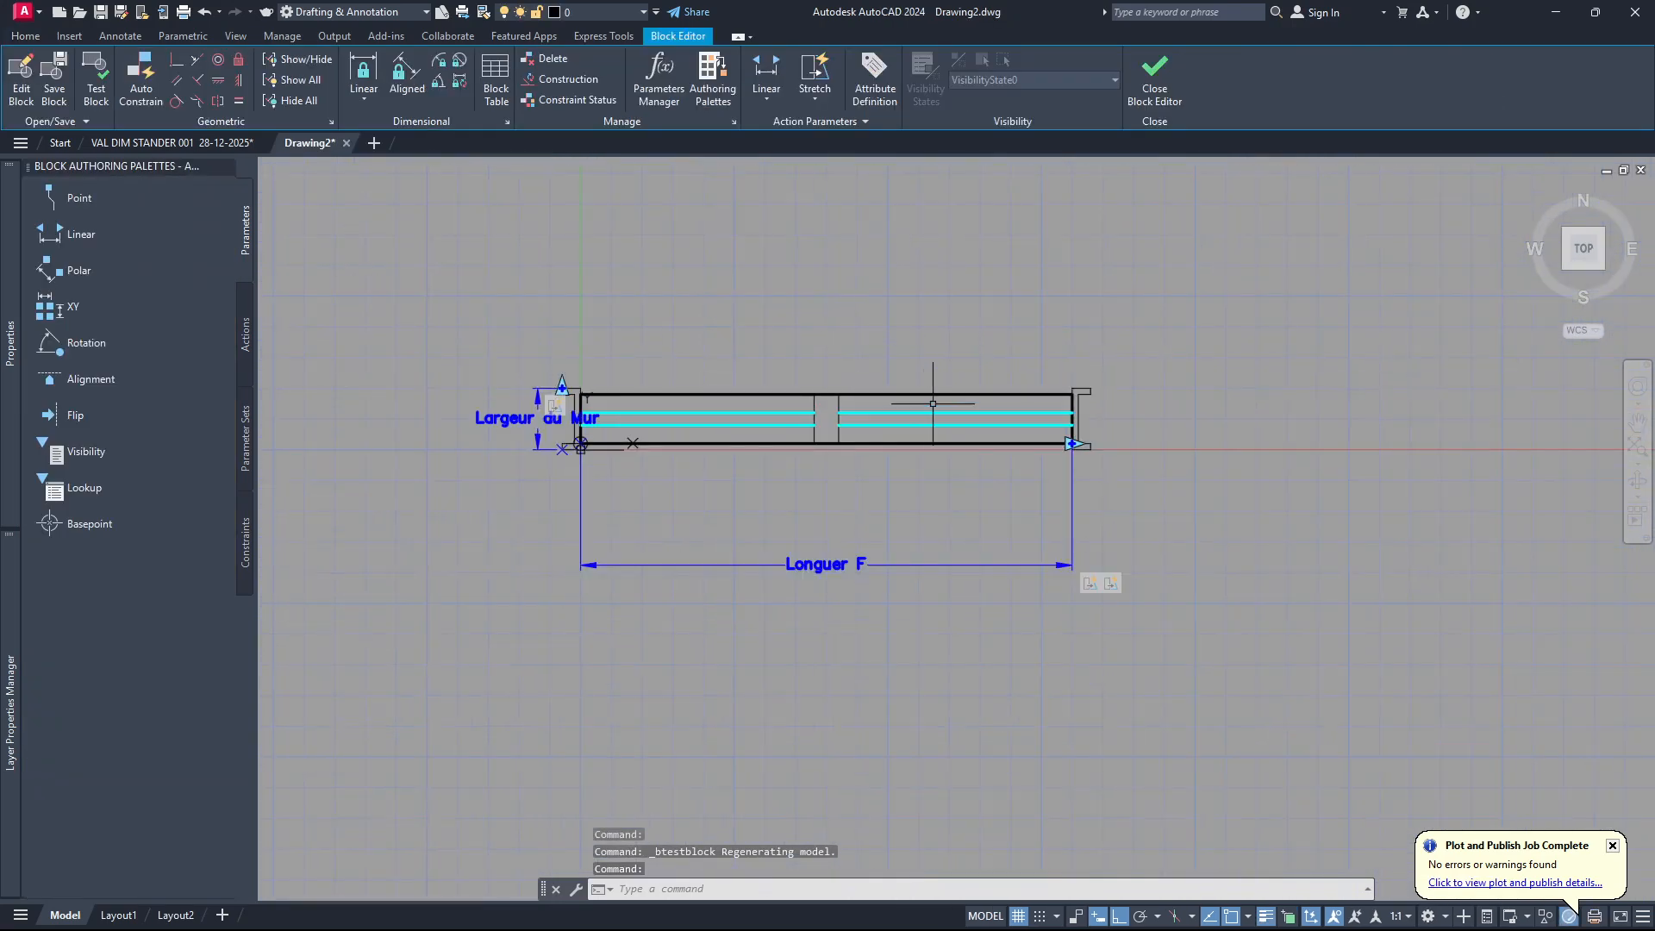
# Add a perpendicular alignment parameter at the midpoint of the frame's lower line below the middle post, with its direction horizontal to the right.
pyautogui.click(767, 98)
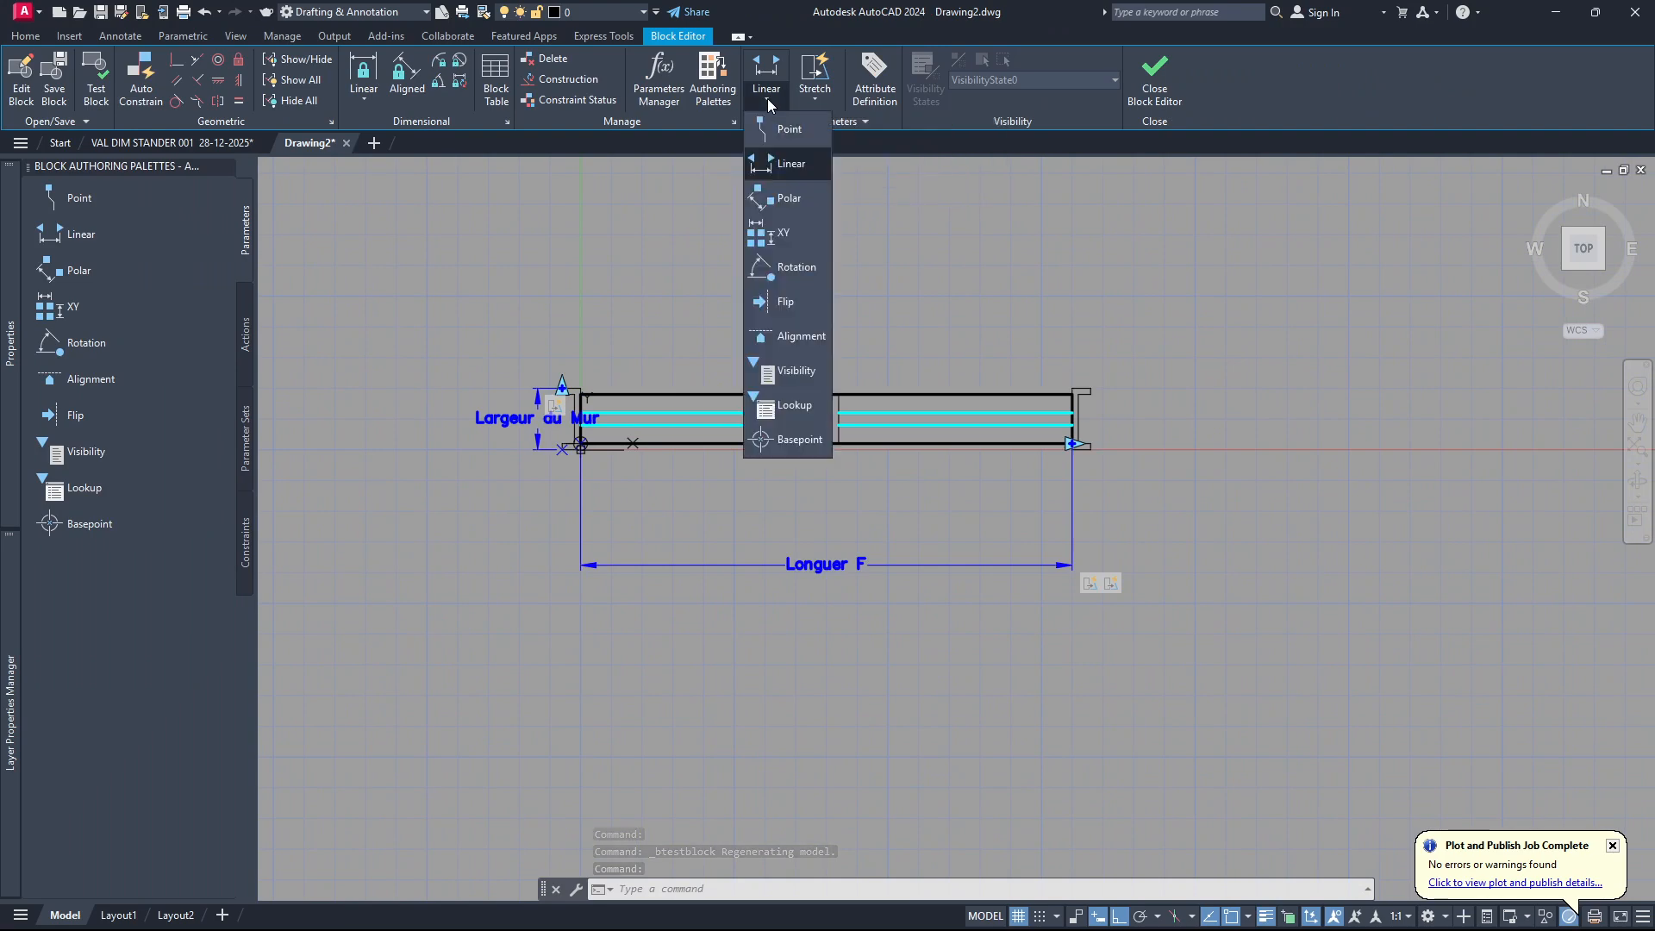
pyautogui.click(772, 337)
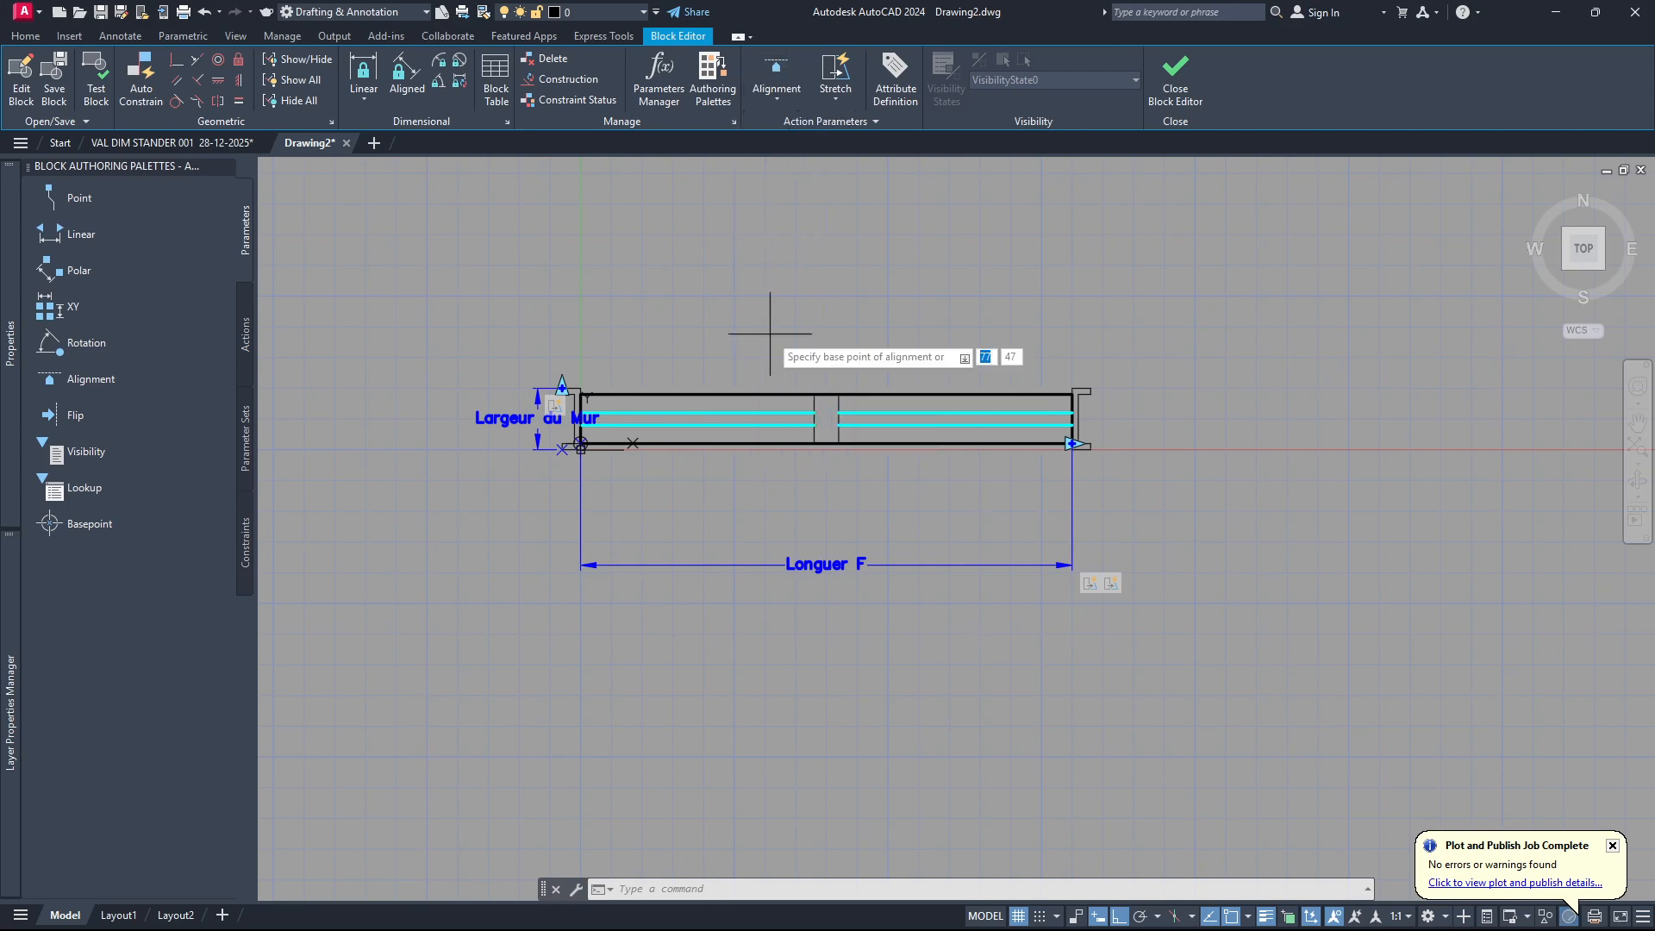
pyautogui.scroll(5, 816, 453)
pyautogui.scroll(-4, 931, 436)
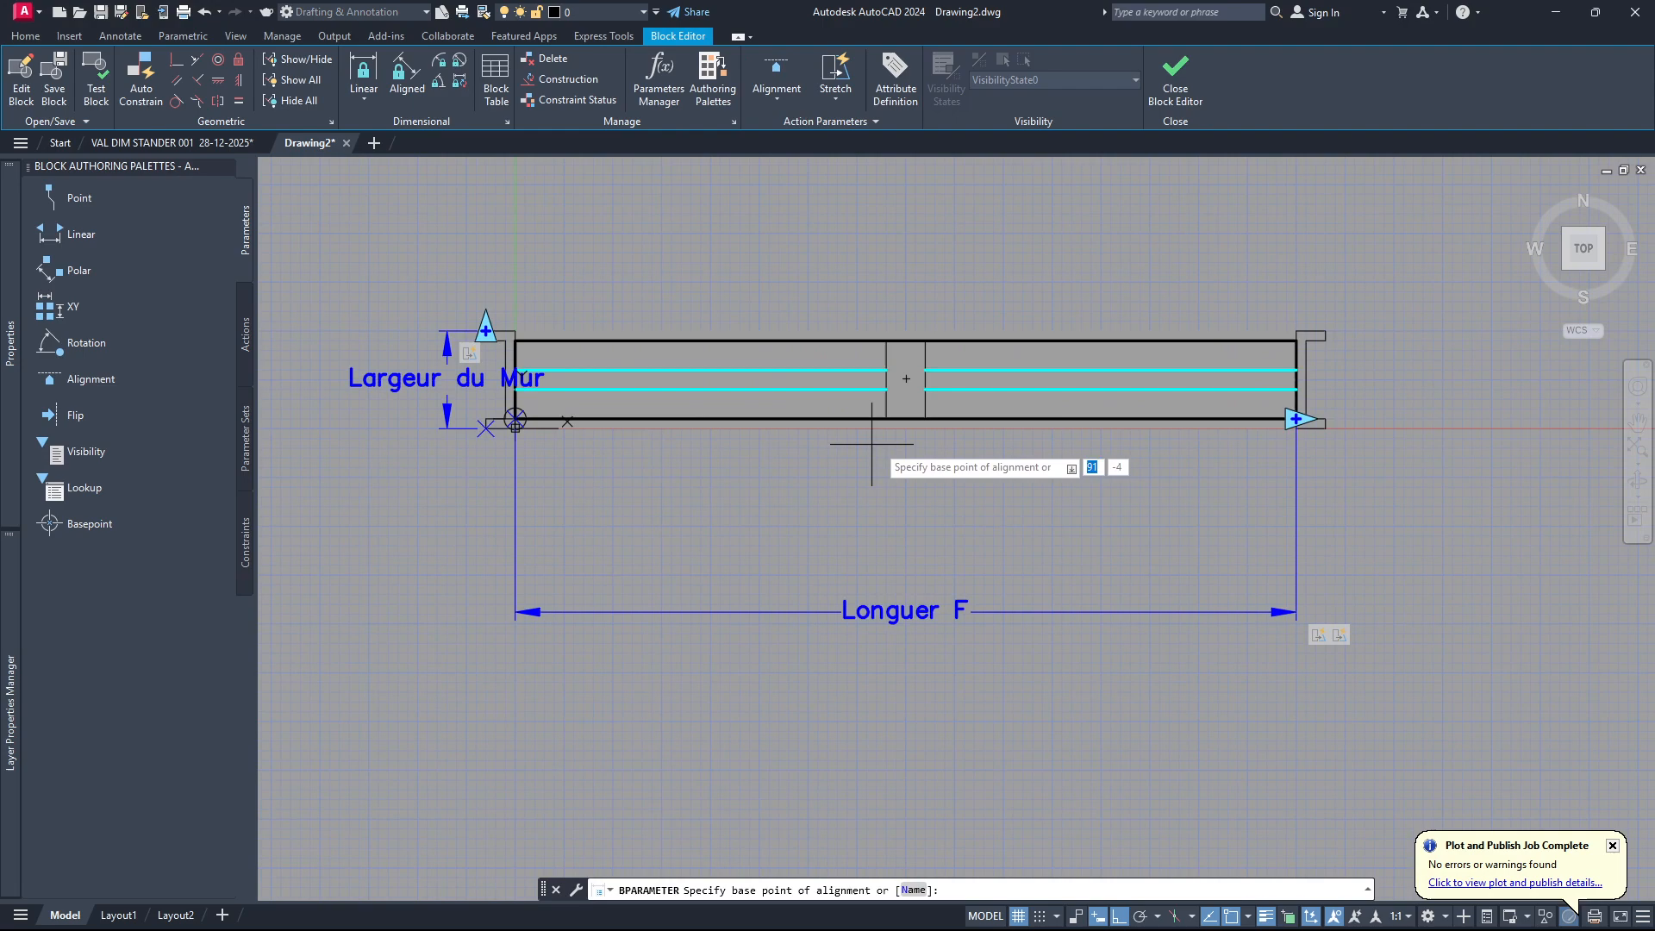
pyautogui.scroll(2, 905, 433)
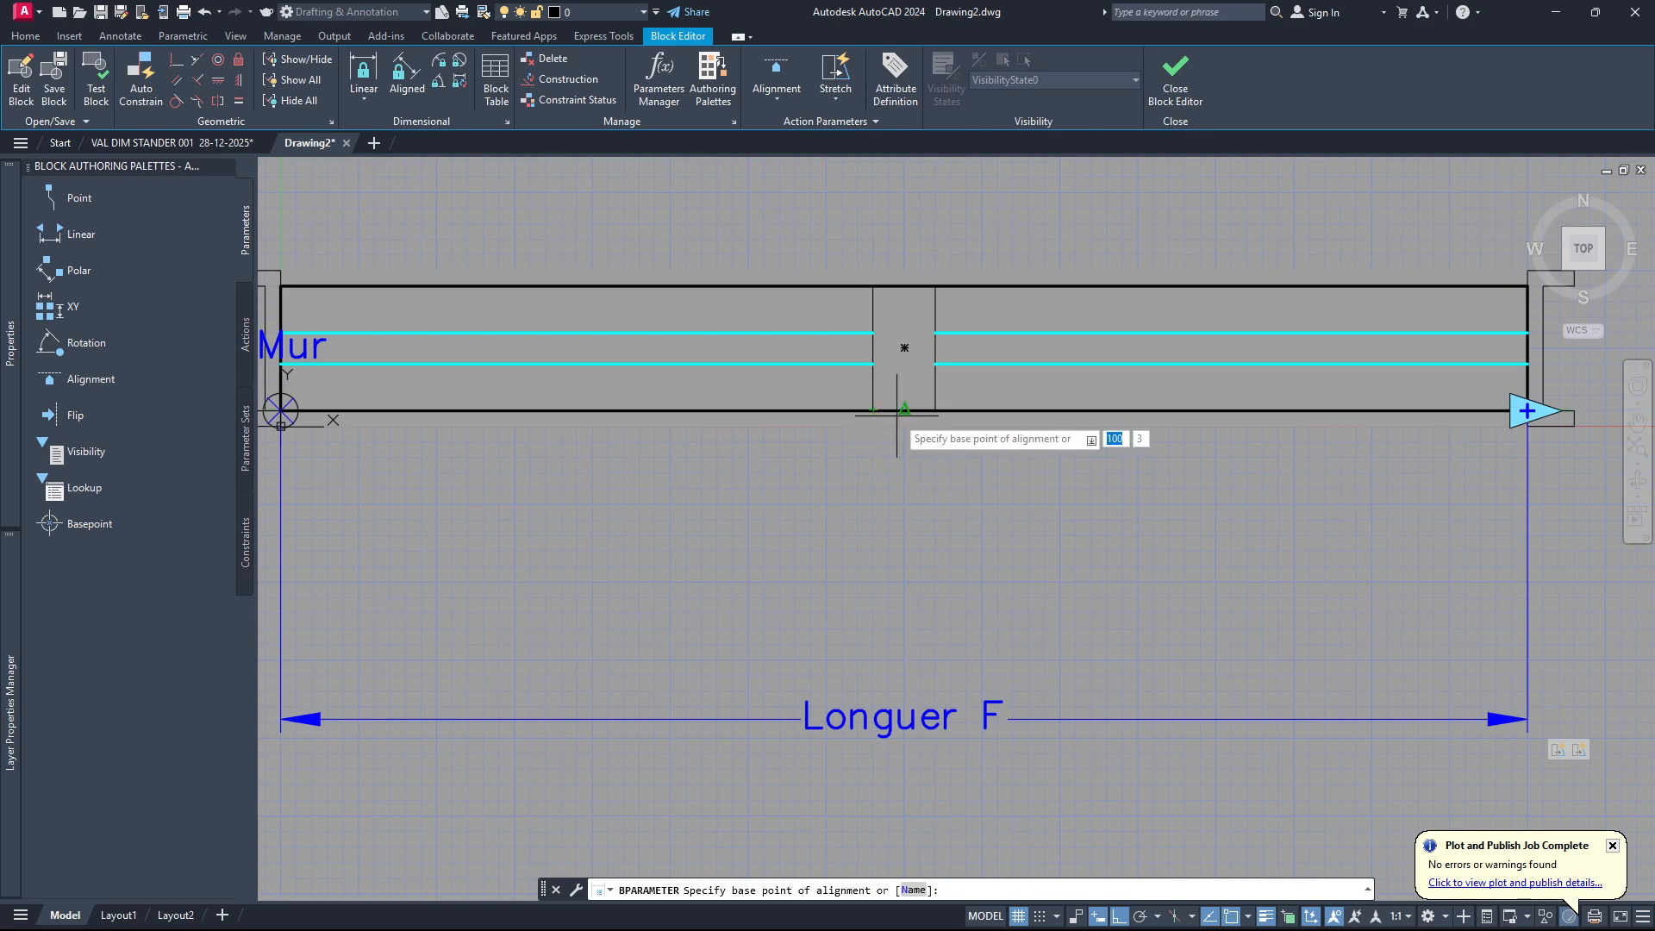
pyautogui.scroll(-2, 905, 410)
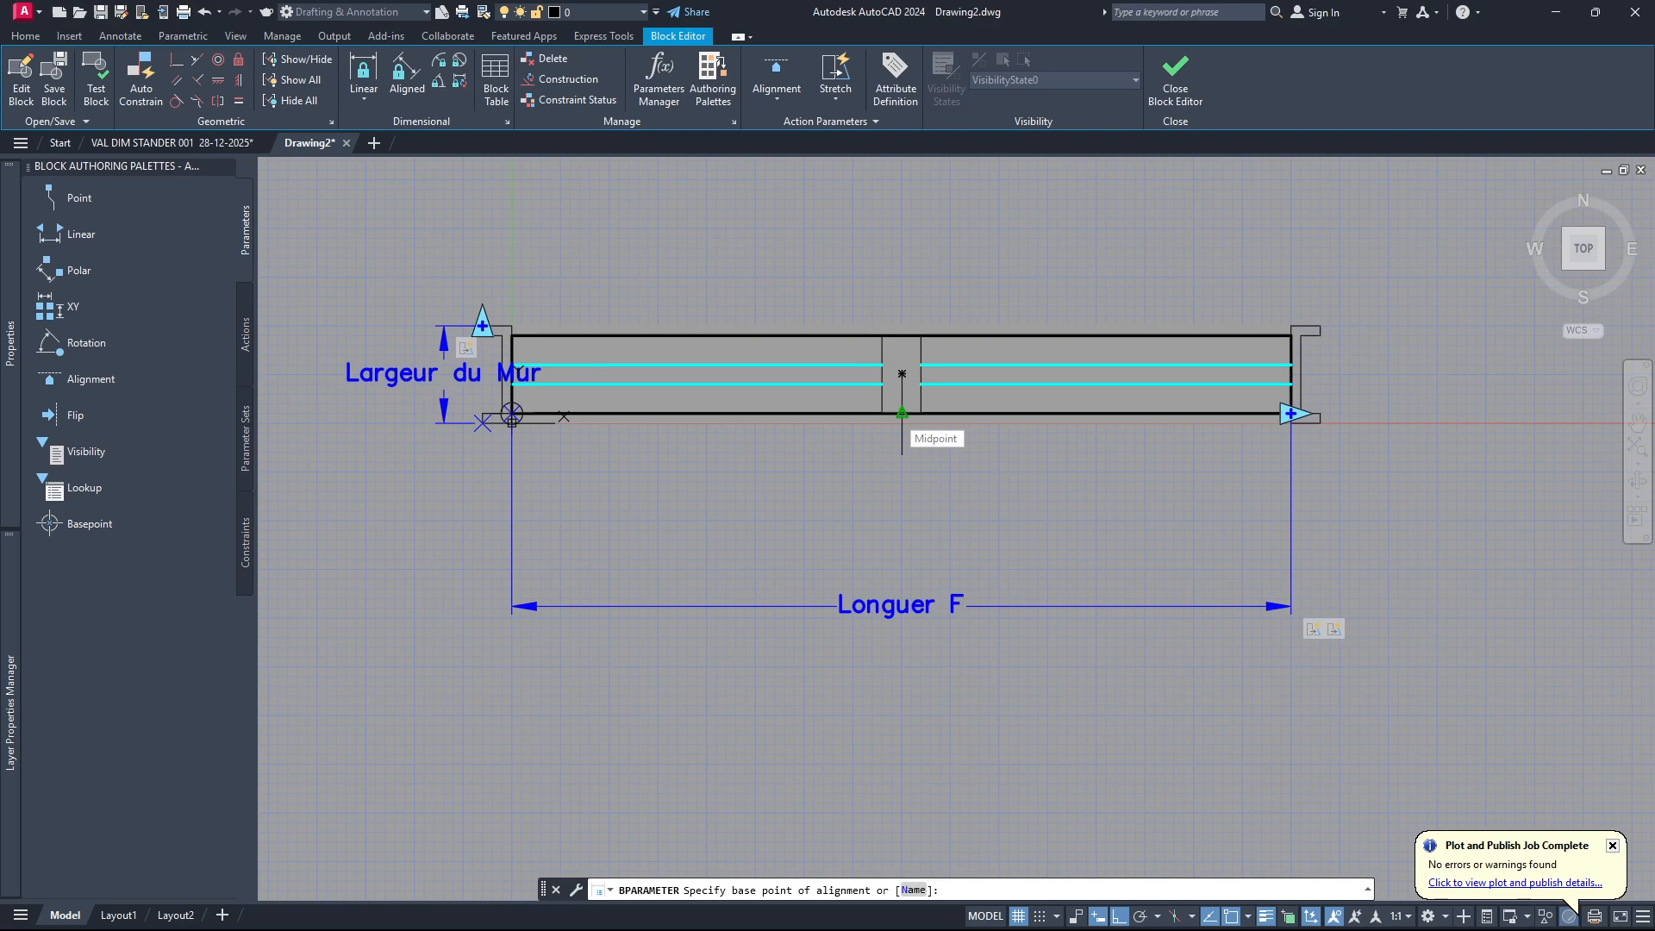
pyautogui.scroll(4, 902, 413)
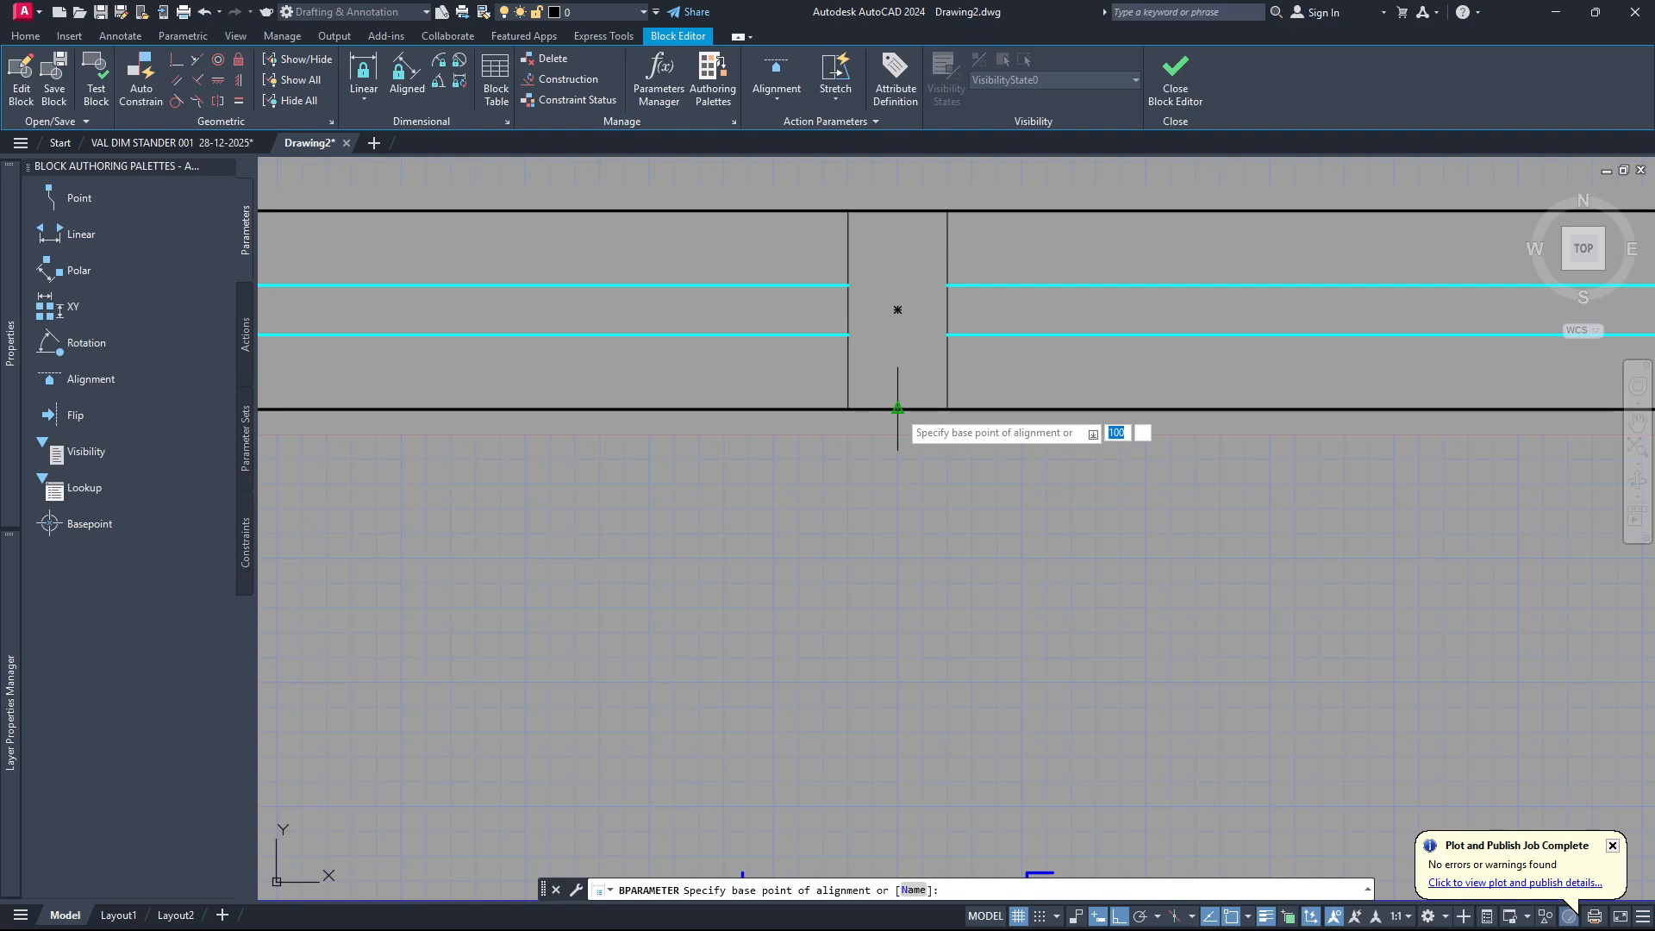
pyautogui.click(898, 409)
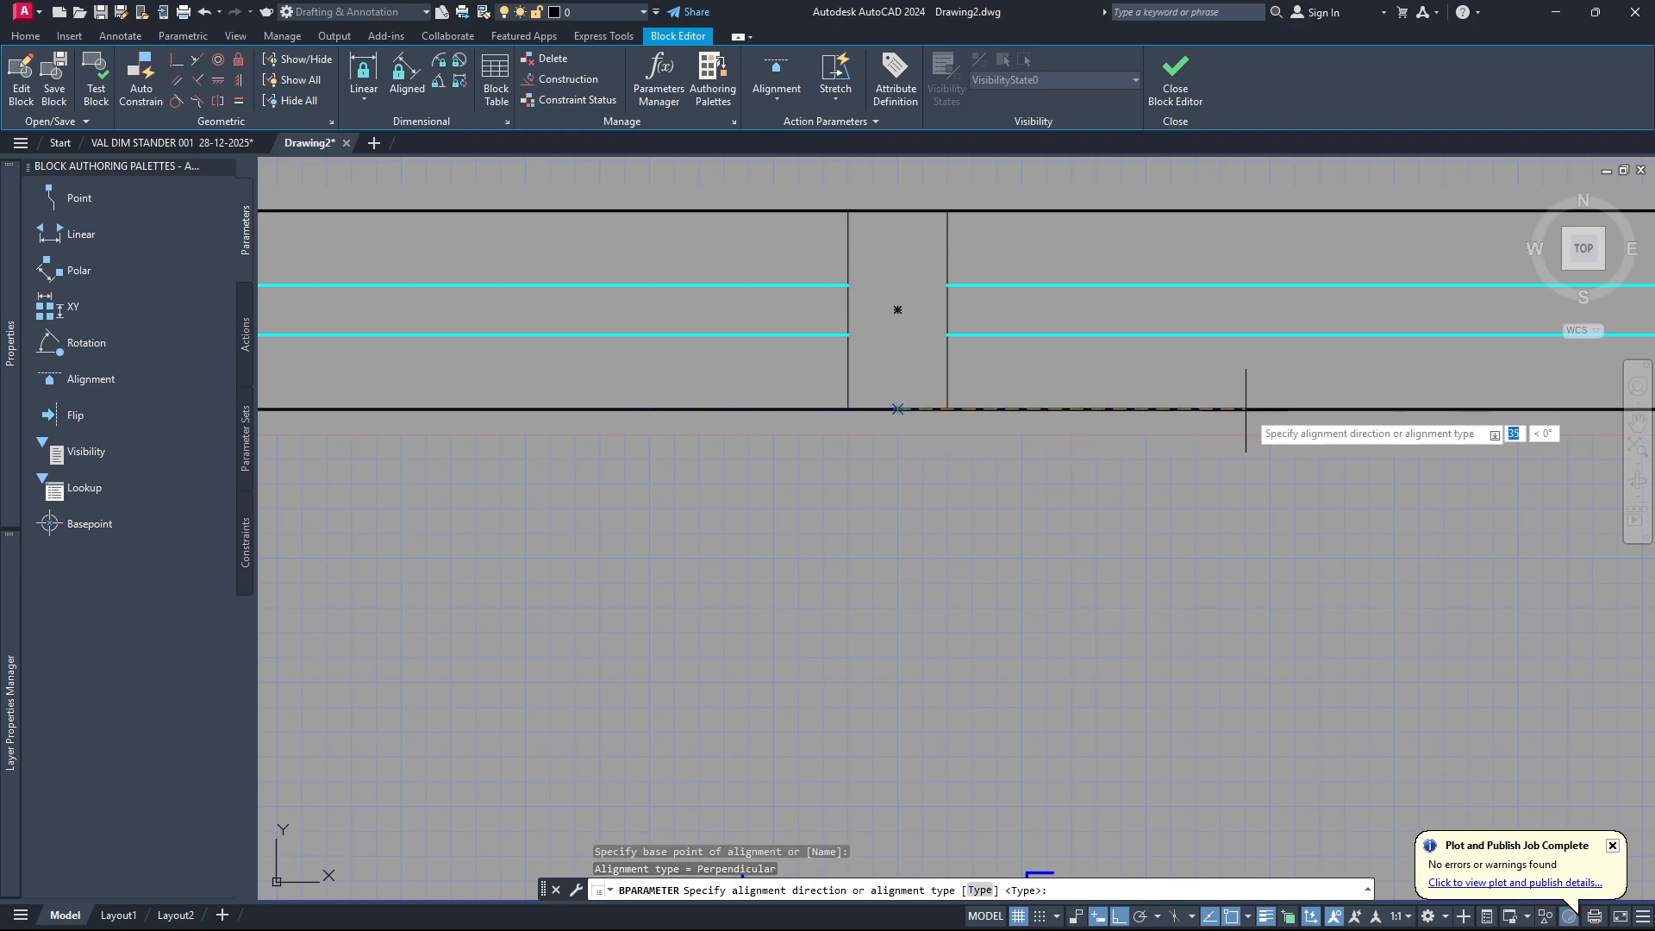
pyautogui.click(1262, 409)
pyautogui.scroll(-4, 1106, 500)
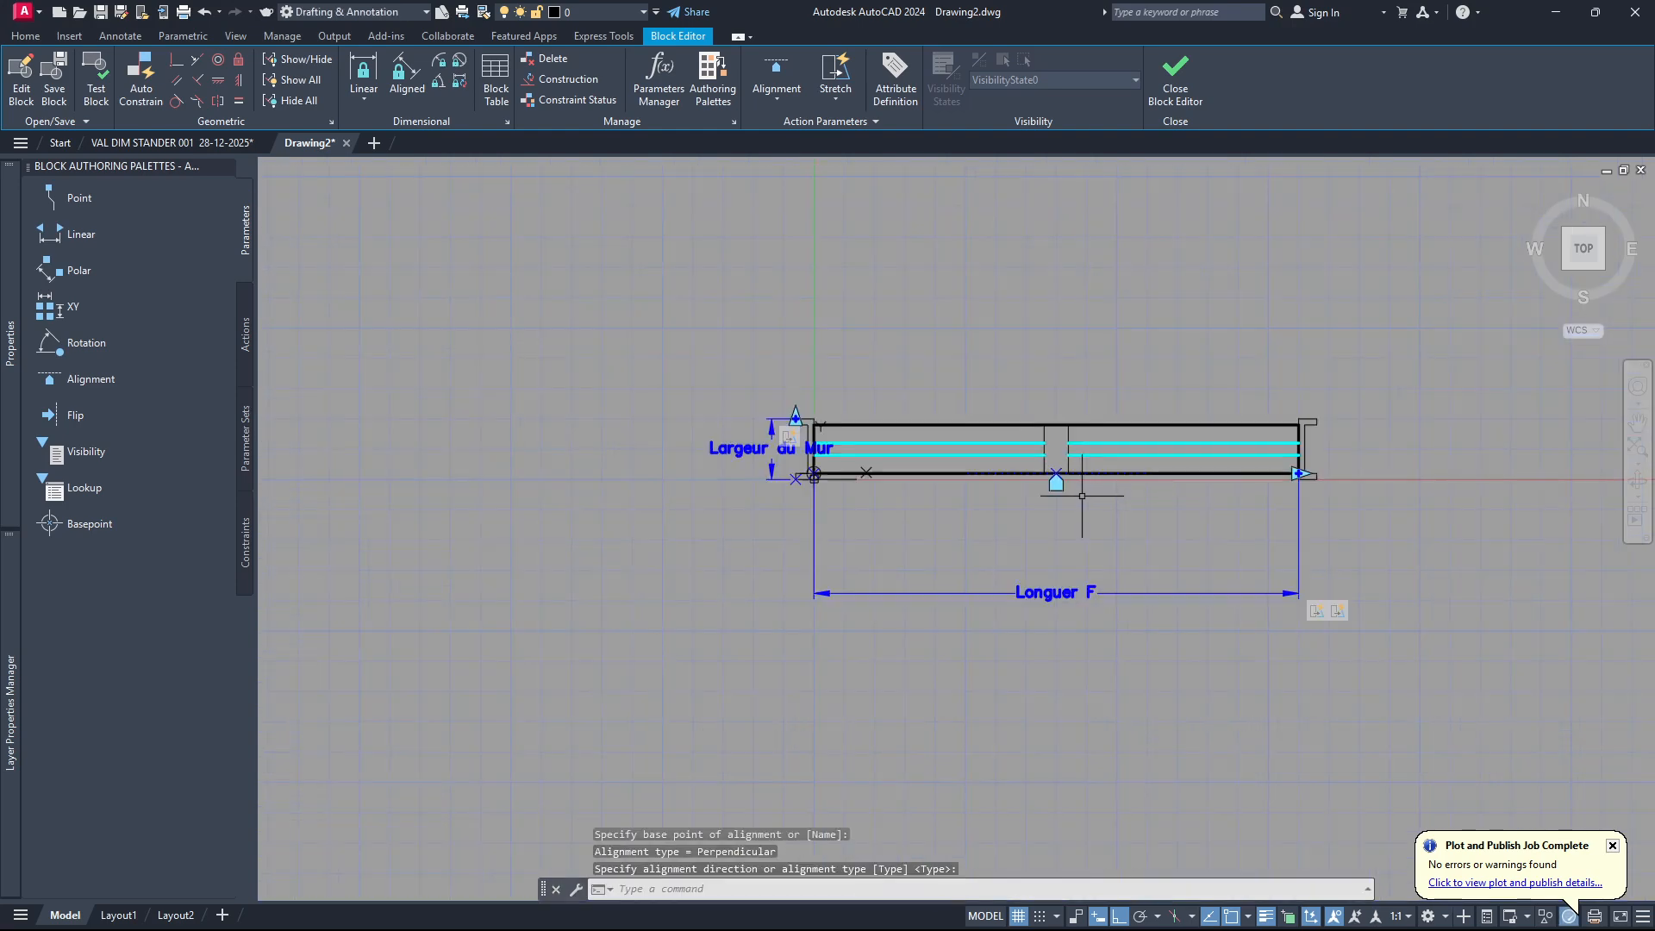
pyautogui.scroll(6, 1061, 482)
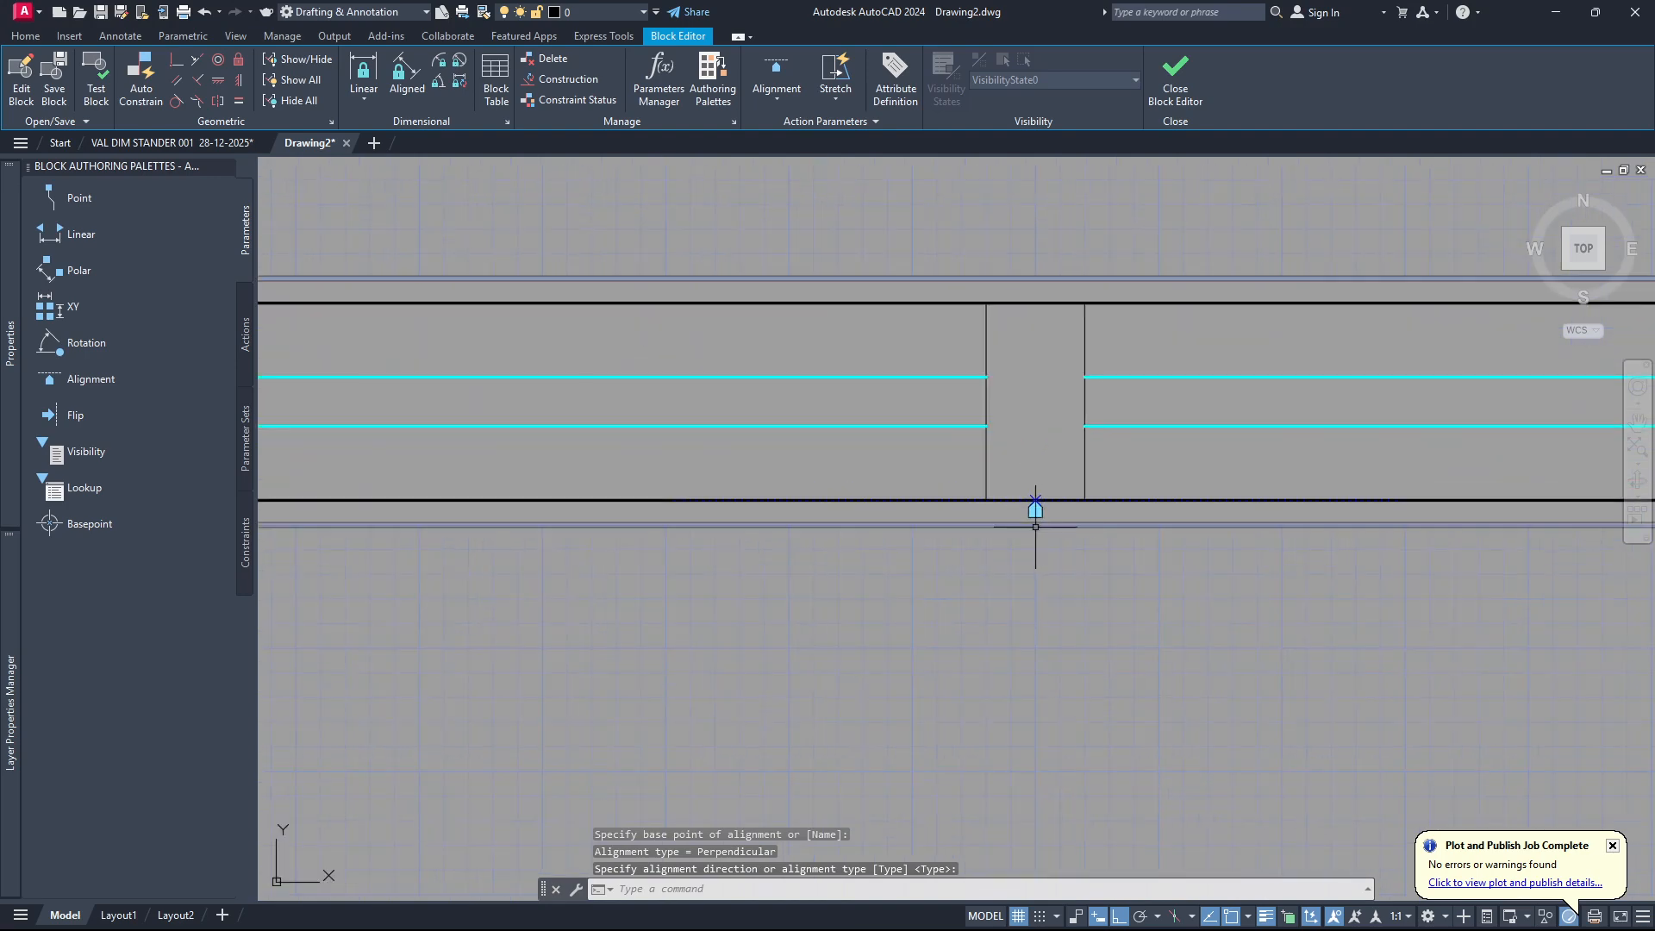
pyautogui.scroll(-2, 1035, 511)
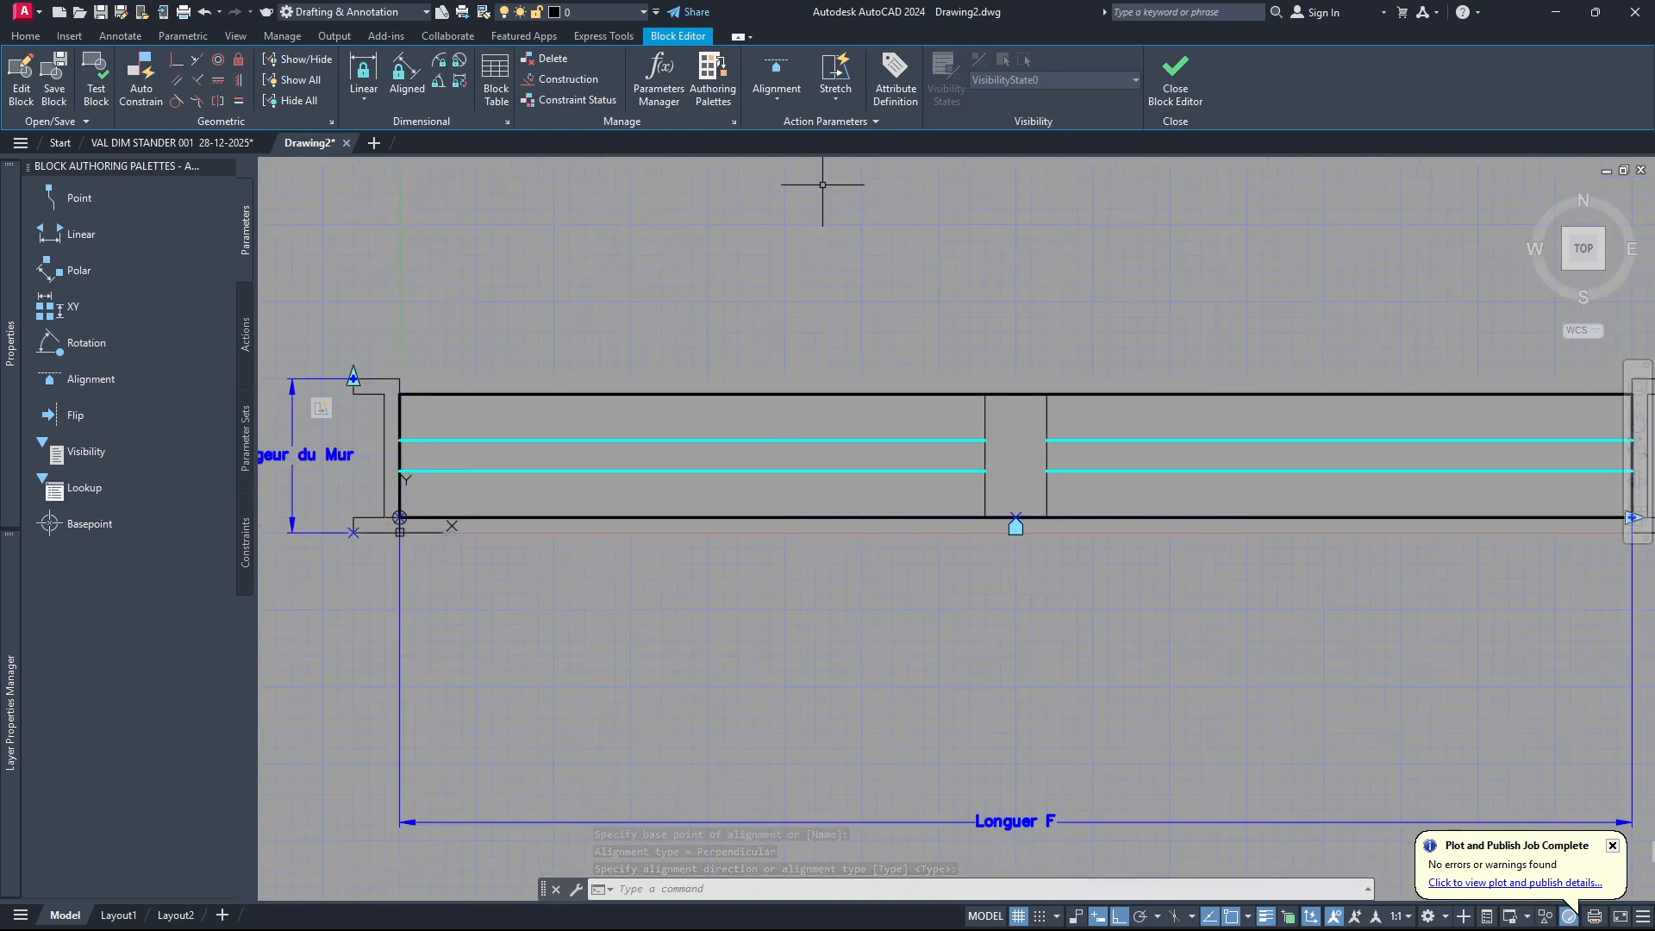
# Add a rotation parameter centred on the middle post with a radius of about 25, a default angle of 90° and one grip.
pyautogui.click(779, 103)
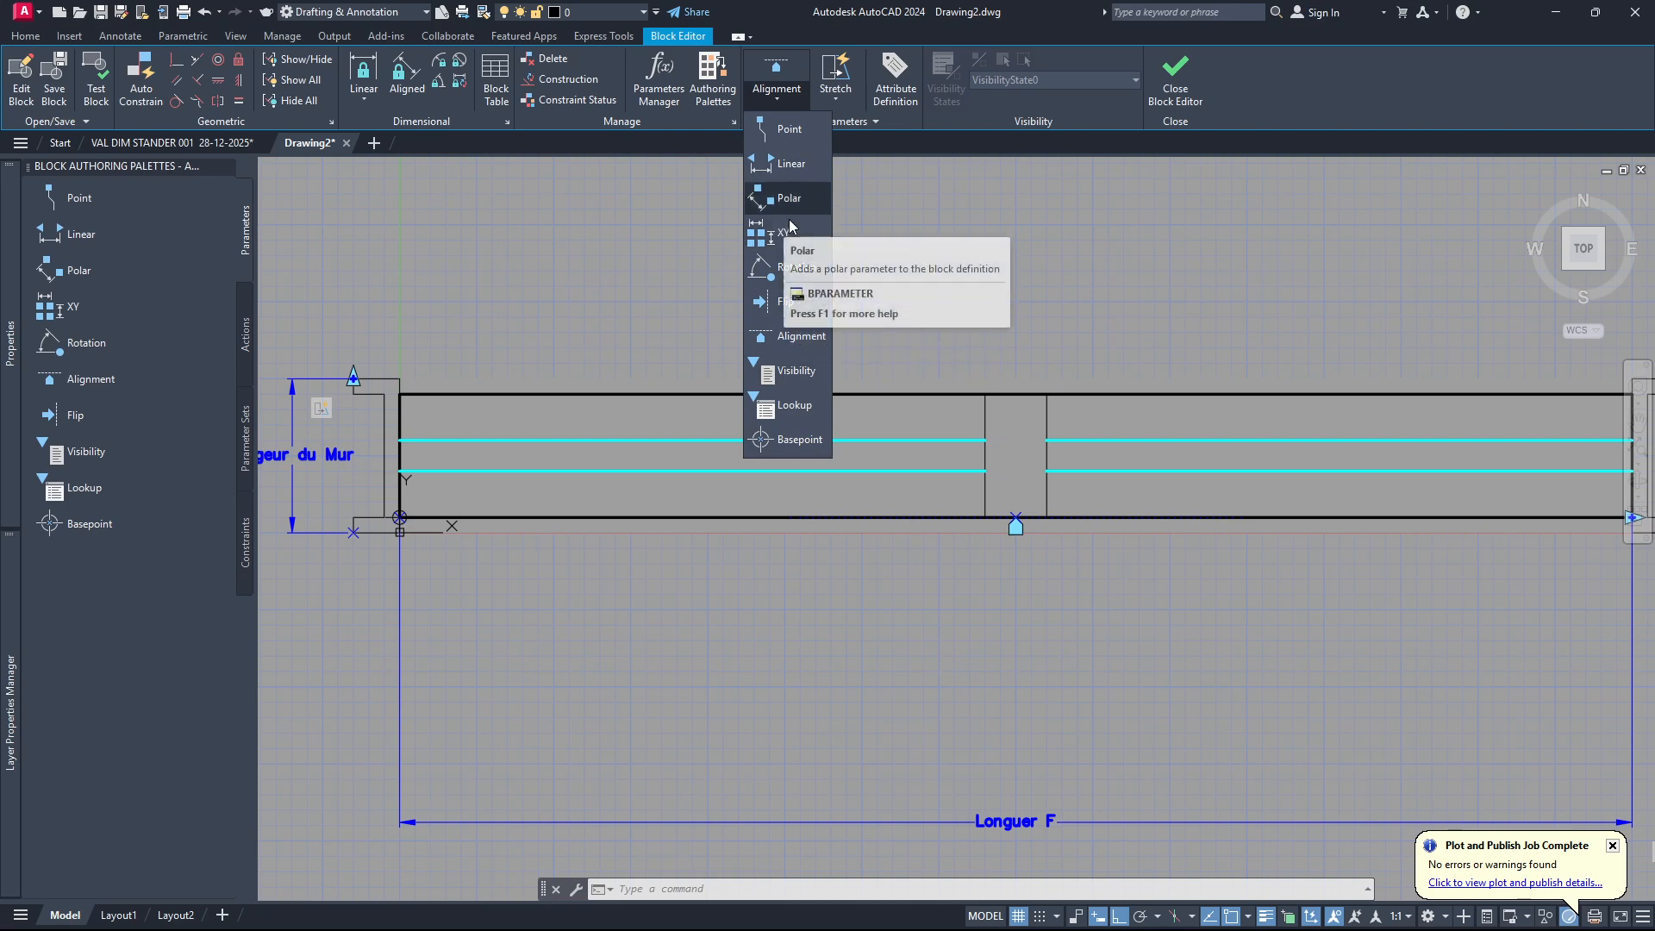
pyautogui.click(783, 269)
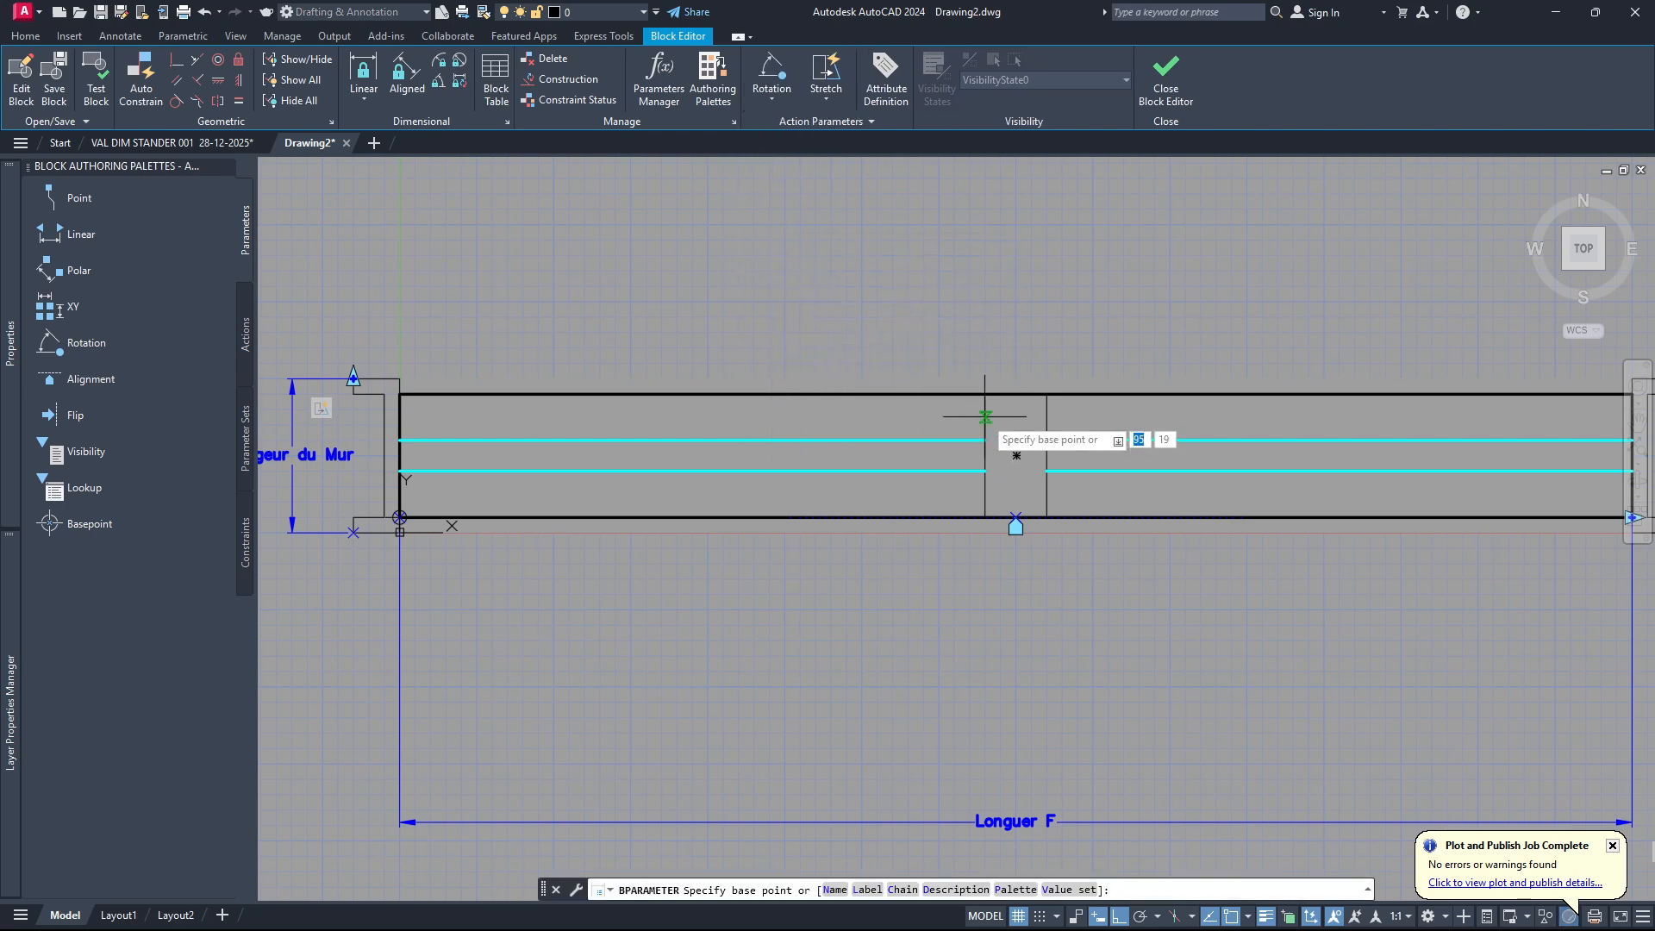
pyautogui.scroll(-3, 1017, 455)
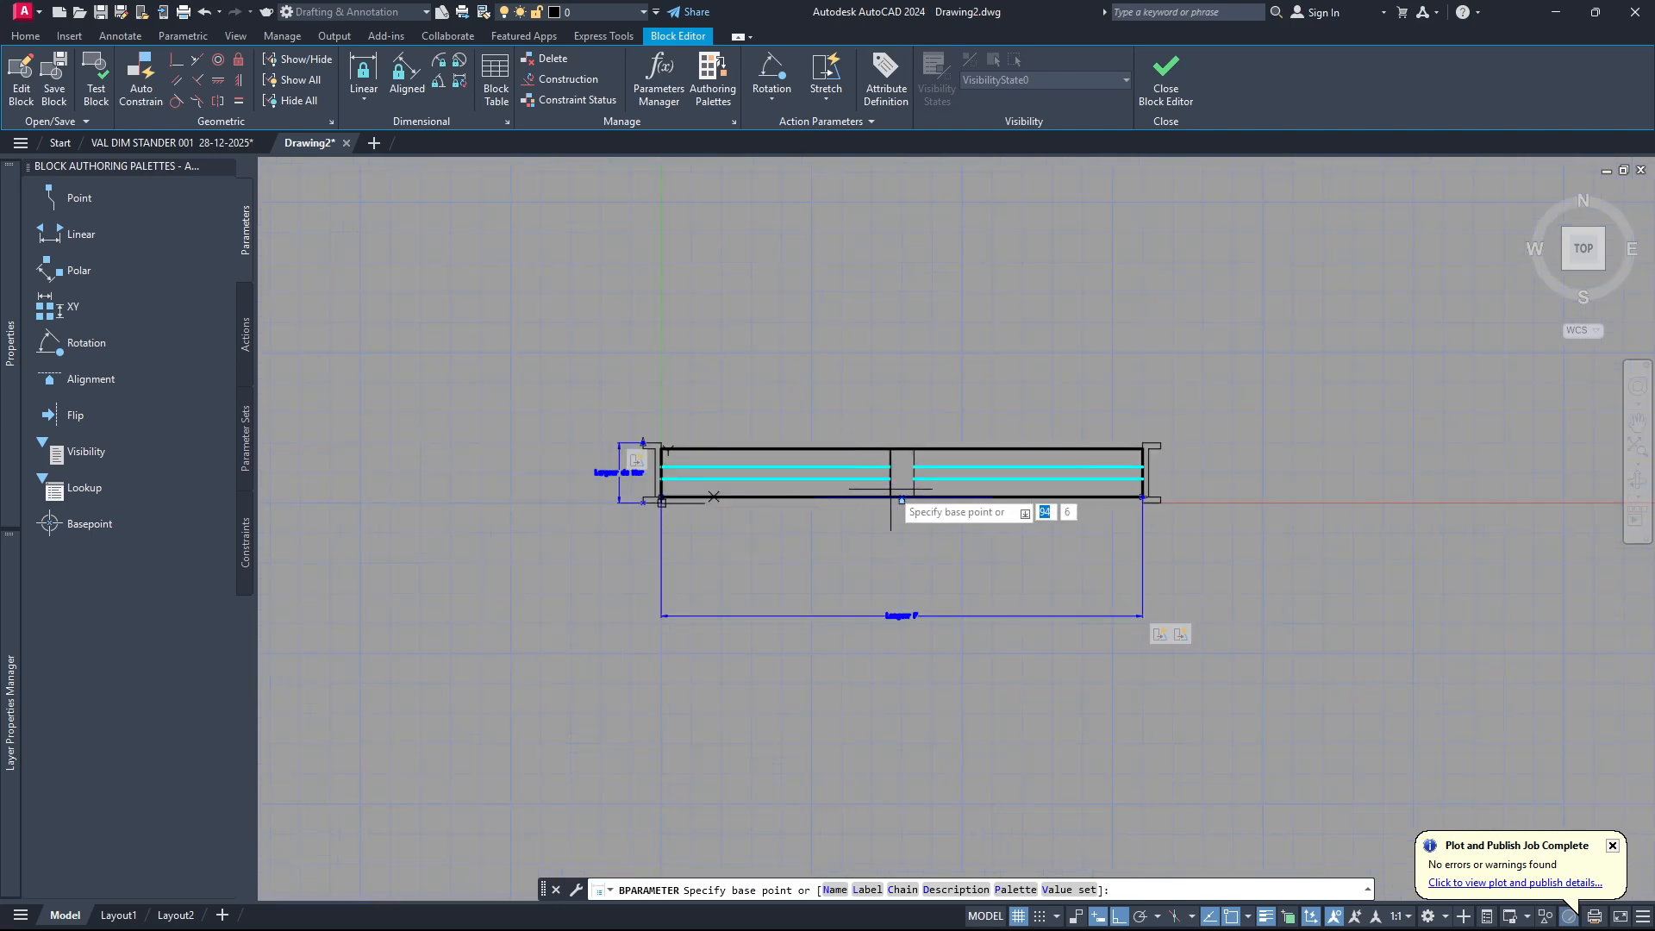
pyautogui.scroll(2, 897, 475)
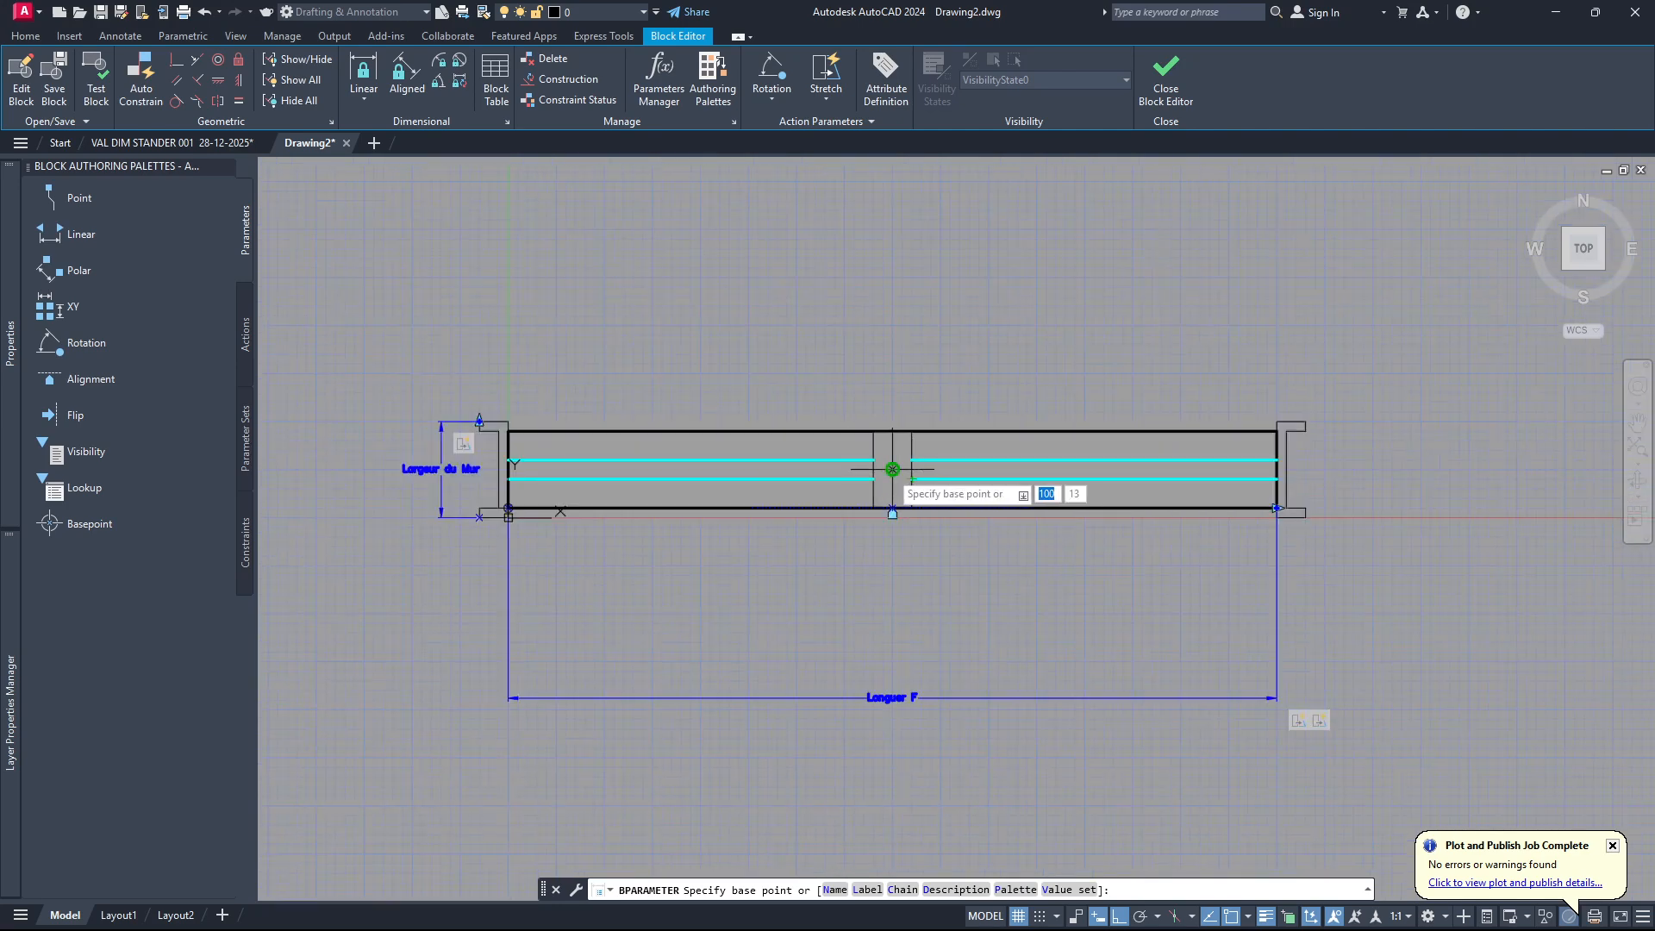
pyautogui.click(892, 470)
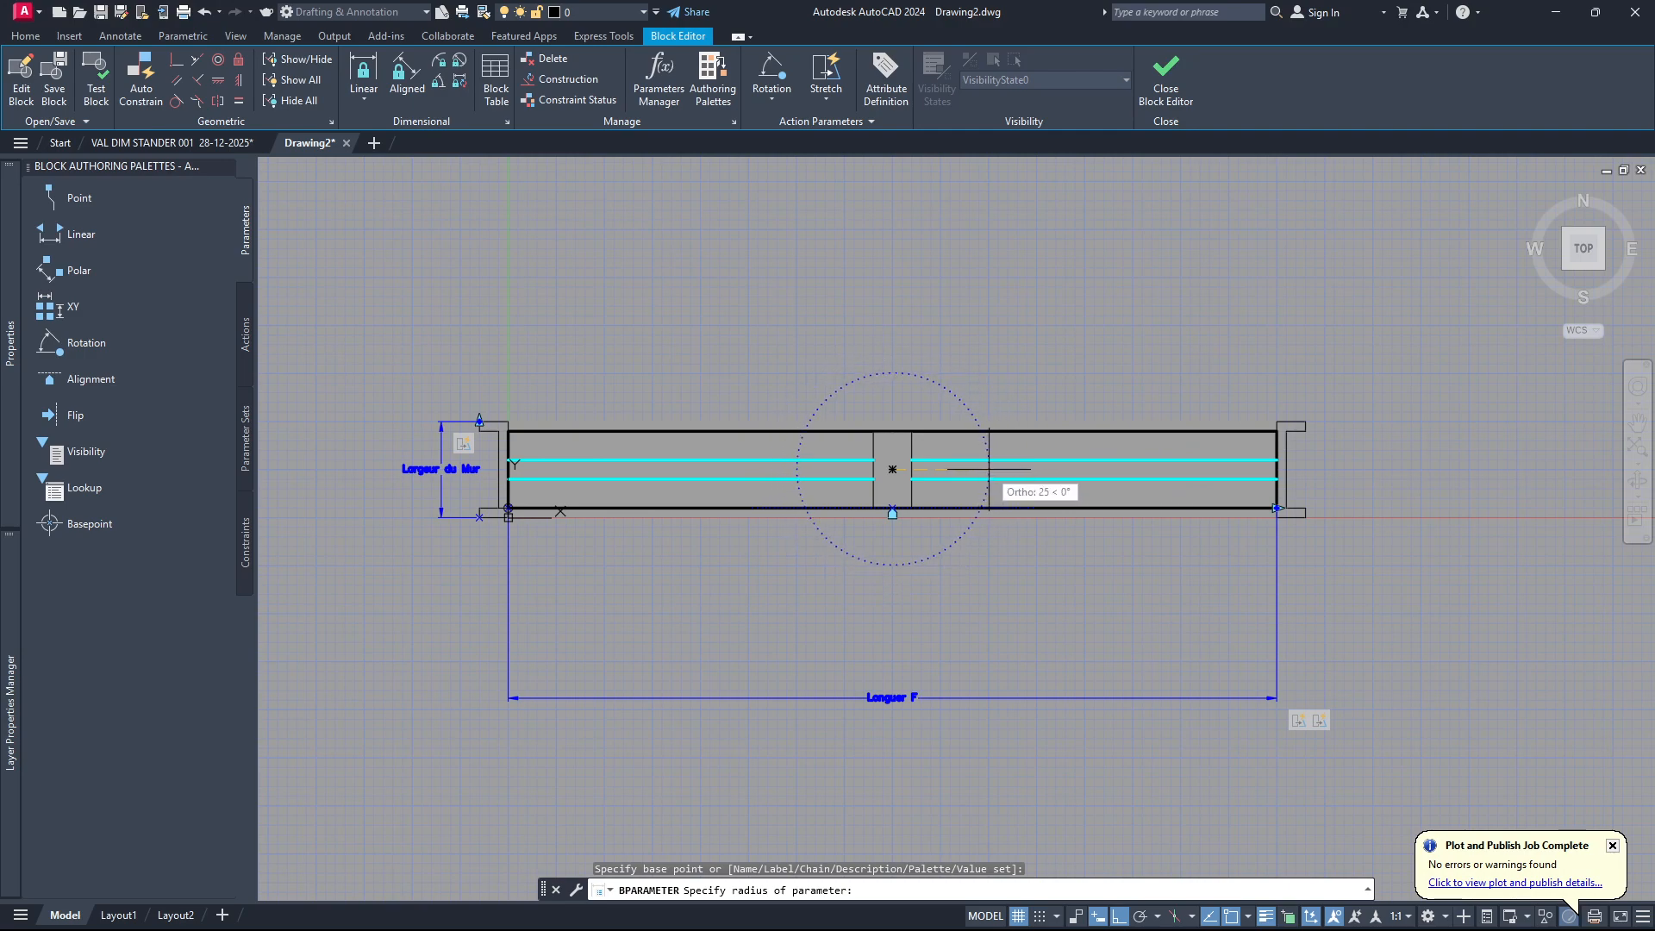
pyautogui.click(988, 470)
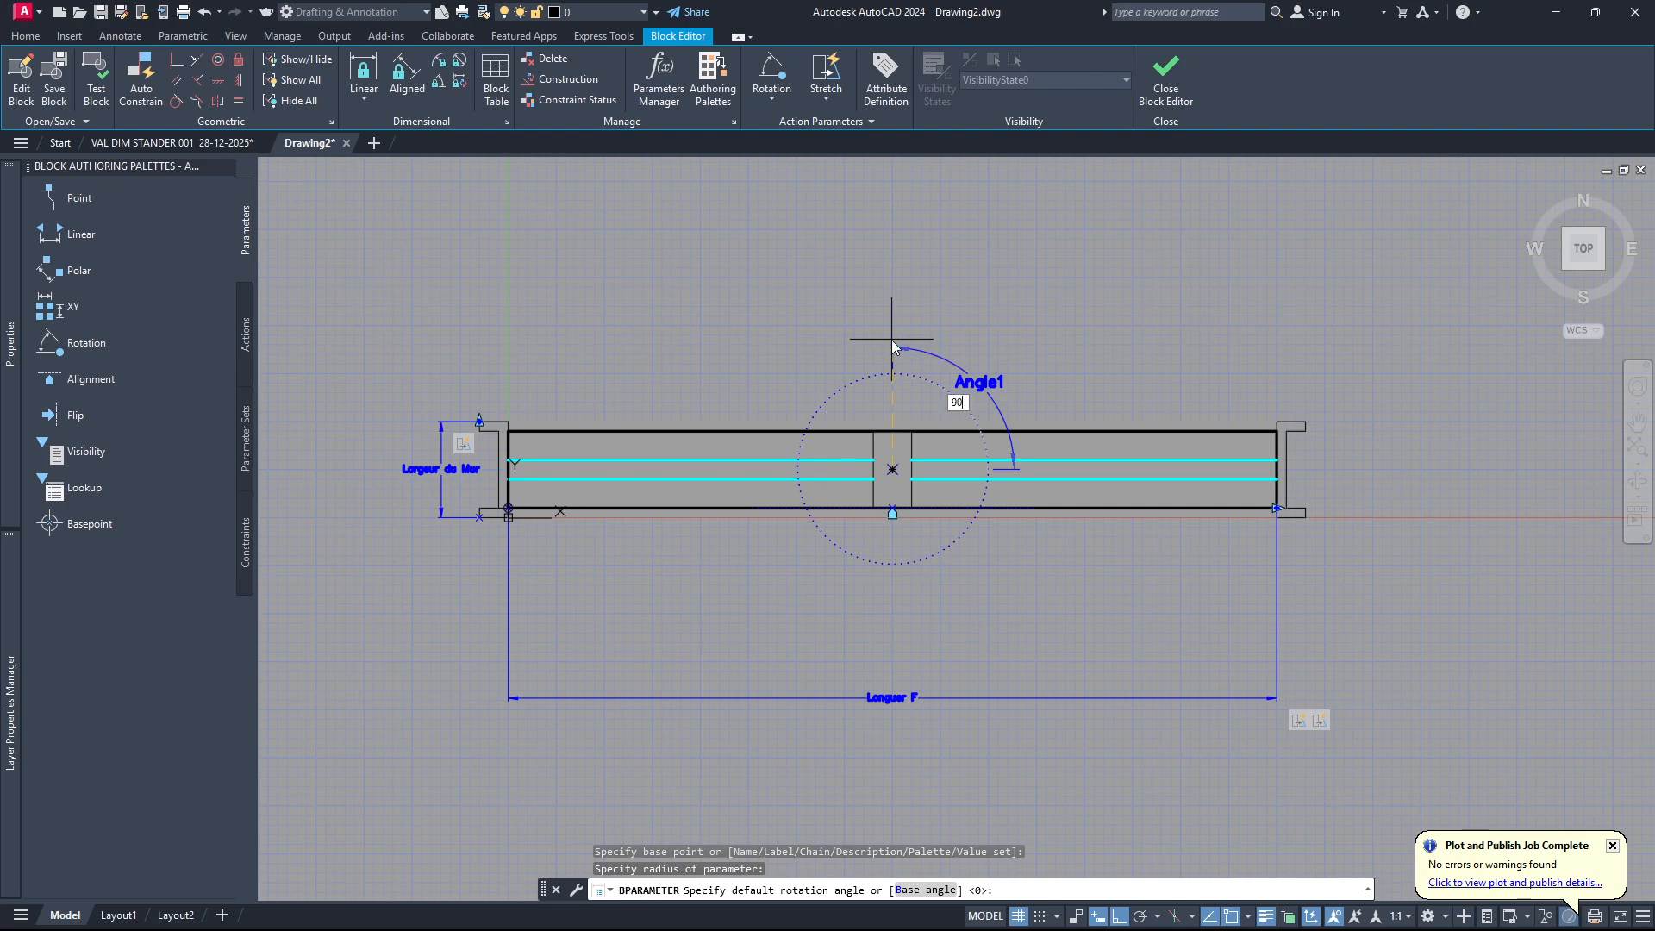
pyautogui.press('Return')
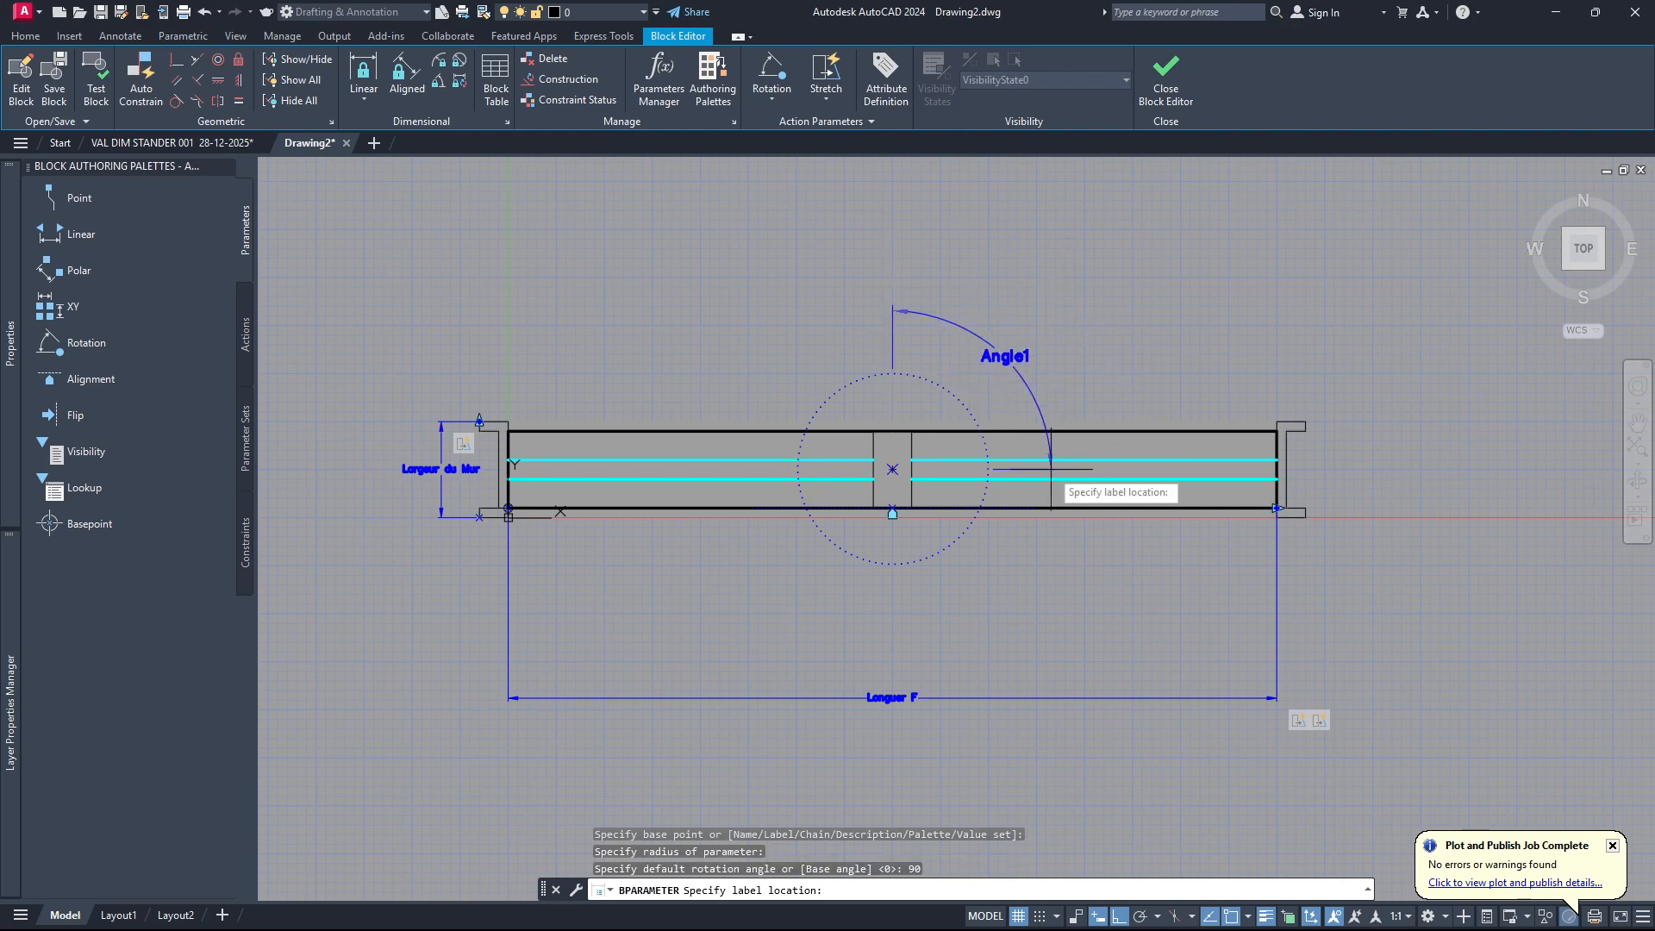
pyautogui.click(992, 372)
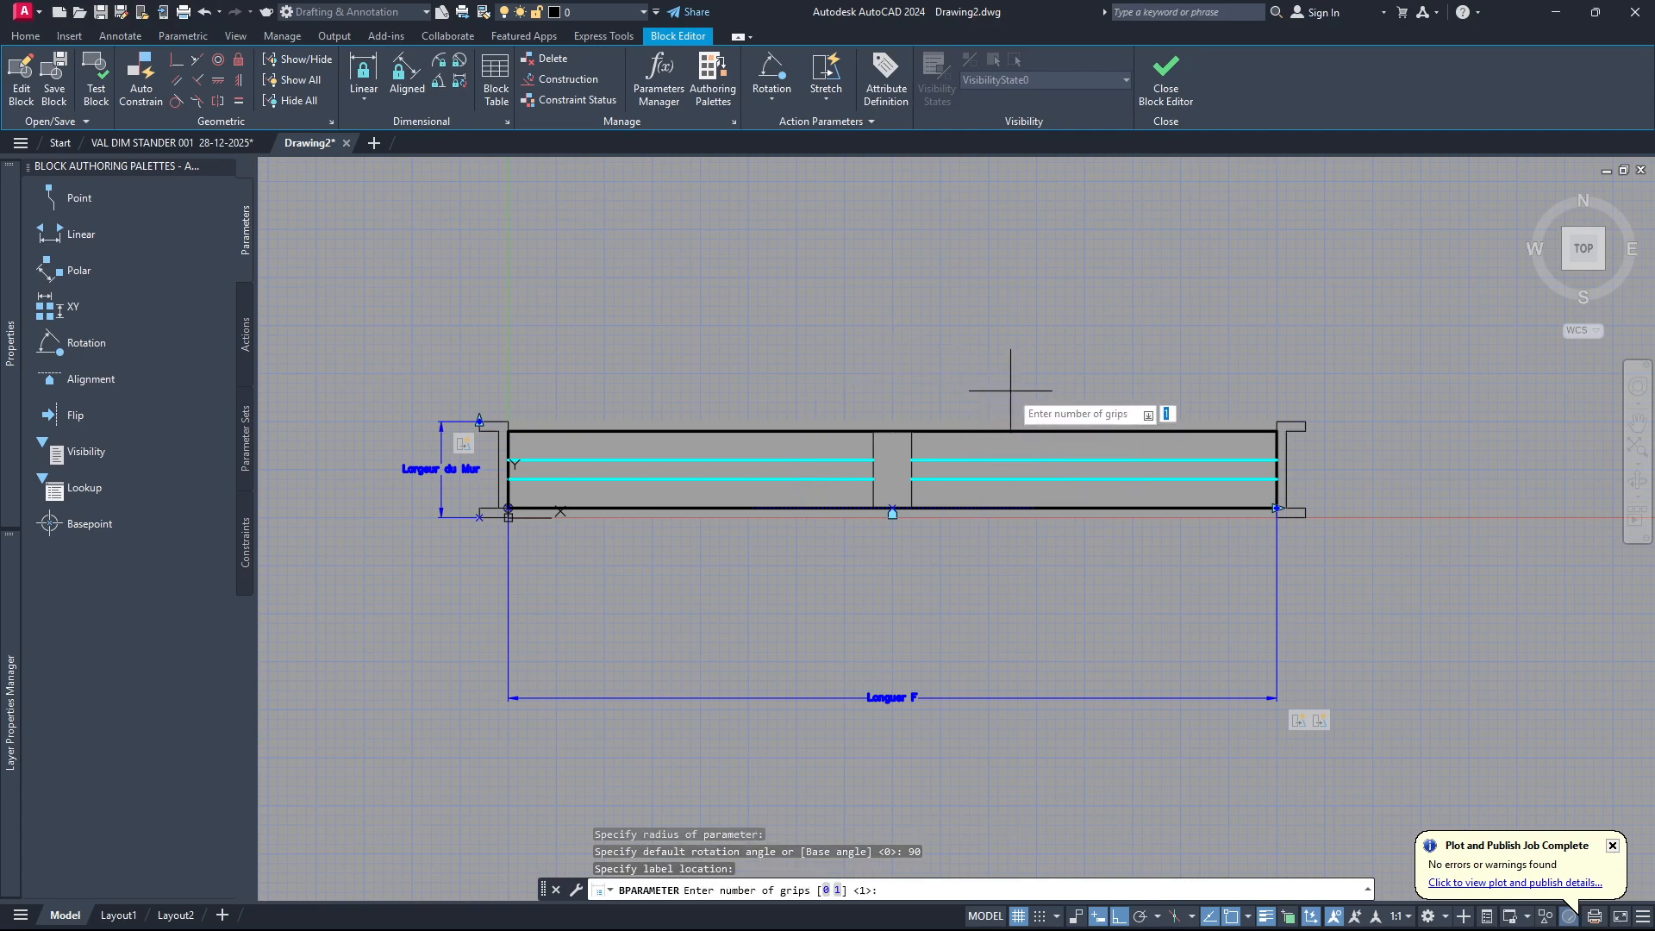
pyautogui.press('Return')
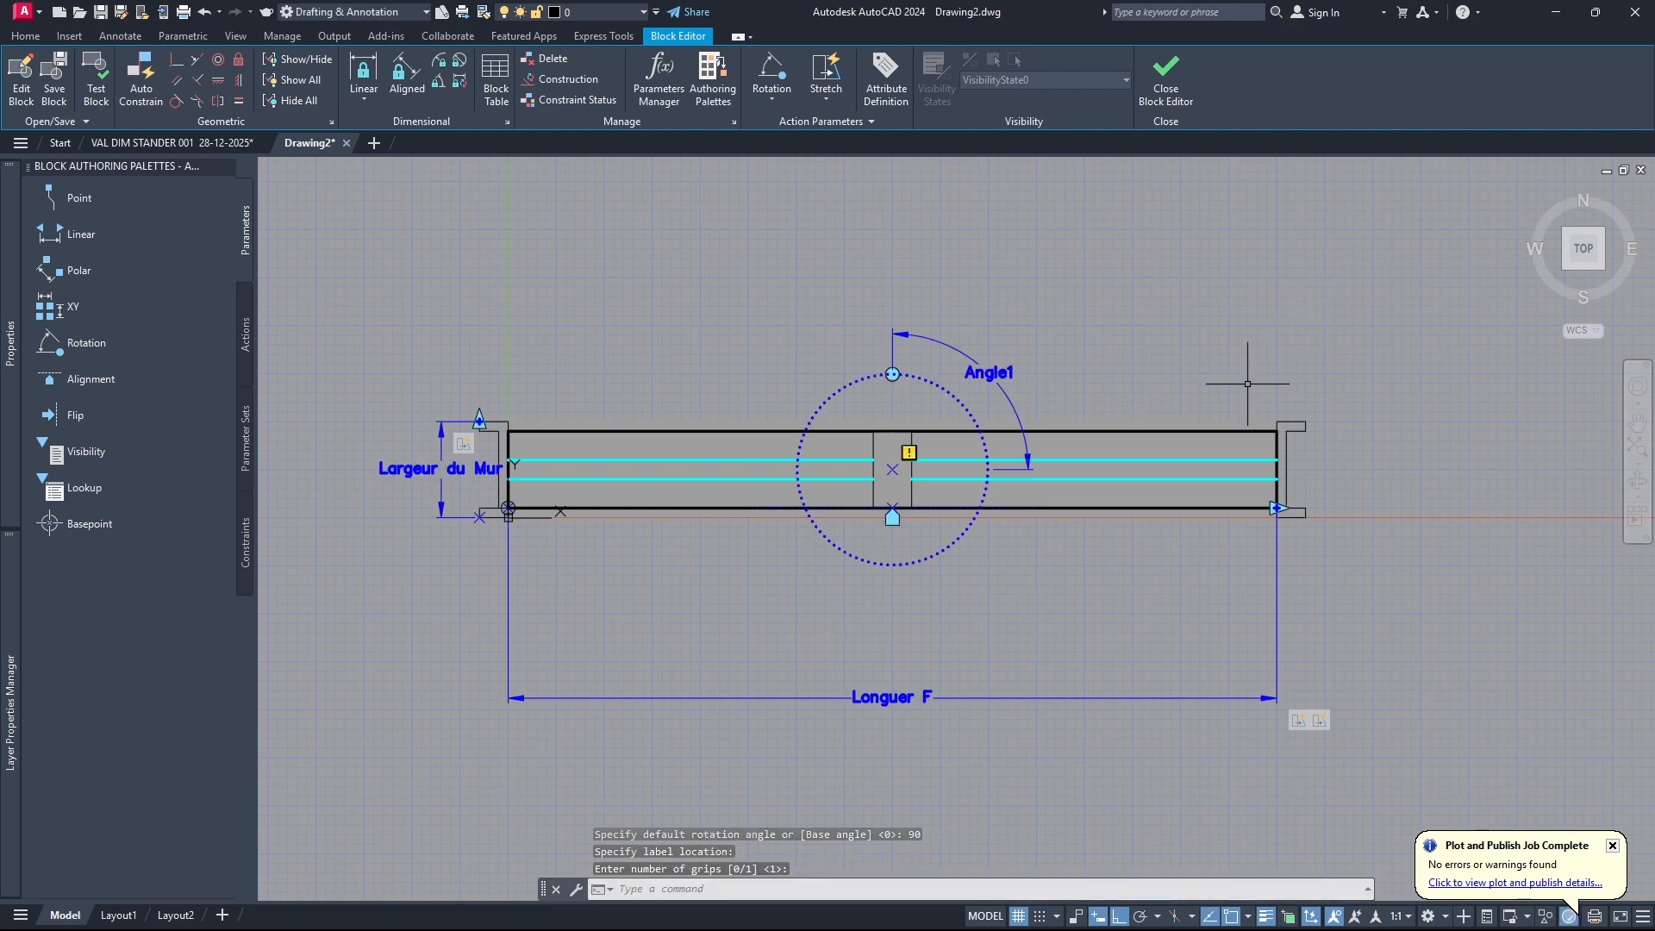
# Add a rotate action to the rotation parameter Angle1 and include the whole window with all its parameters in the selection set.
pyautogui.scroll(-2, 792, 470)
pyautogui.scroll(4, 906, 439)
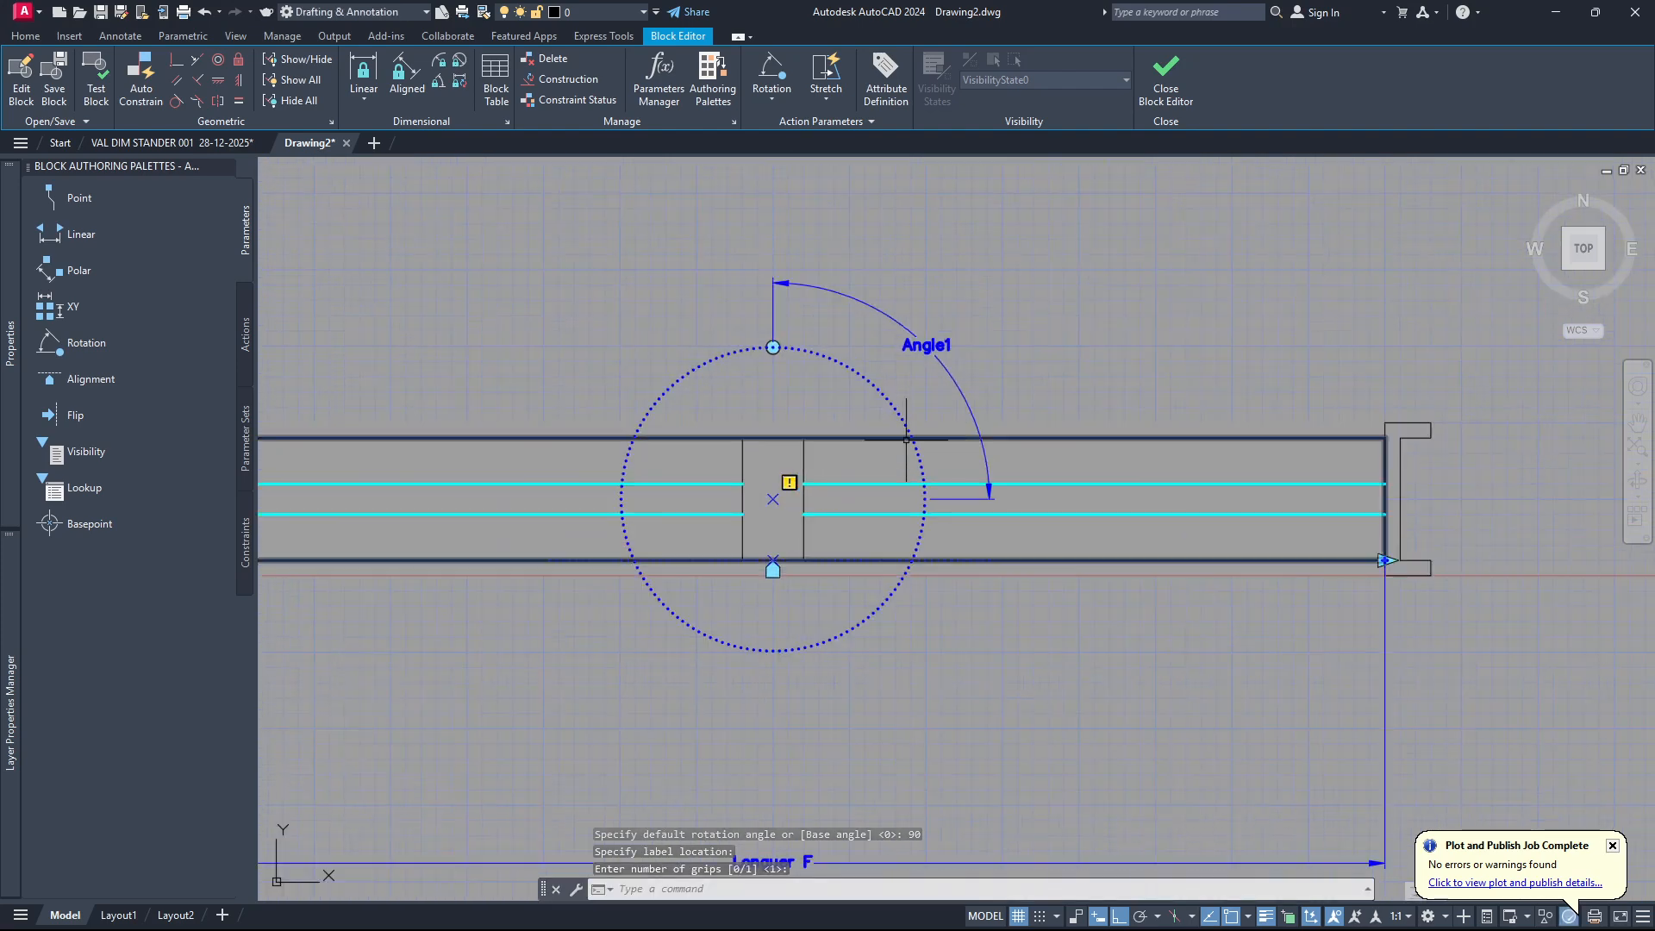
pyautogui.scroll(-2, 906, 440)
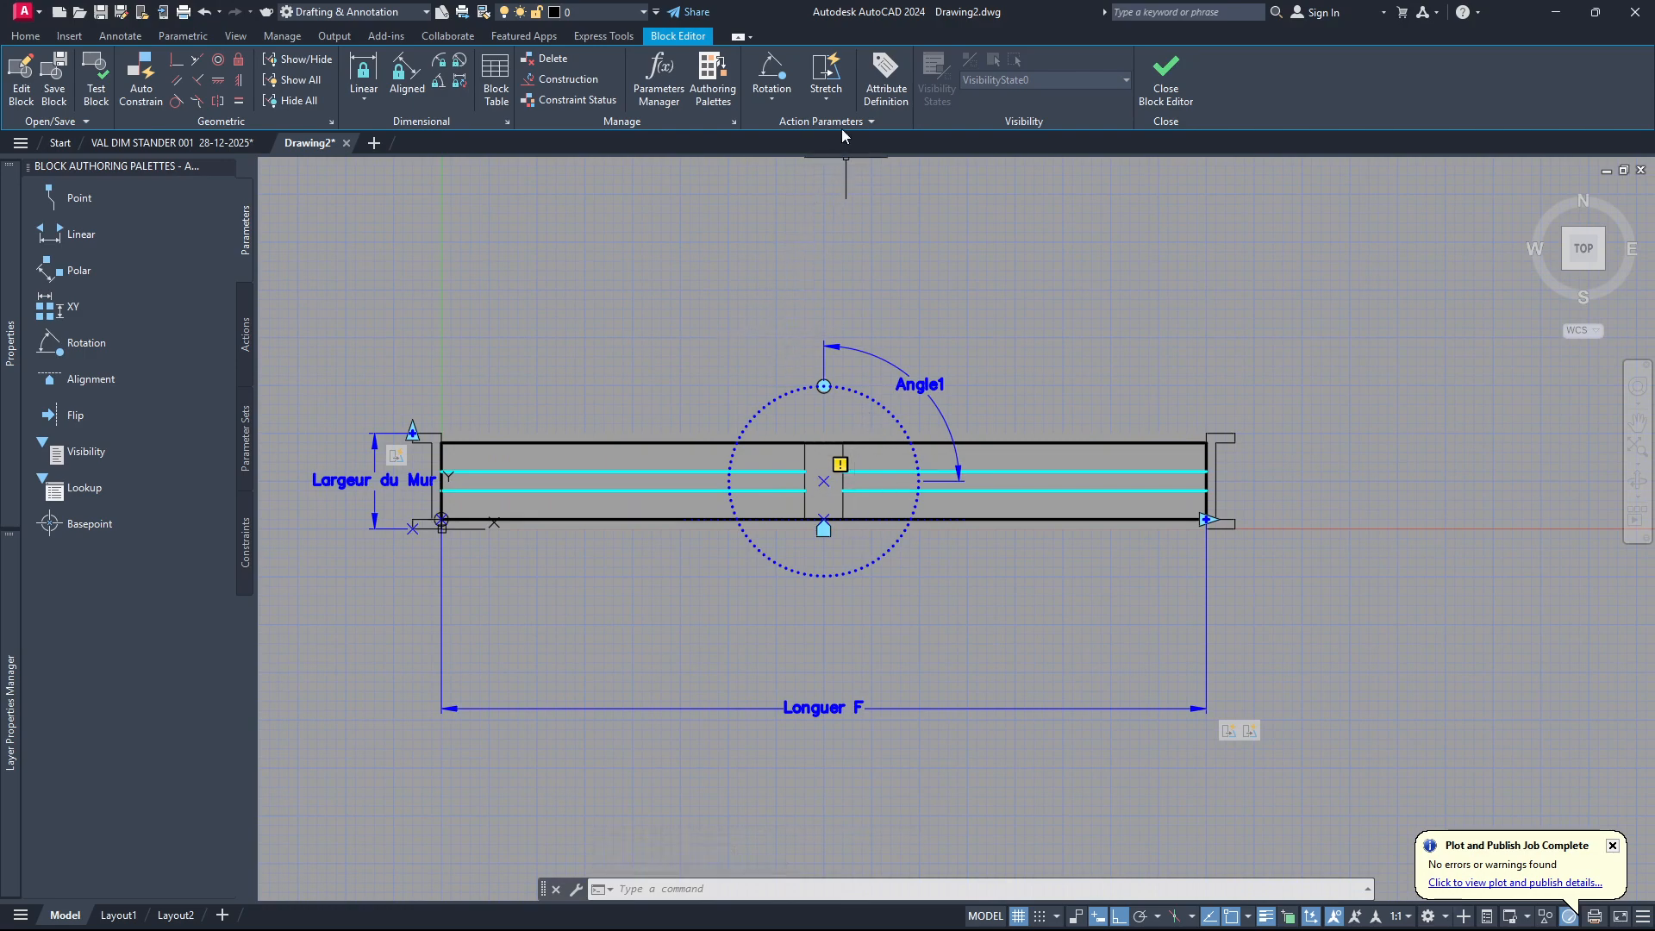
pyautogui.click(826, 100)
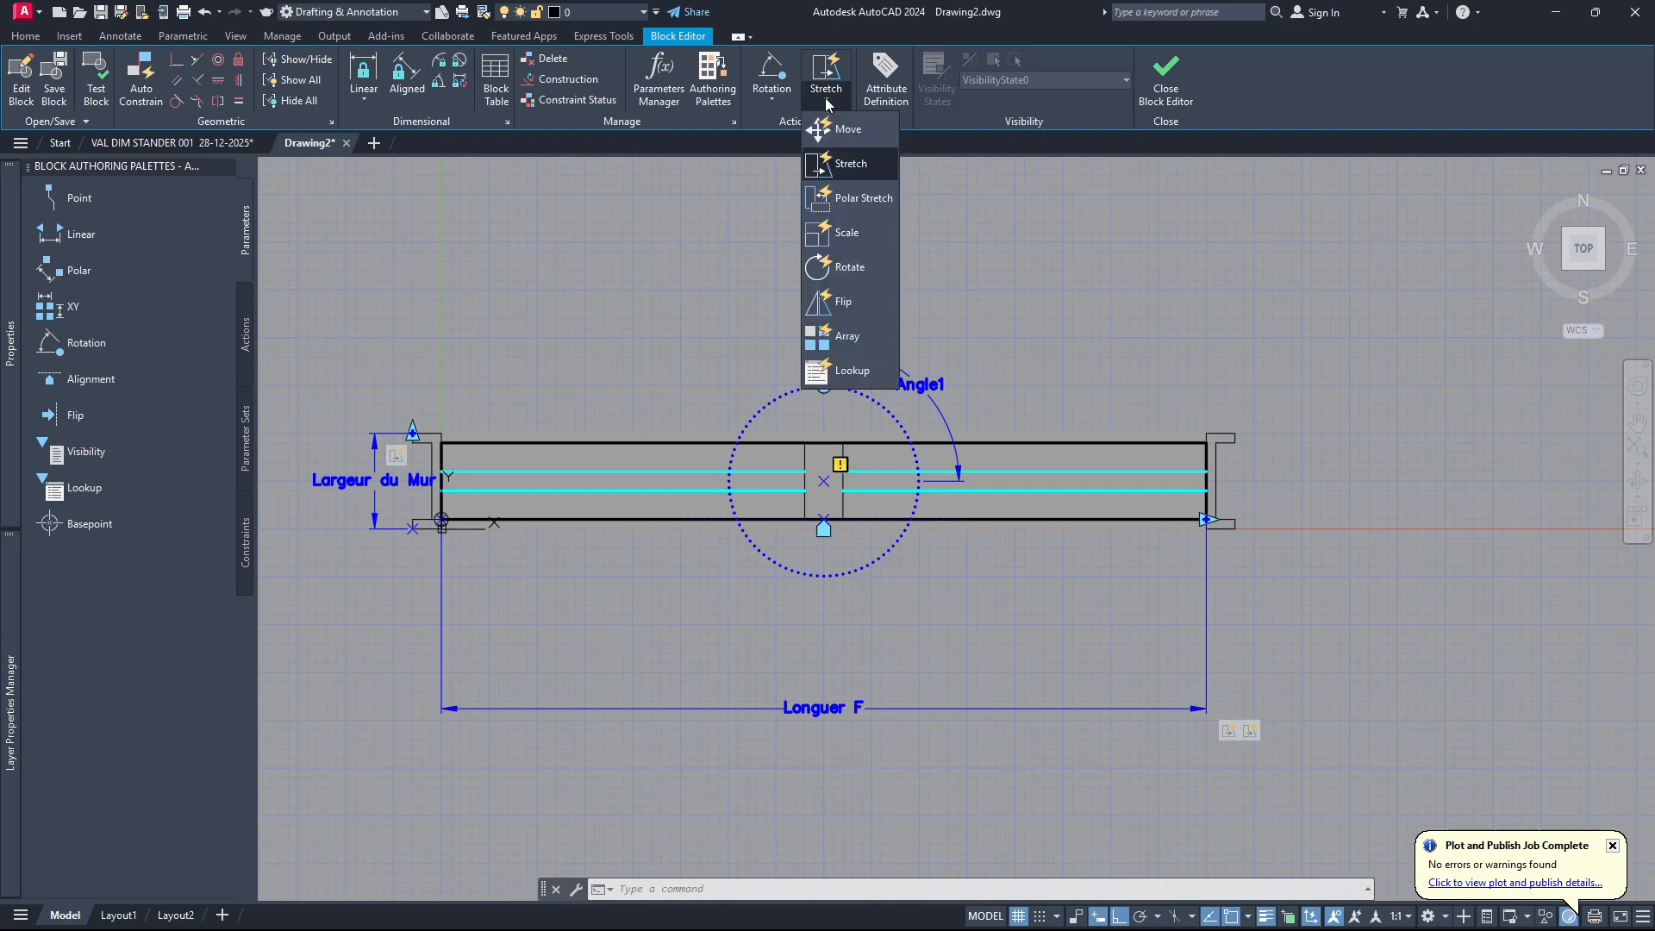
pyautogui.click(836, 269)
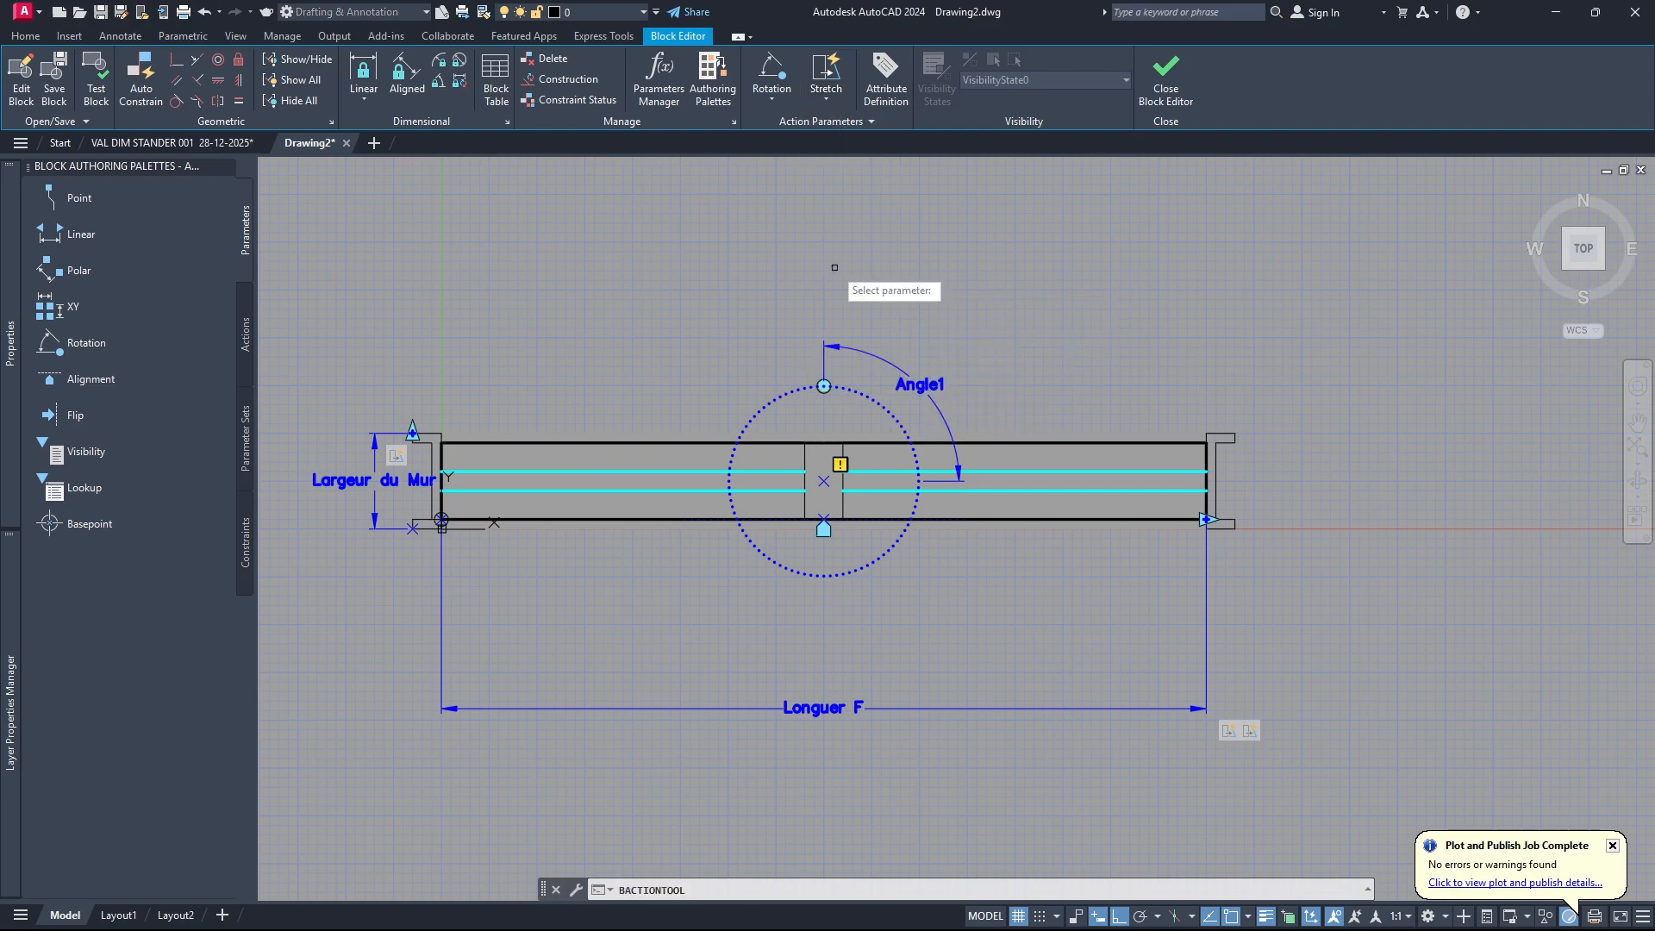
pyautogui.click(934, 401)
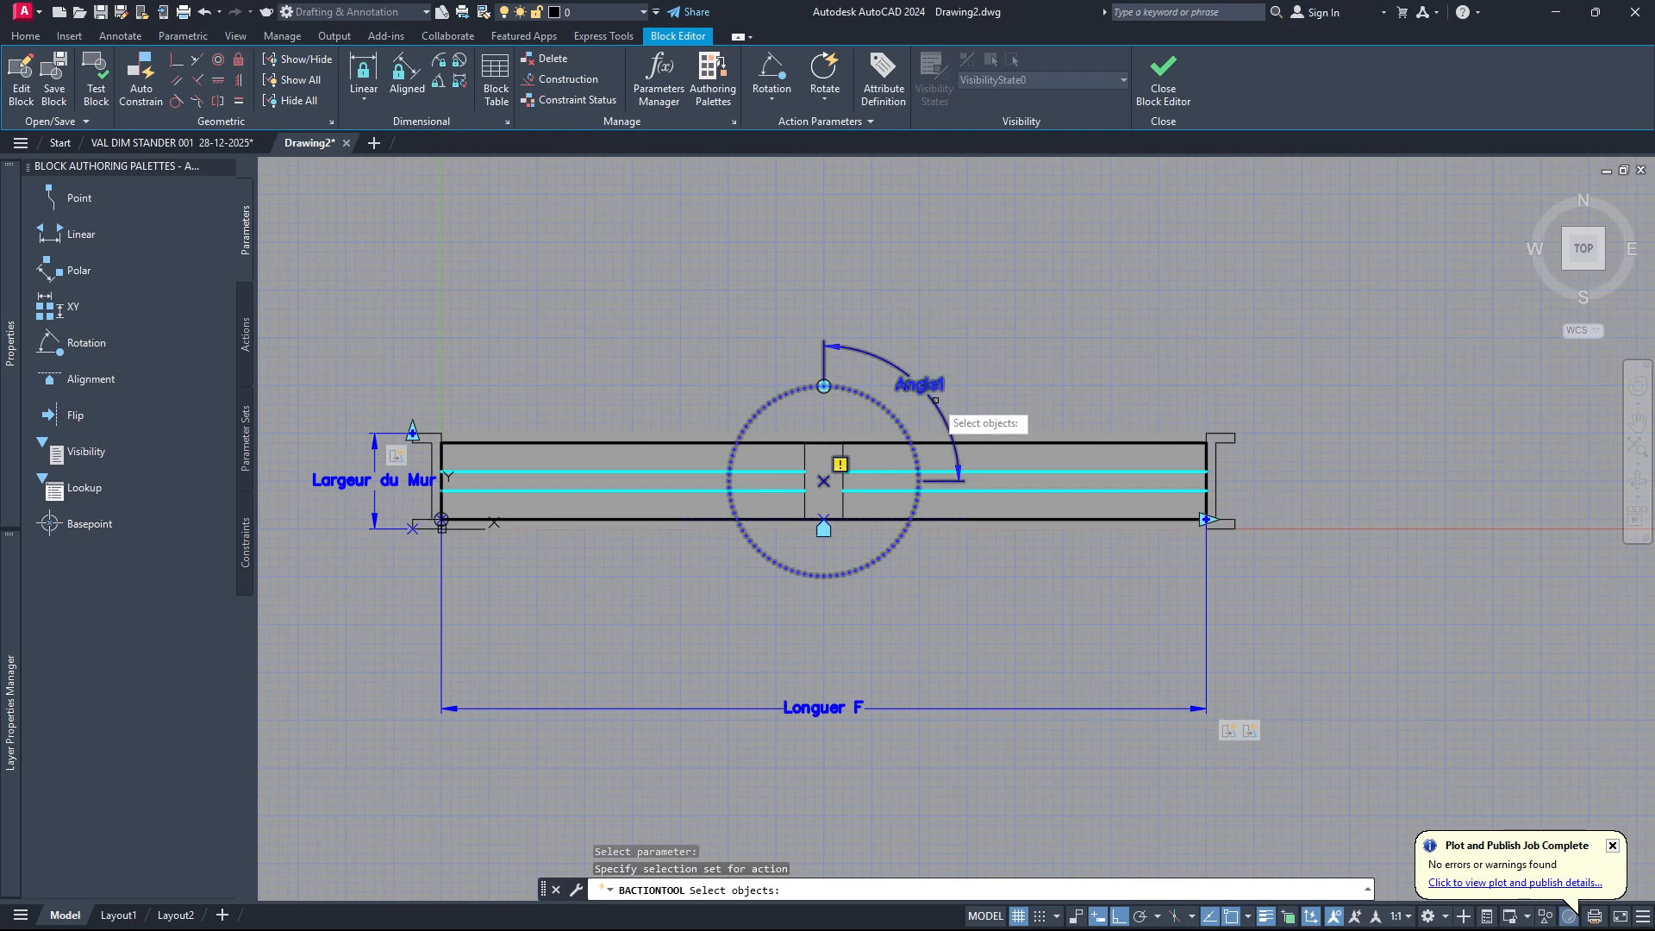
pyautogui.scroll(-2, 934, 400)
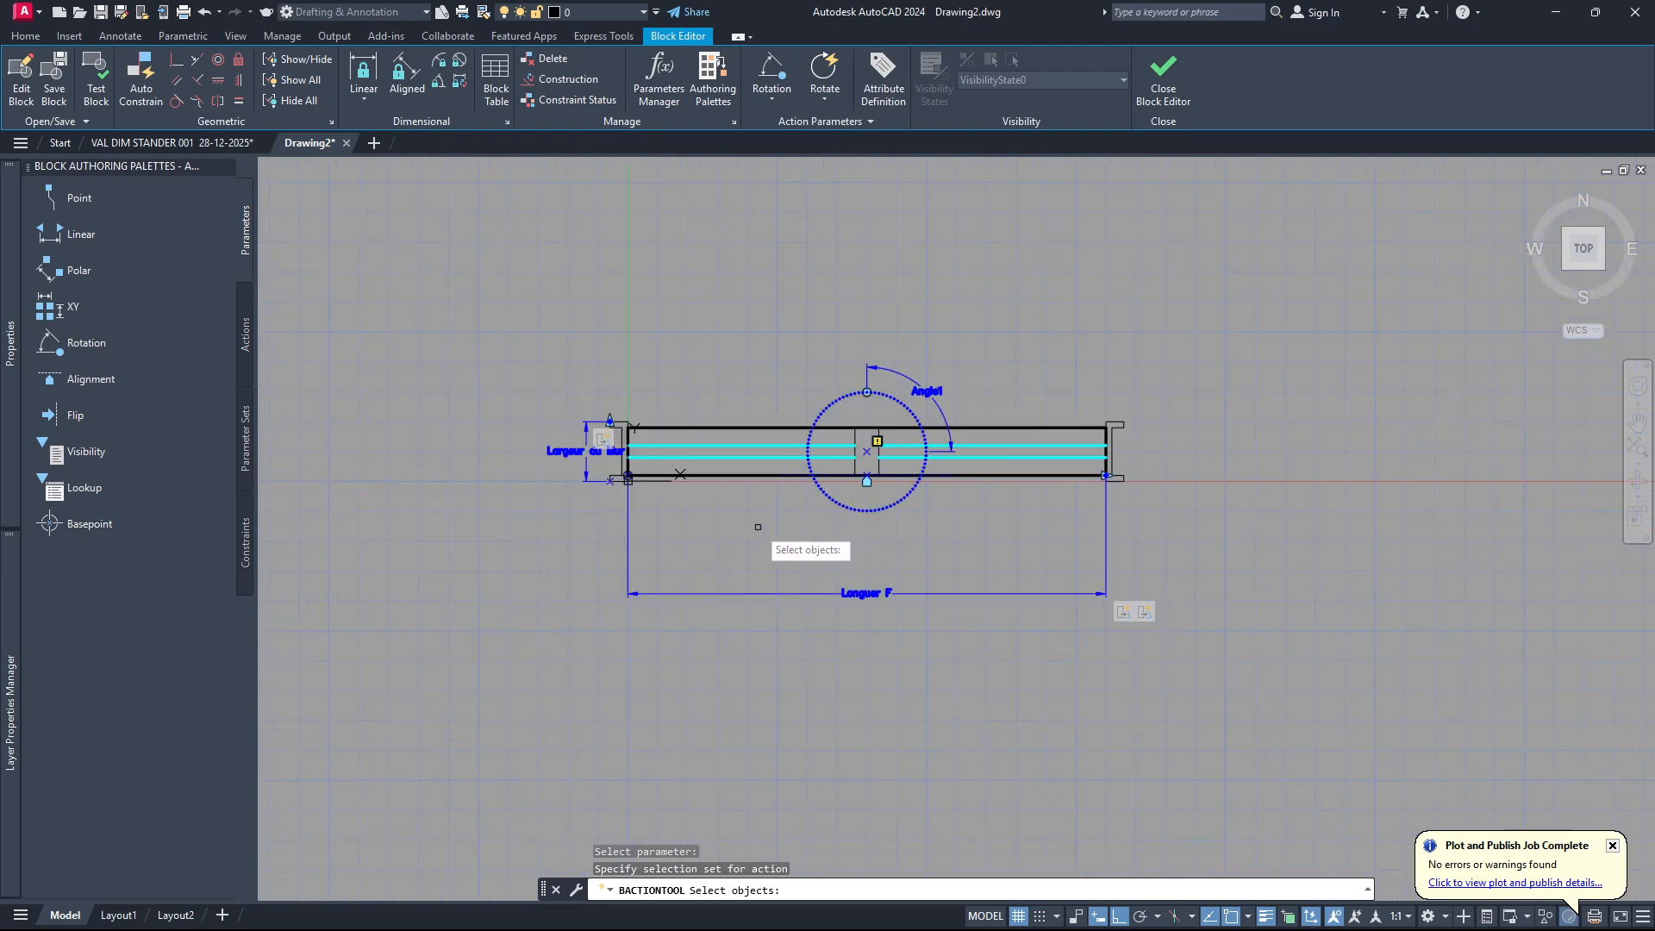
pyautogui.click(526, 661)
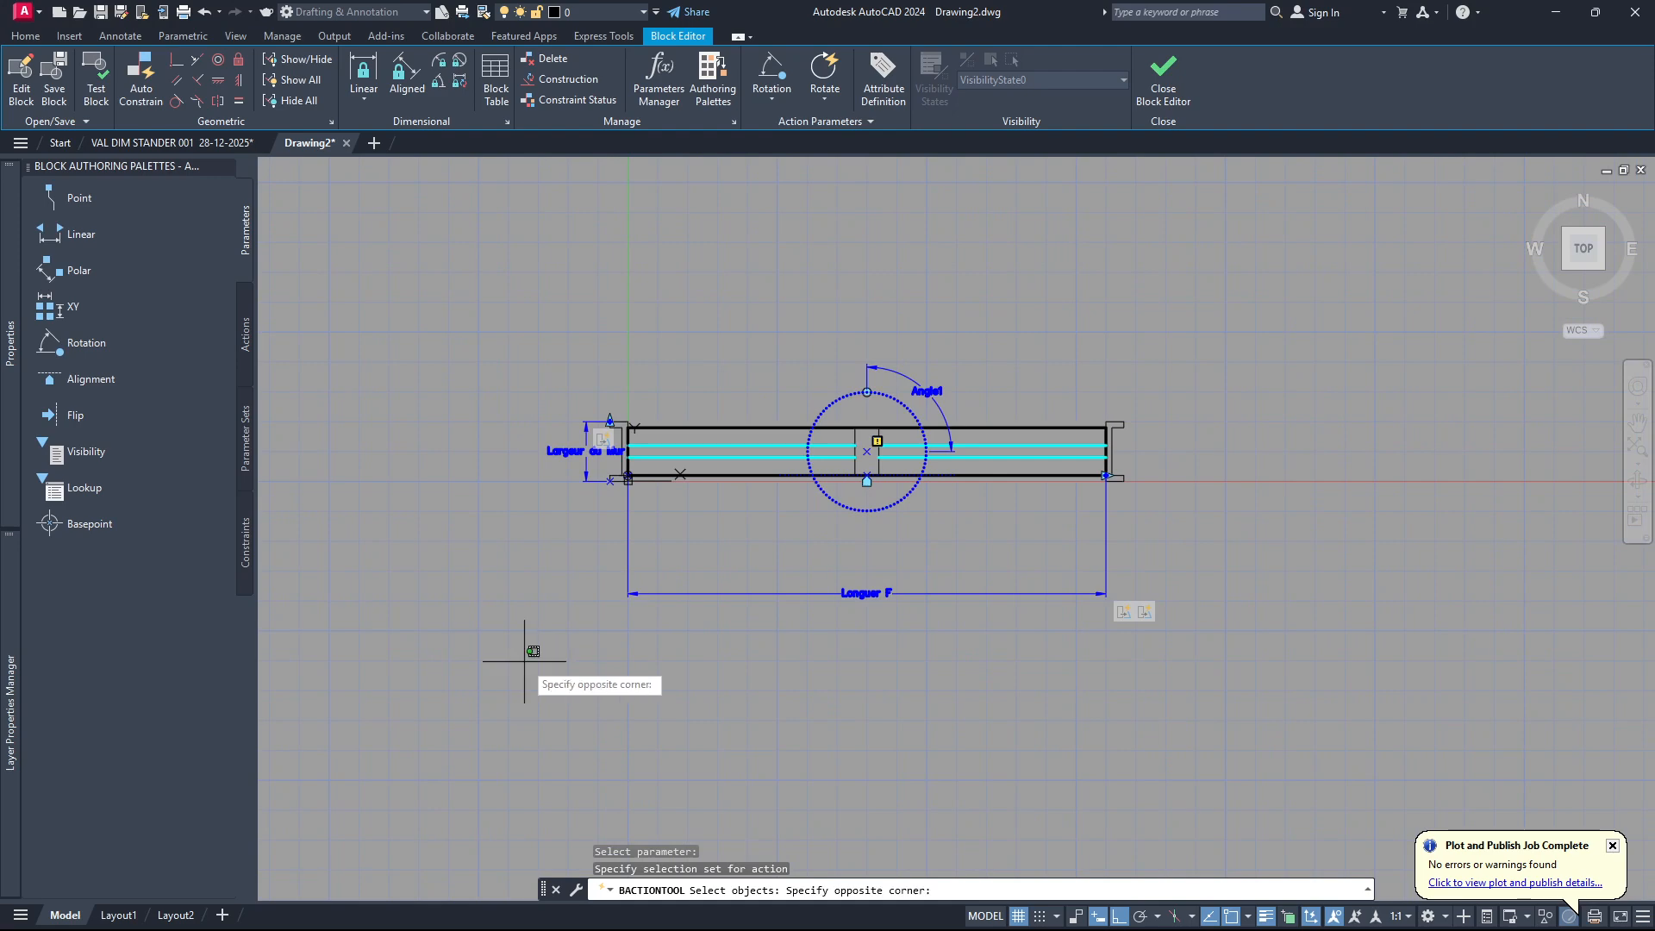
pyautogui.click(1250, 221)
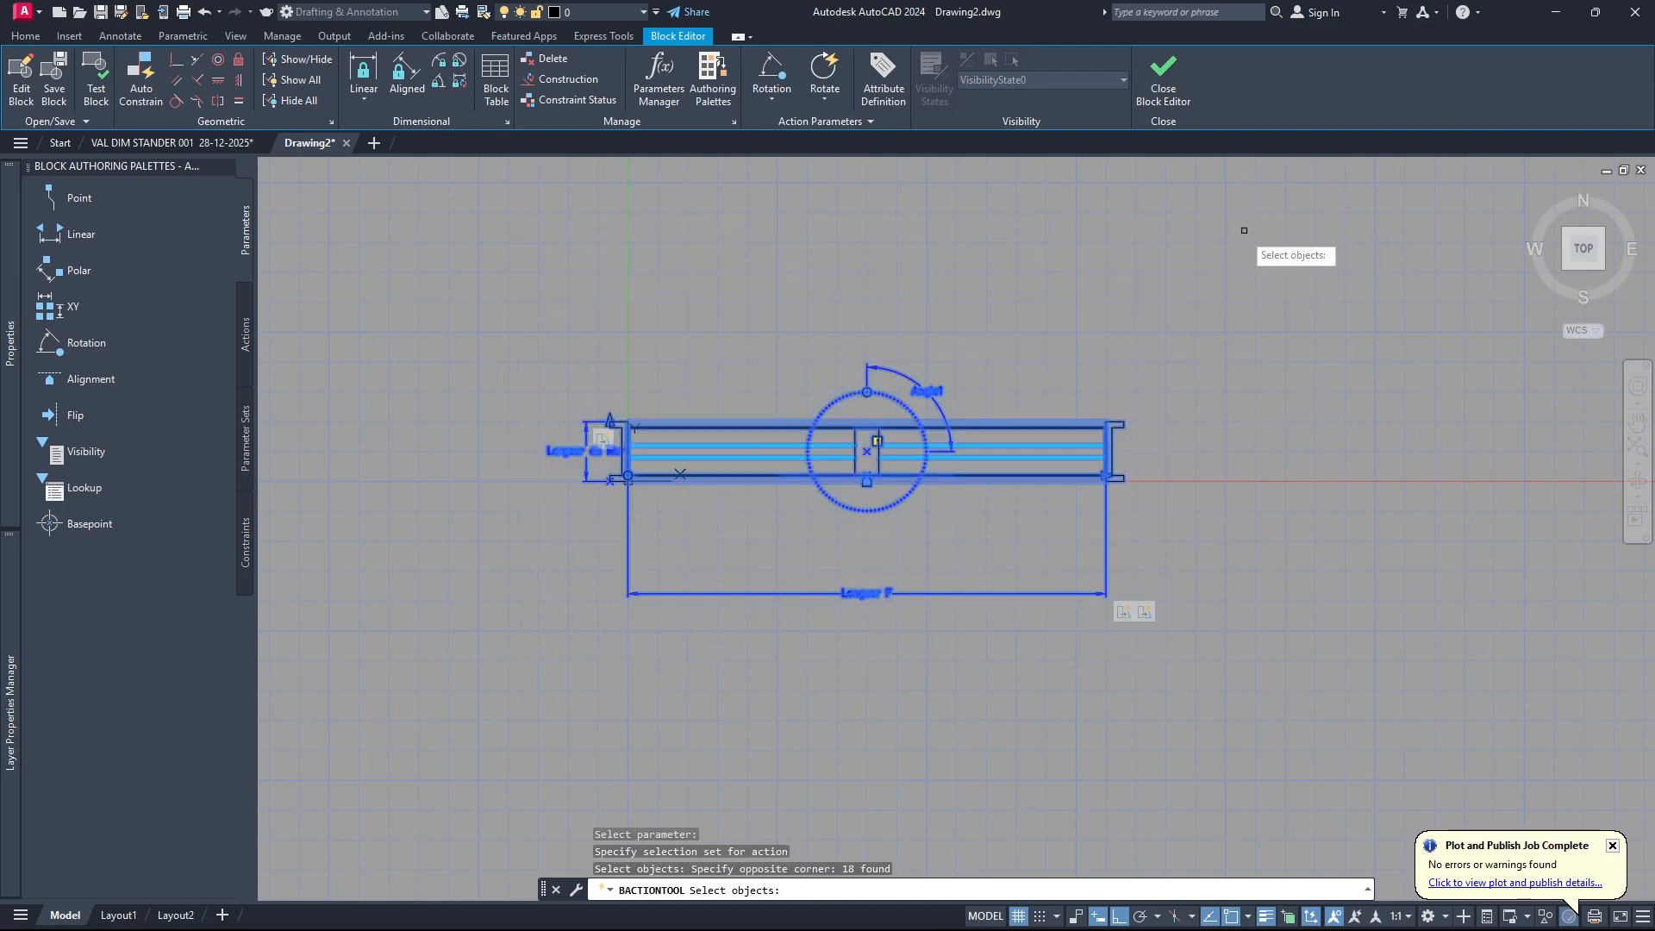
pyautogui.press('Return')
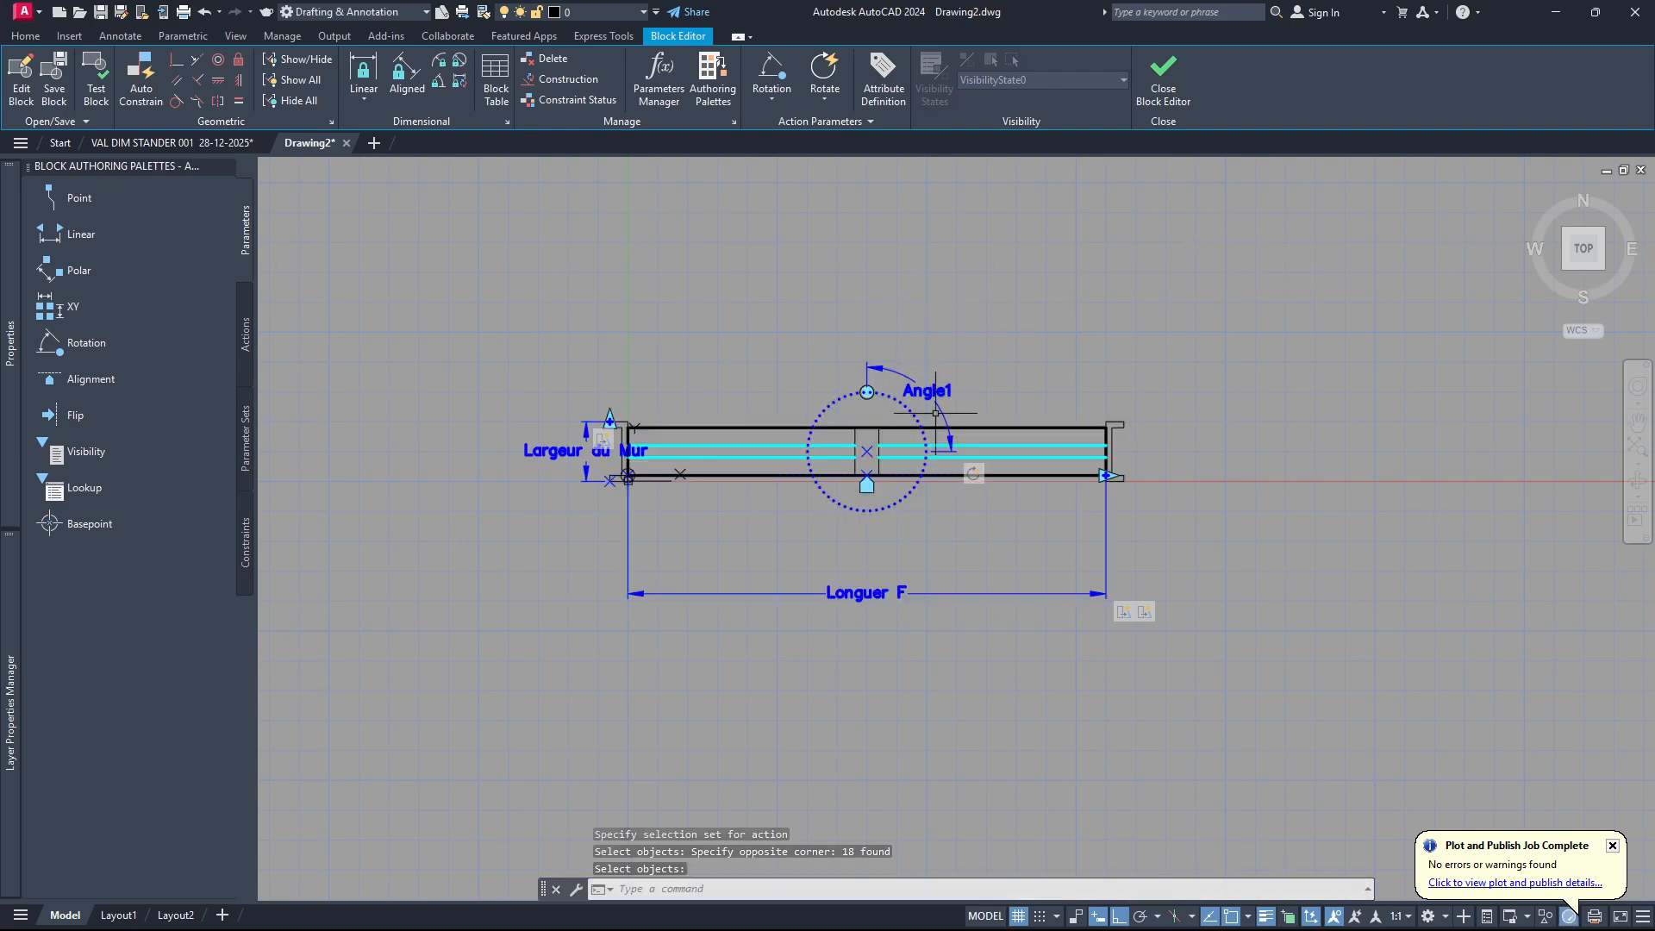
# Test the block by rotating it to vertical with its rotation grip, undo the rotation and close the test.
pyautogui.scroll(3, 908, 379)
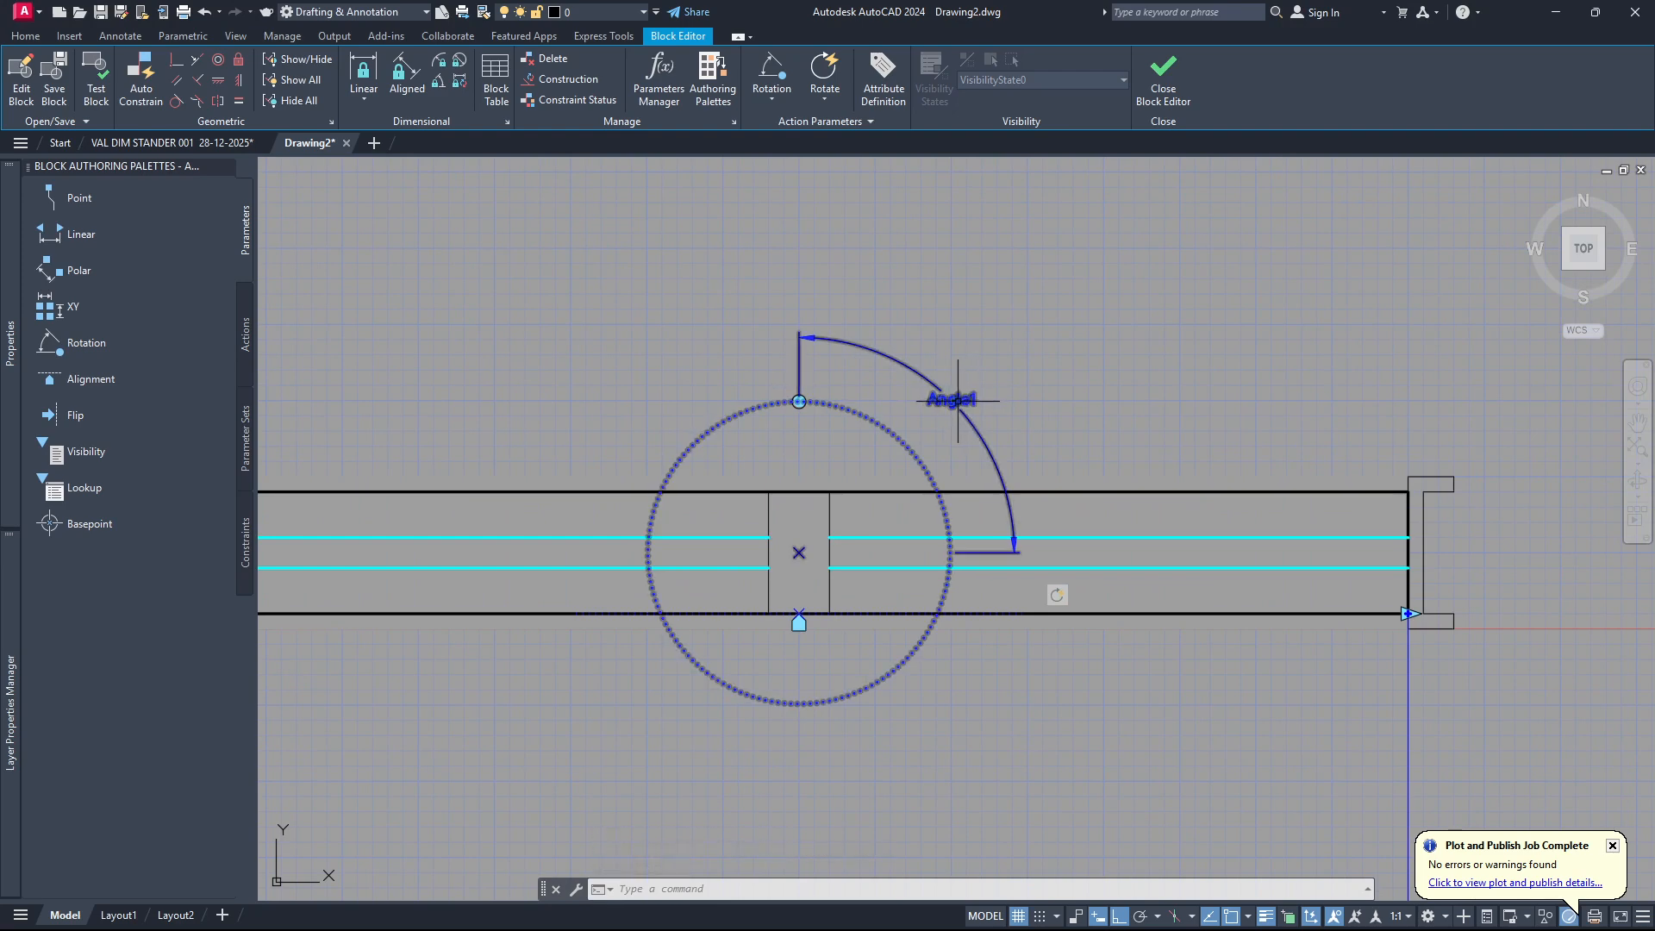
pyautogui.scroll(-2, 905, 440)
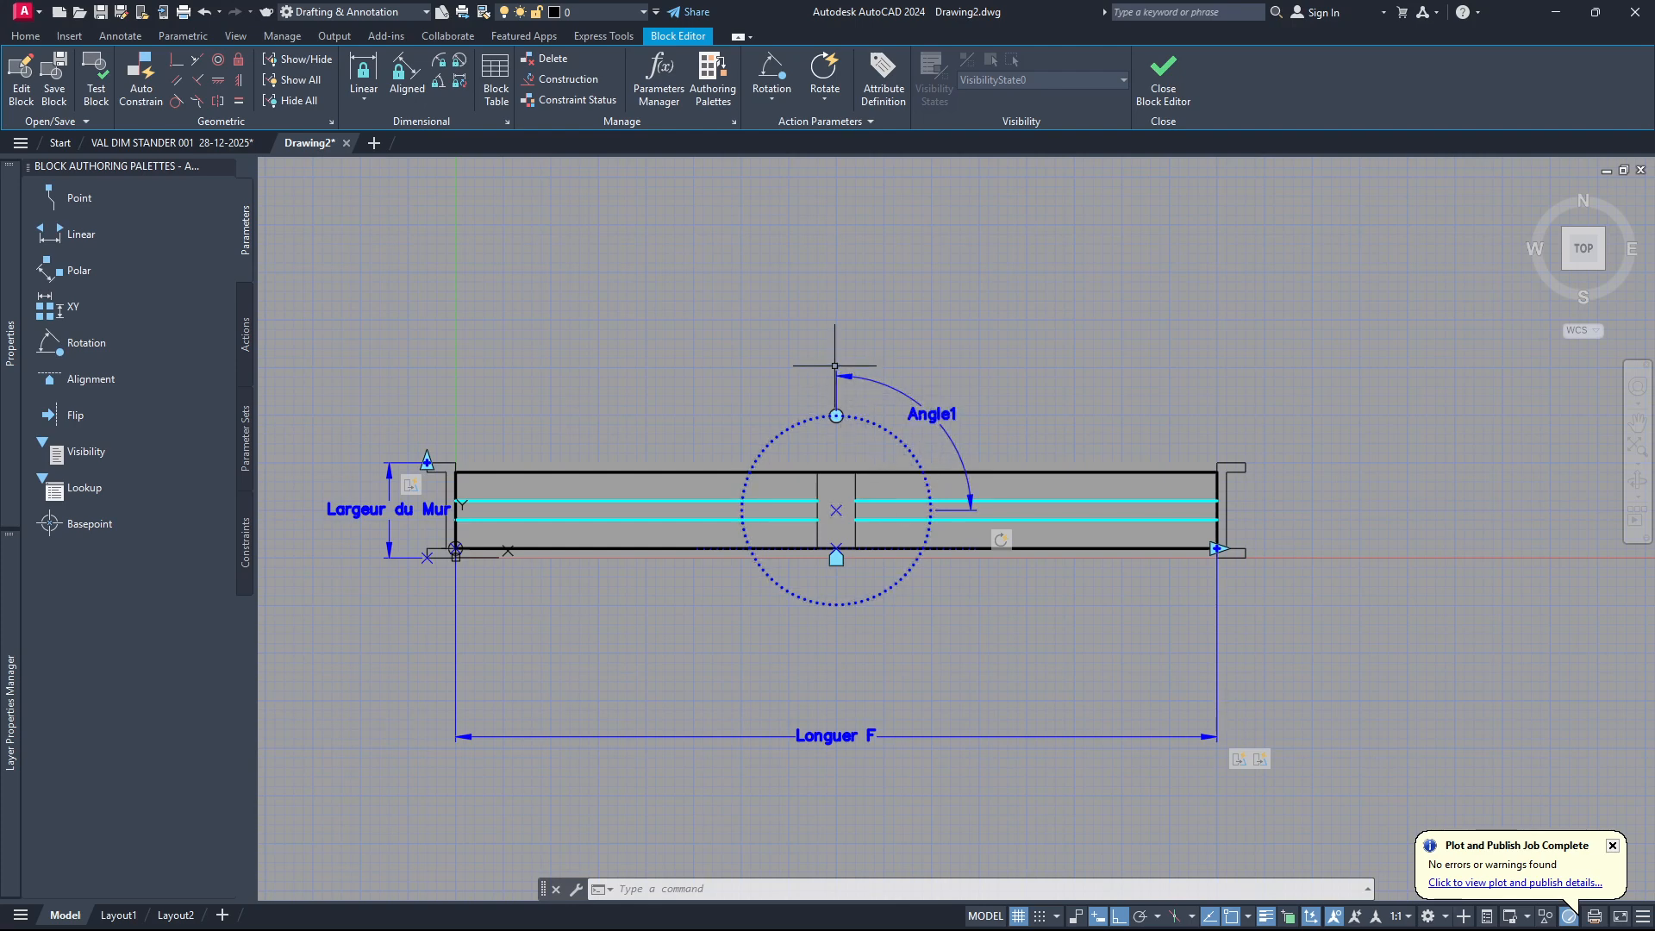
pyautogui.scroll(-2, 888, 386)
pyautogui.scroll(2, 879, 371)
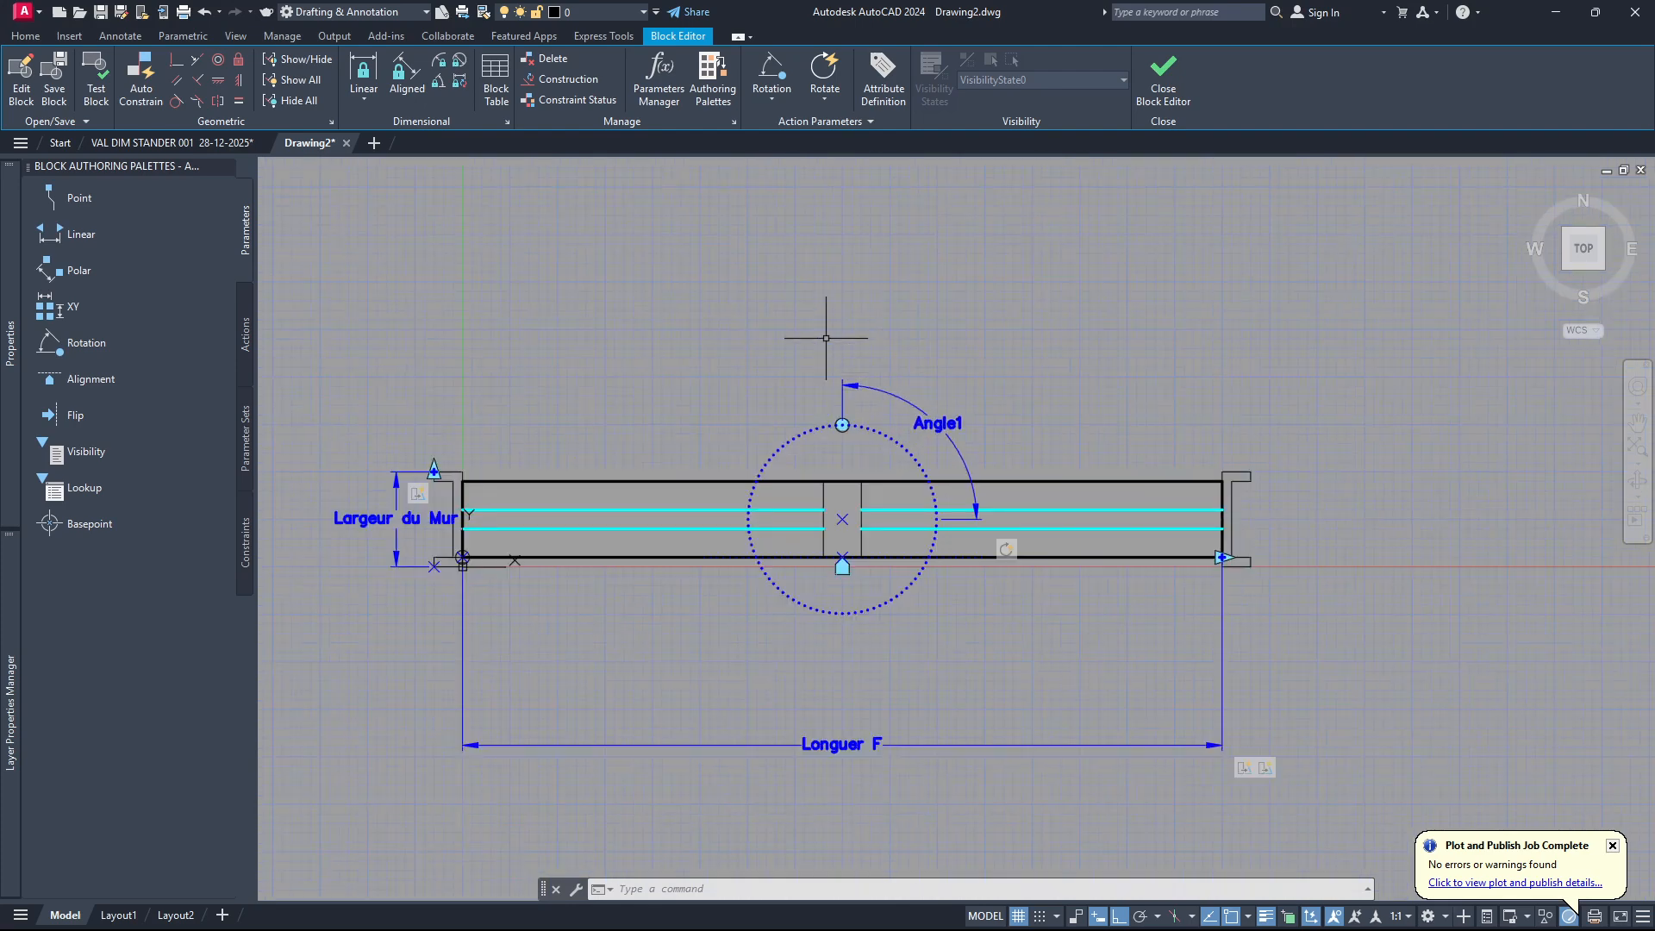
pyautogui.click(96, 78)
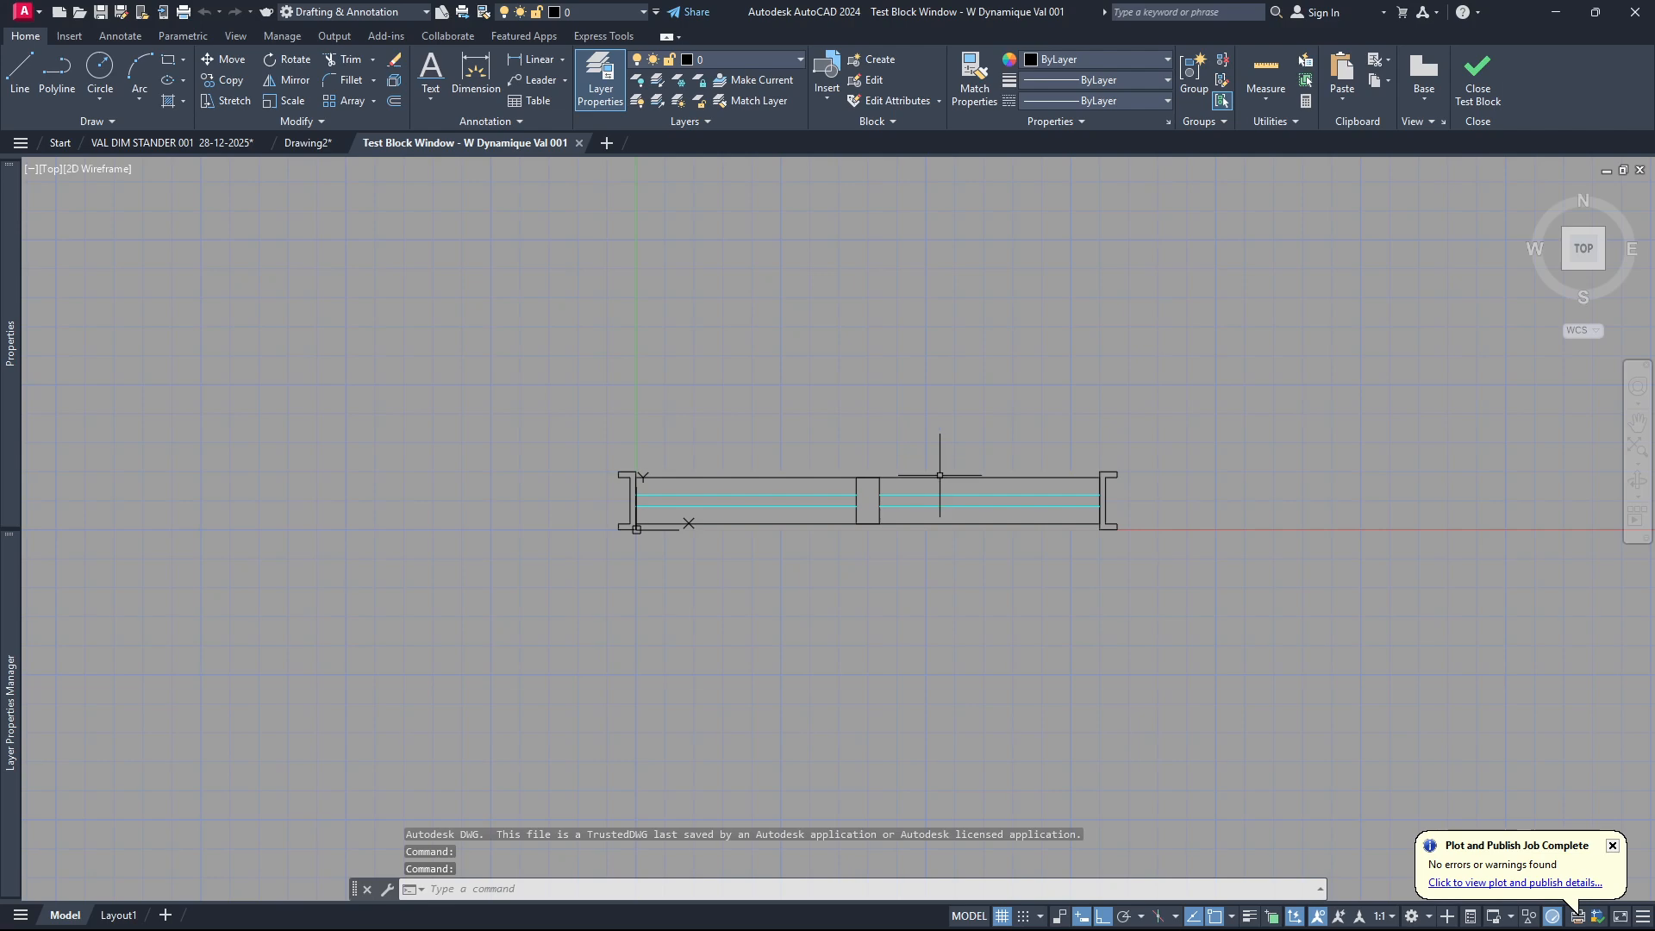
pyautogui.click(957, 477)
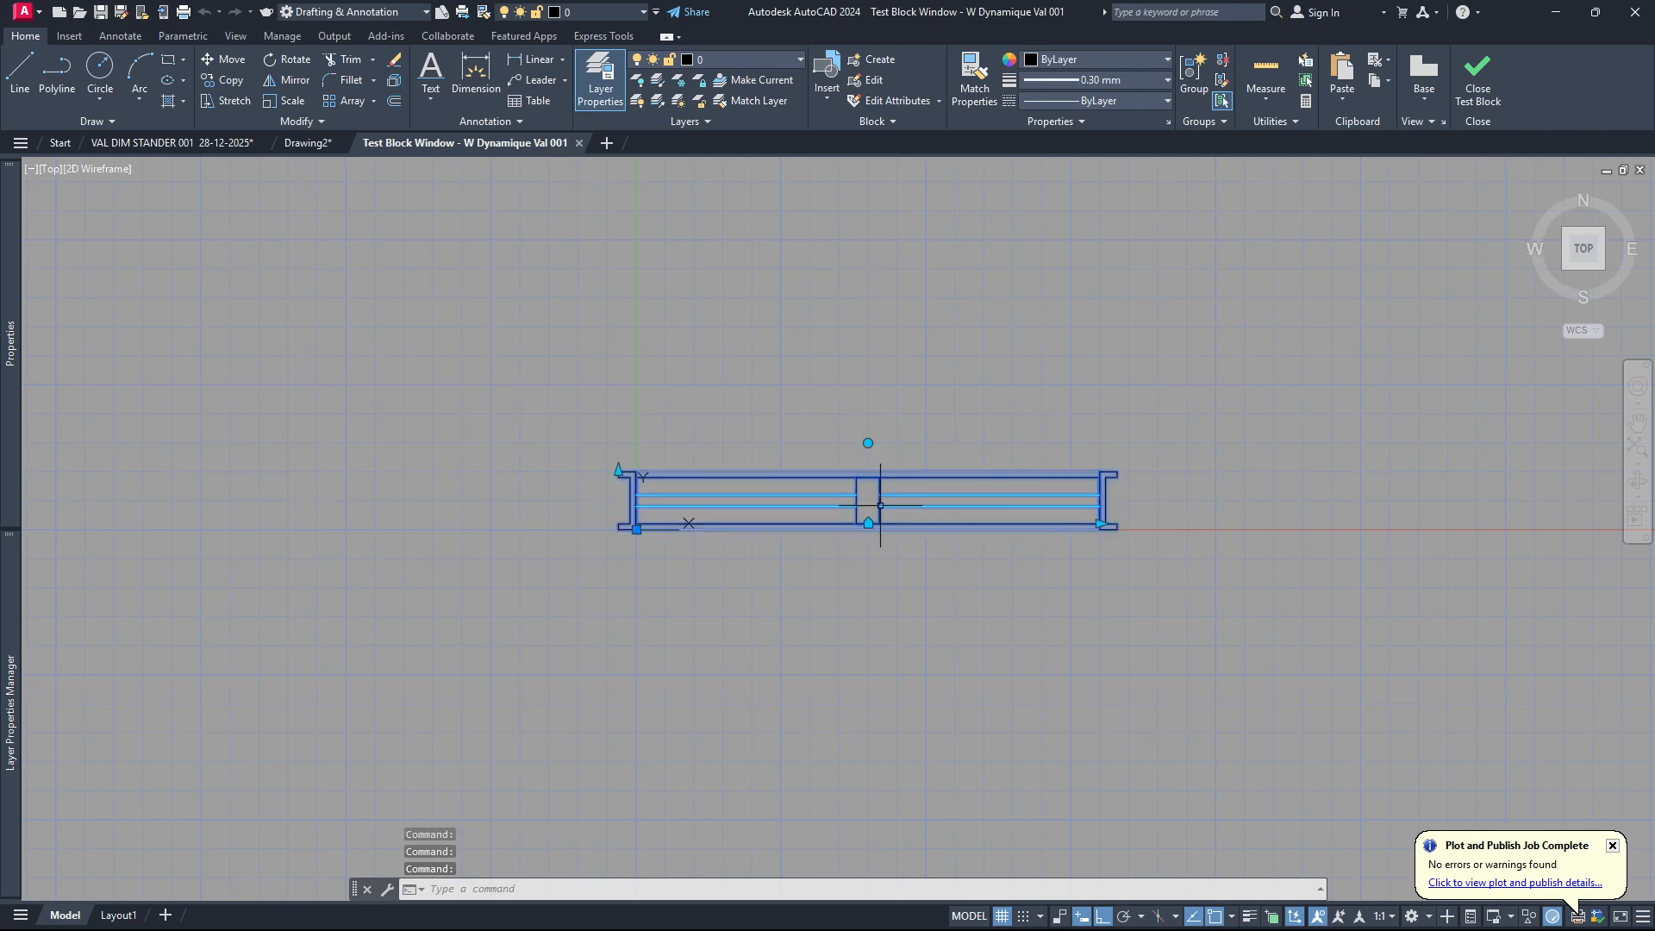
pyautogui.click(868, 442)
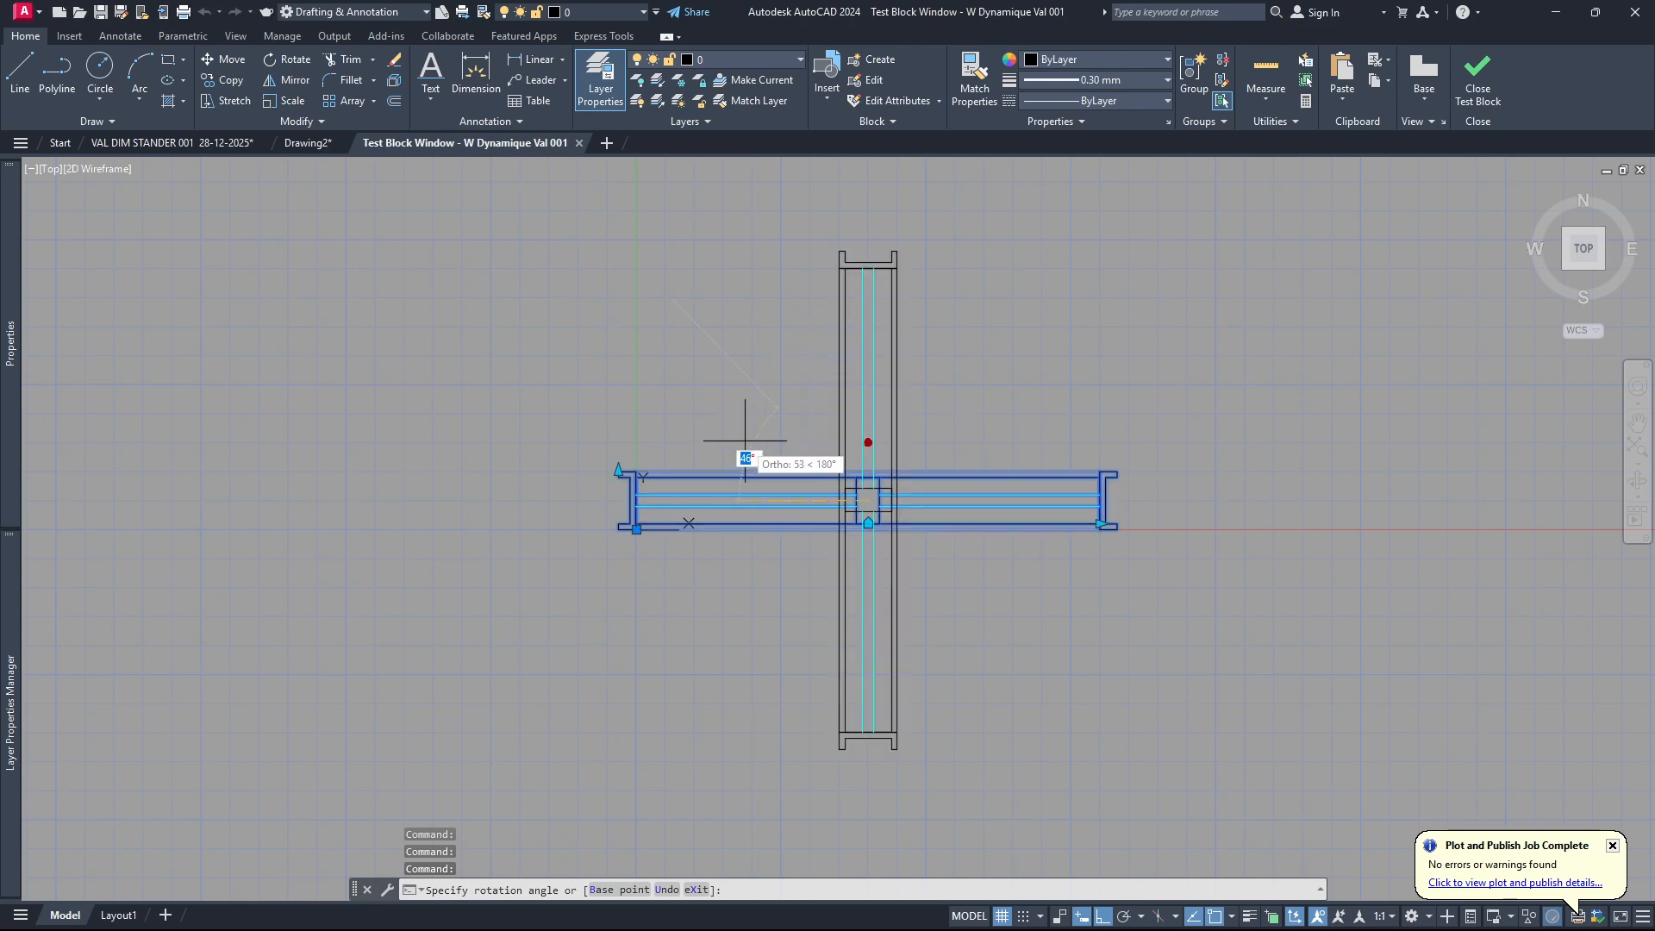
pyautogui.click(771, 440)
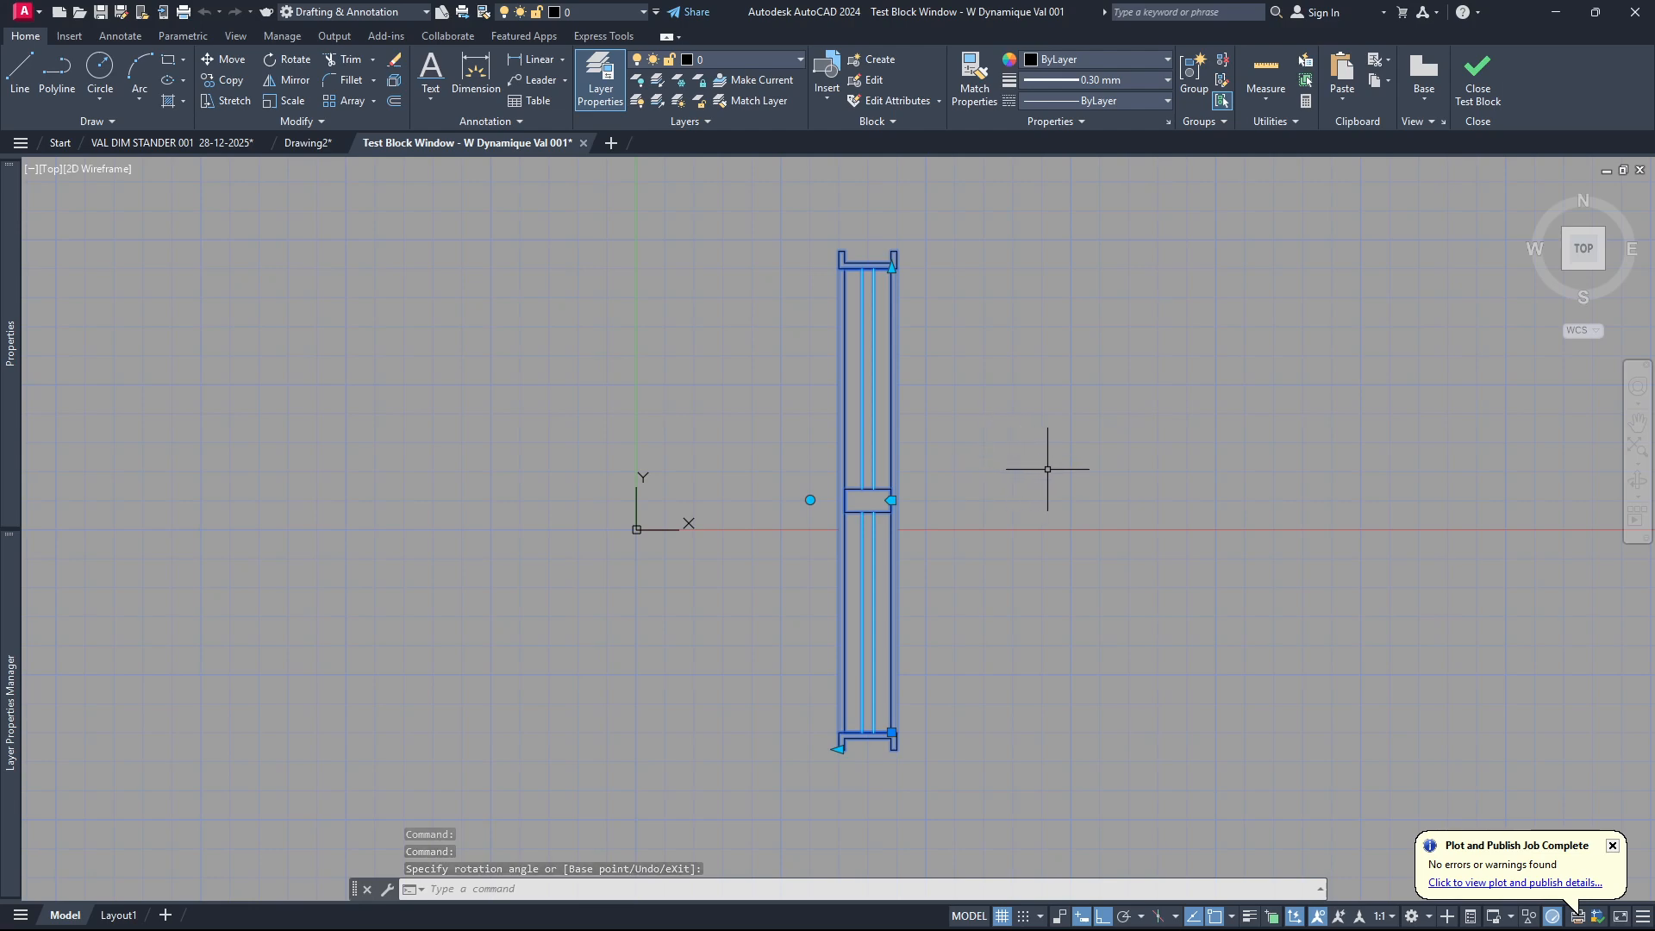
pyautogui.hotkey('ctrl', 'z')
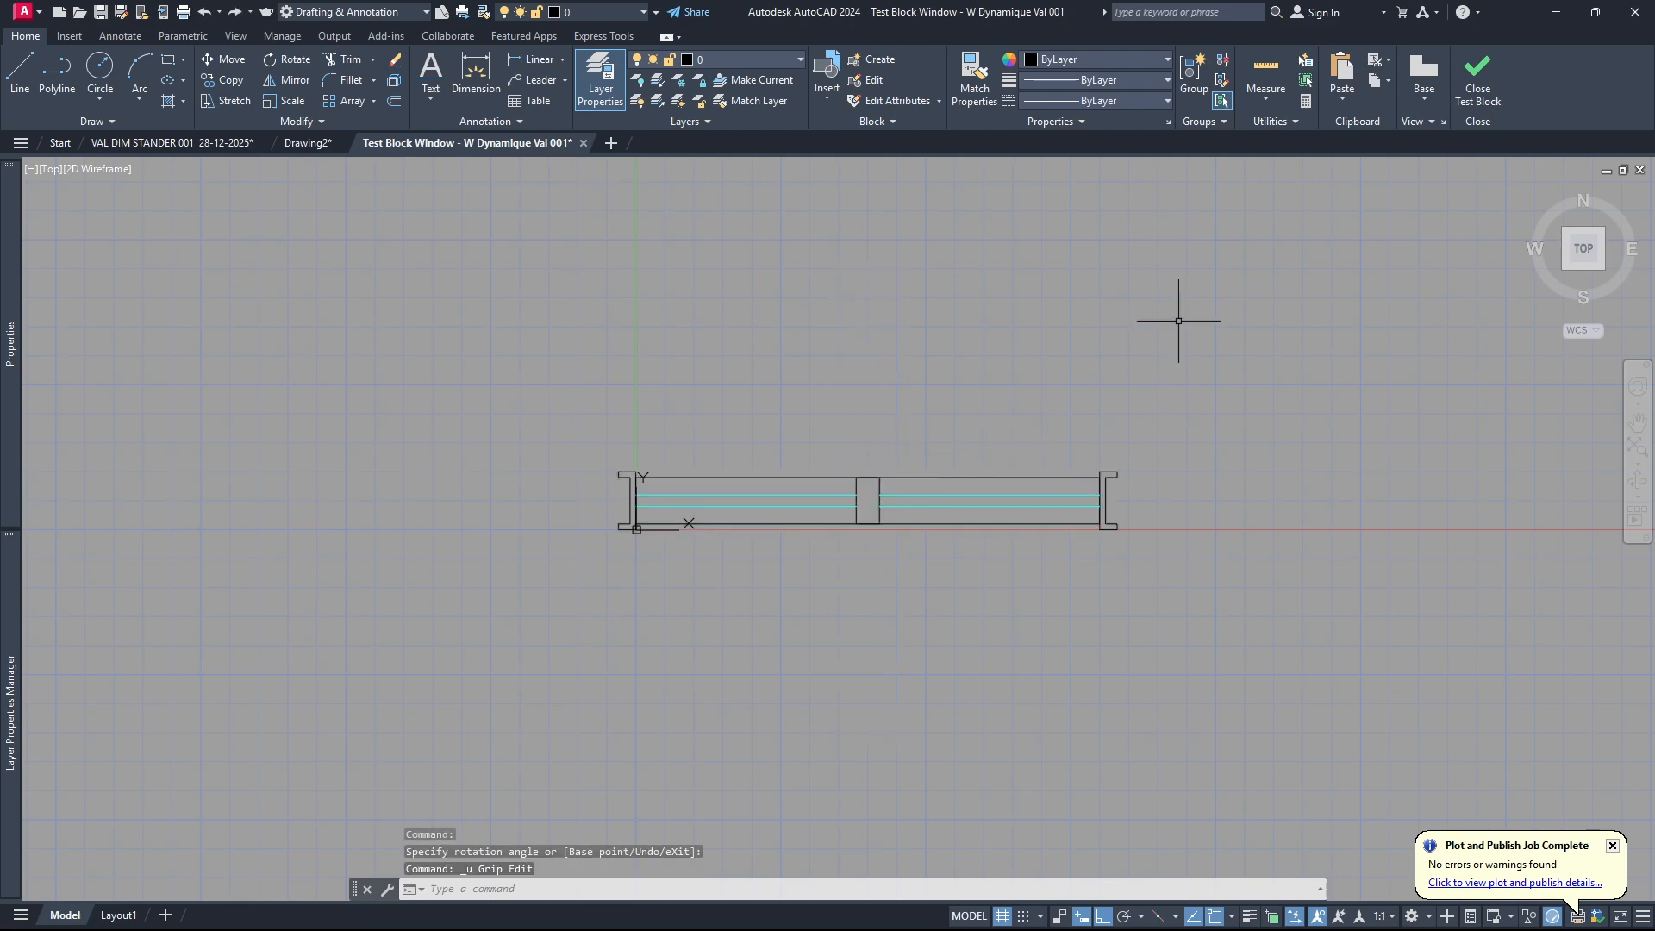
pyautogui.click(1479, 85)
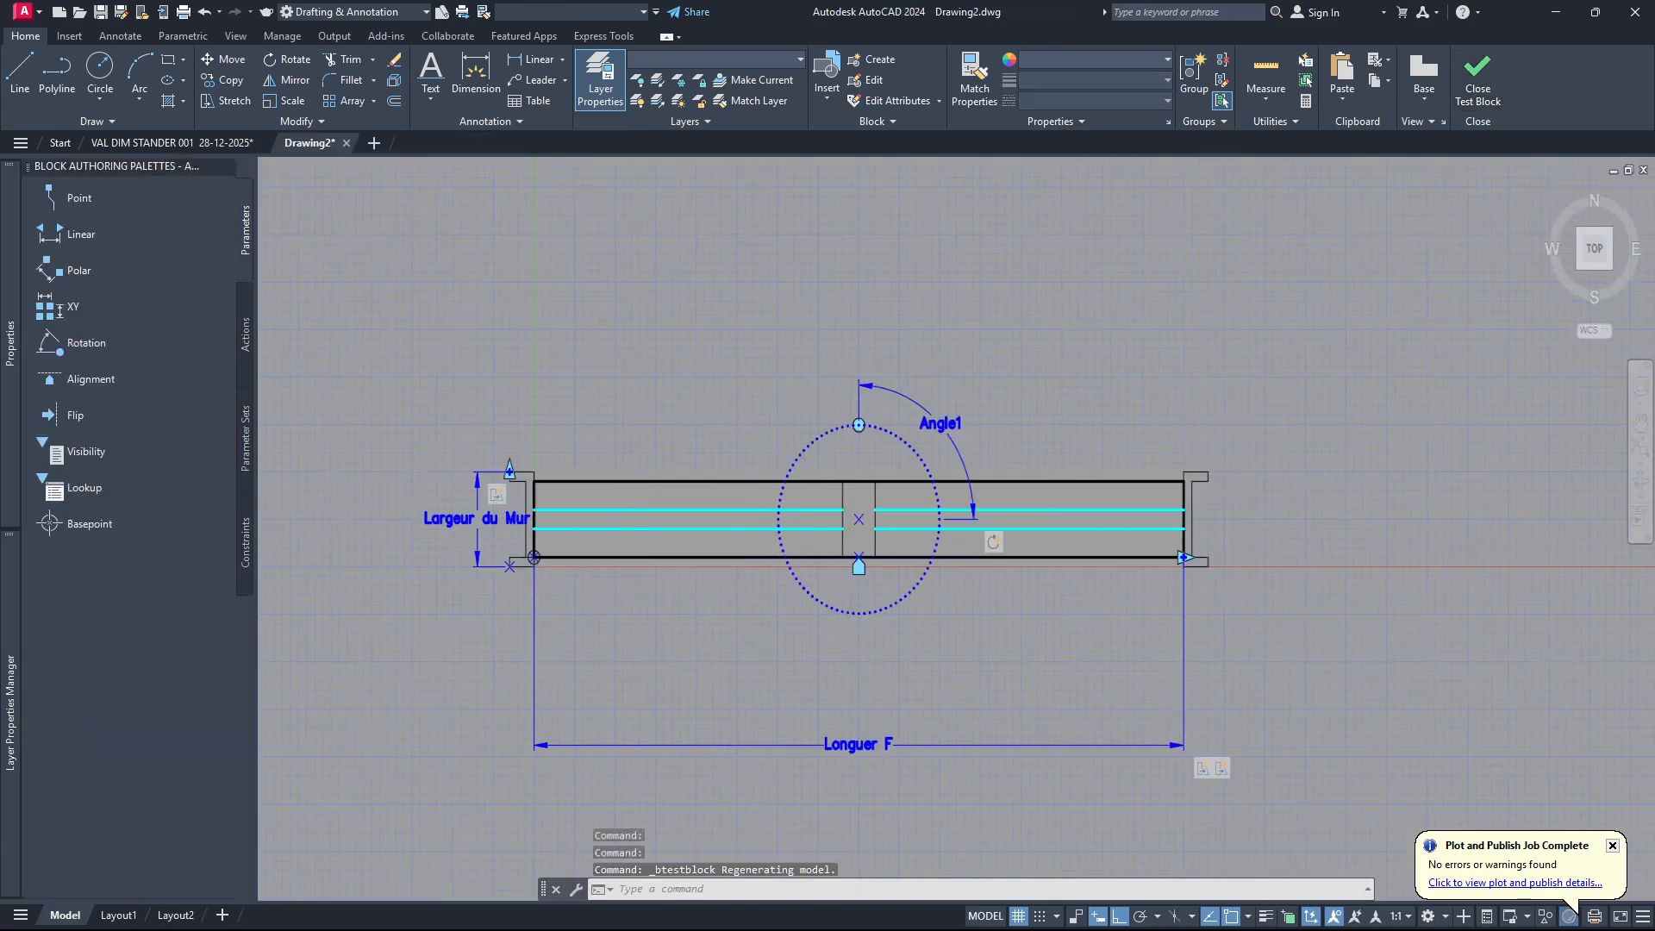
# Add a flip parameter with a horizontal reflection line about 68 long from the middle post's centre, its label above the window and one grip.
pyautogui.scroll(-2, 867, 393)
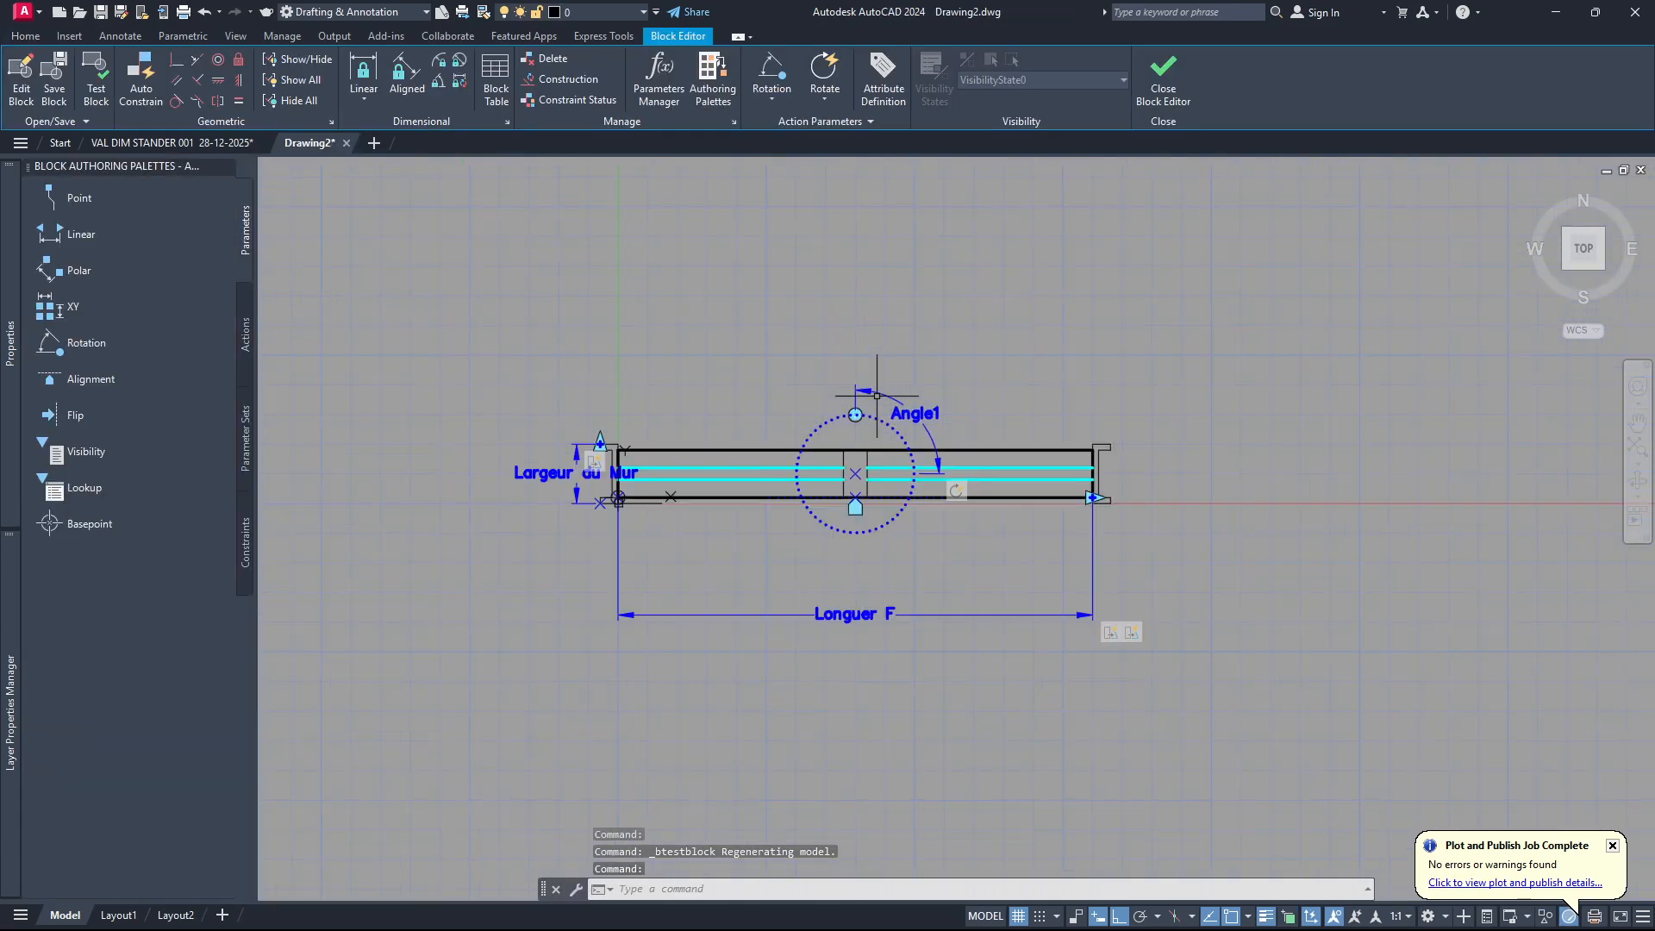
pyautogui.scroll(2, 869, 415)
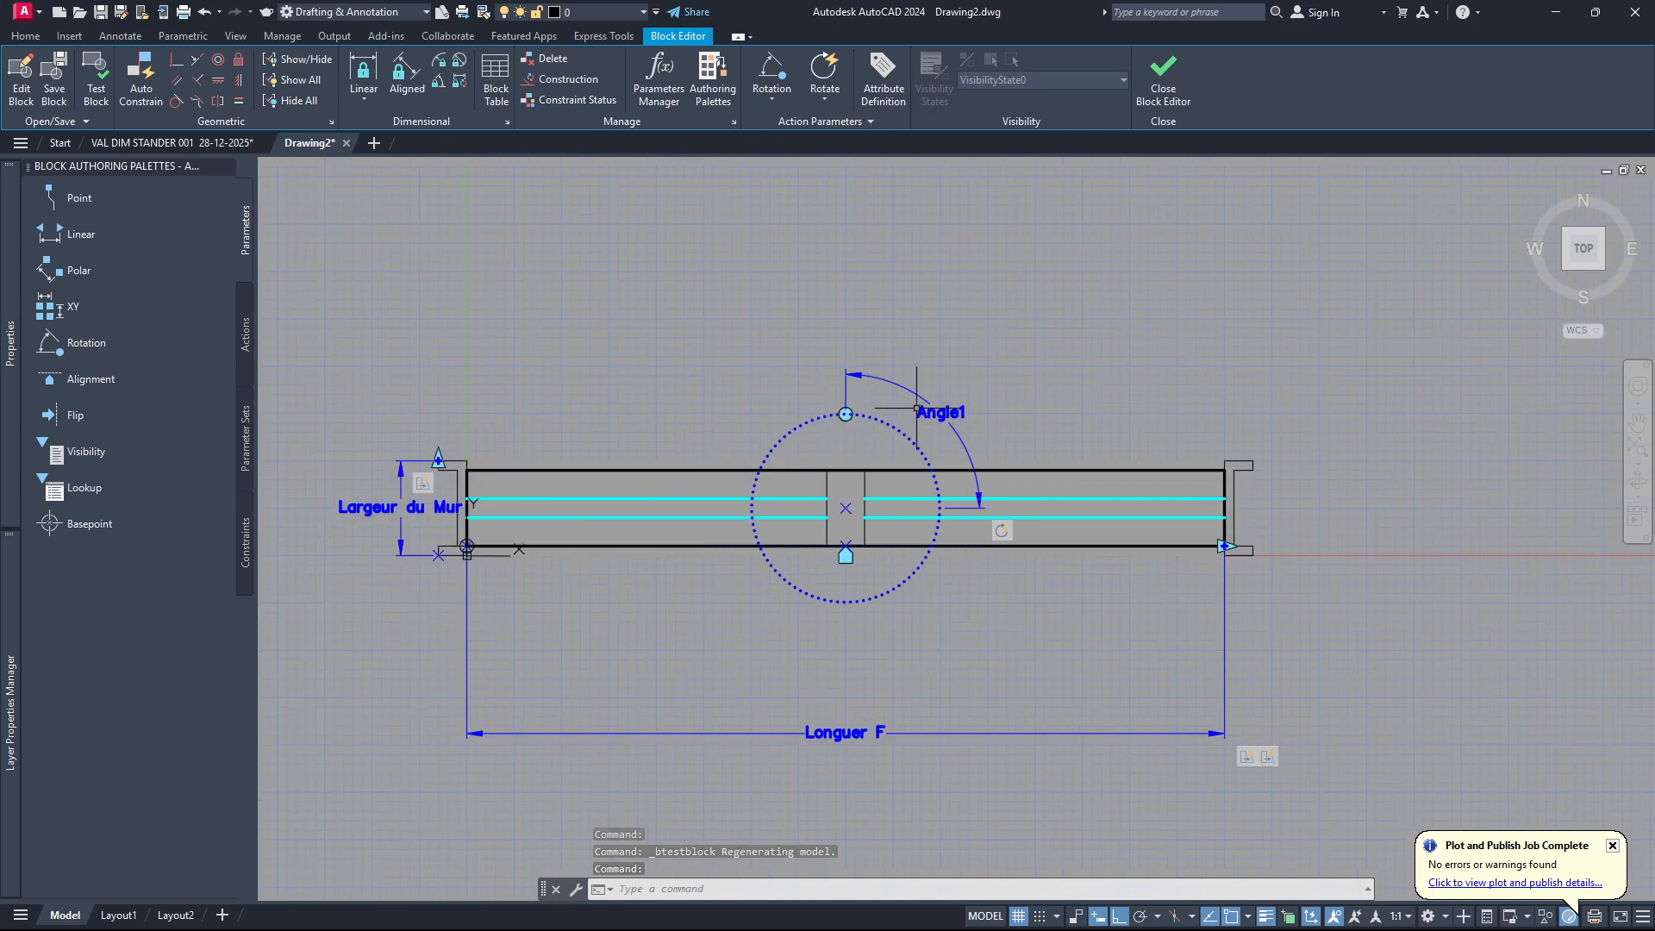
pyautogui.click(772, 100)
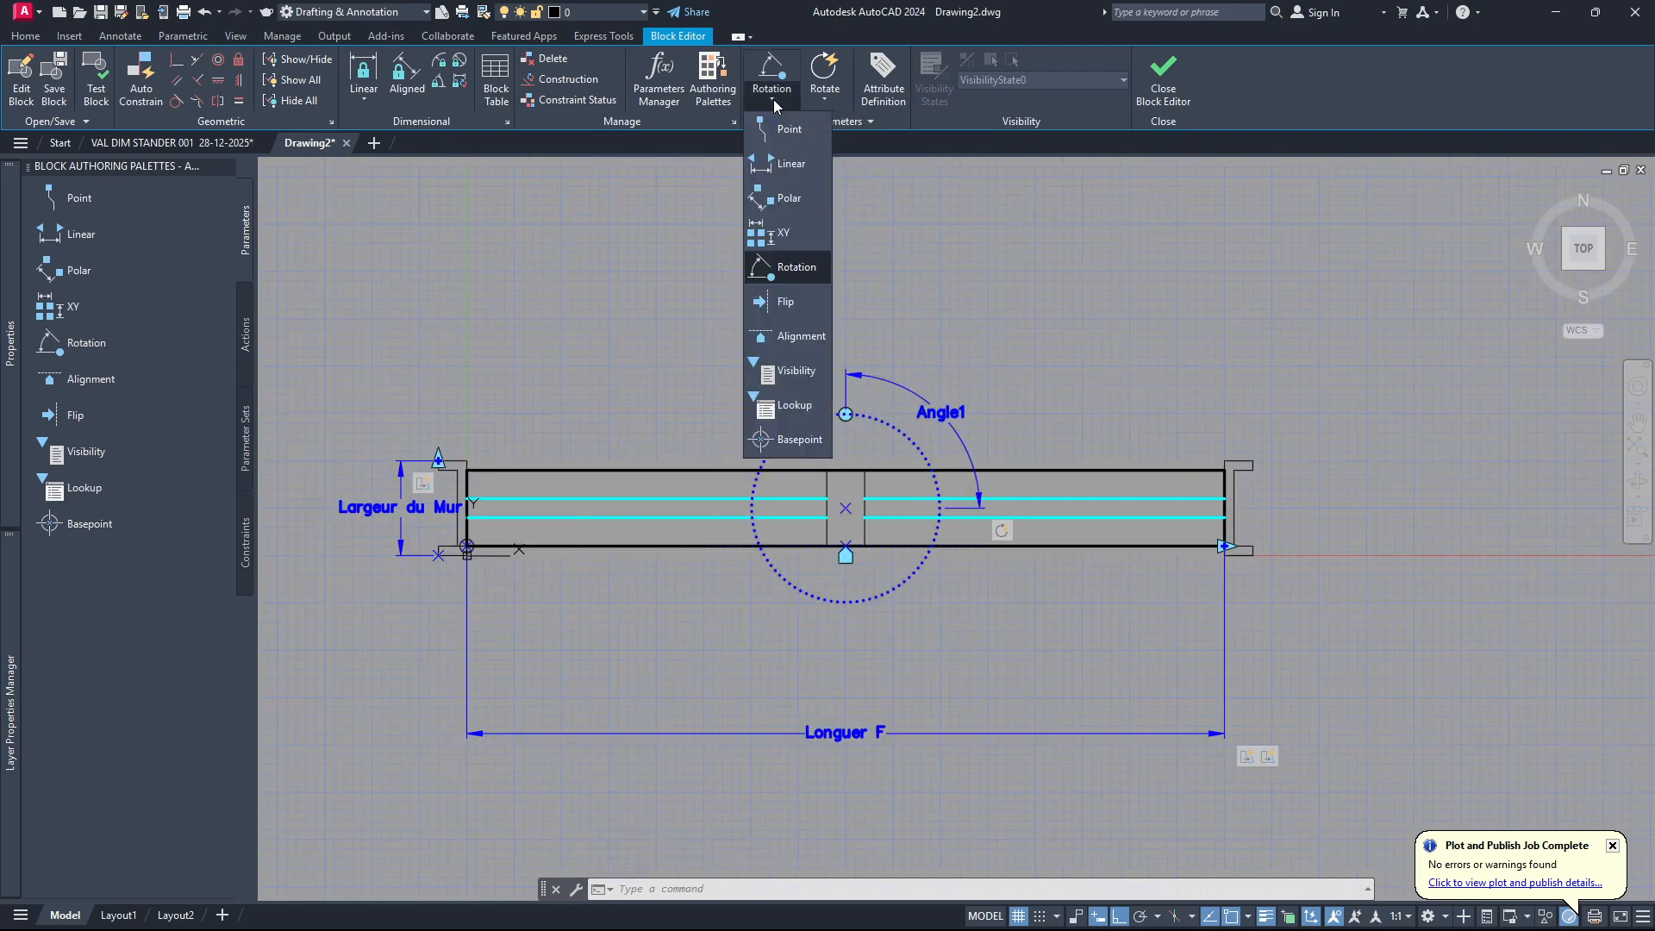
pyautogui.click(784, 302)
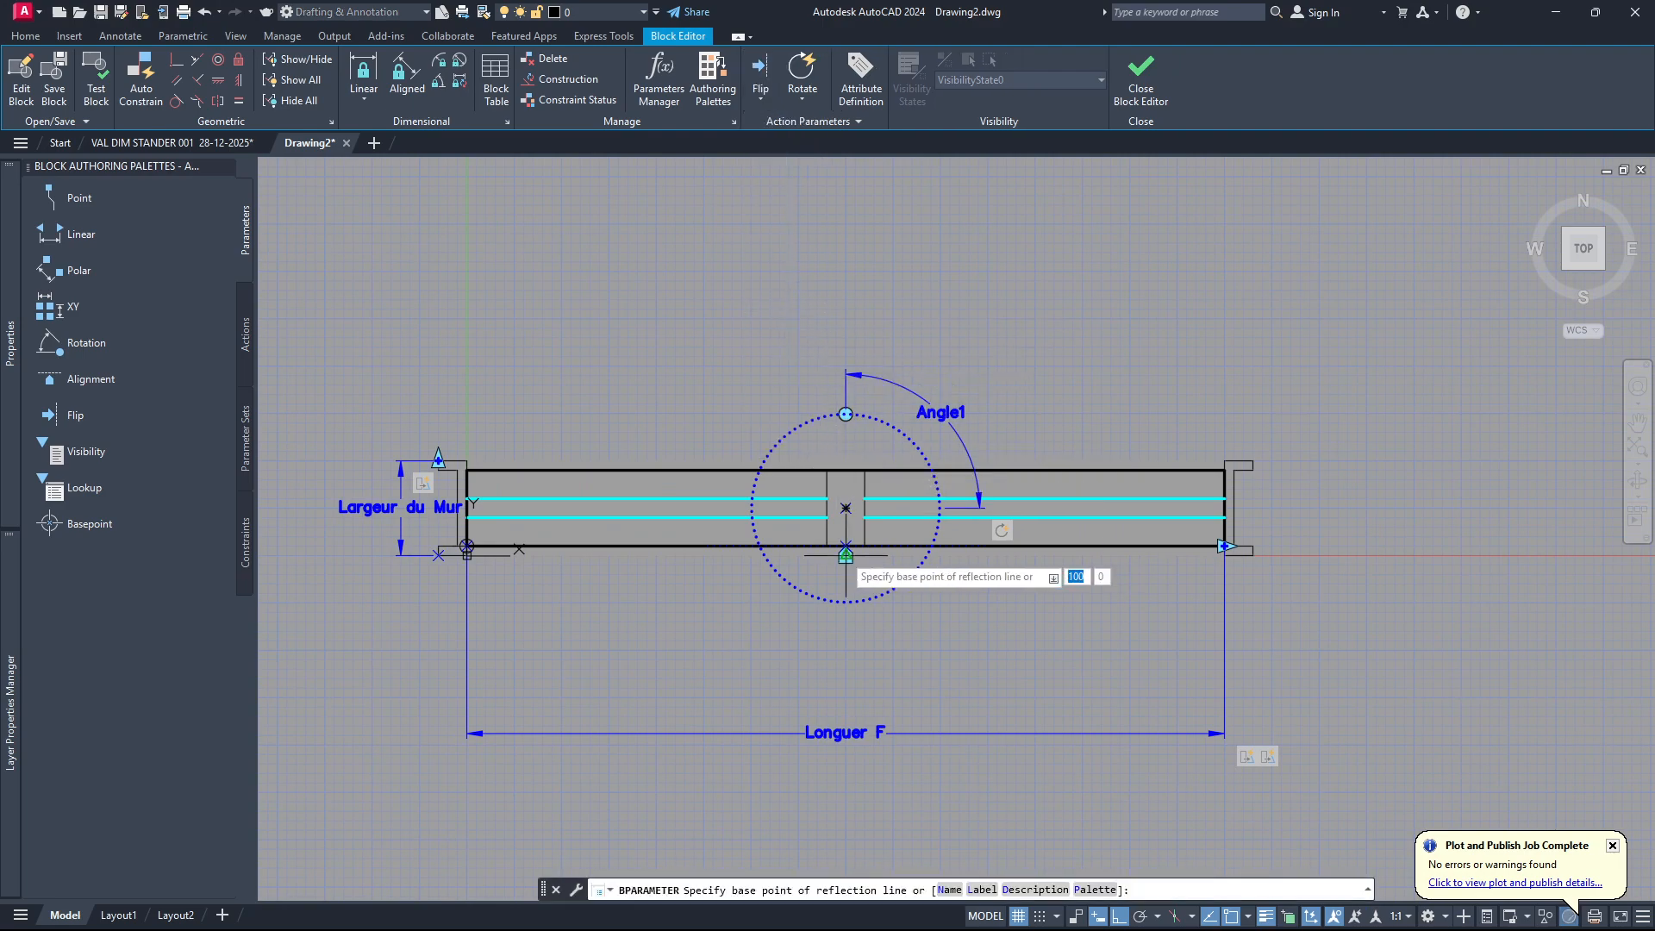
pyautogui.scroll(6, 855, 536)
pyautogui.click(819, 426)
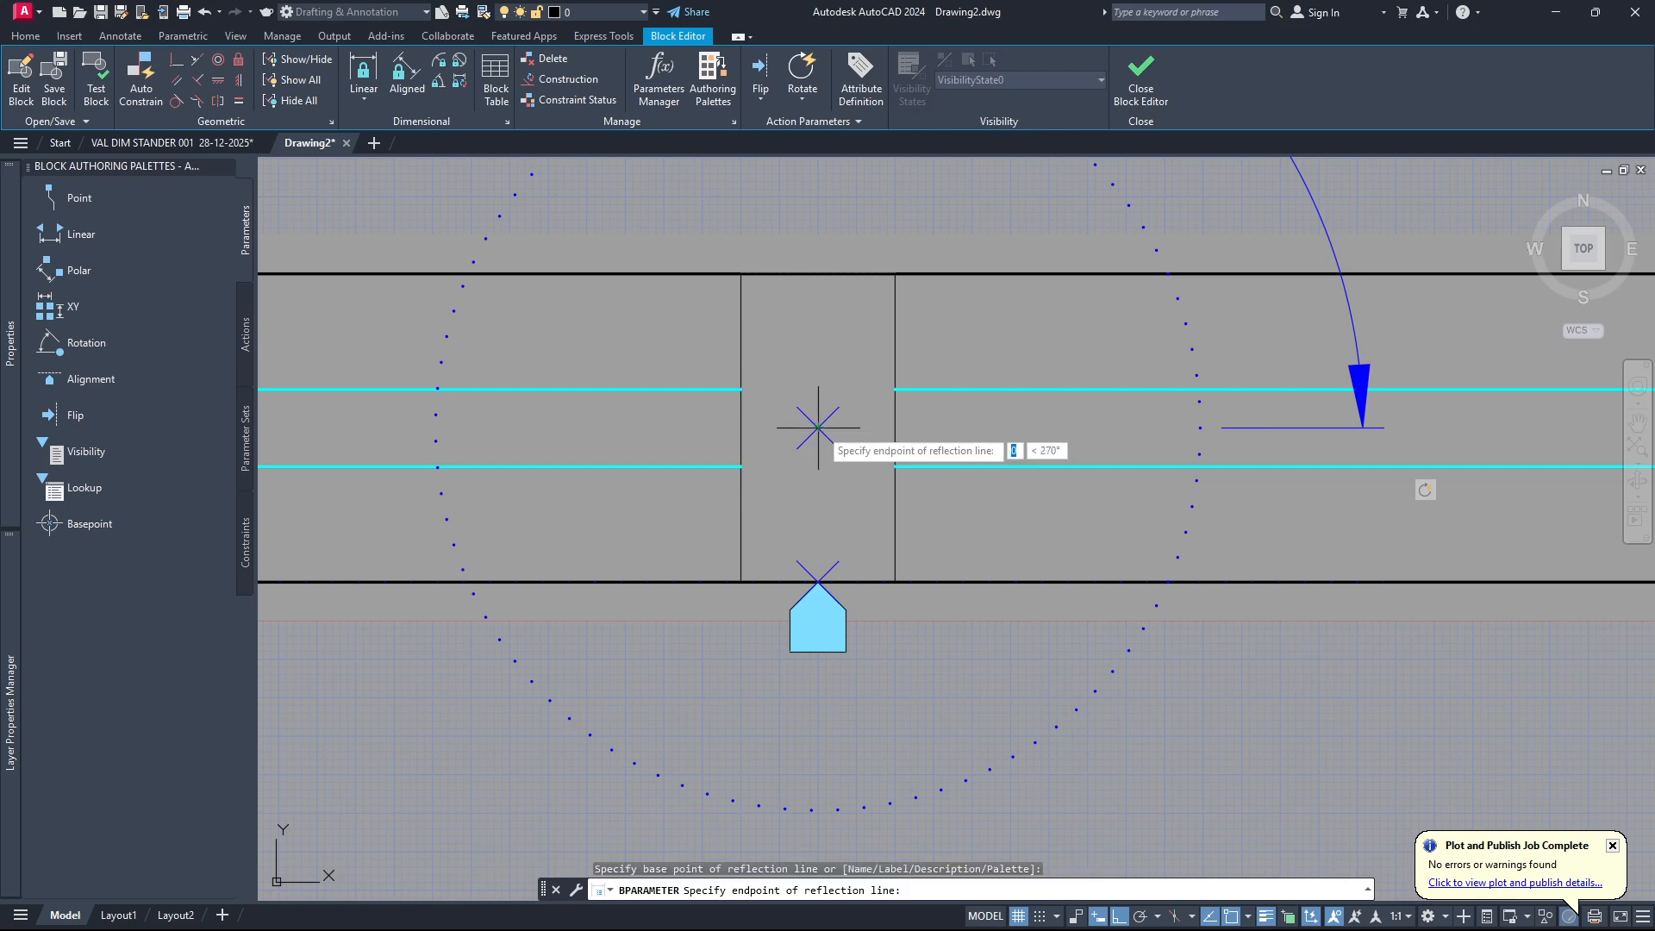
pyautogui.scroll(-6, 1173, 436)
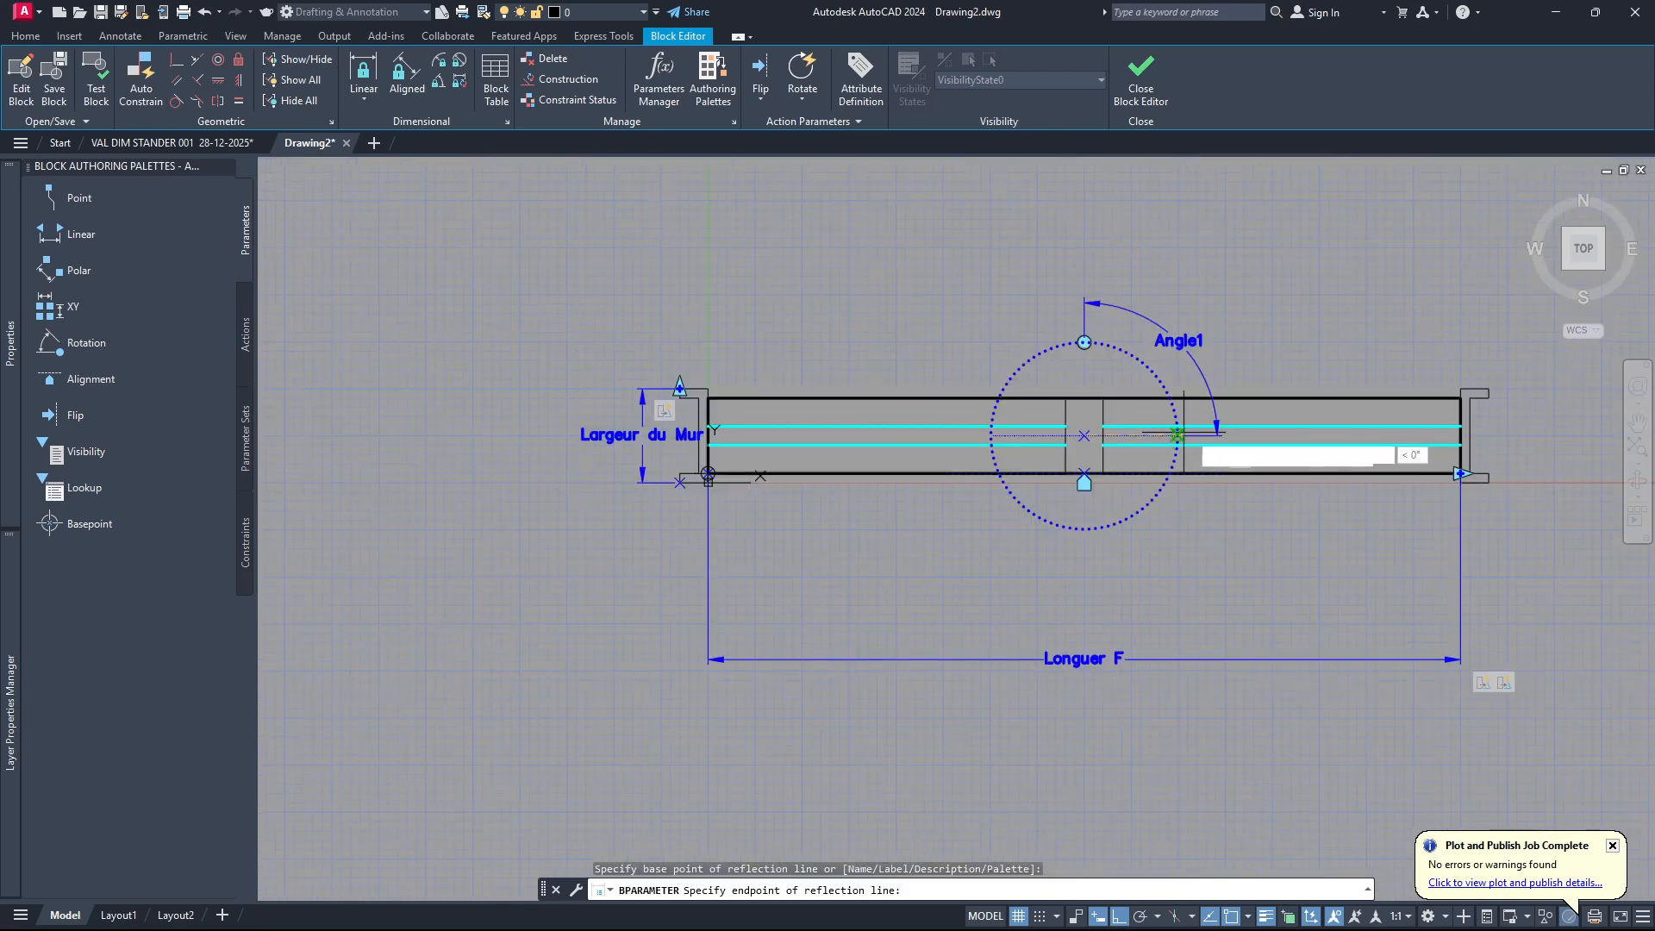
pyautogui.scroll(6, 1340, 438)
pyautogui.click(1338, 437)
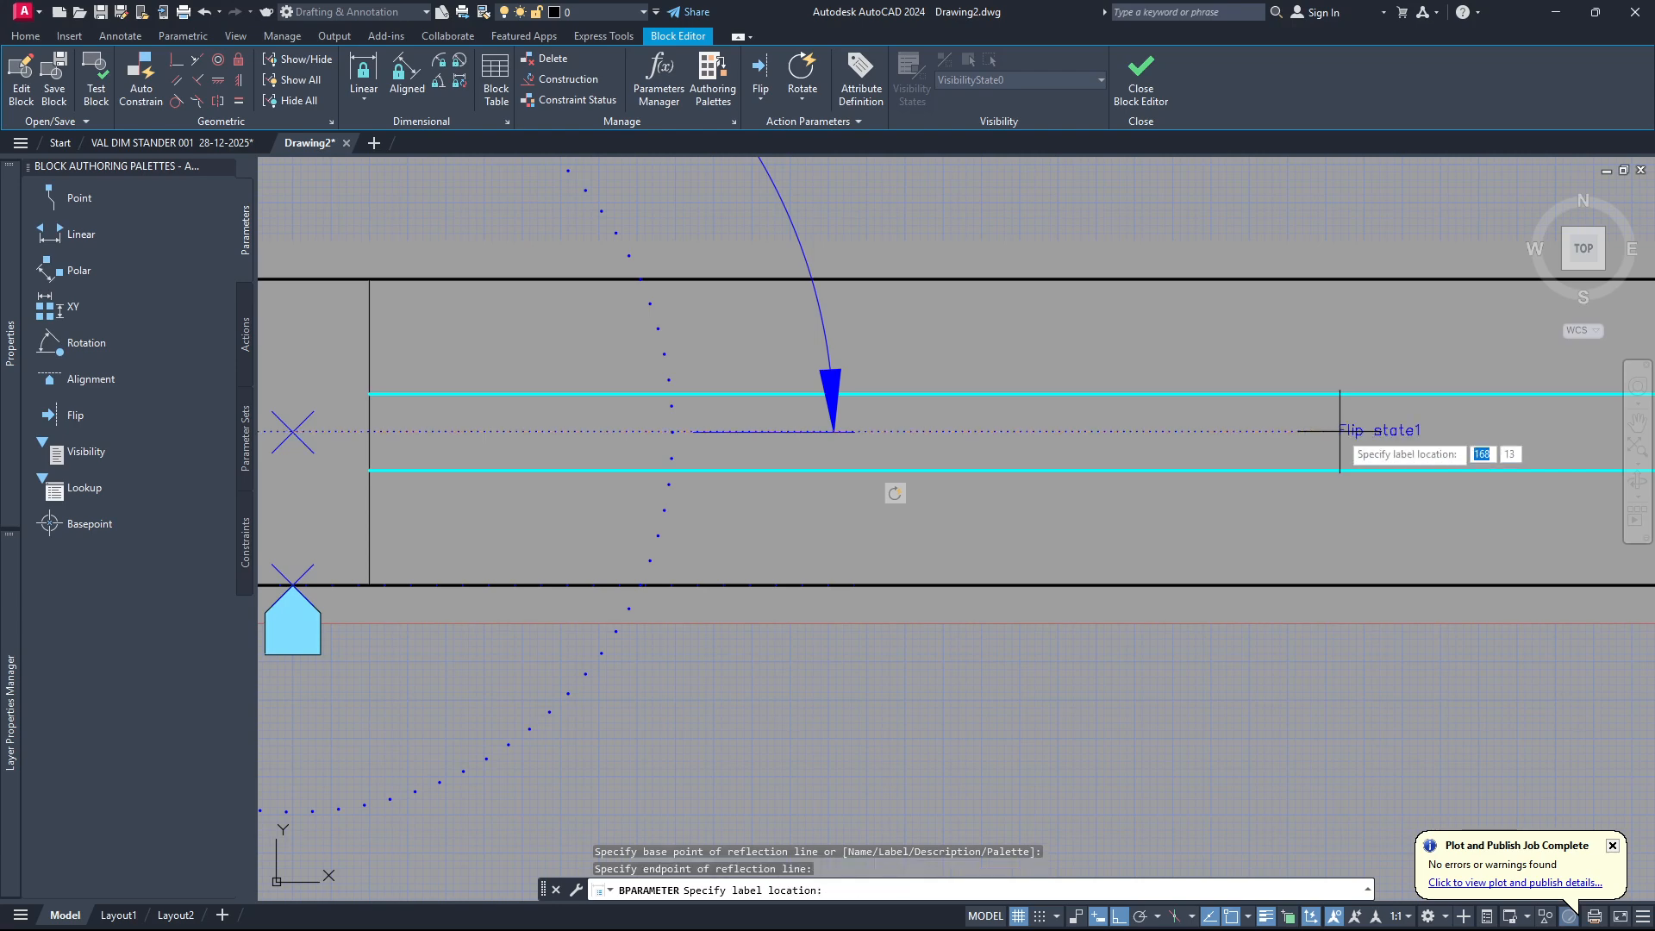
pyautogui.scroll(-6, 1336, 425)
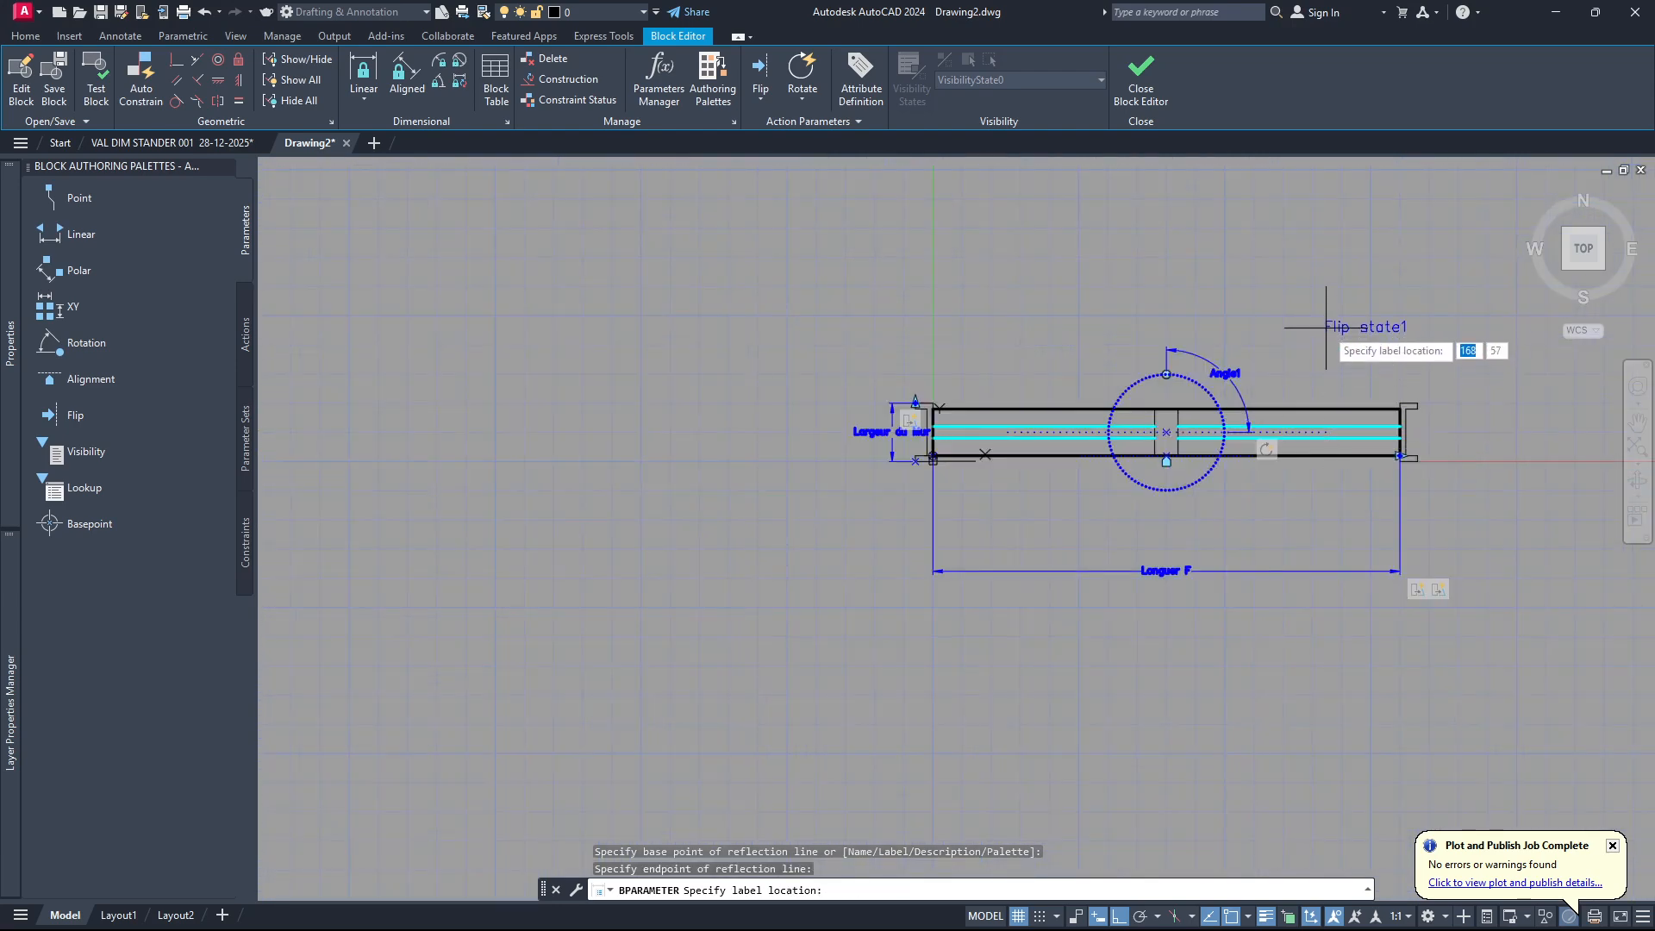
pyautogui.click(1326, 328)
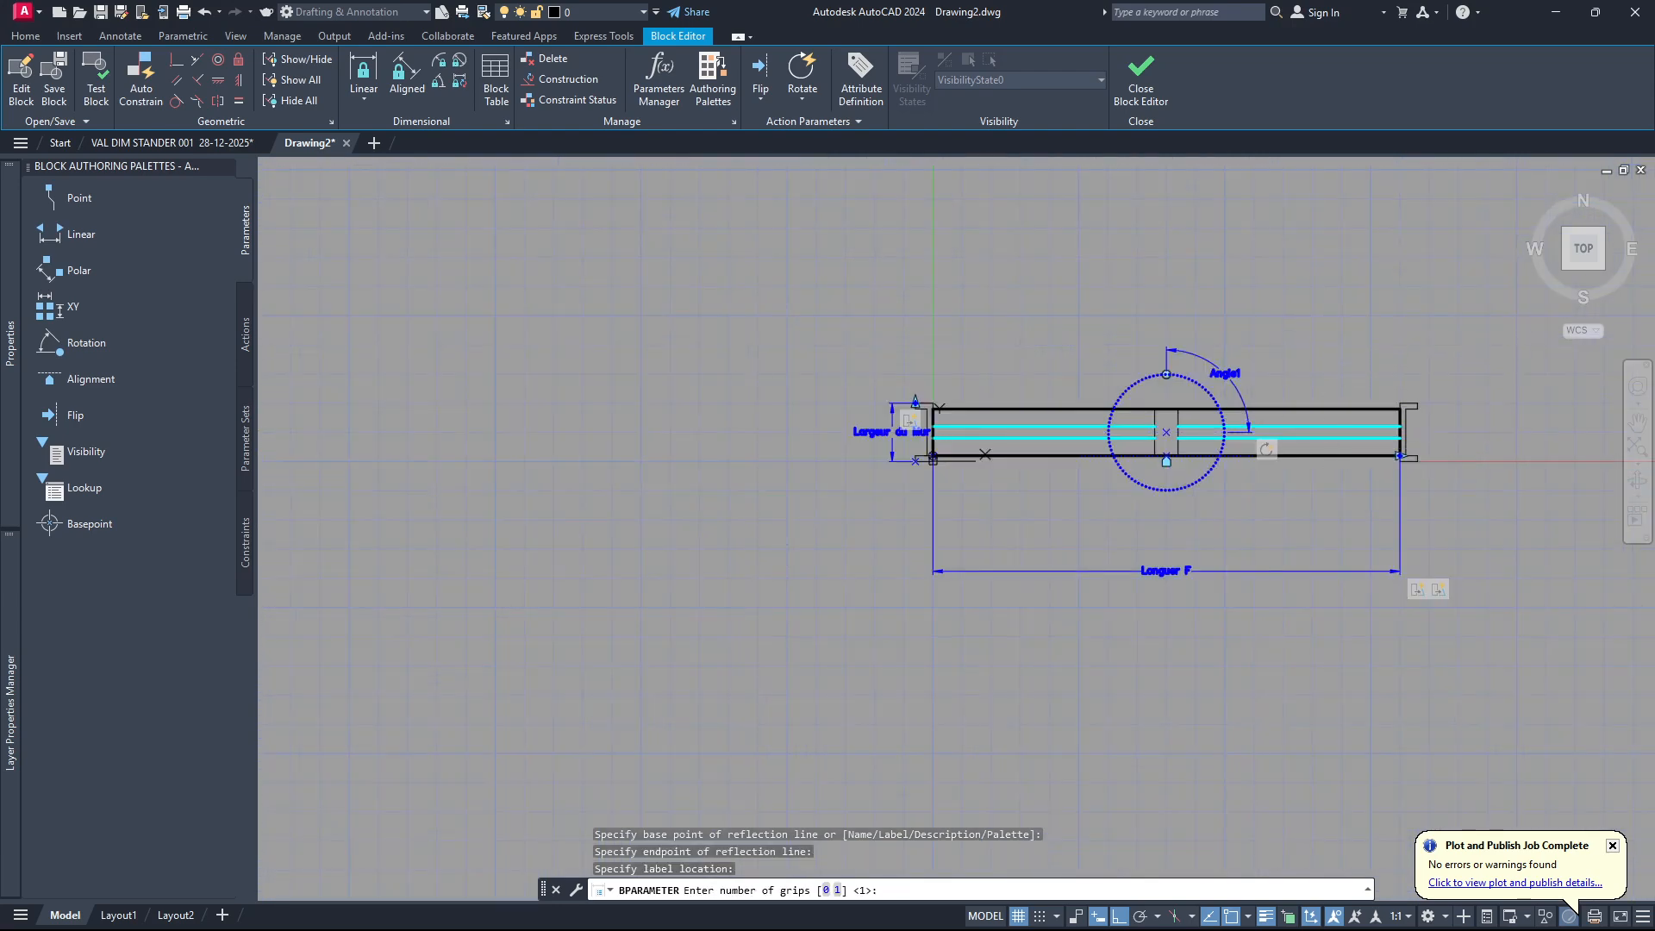
pyautogui.press('Return')
# Add a flip action to the flip parameter and include the whole window with all its parameters in the selection set.
pyautogui.moveTo(1103, 267); pyautogui.dragTo(884, 326, button='middle')
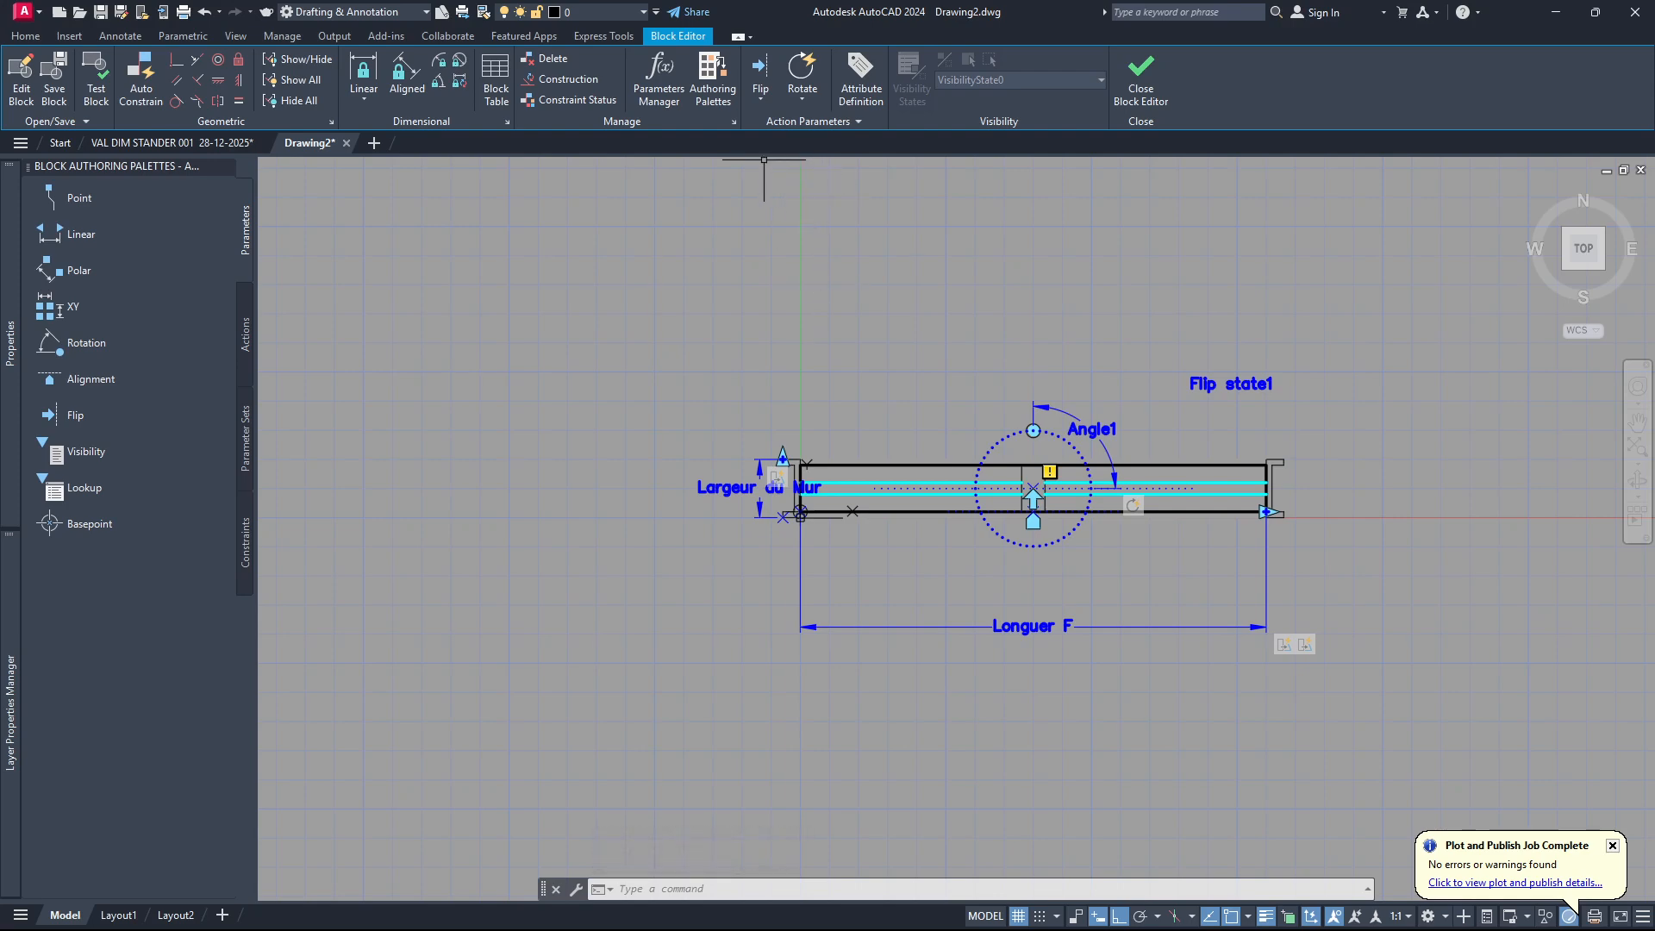
pyautogui.click(801, 102)
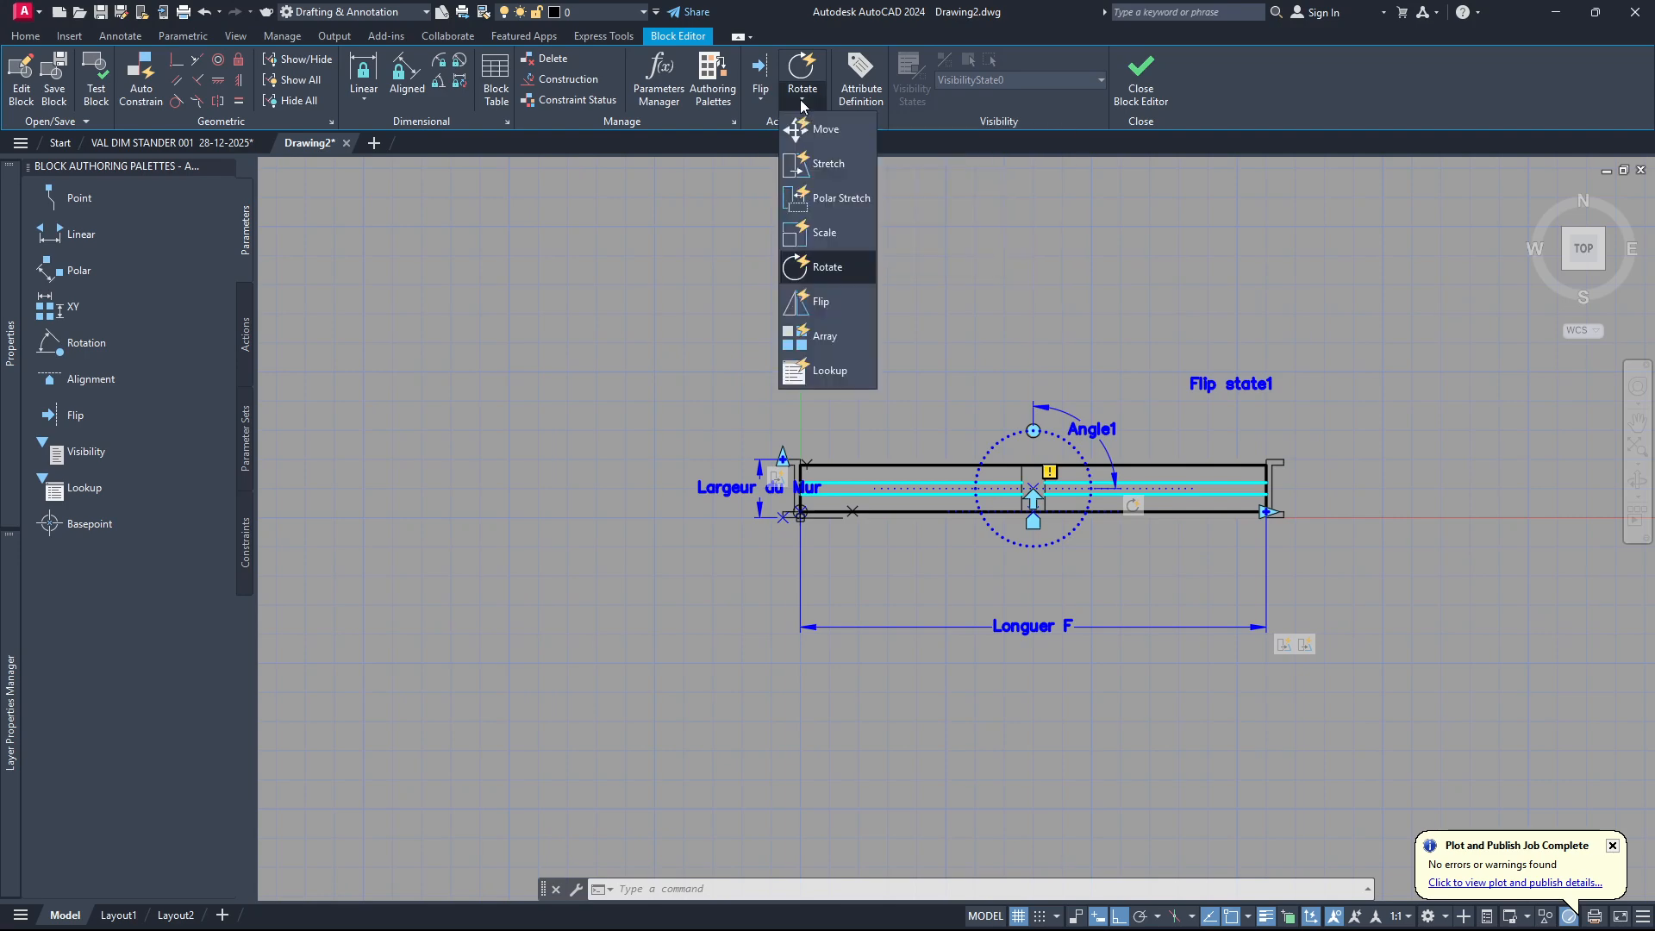
pyautogui.click(820, 307)
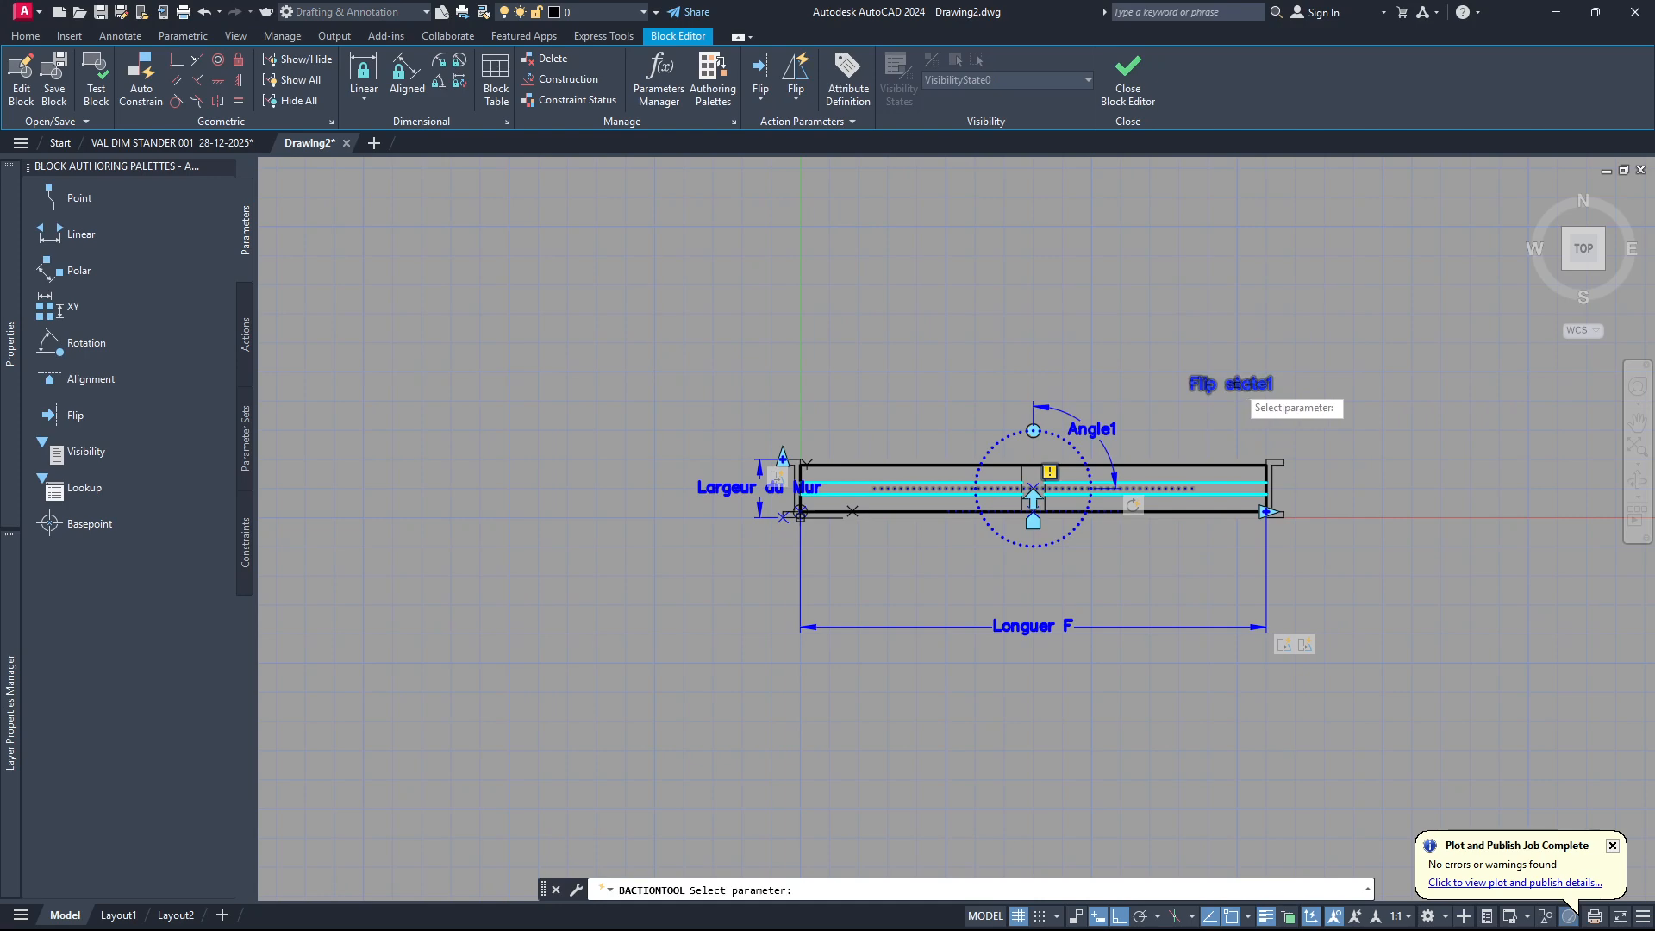
pyautogui.click(1239, 387)
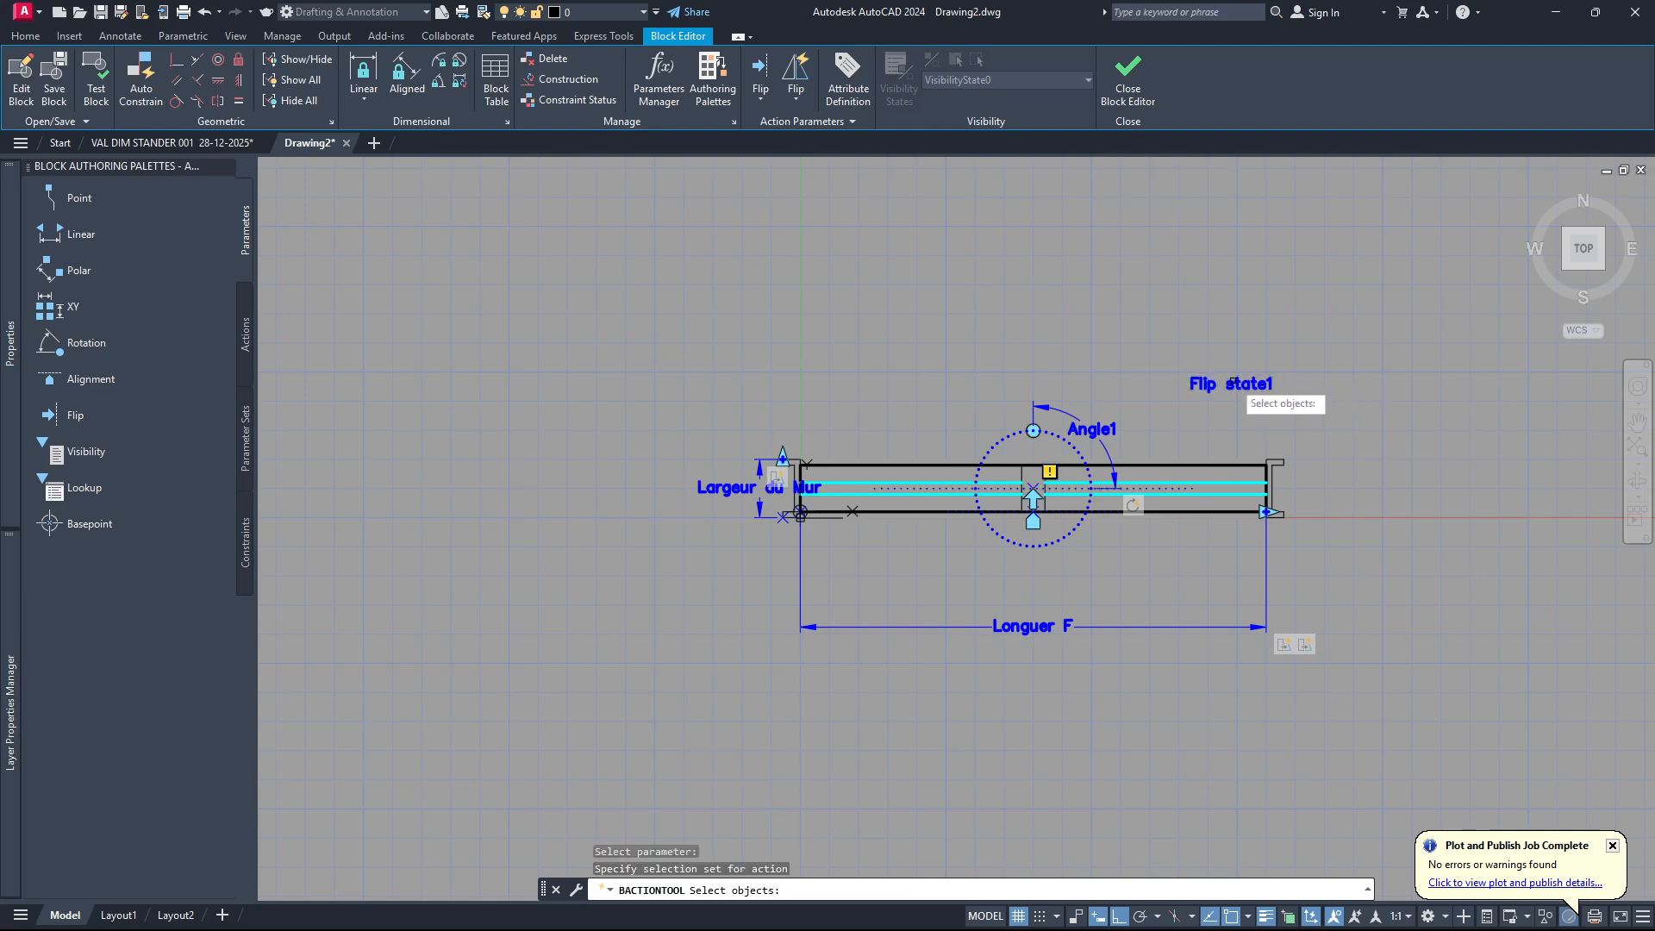
pyautogui.click(1233, 384)
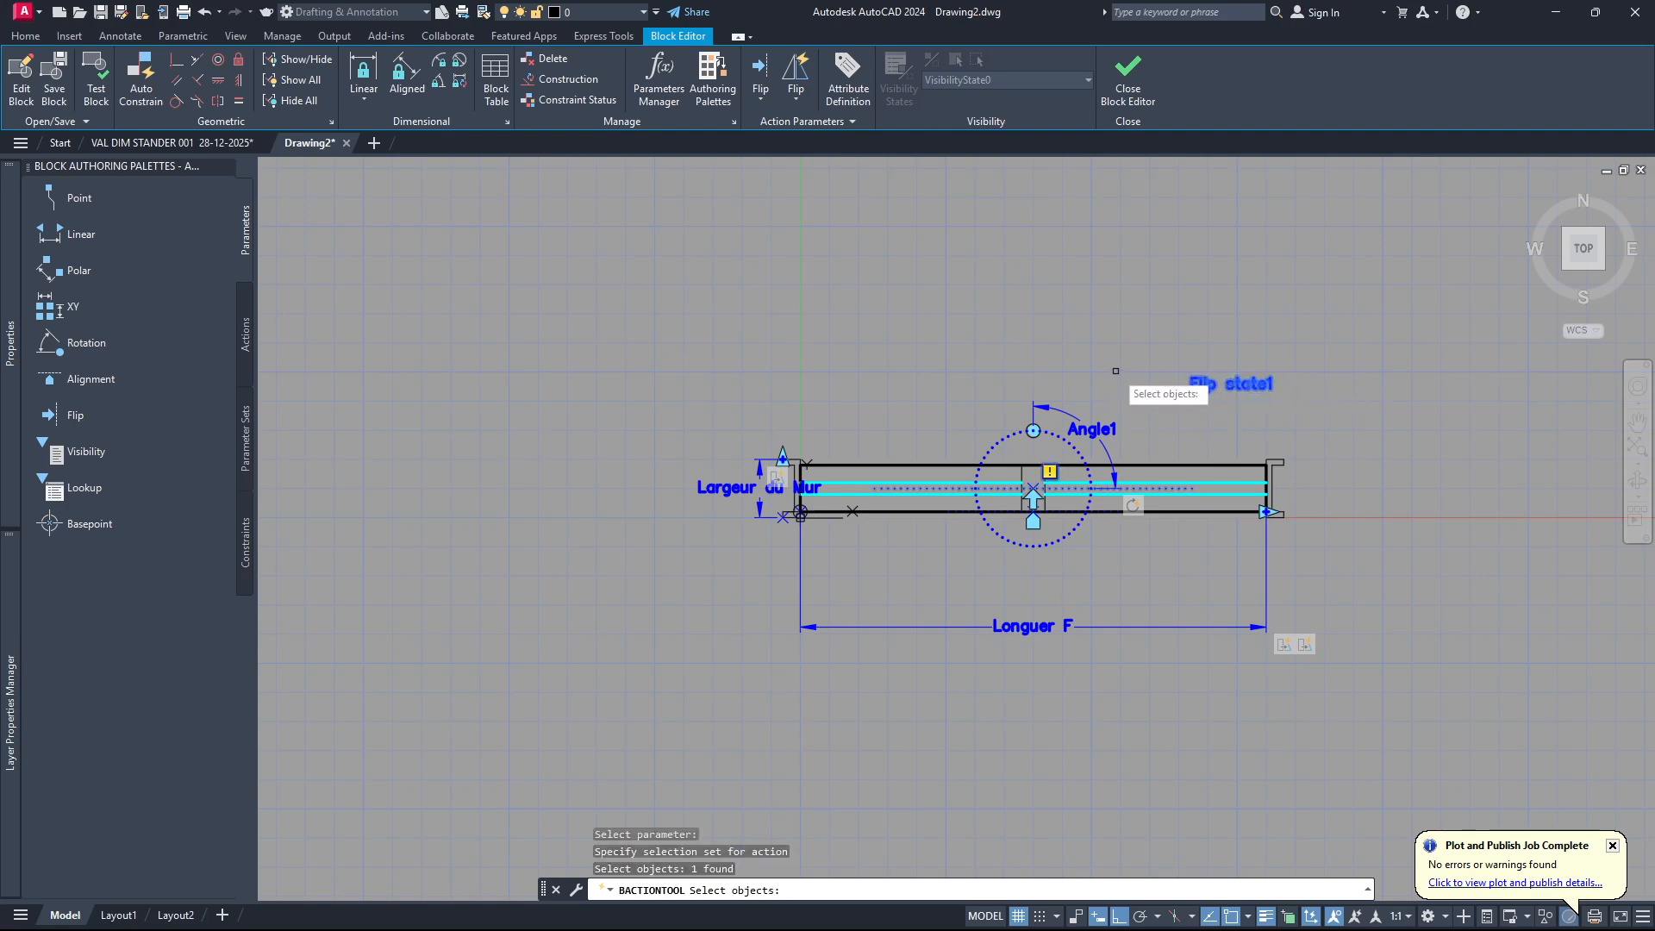
pyautogui.scroll(-2, 815, 463)
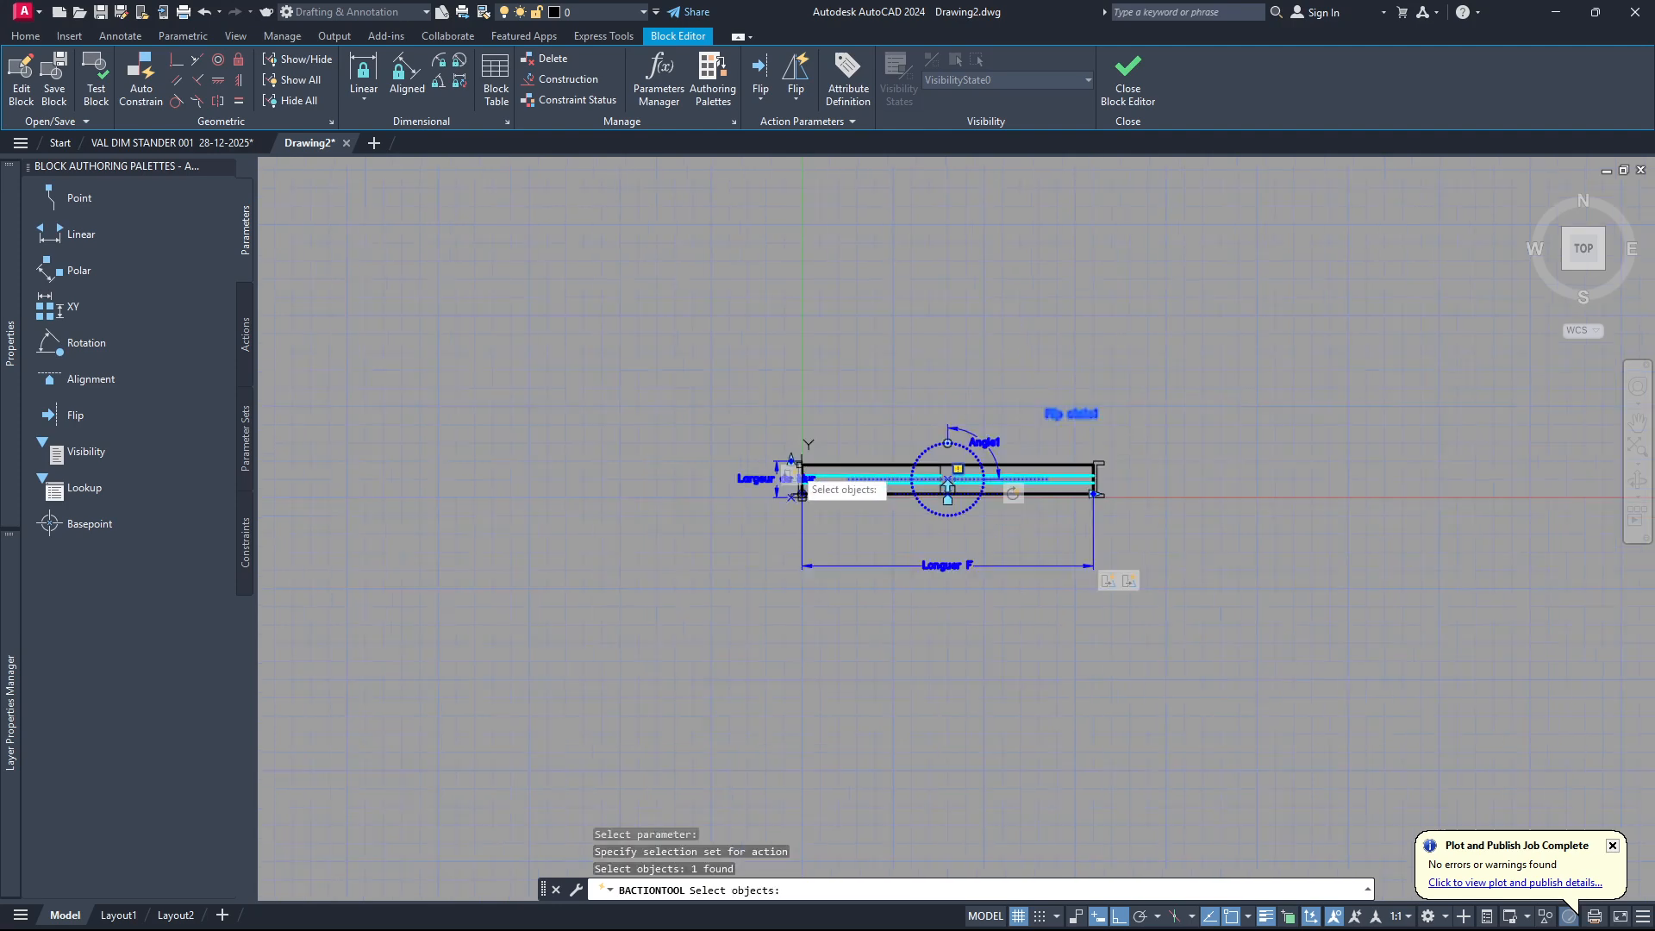
pyautogui.click(675, 657)
pyautogui.click(1268, 323)
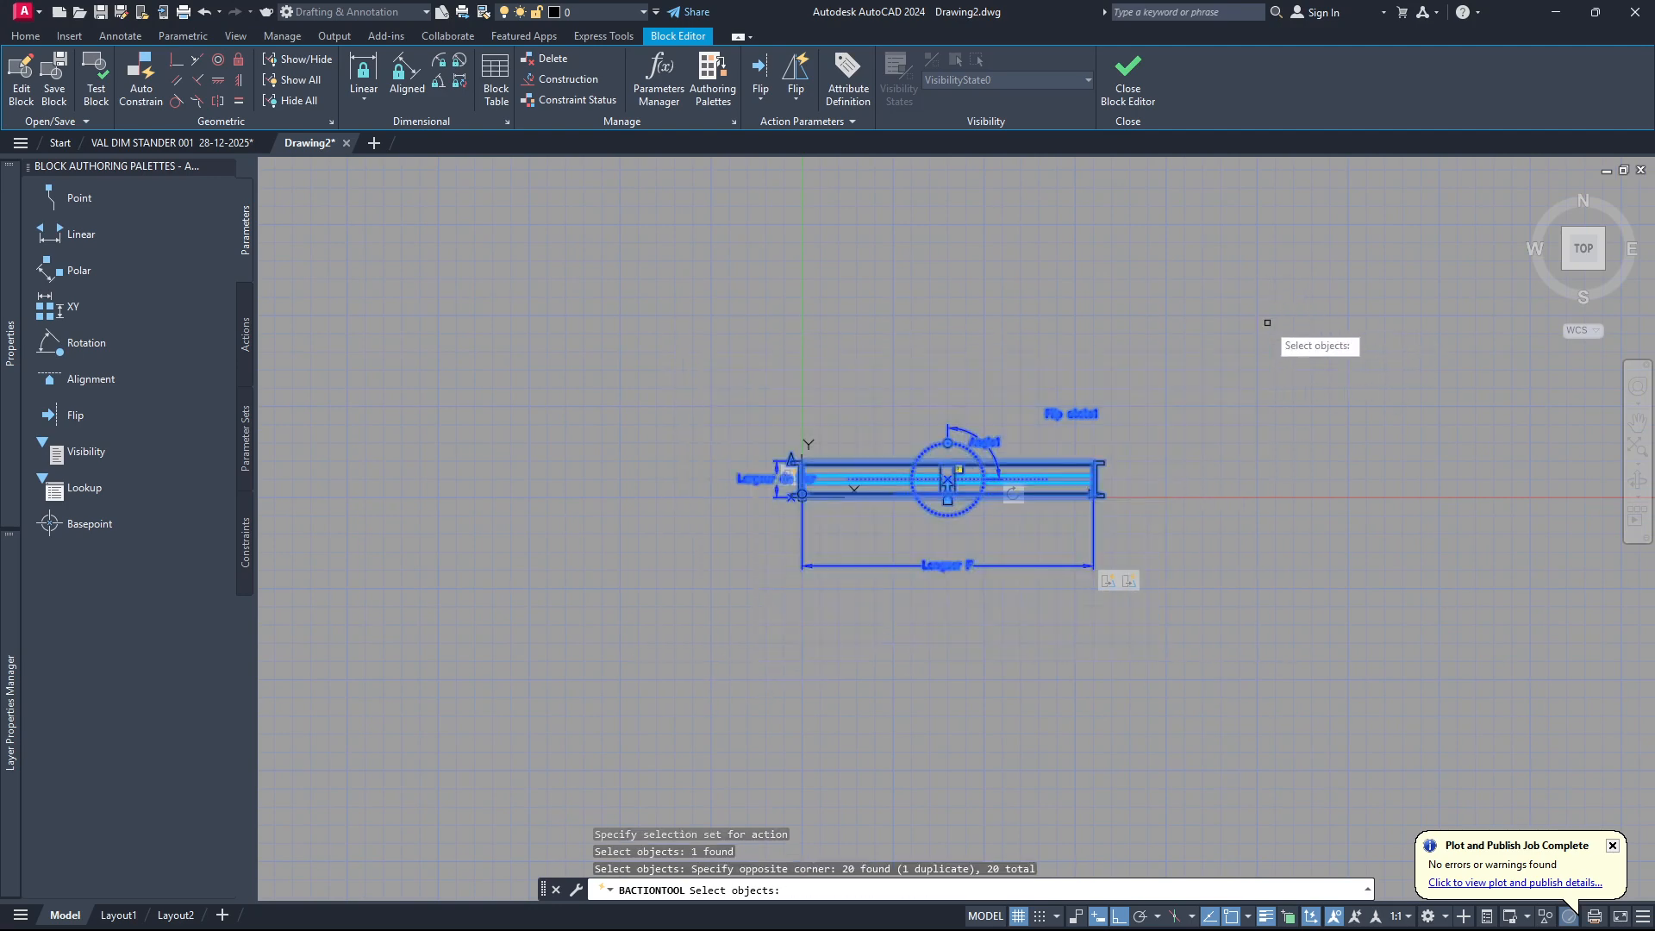
pyautogui.press('Return')
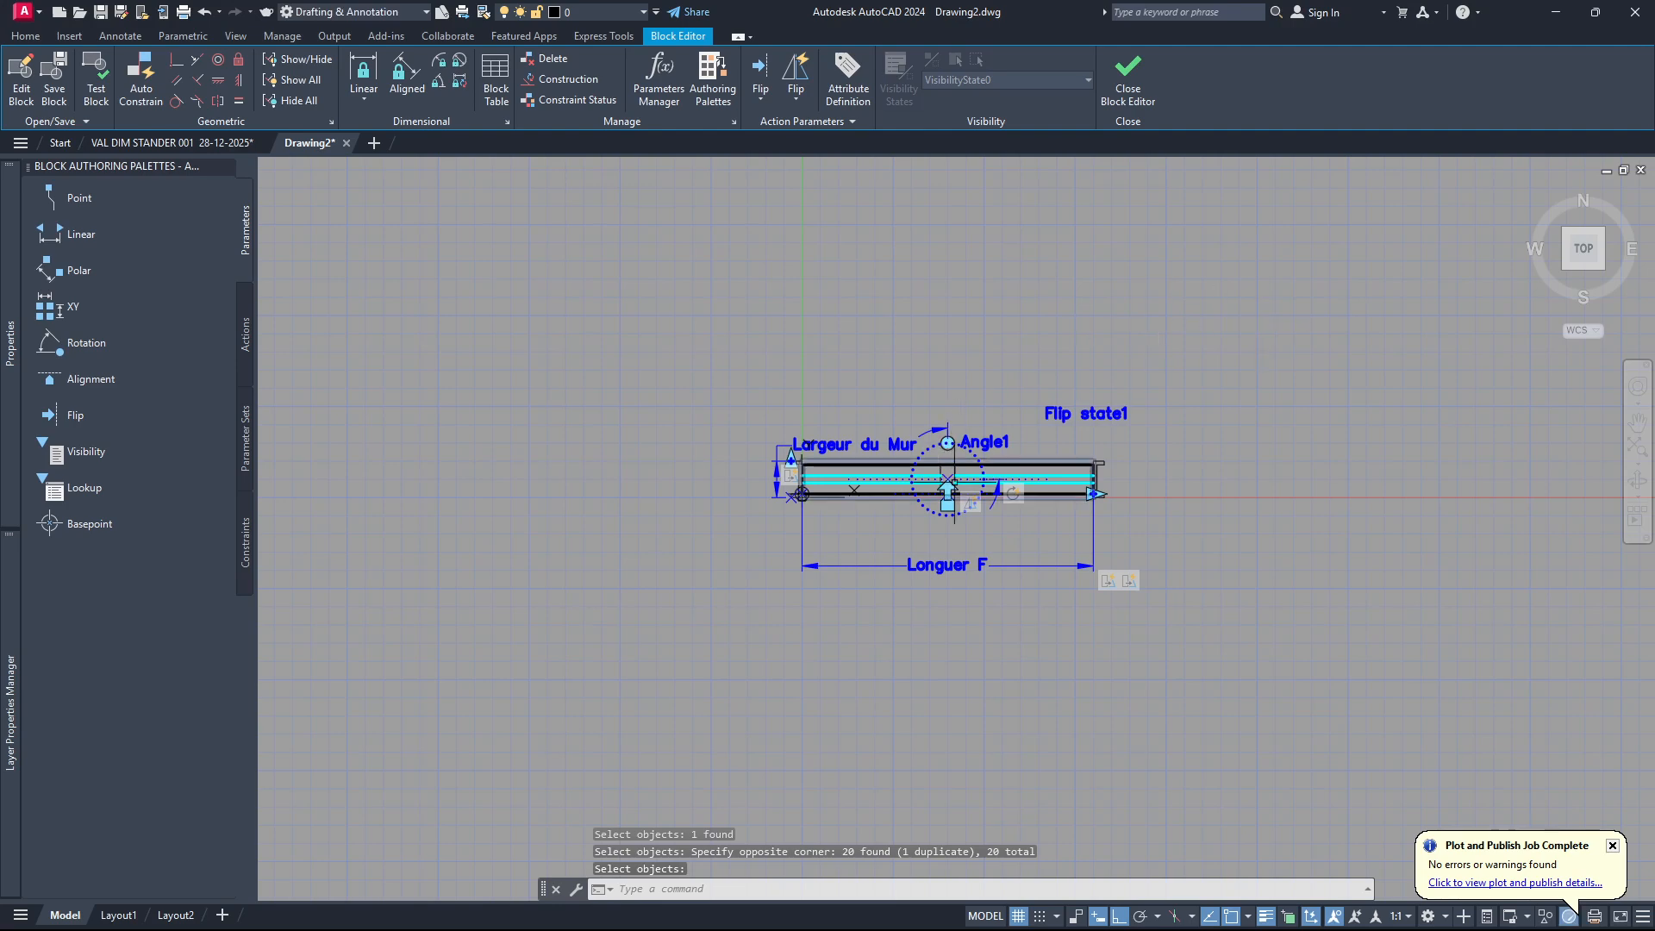
# Test the block by flipping it and rotating it to vertical with its grips, undo the rotation and close the test.
pyautogui.scroll(6, 971, 491)
pyautogui.scroll(-6, 970, 491)
pyautogui.scroll(4, 923, 496)
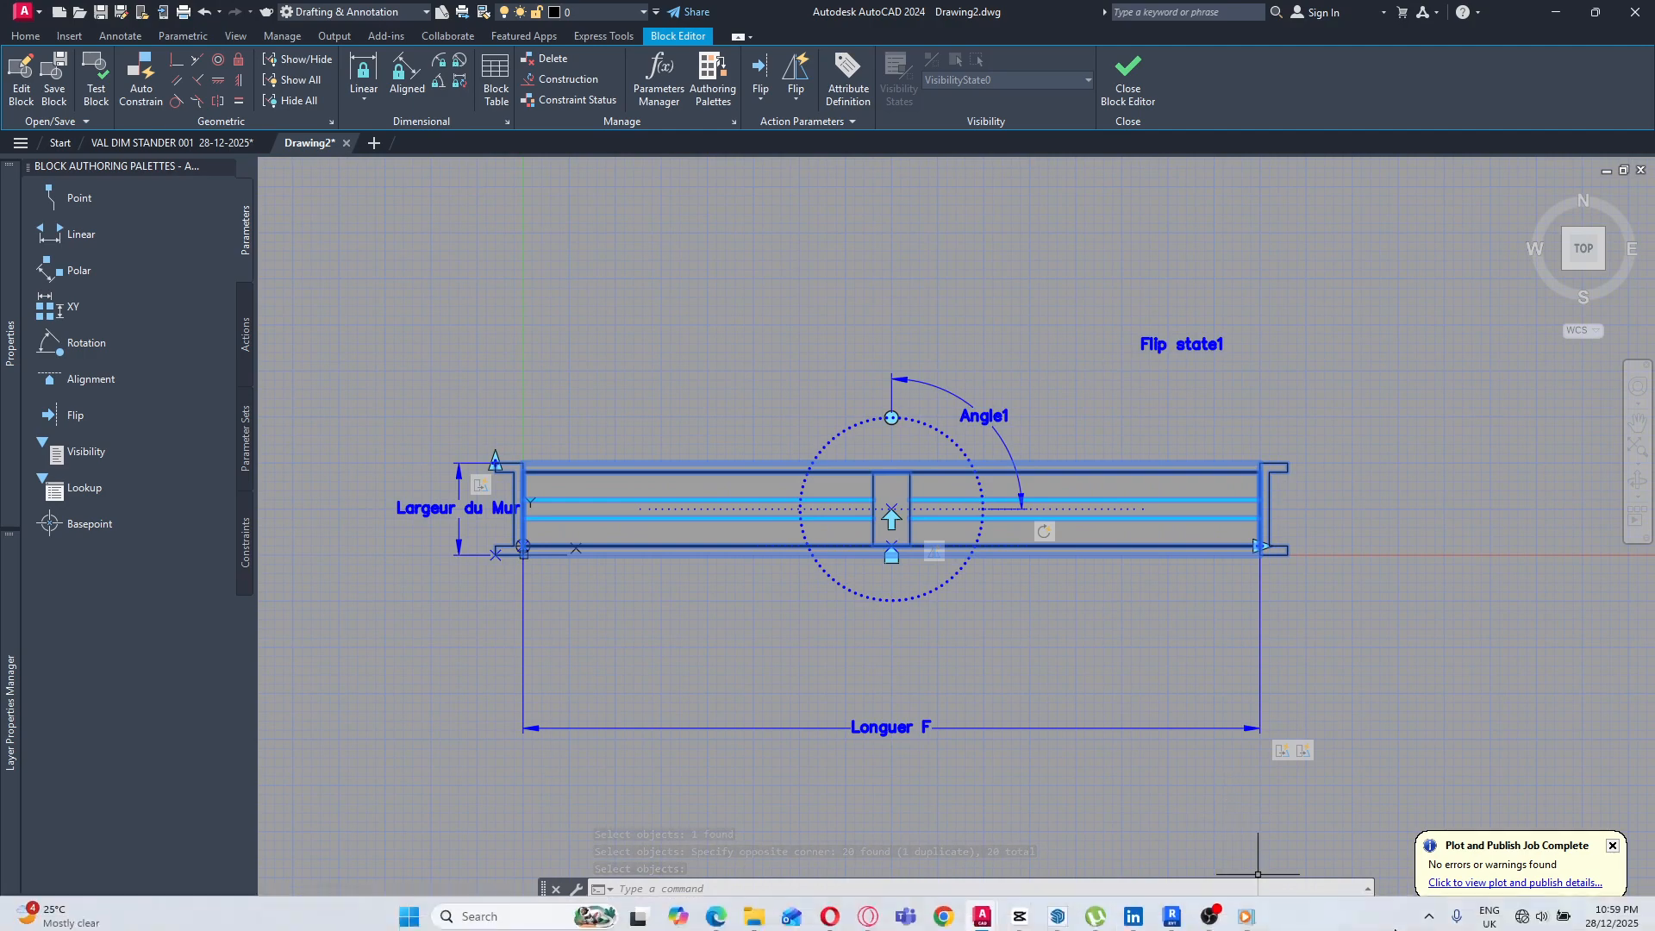
pyautogui.scroll(2, 892, 510)
pyautogui.scroll(-2, 908, 509)
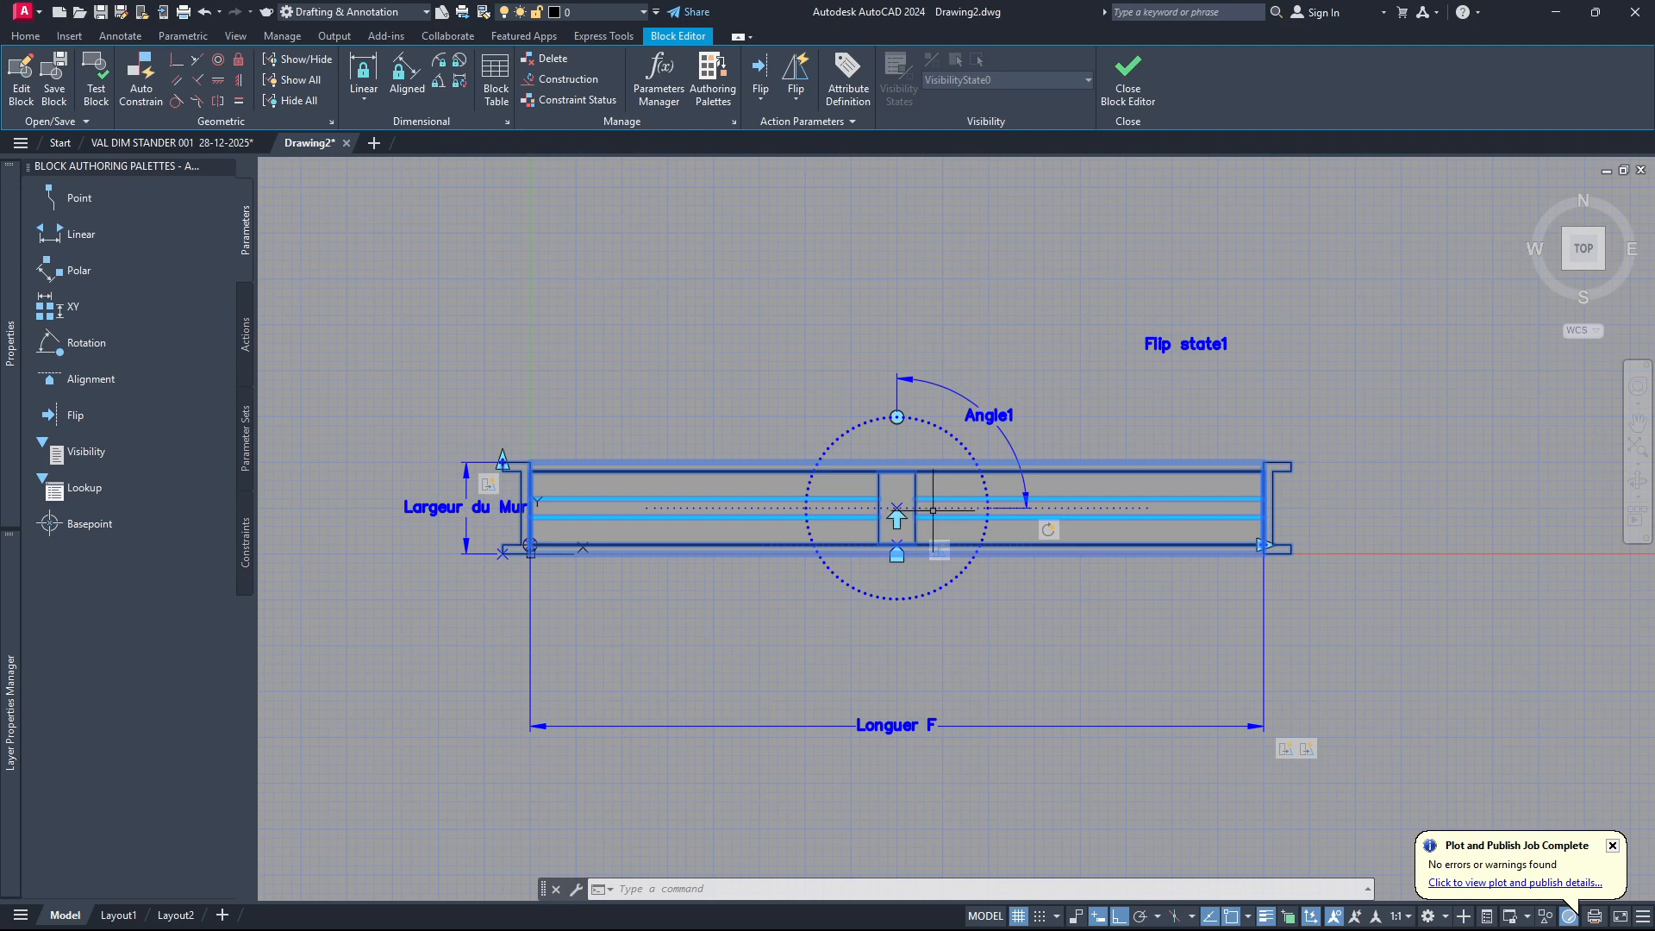
pyautogui.click(965, 448)
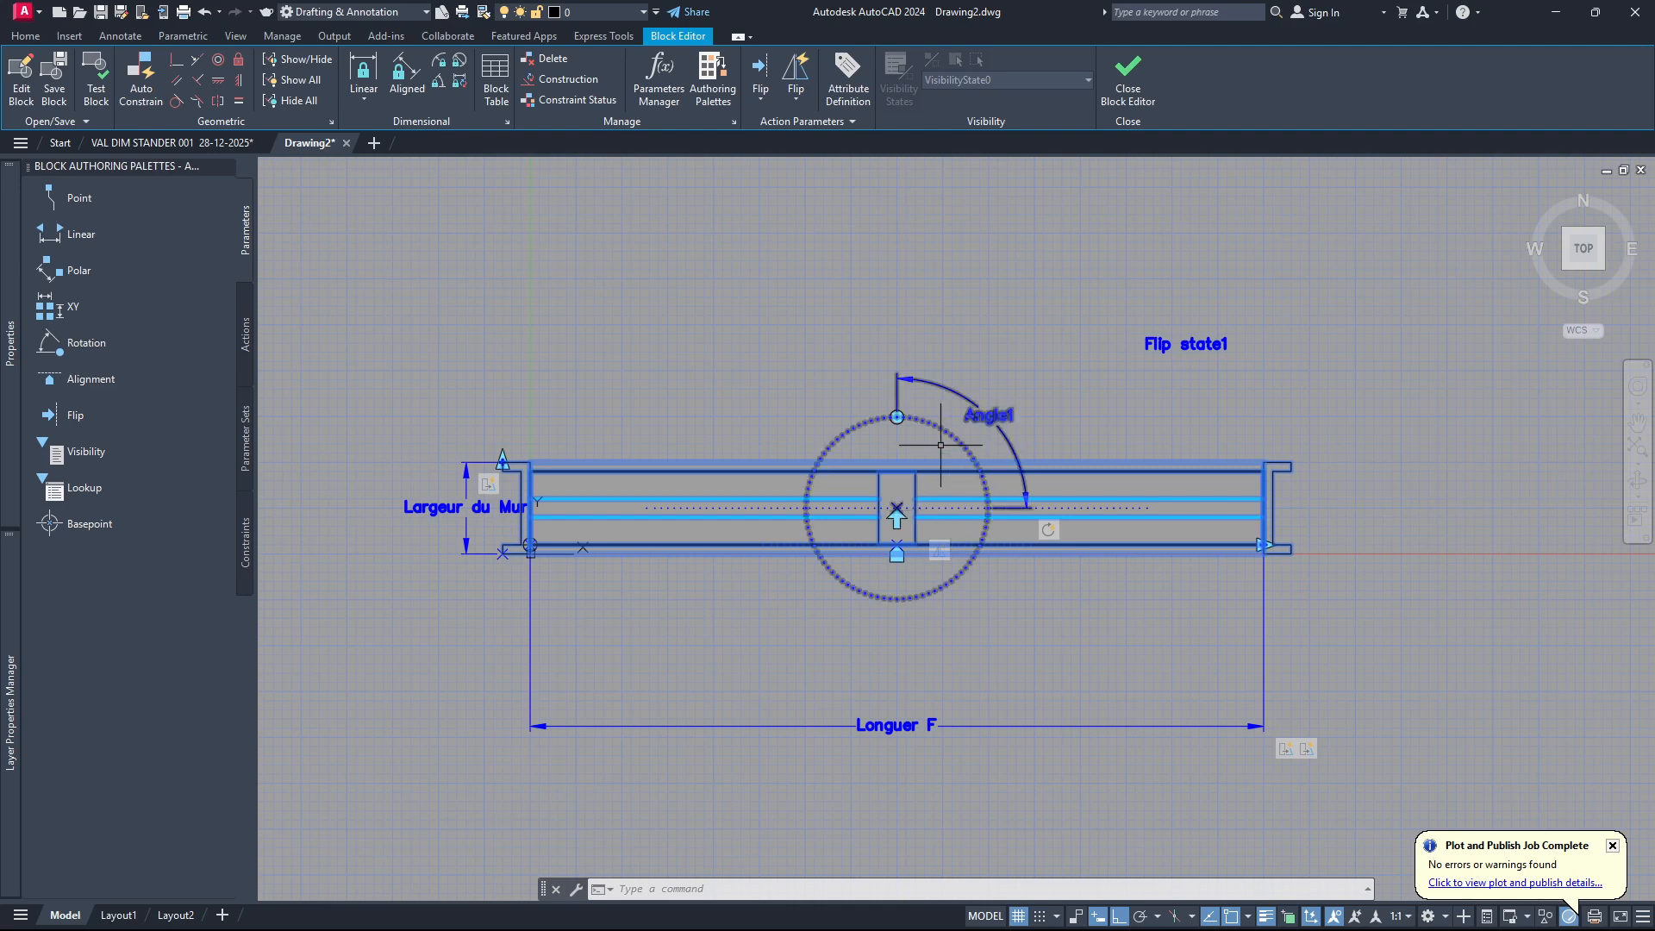
pyautogui.click(96, 81)
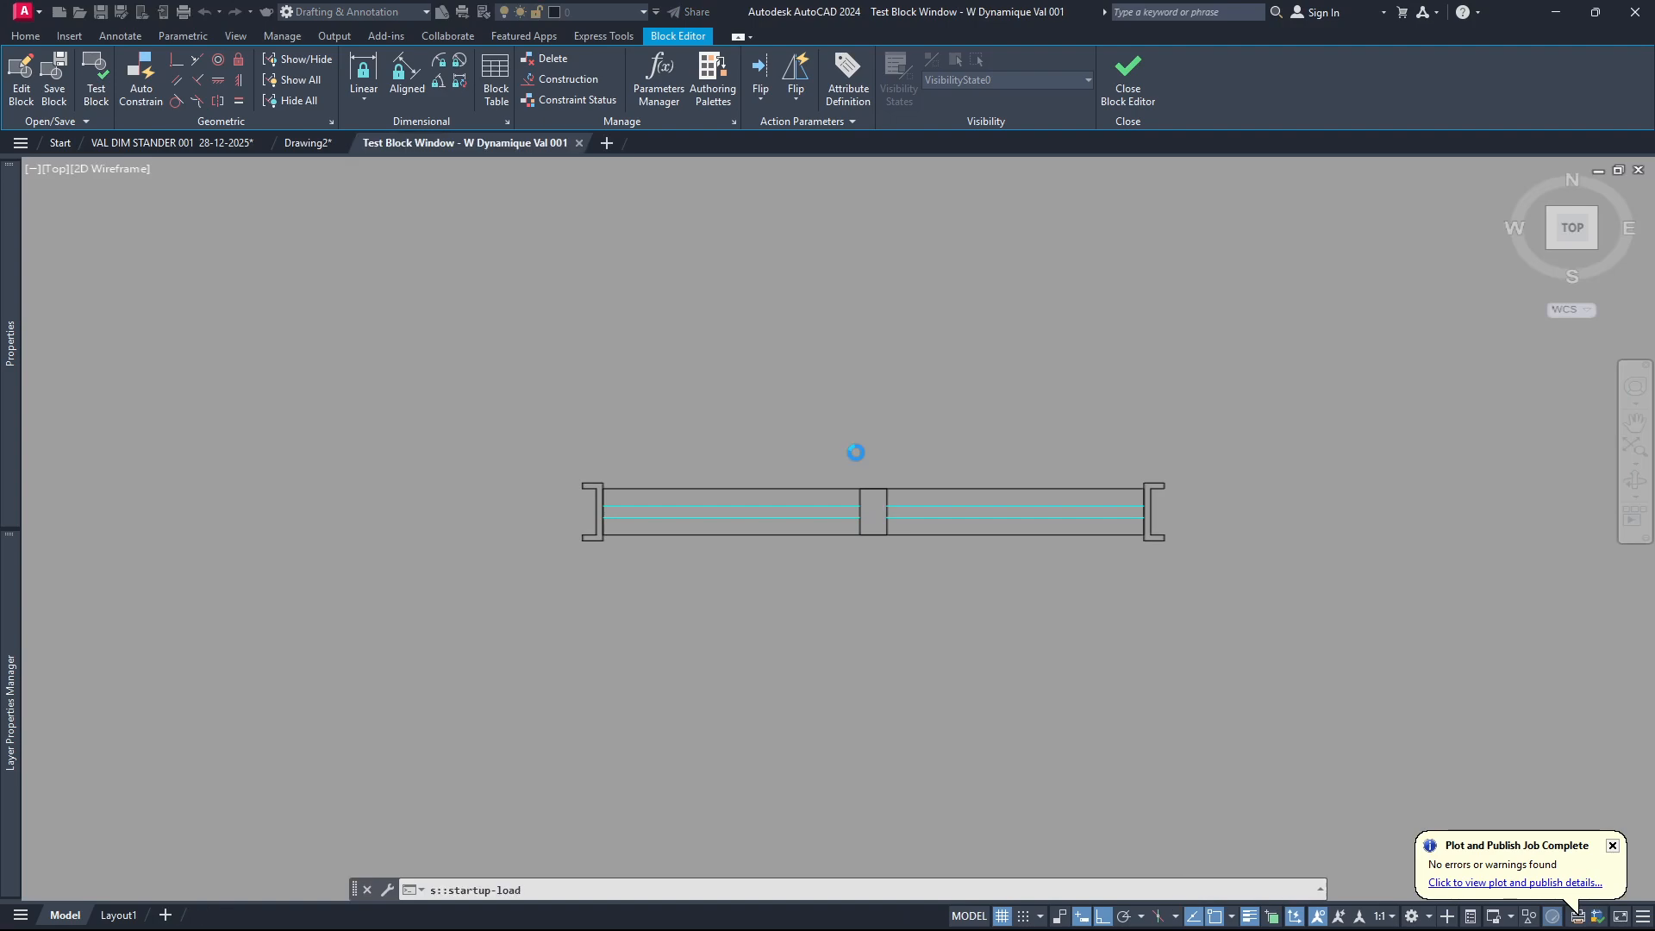
pyautogui.click(920, 486)
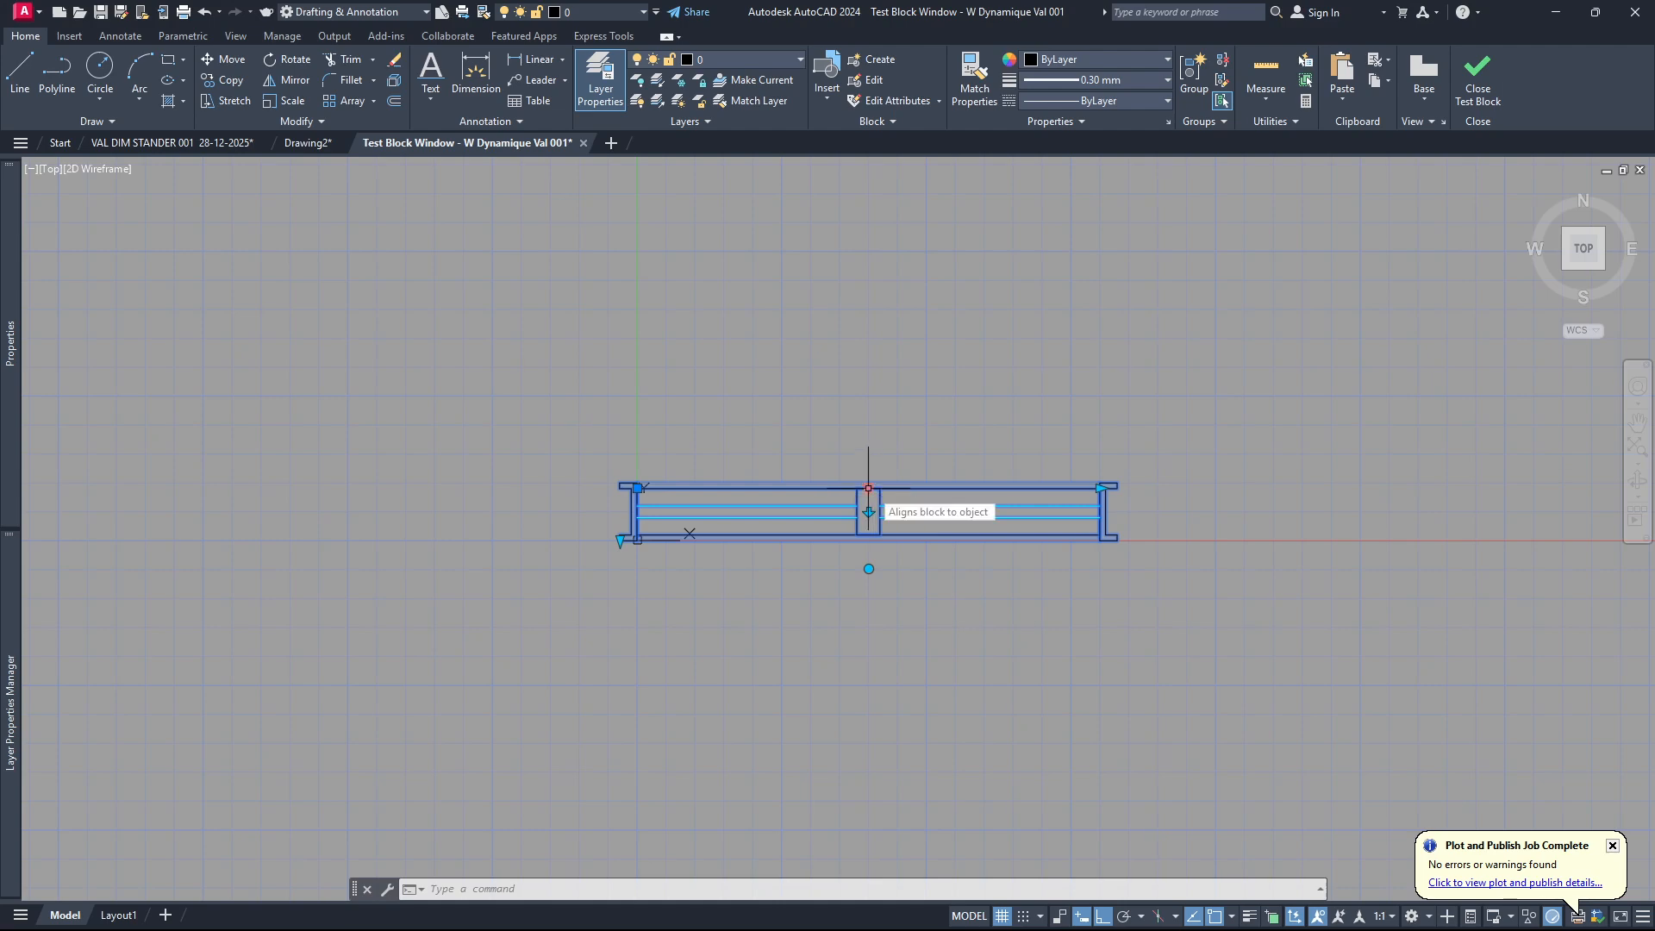
pyautogui.click(869, 569)
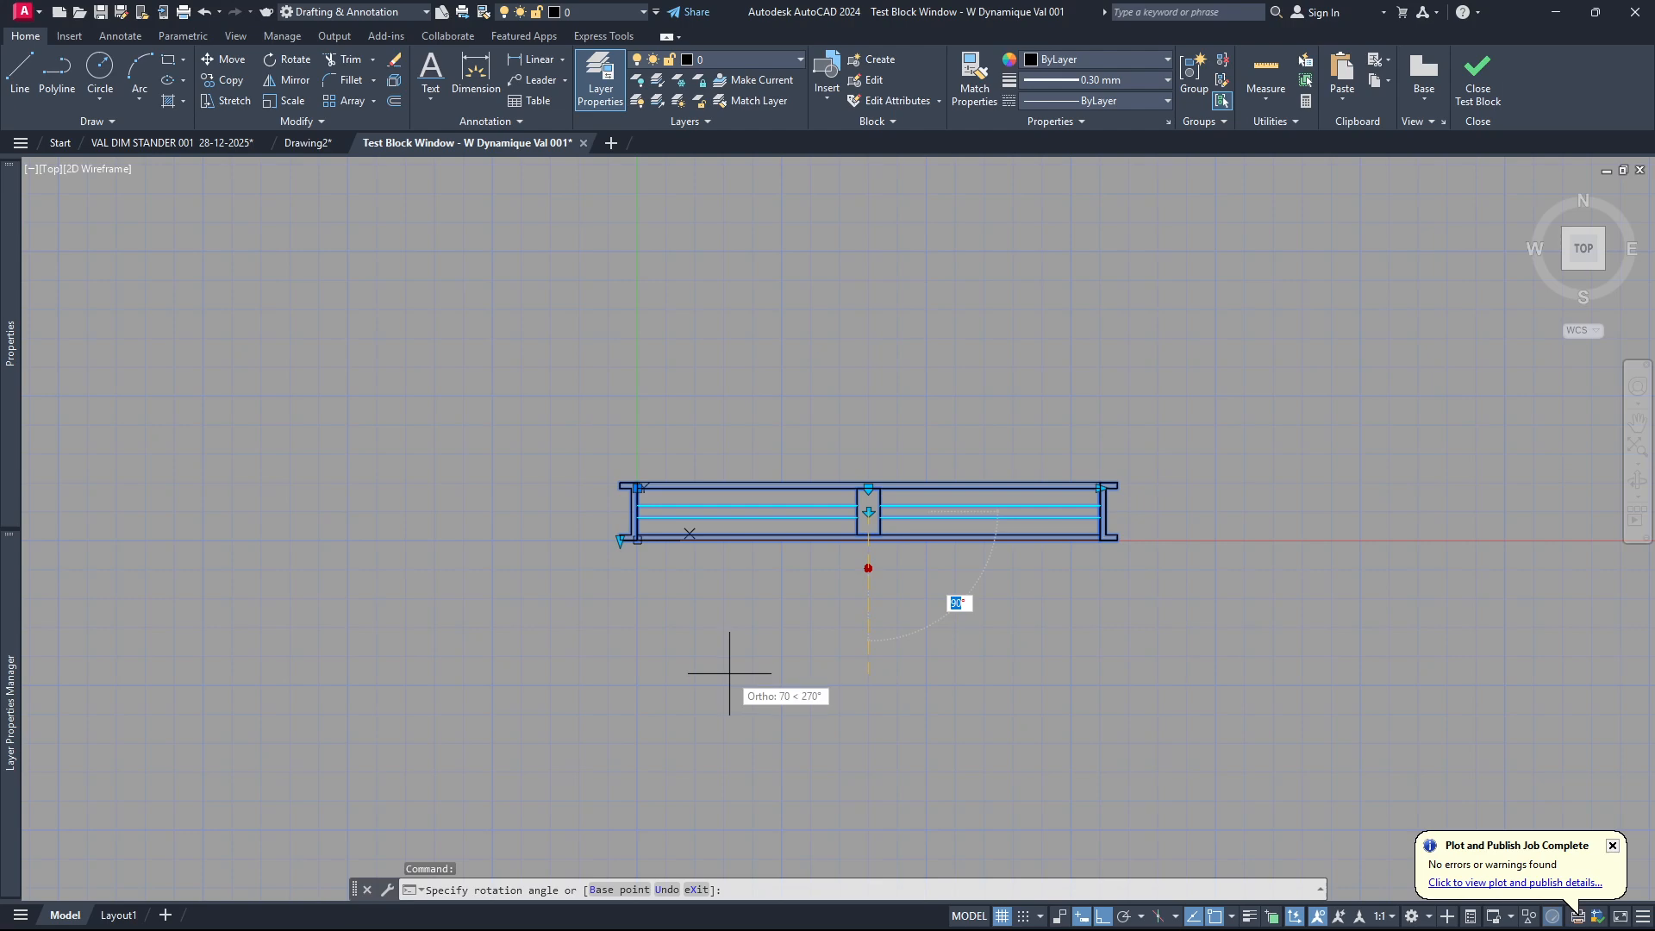
pyautogui.click(687, 651)
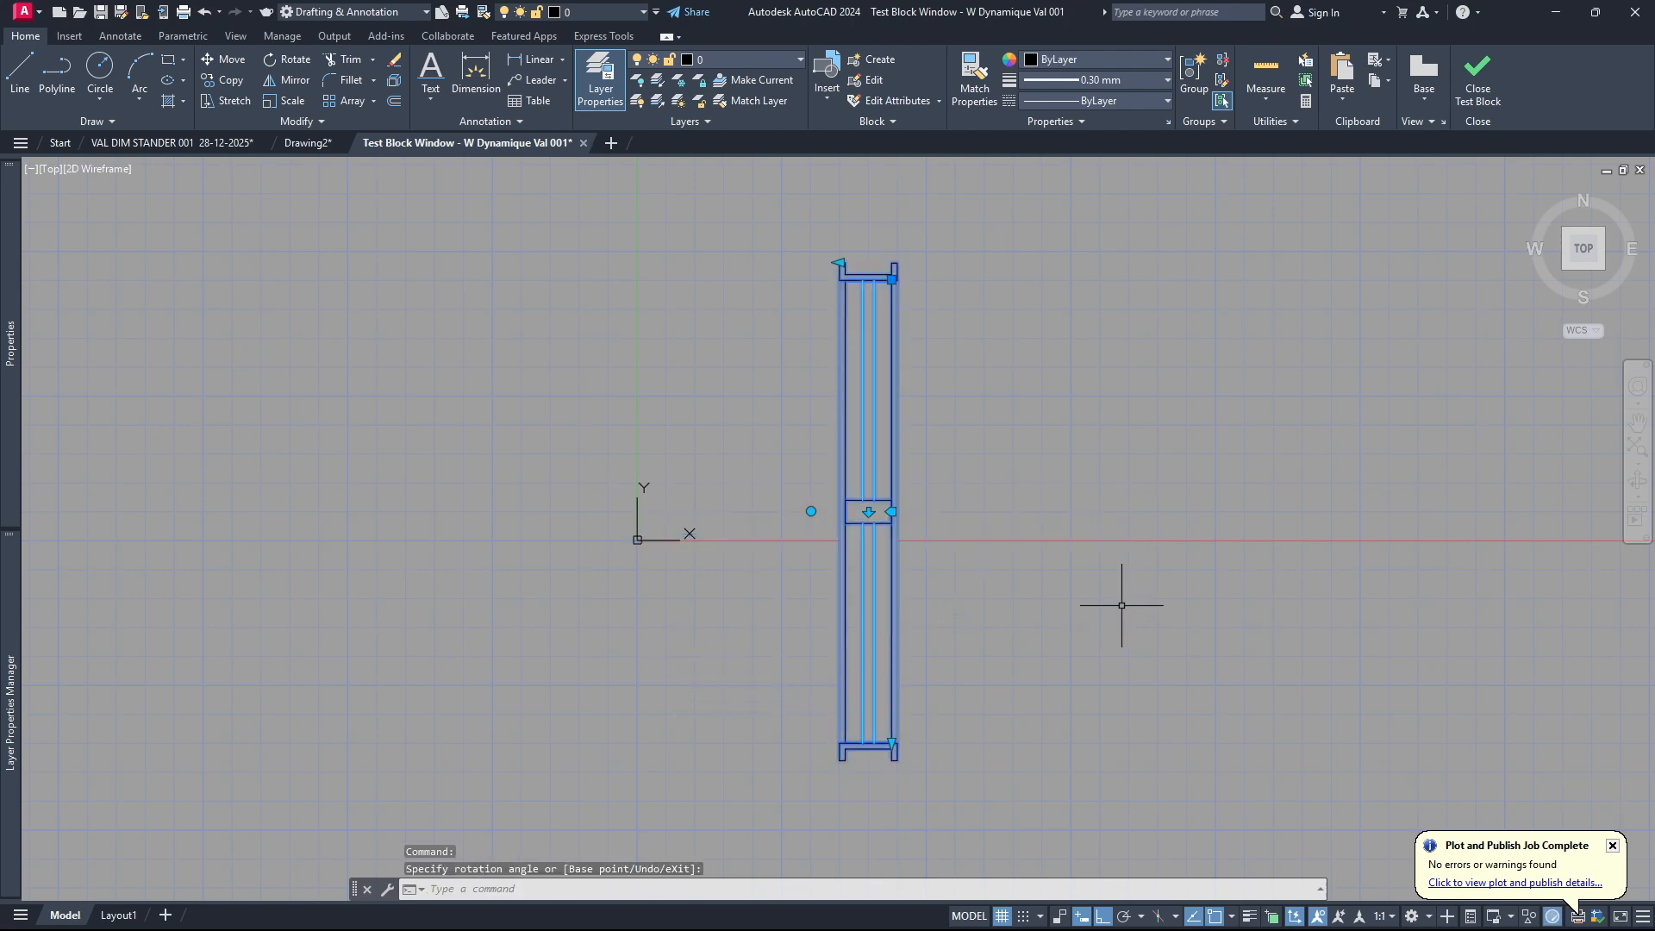
pyautogui.hotkey('ctrl', 'z')
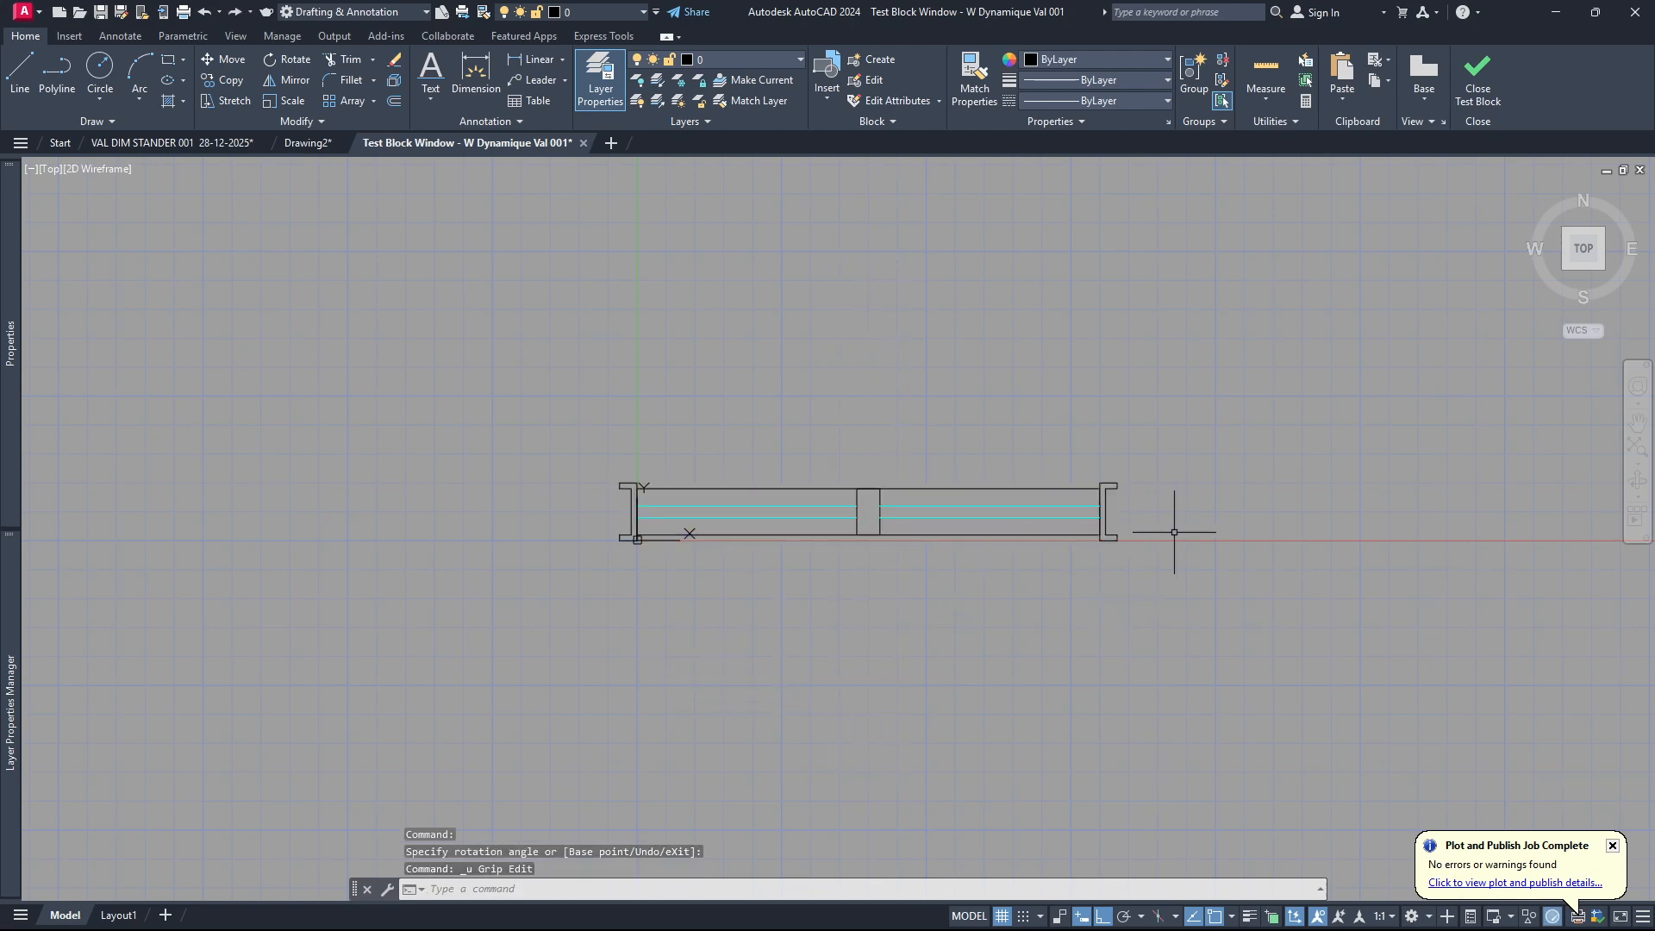
pyautogui.click(1480, 80)
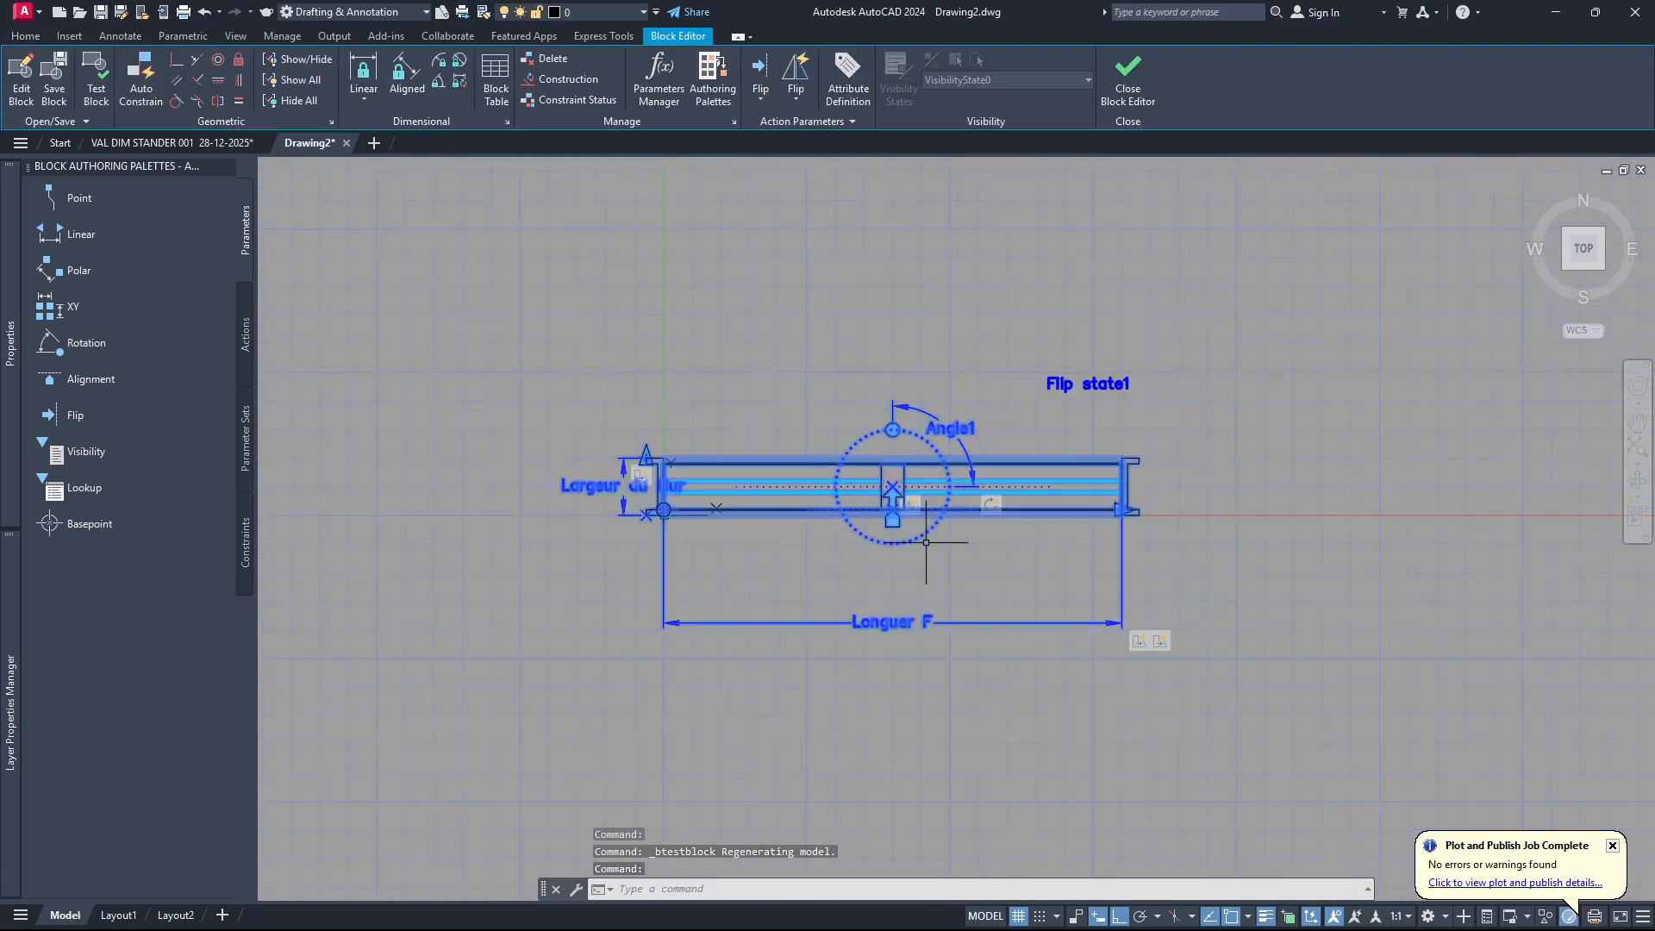
# Close the block editor and save the changes to W Dynamique Val 001.
pyautogui.moveTo(976, 574); pyautogui.dragTo(953, 521, button='middle')
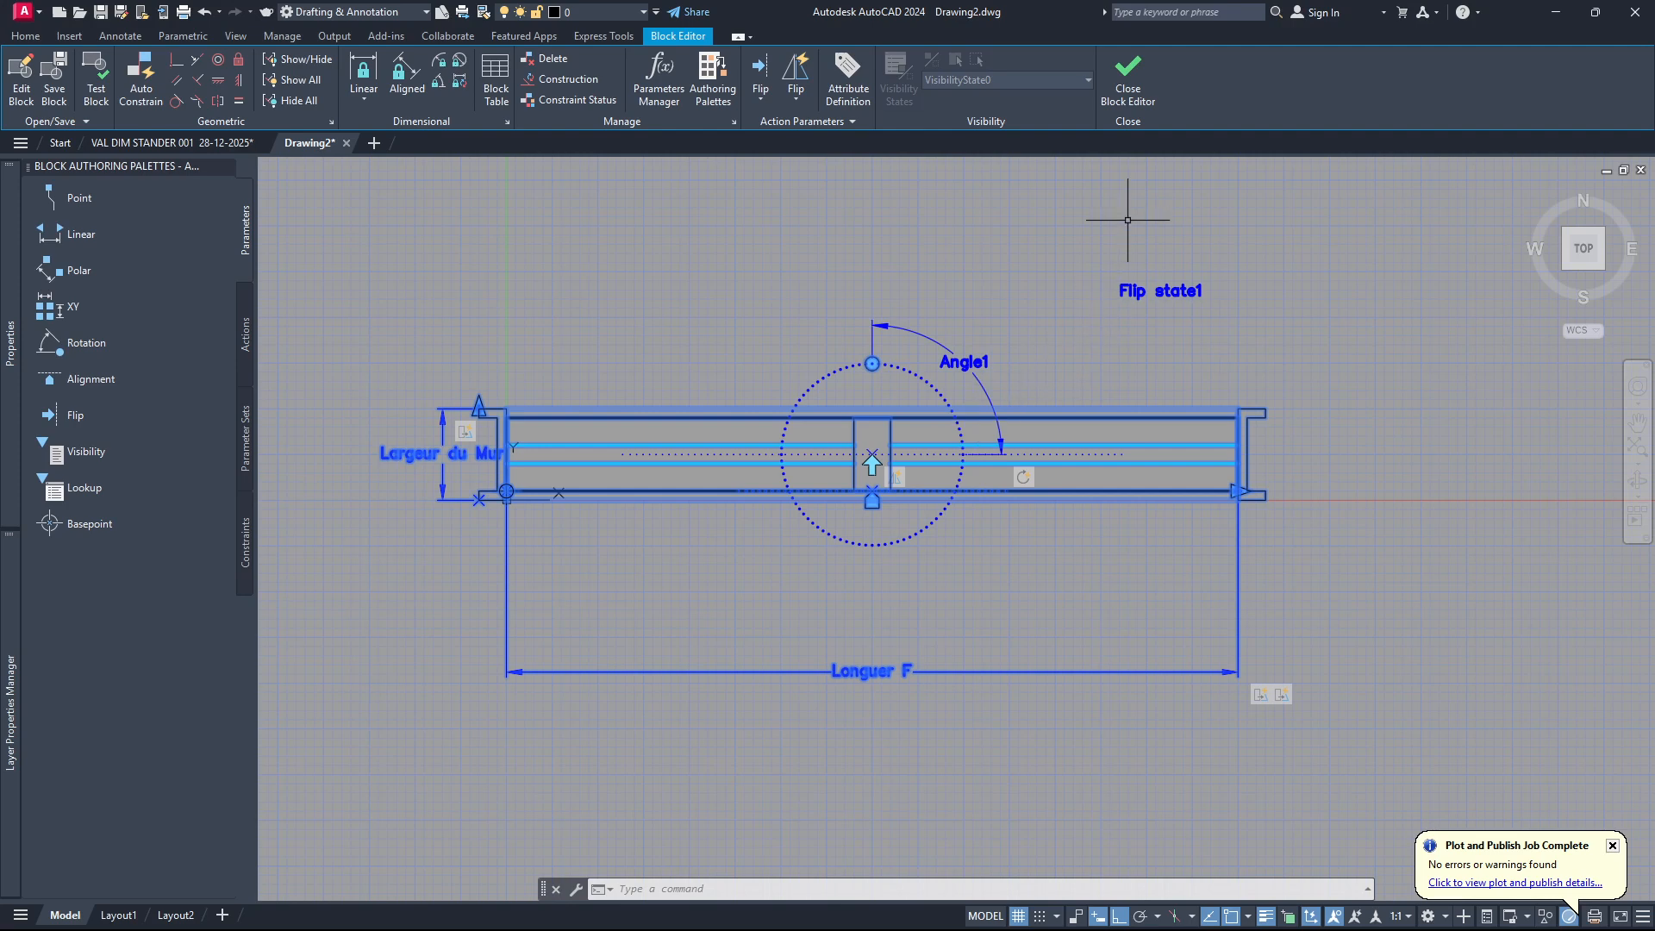
pyautogui.click(1125, 93)
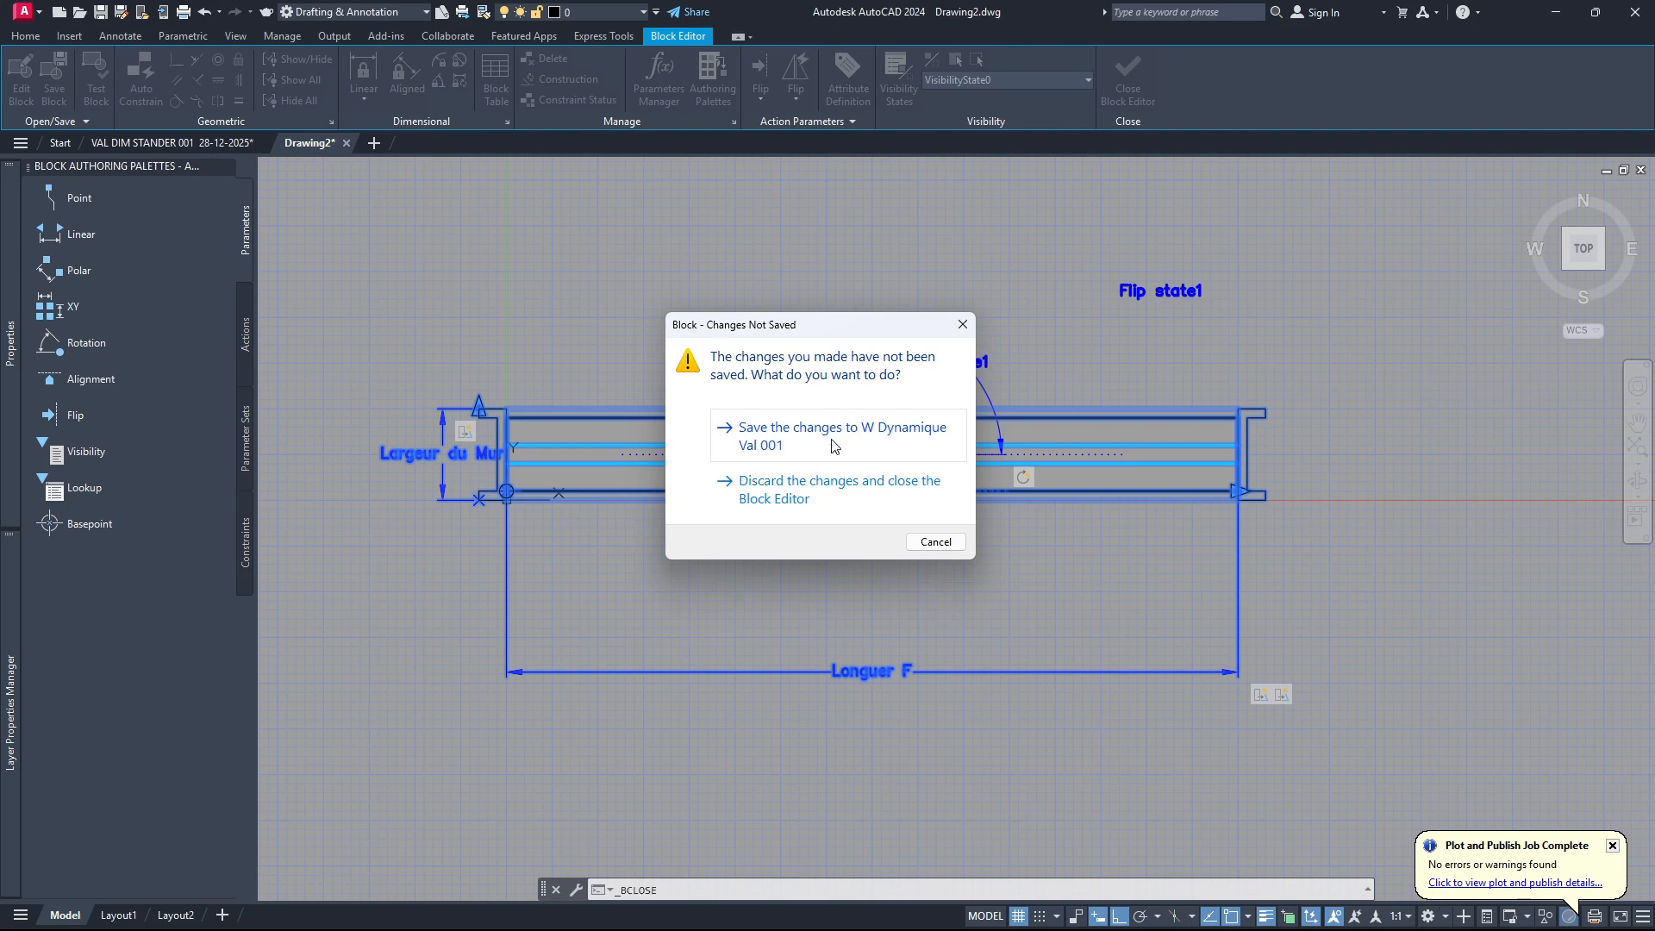
pyautogui.click(834, 442)
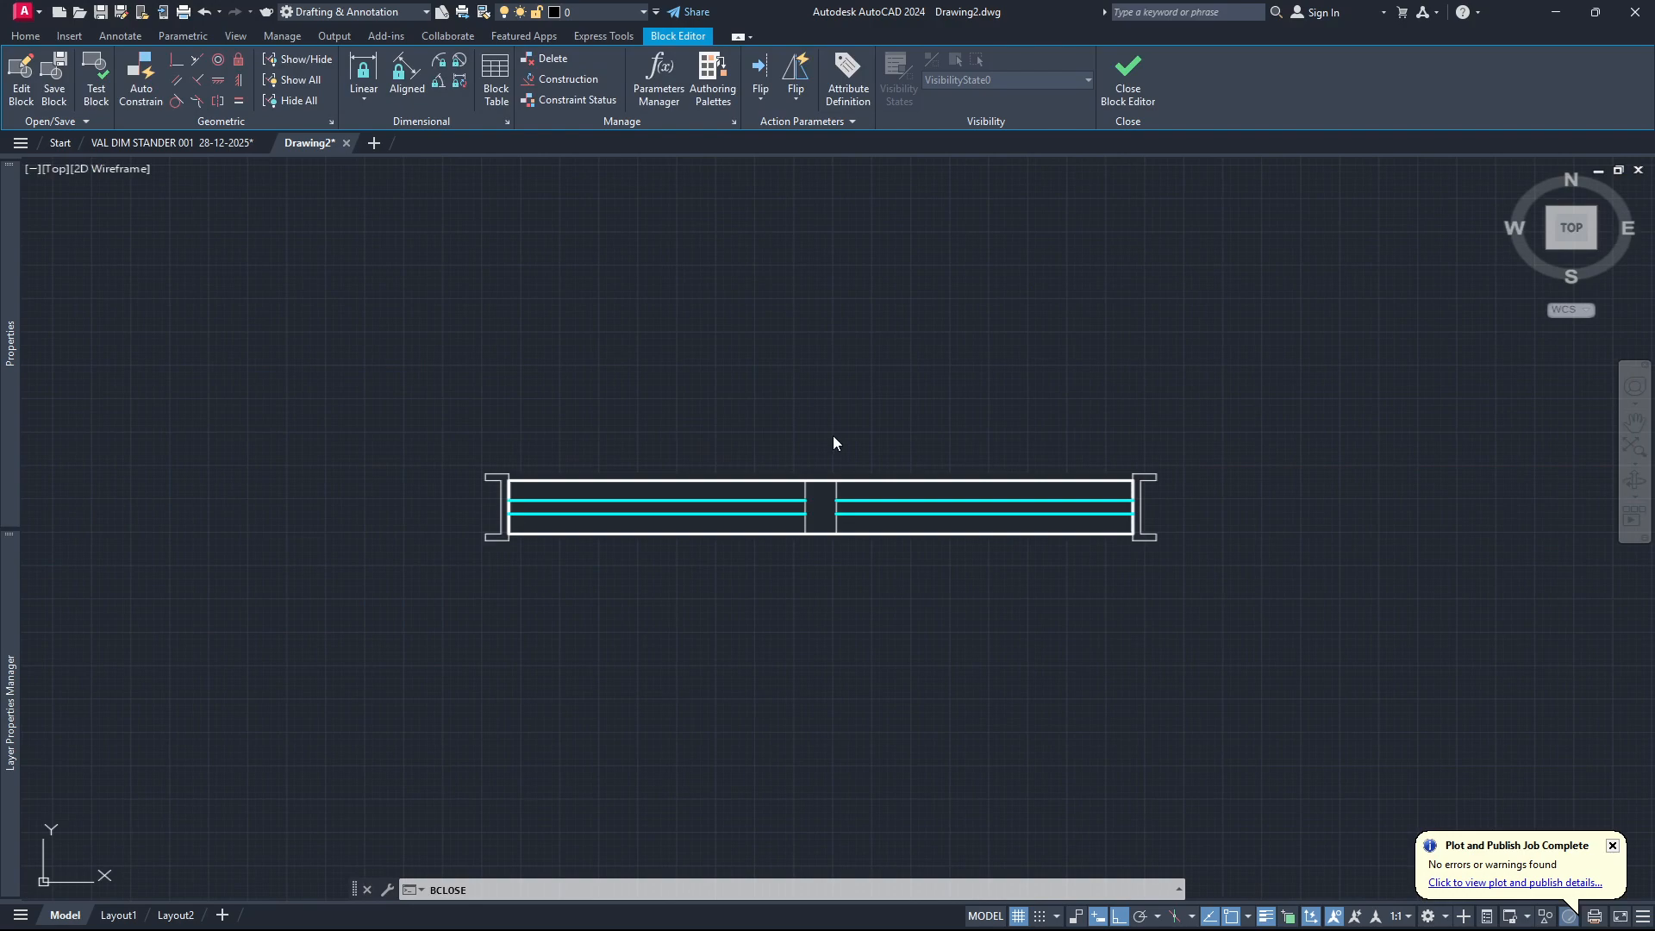
# Select the window block in the drawing to examine its dynamic grips, then clear the selection.
pyautogui.scroll(-8, 862, 508)
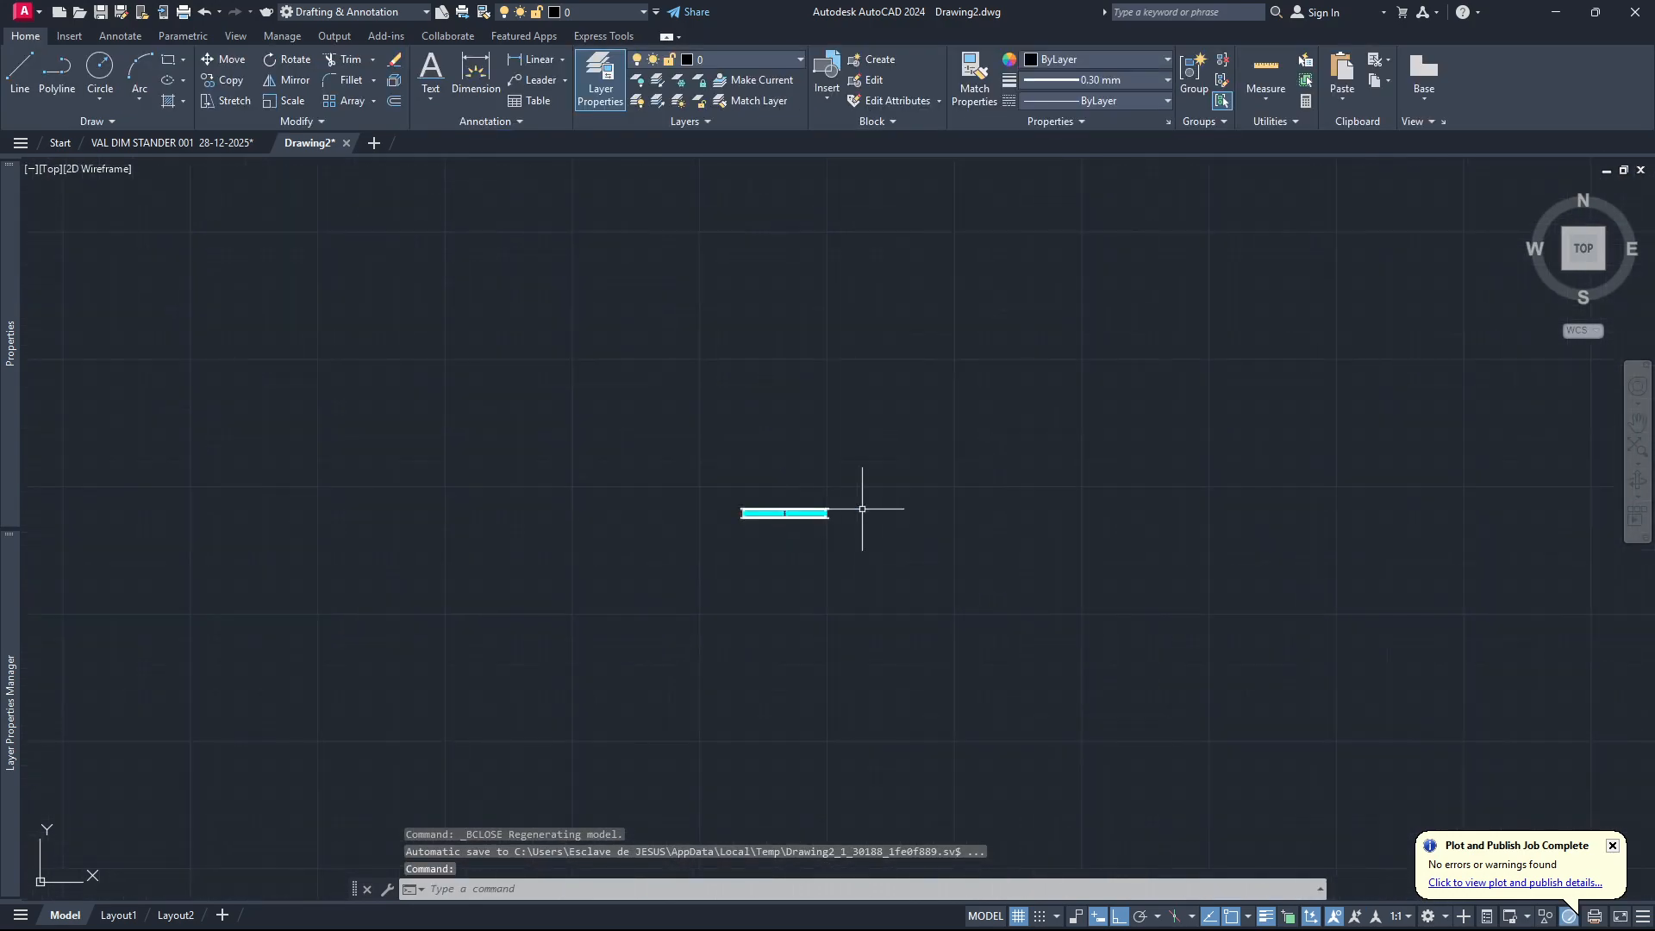
pyautogui.scroll(6, 797, 517)
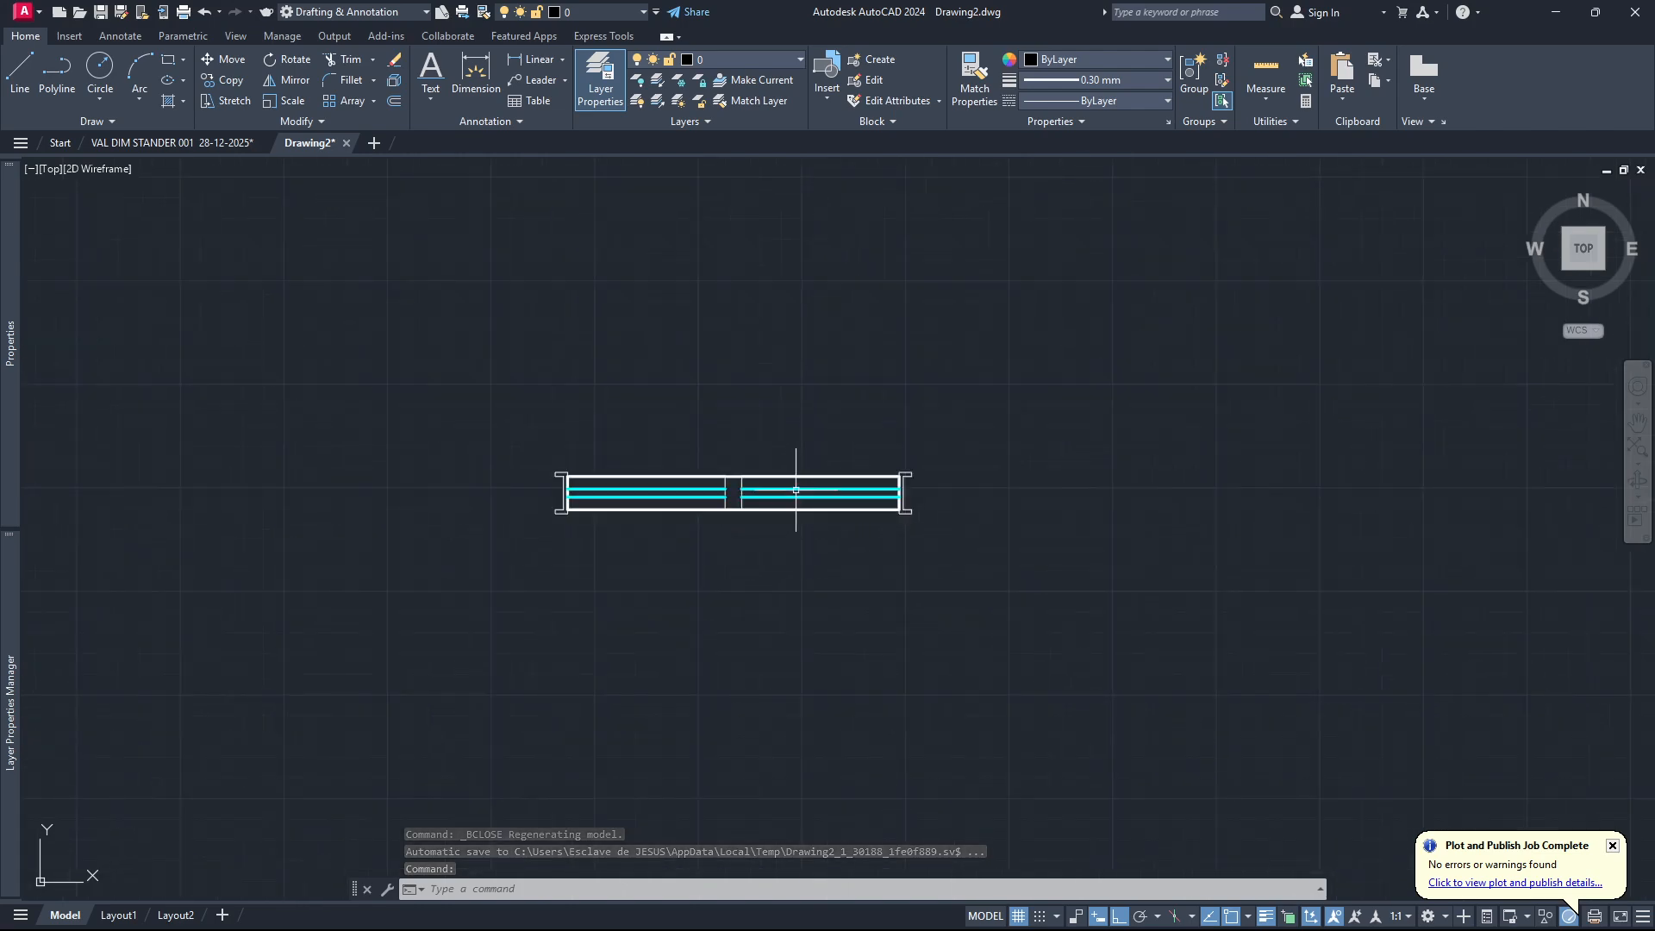
pyautogui.click(795, 492)
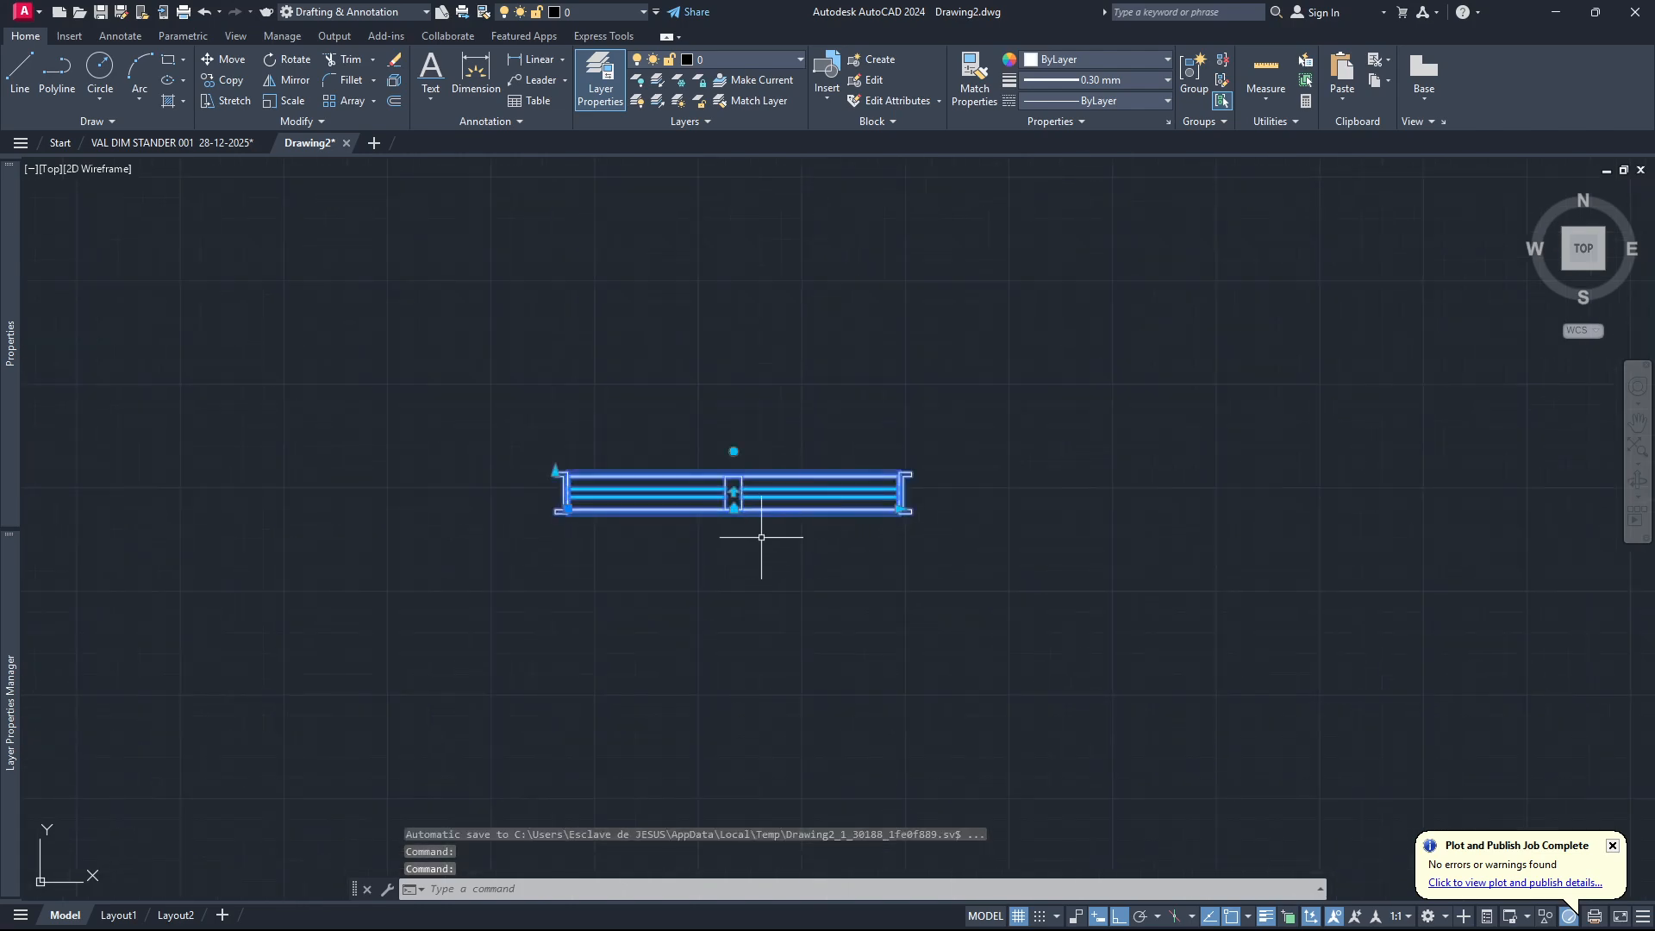
pyautogui.press('Escape')
# Draw a 700 by 400 rectangle above the window block as the outer wall outline.
pyautogui.scroll(-9, 776, 540)
pyautogui.scroll(3, 756, 577)
pyautogui.scroll(4, 756, 577)
pyautogui.scroll(-4, 754, 572)
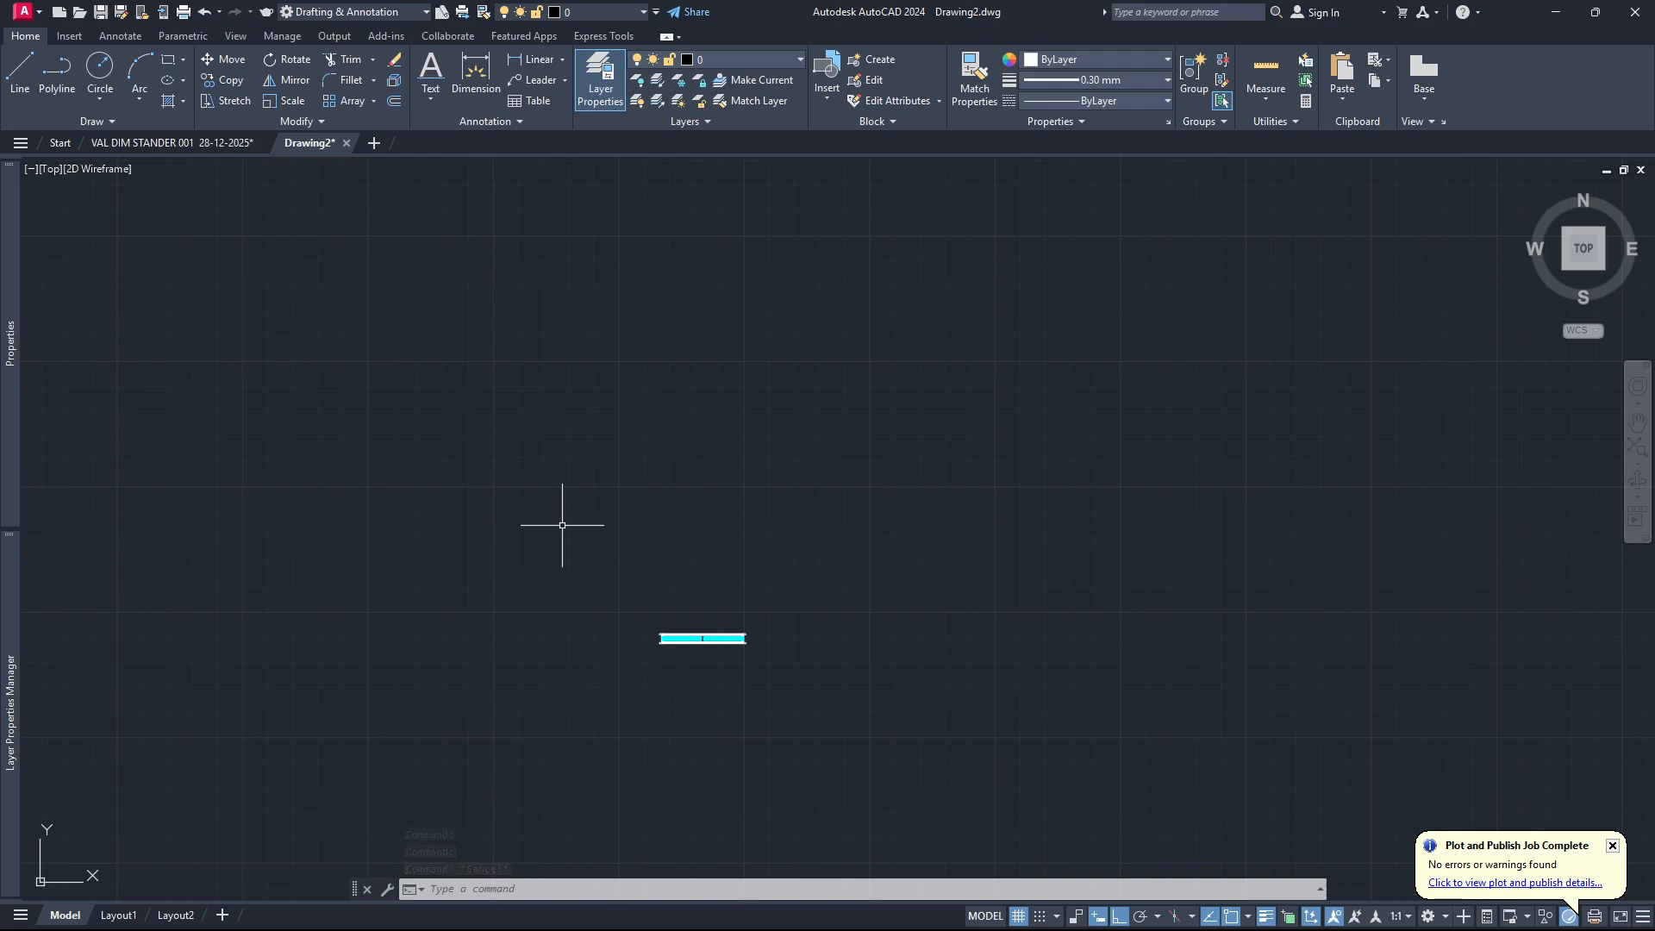
pyautogui.write('RE')
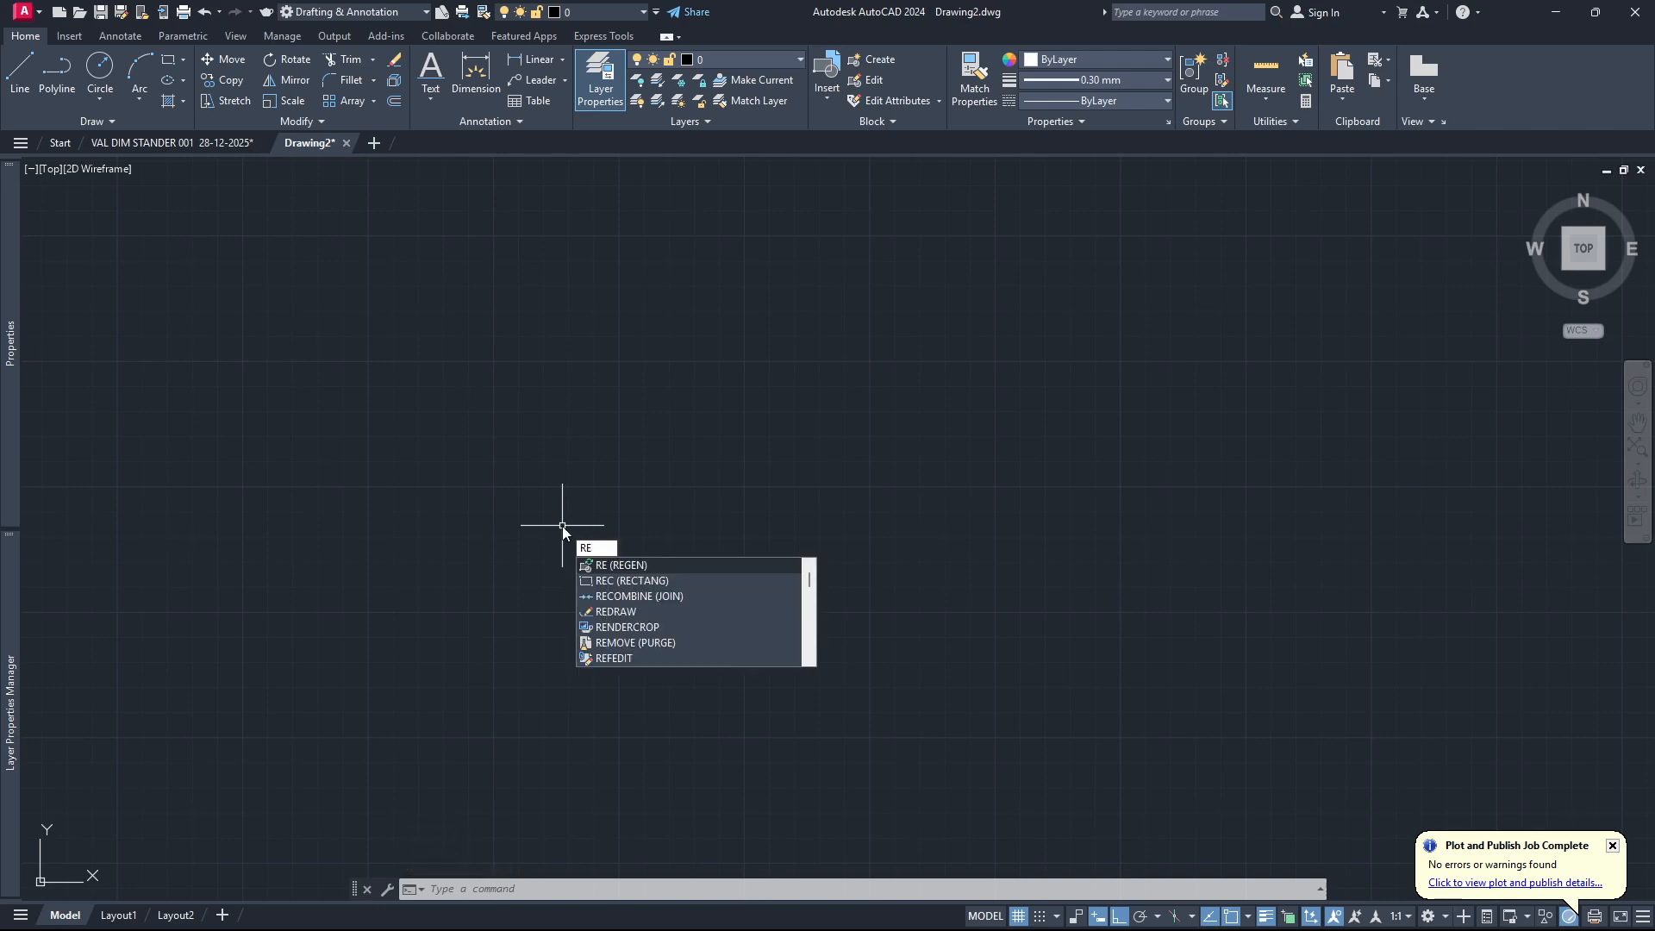
pyautogui.write('C')
pyautogui.press('Return')
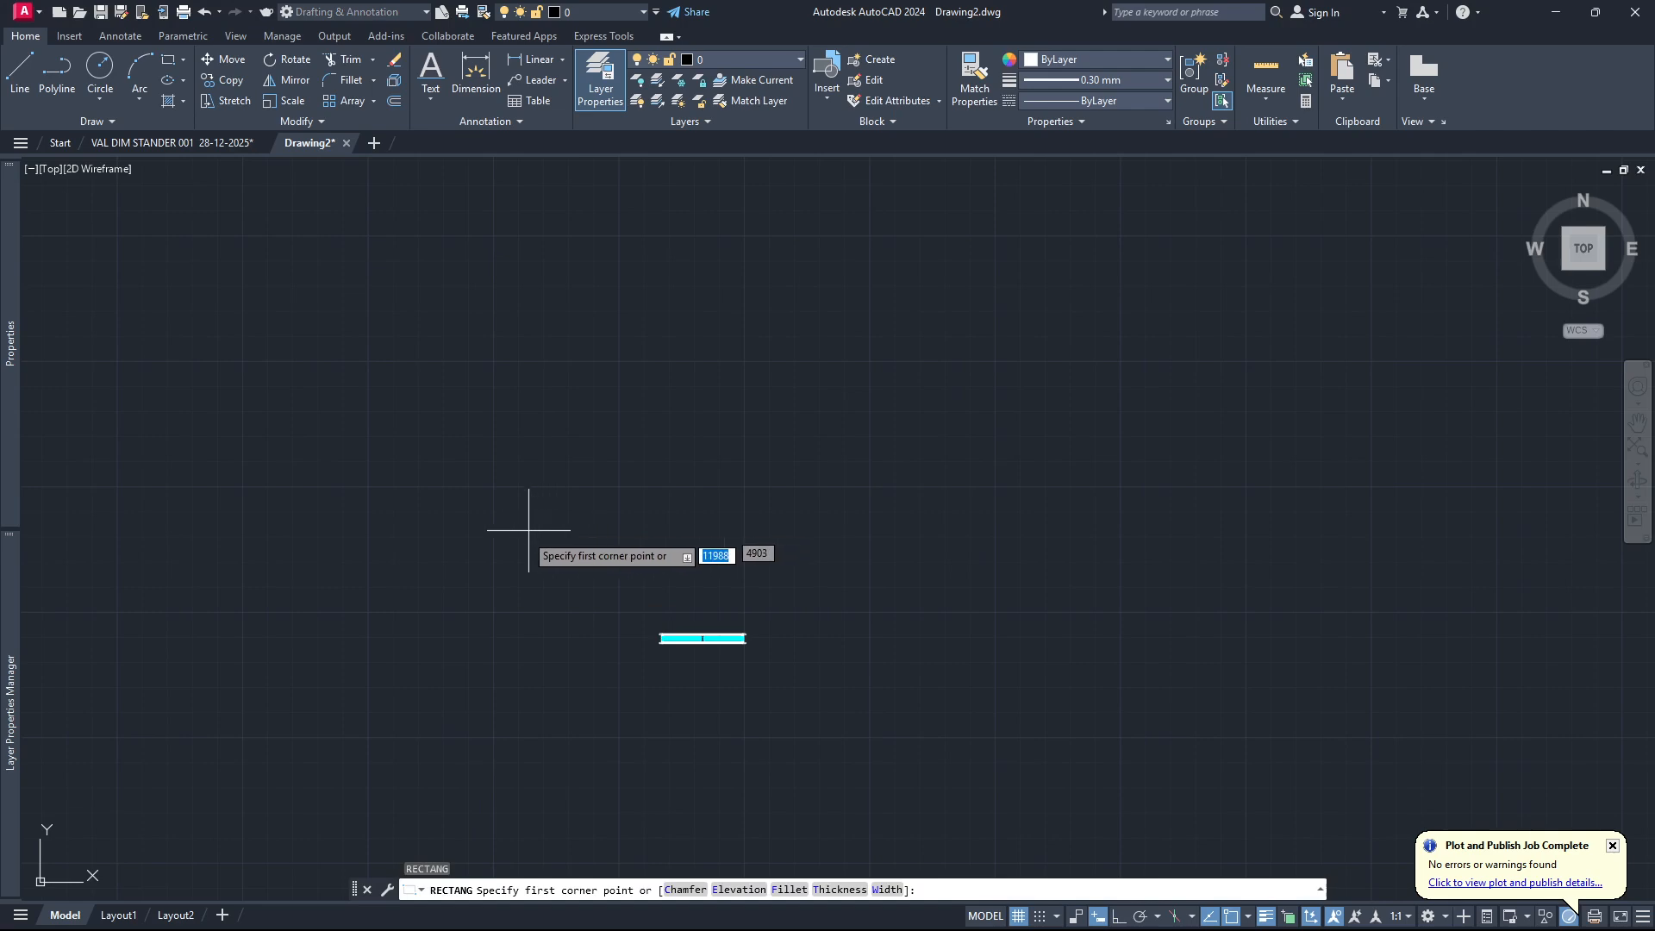
pyautogui.click(483, 579)
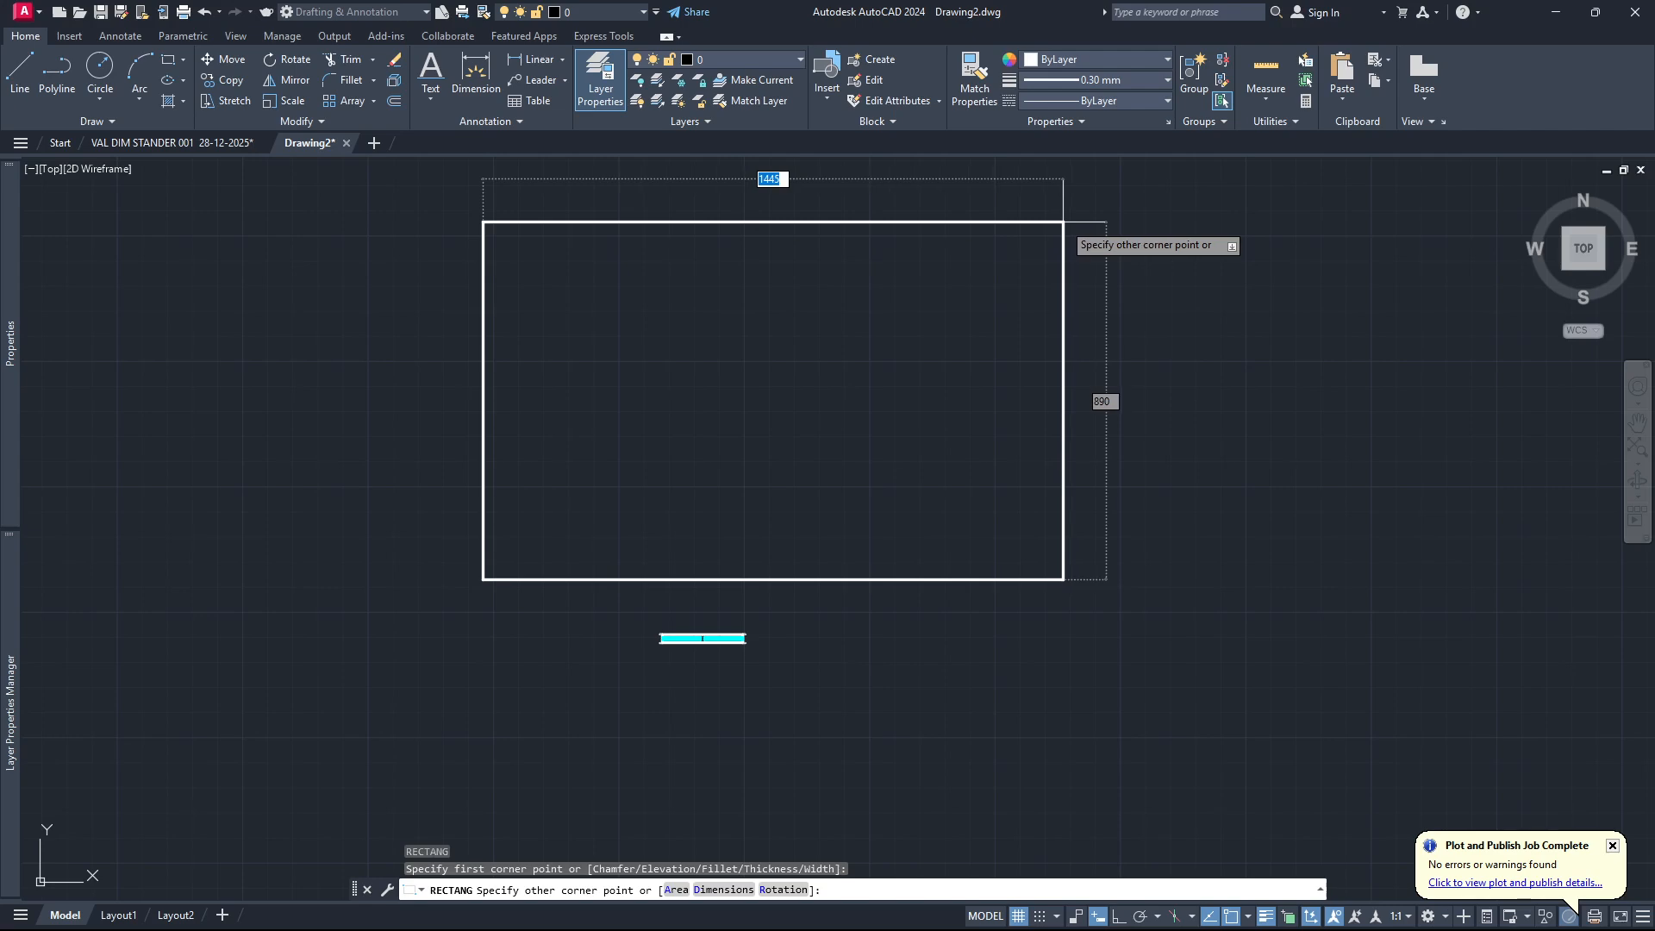
pyautogui.write('700')
pyautogui.press('Tab')
pyautogui.write('4')
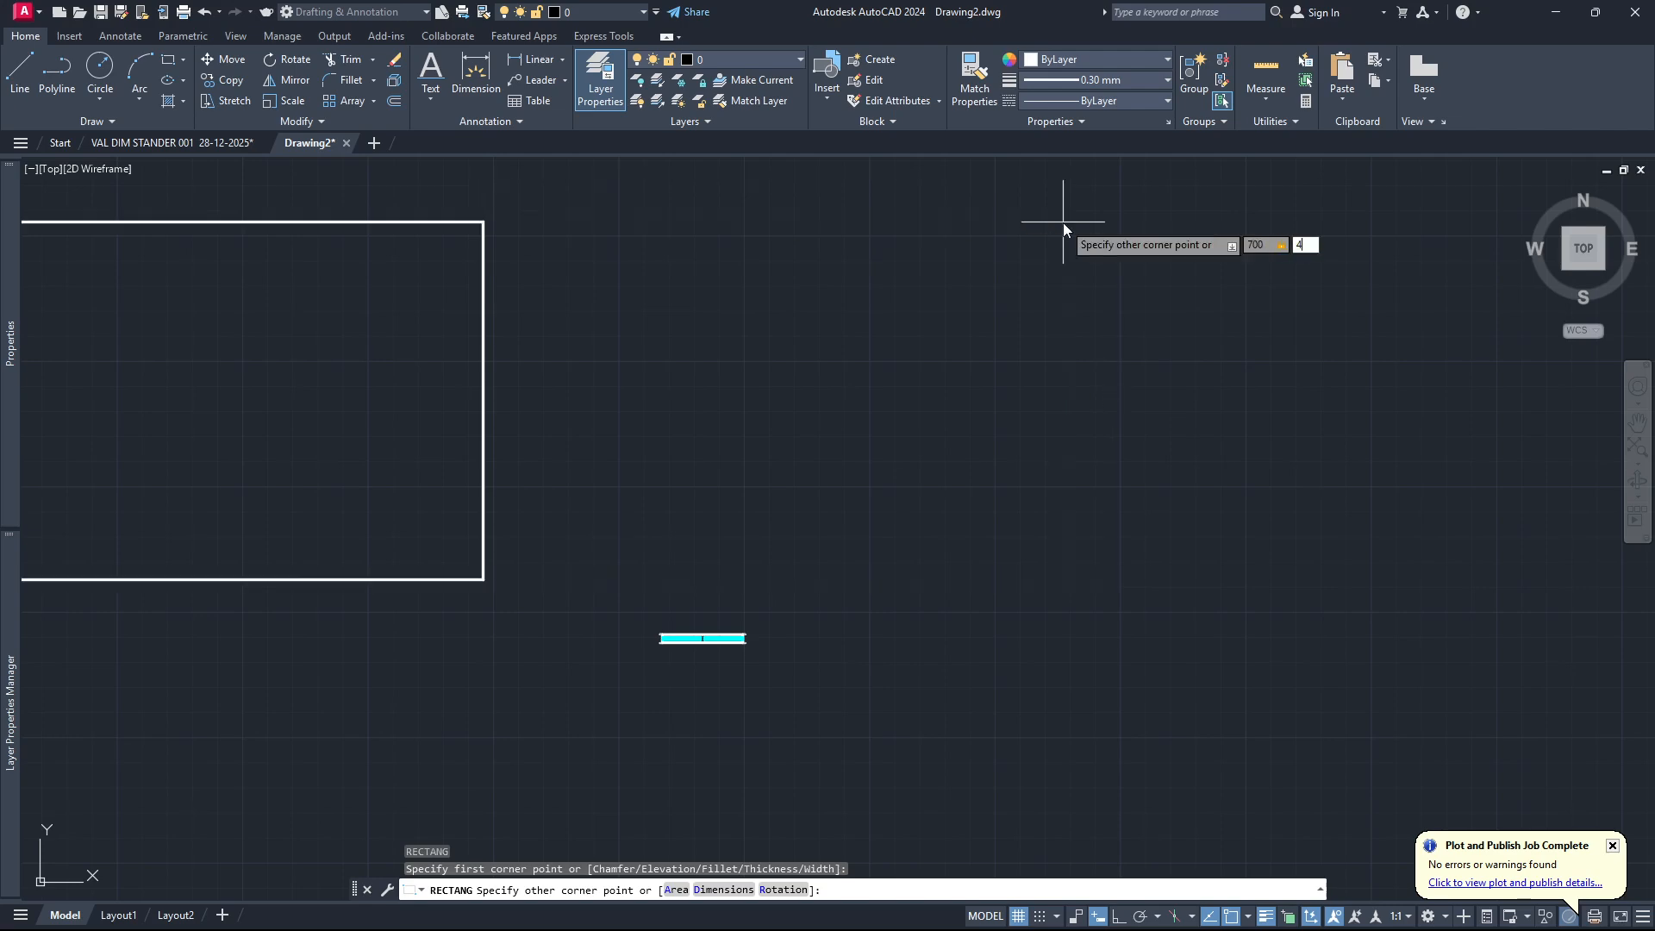
pyautogui.write('00')
pyautogui.press('Return')
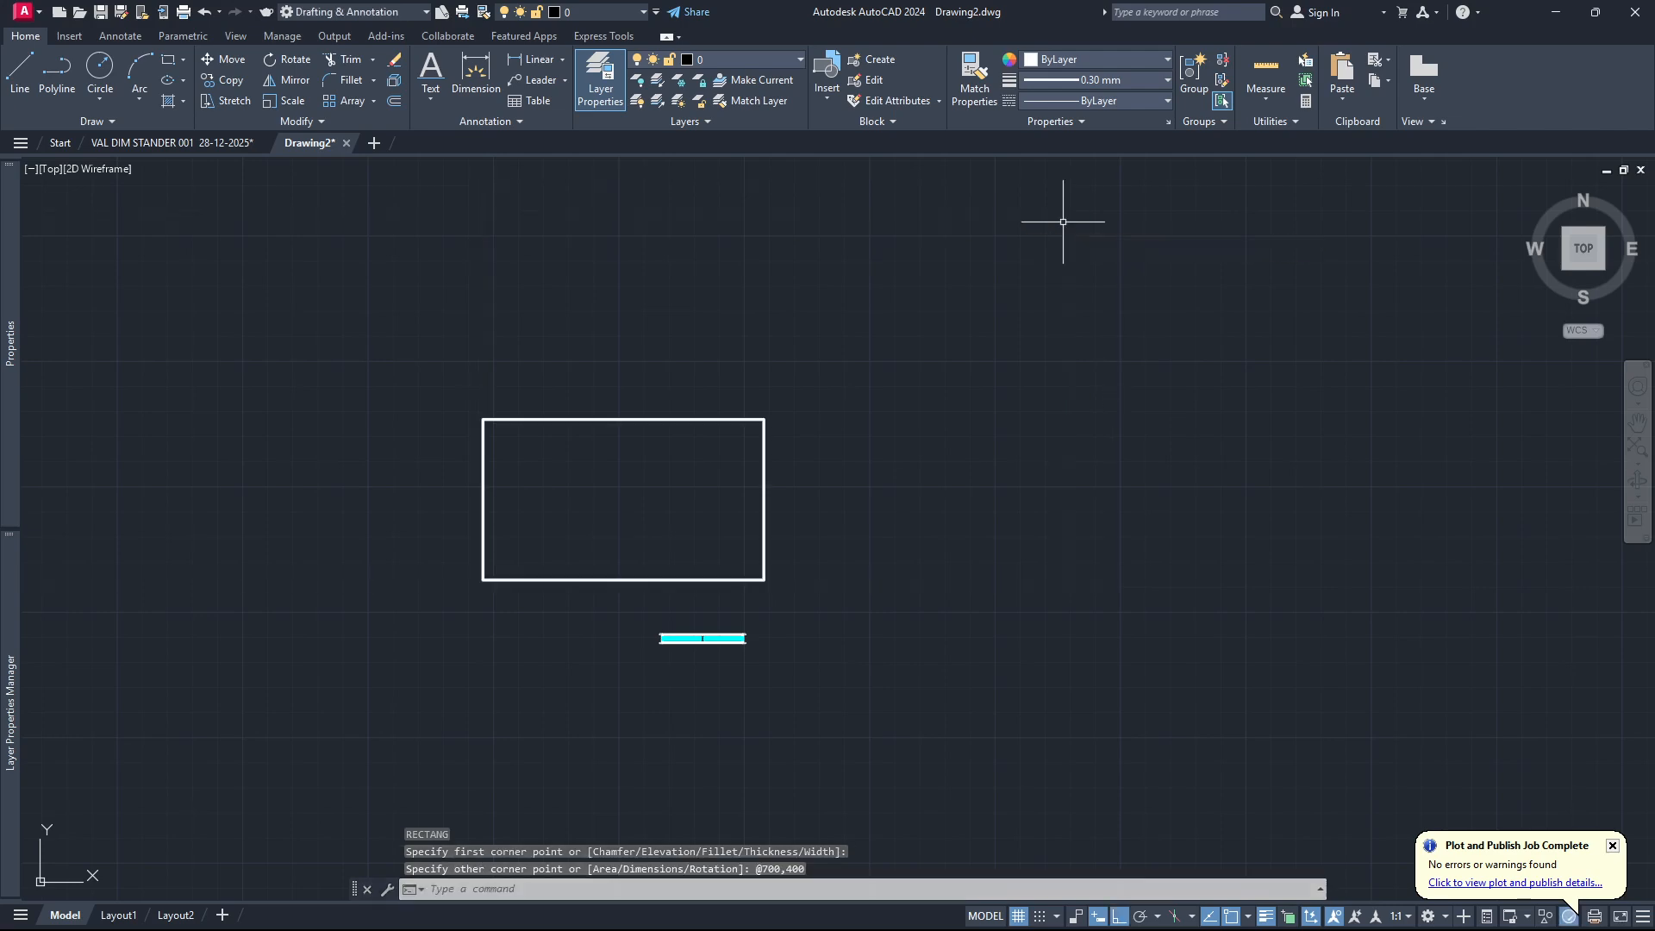
# Offset the wall outline 20 units inward to form the inner wall face.
pyautogui.scroll(3, 517, 556)
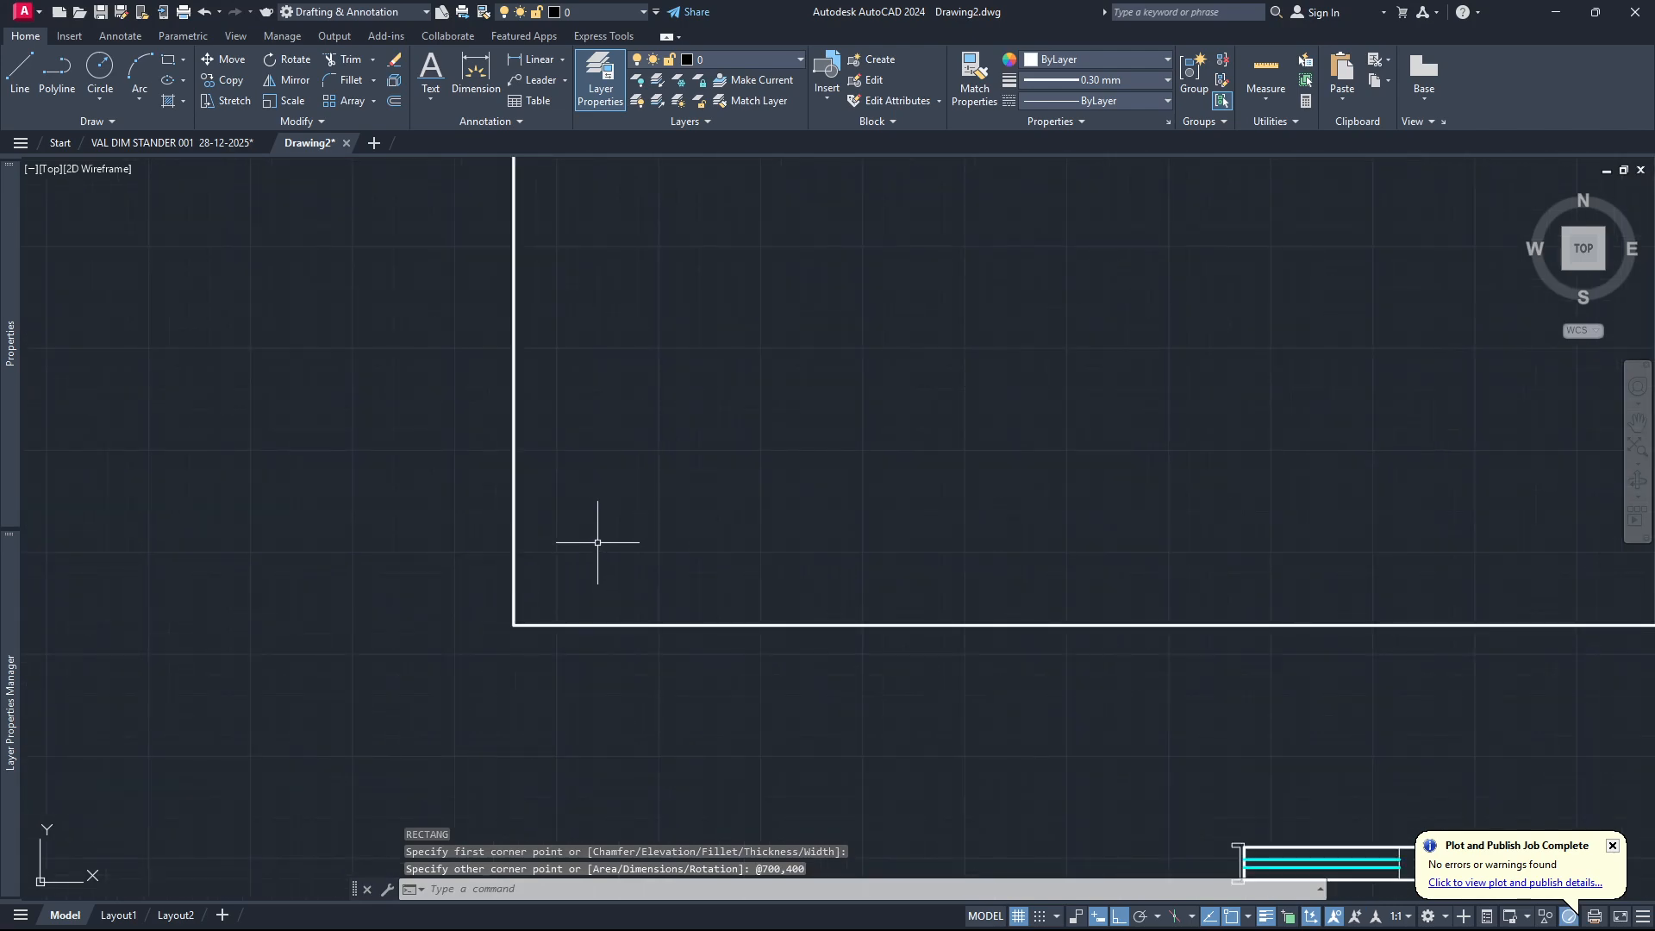
pyautogui.scroll(-1, 608, 536)
pyautogui.scroll(2, 683, 522)
pyautogui.scroll(-2, 737, 501)
pyautogui.write('of')
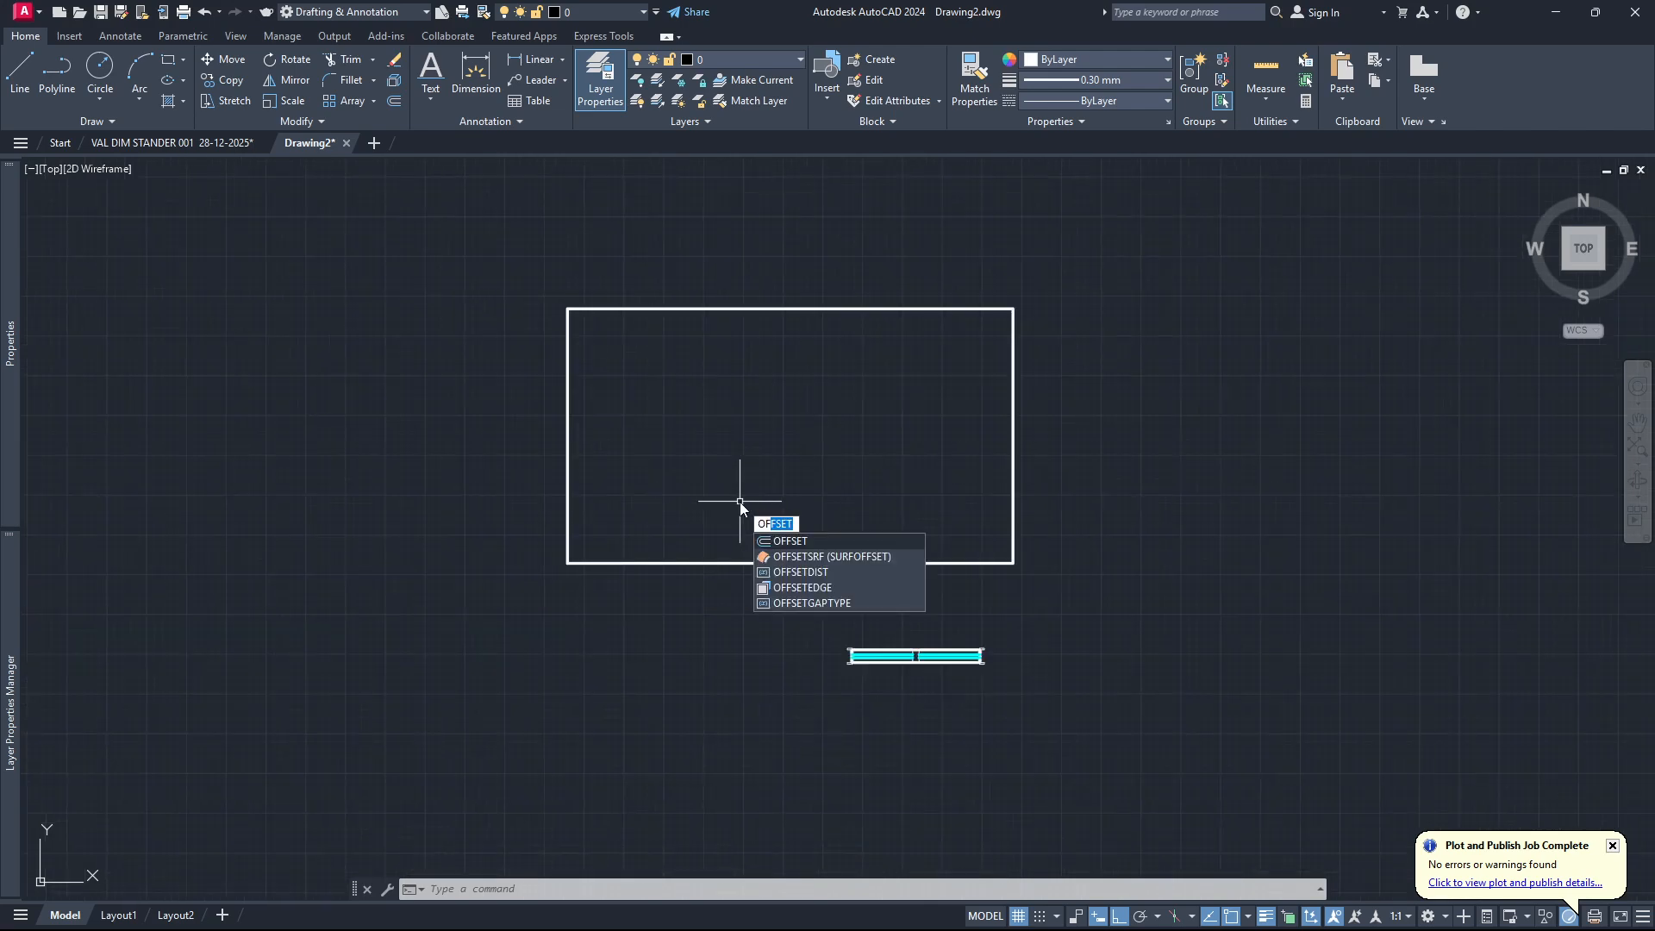
pyautogui.press('Return')
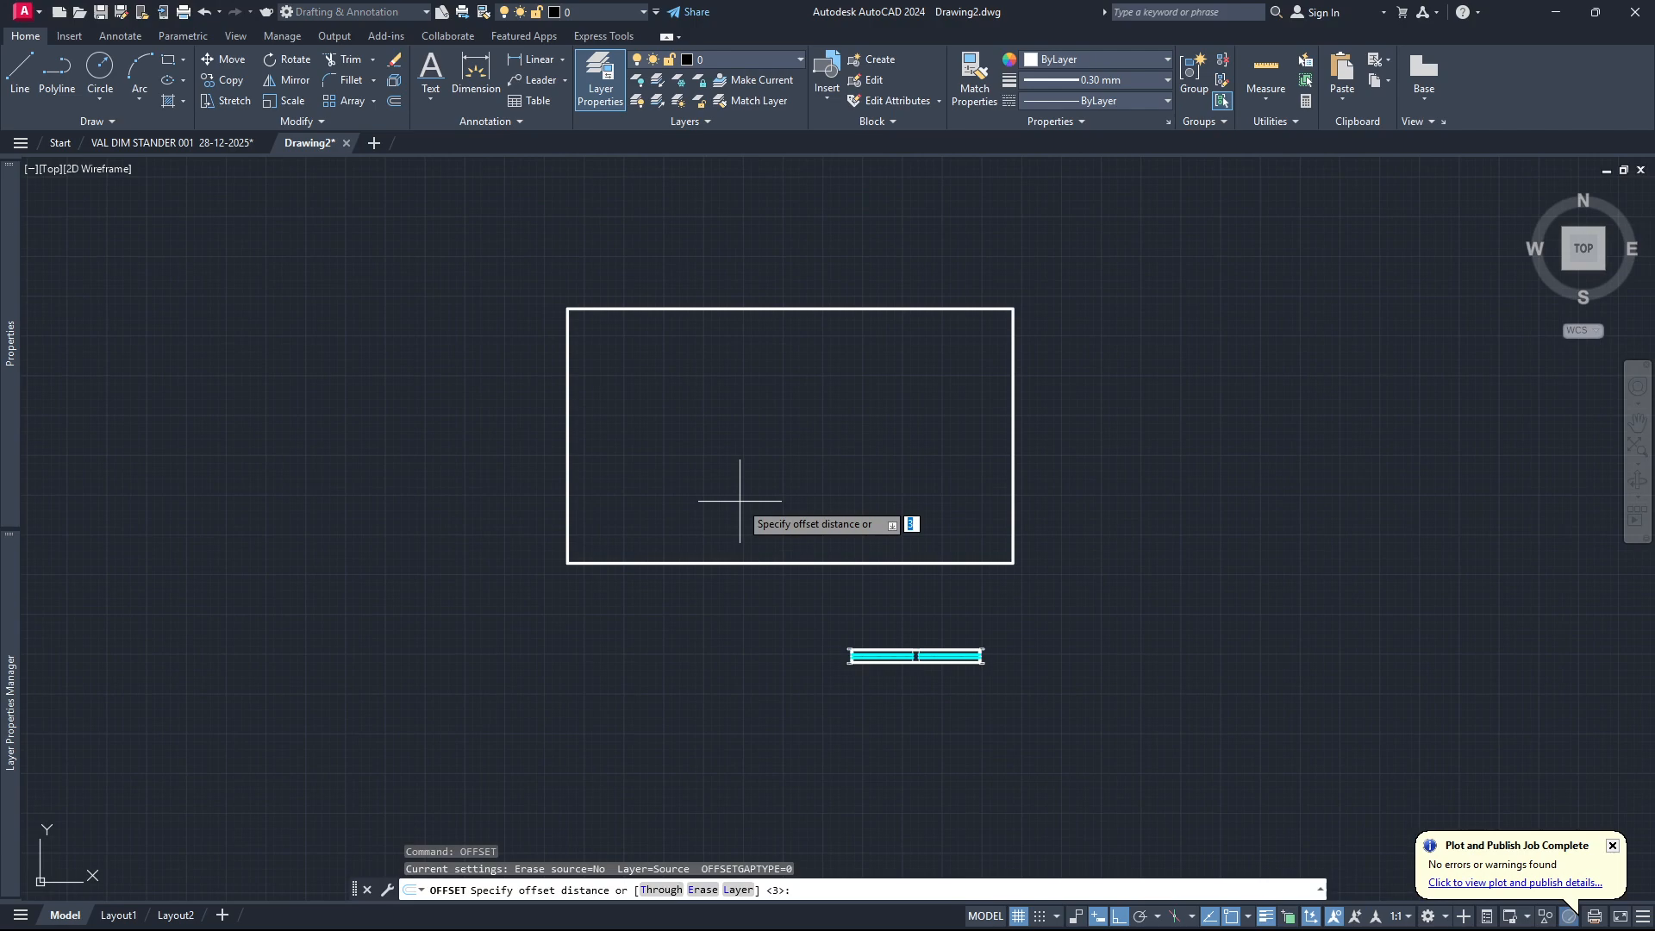
pyautogui.write('20')
pyautogui.press('Return')
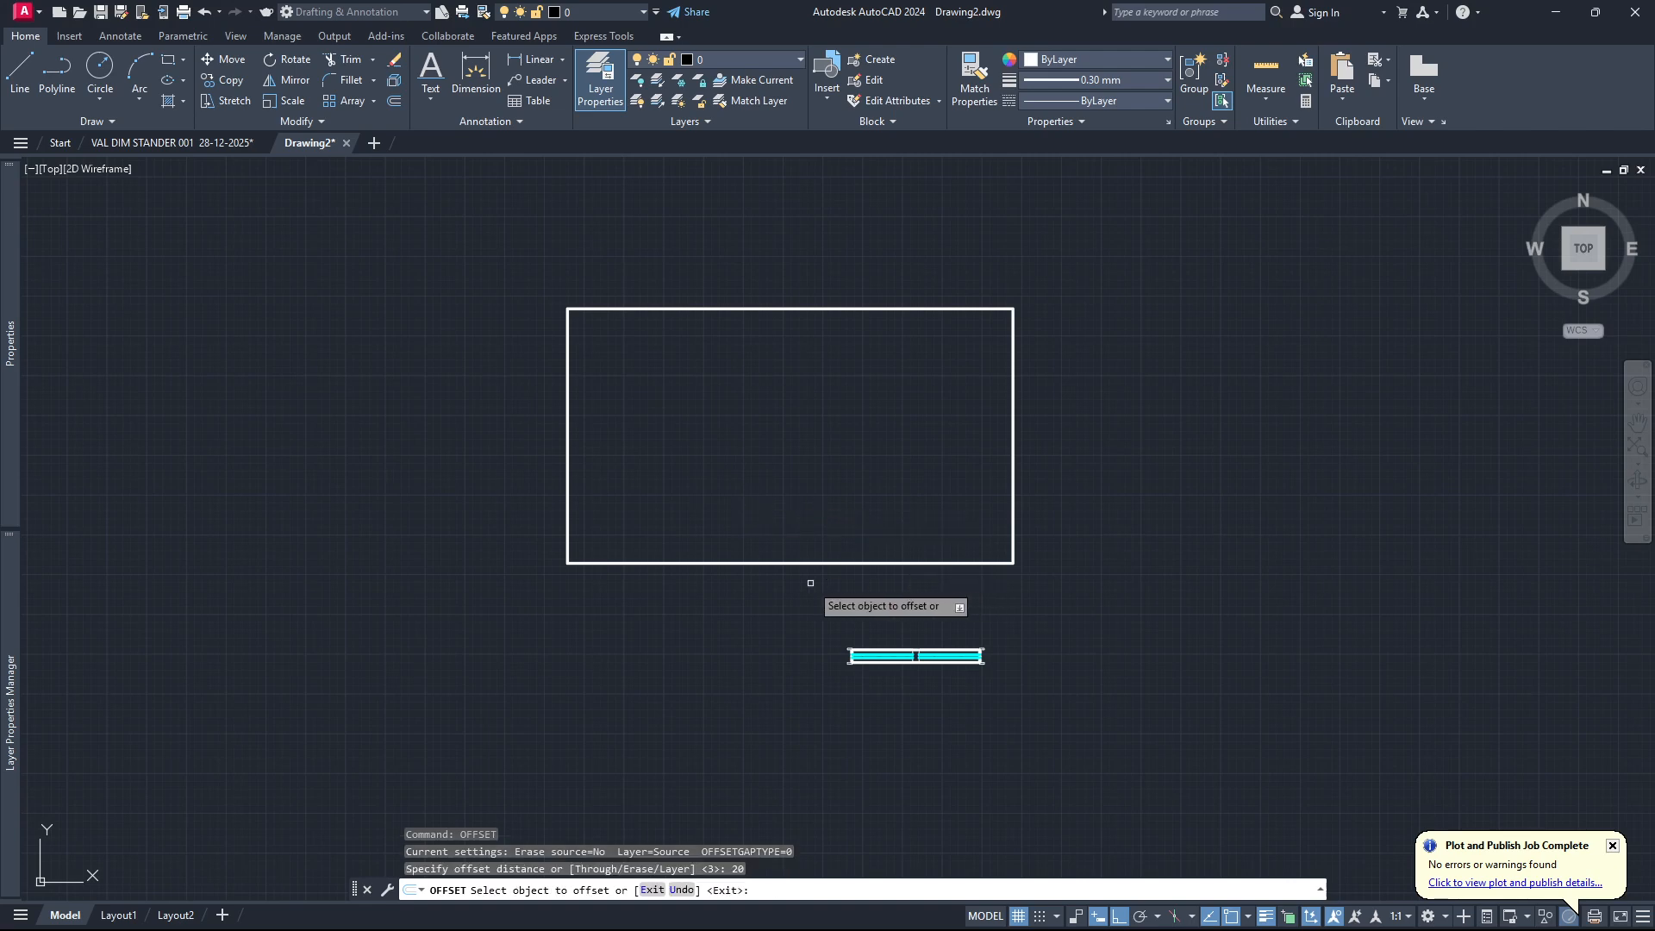
pyautogui.click(771, 561)
pyautogui.click(788, 437)
pyautogui.press('Escape')
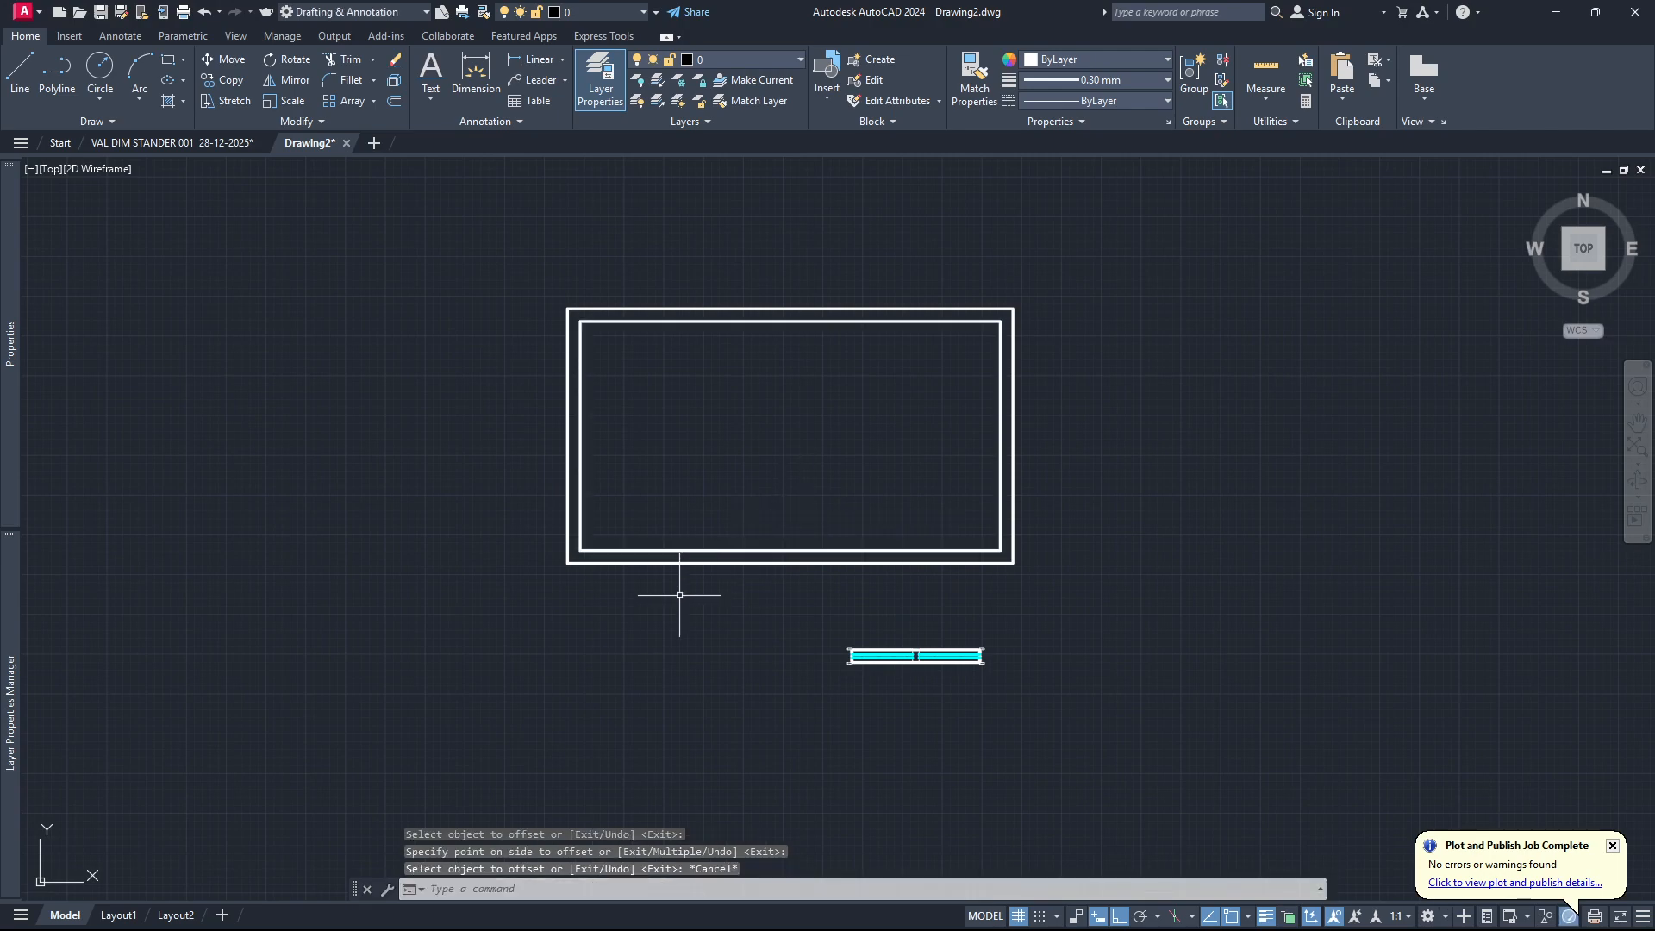
# Draw a rectangle about 122 by 70 across both lines of the lower wall, near its left end.
pyautogui.scroll(2, 675, 591)
pyautogui.write('rec')
pyautogui.press('Return')
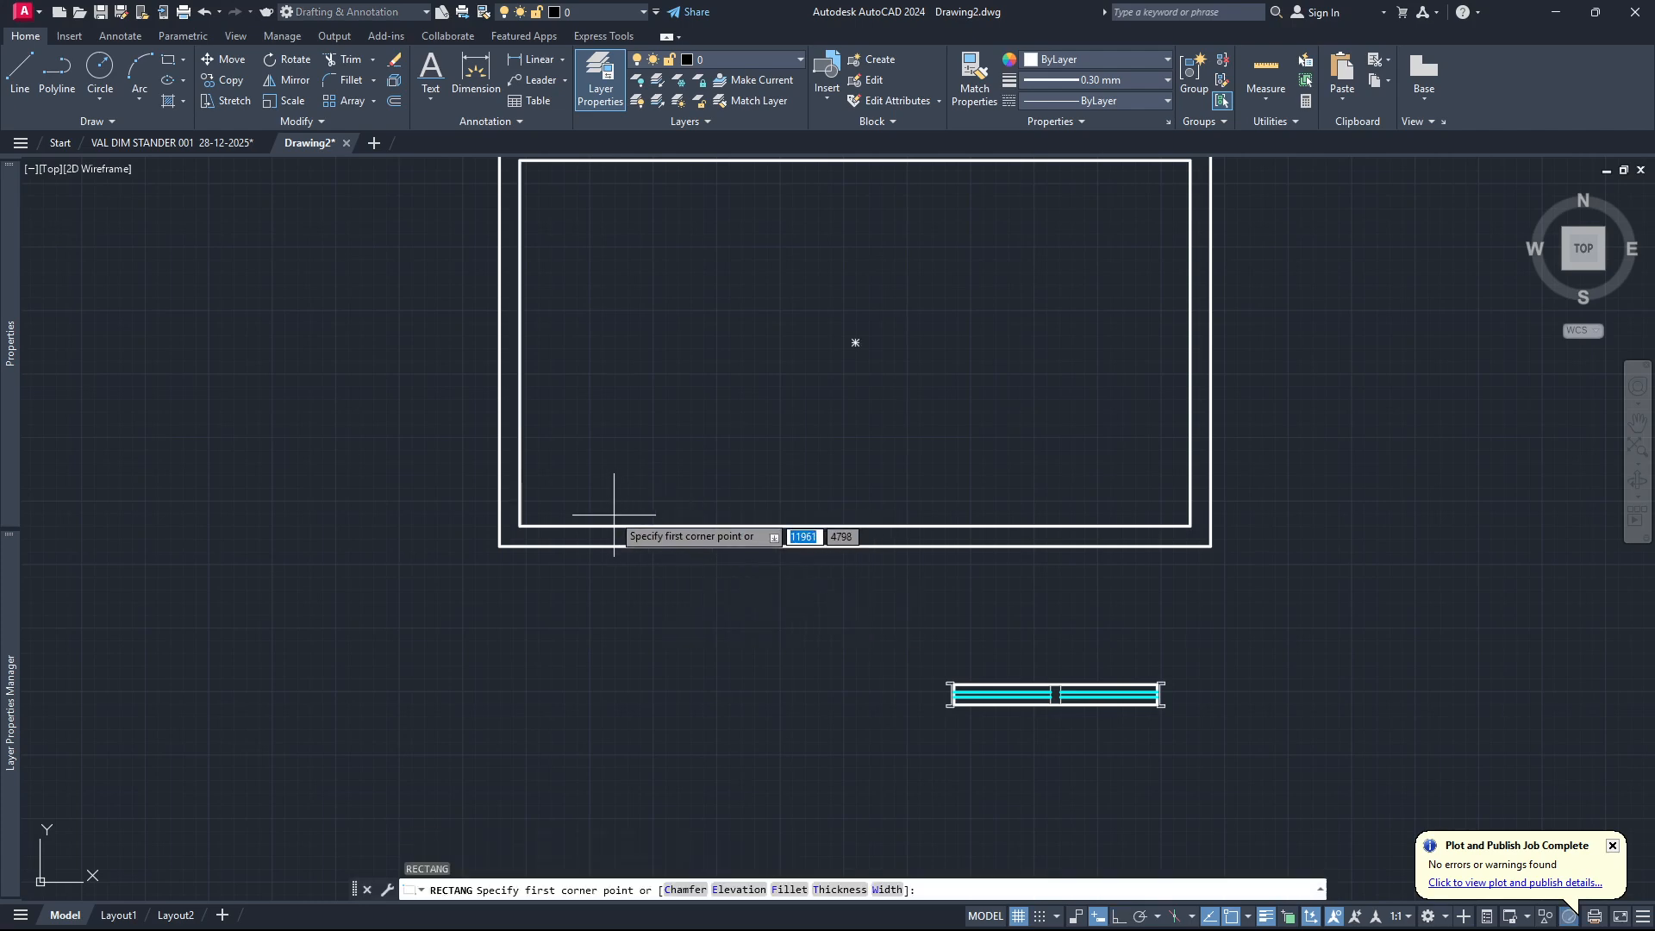
pyautogui.click(603, 494)
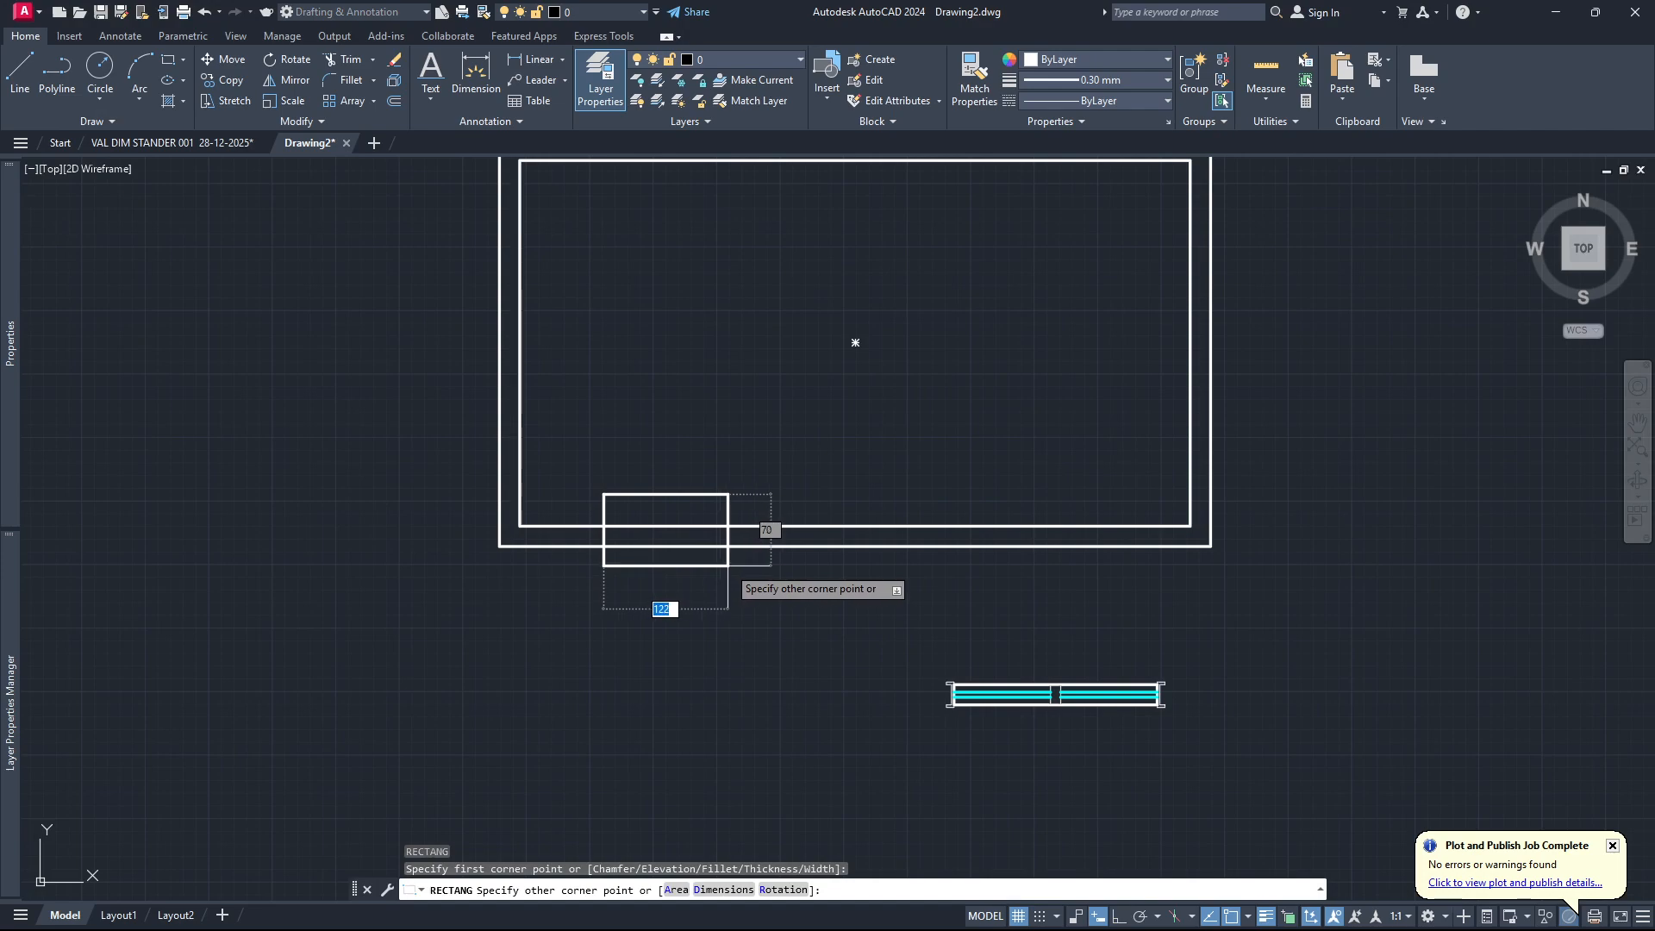
pyautogui.click(728, 567)
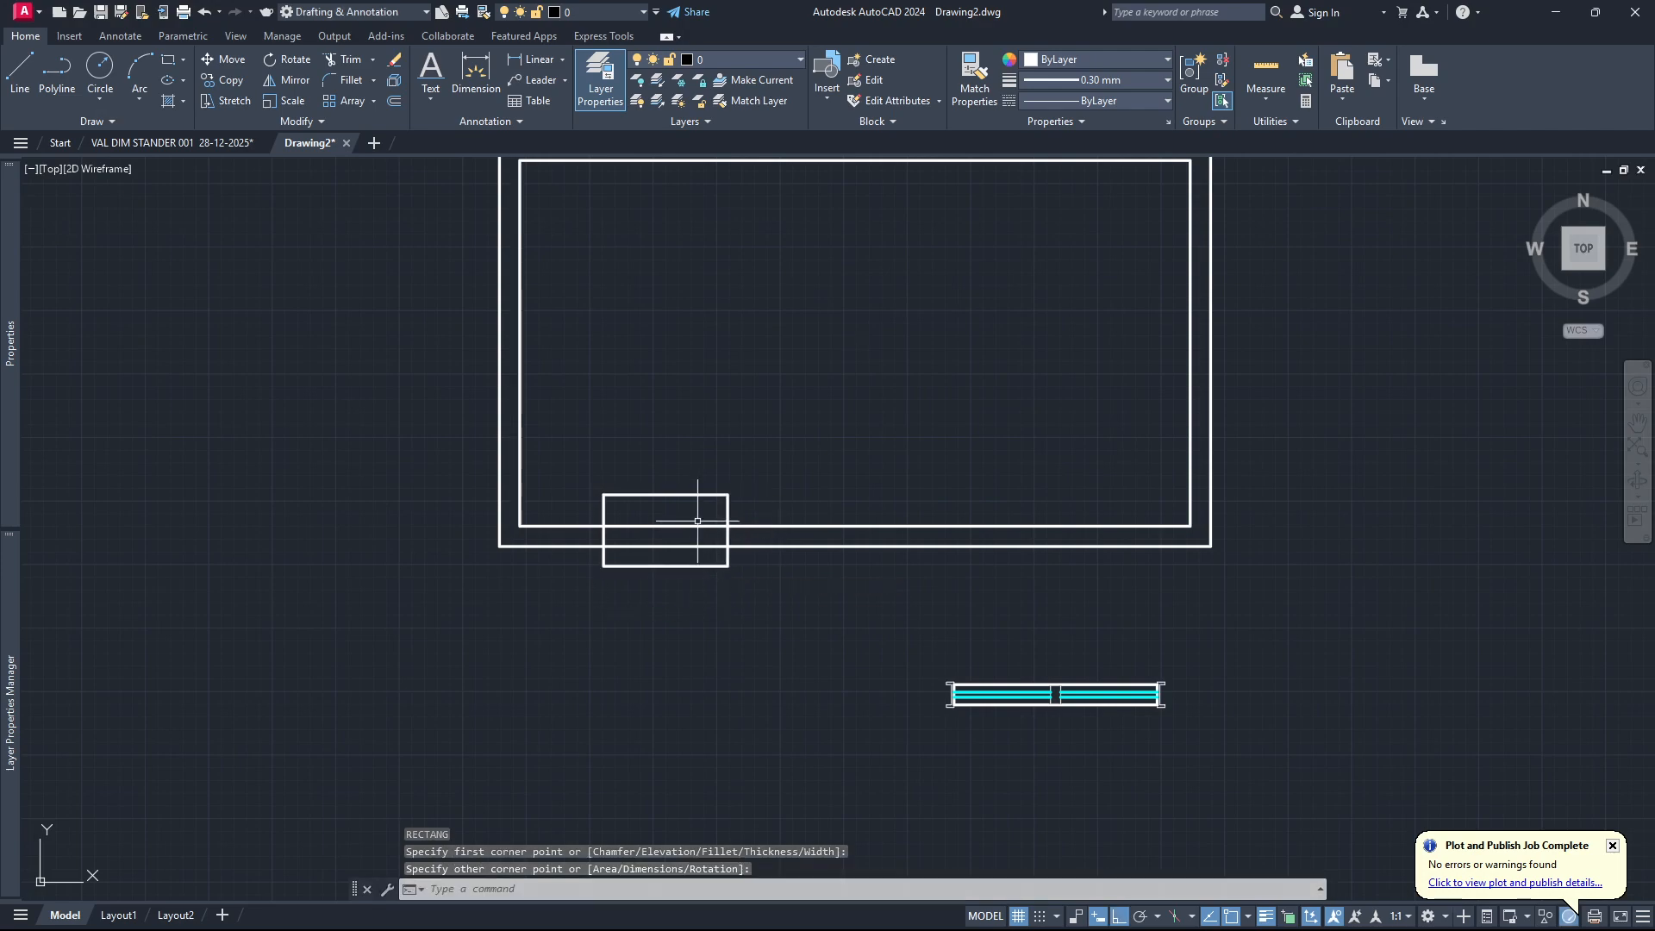
# Trim the two lower wall lines inside the small rectangle to create an opening.
pyautogui.write('t')
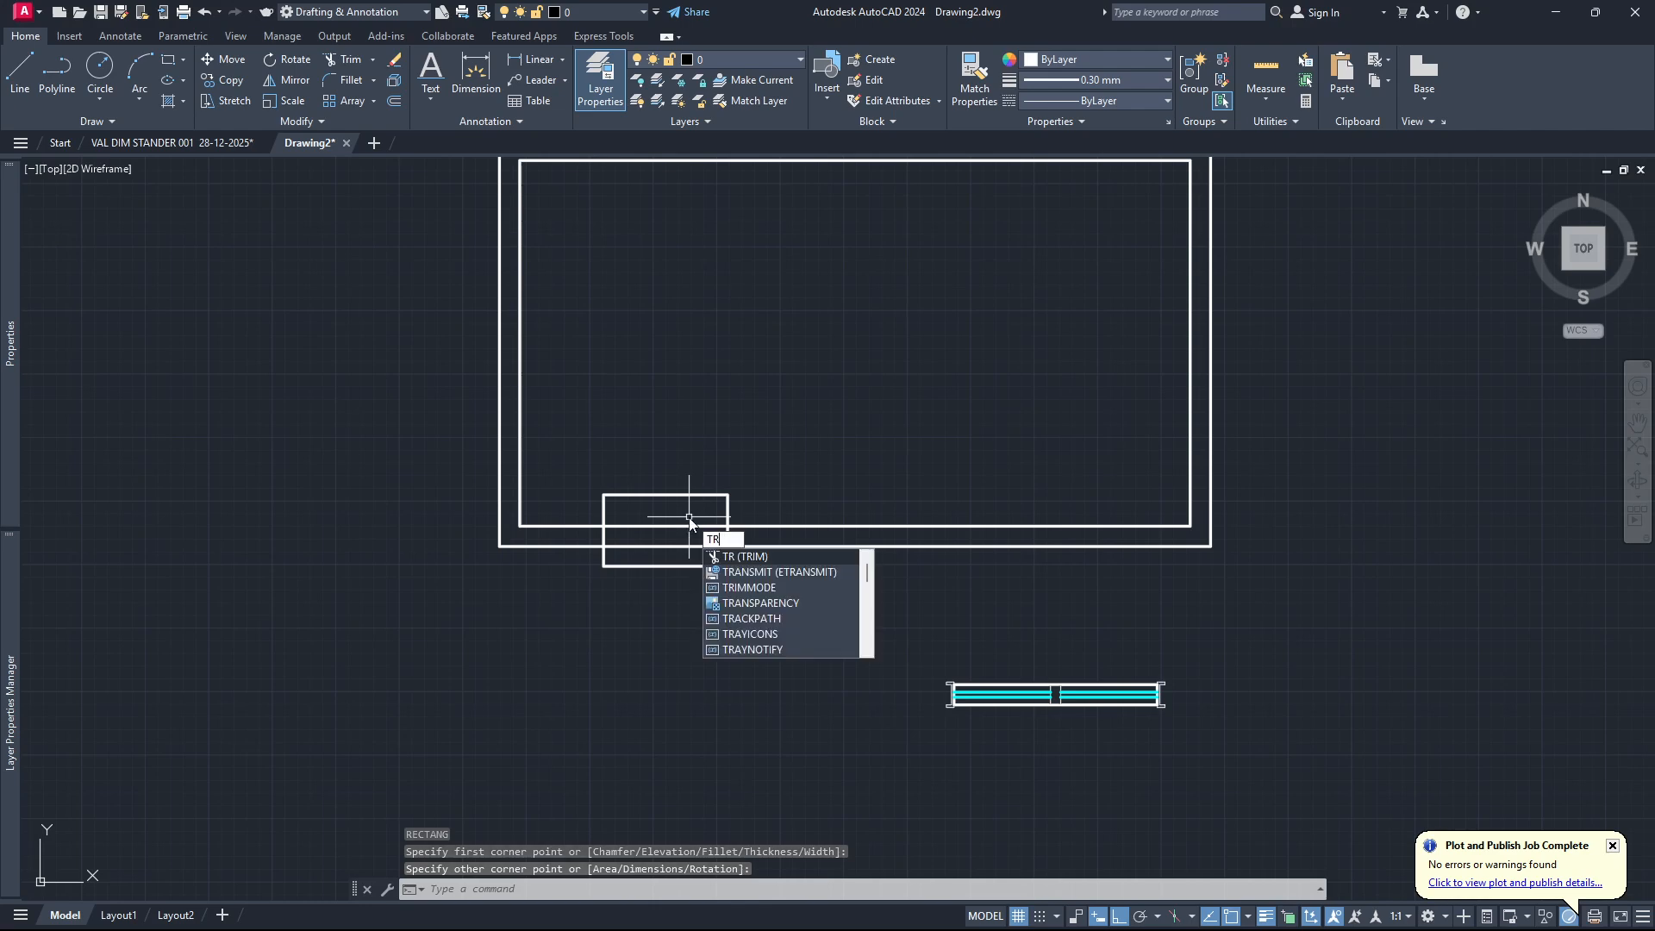
pyautogui.press('Return')
pyautogui.click(688, 515)
pyautogui.click(679, 556)
pyautogui.press('Return')
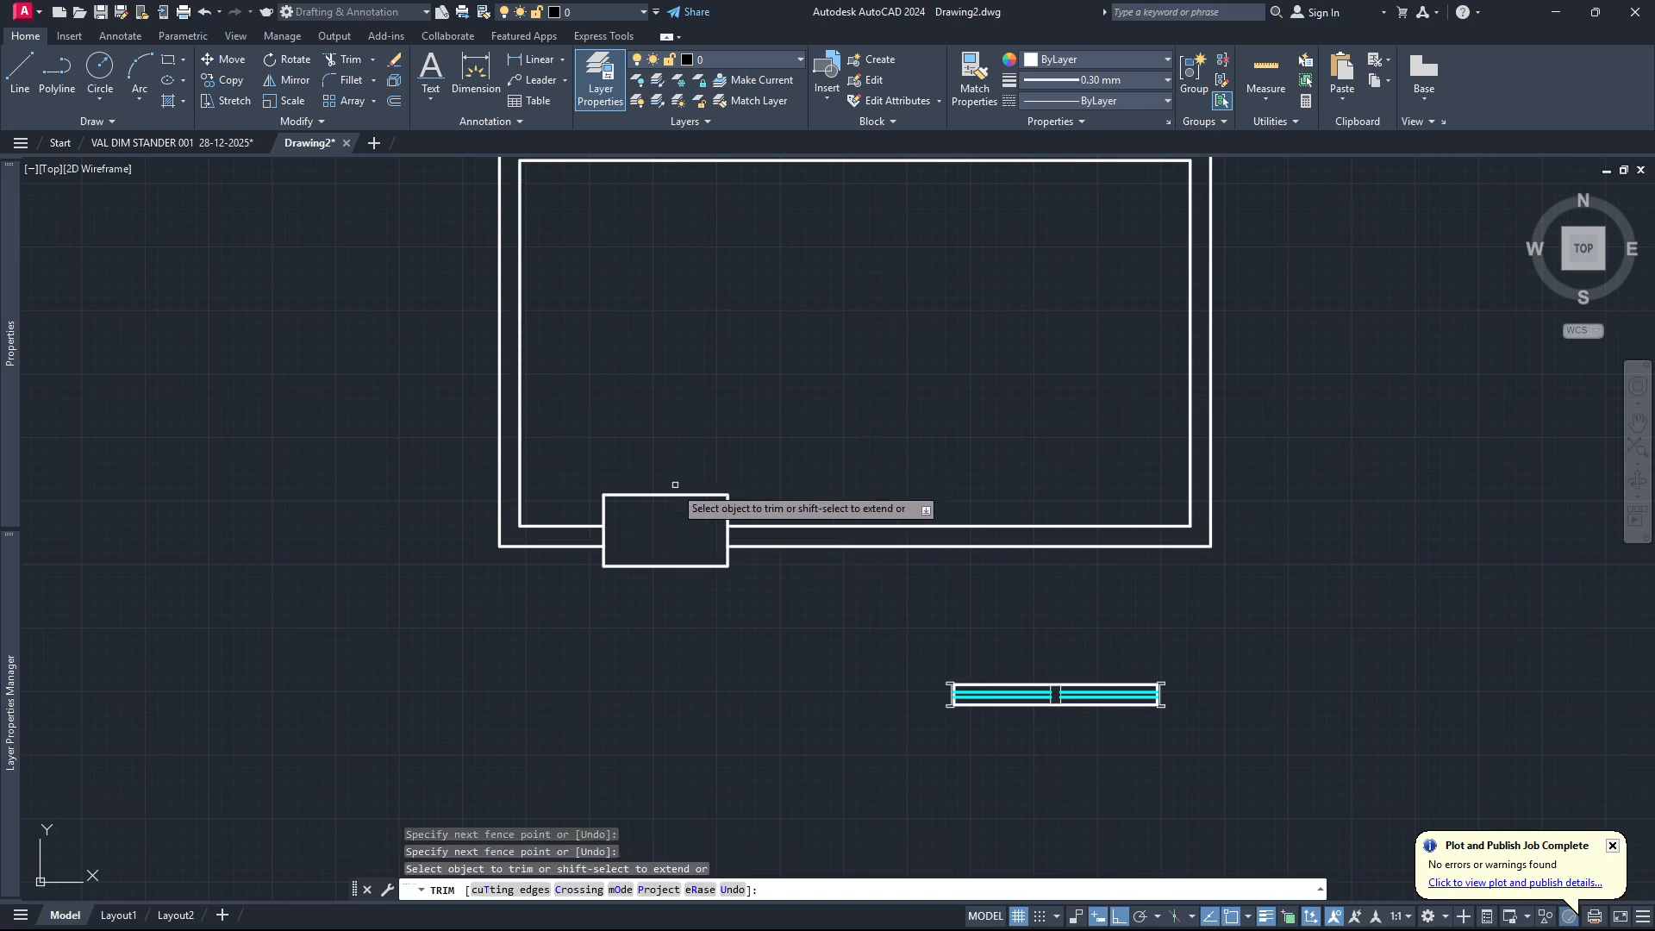
# Trim away the parts of the small rectangle outside the wall thickness, keeping only the two wall ends at the opening.
pyautogui.click(604, 510)
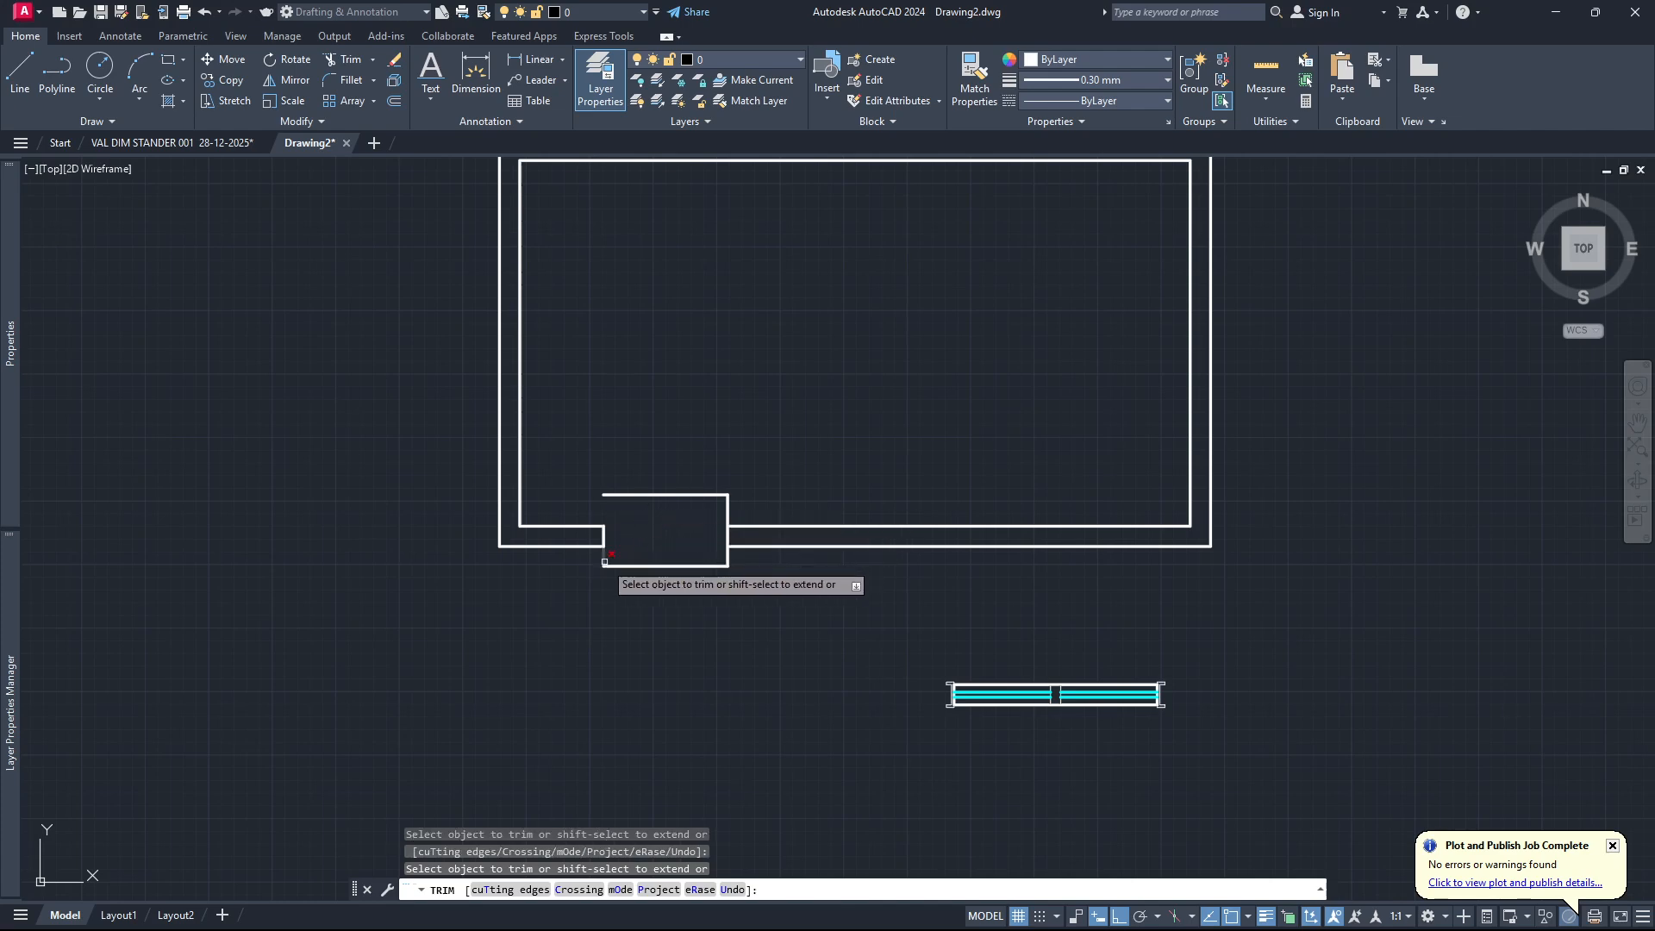
pyautogui.click(728, 554)
pyautogui.click(683, 565)
pyautogui.click(730, 514)
pyautogui.click(722, 495)
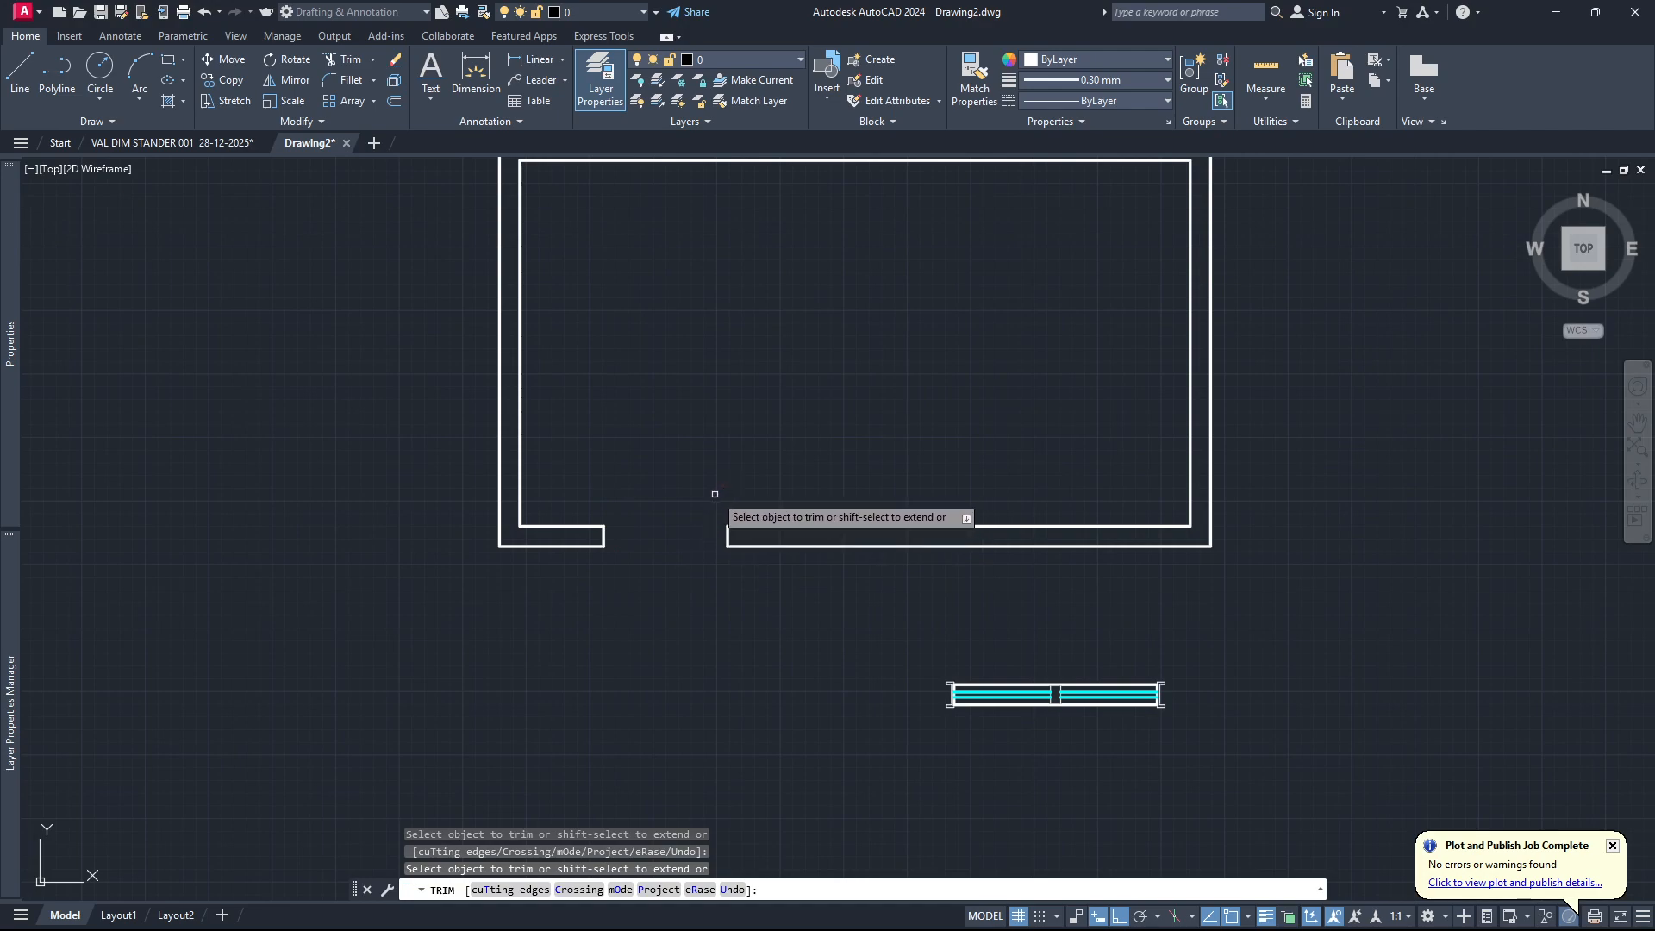
pyautogui.press('Escape')
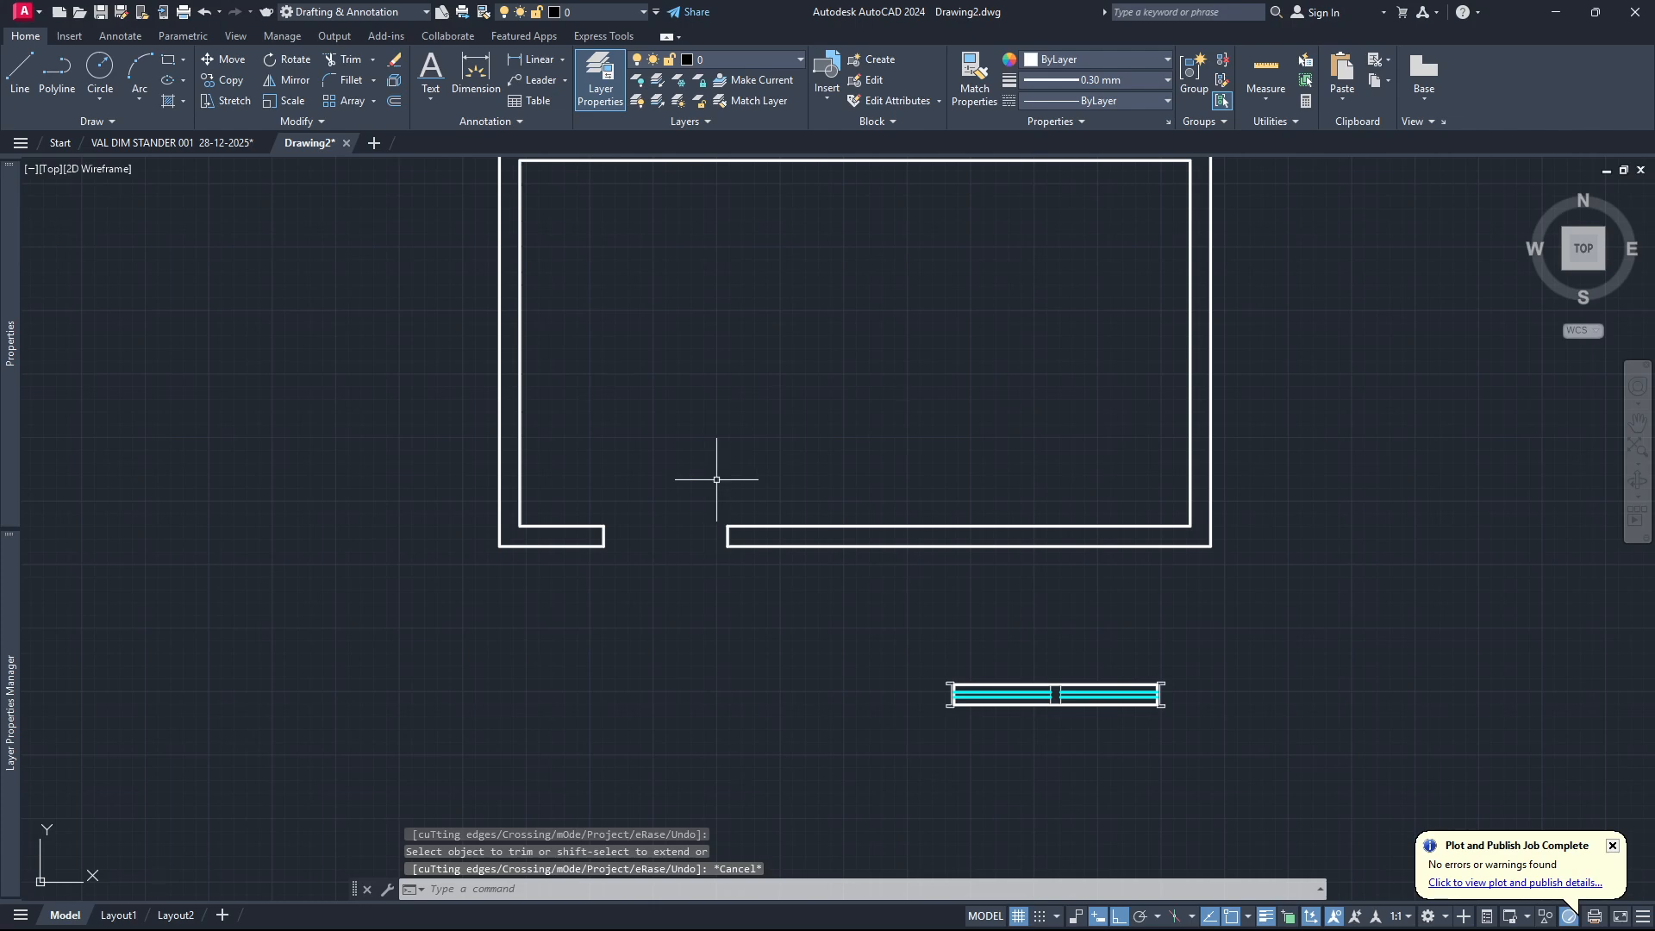
# Fill the space between the inner and outer wall lines with a solid hatch.
pyautogui.scroll(-2, 725, 573)
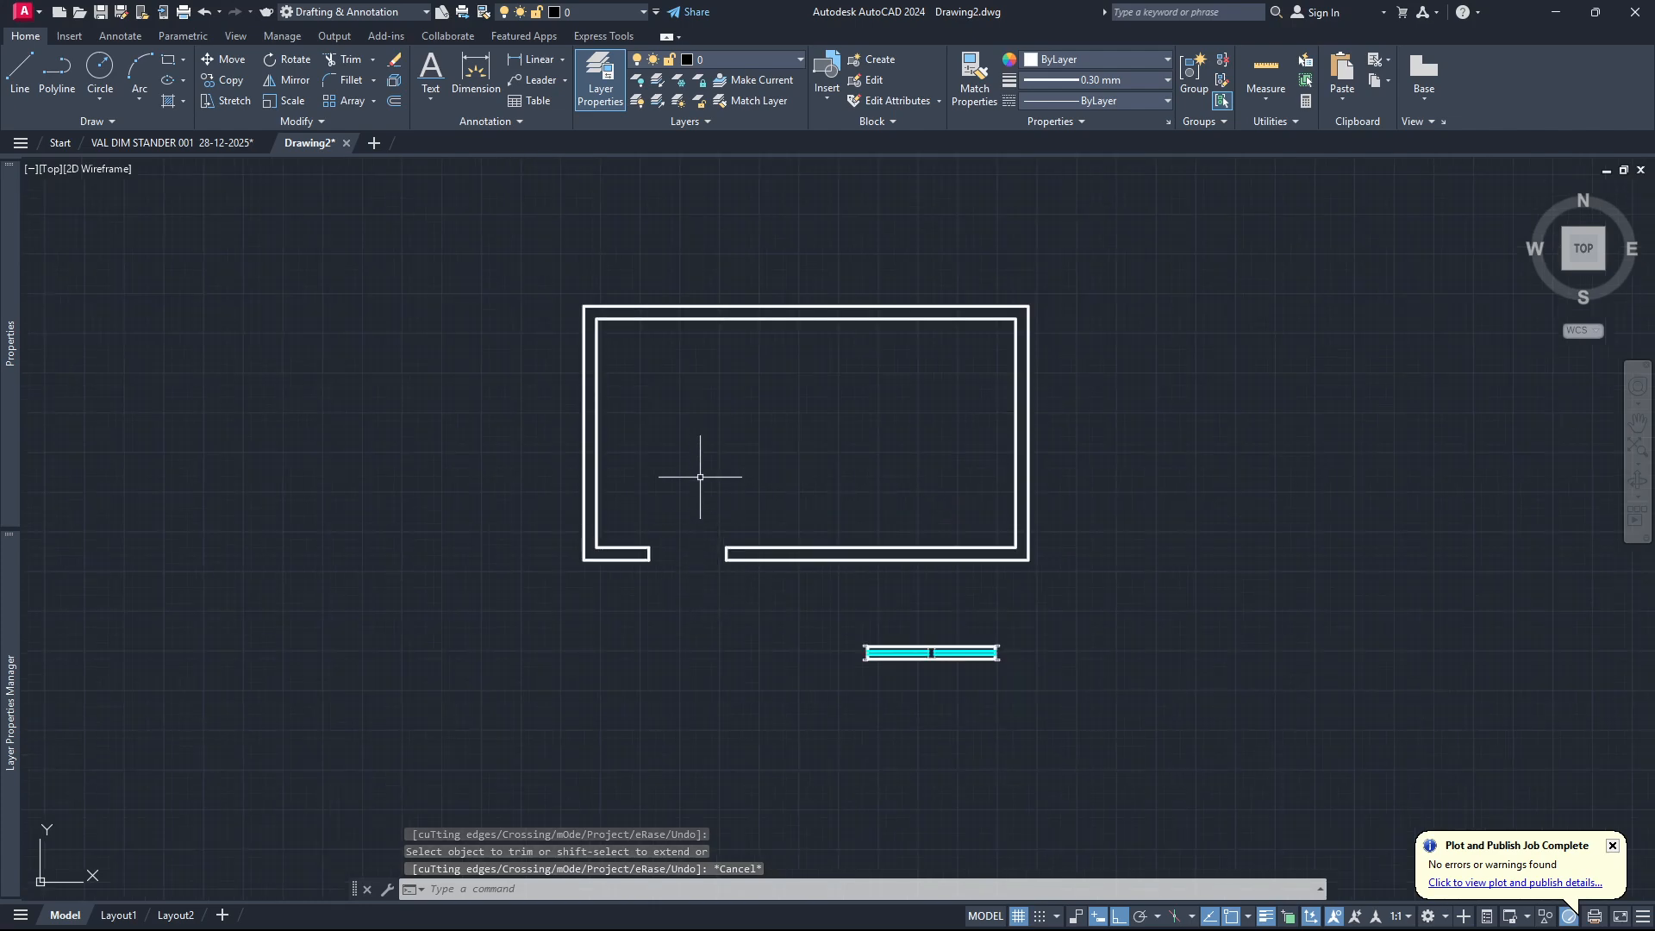
pyautogui.scroll(2, 682, 573)
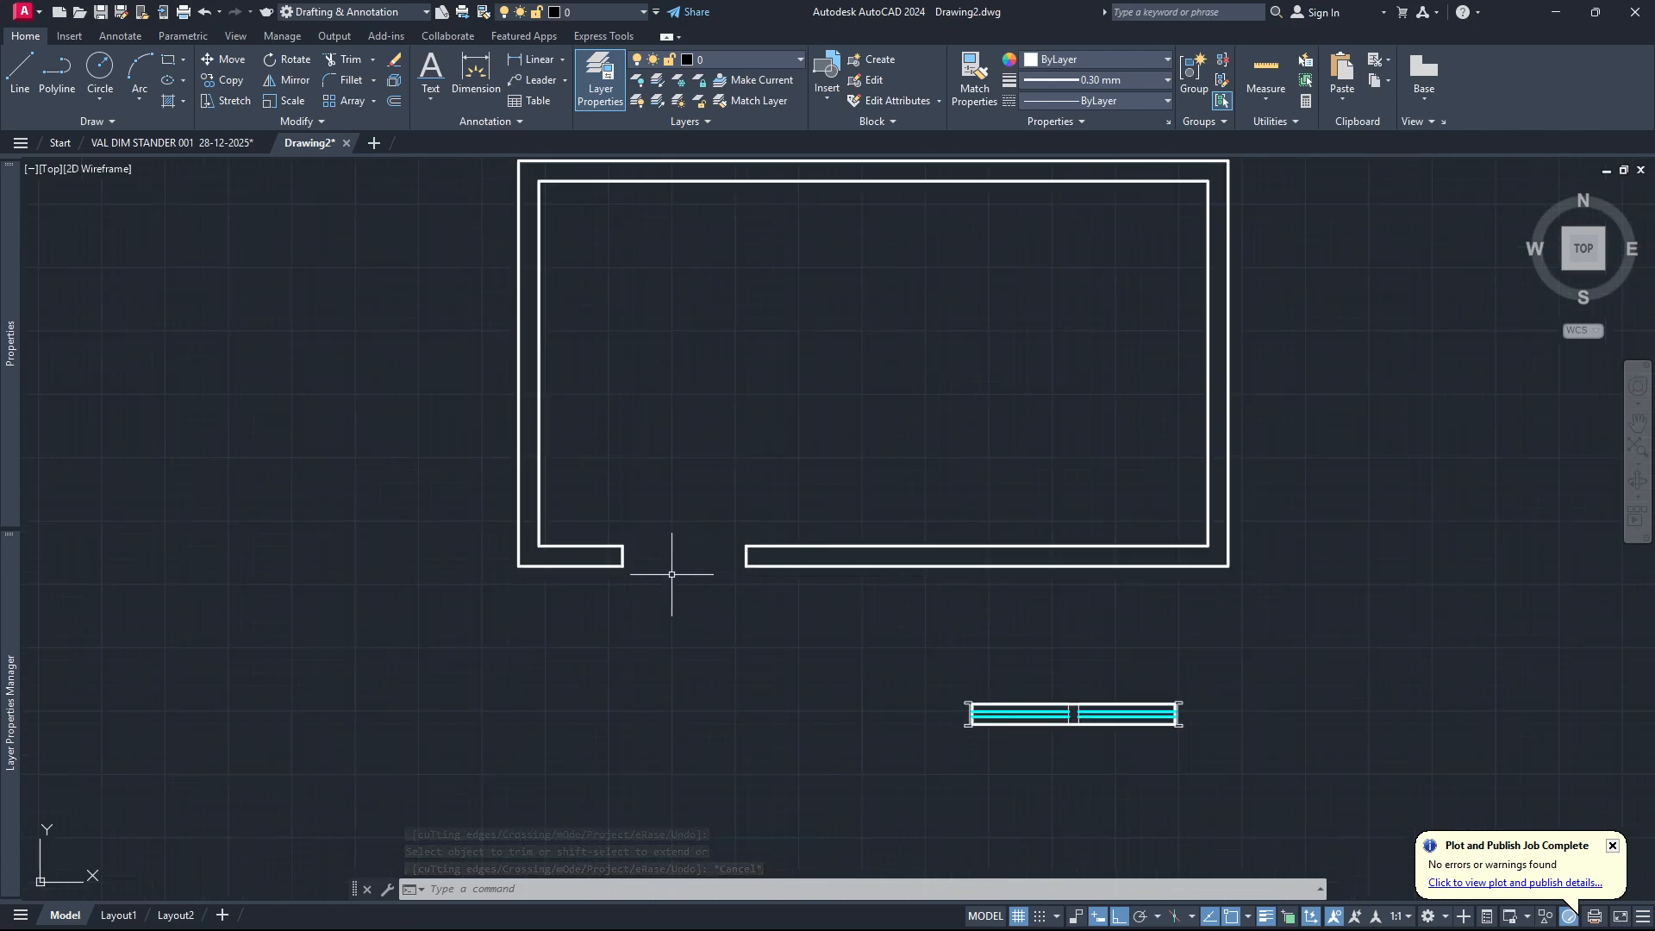
pyautogui.scroll(-4, 673, 572)
pyautogui.scroll(3, 644, 591)
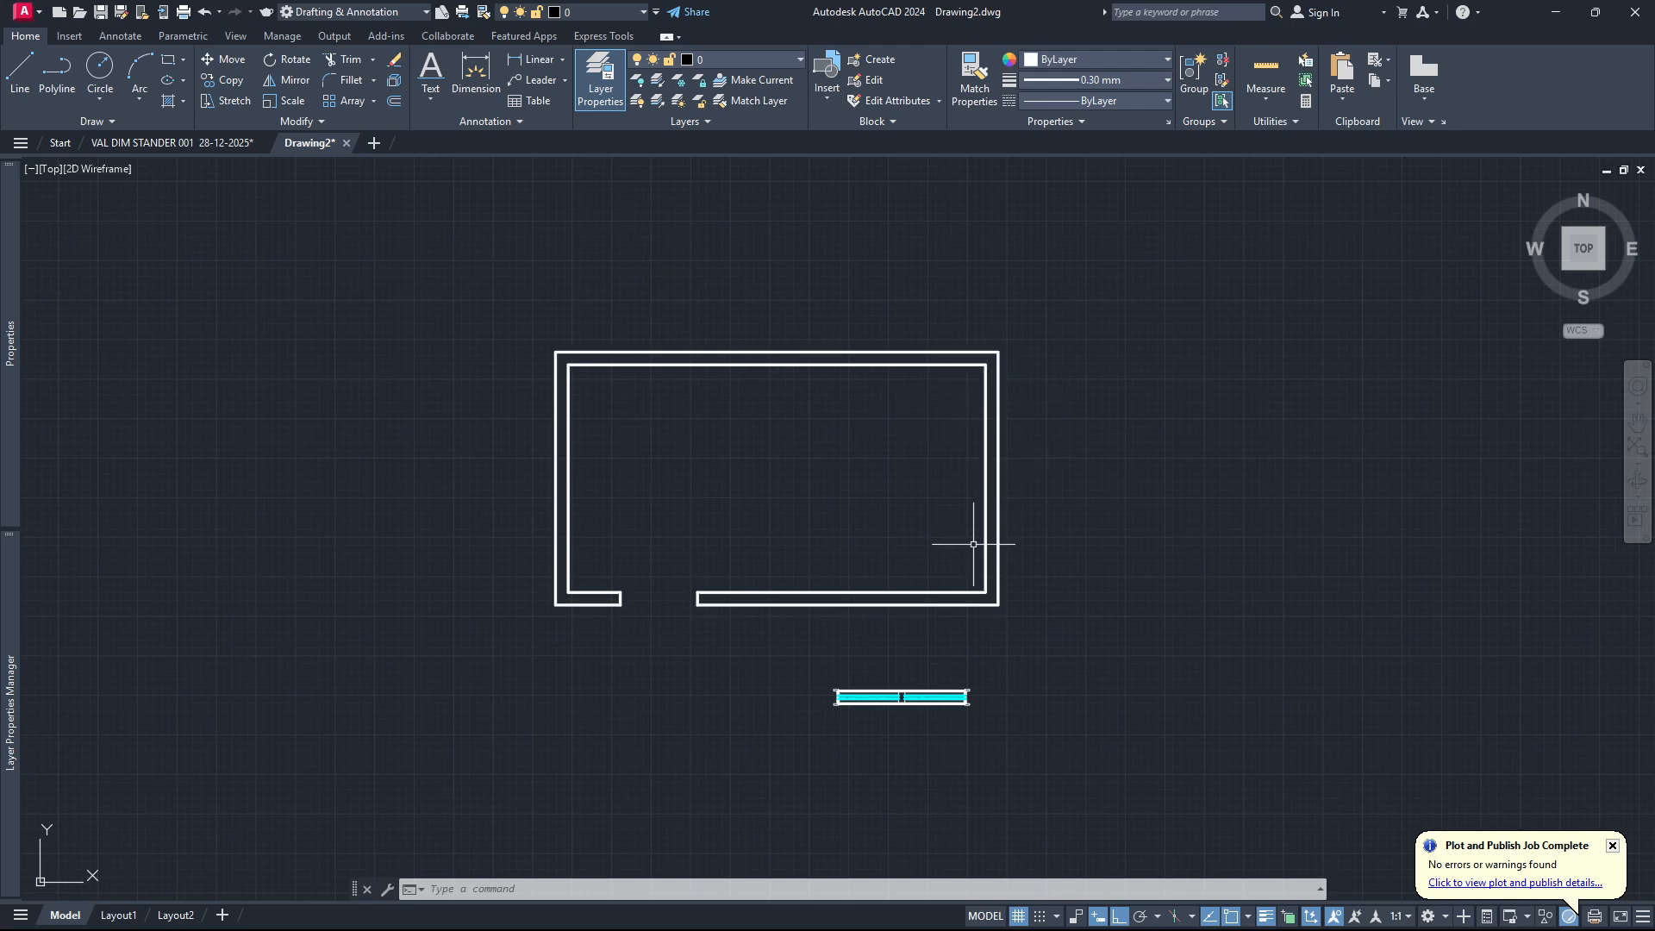
pyautogui.click(793, 586)
pyautogui.press('Escape')
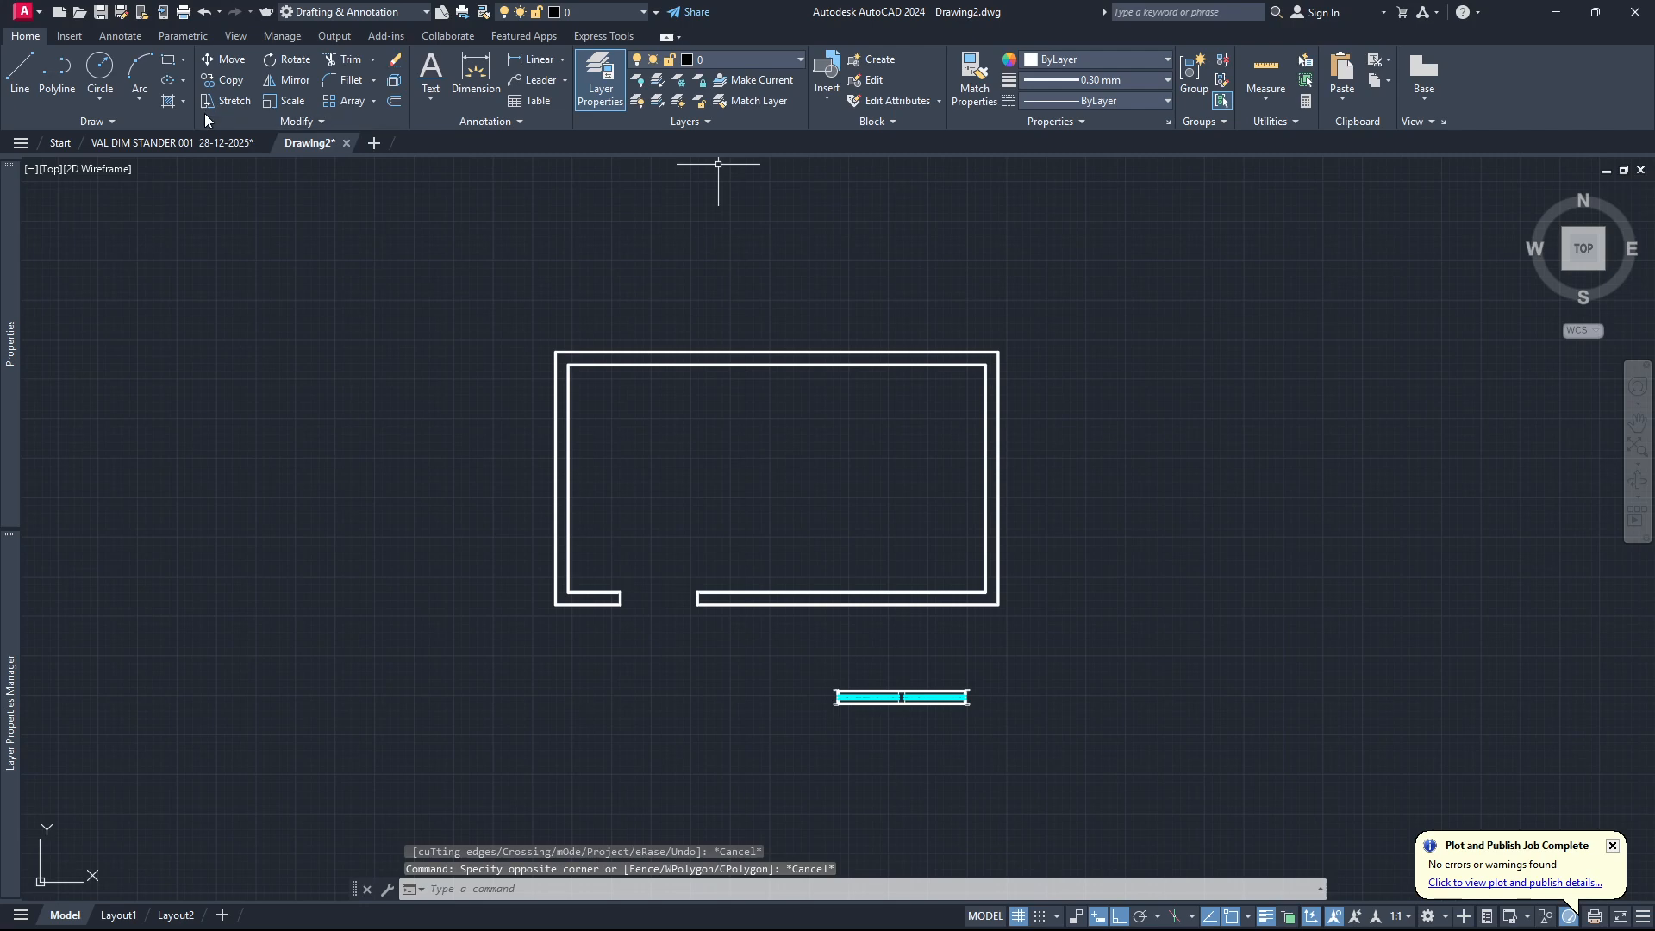
pyautogui.write('h')
pyautogui.press('Return')
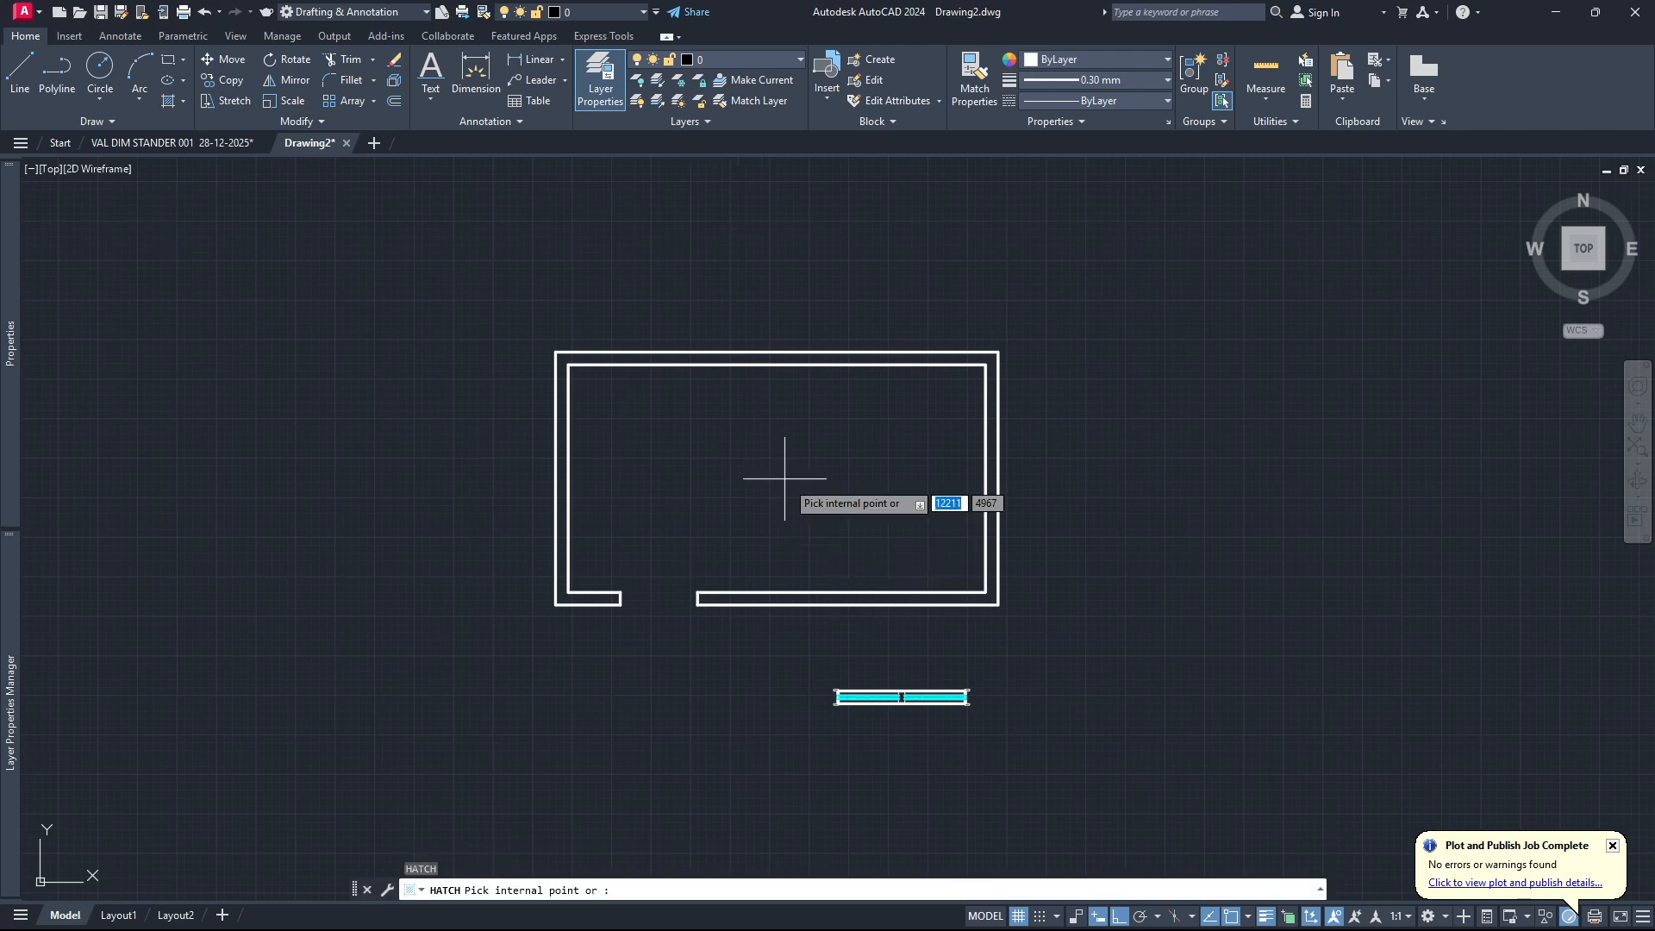
pyautogui.scroll(2, 772, 602)
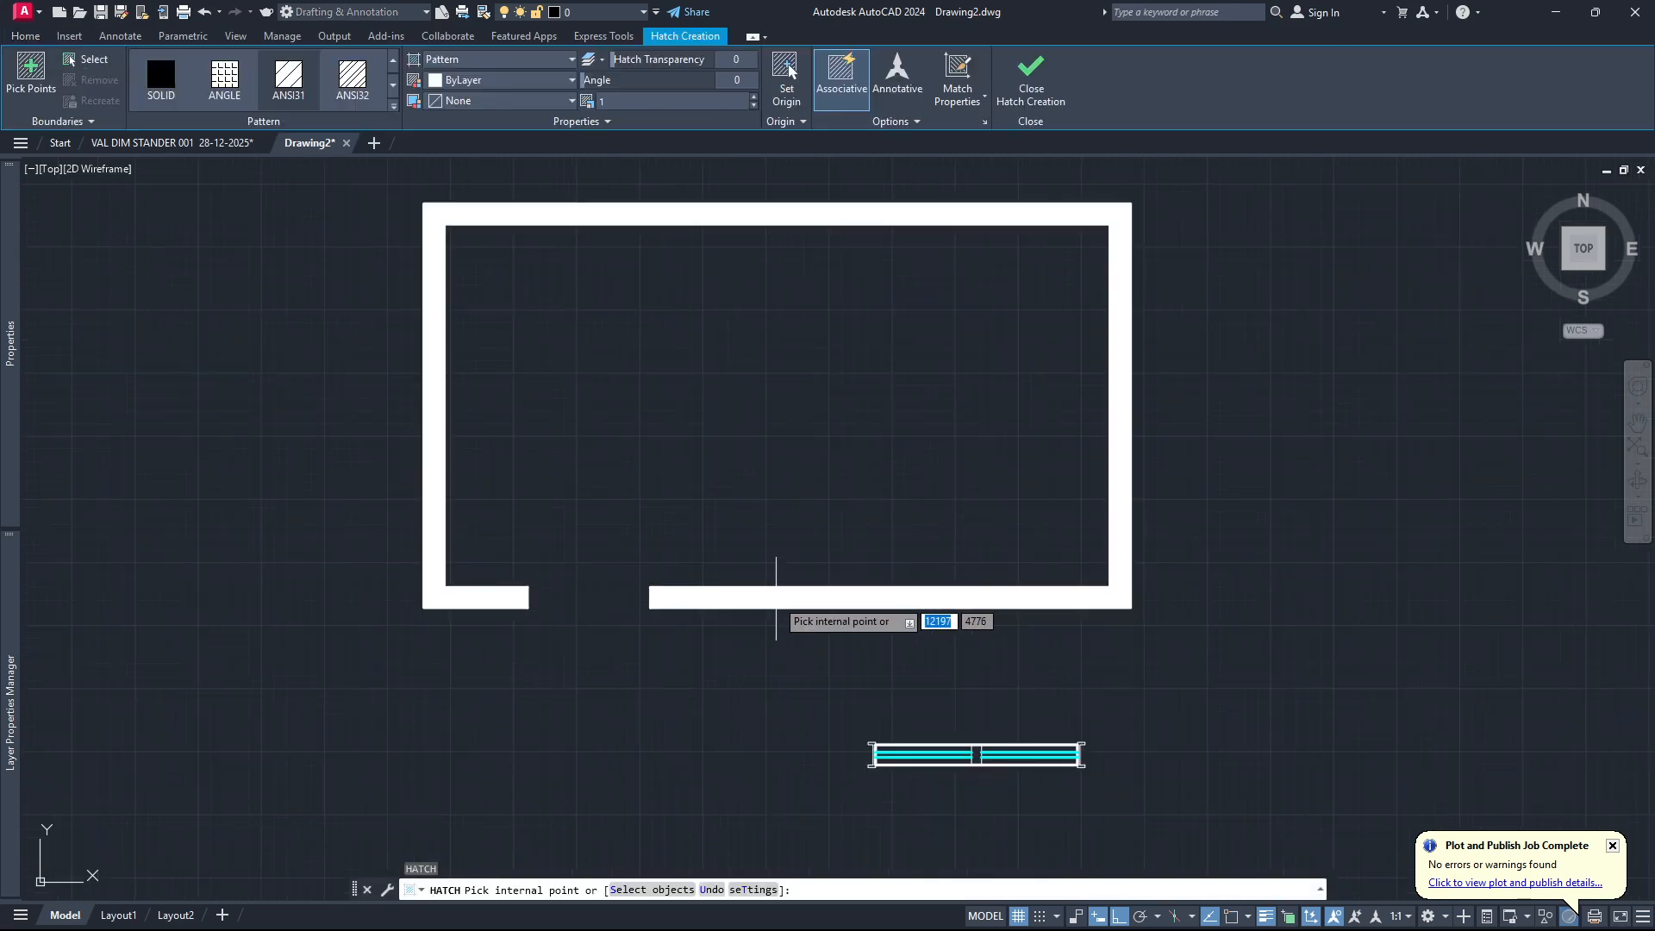
pyautogui.click(776, 598)
pyautogui.press('Return')
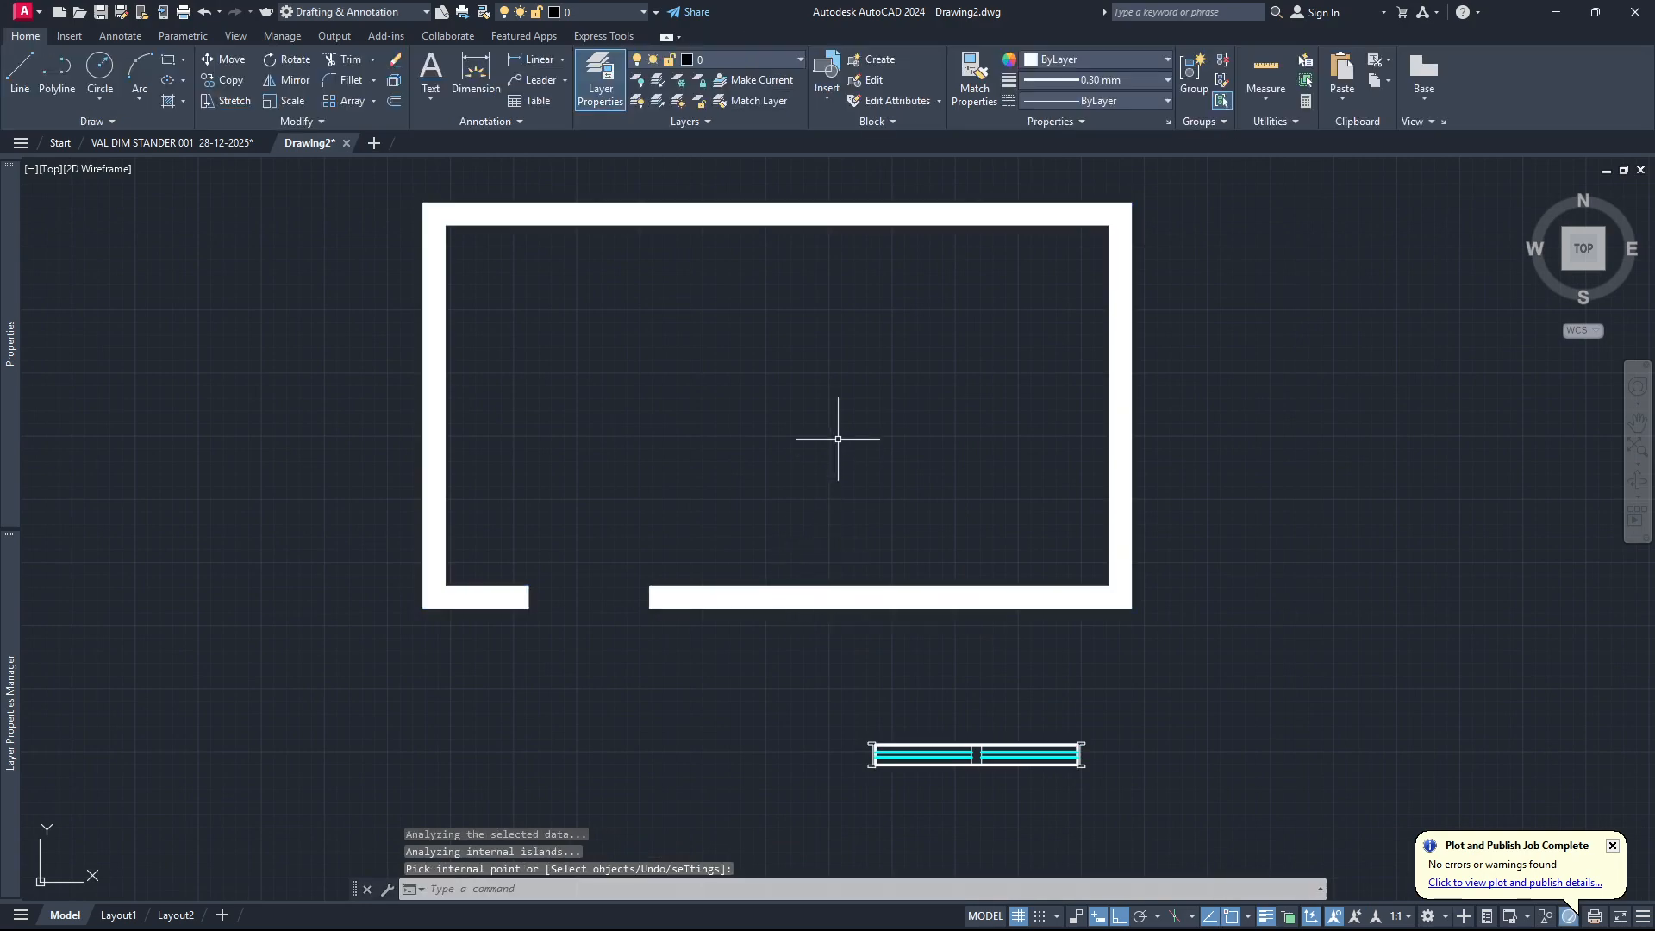
pyautogui.scroll(-1, 689, 569)
pyautogui.scroll(-1, 914, 527)
pyautogui.scroll(2, 820, 535)
pyautogui.scroll(-1, 842, 473)
pyautogui.scroll(1, 840, 475)
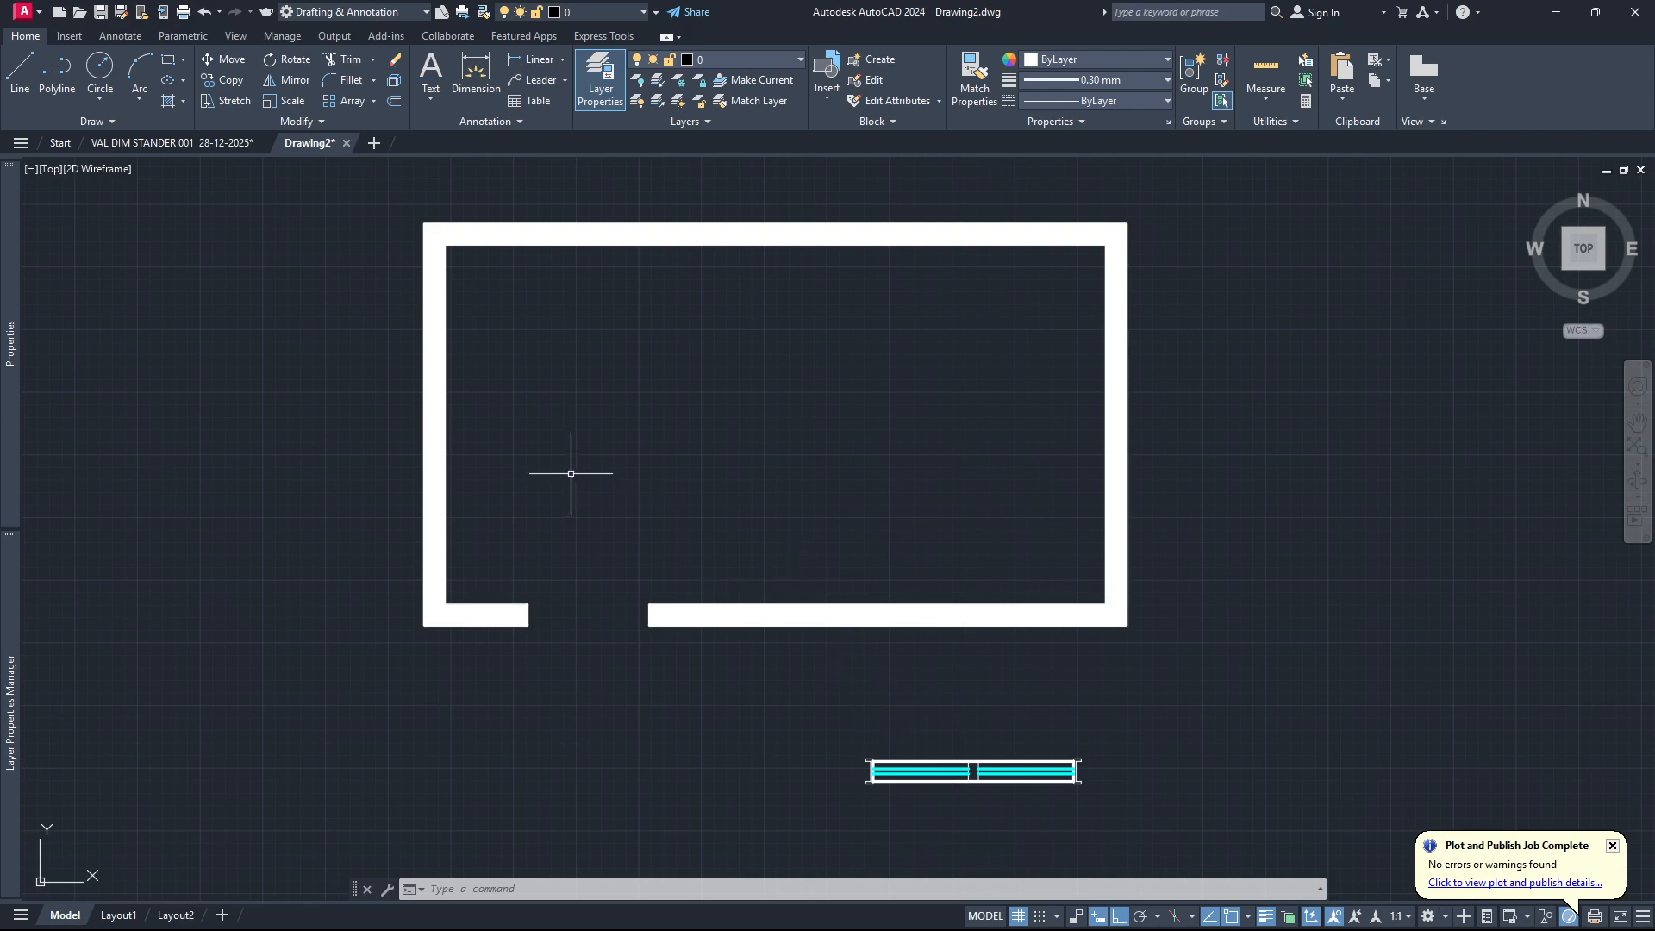
pyautogui.click(1119, 712)
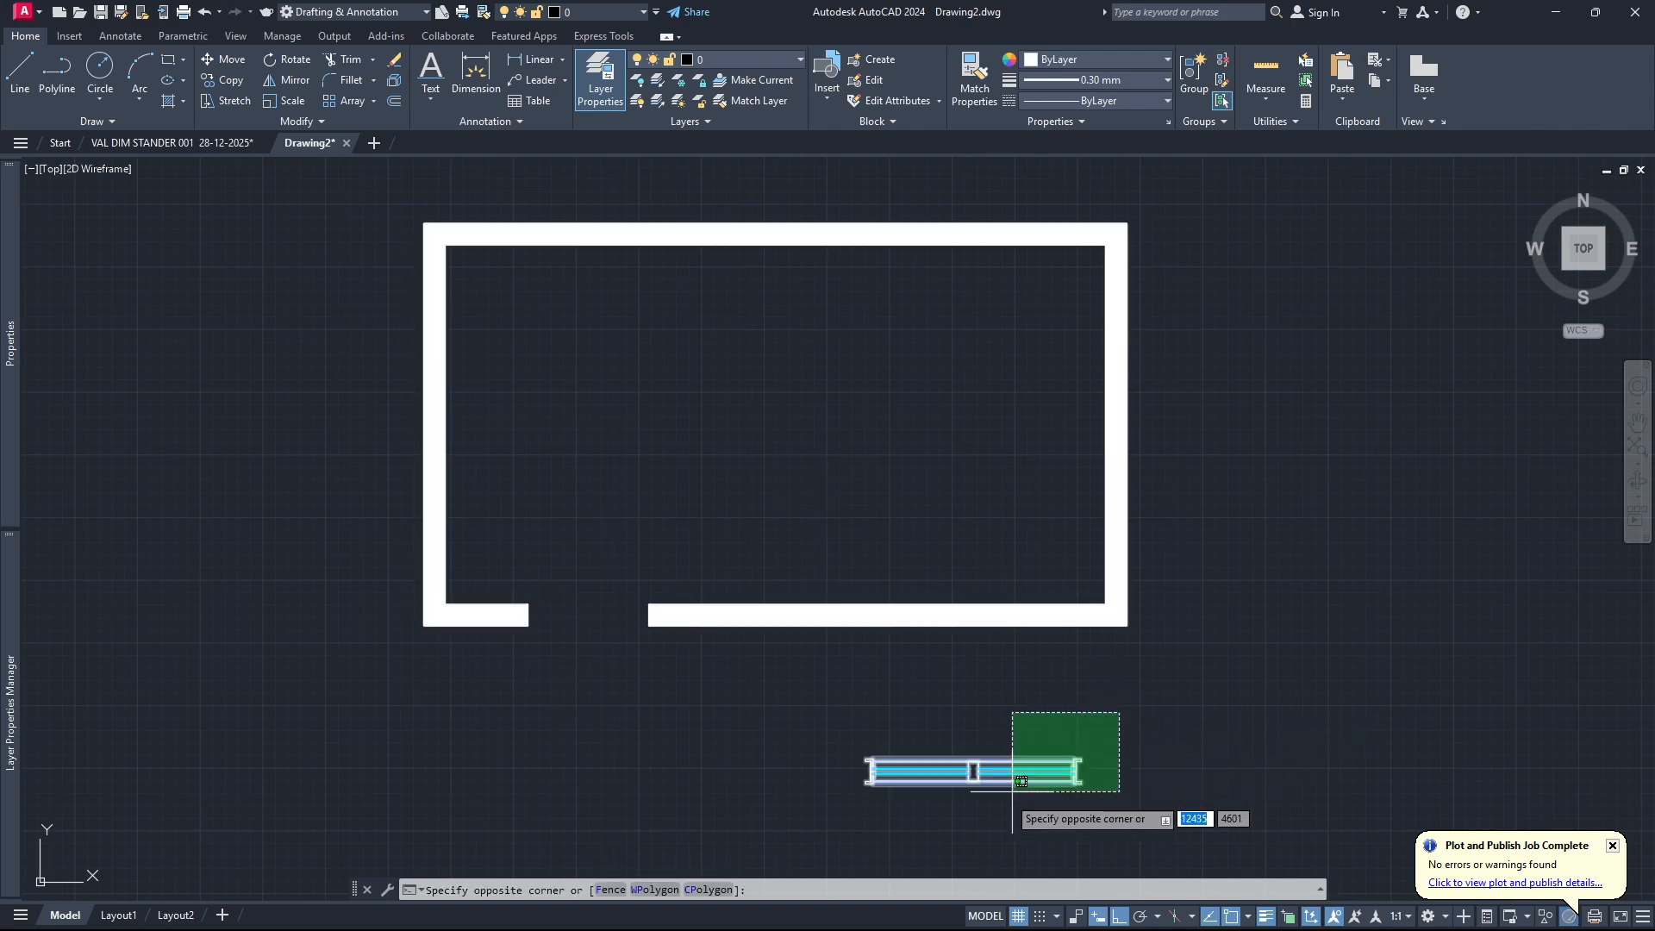
pyautogui.click(979, 823)
pyautogui.scroll(2, 958, 798)
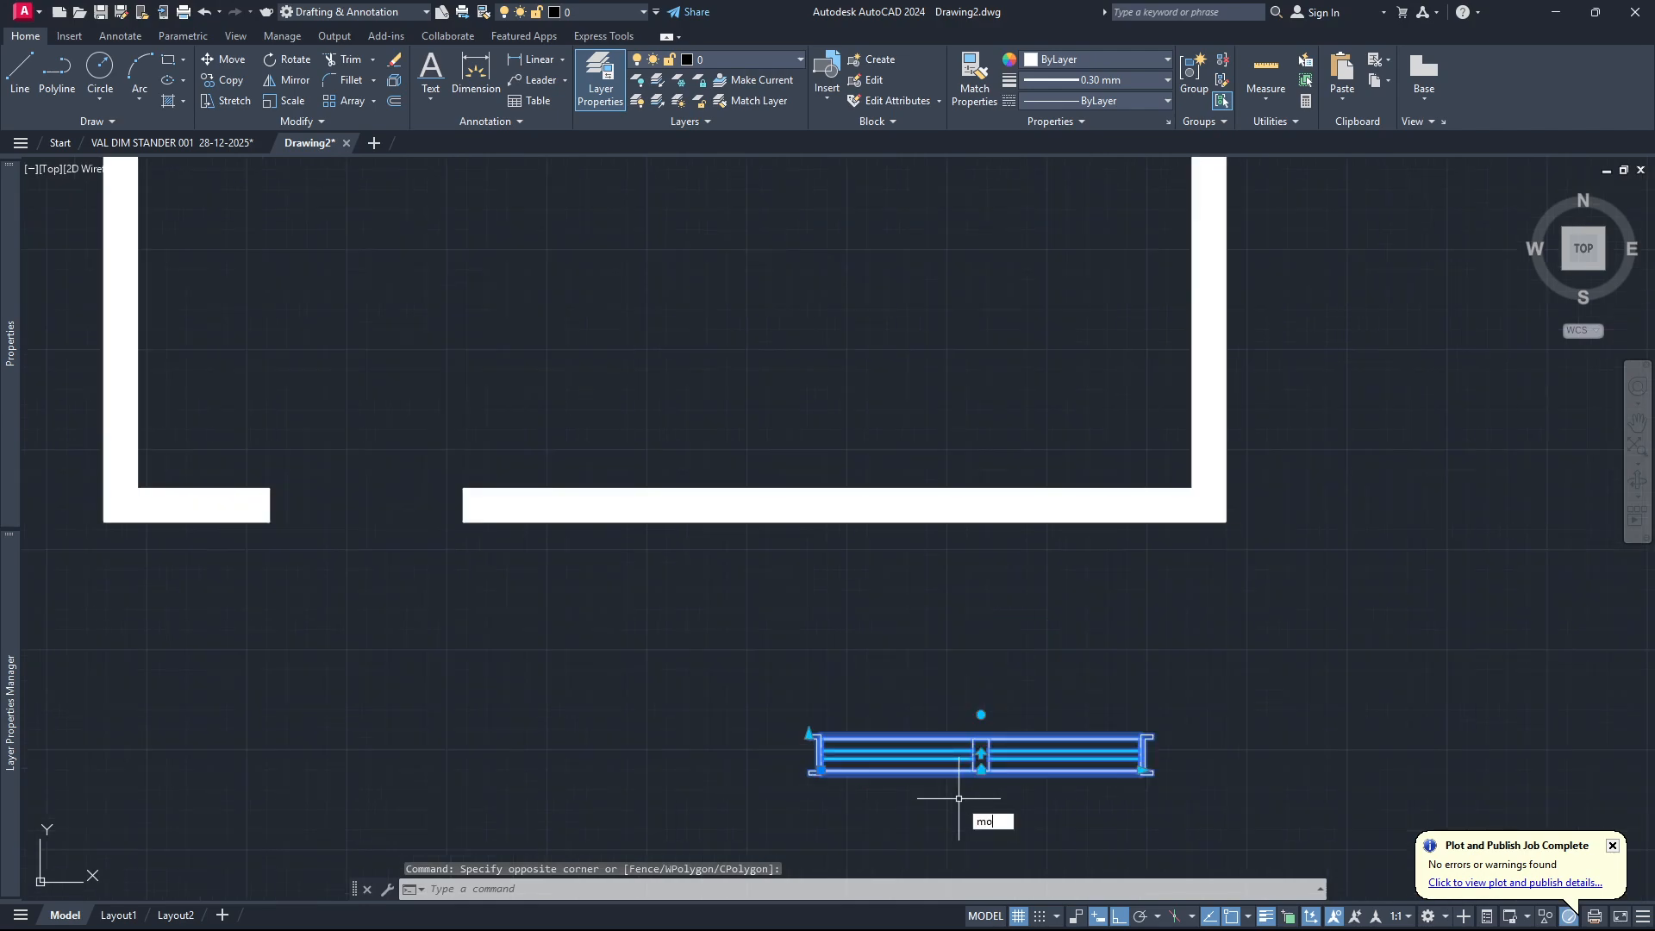
pyautogui.press('Return')
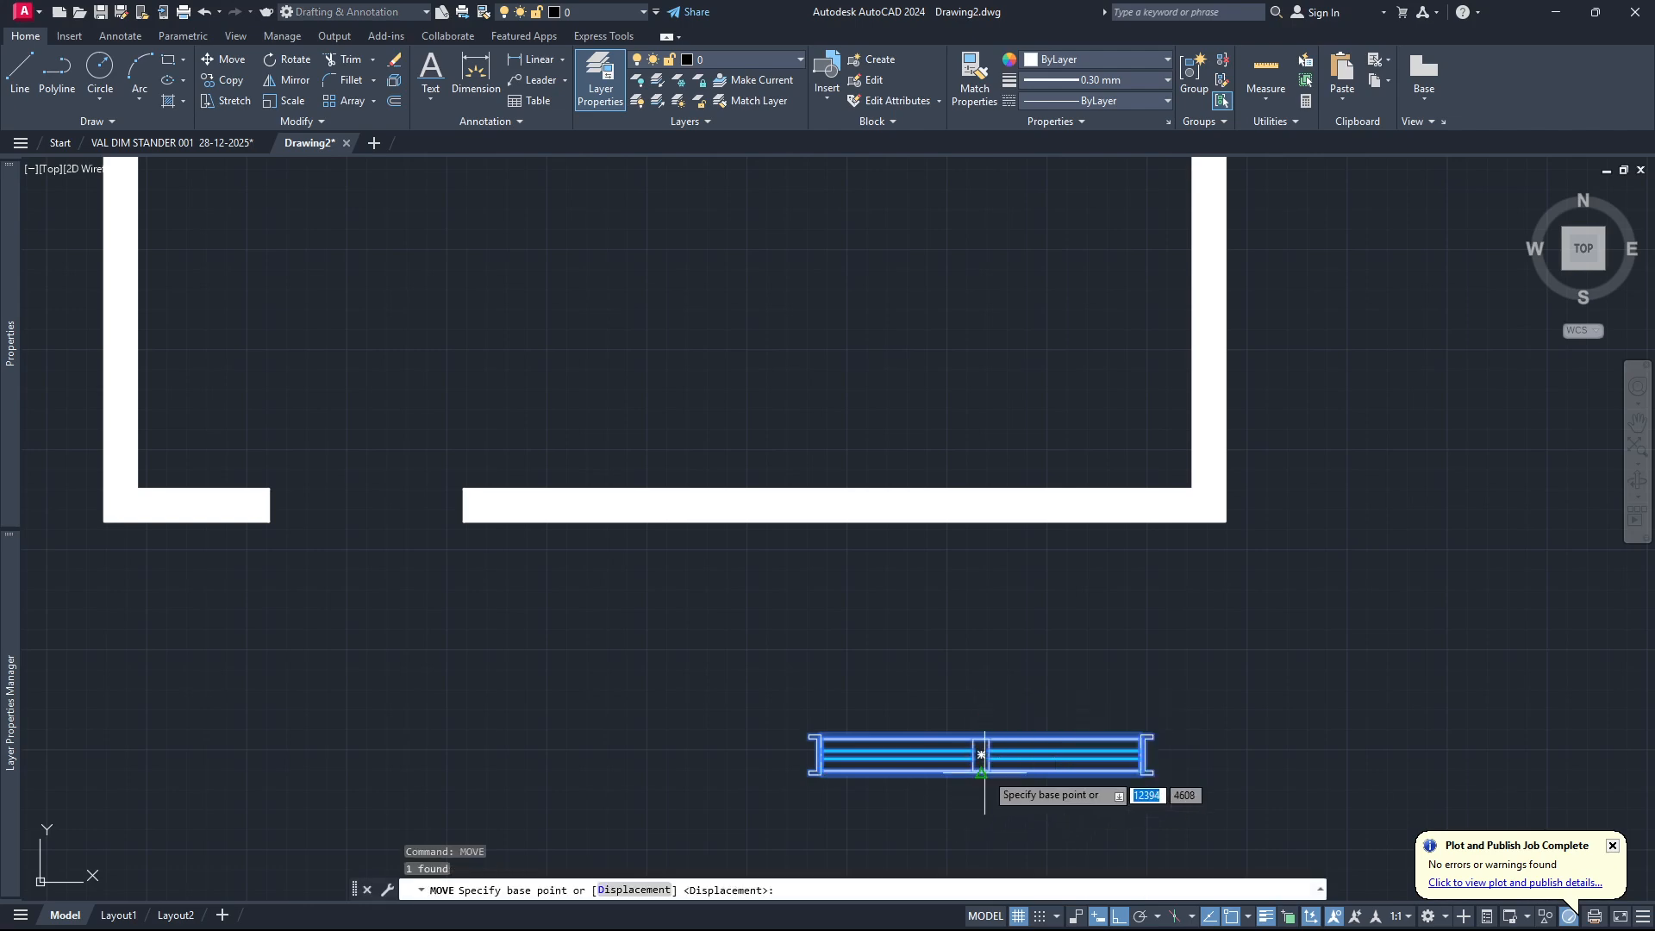
pyautogui.scroll(5, 988, 784)
pyautogui.scroll(2, 988, 784)
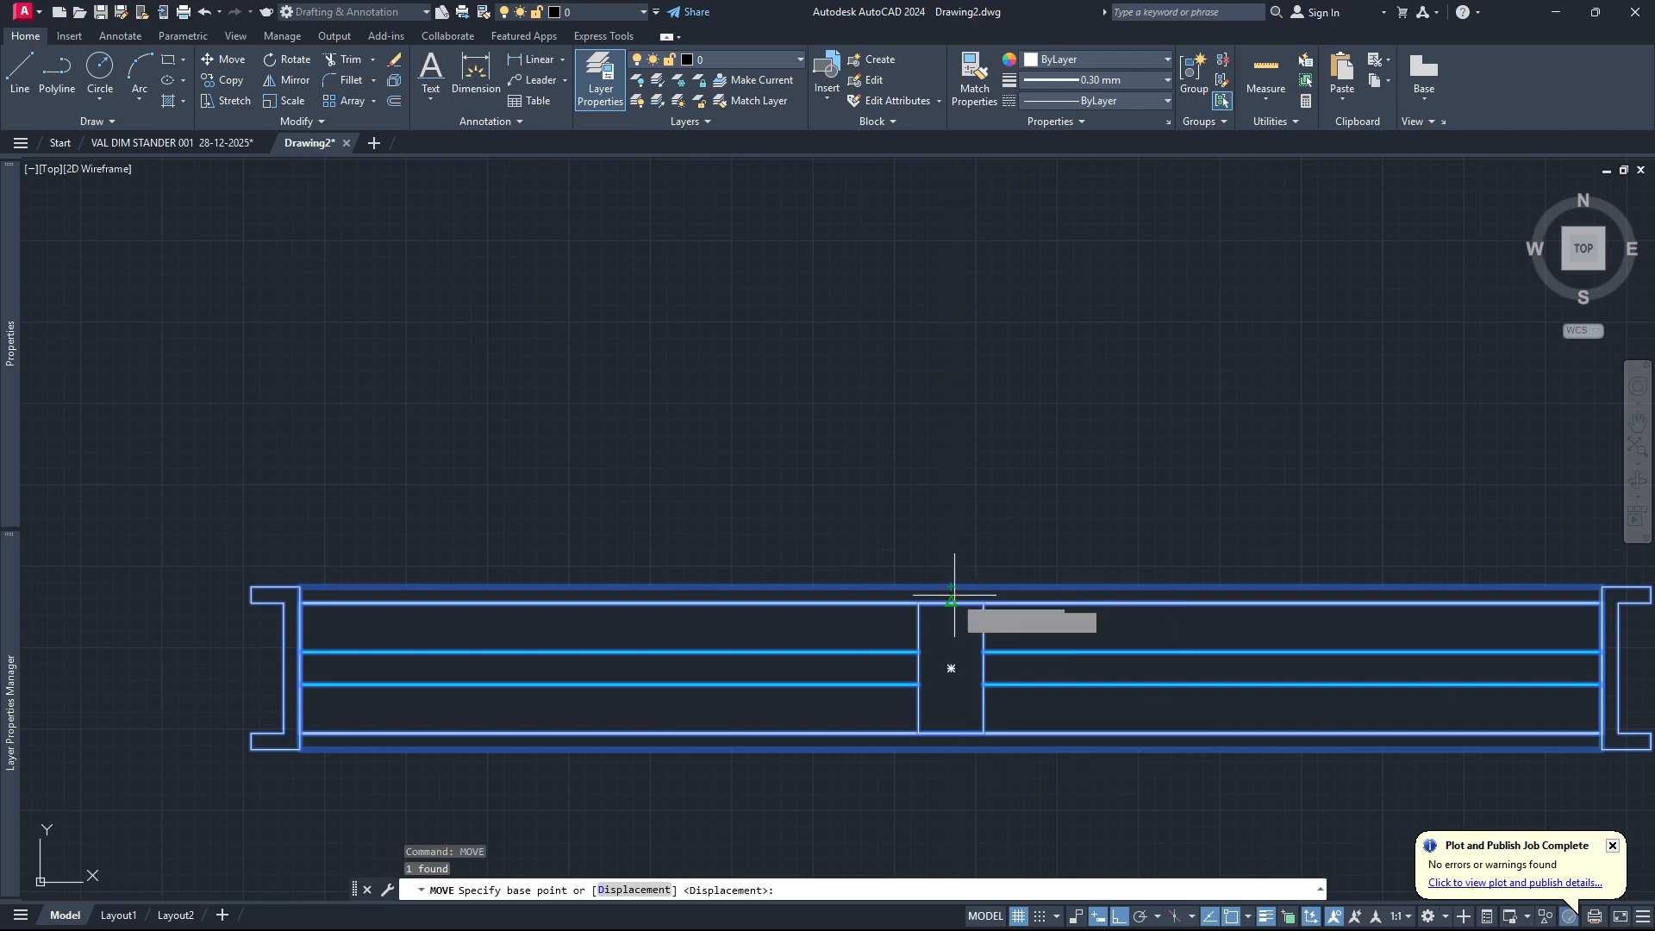
pyautogui.click(951, 748)
pyautogui.scroll(-8, 970, 659)
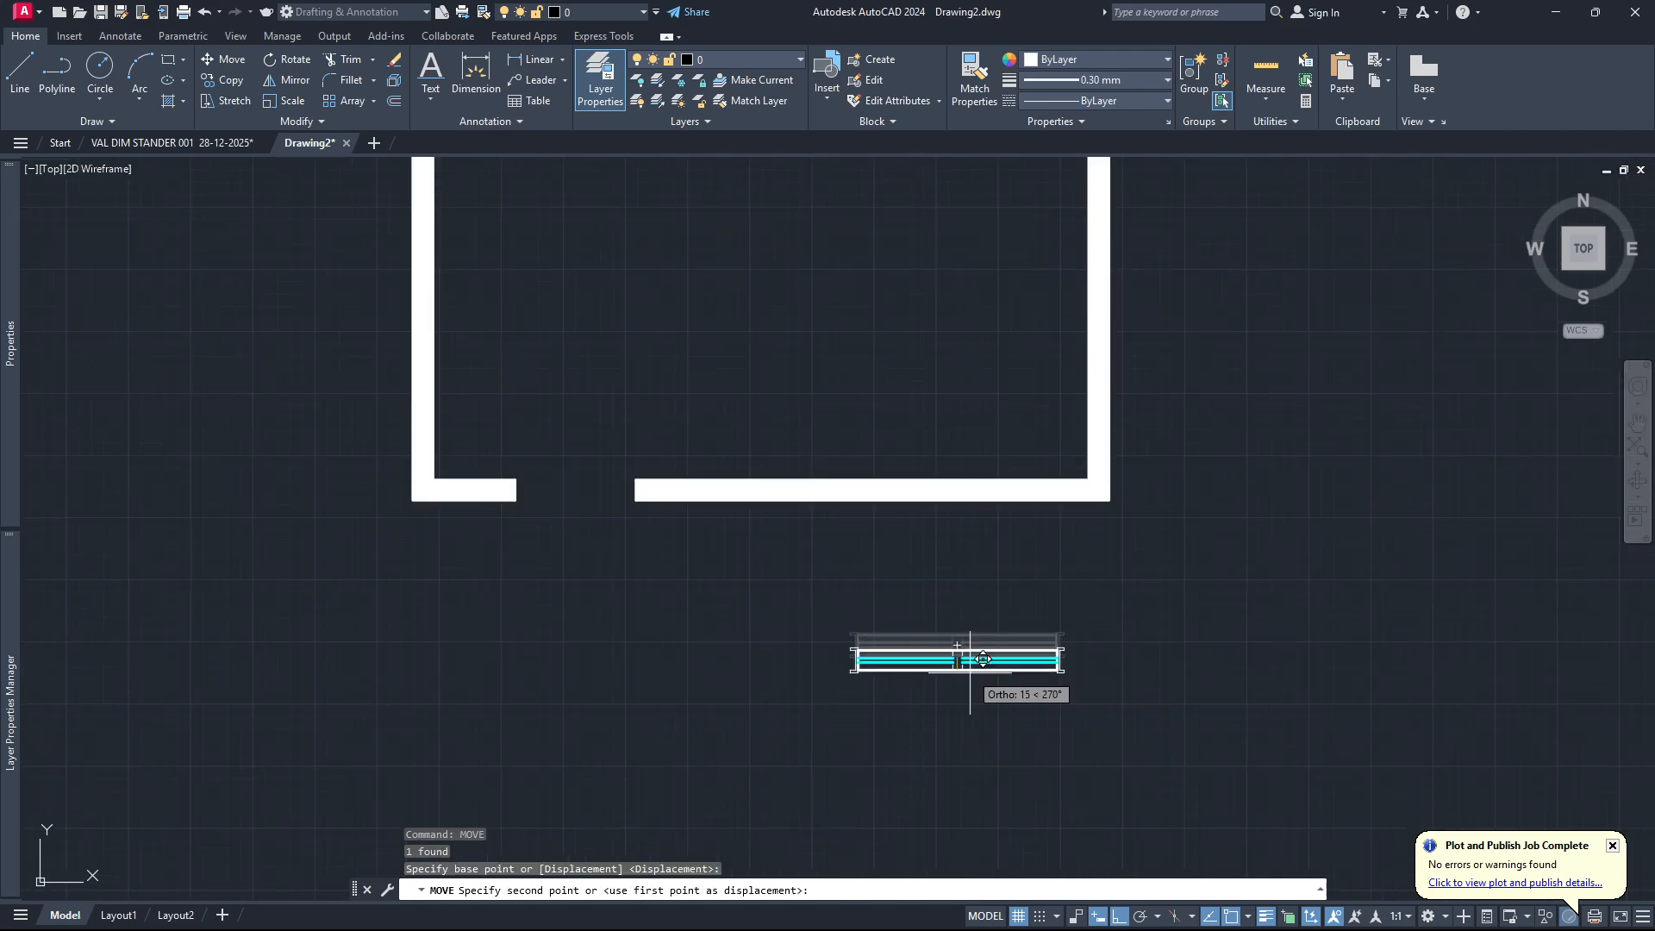
pyautogui.press('Escape')
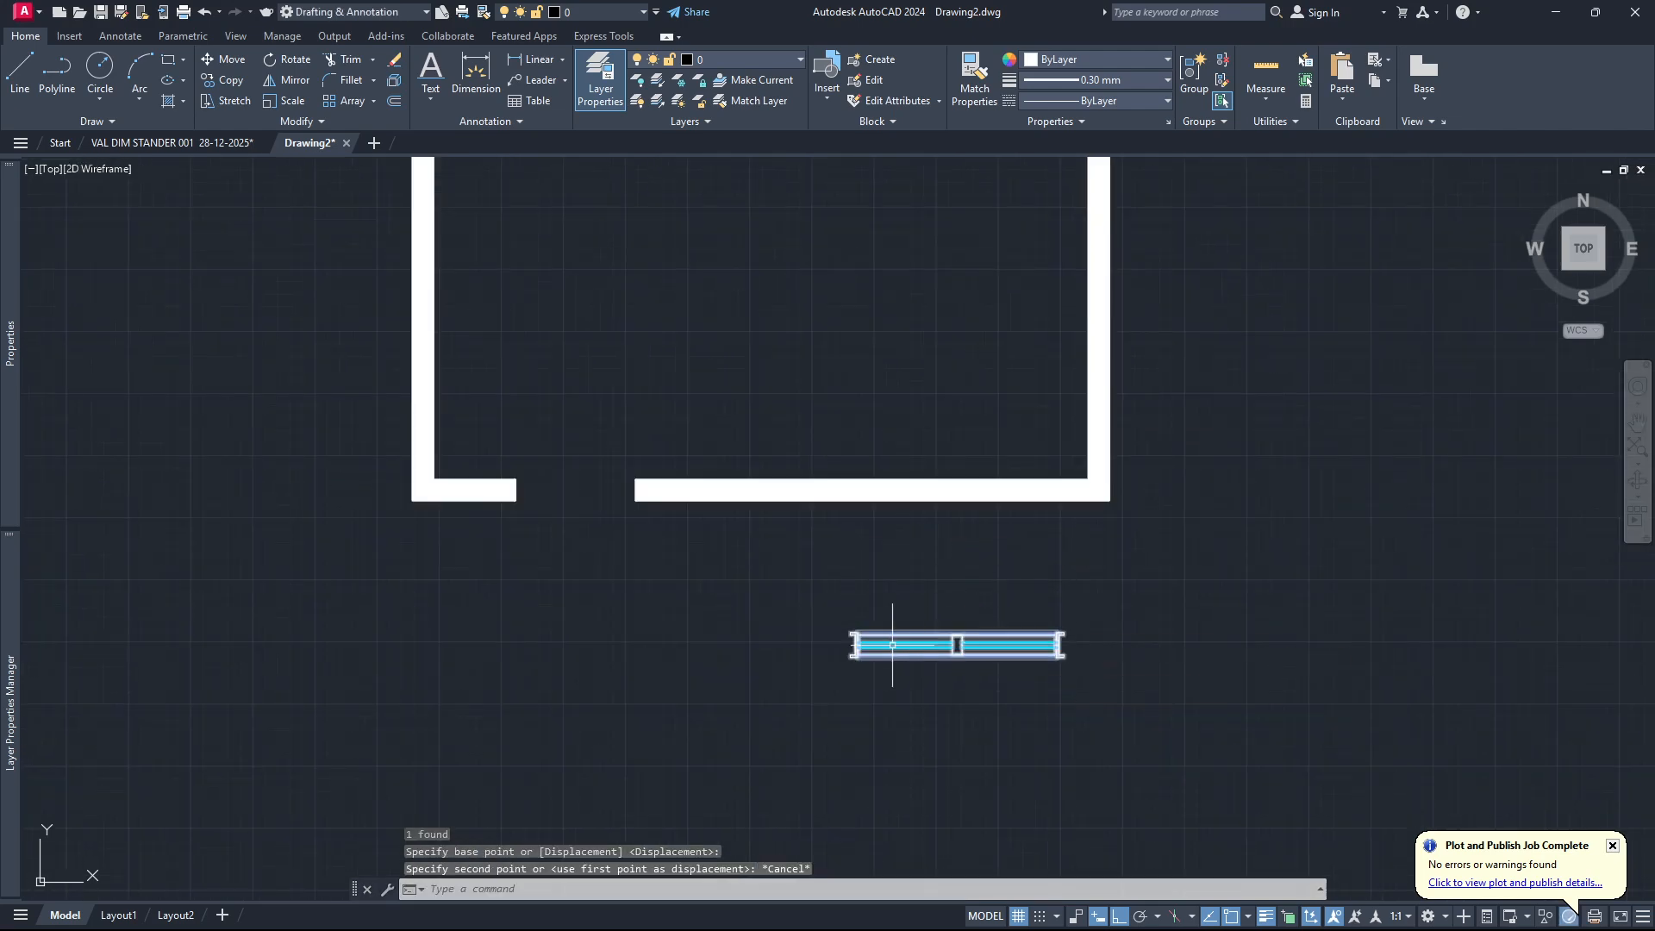
# Copy the window block from its mid-frame base point into the lower wall, between the opening and the lower-right corner.
pyautogui.write('cop')
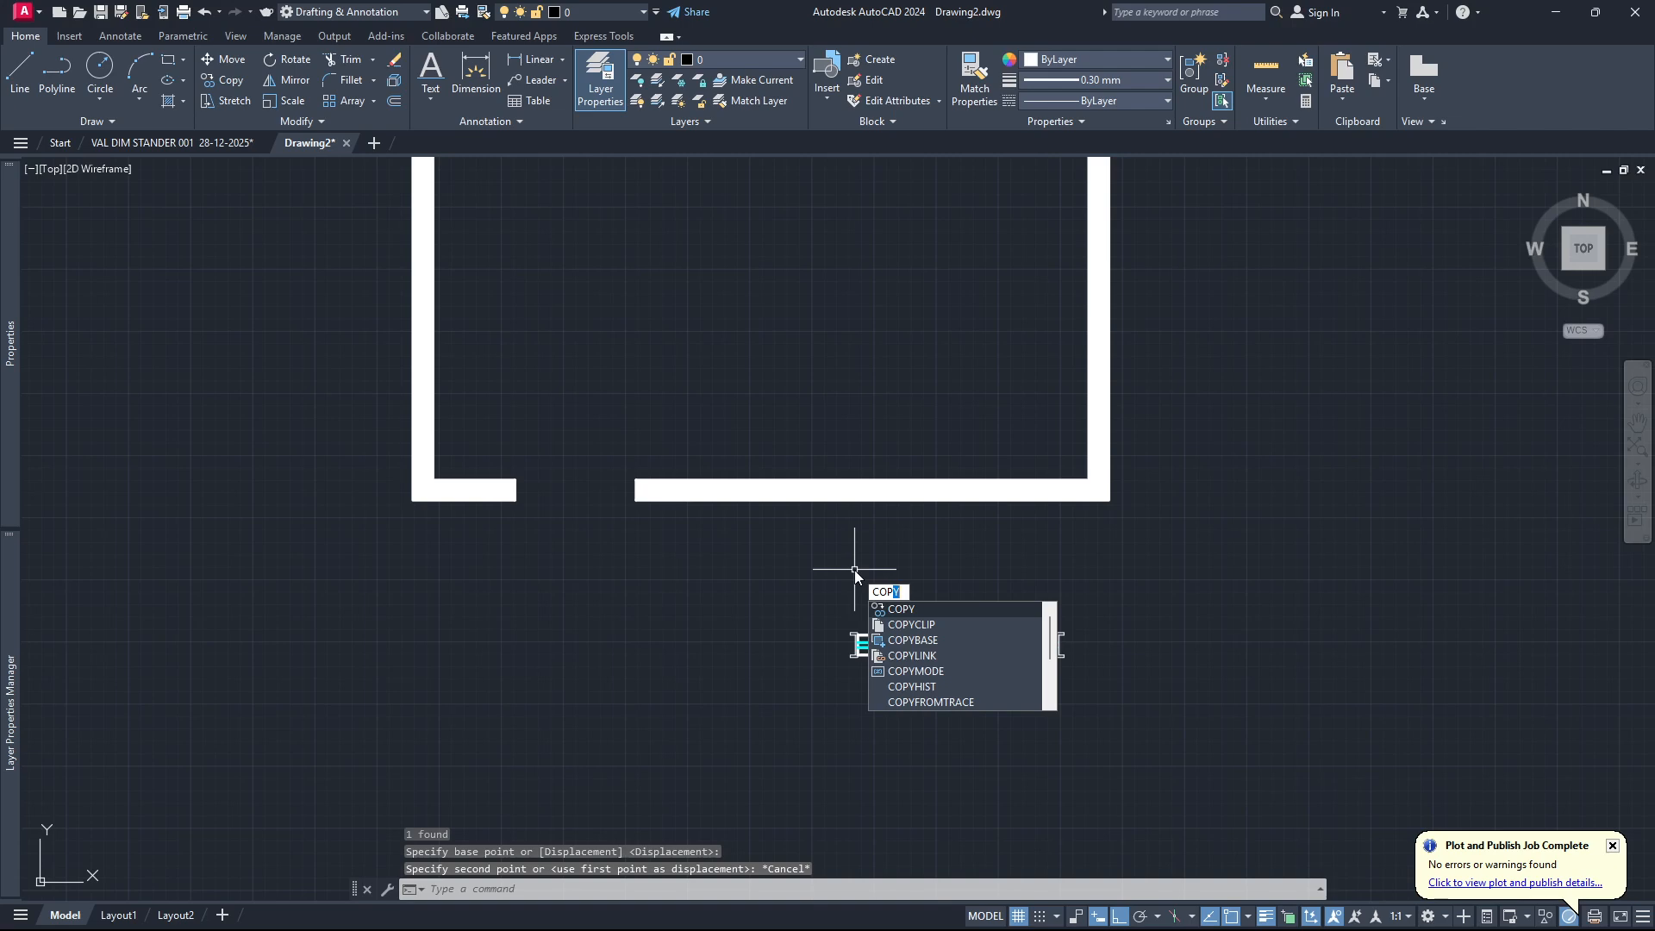
pyautogui.press('Return')
pyautogui.click(957, 649)
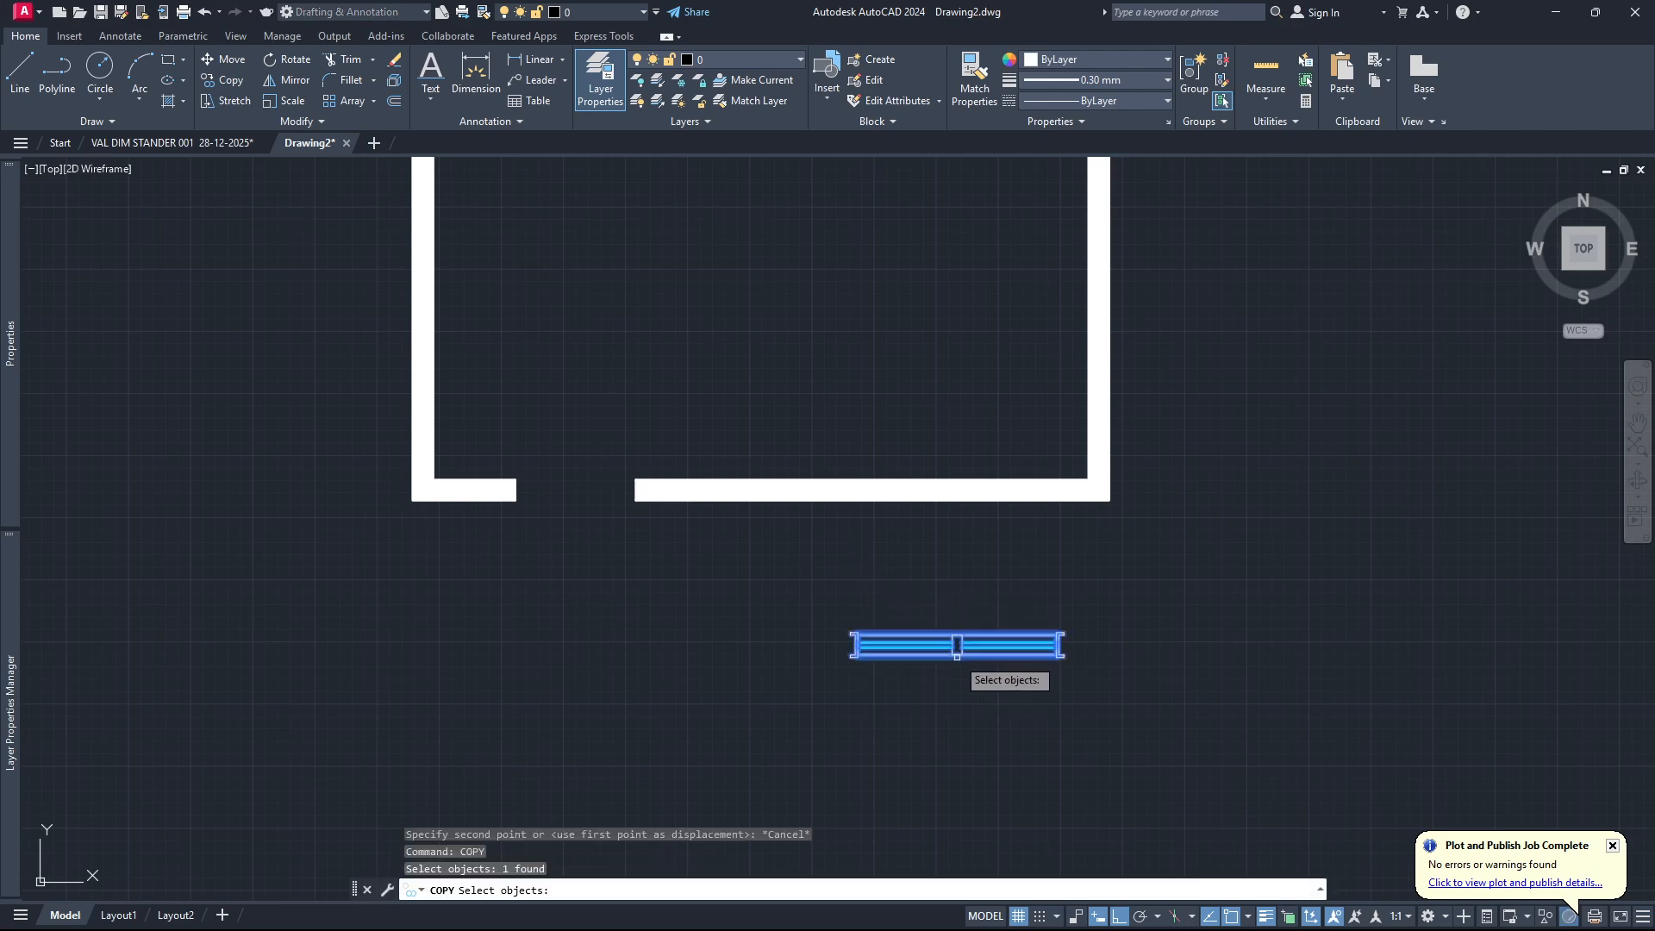
pyautogui.press('Return')
pyautogui.scroll(6, 959, 653)
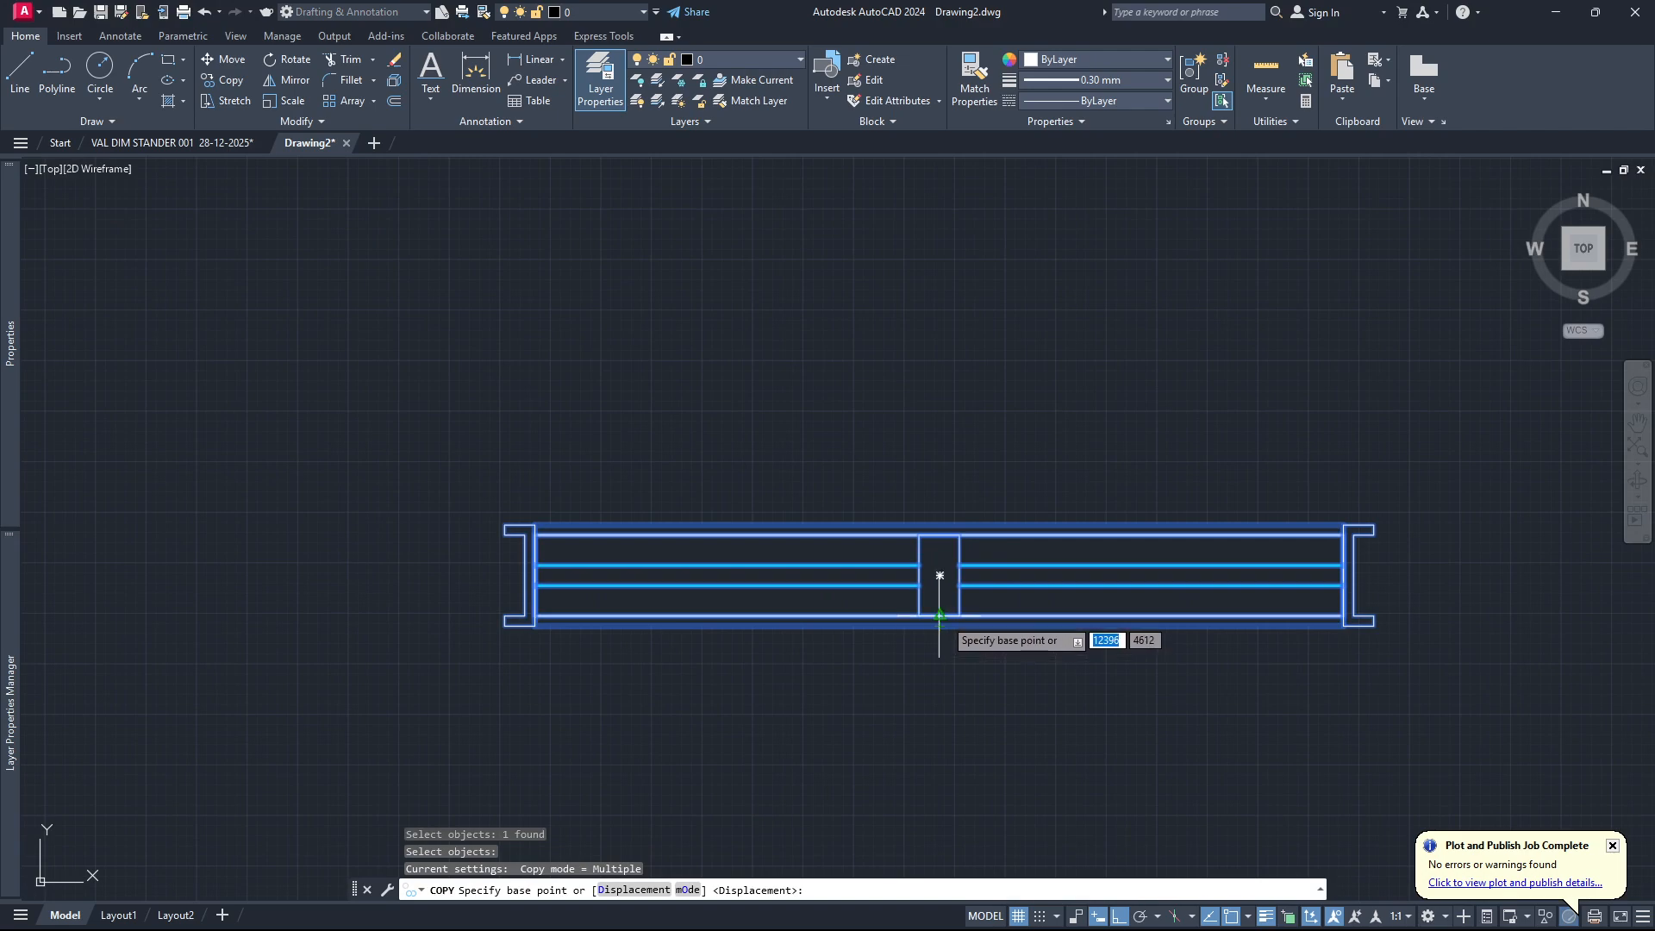
pyautogui.click(940, 616)
pyautogui.scroll(-8, 873, 586)
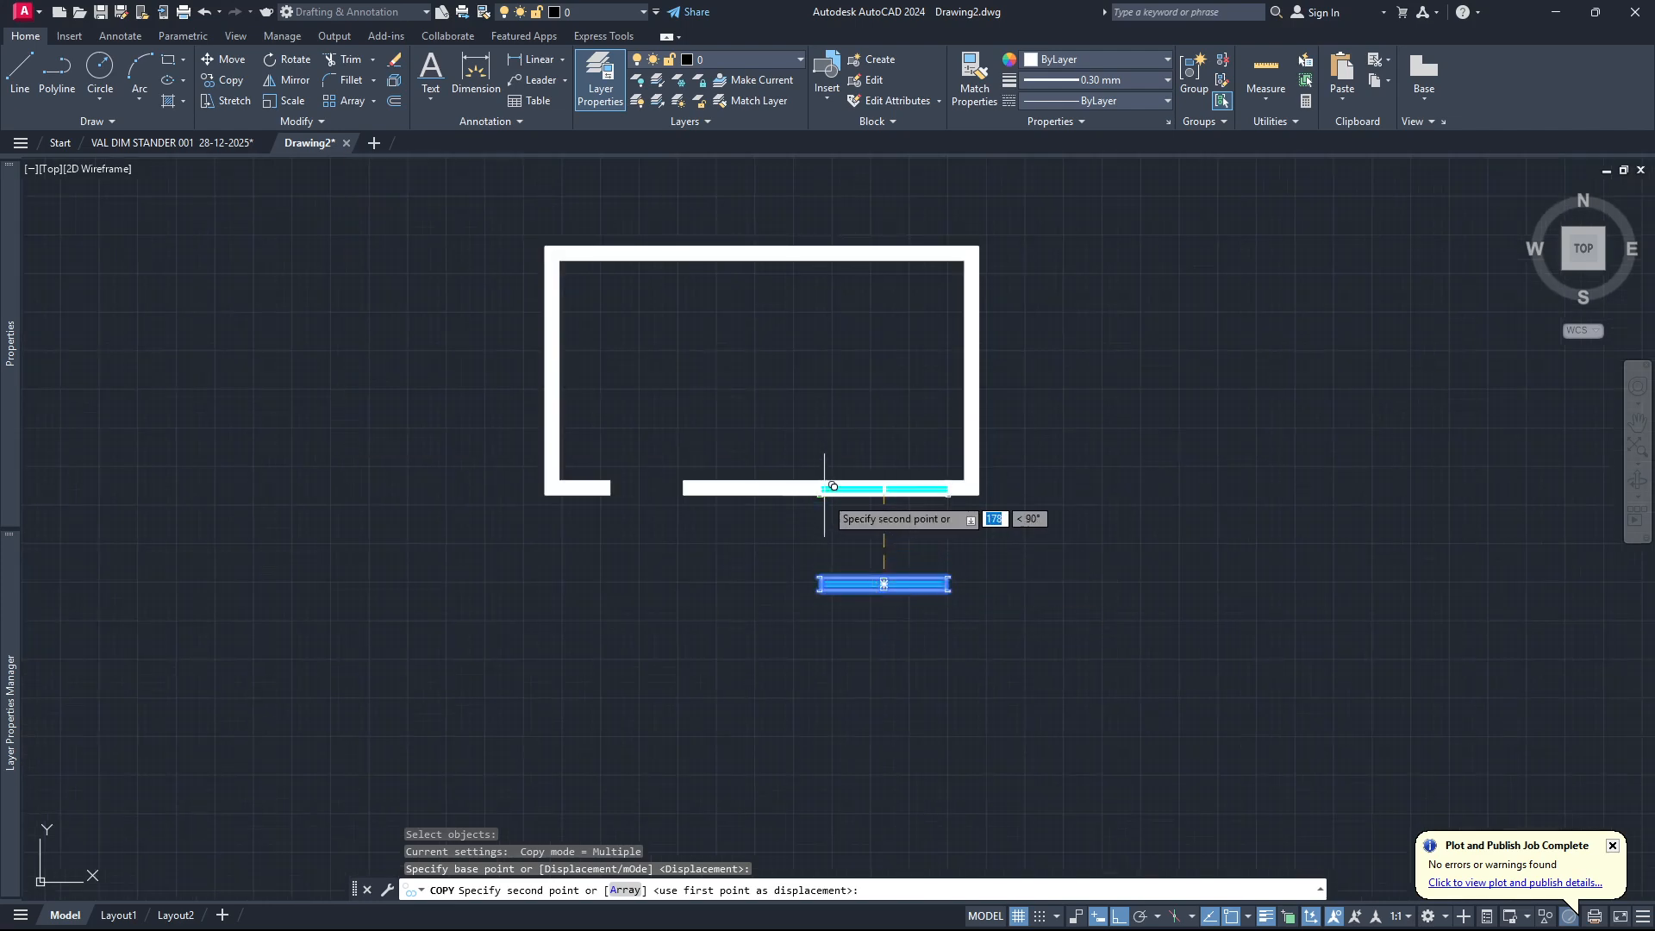
pyautogui.scroll(6, 829, 486)
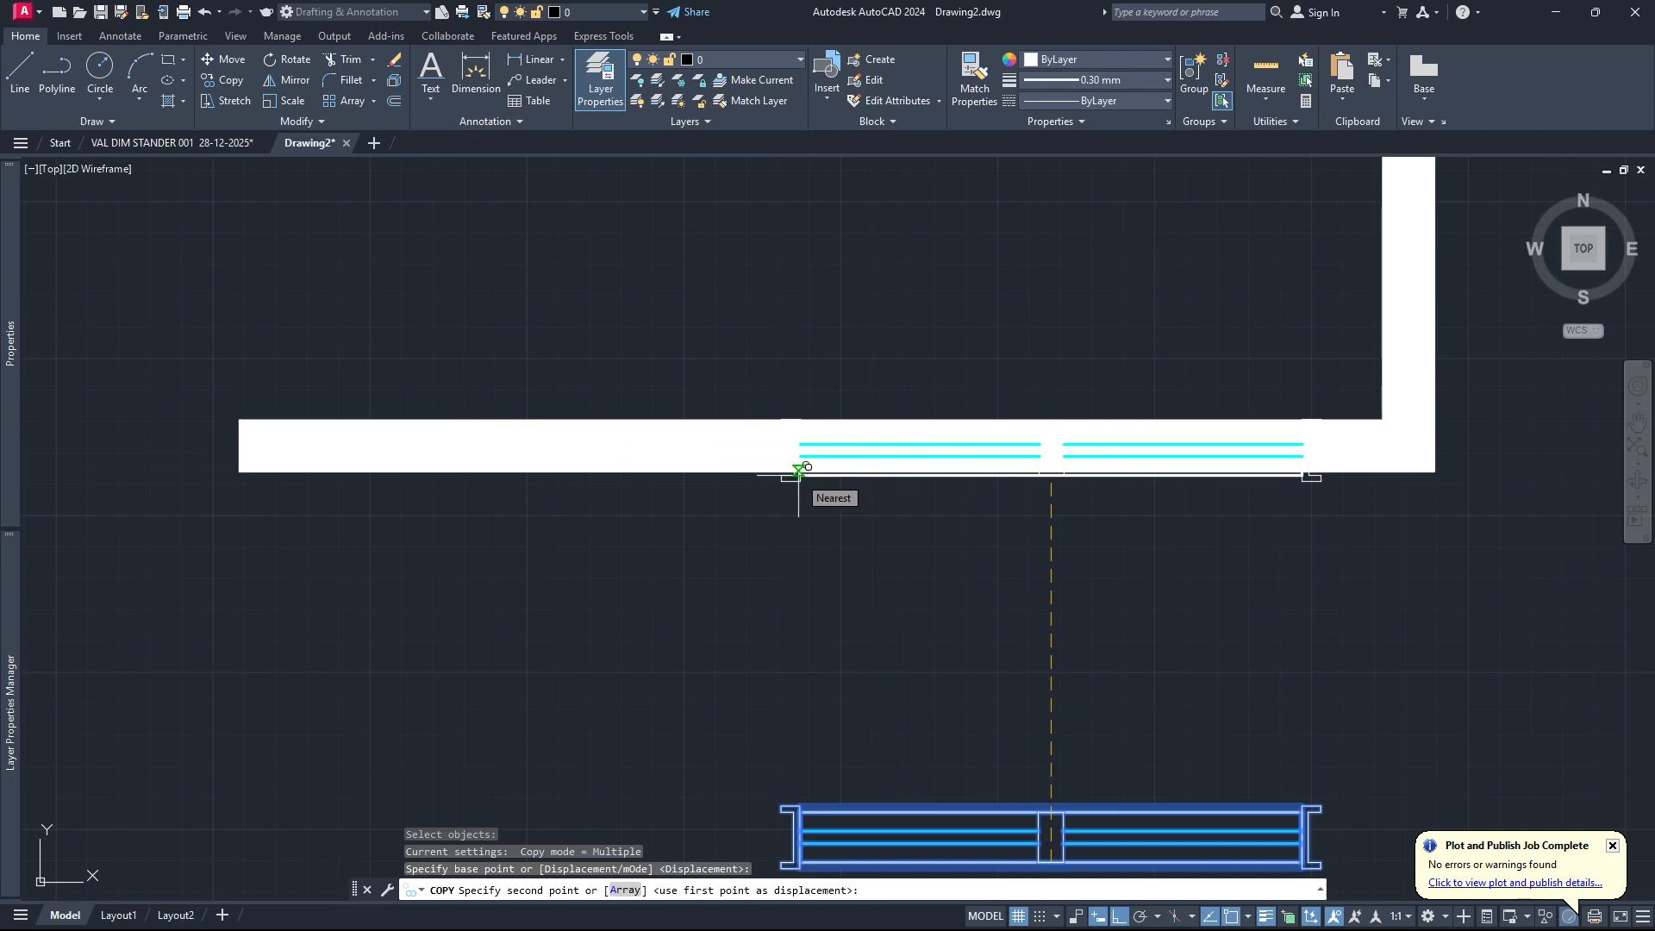
pyautogui.click(798, 445)
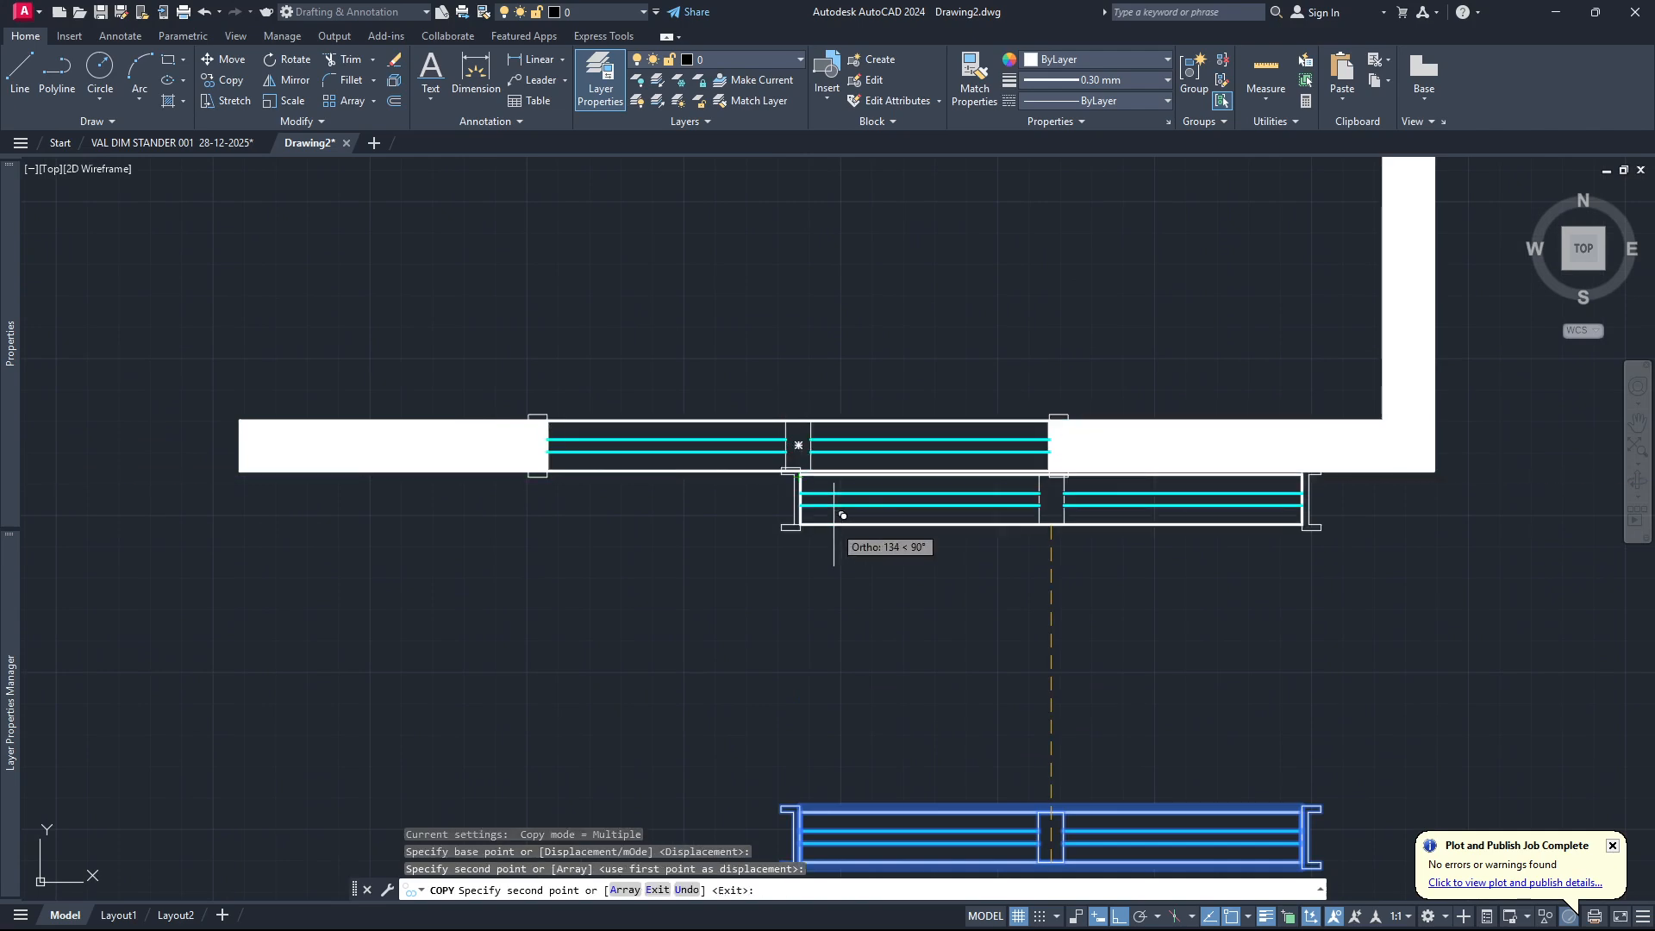
pyautogui.press('Escape')
# Examine how the copied window fits the lower wall, and compare its end frames with the original block below the plan.
pyautogui.scroll(6, 466, 462)
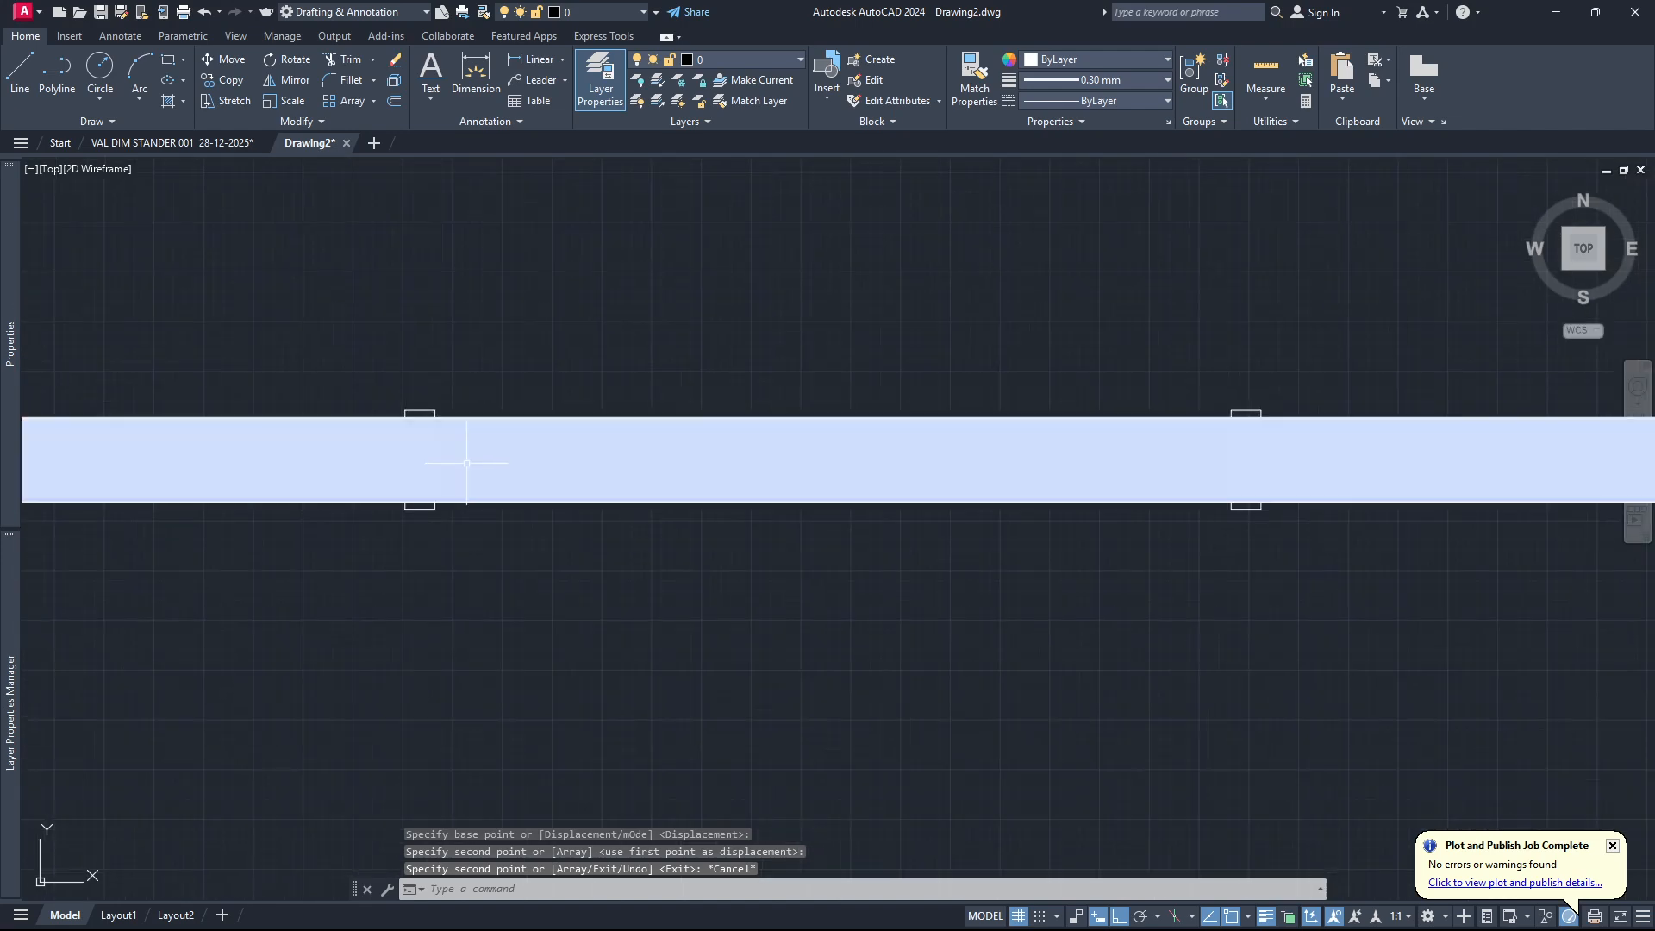
pyautogui.scroll(-5, 483, 465)
pyautogui.scroll(6, 824, 484)
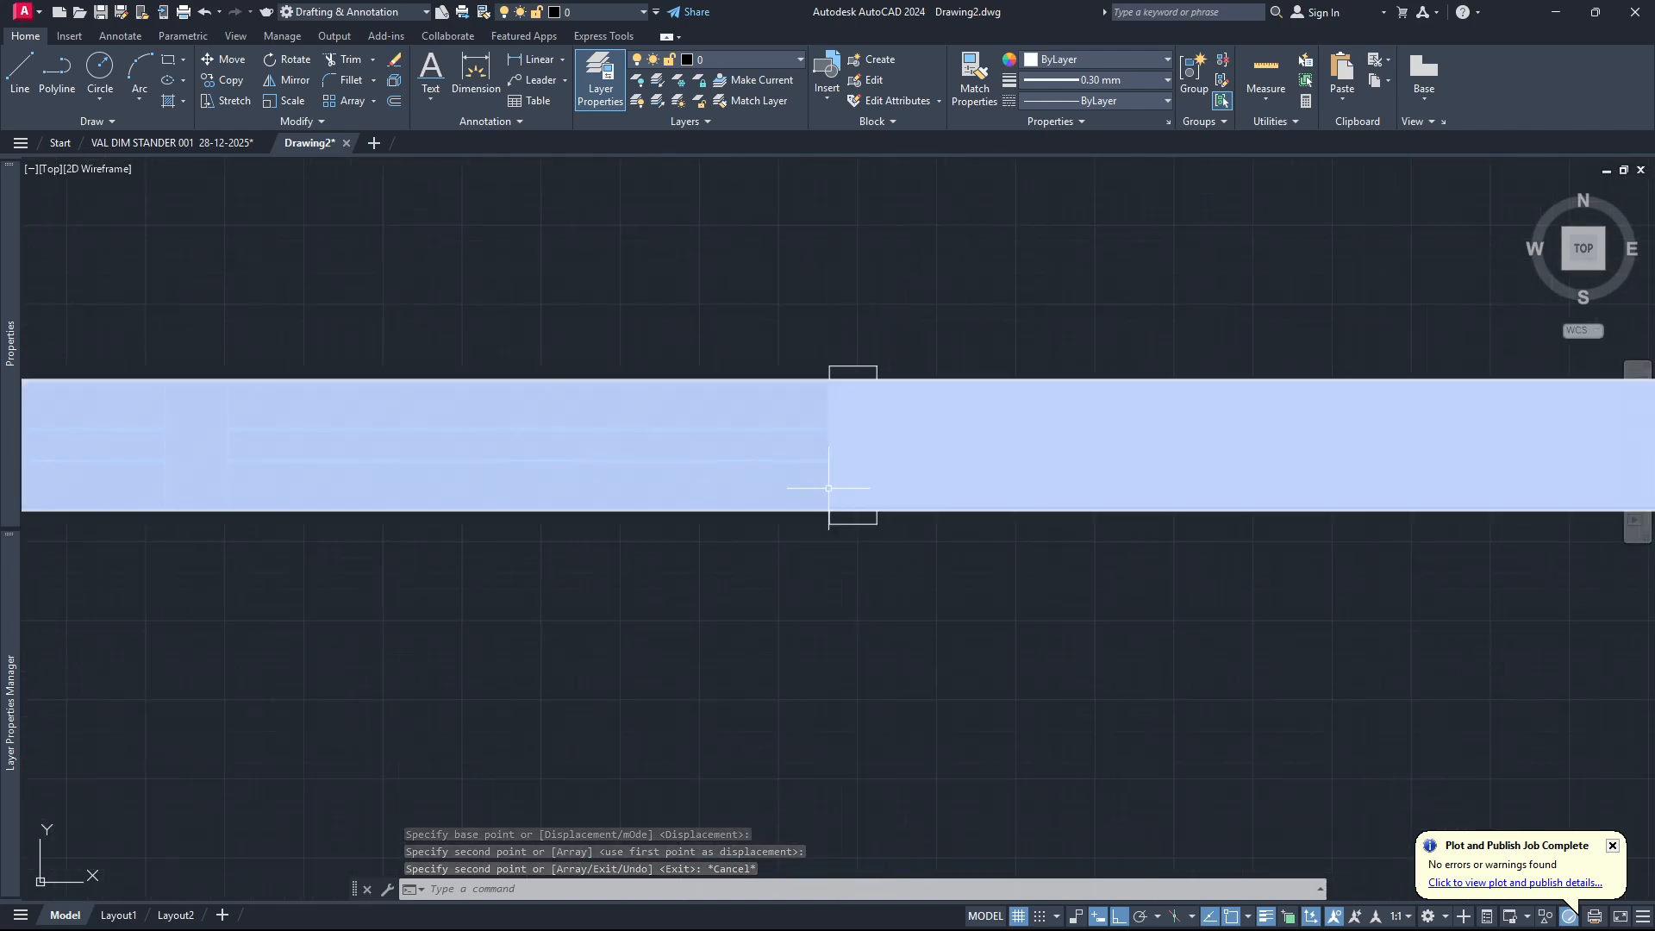
pyautogui.scroll(-4, 935, 504)
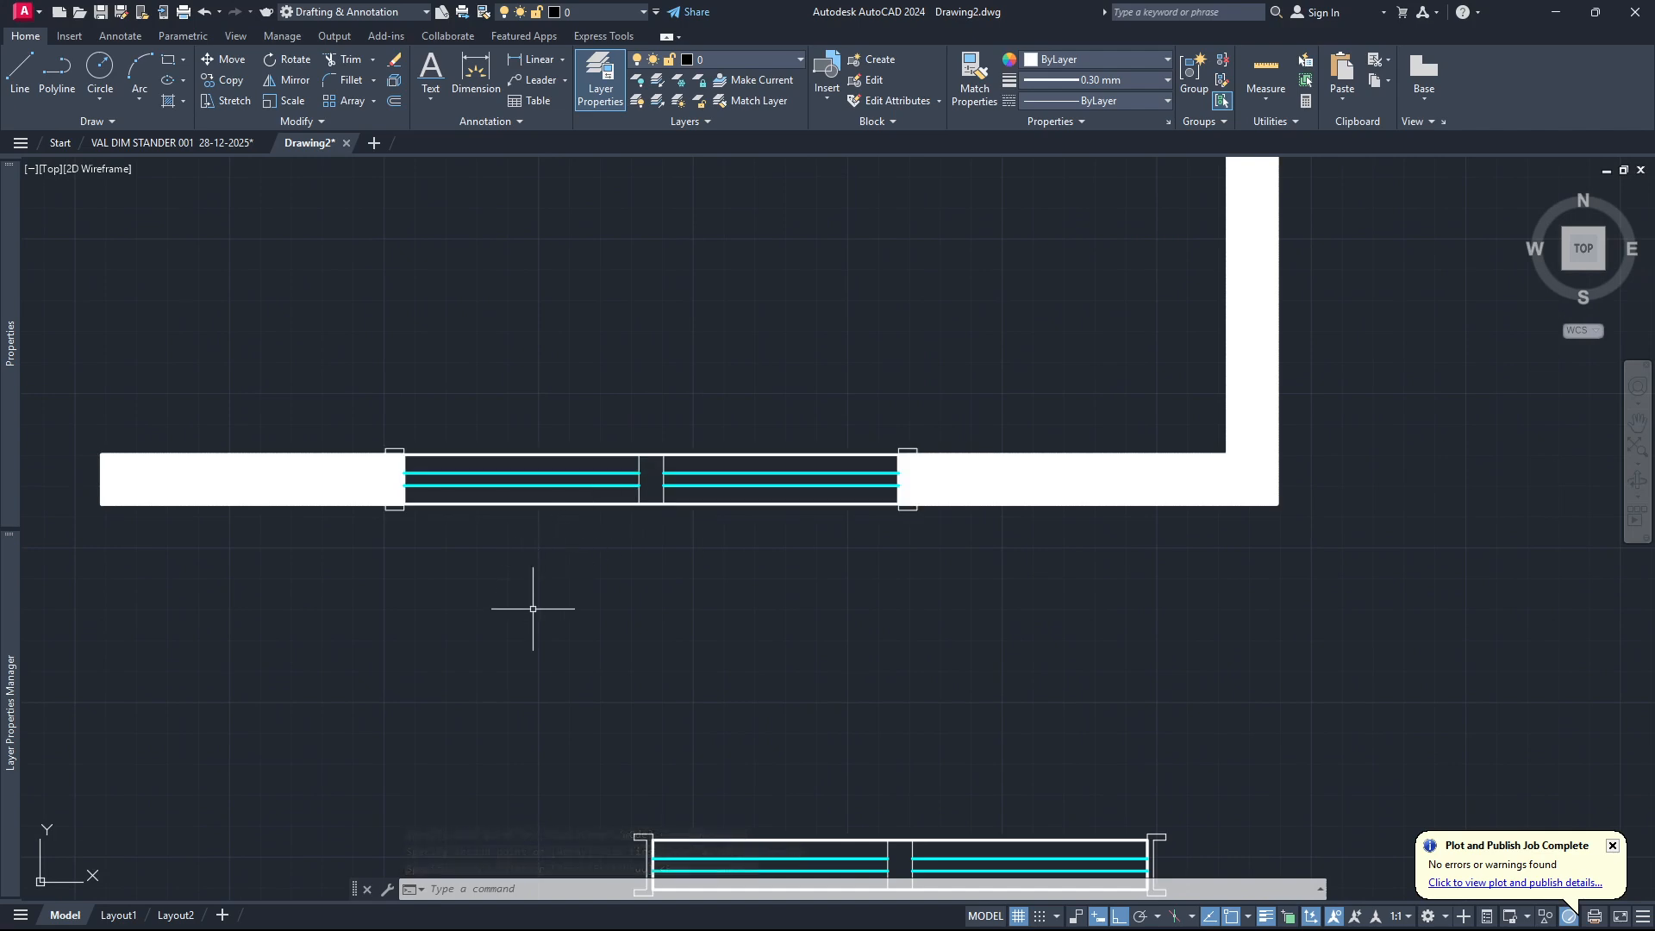
pyautogui.scroll(-2, 567, 602)
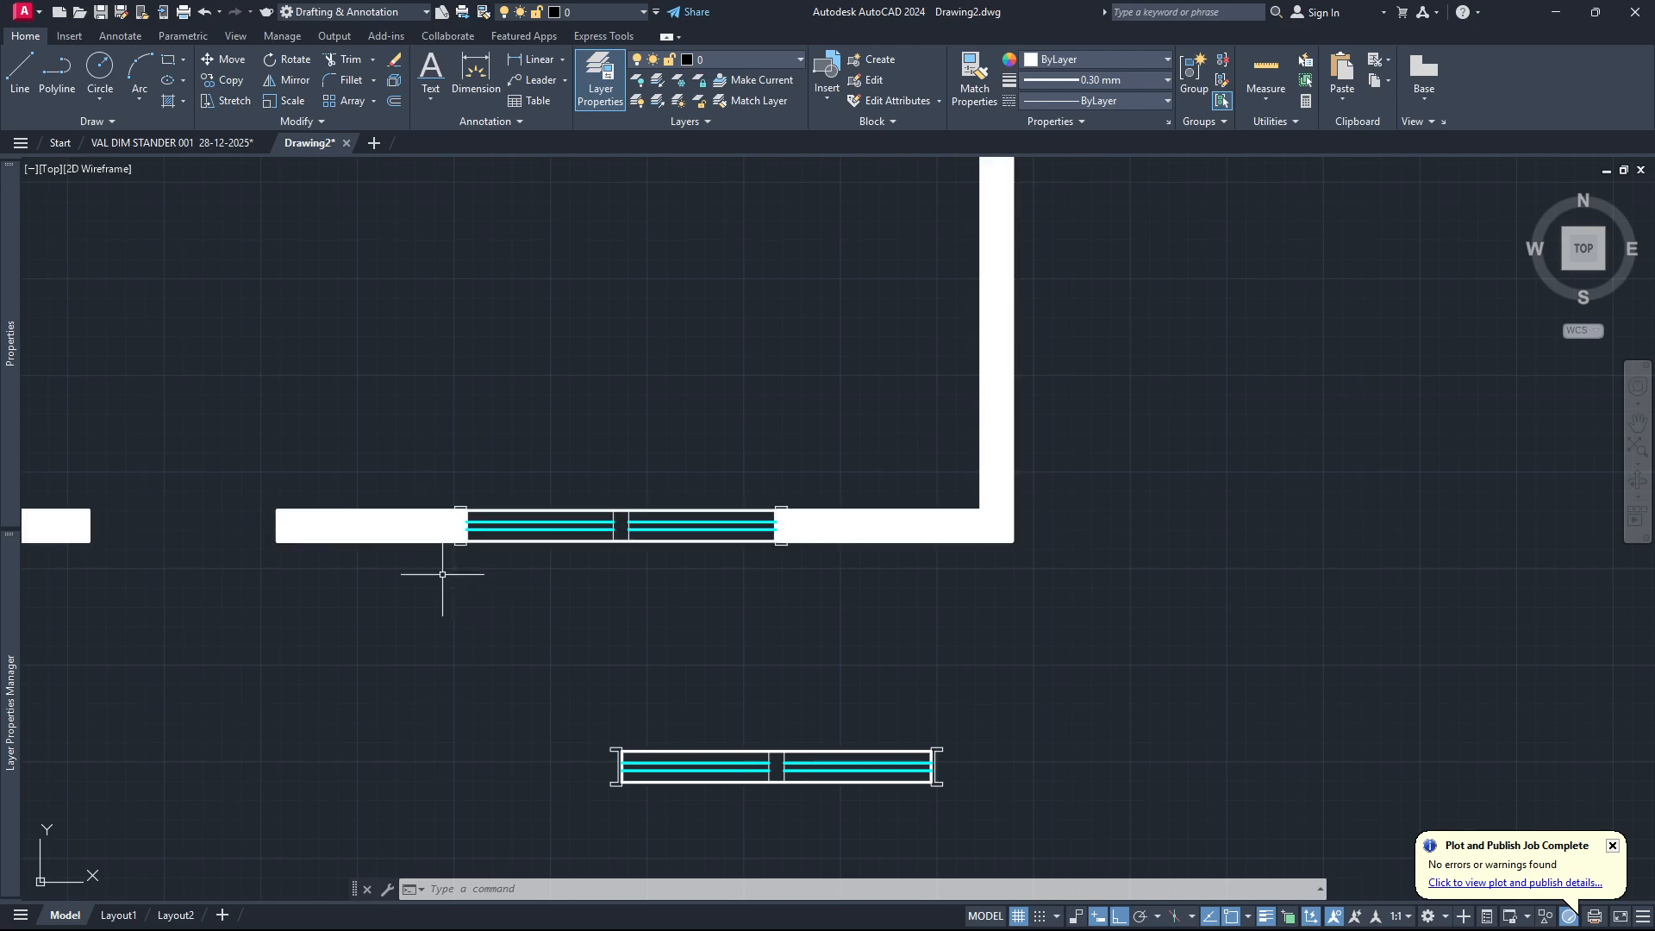
pyautogui.scroll(4, 580, 574)
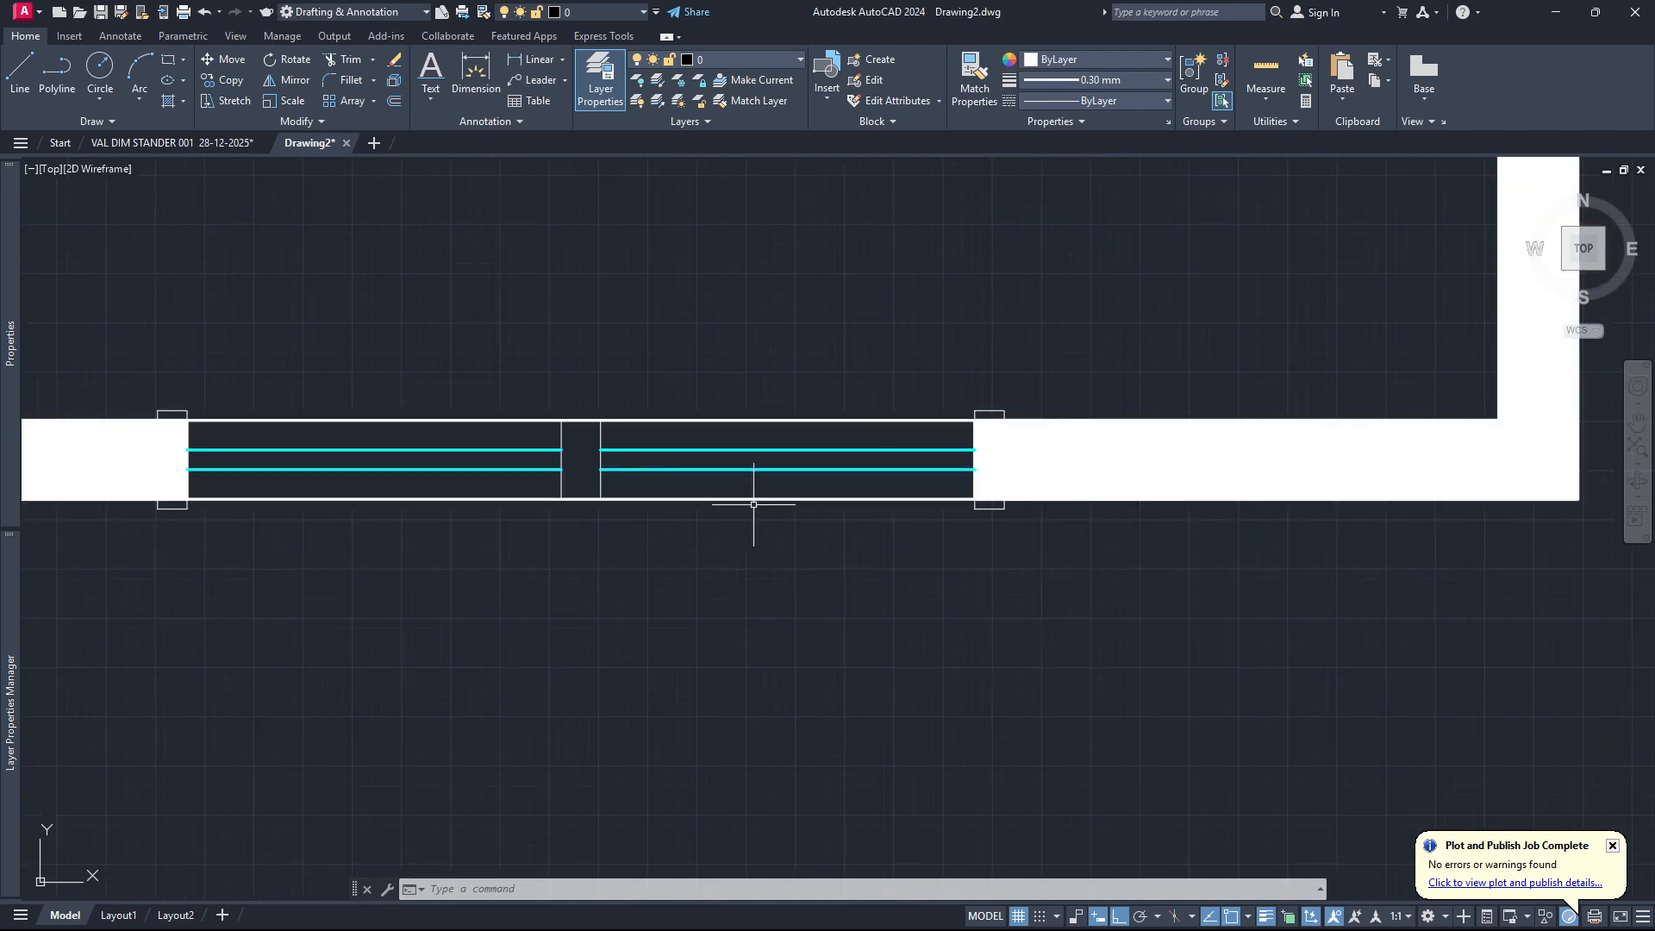
pyautogui.scroll(-5, 723, 447)
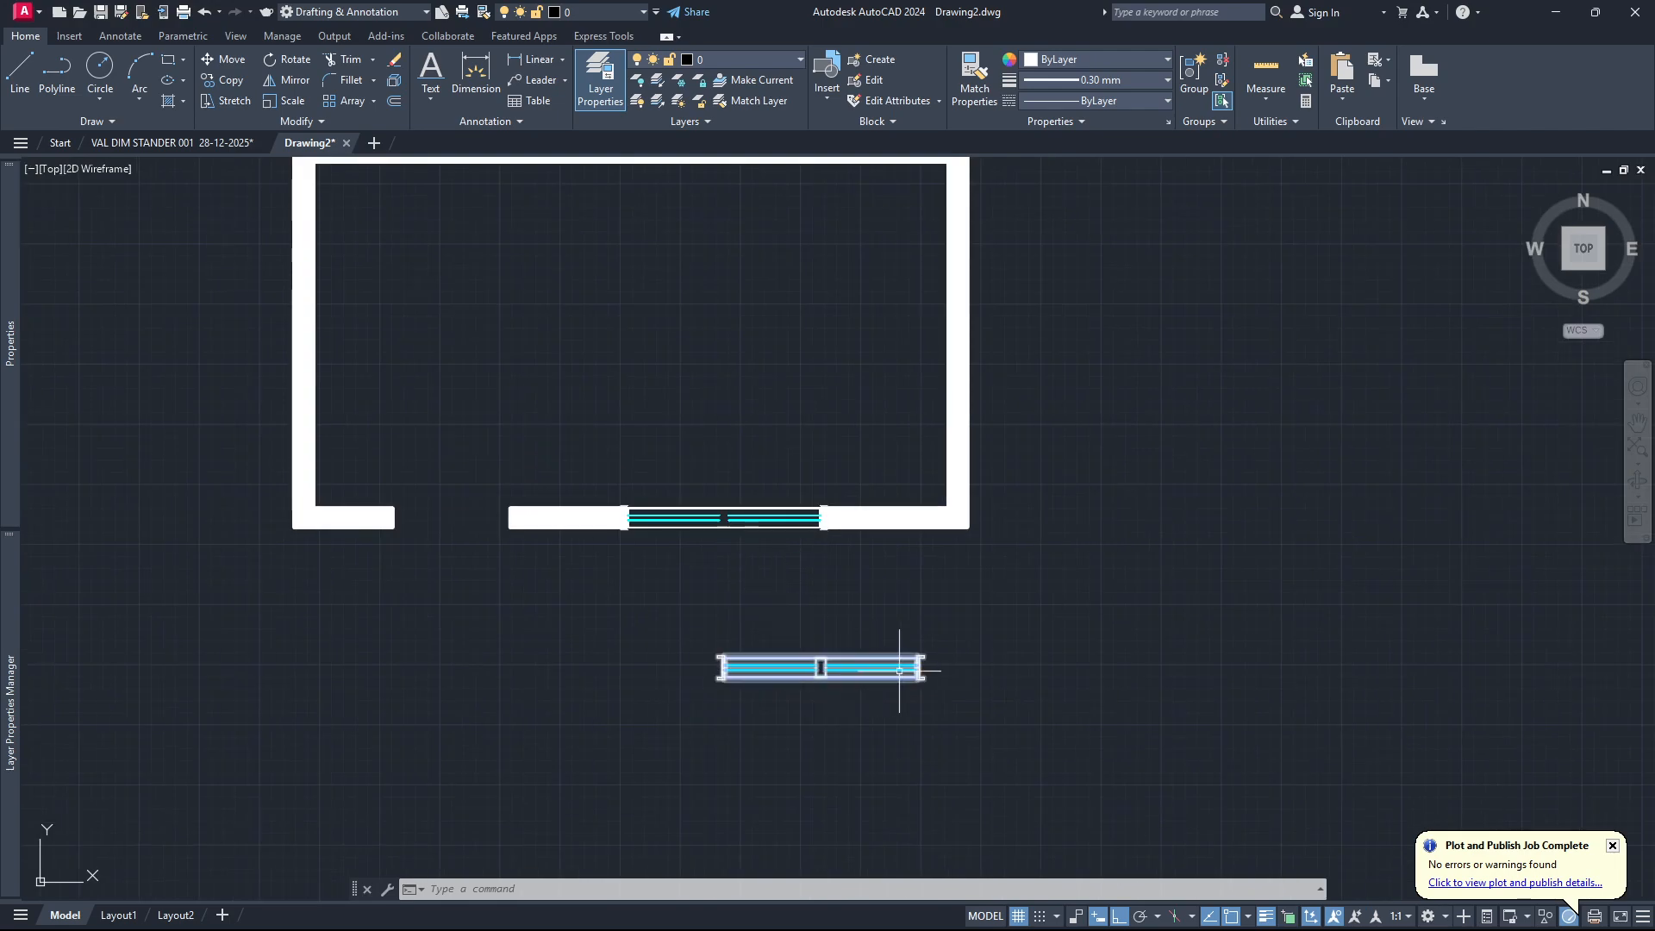
pyautogui.scroll(6, 899, 671)
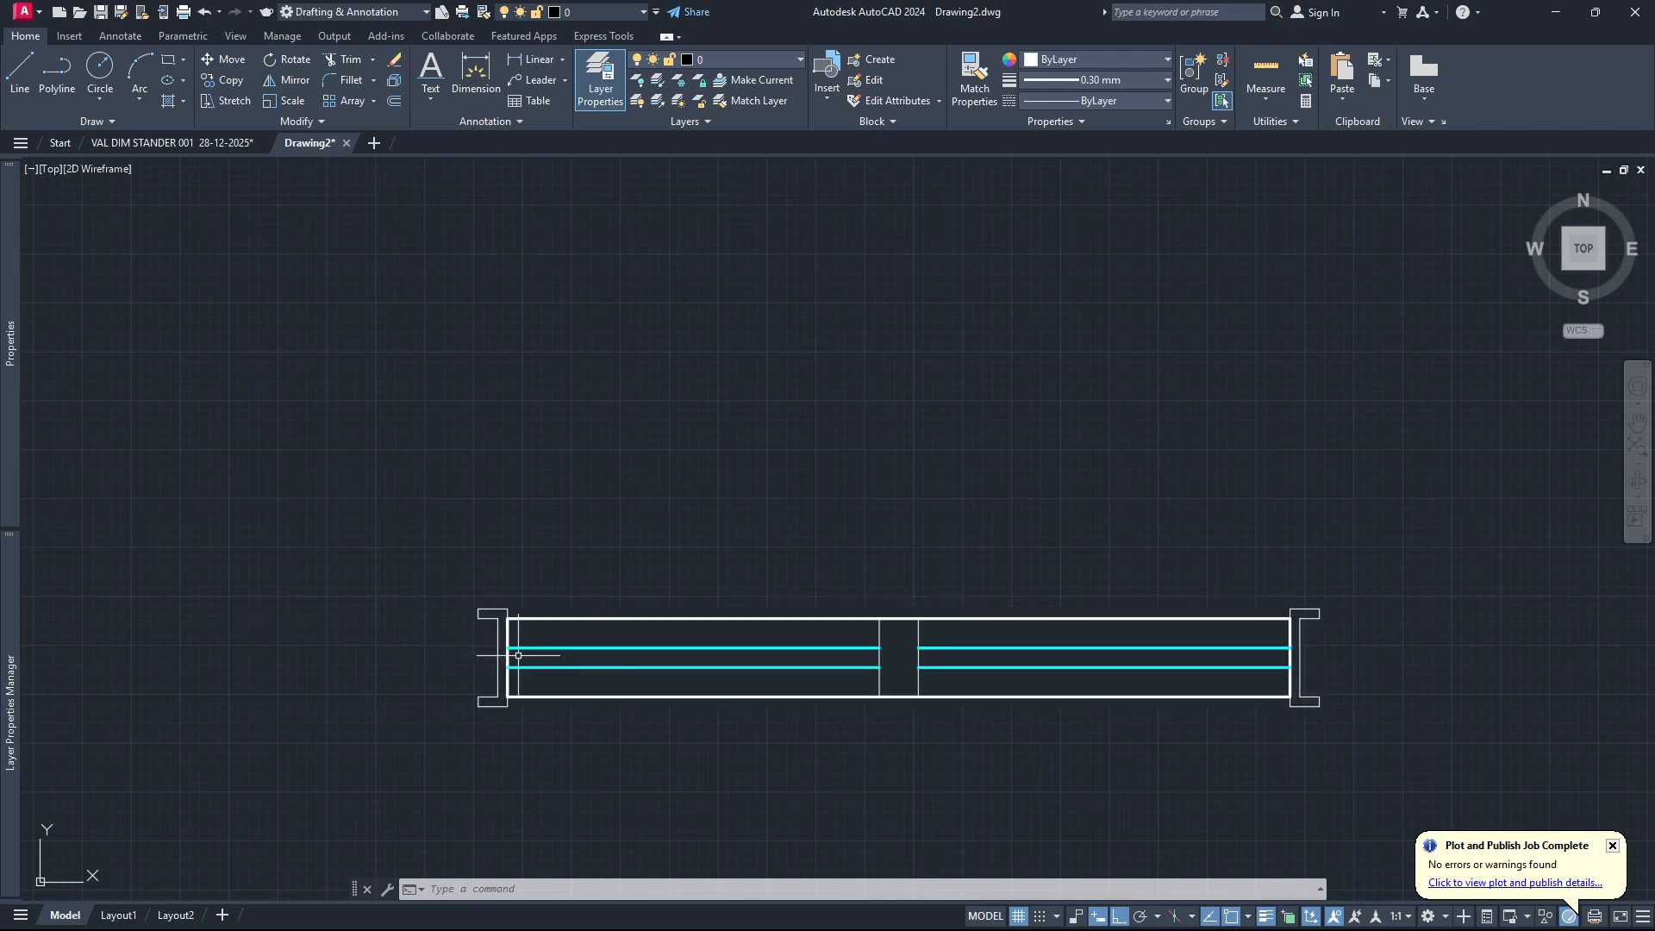
pyautogui.scroll(-2, 486, 596)
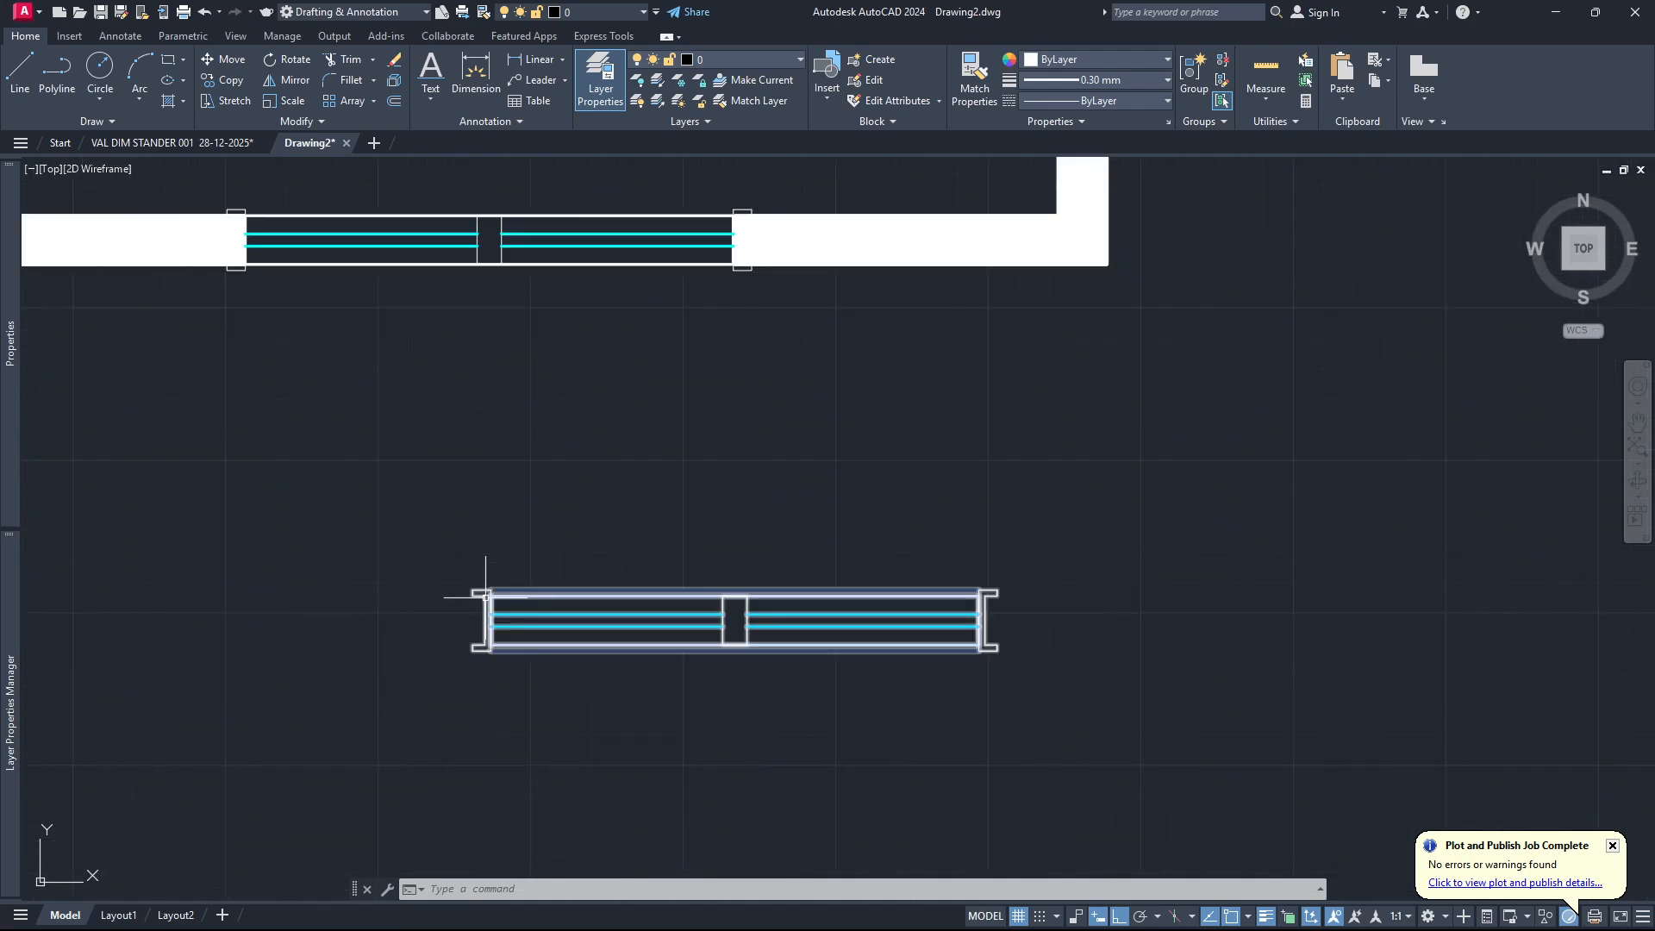
pyautogui.scroll(2, 462, 665)
pyautogui.scroll(-2, 463, 666)
pyautogui.scroll(2, 486, 641)
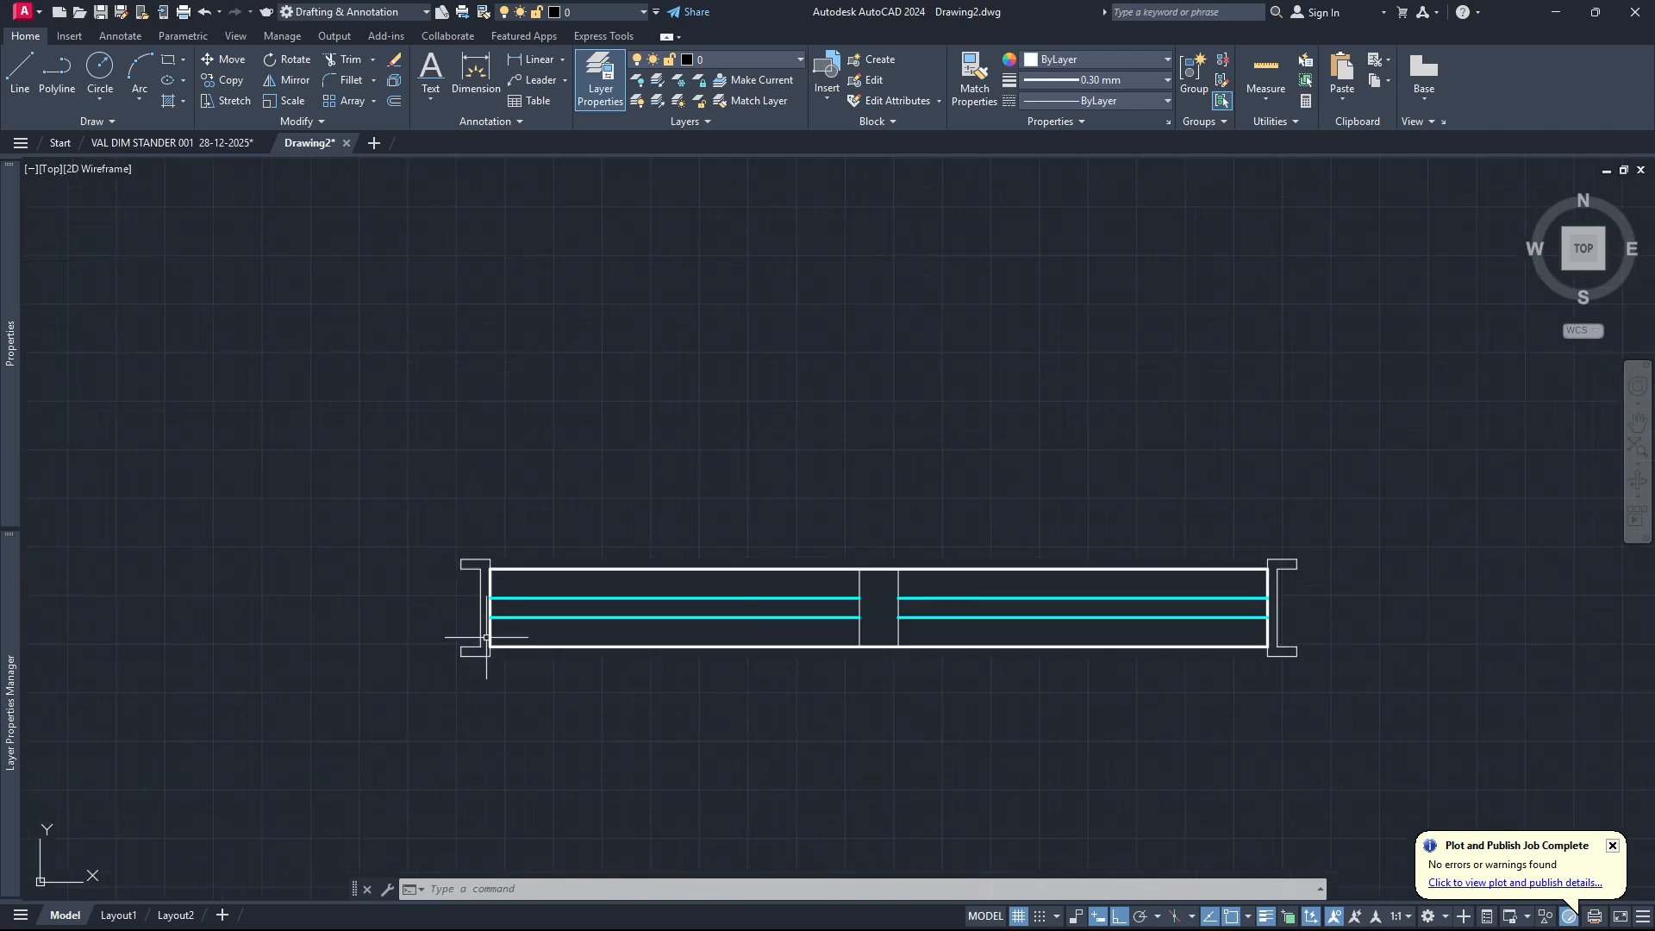
pyautogui.scroll(3, 466, 586)
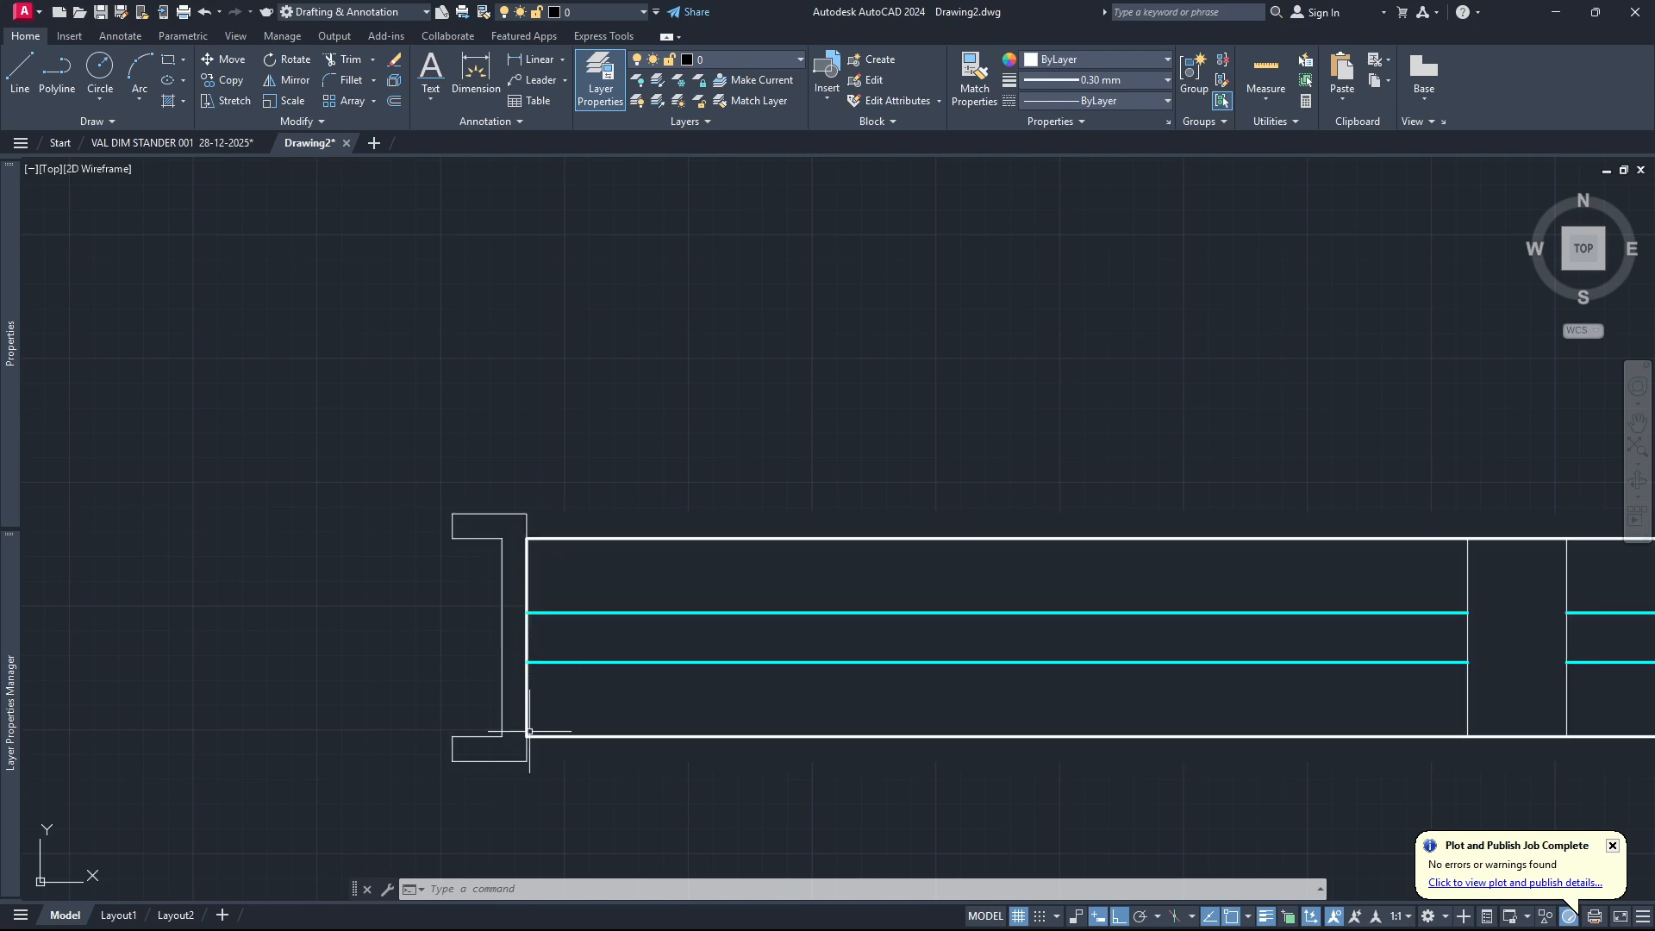
# Copy the window block below the plan from its centre onto the middle of the right wall.
pyautogui.click(597, 516)
pyautogui.scroll(-4, 560, 608)
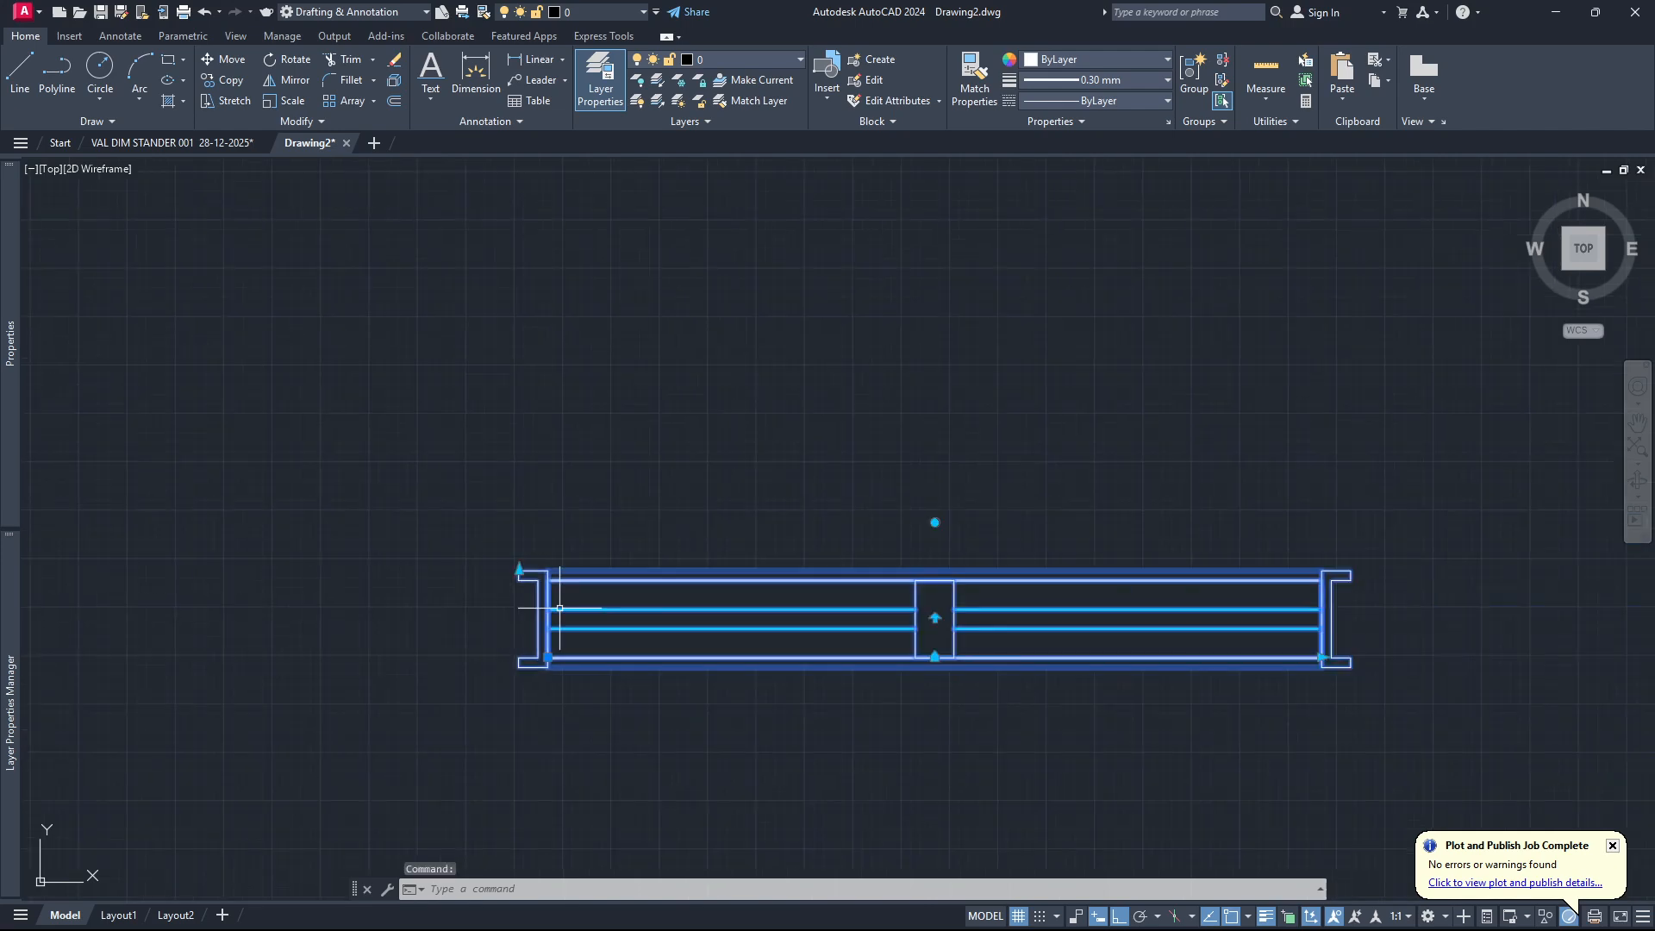
pyautogui.scroll(-4, 587, 605)
pyautogui.scroll(4, 634, 427)
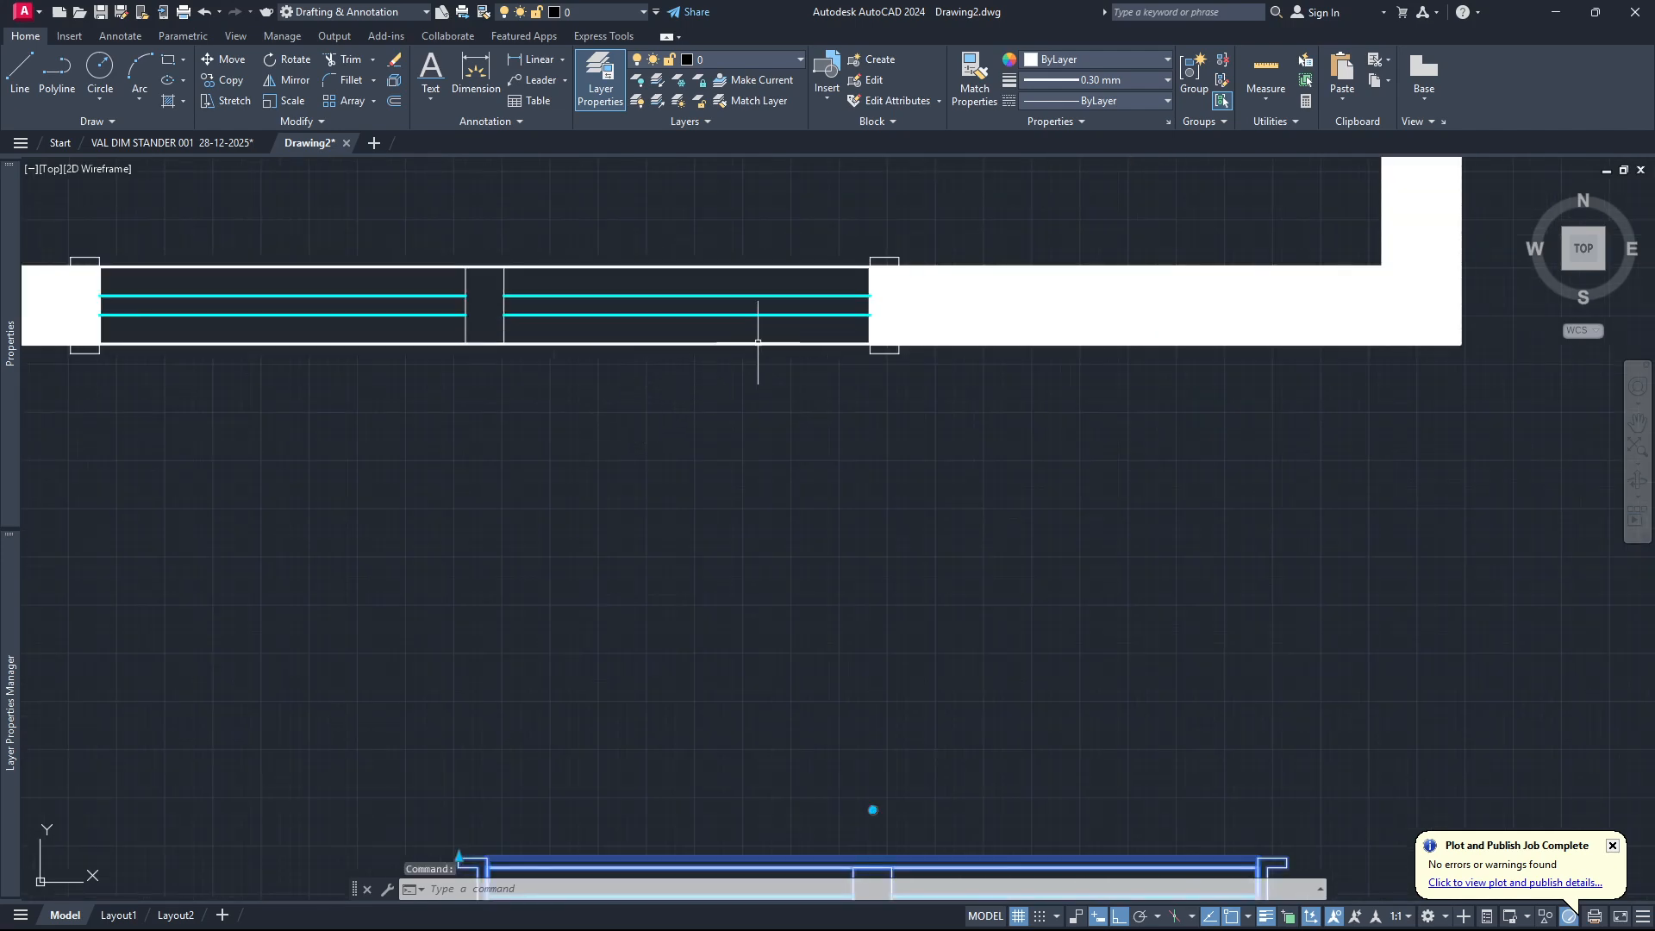
pyautogui.scroll(-2, 764, 422)
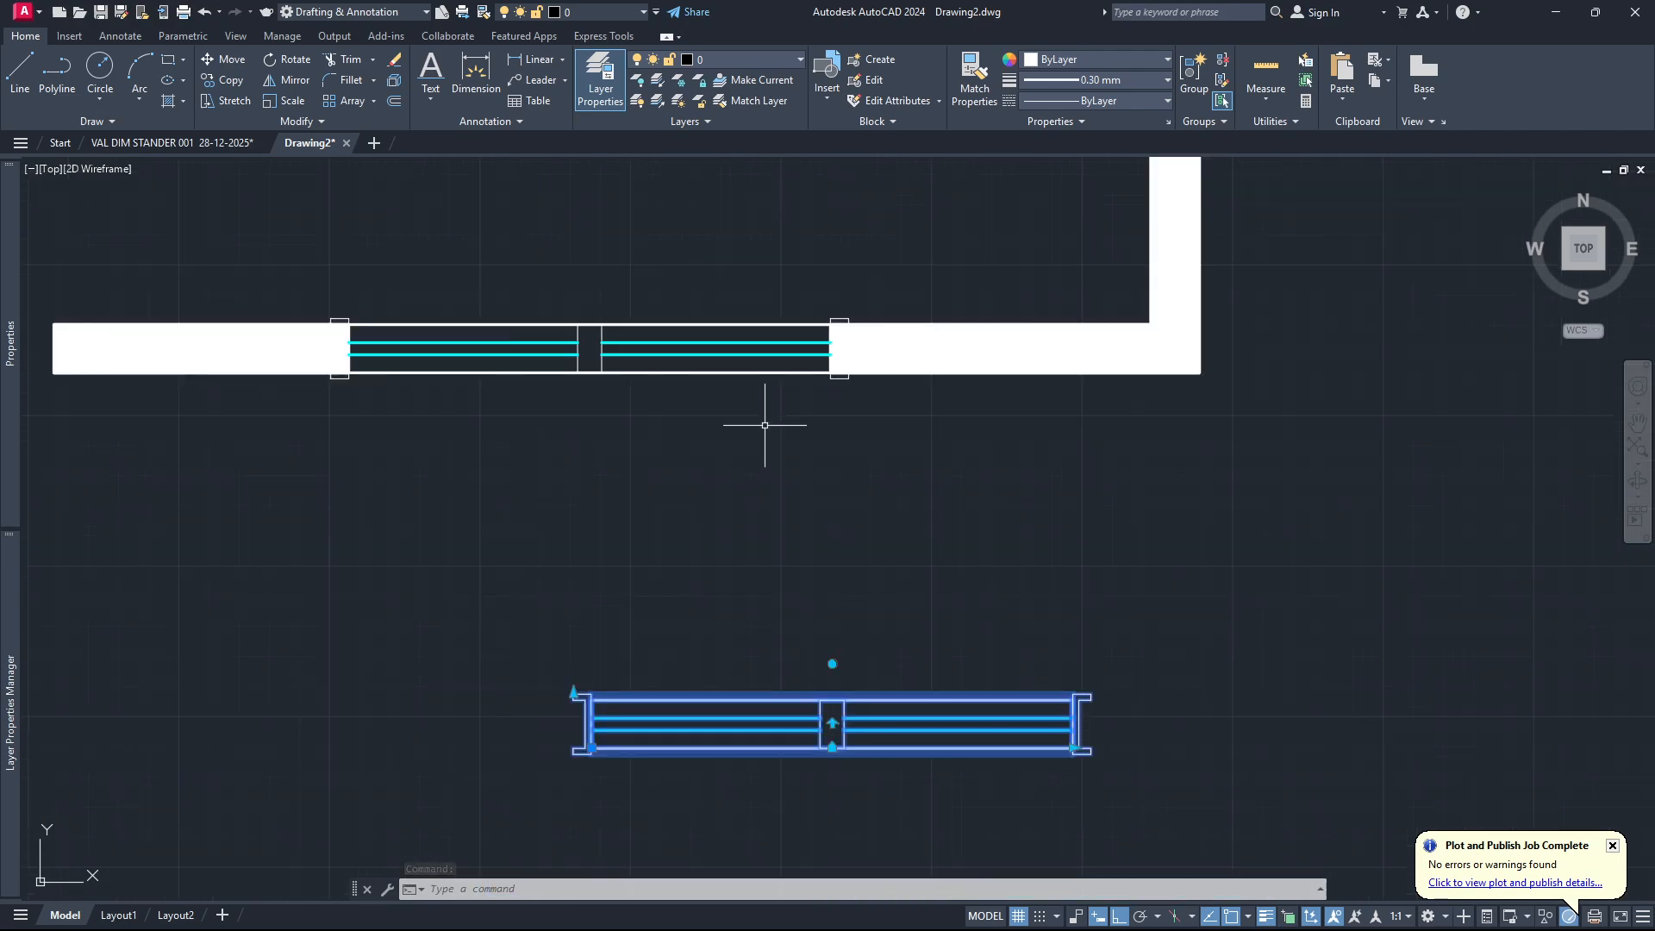
pyautogui.scroll(-4, 819, 655)
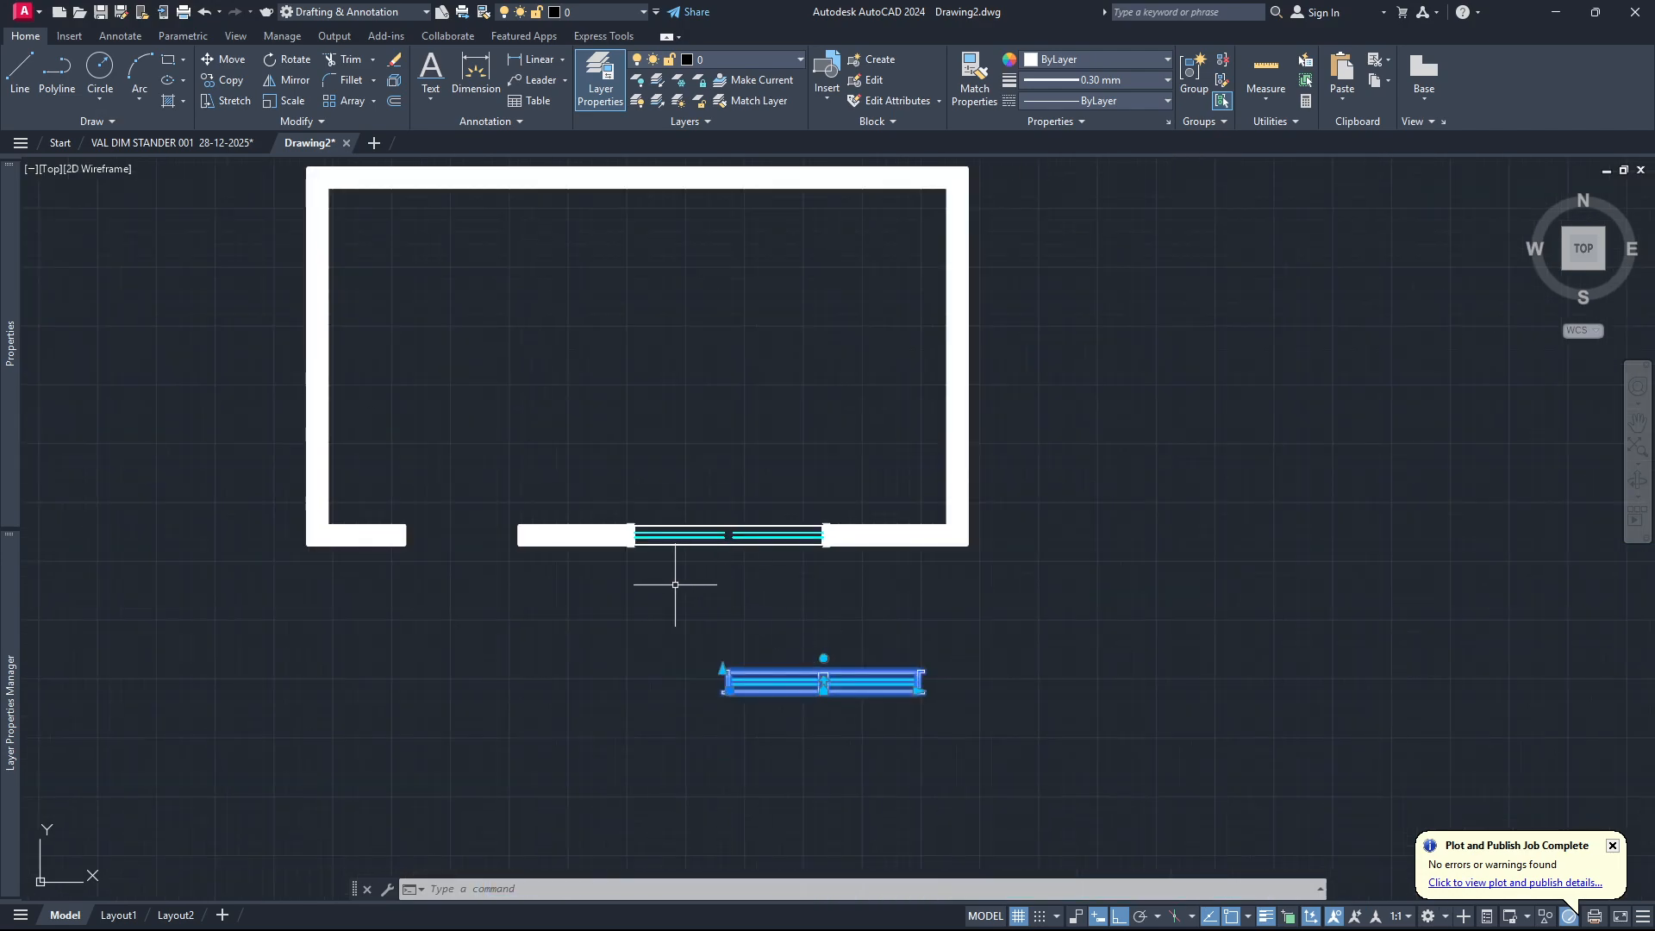
pyautogui.scroll(2, 673, 592)
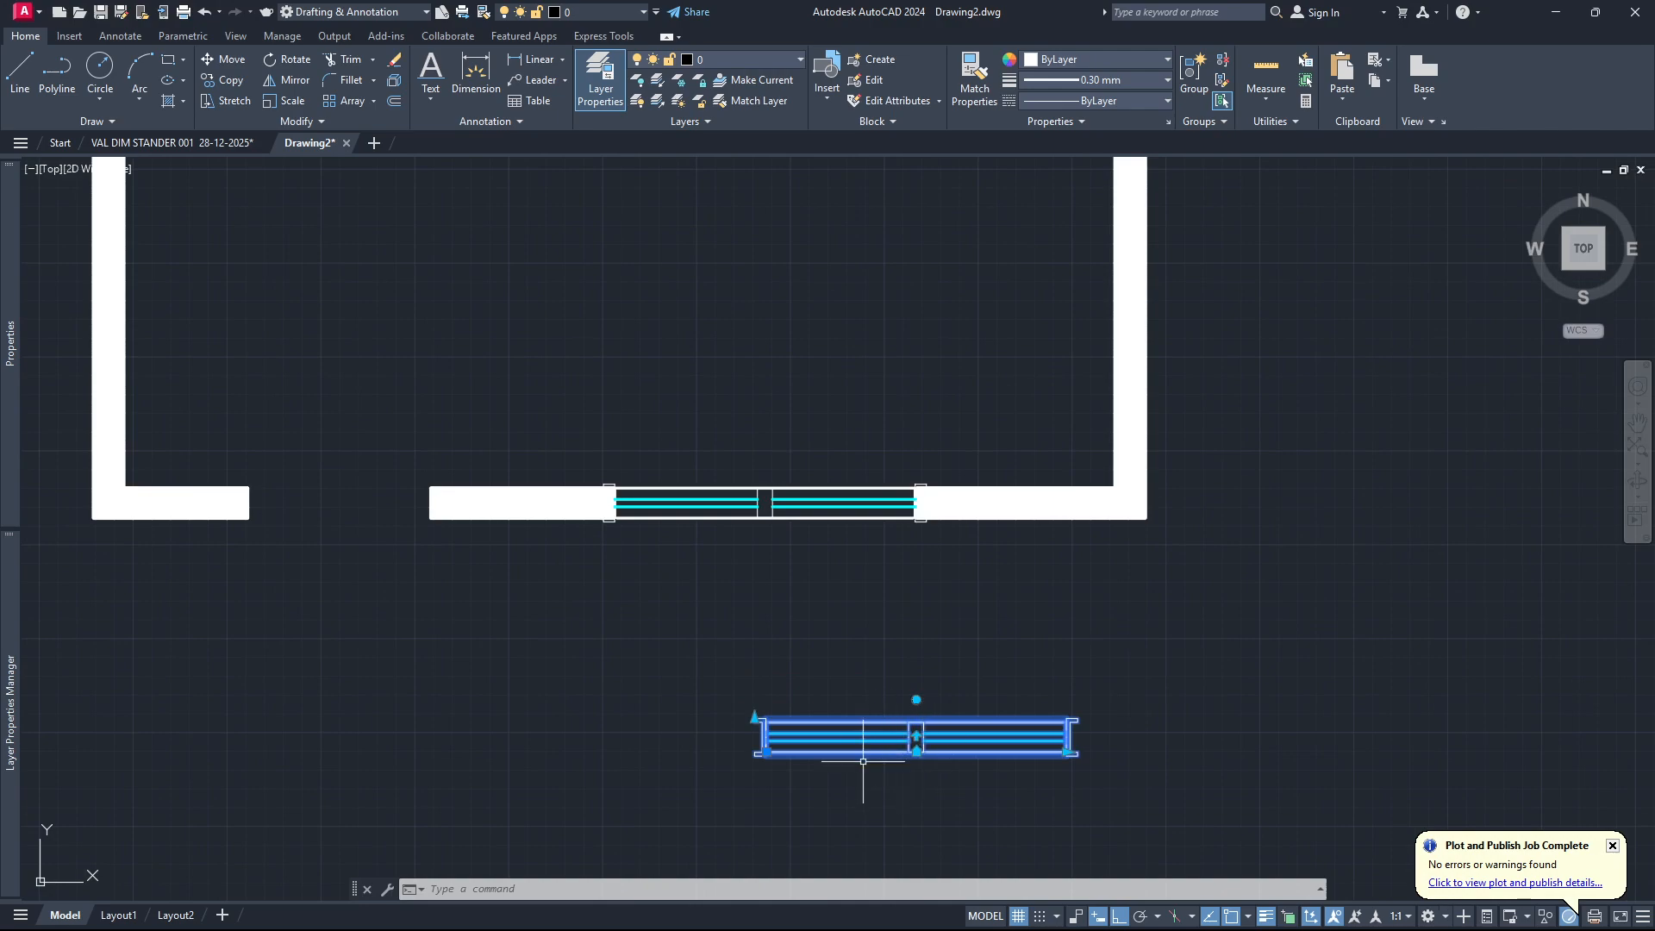
pyautogui.press('space')
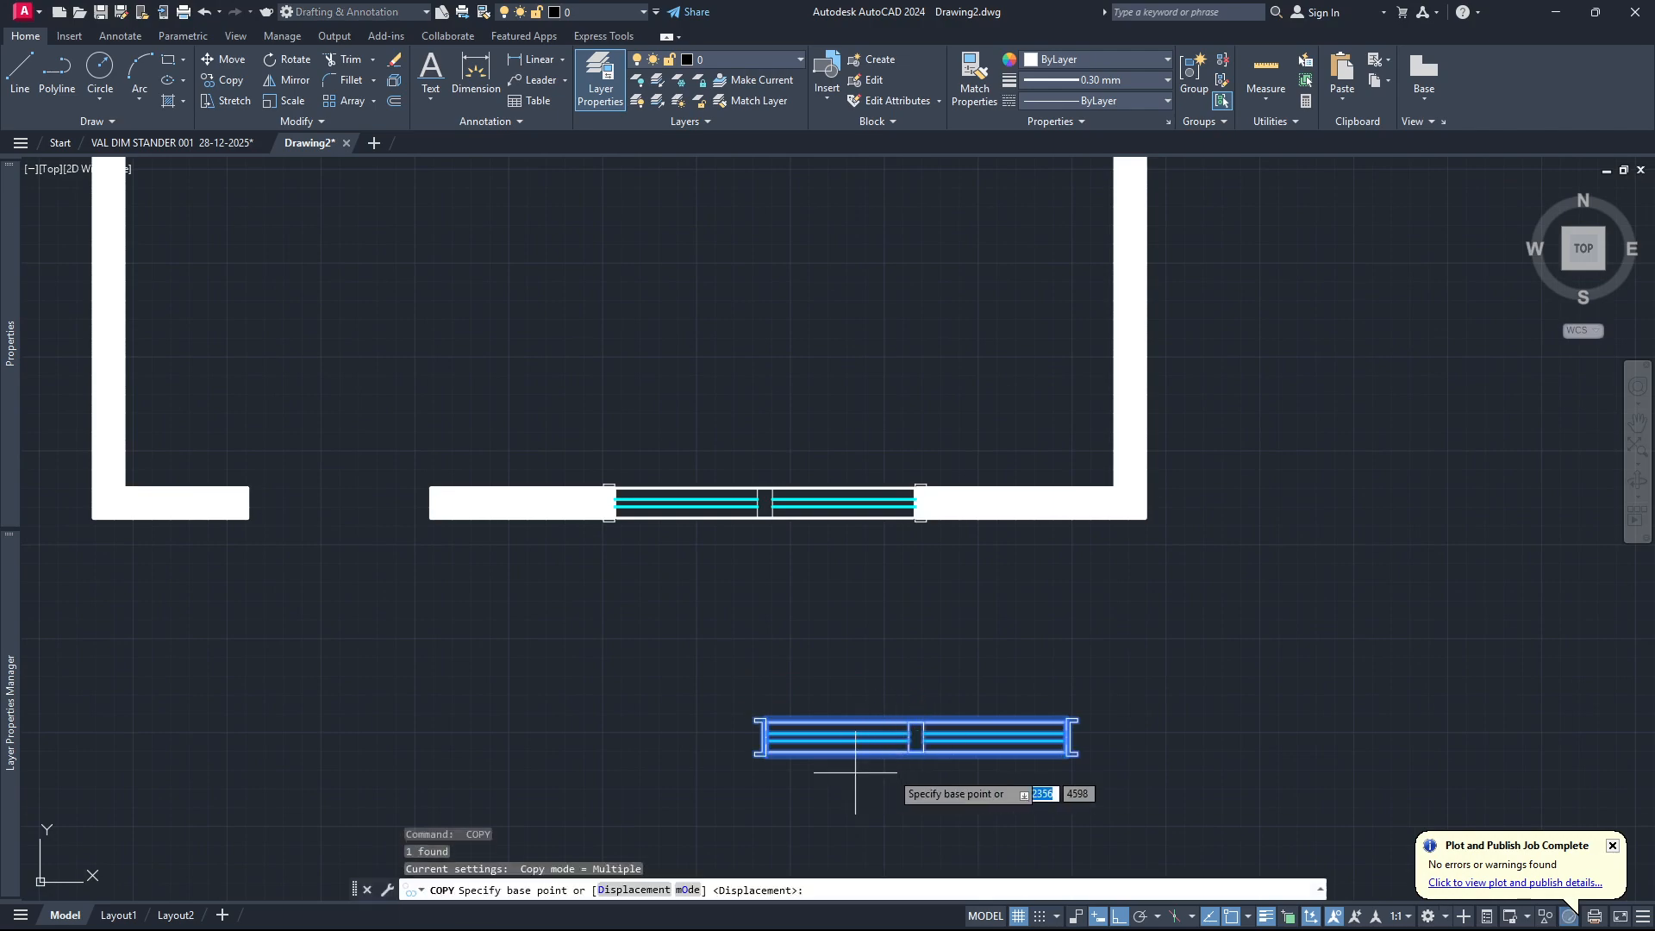
pyautogui.click(916, 739)
pyautogui.scroll(-4, 896, 771)
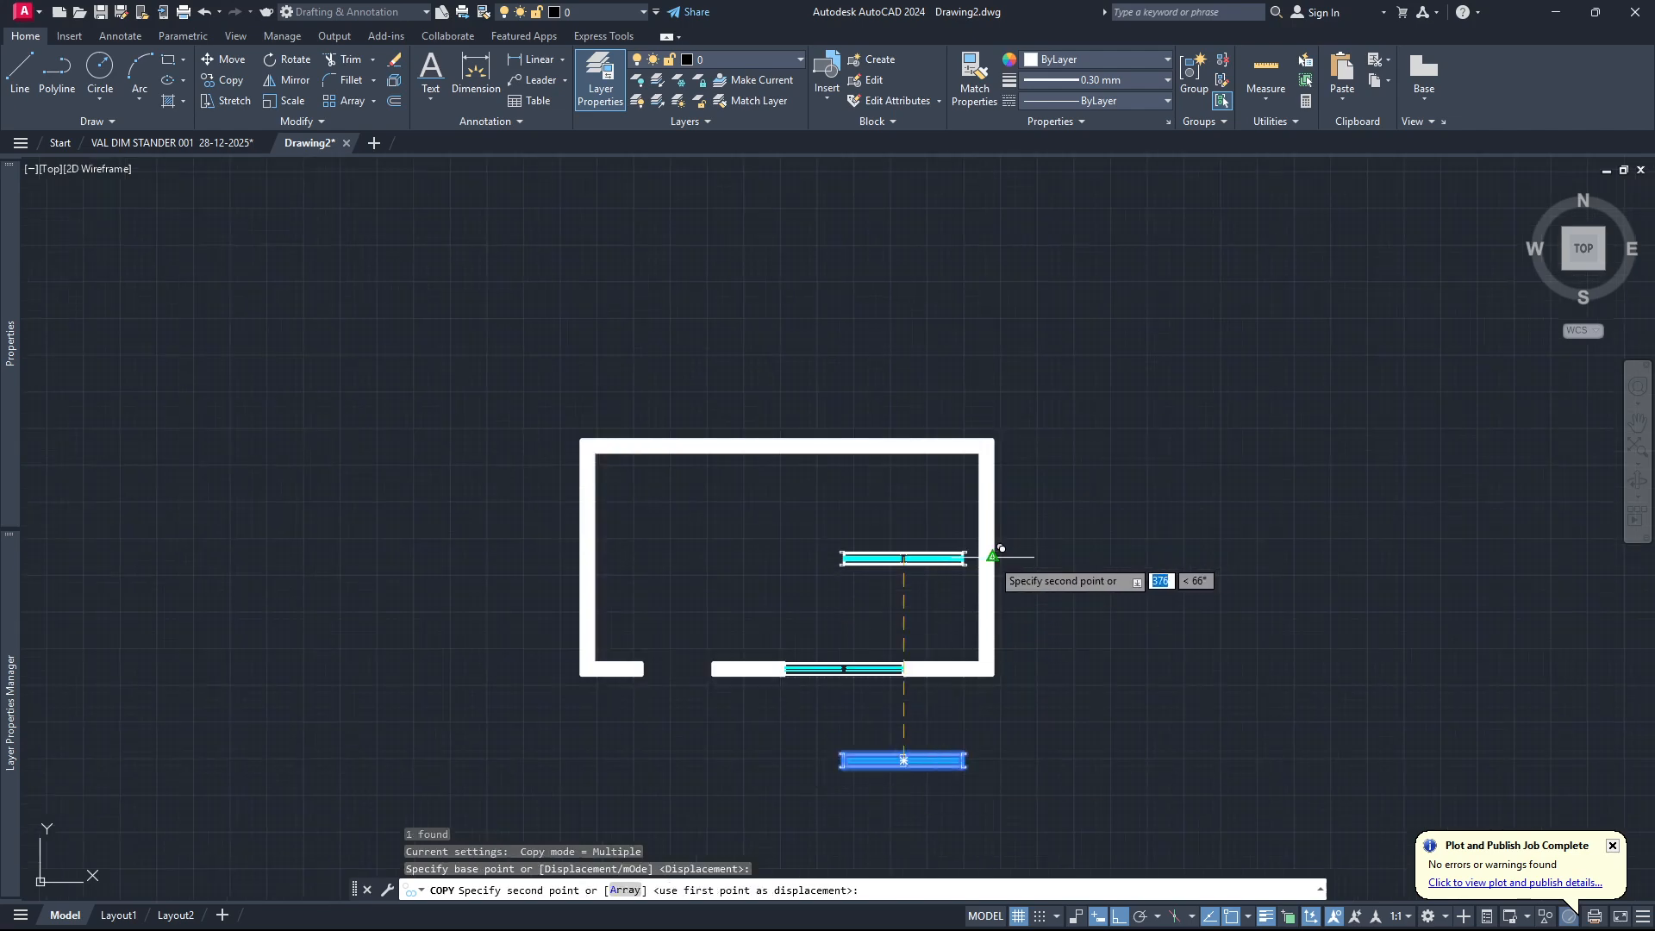
pyautogui.click(990, 556)
pyautogui.press('Escape')
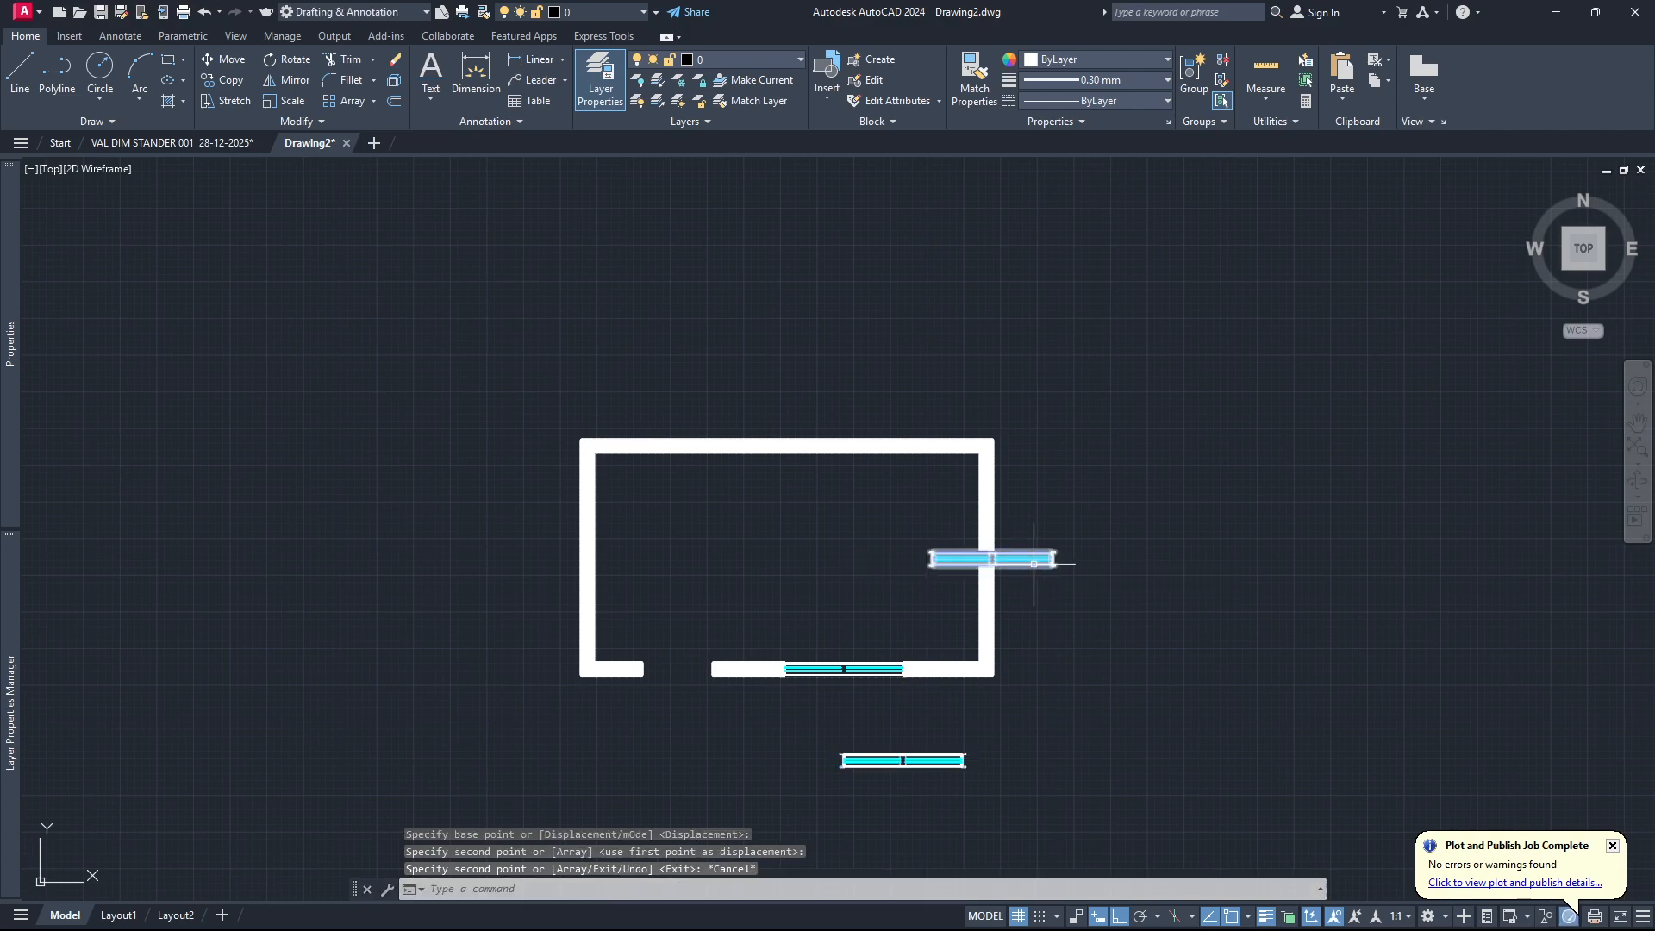
# Rotate the copied window a quarter turn clockwise and shift it sideways to fit within the right wall's thickness.
pyautogui.click(1052, 551)
pyautogui.scroll(5, 1022, 551)
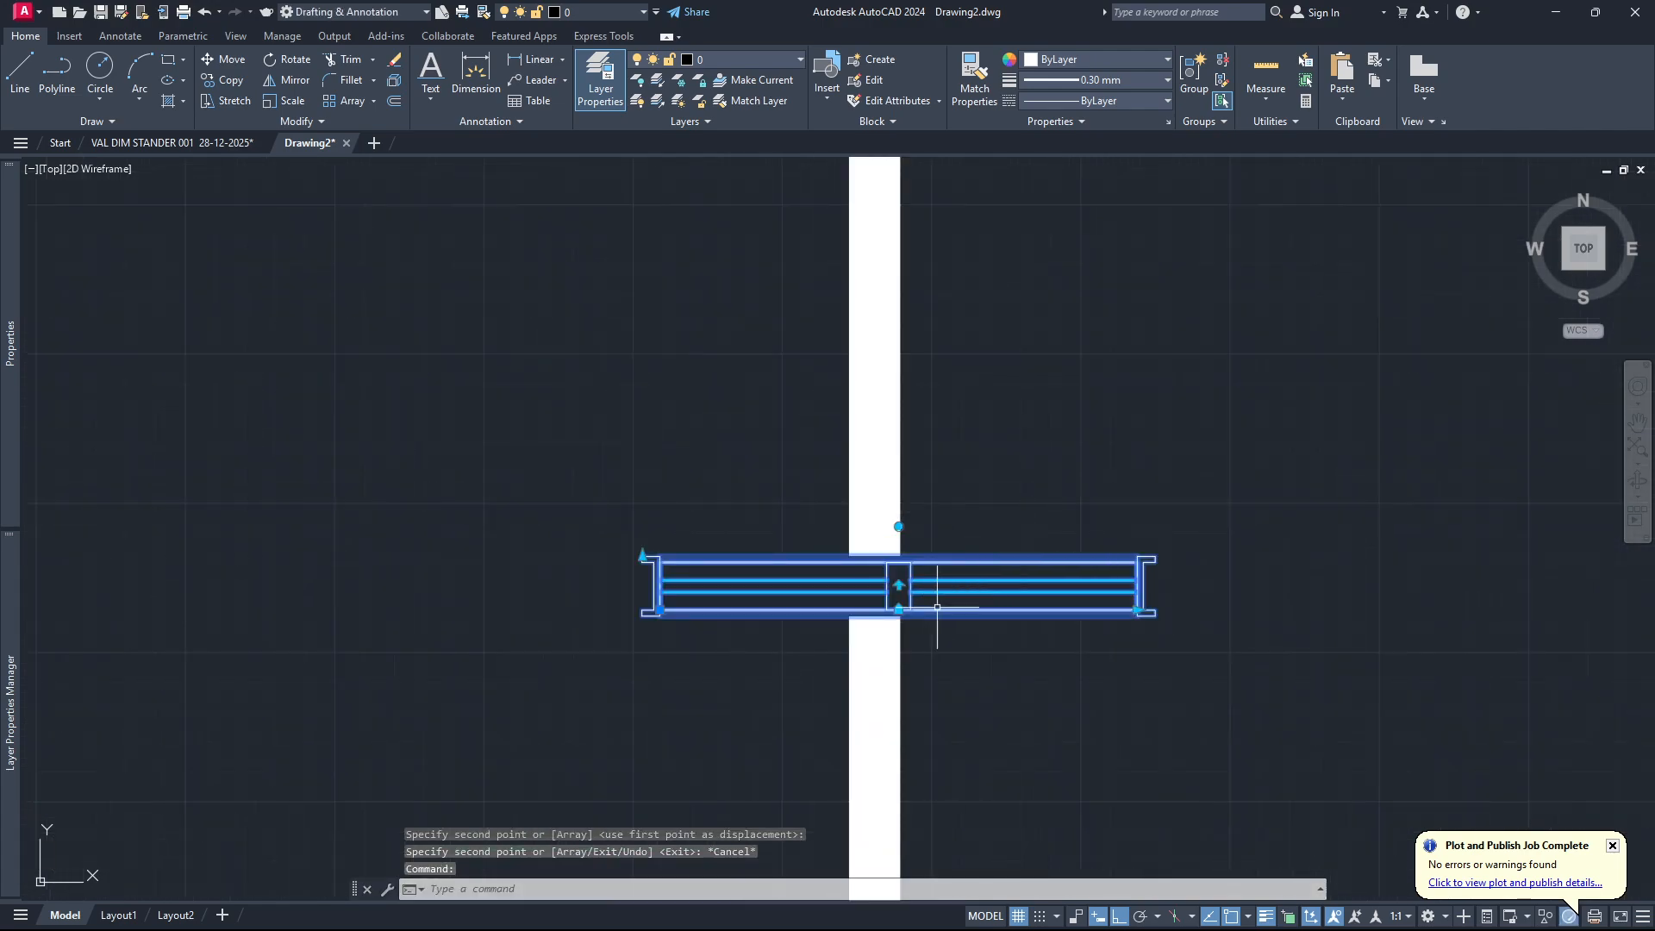
pyautogui.click(899, 526)
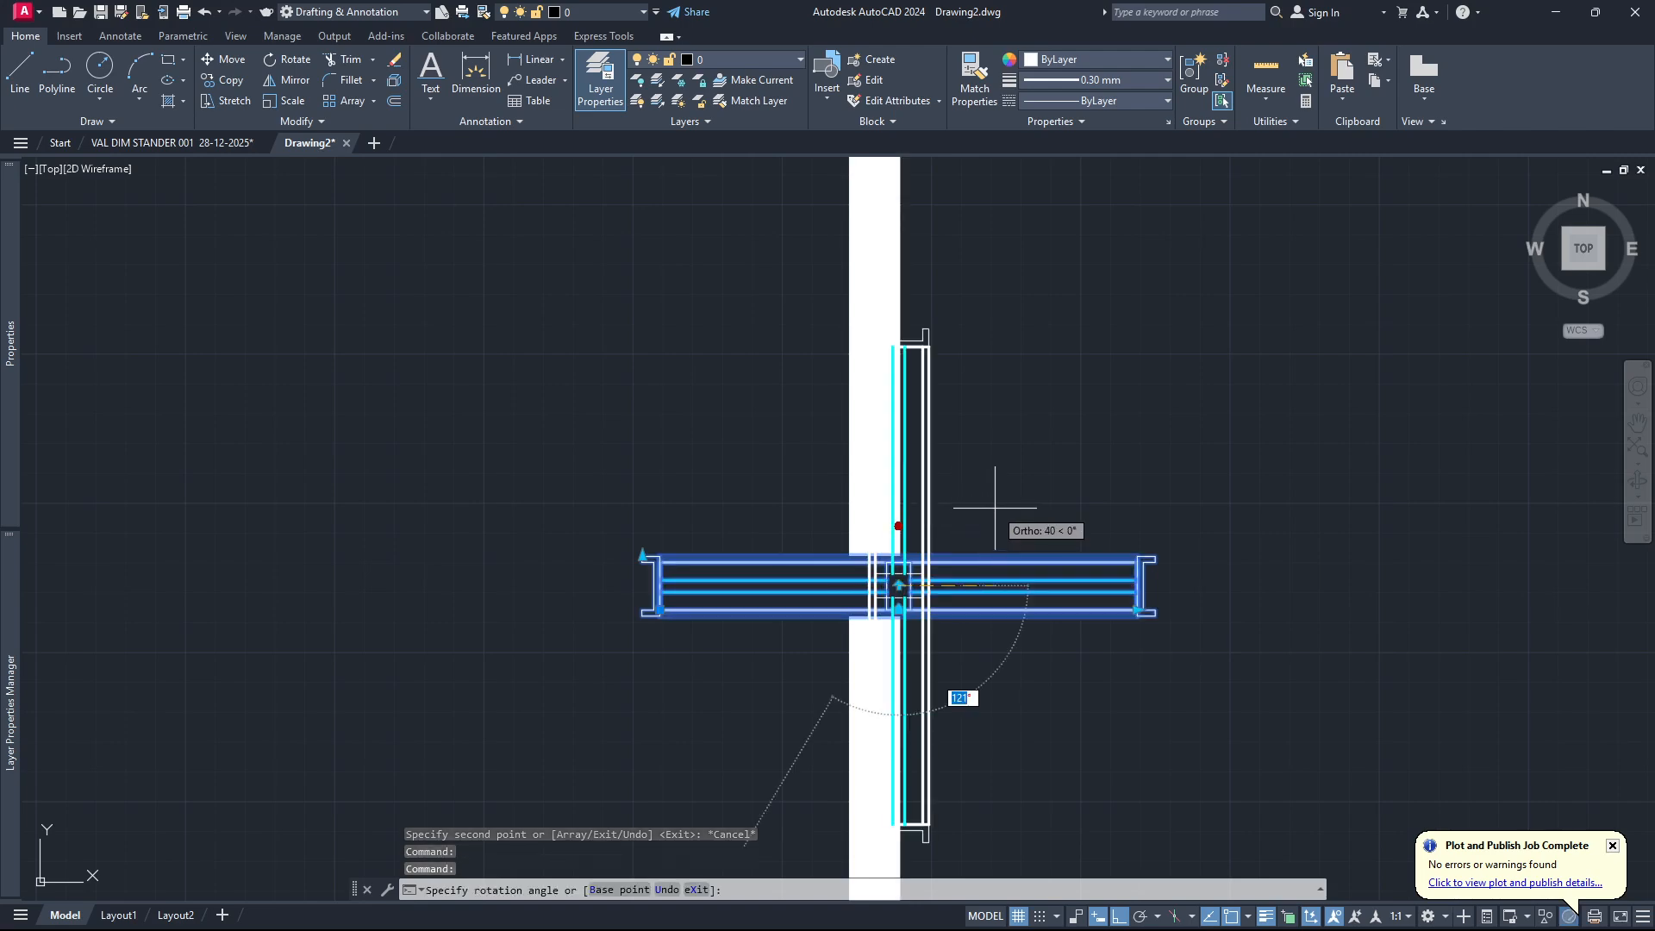
pyautogui.click(990, 498)
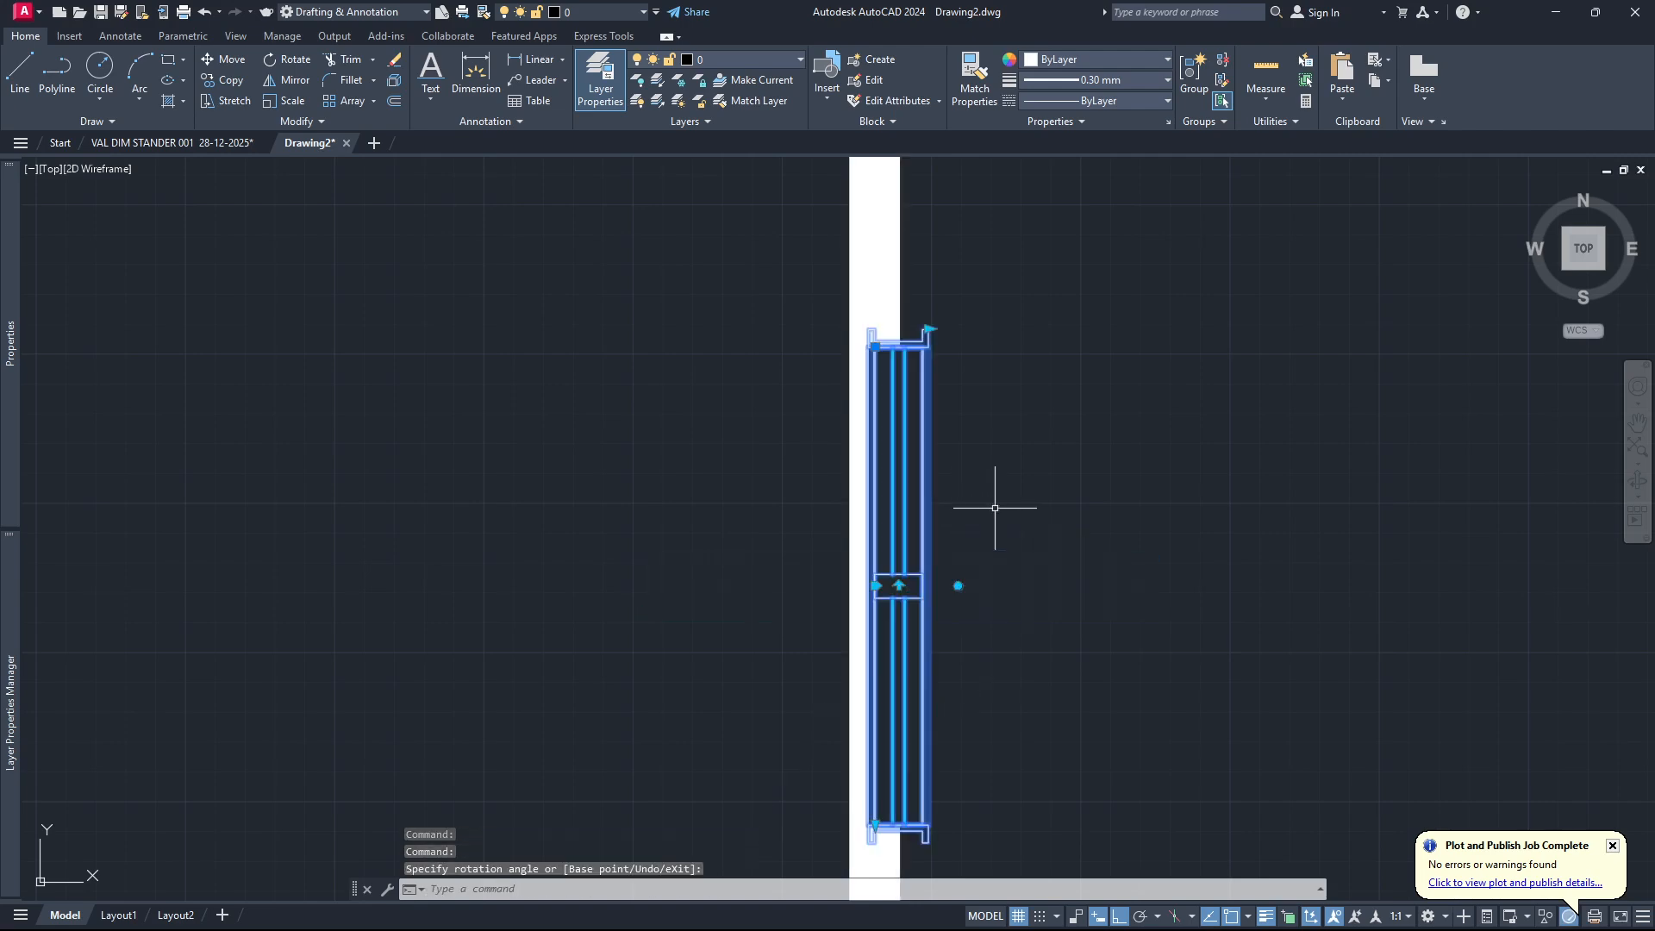
pyautogui.click(876, 587)
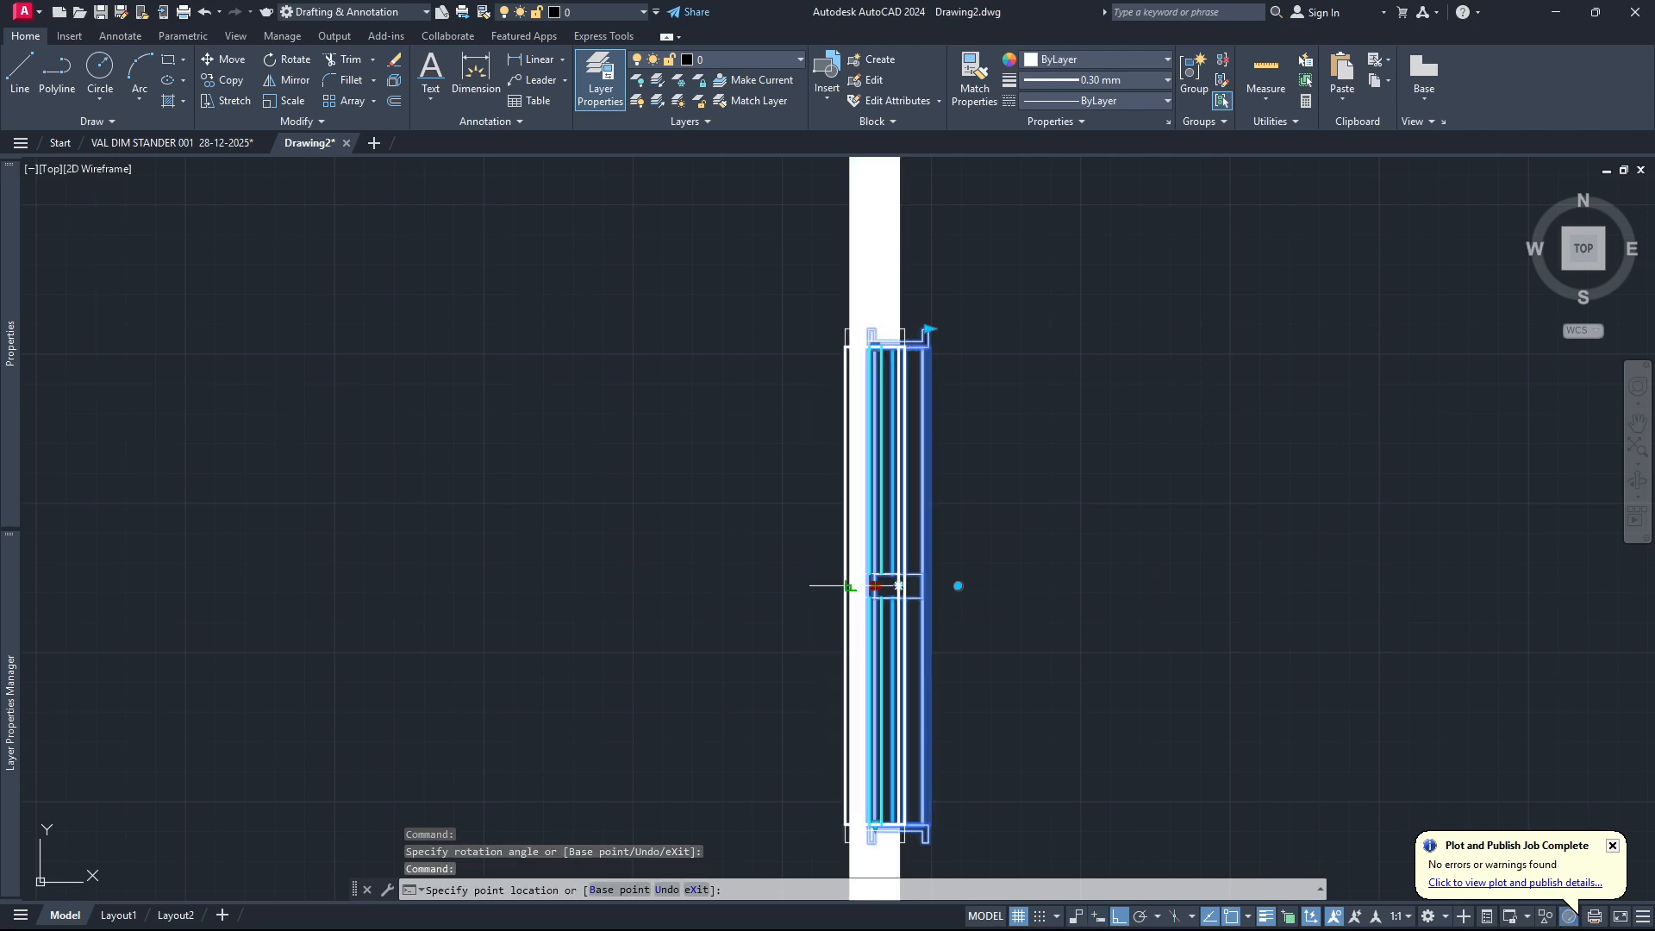
pyautogui.click(872, 580)
# Check the window's fit at the right wall's ends and review both windows in the whole room plan.
pyautogui.scroll(1, 918, 345)
pyautogui.scroll(3, 887, 351)
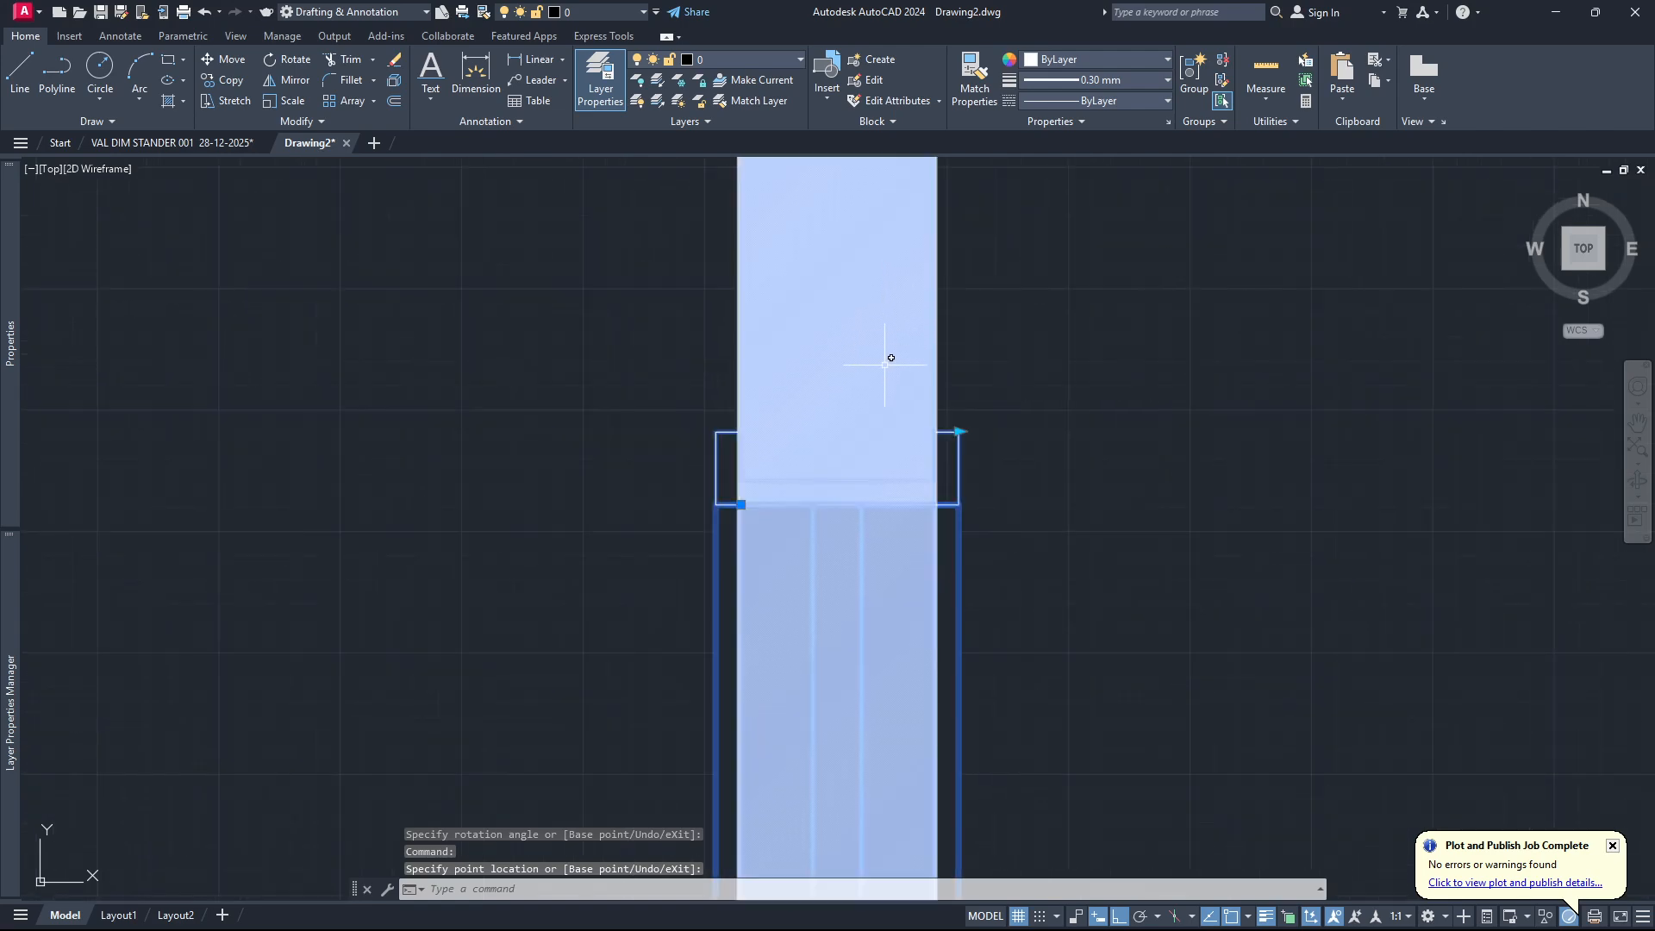
pyautogui.scroll(-6, 888, 351)
pyautogui.press('Escape')
pyautogui.scroll(-3, 793, 462)
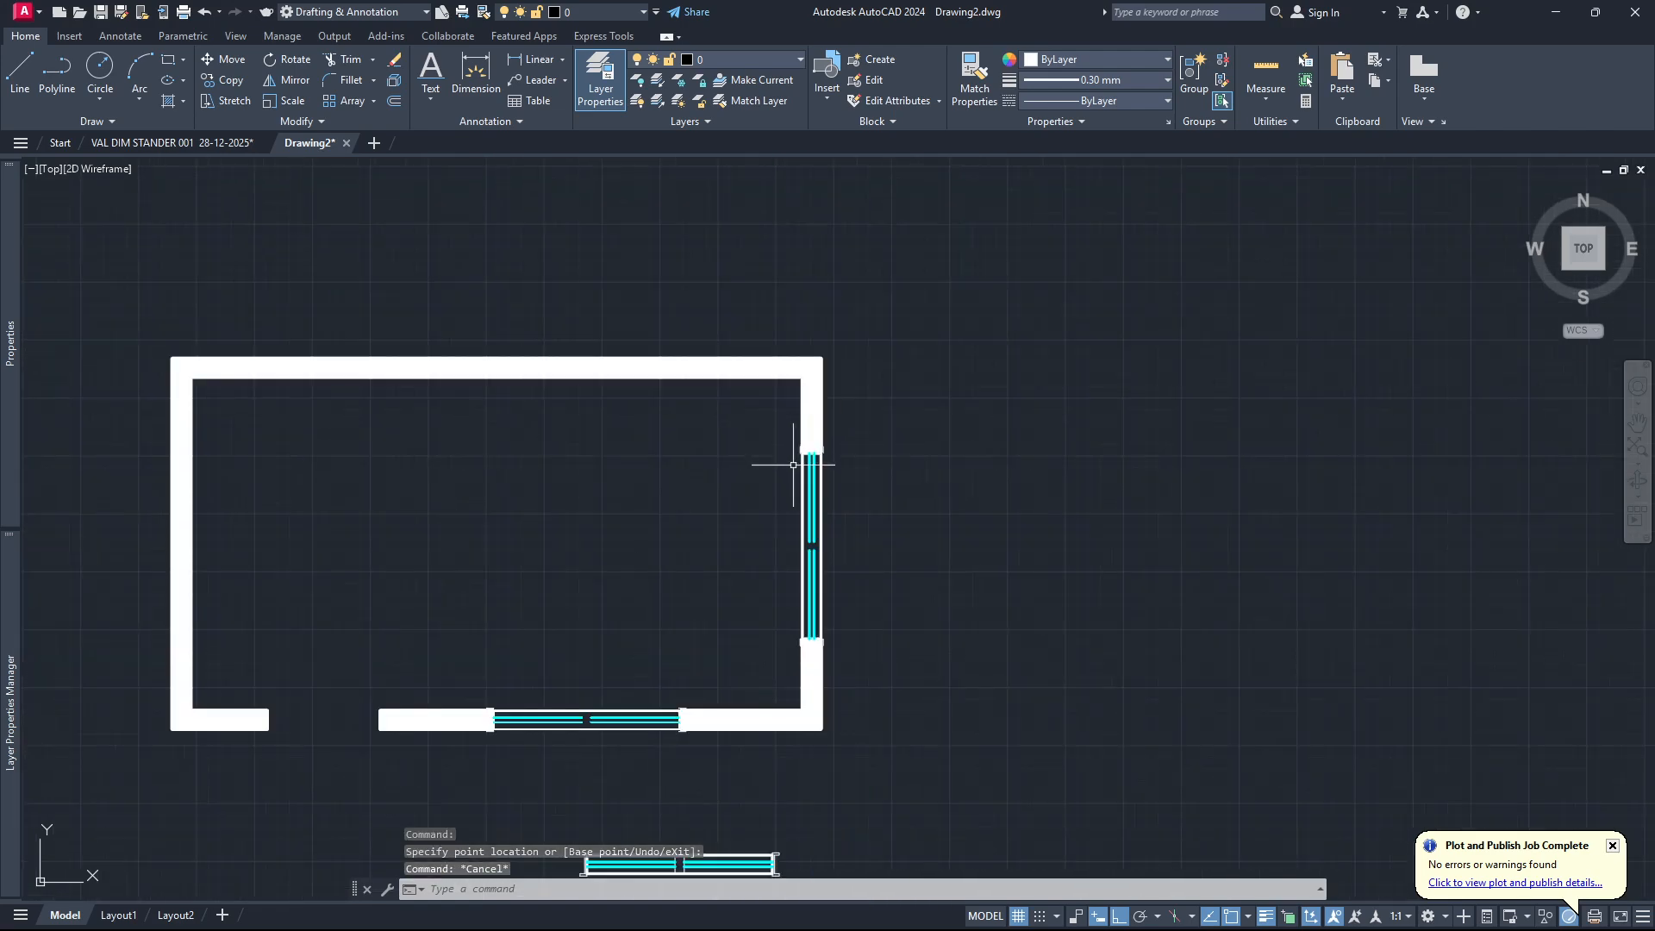
pyautogui.scroll(4, 811, 607)
pyautogui.scroll(-4, 901, 457)
pyautogui.scroll(2, 872, 473)
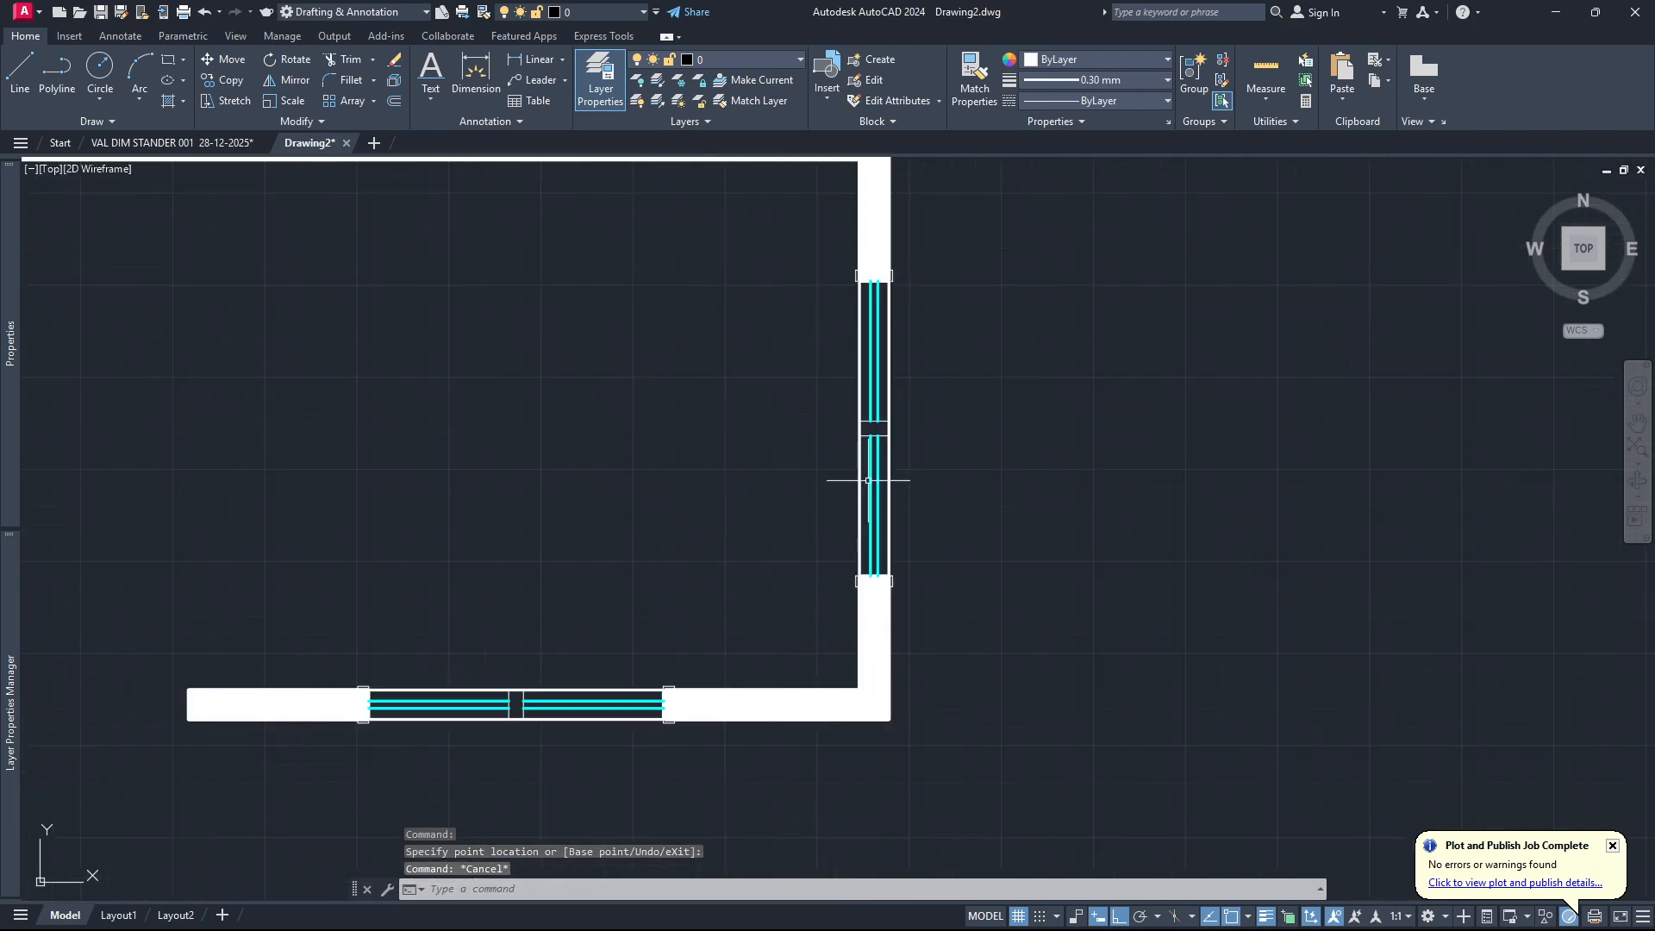
pyautogui.scroll(-2, 991, 500)
pyautogui.scroll(-2, 865, 524)
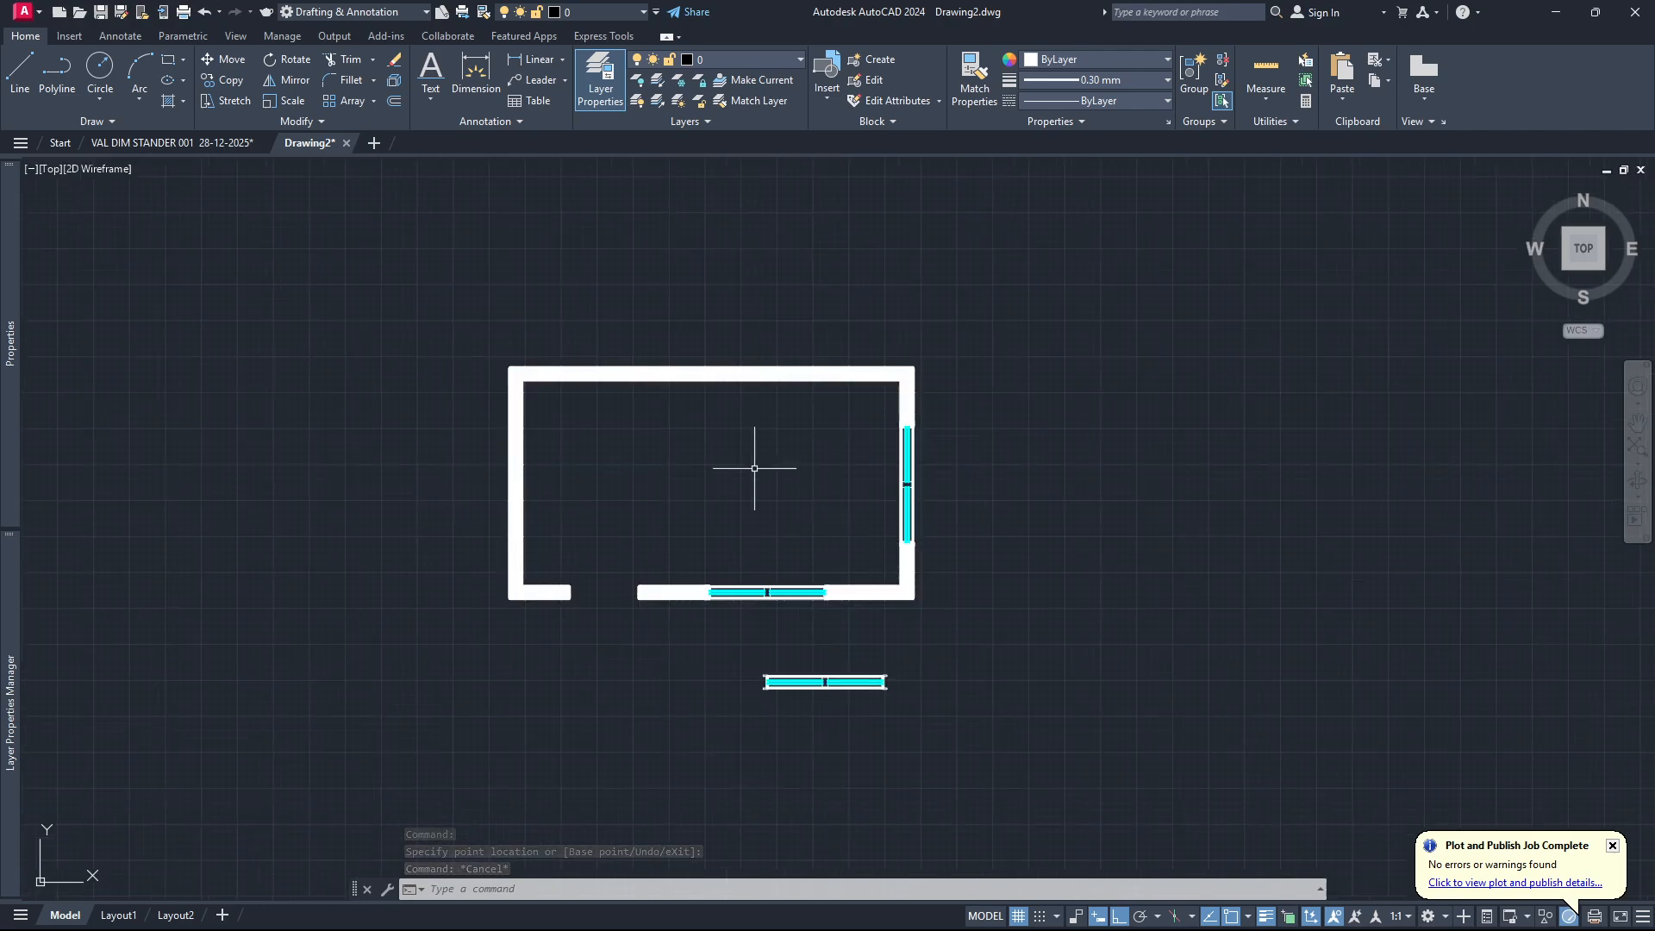
pyautogui.scroll(2, 756, 470)
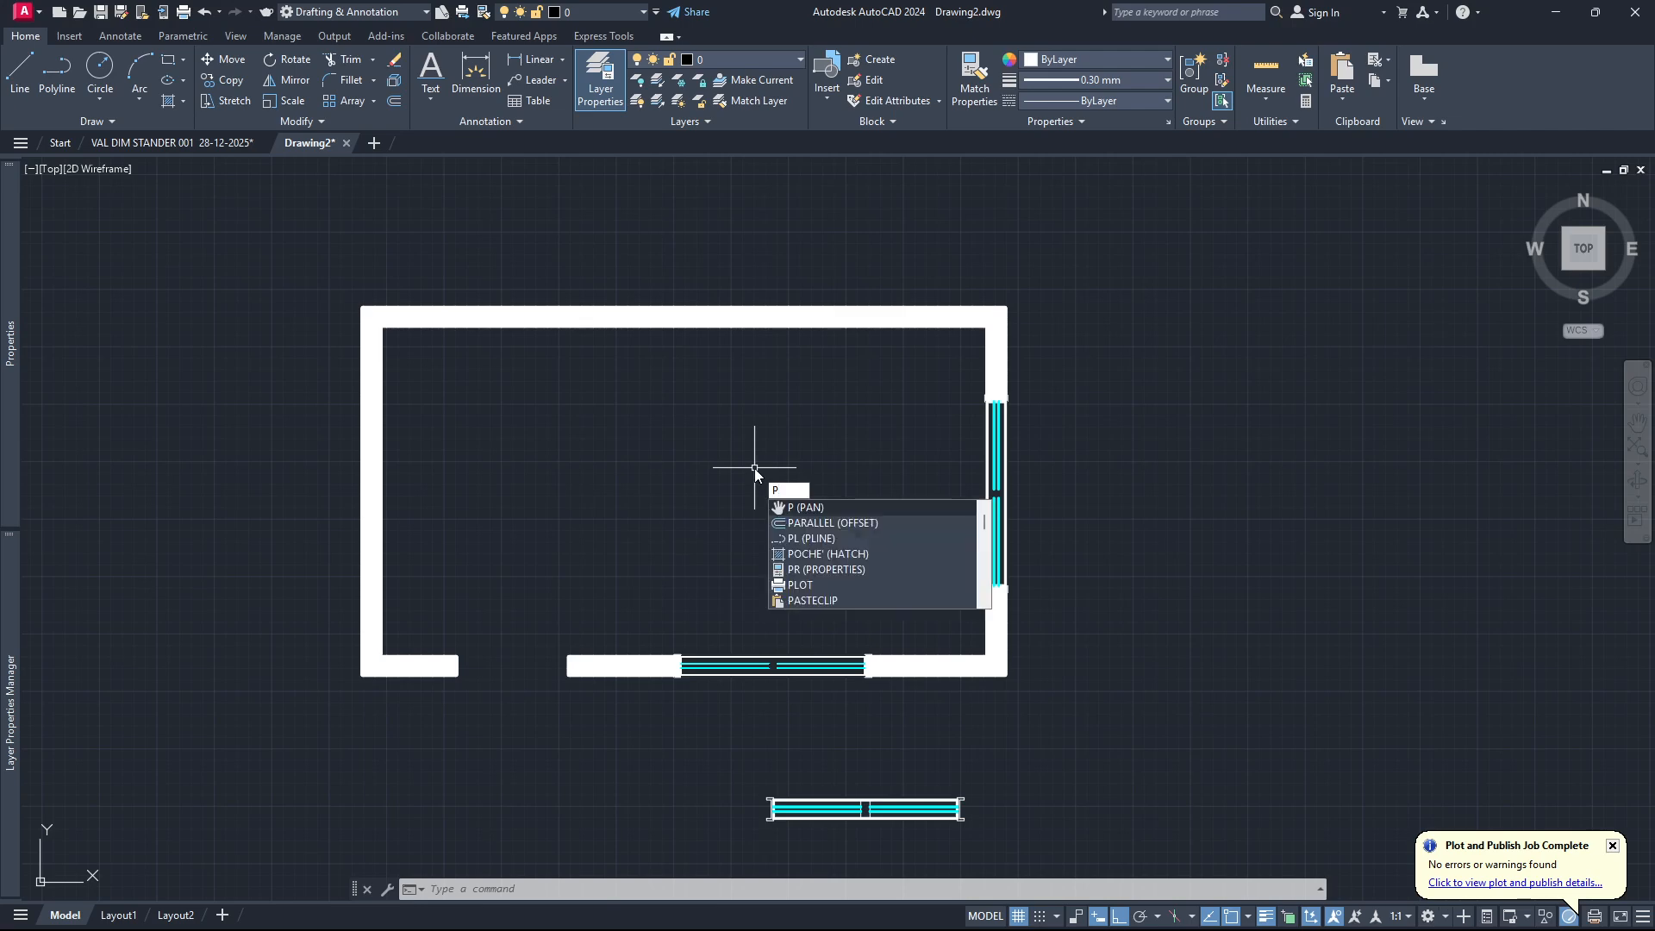
pyautogui.press('BackSpace')
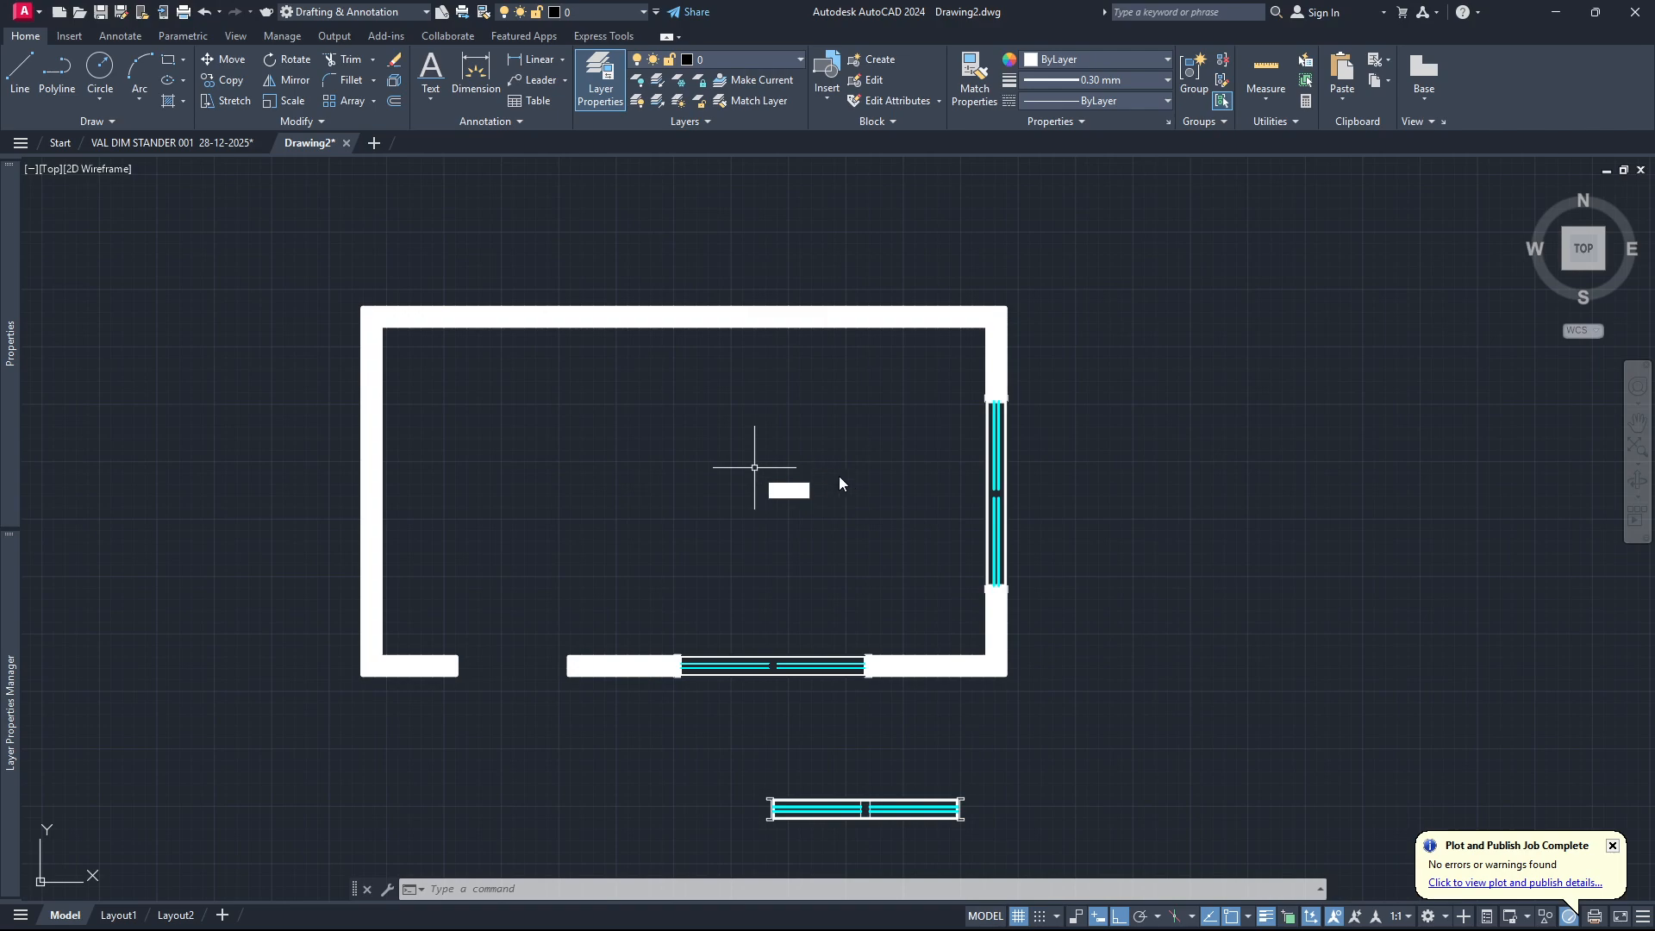
pyautogui.press('Escape')
pyautogui.press('Escape')
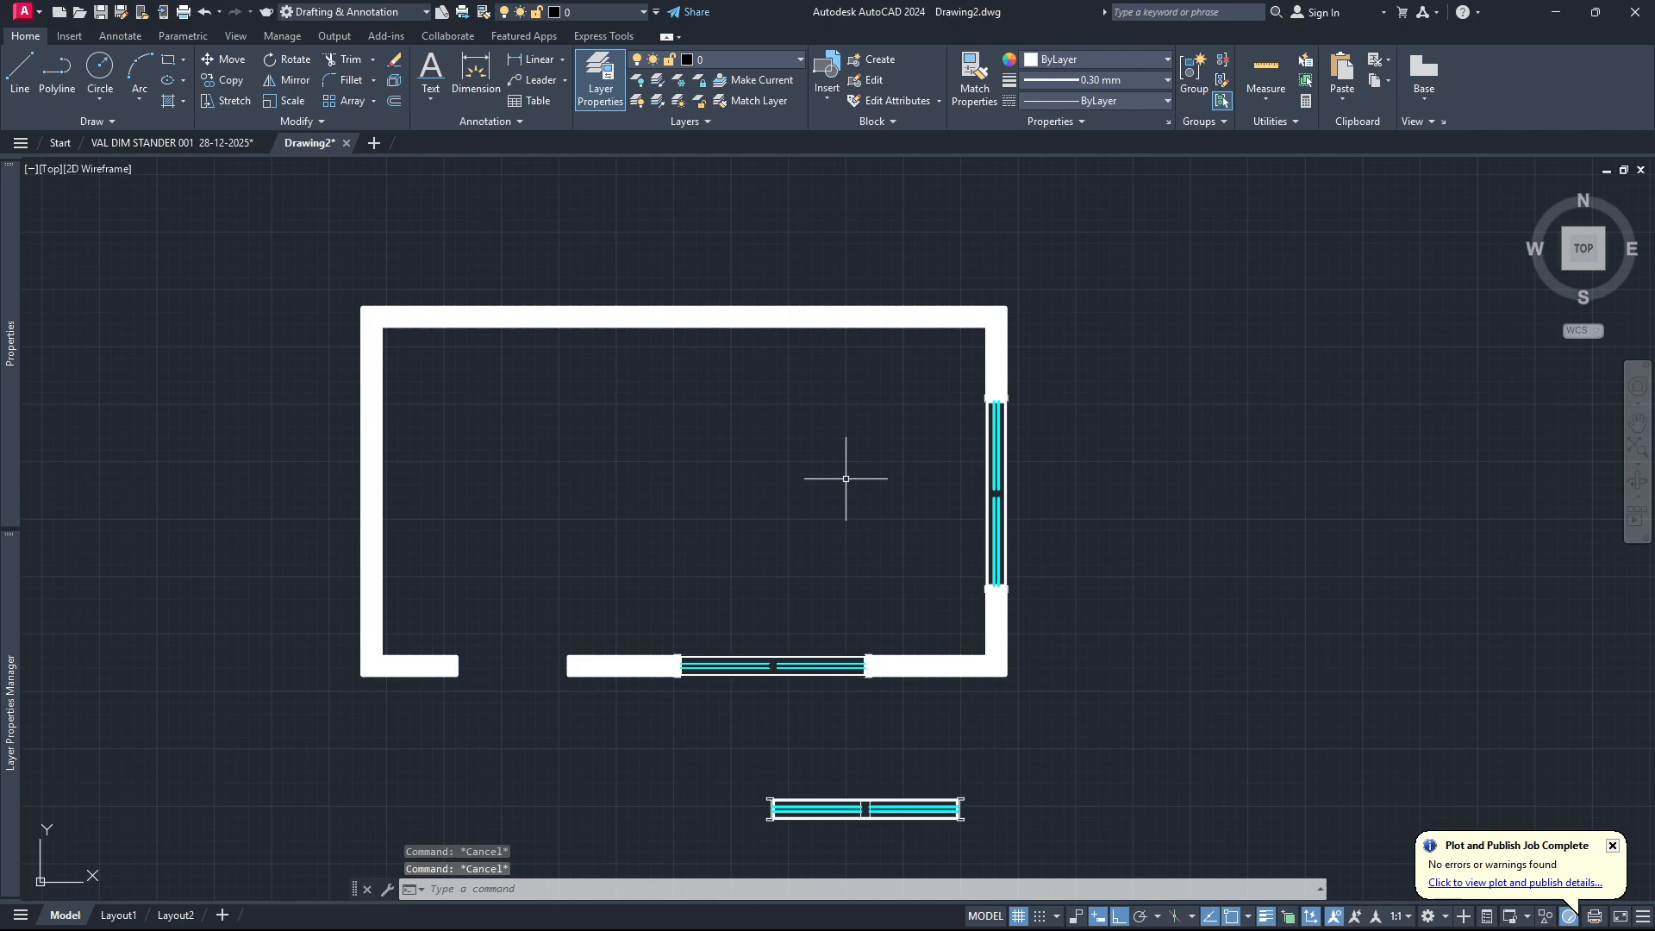
# Set up a plot of the model using the DWG To PDF.pc3 plotter and the acad.ctb plot style table.
pyautogui.hotkey('ctrl', 'p')
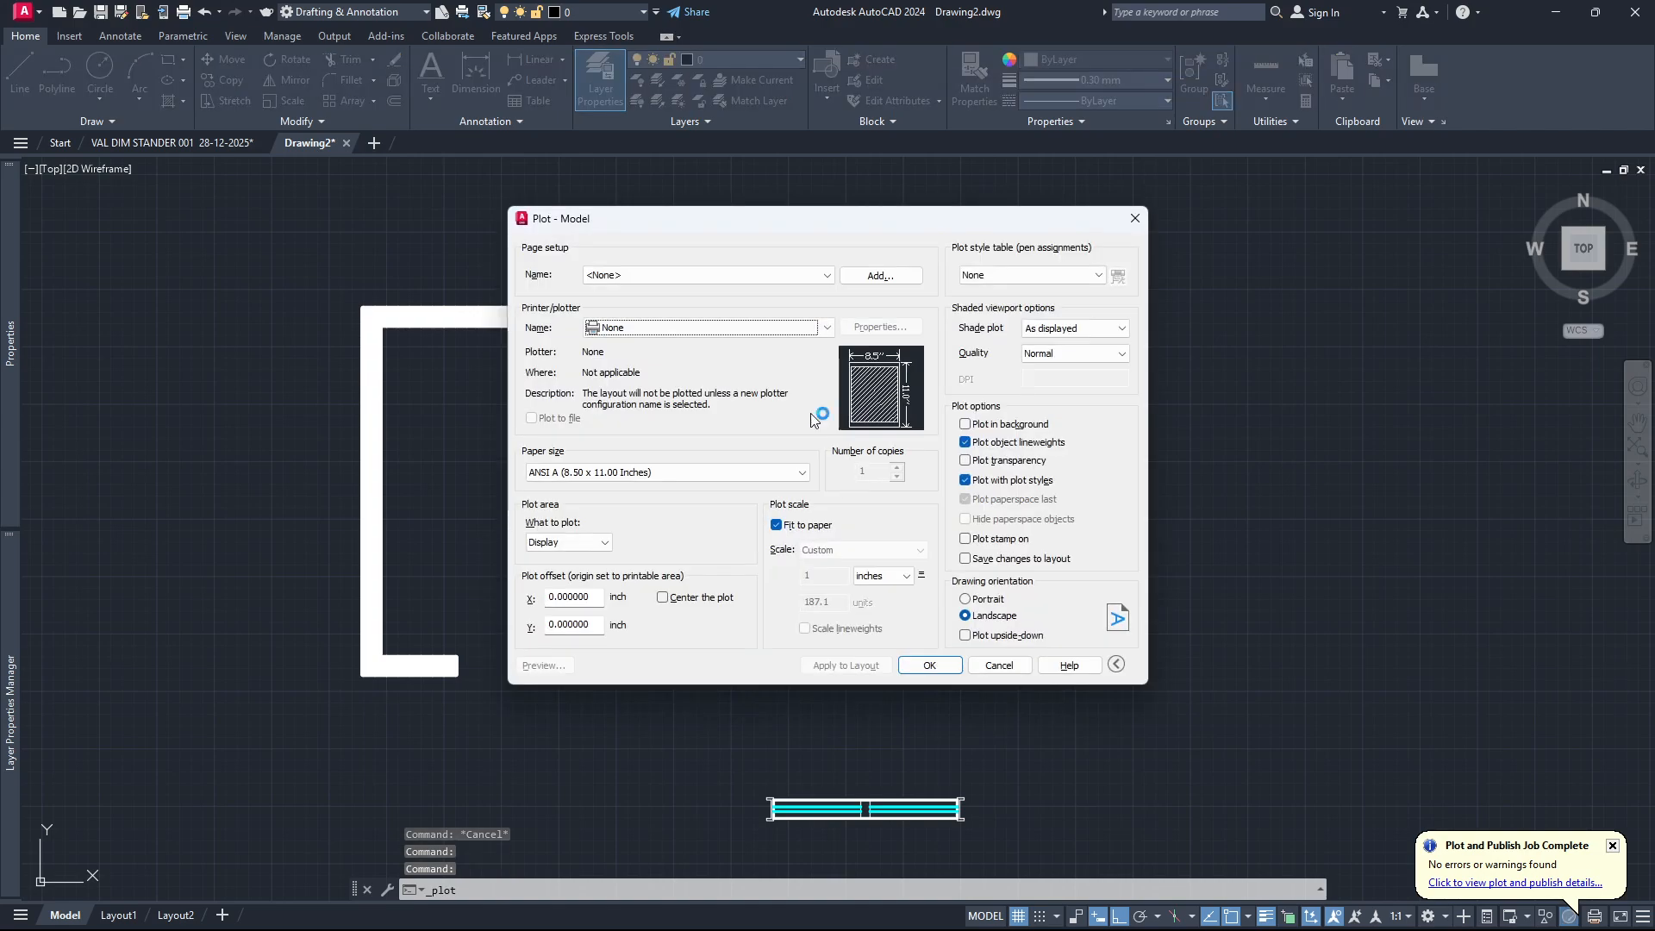
pyautogui.click(829, 329)
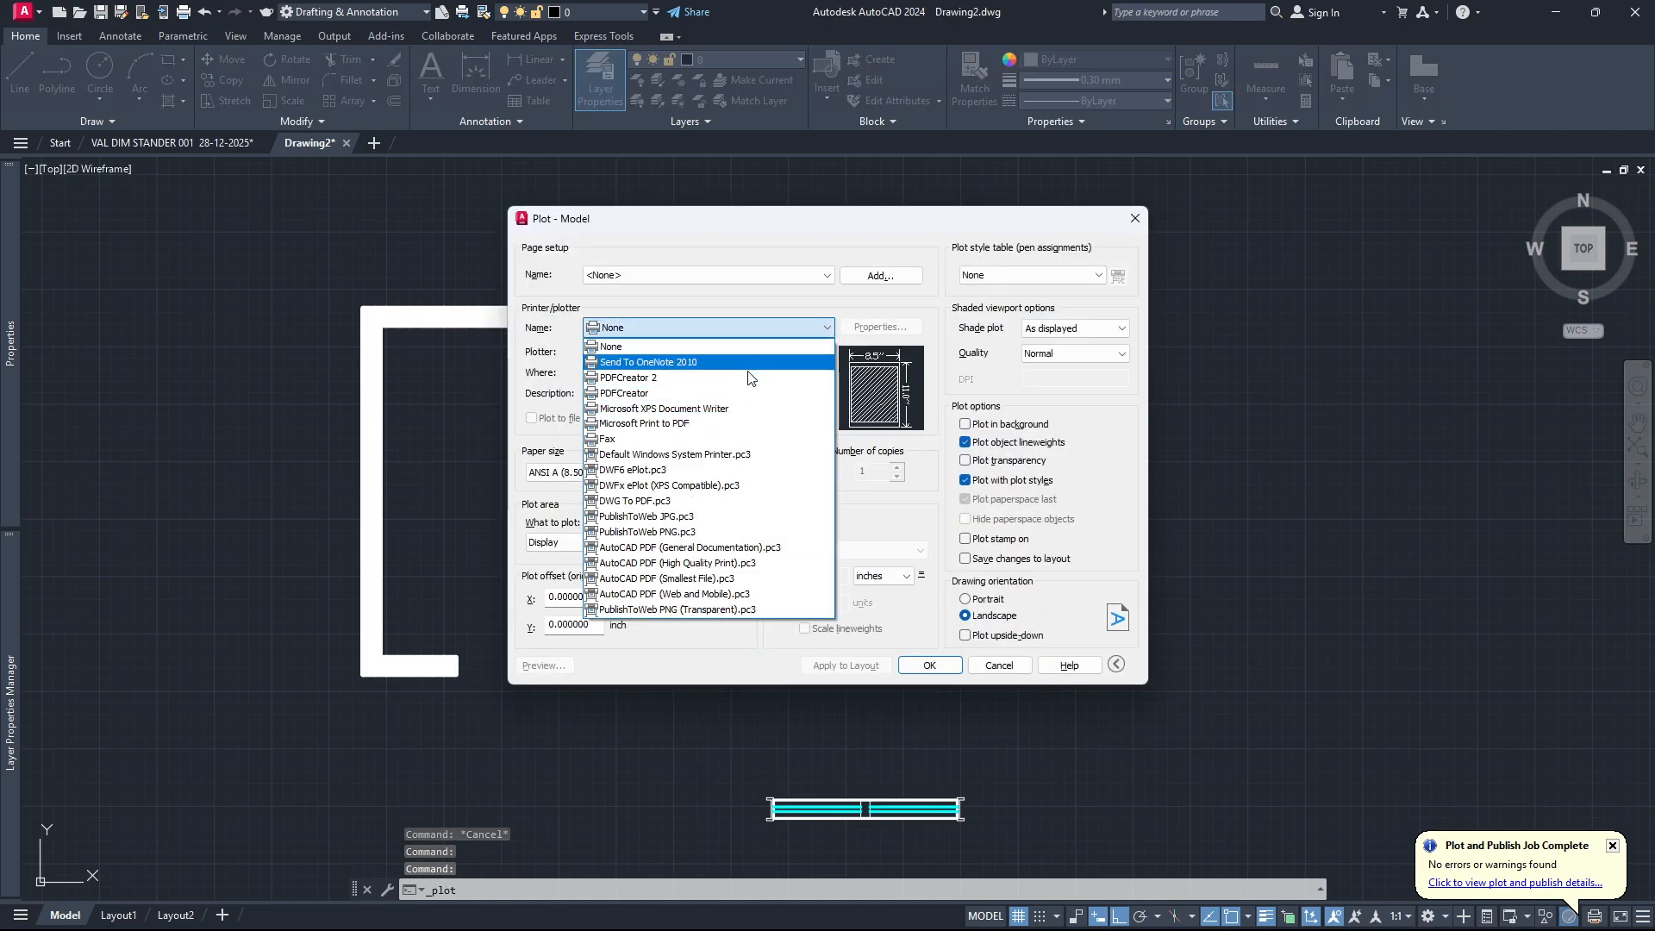
pyautogui.click(739, 502)
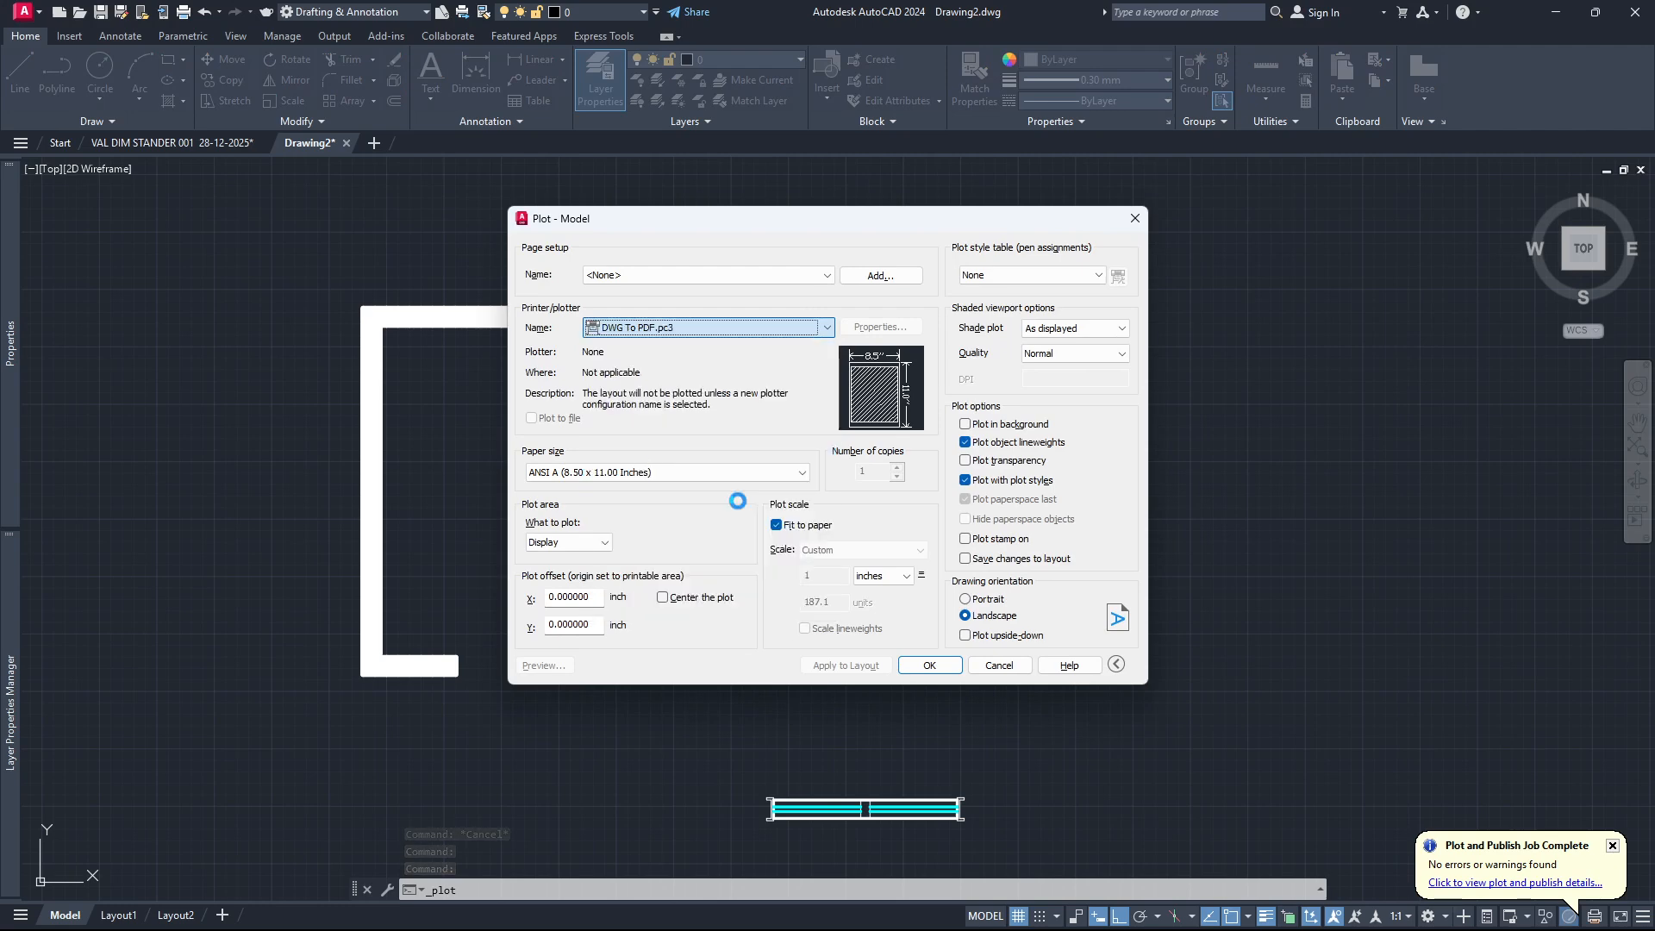
pyautogui.click(1060, 275)
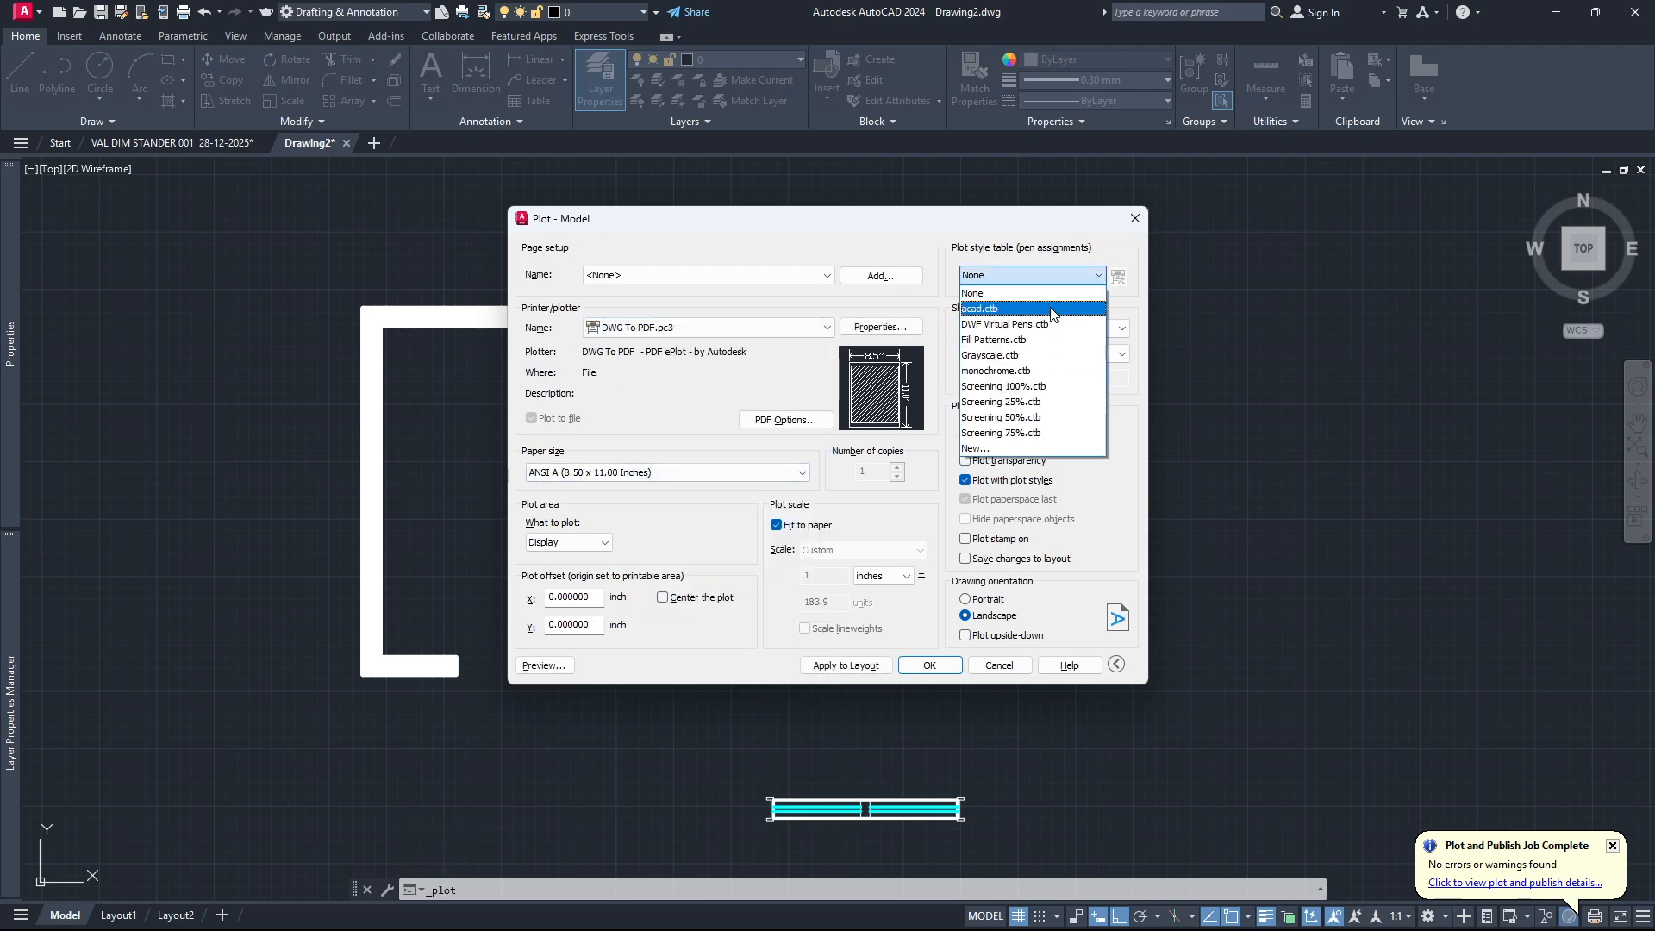
pyautogui.click(1053, 309)
pyautogui.click(839, 493)
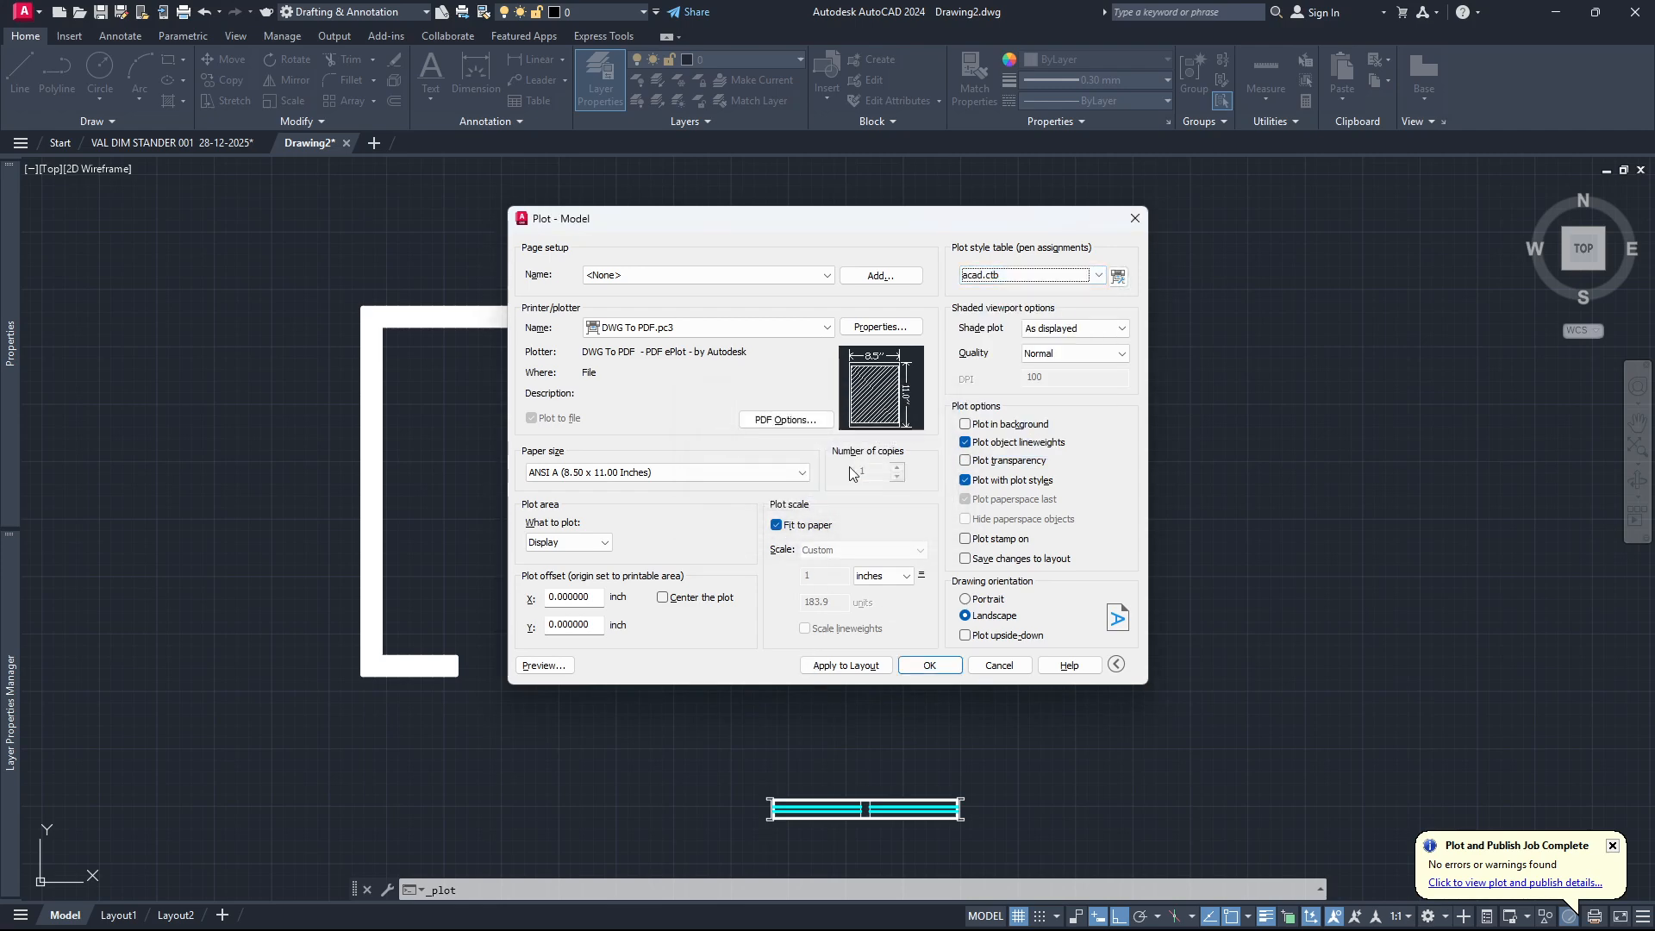
# Define the plot area as a window around the room plan, centre the plot, and preview it.
pyautogui.click(606, 542)
pyautogui.click(552, 601)
pyautogui.click(267, 763)
pyautogui.click(1166, 294)
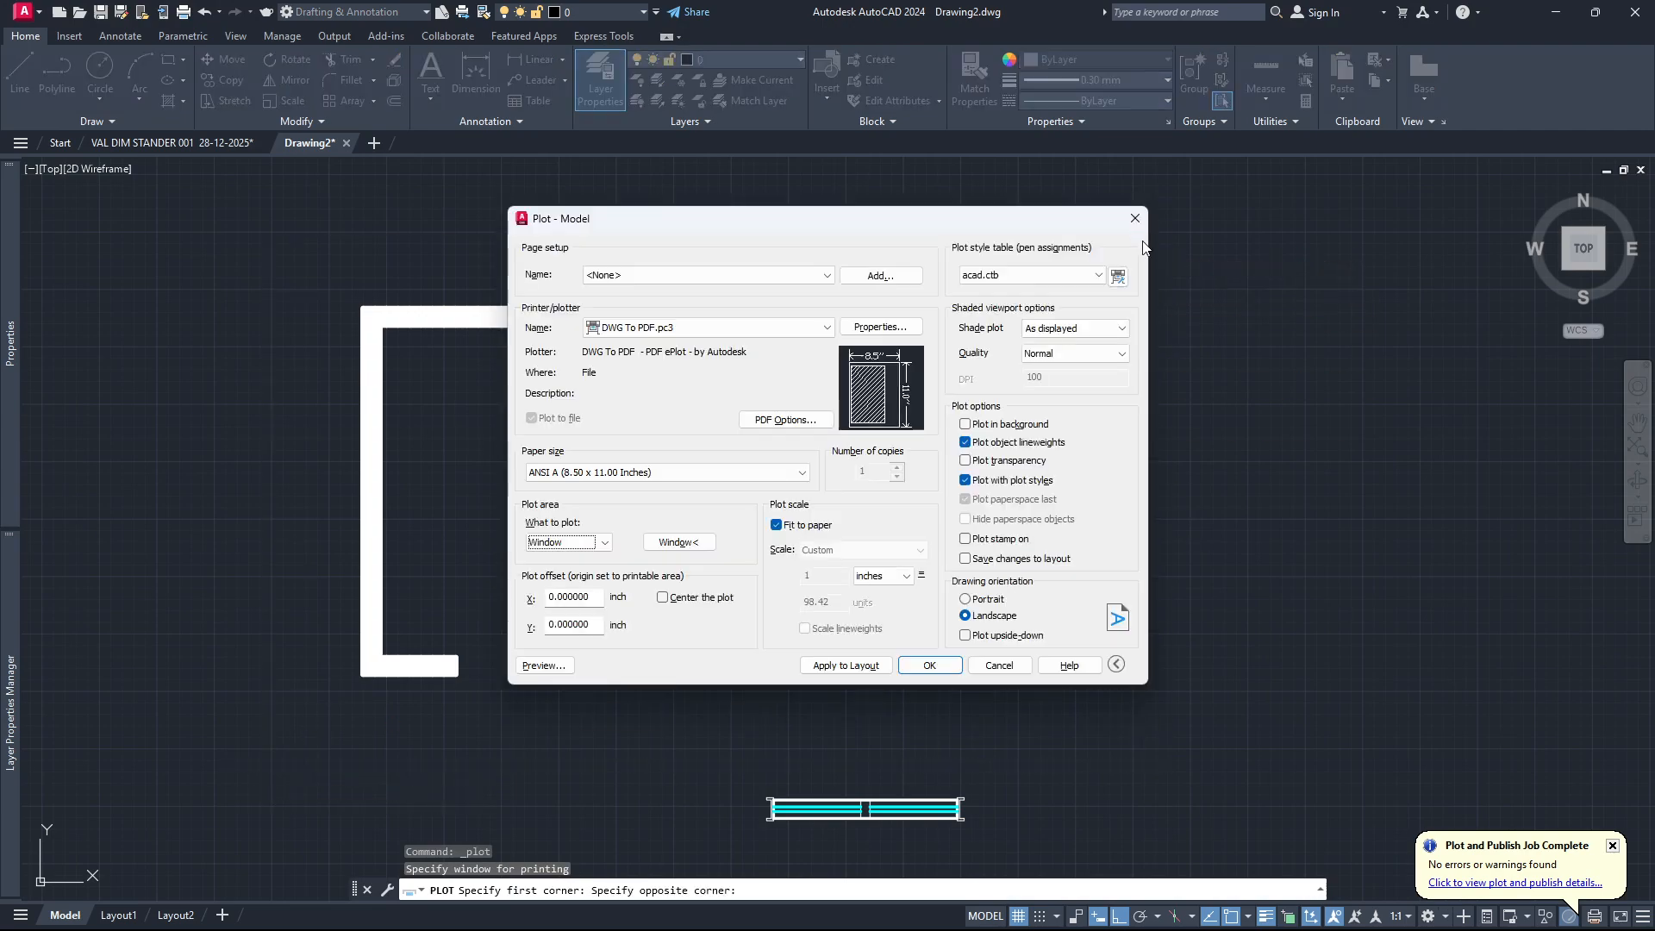
pyautogui.click(663, 599)
pyautogui.click(544, 665)
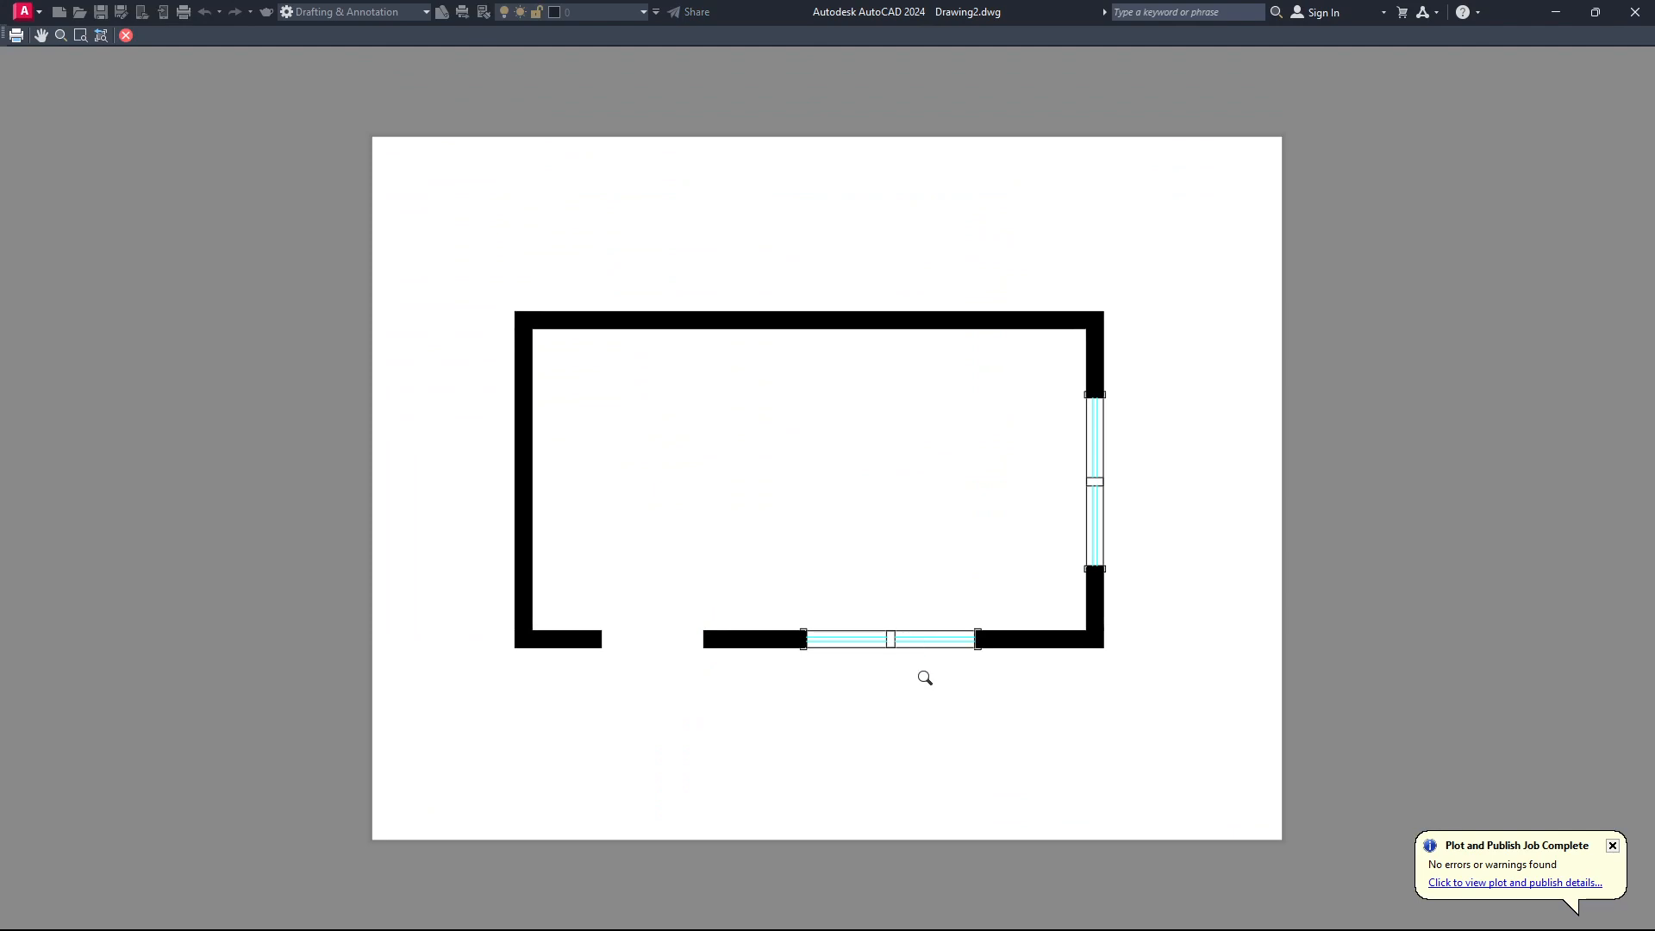
# Examine in the plot preview how the lower and right wall windows, their end frames and the solid walls will print.
pyautogui.scroll(5, 853, 665)
pyautogui.scroll(-5, 833, 610)
pyautogui.scroll(2, 713, 599)
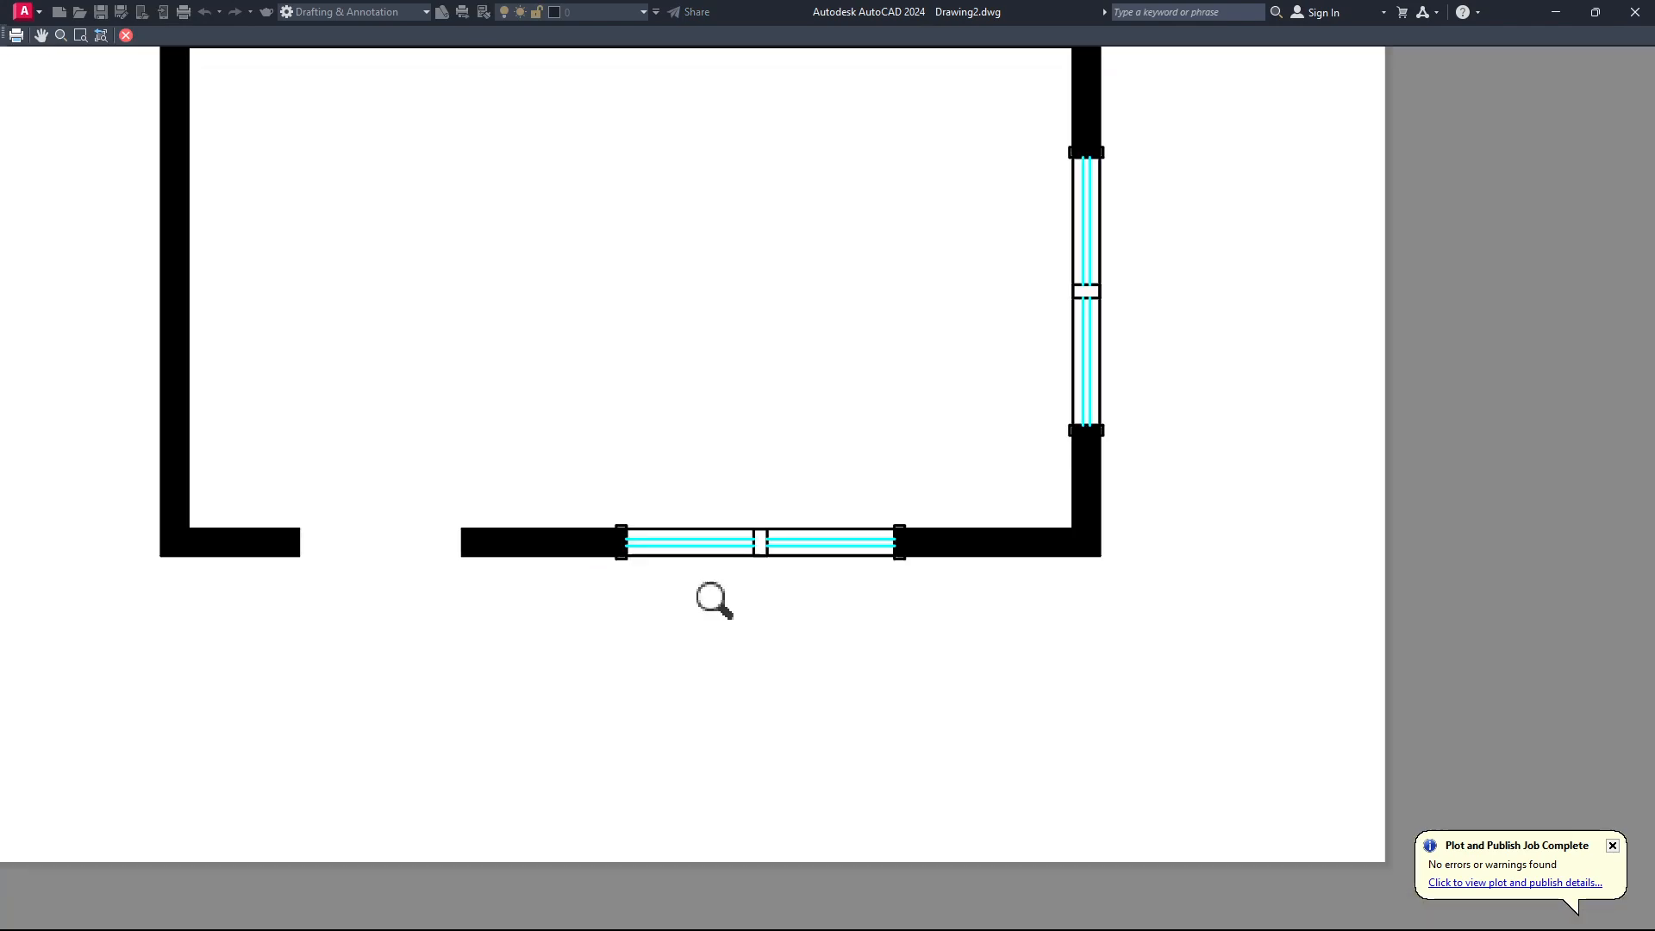
pyautogui.scroll(-2, 731, 604)
pyautogui.scroll(2, 977, 362)
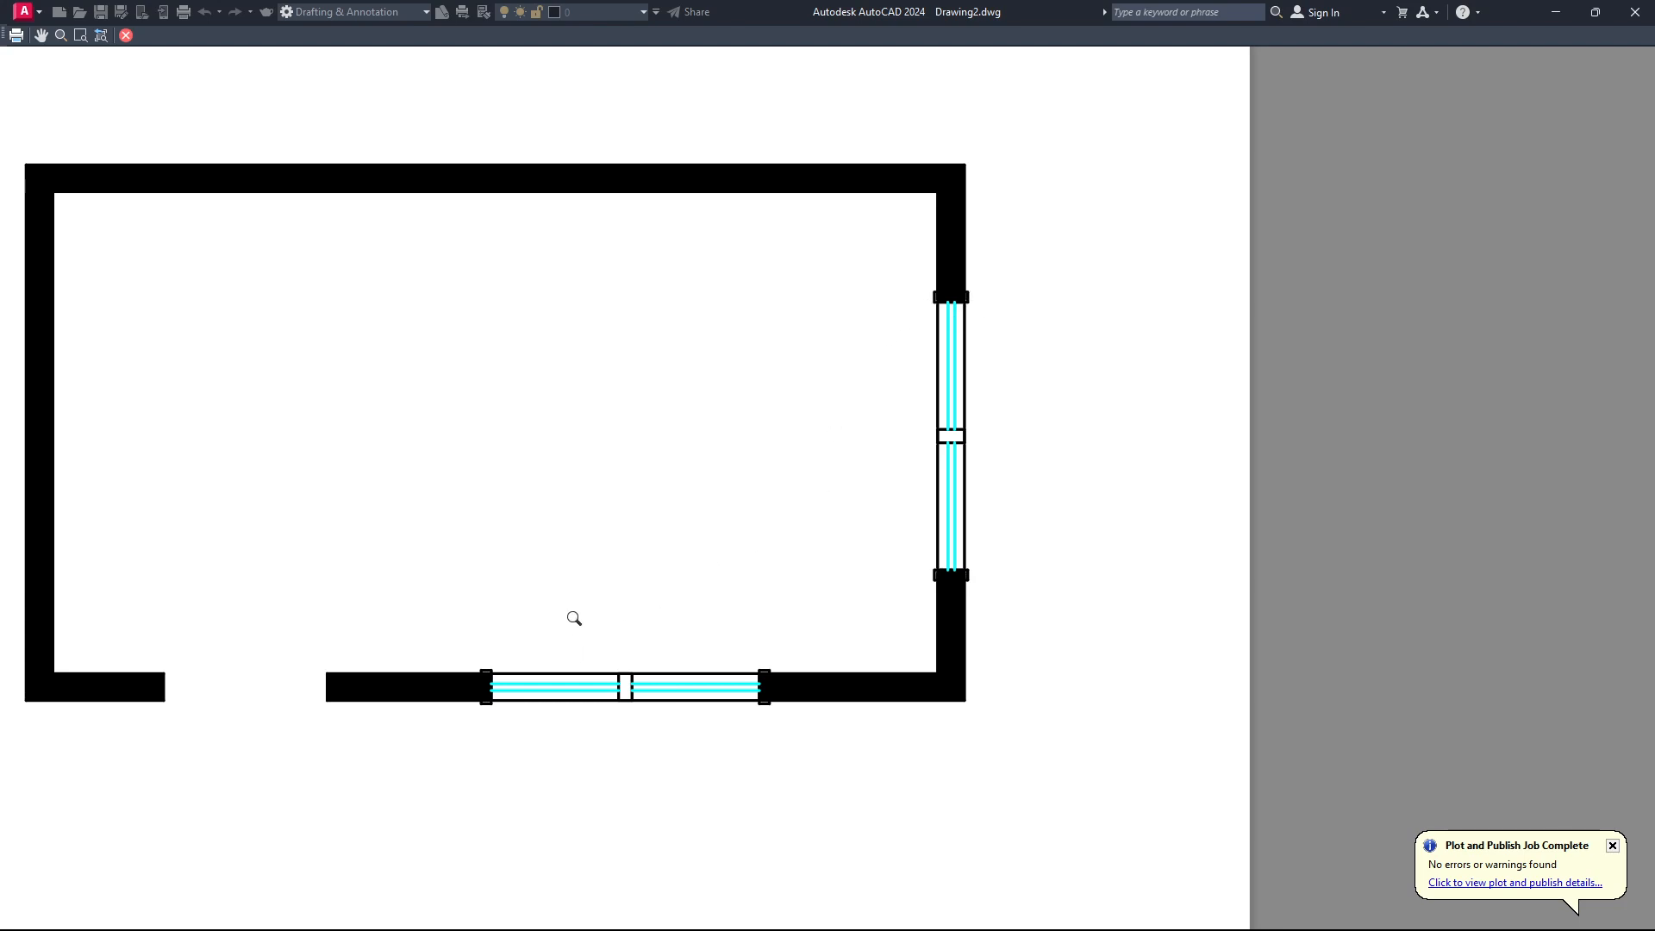
pyautogui.scroll(-2, 656, 659)
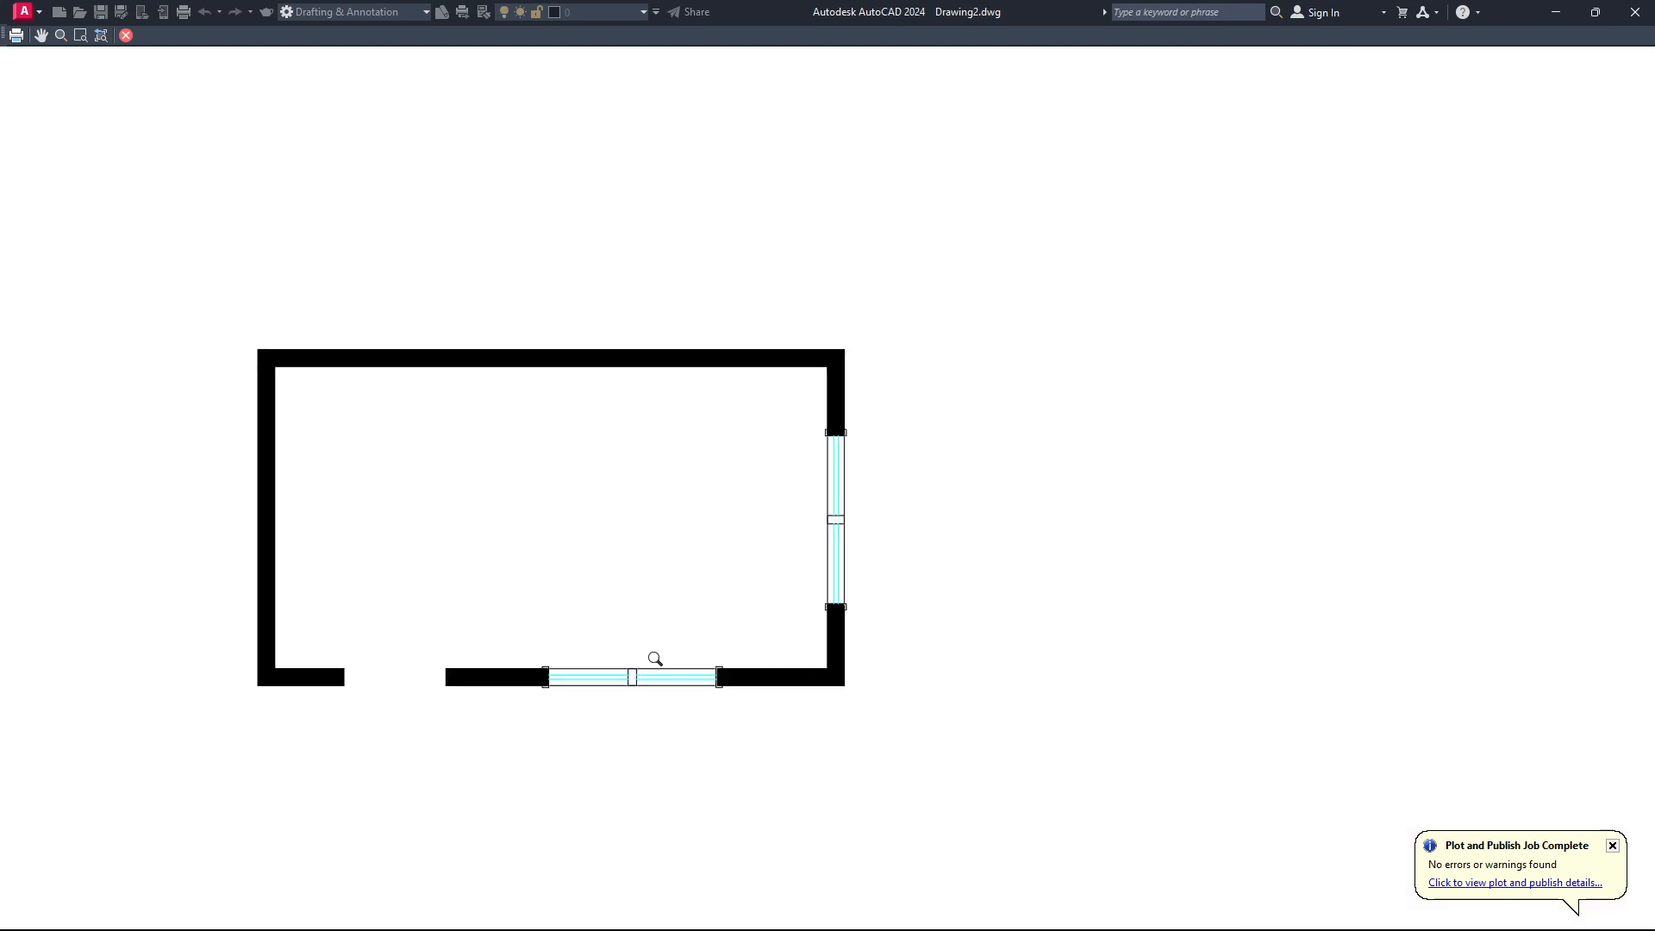
pyautogui.scroll(2, 549, 687)
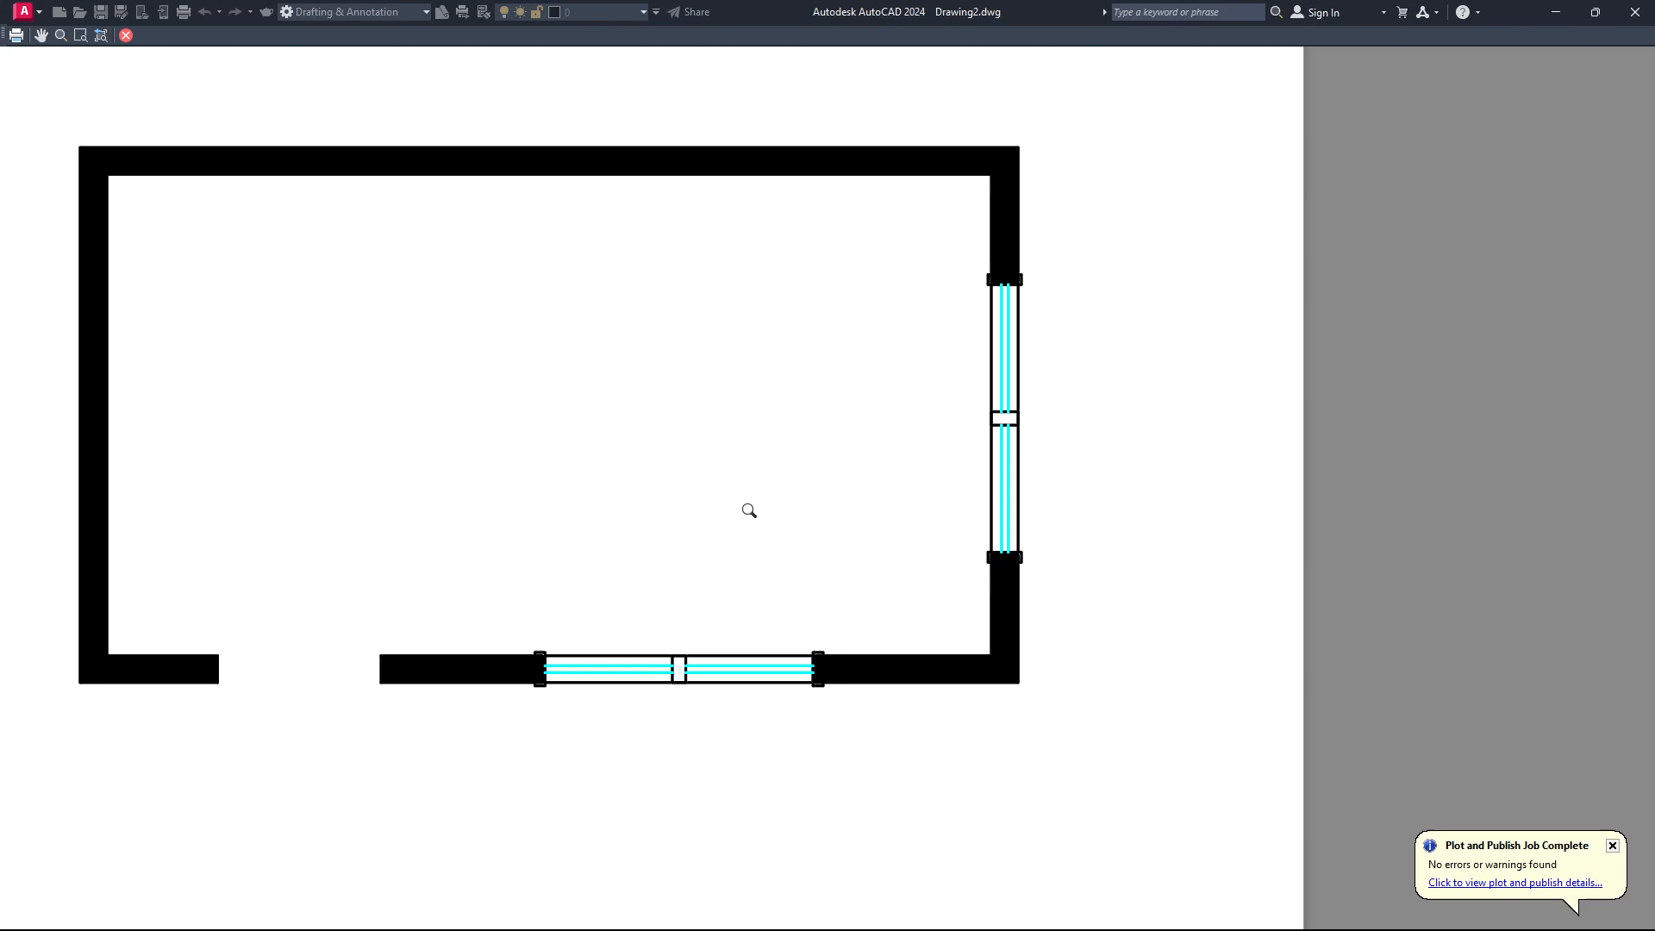
pyautogui.scroll(-2, 886, 580)
pyautogui.scroll(2, 710, 500)
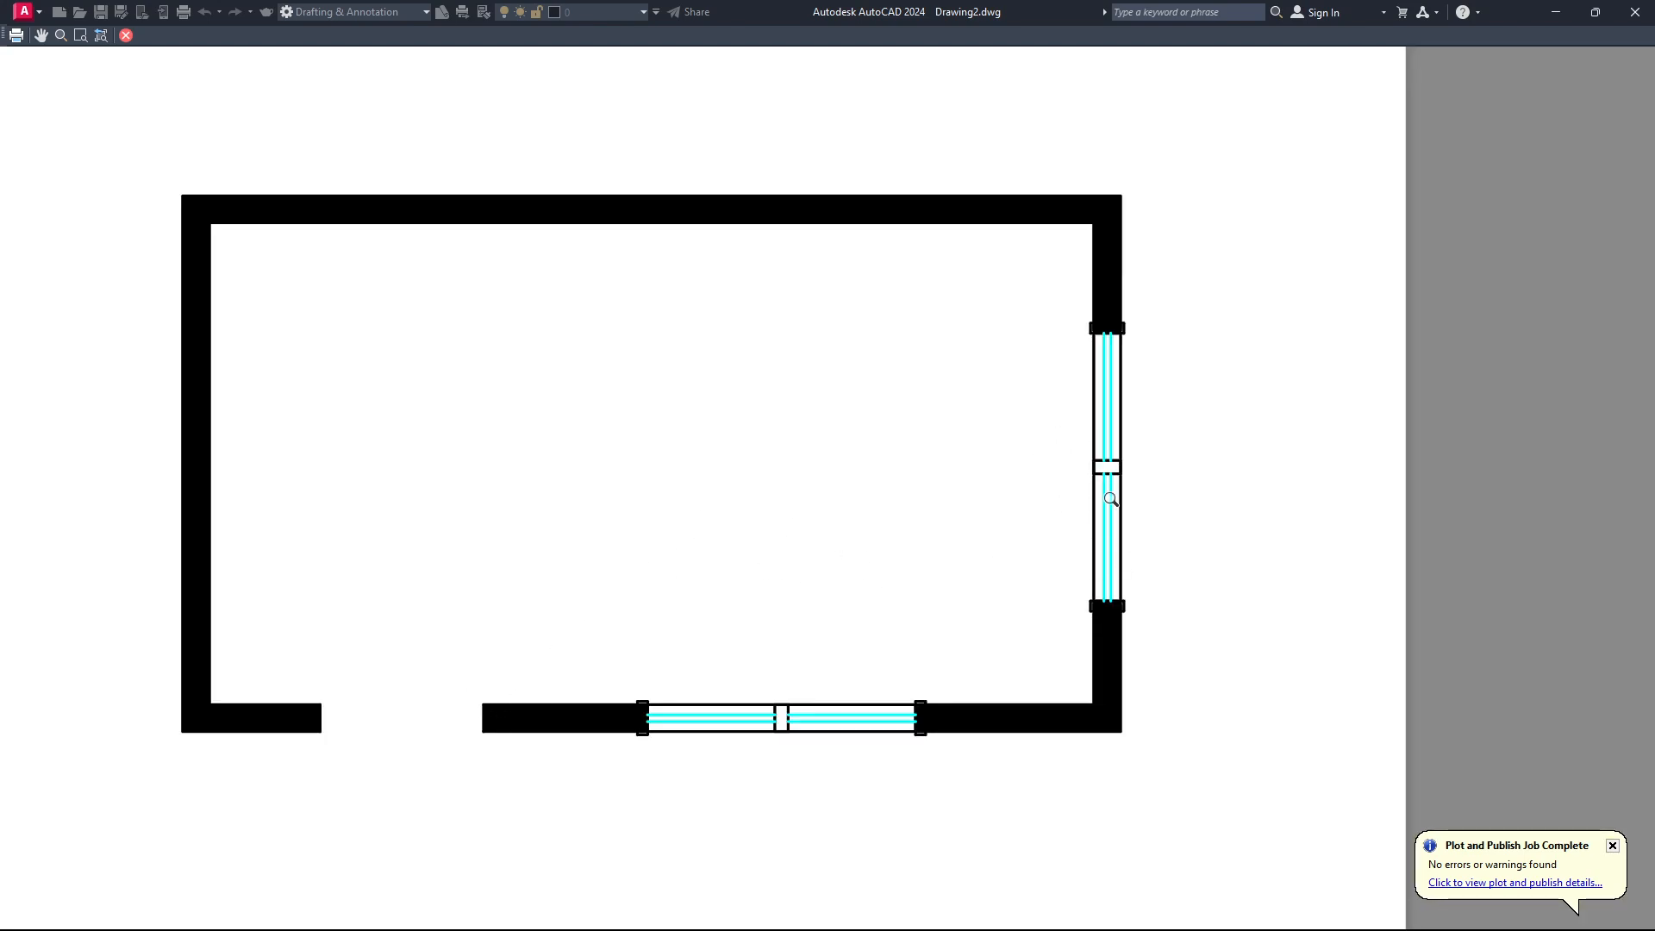
pyautogui.moveTo(938, 896)
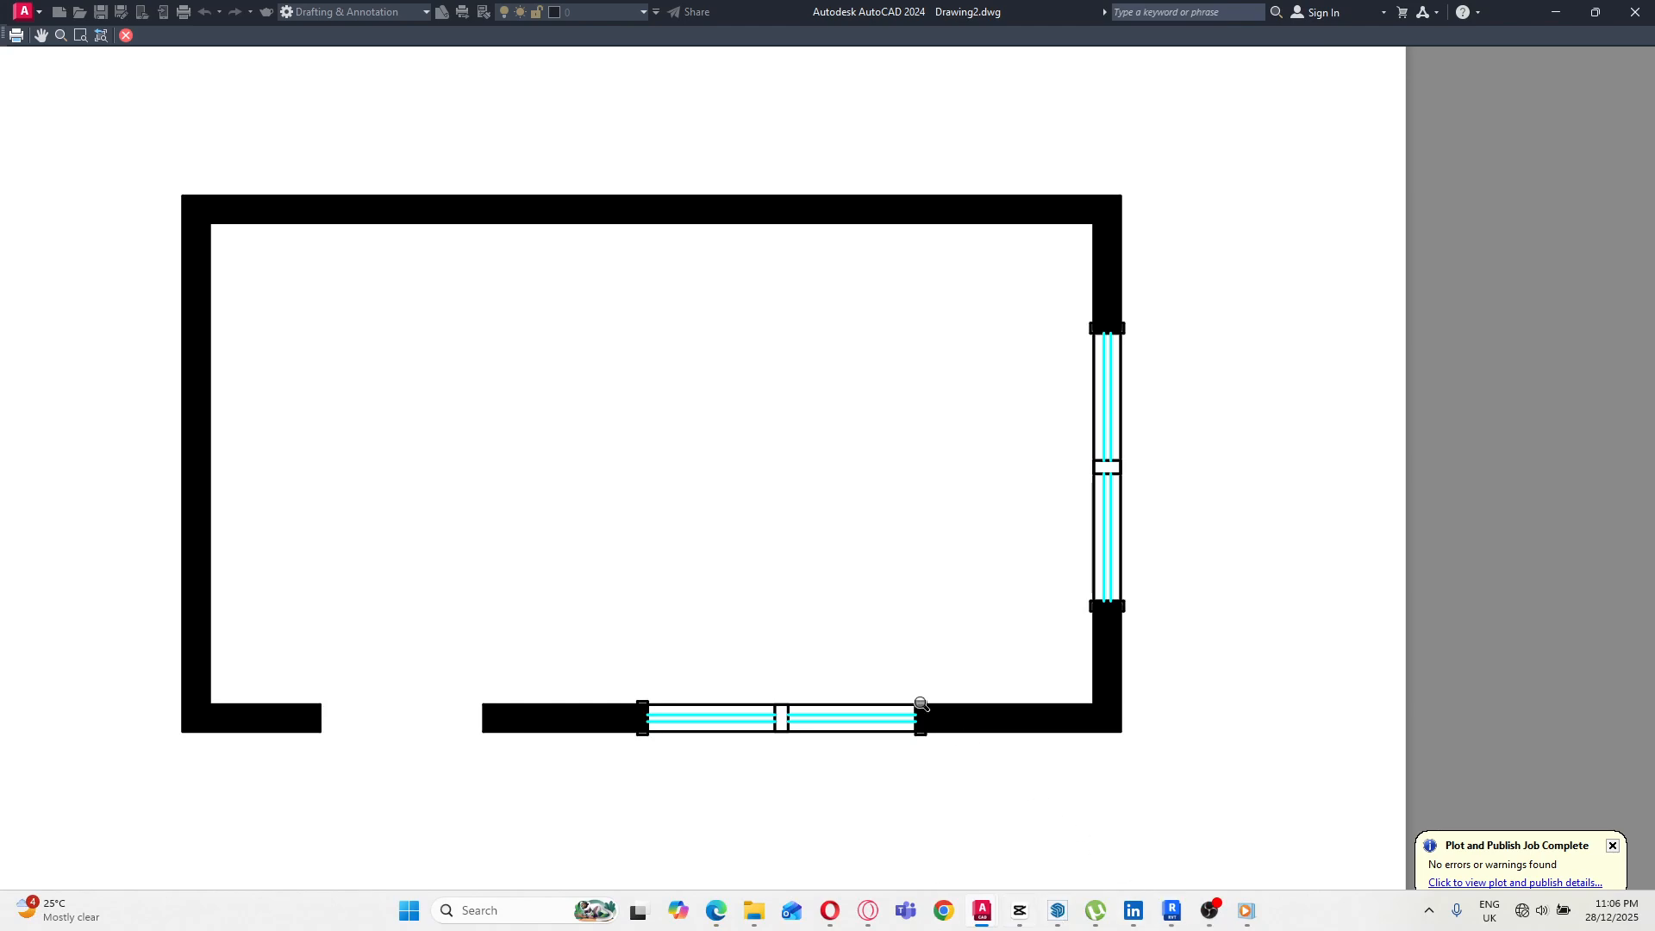
pyautogui.moveTo(1205, 922)
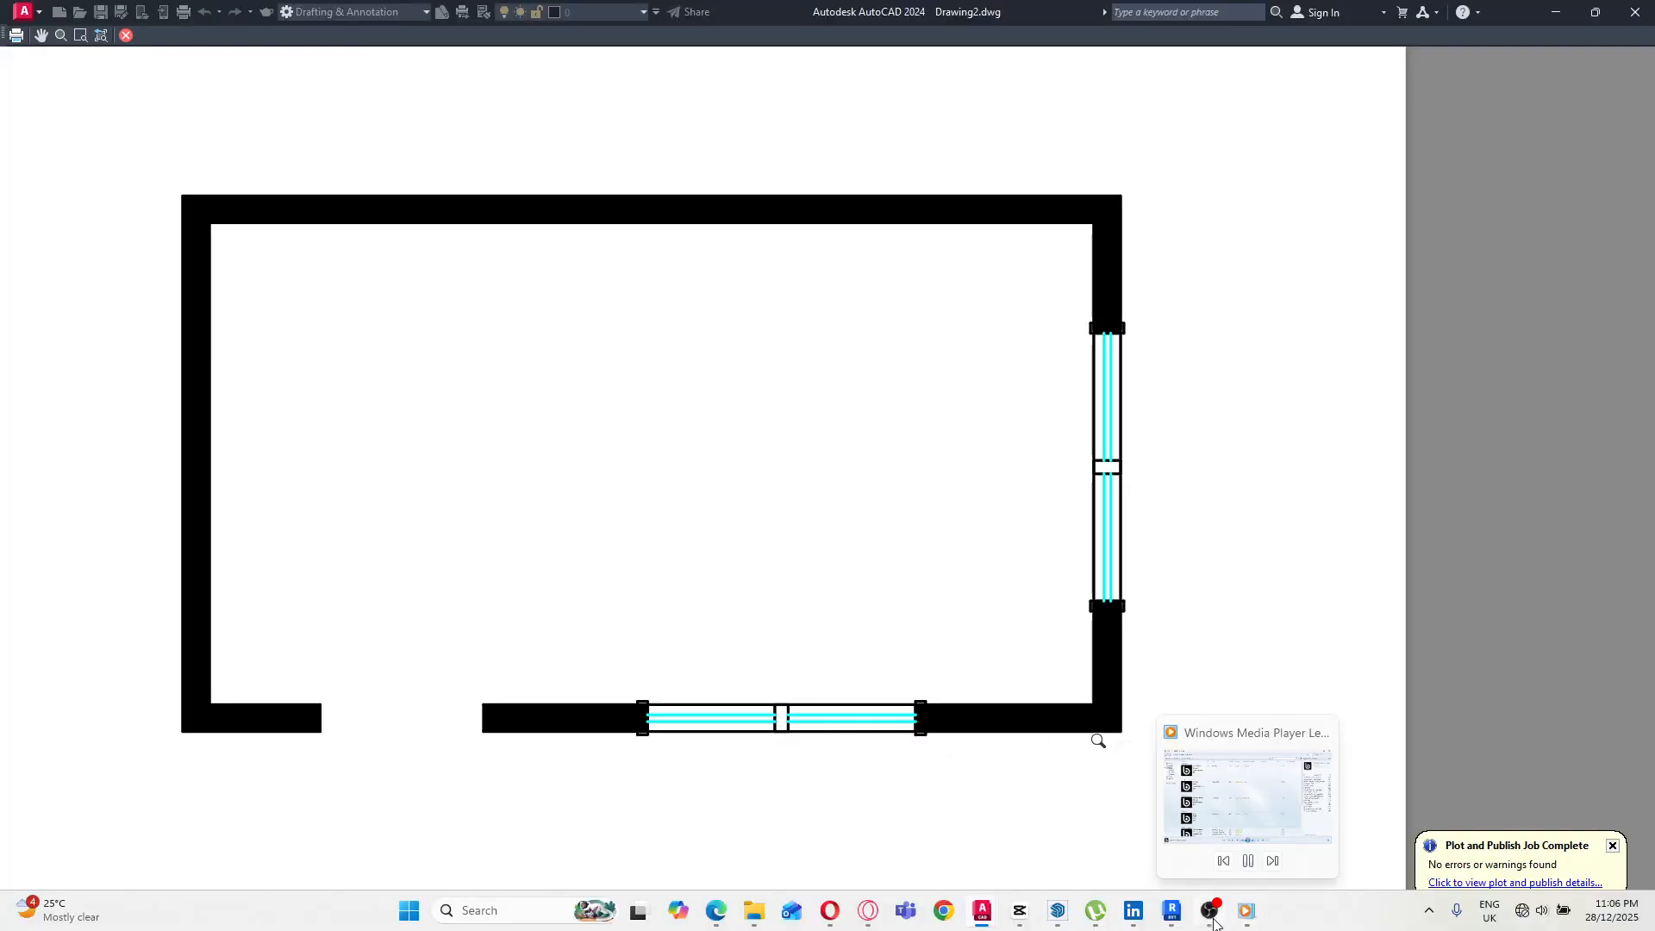
pyautogui.click(979, 912)
pyautogui.click(919, 839)
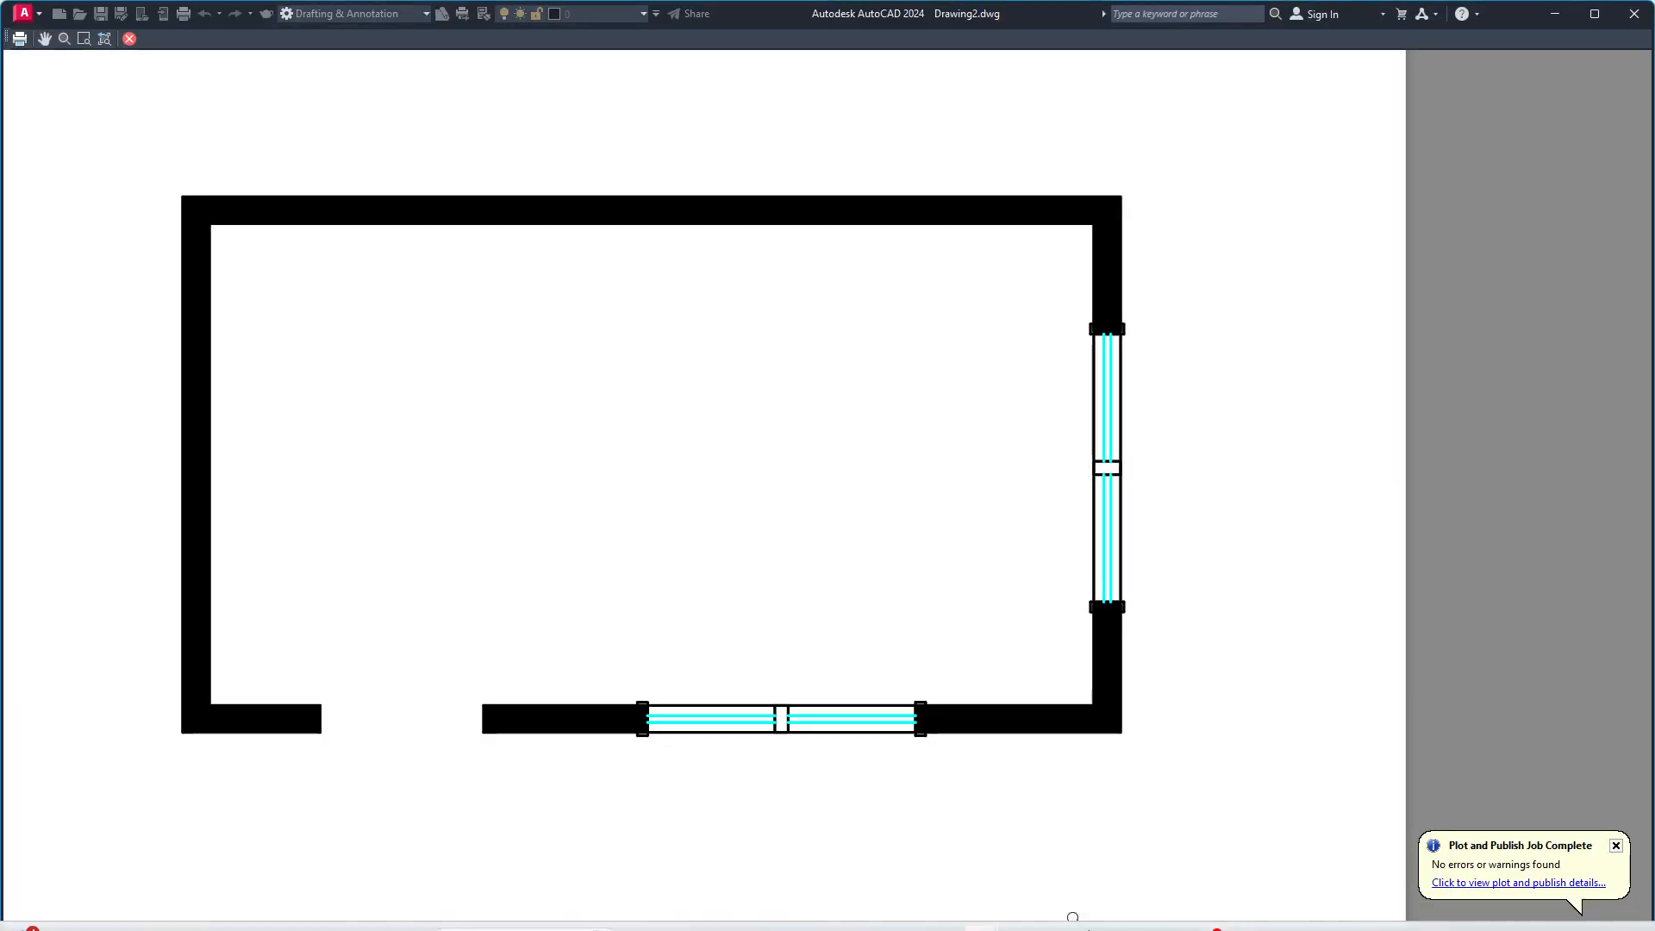
pyautogui.moveTo(1181, 915)
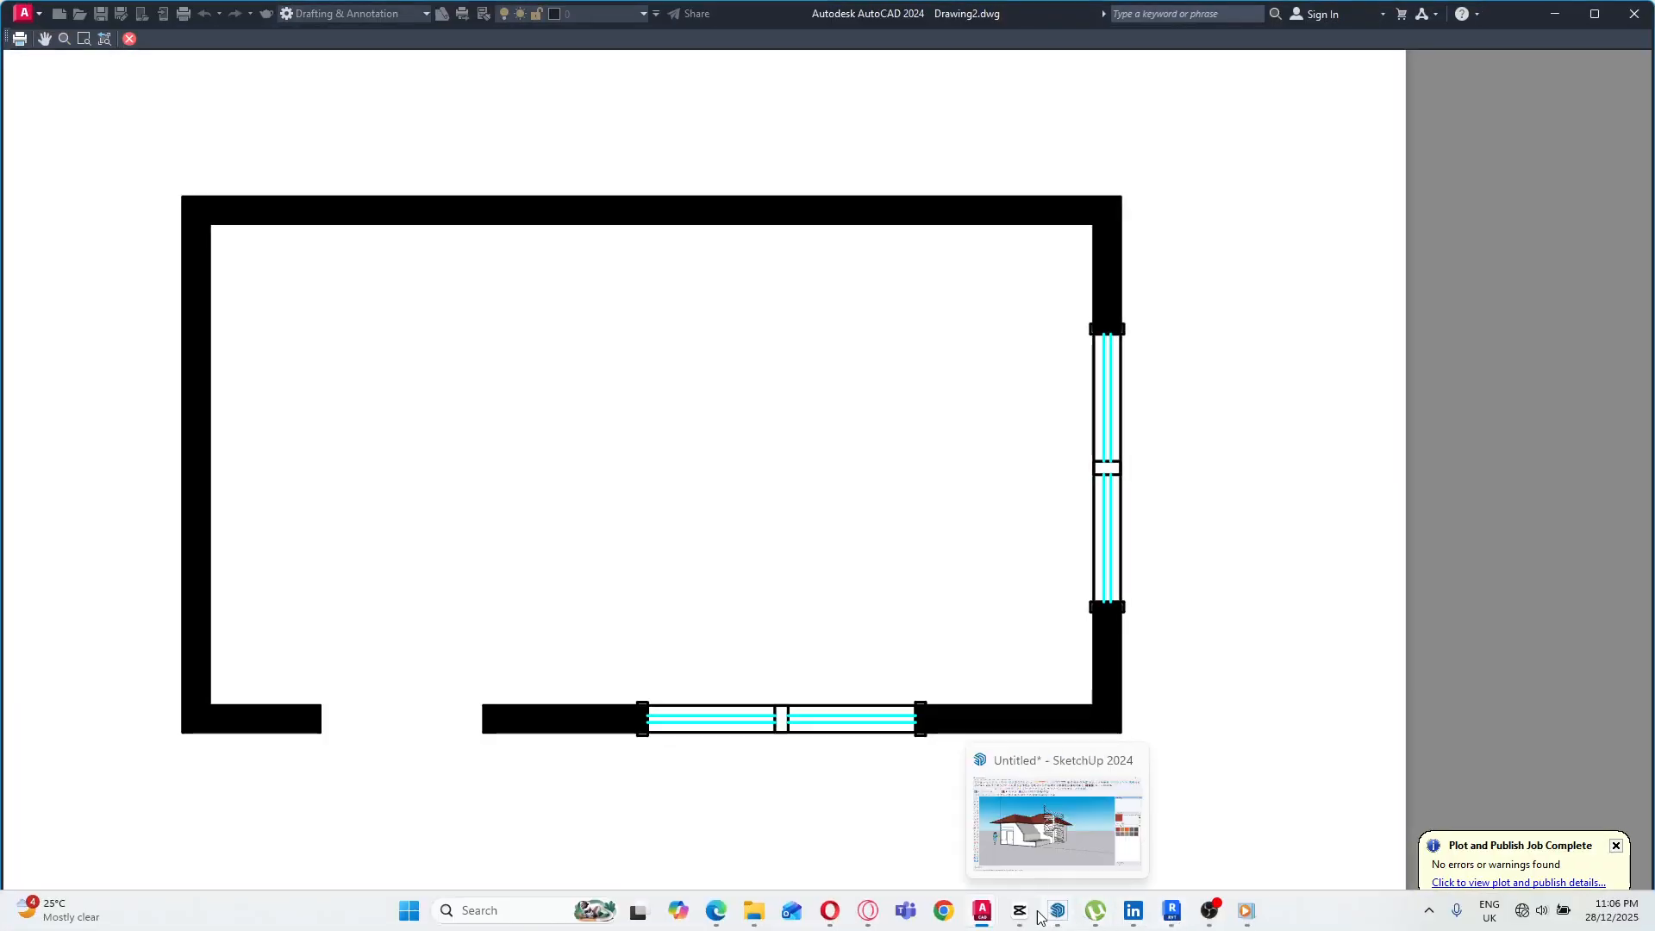
pyautogui.moveTo(996, 918)
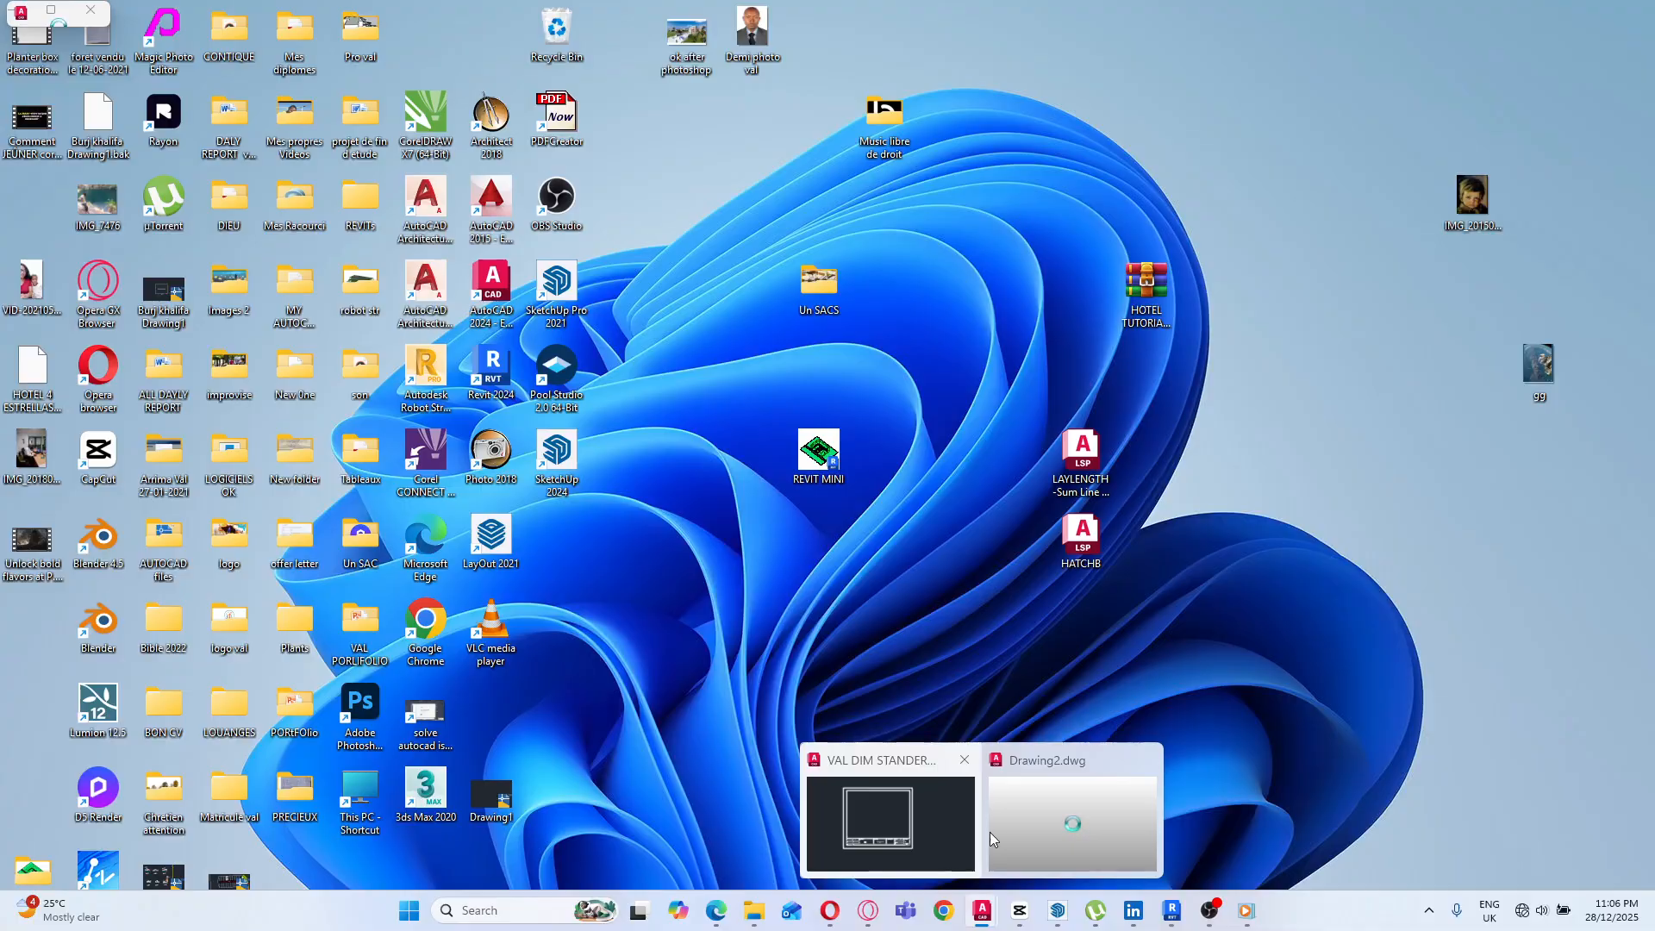
pyautogui.click(992, 832)
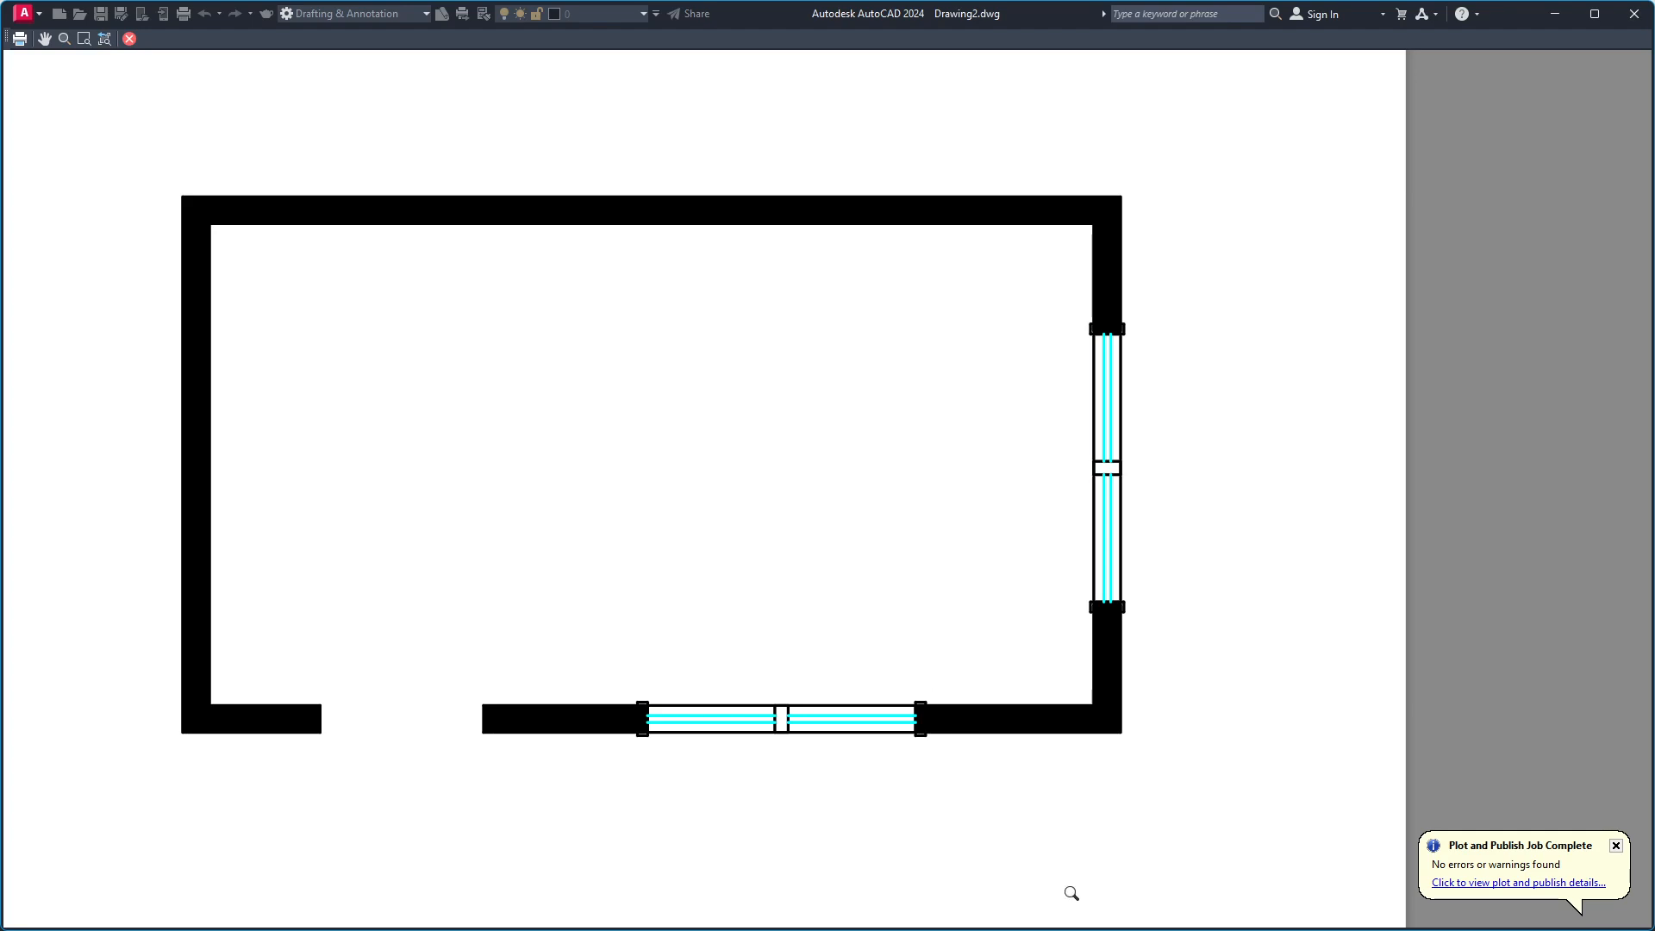
# Close the plot preview and leave the plot setup without plotting.
pyautogui.click(129, 39)
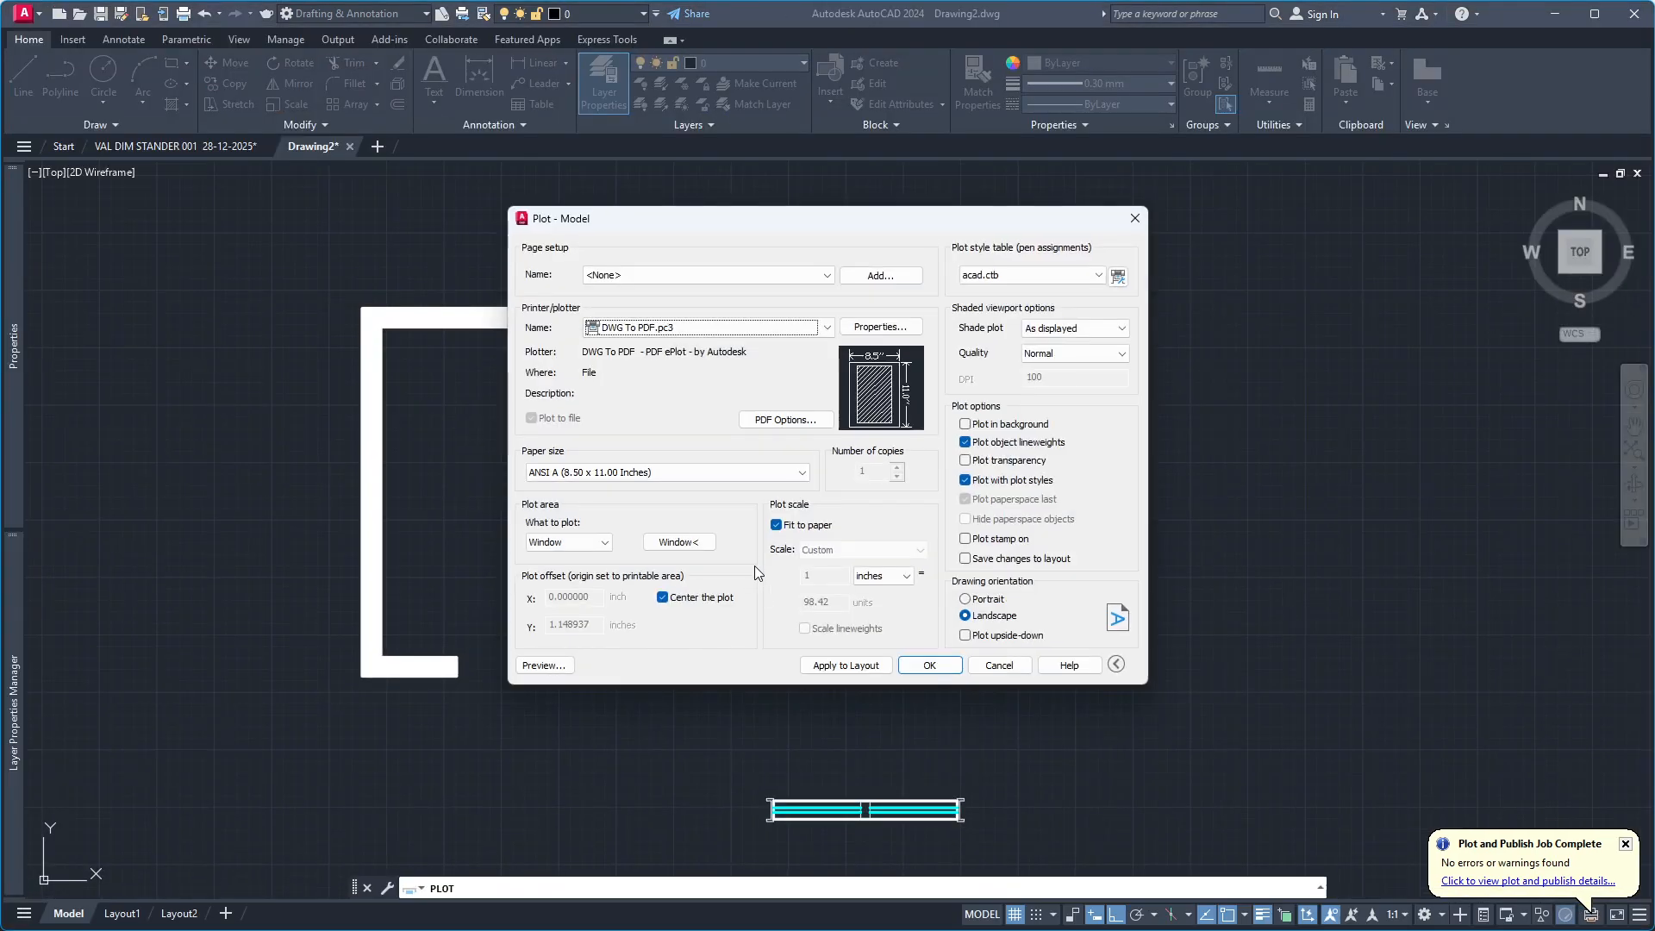
pyautogui.click(1134, 219)
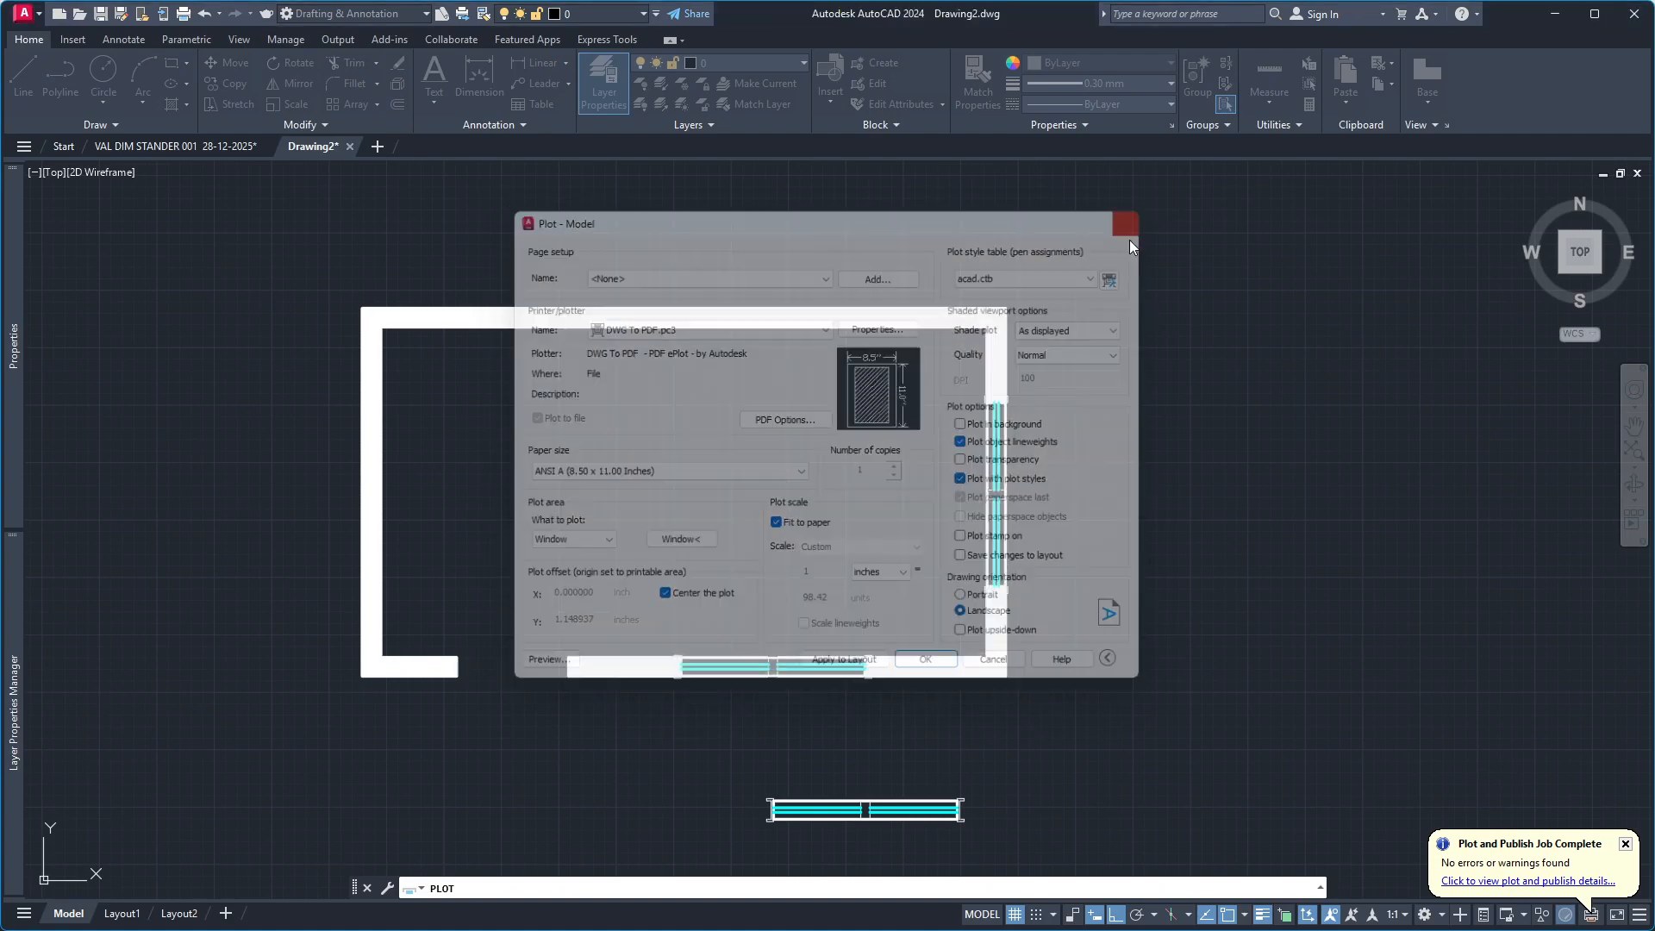
# Test the flip parameter of the original window block below the plan by flipping it across its long axis.
pyautogui.scroll(-5, 847, 629)
pyautogui.scroll(8, 847, 628)
pyautogui.scroll(4, 776, 572)
pyautogui.scroll(-4, 509, 591)
pyautogui.scroll(4, 573, 573)
pyautogui.scroll(-2, 468, 507)
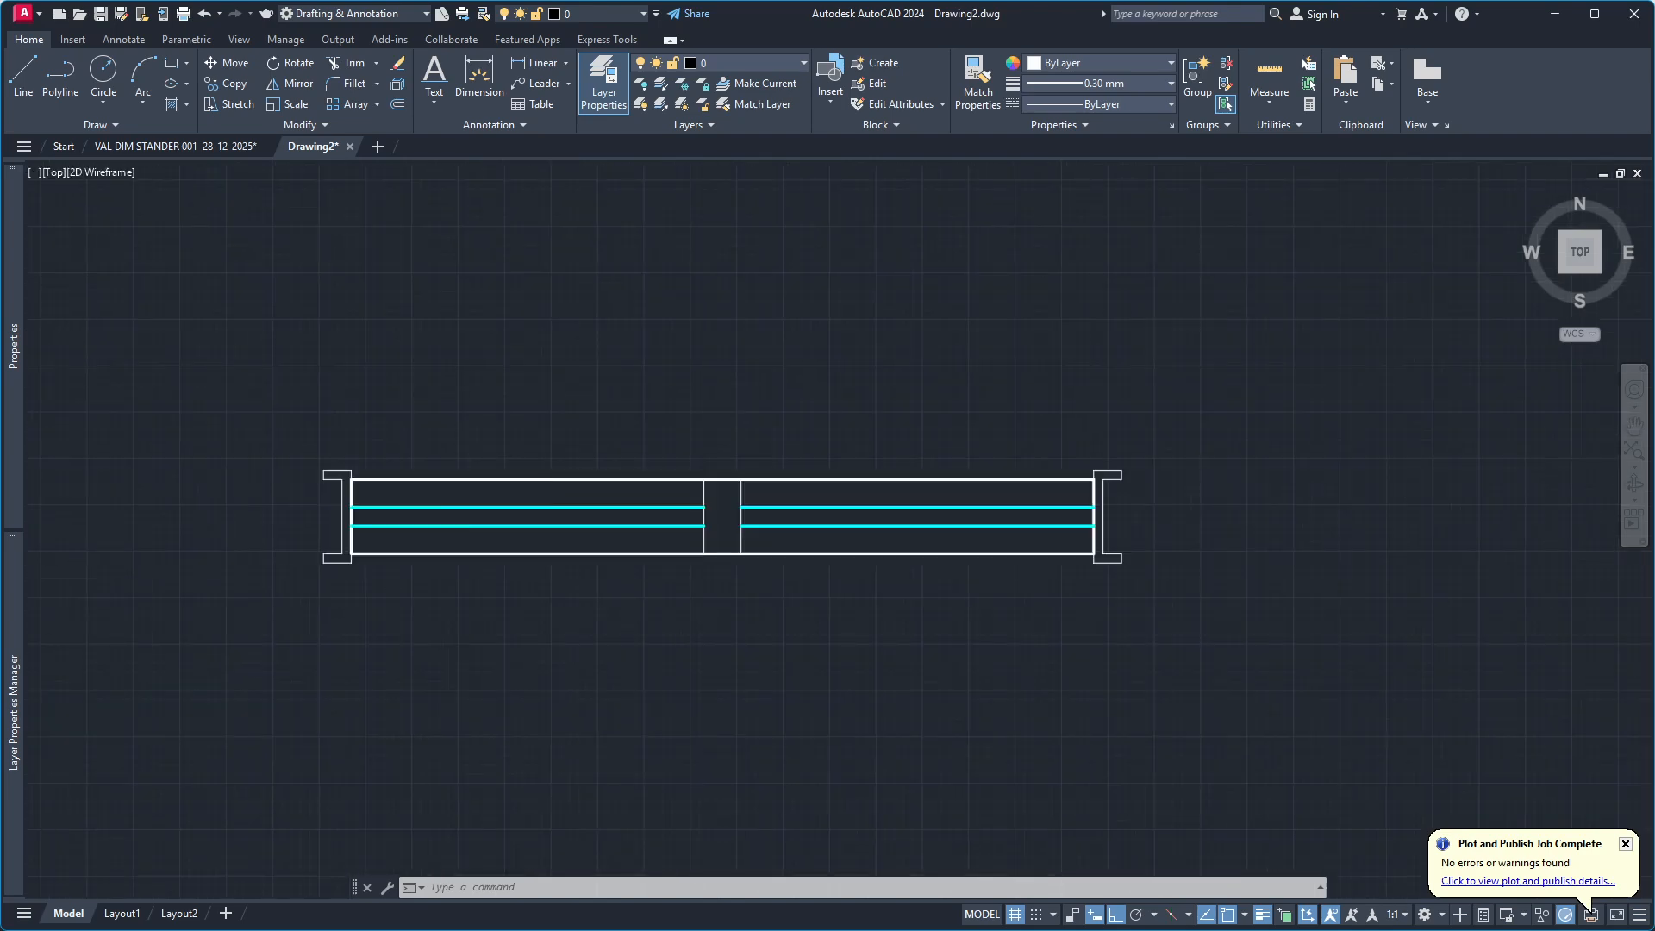
pyautogui.scroll(2, 531, 535)
pyautogui.click(851, 573)
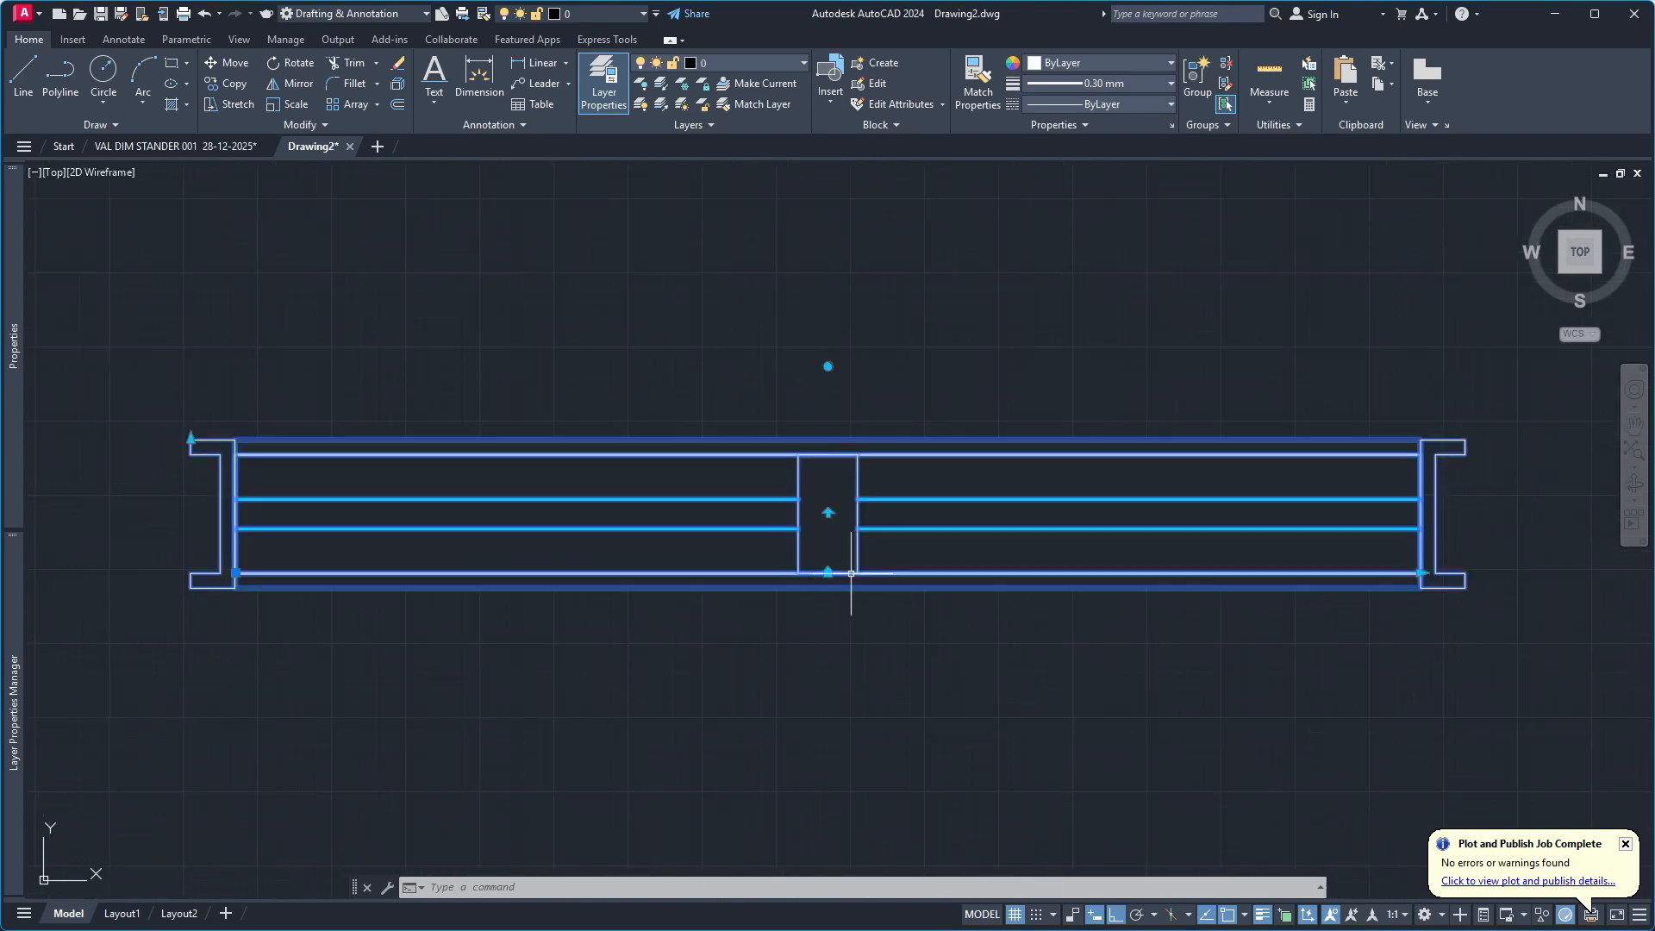
pyautogui.click(828, 513)
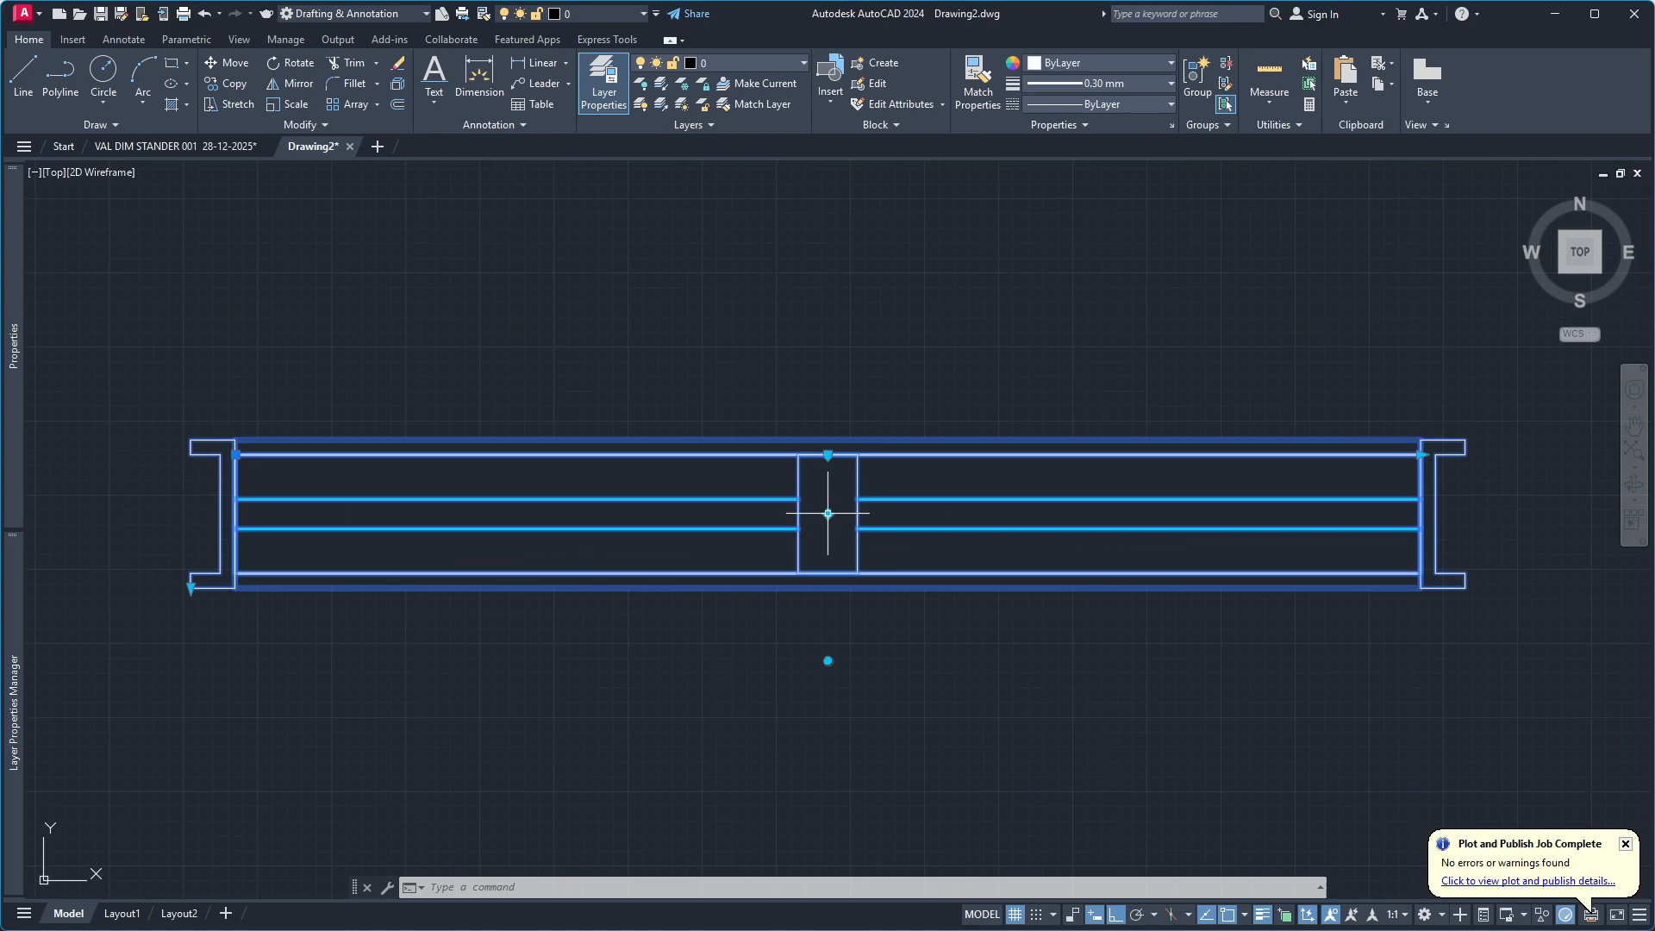
# Rotate the original window block clockwise by two successive quarter turns using its rotation parameter.
pyautogui.click(827, 661)
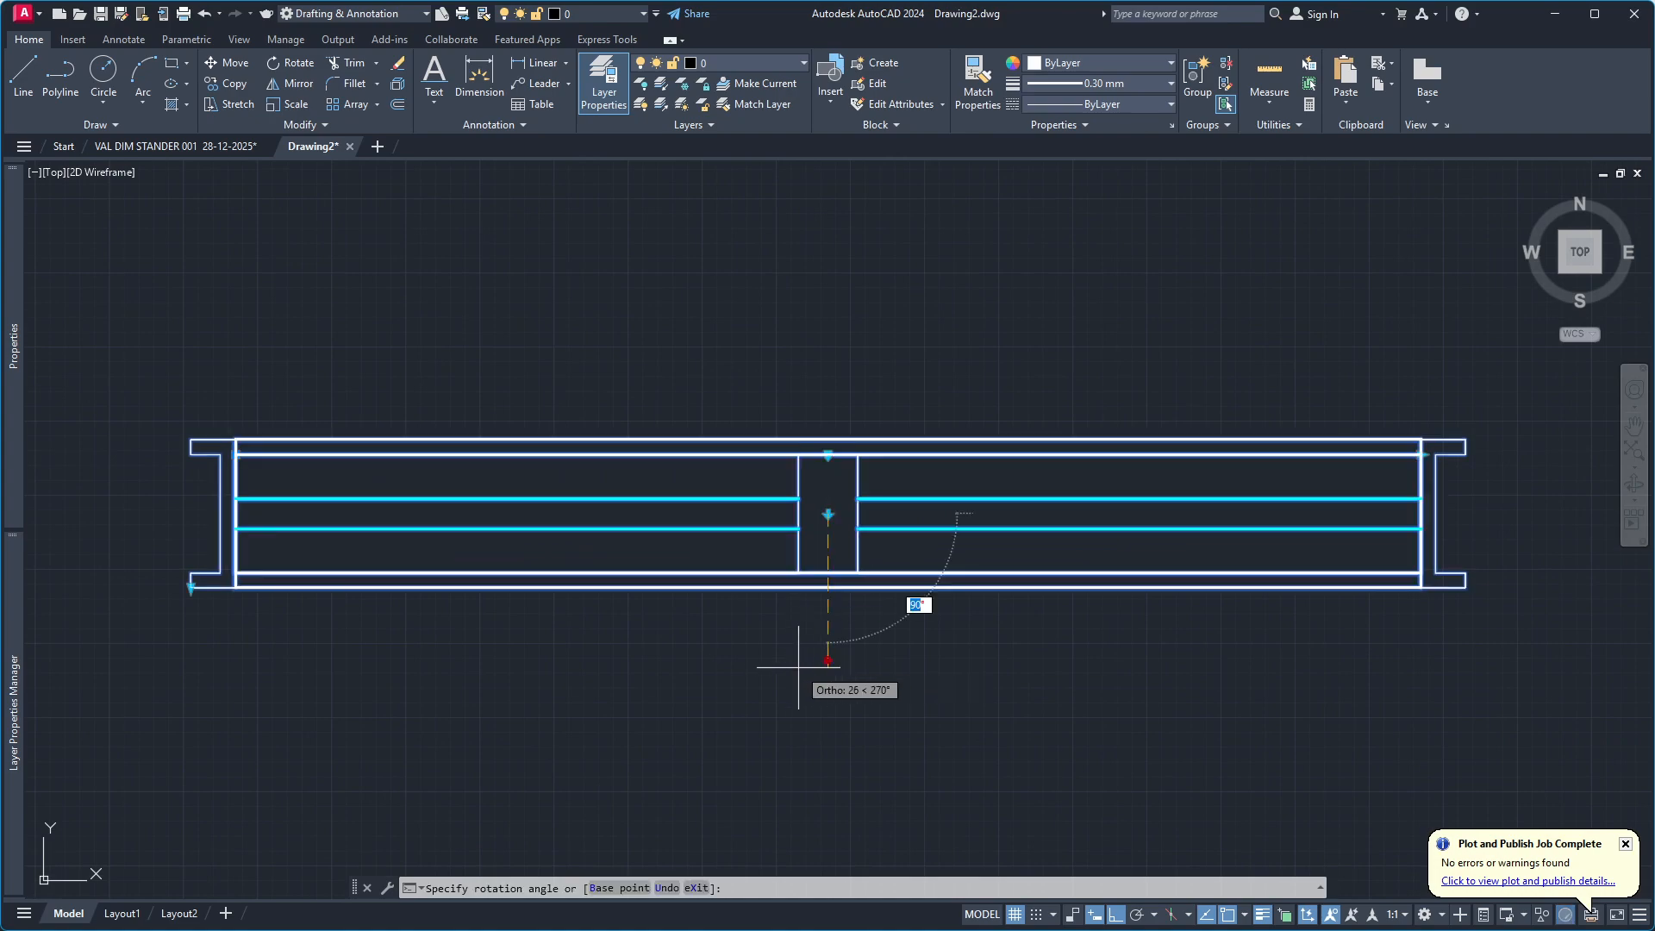
pyautogui.click(652, 663)
pyautogui.scroll(-2, 916, 562)
pyautogui.scroll(-1, 917, 561)
pyautogui.click(824, 542)
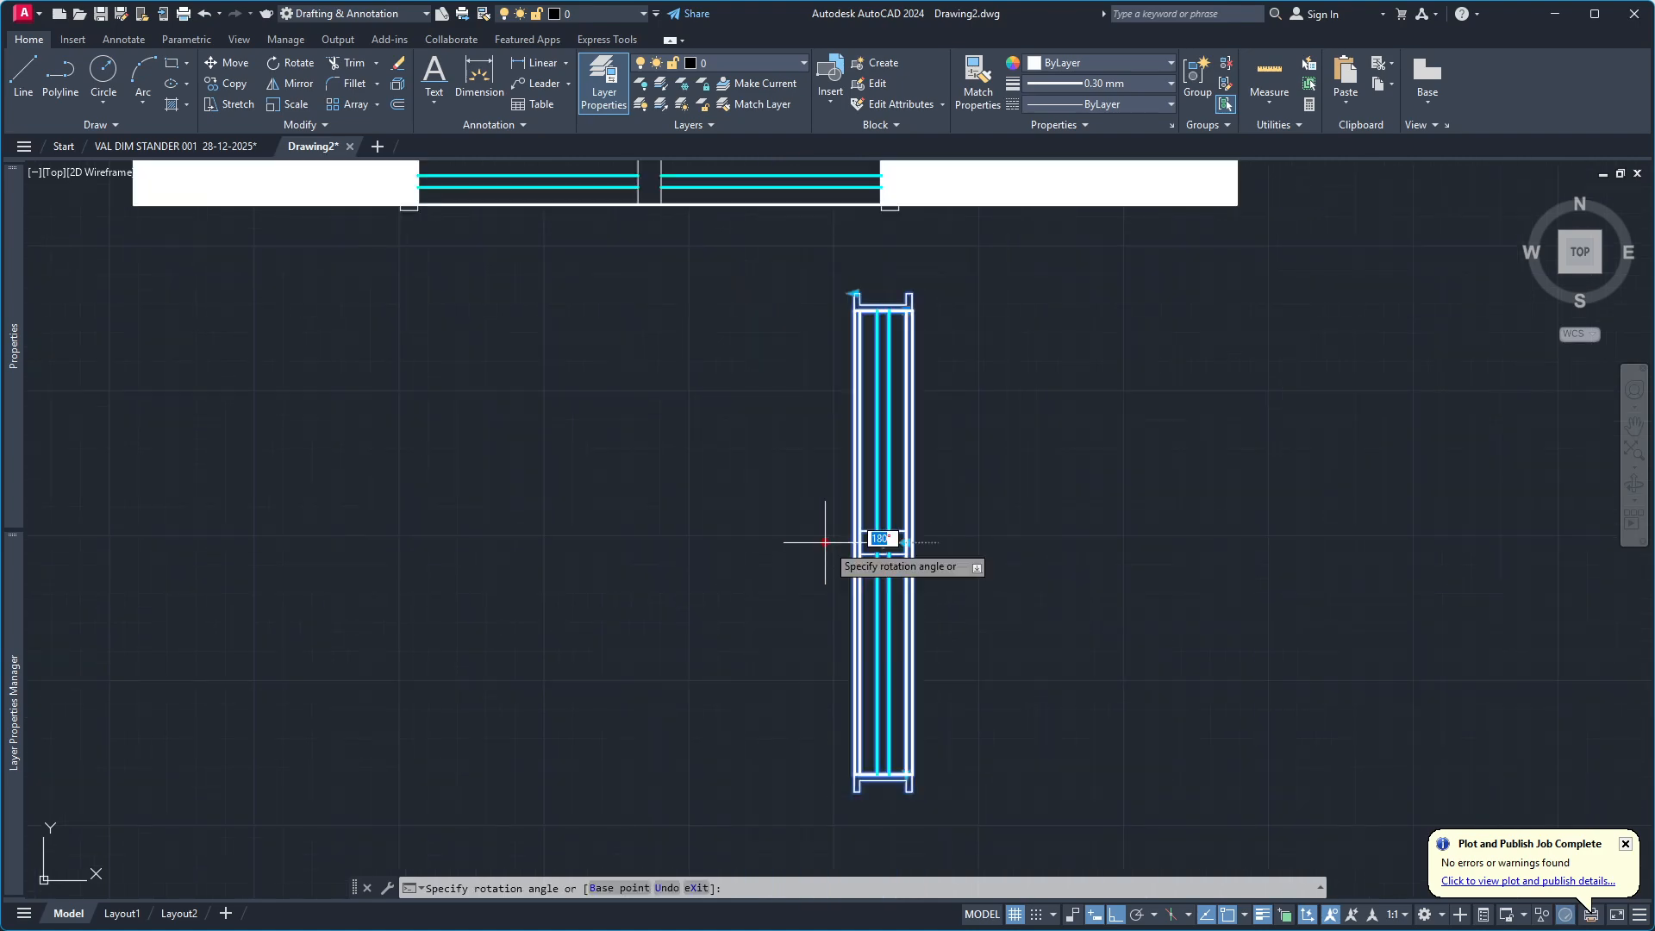
pyautogui.click(797, 376)
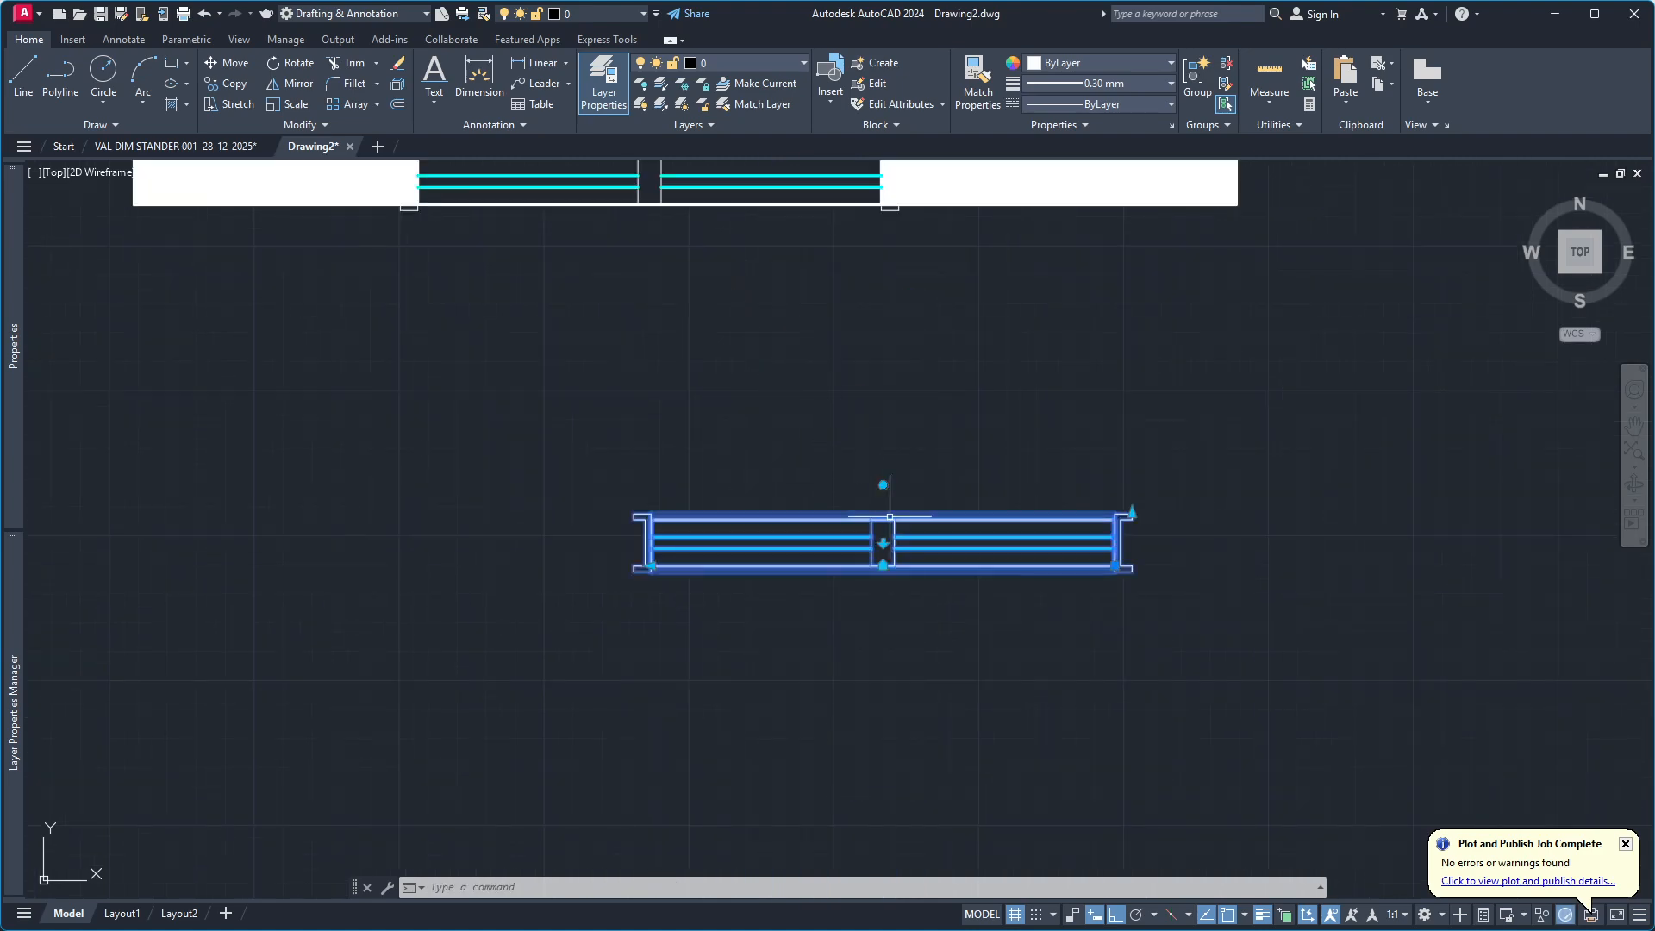
# Check the end frames of the original window block, and rotate it a half turn about its centre.
pyautogui.scroll(4, 1147, 523)
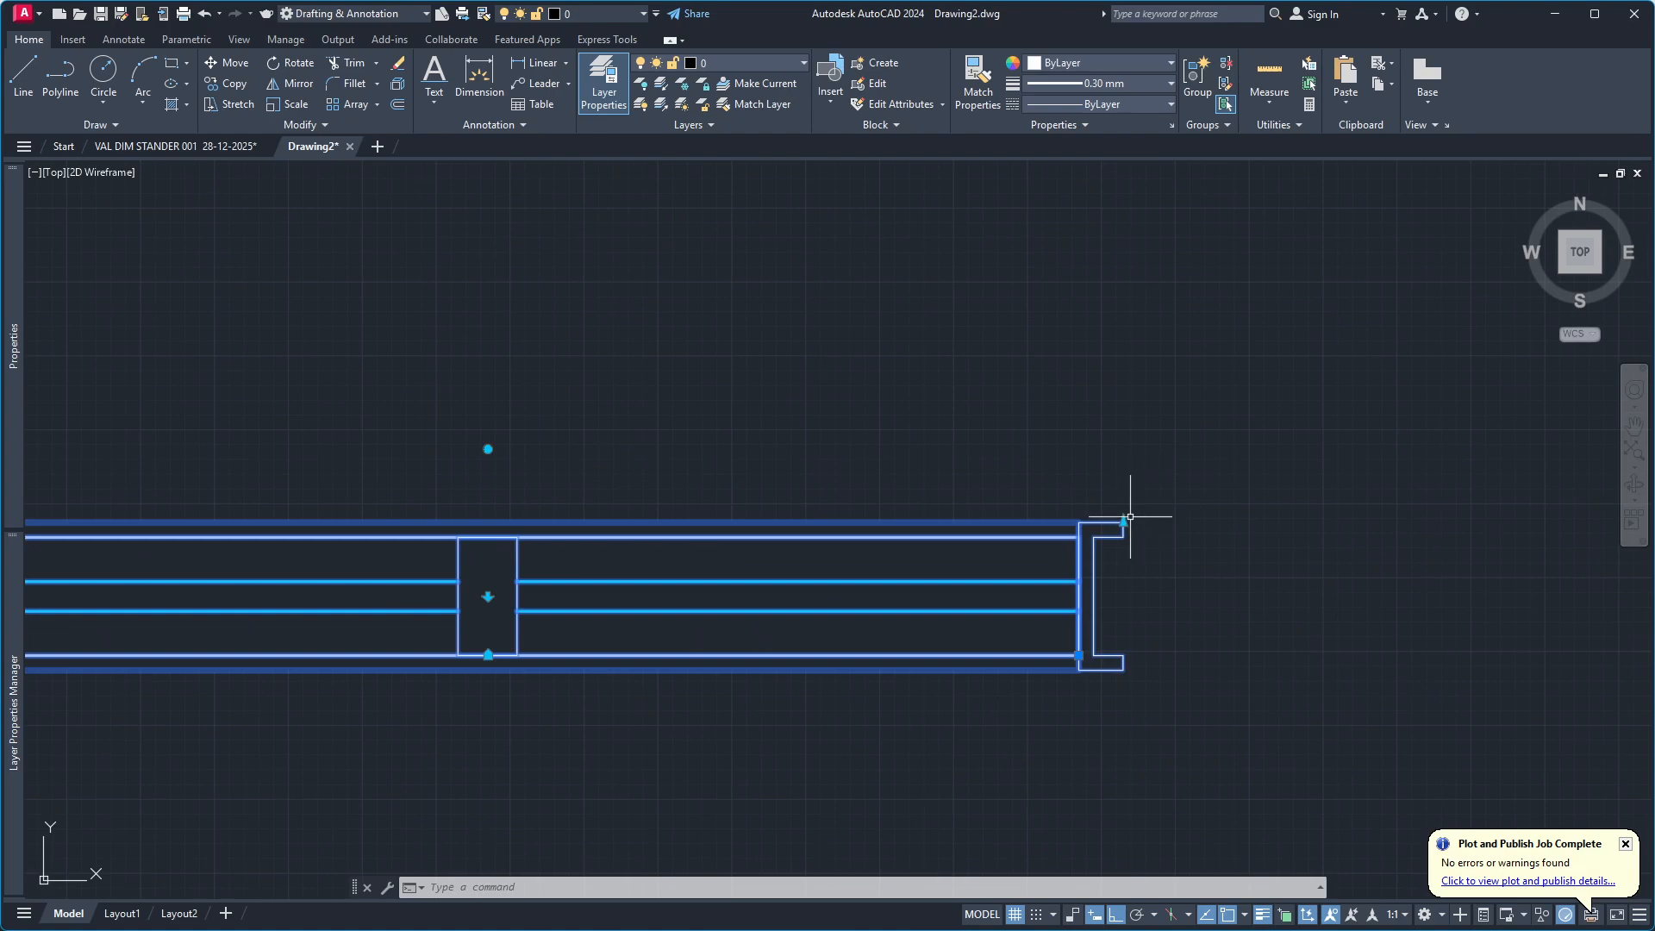
pyautogui.scroll(-2, 1183, 523)
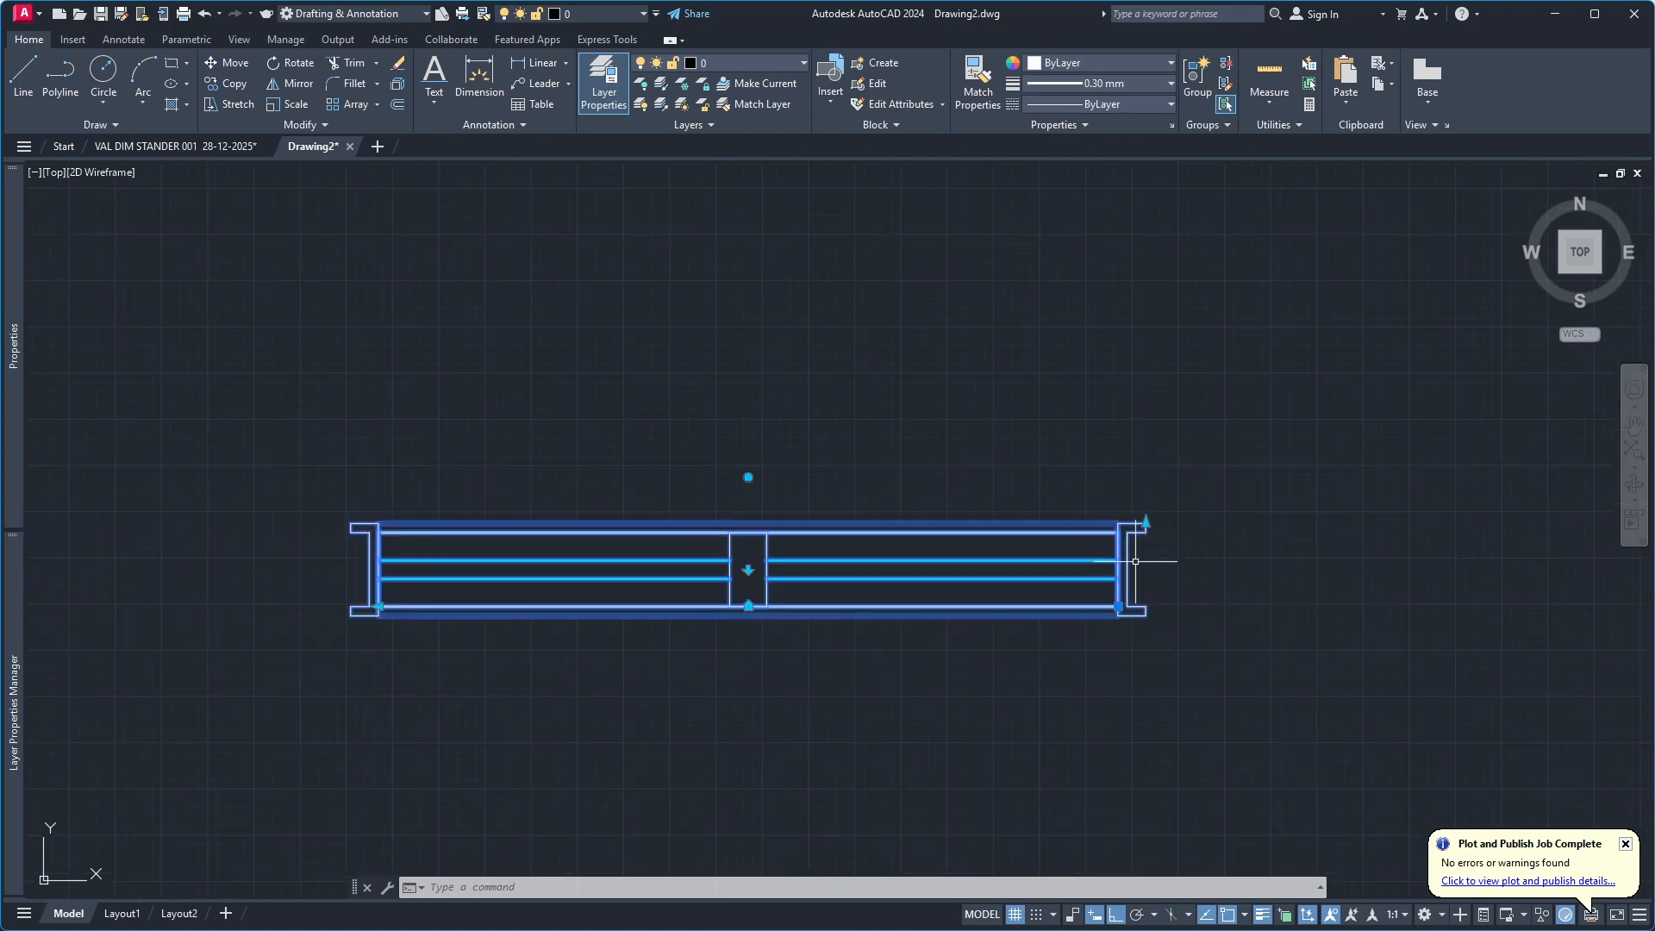
pyautogui.scroll(-2, 1142, 602)
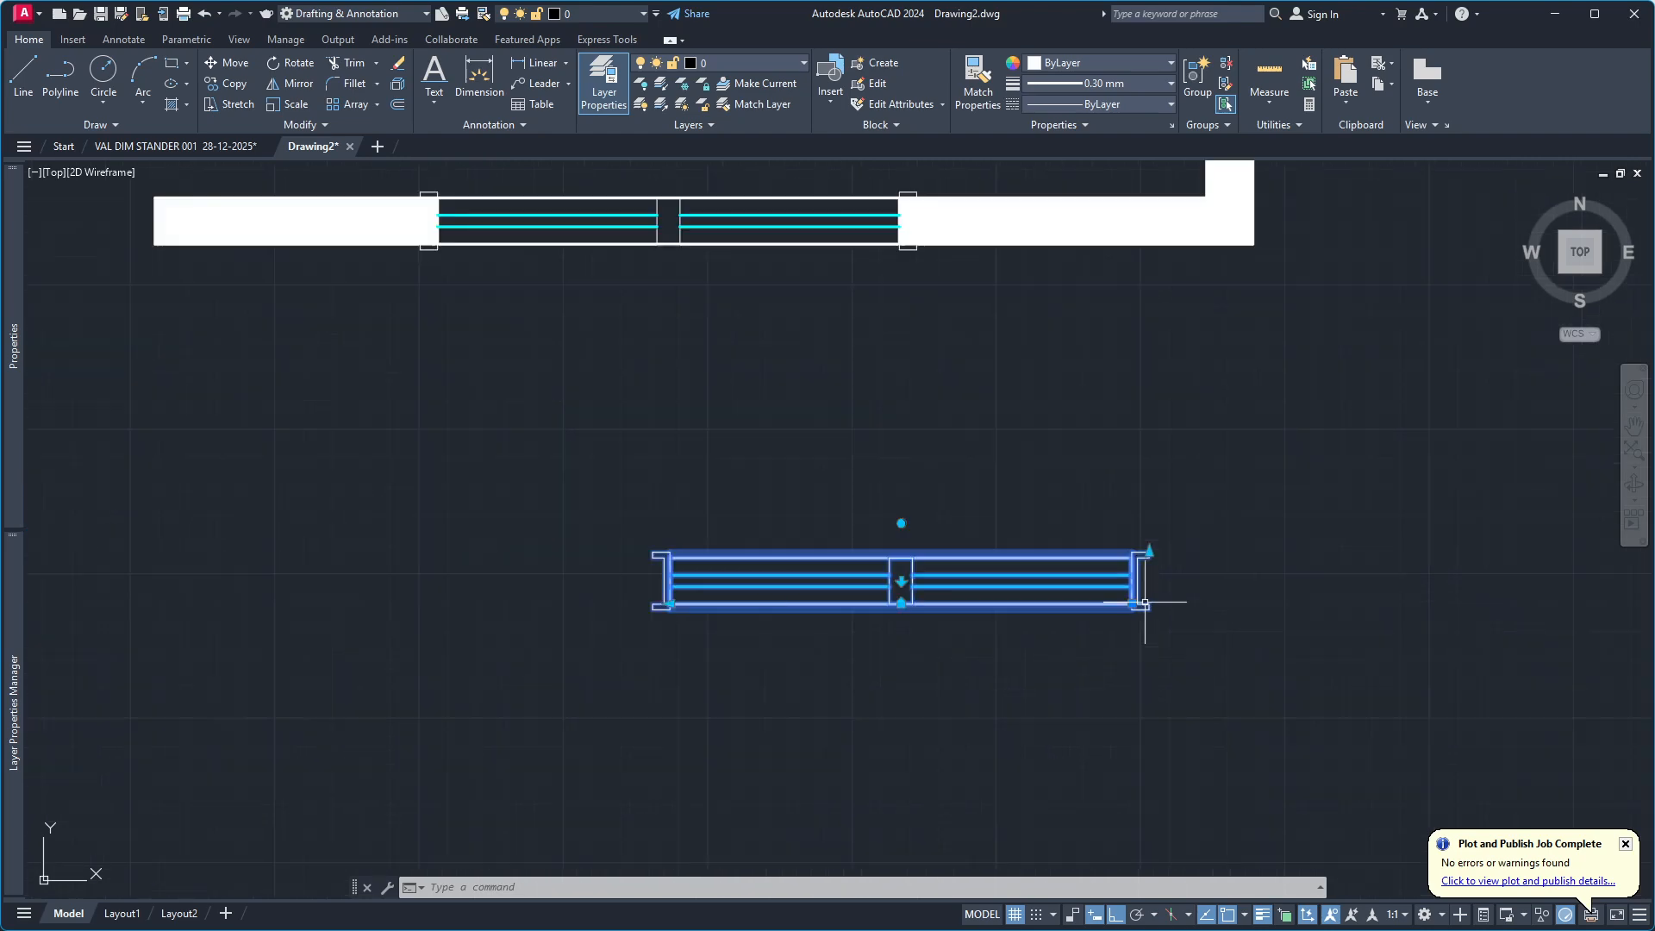
pyautogui.click(901, 523)
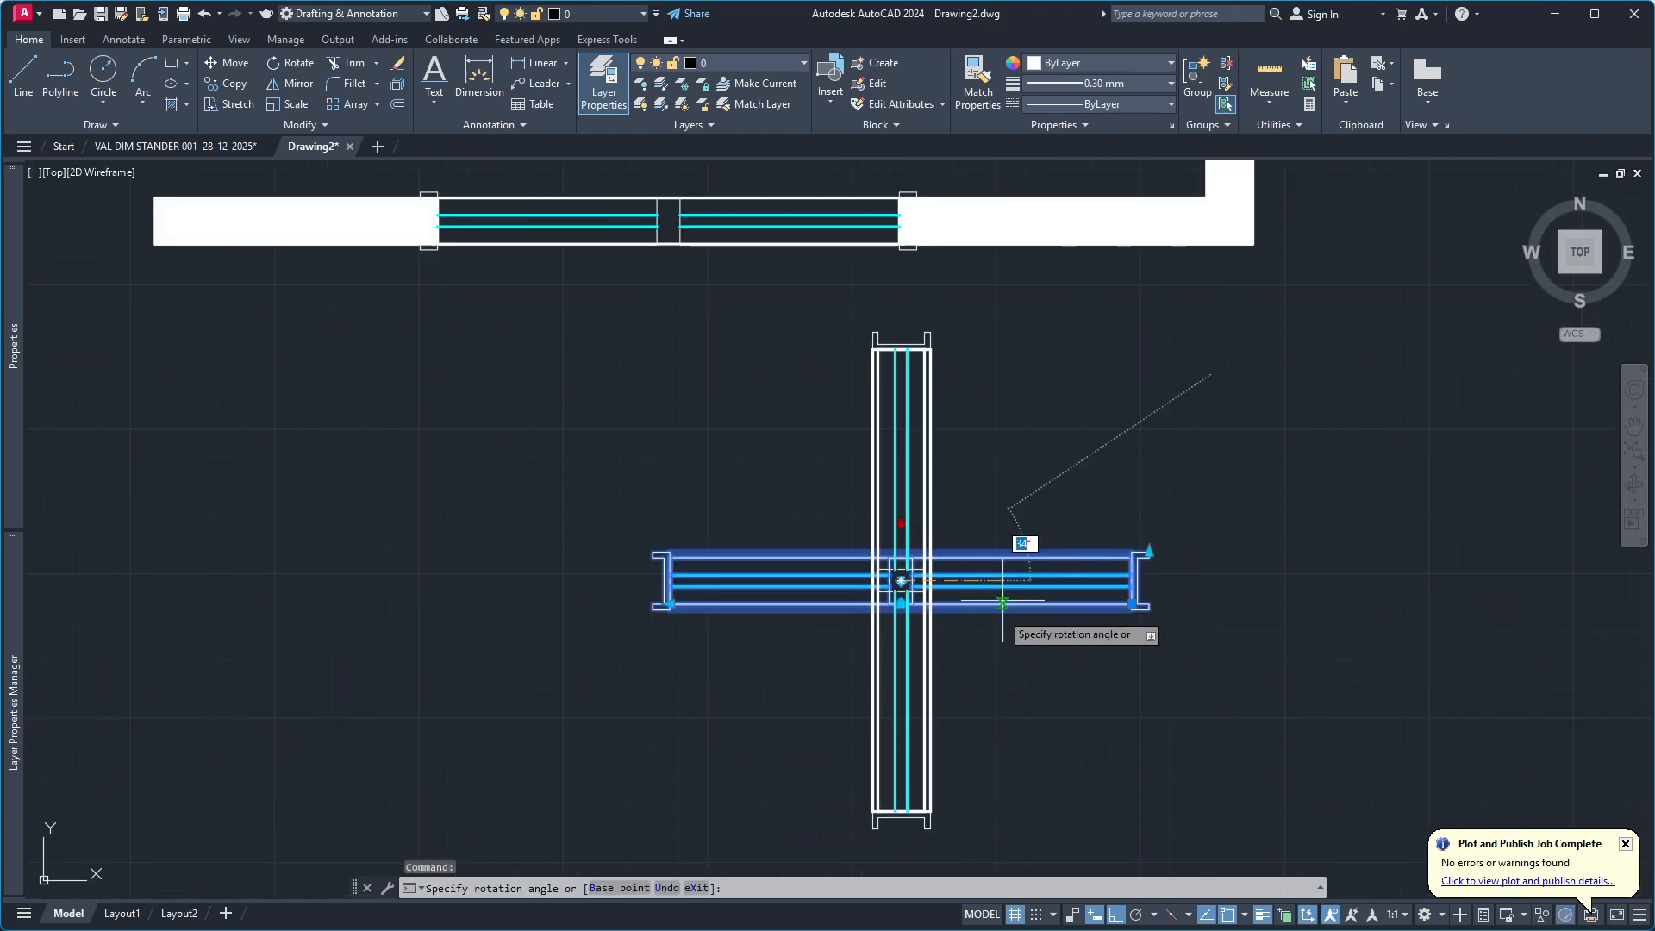
pyautogui.click(966, 707)
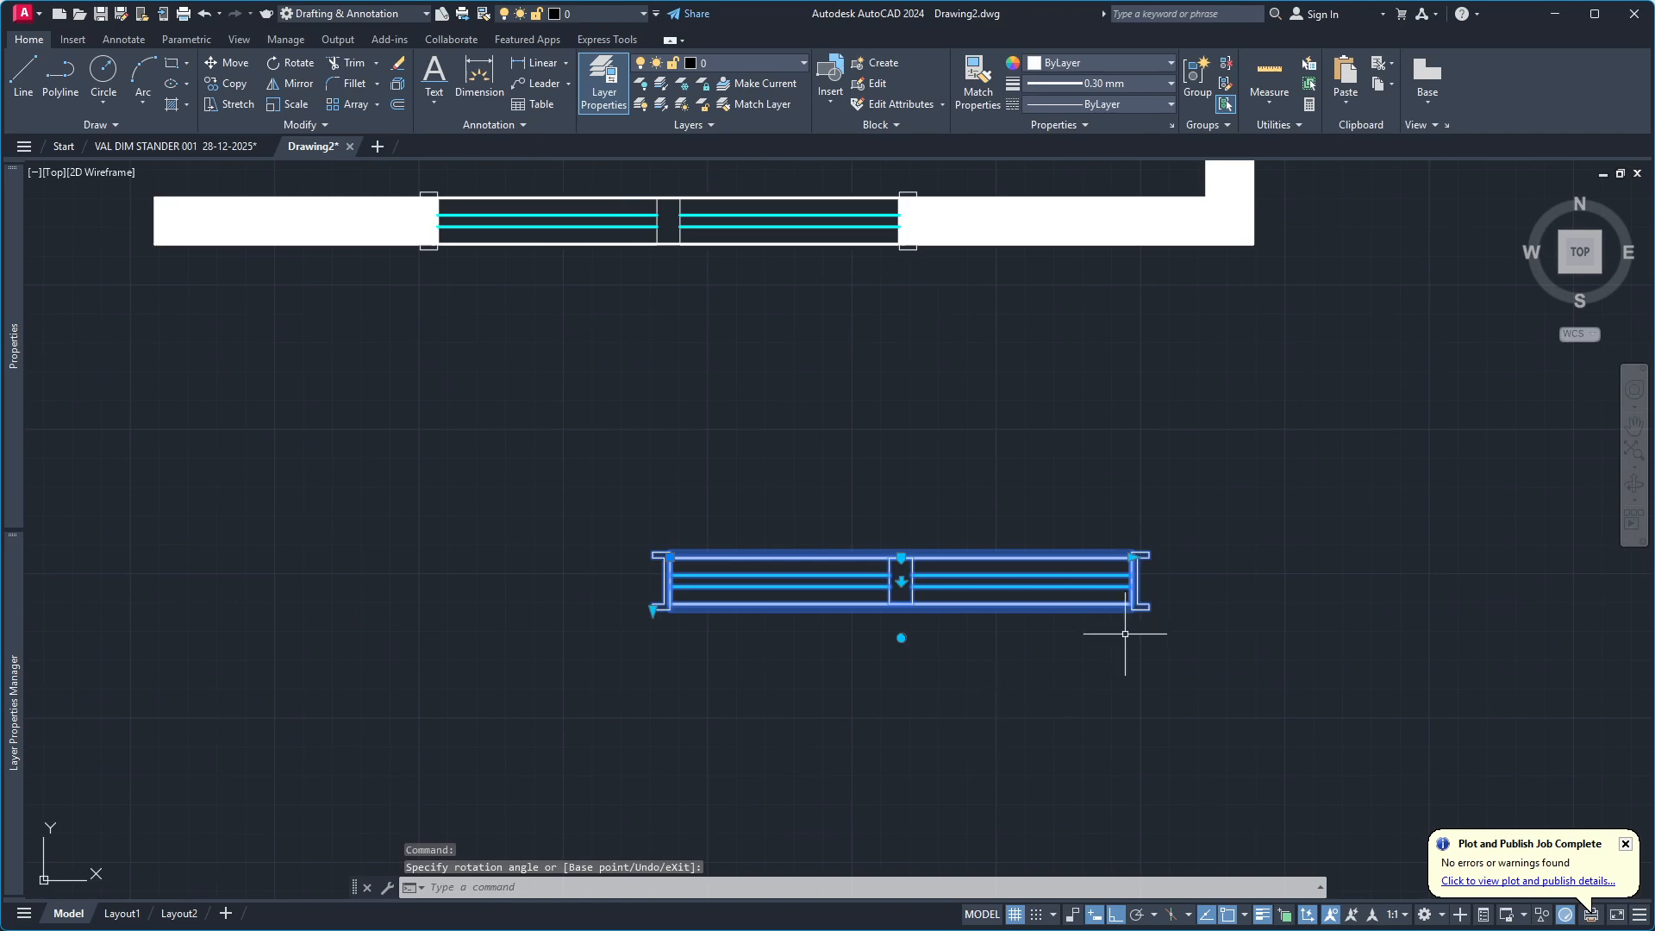
# Test the width parameter of the original window block by shortening it and stretching it beyond its initial length.
pyautogui.scroll(6, 1121, 643)
pyautogui.scroll(-5, 1125, 496)
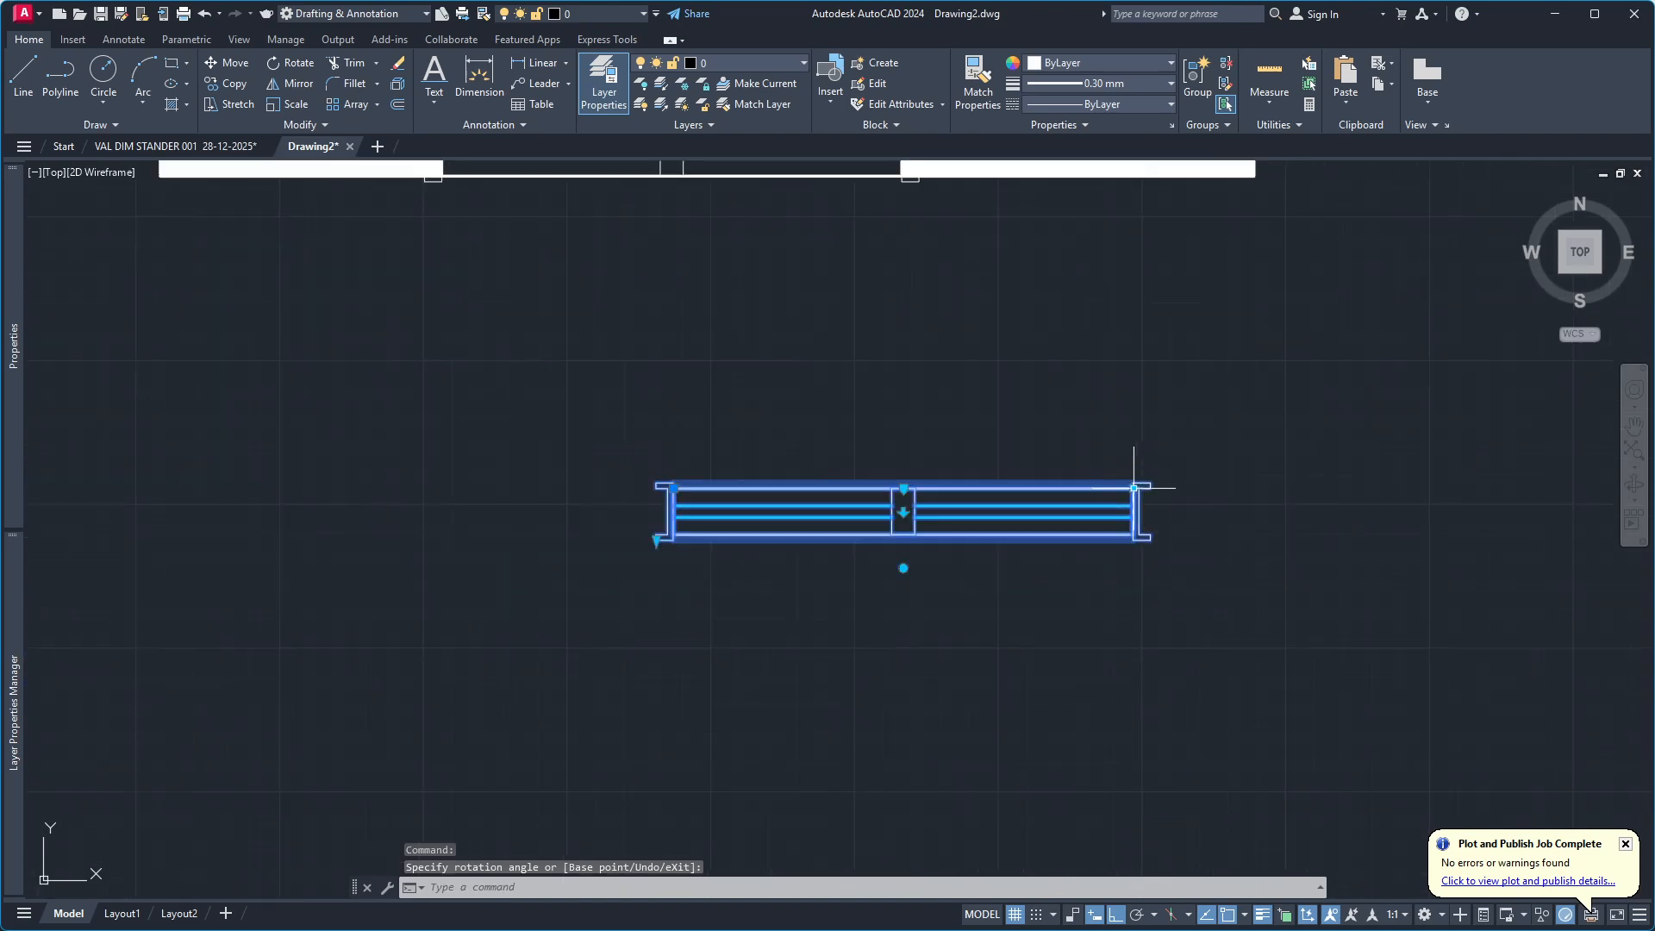
pyautogui.click(1135, 488)
pyautogui.click(1052, 488)
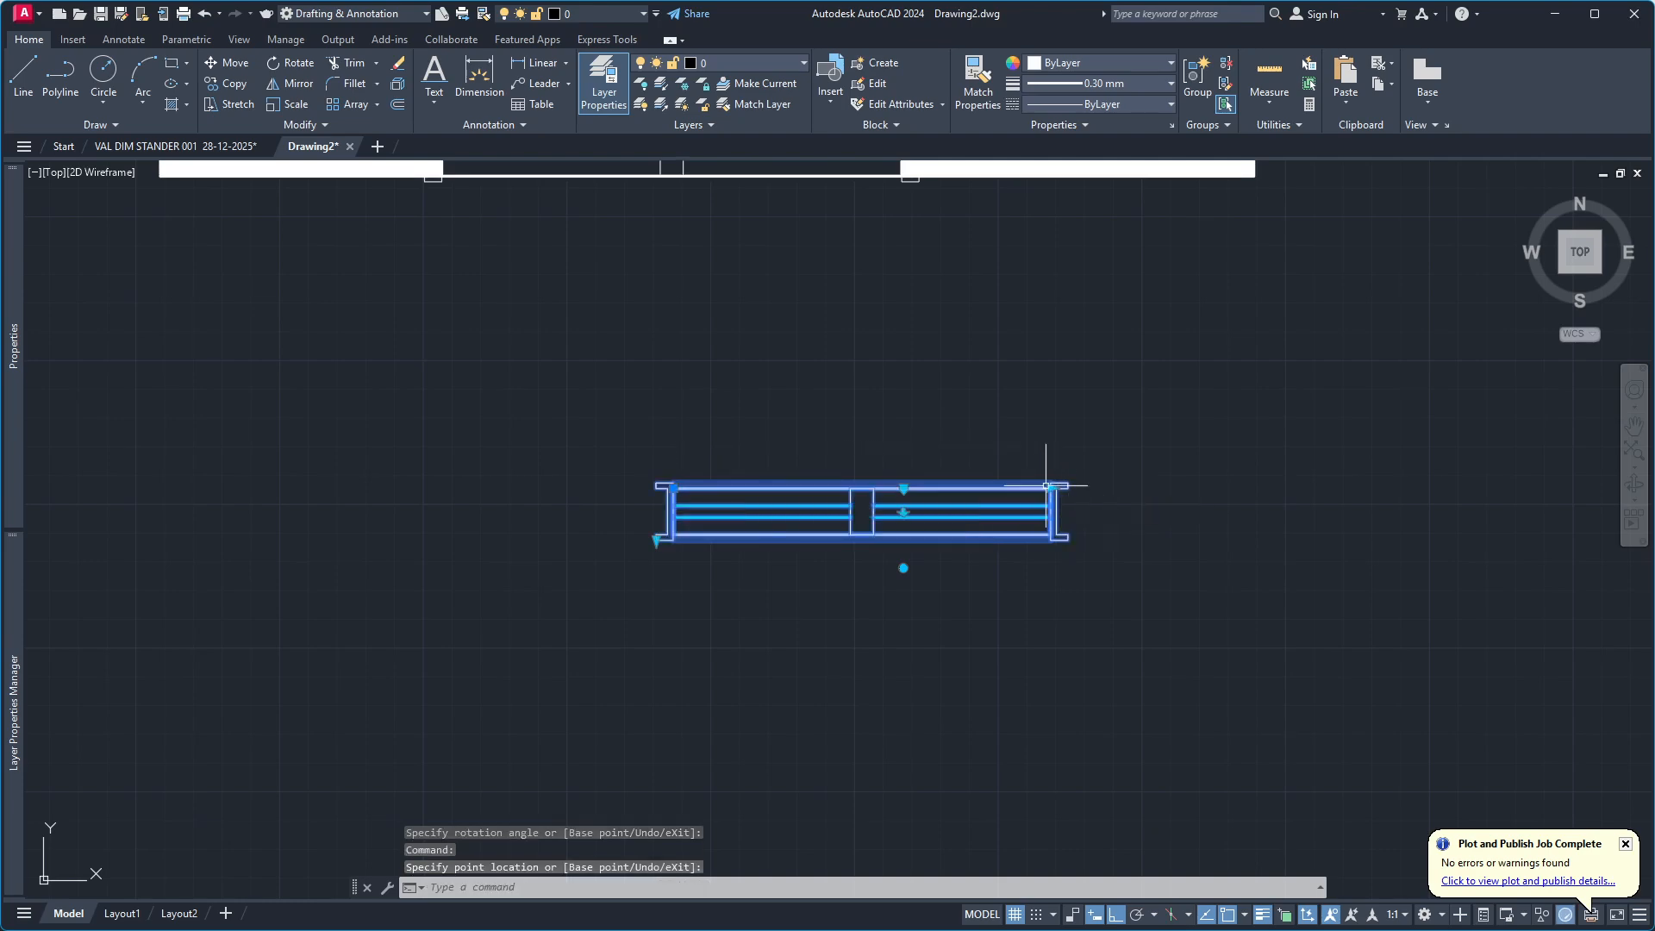
pyautogui.click(1049, 486)
pyautogui.click(1257, 487)
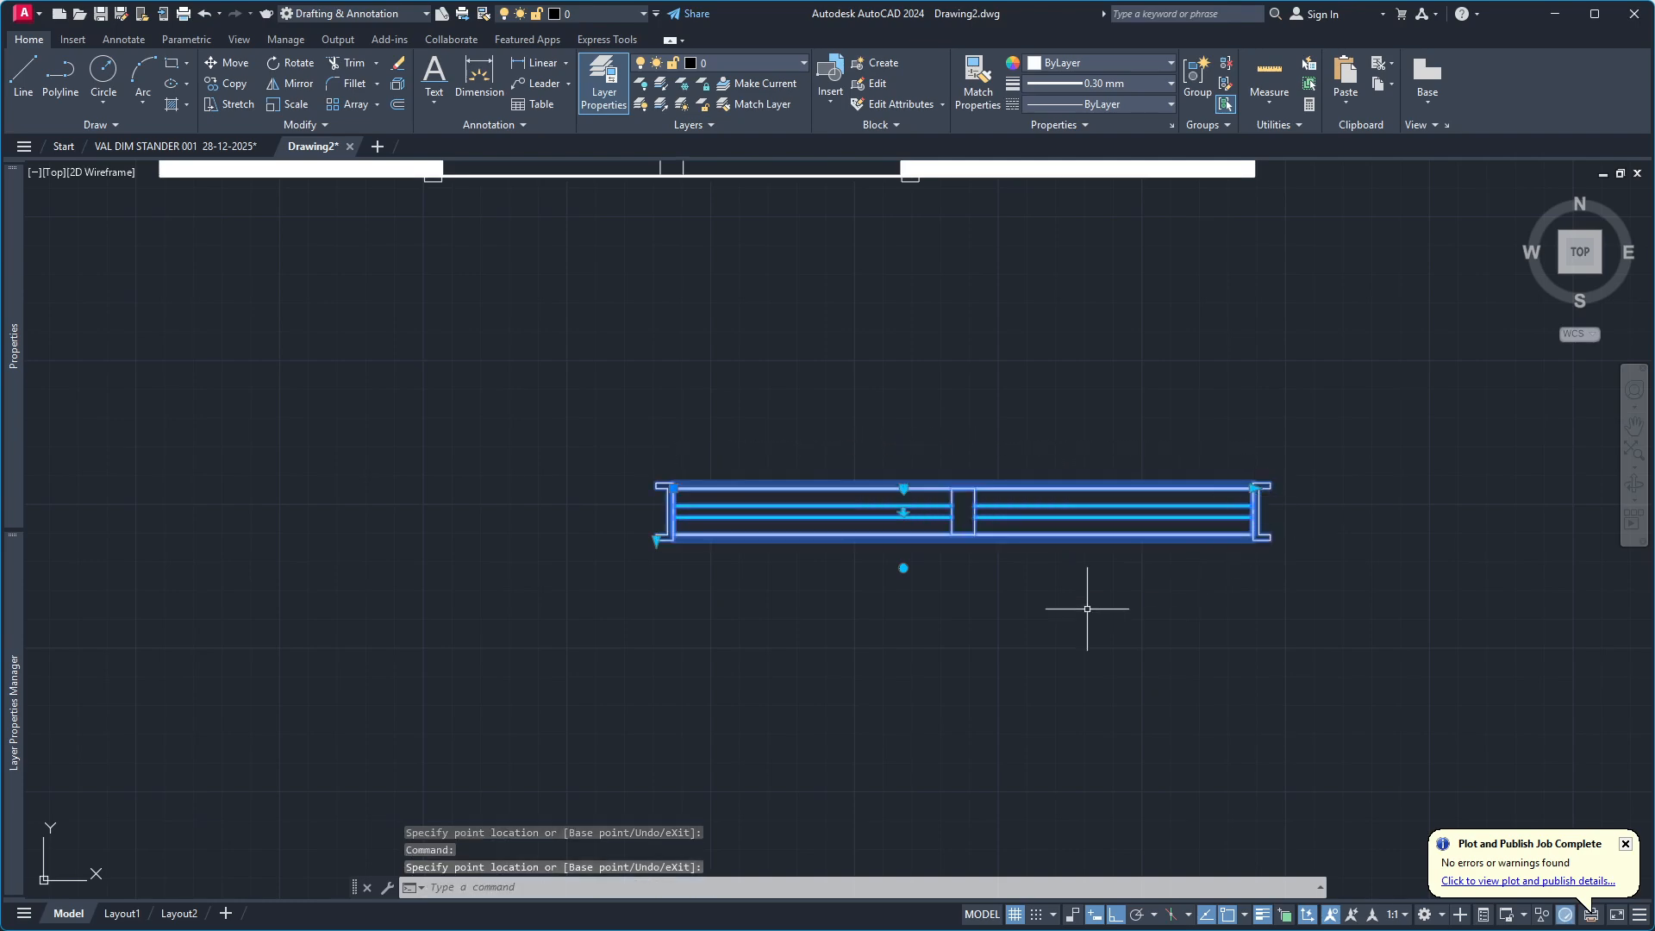
# Deselect the original block and return to the window placed in the lower wall.
pyautogui.scroll(-5, 1078, 595)
pyautogui.scroll(5, 952, 425)
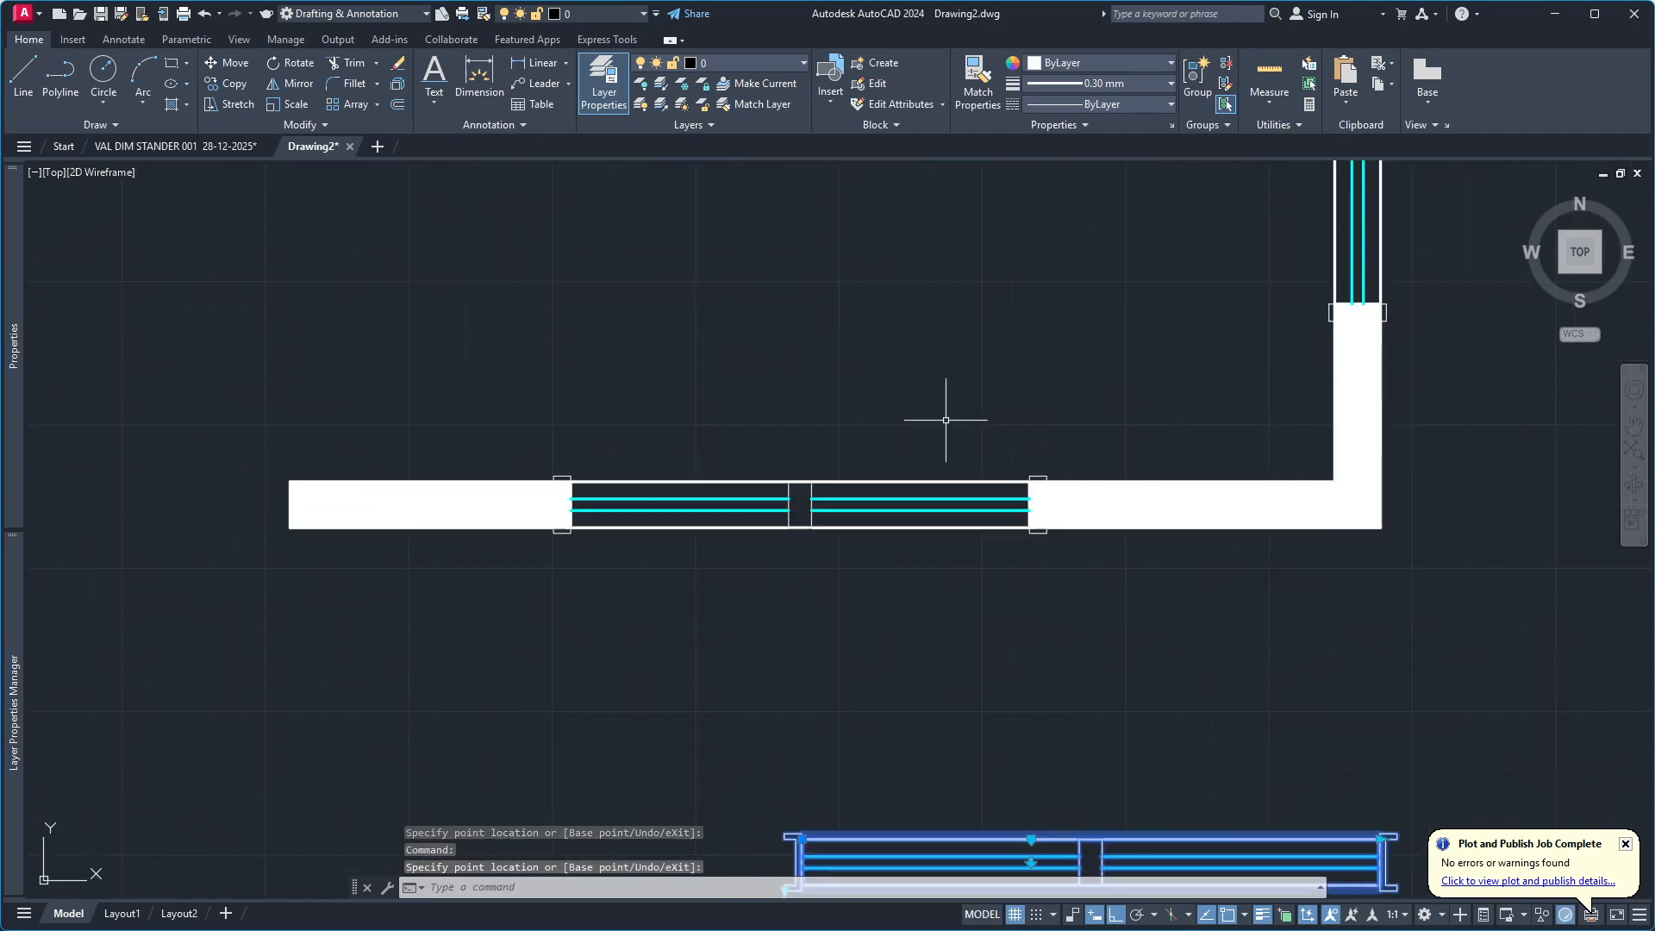
pyautogui.click(980, 480)
pyautogui.press('Escape')
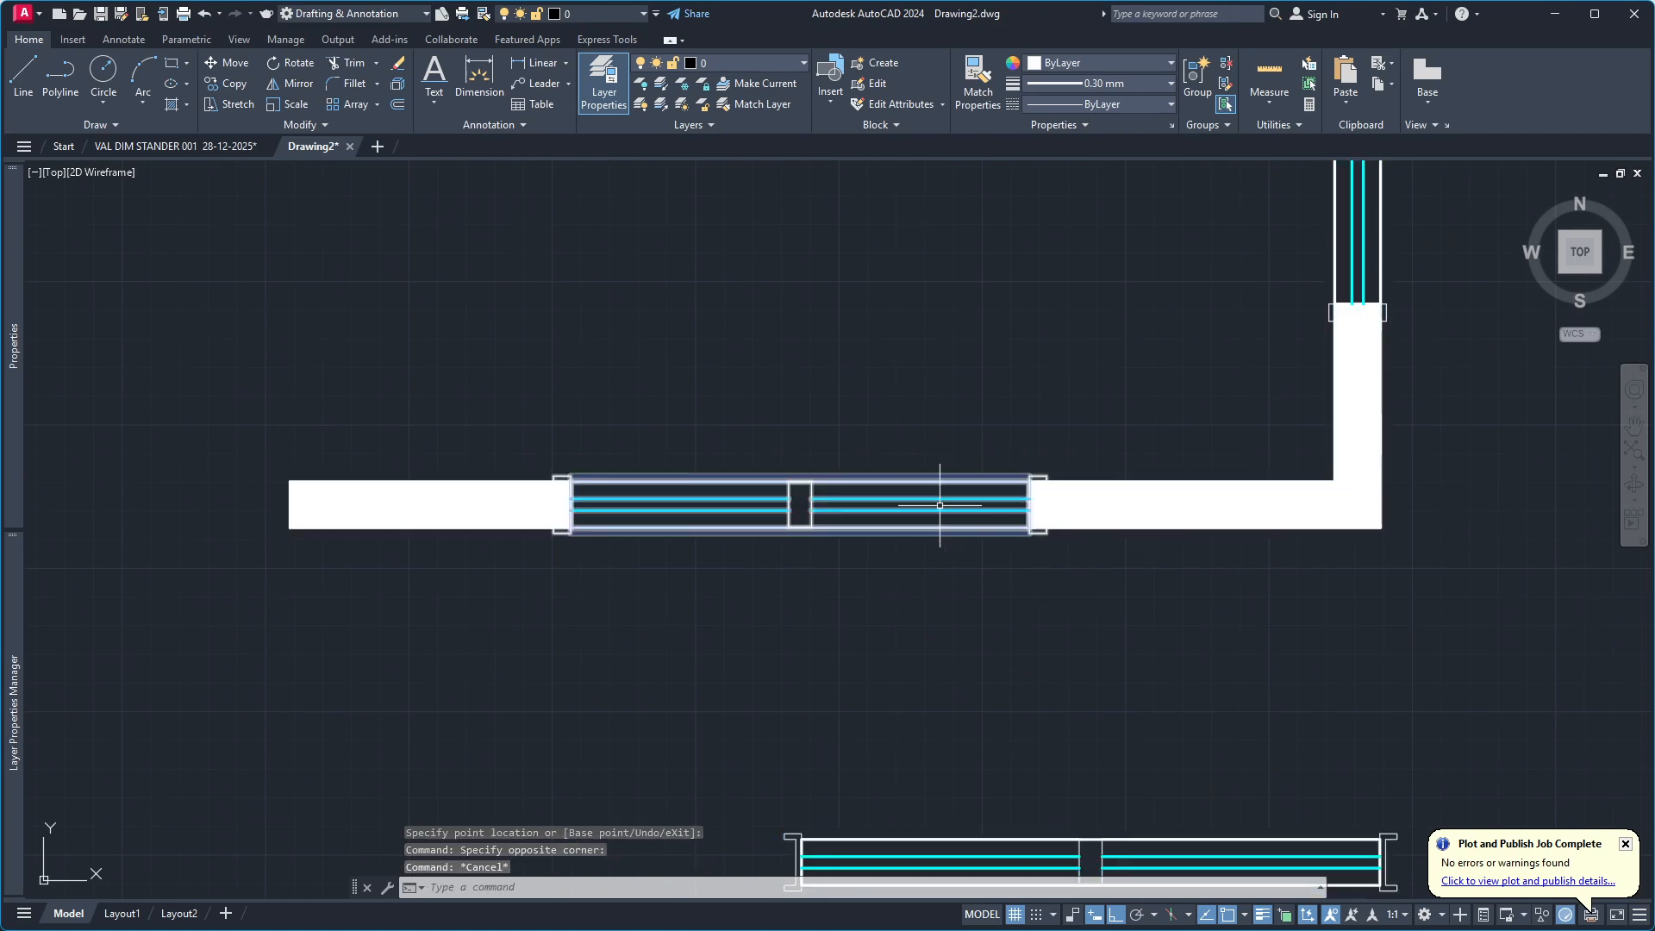
# Widen the window in the lower wall with its width parameter, stretching its end toward the nearby wall corner.
pyautogui.click(936, 530)
pyautogui.click(1029, 527)
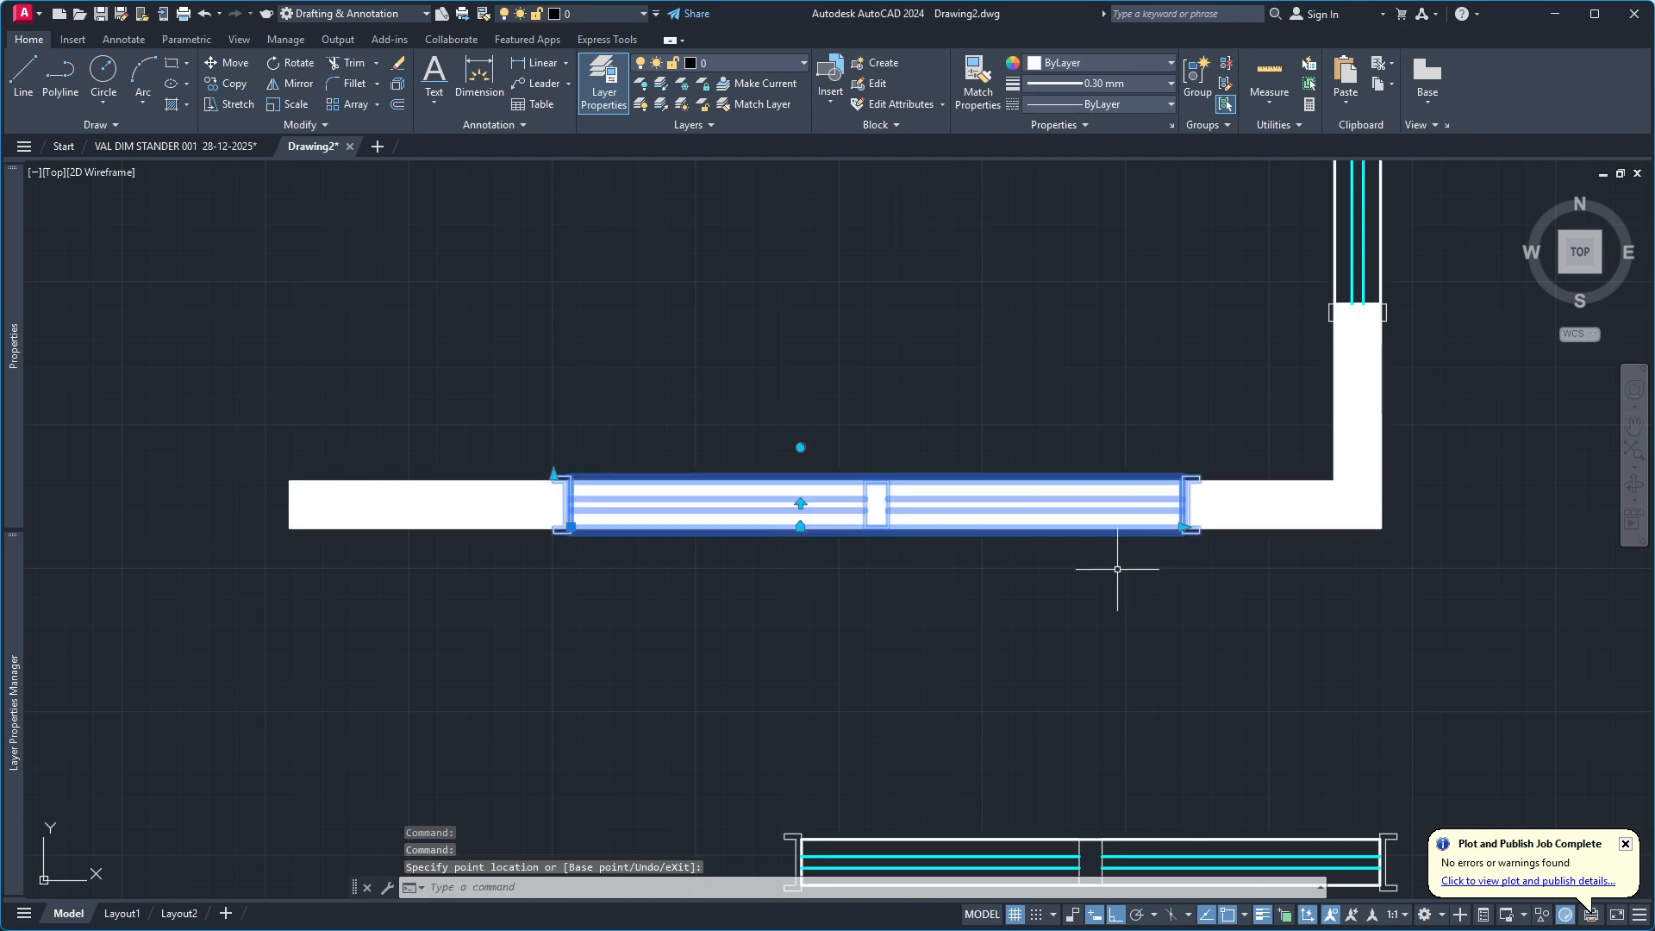
pyautogui.press('Escape')
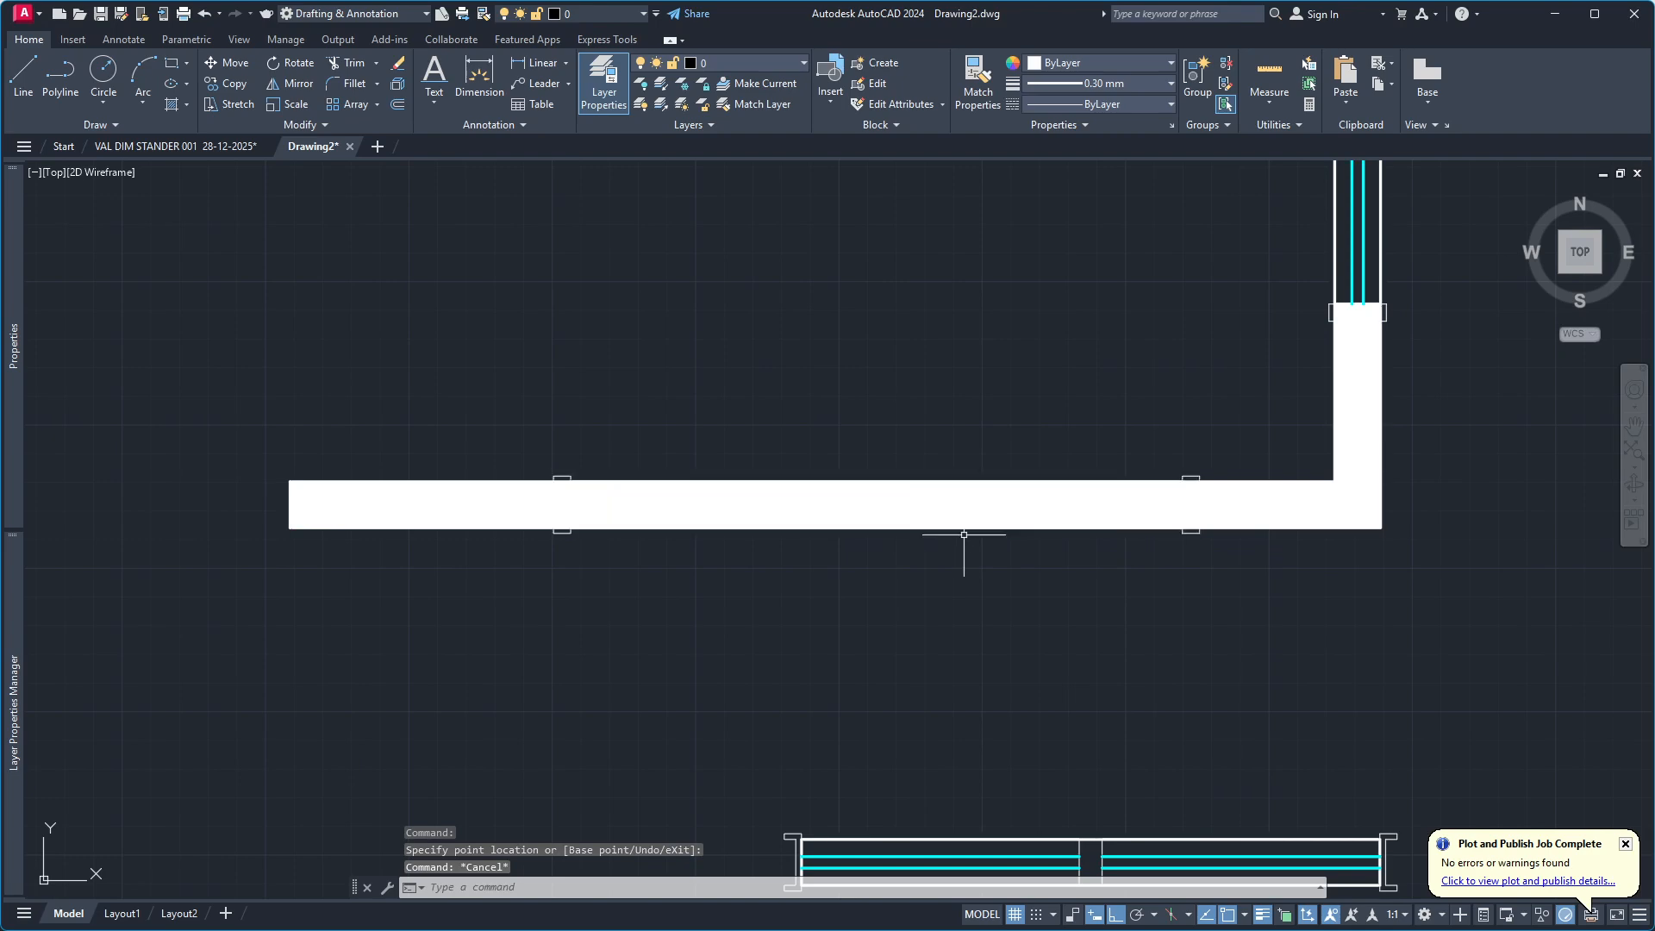
# Change the draw order so that the lower-wall window lies in front of the wall hatch.
pyautogui.click(967, 532)
pyautogui.rightClick(967, 532)
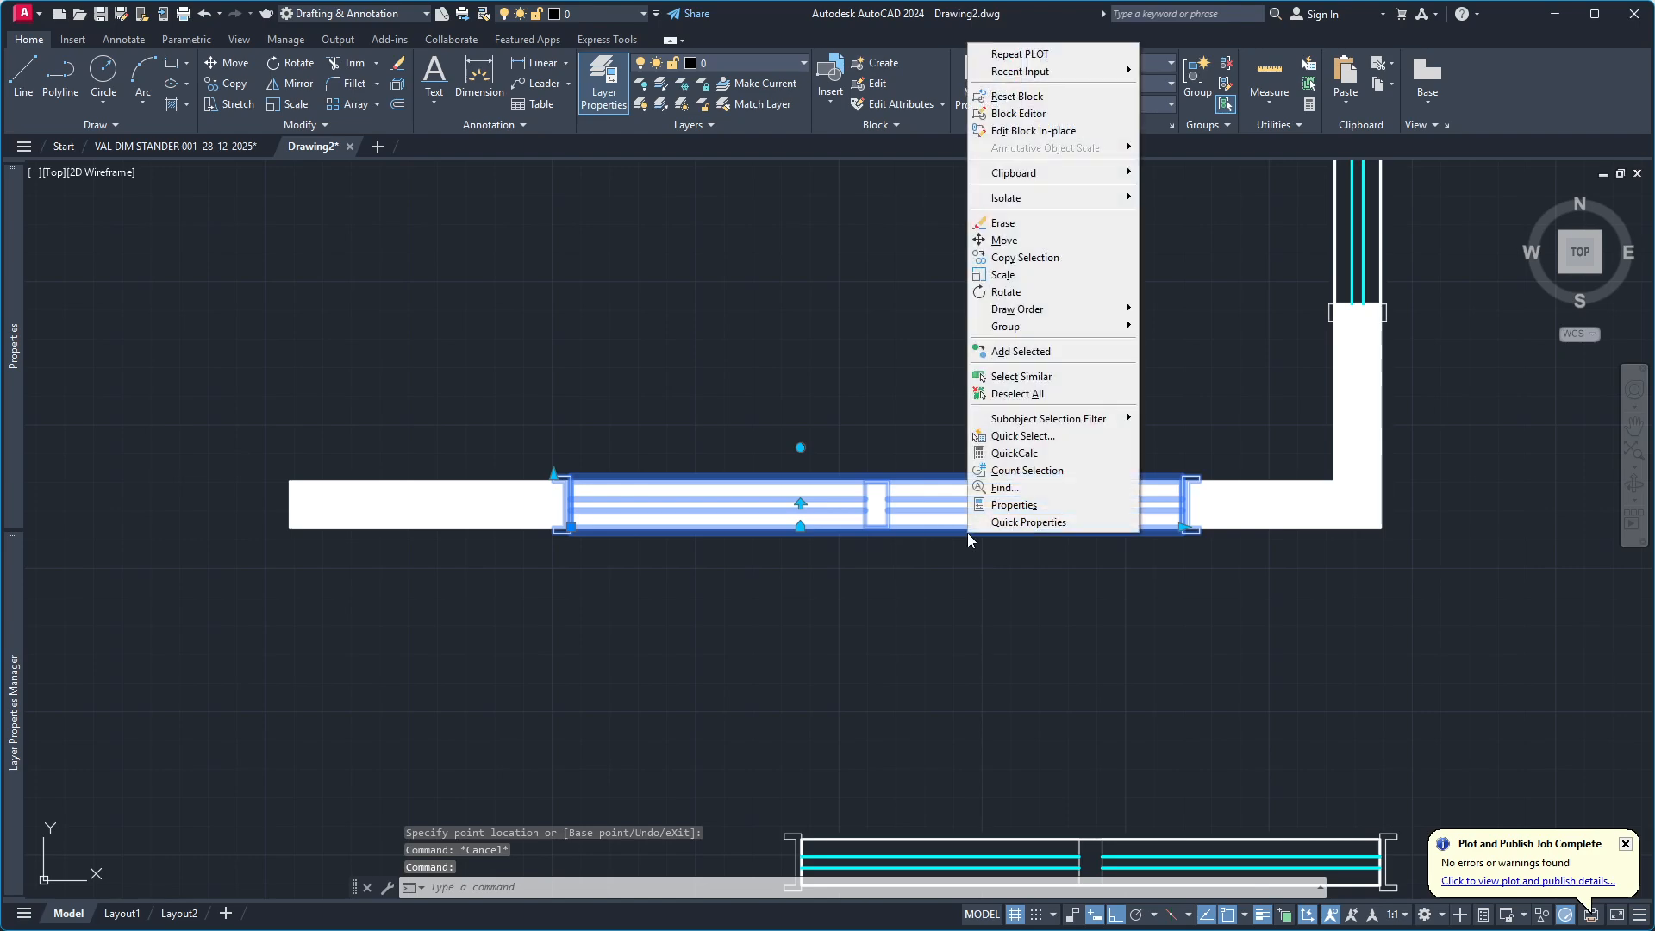
pyautogui.moveTo(1057, 316)
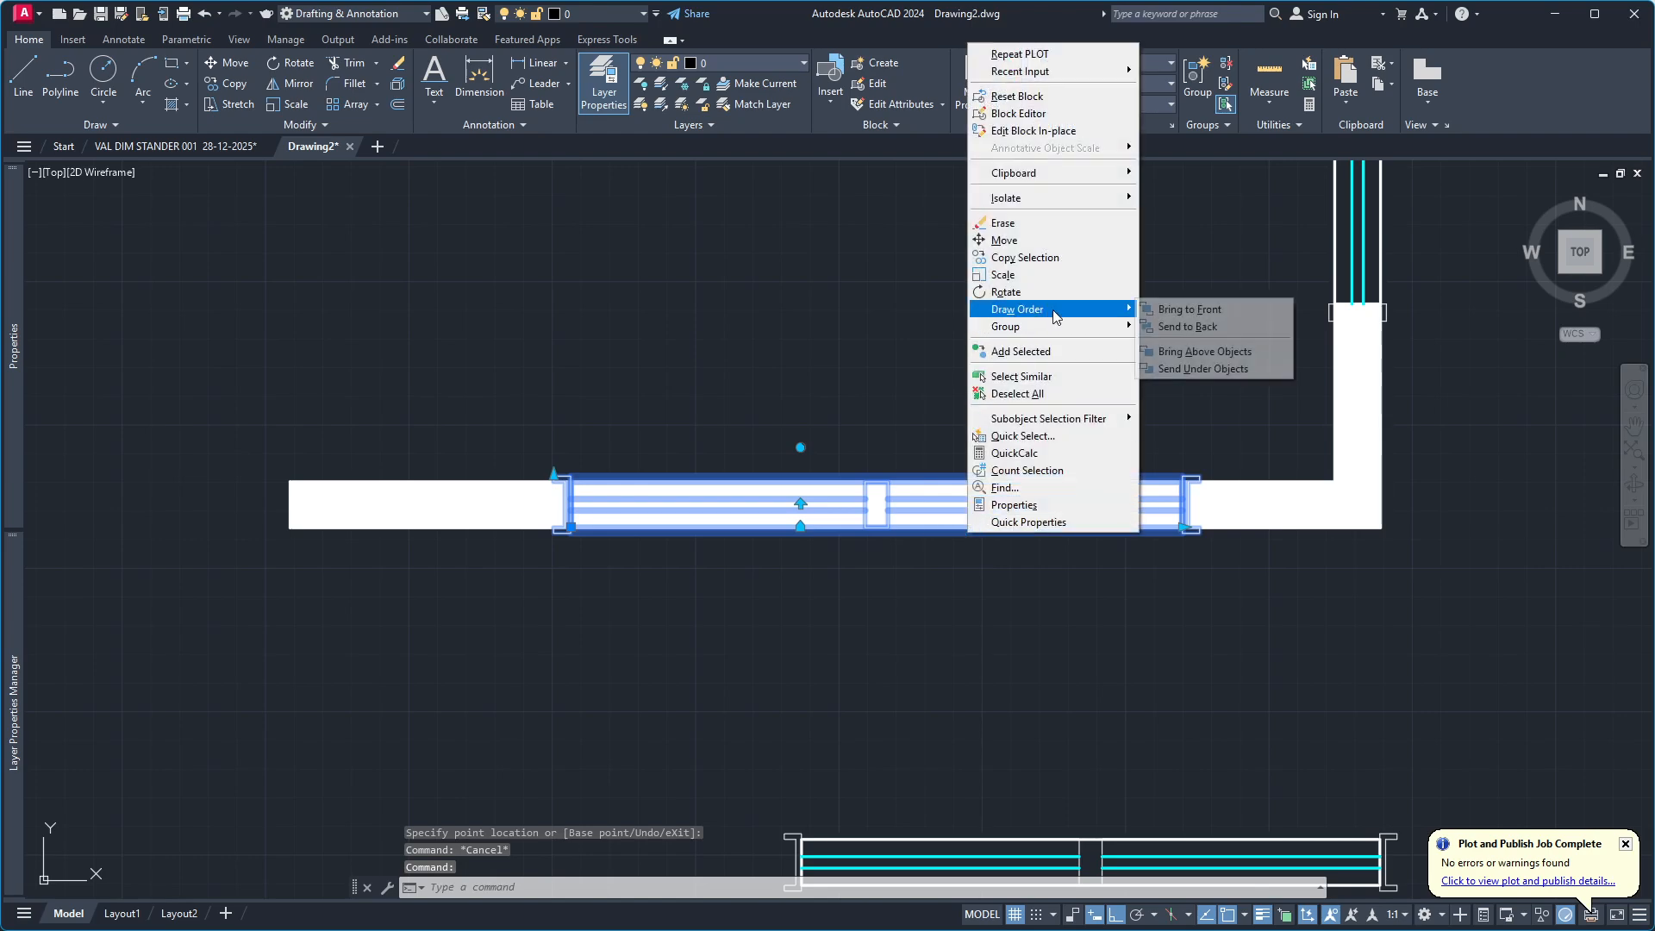
pyautogui.click(1178, 328)
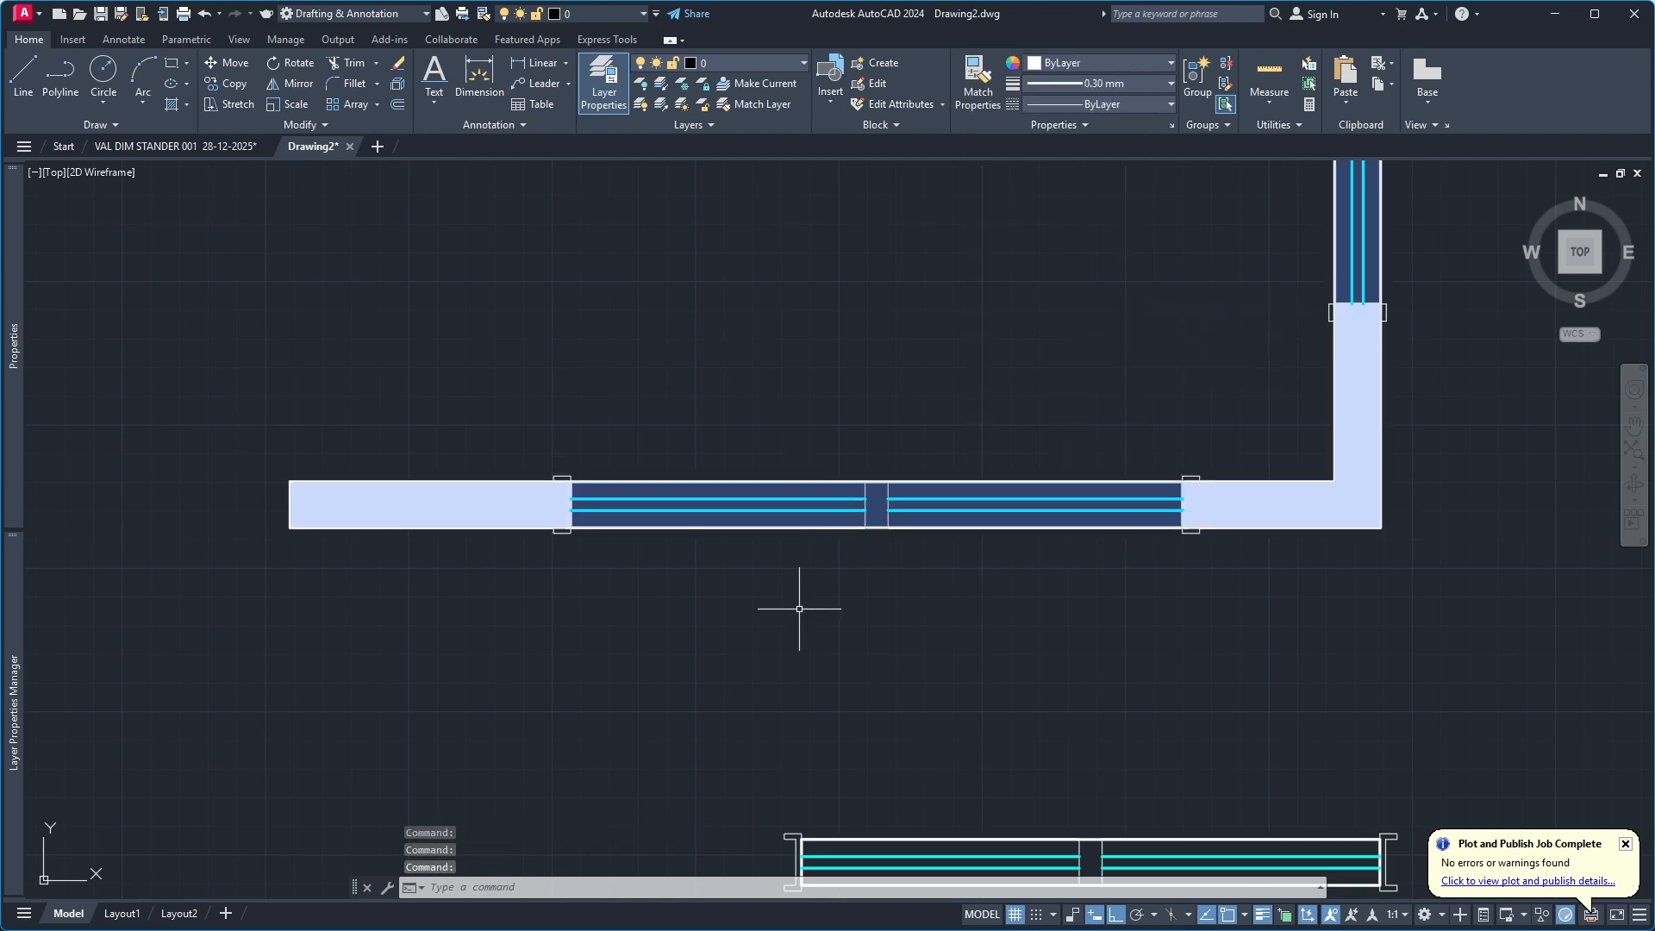
pyautogui.press('Escape')
# Shorten the vertical wall's window to about 143 by pulling its lower end upward with the width parameter.
pyautogui.scroll(-2, 766, 558)
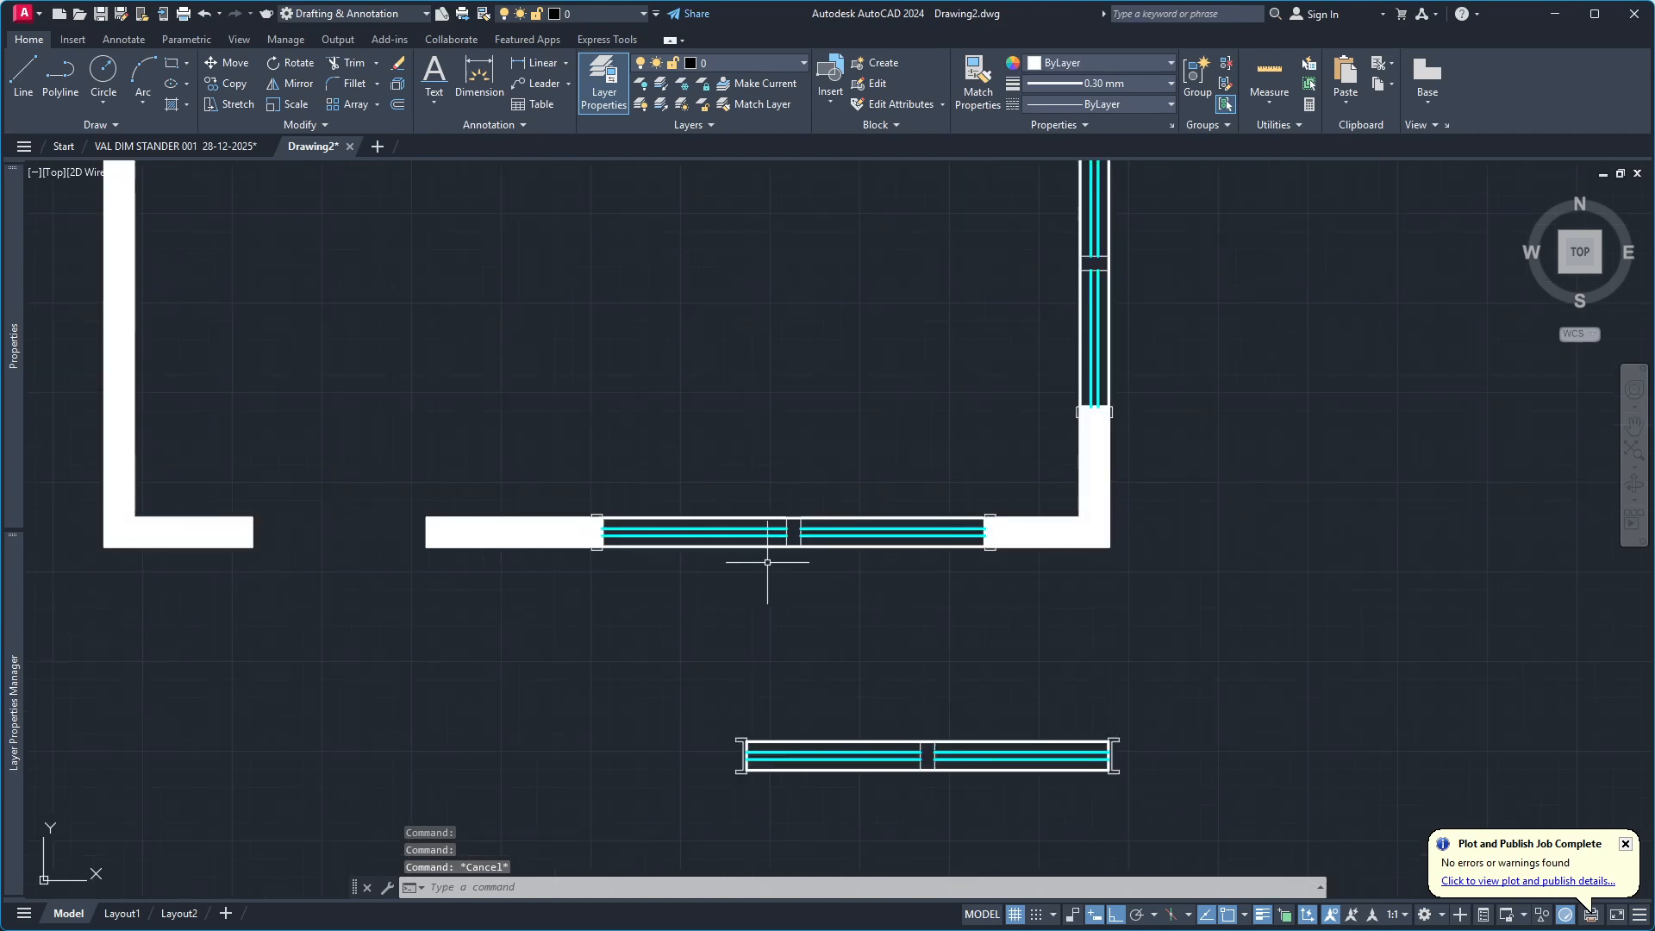
pyautogui.scroll(-2, 876, 566)
pyautogui.scroll(1, 880, 591)
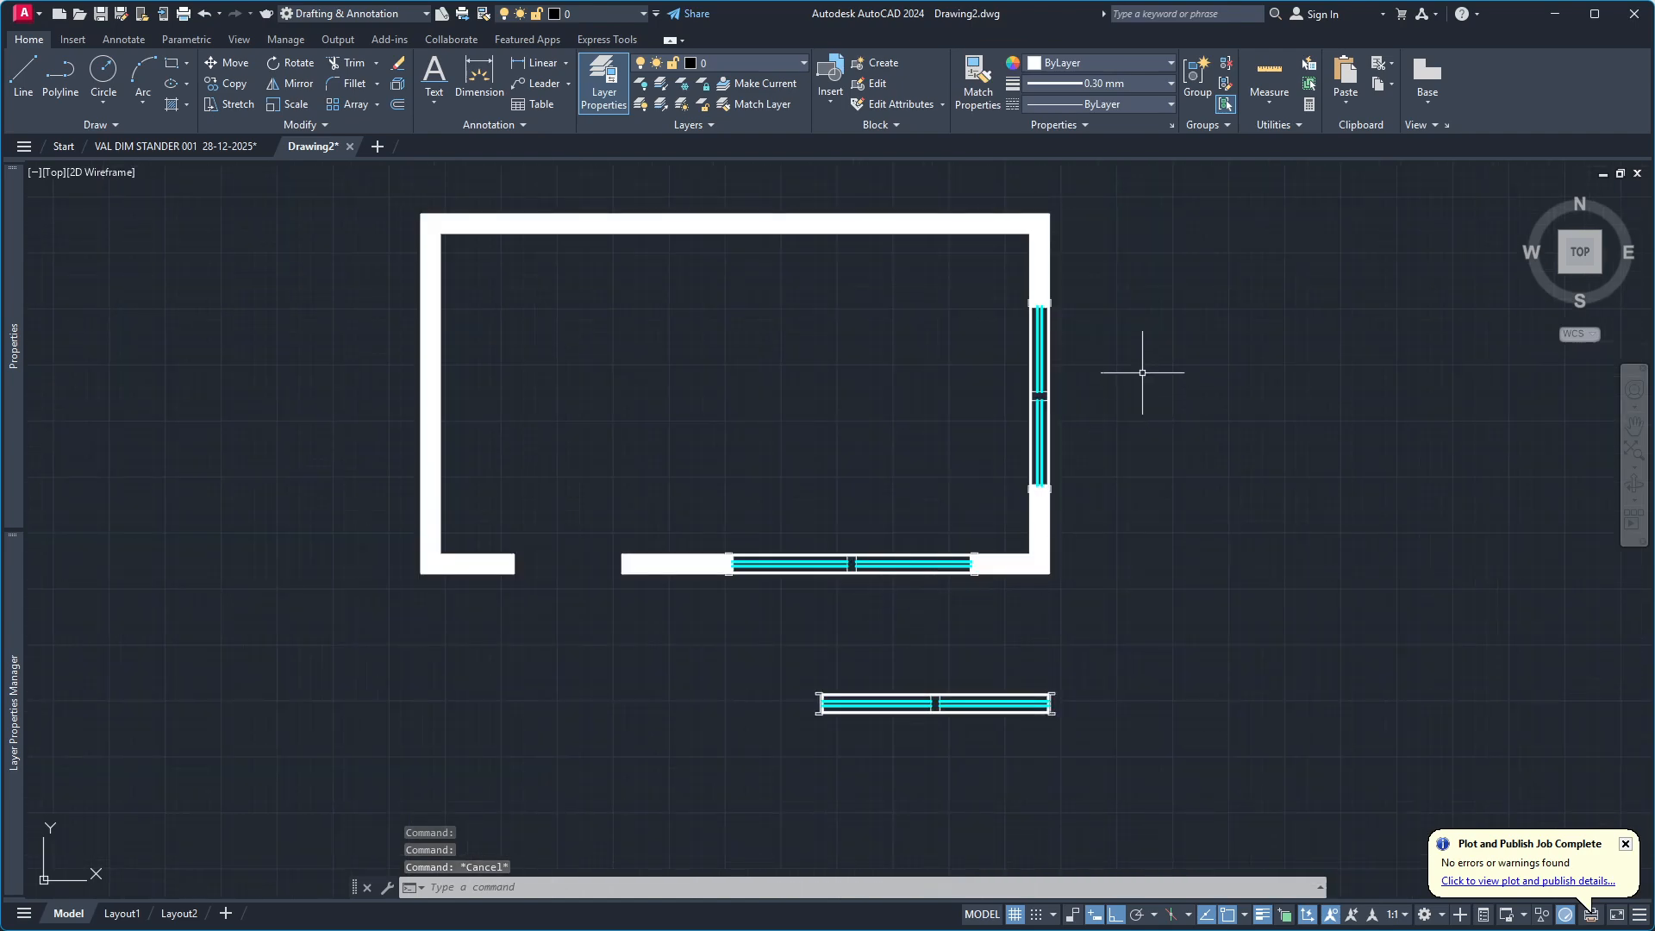
pyautogui.click(1040, 397)
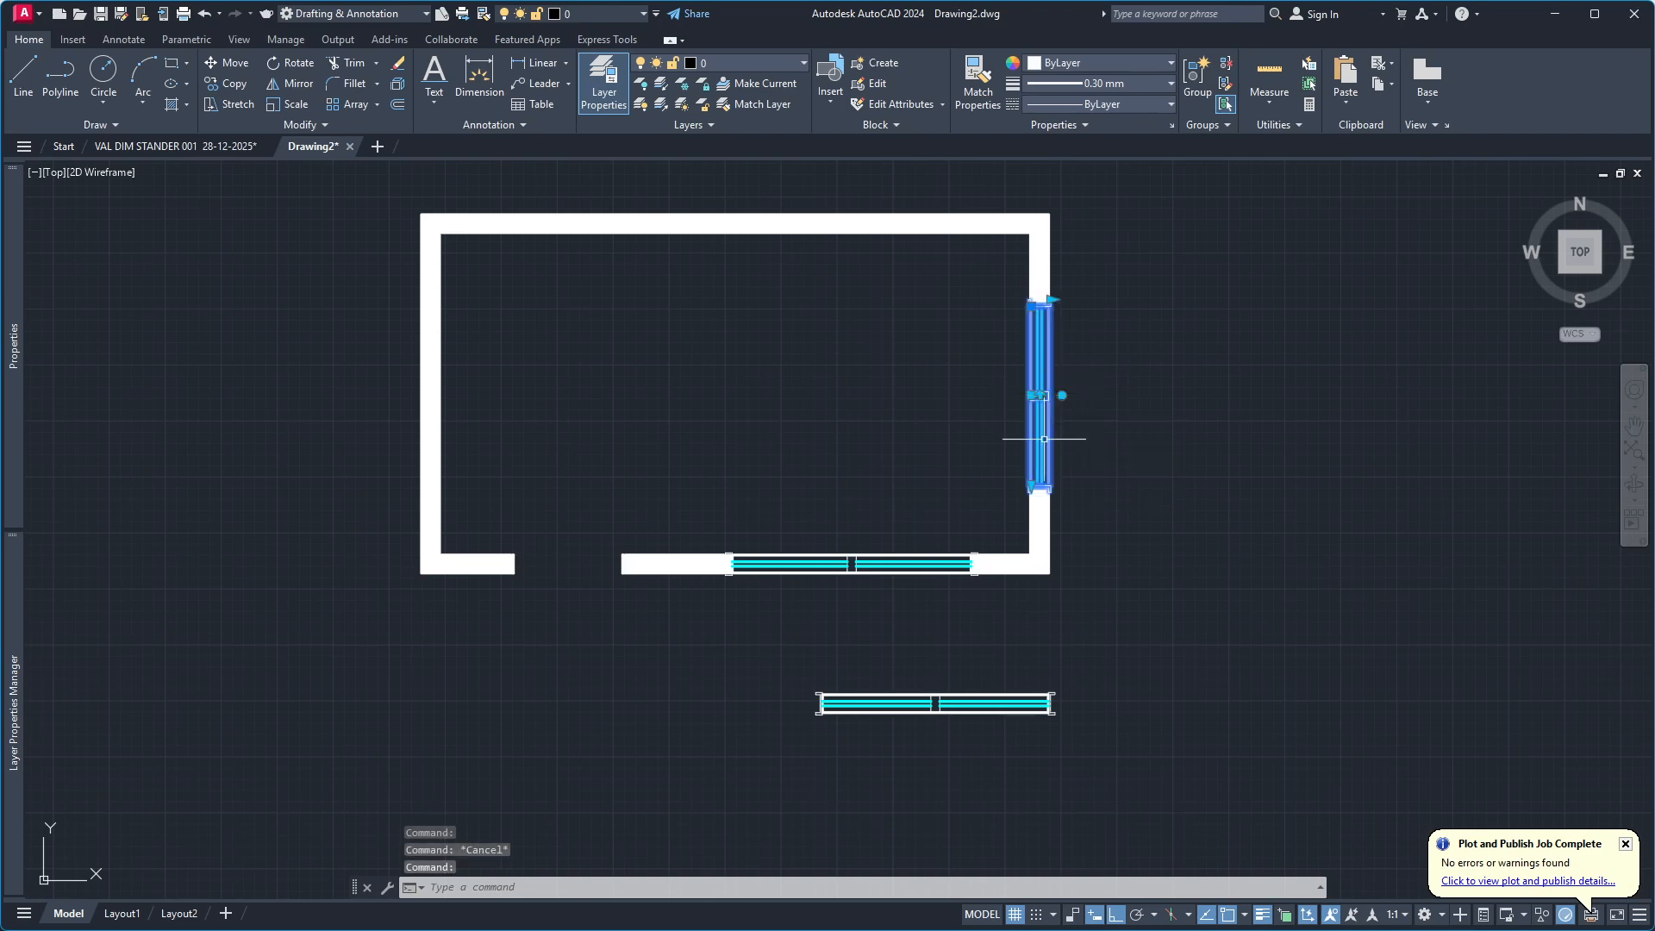
pyautogui.scroll(2, 1039, 443)
pyautogui.click(1023, 518)
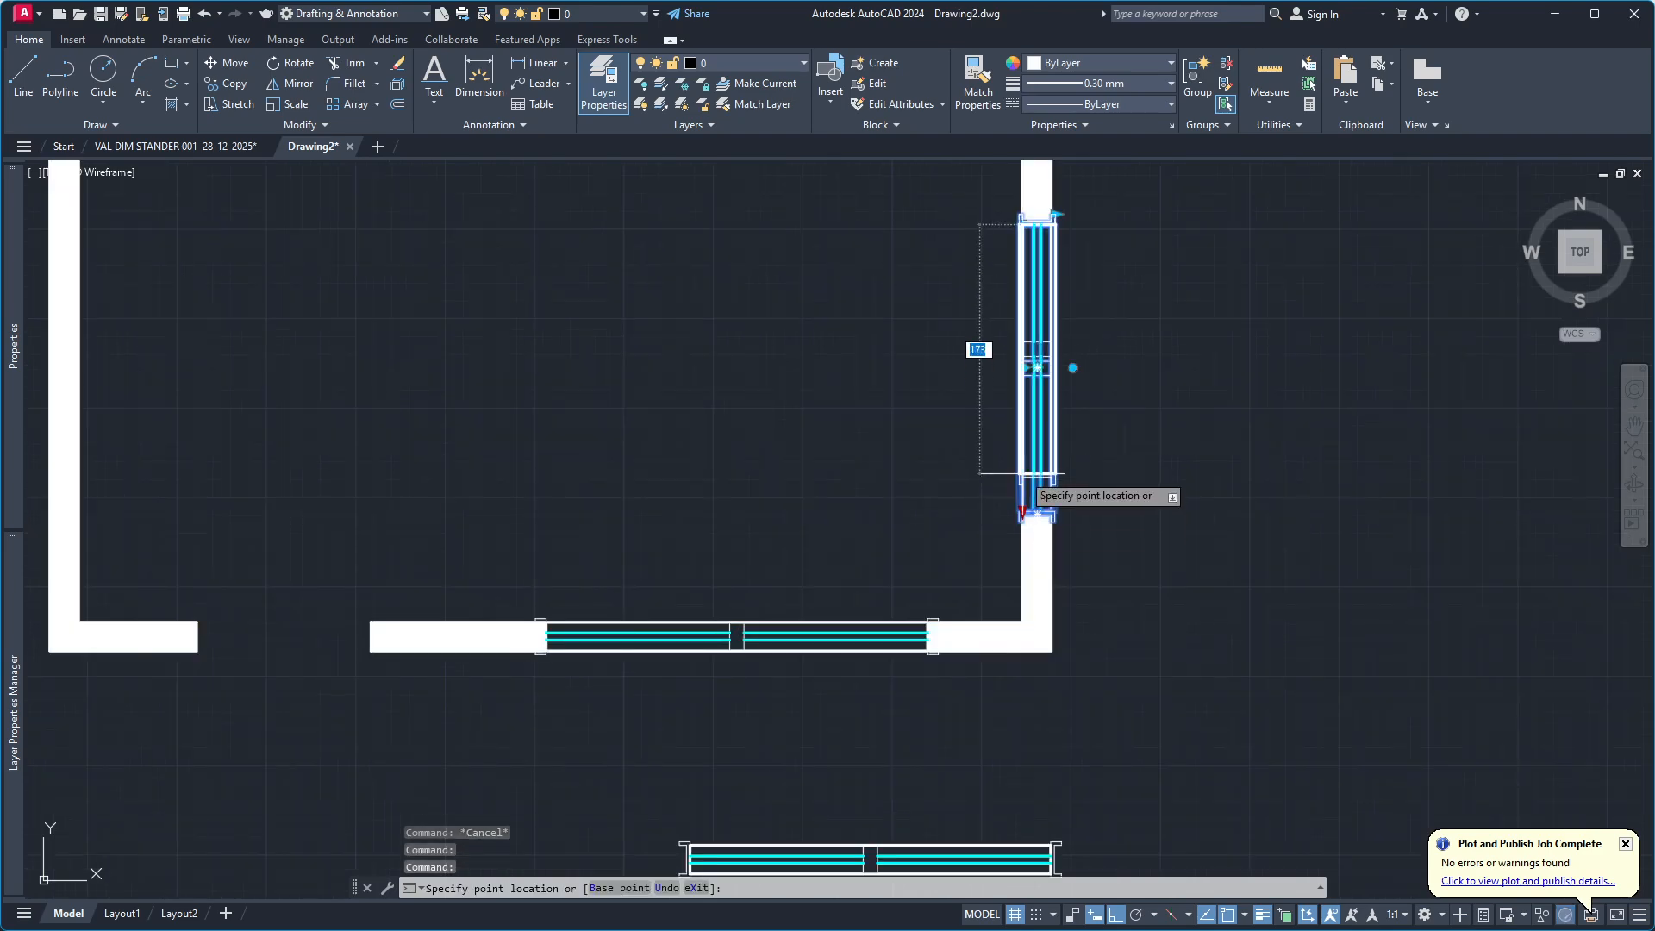
pyautogui.press('Escape')
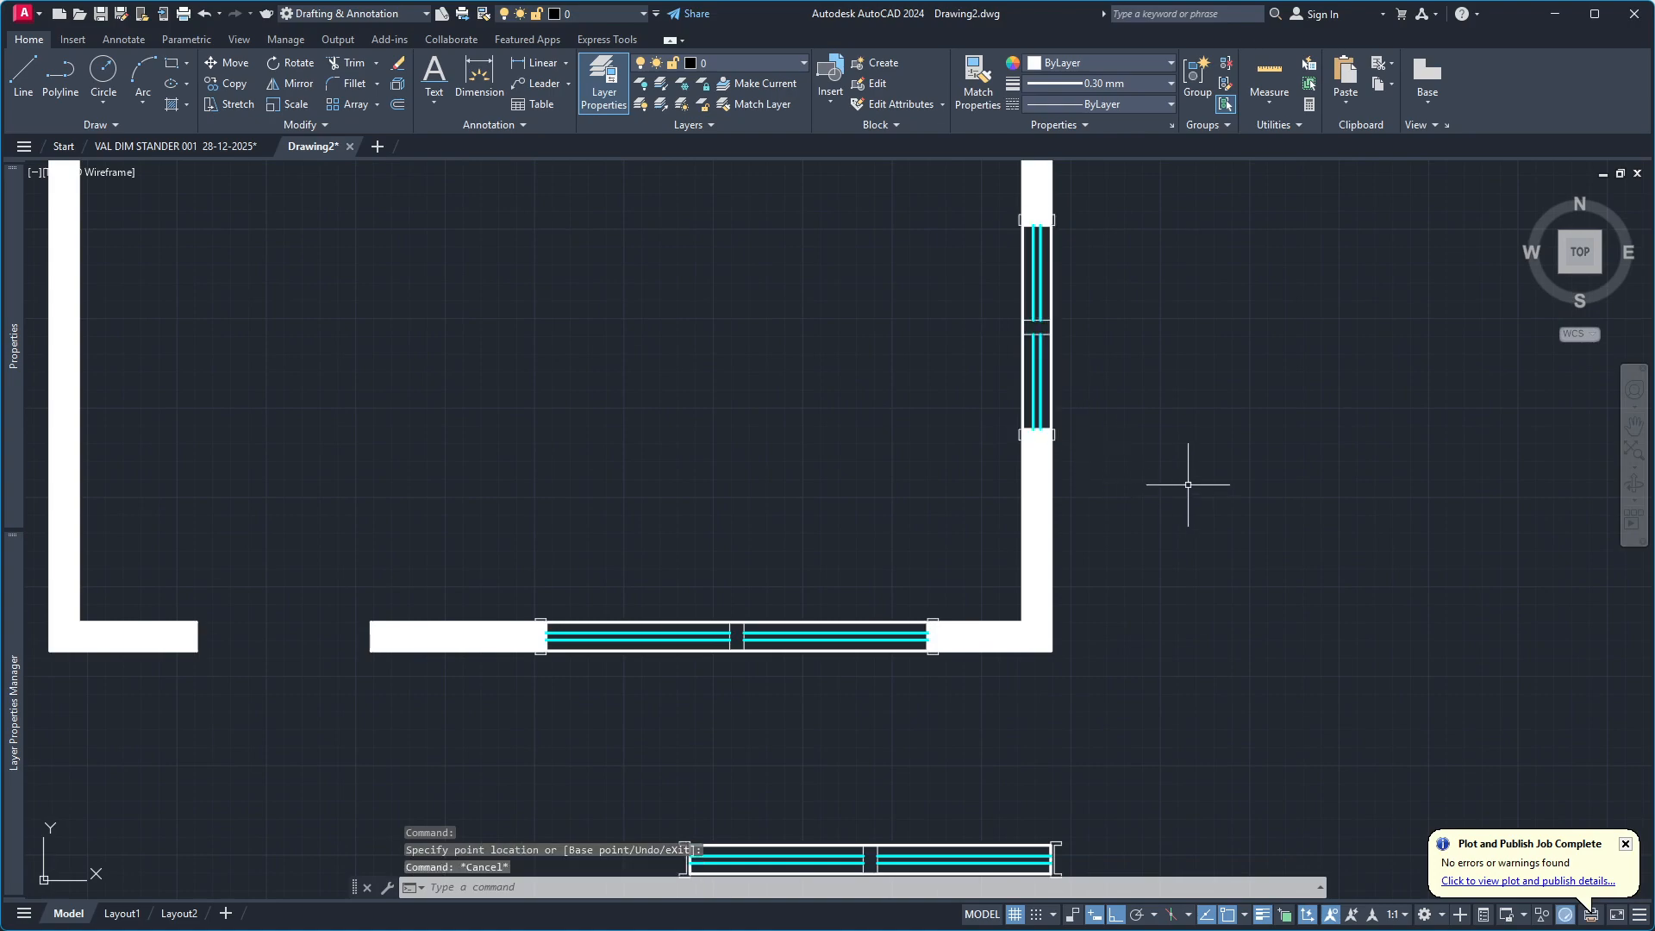
# Shorten the vertical wall's window a second time from its lower end, and deselect it.
pyautogui.scroll(-3, 935, 481)
pyautogui.scroll(3, 984, 431)
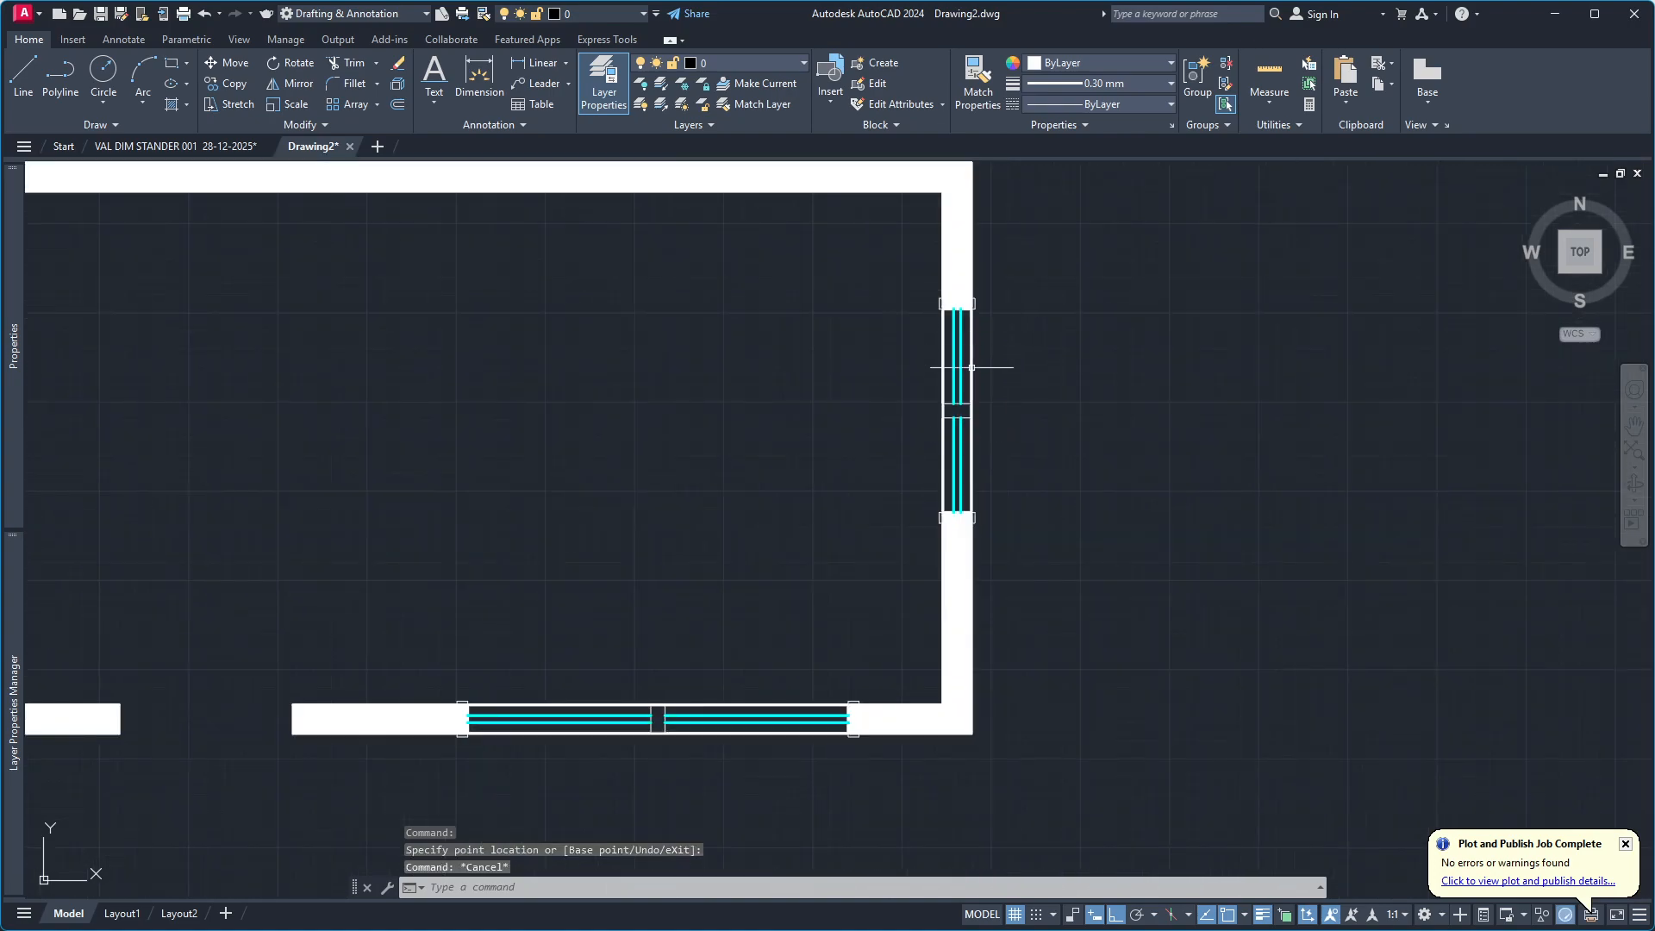
pyautogui.scroll(-3, 996, 459)
pyautogui.scroll(3, 994, 457)
pyautogui.click(977, 489)
pyautogui.scroll(3, 949, 522)
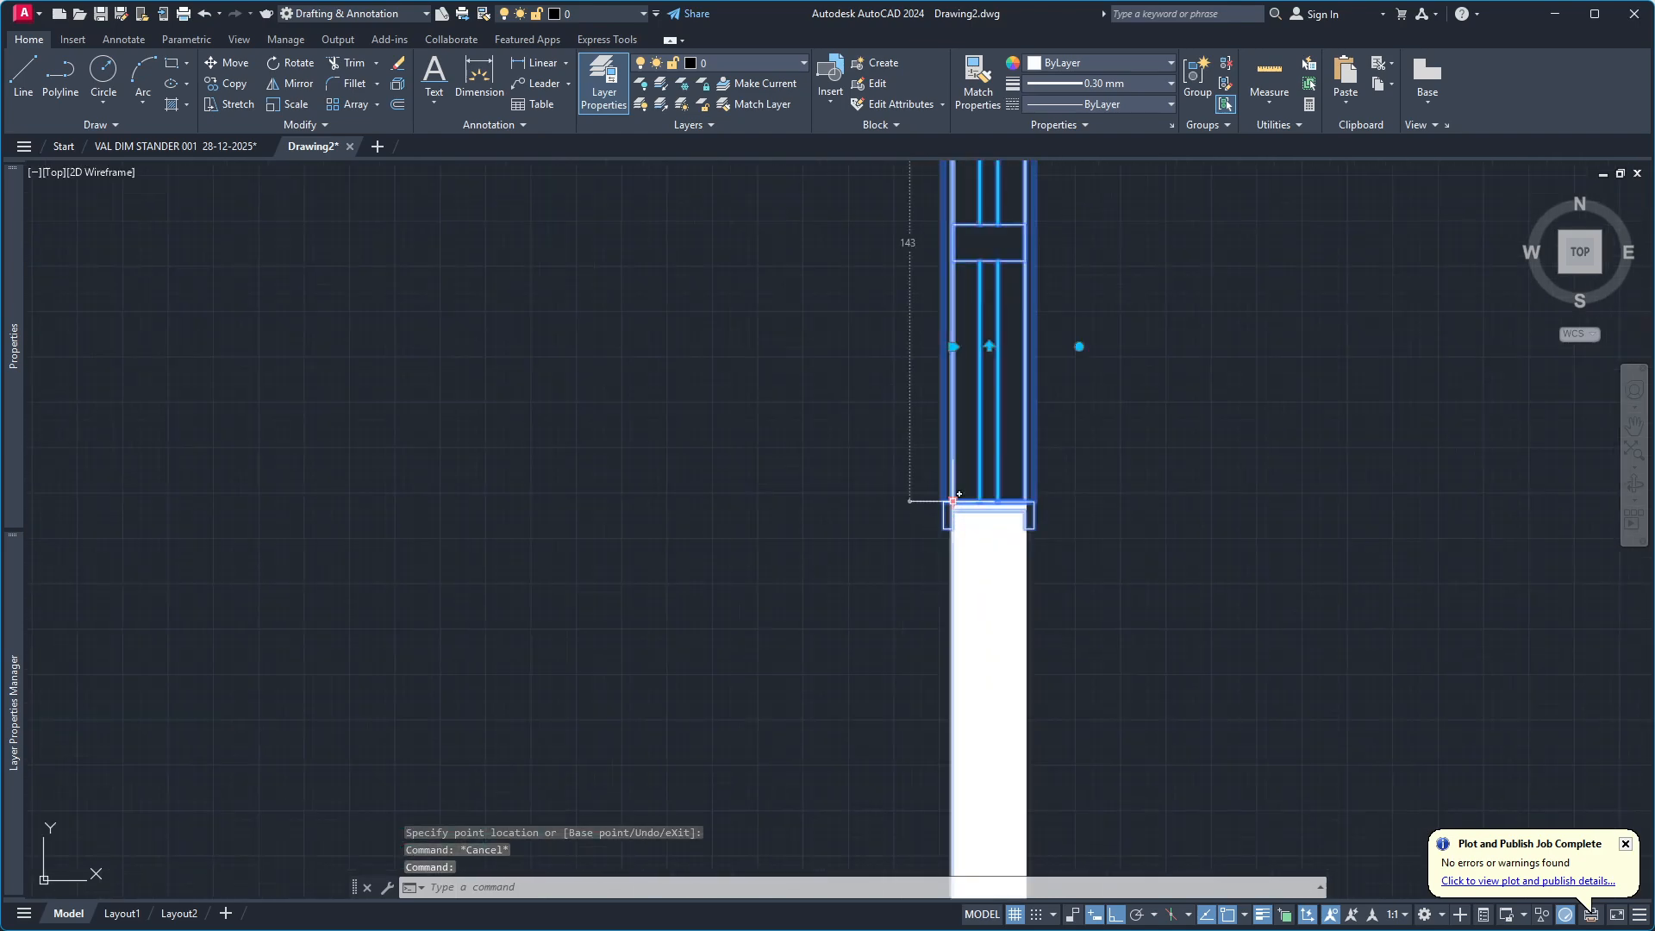
pyautogui.click(952, 506)
pyautogui.scroll(-5, 948, 429)
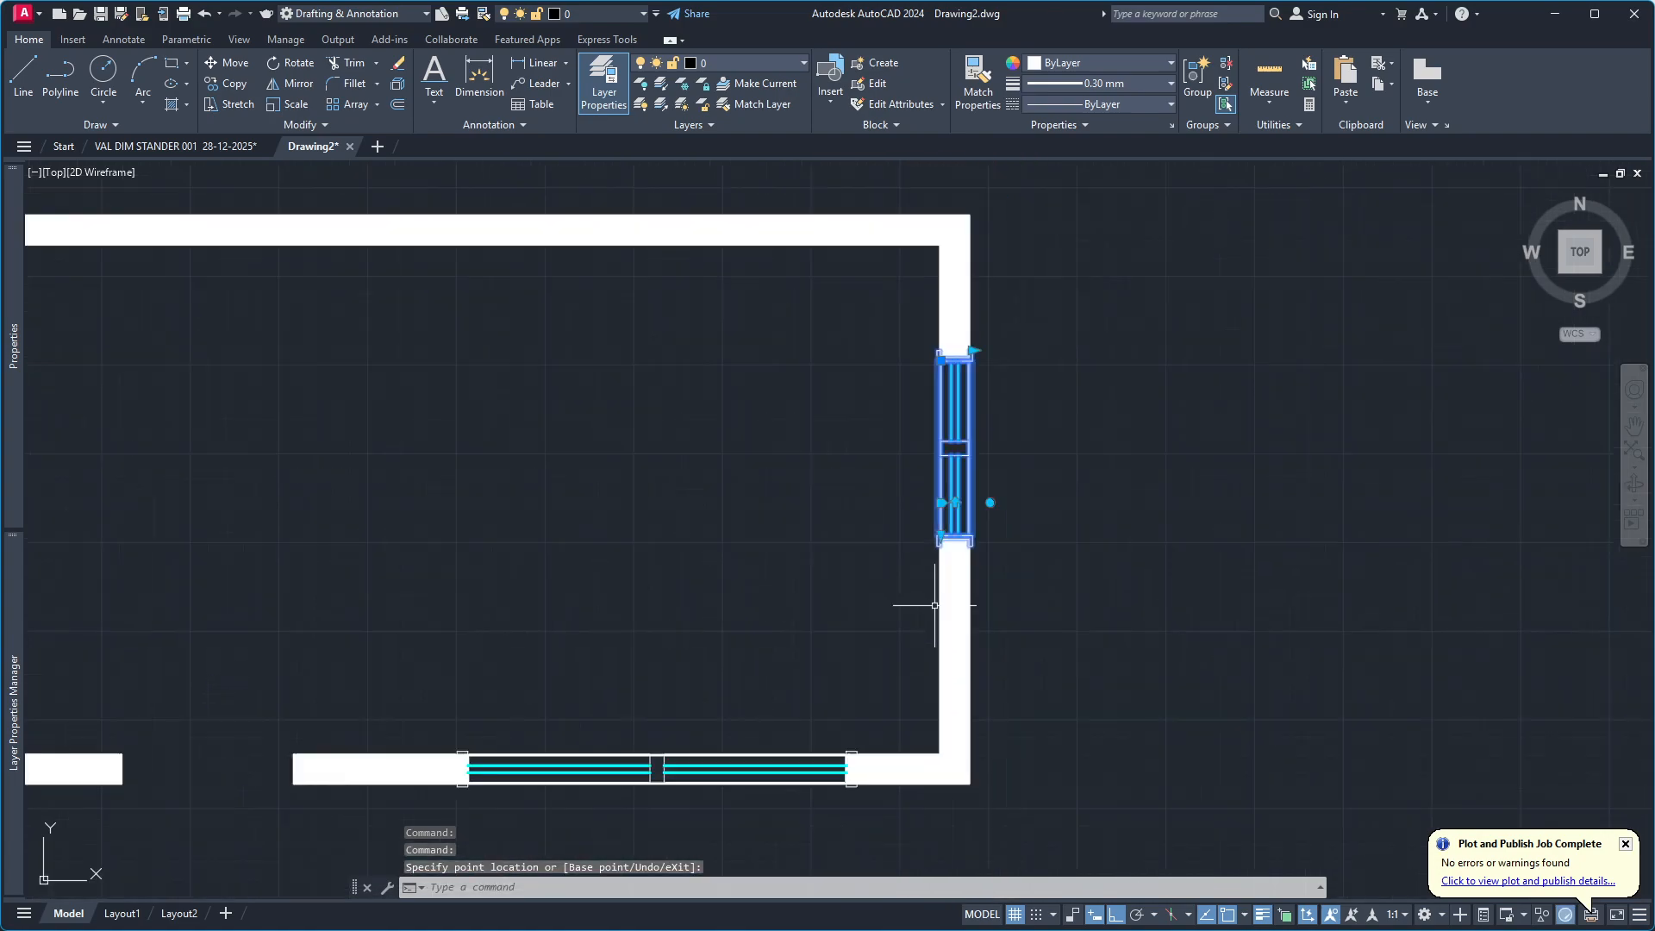
pyautogui.press('Escape')
# Examine the whole room plan, its door opening and both resized wall windows at several zoom levels.
pyautogui.scroll(5, 883, 558)
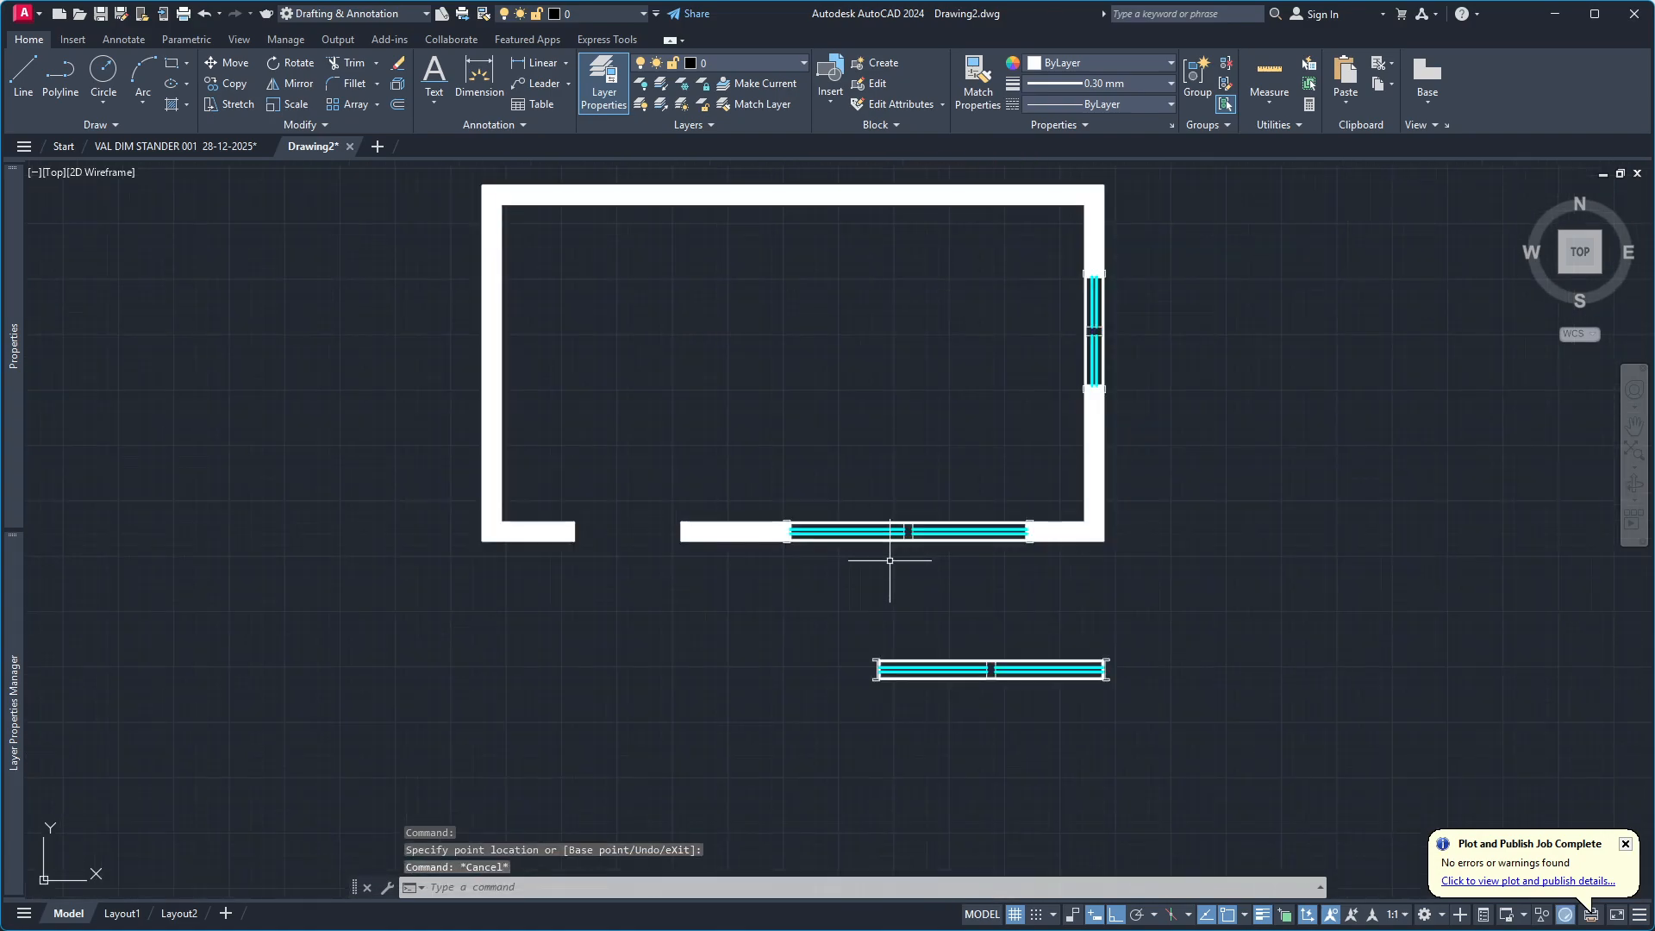
pyautogui.scroll(-5, 856, 561)
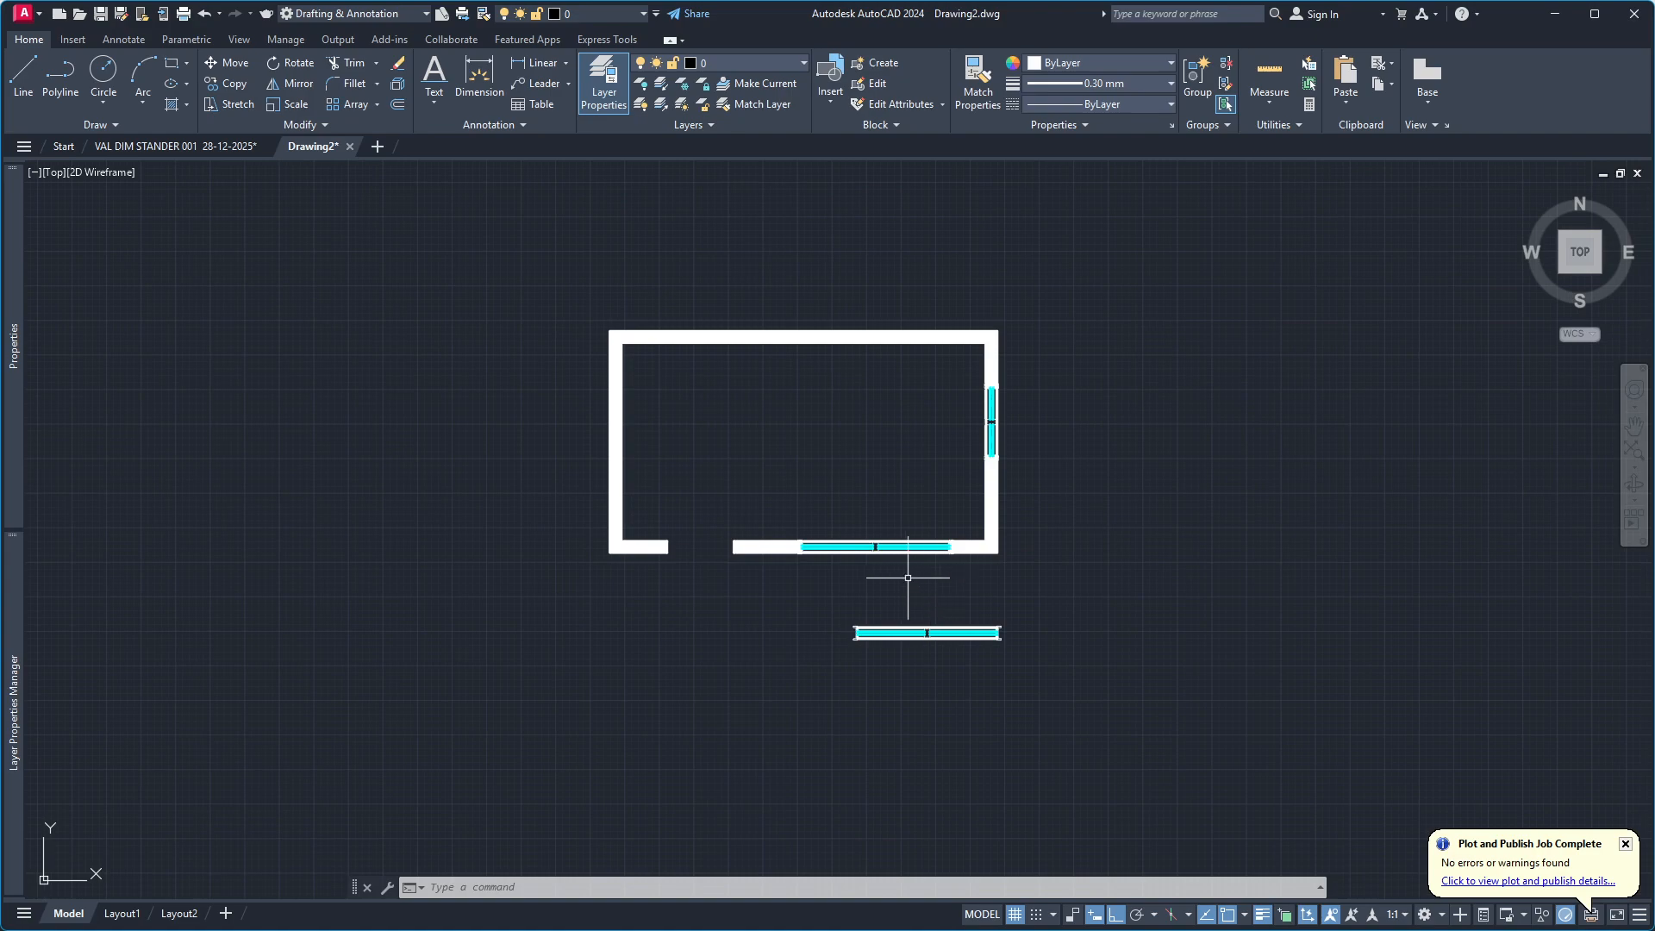
pyautogui.scroll(-2, 938, 633)
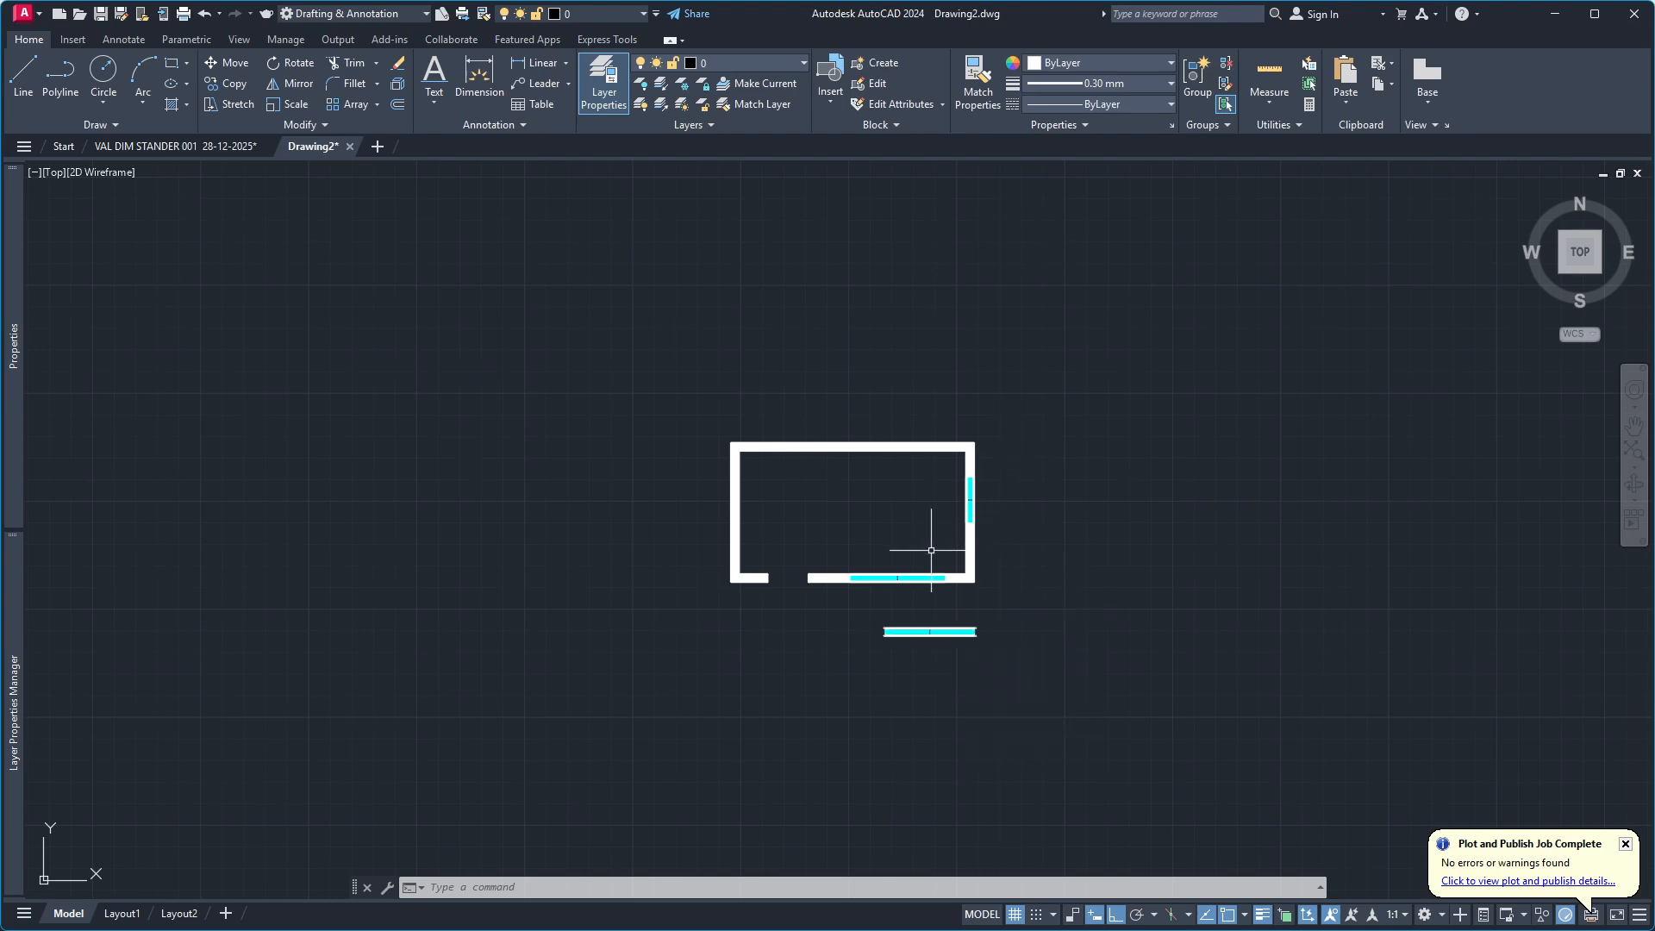
pyautogui.scroll(2, 839, 626)
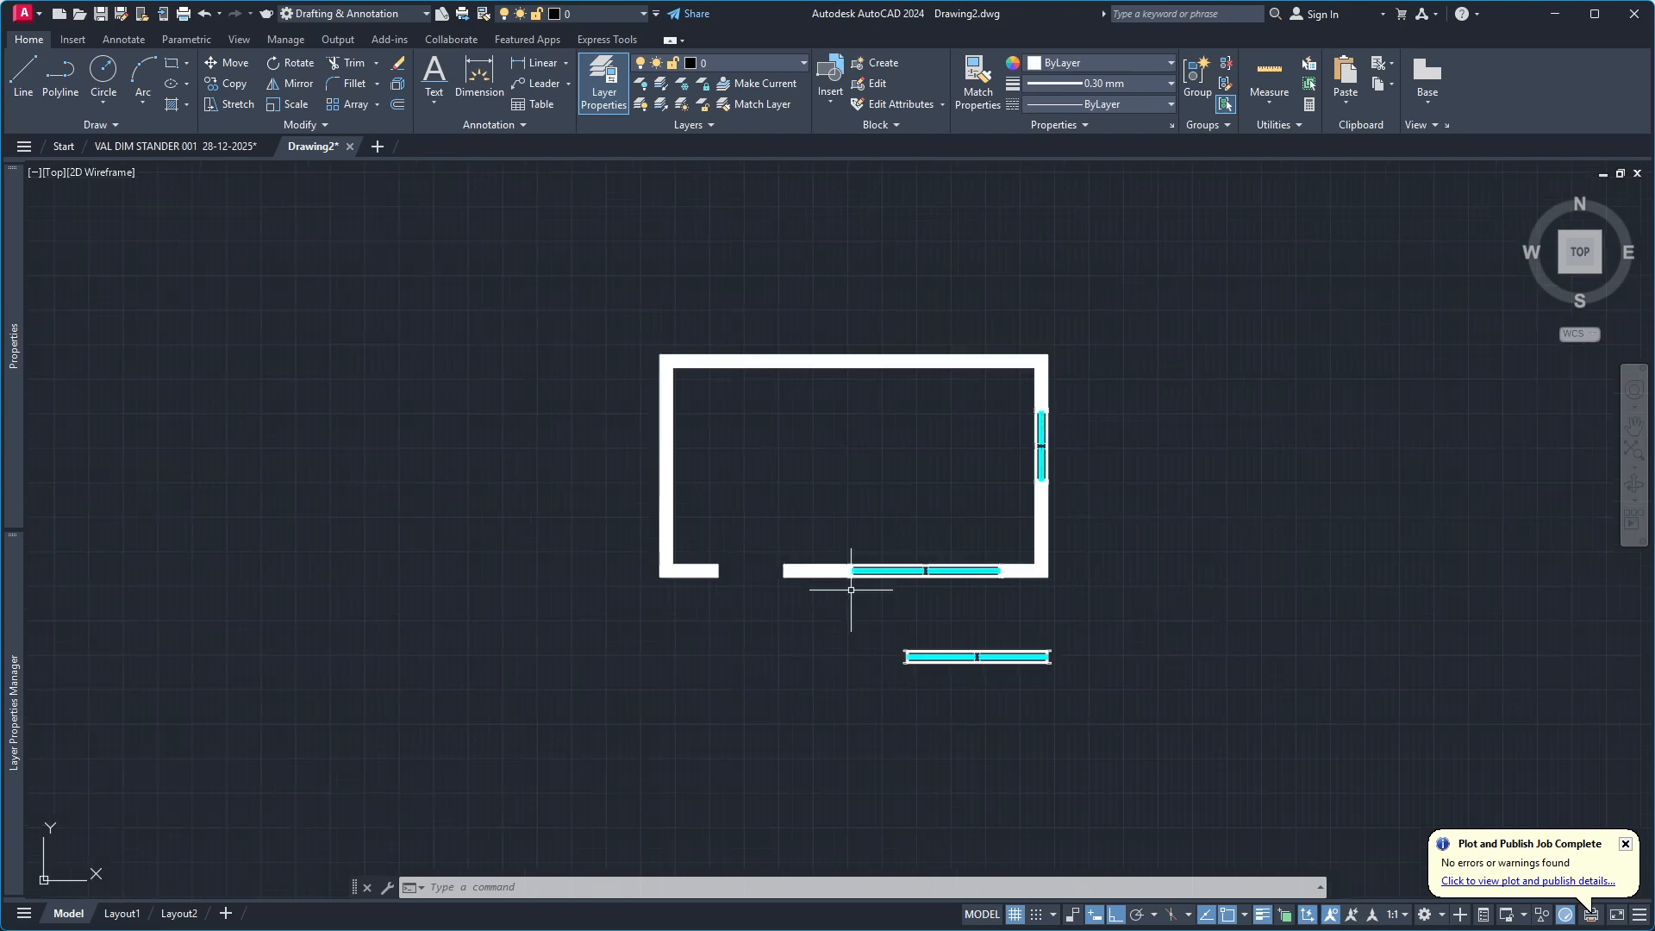
pyautogui.scroll(4, 906, 562)
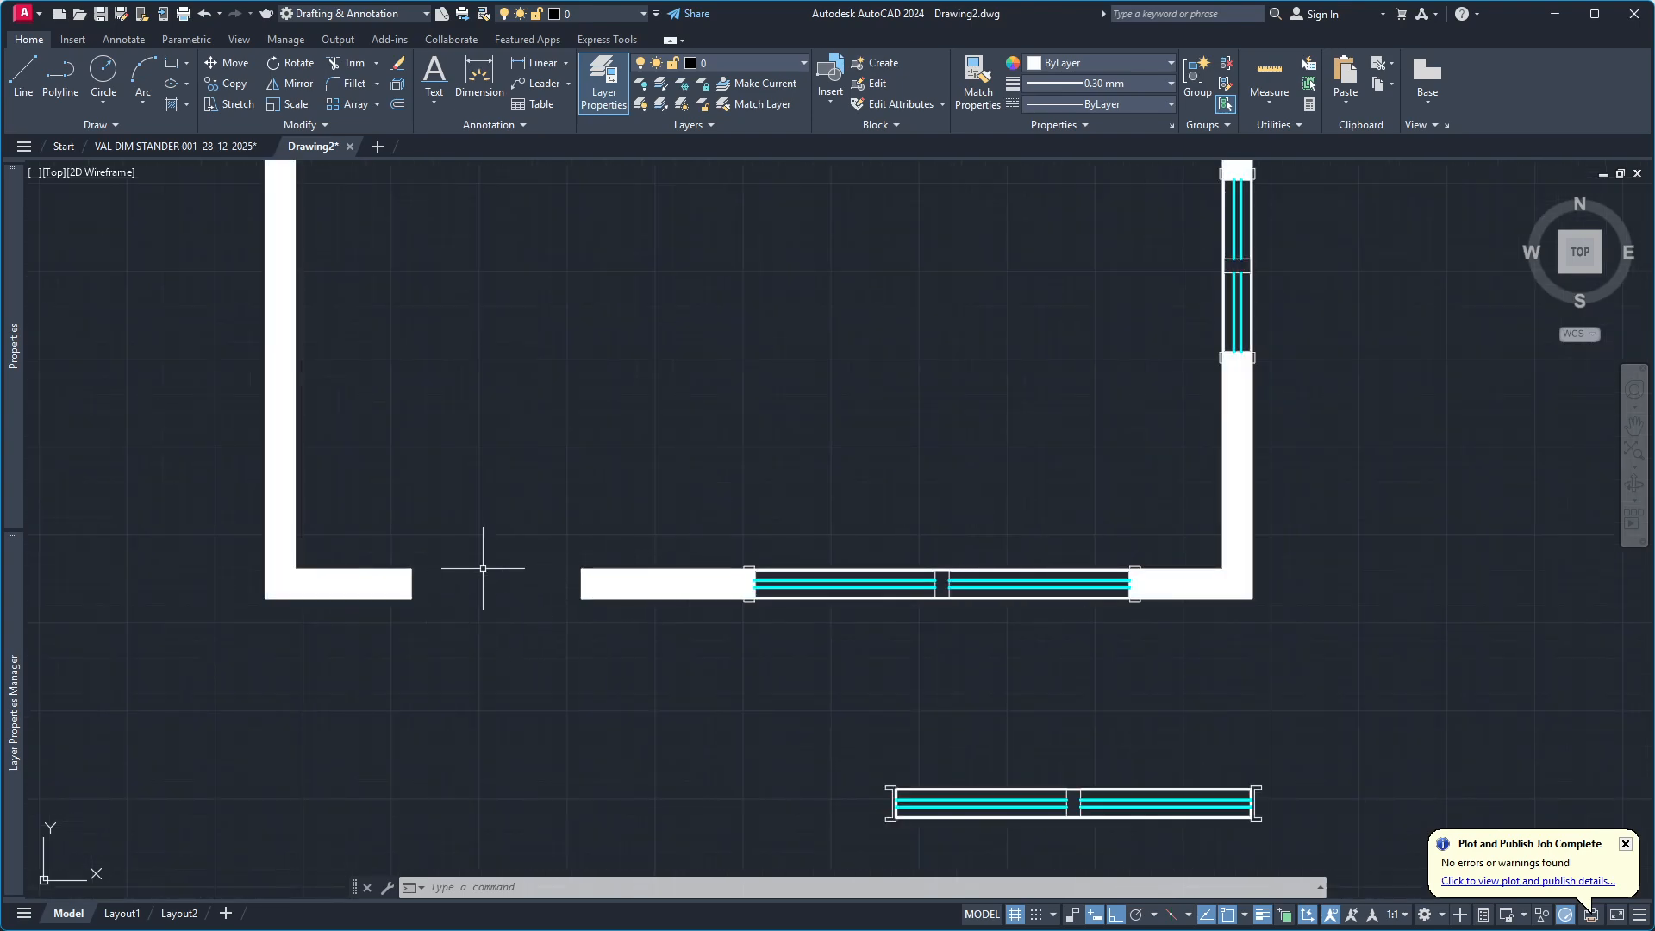
pyautogui.scroll(-4, 746, 676)
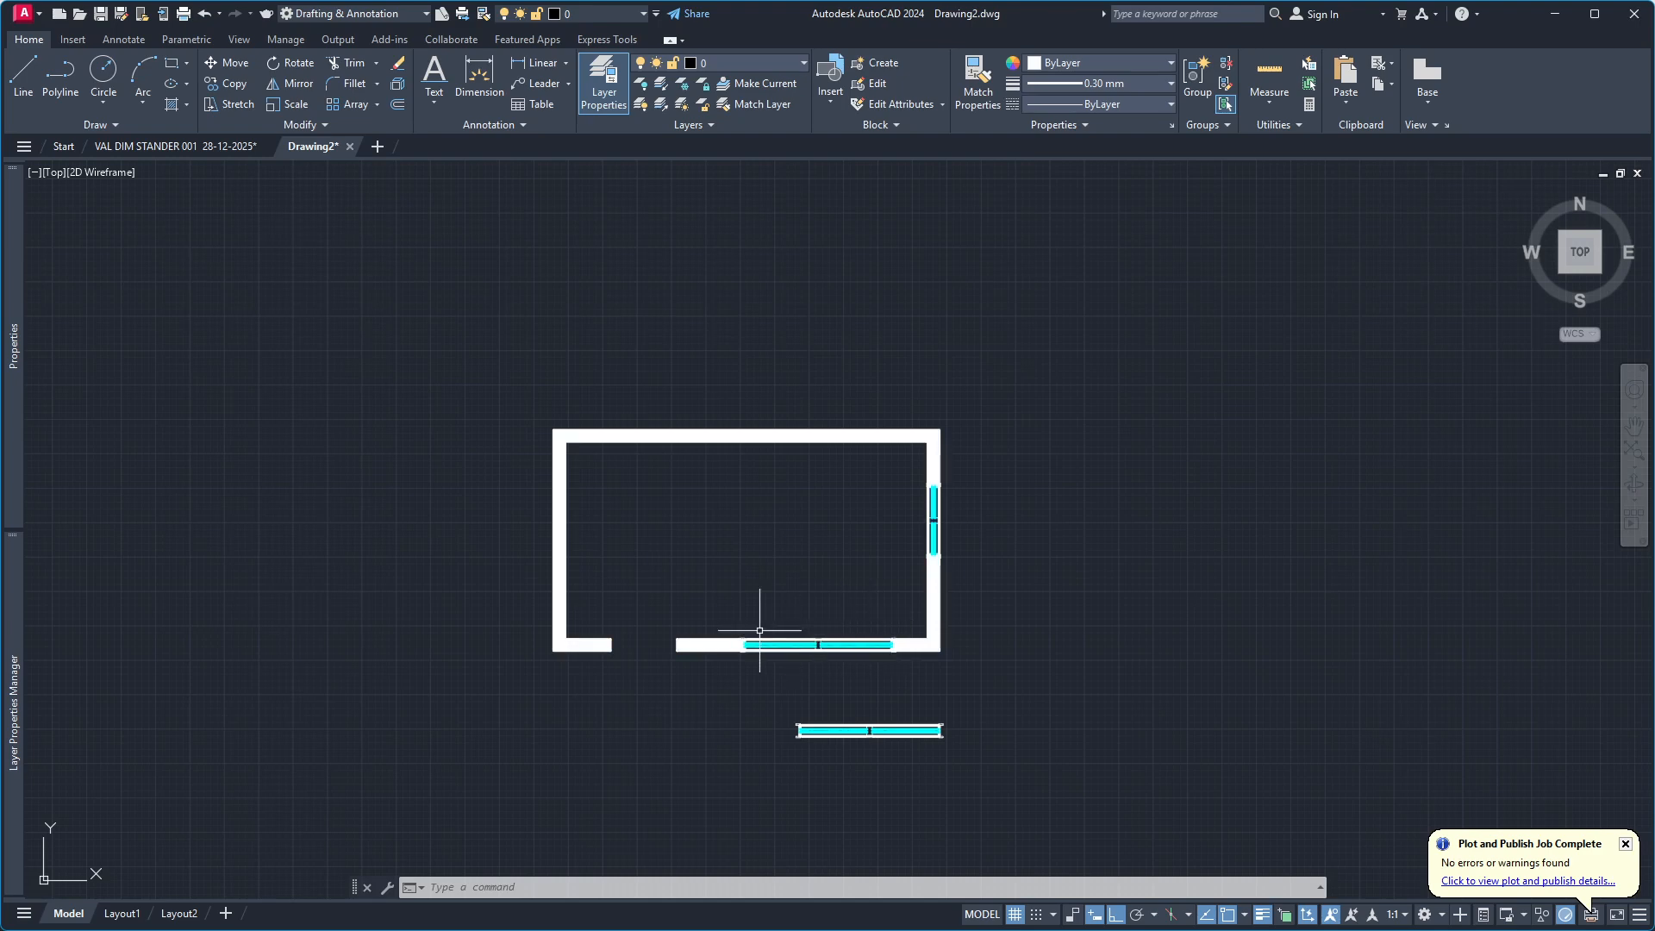
pyautogui.scroll(-4, 862, 675)
pyautogui.scroll(12, 860, 673)
pyautogui.scroll(-2, 765, 665)
pyautogui.scroll(4, 821, 656)
pyautogui.scroll(-4, 720, 632)
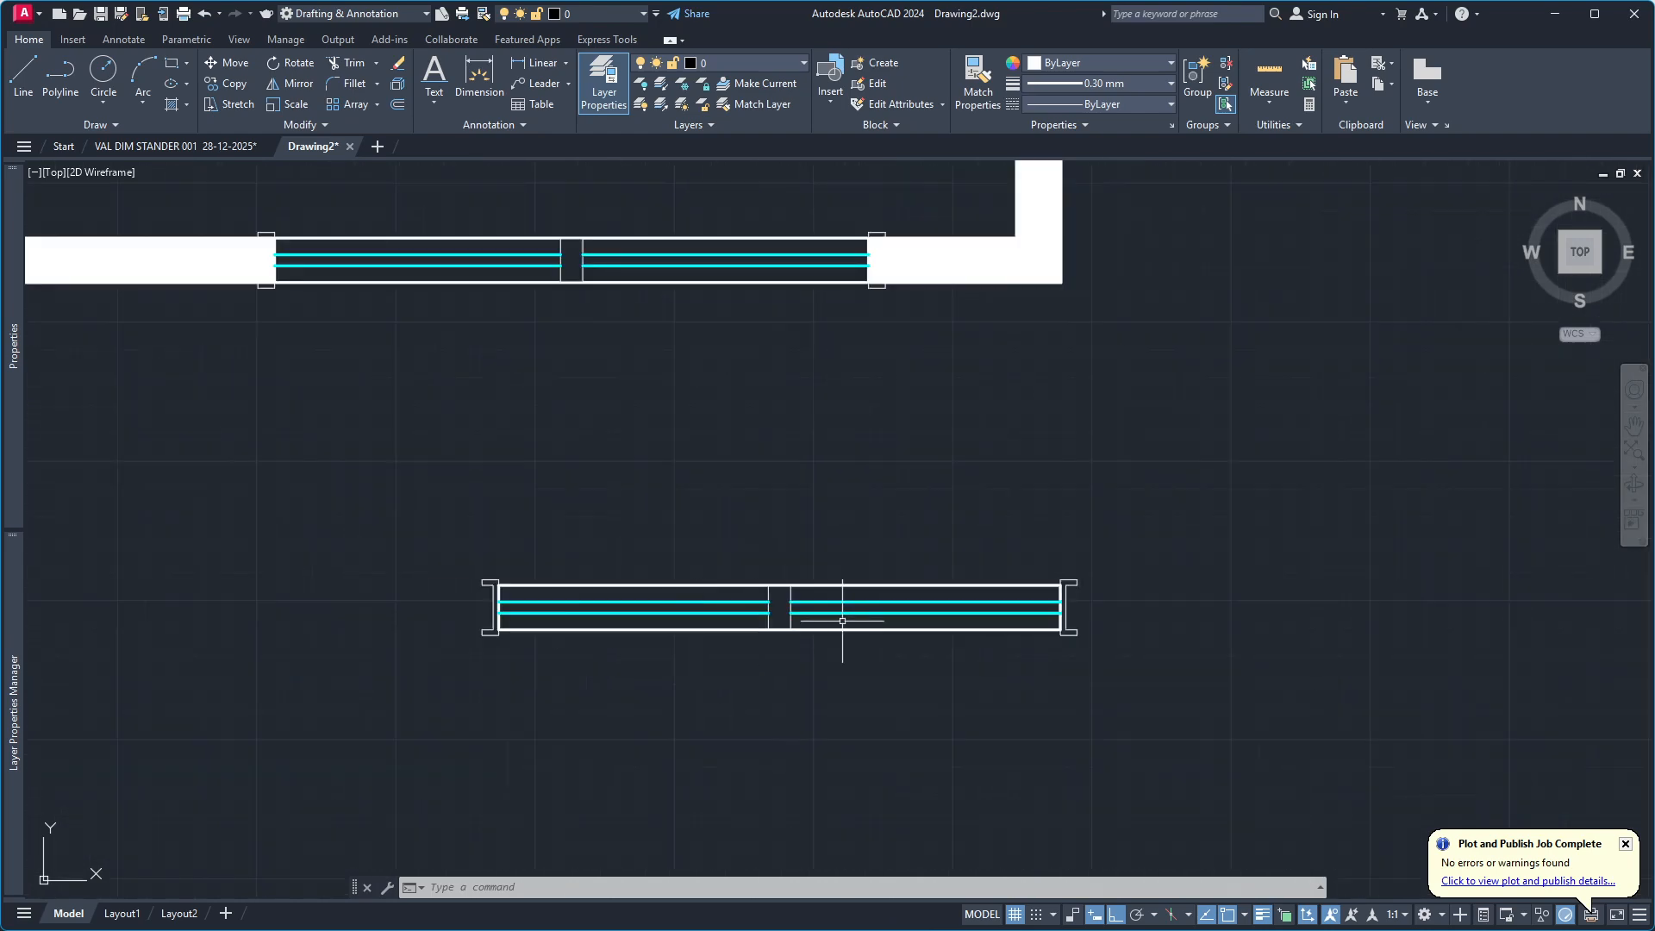
pyautogui.click(1138, 522)
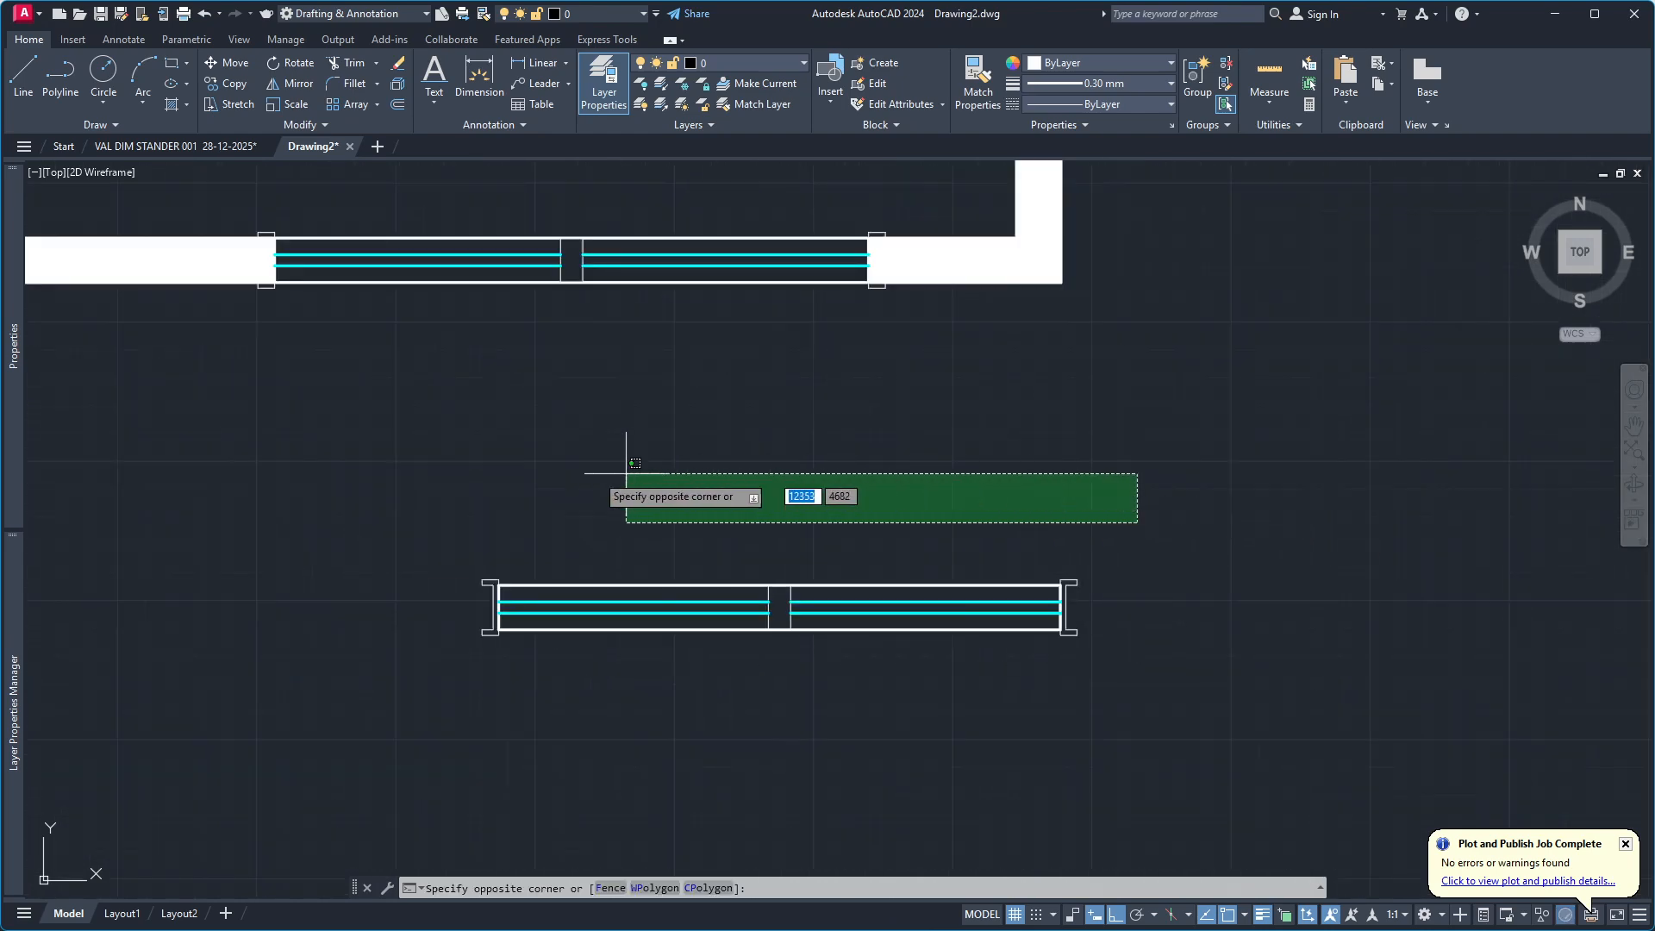
pyautogui.click(1186, 493)
pyautogui.click(1195, 485)
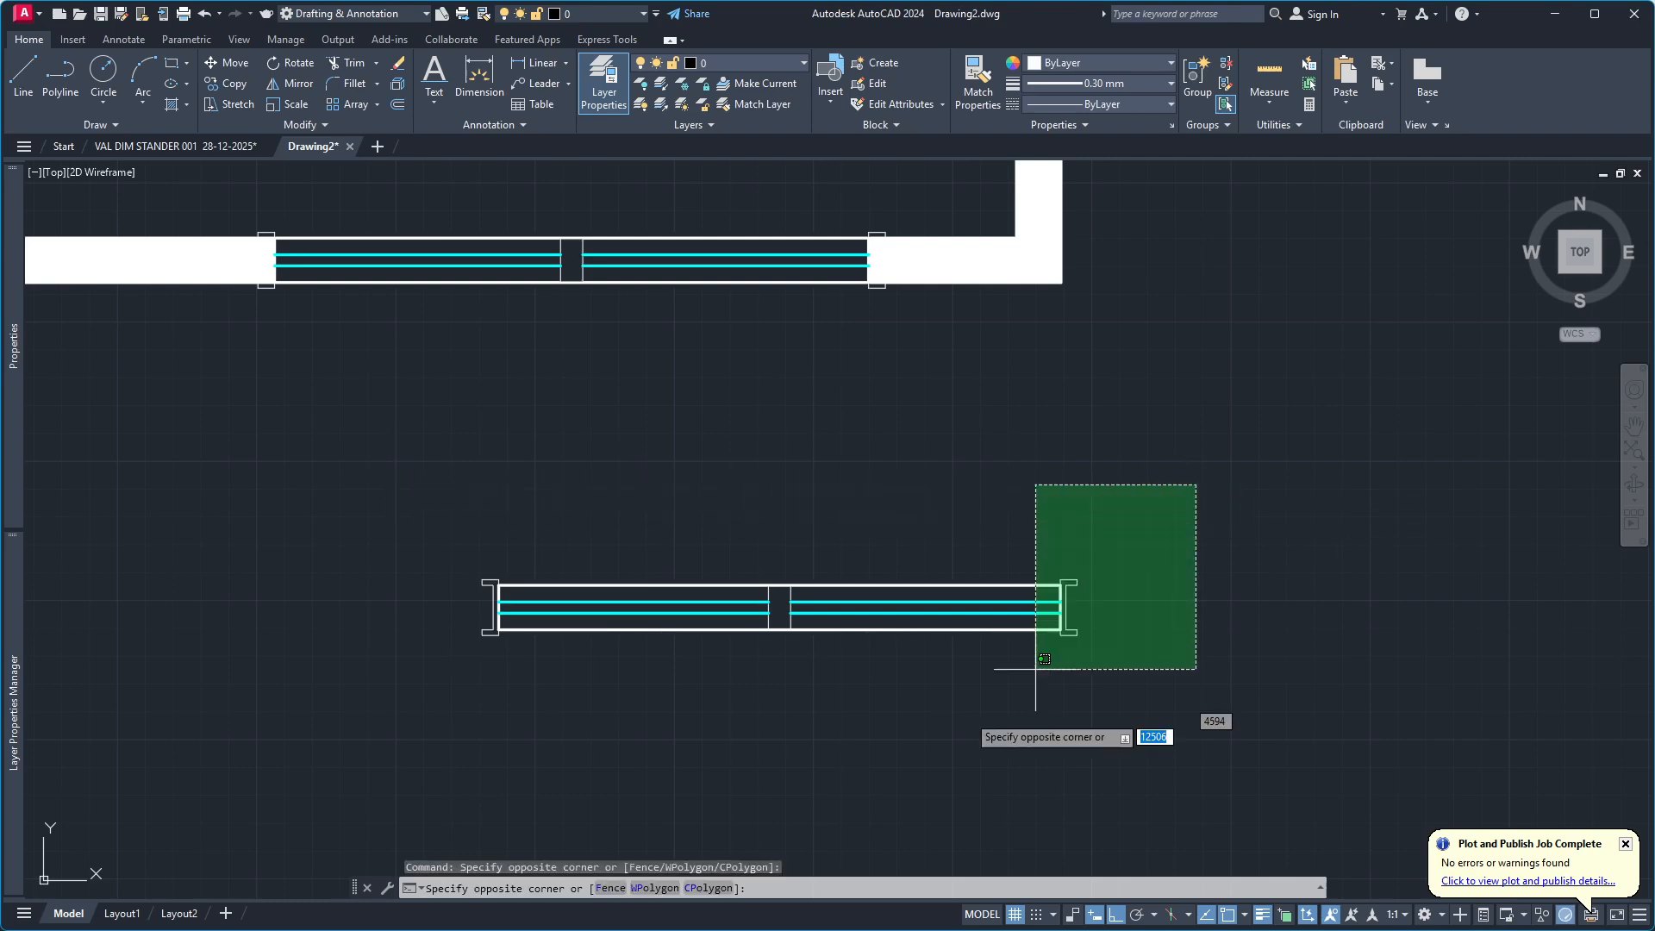
pyautogui.click(381, 770)
pyautogui.press('Escape')
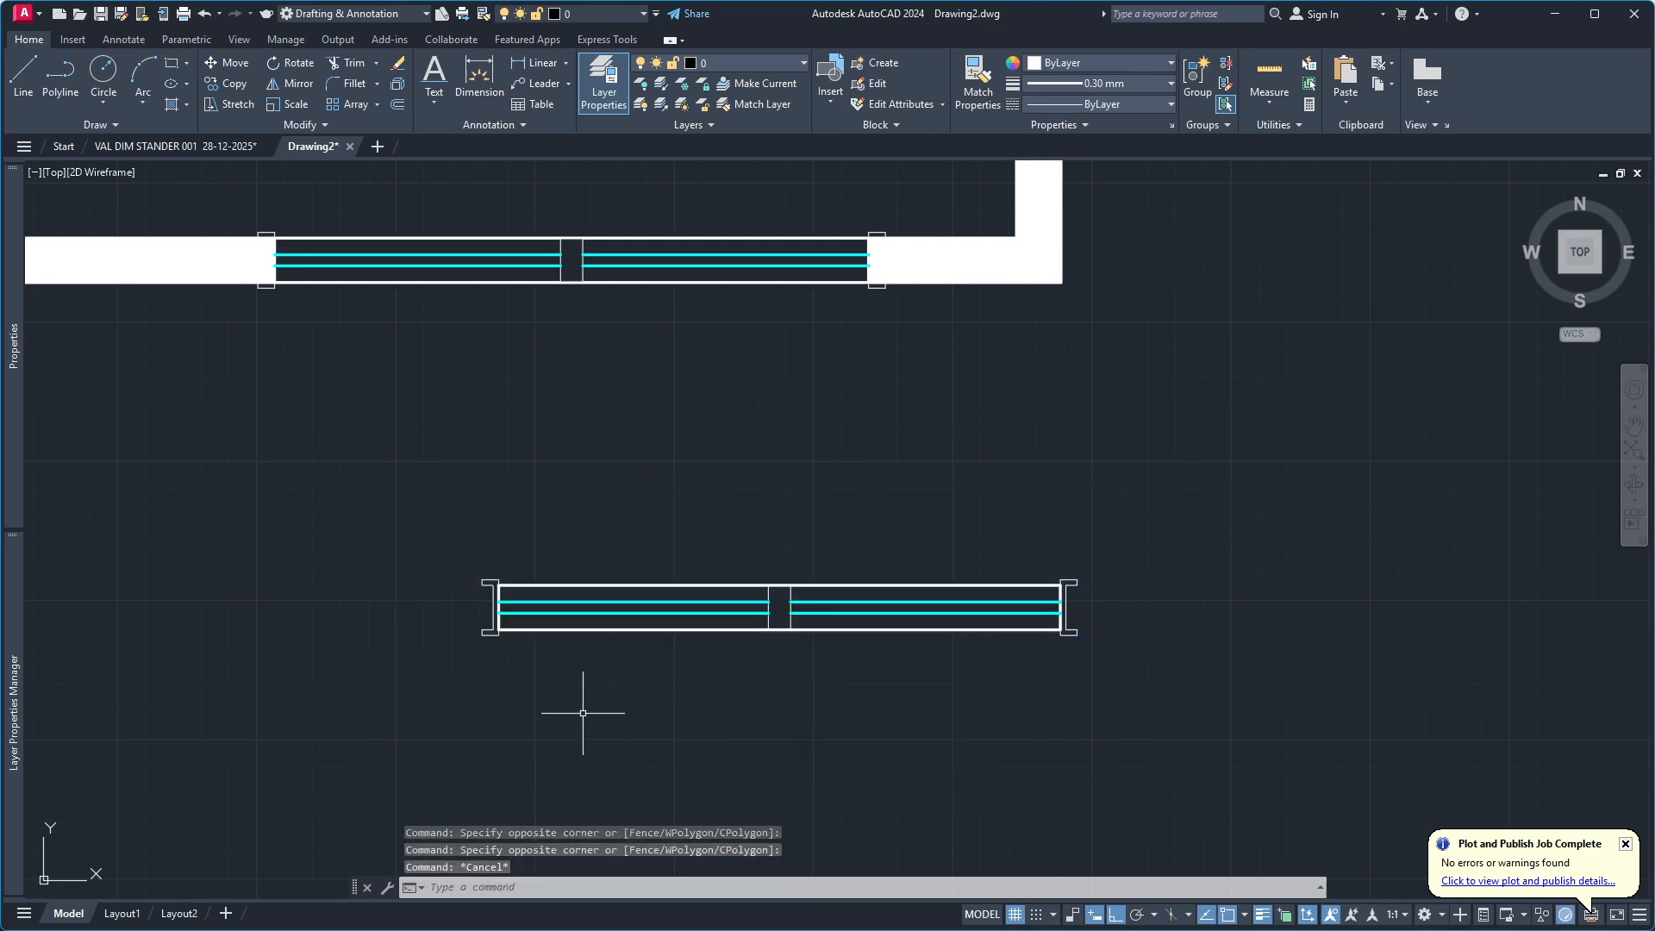
pyautogui.scroll(4, 788, 676)
pyautogui.scroll(-4, 909, 691)
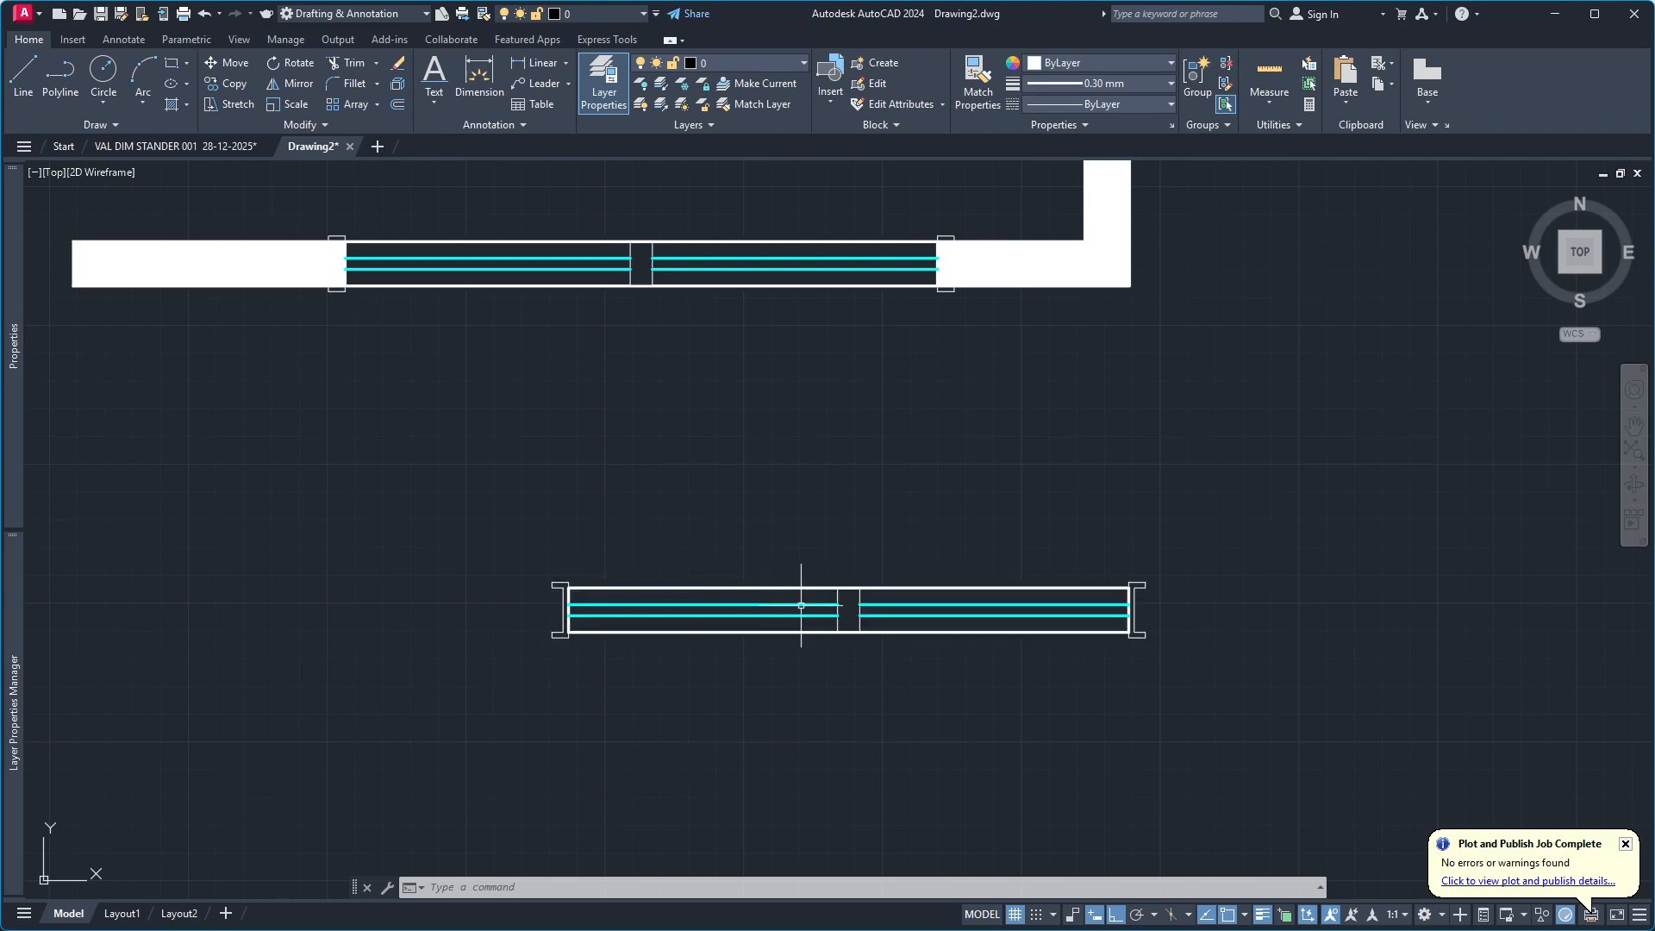
pyautogui.scroll(-6, 949, 586)
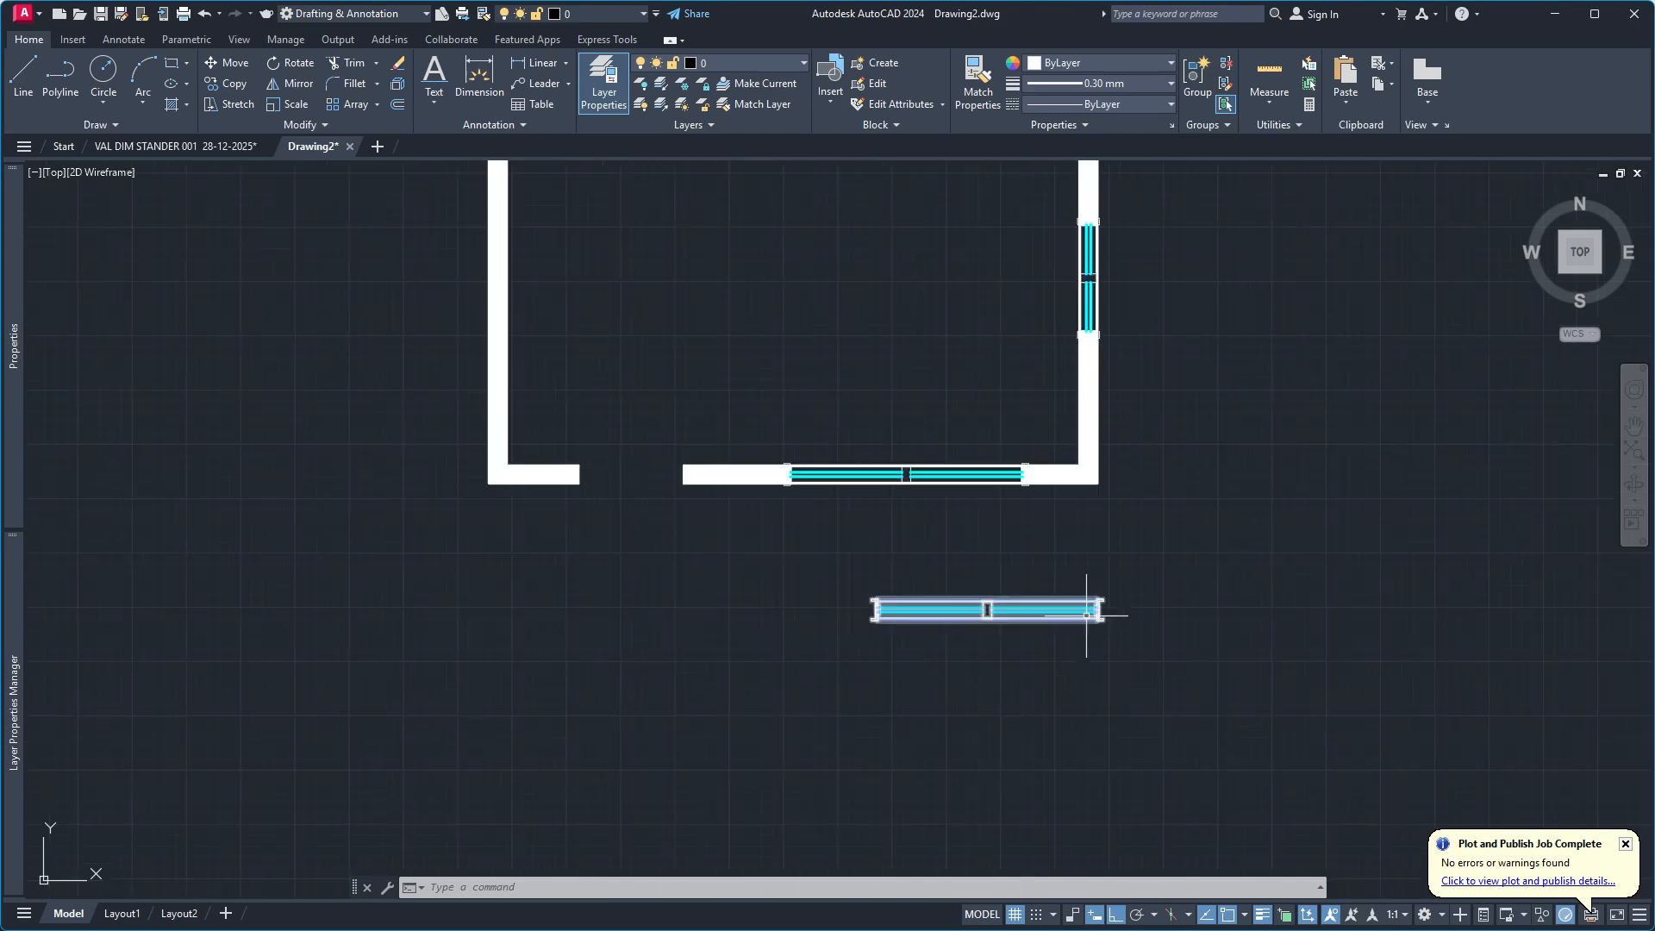
pyautogui.scroll(4, 1051, 601)
pyautogui.scroll(5, 1051, 601)
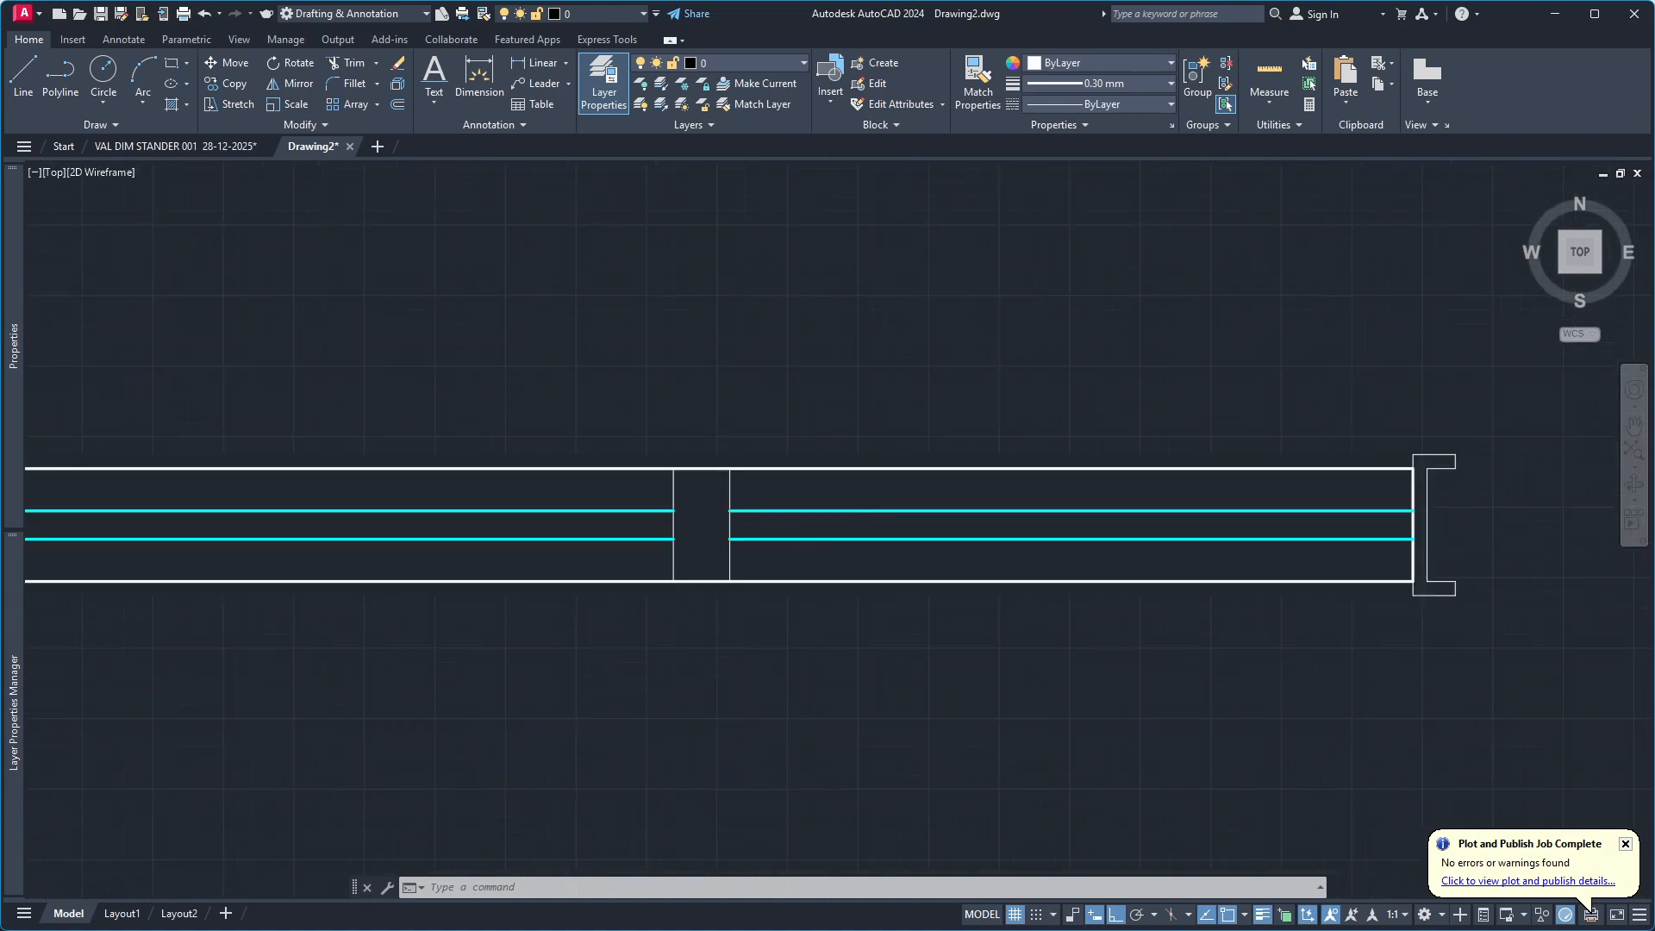
pyautogui.scroll(-2, 871, 561)
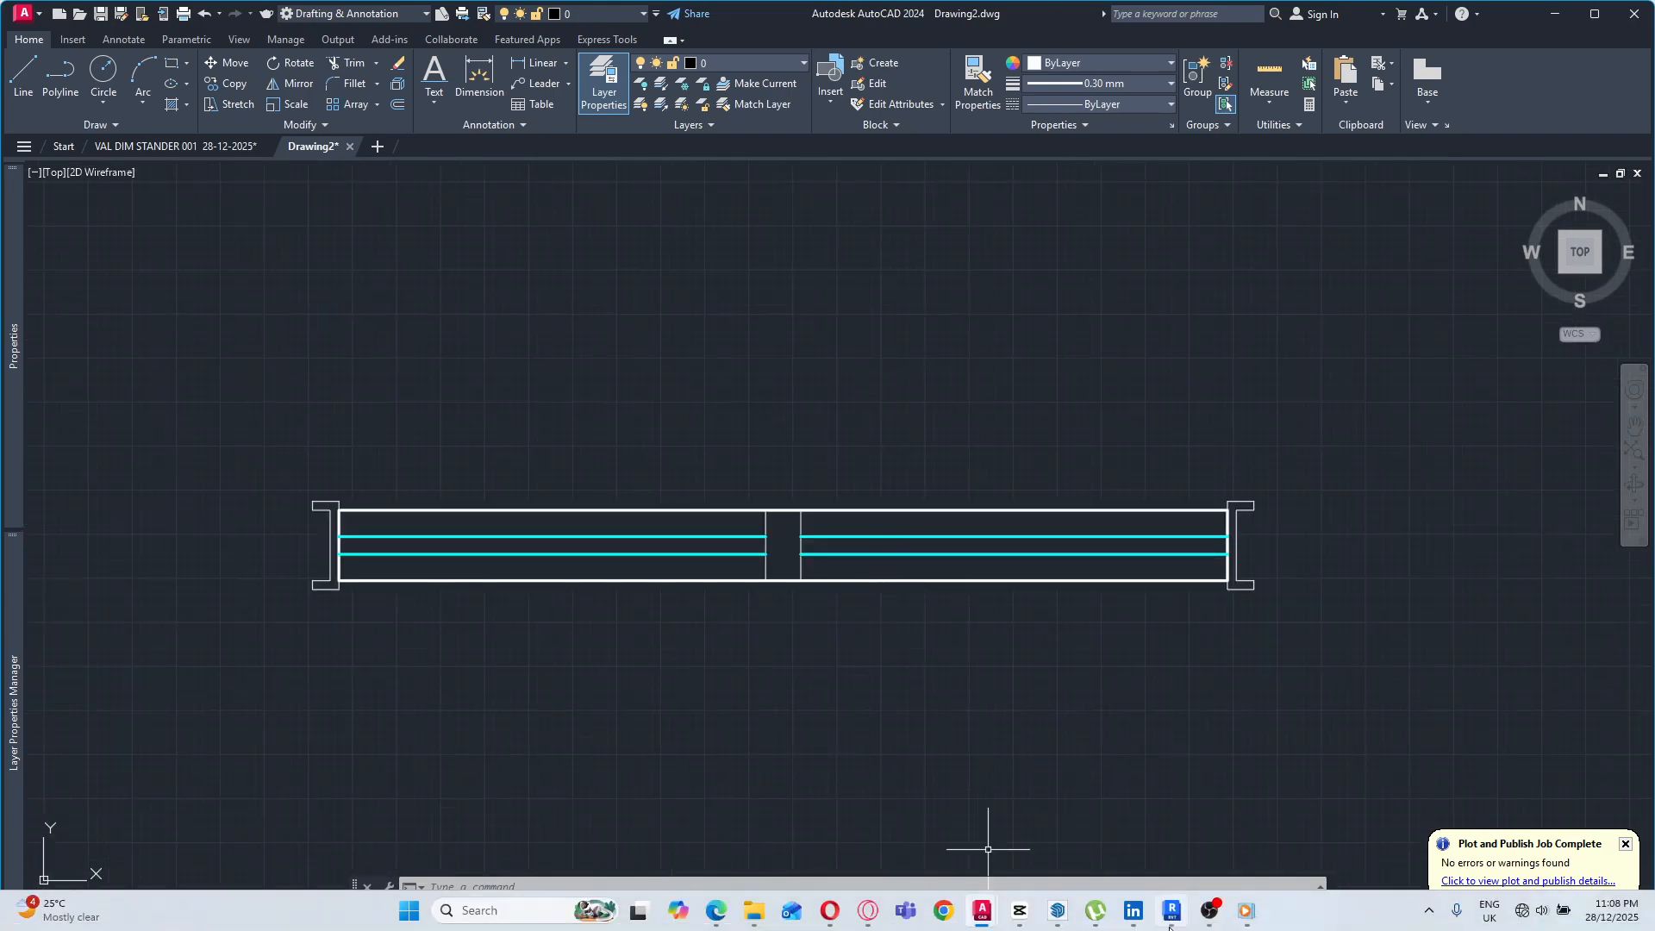
pyautogui.moveTo(1172, 912)
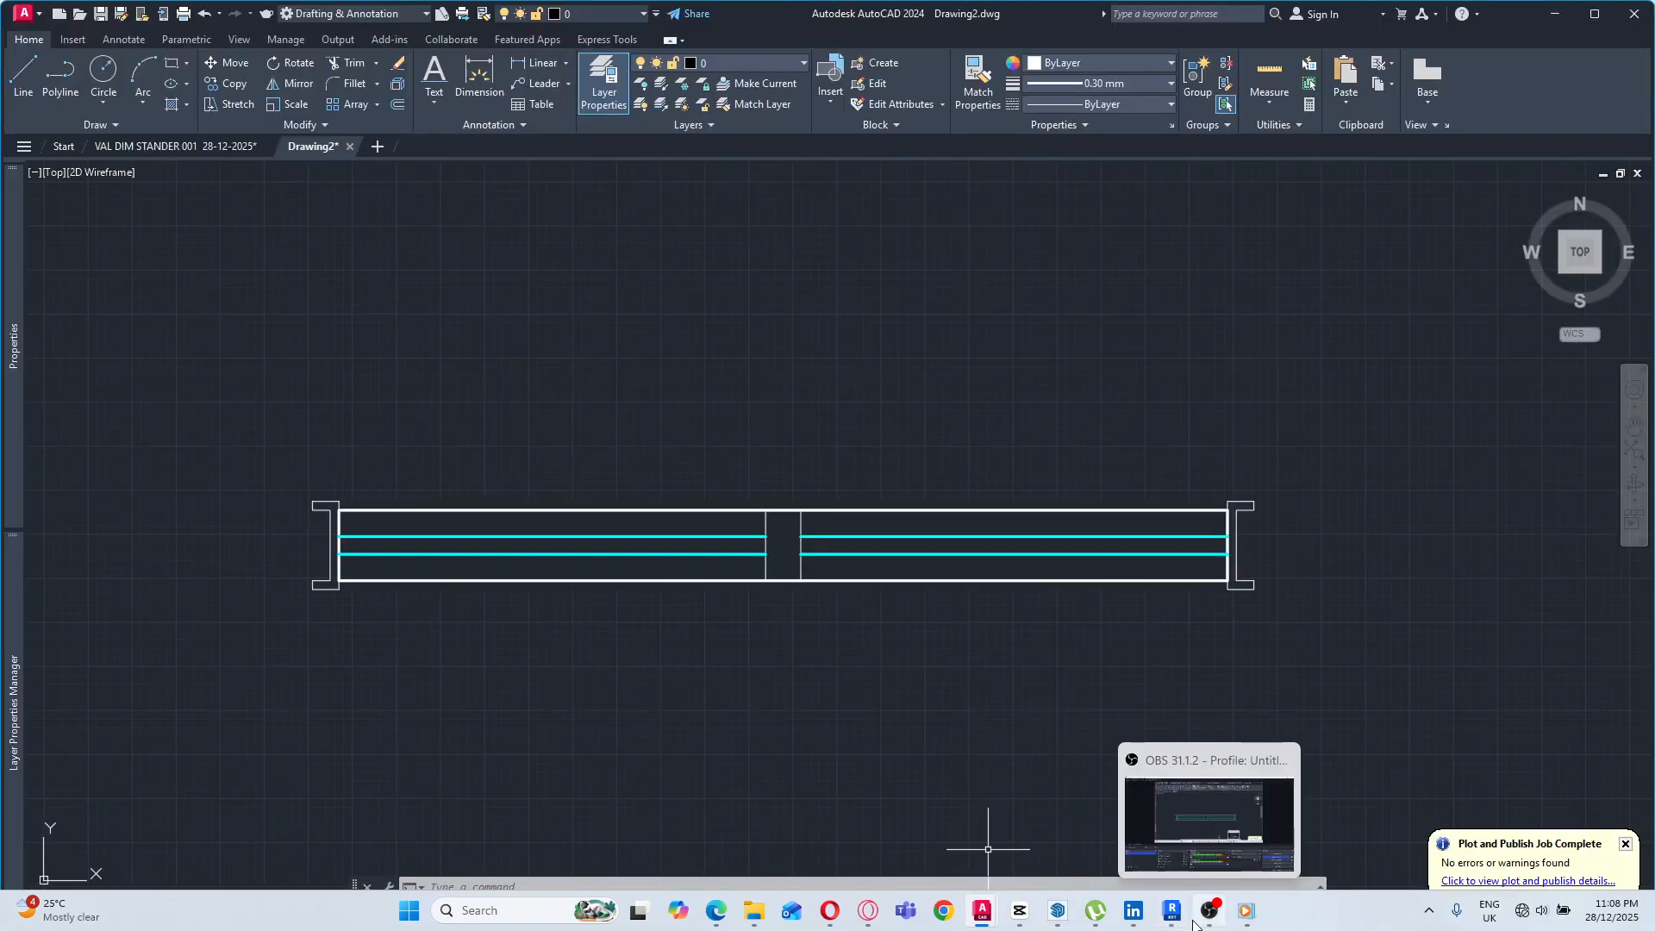